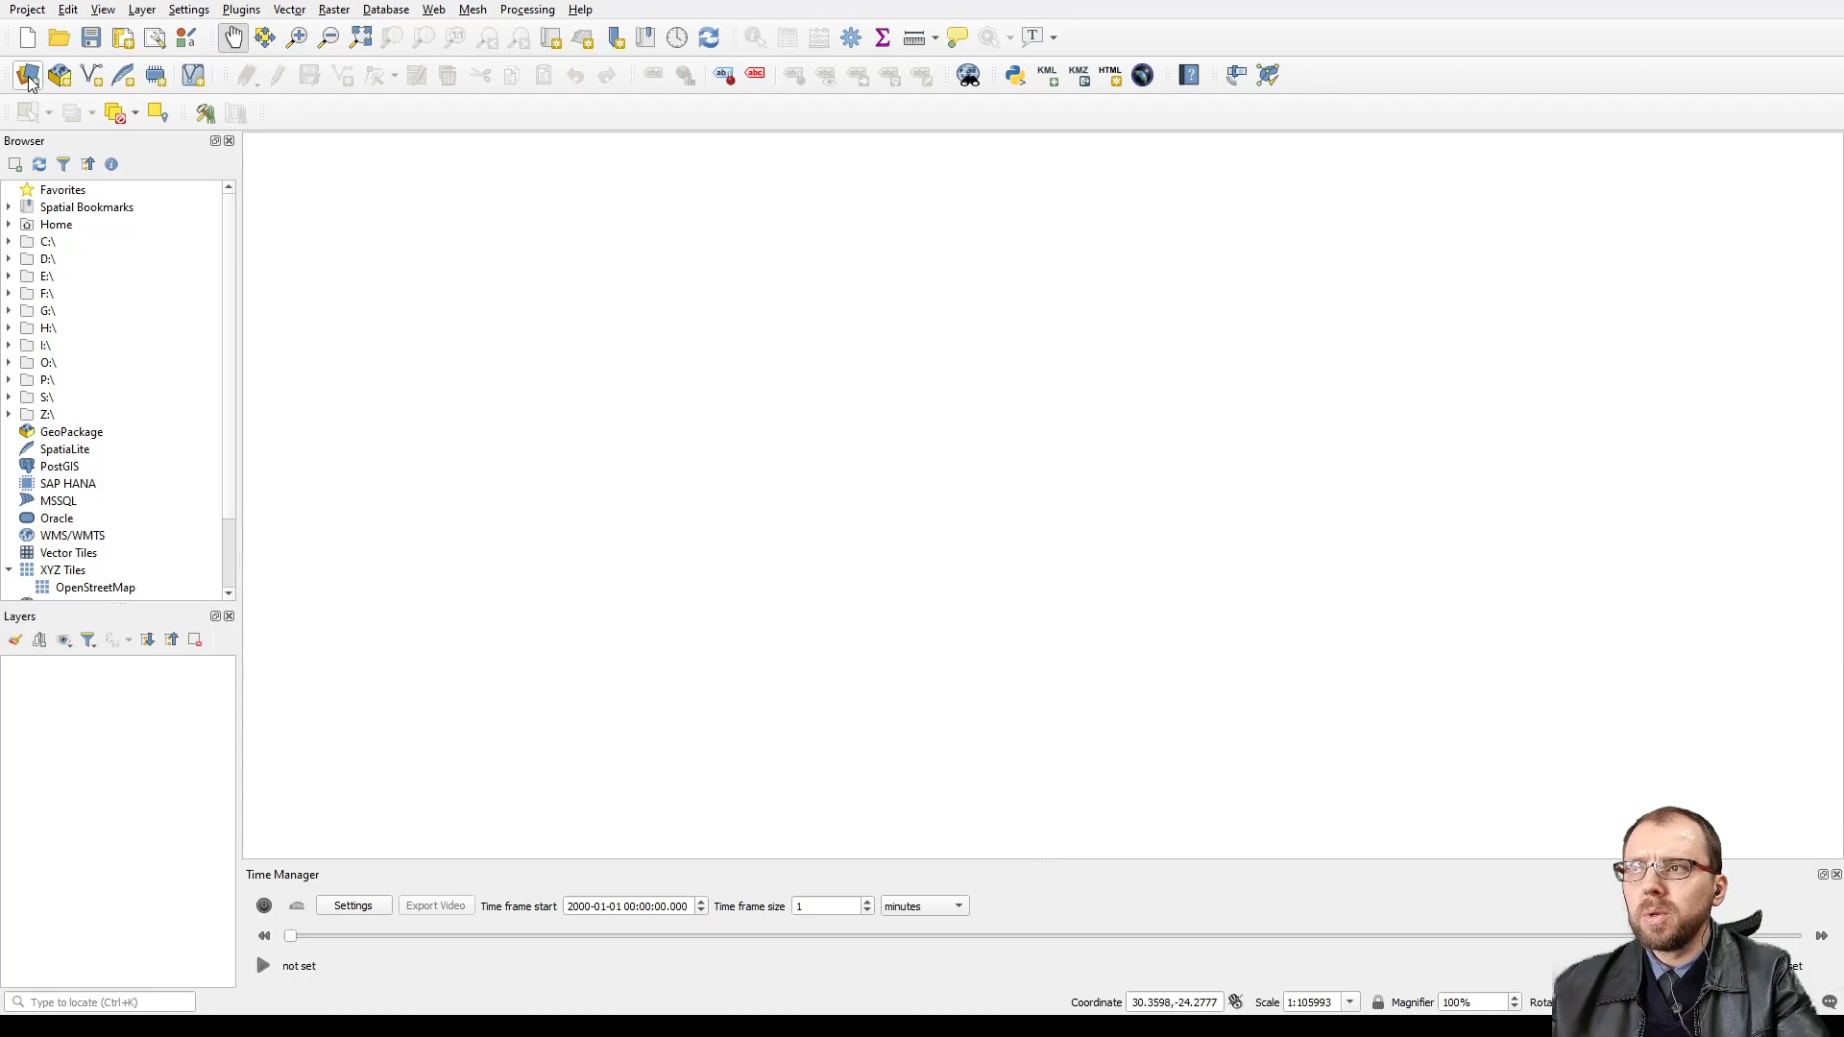
- Load the 2430DA_2m contour layer and add an OpenStreetMap base map beneath it
{"action": "left_click", "coordinate": [29, 83]}
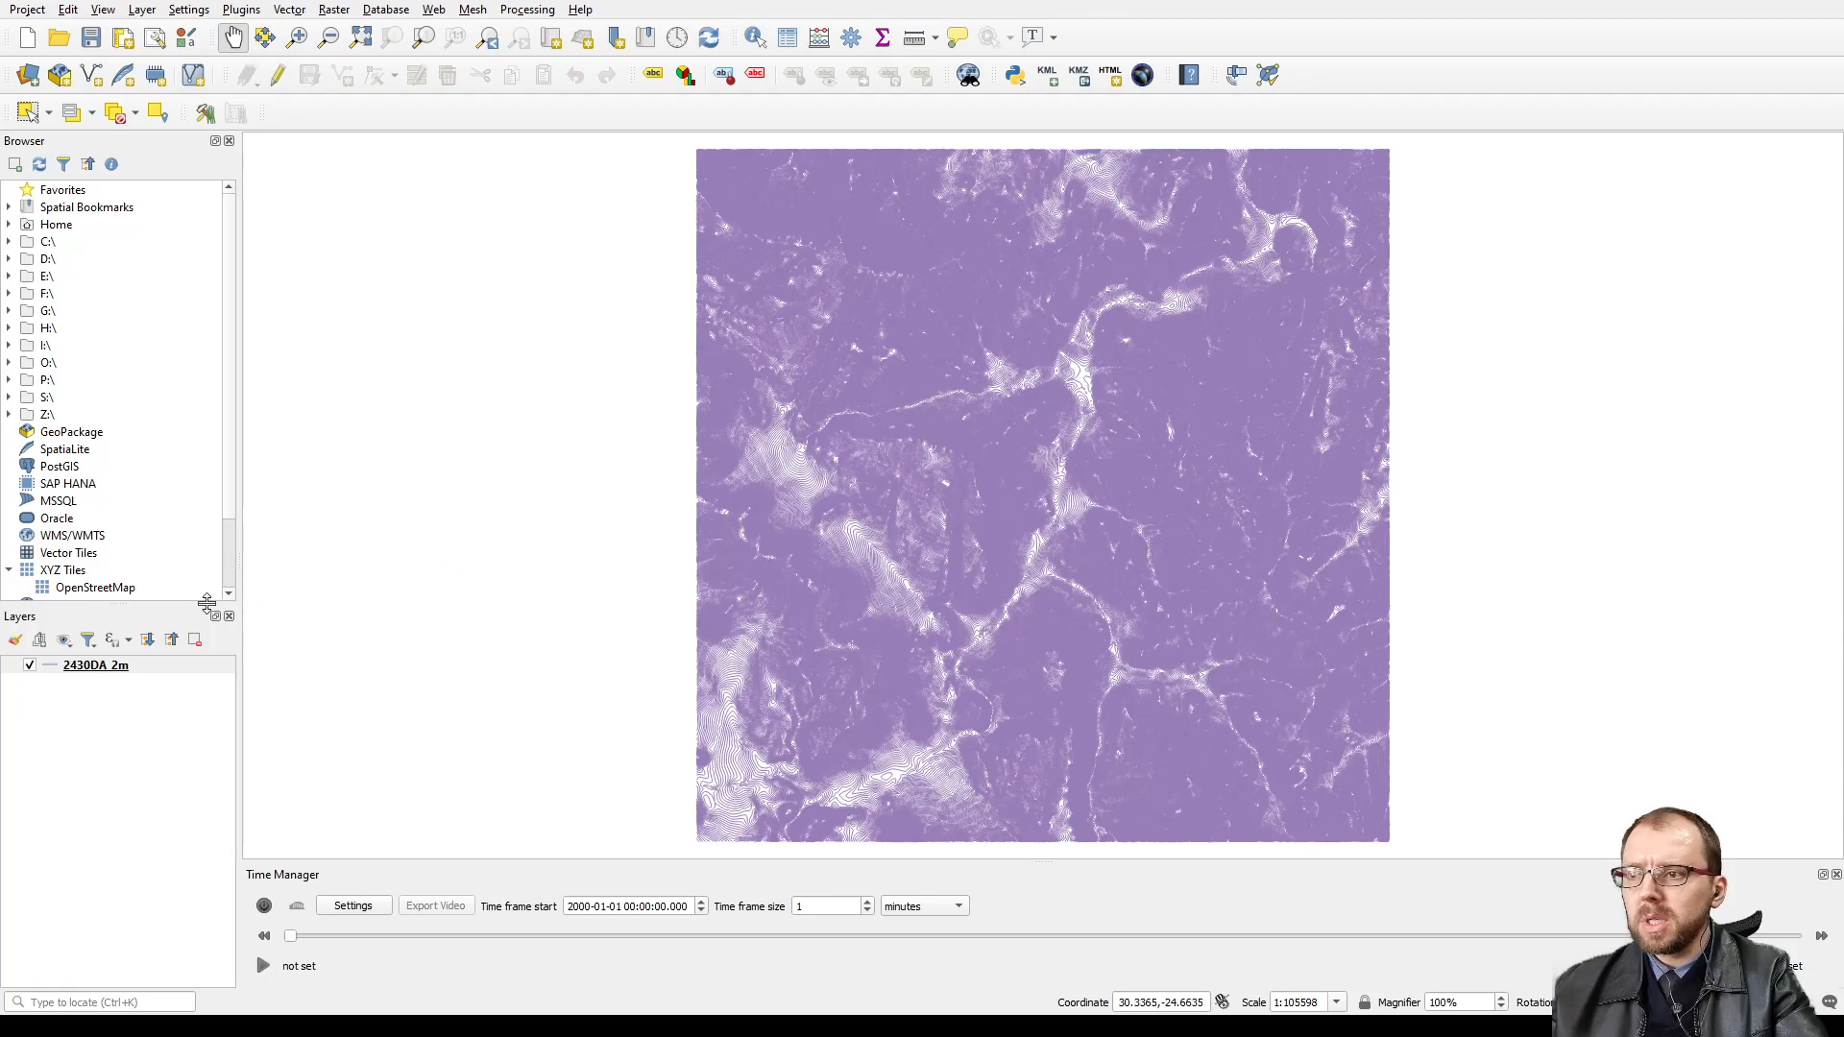
{"action": "left_click", "coordinate": [105, 590]}
{"action": "scroll", "coordinate": [108, 596], "scroll_direction": "down", "scroll_amount": 2}
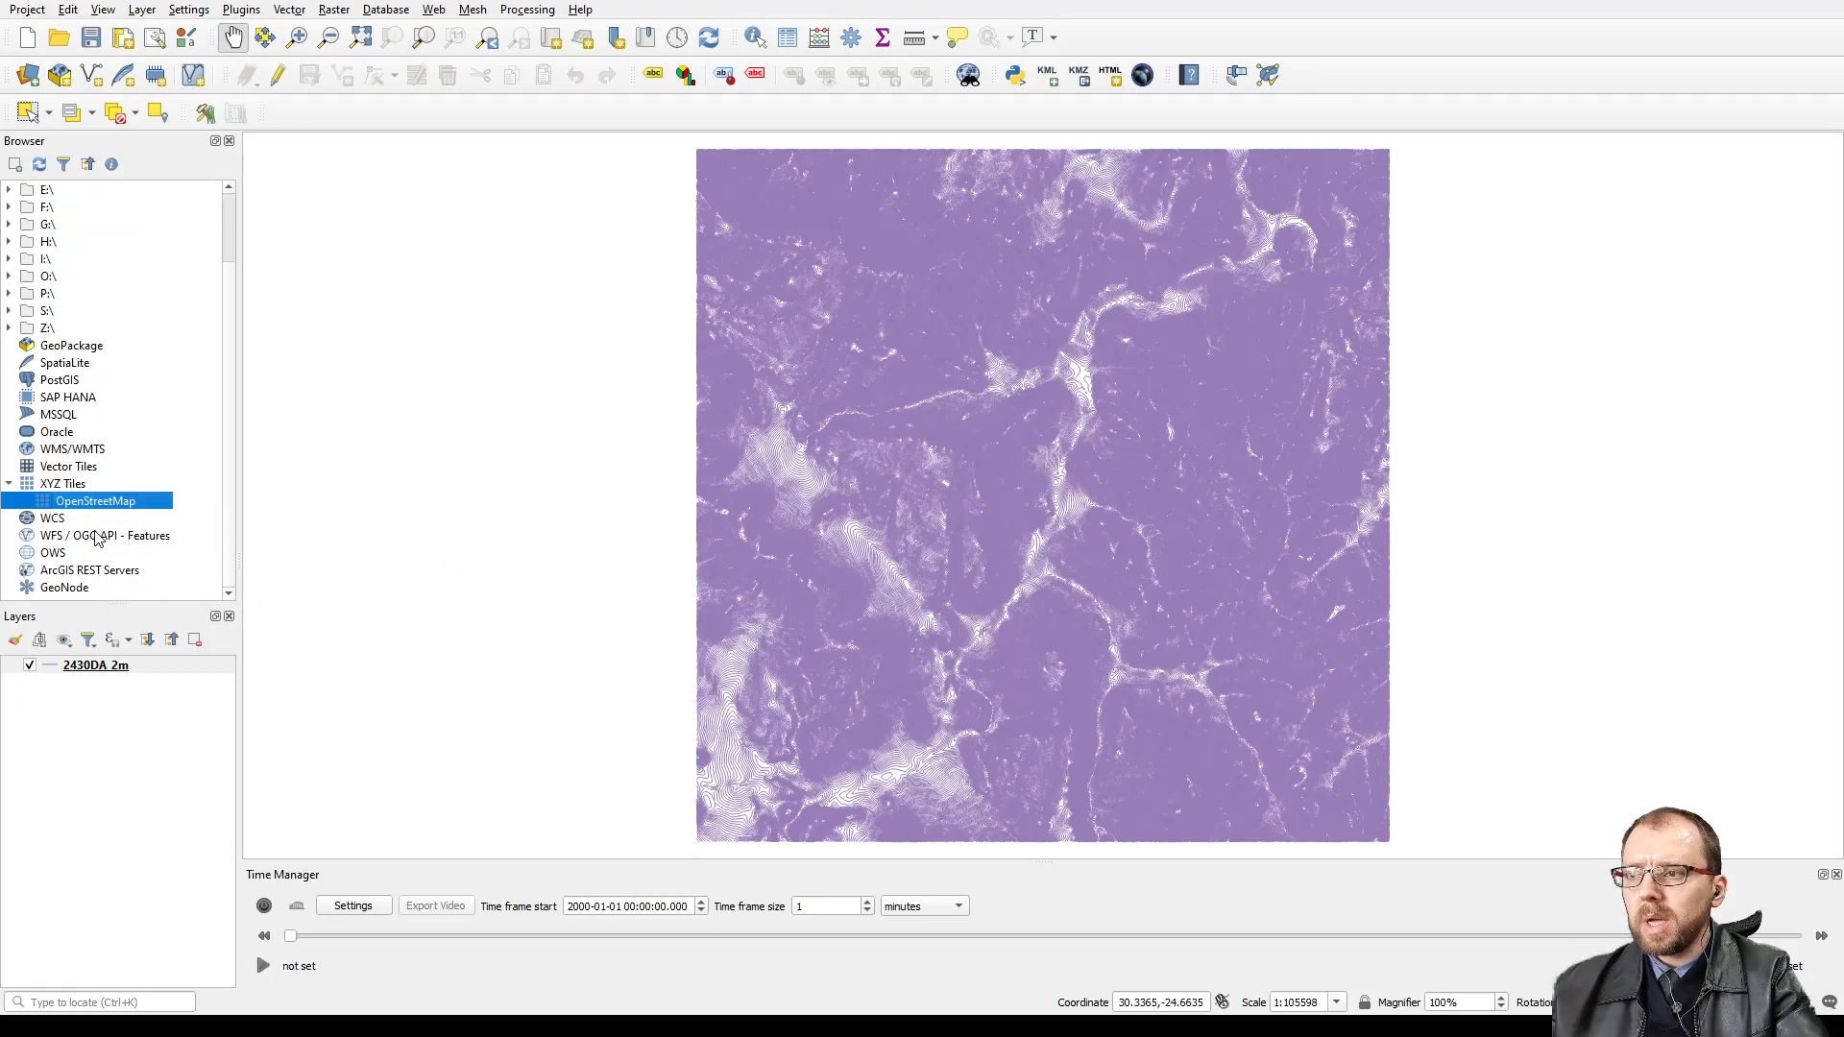
{"action": "left_click_drag", "start_coordinate": [107, 509], "coordinate": [120, 730]}
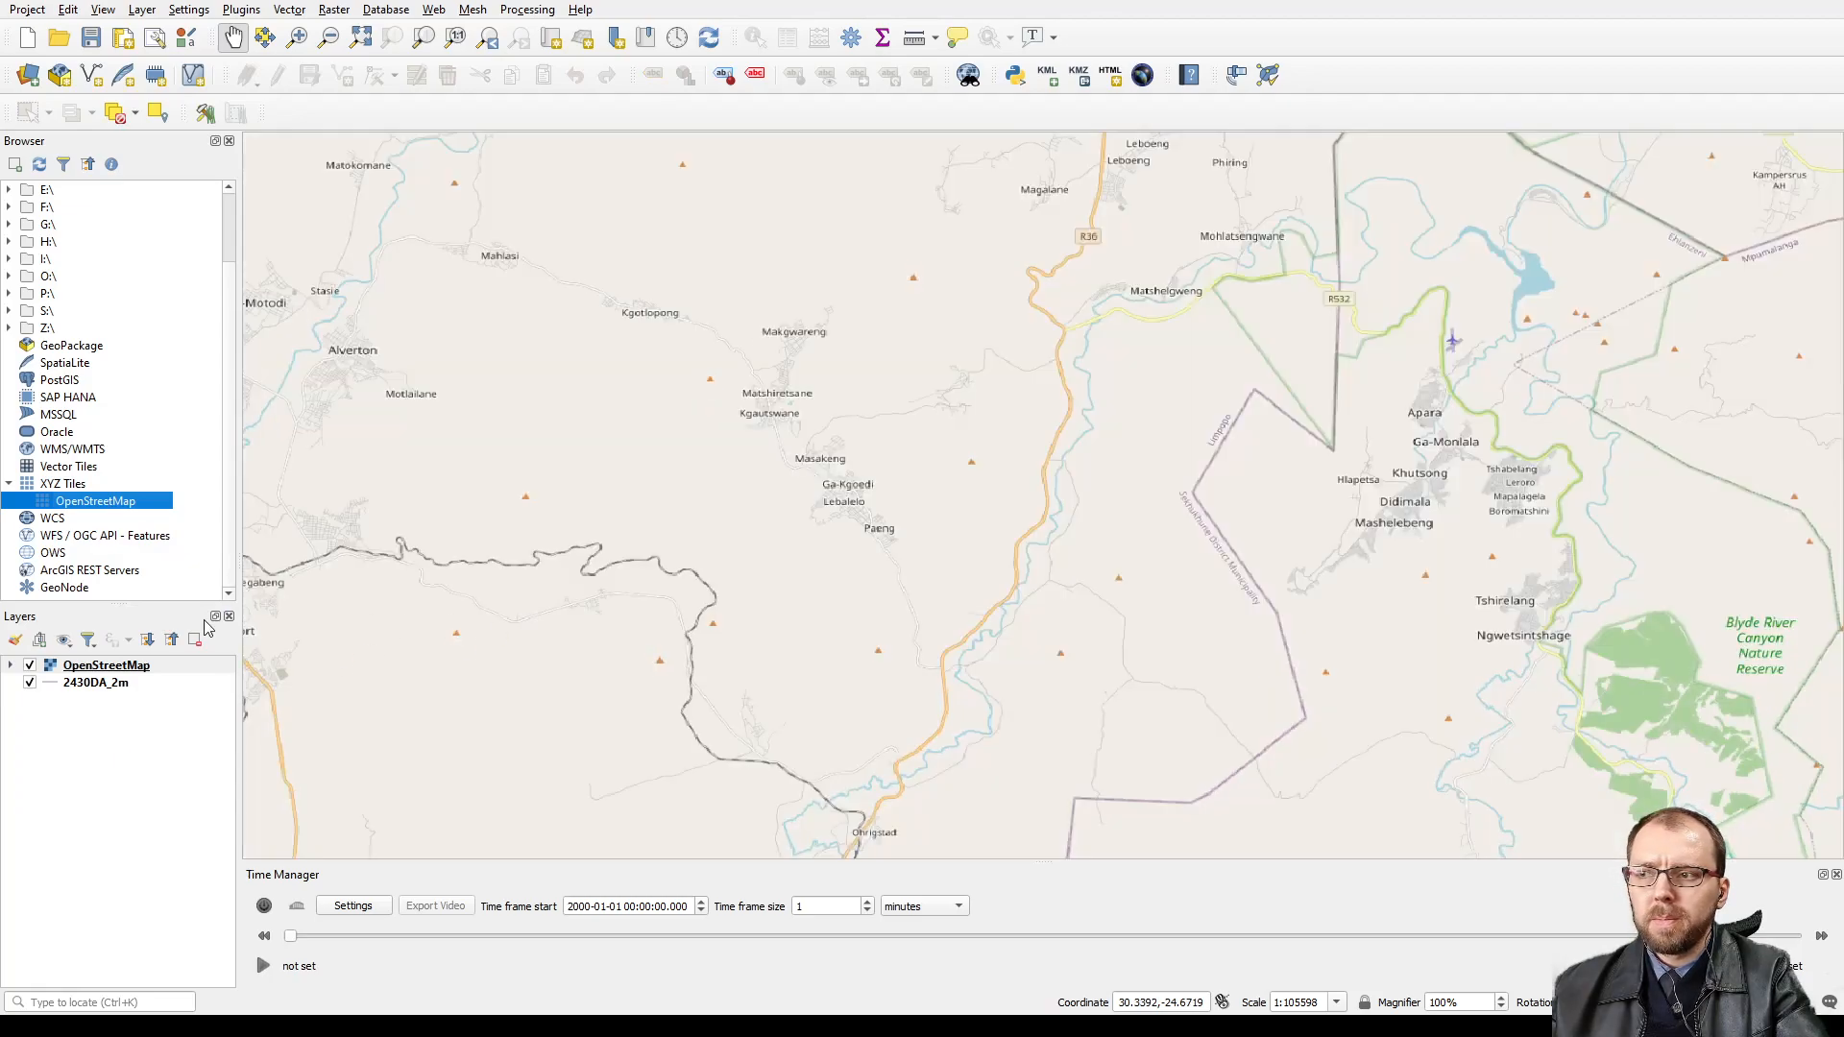
{"action": "left_click", "coordinate": [96, 688]}
{"action": "left_click_drag", "start_coordinate": [100, 691], "coordinate": [117, 667]}
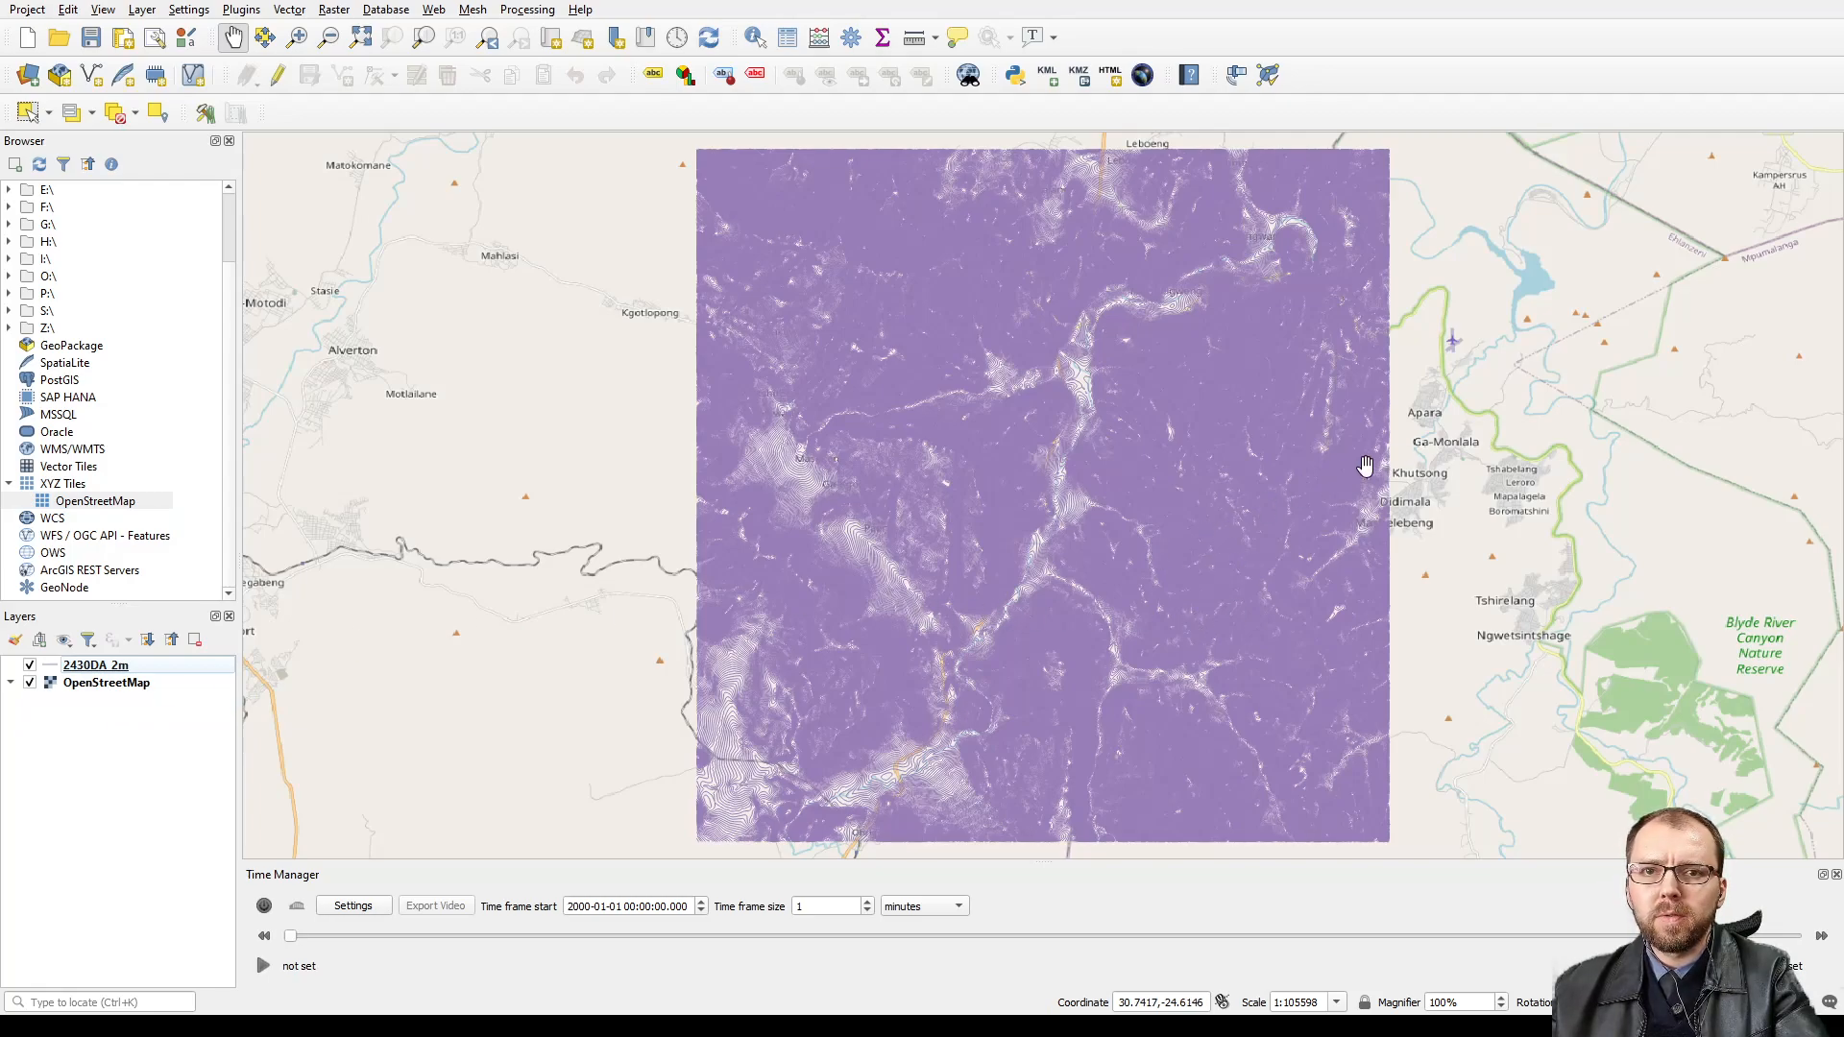
- Examine the 2430DA_2m contours against the base map along the river valleys and at the tile's edges
{"action": "left_click_drag", "start_coordinate": [1375, 465], "coordinate": [1096, 454]}
{"action": "scroll", "coordinate": [956, 482], "scroll_direction": "down", "scroll_amount": 1}
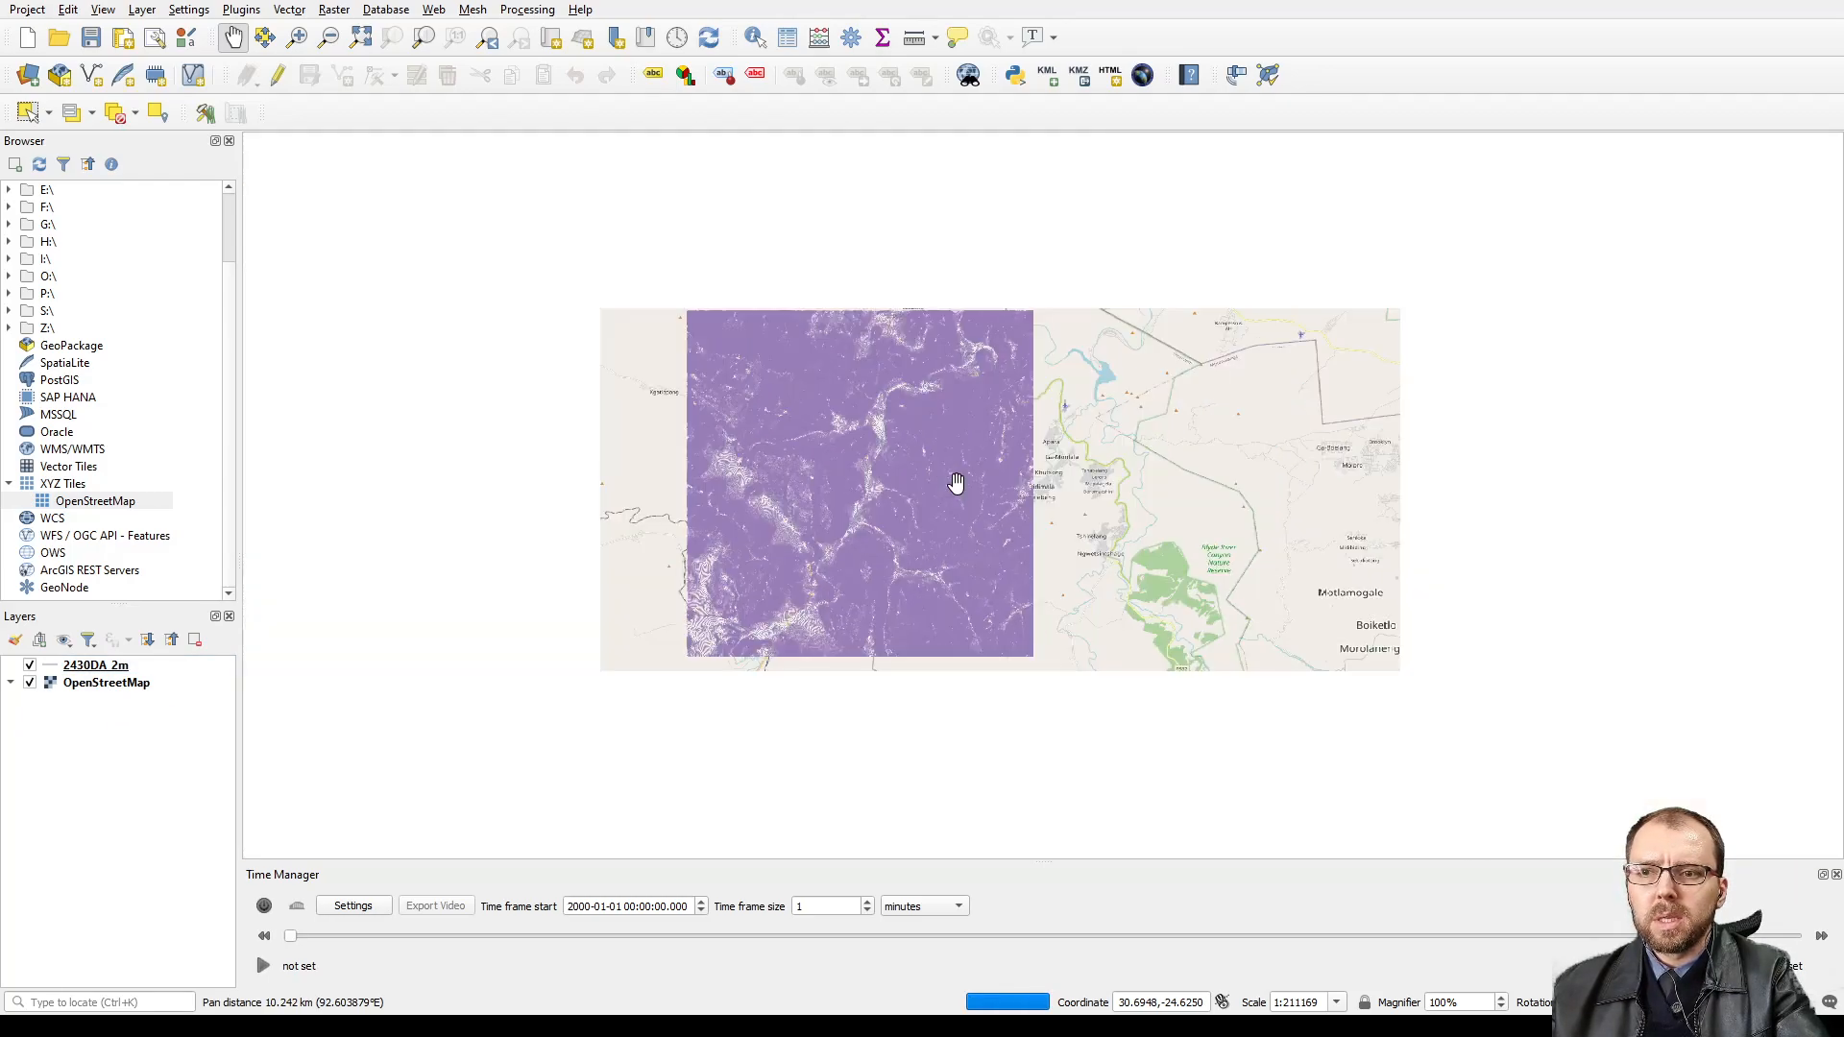
{"action": "left_click_drag", "start_coordinate": [971, 473], "coordinate": [814, 459]}
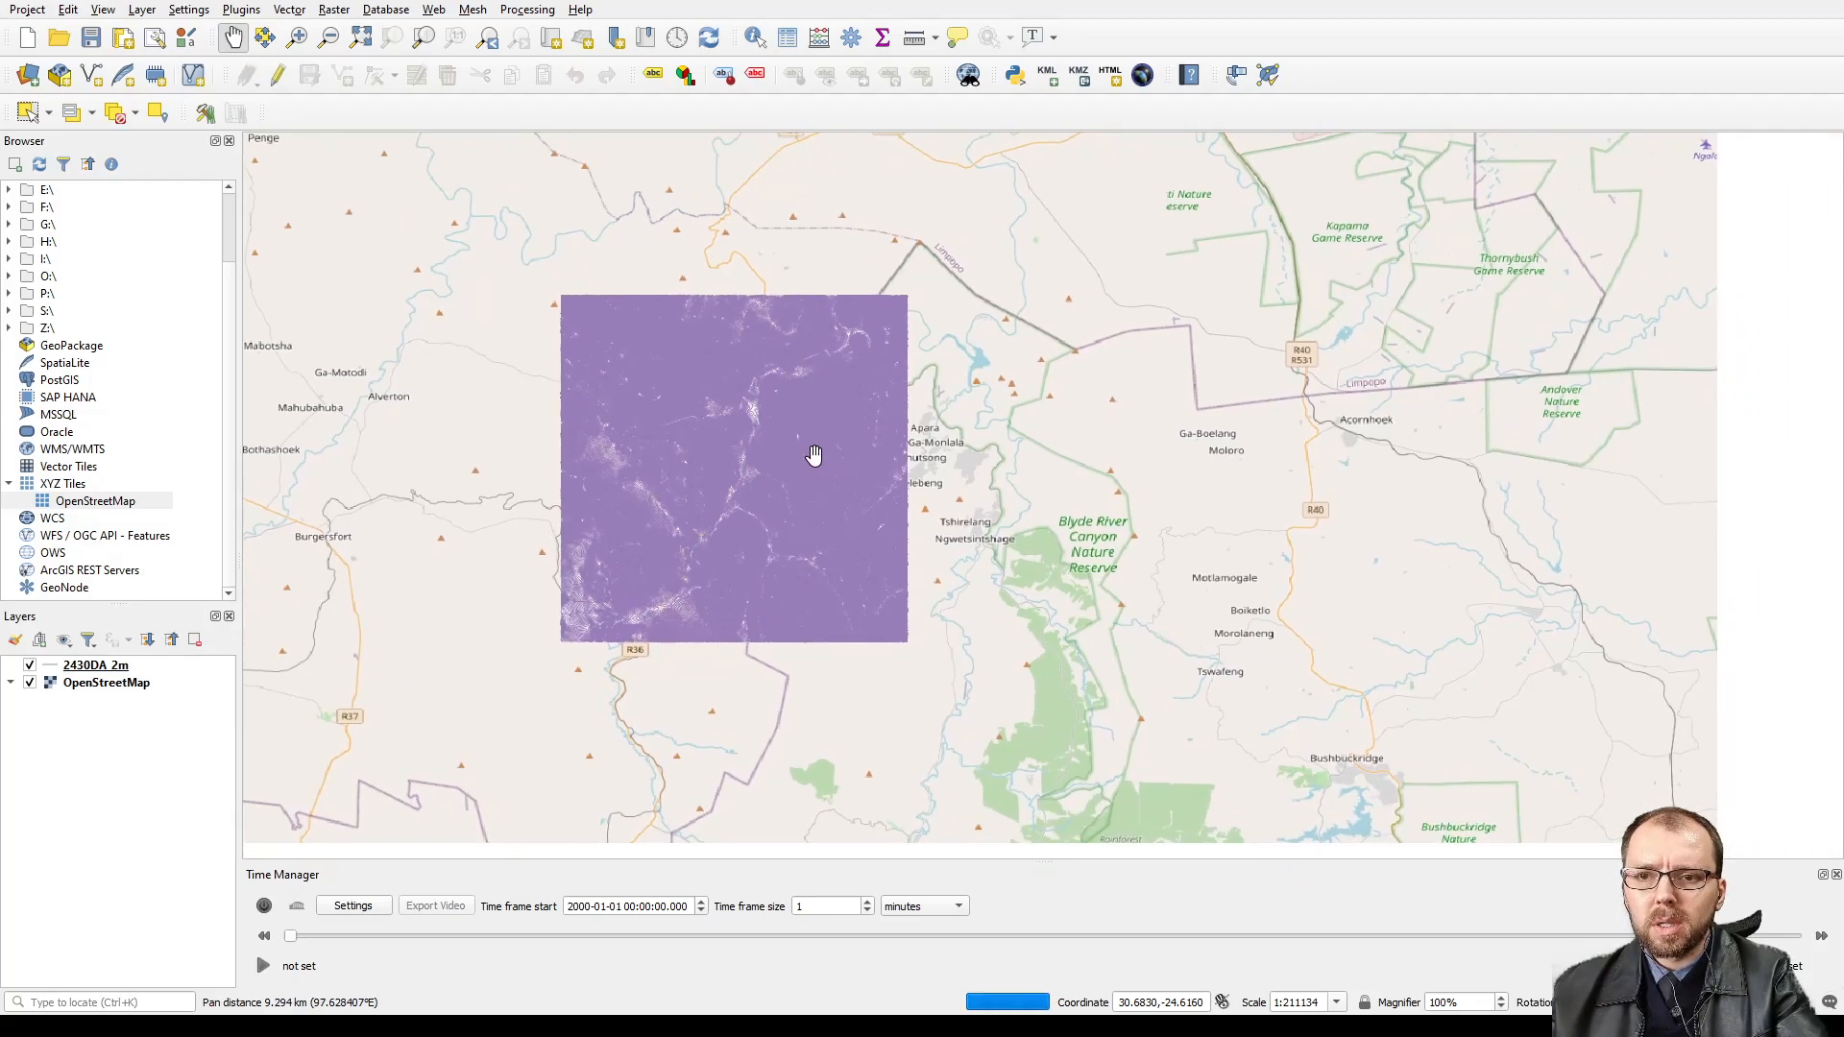
{"action": "scroll", "coordinate": [763, 389], "scroll_direction": "up", "scroll_amount": 2}
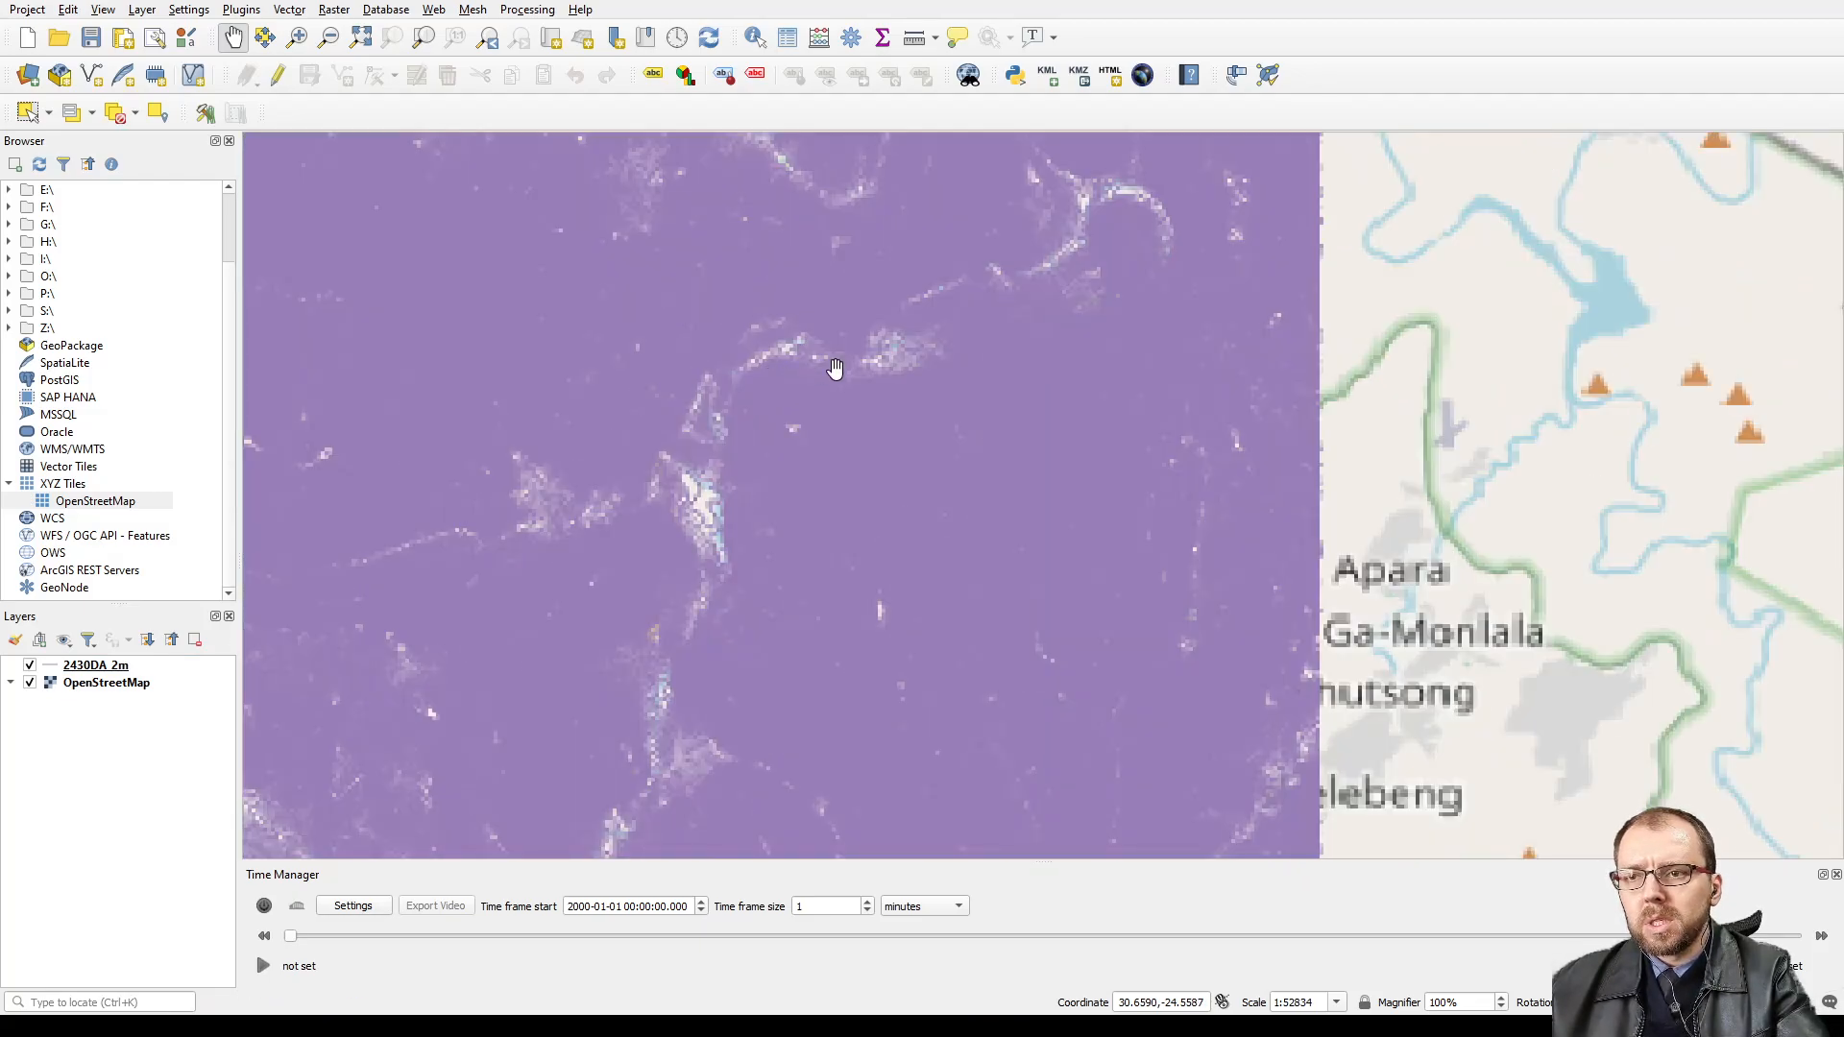
{"action": "left_click_drag", "start_coordinate": [1042, 297], "coordinate": [868, 762]}
{"action": "scroll", "coordinate": [954, 457], "scroll_direction": "up", "scroll_amount": 2}
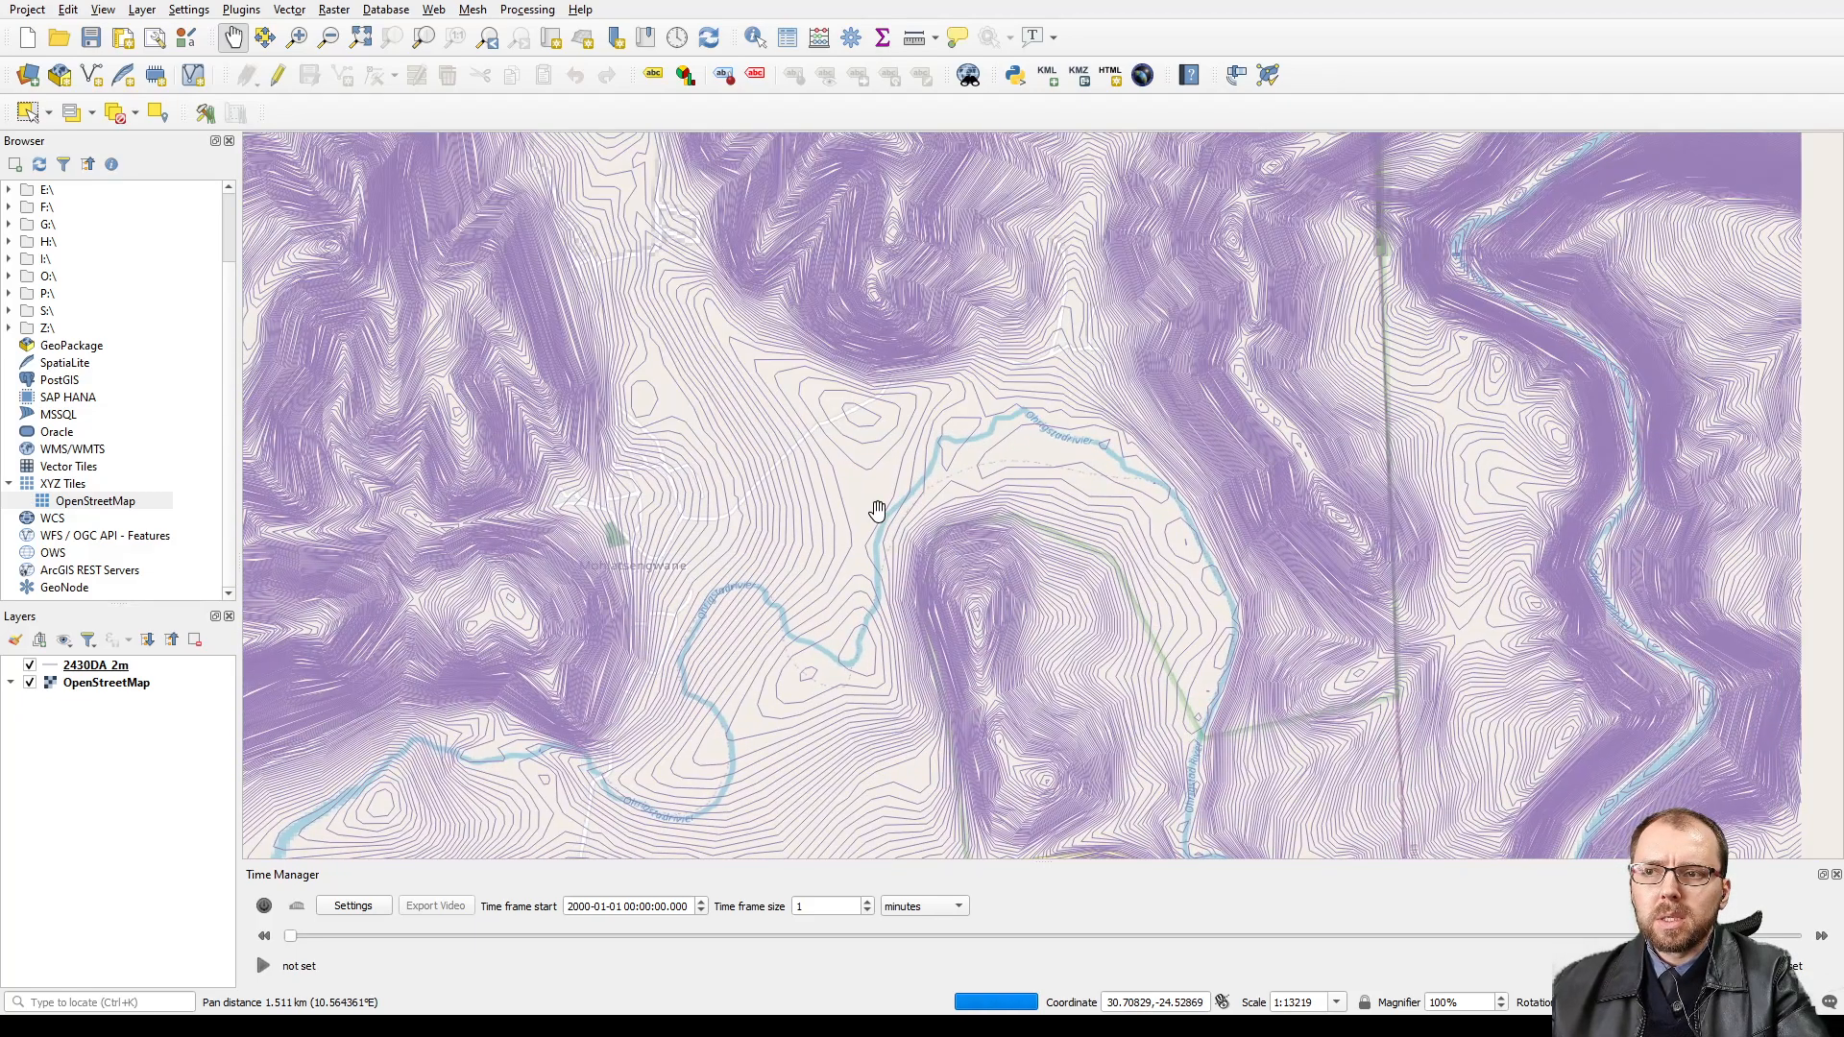
{"action": "left_click_drag", "start_coordinate": [877, 510], "coordinate": [746, 794]}
{"action": "scroll", "coordinate": [955, 577], "scroll_direction": "down", "scroll_amount": 2}
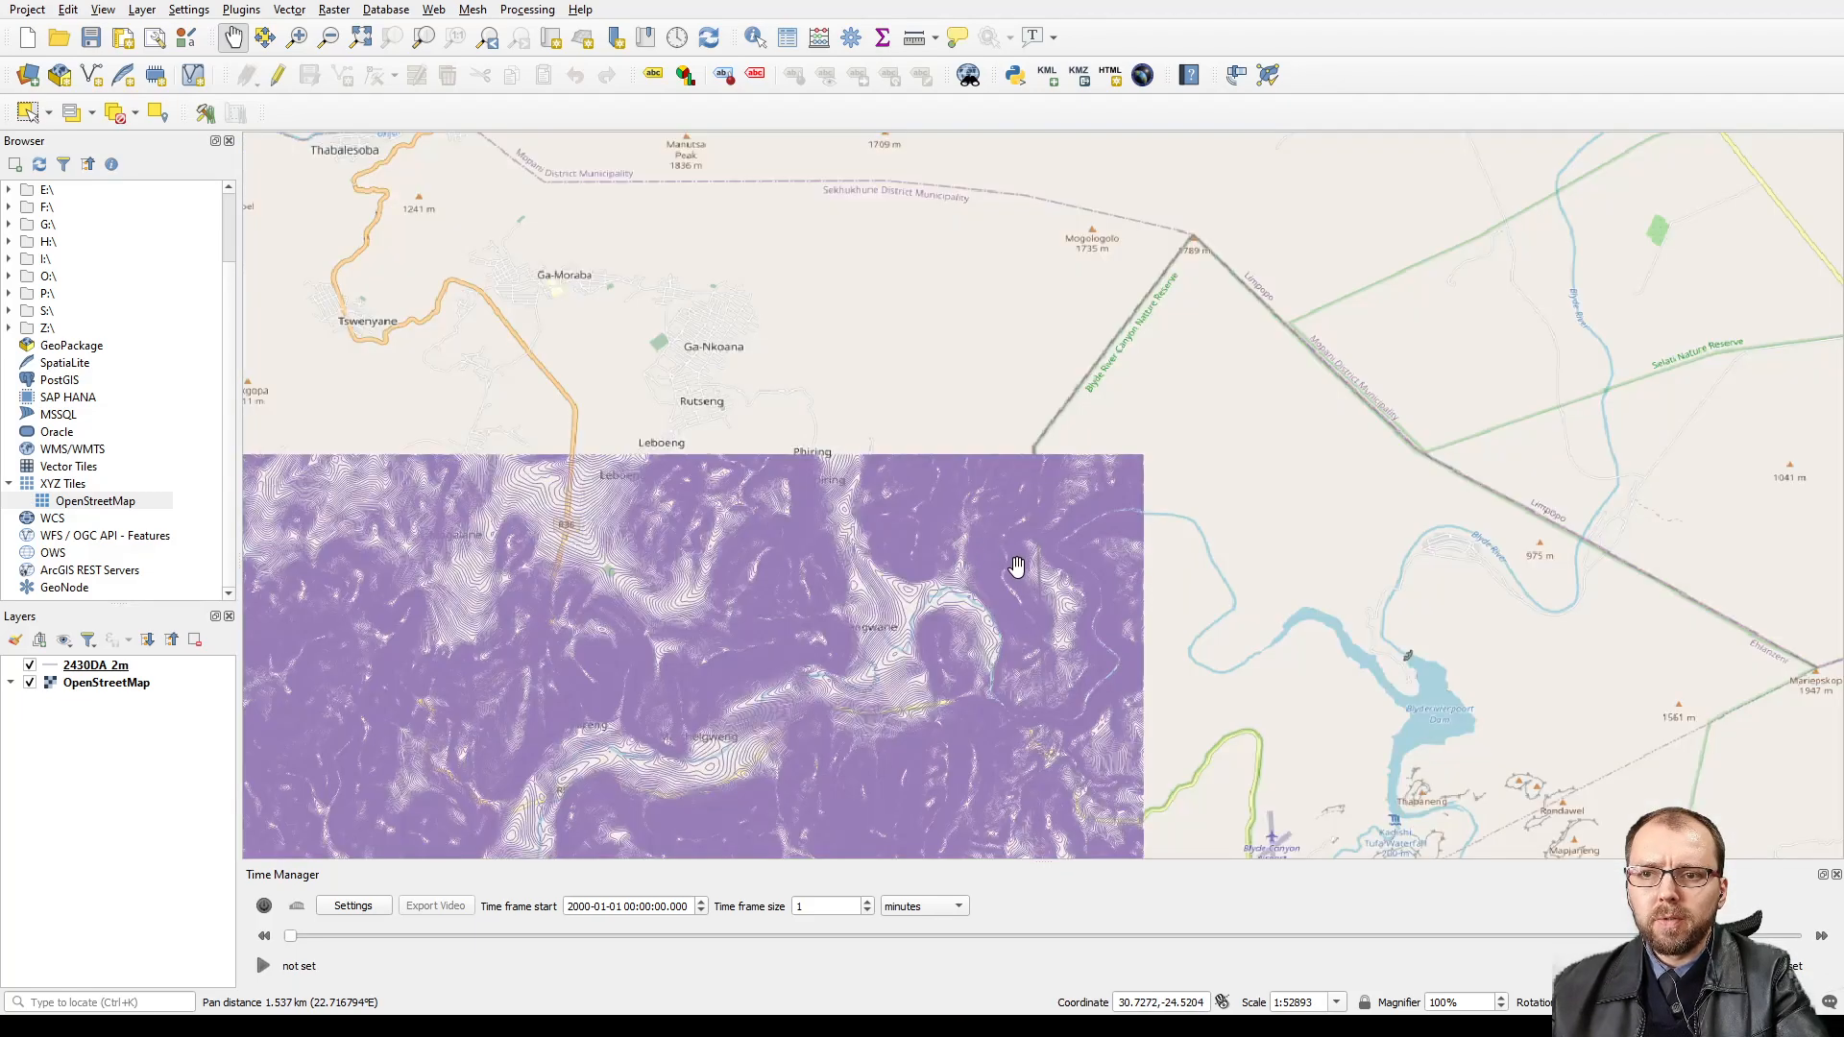
{"action": "left_click_drag", "start_coordinate": [903, 793], "coordinate": [1019, 490]}
{"action": "left_click_drag", "start_coordinate": [691, 758], "coordinate": [893, 556]}
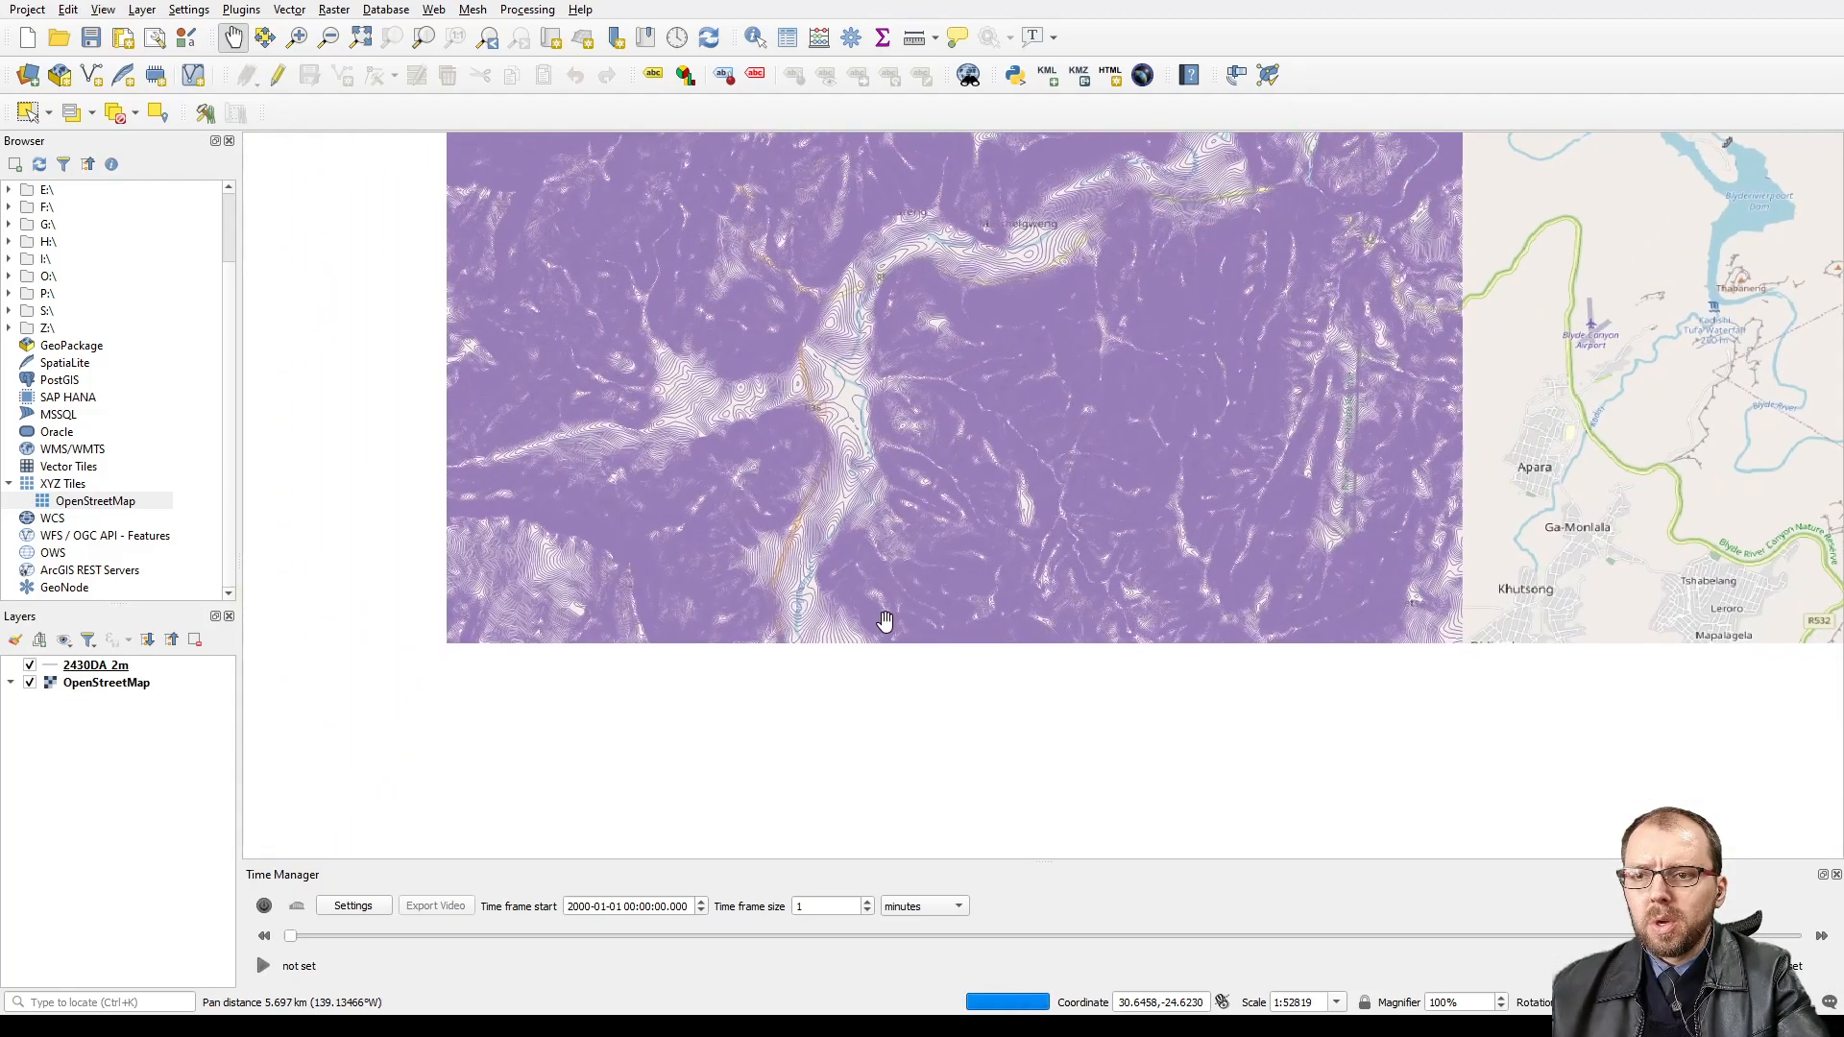
{"action": "left_click_drag", "start_coordinate": [853, 710], "coordinate": [989, 557]}
{"action": "left_click_drag", "start_coordinate": [934, 752], "coordinate": [877, 672]}
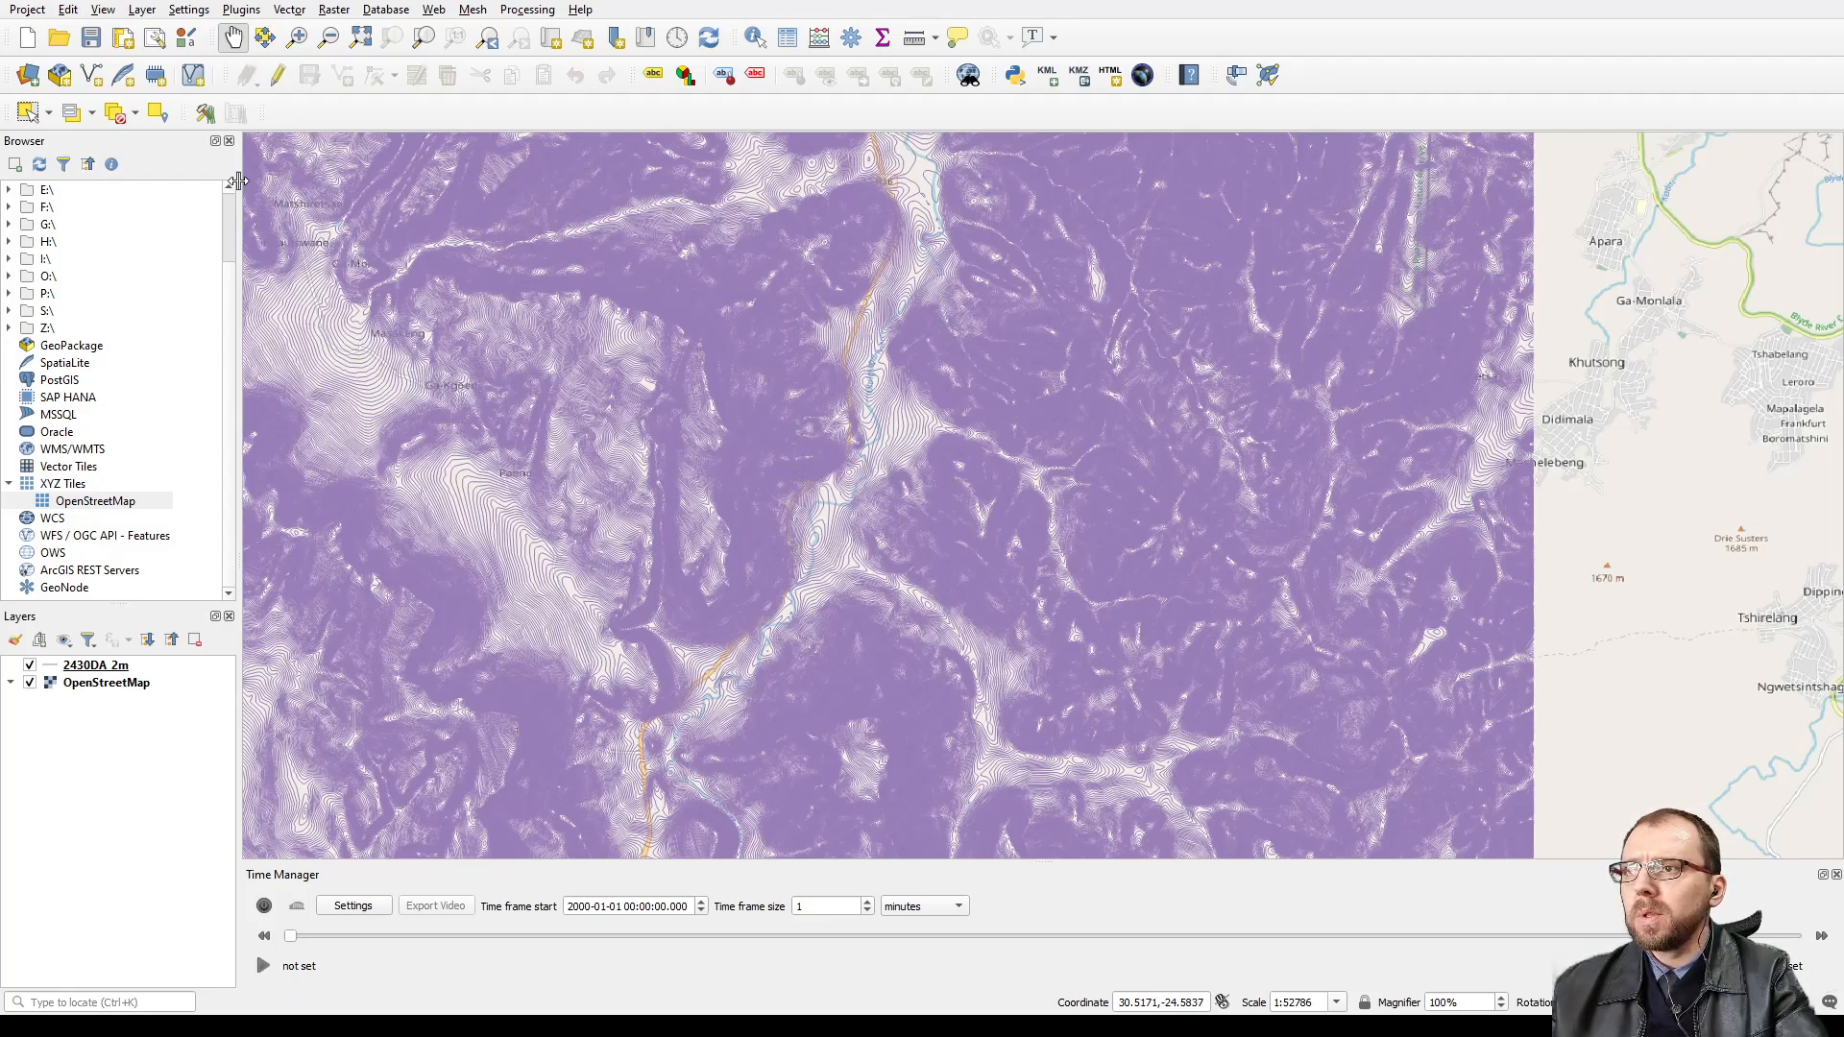
- Run the TIN interpolation tool on the 2430DA_2m contours to produce an interpolated elevation raster
{"action": "left_click", "coordinate": [106, 11]}
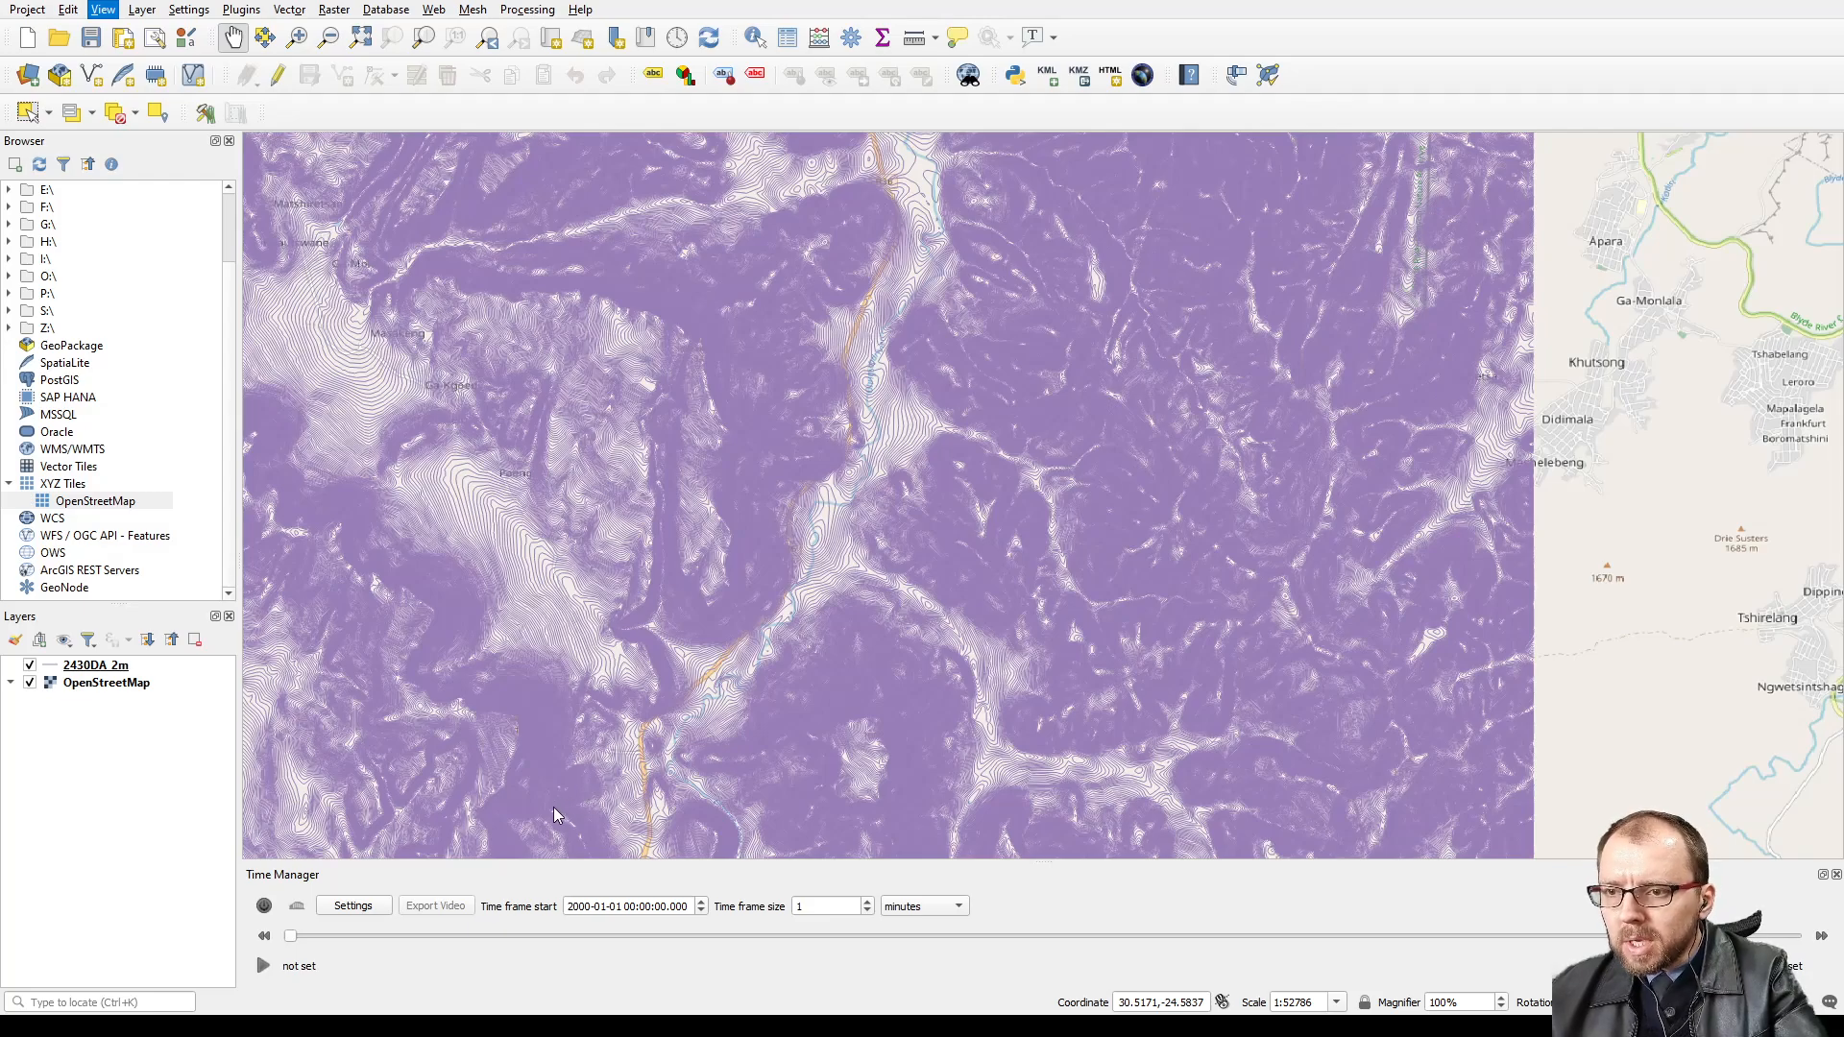
{"action": "key", "text": "ctrl+alt+t"}
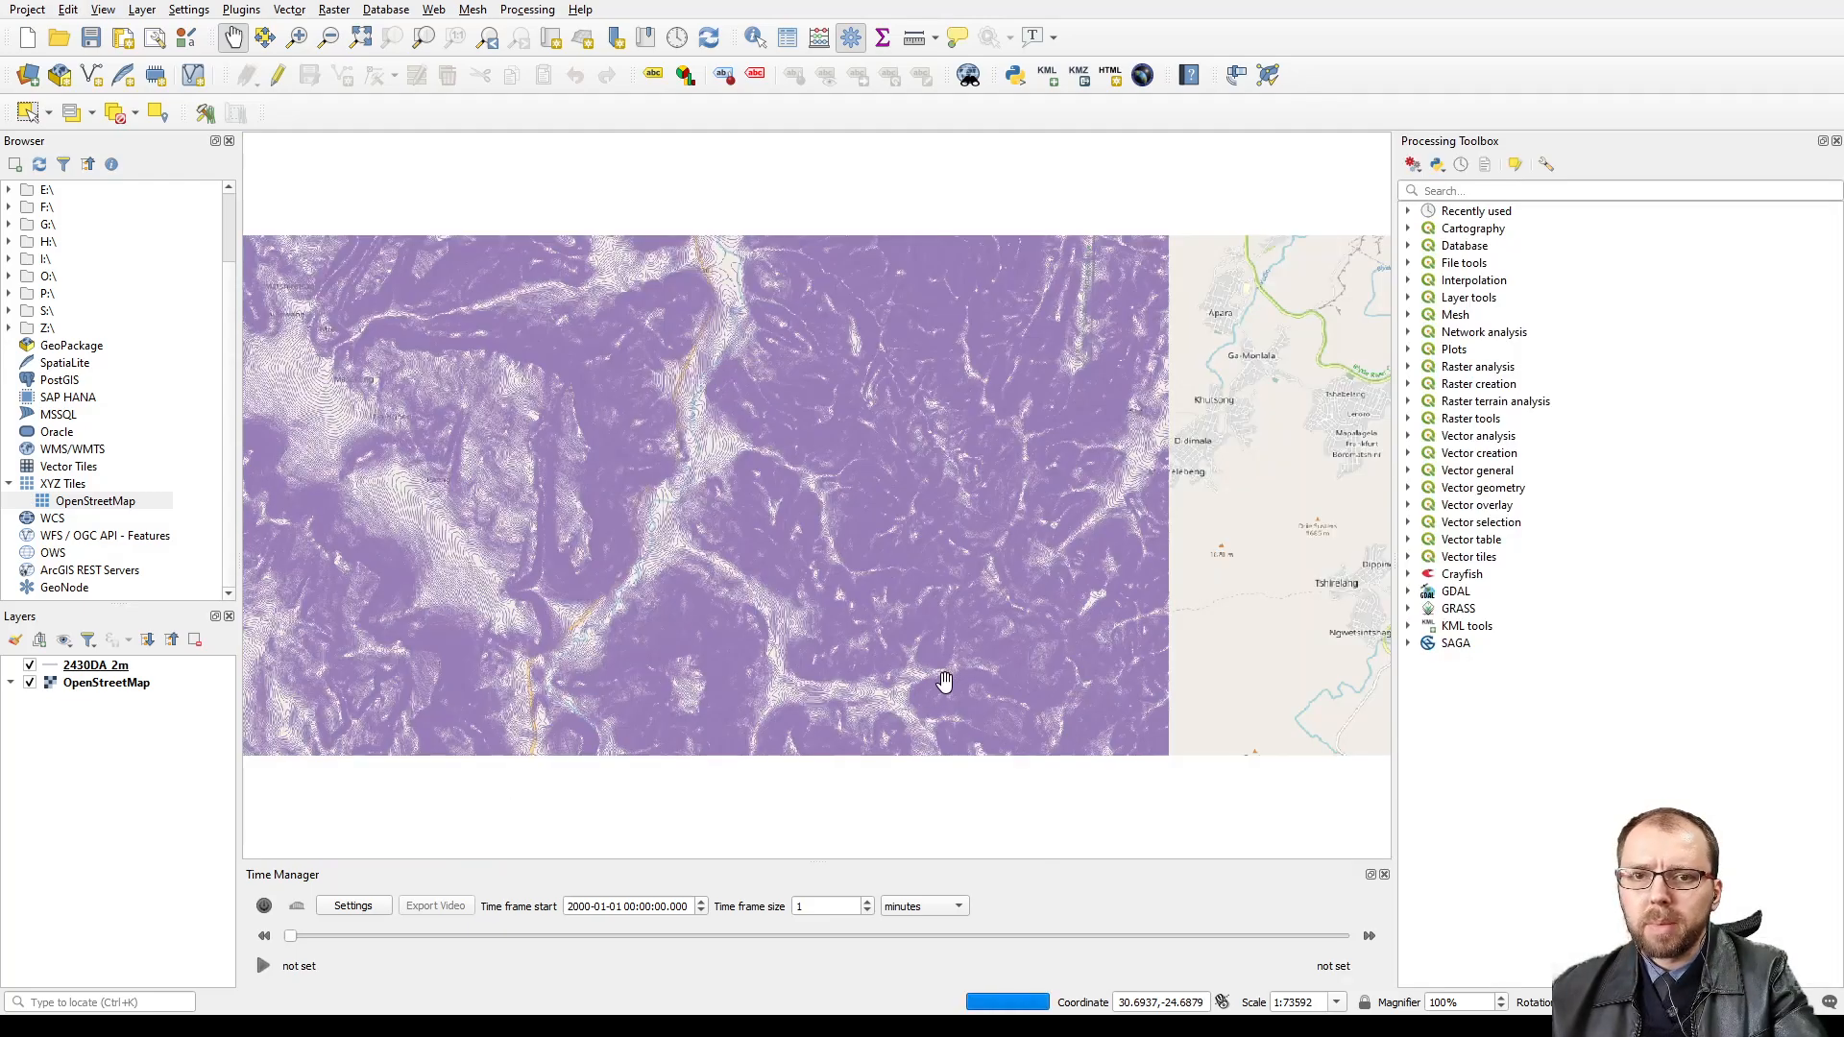
{"action": "scroll", "coordinate": [601, 439], "scroll_direction": "down", "scroll_amount": 1}
{"action": "left_click_drag", "start_coordinate": [606, 441], "coordinate": [696, 524]}
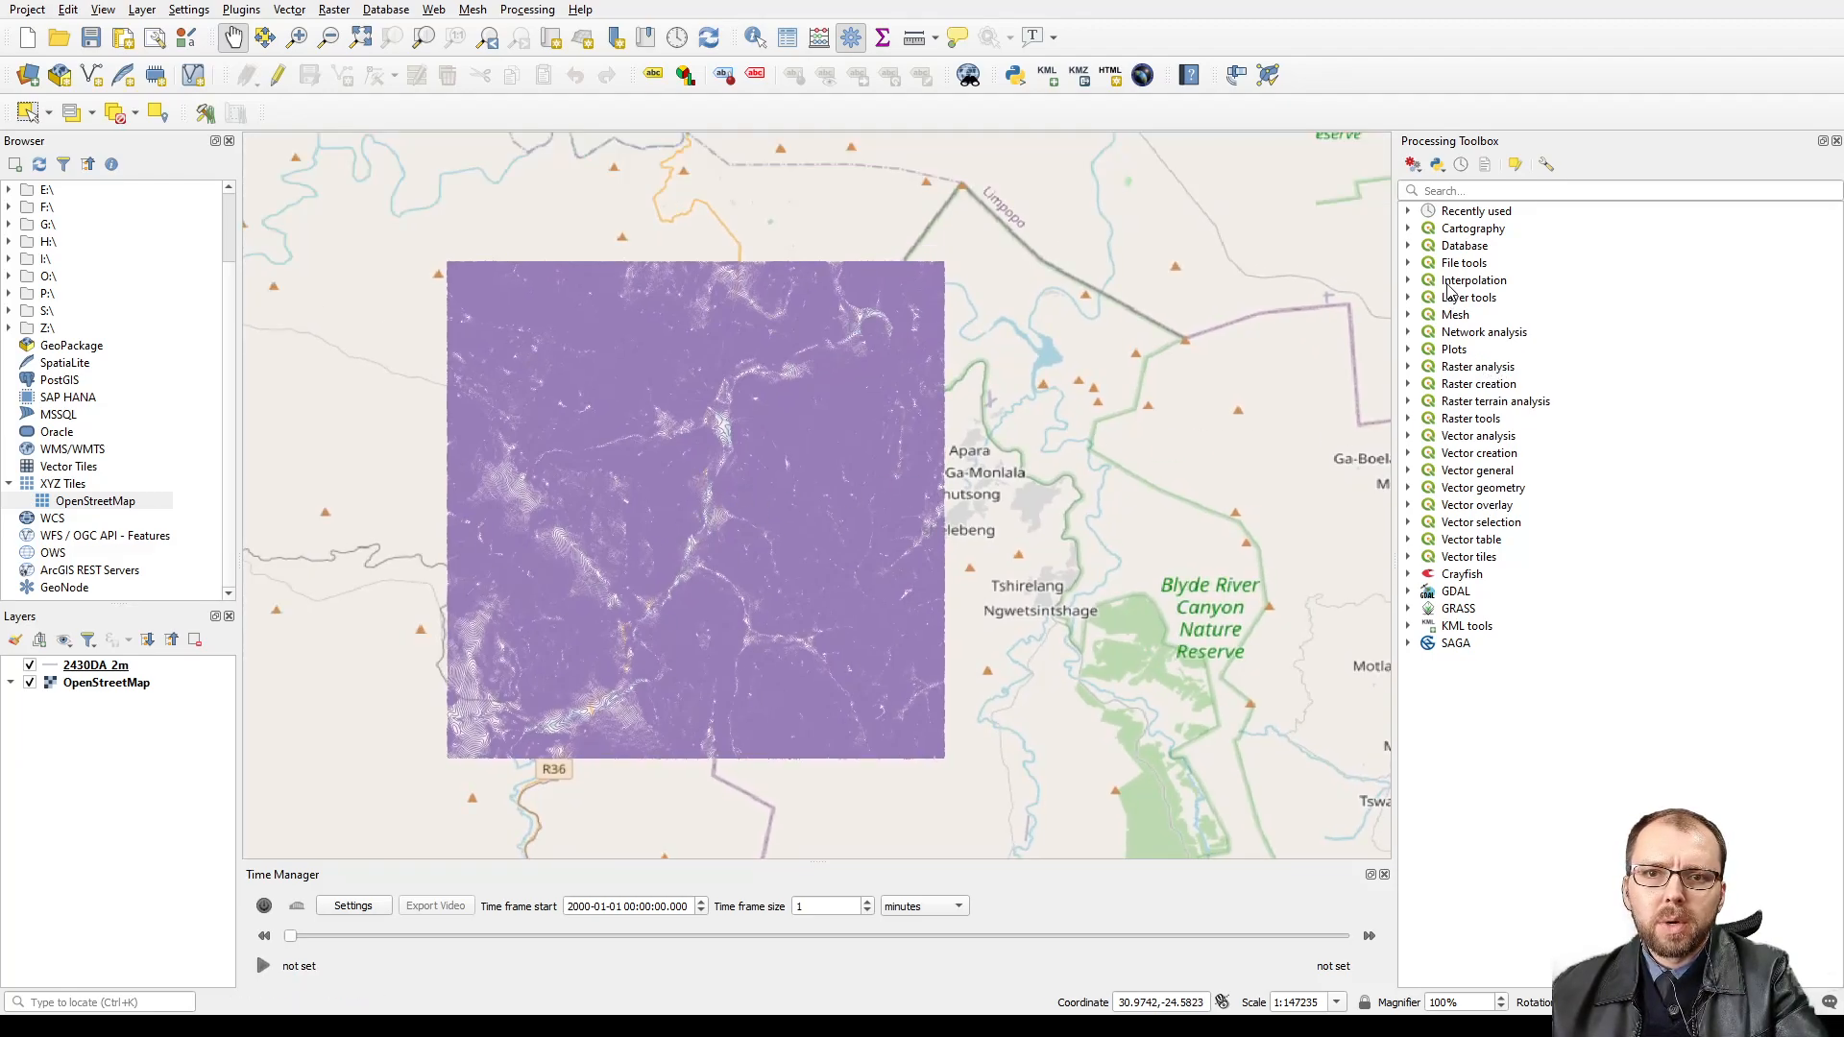
{"action": "left_click", "coordinate": [1408, 281]}
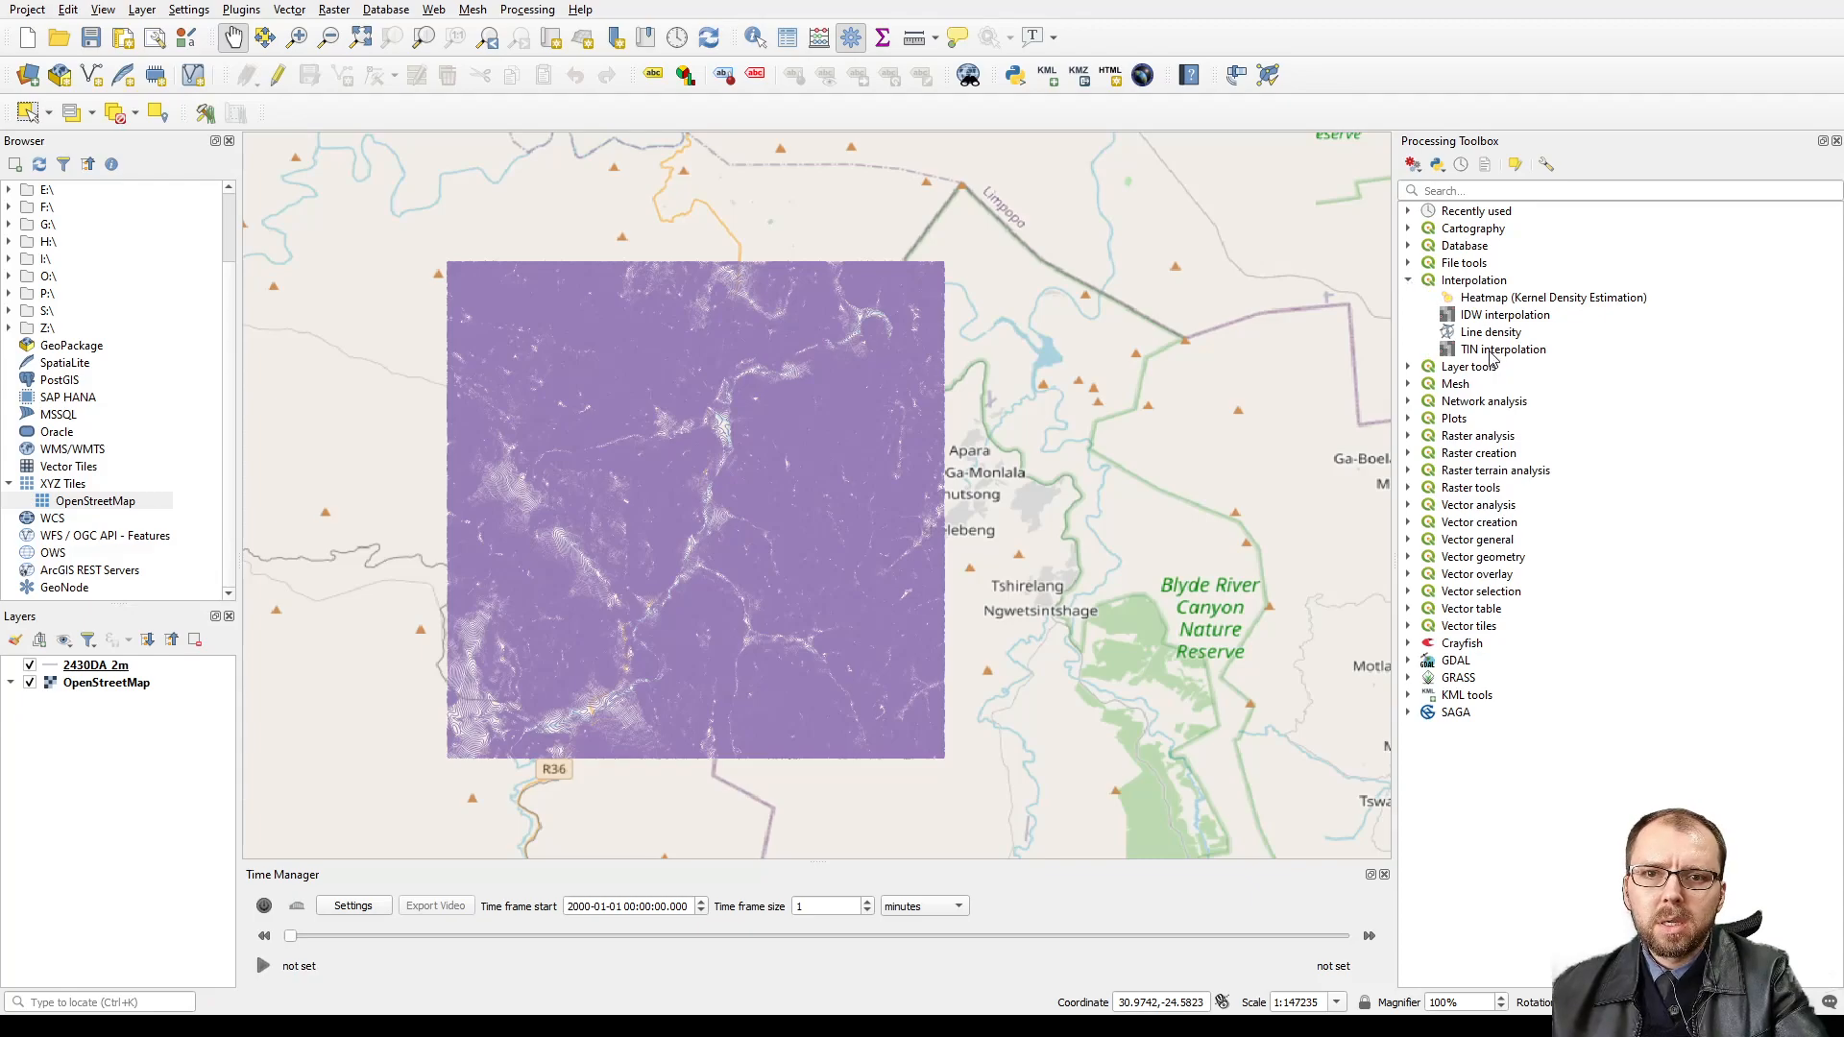
{"action": "left_click", "coordinate": [1491, 352]}
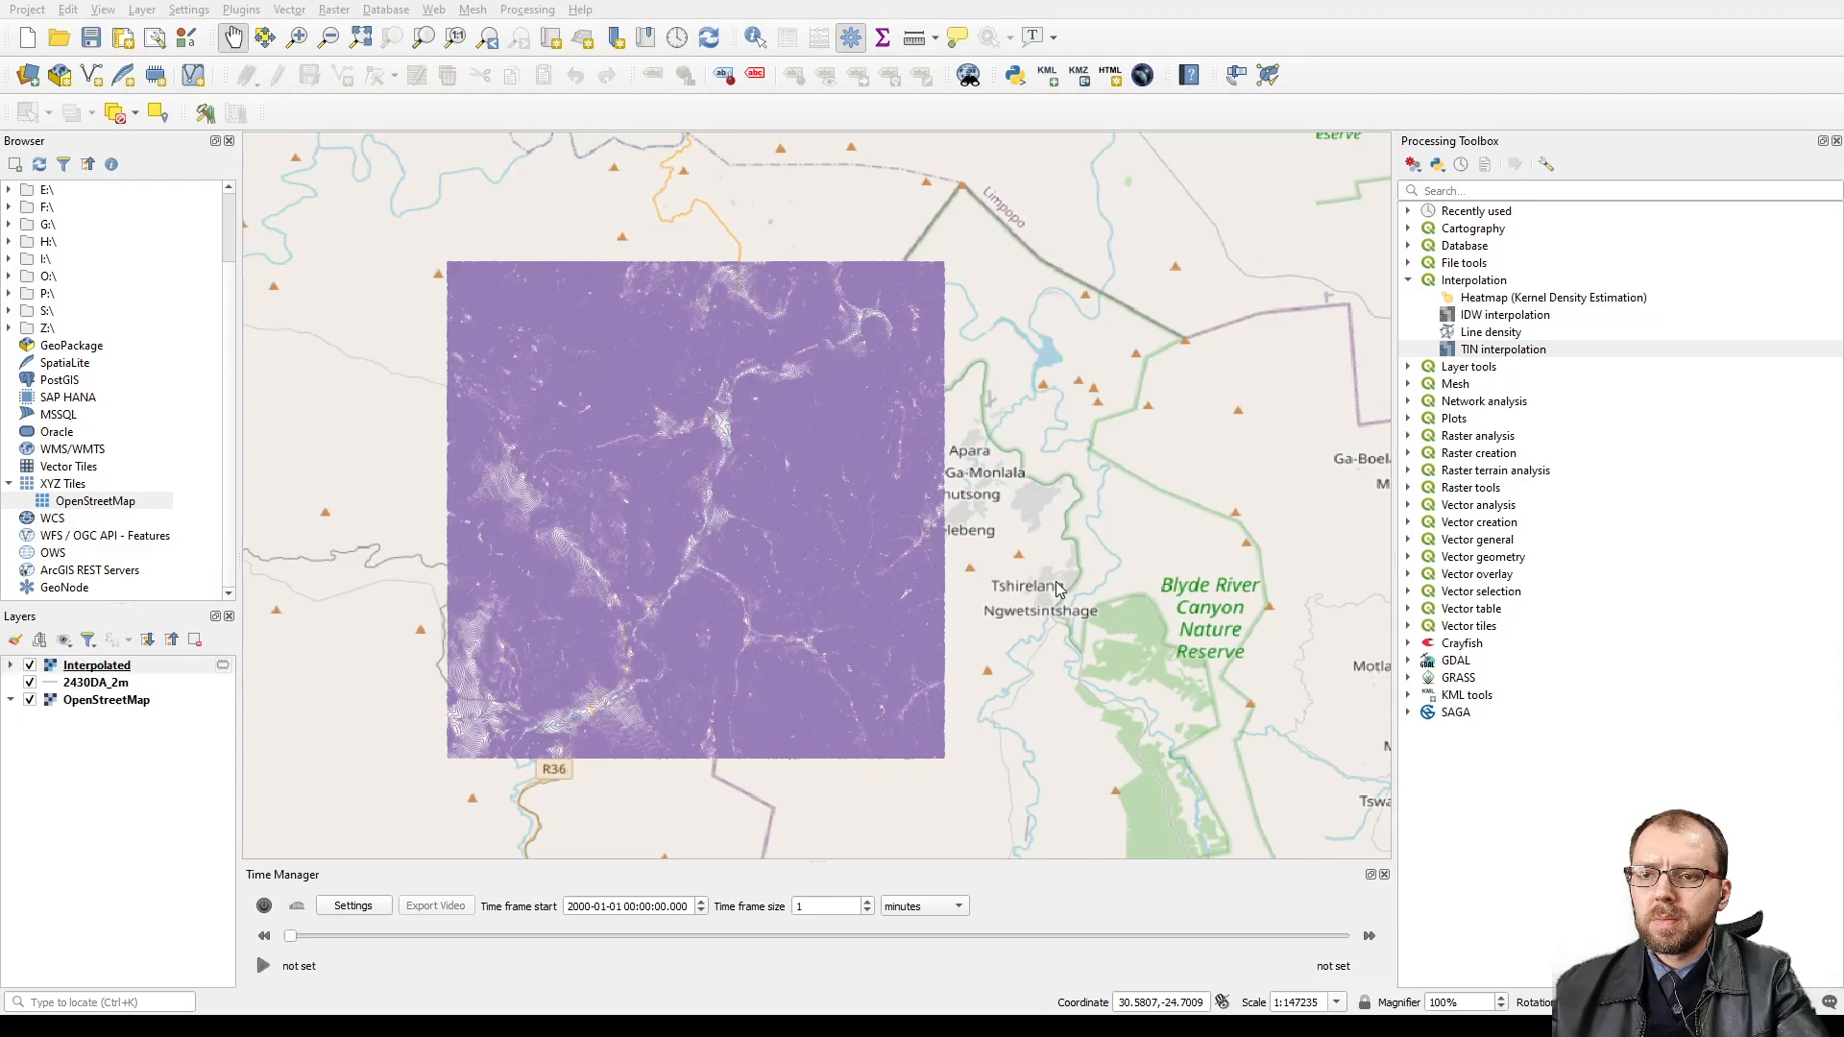
{"action": "left_click", "coordinate": [964, 624]}
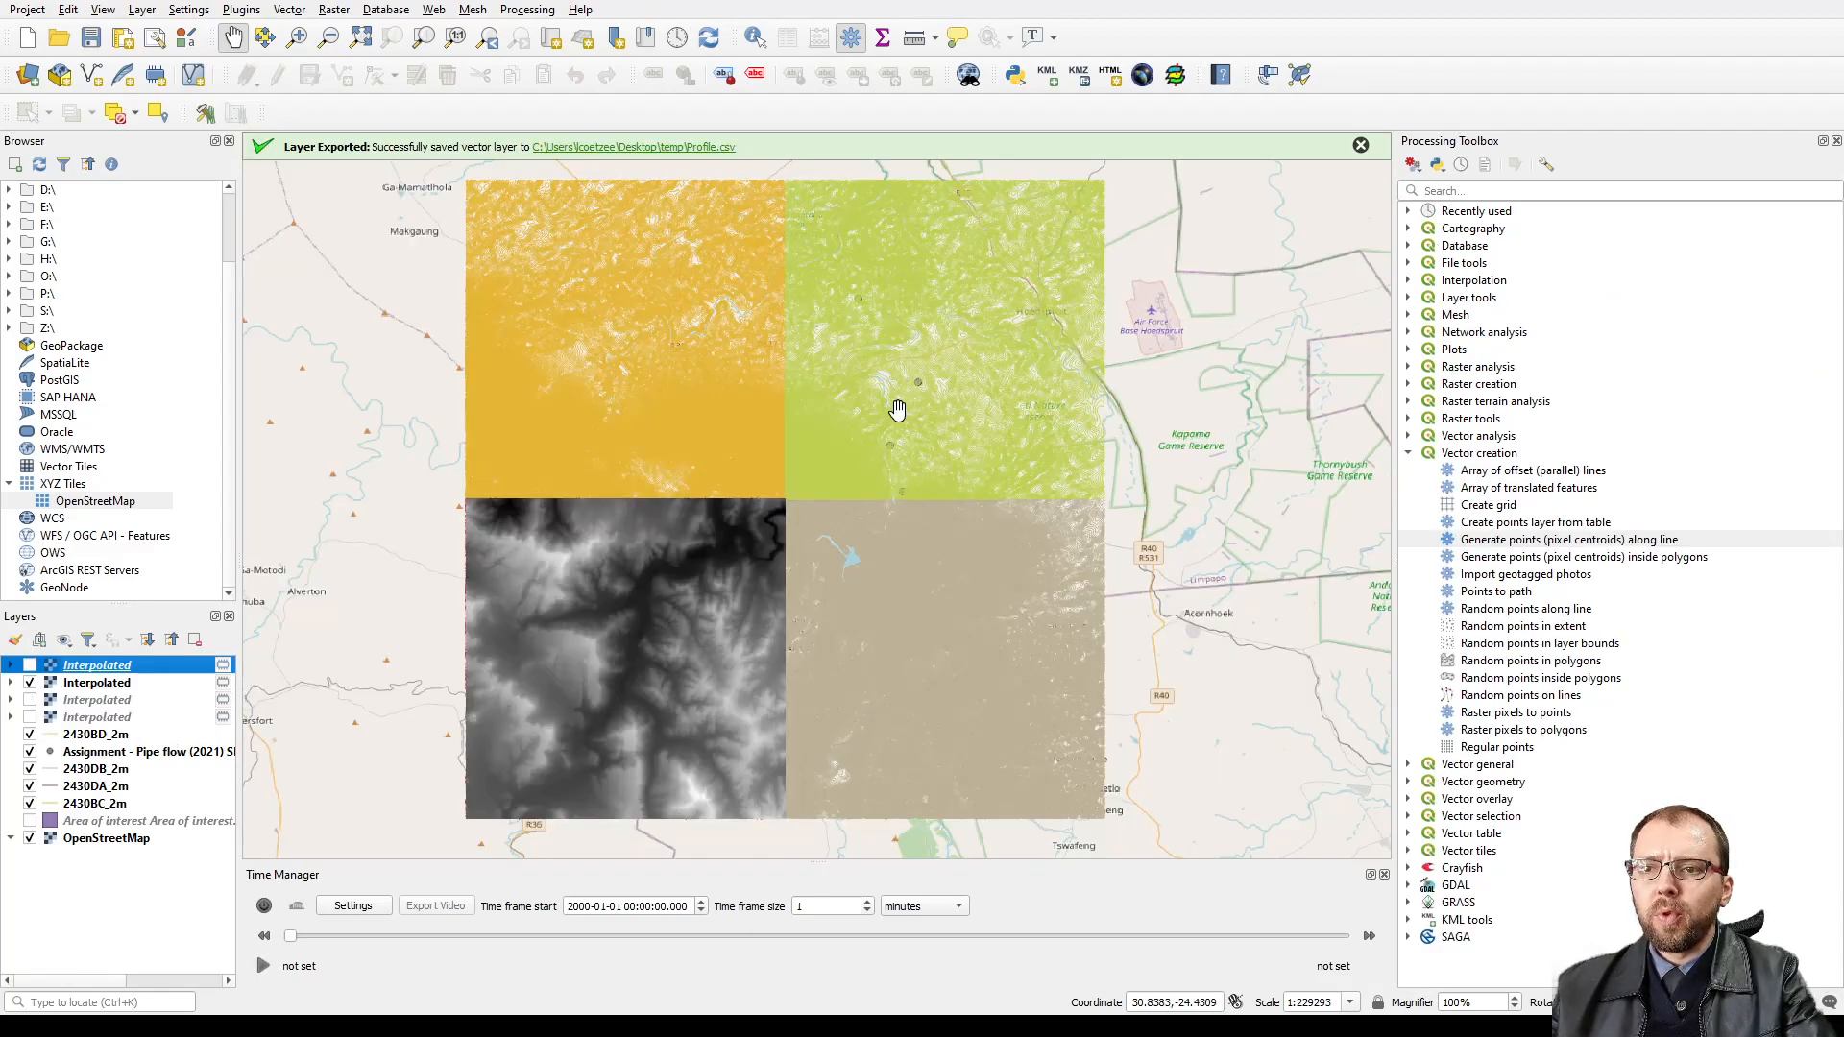
- Turn on the hidden Interpolated rasters and merge the four tiles into a single elevation raster
{"action": "left_click", "coordinate": [30, 665]}
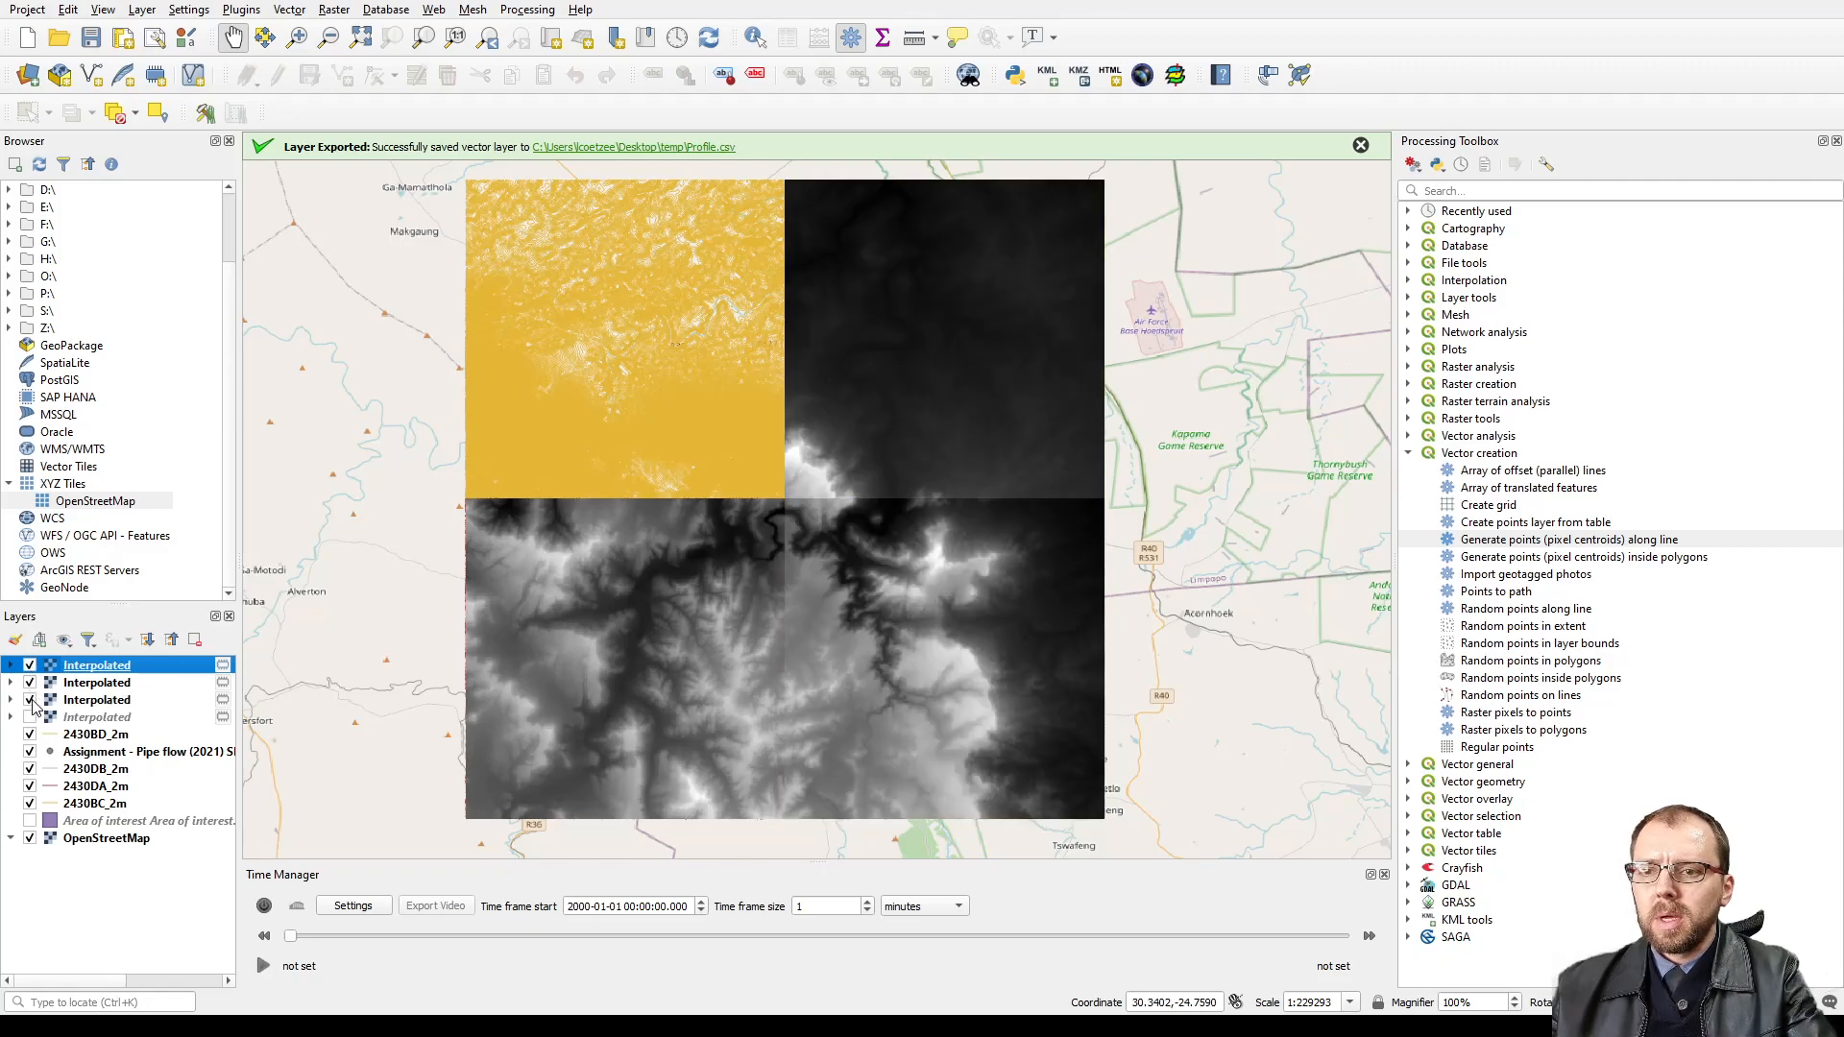
{"action": "left_click", "coordinate": [30, 717]}
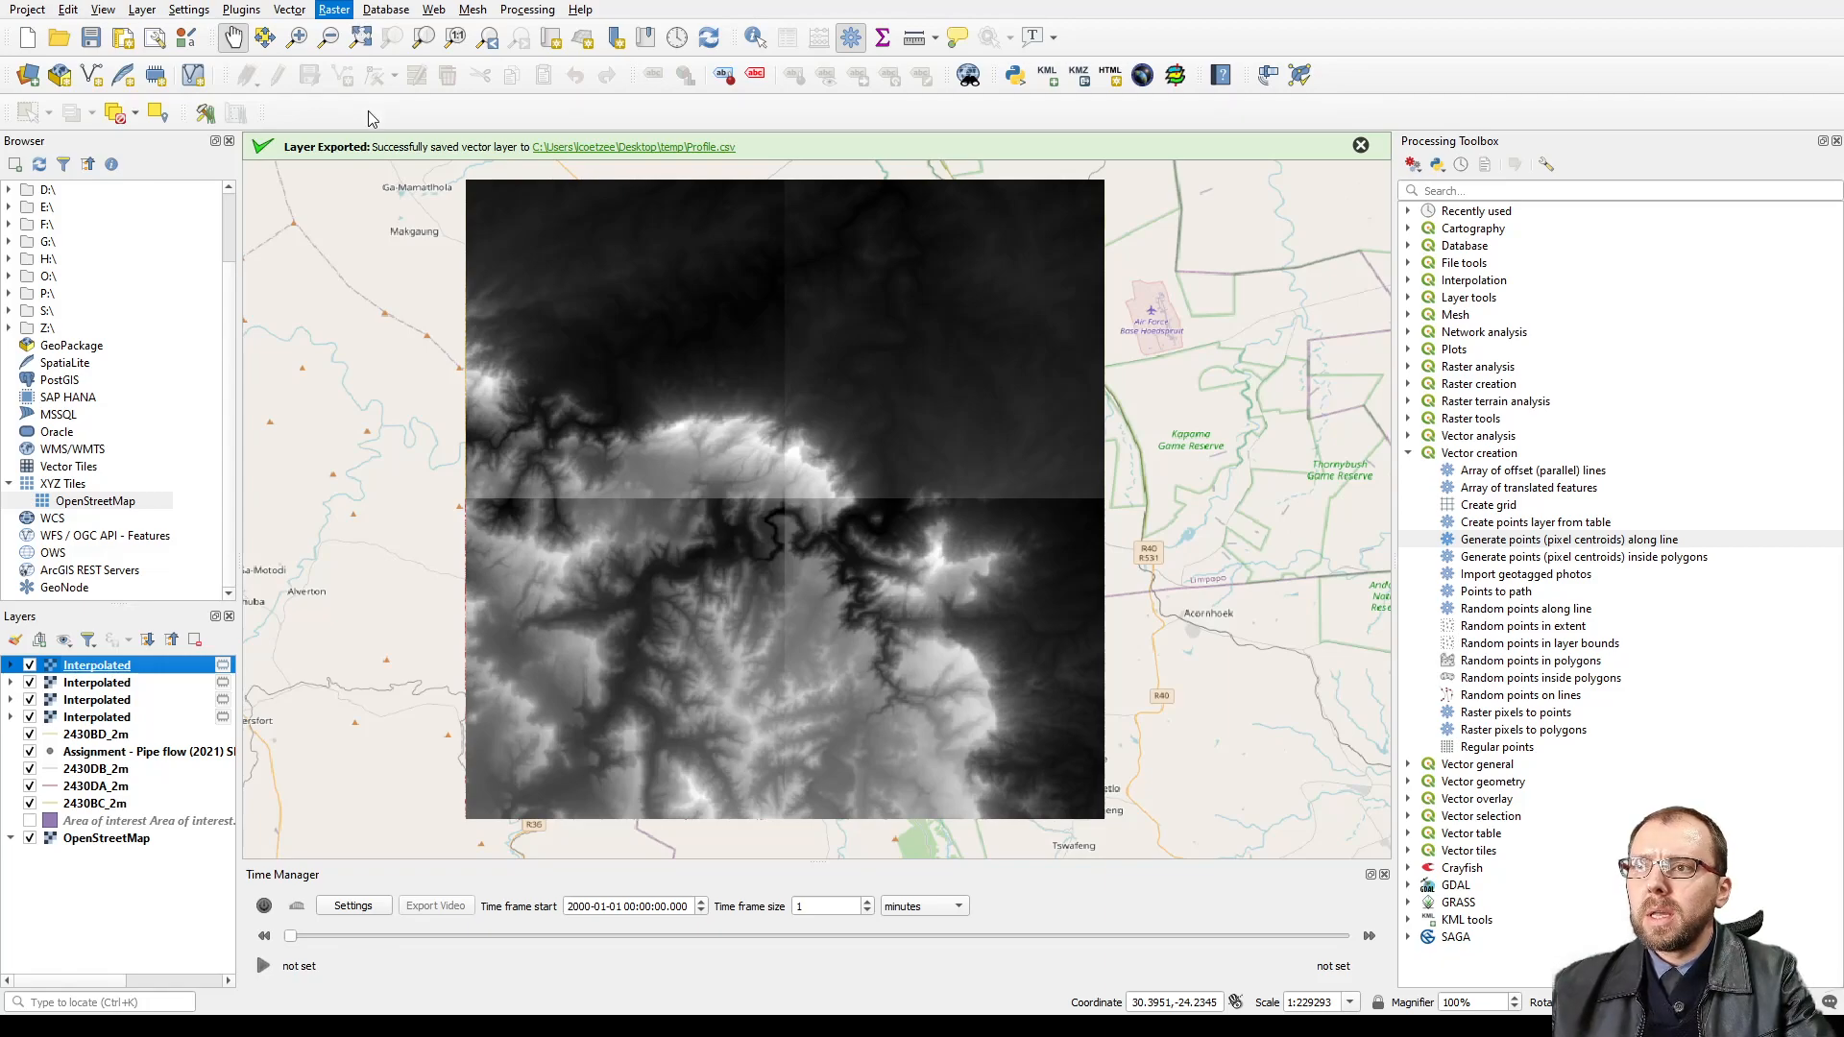
{"action": "left_click", "coordinate": [589, 182]}
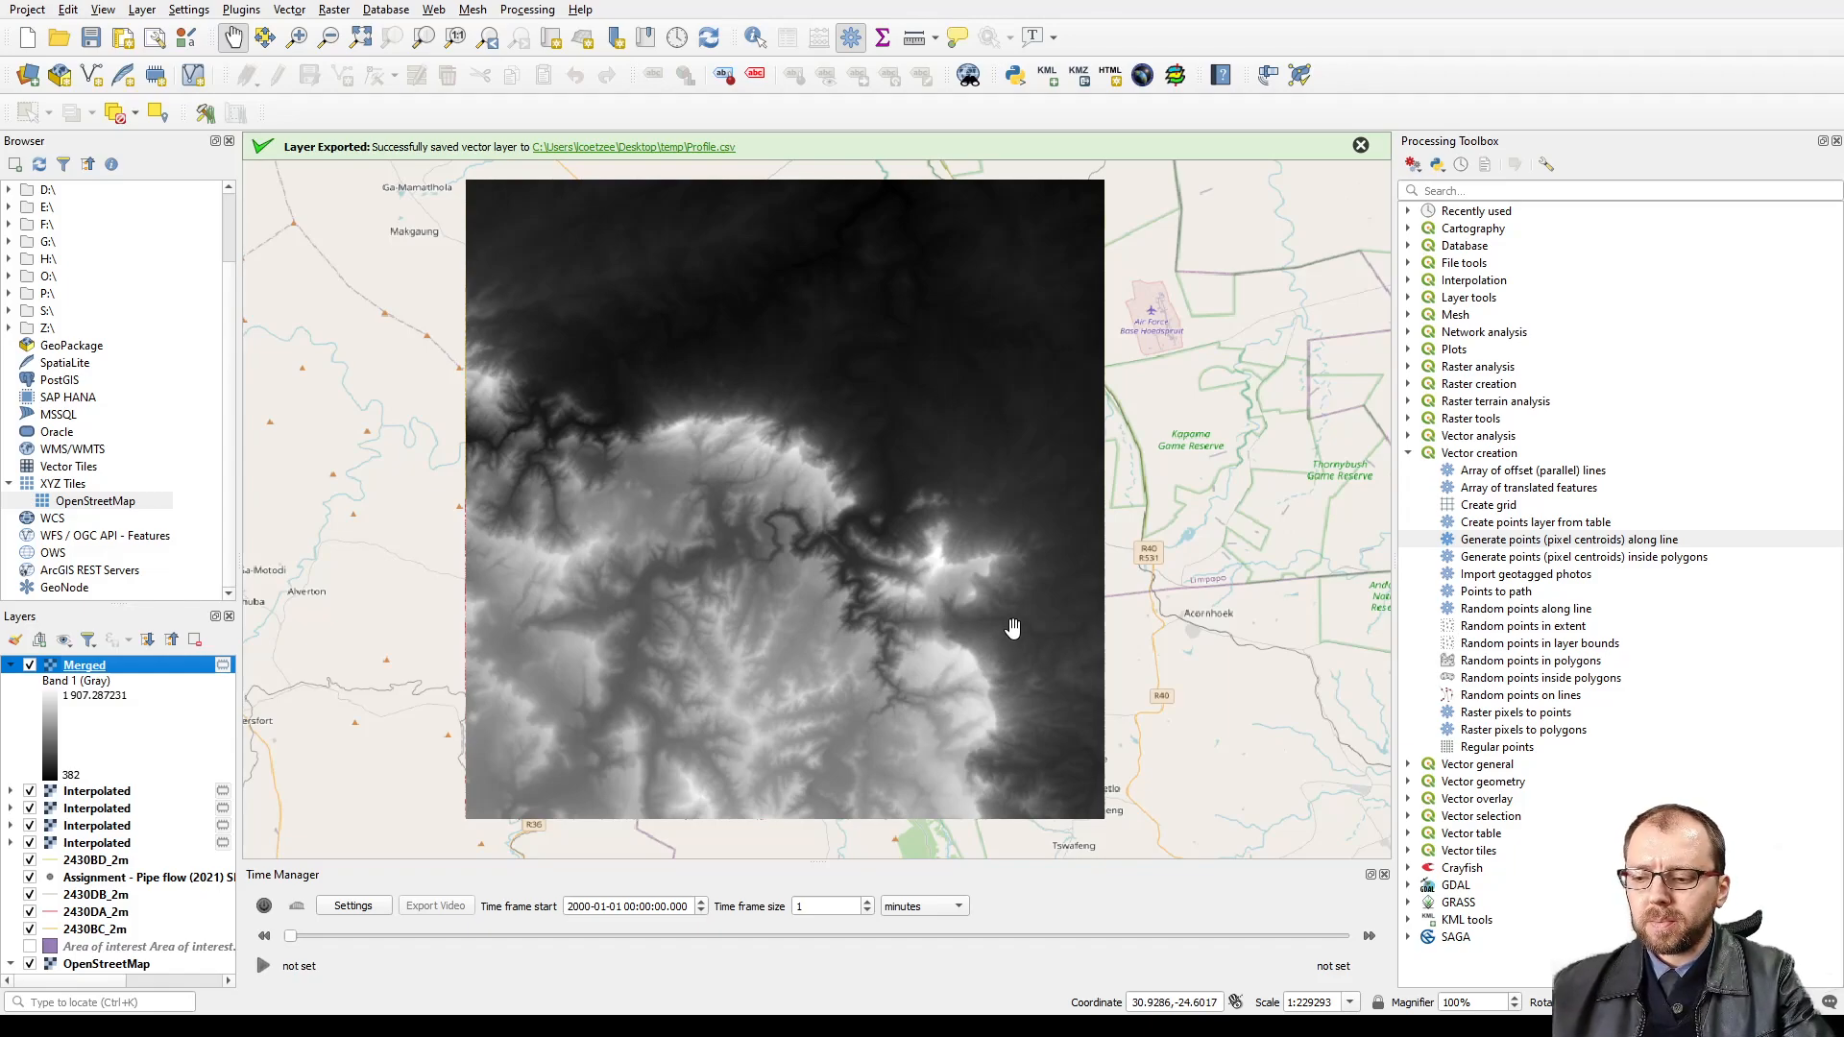
- Switch to Google Earth and examine the dam and the terrain between it and Farms A, B and C
{"action": "key", "text": "alt+Tab"}
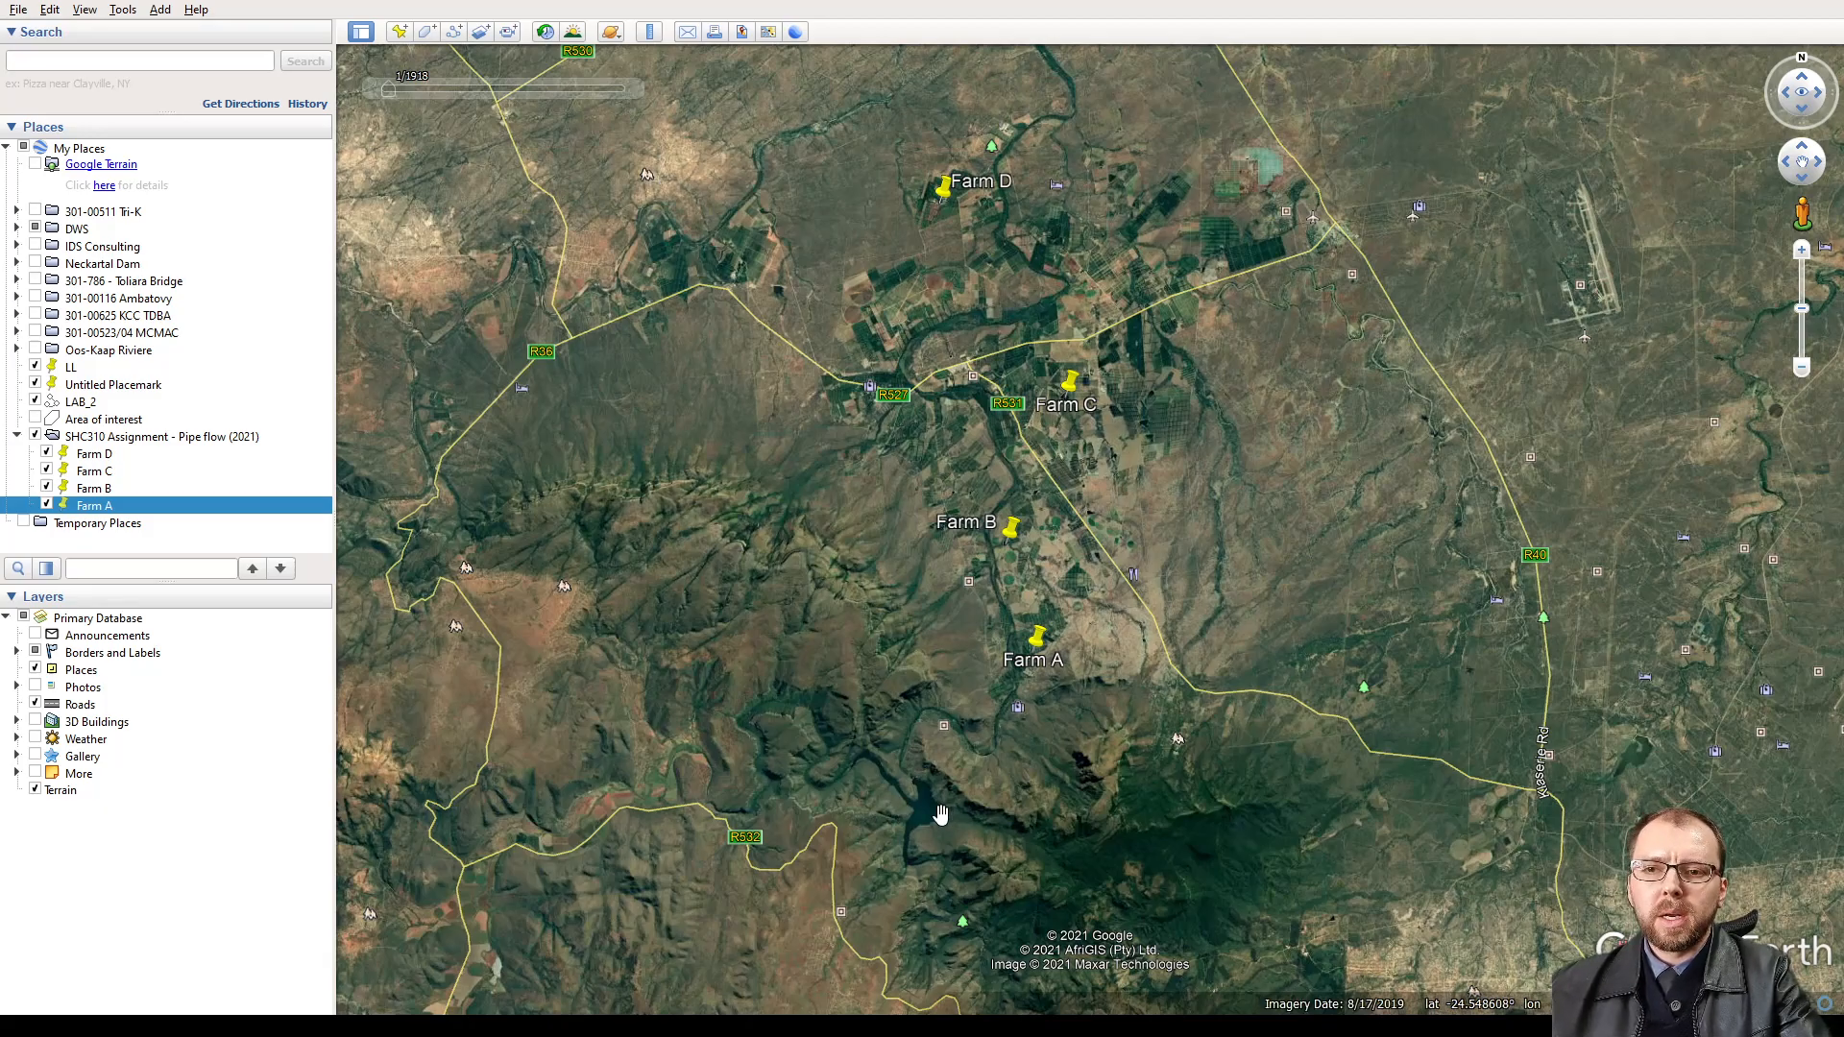
{"action": "scroll", "coordinate": [939, 814], "scroll_direction": "up", "scroll_amount": 5}
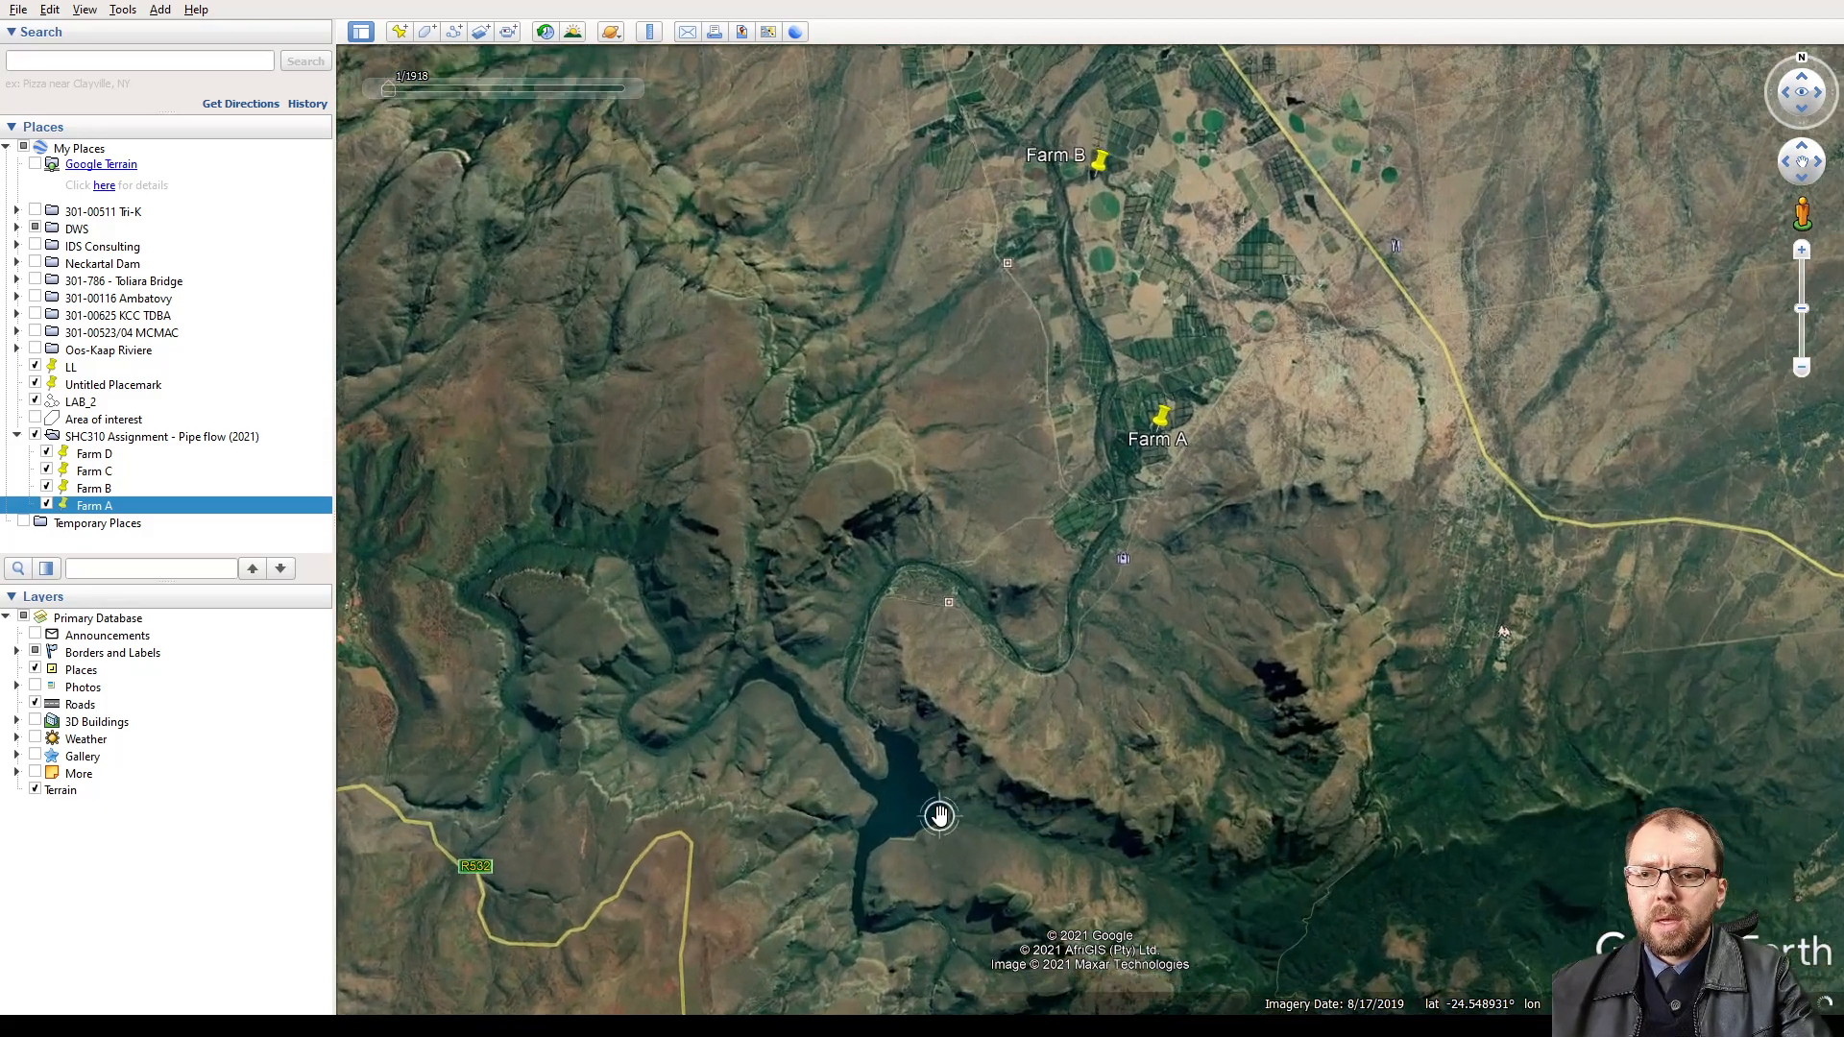
{"action": "scroll", "coordinate": [839, 679], "scroll_direction": "up", "scroll_amount": 5}
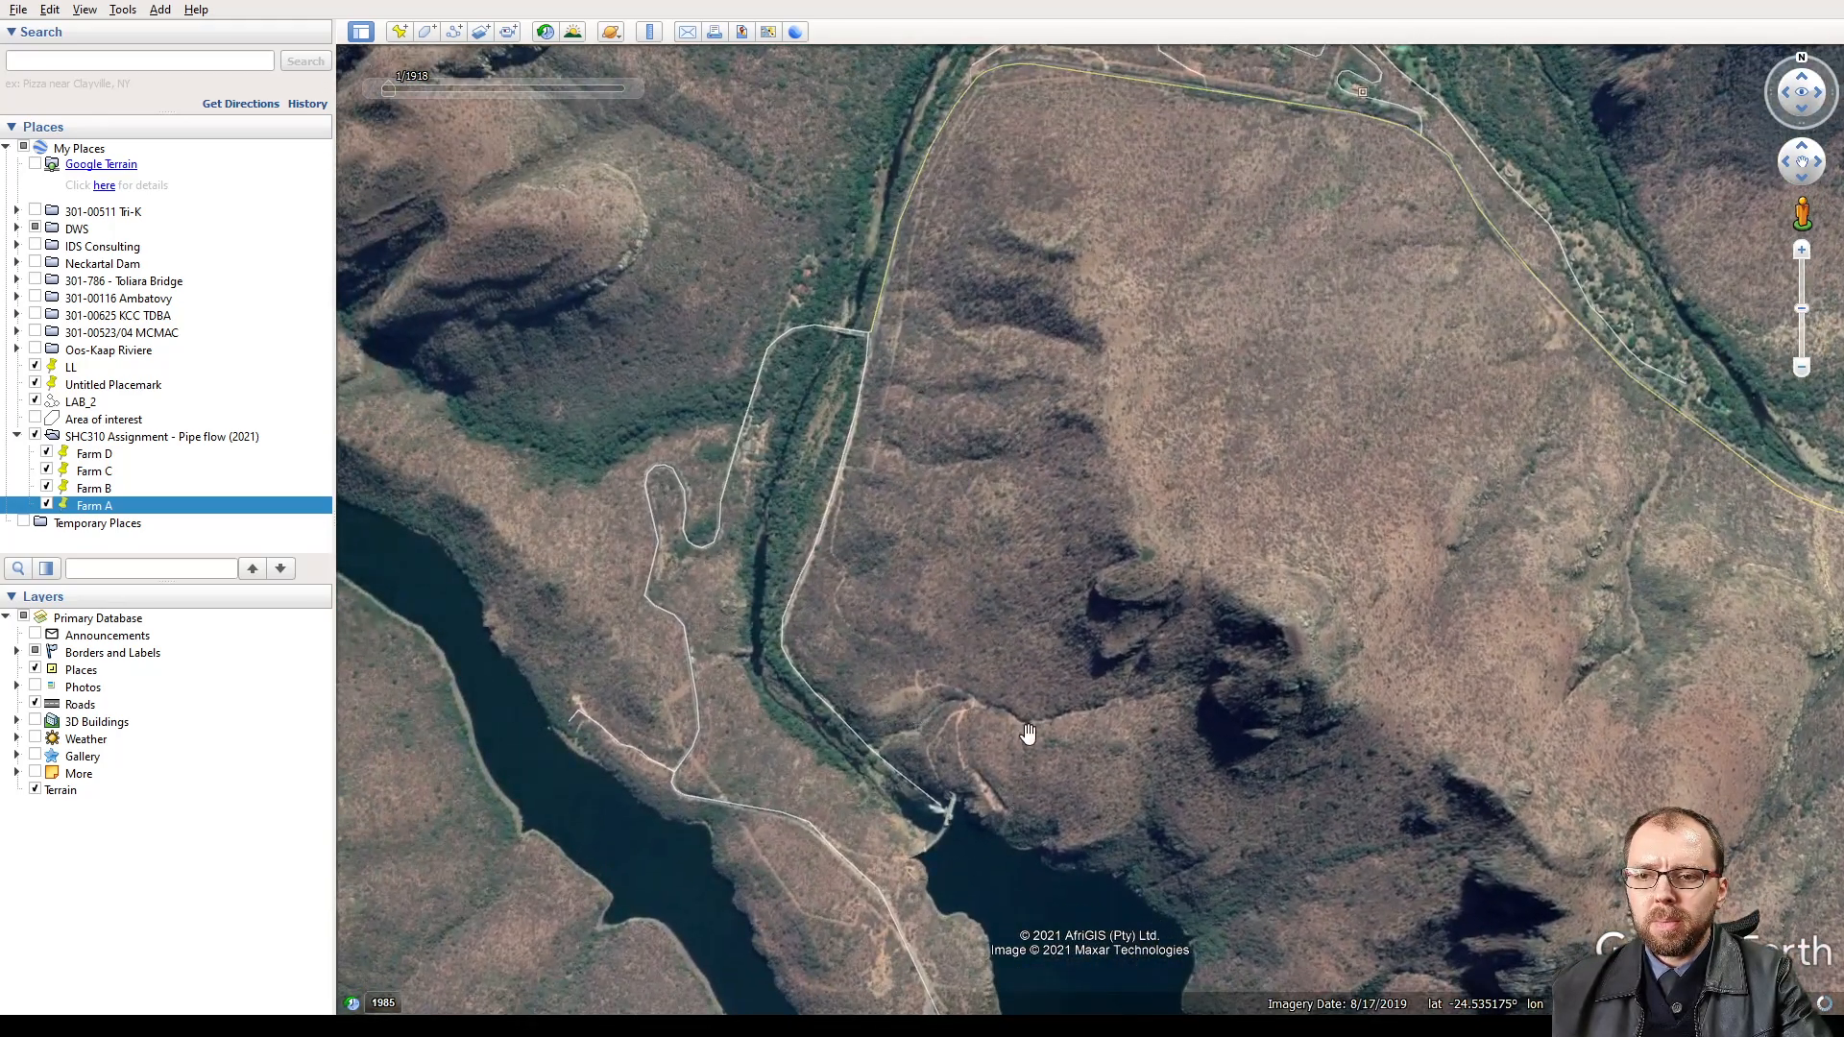
{"action": "left_click_drag", "start_coordinate": [1337, 255], "coordinate": [1180, 381]}
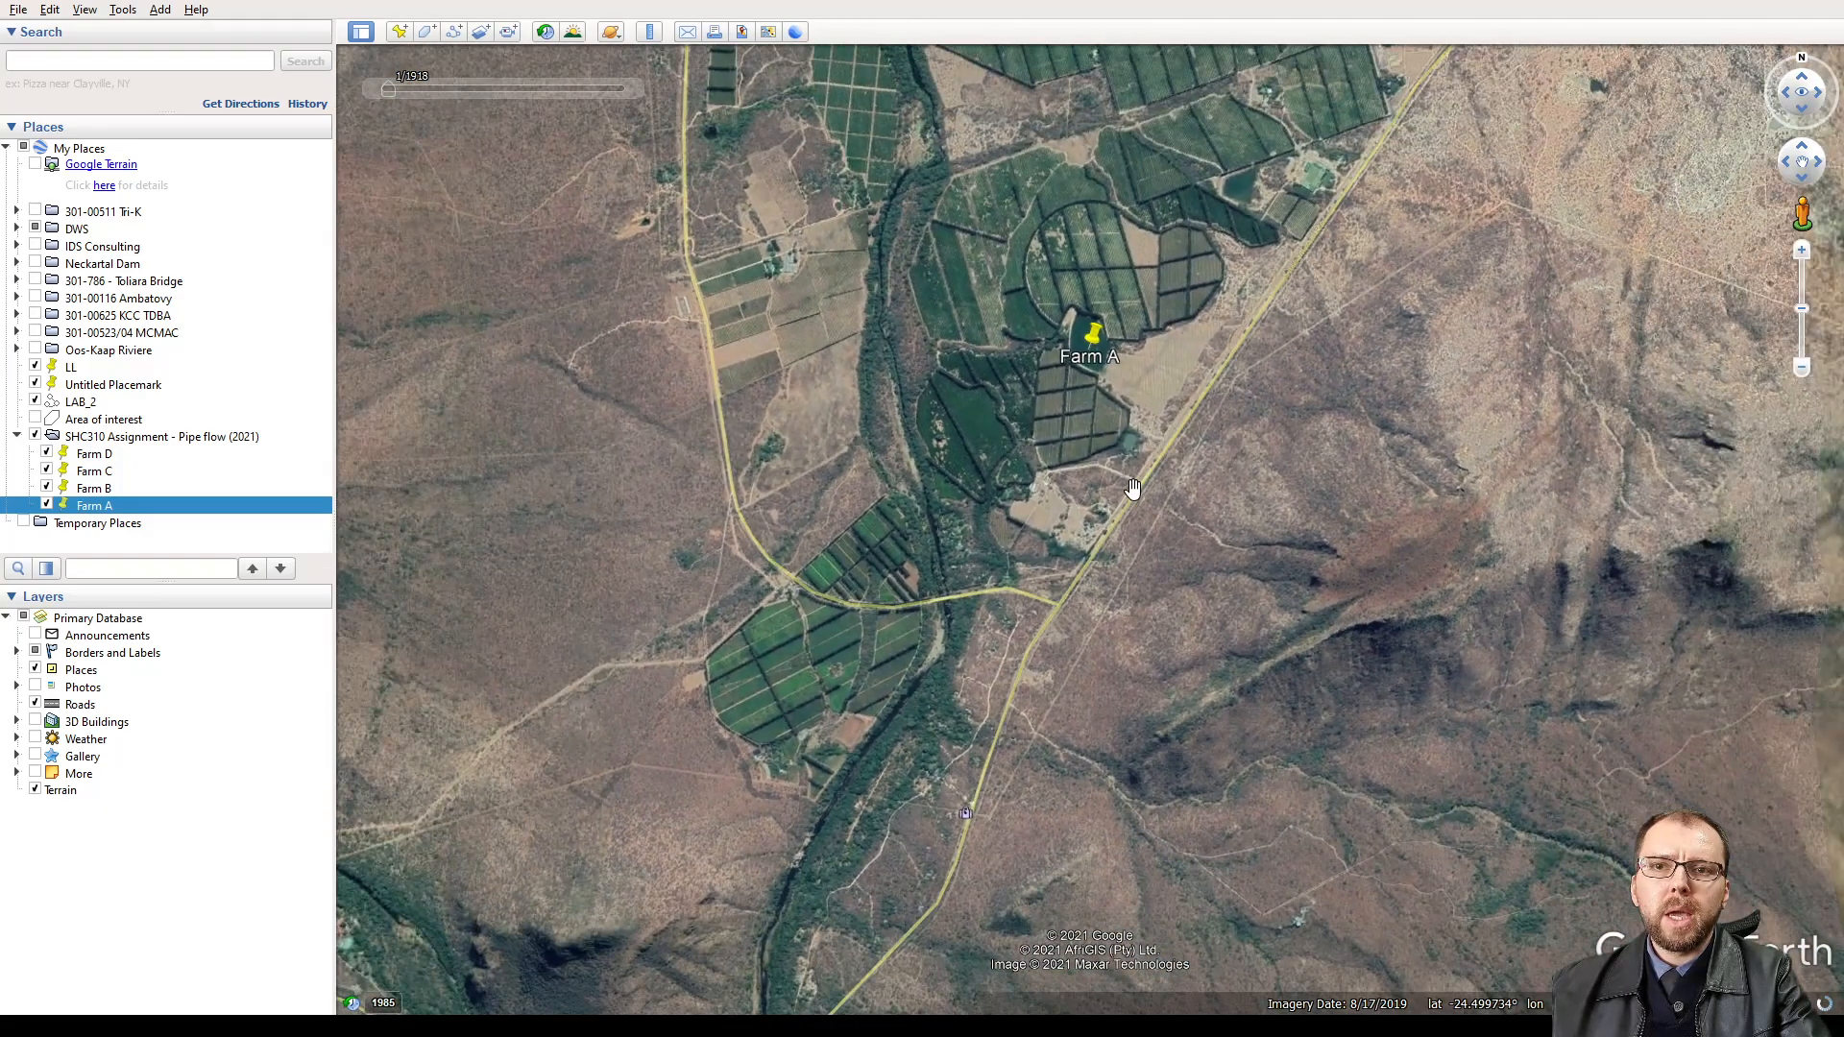
{"action": "scroll", "coordinate": [1139, 480], "scroll_direction": "down", "scroll_amount": 4}
{"action": "left_click_drag", "start_coordinate": [1230, 345], "coordinate": [924, 801]}
{"action": "left_click_drag", "start_coordinate": [703, 289], "coordinate": [964, 675]}
{"action": "scroll", "coordinate": [1066, 538], "scroll_direction": "down", "scroll_amount": 3}
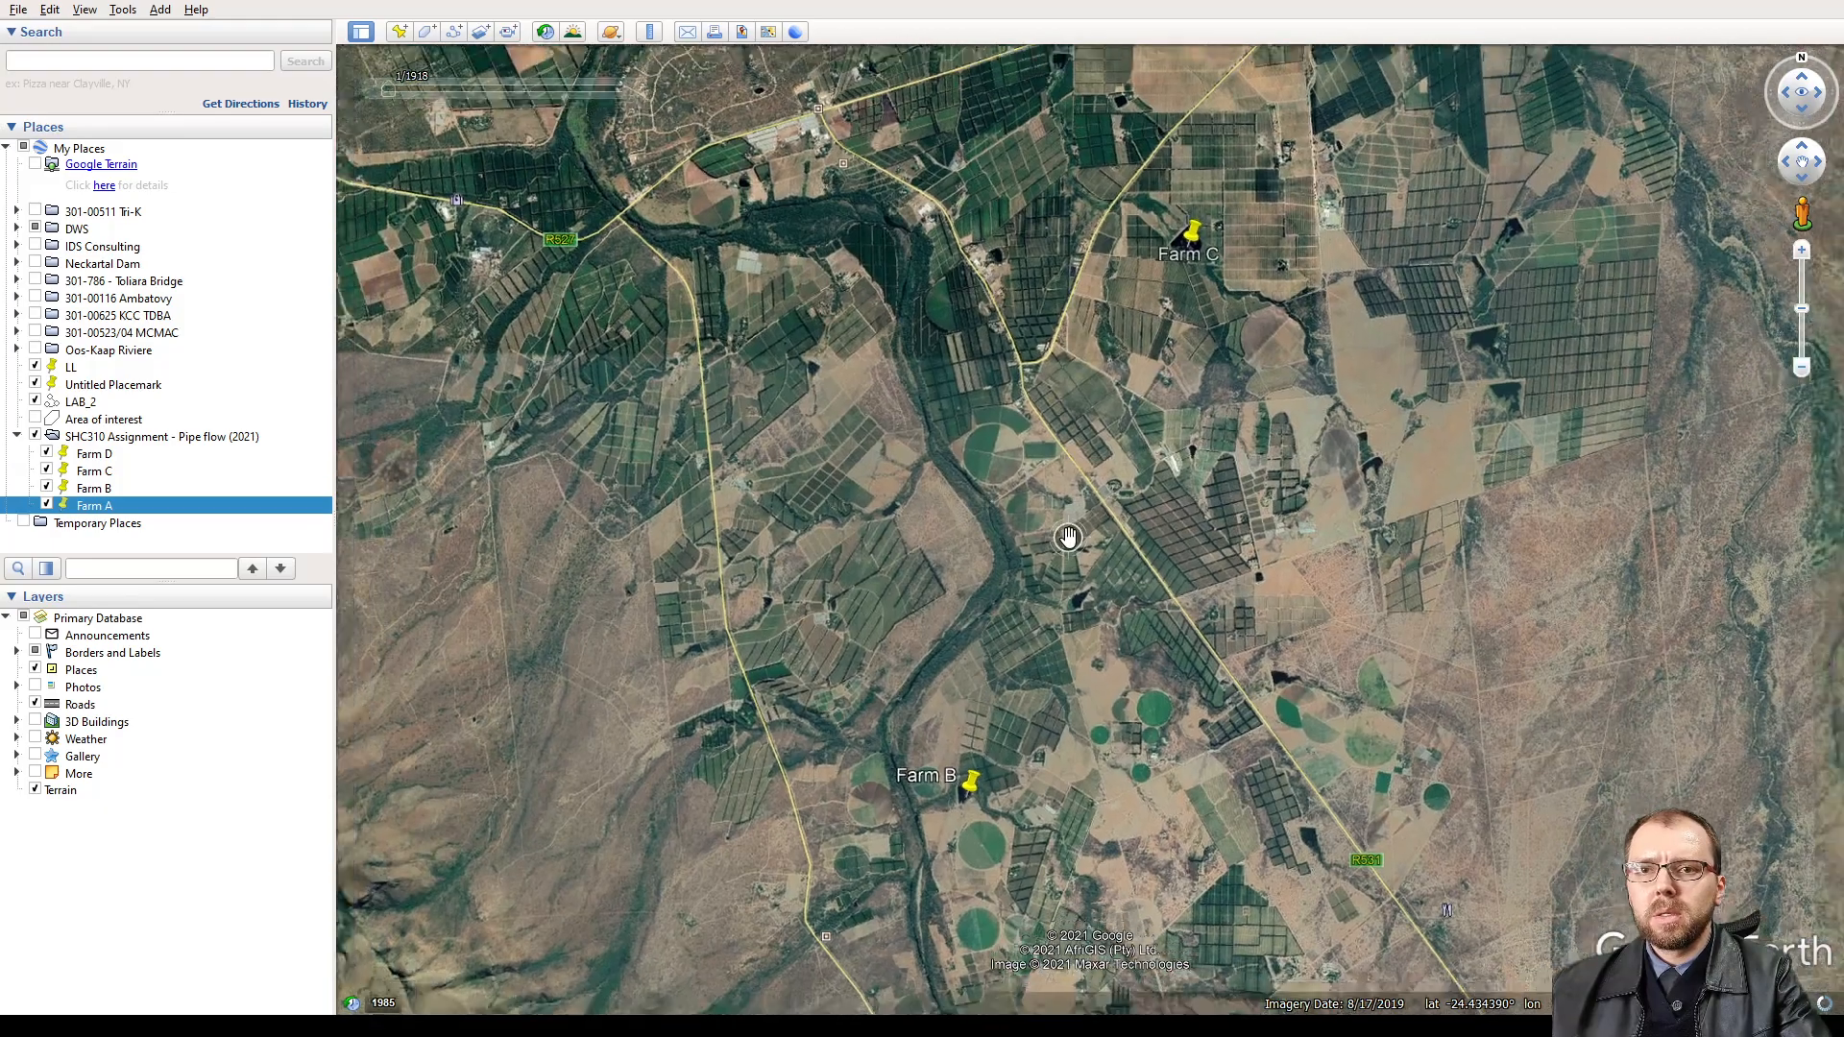
{"action": "left_click_drag", "start_coordinate": [1041, 448], "coordinate": [1064, 327]}
{"action": "left_click_drag", "start_coordinate": [981, 847], "coordinate": [1037, 408]}
{"action": "left_click_drag", "start_coordinate": [912, 839], "coordinate": [993, 584]}
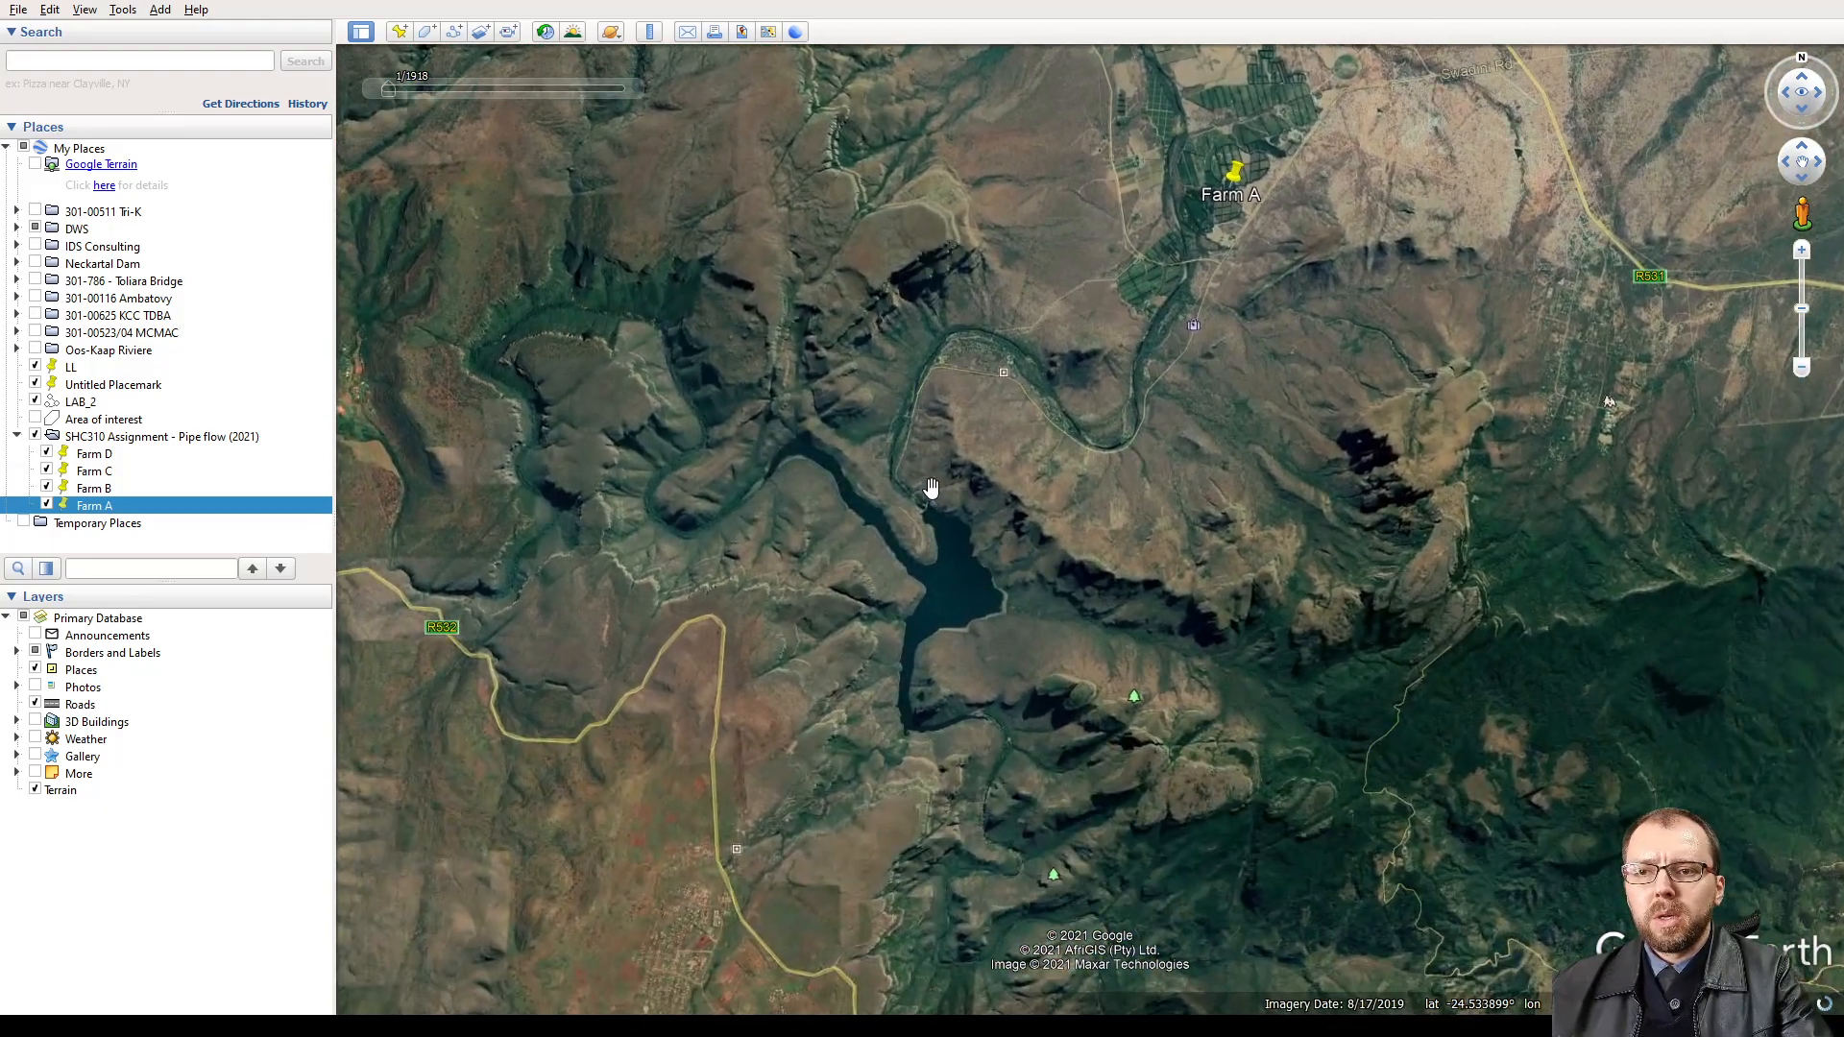
- Start a new path in the SHC310 Assignment - Pipe flow (2021) folder, tracing from the dam wall northwest along the road
{"action": "scroll", "coordinate": [931, 486], "scroll_direction": "up", "scroll_amount": 4}
{"action": "scroll", "coordinate": [931, 488], "scroll_direction": "up", "scroll_amount": 3}
{"action": "left_click_drag", "start_coordinate": [931, 505], "coordinate": [918, 616]}
{"action": "scroll", "coordinate": [918, 616], "scroll_direction": "up", "scroll_amount": 2}
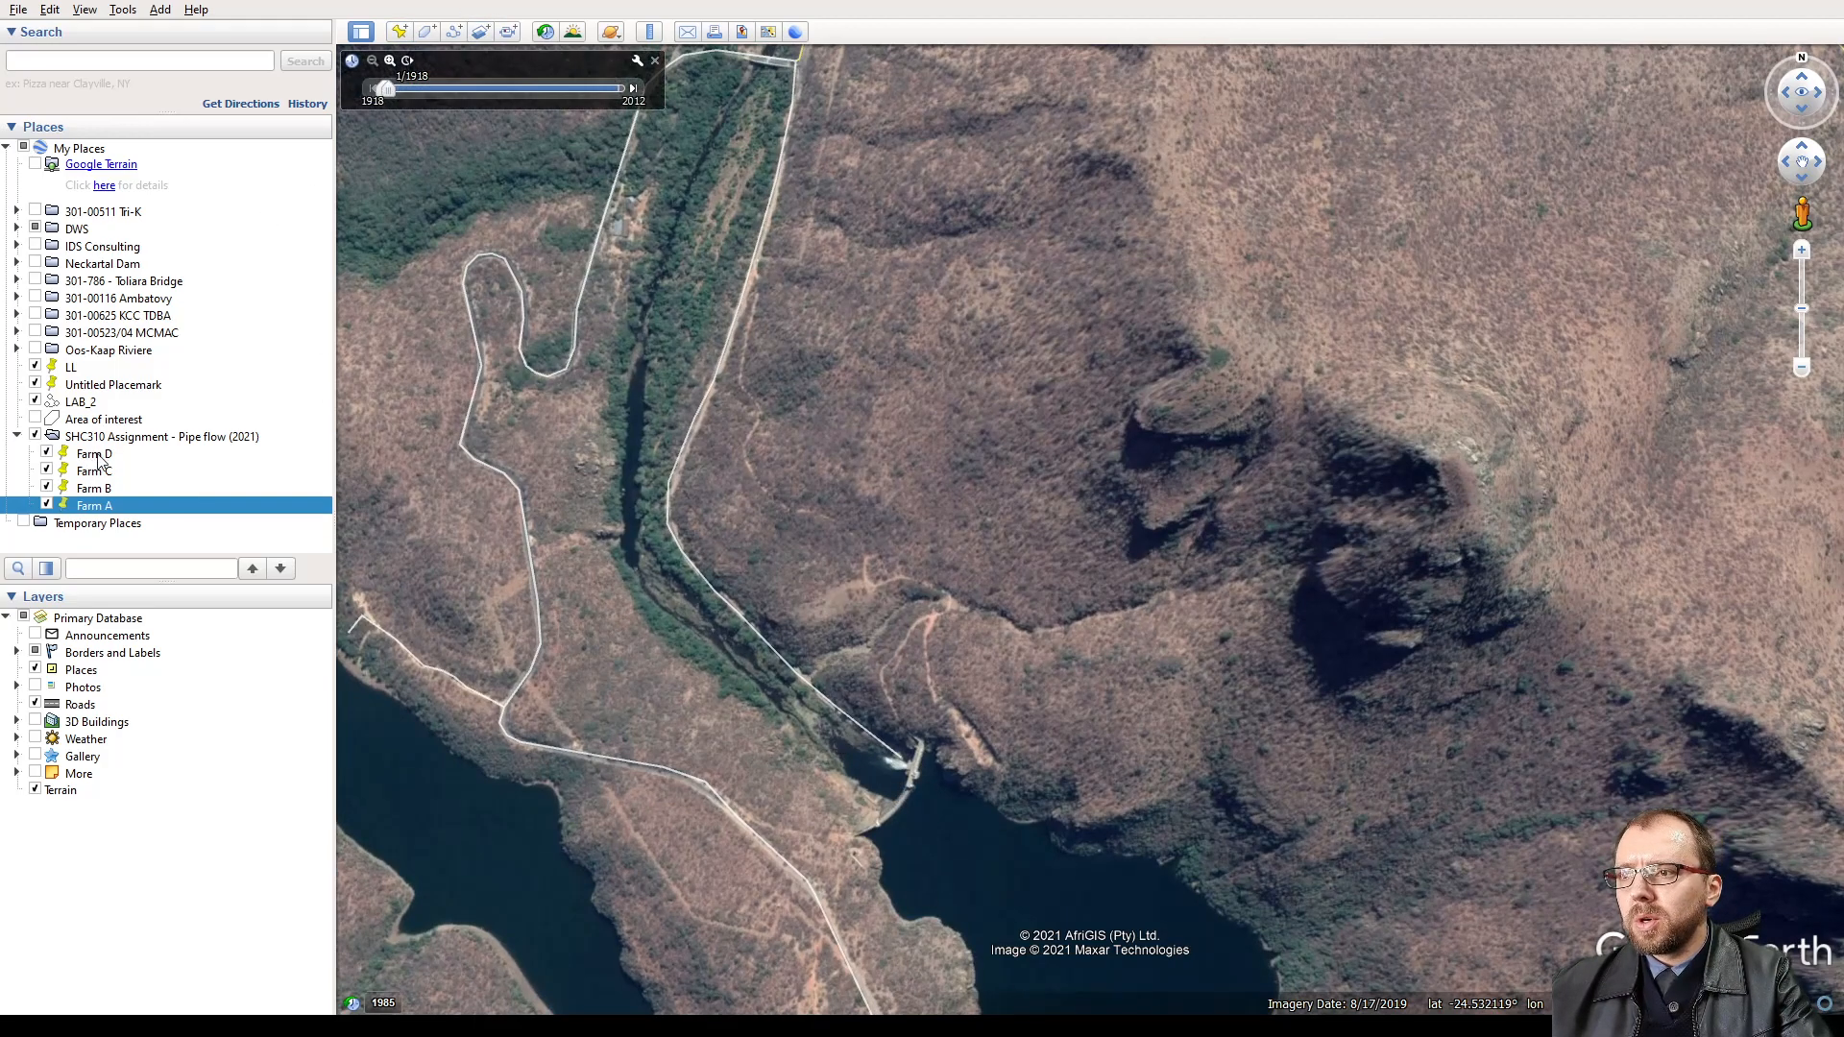
{"action": "left_click", "coordinate": [119, 437]}
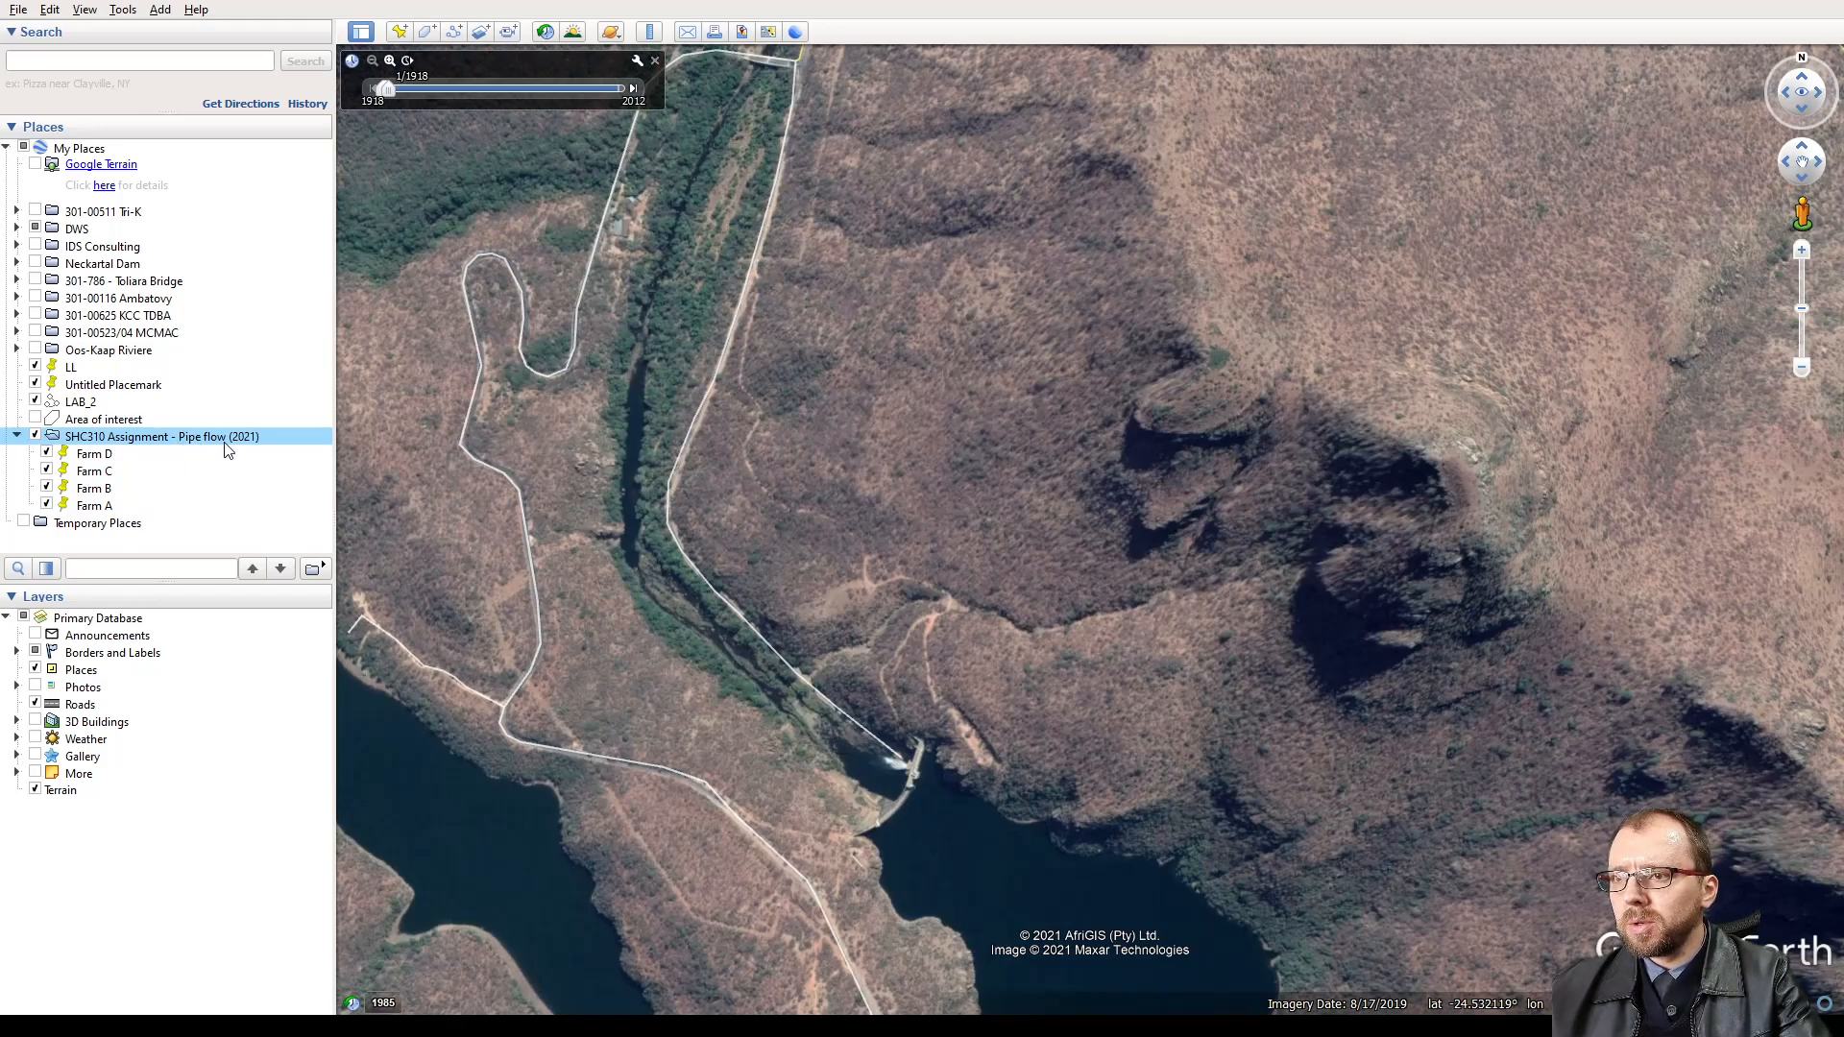
{"action": "key", "text": "ctrl+shift+t"}
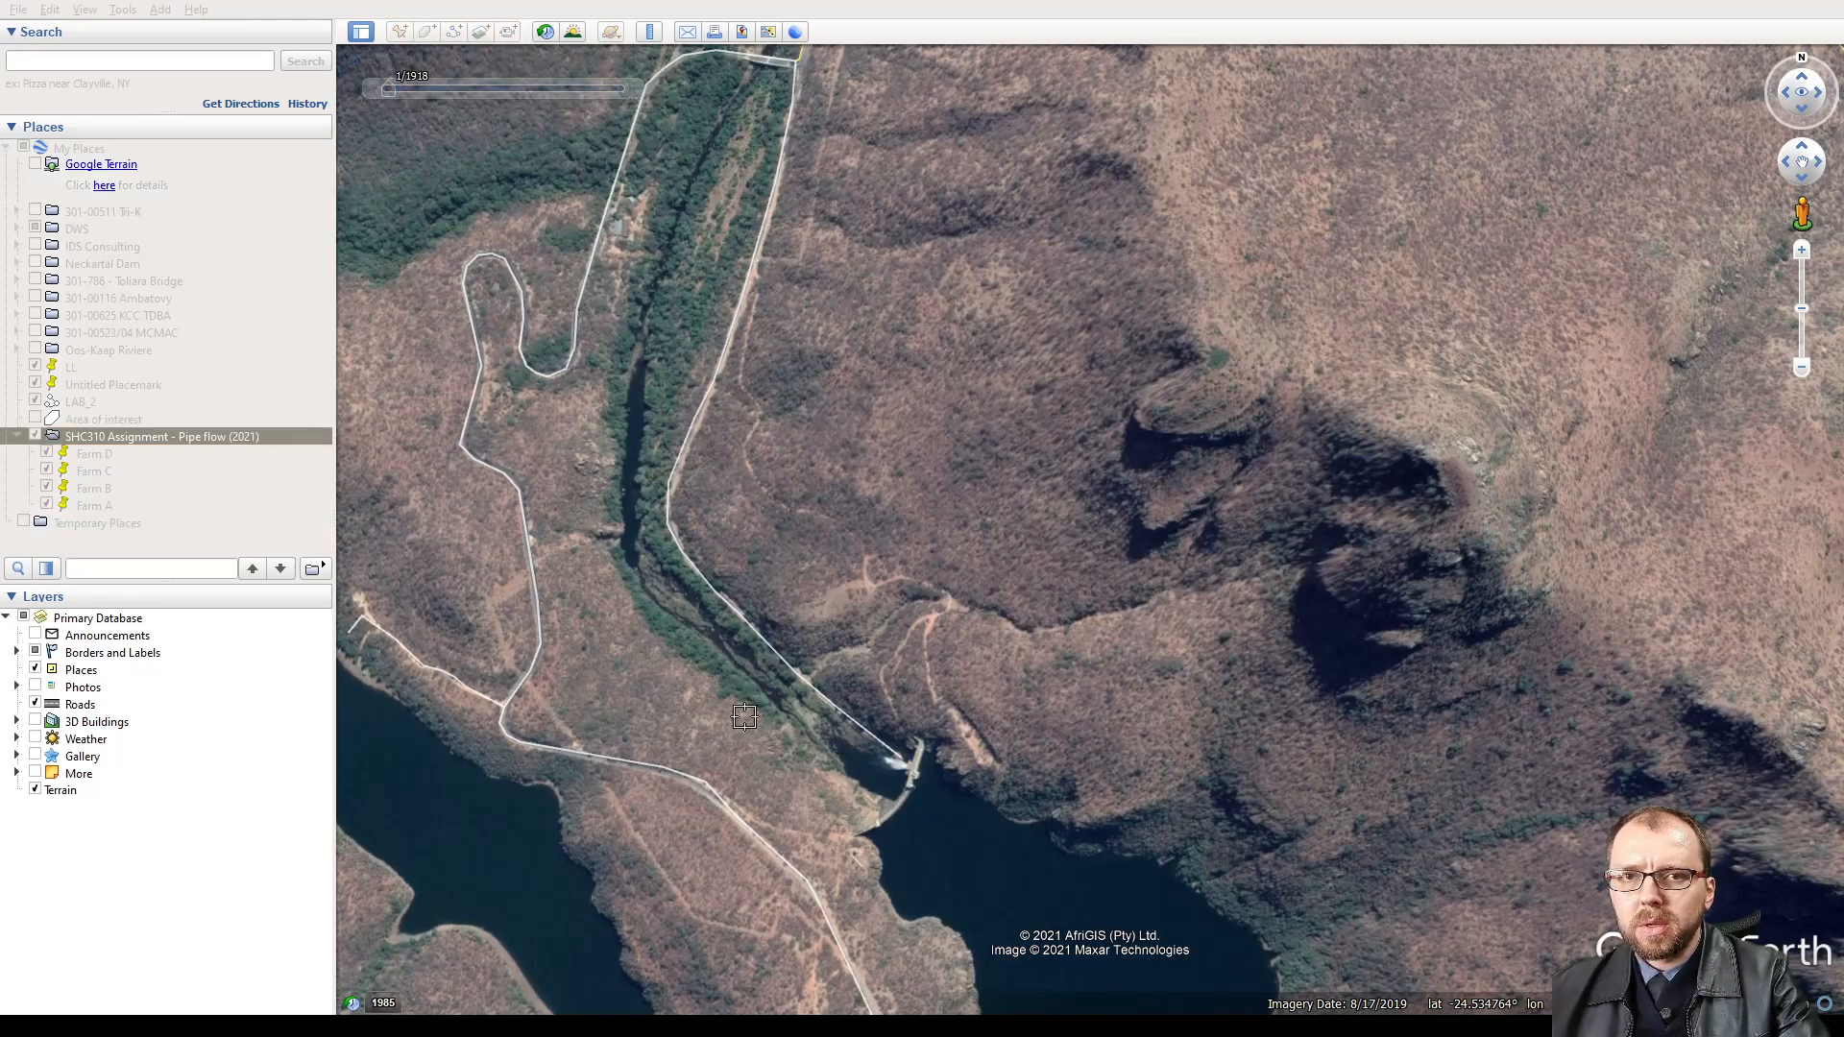
{"action": "scroll", "coordinate": [893, 773], "scroll_direction": "up", "scroll_amount": 5}
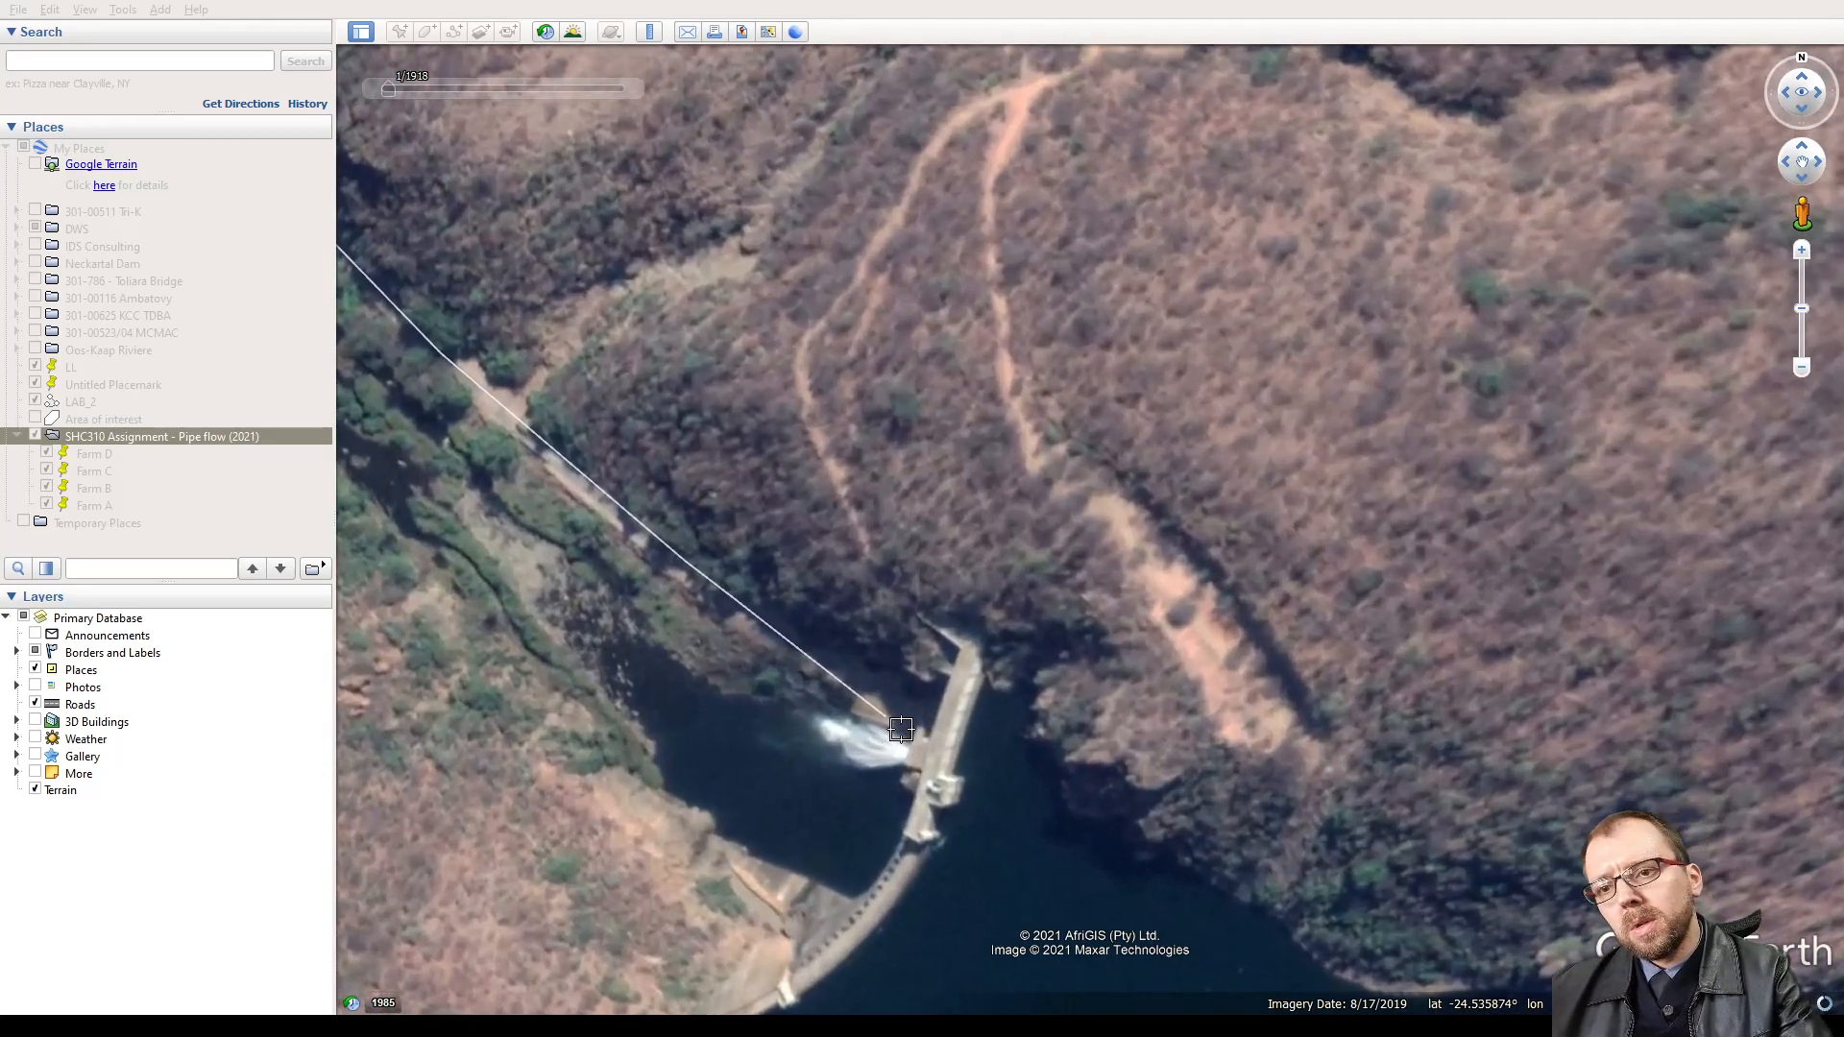
{"action": "left_click", "coordinate": [943, 743]}
{"action": "left_click", "coordinate": [622, 516]}
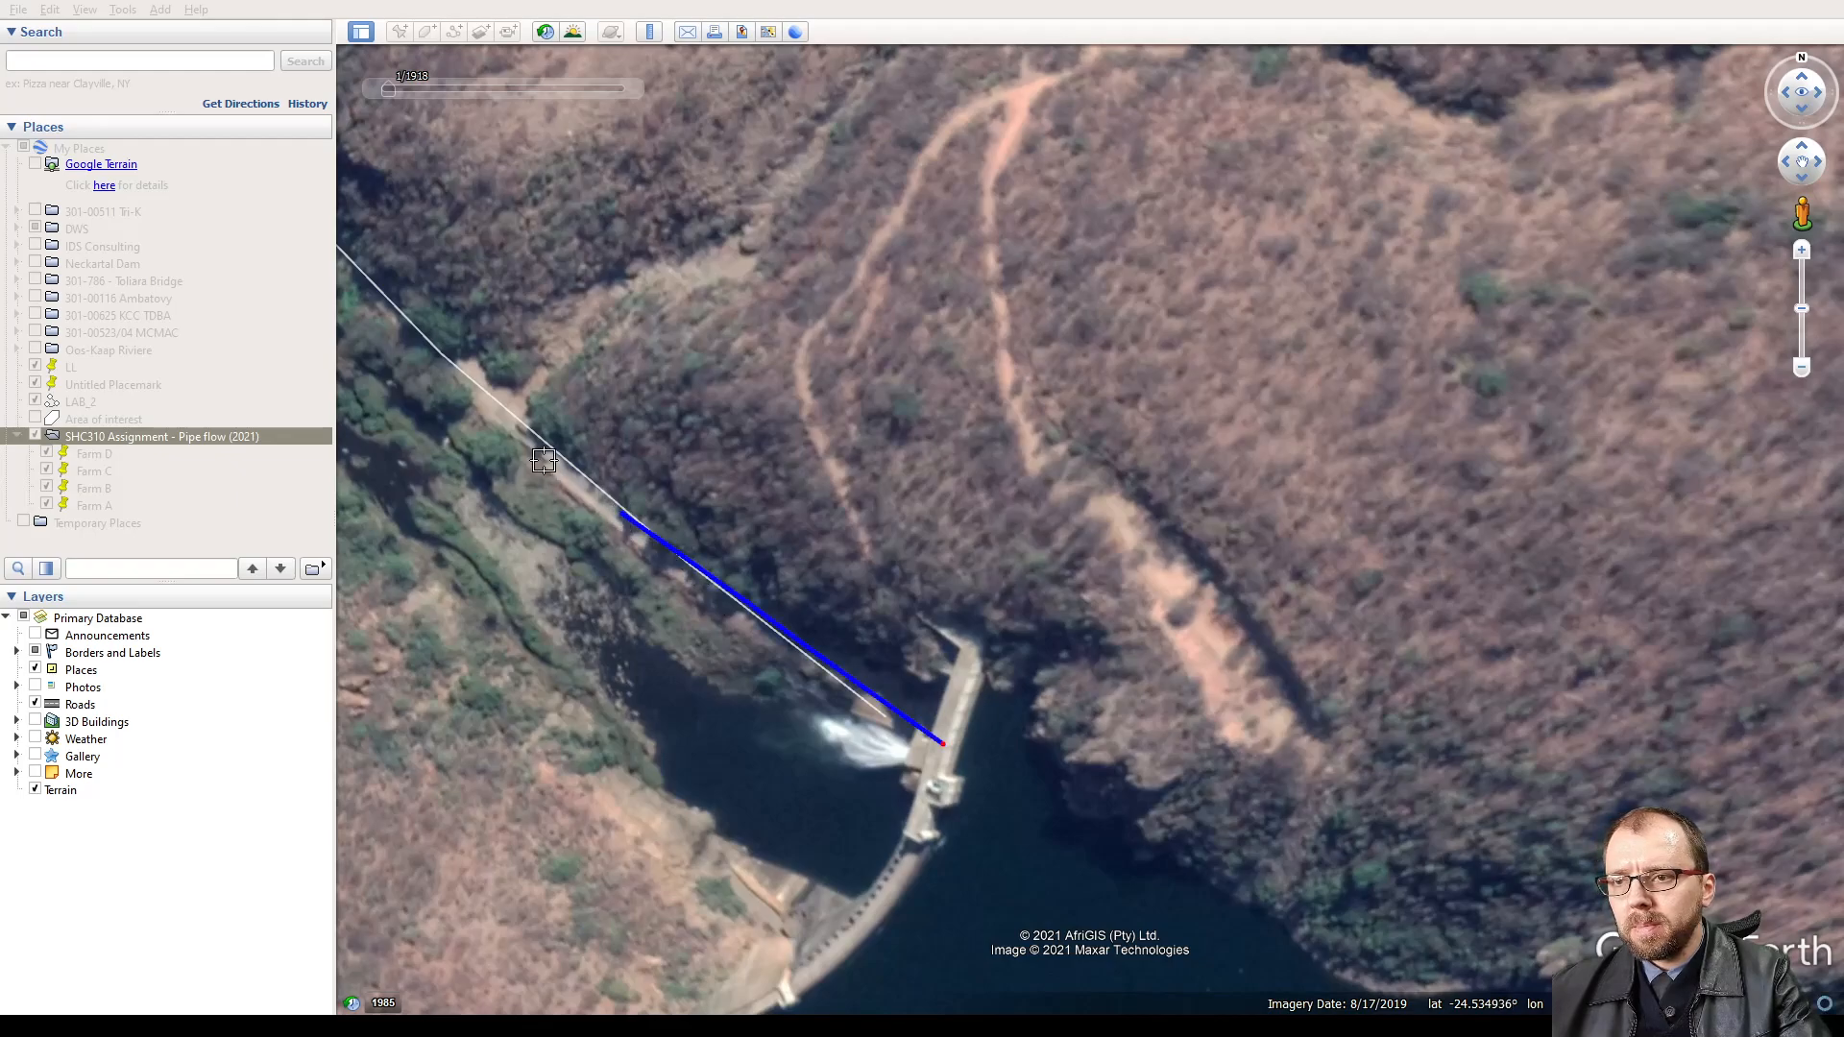
{"action": "left_click", "coordinate": [431, 343]}
- Continue the path from the dam northwest along the riverside road and around its bend to the north
{"action": "scroll", "coordinate": [454, 362], "scroll_direction": "down", "scroll_amount": 3}
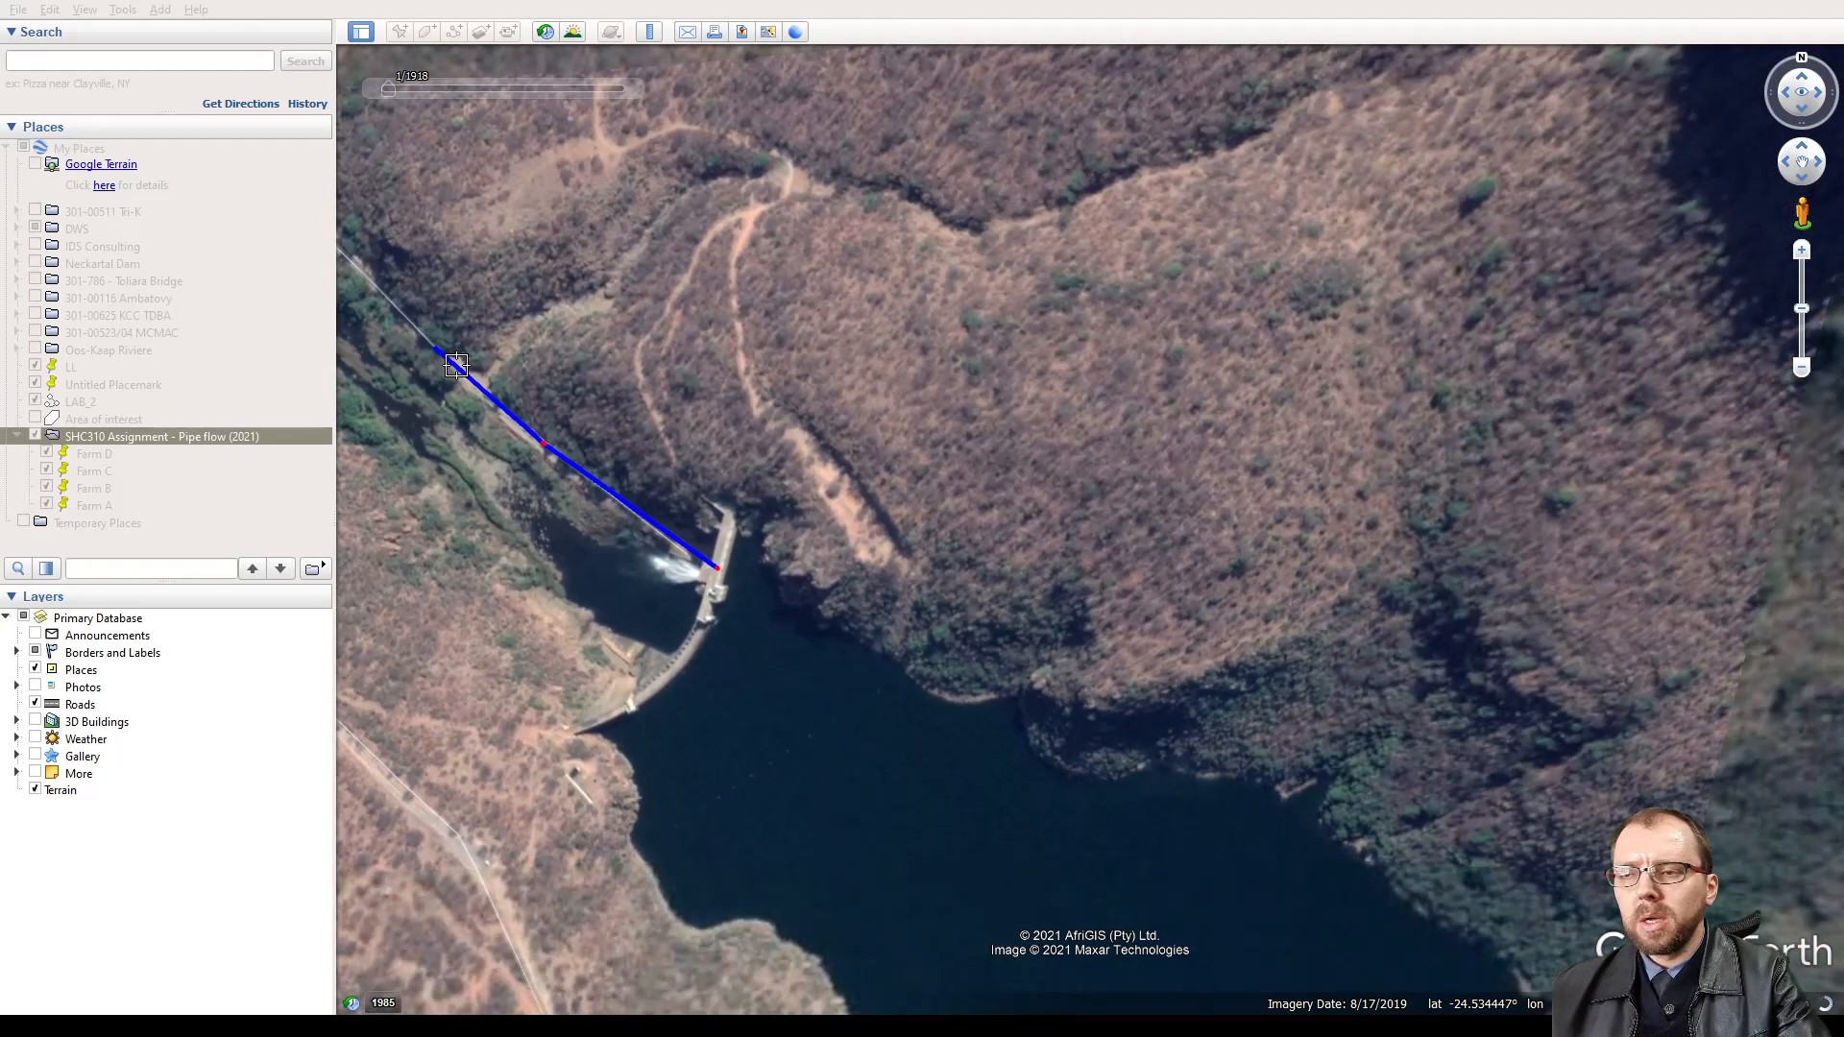
{"action": "scroll", "coordinate": [456, 365], "scroll_direction": "down", "scroll_amount": 2}
{"action": "key", "text": "Up"}
{"action": "key", "text": "Left"}
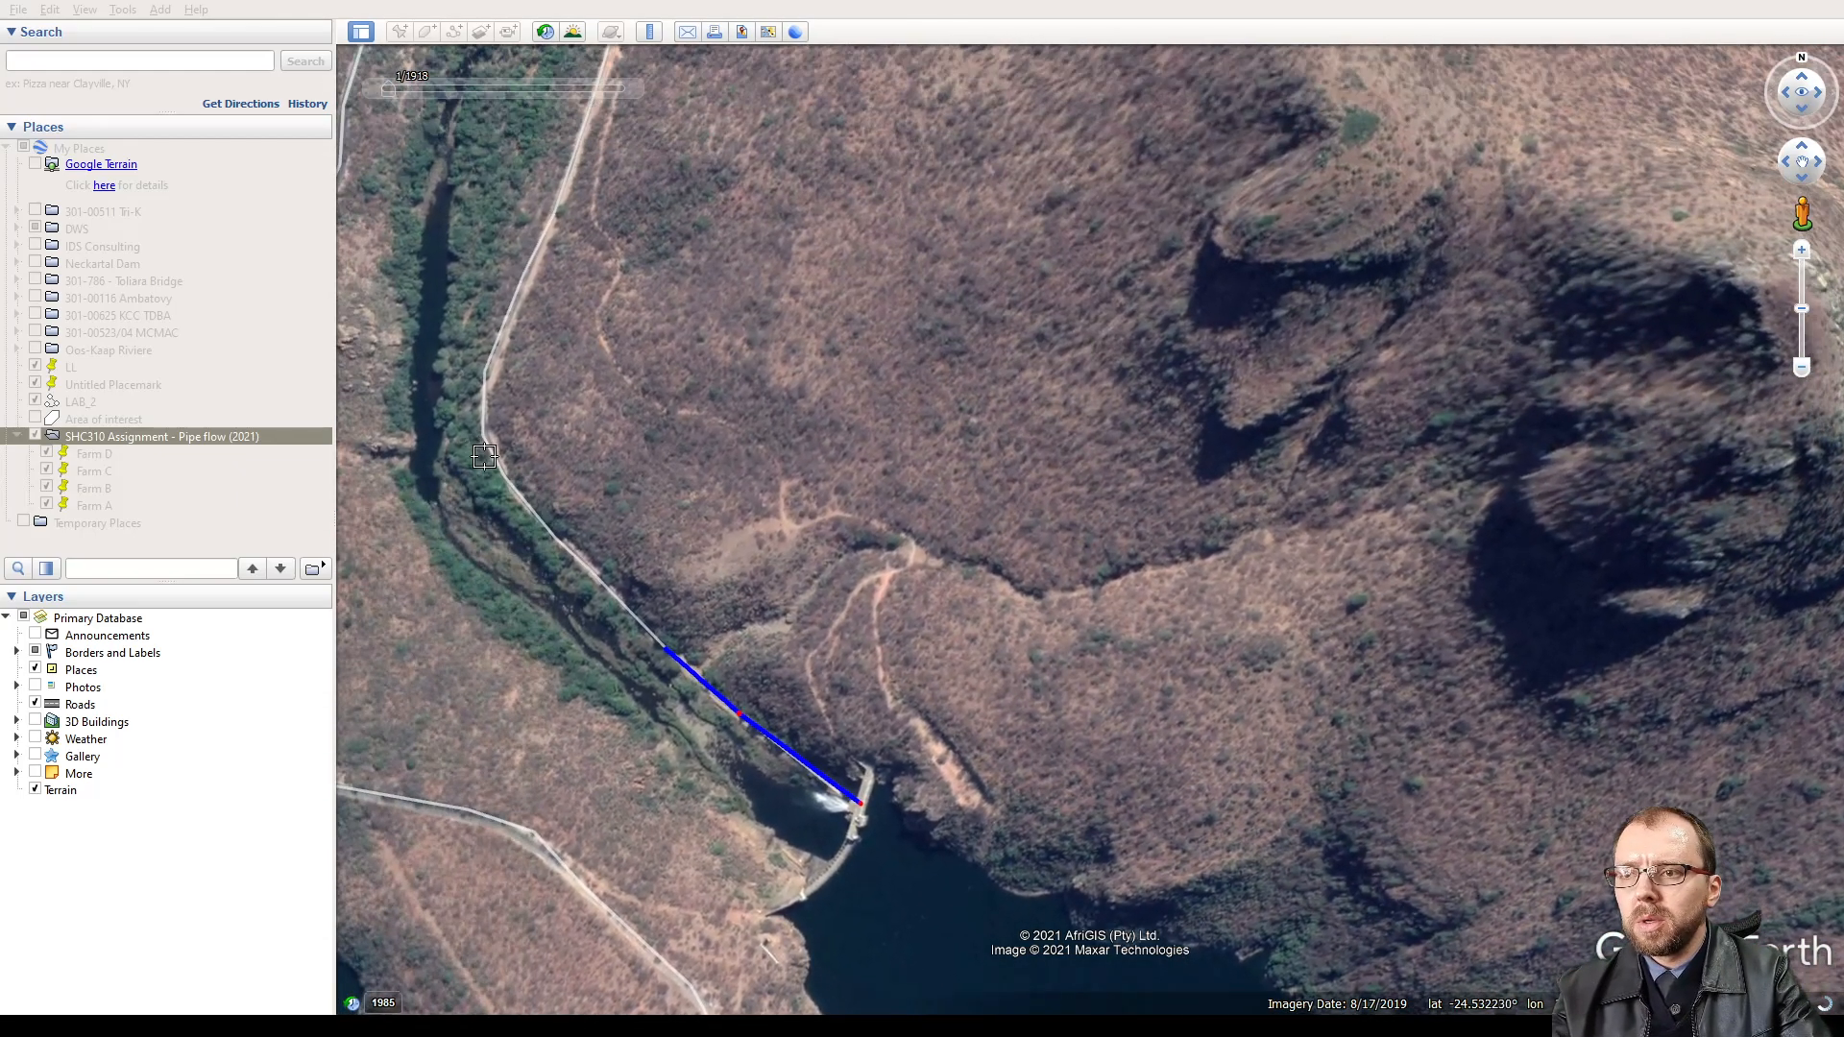
{"action": "left_click", "coordinate": [501, 462]}
{"action": "left_click", "coordinate": [488, 395]}
{"action": "left_click", "coordinate": [529, 290]}
- Extend the path north along the riverside road, past the bridge junction, to the start of the eastward curve
{"action": "key", "text": "Up"}
{"action": "left_click", "coordinate": [611, 433]}
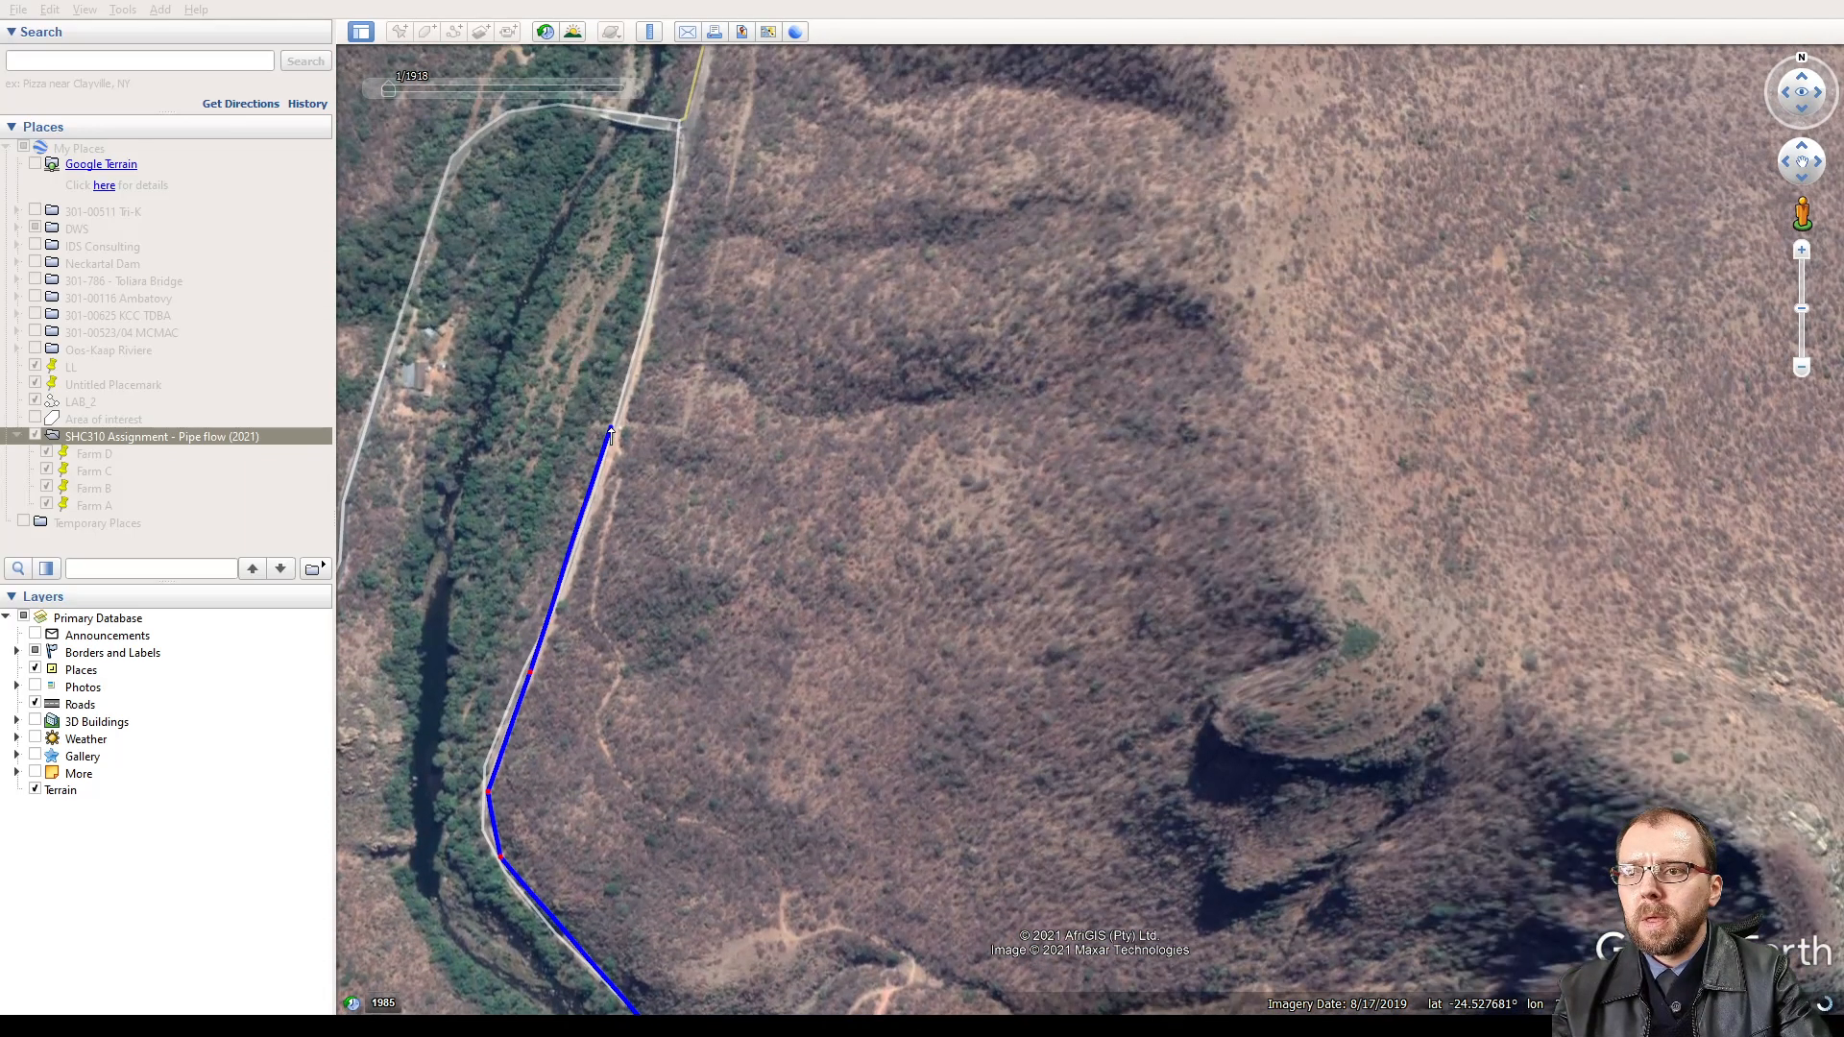
{"action": "left_click", "coordinate": [661, 280]}
{"action": "key", "text": "Up"}
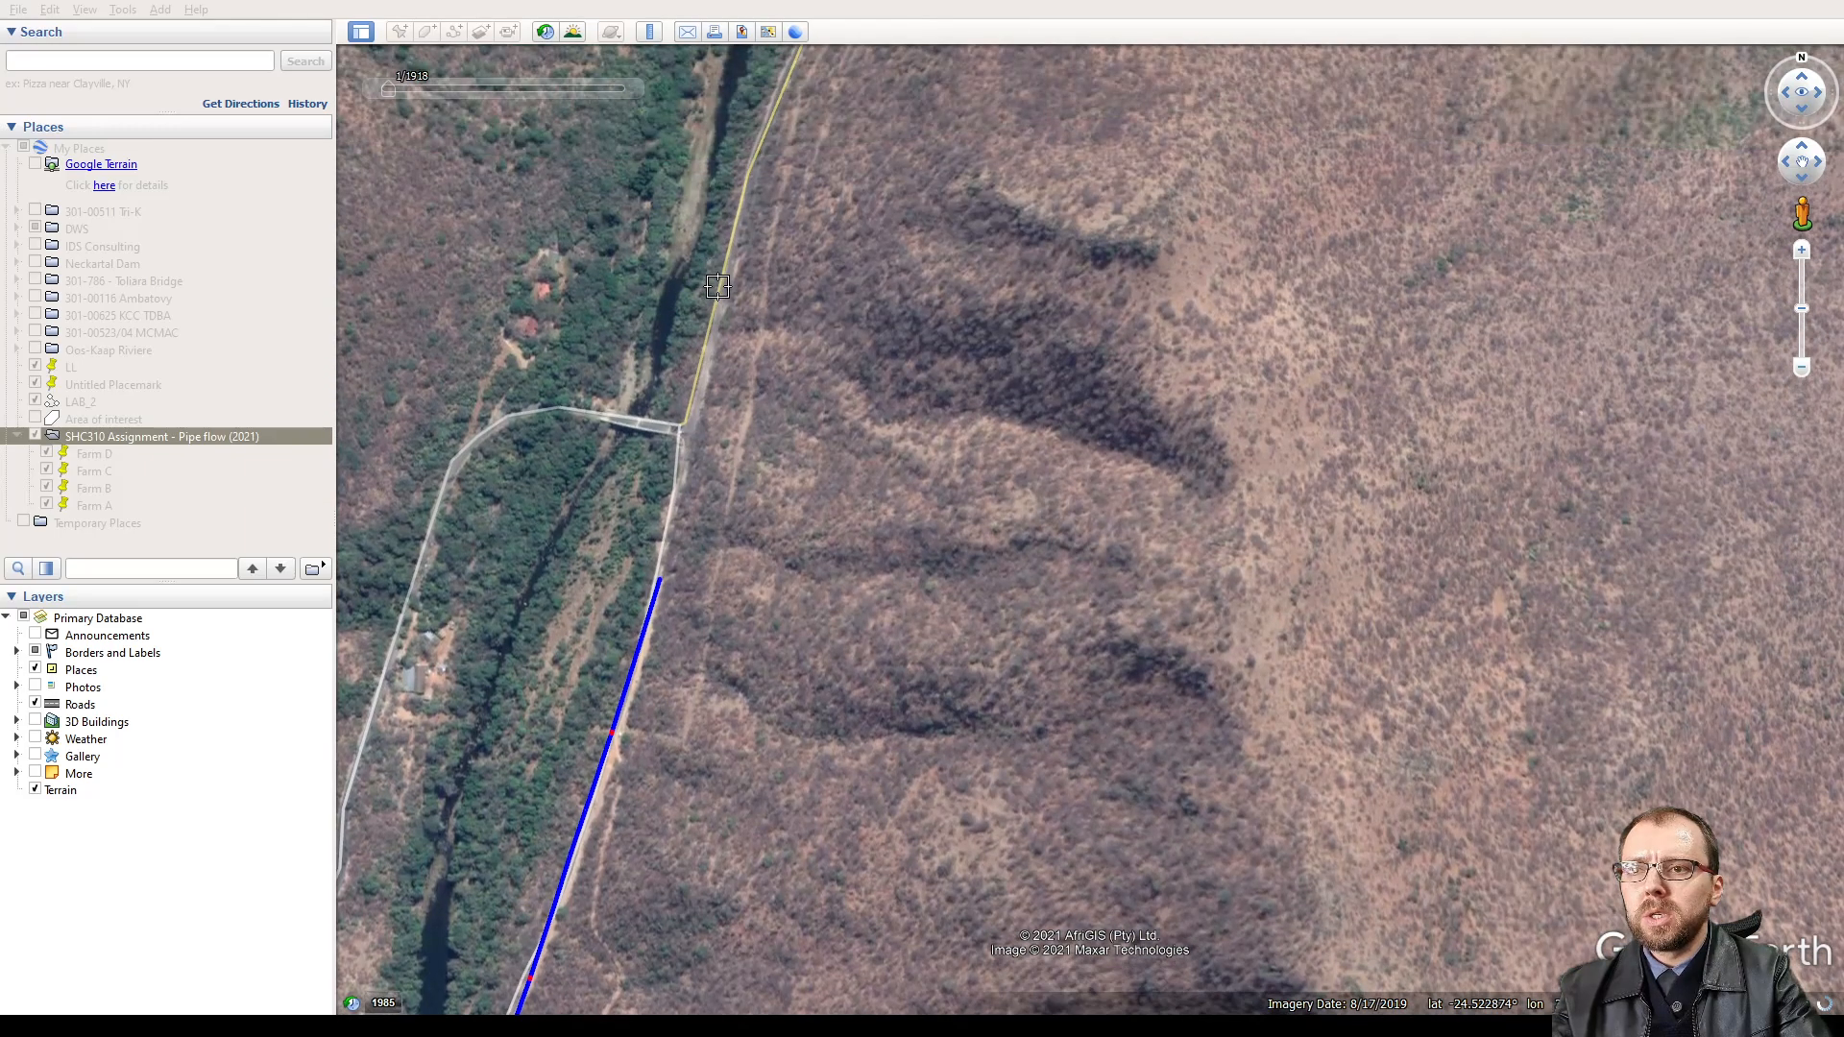
{"action": "left_click", "coordinate": [718, 286]}
{"action": "key", "text": "Up"}
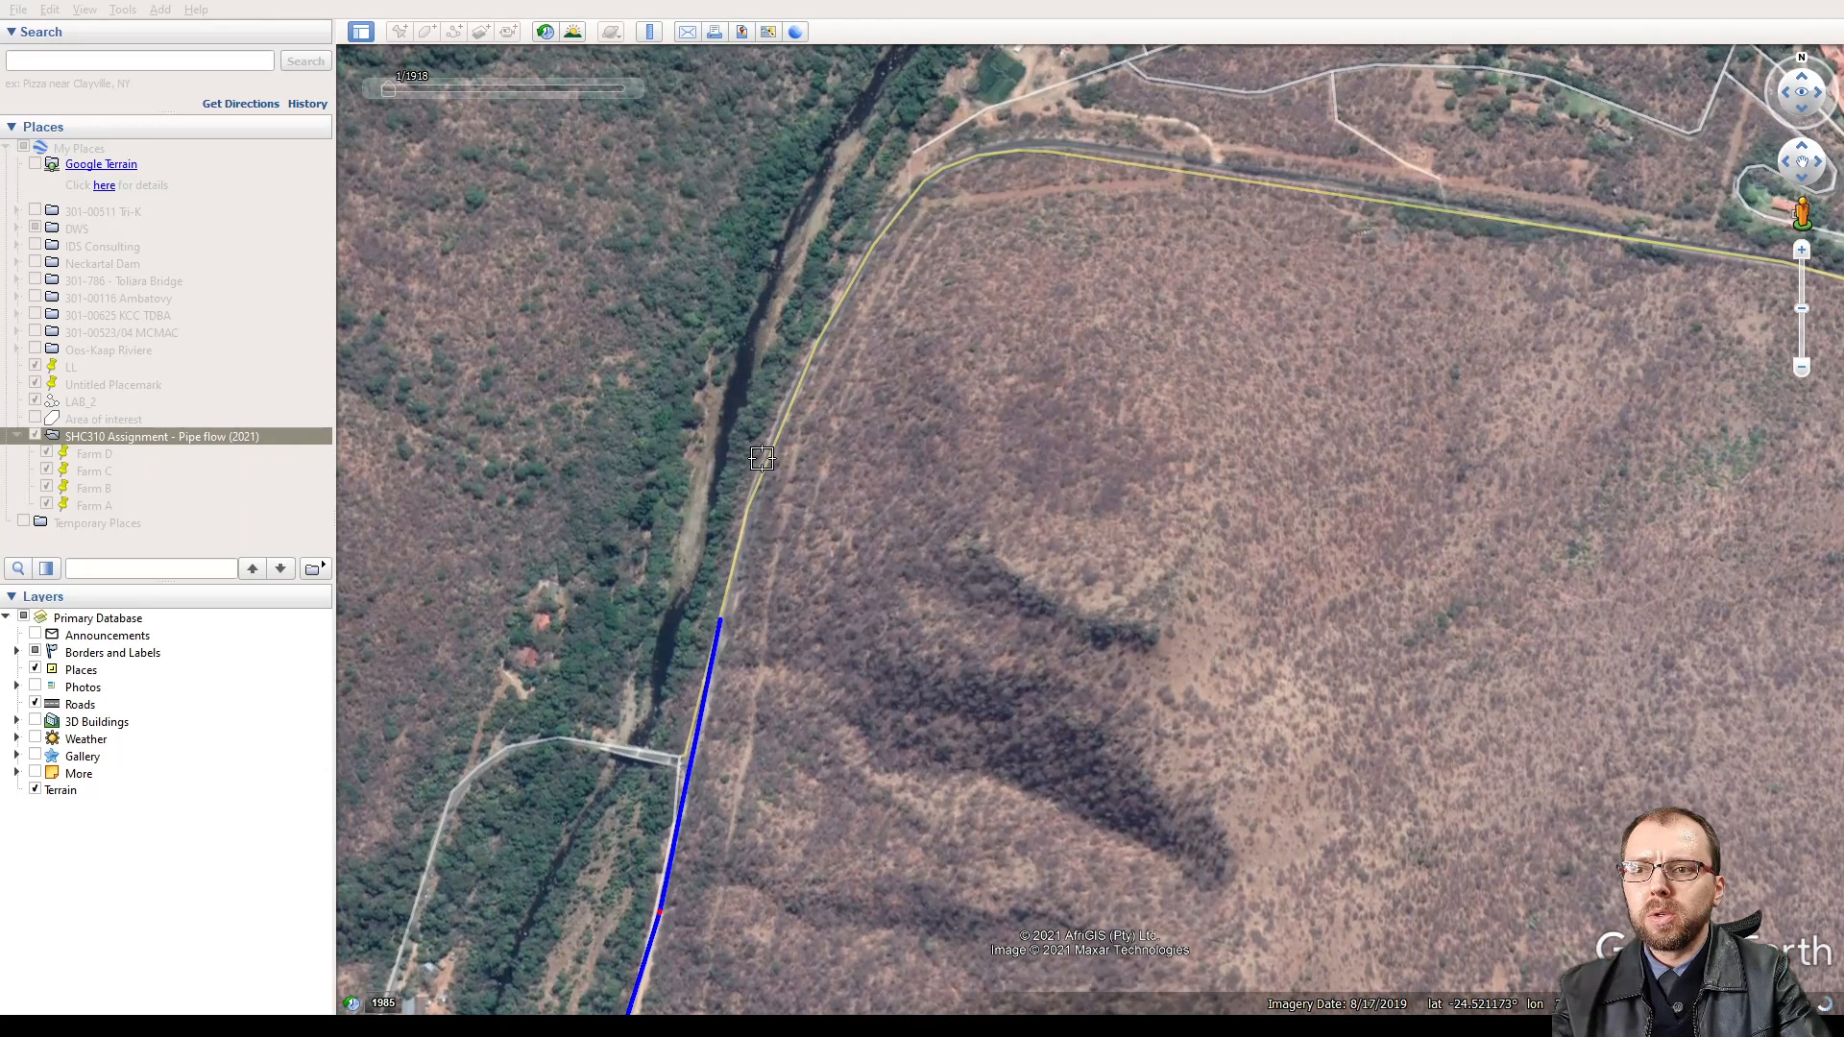
{"action": "left_click", "coordinate": [771, 452]}
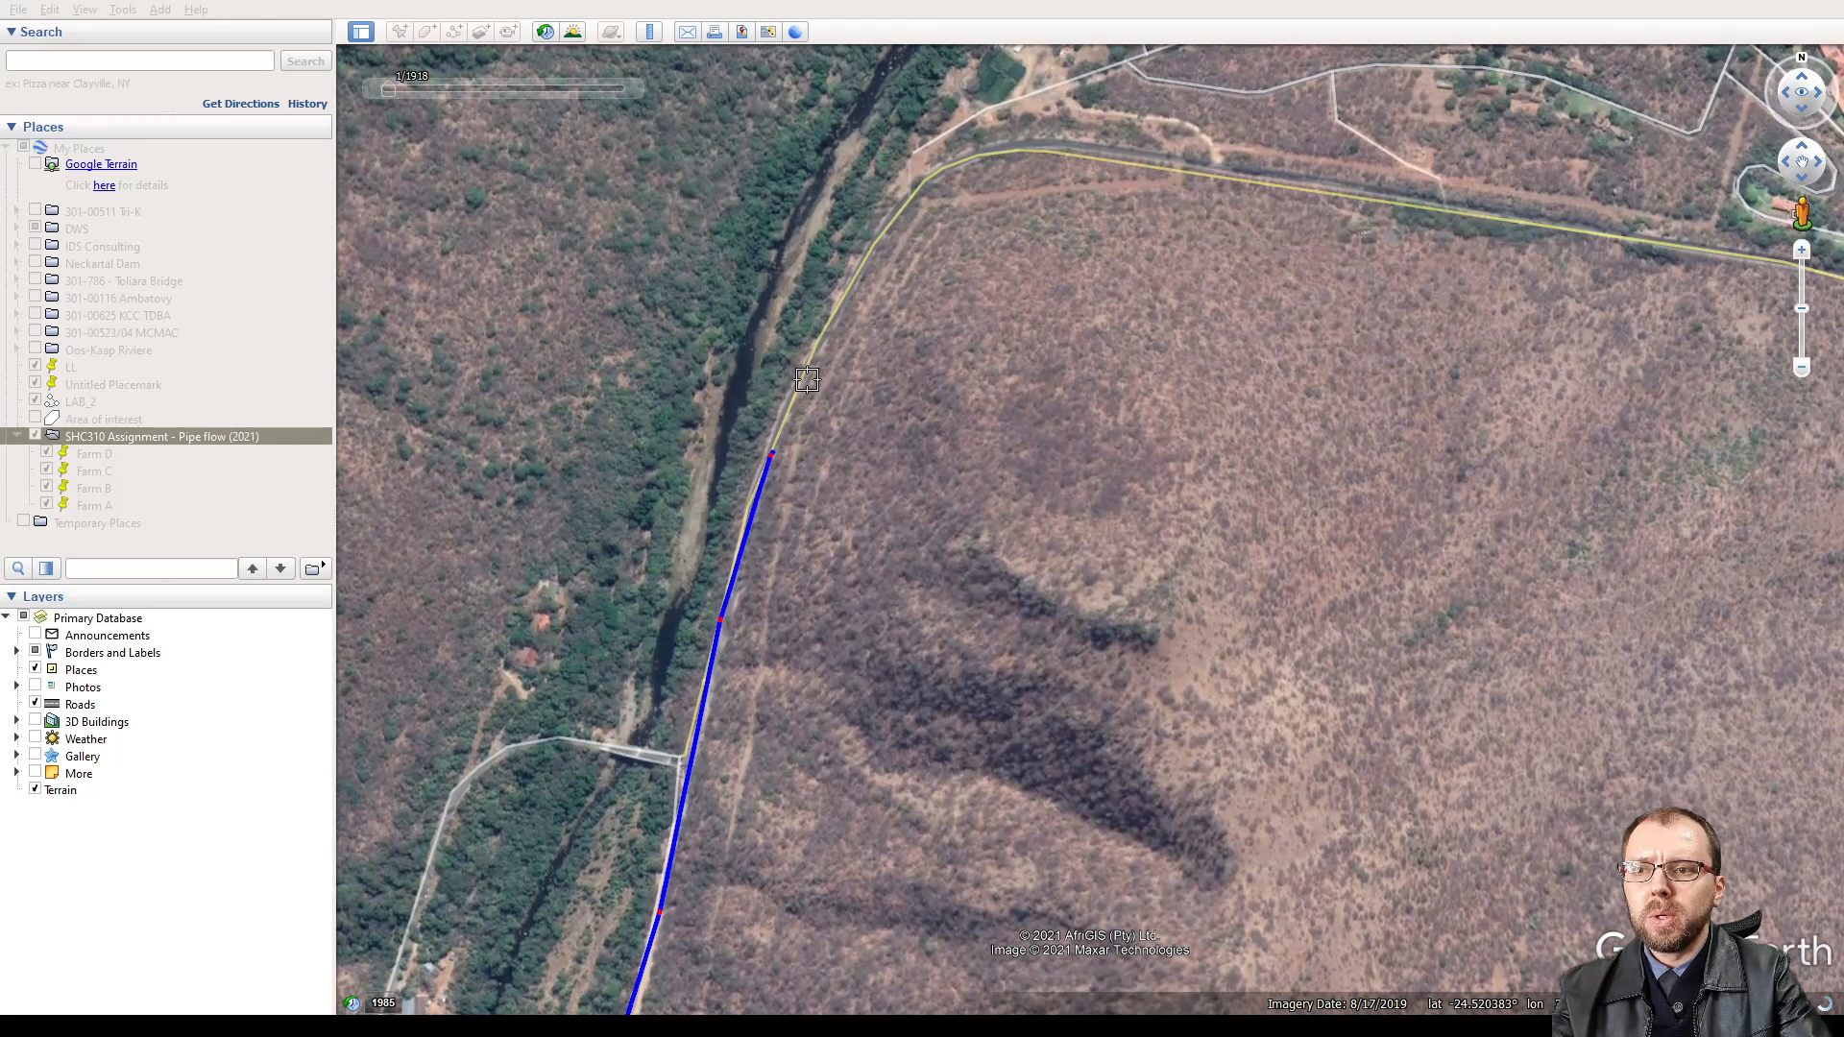
{"action": "left_click", "coordinate": [852, 286]}
{"action": "left_click", "coordinate": [927, 184]}
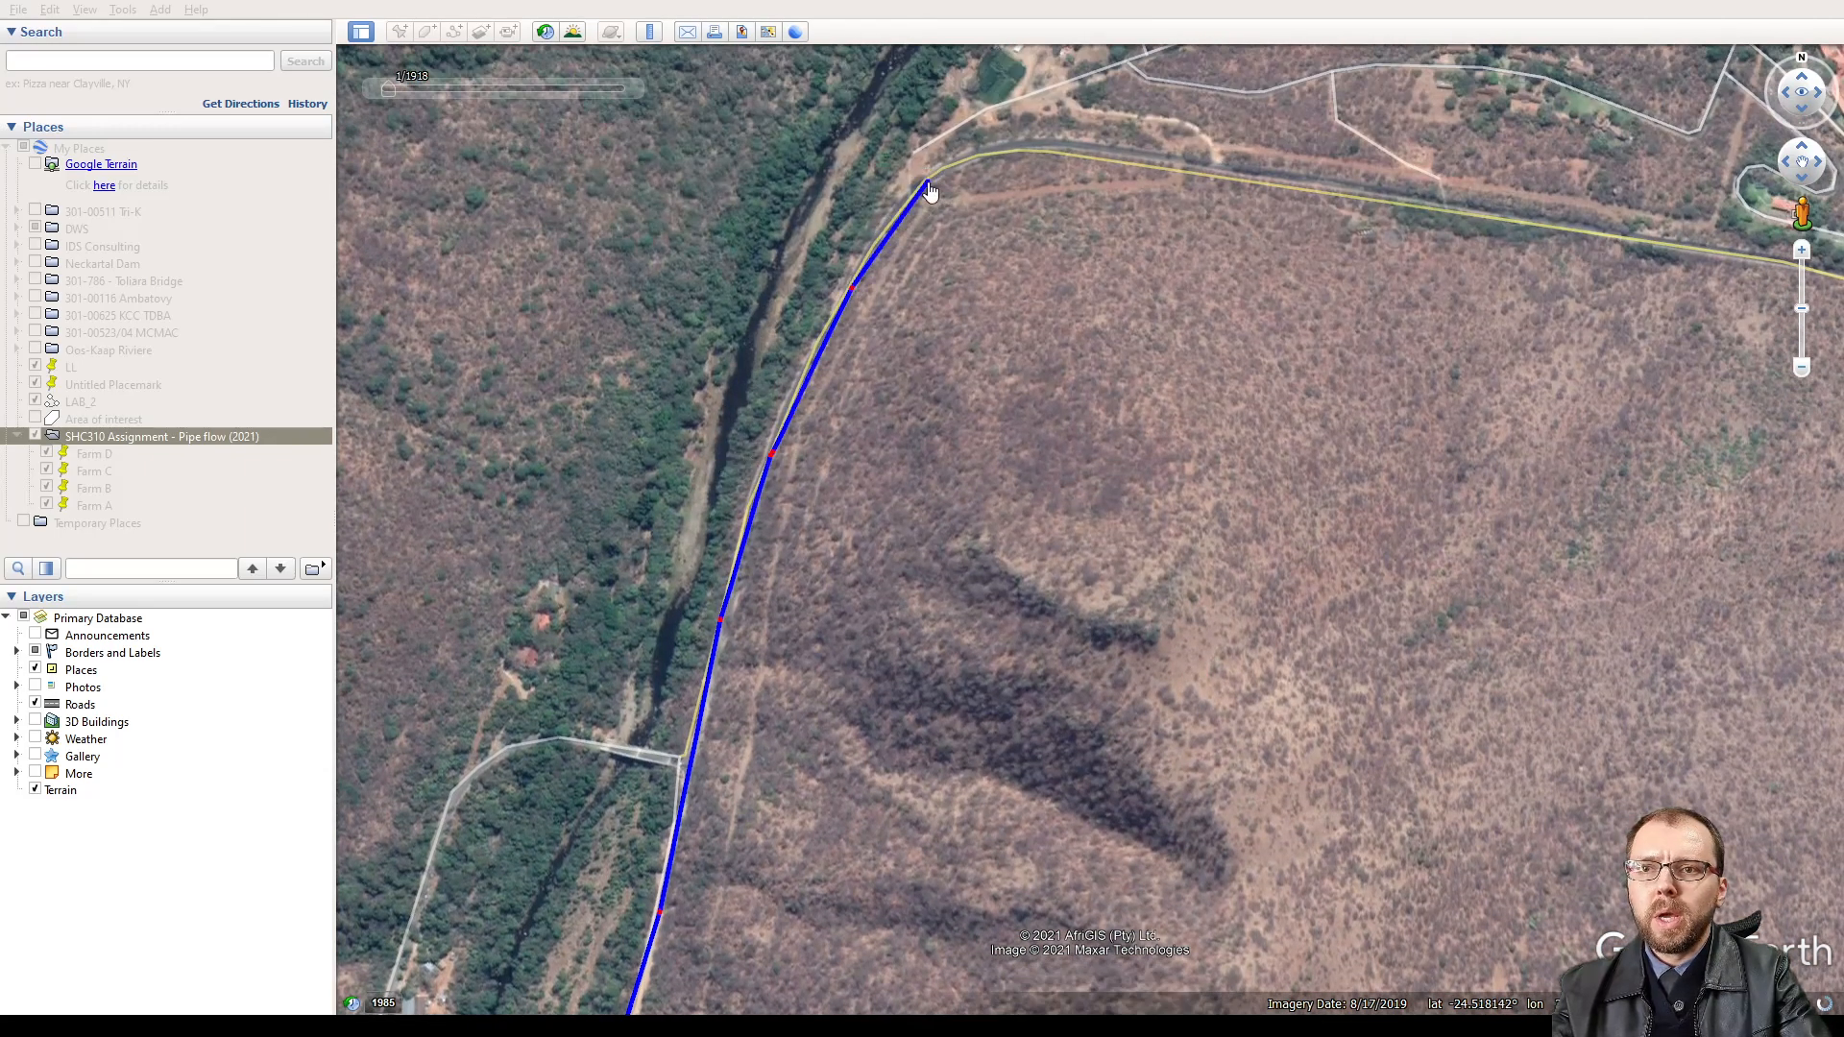
- Trace the path around the curve and east along the yellow road, south of the settlement's loop roads
{"action": "left_click", "coordinate": [1037, 144]}
{"action": "key", "text": "Up"}
{"action": "key", "text": "Right"}
{"action": "left_click", "coordinate": [914, 365]}
{"action": "left_click", "coordinate": [1216, 423]}
{"action": "key", "text": "Right"}
{"action": "key", "text": "Right"}
{"action": "left_click", "coordinate": [1074, 469]}
{"action": "left_click", "coordinate": [1179, 512]}
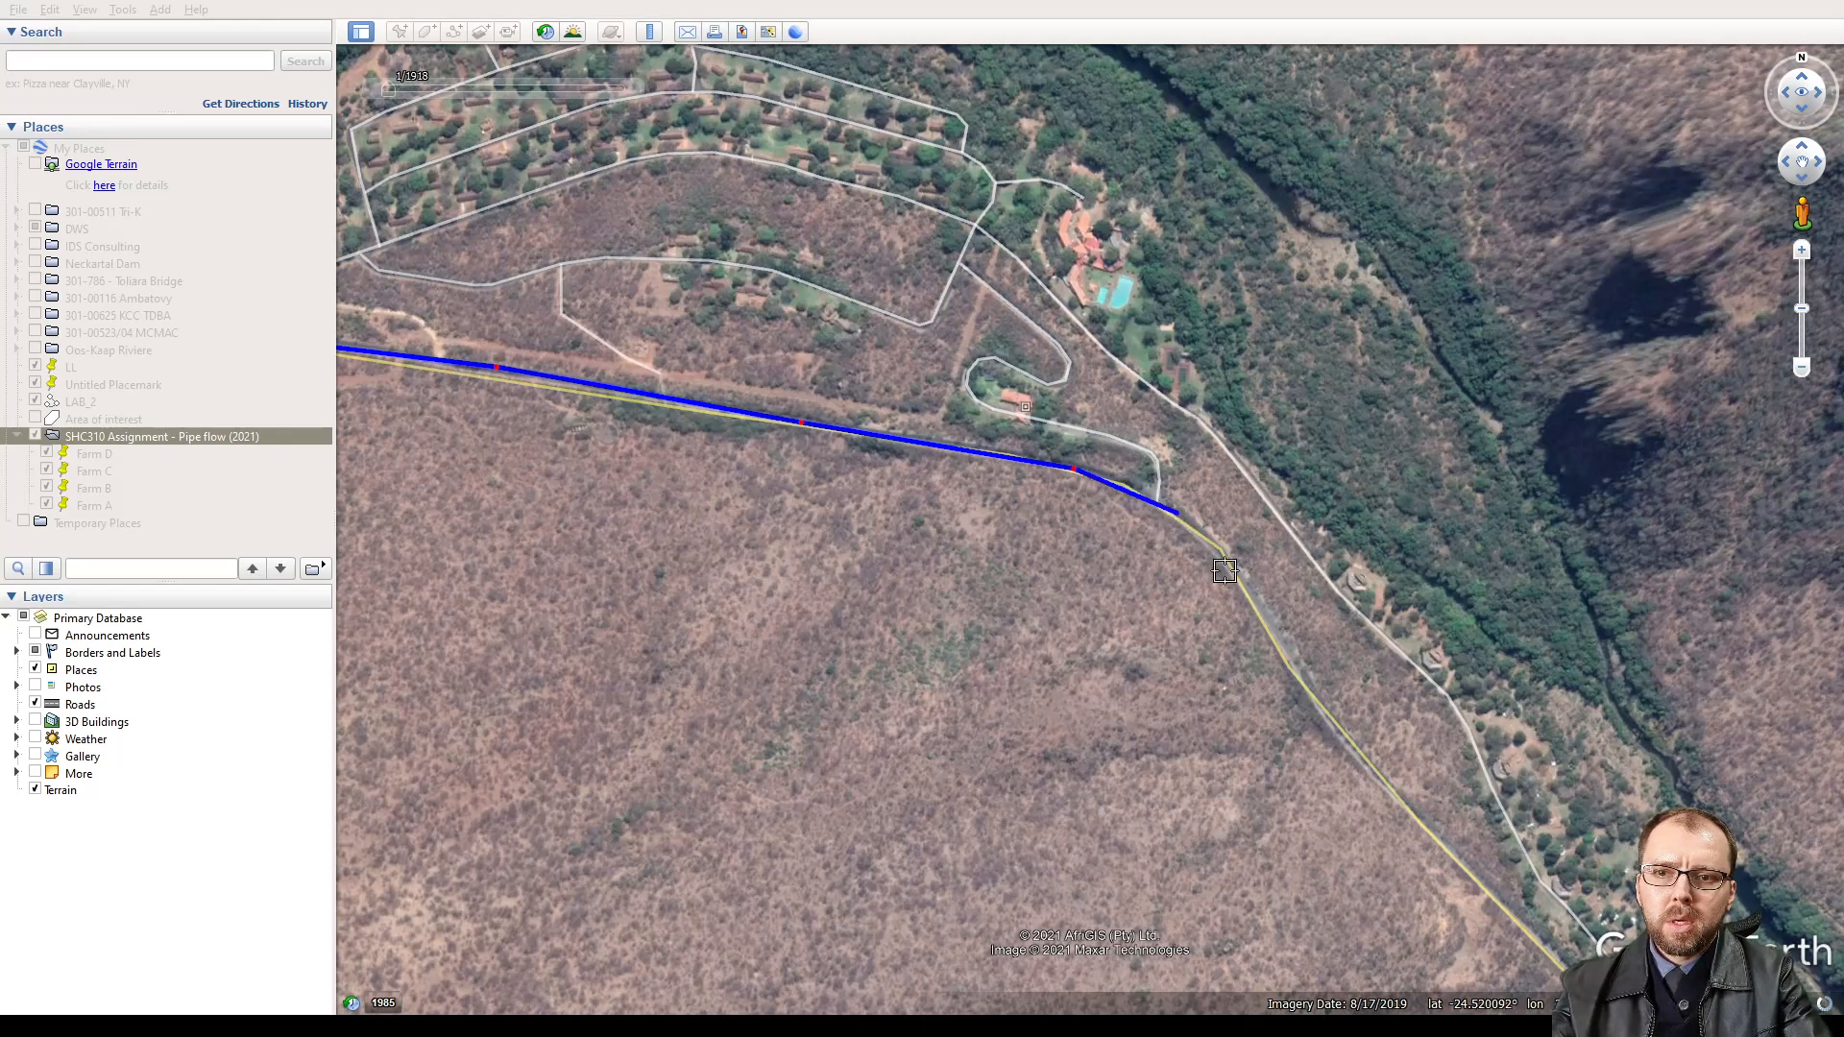
- Continue the path southeast along the yellow road to the start of the river's U-shaped bend
{"action": "left_click", "coordinate": [1266, 625]}
{"action": "key", "text": "Right"}
{"action": "key", "text": "Down"}
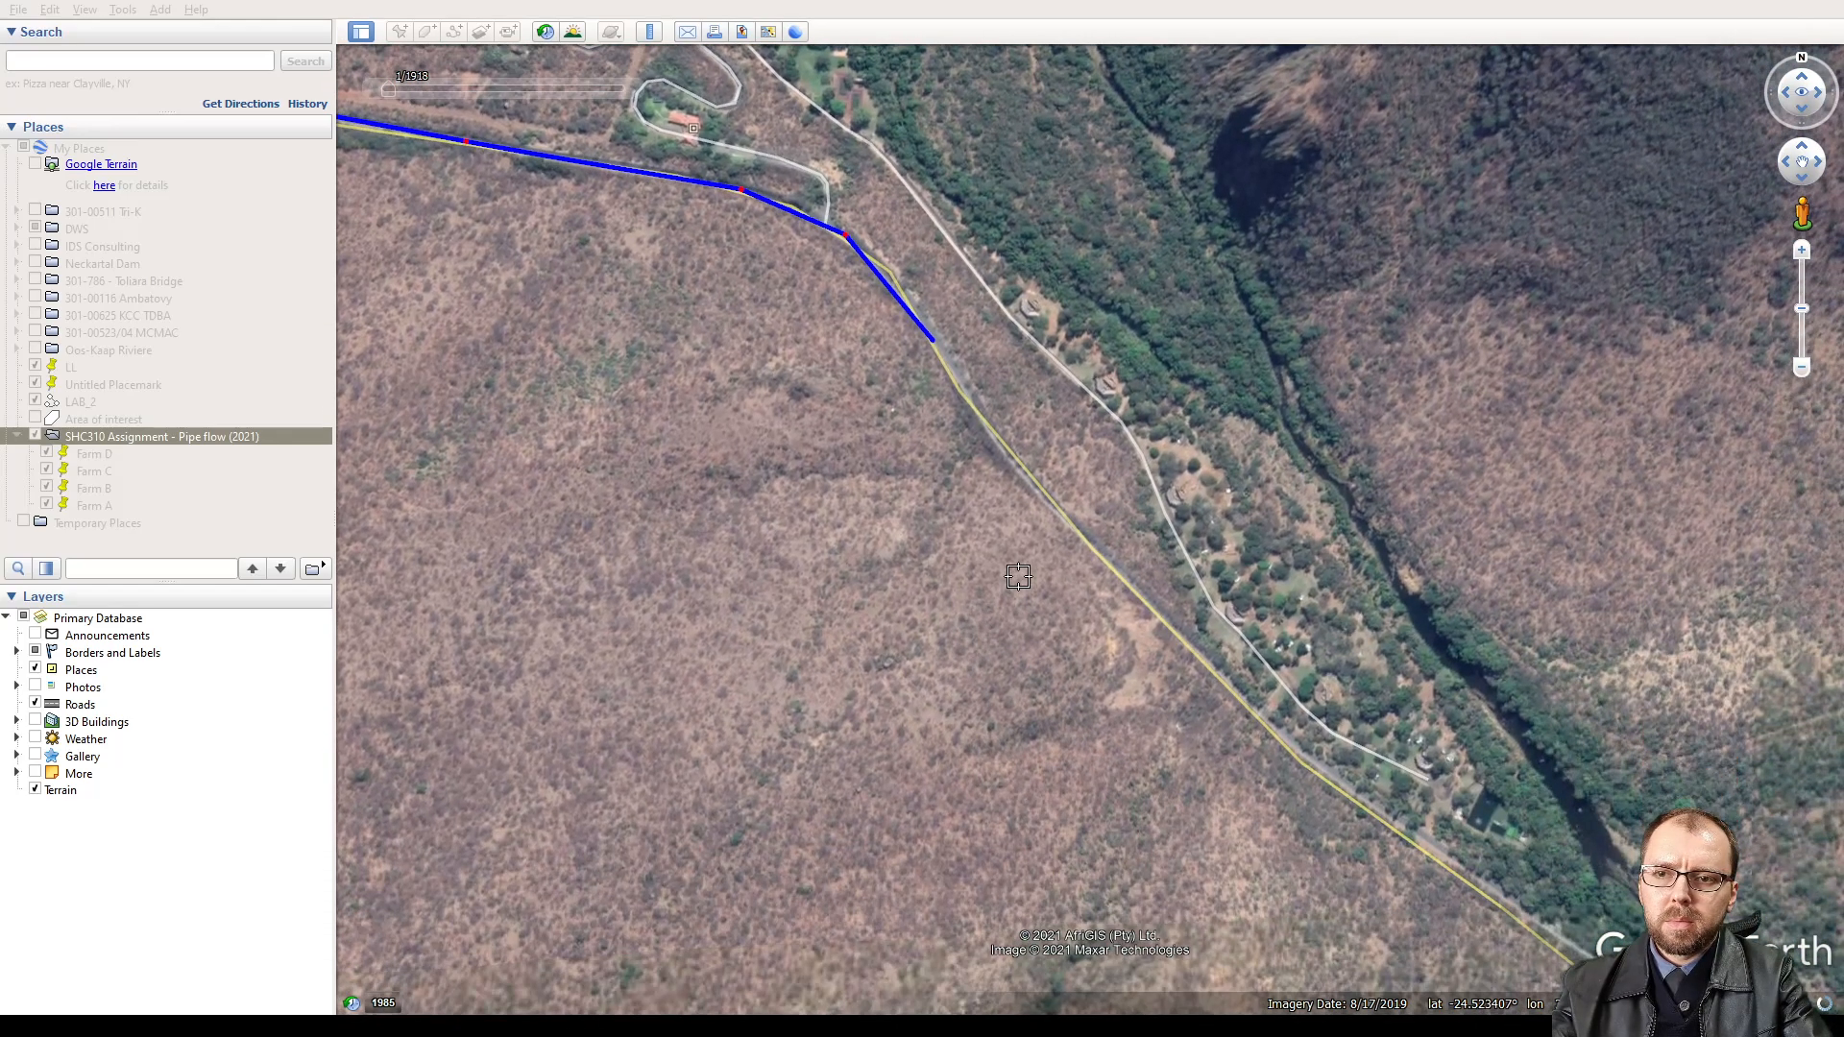
{"action": "left_click", "coordinate": [1111, 557]}
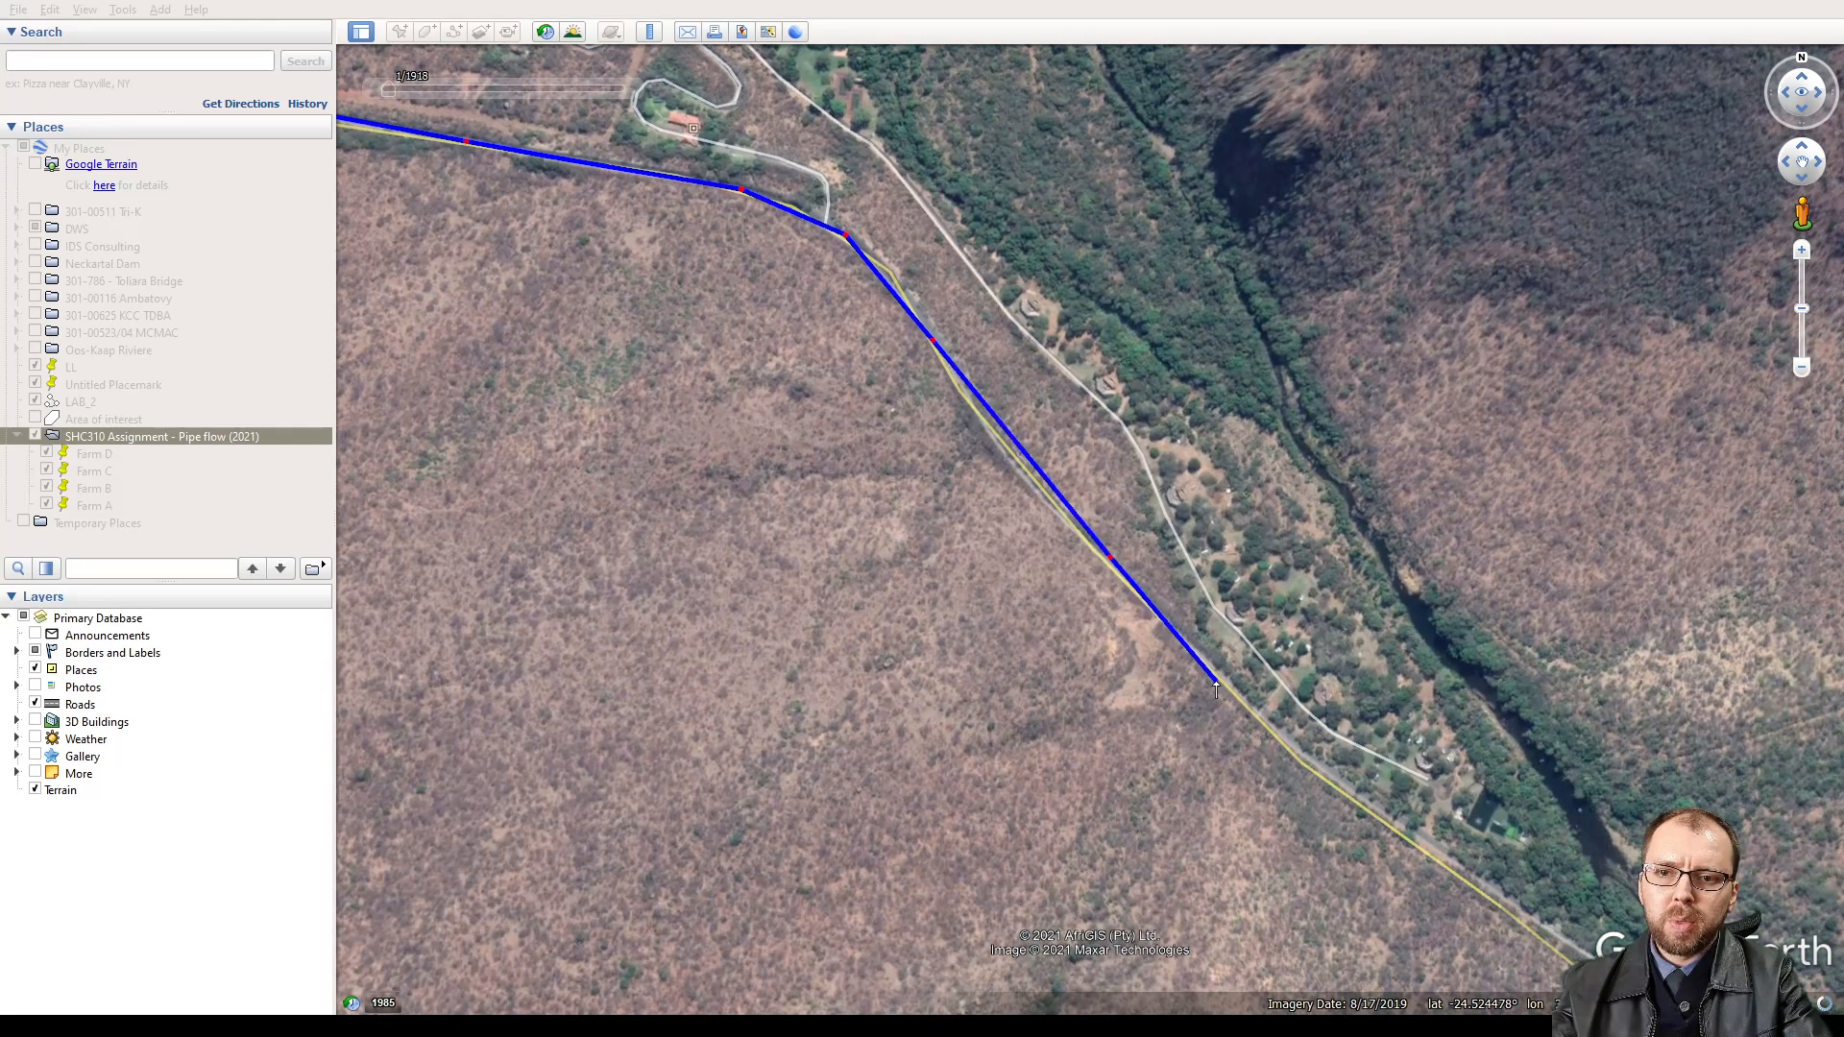
{"action": "left_click", "coordinate": [1216, 687]}
{"action": "key", "text": "Right"}
{"action": "key", "text": "Down"}
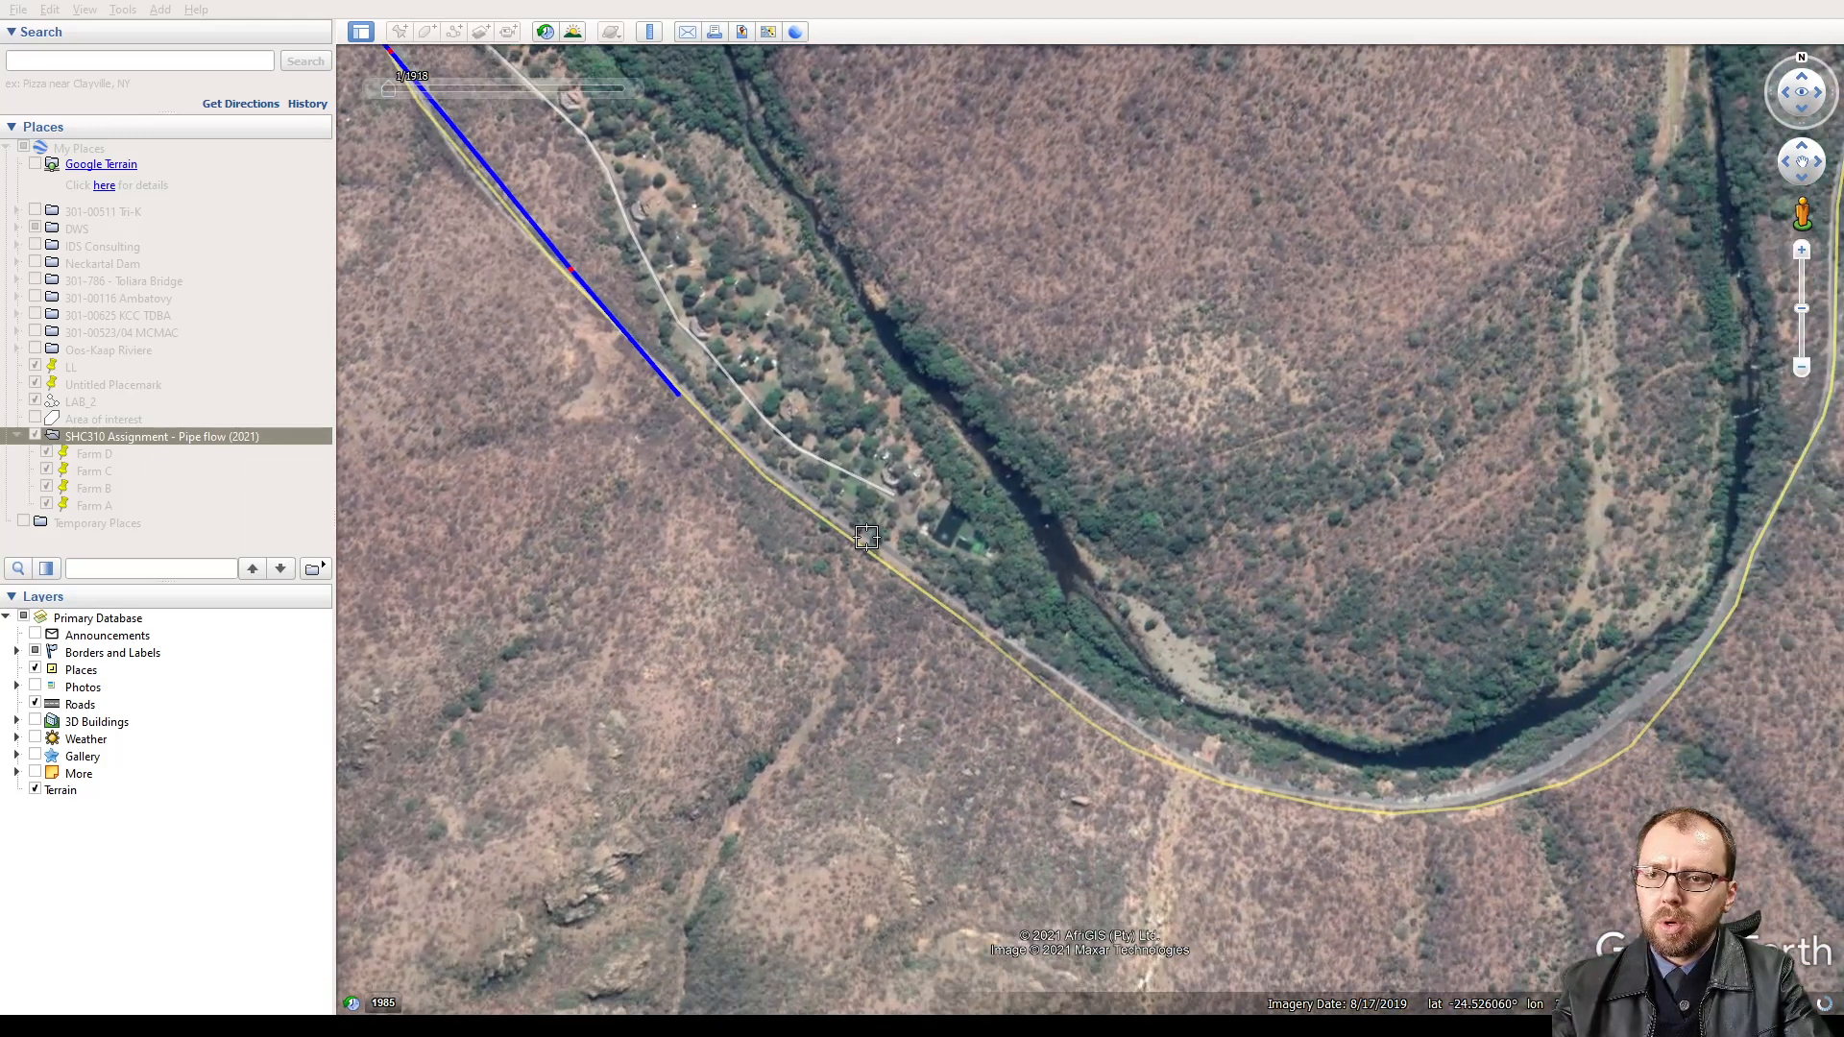
{"action": "left_click", "coordinate": [863, 537]}
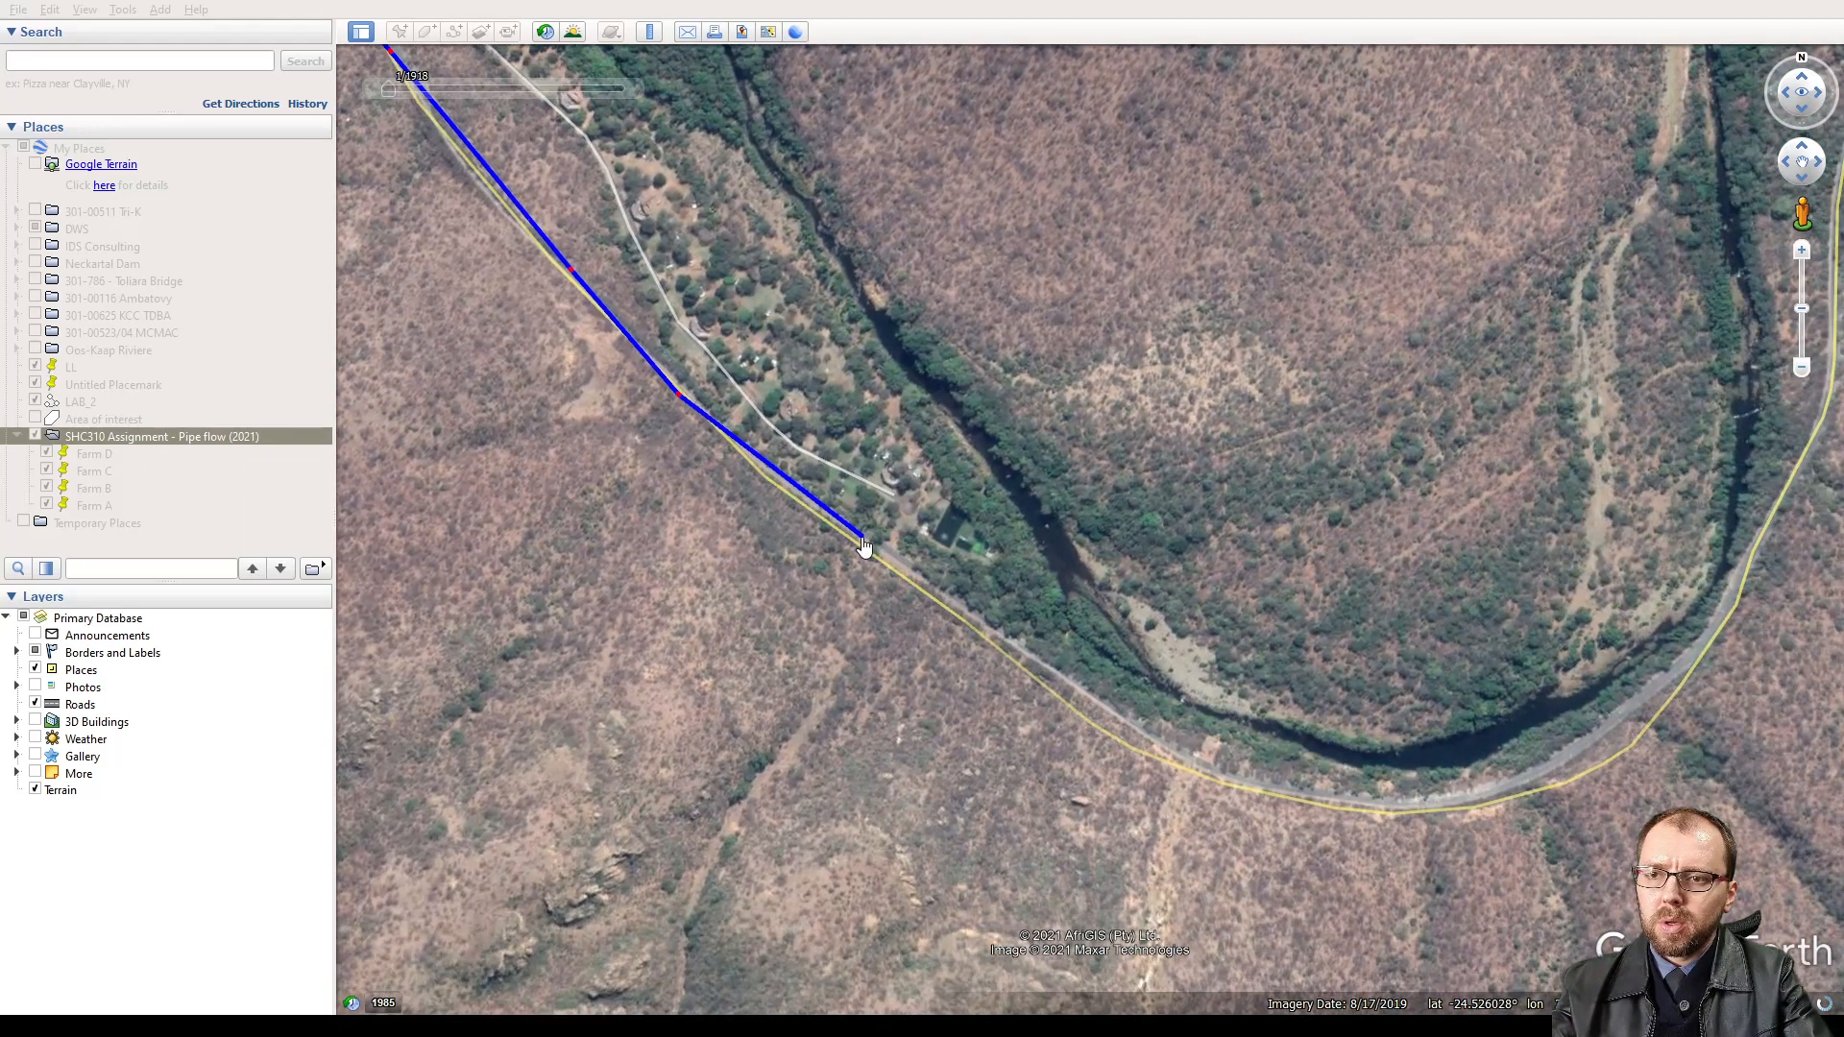
{"action": "left_click", "coordinate": [1026, 653]}
{"action": "left_click", "coordinate": [1174, 747]}
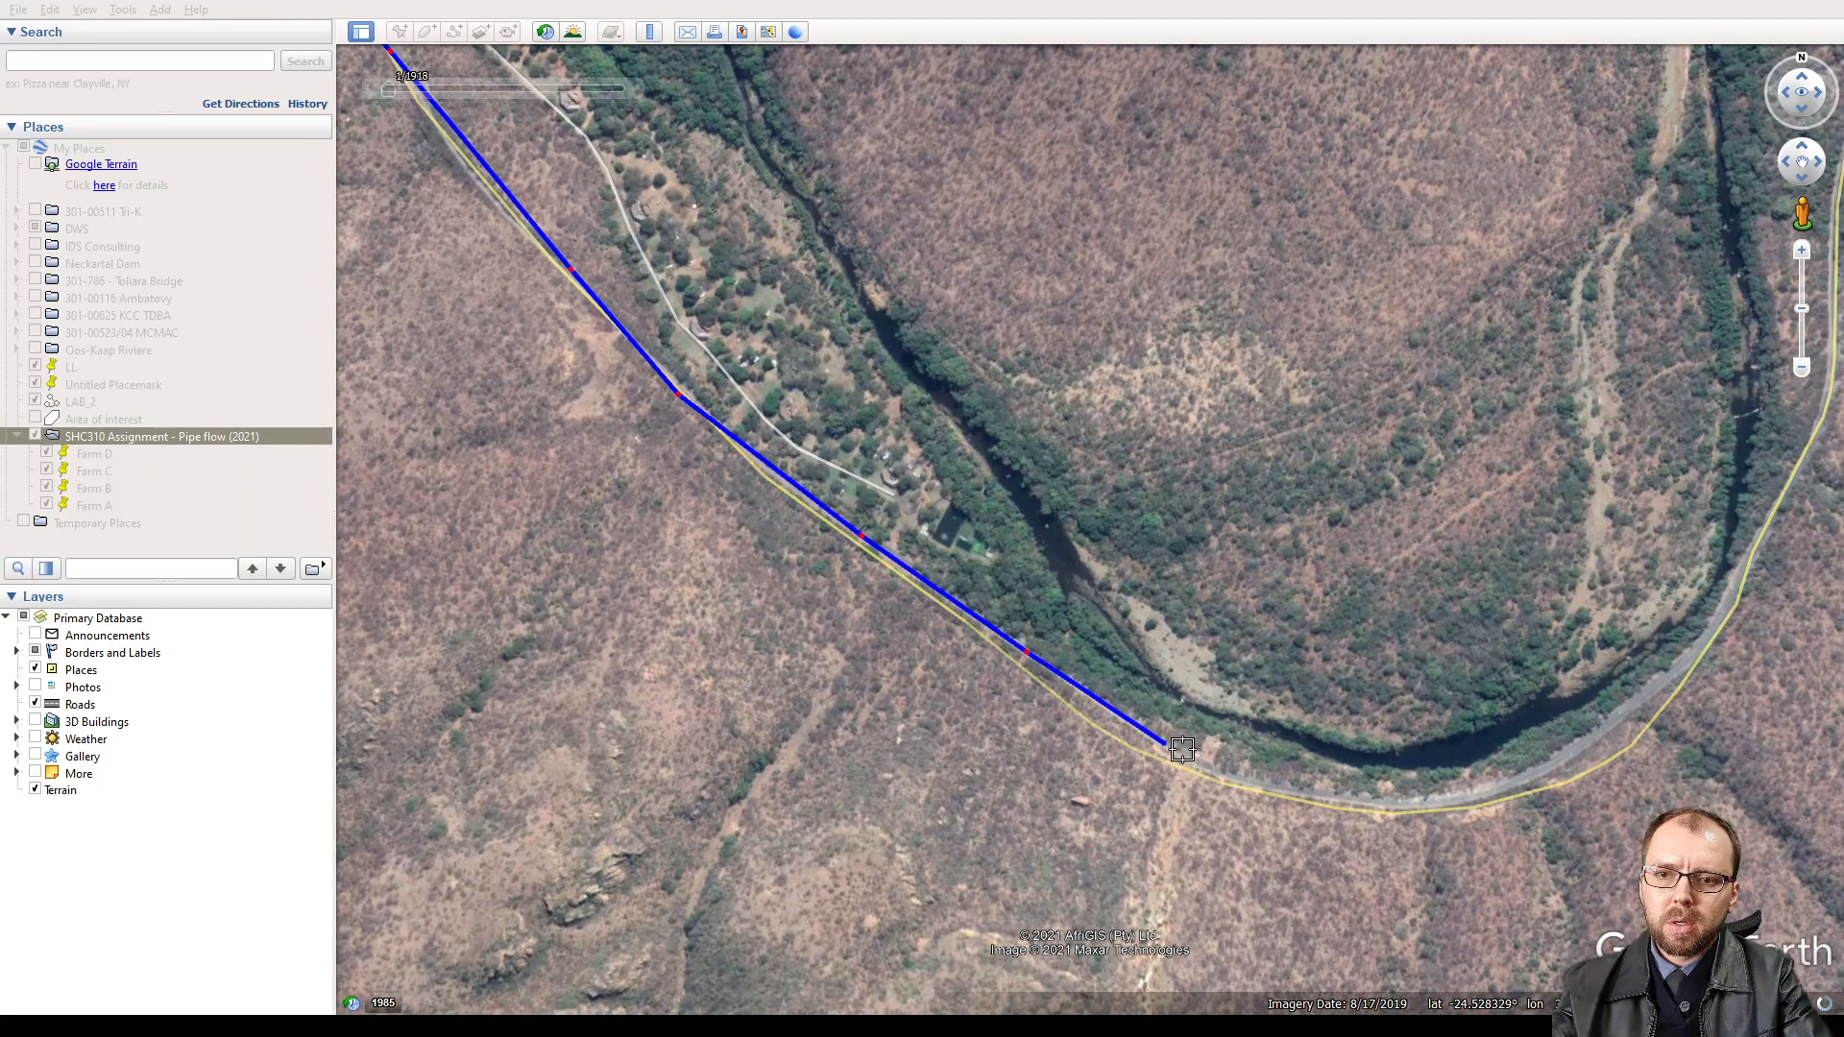
- Trace the path around the outside of the river's U-shaped bend, following the road
{"action": "key", "text": "Right"}
{"action": "left_click", "coordinate": [905, 795]}
{"action": "left_click", "coordinate": [1059, 805]}
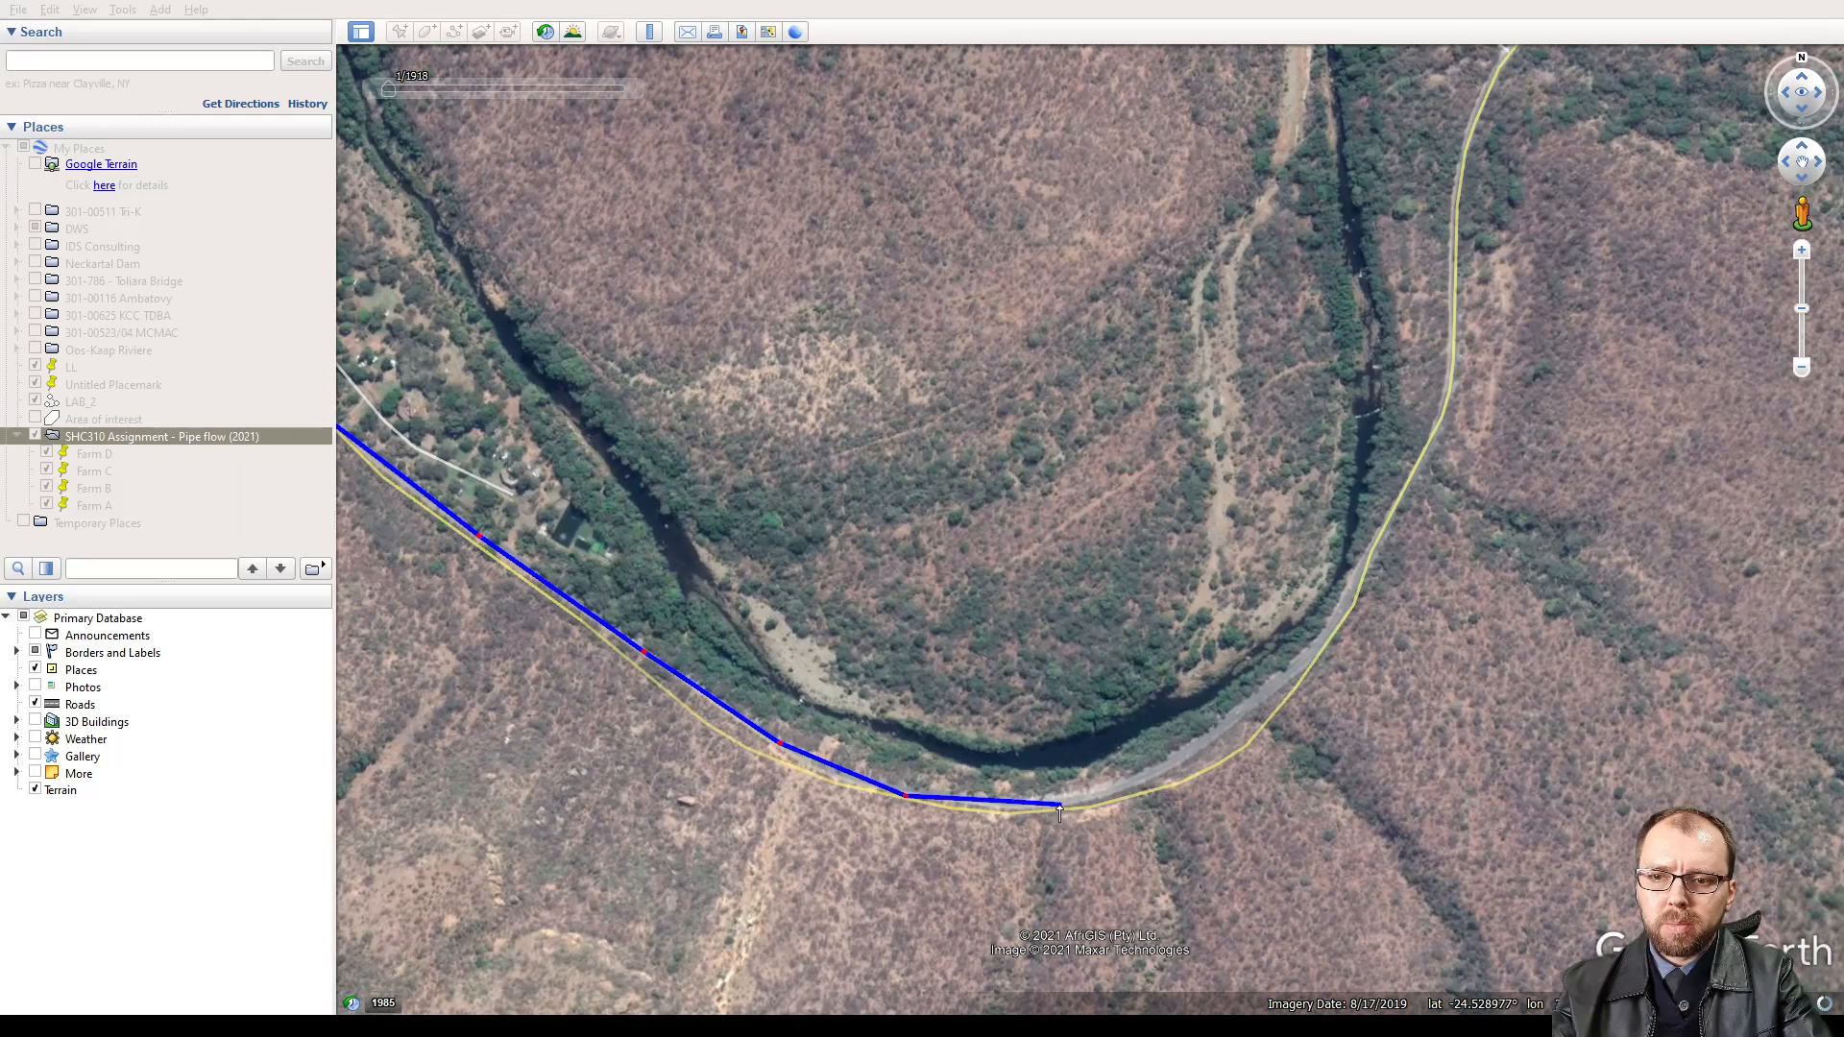
{"action": "left_click", "coordinate": [1224, 735]}
{"action": "left_click", "coordinate": [1310, 650]}
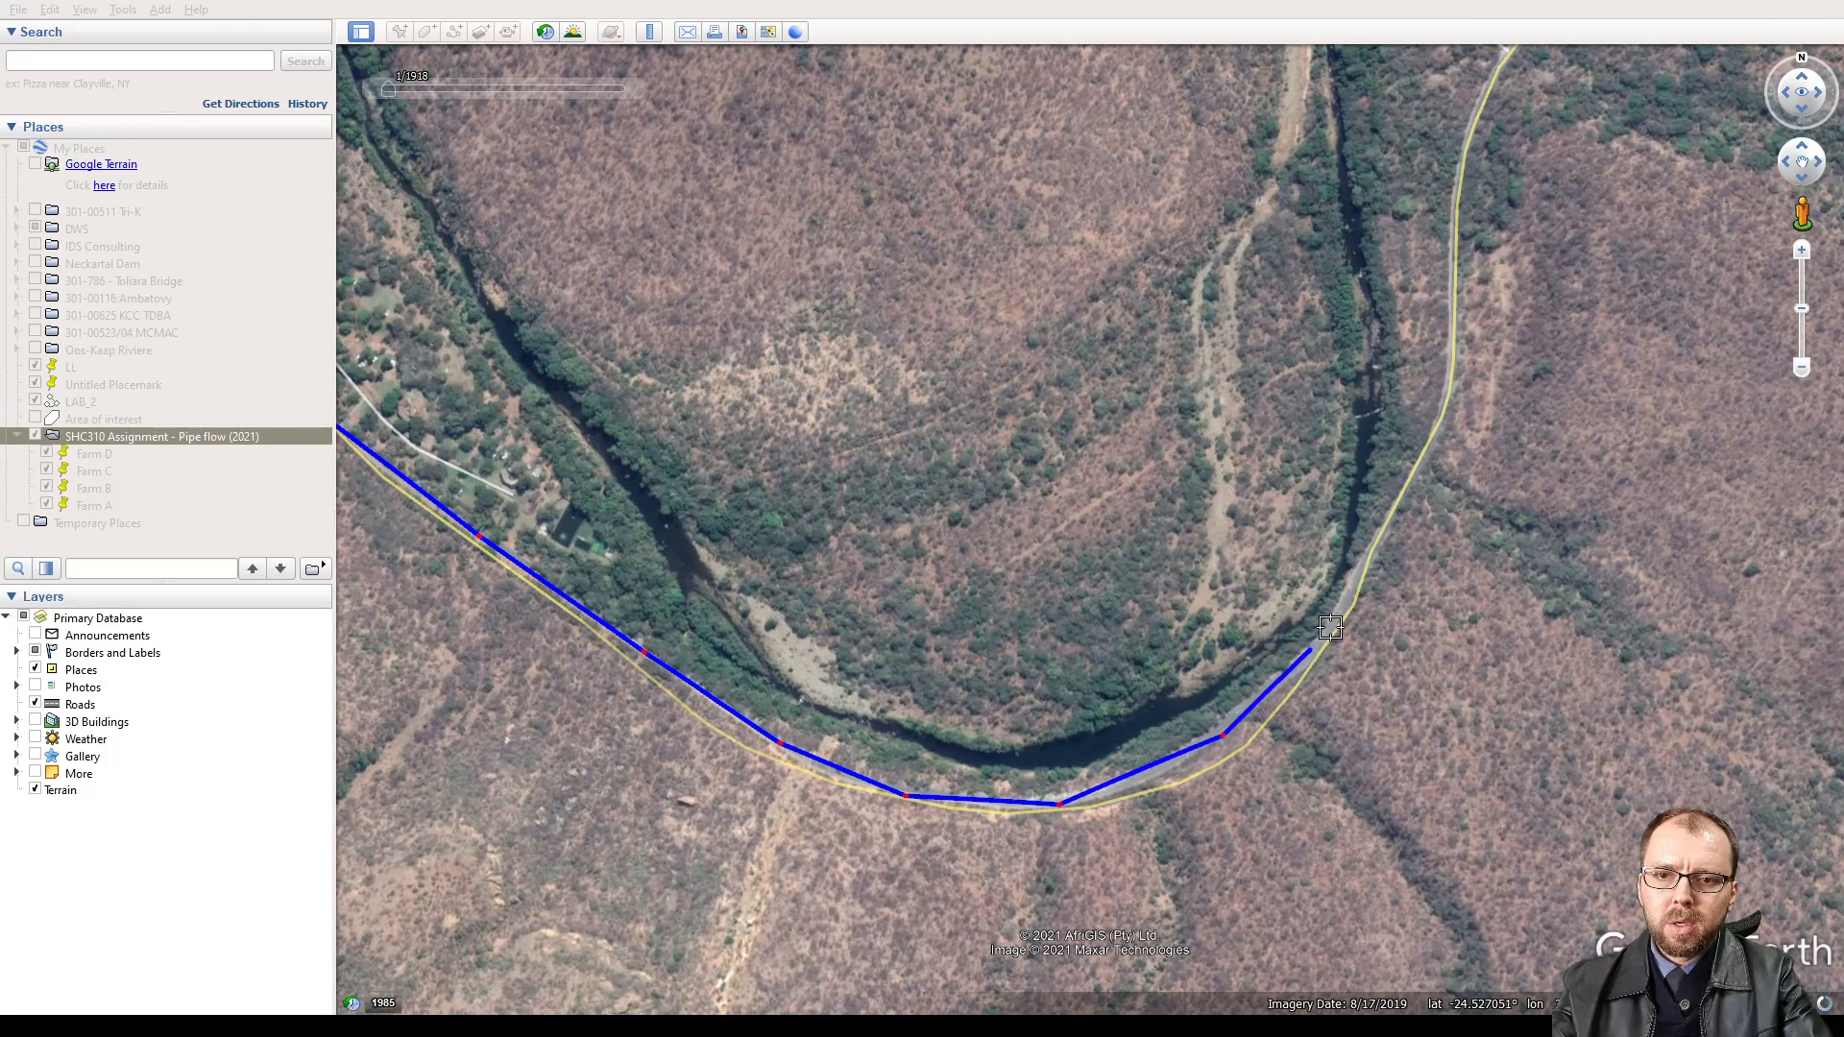
- Extend the path north along the road from the river bend toward the white side-road junction
{"action": "key", "text": "Up"}
{"action": "key", "text": "Right"}
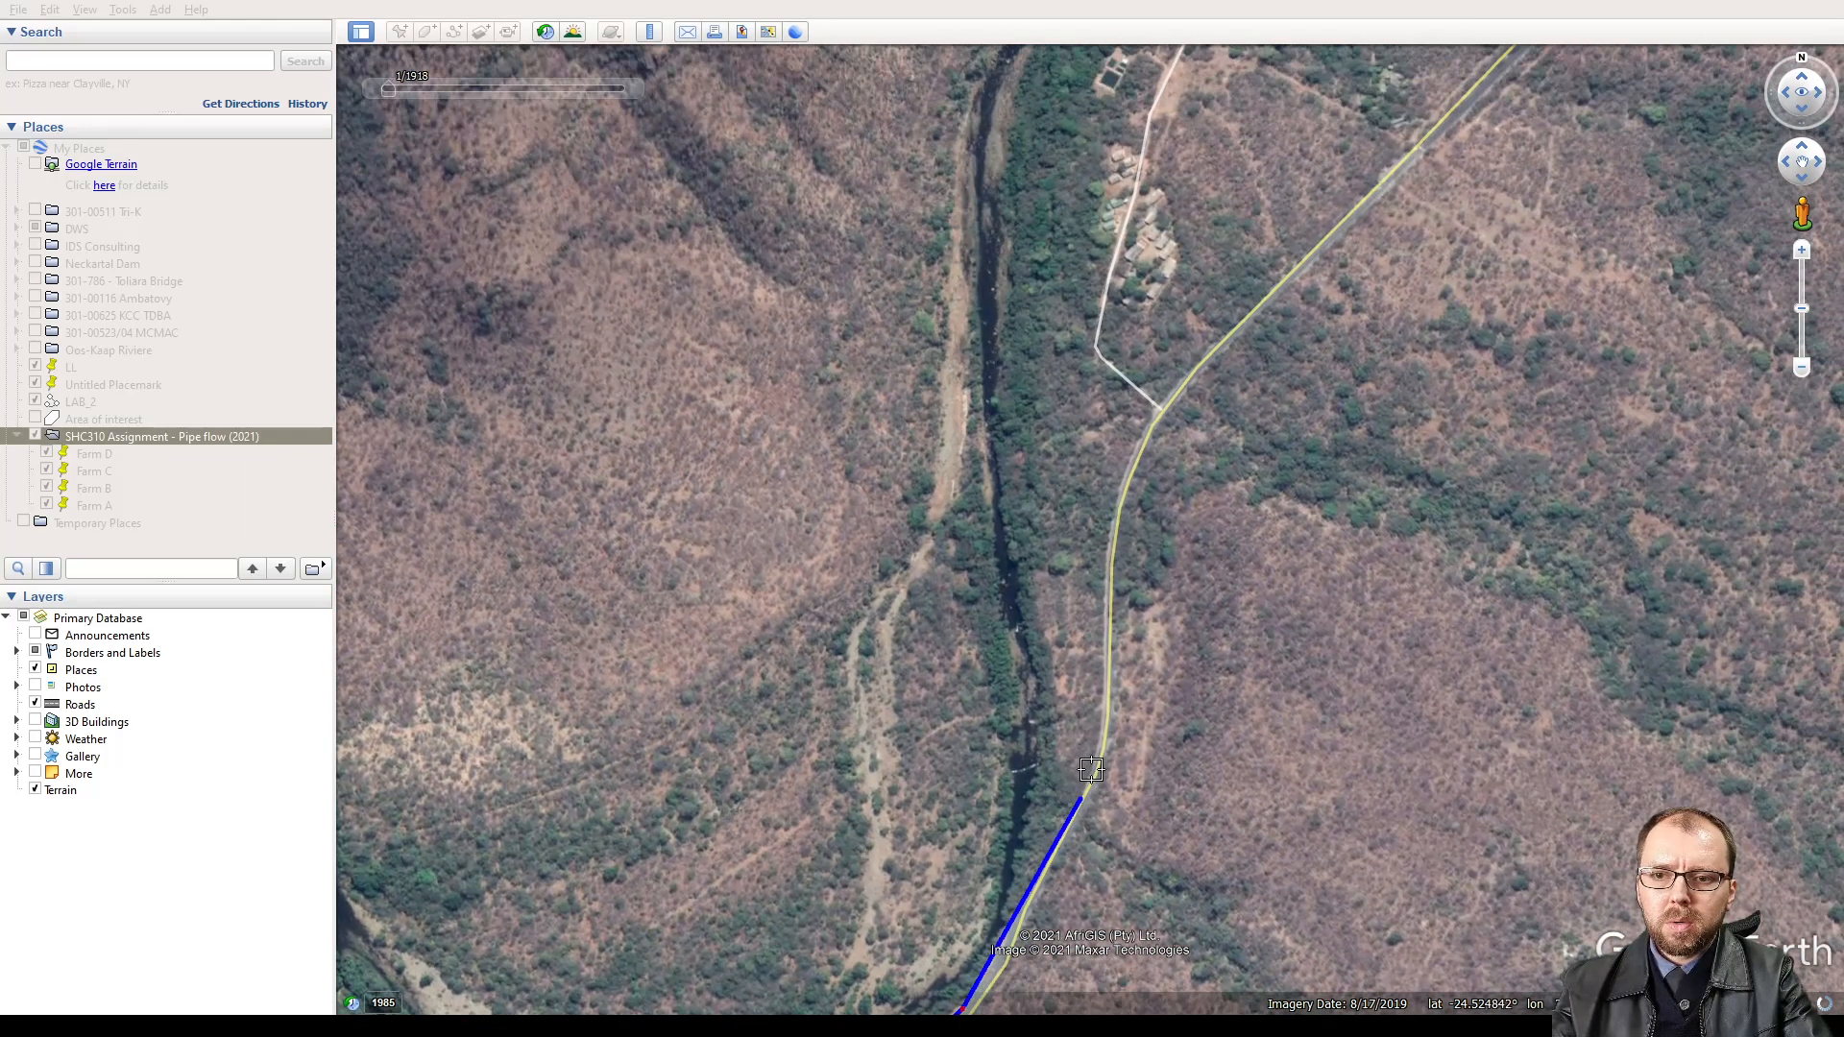
{"action": "left_click", "coordinate": [1108, 681]}
{"action": "left_click", "coordinate": [1112, 548]}
{"action": "left_click", "coordinate": [1128, 477]}
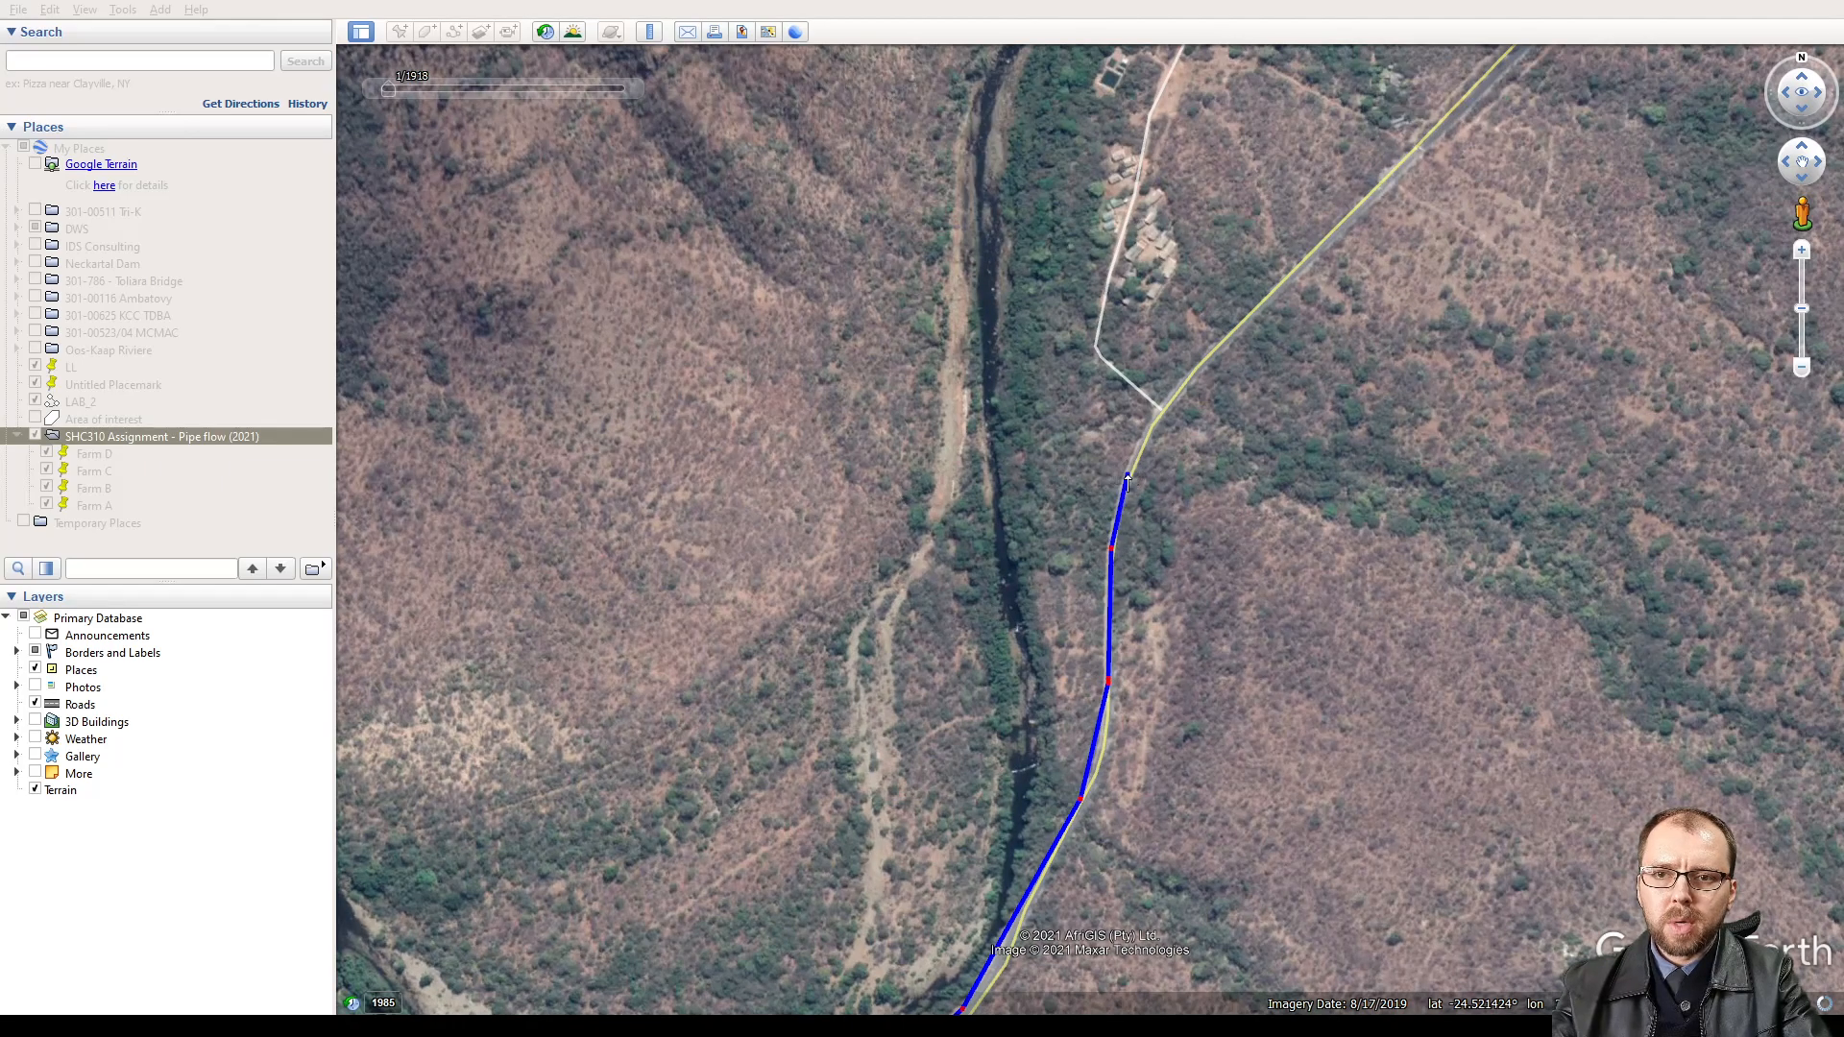
- Continue the path northeast along the main road from the white side-road junction, following its curve northward
{"action": "key", "text": "Up"}
{"action": "key", "text": "Right"}
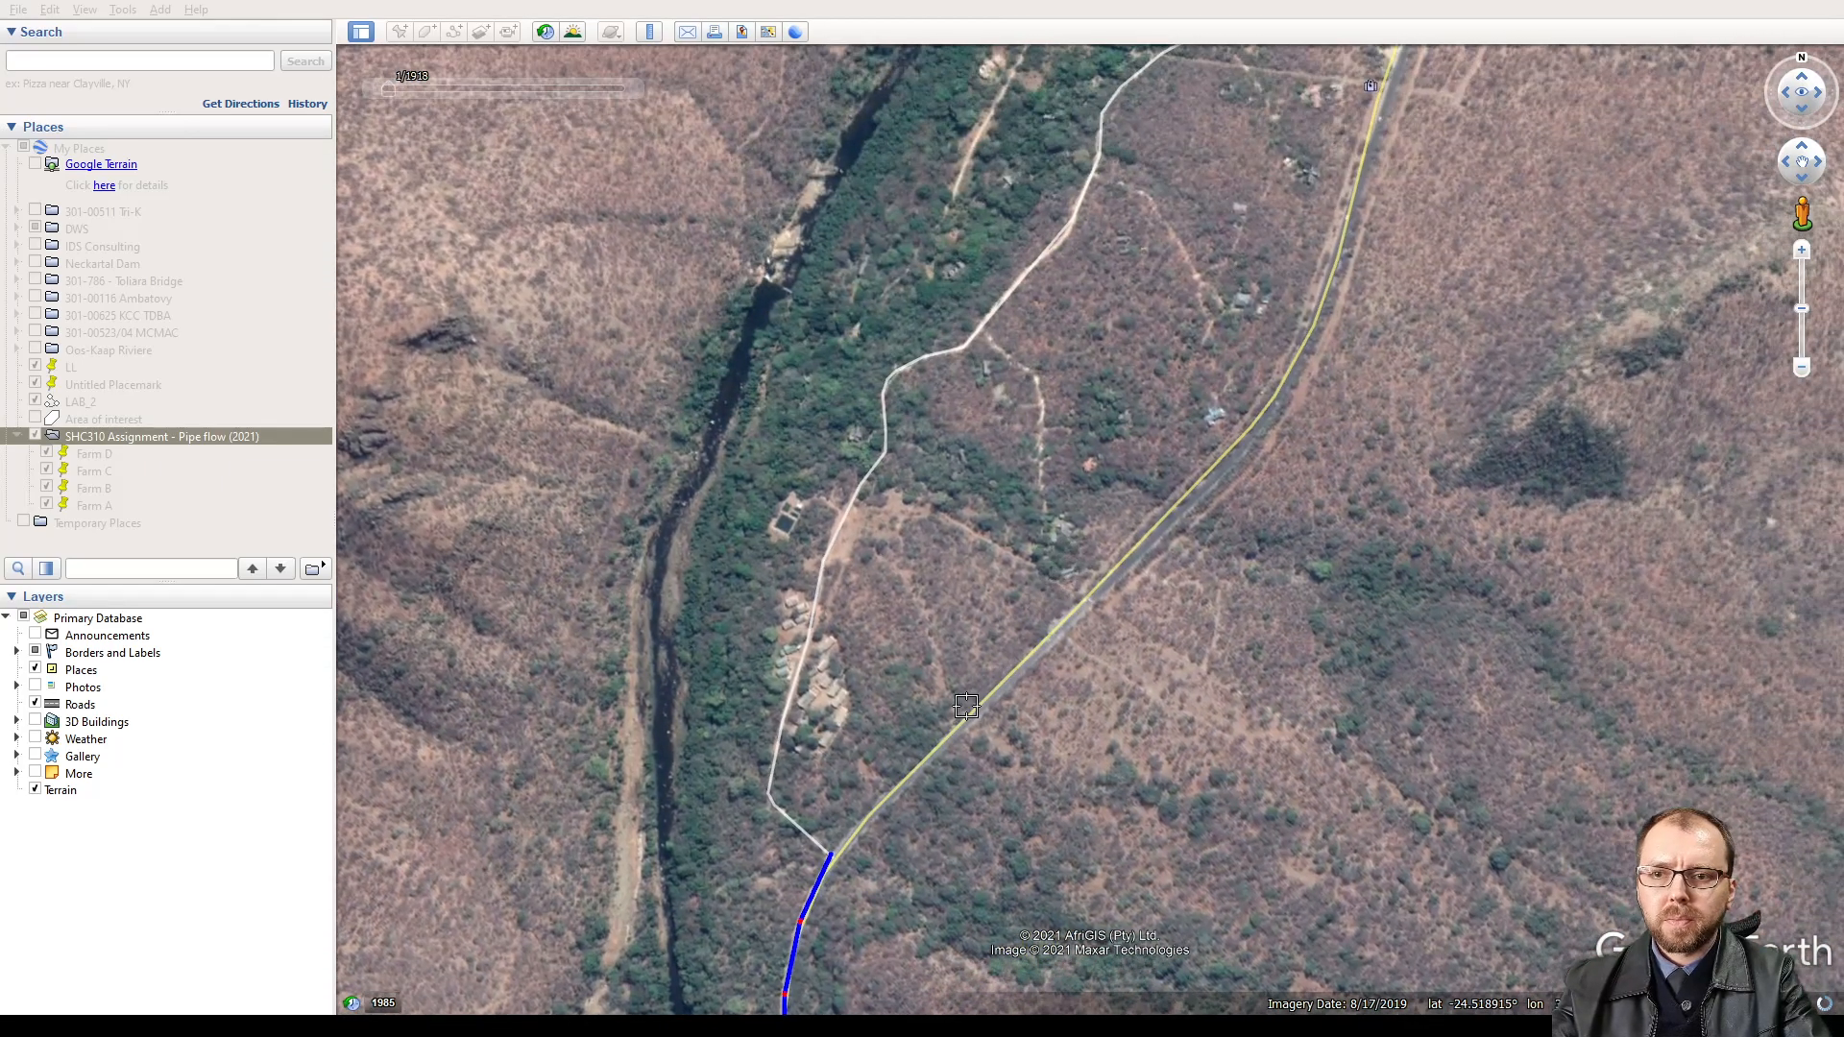
{"action": "left_click", "coordinate": [972, 718]}
{"action": "left_click", "coordinate": [1146, 550]}
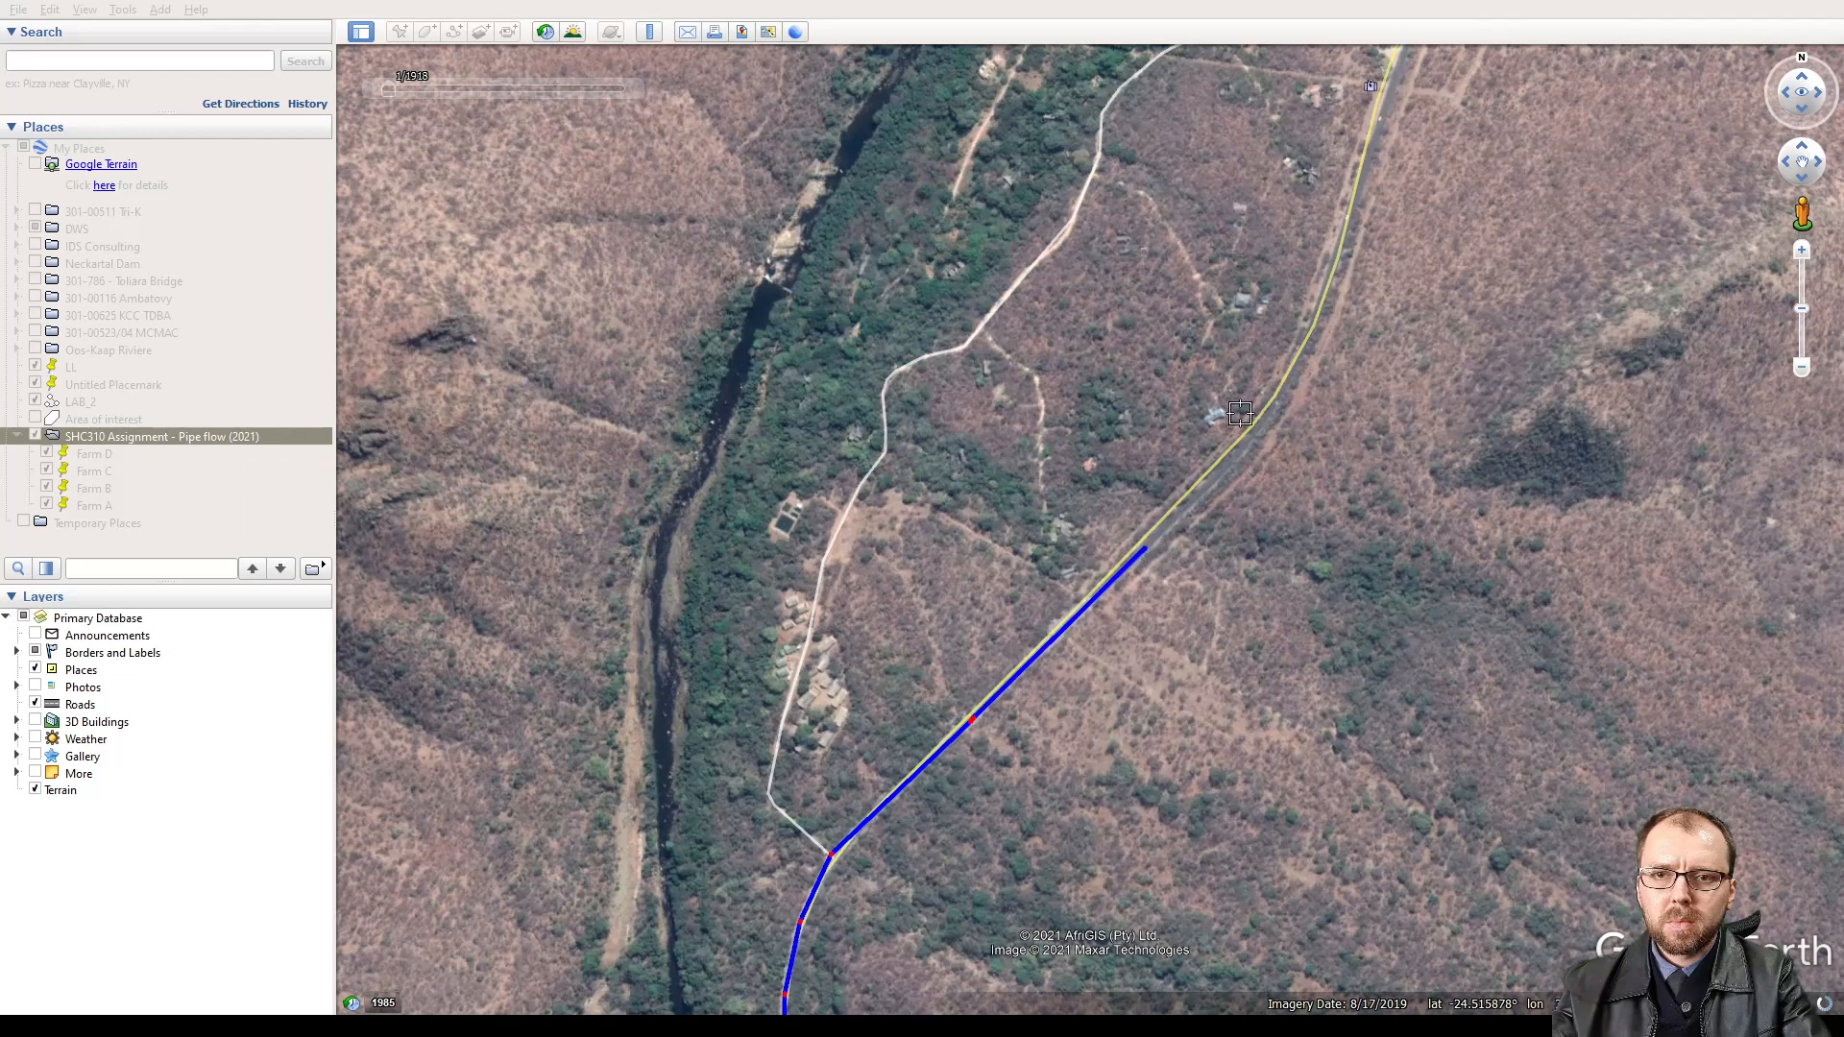
{"action": "left_click", "coordinate": [1265, 413]}
{"action": "key", "text": "Up"}
{"action": "key", "text": "Right"}
{"action": "left_click", "coordinate": [1160, 661]}
{"action": "left_click", "coordinate": [1220, 477]}
- Extend the path along the main road, past the eastern side track, to the junction with the westbound yellow road
{"action": "key", "text": "Up"}
{"action": "key", "text": "Right"}
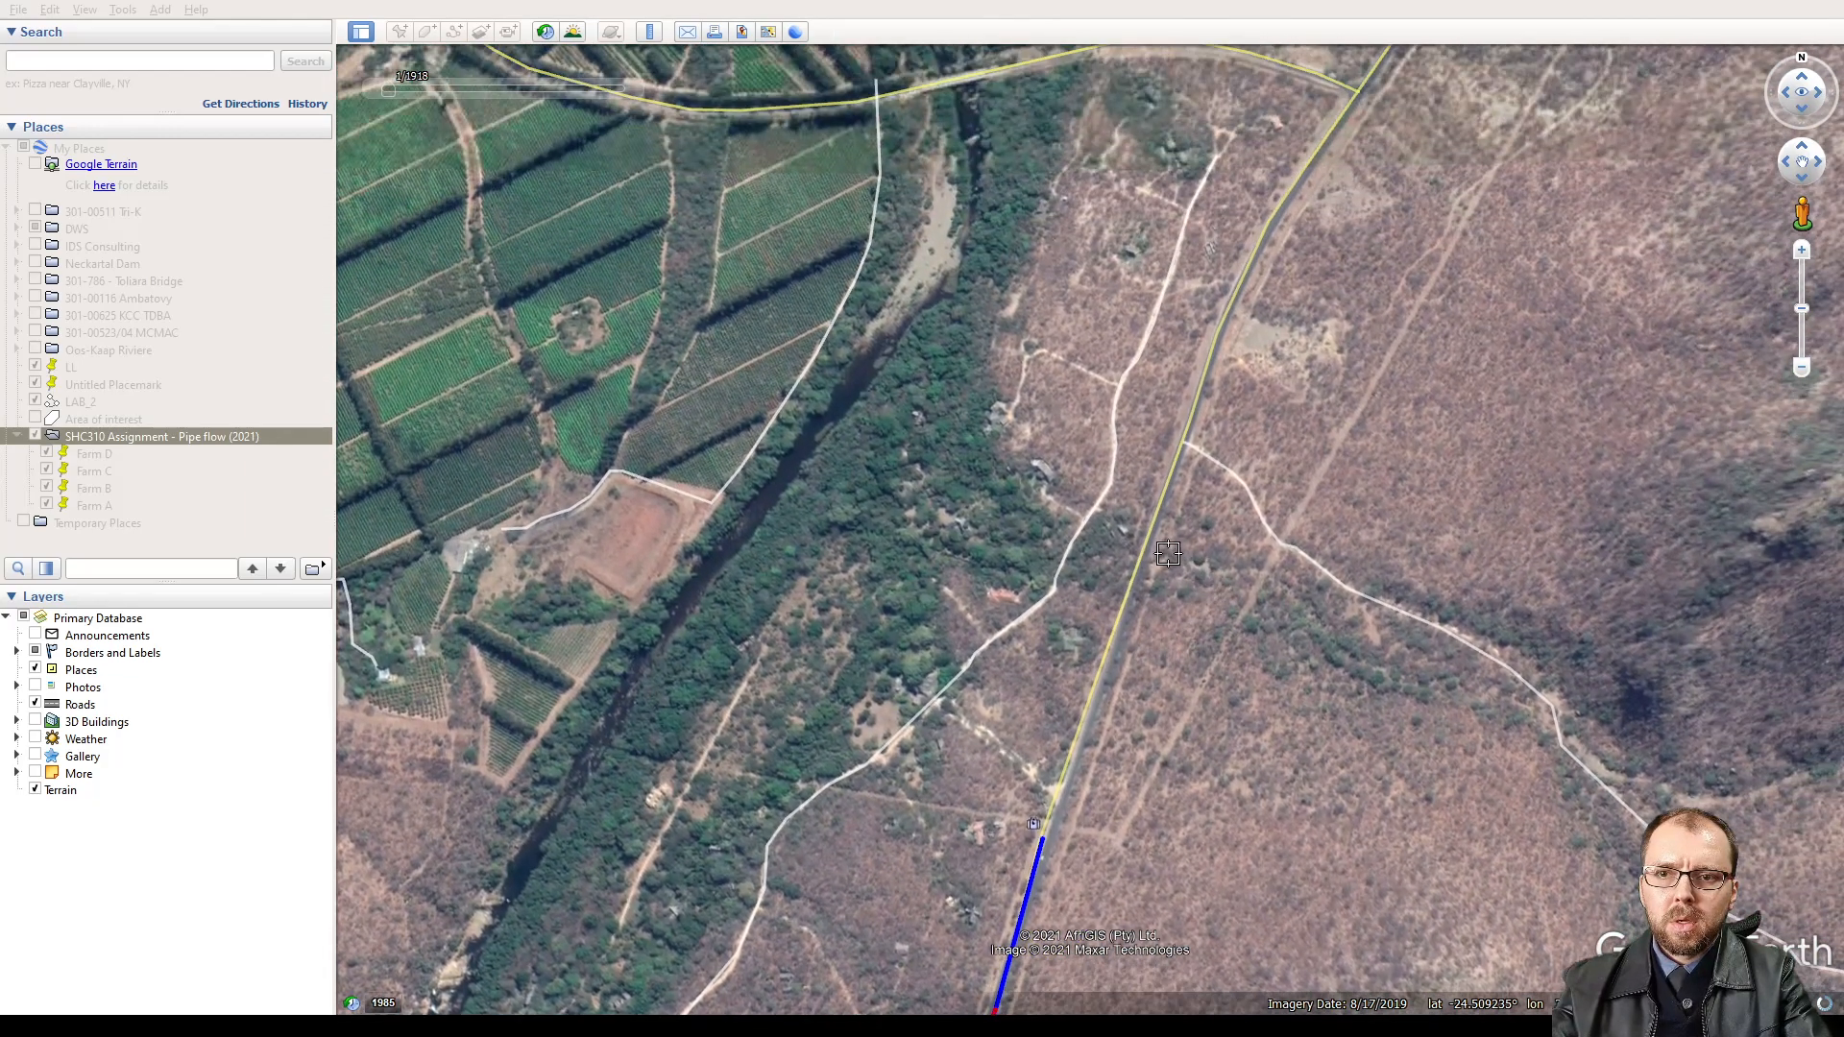
{"action": "left_click", "coordinate": [1115, 639]}
{"action": "left_click", "coordinate": [1166, 473]}
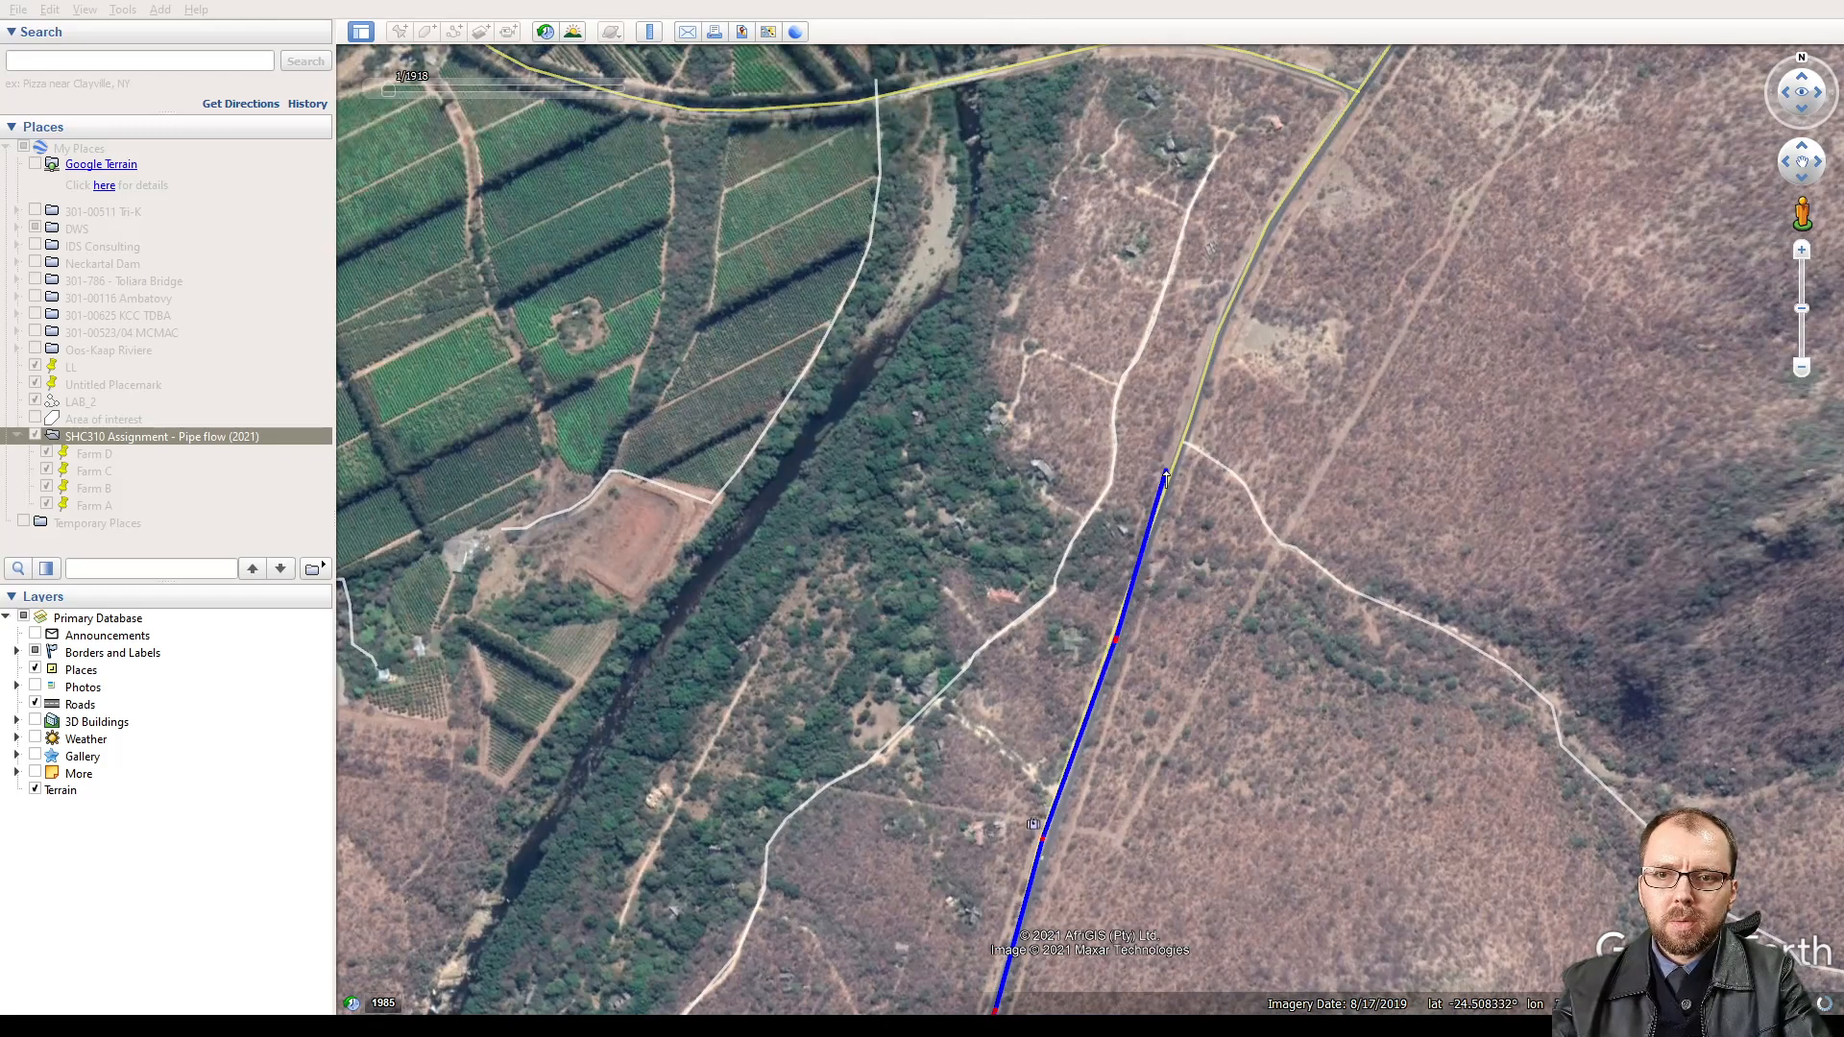
{"action": "left_click", "coordinate": [1206, 383]}
{"action": "key", "text": "Up"}
{"action": "key", "text": "Right"}
{"action": "left_click", "coordinate": [1154, 678]}
{"action": "left_click", "coordinate": [1229, 538]}
{"action": "key", "text": "Up"}
{"action": "key", "text": "Right"}
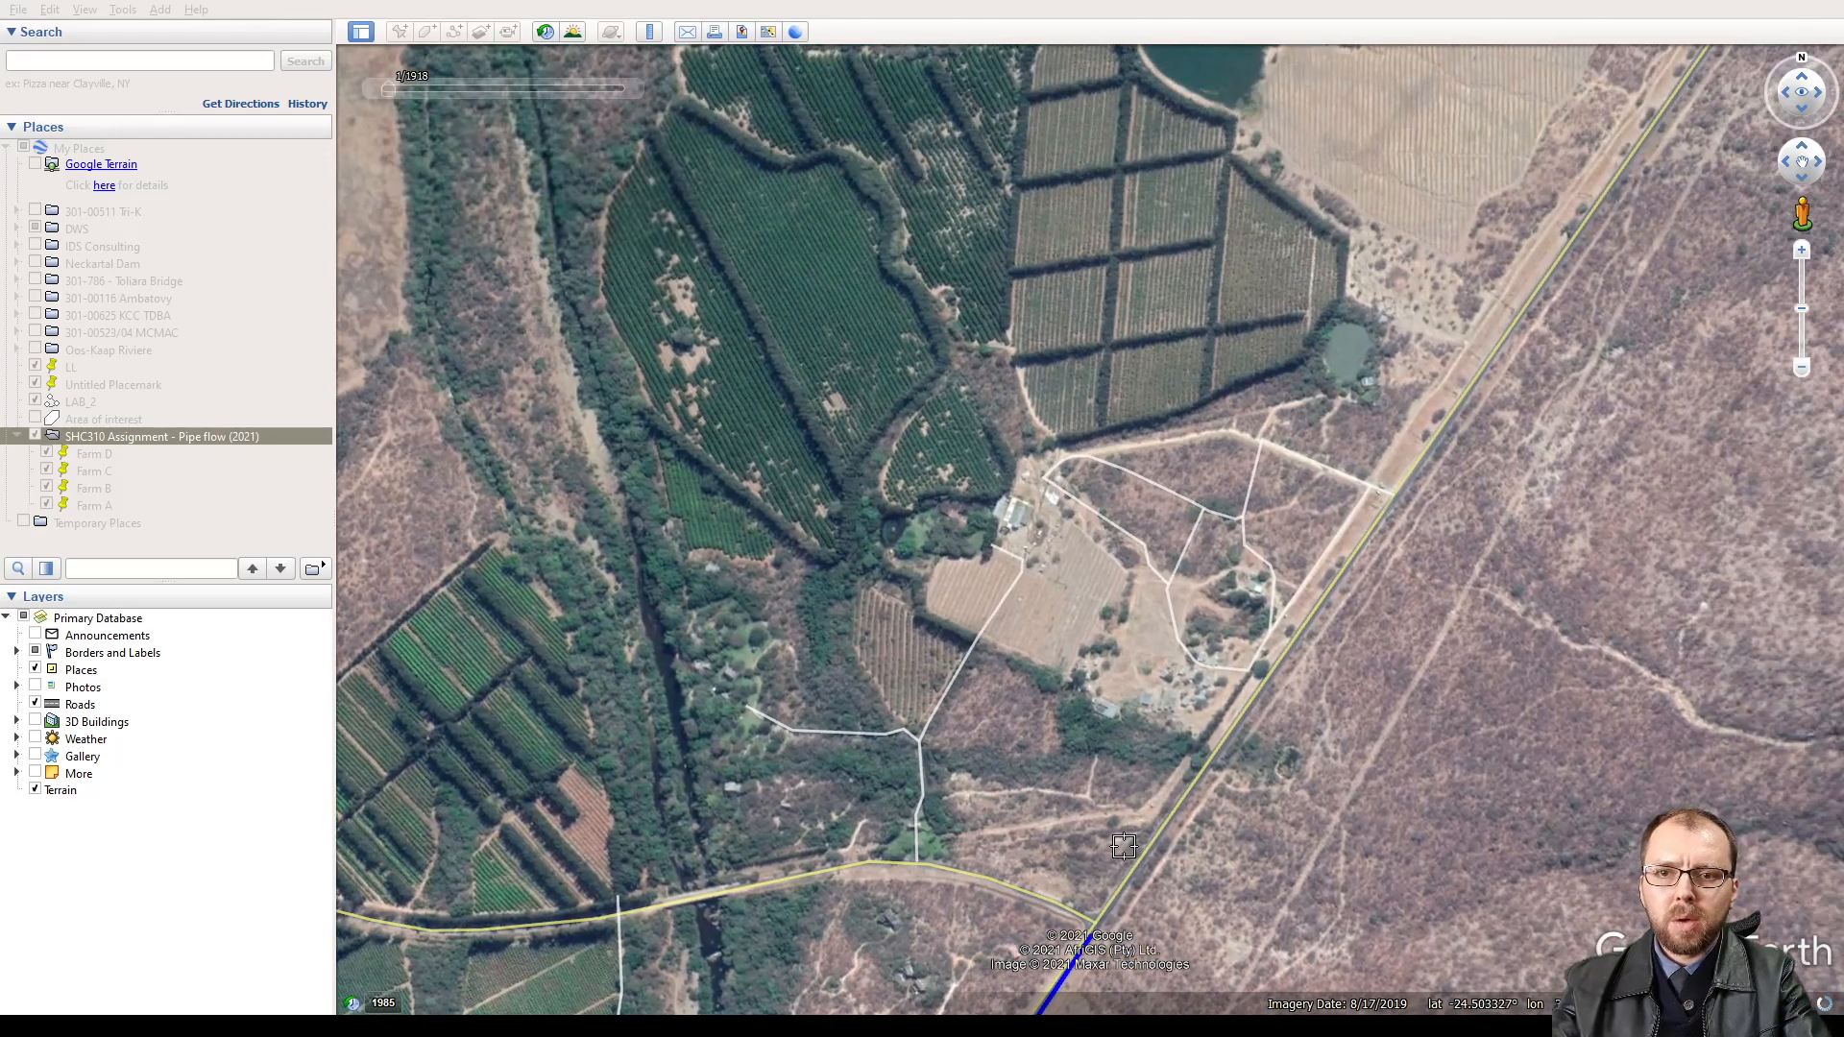
- Extend the path northeast along the main road past the fields of Farm A
{"action": "key", "text": "Up"}
{"action": "key", "text": "Right"}
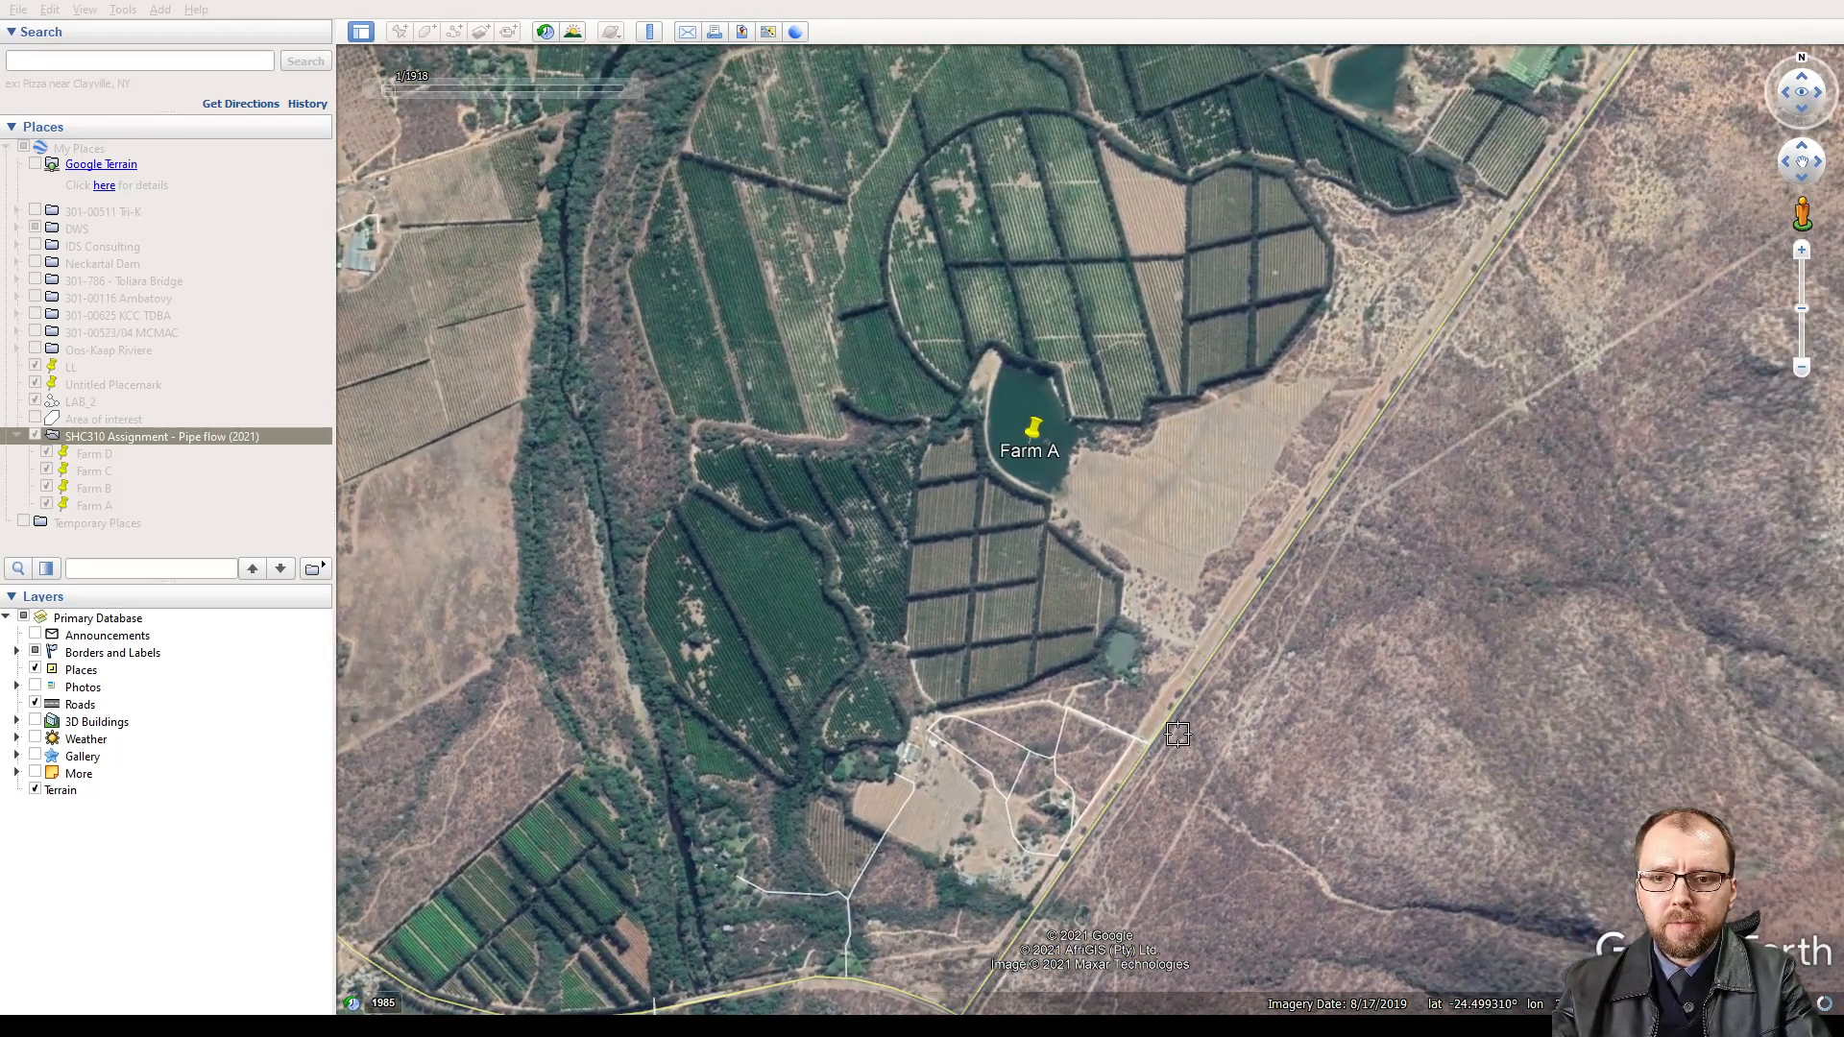
{"action": "left_click", "coordinate": [1270, 565]}
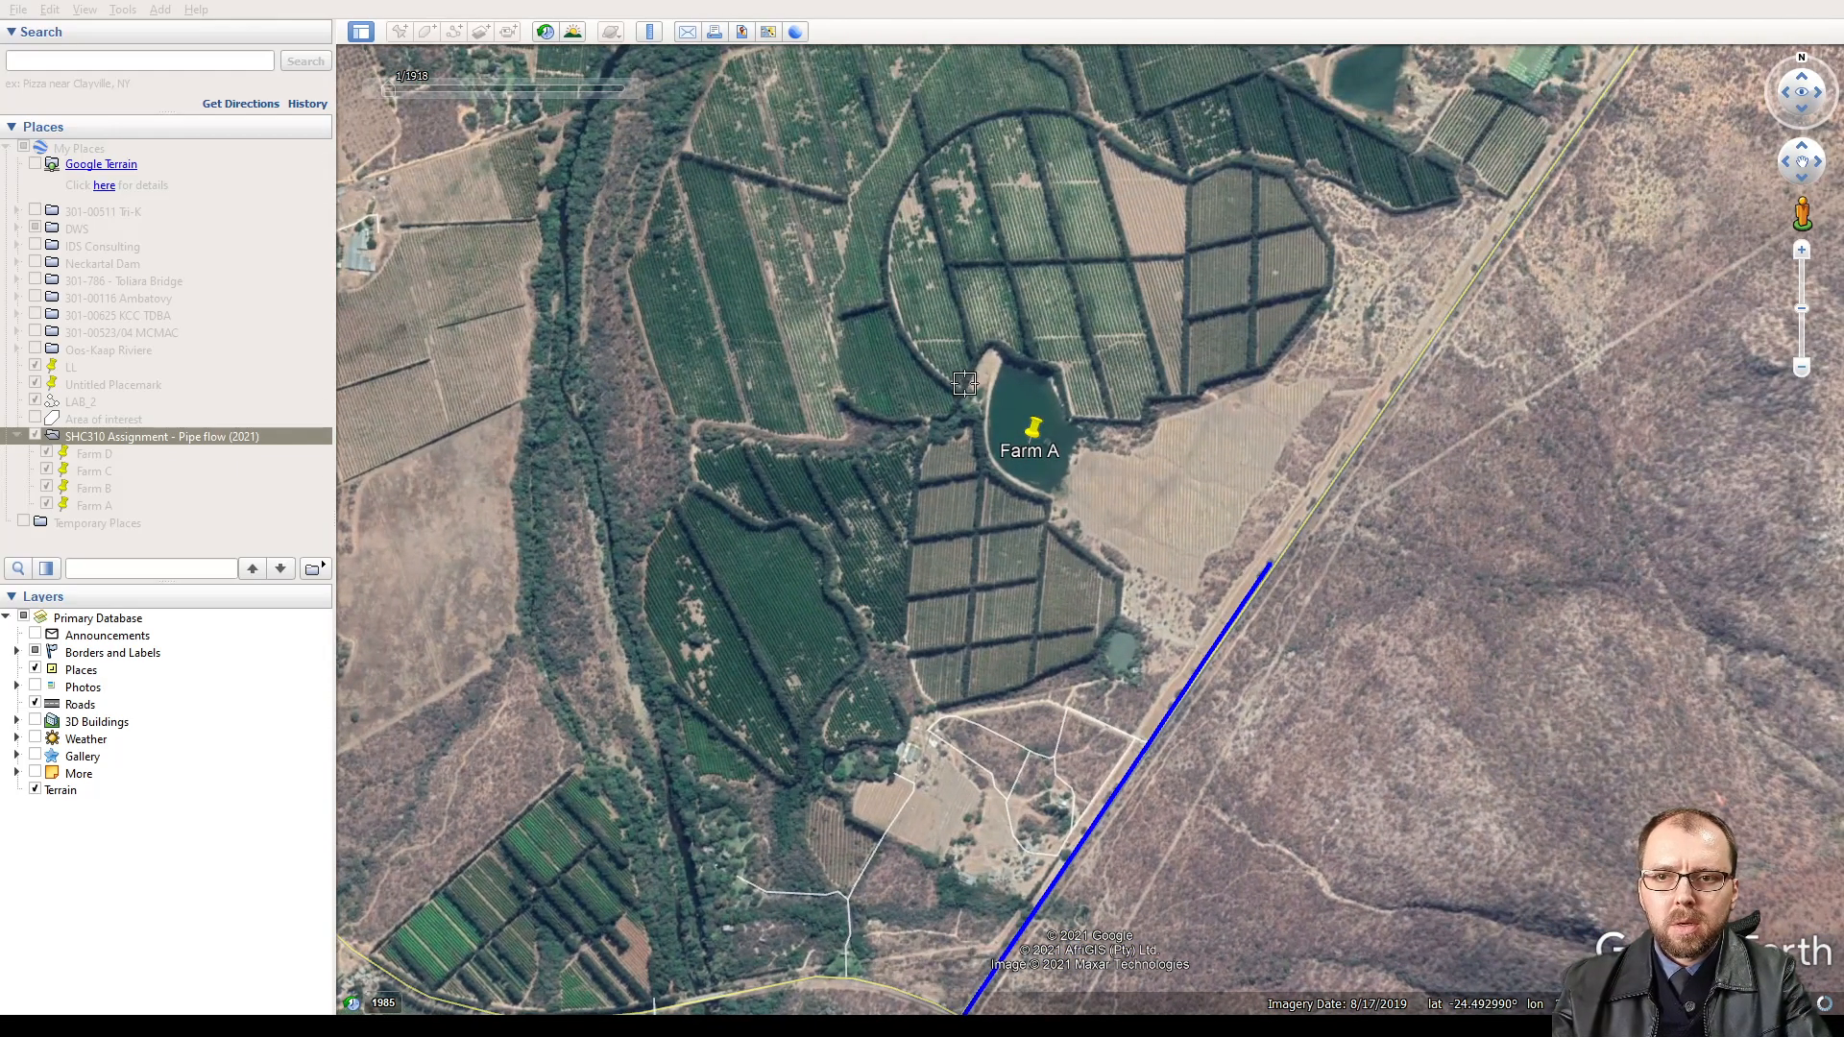
{"action": "key", "text": "Up"}
{"action": "key", "text": "Right"}
{"action": "scroll", "coordinate": [1187, 663], "scroll_direction": "down", "scroll_amount": 3}
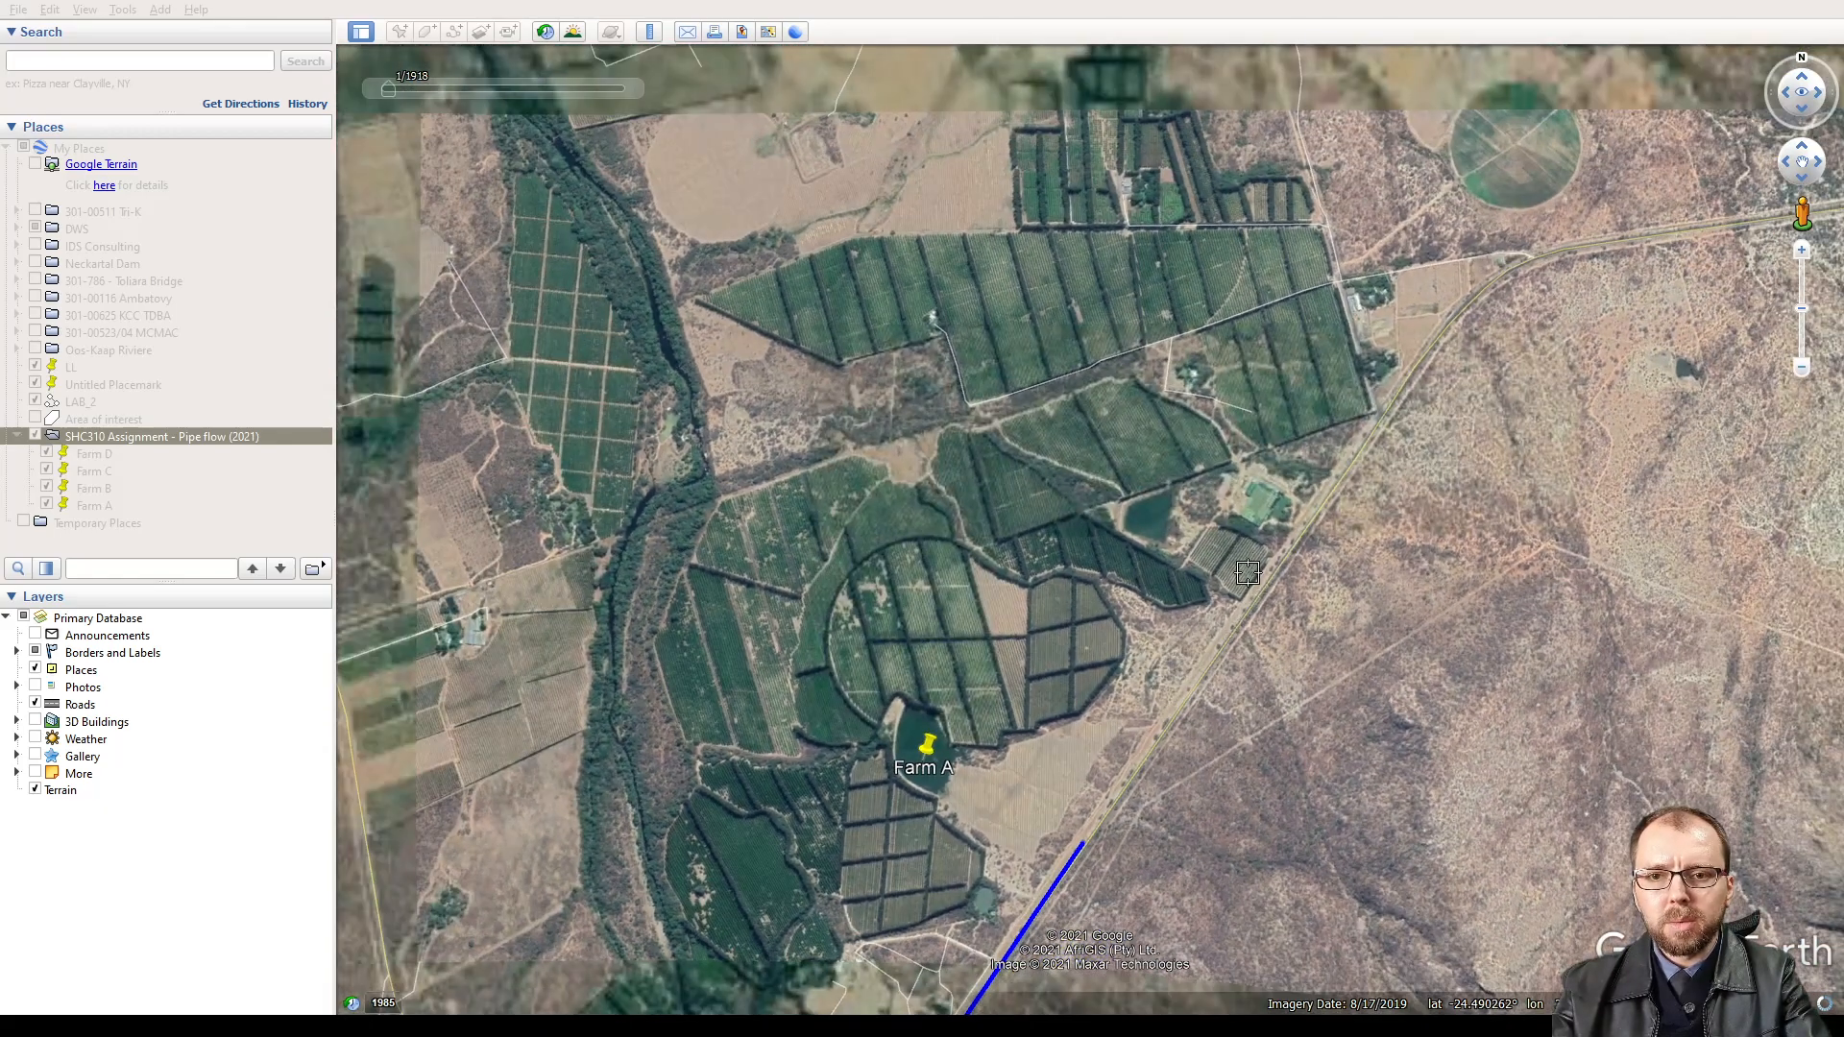
{"action": "key", "text": "Up"}
{"action": "key", "text": "Right"}
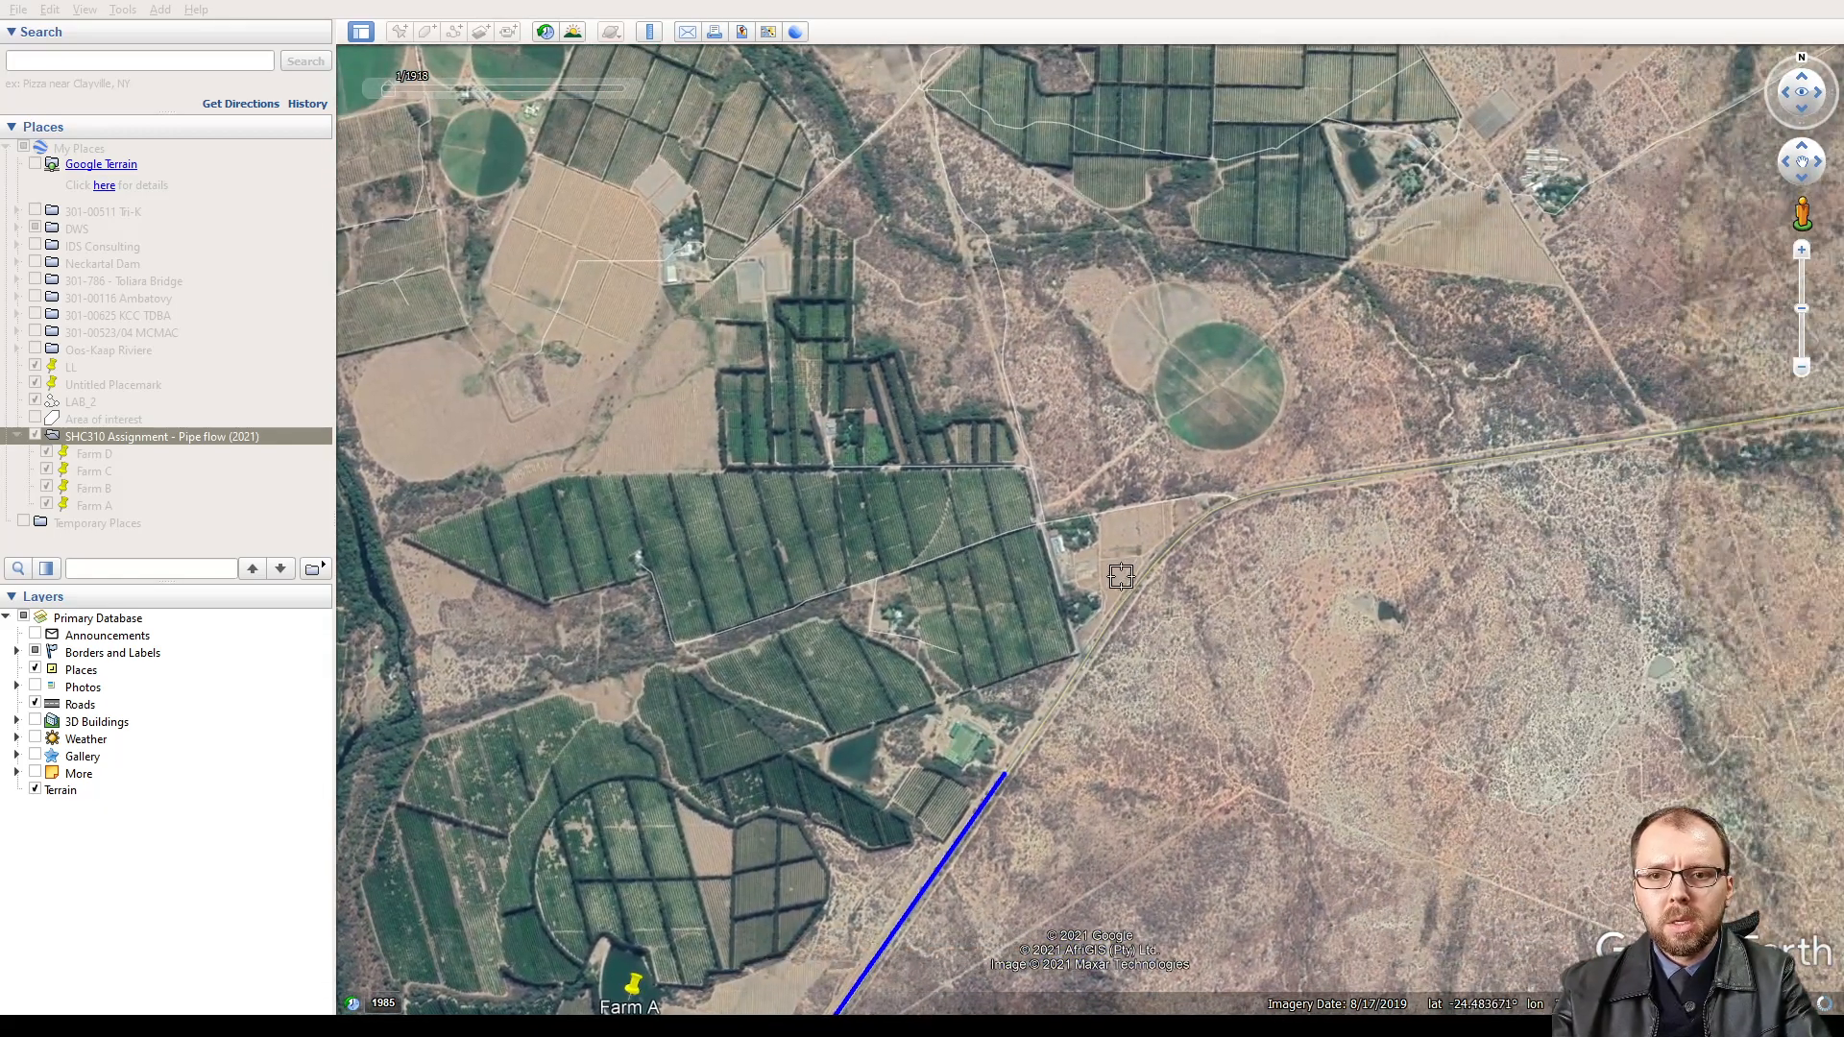
{"action": "left_click", "coordinate": [1157, 563]}
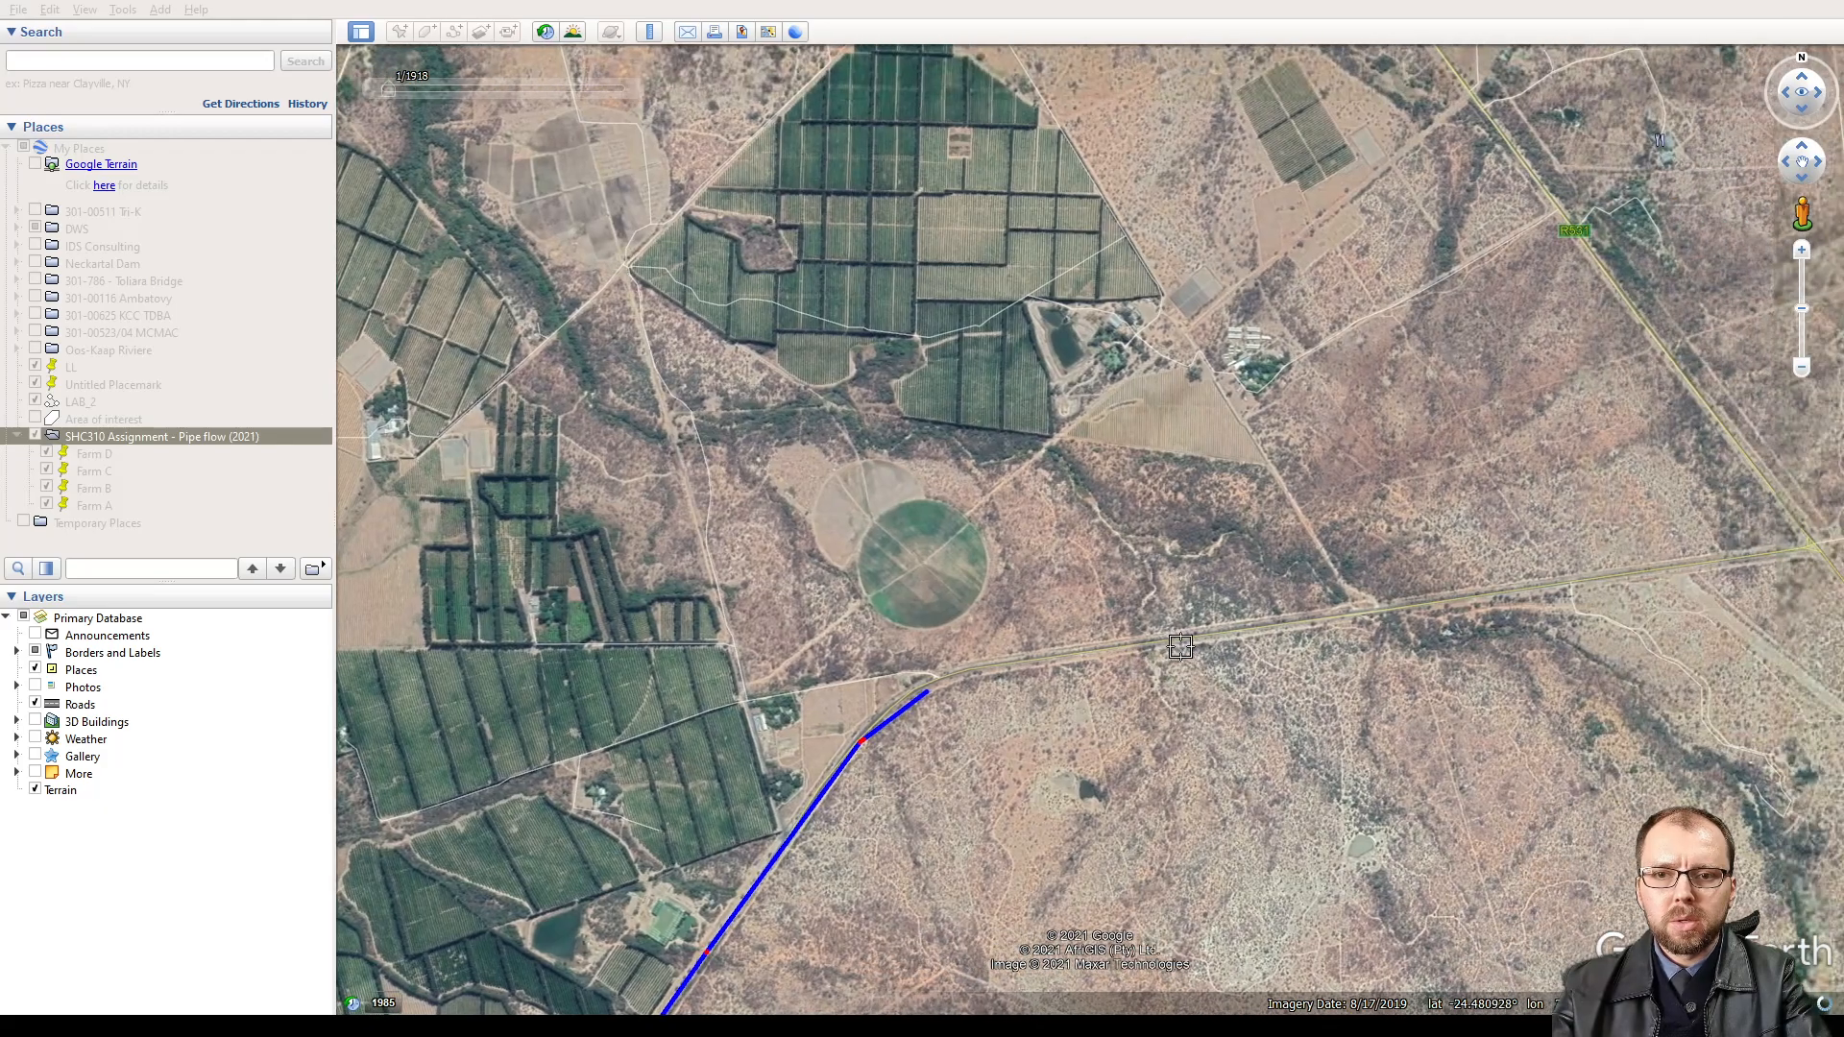
{"action": "left_click", "coordinate": [1167, 637]}
{"action": "scroll", "coordinate": [1327, 613], "scroll_direction": "down", "scroll_amount": 5}
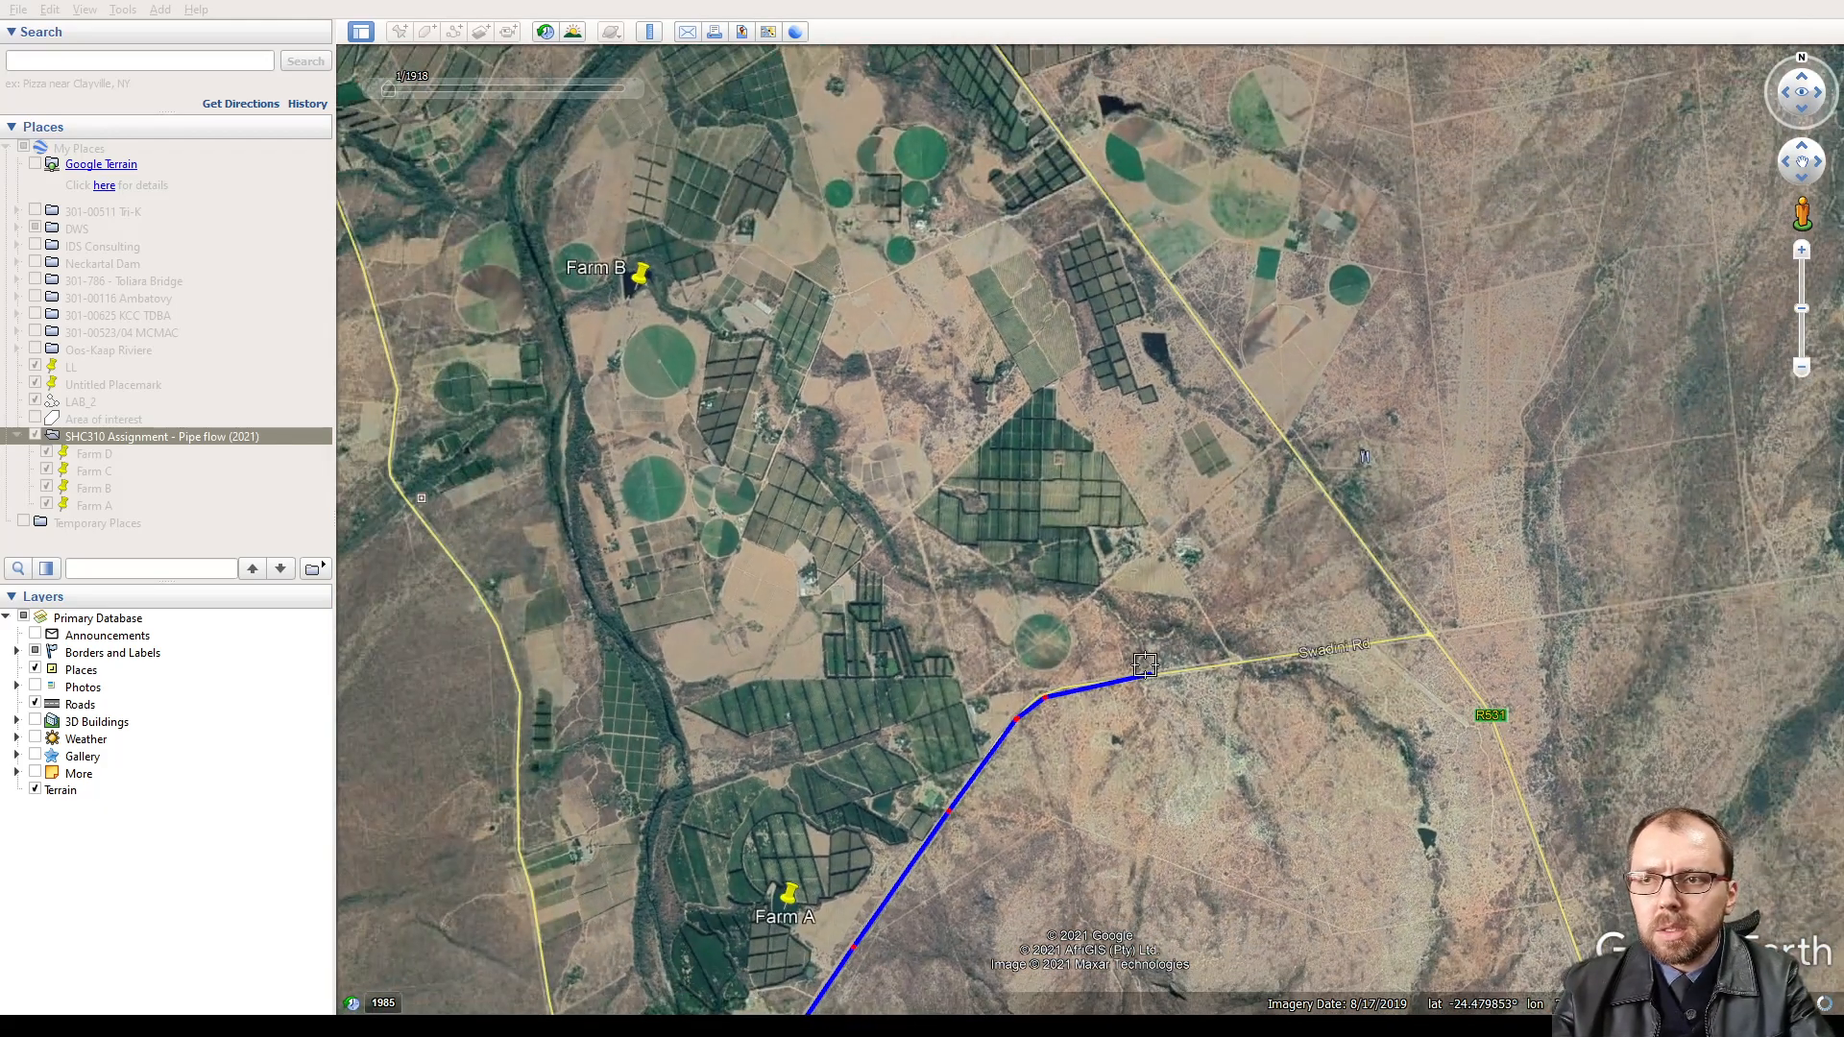
{"action": "key", "text": "Delete"}
{"action": "key", "text": "Delete"}
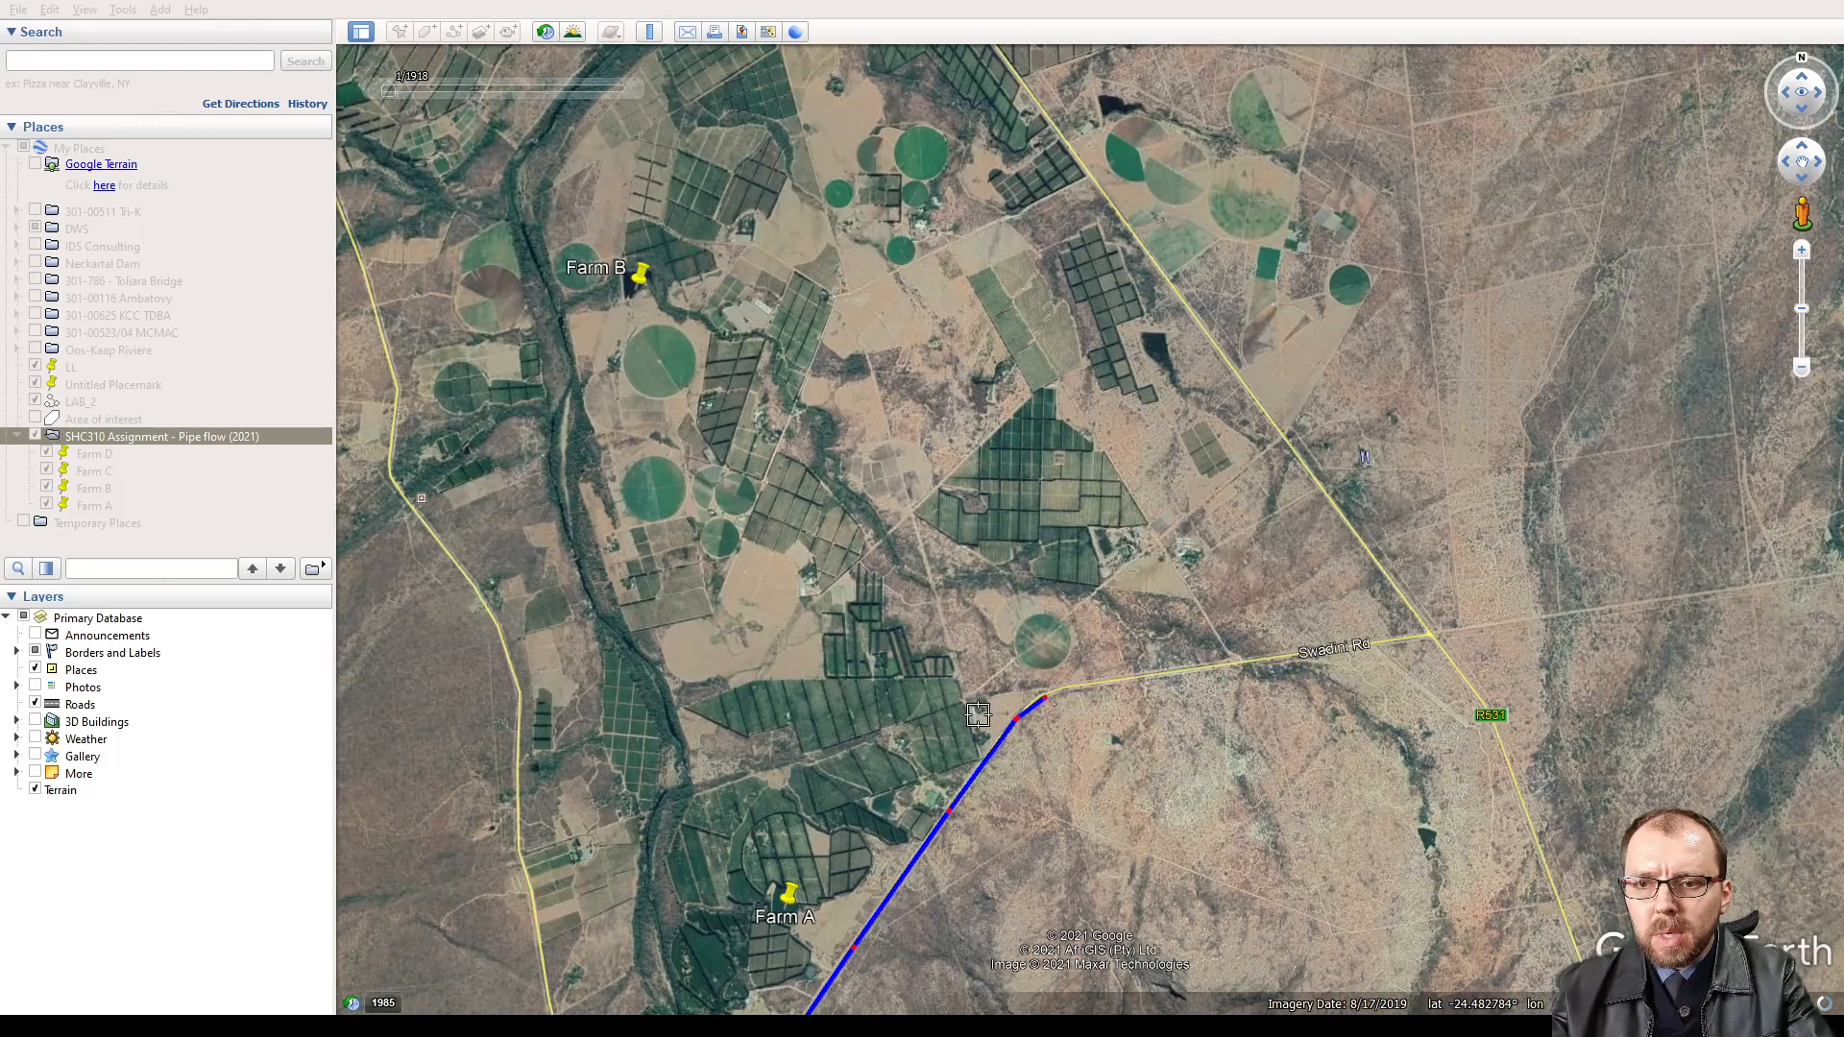
{"action": "key", "text": "Delete"}
- Add a vertex on the road northeast of Farm A and run a straight segment north-northwest across the farmland past Farm B
{"action": "left_click", "coordinate": [976, 762]}
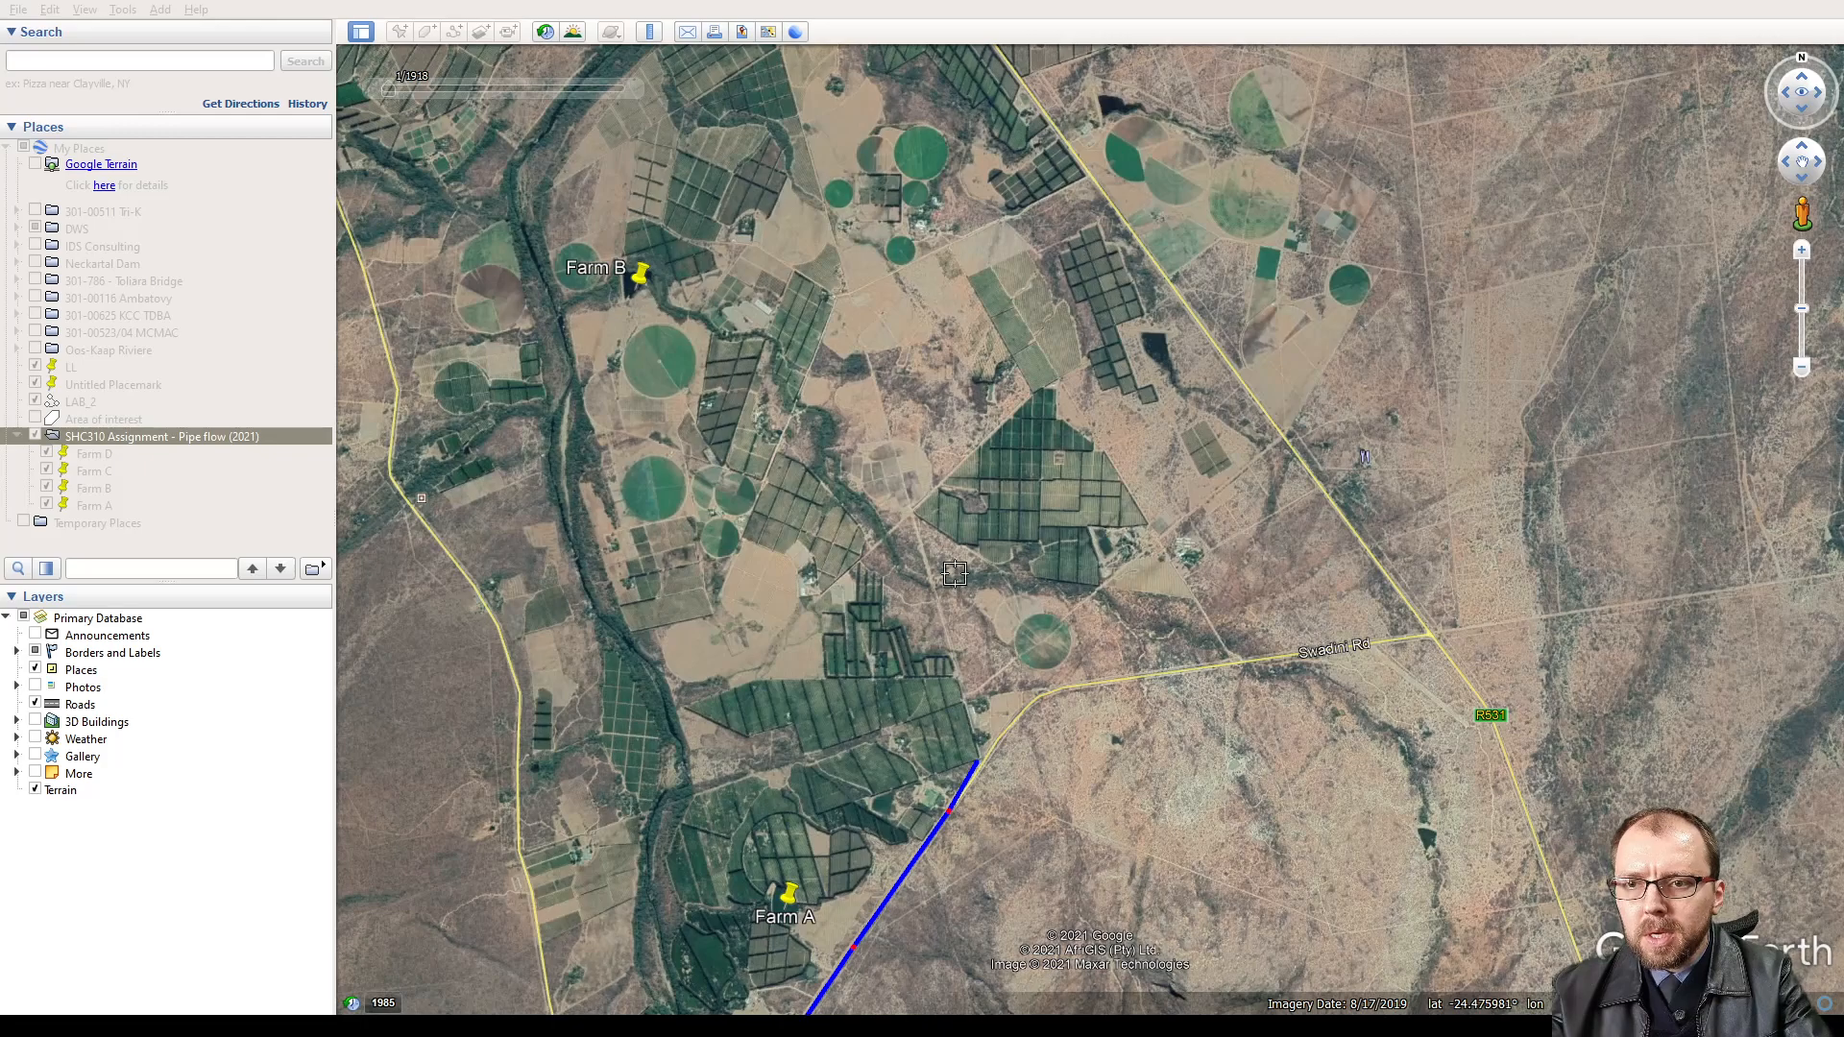
{"action": "left_click_drag", "start_coordinate": [834, 217], "coordinate": [810, 531]}
{"action": "left_click", "coordinate": [759, 366]}
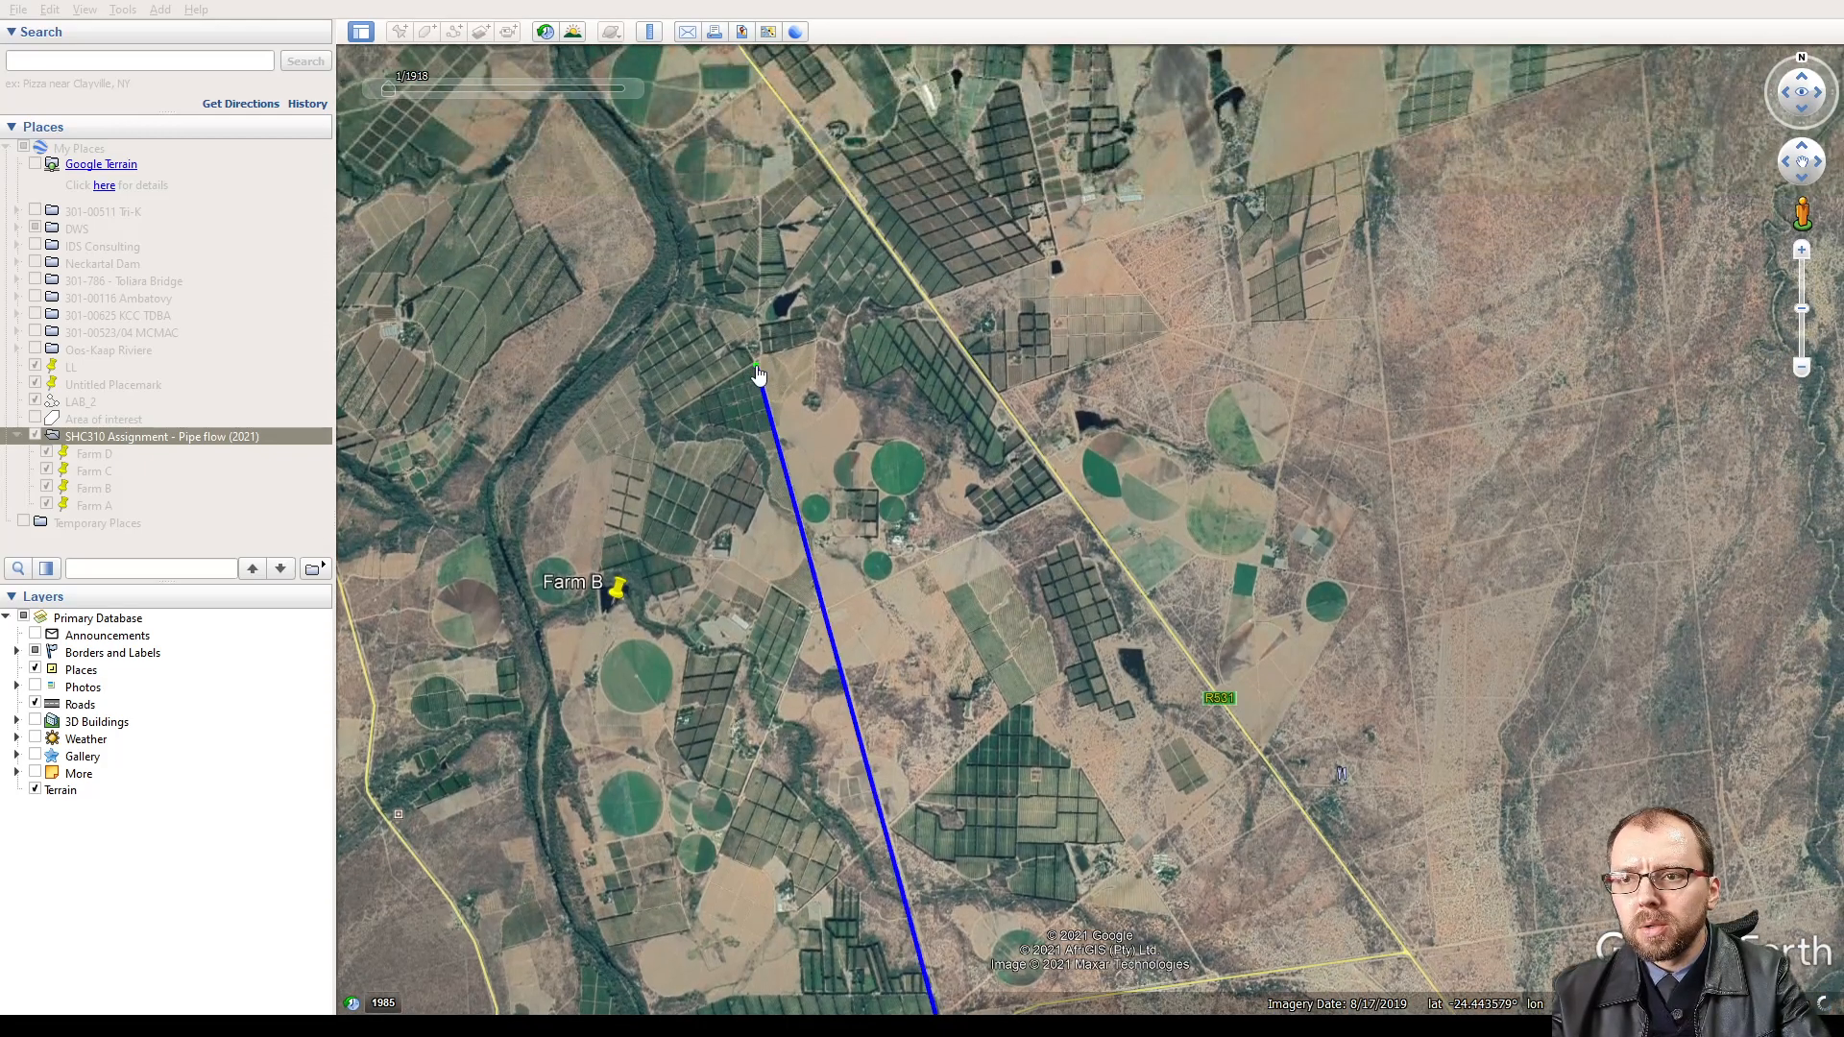
- Continue the path north to the R531 road and follow it northwest to the road junction southwest of Farm C
{"action": "key", "text": "Up"}
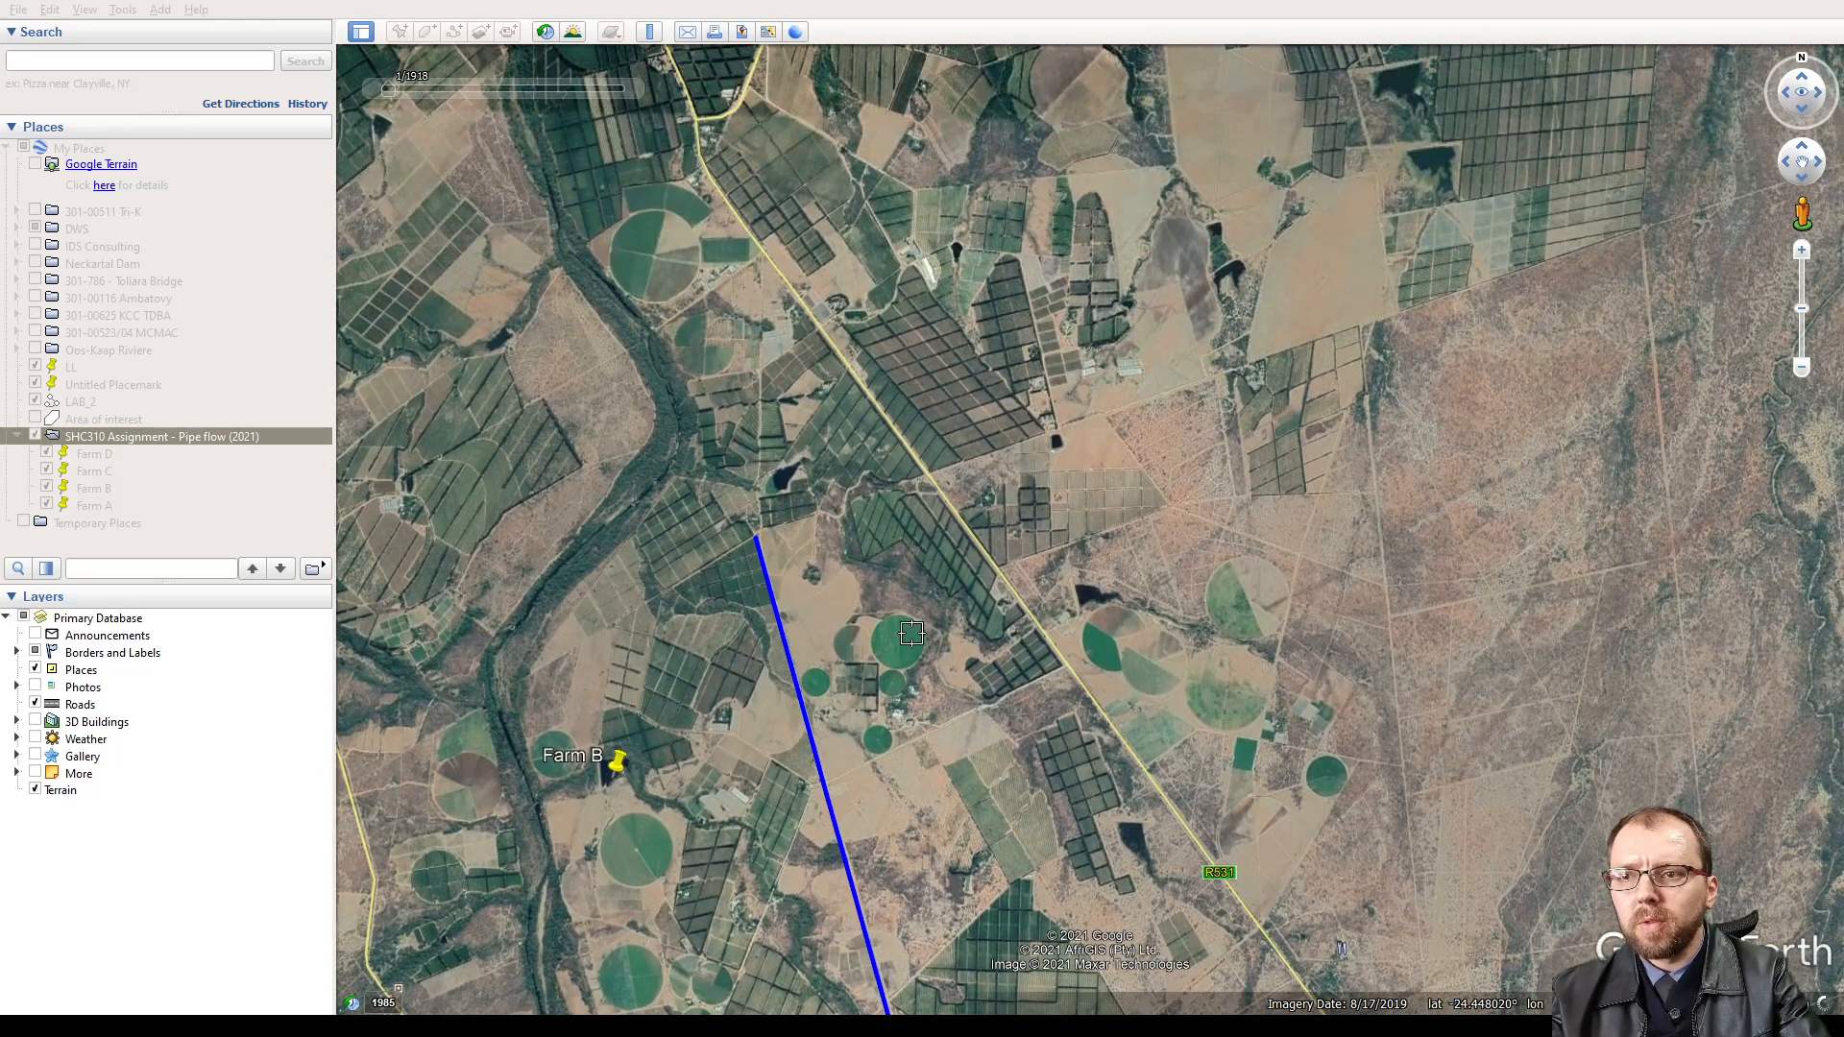
{"action": "key", "text": "Left"}
{"action": "scroll", "coordinate": [988, 587], "scroll_direction": "down", "scroll_amount": 3}
{"action": "key", "text": "Up"}
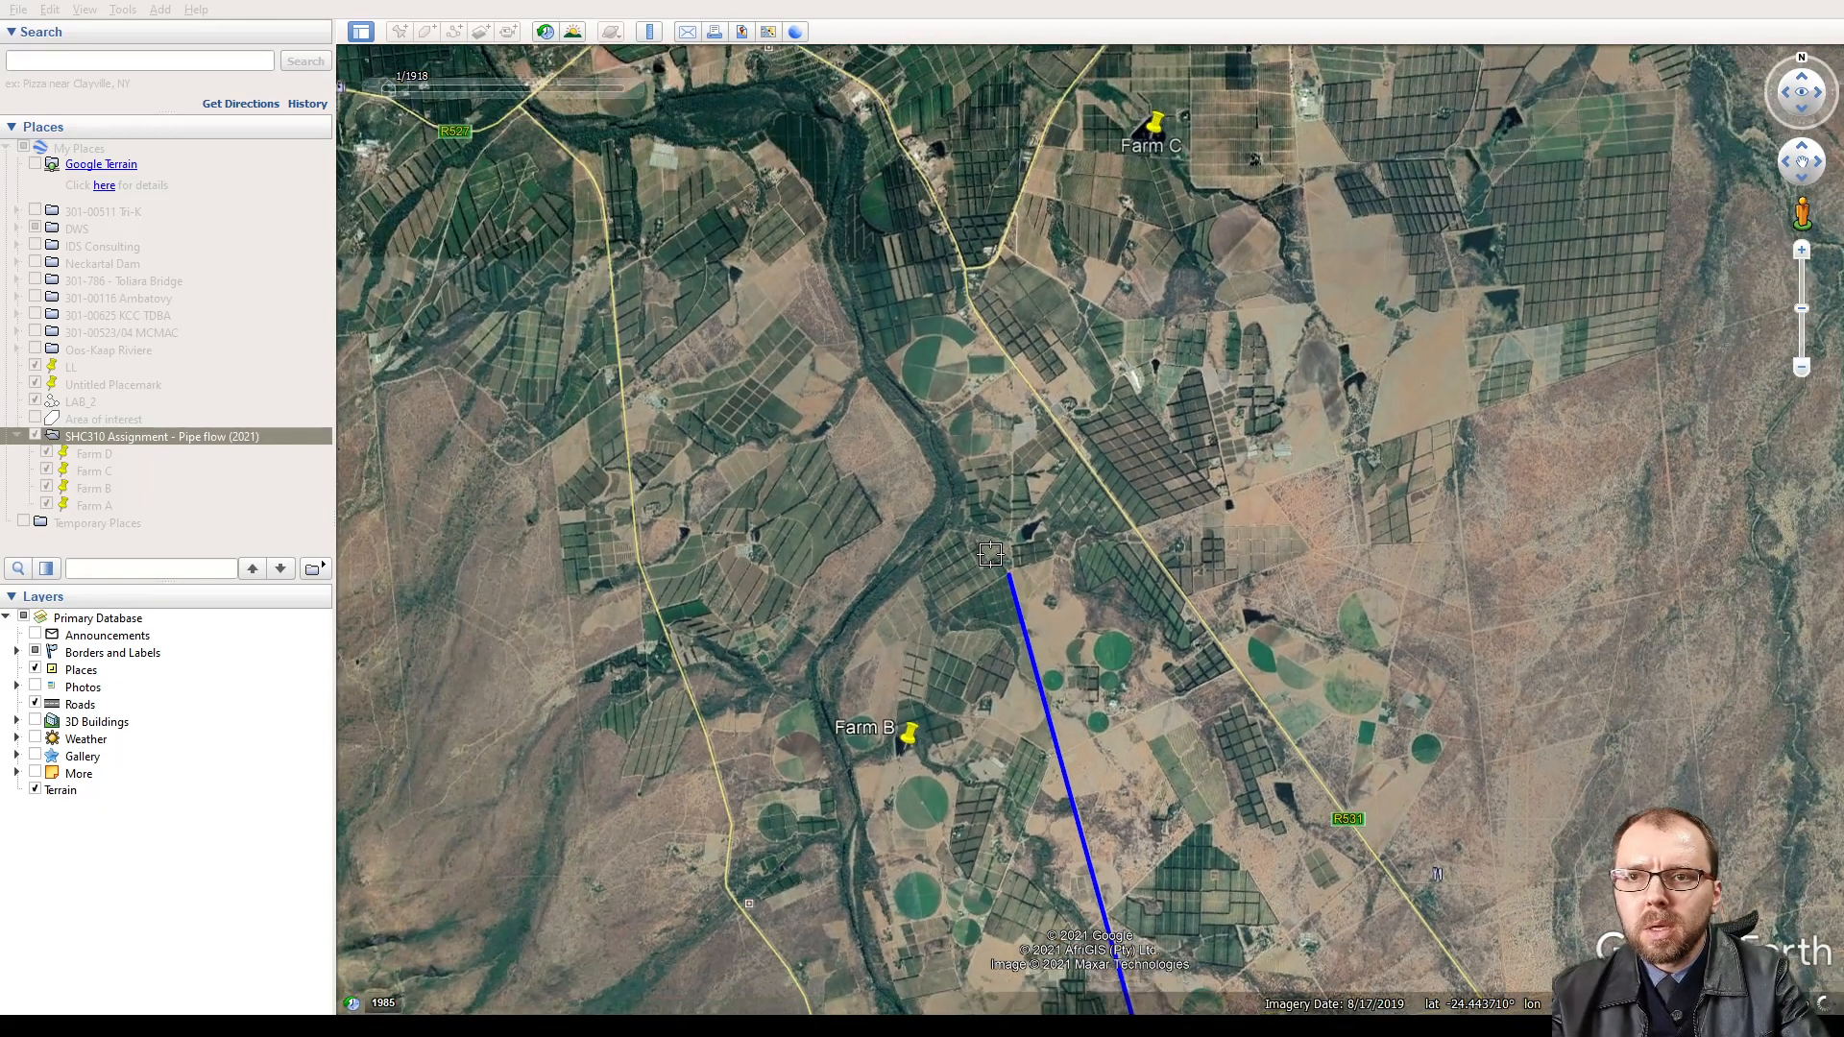
{"action": "left_click", "coordinate": [1012, 490]}
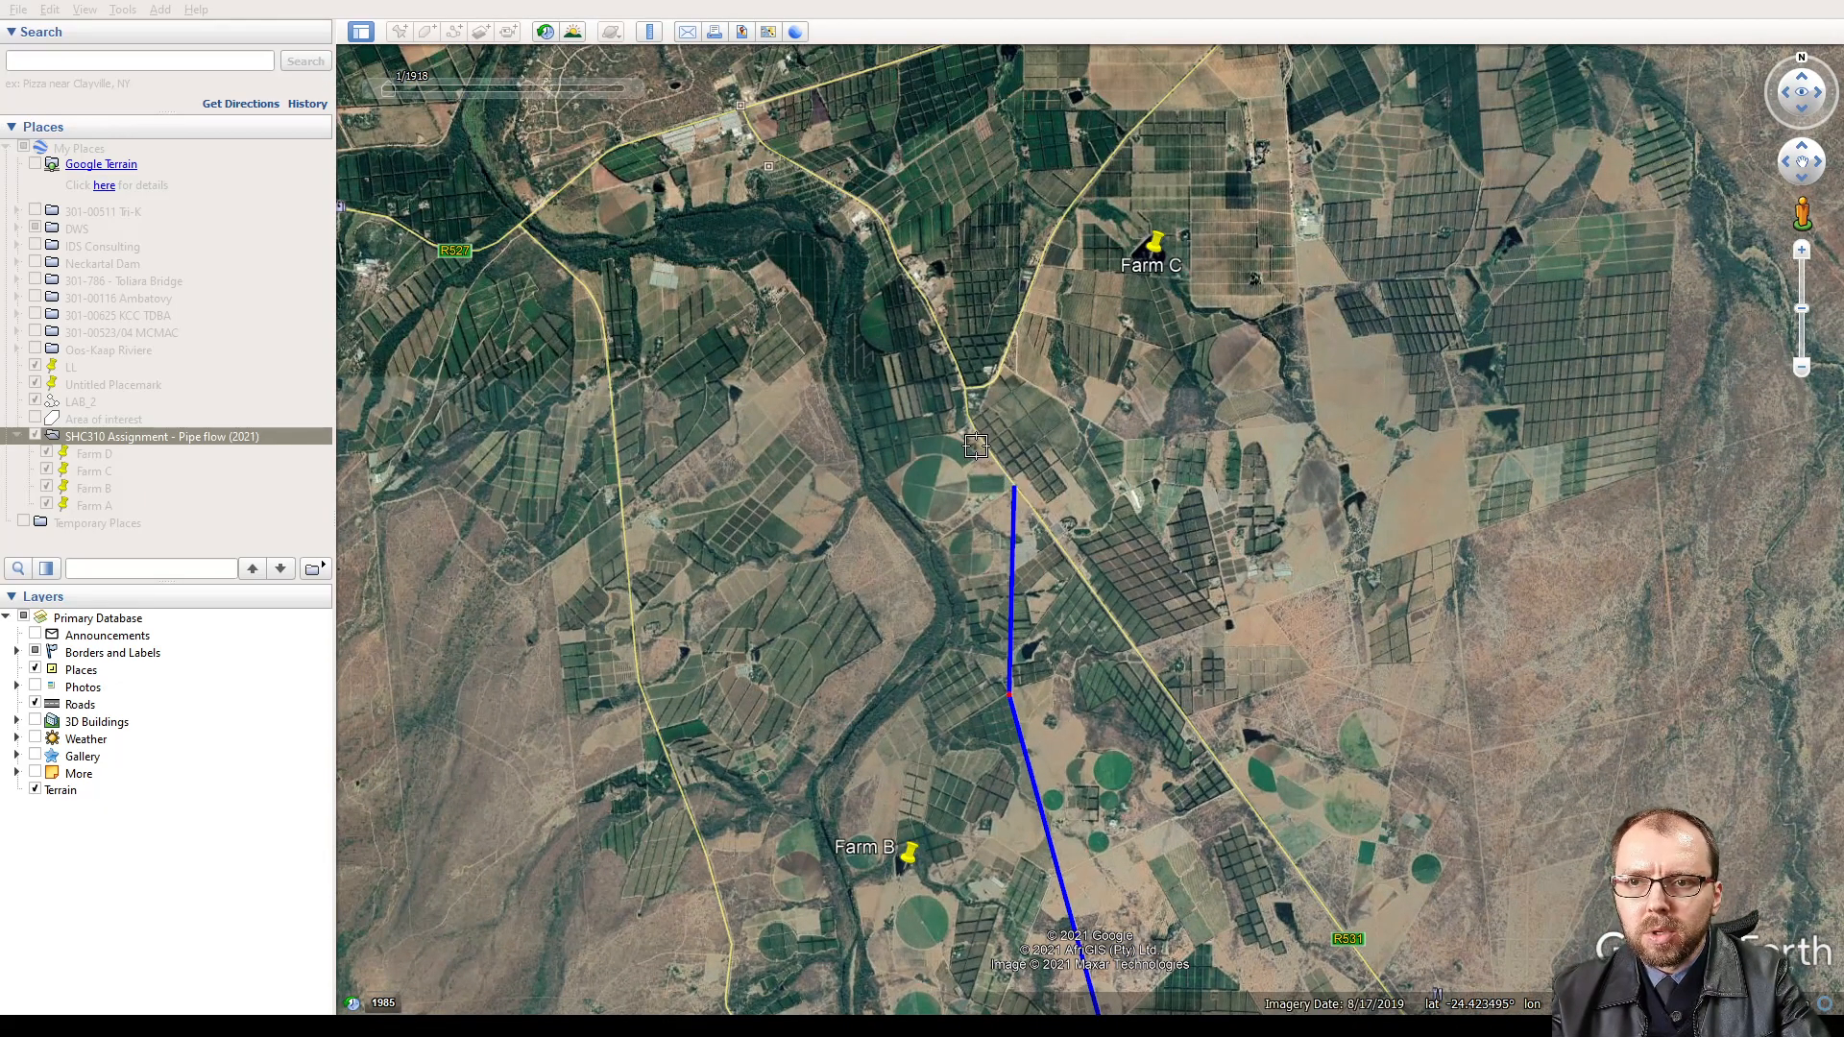
{"action": "left_click", "coordinate": [966, 417]}
{"action": "left_click", "coordinate": [963, 384]}
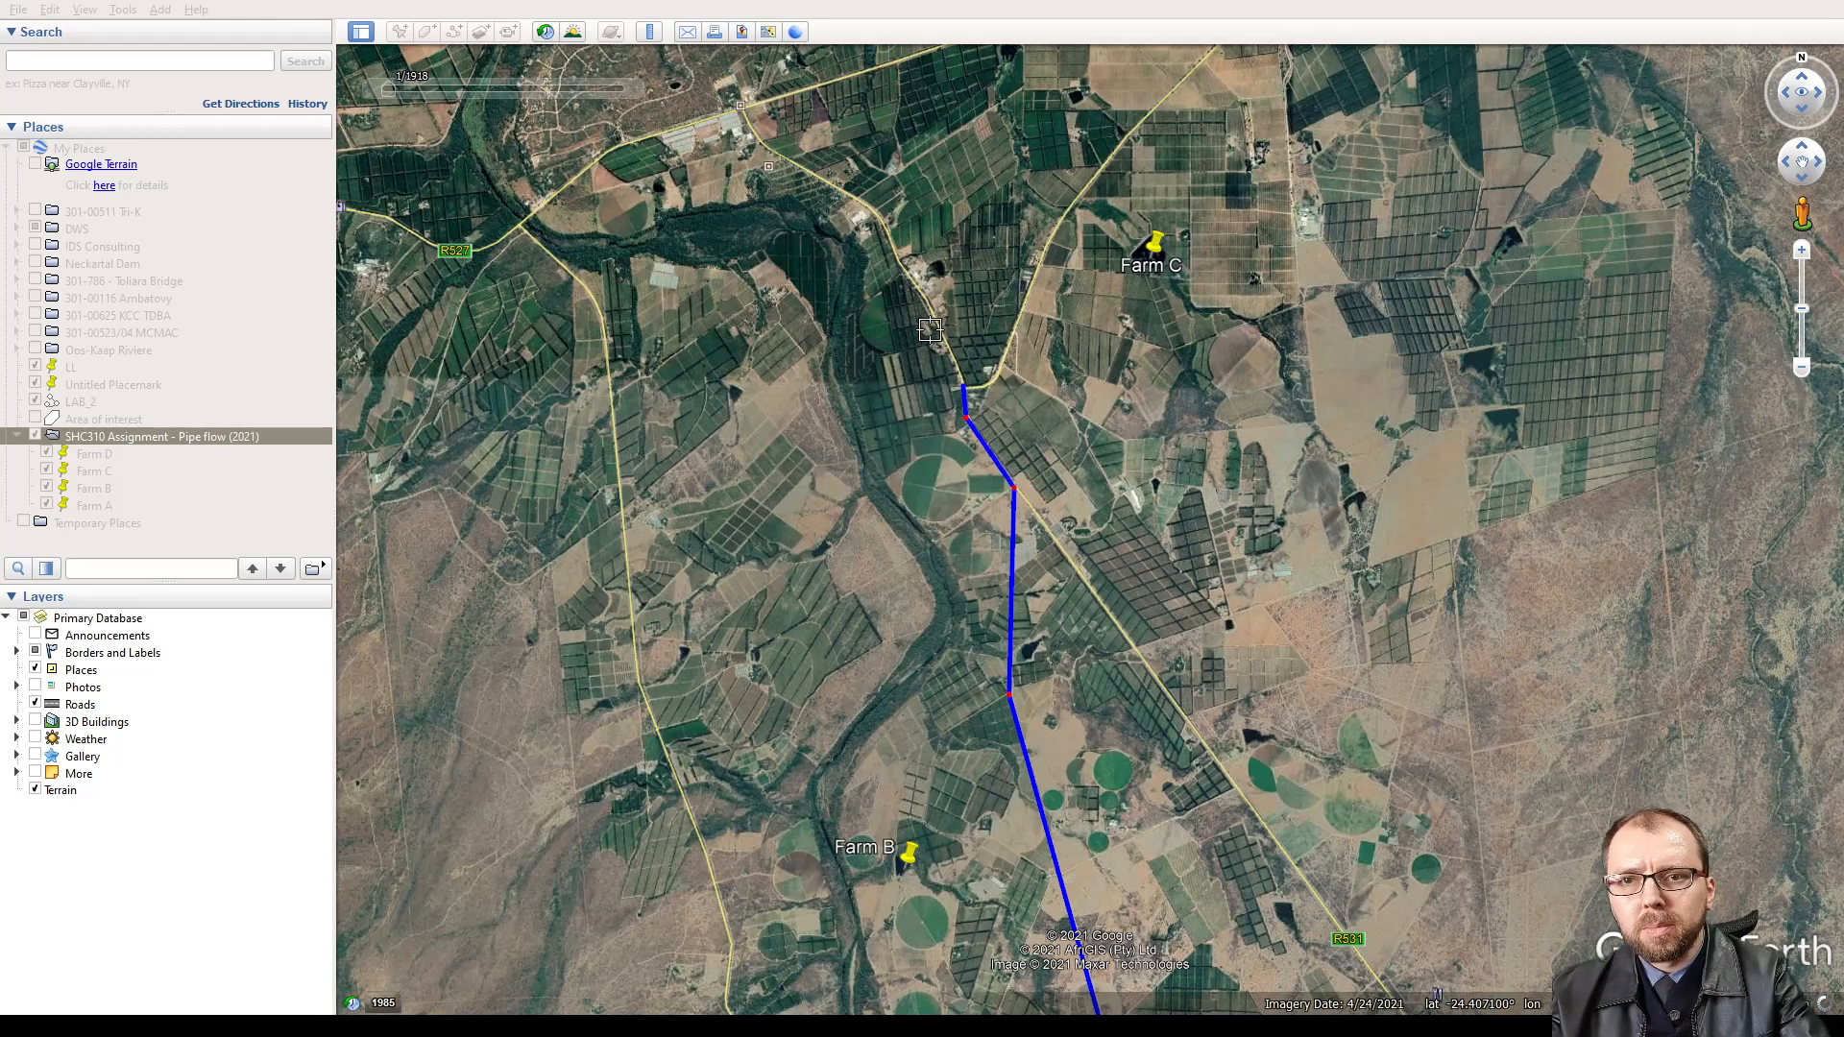
- Extend the path northwest along the road to the junction with the yellow road at the southern edge of the town
{"action": "left_click", "coordinate": [892, 240]}
{"action": "left_click", "coordinate": [842, 188]}
{"action": "left_click", "coordinate": [766, 152]}
{"action": "left_click", "coordinate": [740, 107]}
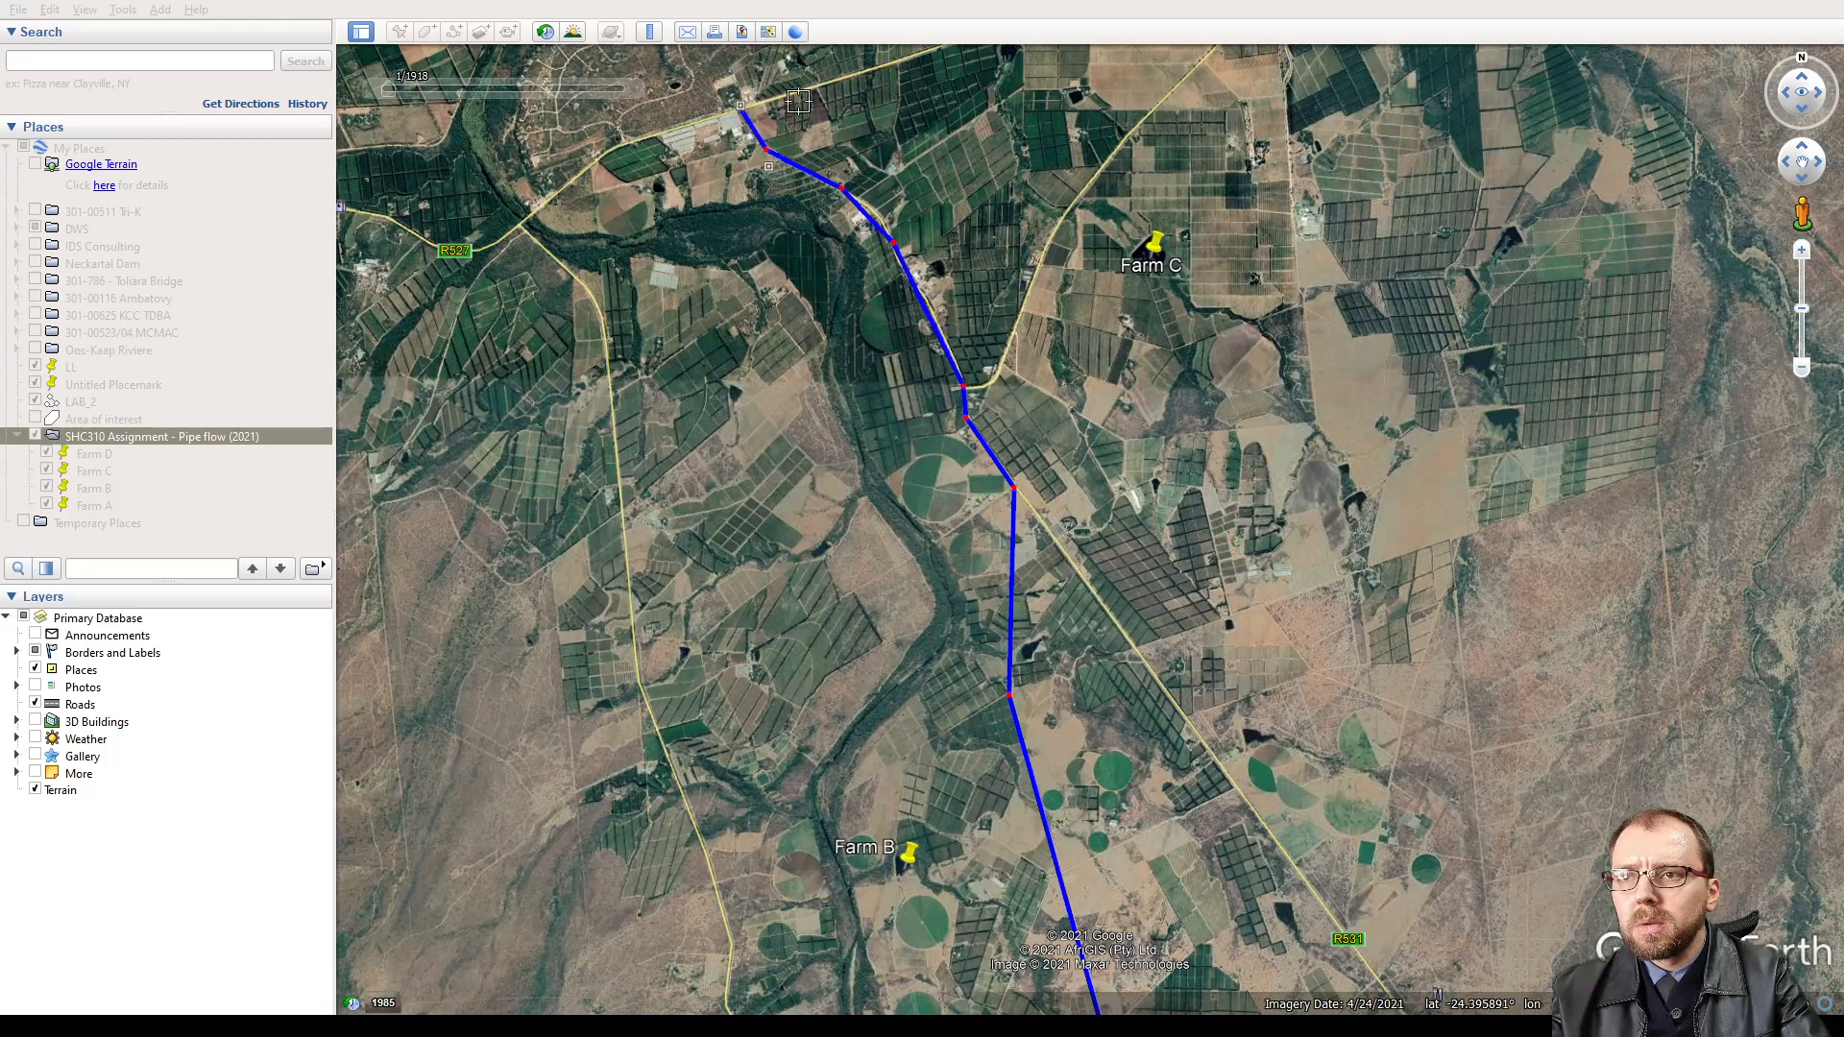
- Check the route's northern end against Farm D and save the path as Bulk route in the SHC310 assignment folder
{"action": "key", "text": "Up"}
{"action": "key", "text": "Left"}
{"action": "scroll", "coordinate": [1184, 739], "scroll_direction": "down", "scroll_amount": 2}
{"action": "key", "text": "Right"}
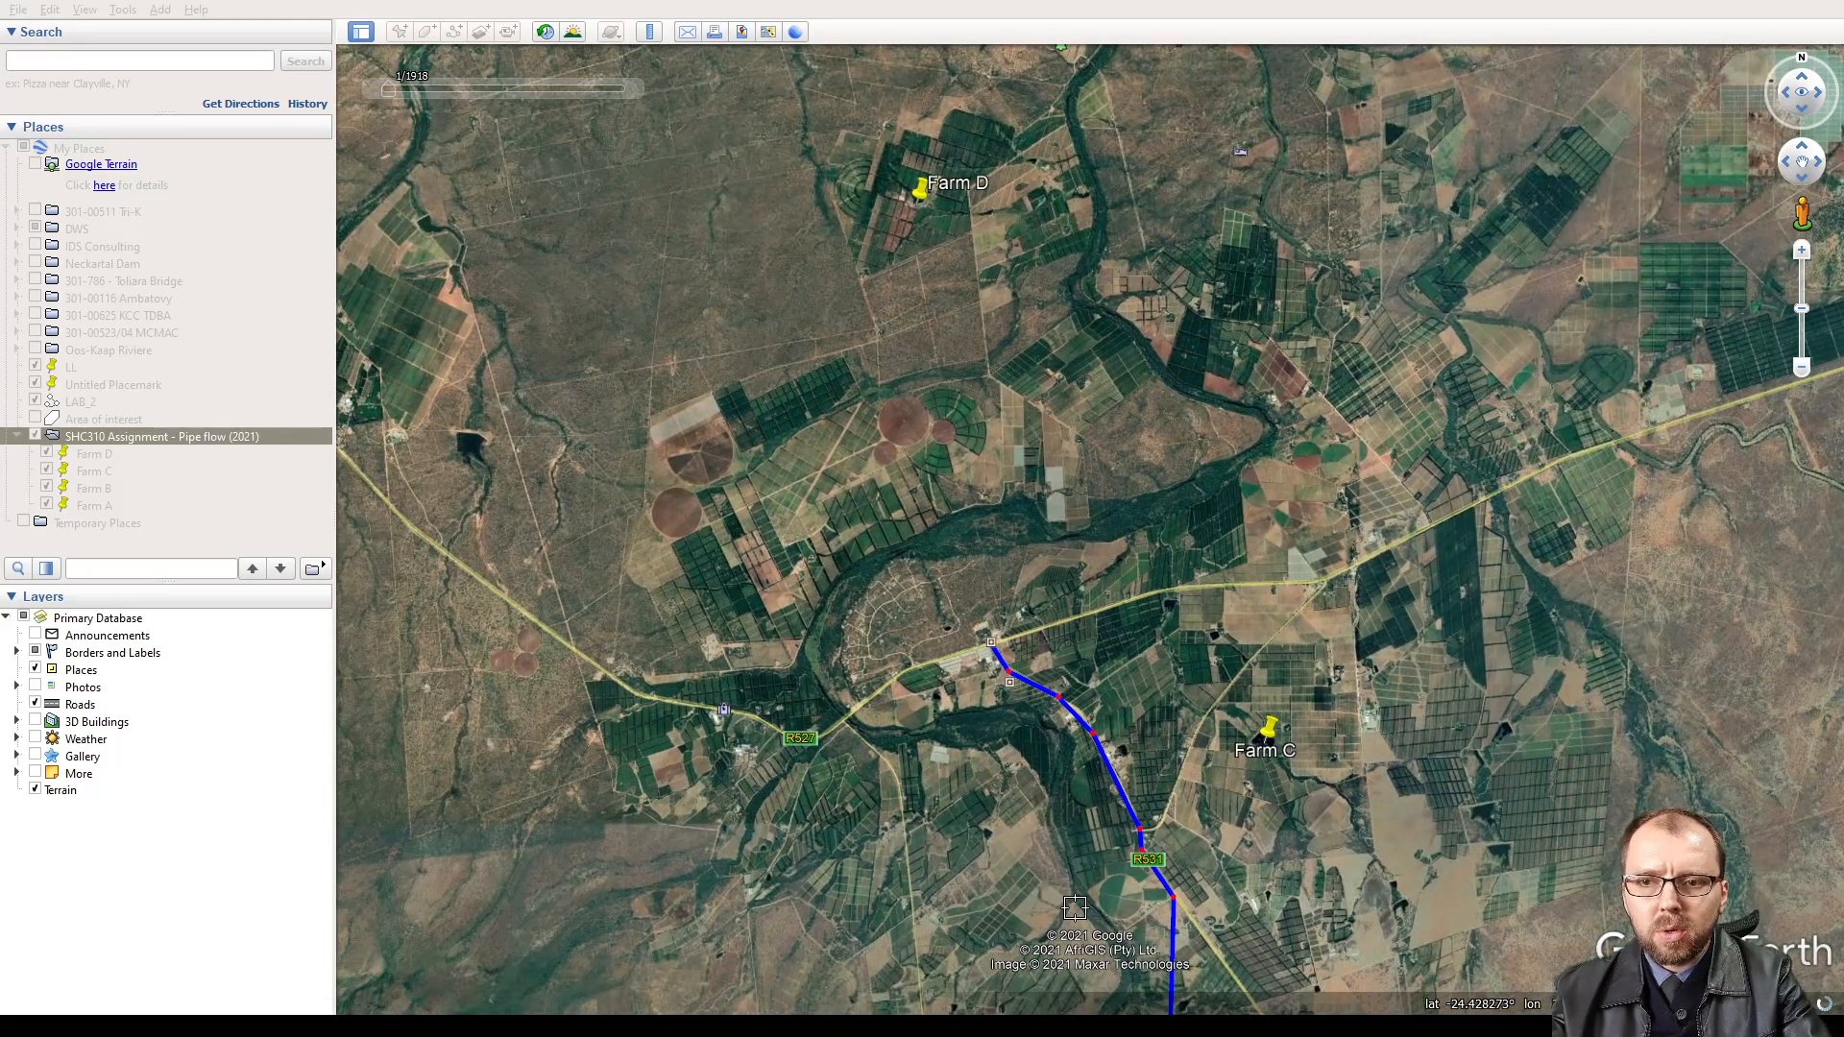
{"action": "scroll", "coordinate": [1076, 905], "scroll_direction": "up", "scroll_amount": 2}
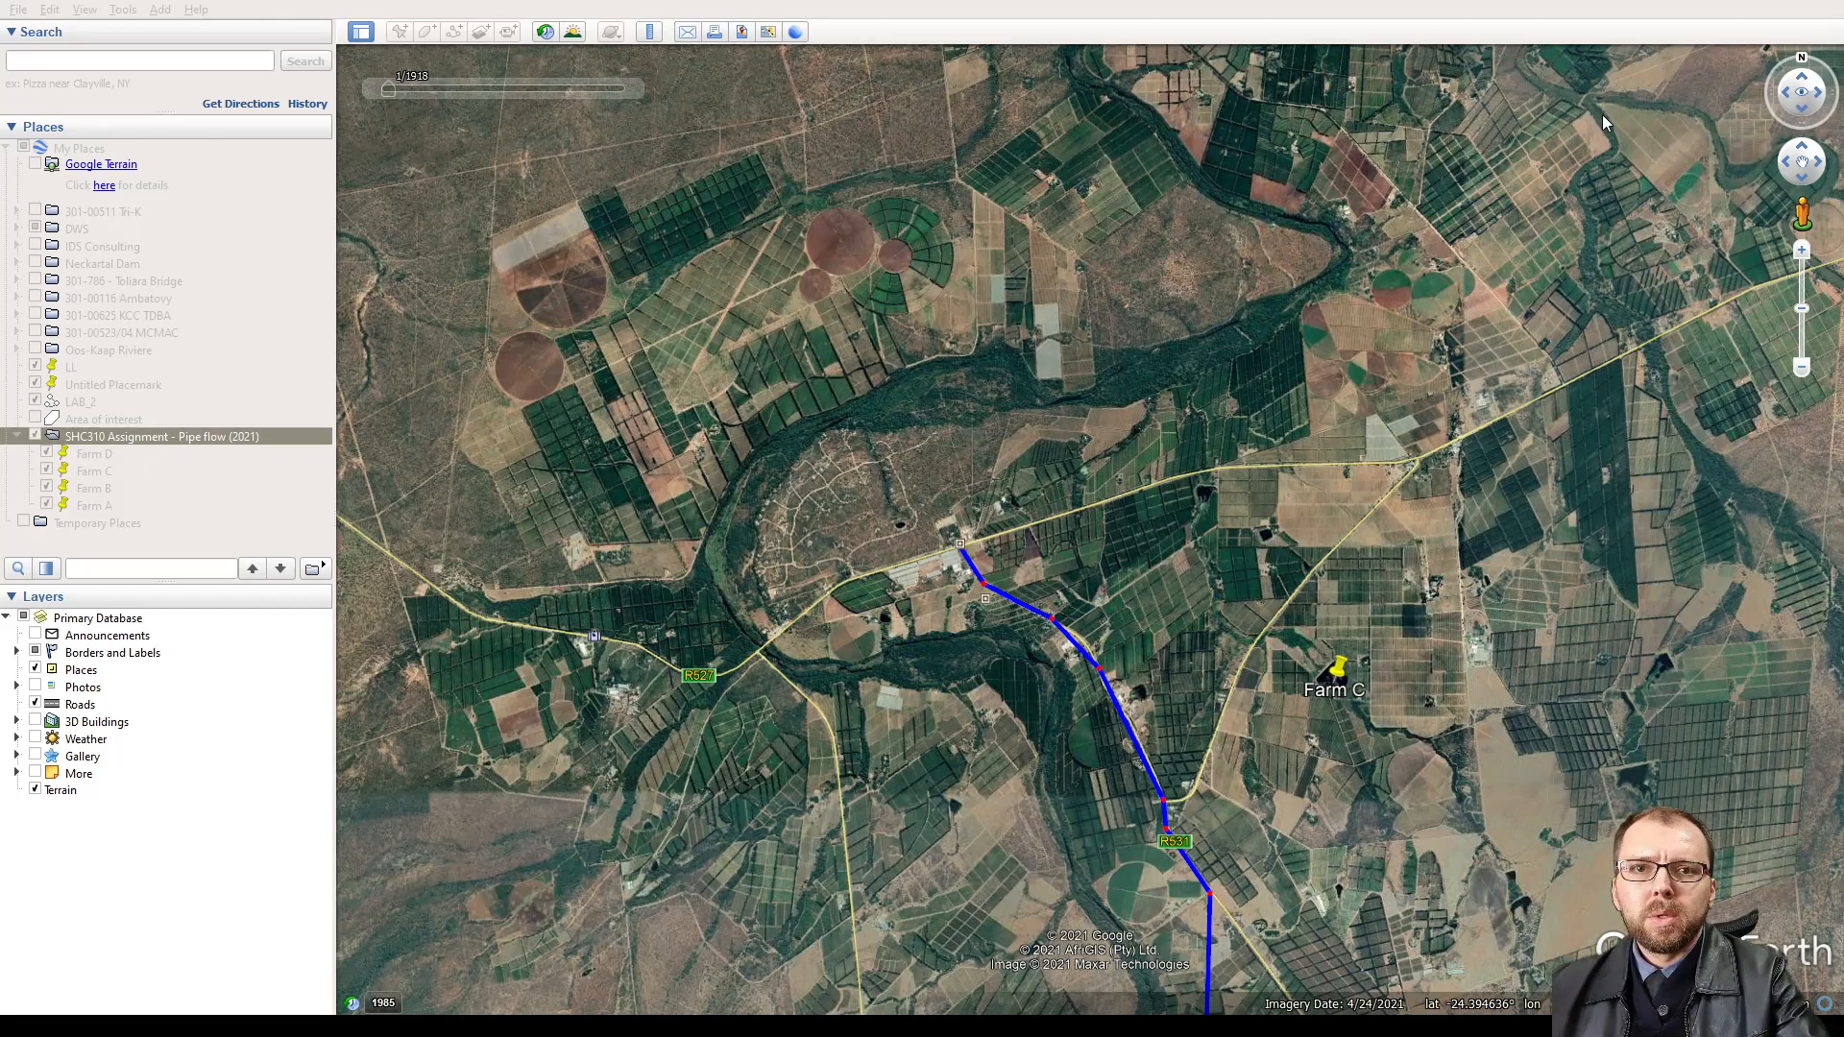
{"action": "left_click", "coordinate": [1349, 652]}
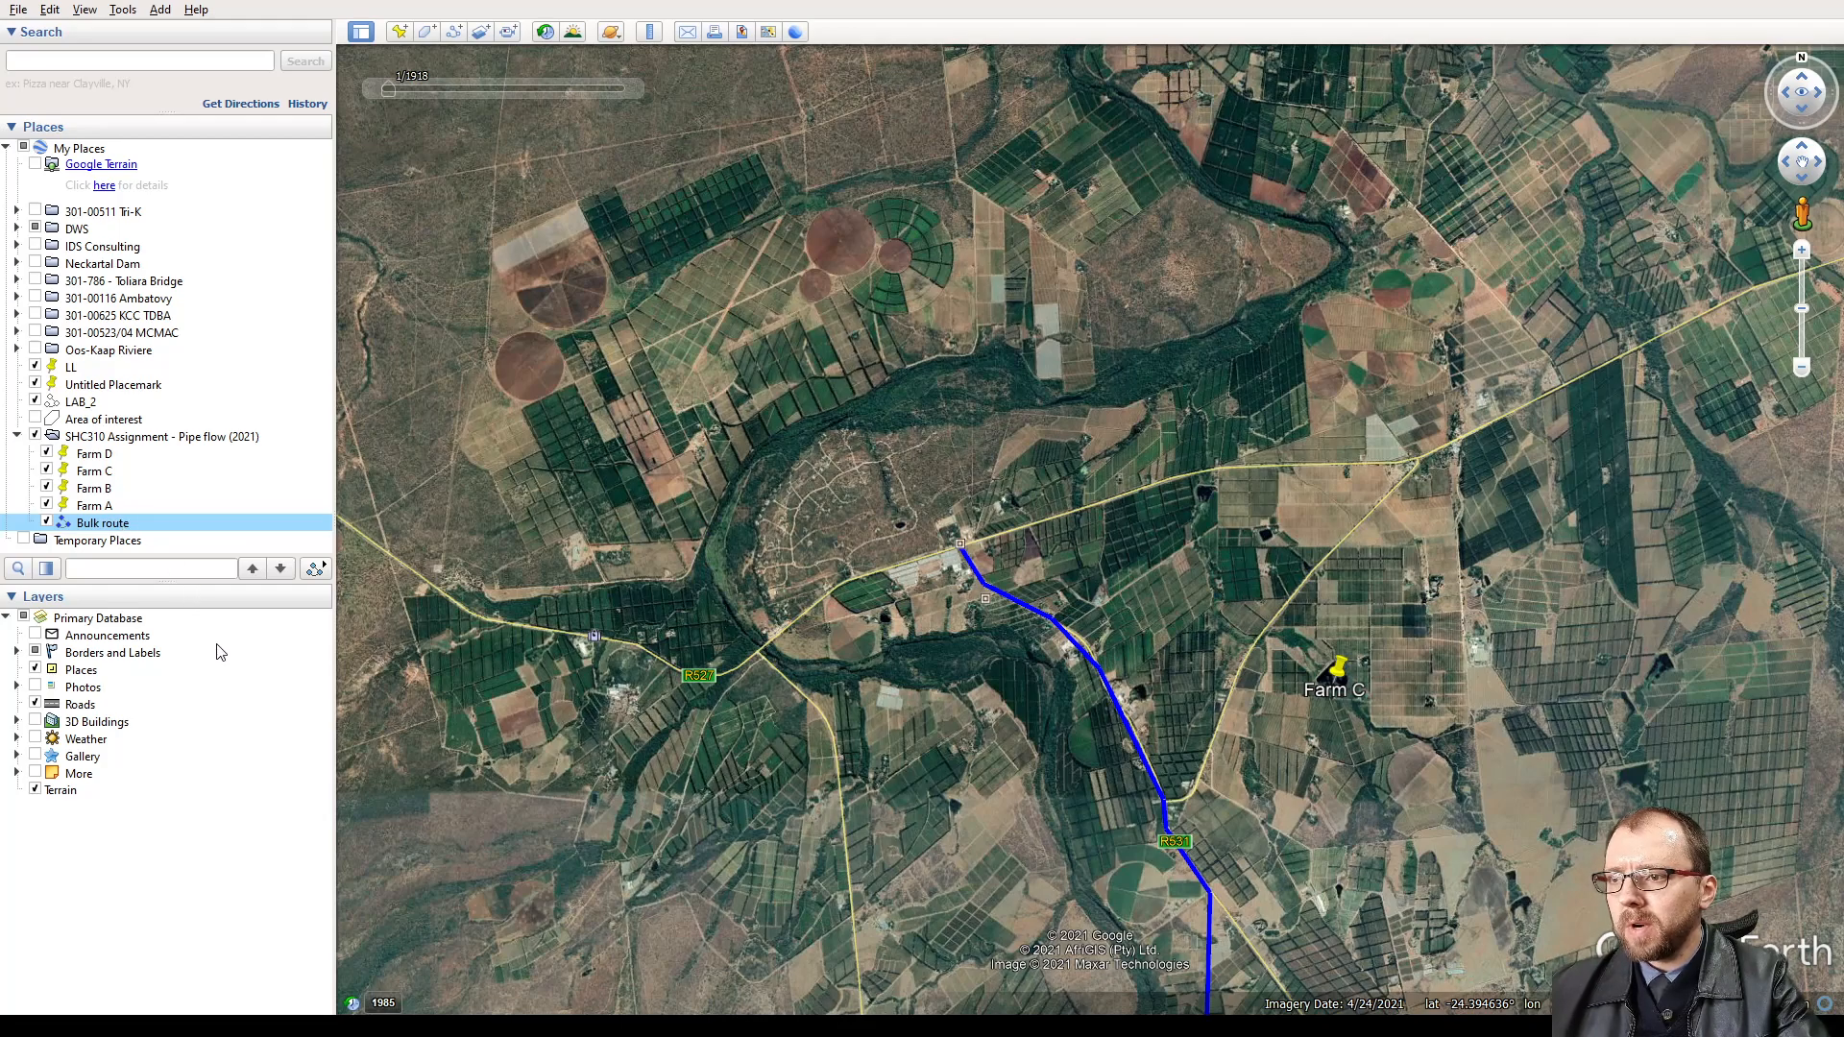
- Review the Bulk route southwards past Farms C, B and A and display its elevation profile
{"action": "key", "text": "alt+Tab"}
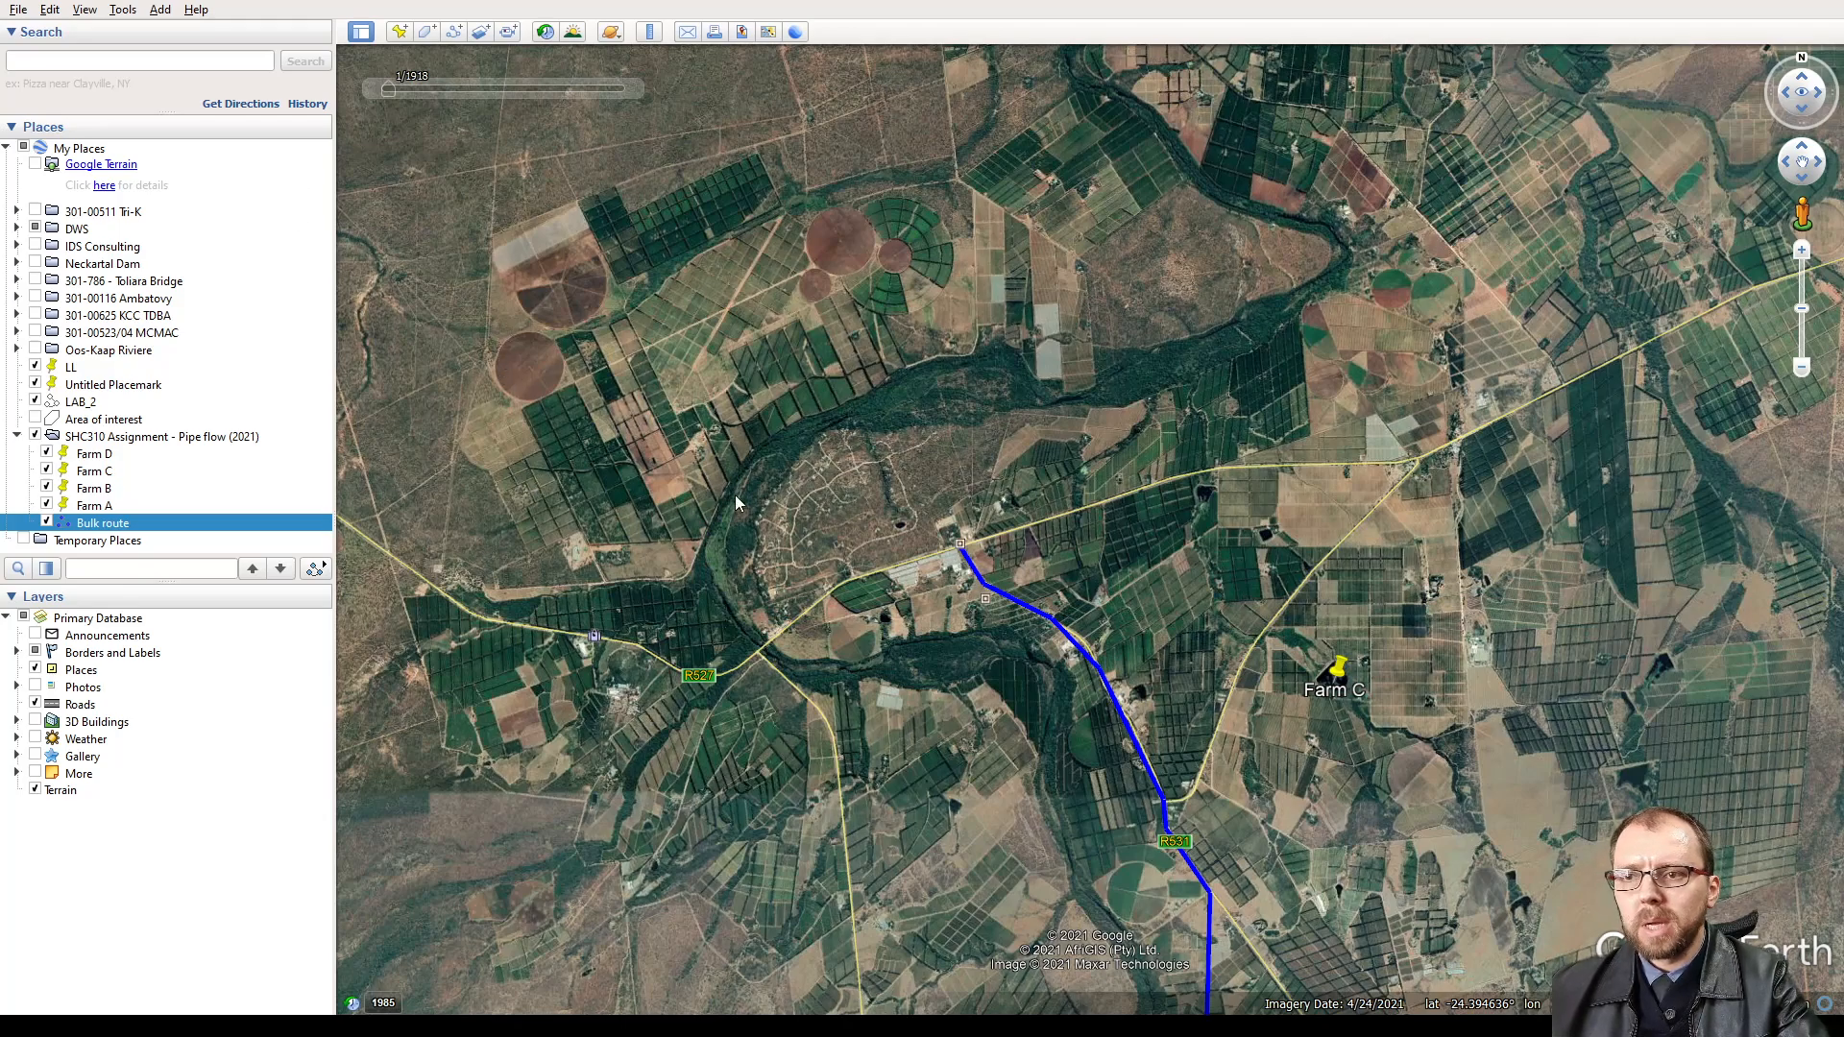
{"action": "key", "text": "alt+Tab"}
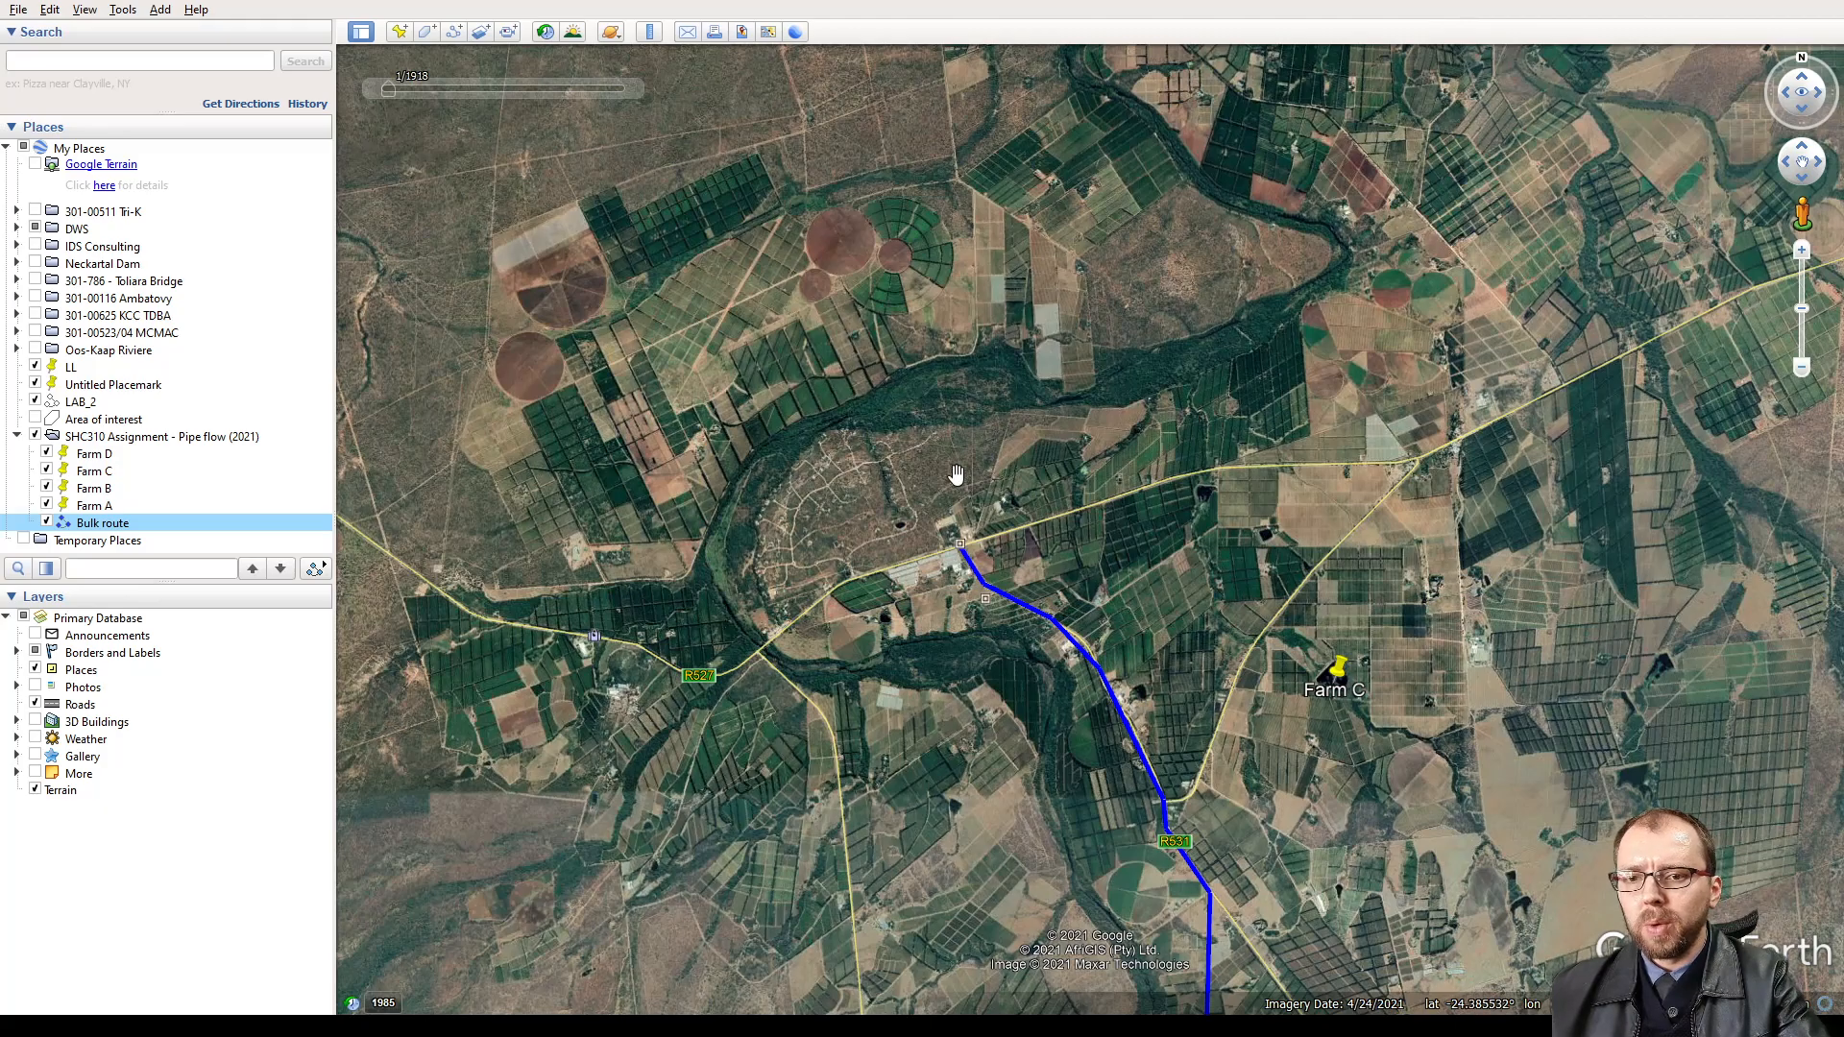
{"action": "left_click_drag", "start_coordinate": [1103, 771], "coordinate": [1014, 423]}
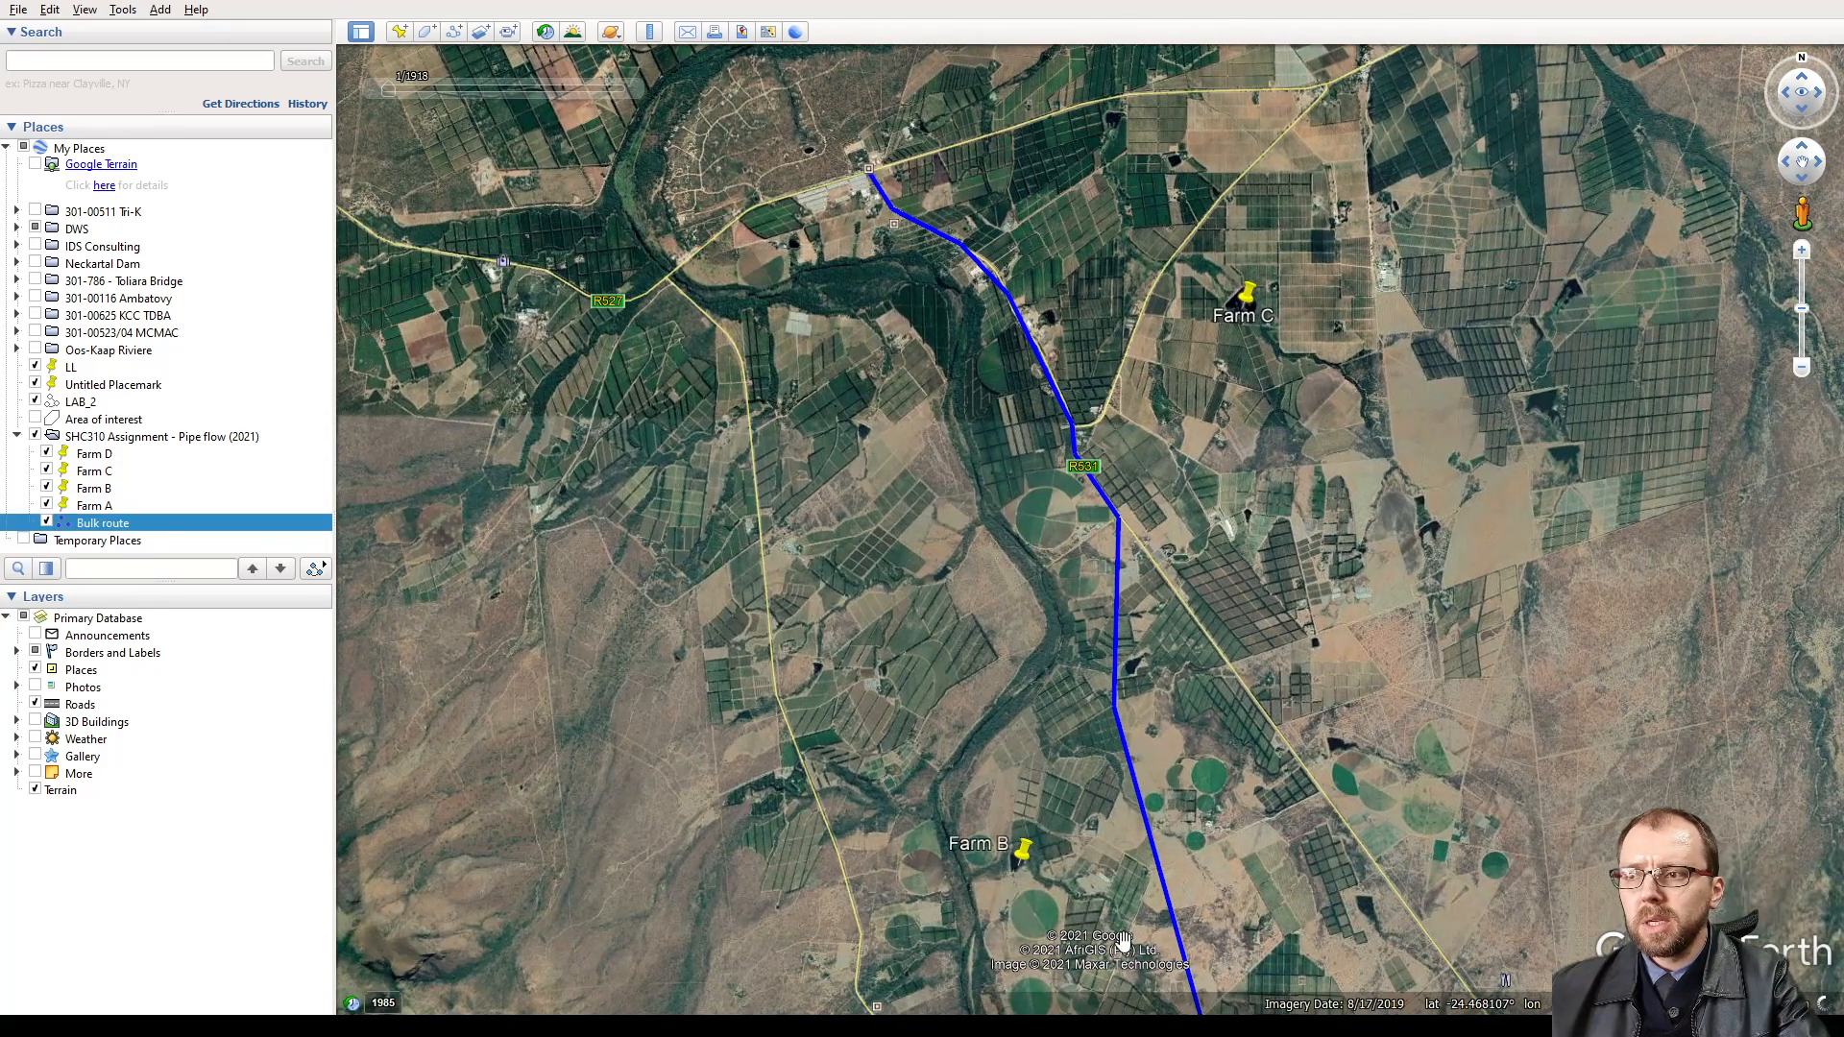
{"action": "left_click_drag", "start_coordinate": [1081, 822], "coordinate": [1028, 554]}
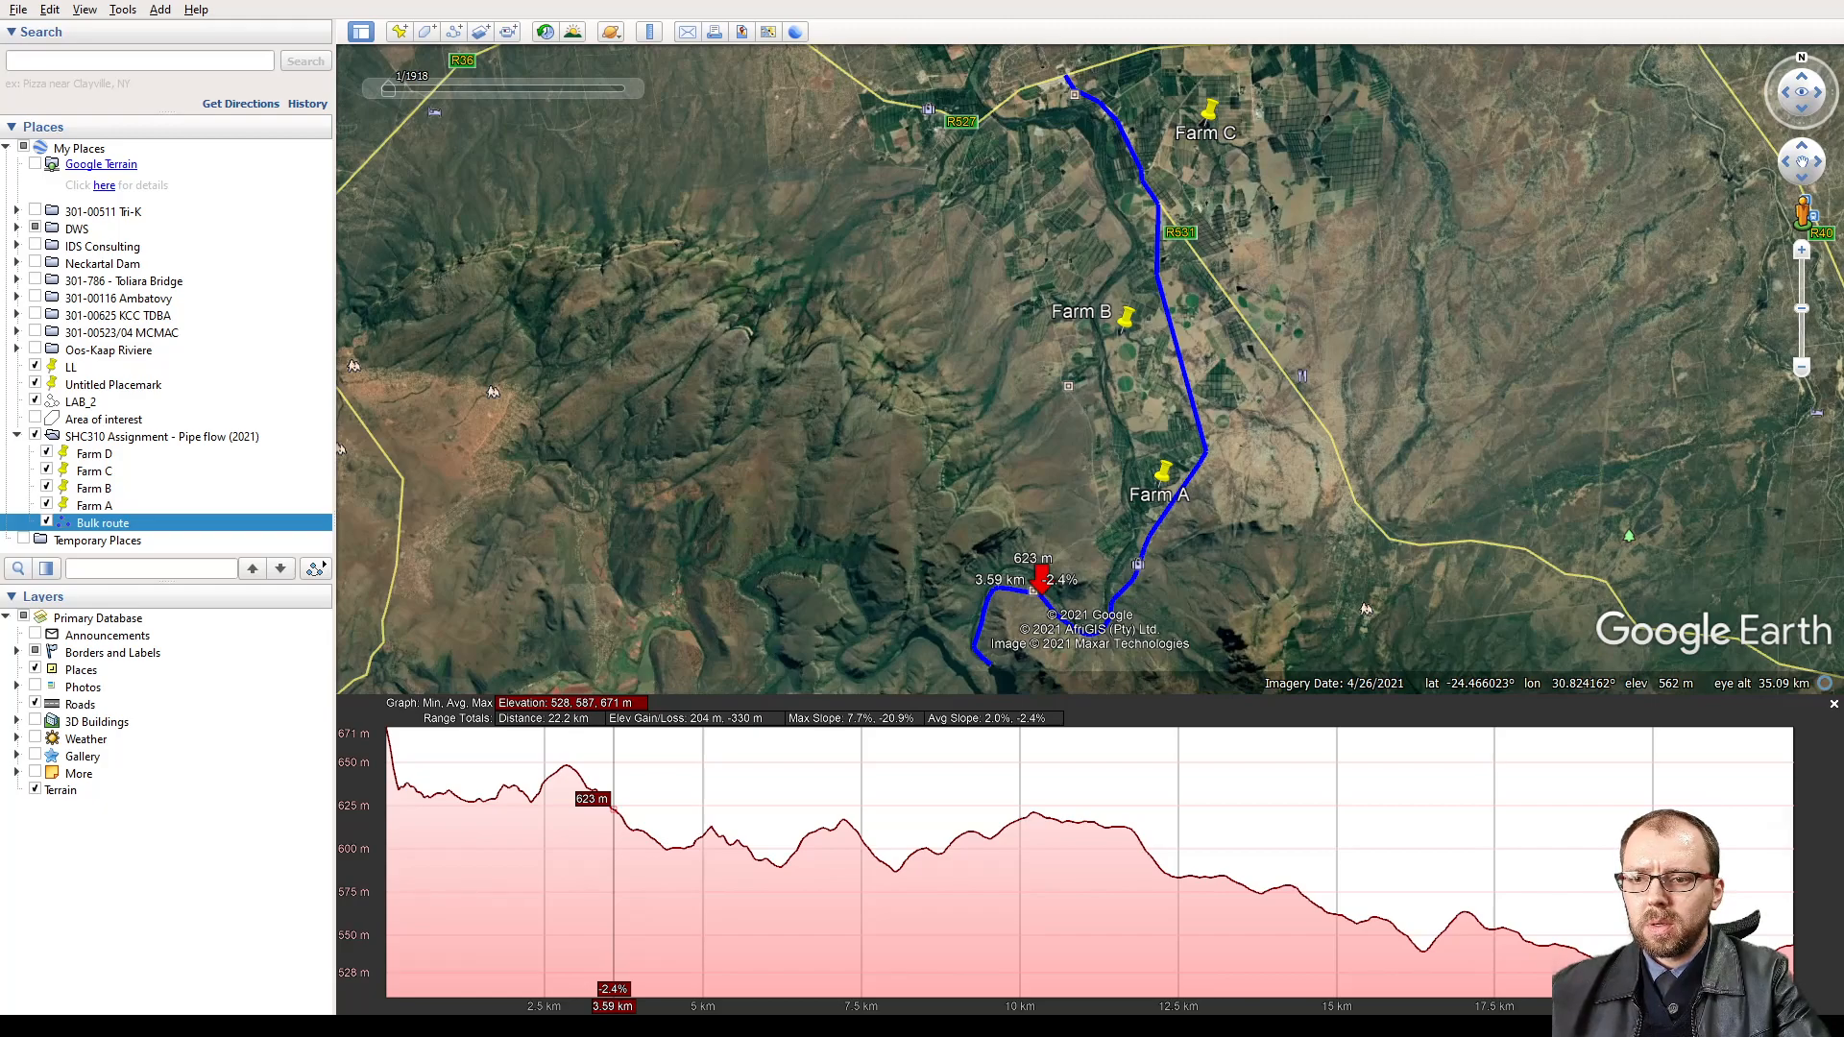
- Switch to QGIS and add the Main Pipeline line to the project as a vector layer
{"action": "key", "text": "alt+Tab"}
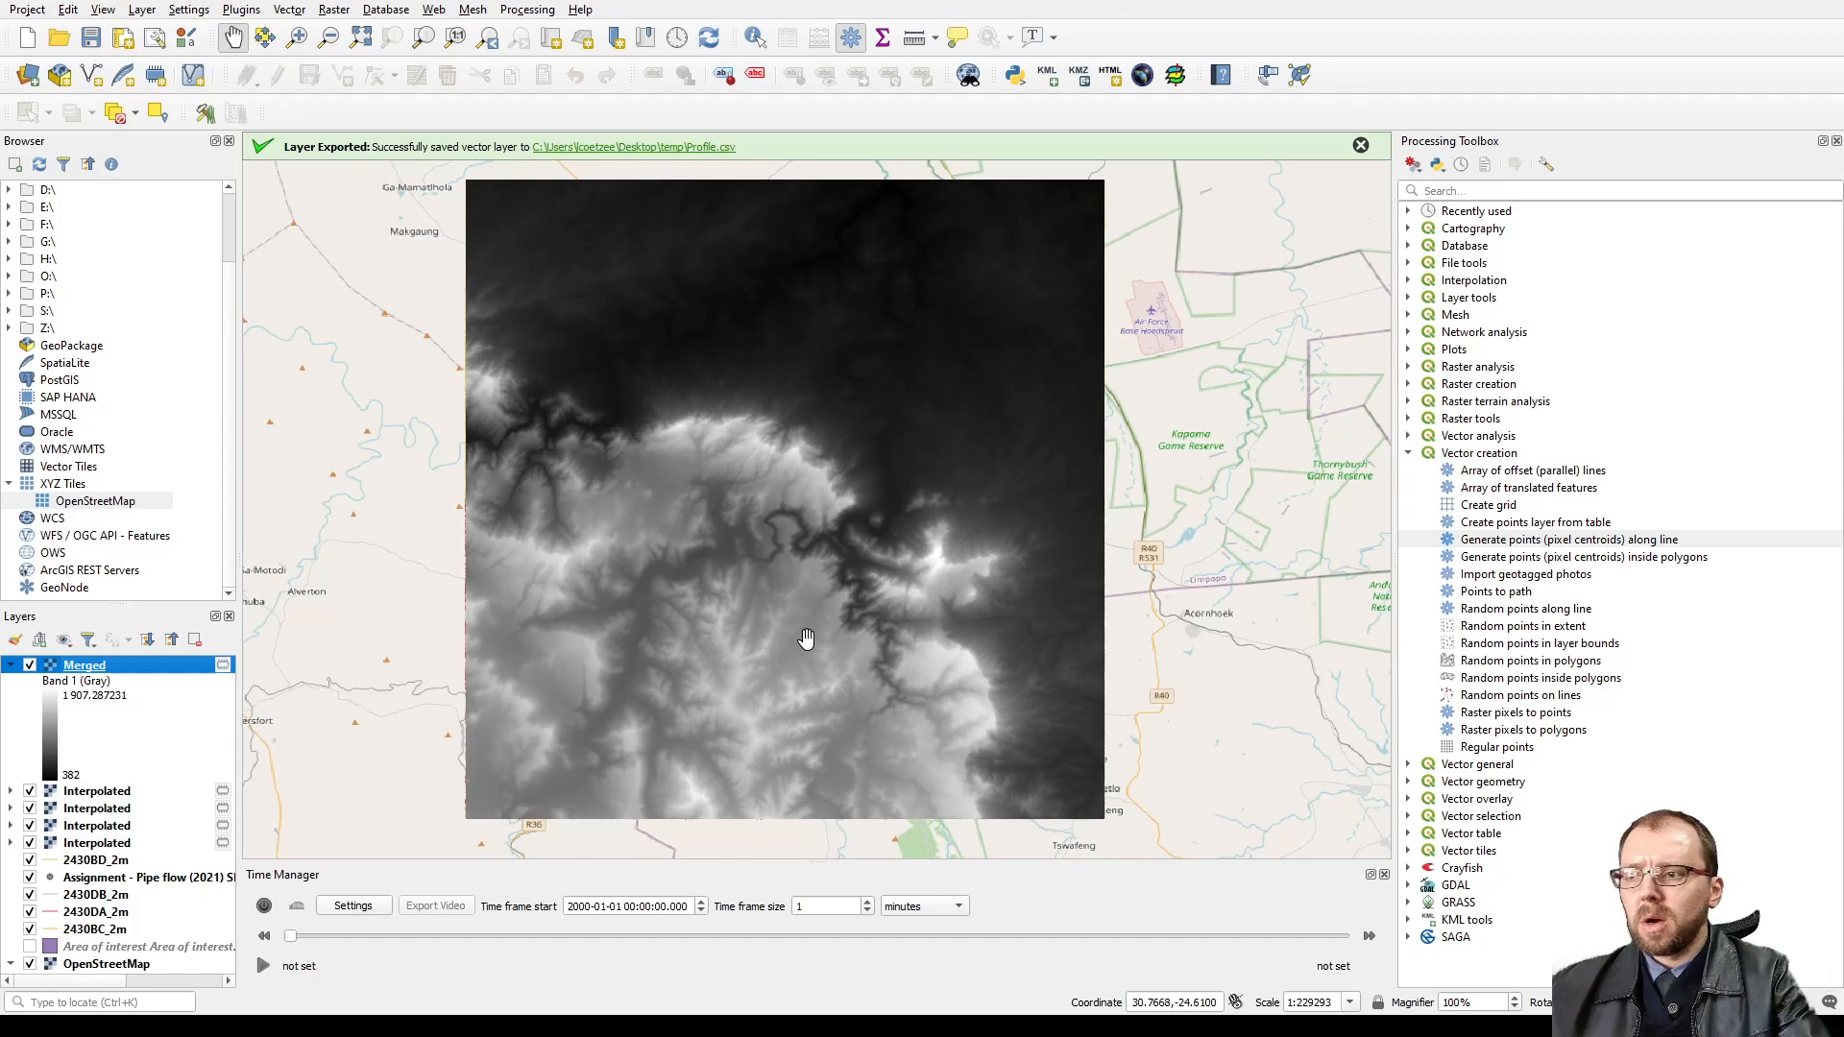
{"action": "left_click", "coordinate": [29, 77]}
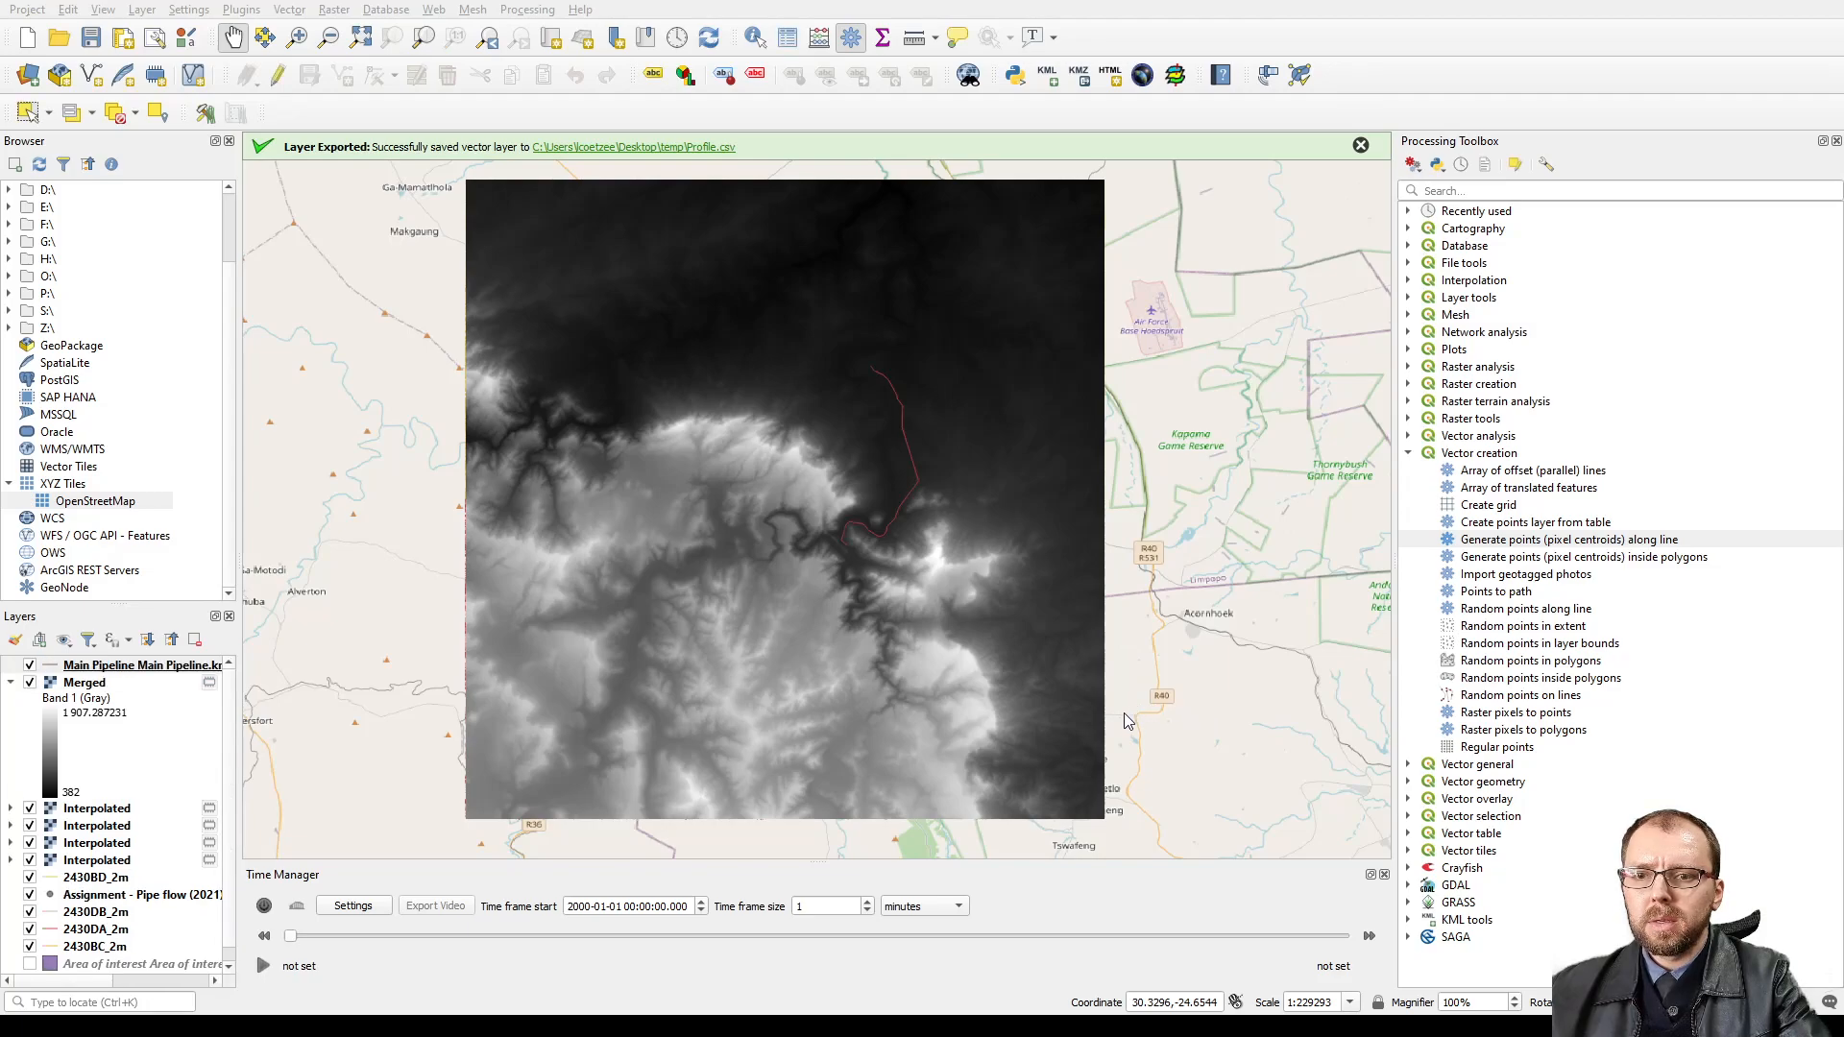
- Examine the course of the Main Pipeline line over the Merged elevation raster, from the dam to its northern end and back
{"action": "scroll", "coordinate": [819, 575], "scroll_direction": "up", "scroll_amount": 3}
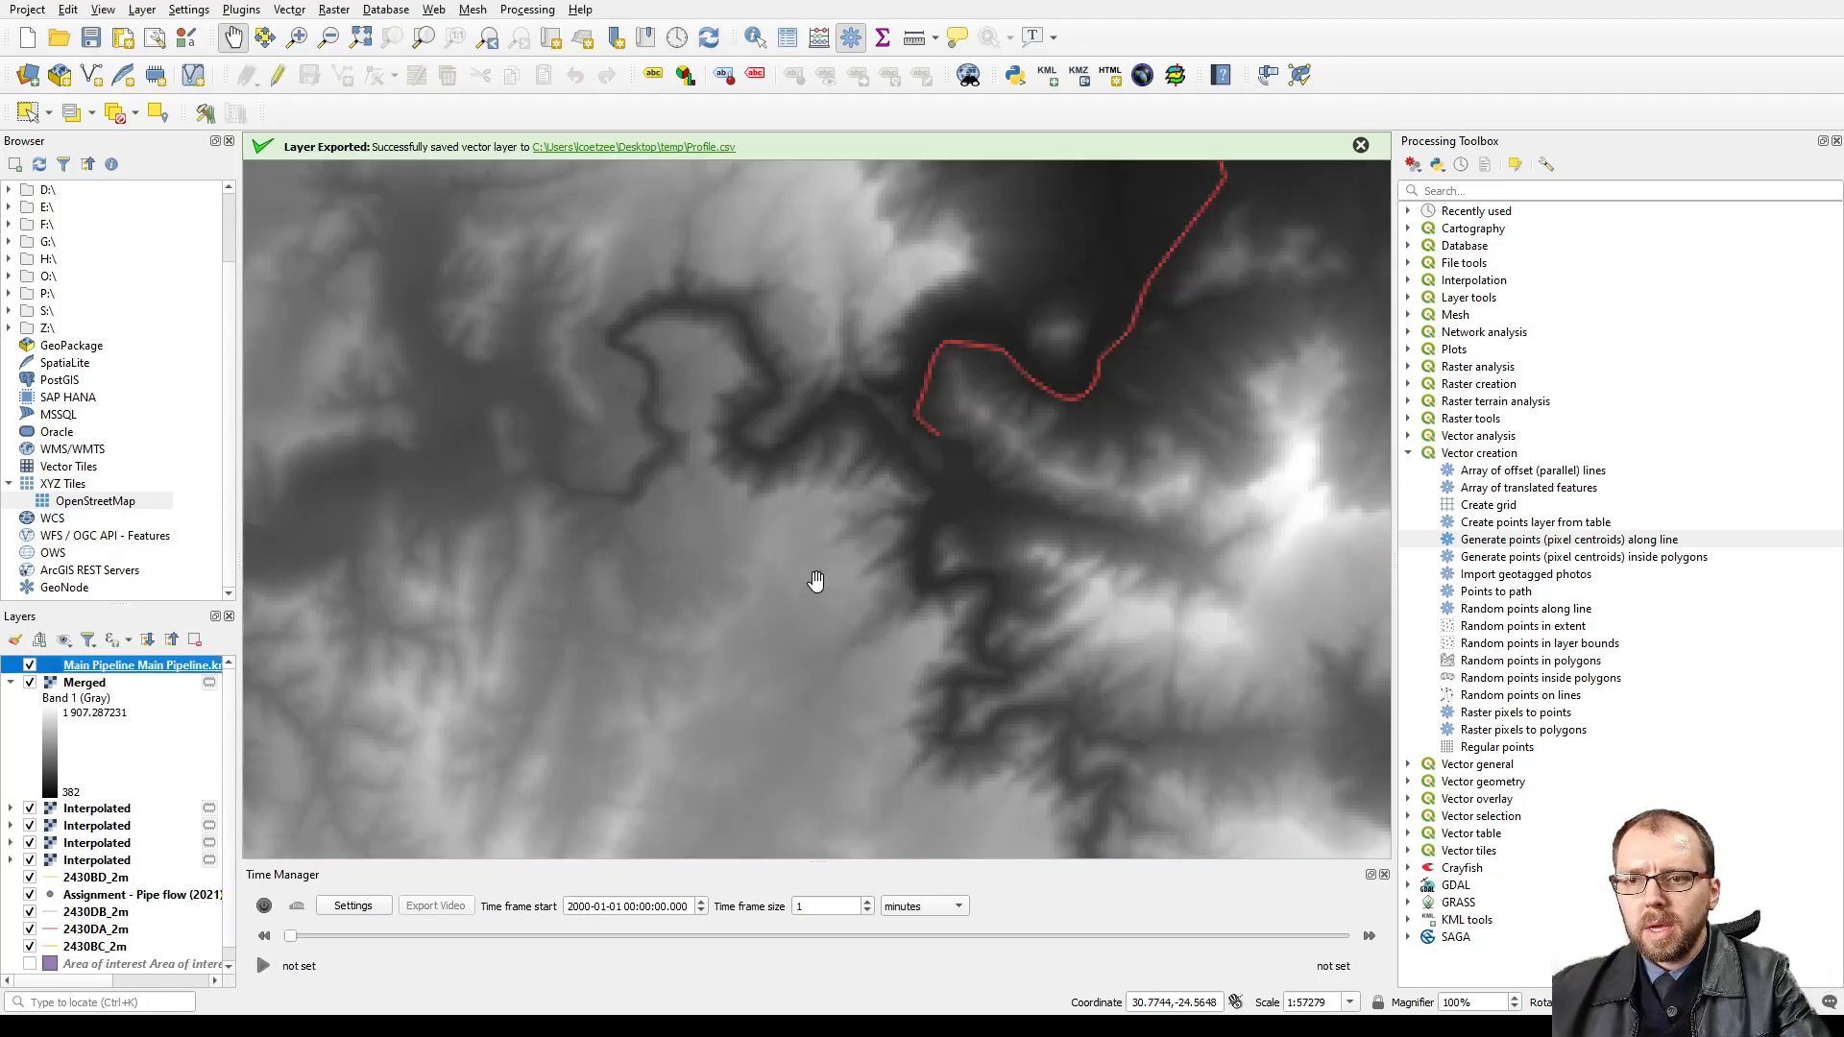
{"action": "left_click_drag", "start_coordinate": [1079, 424], "coordinate": [753, 601]}
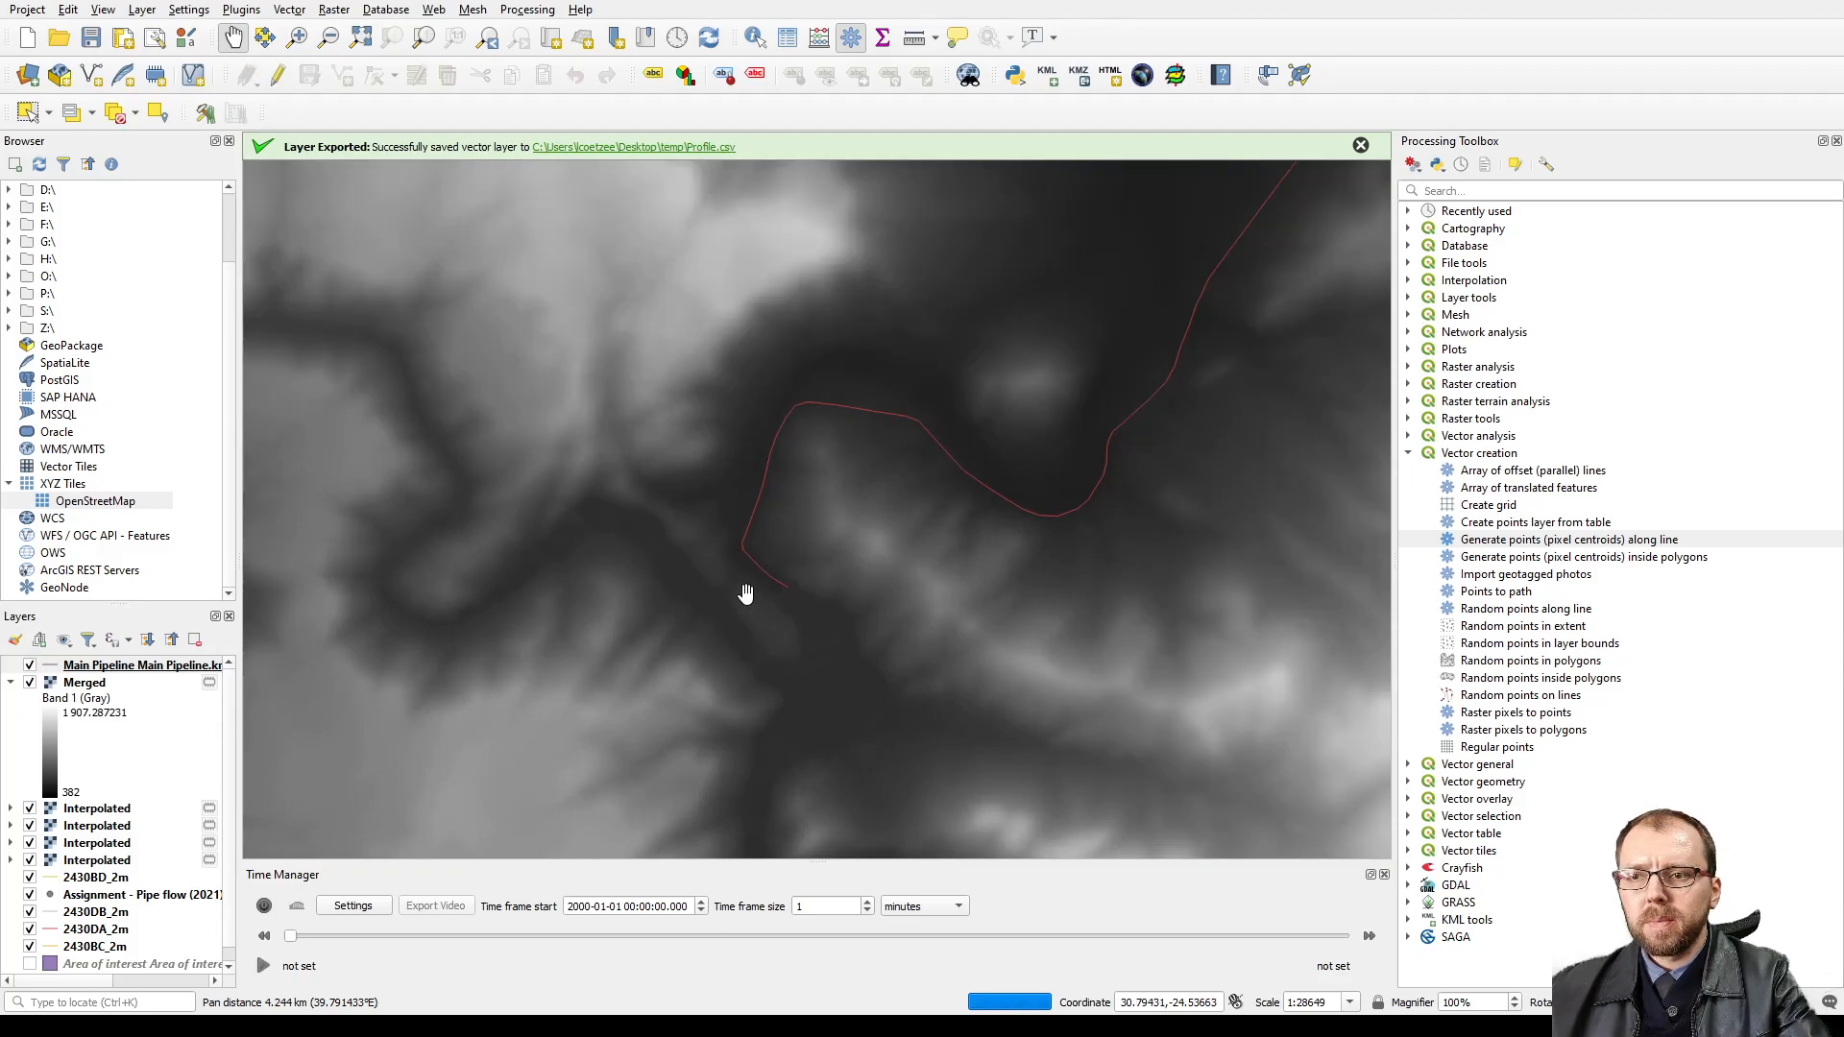
{"action": "left_click_drag", "start_coordinate": [1171, 413], "coordinate": [868, 683]}
{"action": "left_click_drag", "start_coordinate": [1055, 412], "coordinate": [1009, 577]}
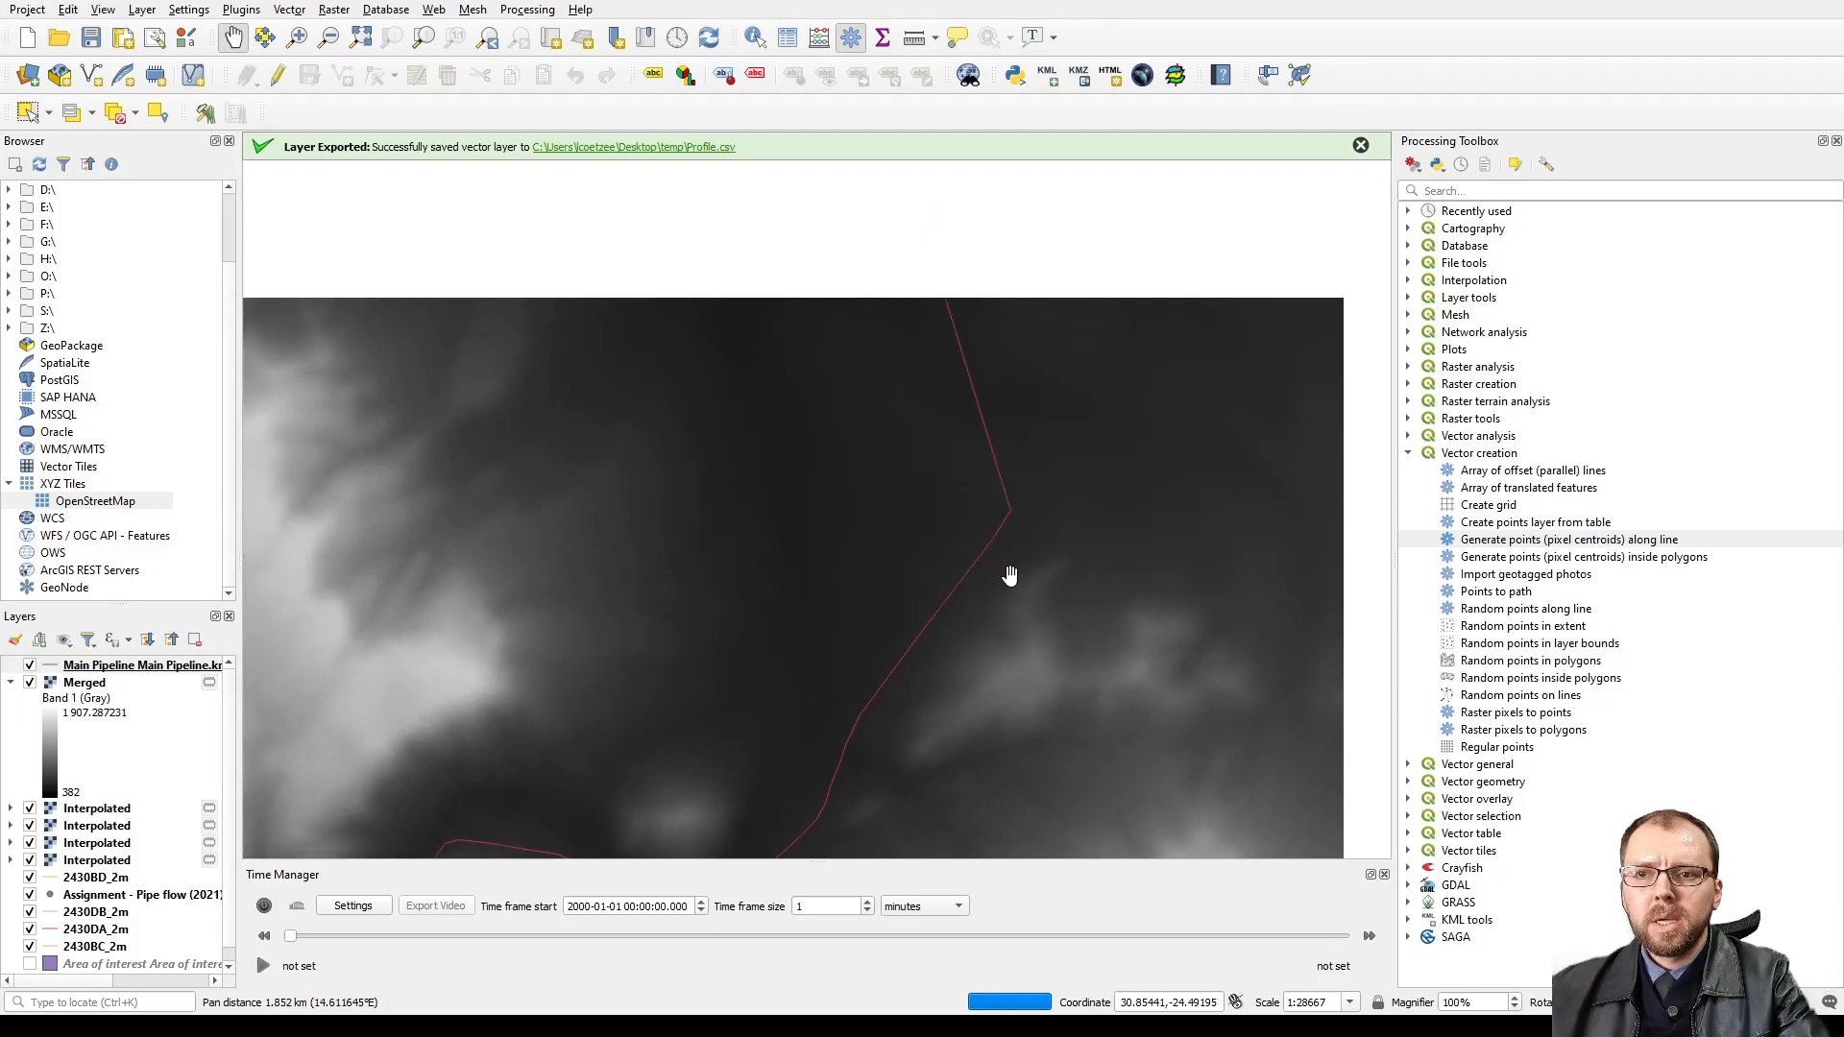
{"action": "left_click_drag", "start_coordinate": [1013, 361], "coordinate": [1100, 521]}
{"action": "left_click_drag", "start_coordinate": [1003, 393], "coordinate": [1003, 689]}
{"action": "left_click_drag", "start_coordinate": [824, 434], "coordinate": [923, 570]}
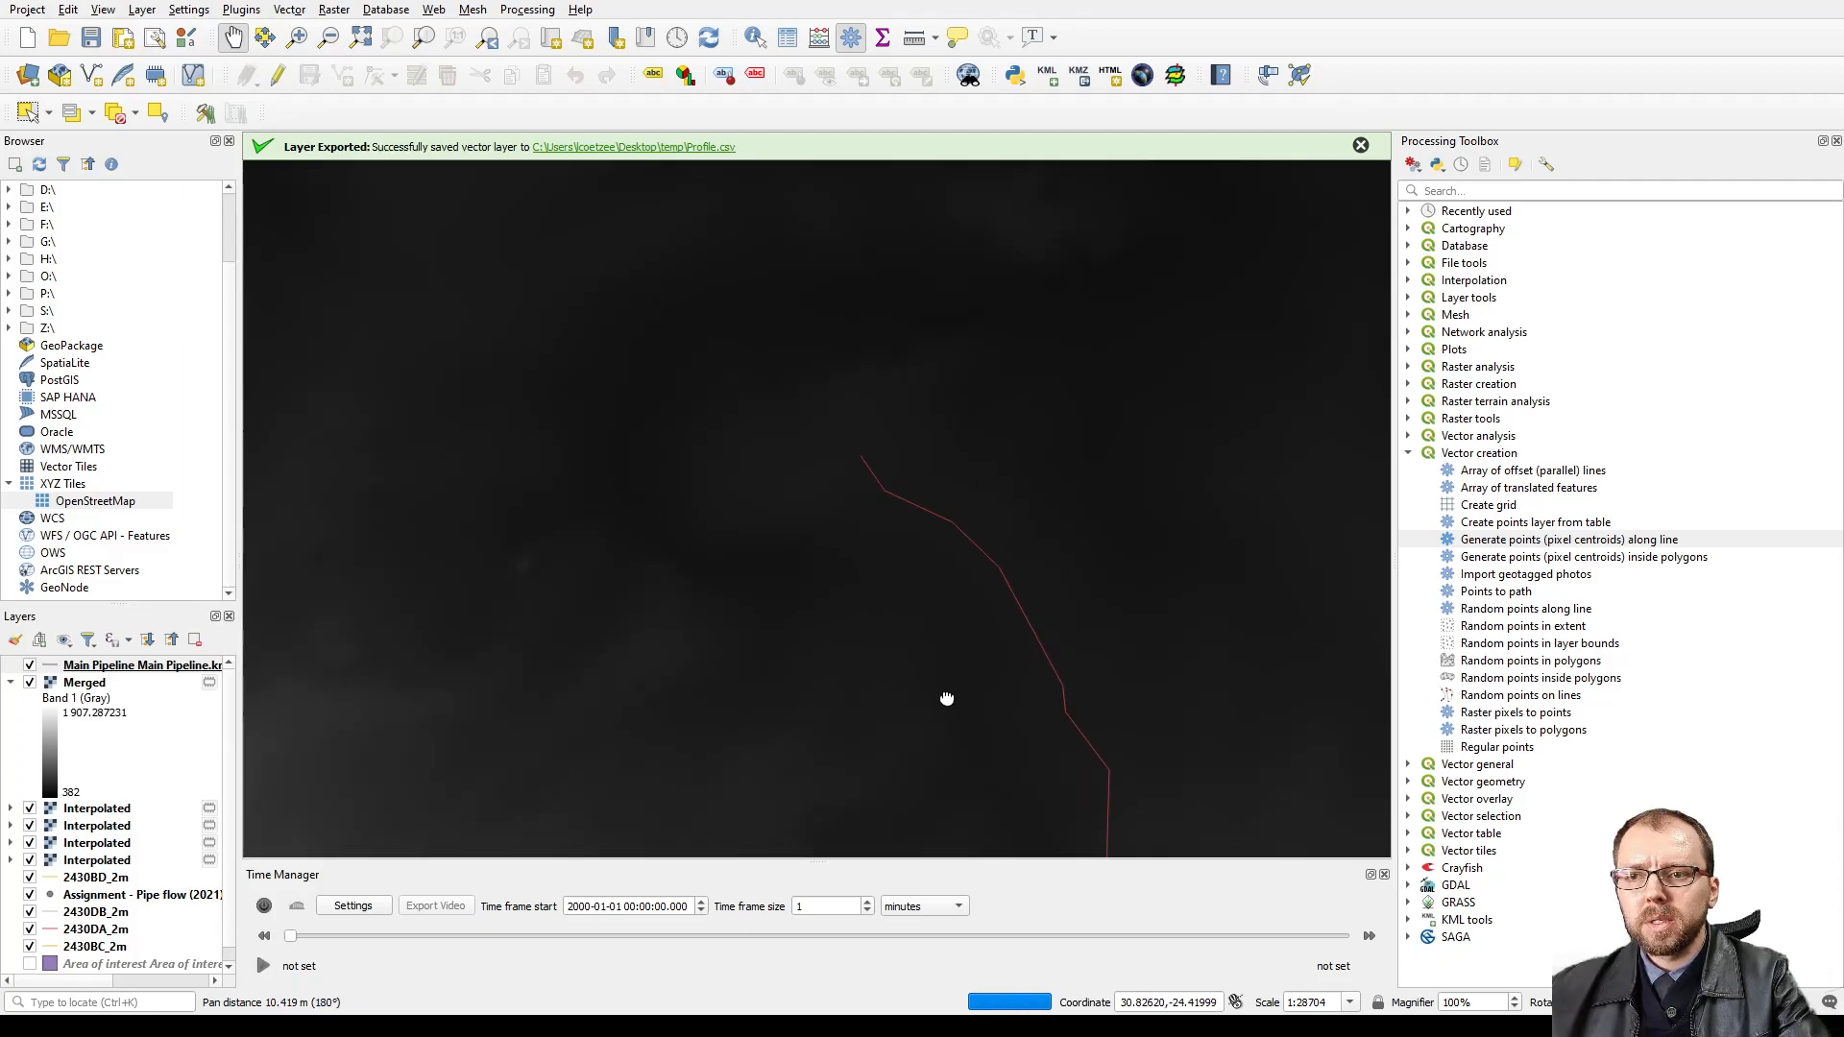
{"action": "left_click_drag", "start_coordinate": [946, 703], "coordinate": [822, 298]}
{"action": "left_click_drag", "start_coordinate": [840, 715], "coordinate": [855, 294]}
{"action": "left_click_drag", "start_coordinate": [889, 727], "coordinate": [955, 292]}
{"action": "left_click_drag", "start_coordinate": [879, 640], "coordinate": [905, 542]}
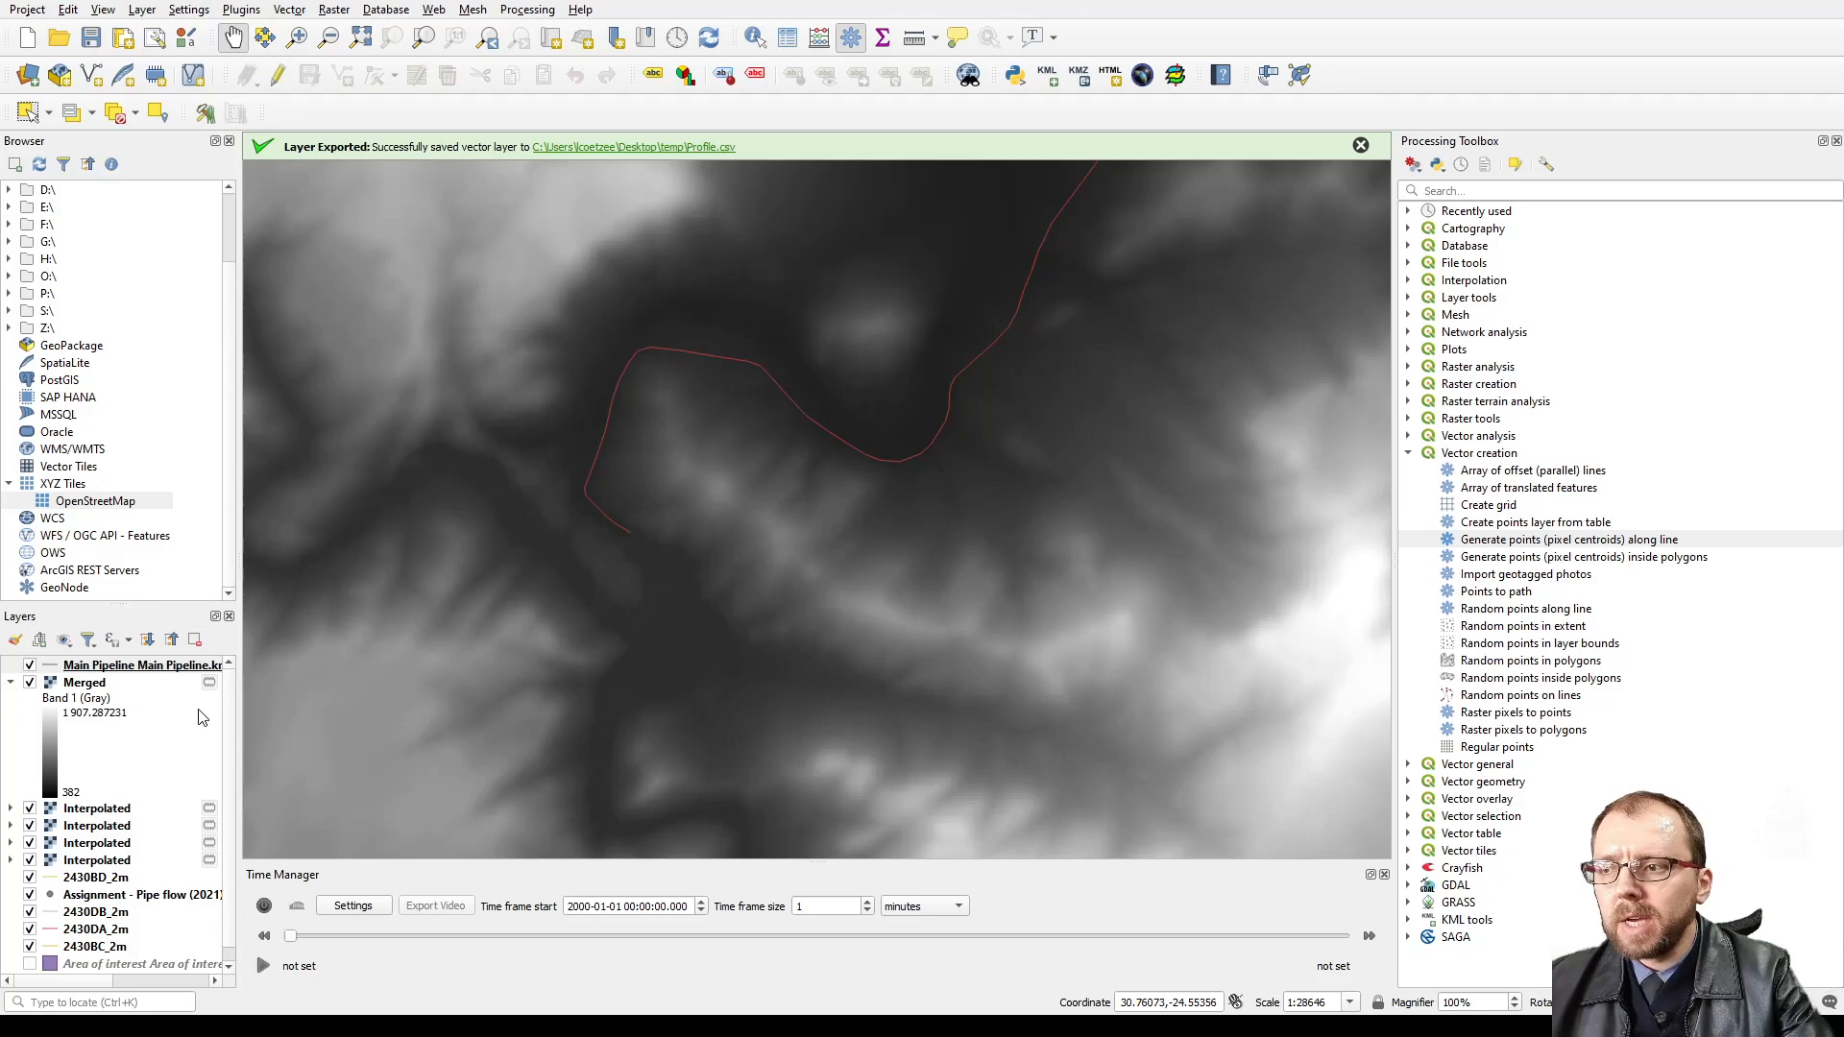
- Generate pixel-centroid points along the Main Pipeline line
{"action": "left_click", "coordinate": [138, 666]}
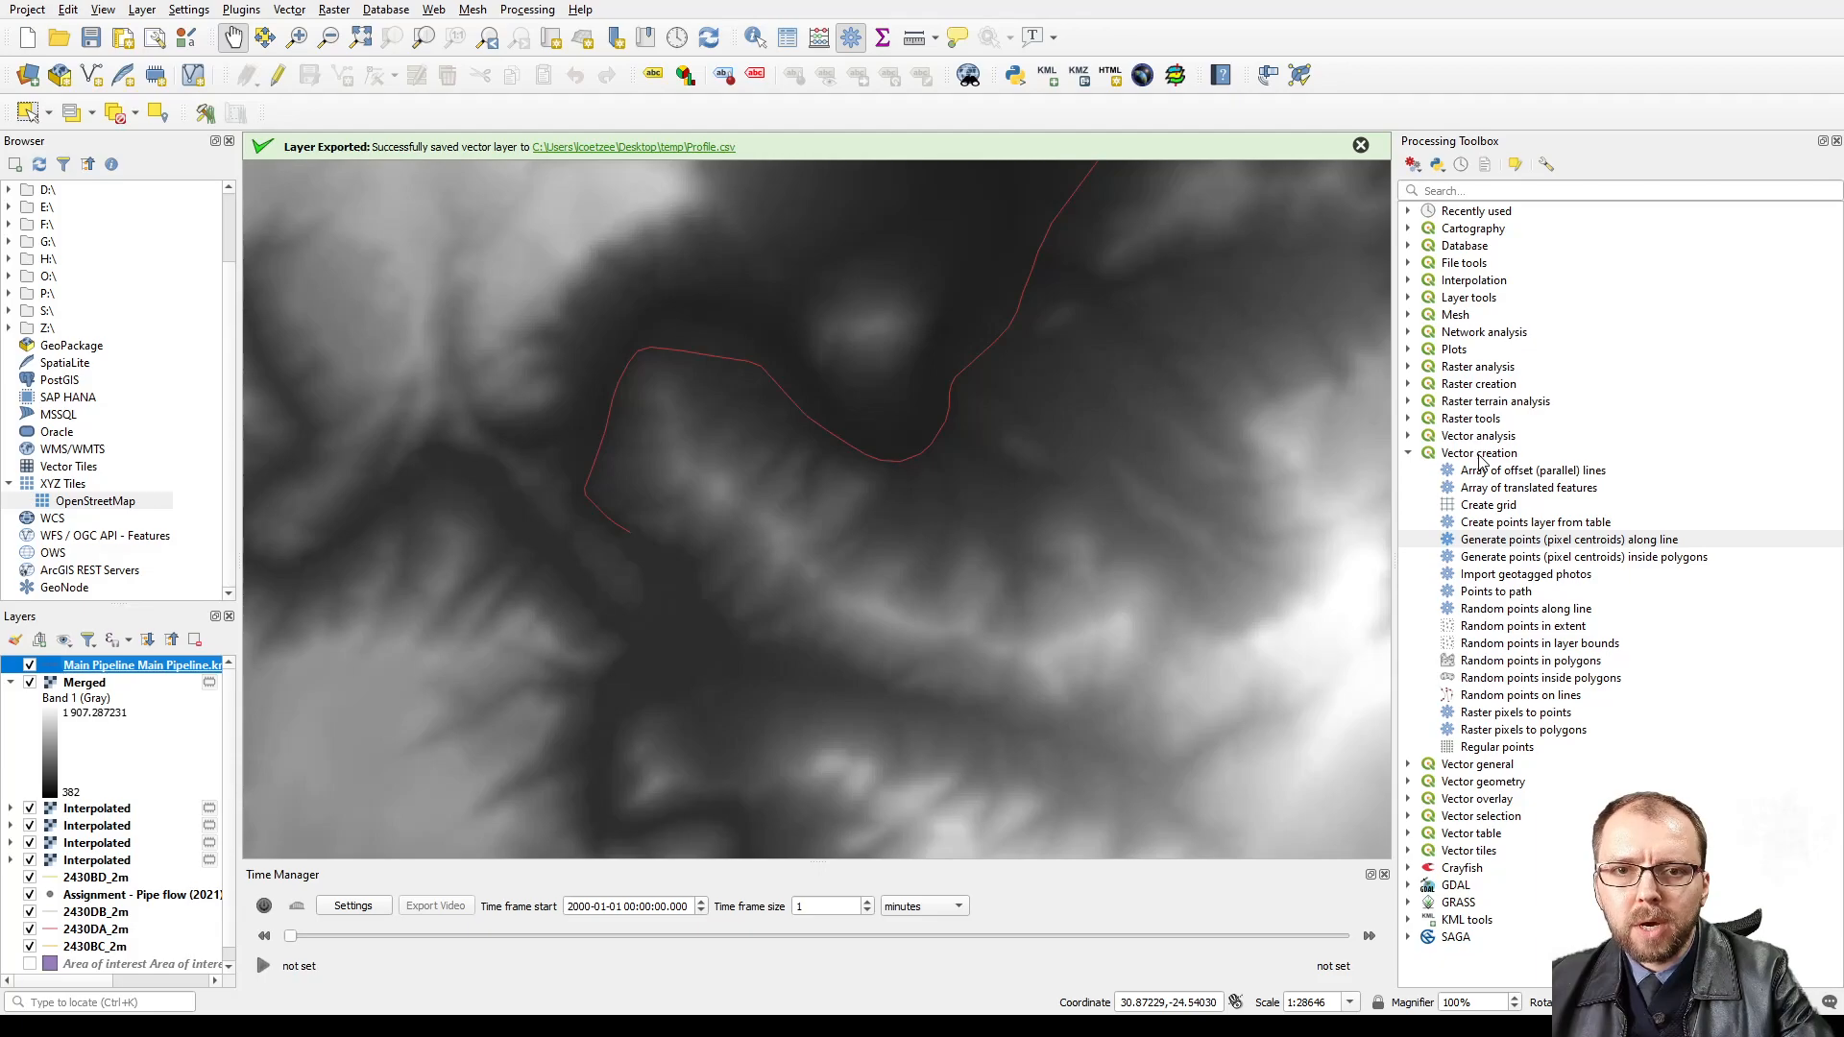
{"action": "left_click", "coordinate": [1544, 542]}
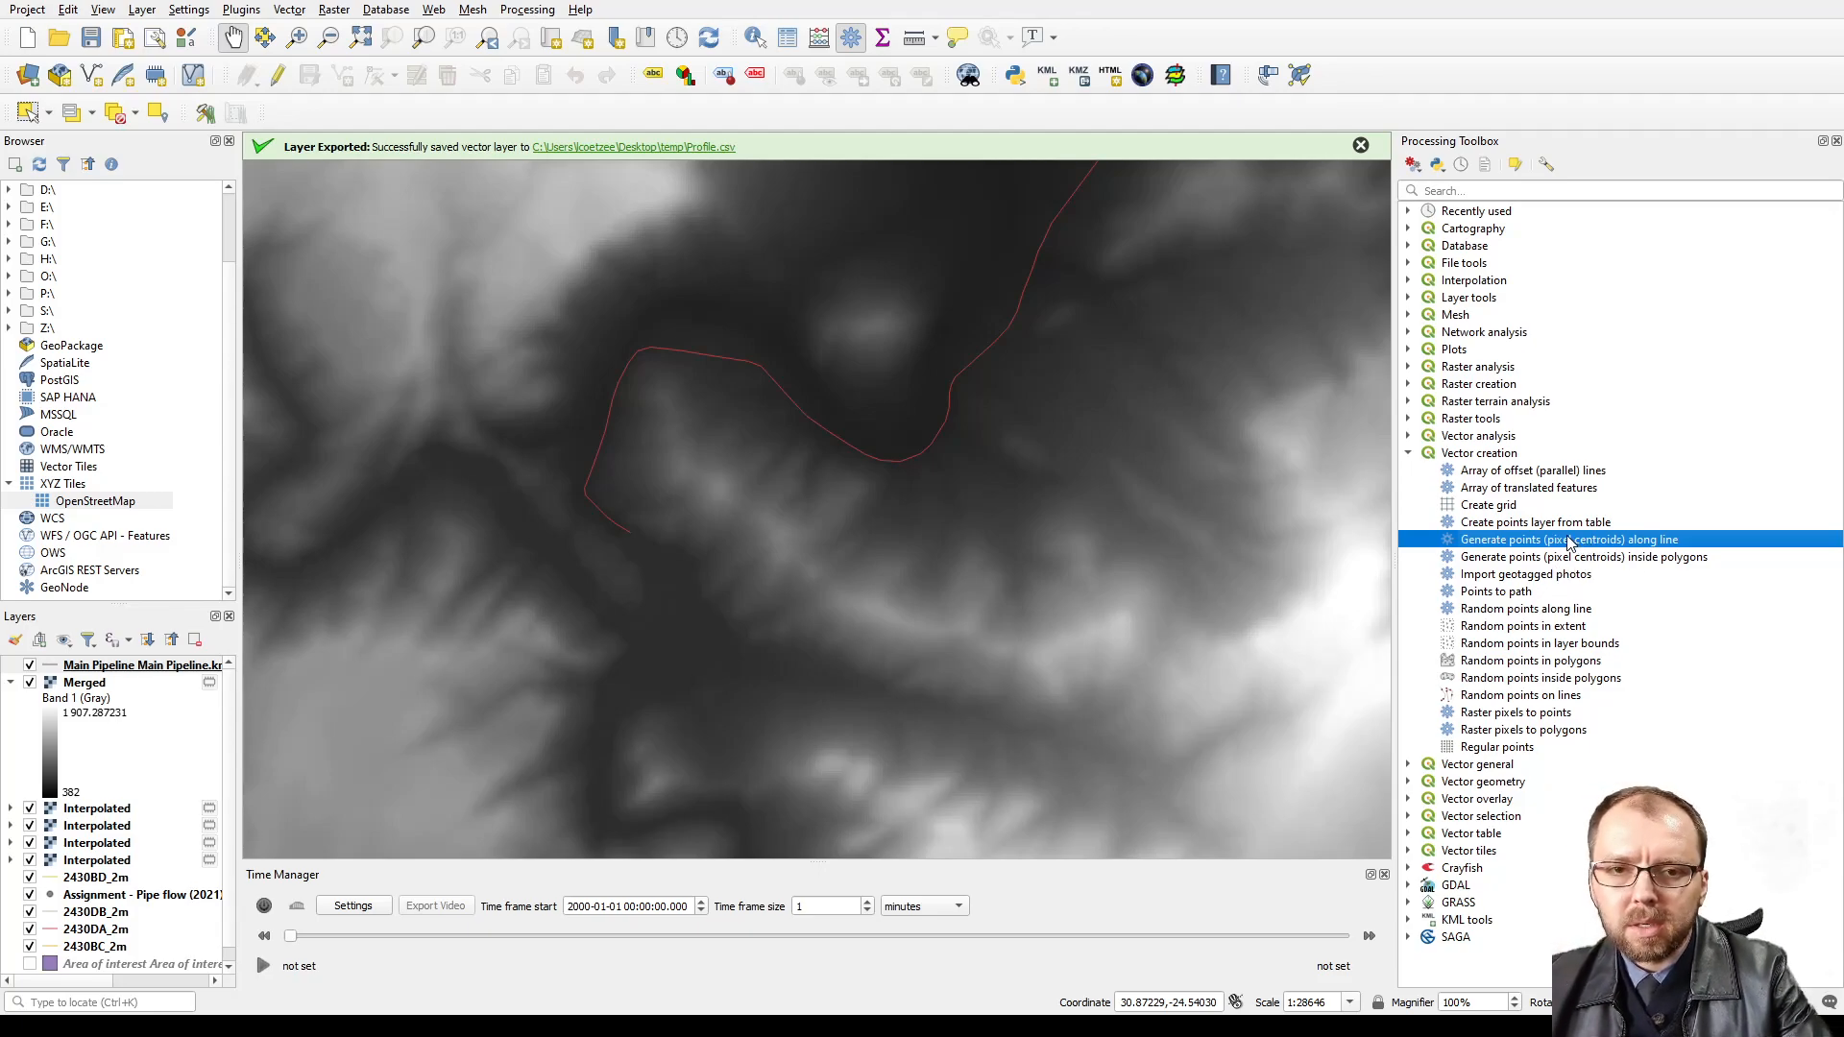
{"action": "double_click", "coordinate": [1482, 545]}
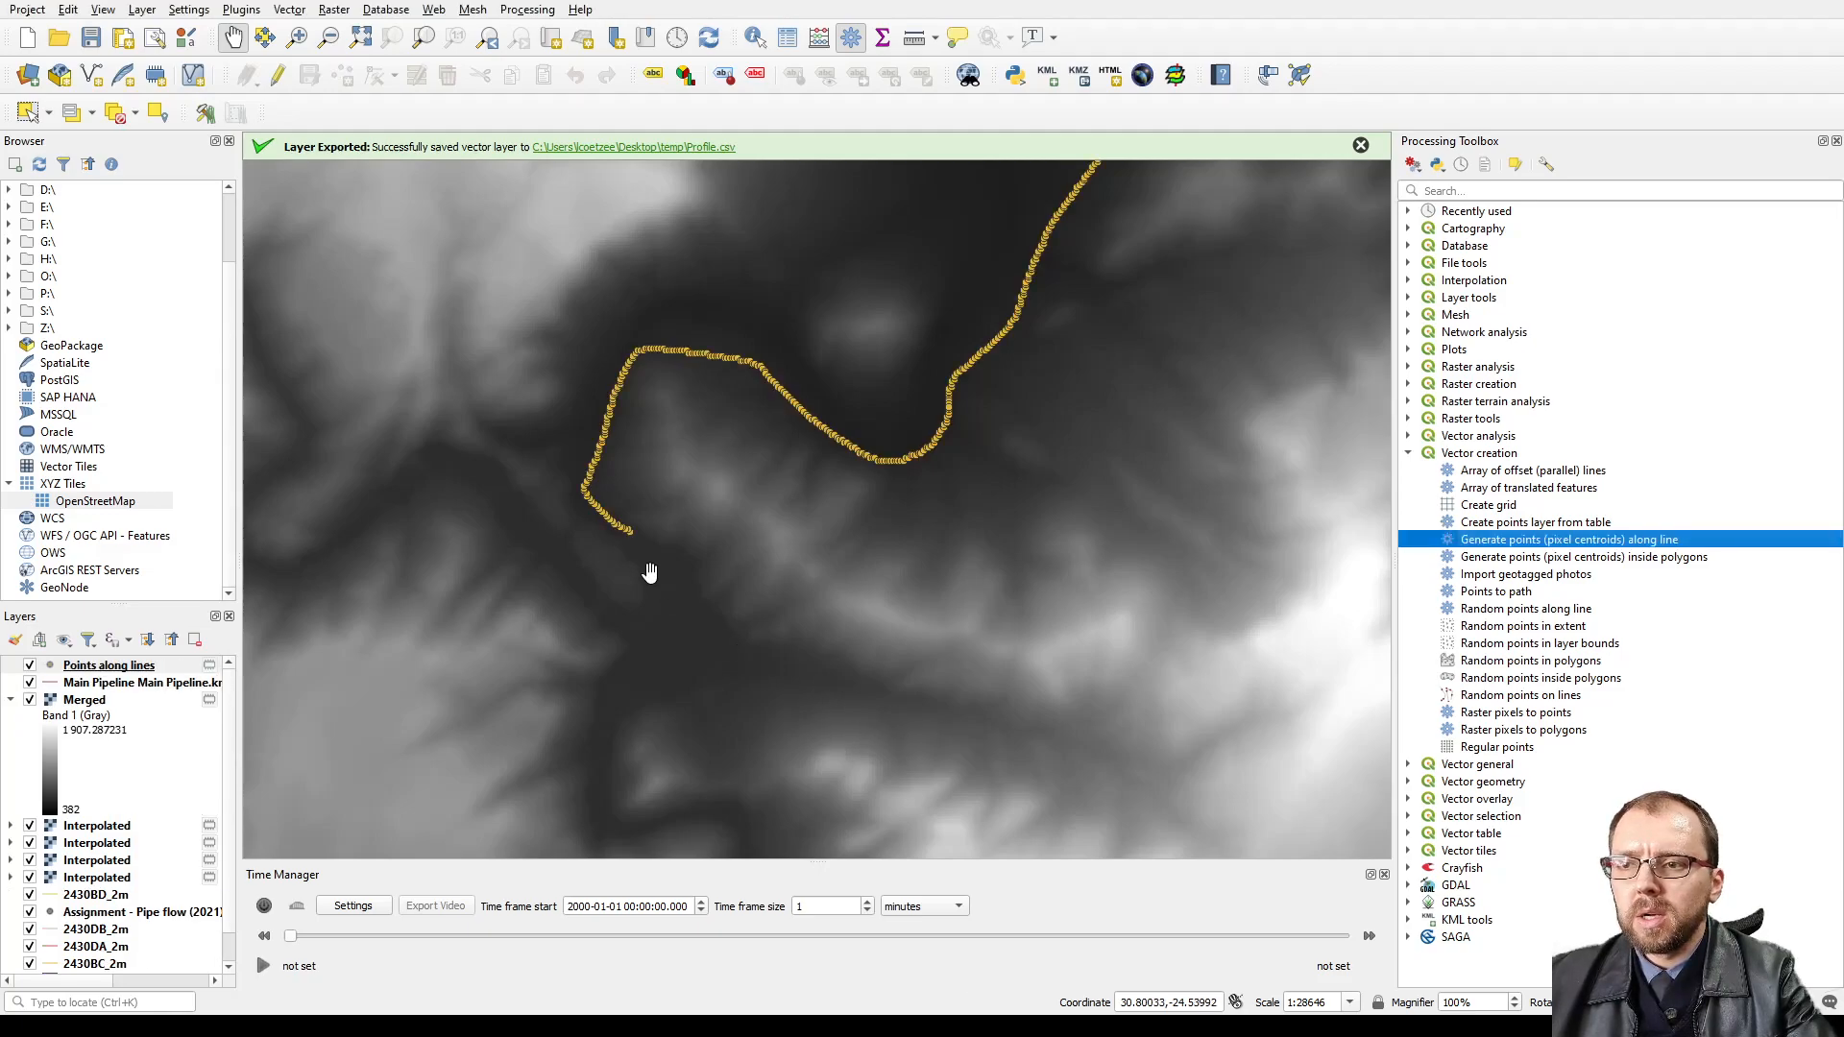
- Inspect the spacing of the generated points and how they follow the pipeline line across the raster pixels
{"action": "scroll", "coordinate": [822, 437], "scroll_direction": "up", "scroll_amount": 3}
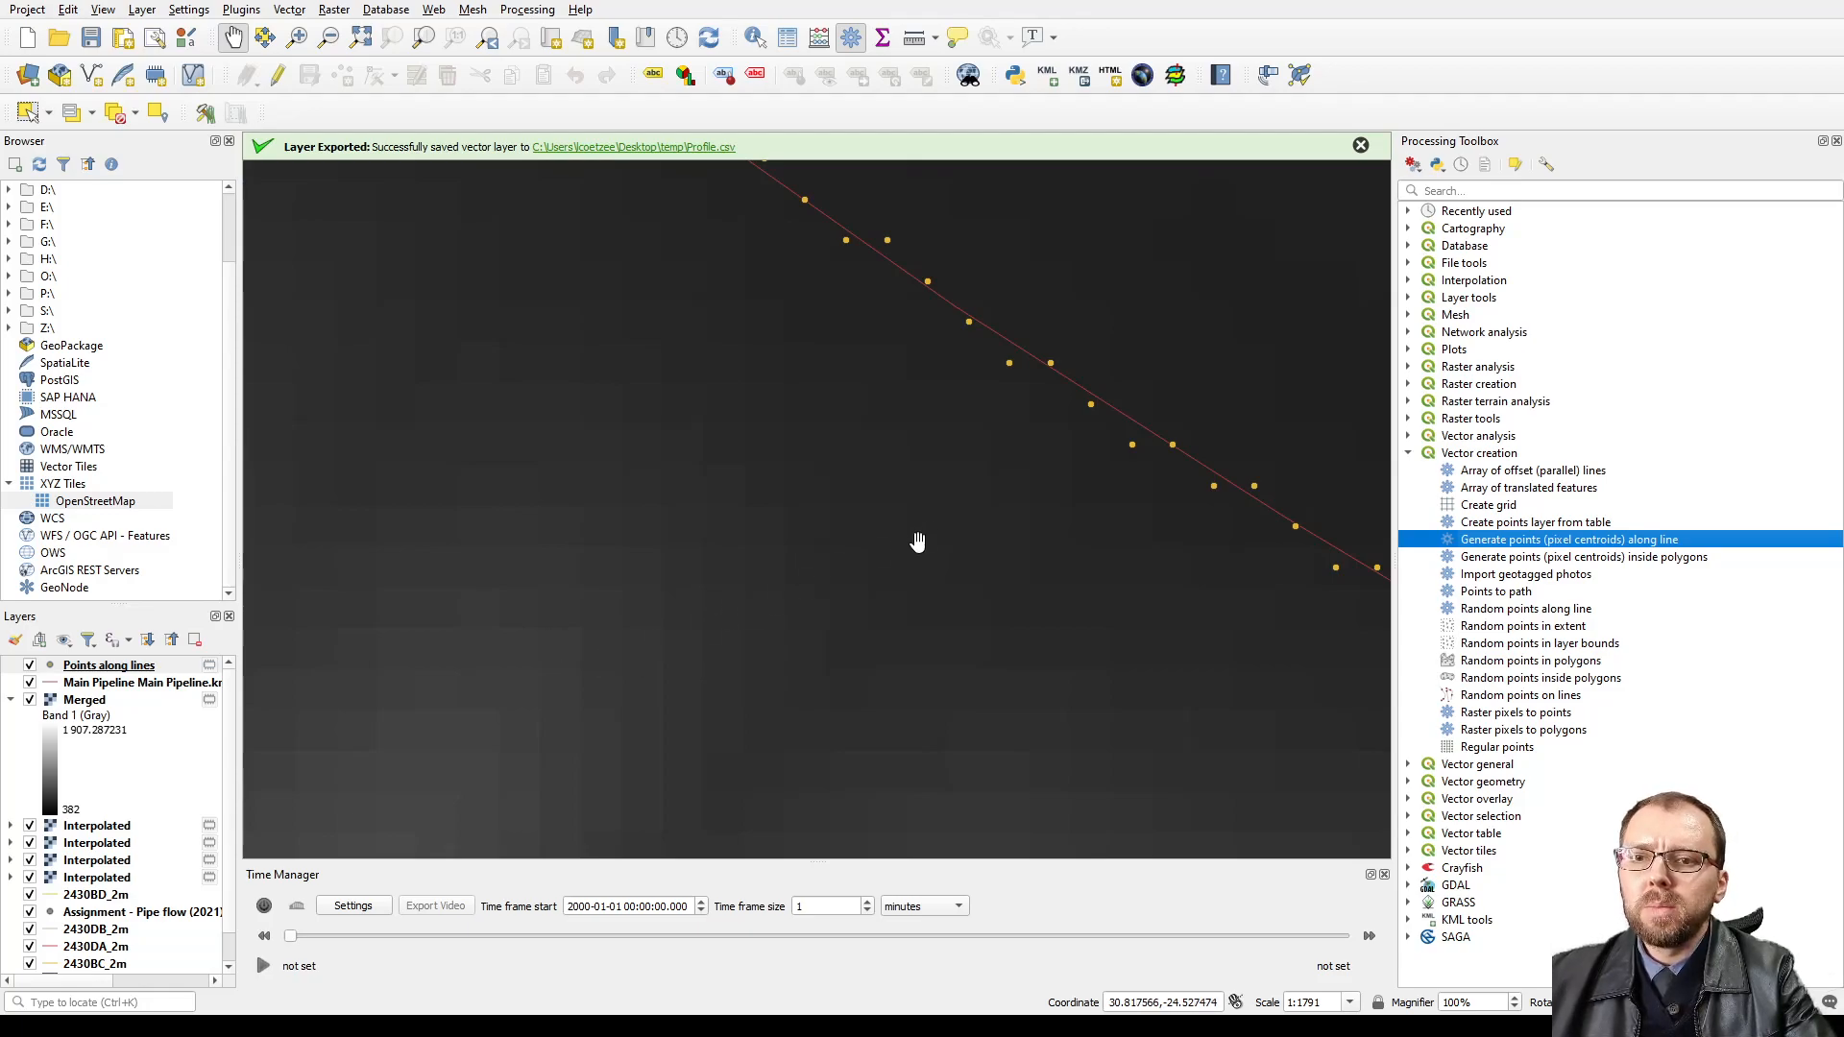
{"action": "left_click_drag", "start_coordinate": [1136, 528], "coordinate": [599, 560]}
{"action": "scroll", "coordinate": [839, 571], "scroll_direction": "down", "scroll_amount": 3}
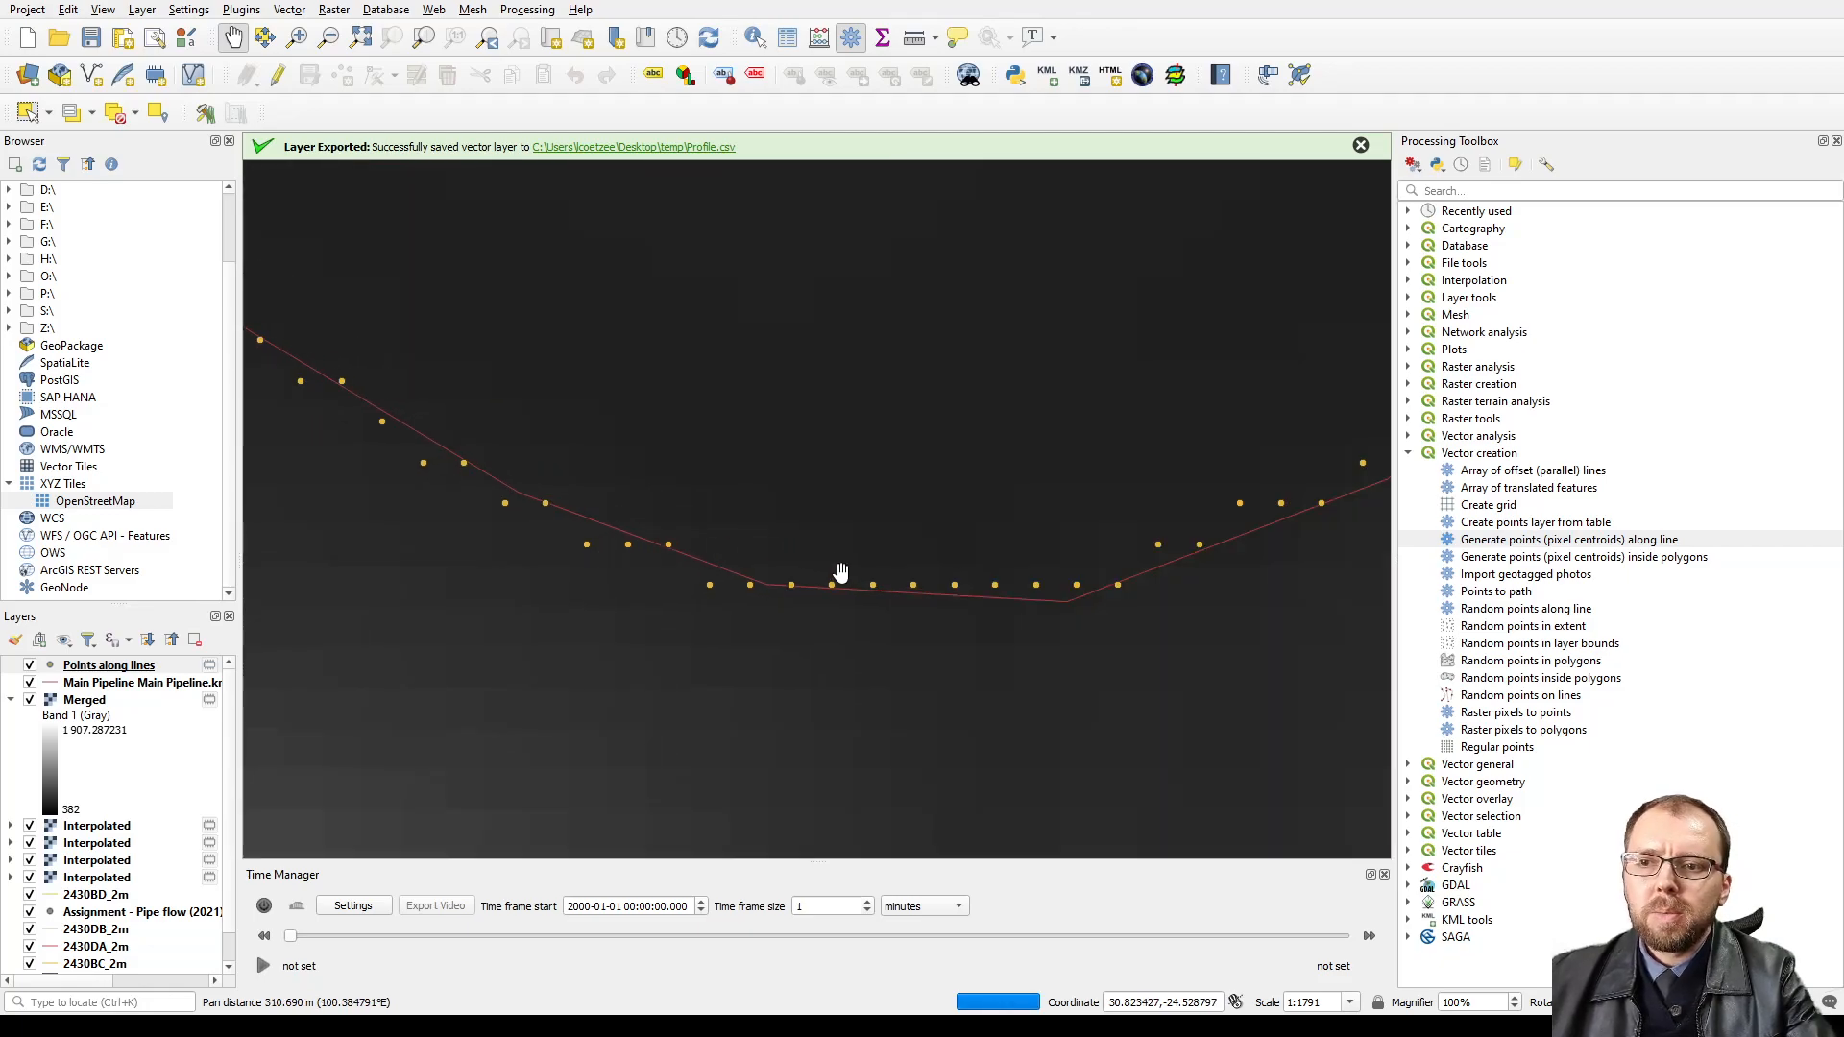
{"action": "scroll", "coordinate": [999, 468], "scroll_direction": "up", "scroll_amount": 3}
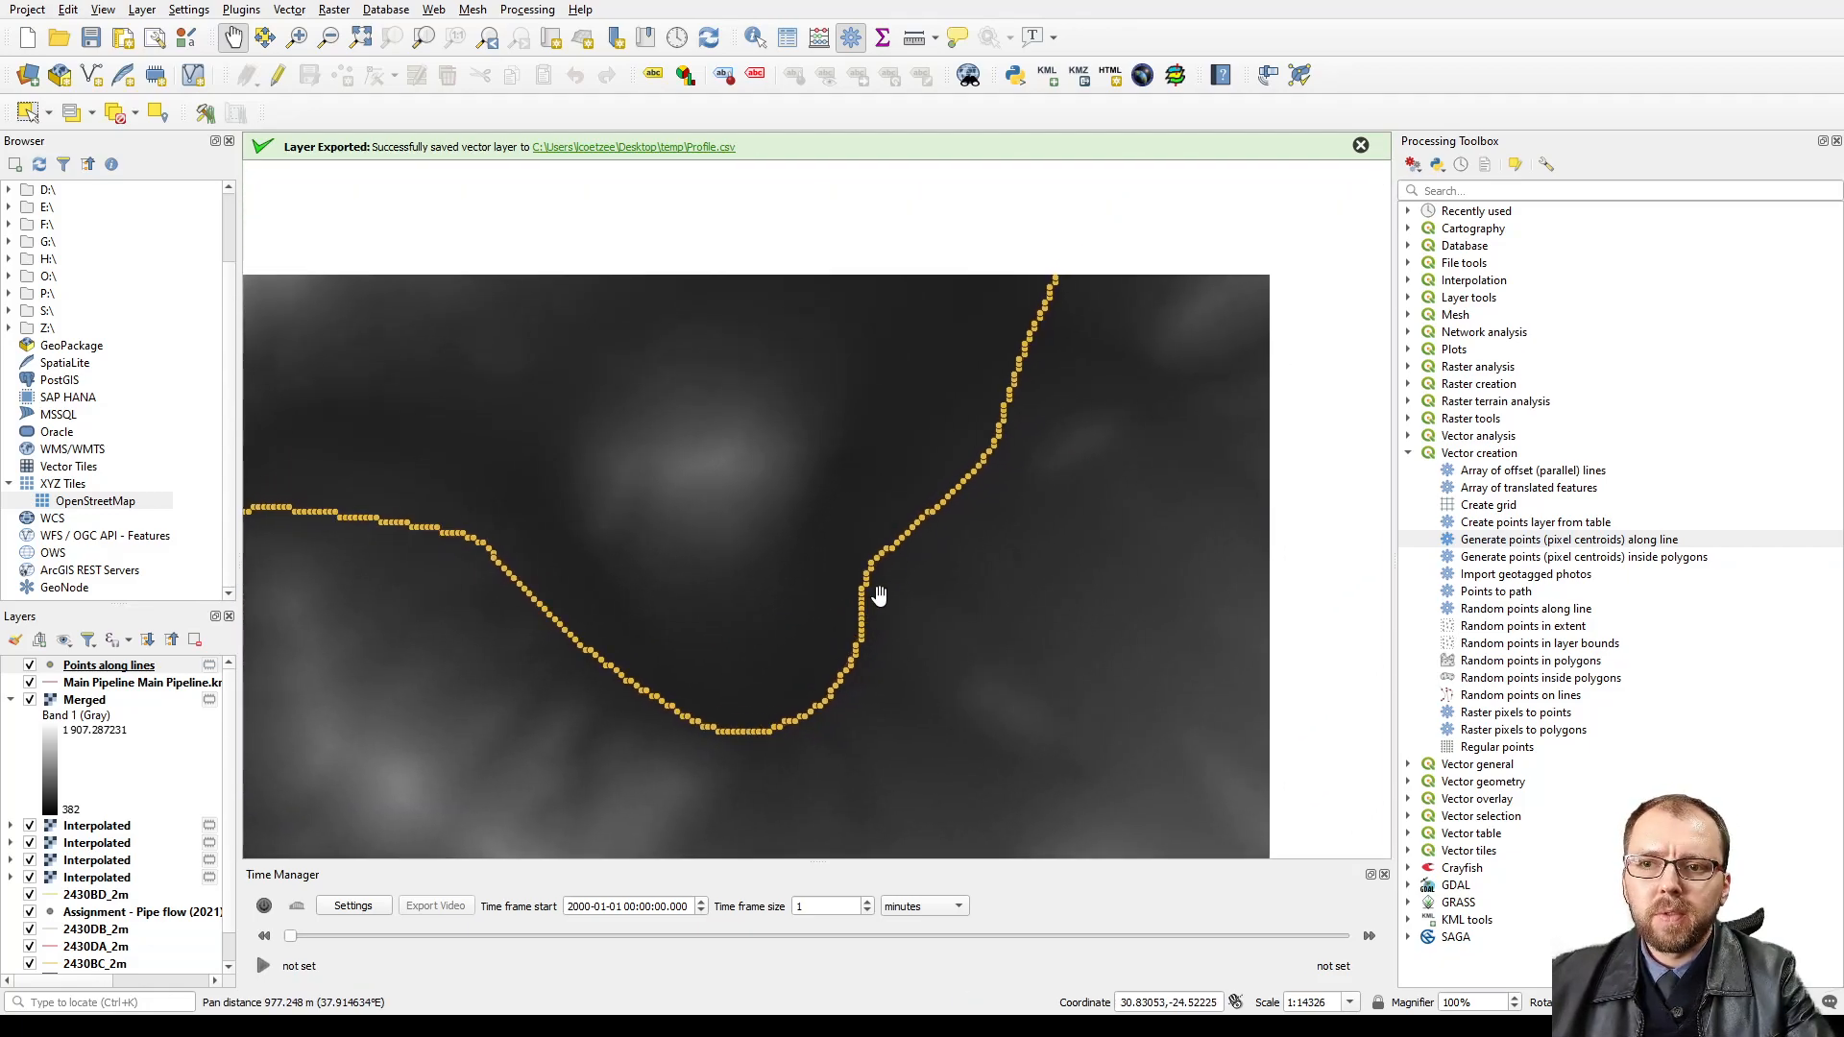
{"action": "left_click_drag", "start_coordinate": [1033, 444], "coordinate": [996, 463]}
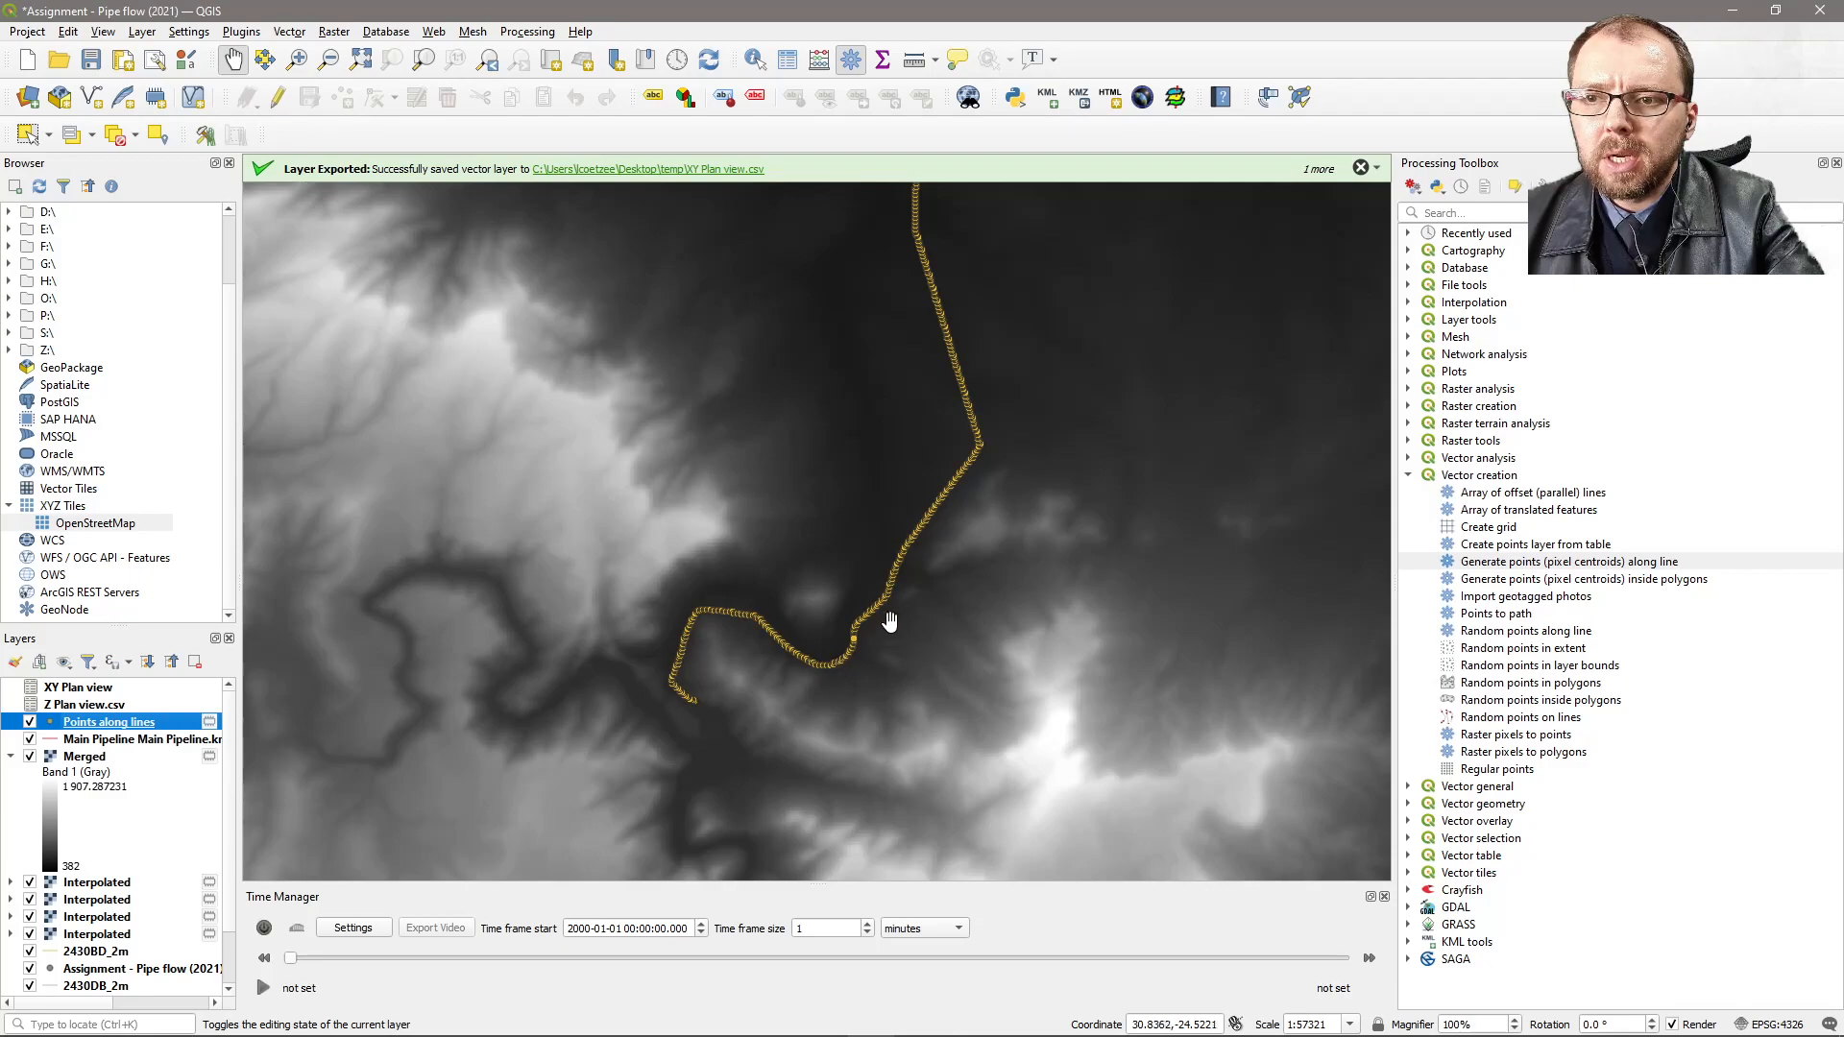
- Start exporting the Points along lines layer in Comma Separated Value [CSV] format and browse for its output file
{"action": "right_click", "coordinate": [81, 722]}
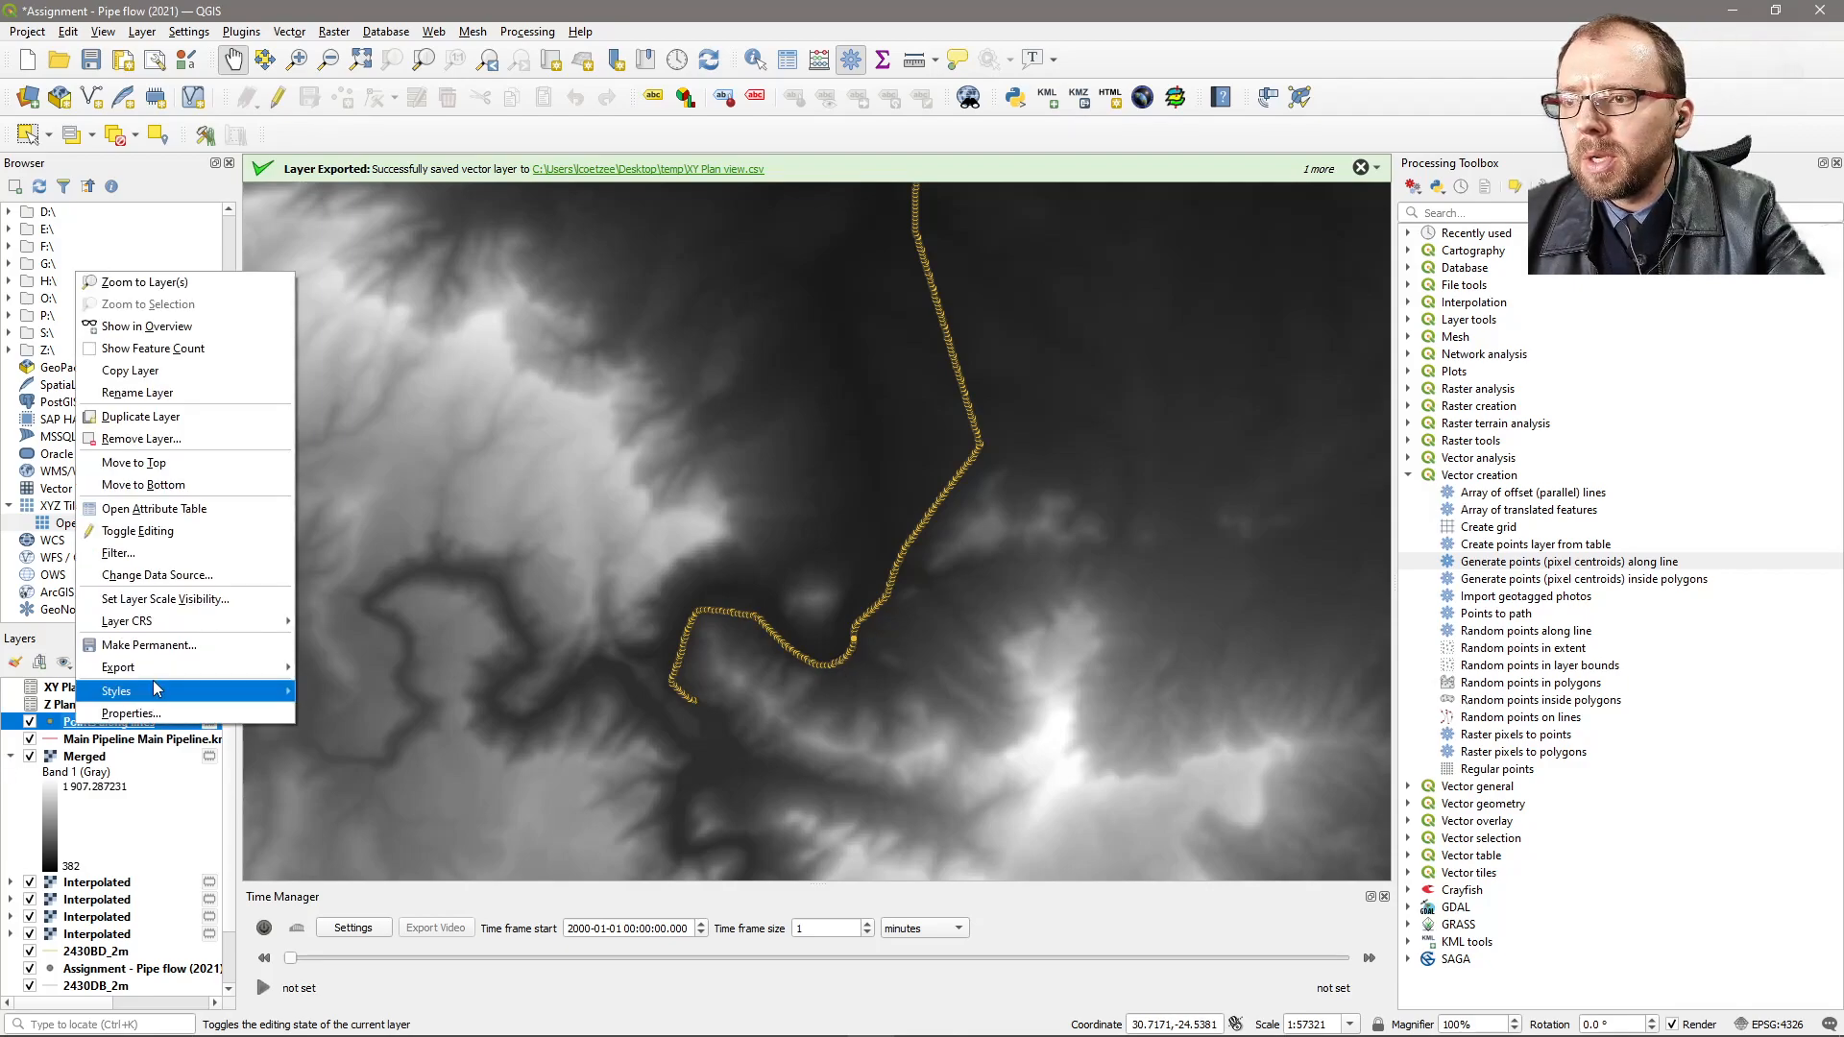
{"action": "mouse_move", "coordinate": [194, 664]}
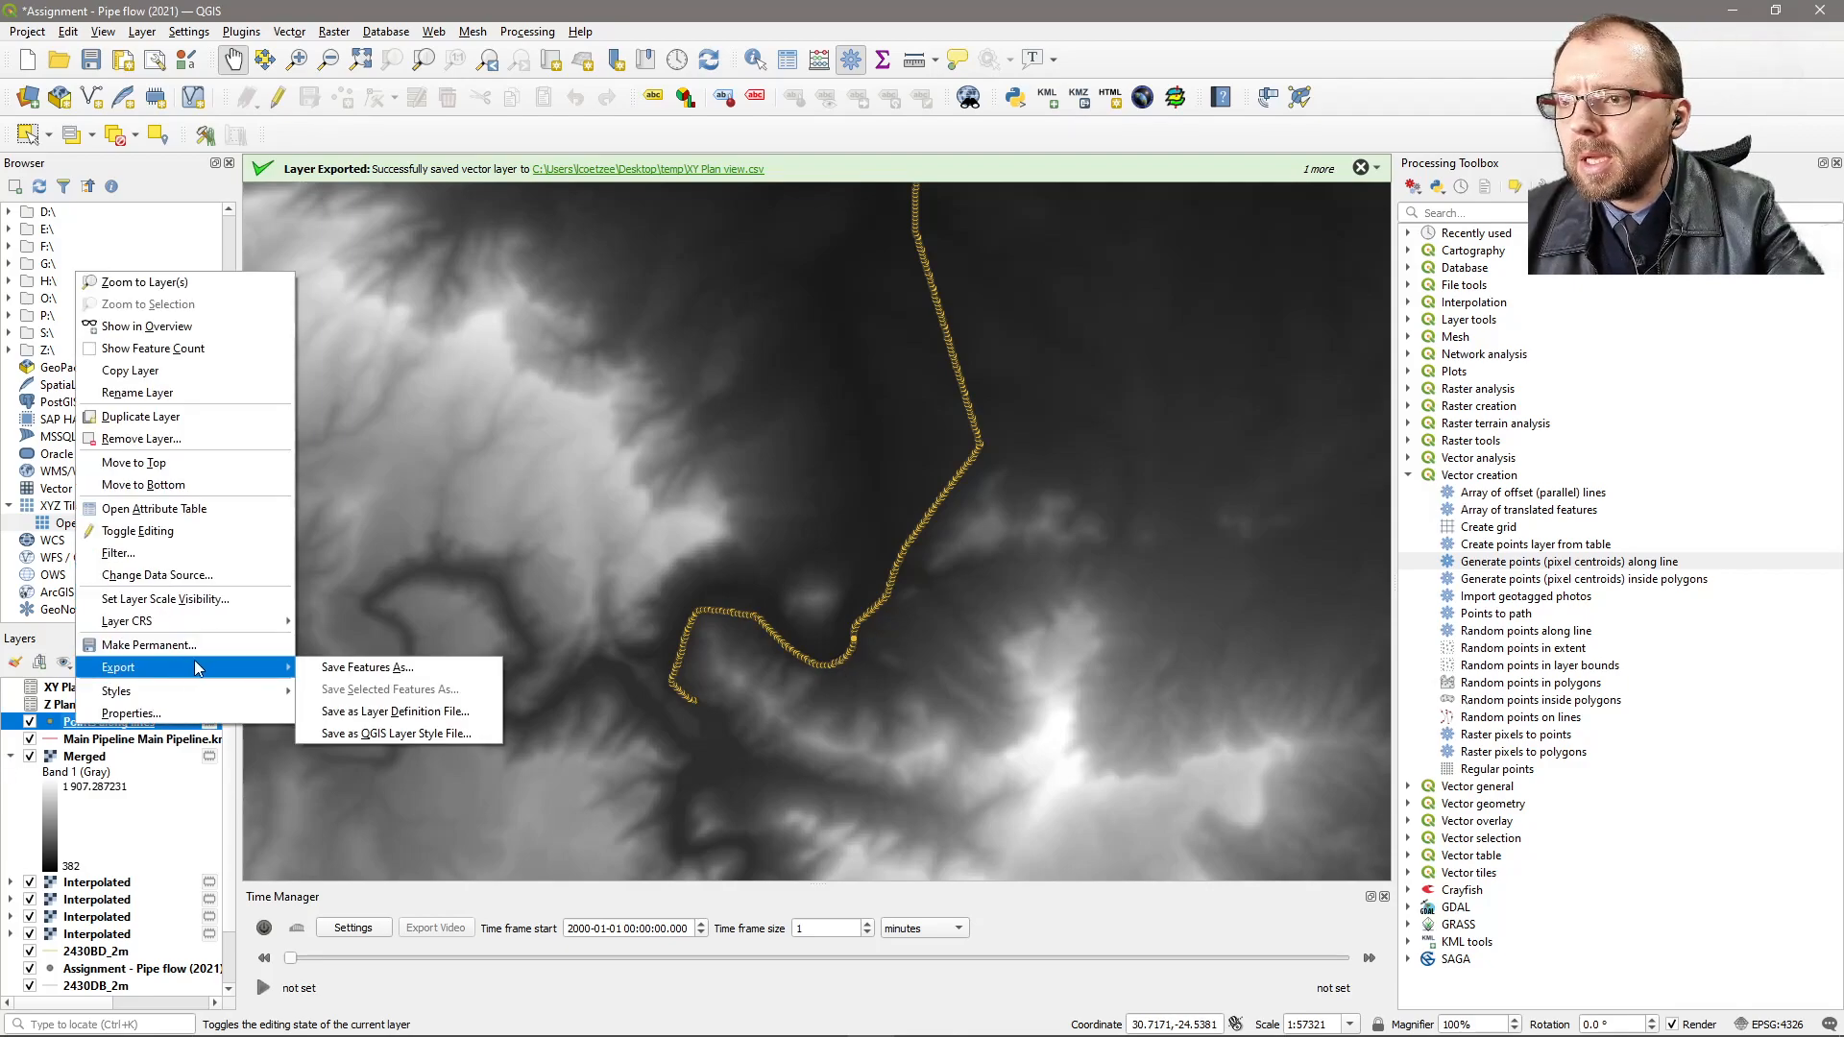
{"action": "left_click", "coordinate": [441, 670]}
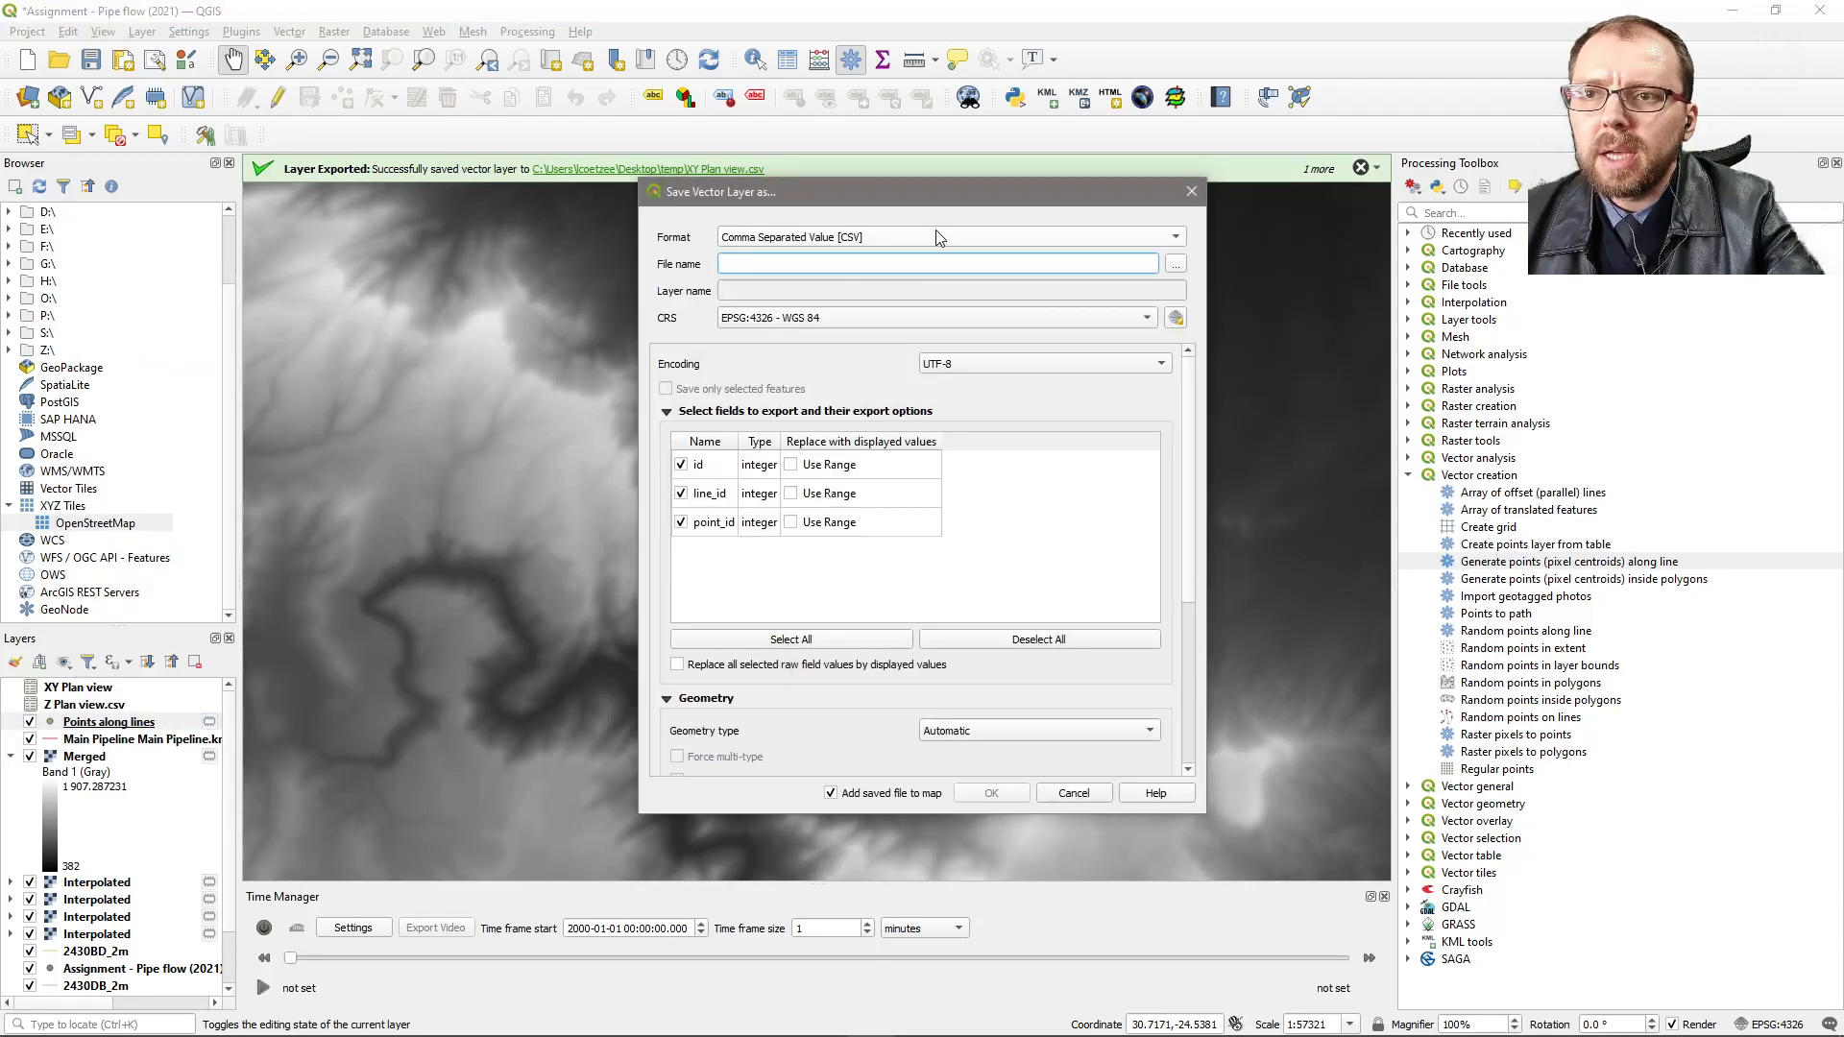
{"action": "left_click", "coordinate": [1178, 240]}
{"action": "left_click", "coordinate": [991, 237]}
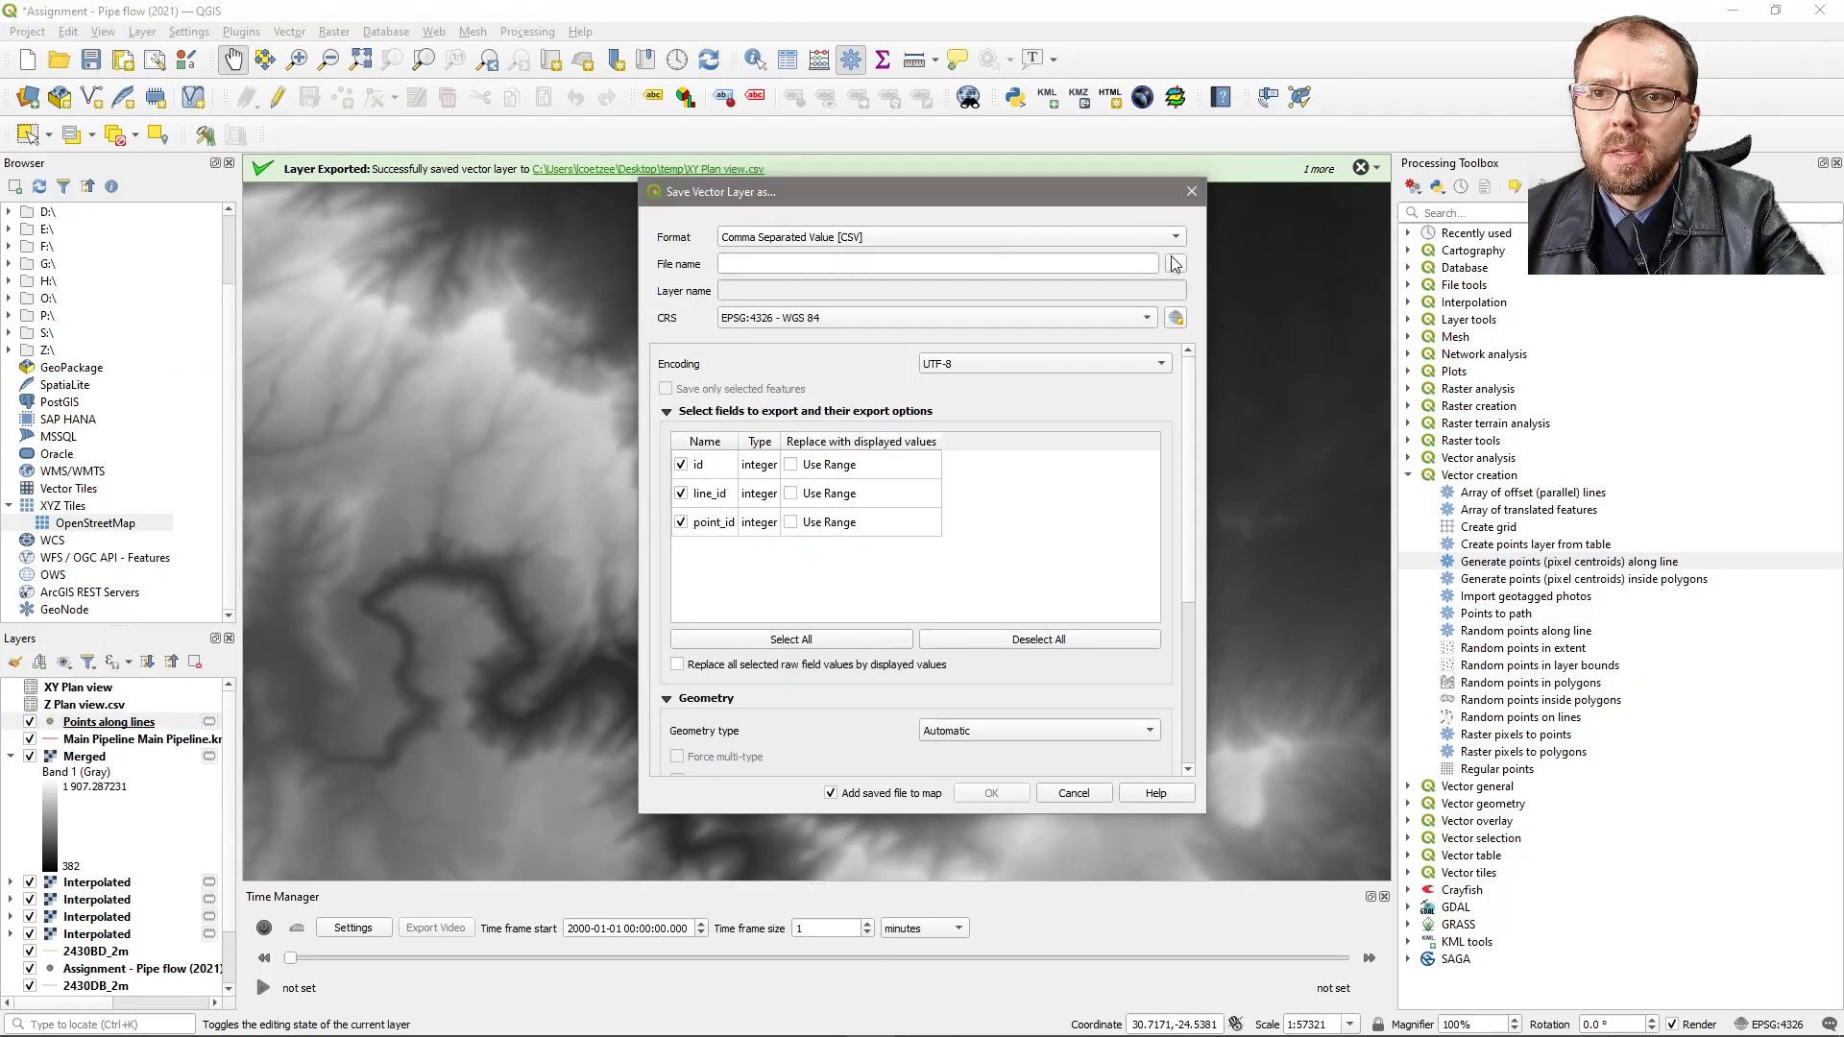
{"action": "left_click", "coordinate": [1192, 265]}
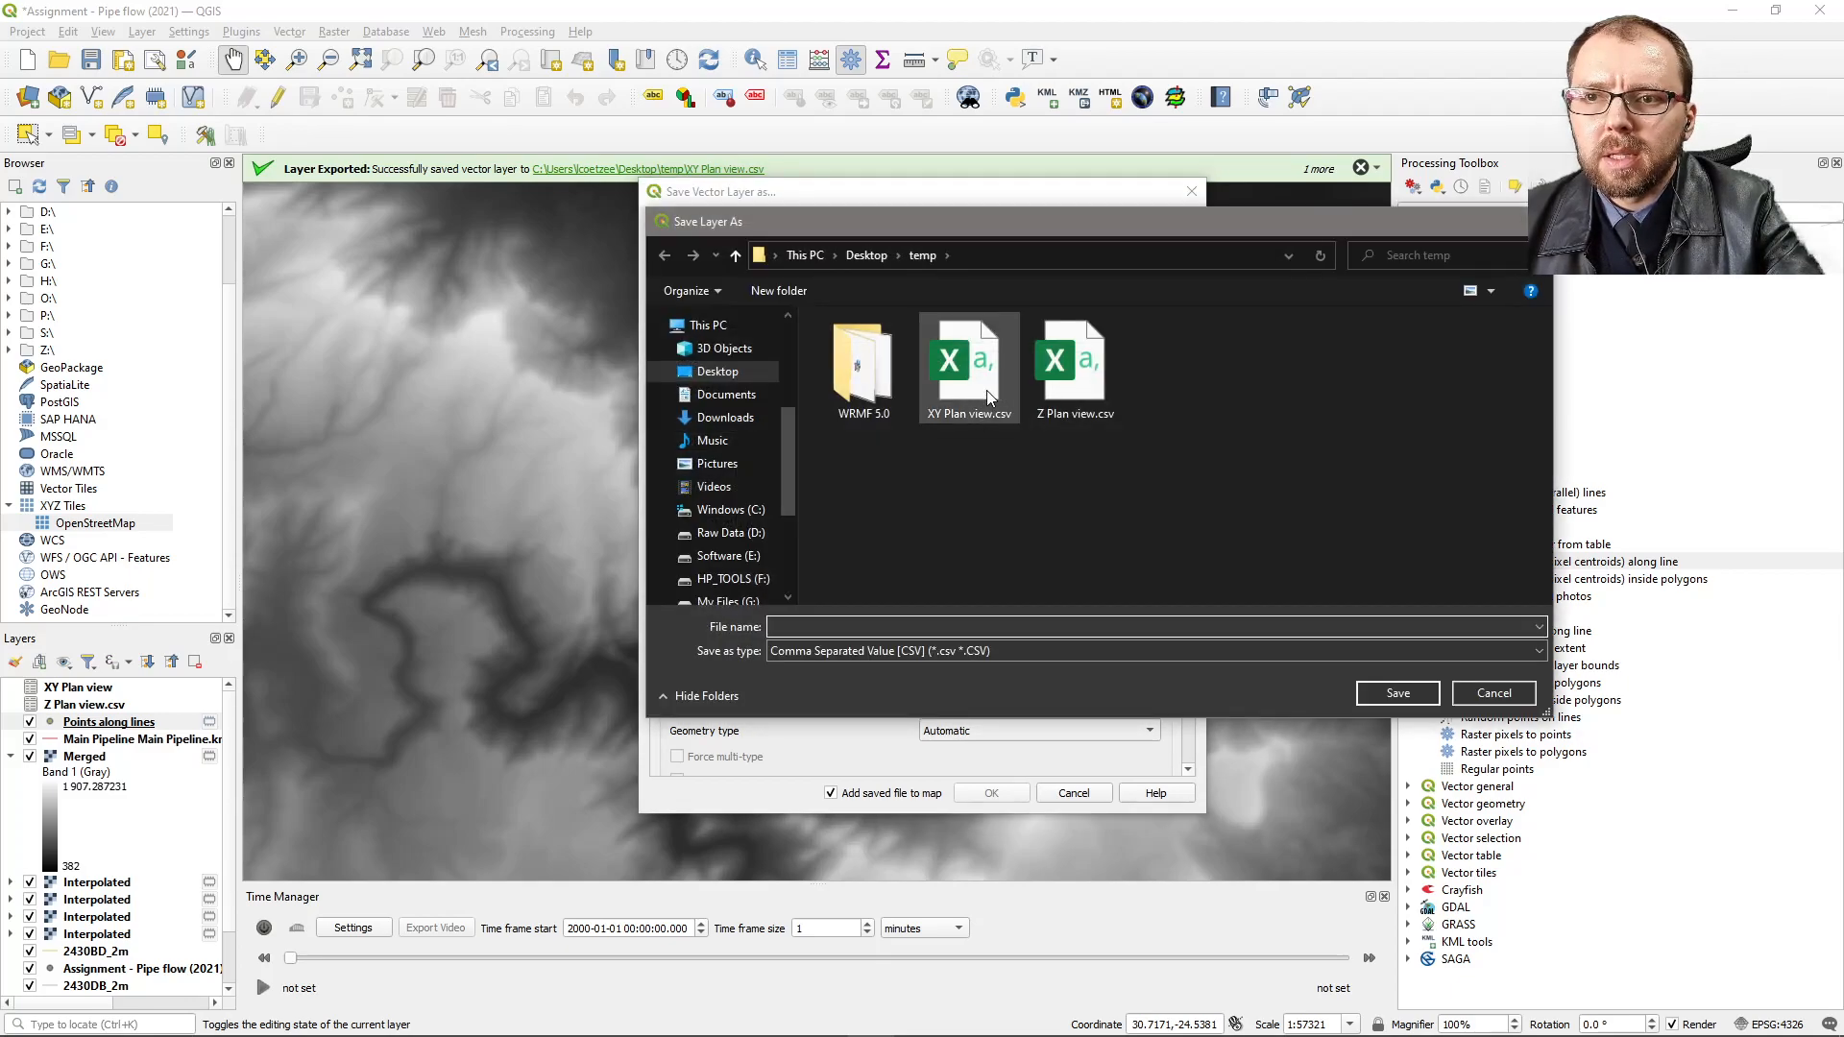
{"action": "left_click", "coordinate": [987, 390]}
{"action": "left_click", "coordinate": [817, 626]}
{"action": "left_click", "coordinate": [786, 627]}
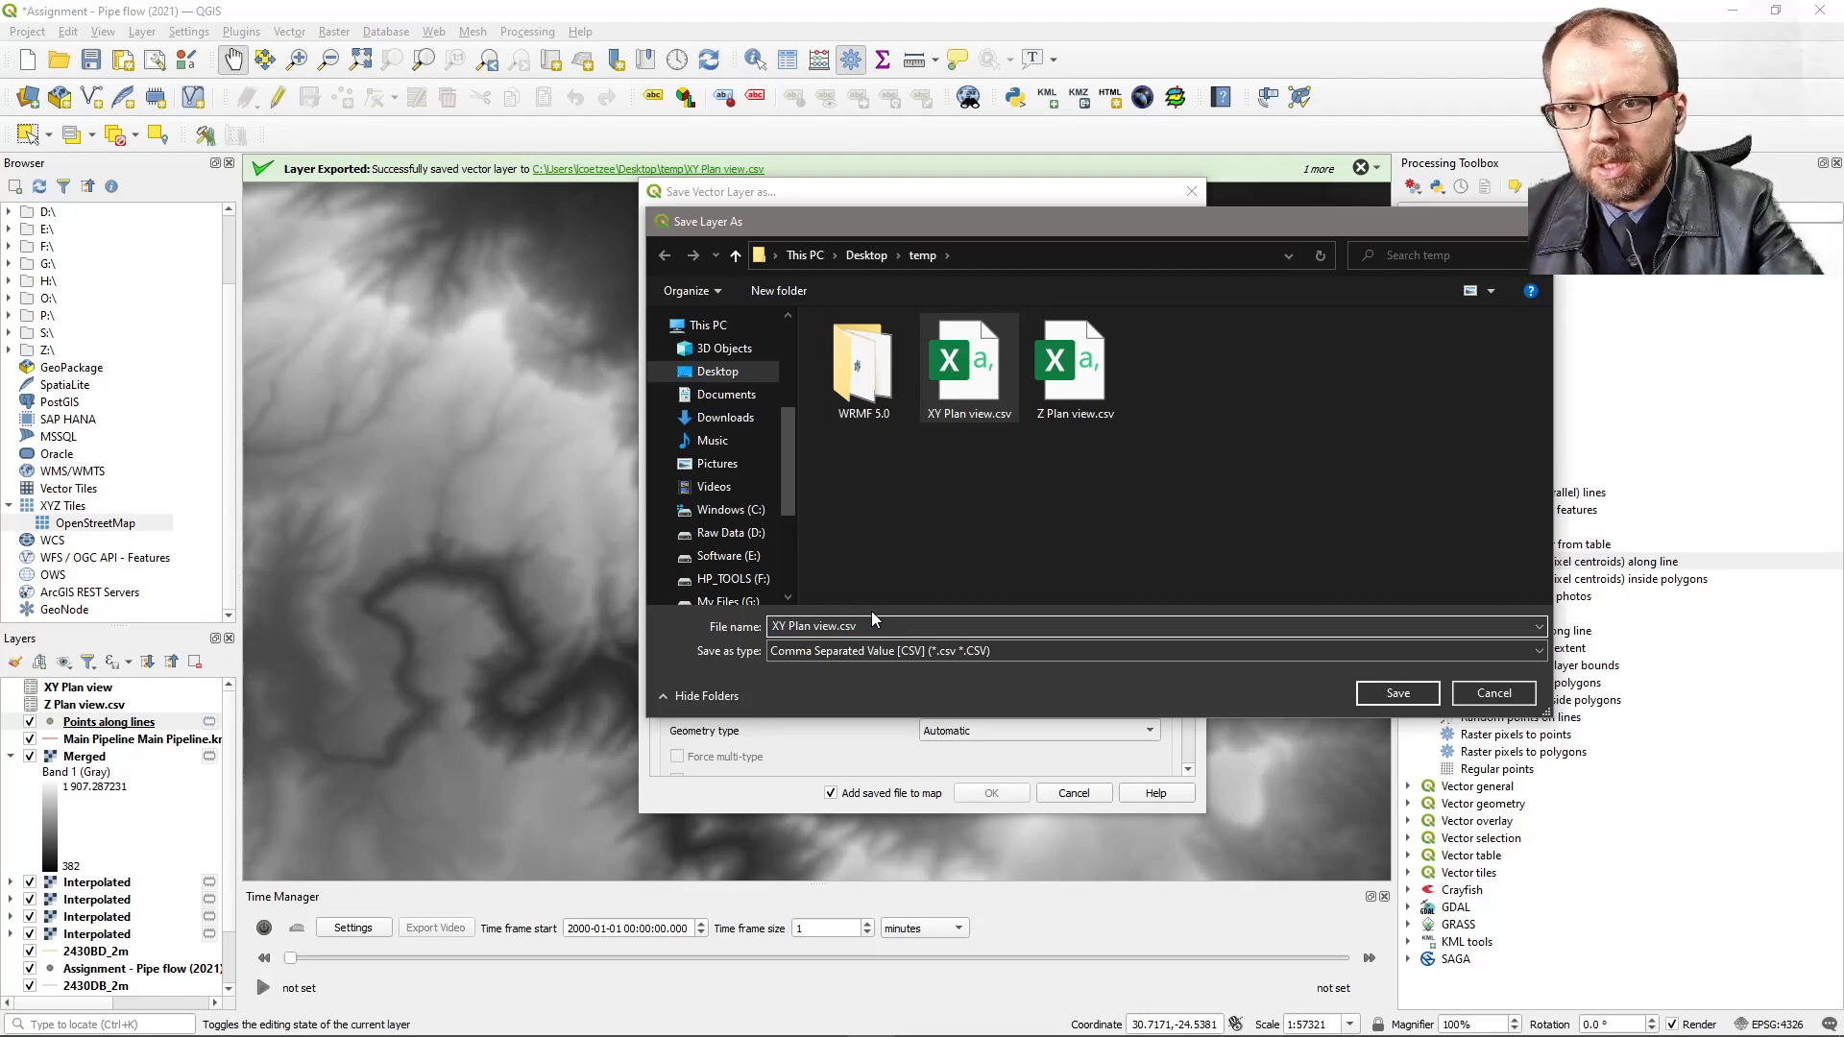
{"action": "key", "text": "Delete"}
{"action": "key", "text": "Delete"}
{"action": "key", "text": "Delete"}
{"action": "key", "text": "Delete"}
{"action": "key", "text": "Delete"}
{"action": "key", "text": "Delete"}
{"action": "key", "text": "Delete"}
{"action": "key", "text": "Delete"}
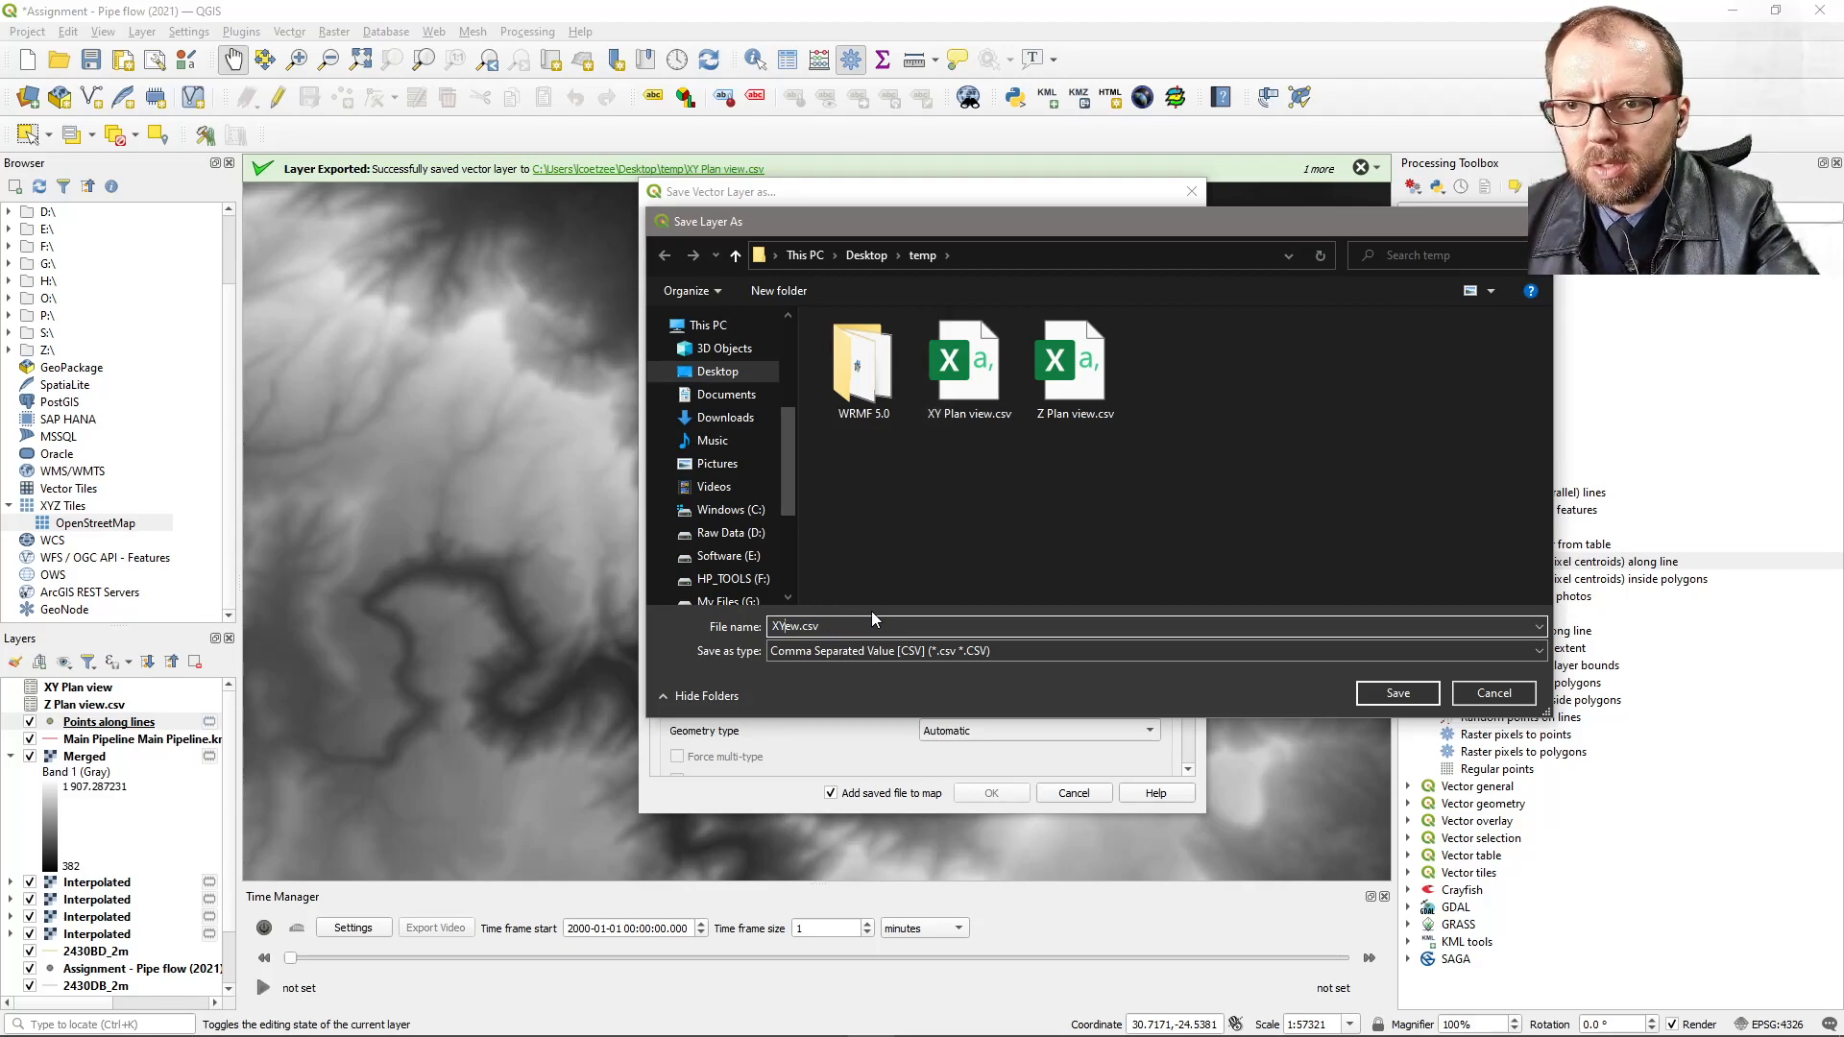
- Name the output file XY Plan view (1).csv, based on the existing XY Plan view.csv in the Desktop temp folder
{"action": "left_click", "coordinate": [968, 370]}
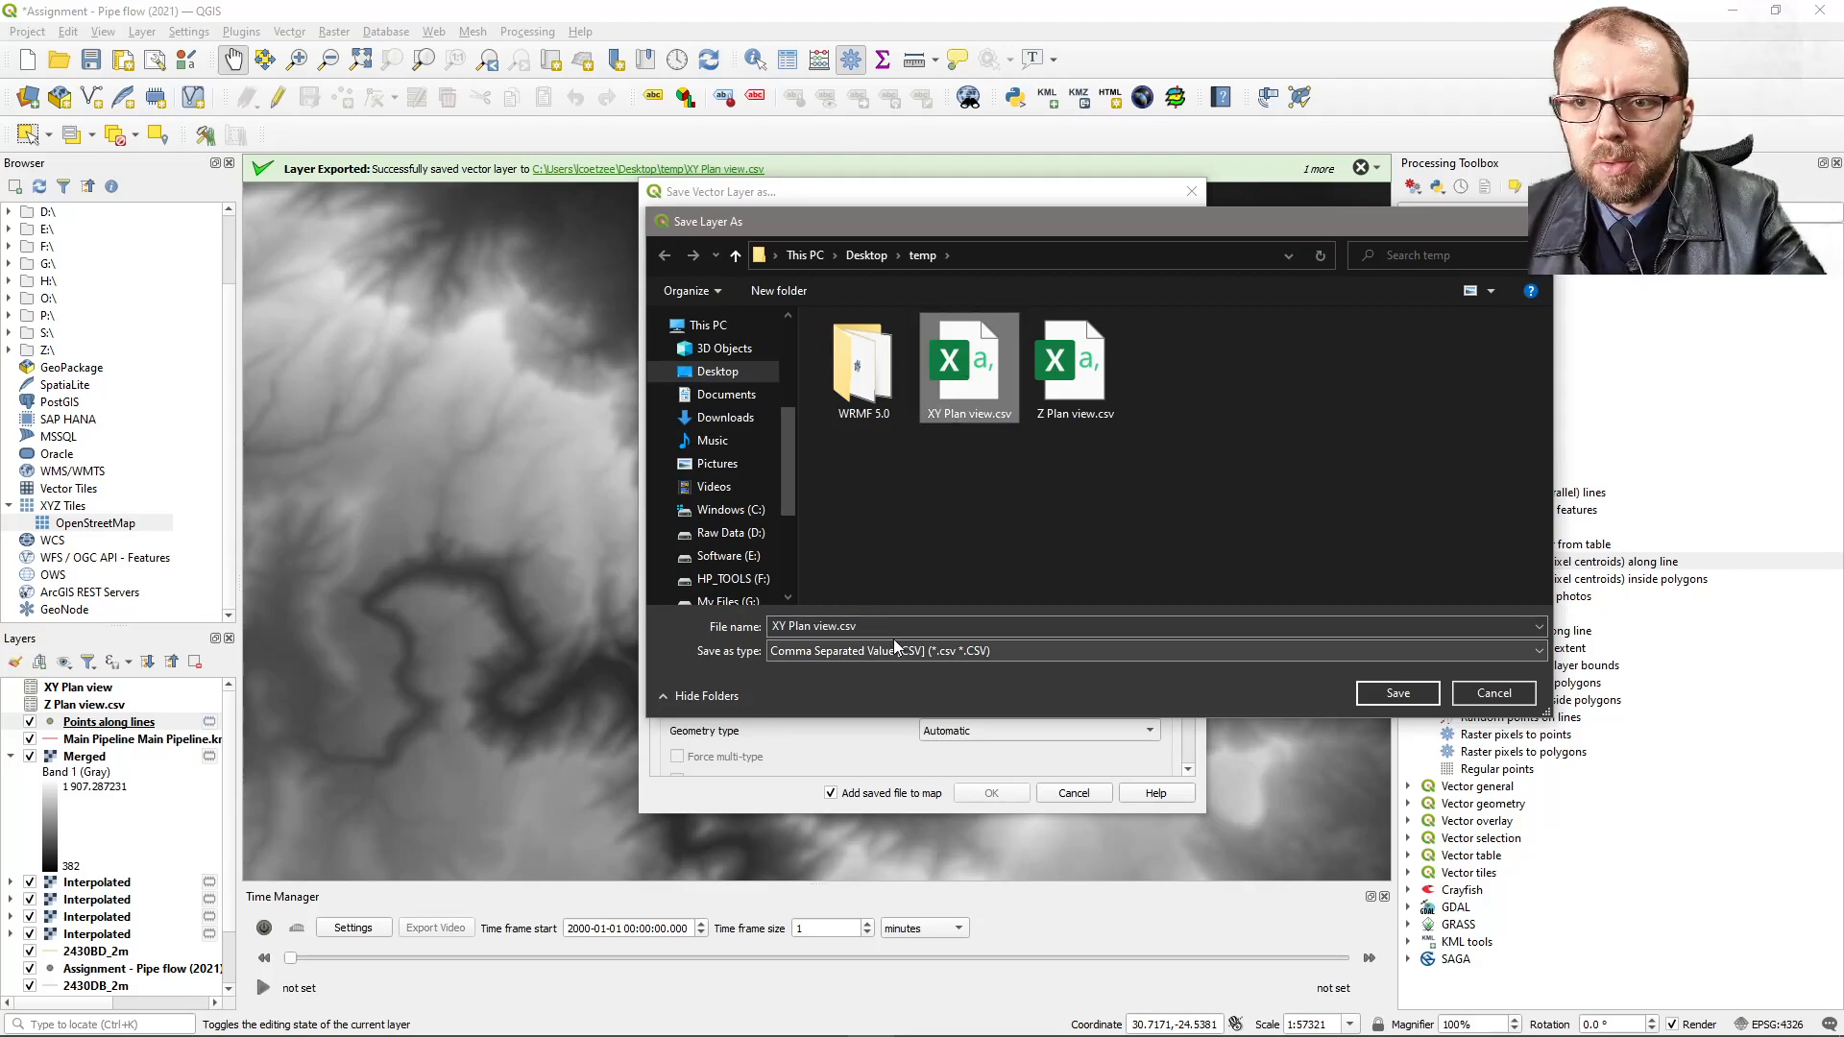
{"action": "left_click", "coordinate": [840, 626]}
{"action": "left_click", "coordinate": [837, 626]}
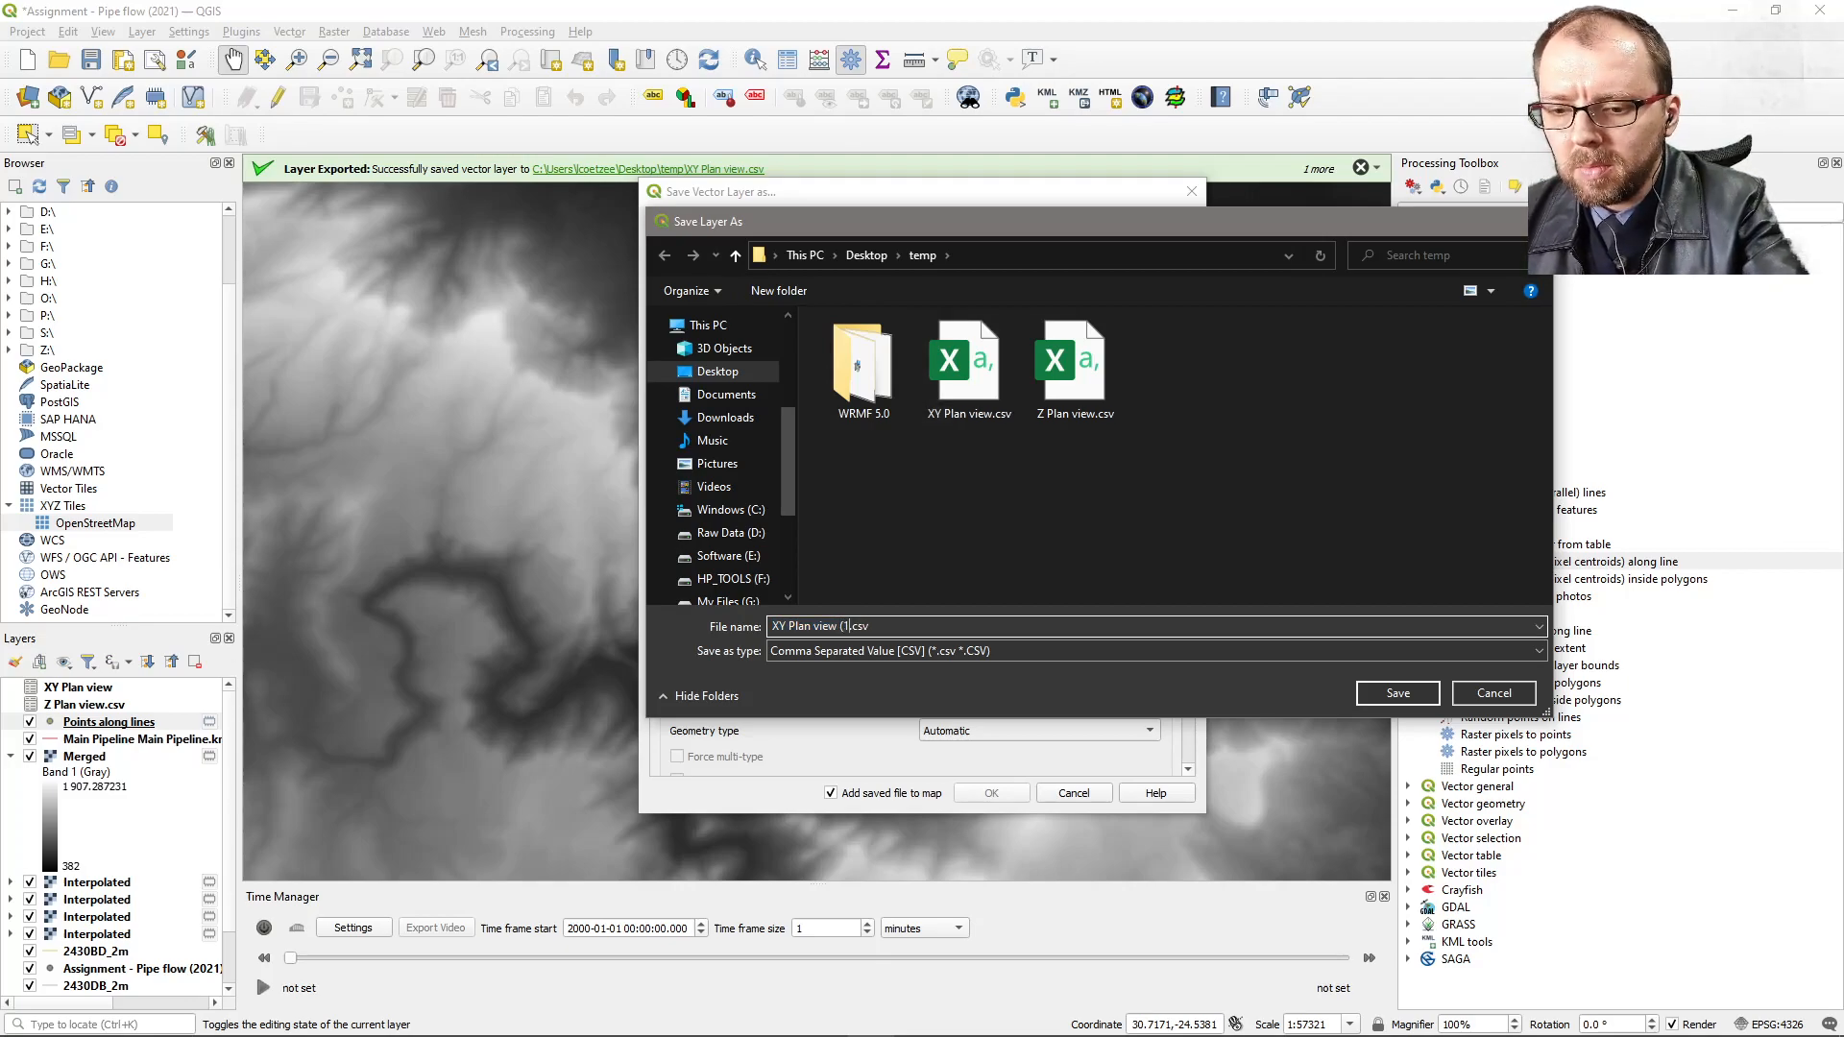
{"action": "left_click", "coordinate": [1398, 693]}
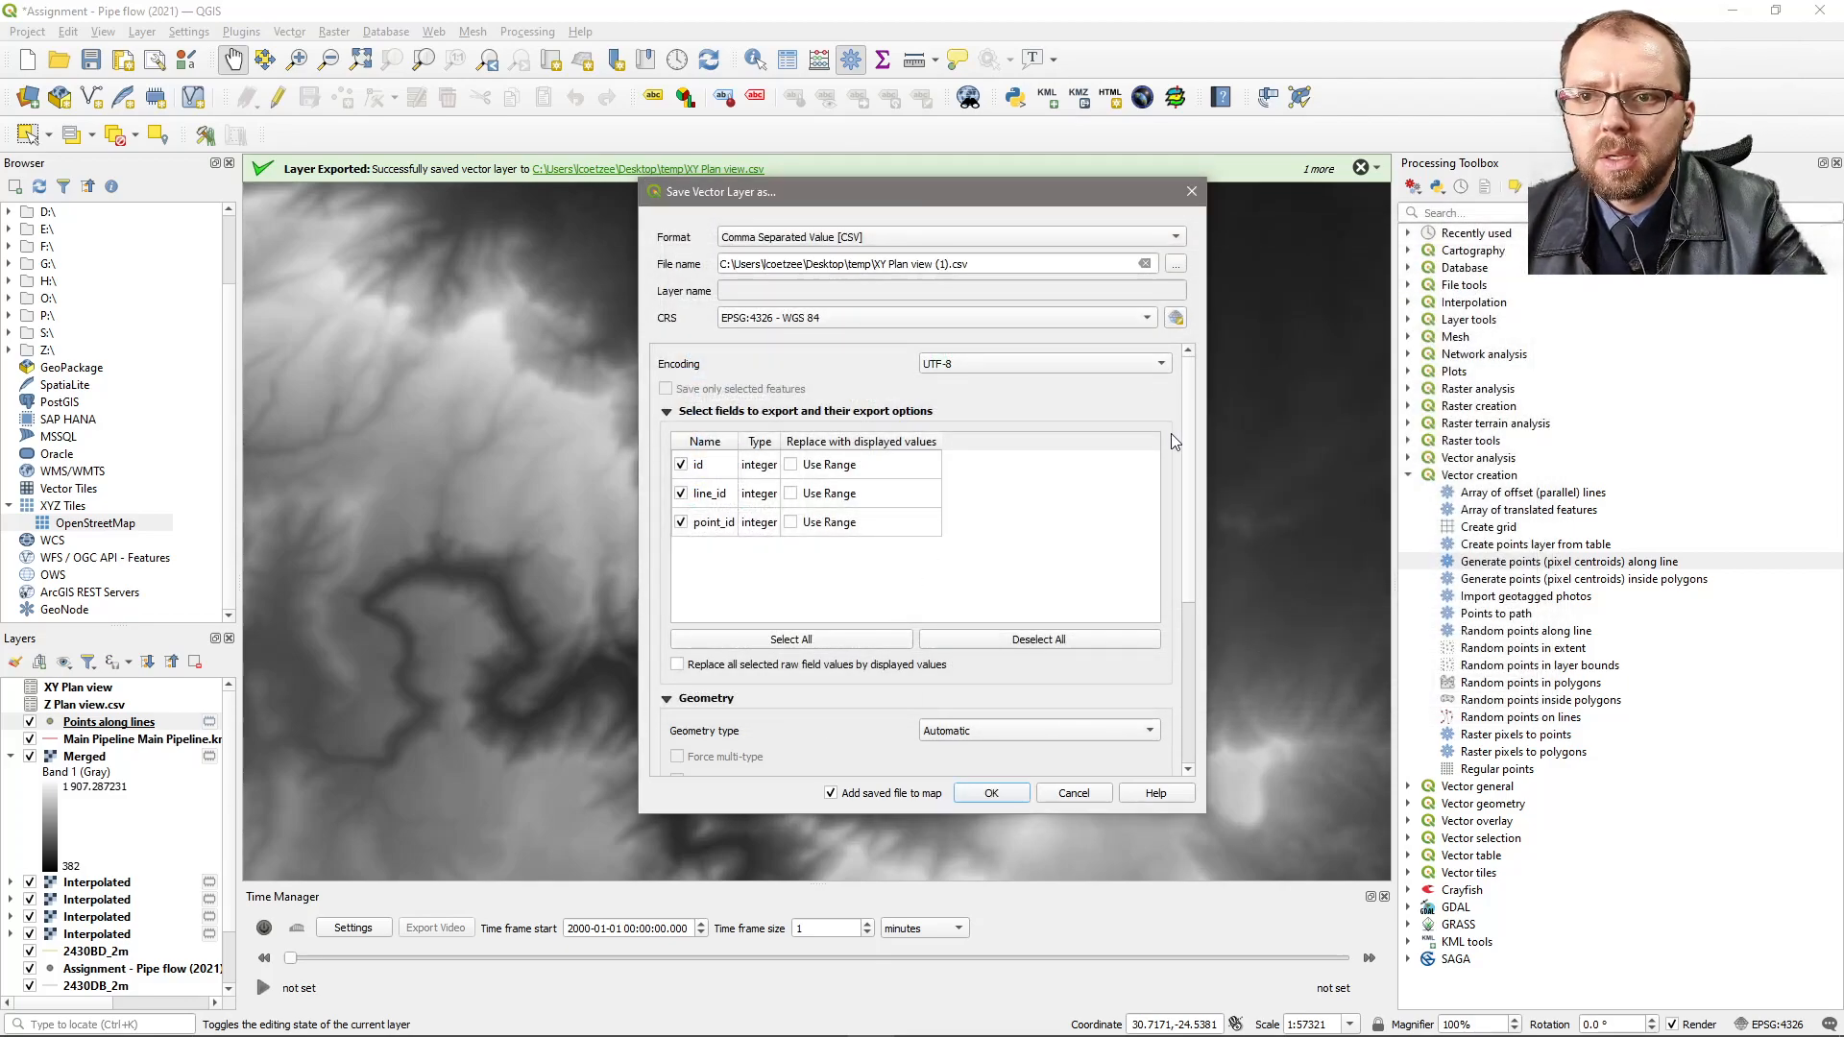
- Set the export's coordinate reference system to EPSG:32735 - WGS 84 / UTM zone 35S and bring up the layer options
{"action": "left_click", "coordinate": [1010, 326]}
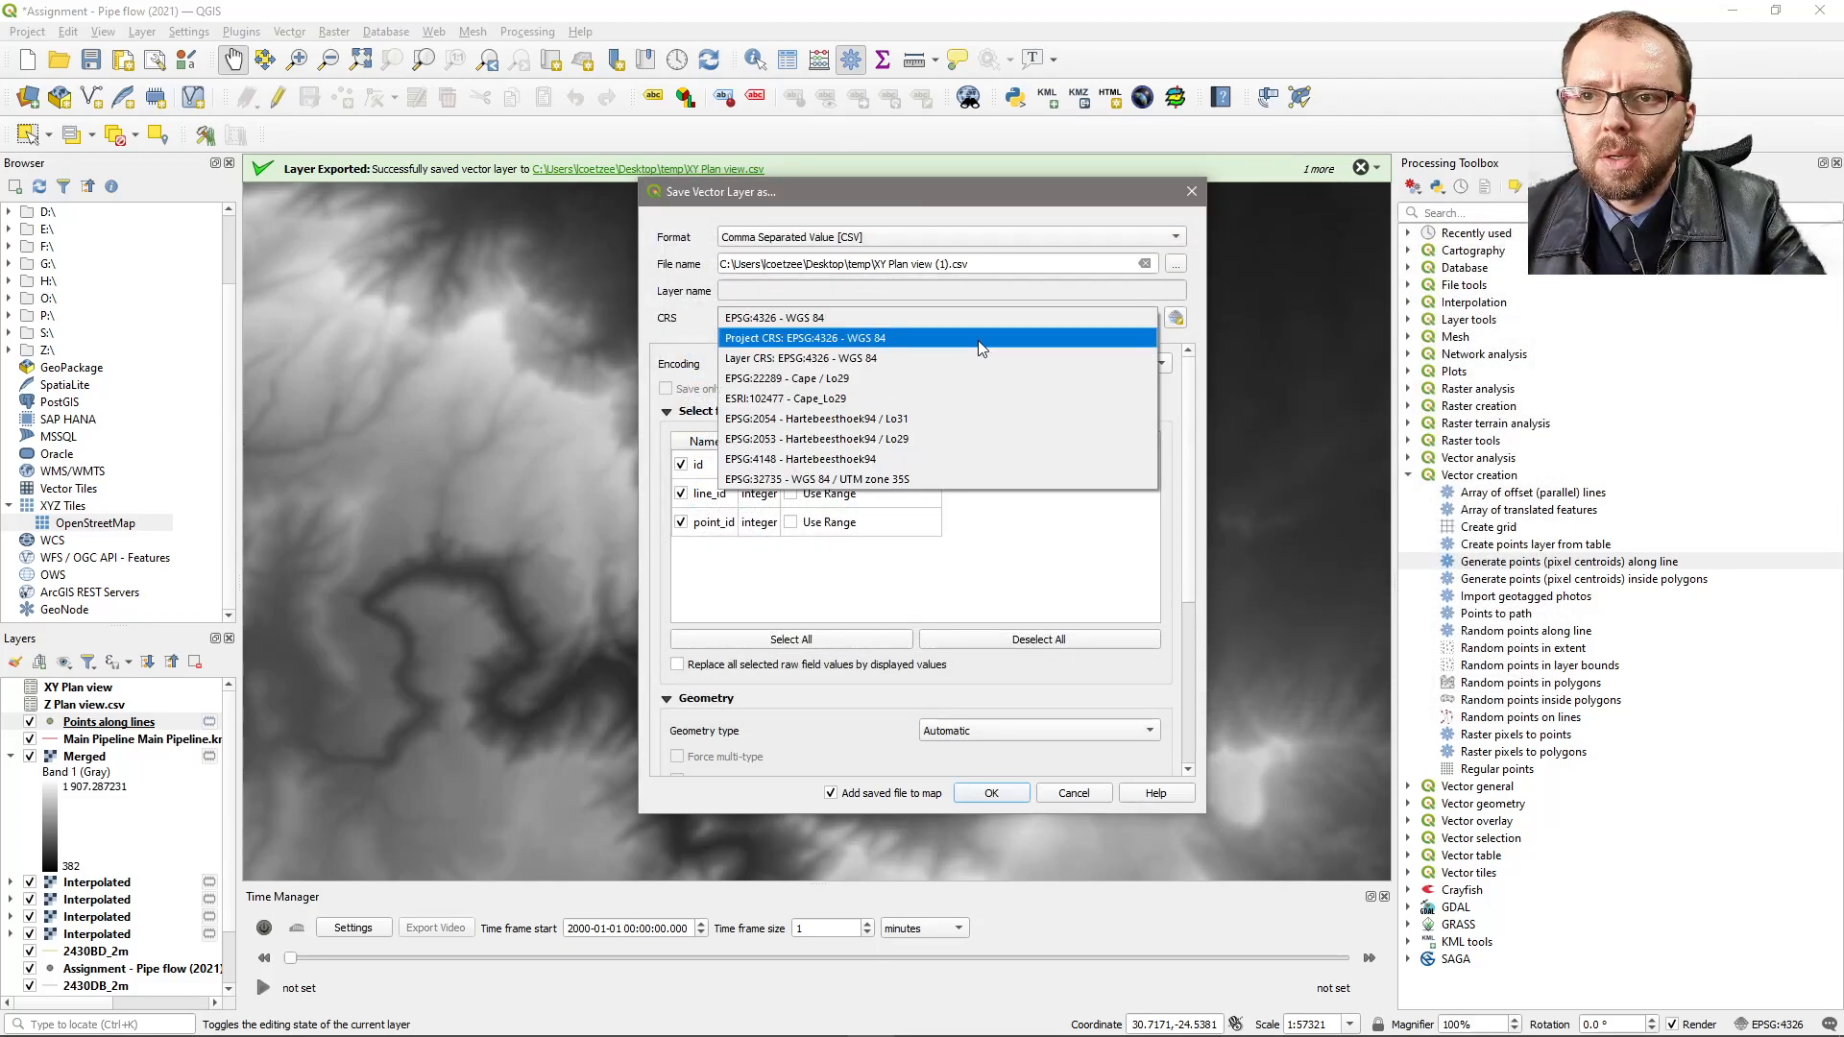
{"action": "left_click", "coordinate": [893, 485]}
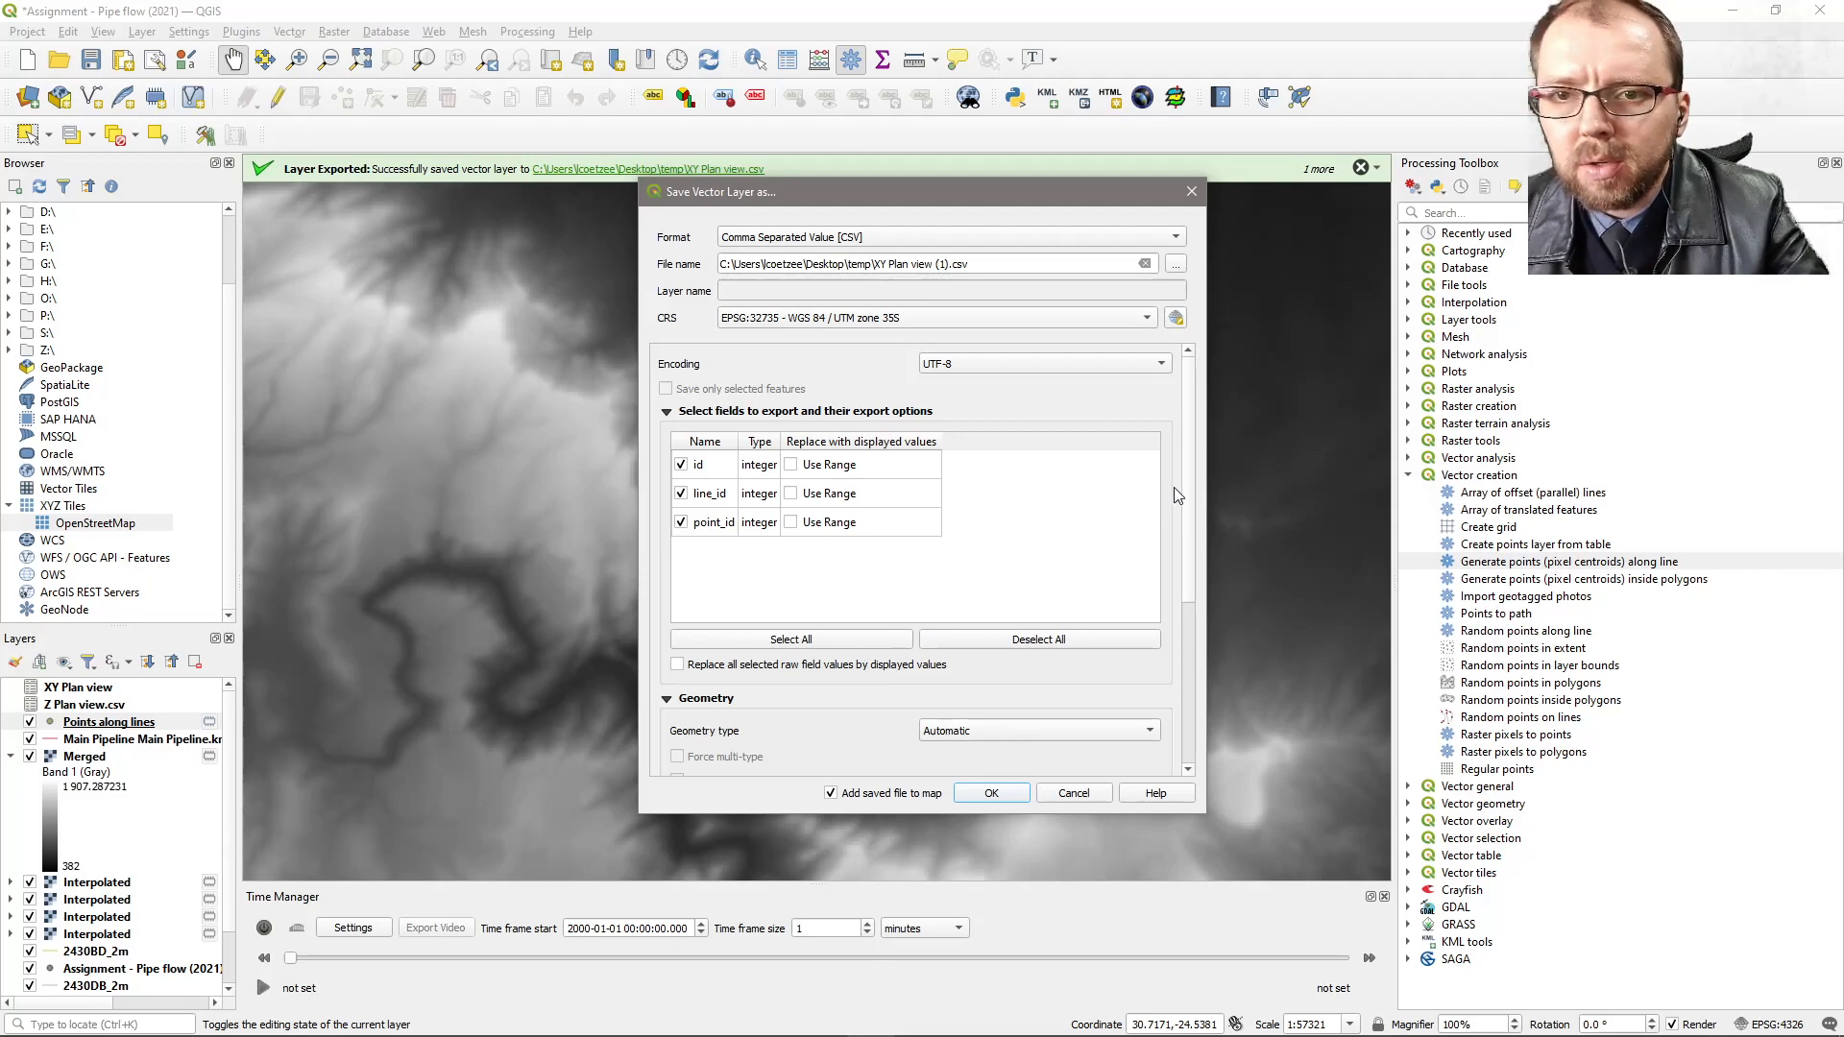
{"action": "scroll", "coordinate": [1162, 553], "scroll_direction": "down", "scroll_amount": 5}
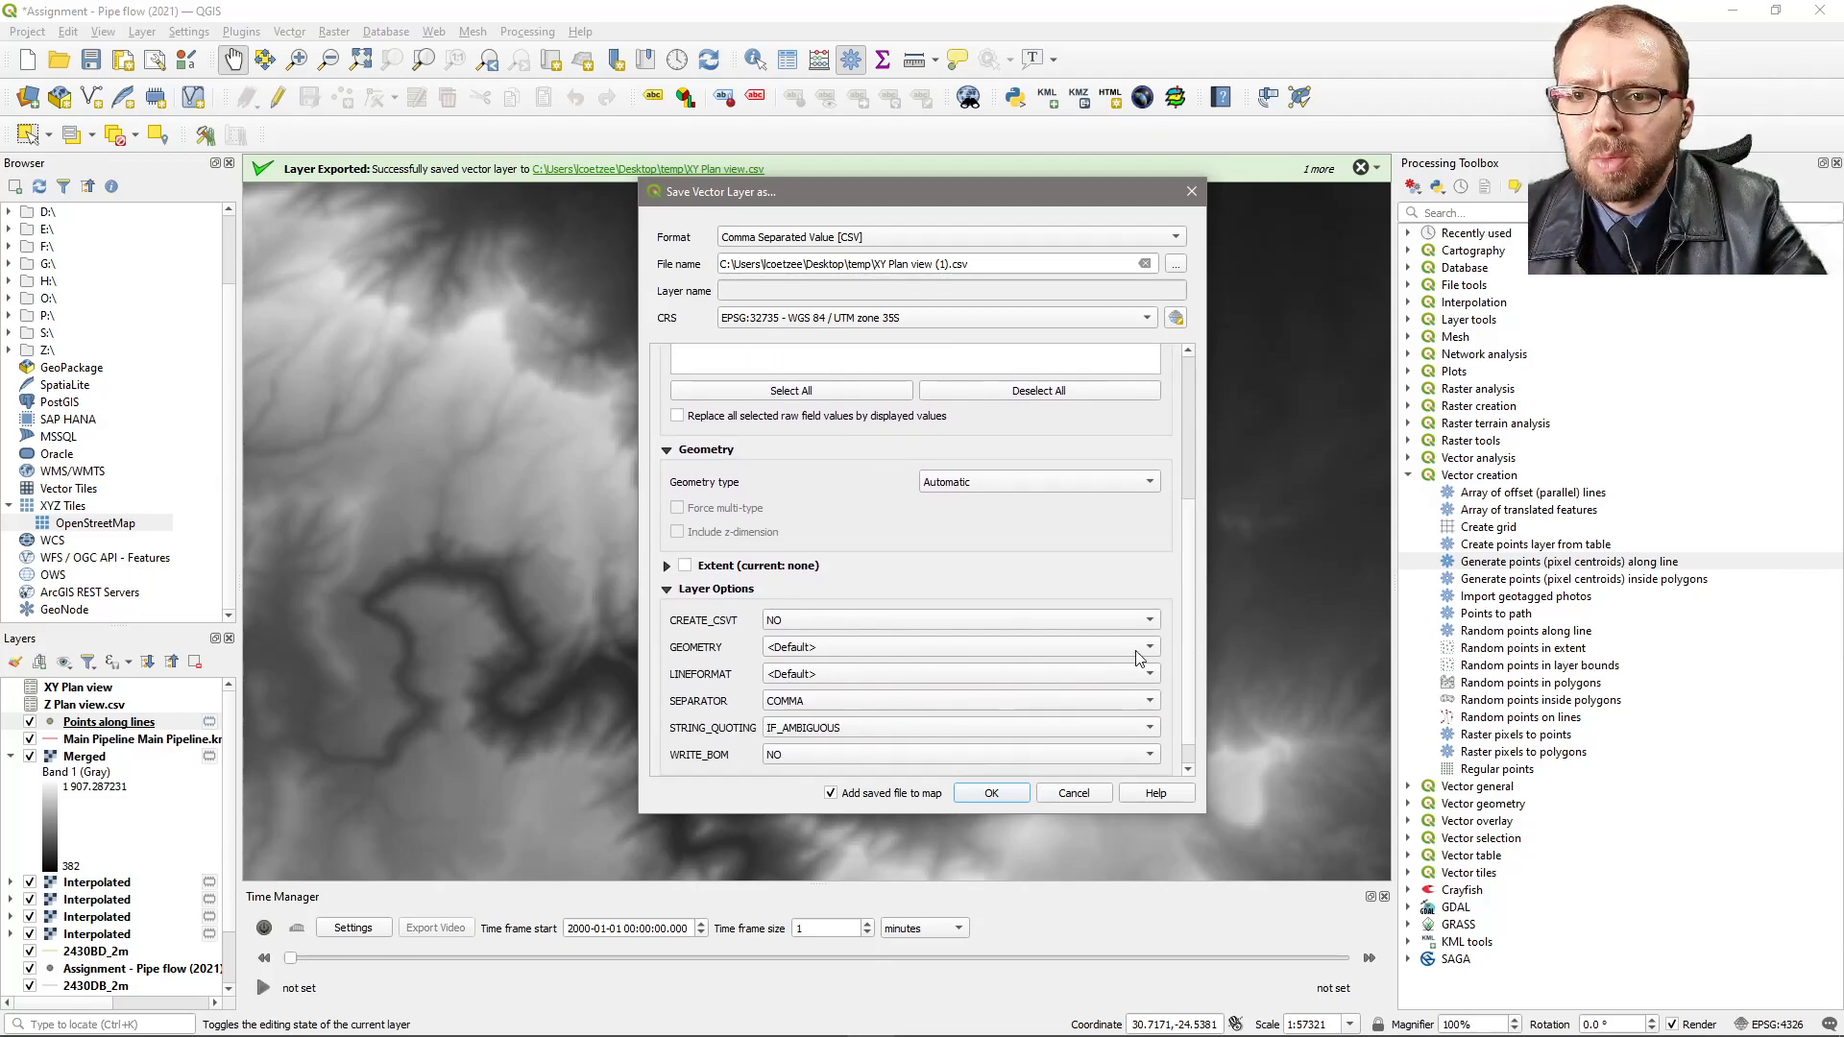
- Set the export's geometry type to Point and include the z-dimension
{"action": "left_click", "coordinate": [959, 484]}
{"action": "left_click", "coordinate": [983, 502]}
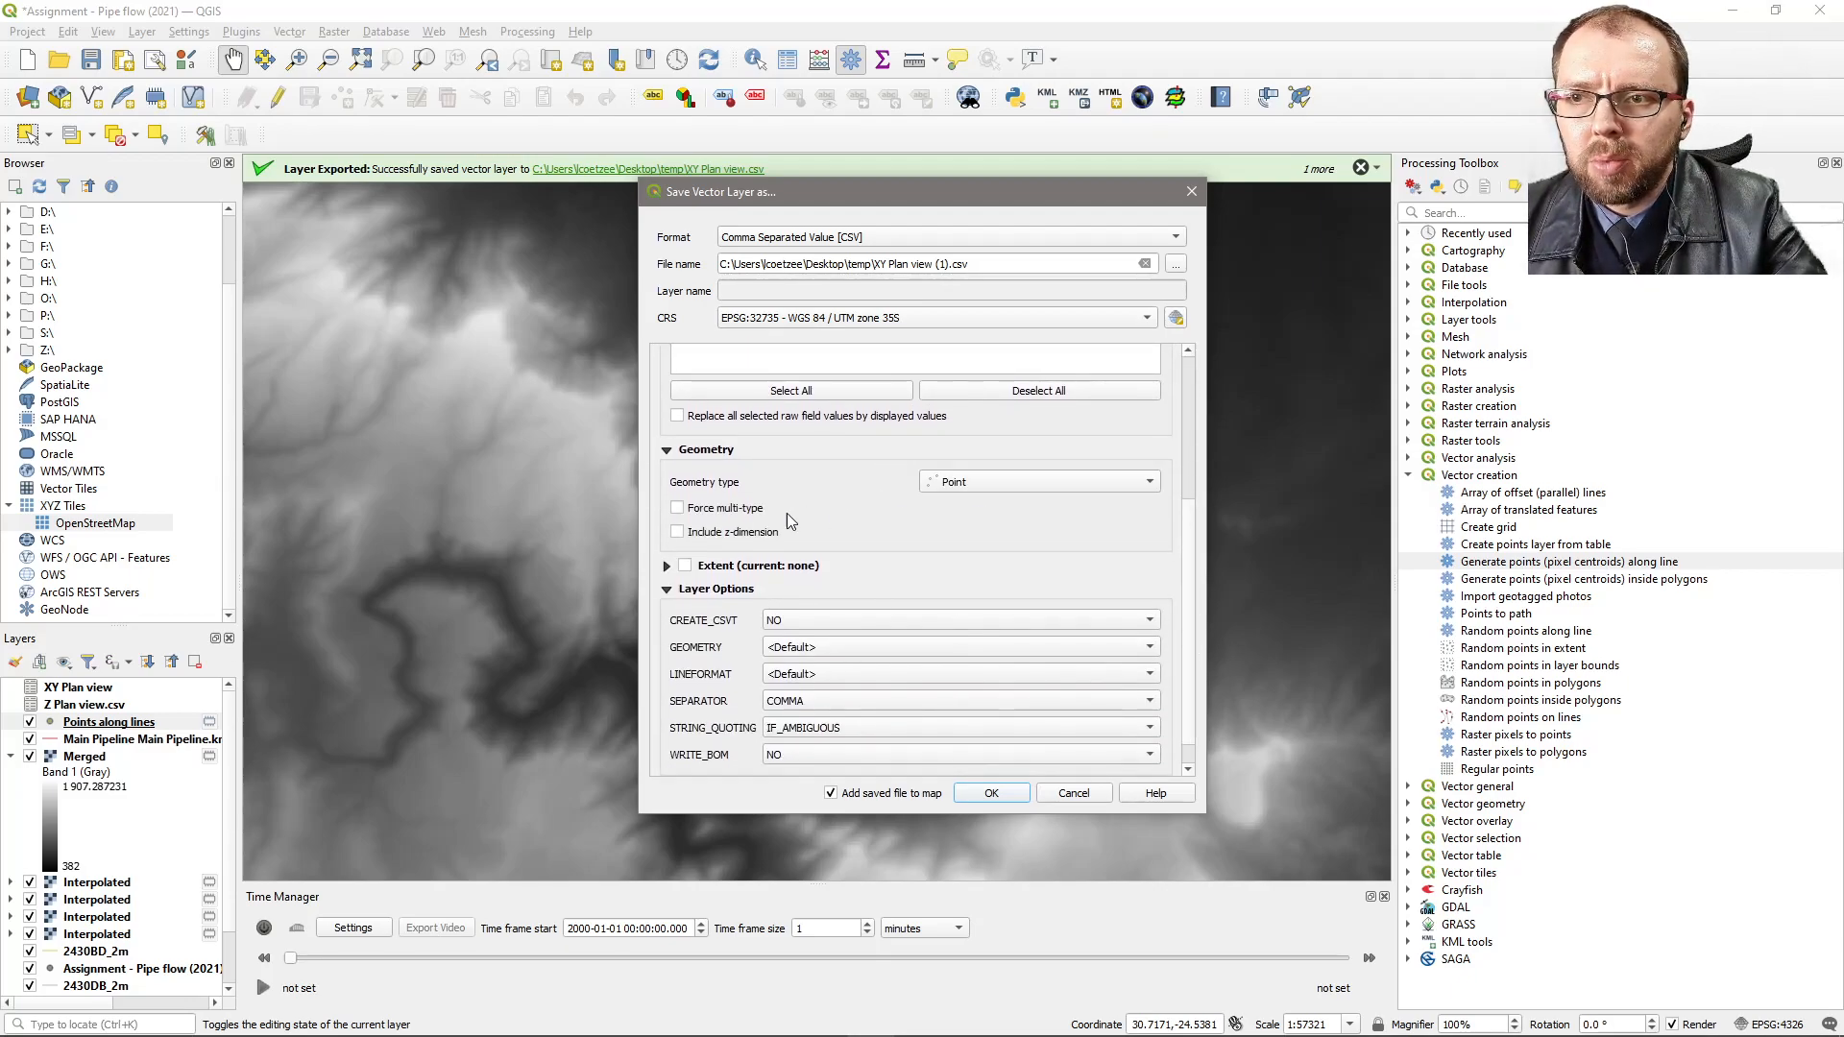
{"action": "left_click", "coordinate": [730, 532]}
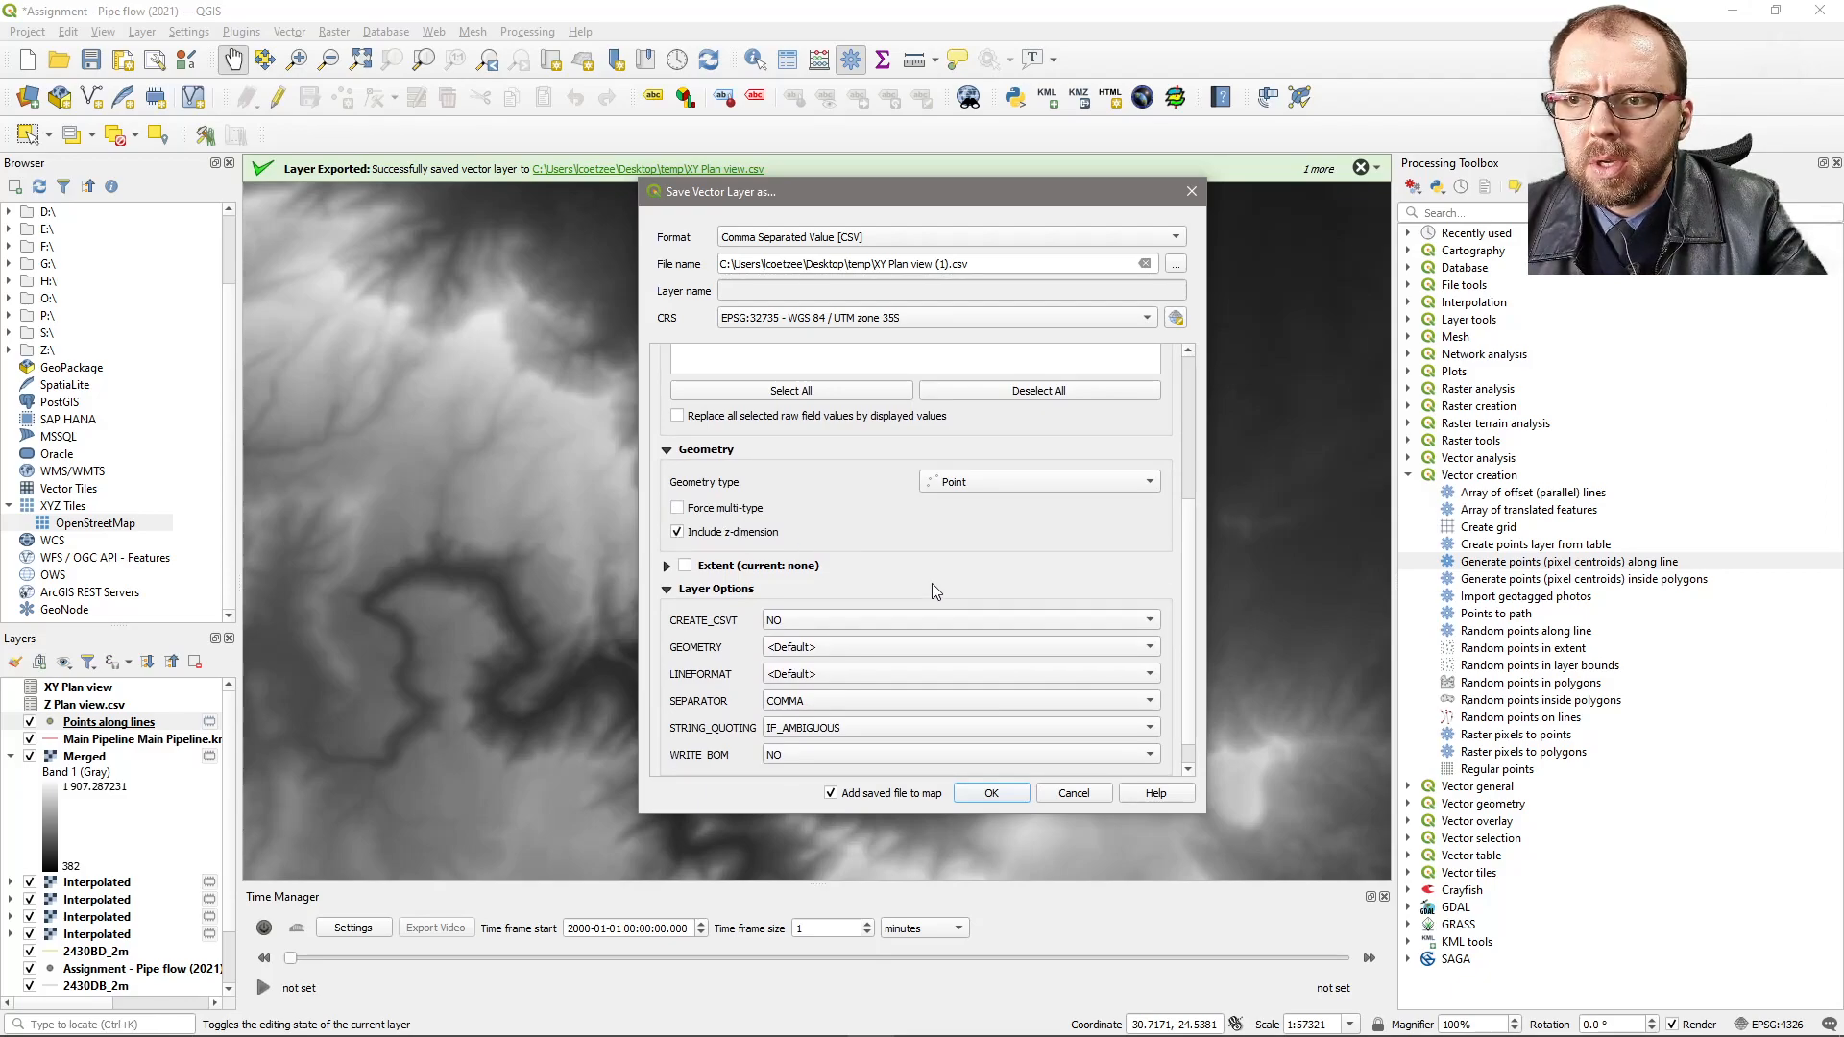
- Set the GEOMETRY layer option to AS_XYZ and export the points to XY Plan view (1).csv
{"action": "left_click", "coordinate": [1148, 622]}
{"action": "left_click", "coordinate": [970, 647]}
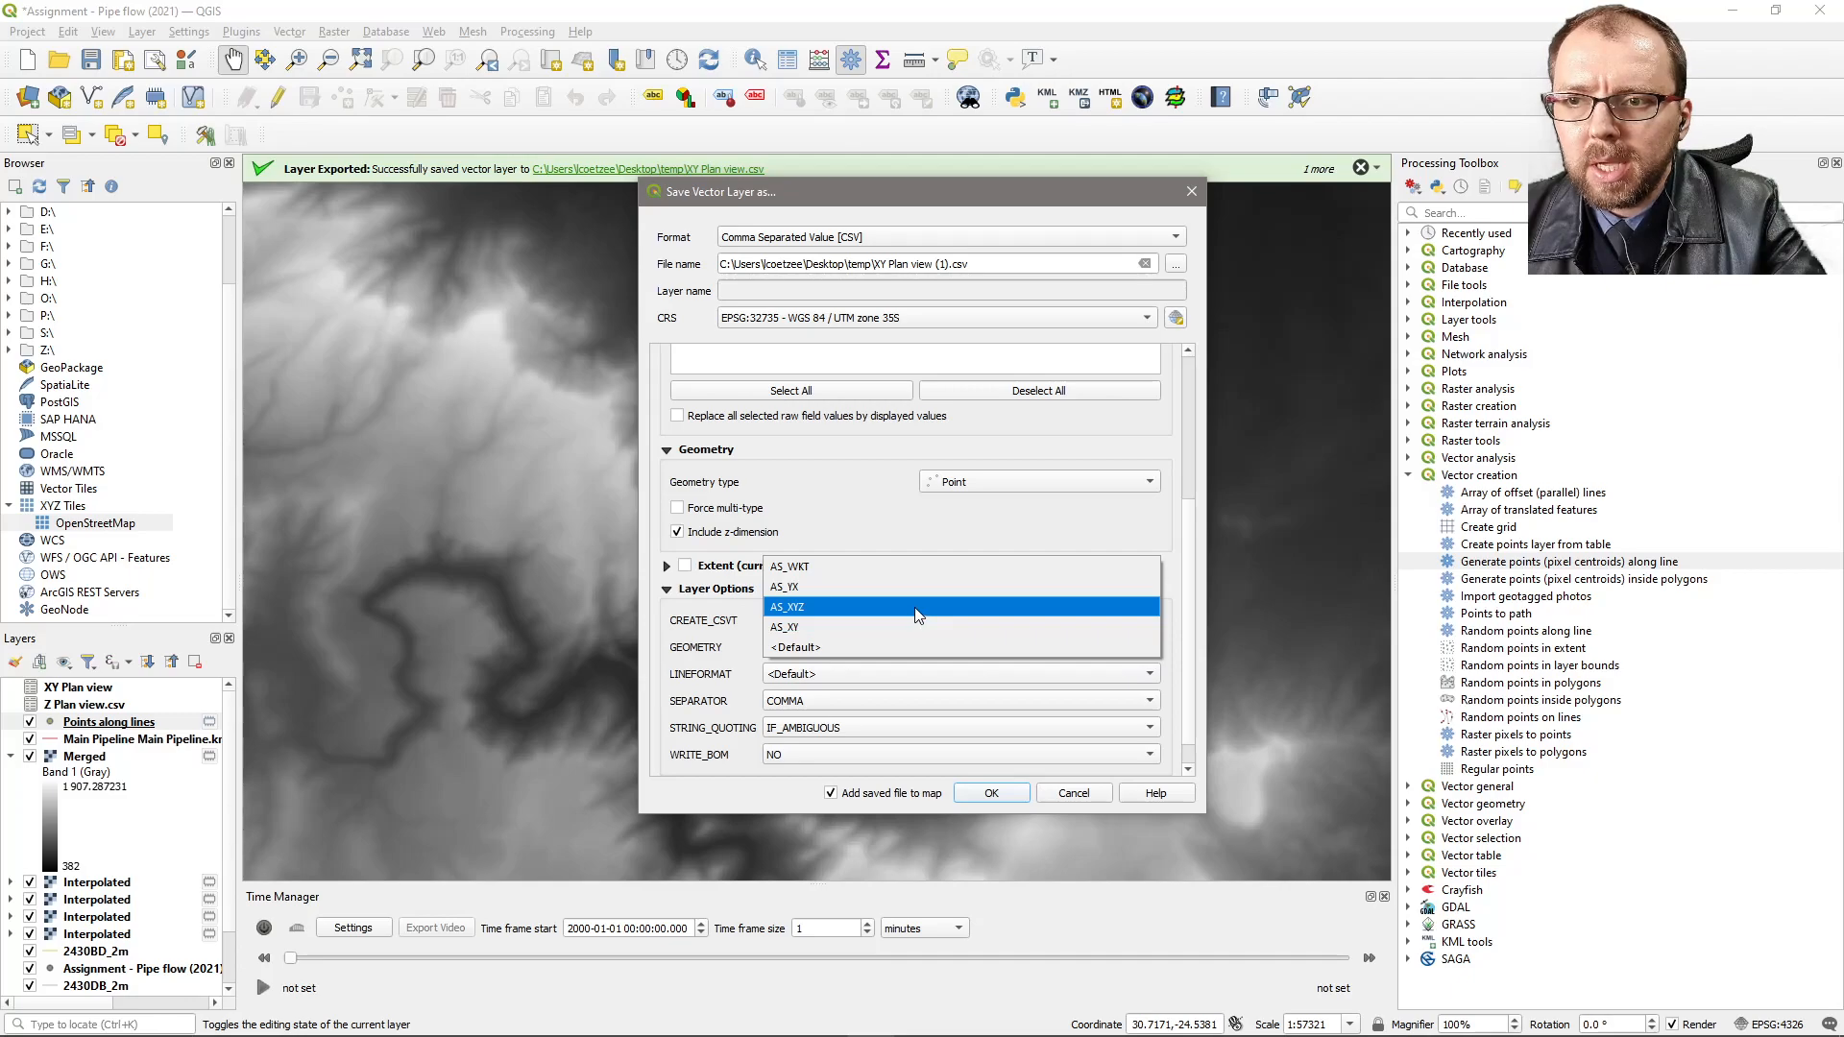
{"action": "left_click", "coordinate": [917, 616]}
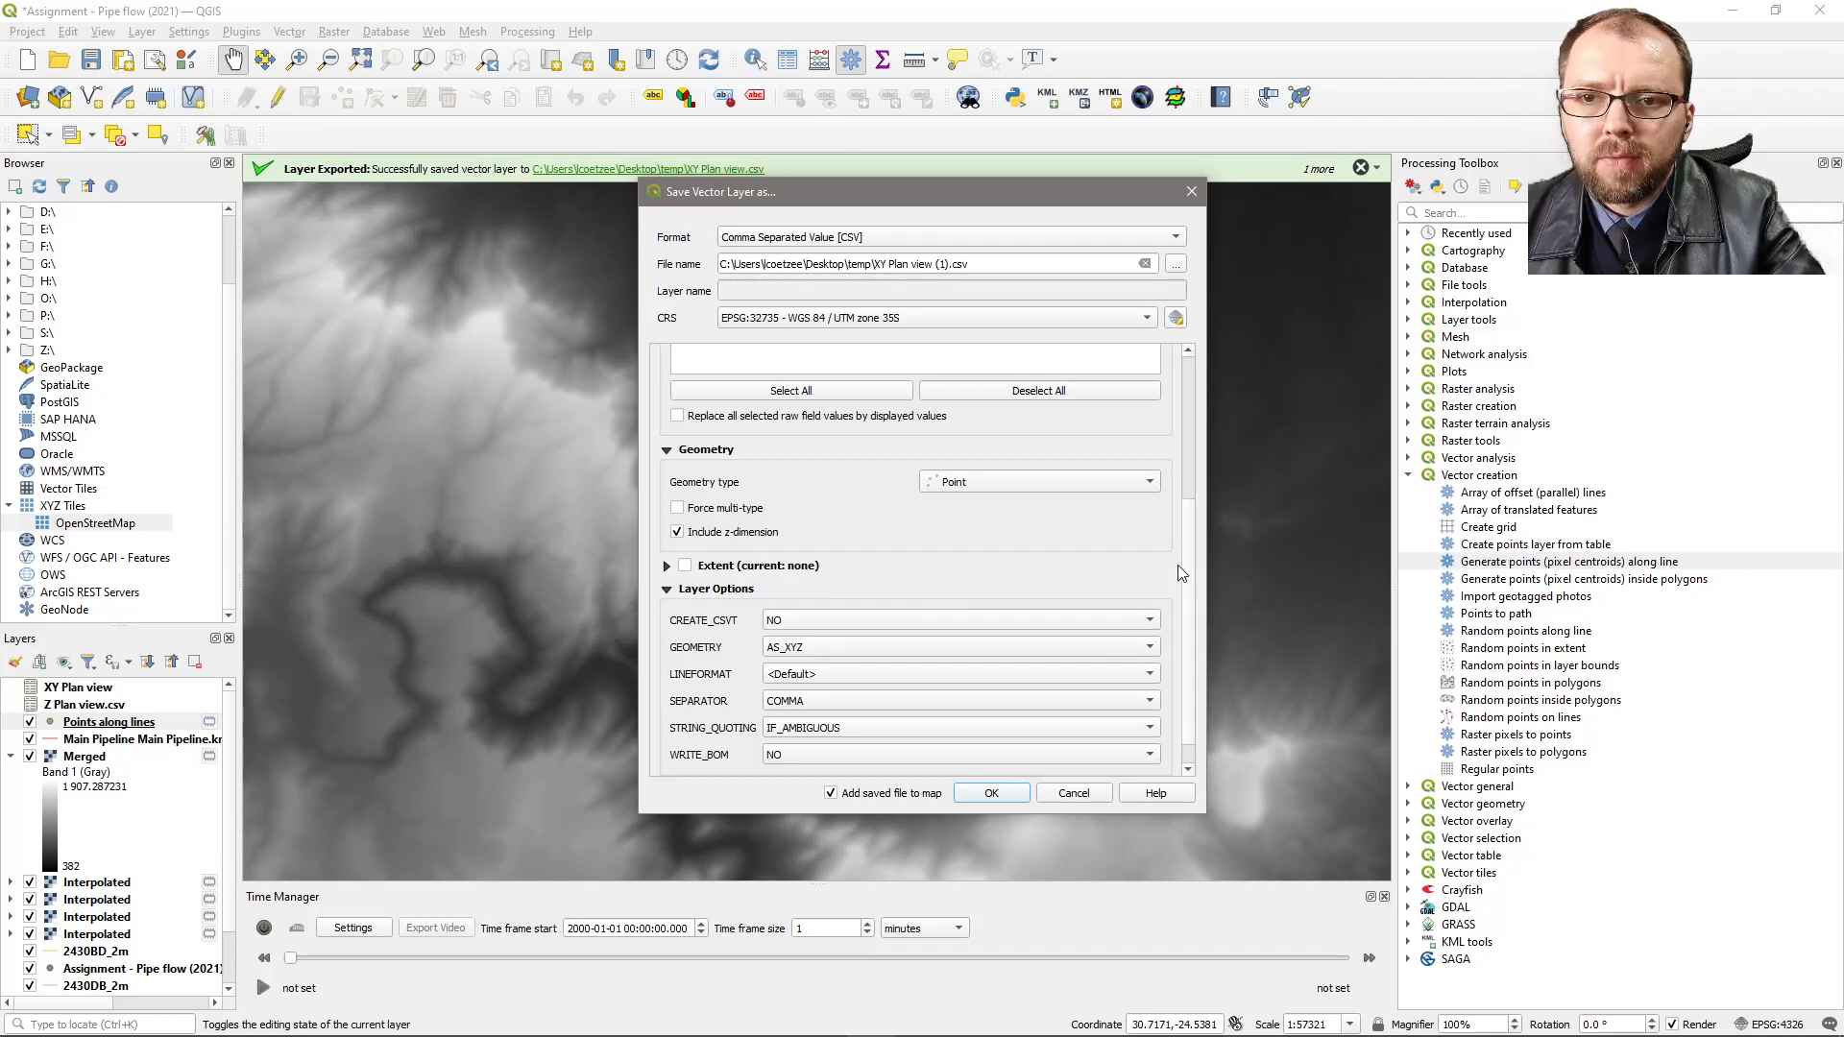
{"action": "scroll", "coordinate": [1181, 573], "scroll_direction": "down", "scroll_amount": 1}
{"action": "left_click", "coordinate": [999, 797]}
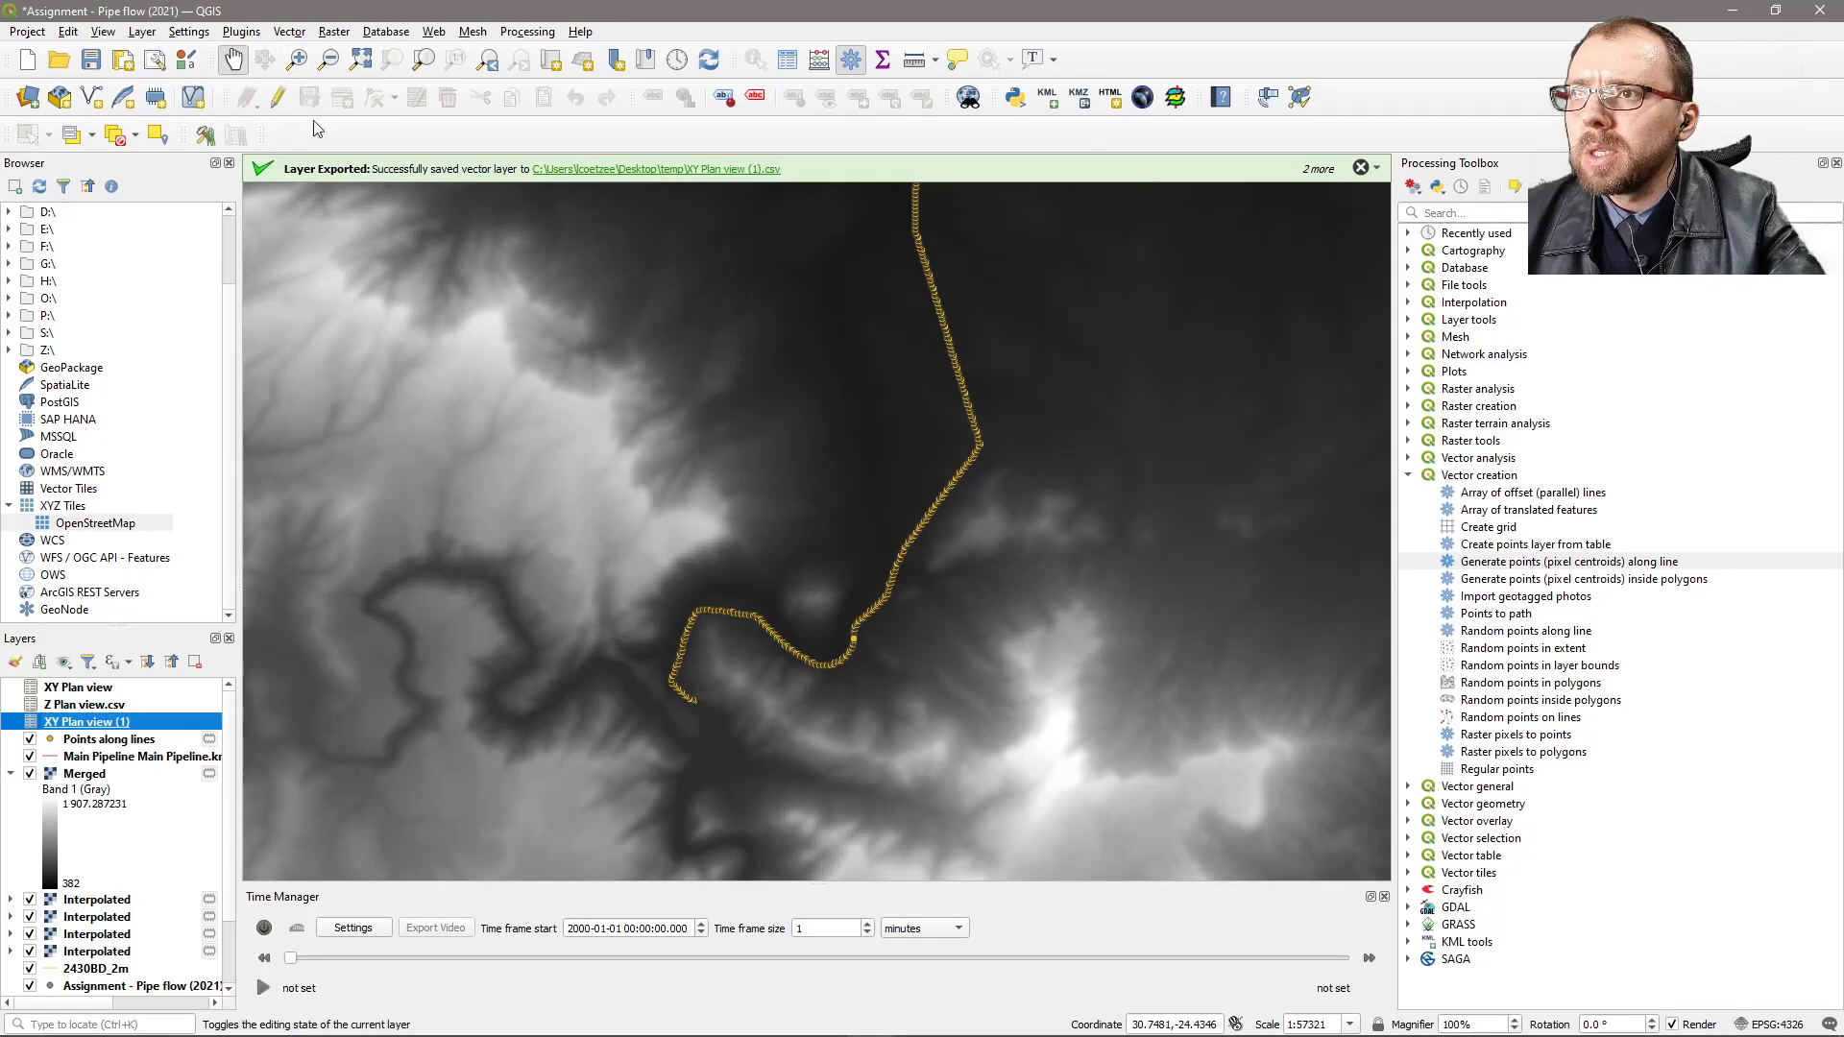
- Check in the plugin manager that the Point sampling tool plugin is installed and enabled
{"action": "left_click", "coordinate": [241, 32]}
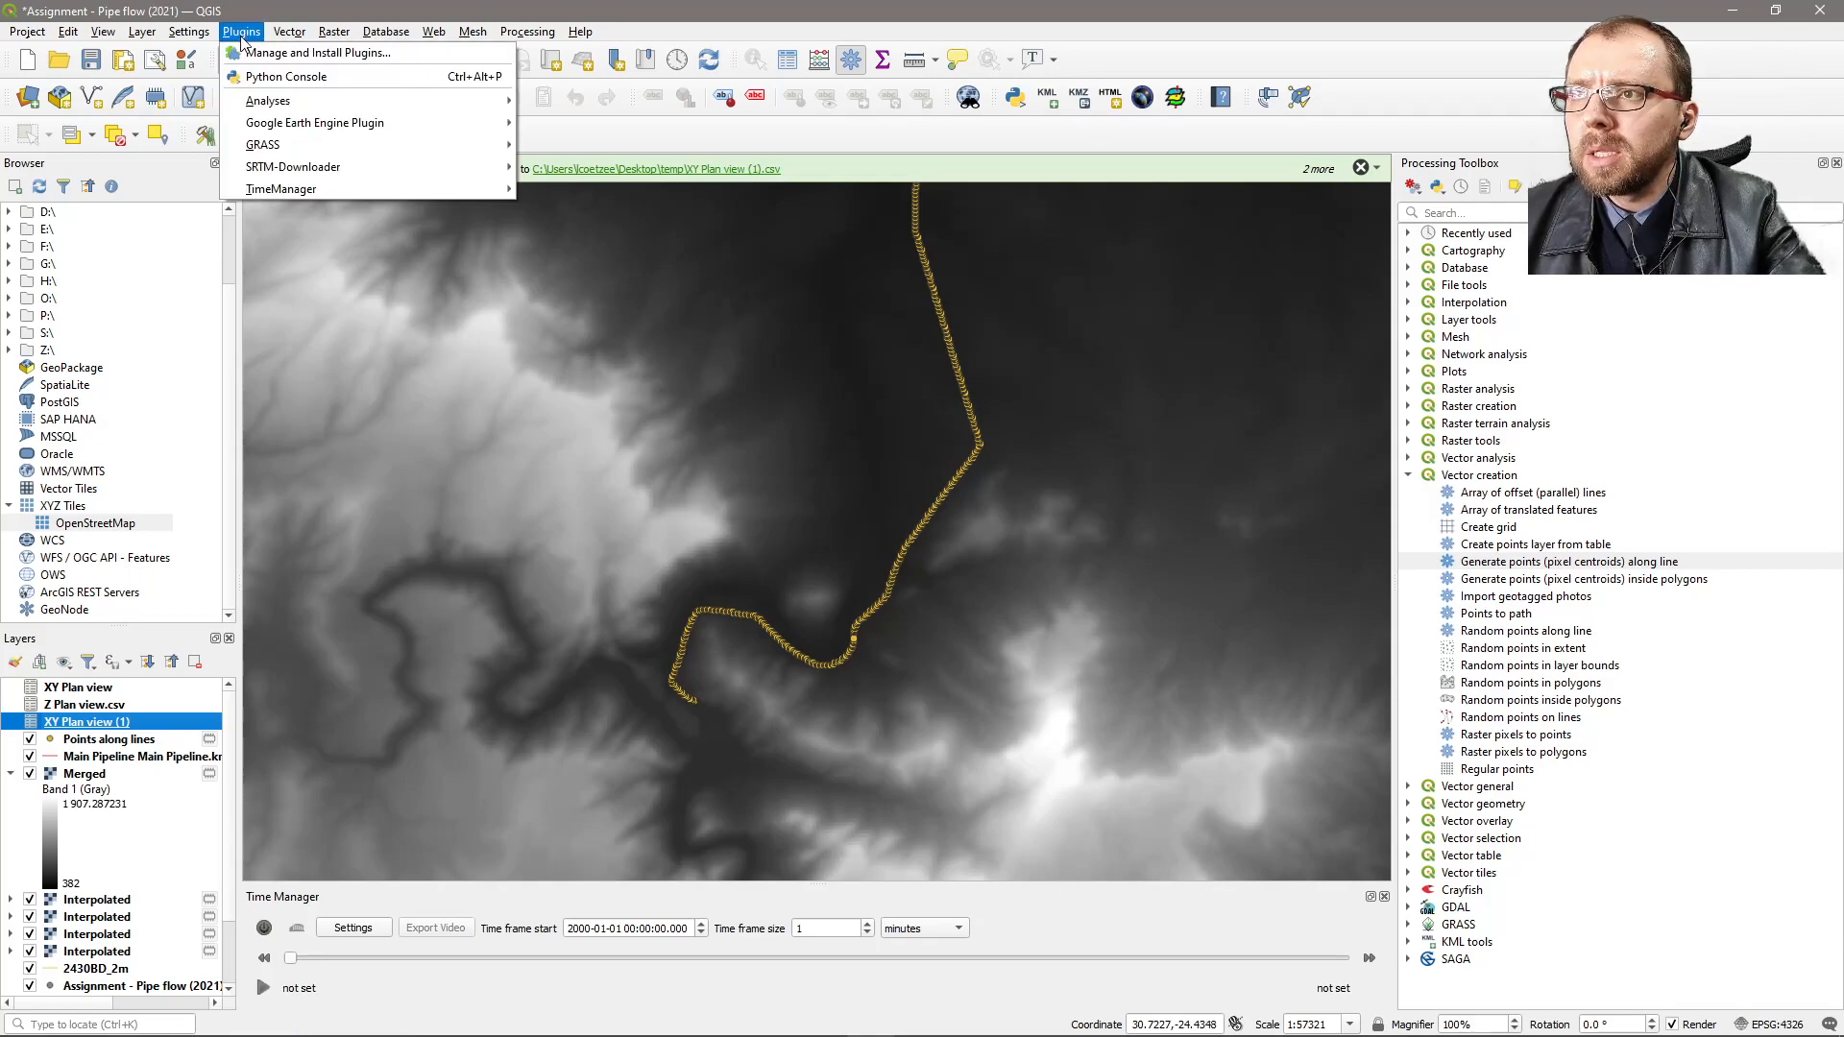
{"action": "left_click", "coordinate": [303, 55]}
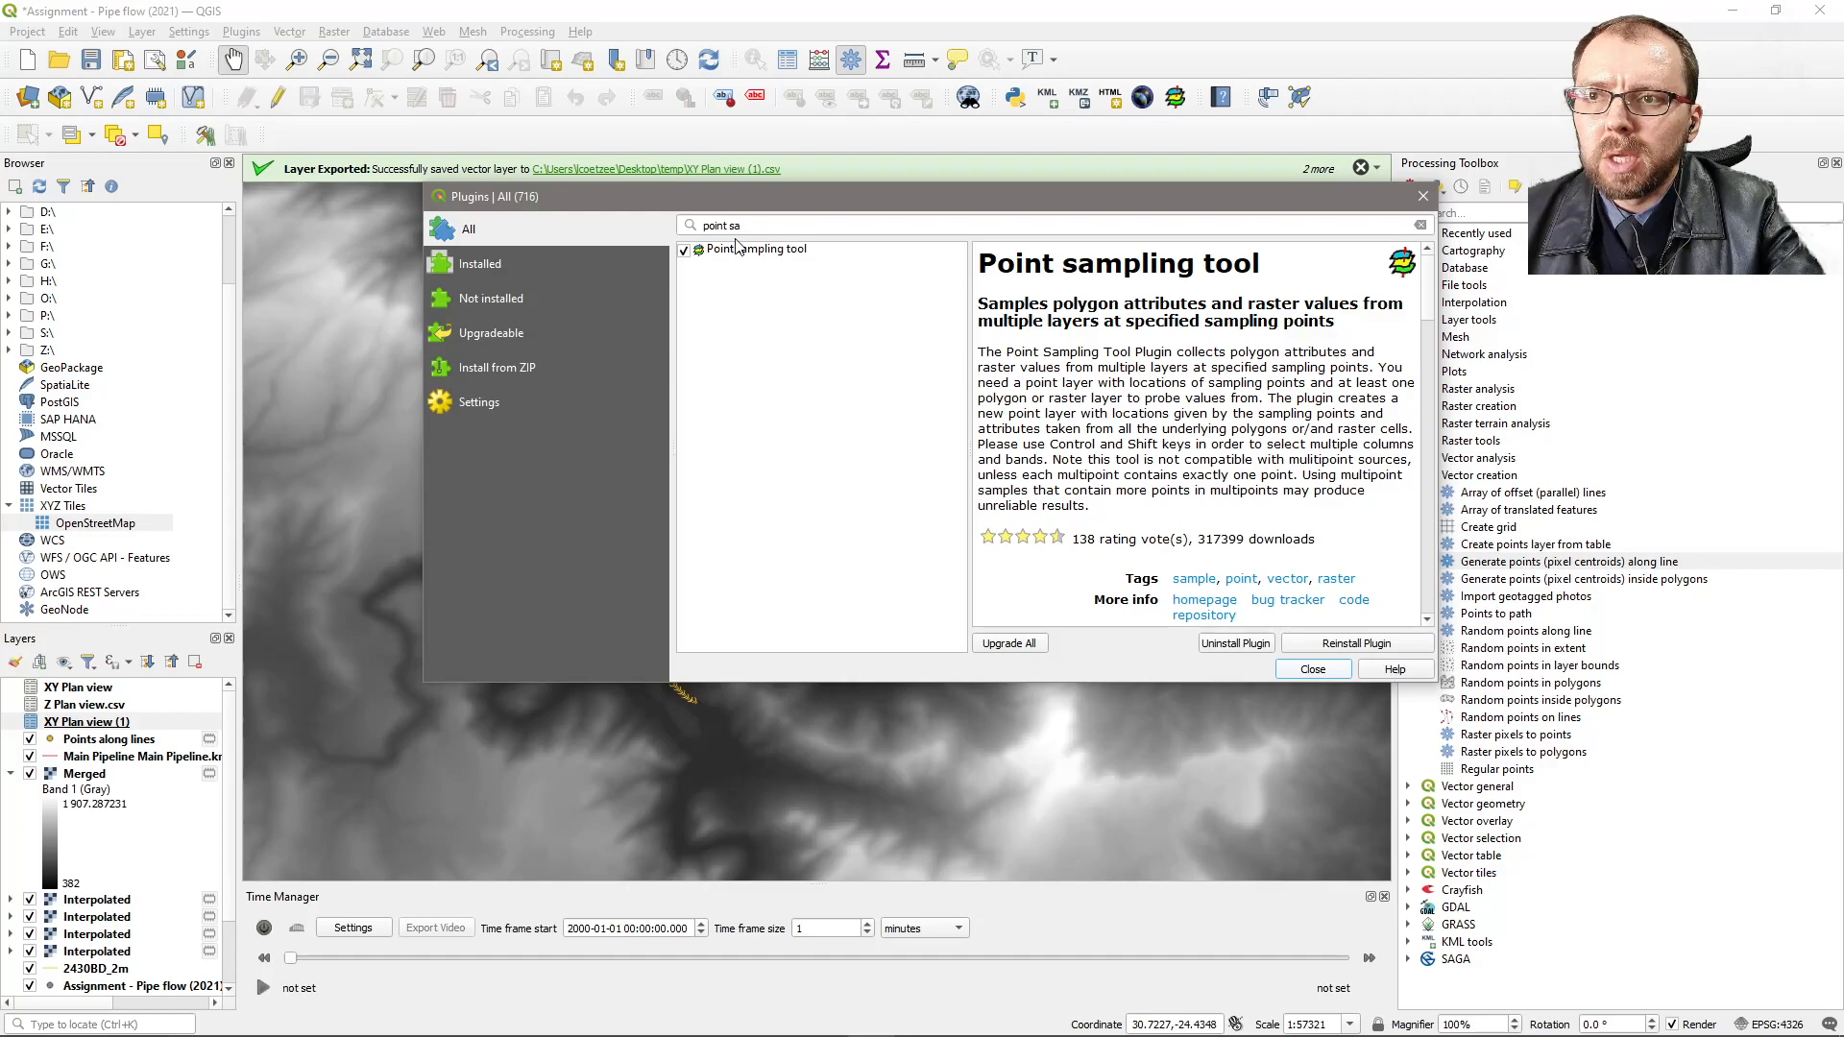
{"action": "left_click", "coordinate": [765, 224]}
{"action": "left_click_drag", "start_coordinate": [765, 225], "coordinate": [650, 227]}
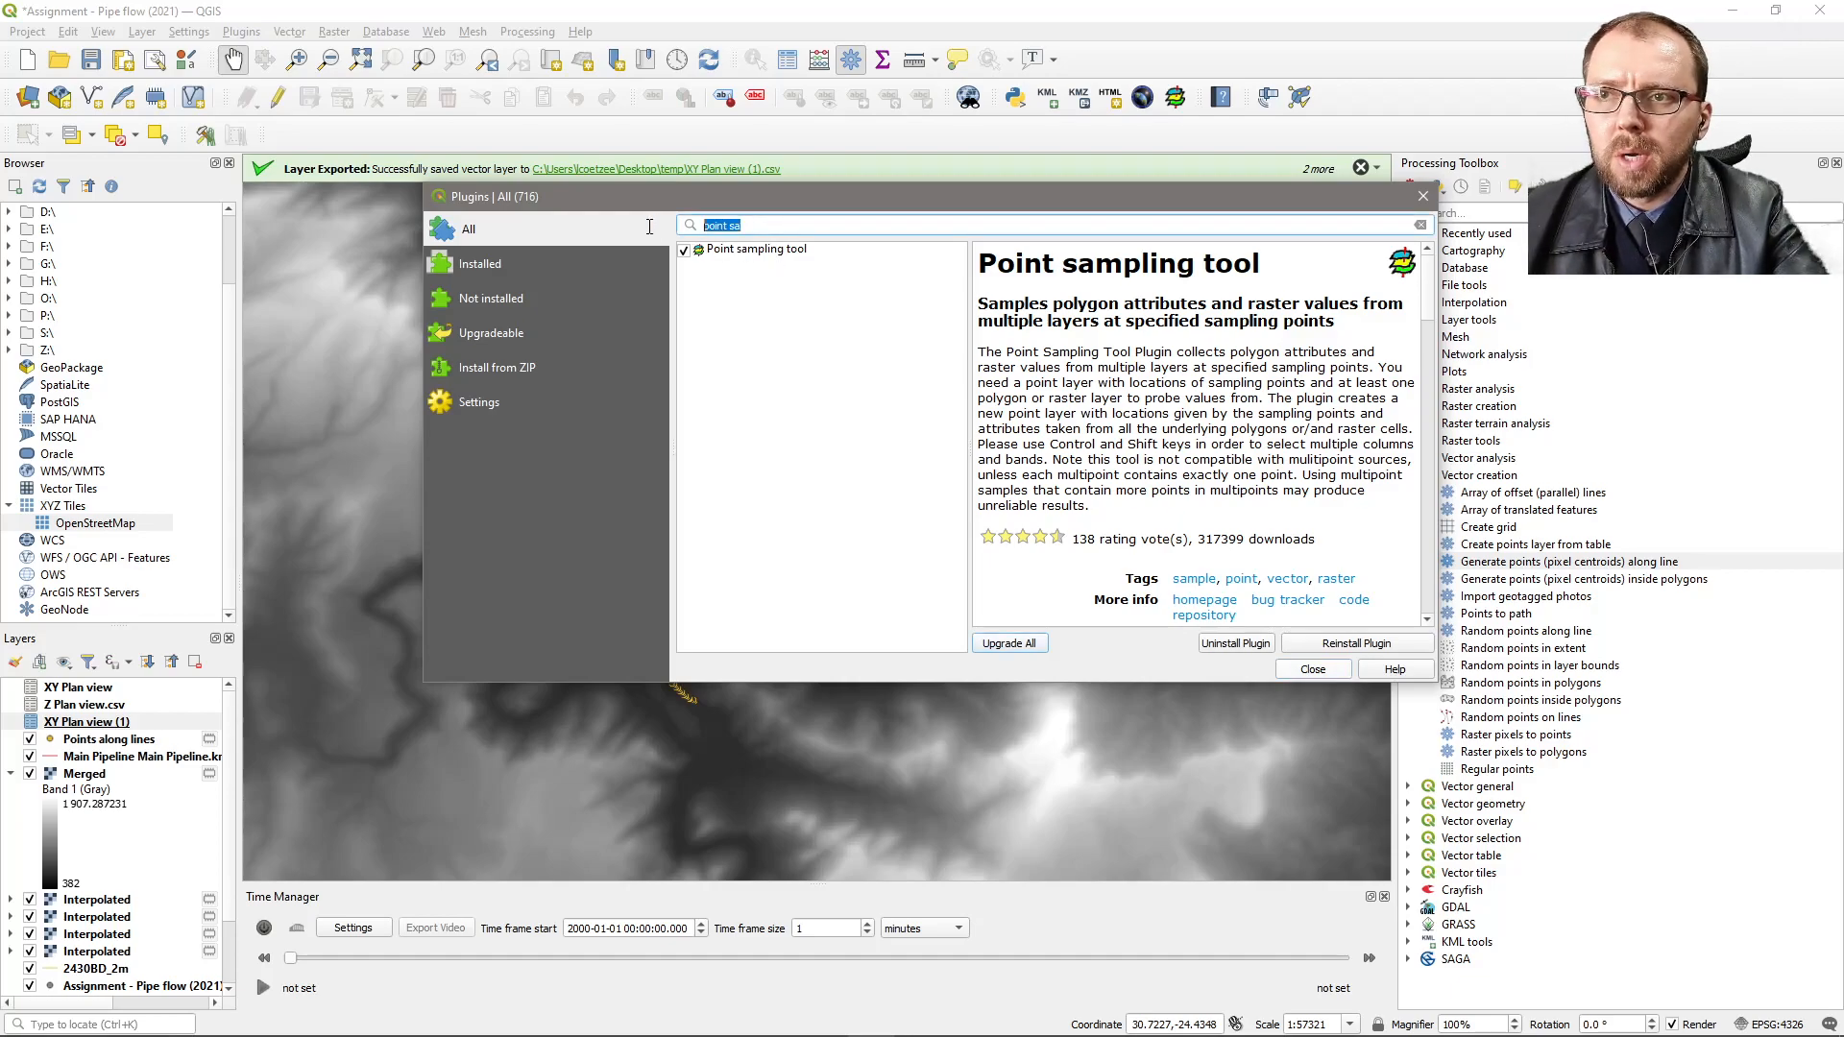
{"action": "left_click", "coordinate": [788, 258]}
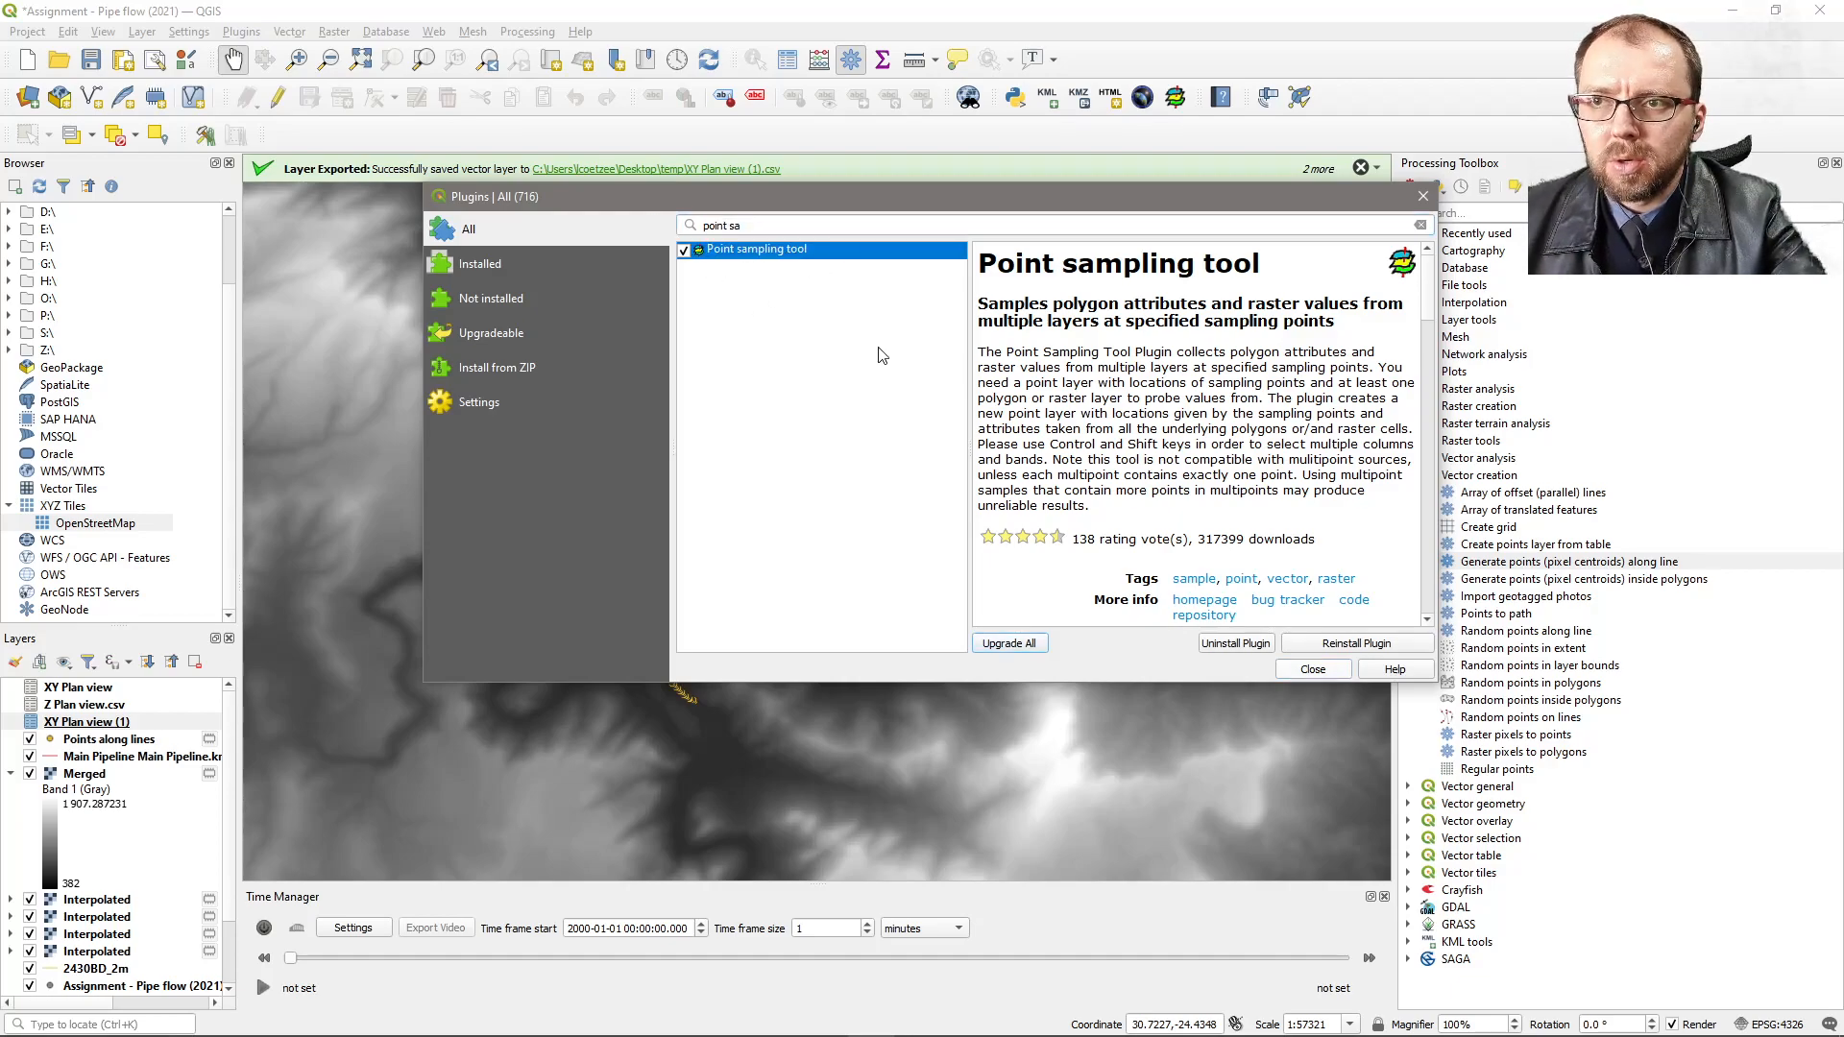
{"action": "left_click", "coordinate": [1316, 672]}
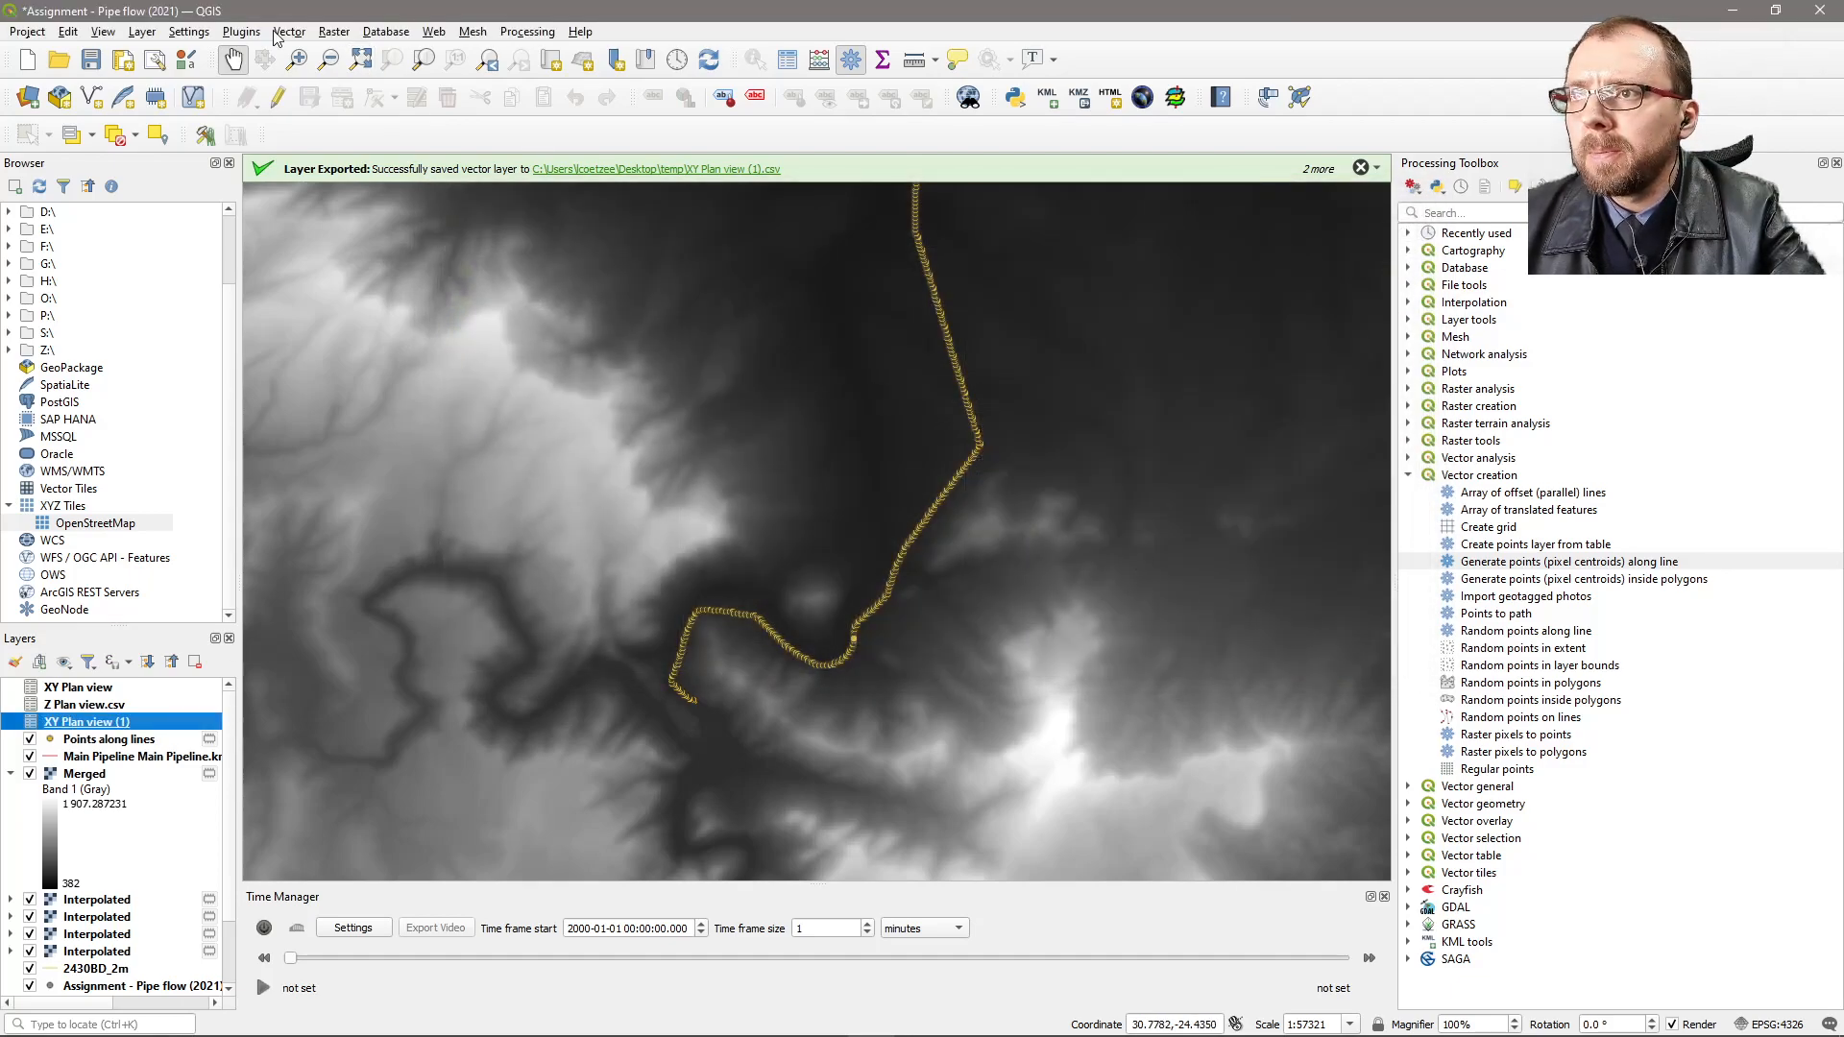
- Start the Point Sampling Tool with Points along lines as the sampling layer and Merged : Band 1 (raster) as the value source
{"action": "left_click", "coordinate": [242, 32]}
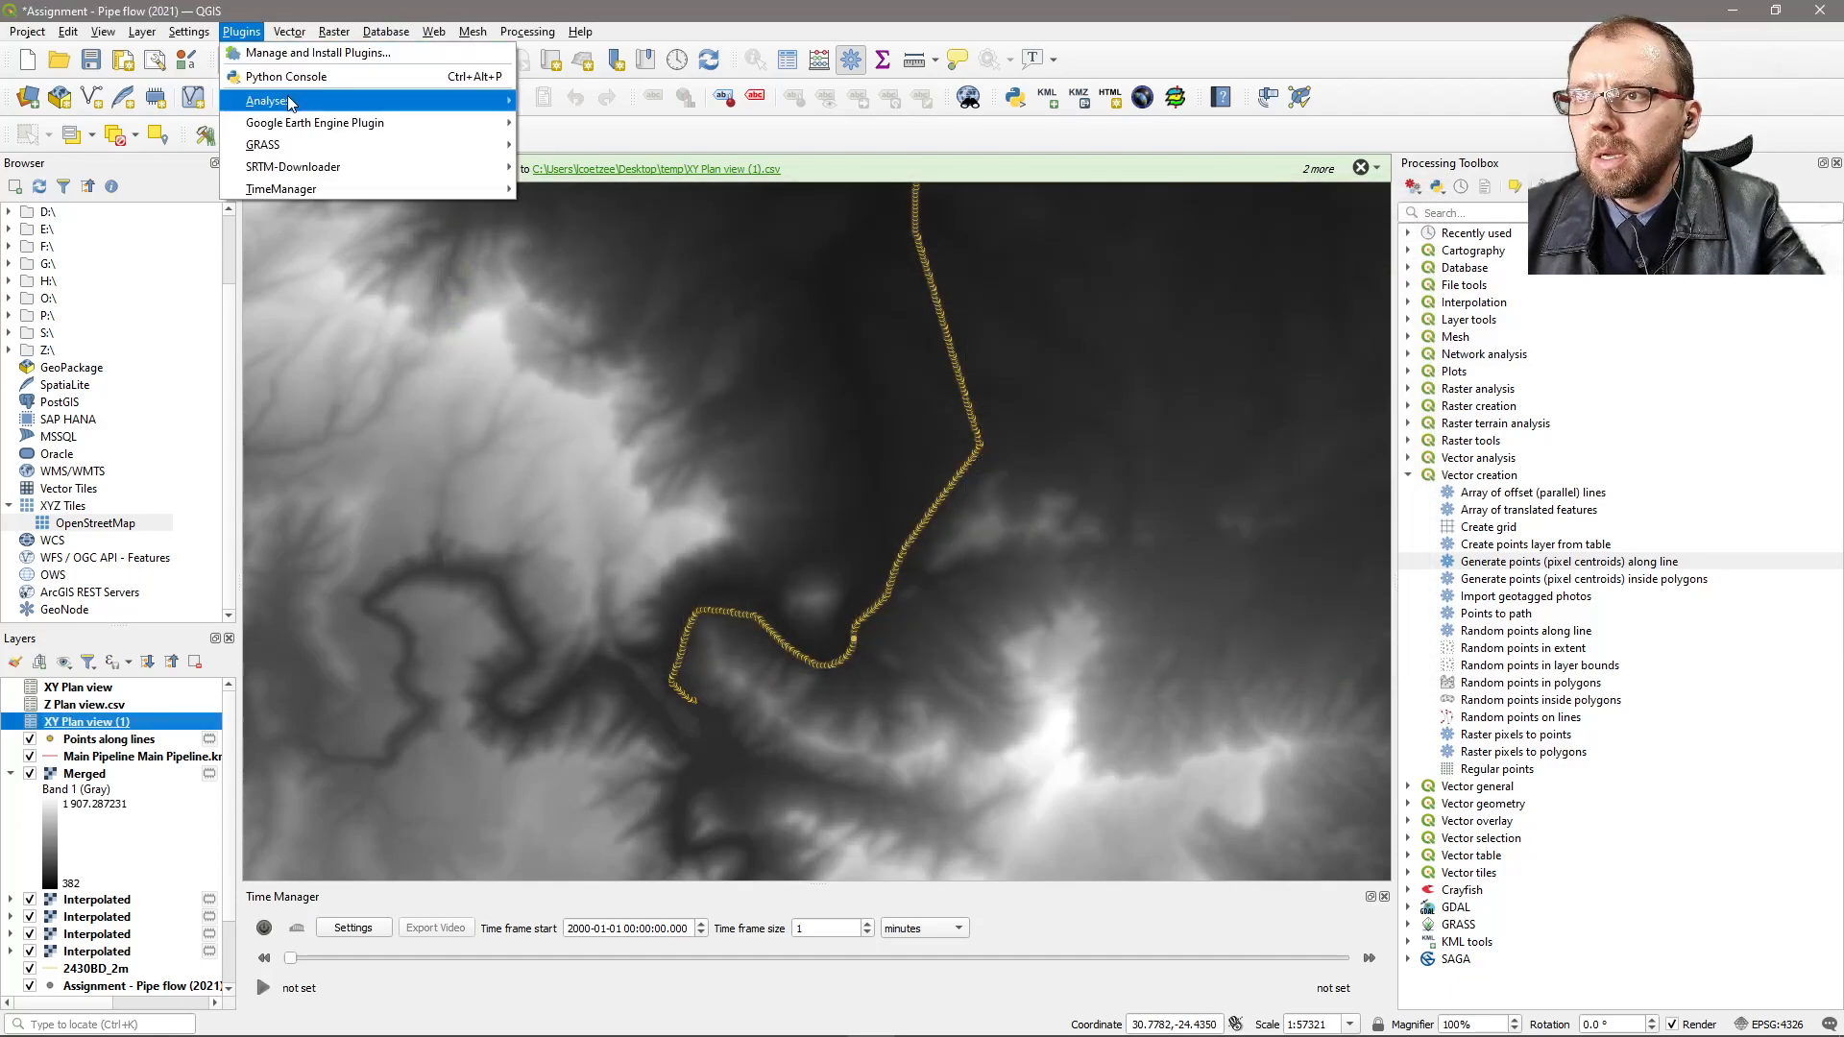
{"action": "mouse_move", "coordinate": [291, 103]}
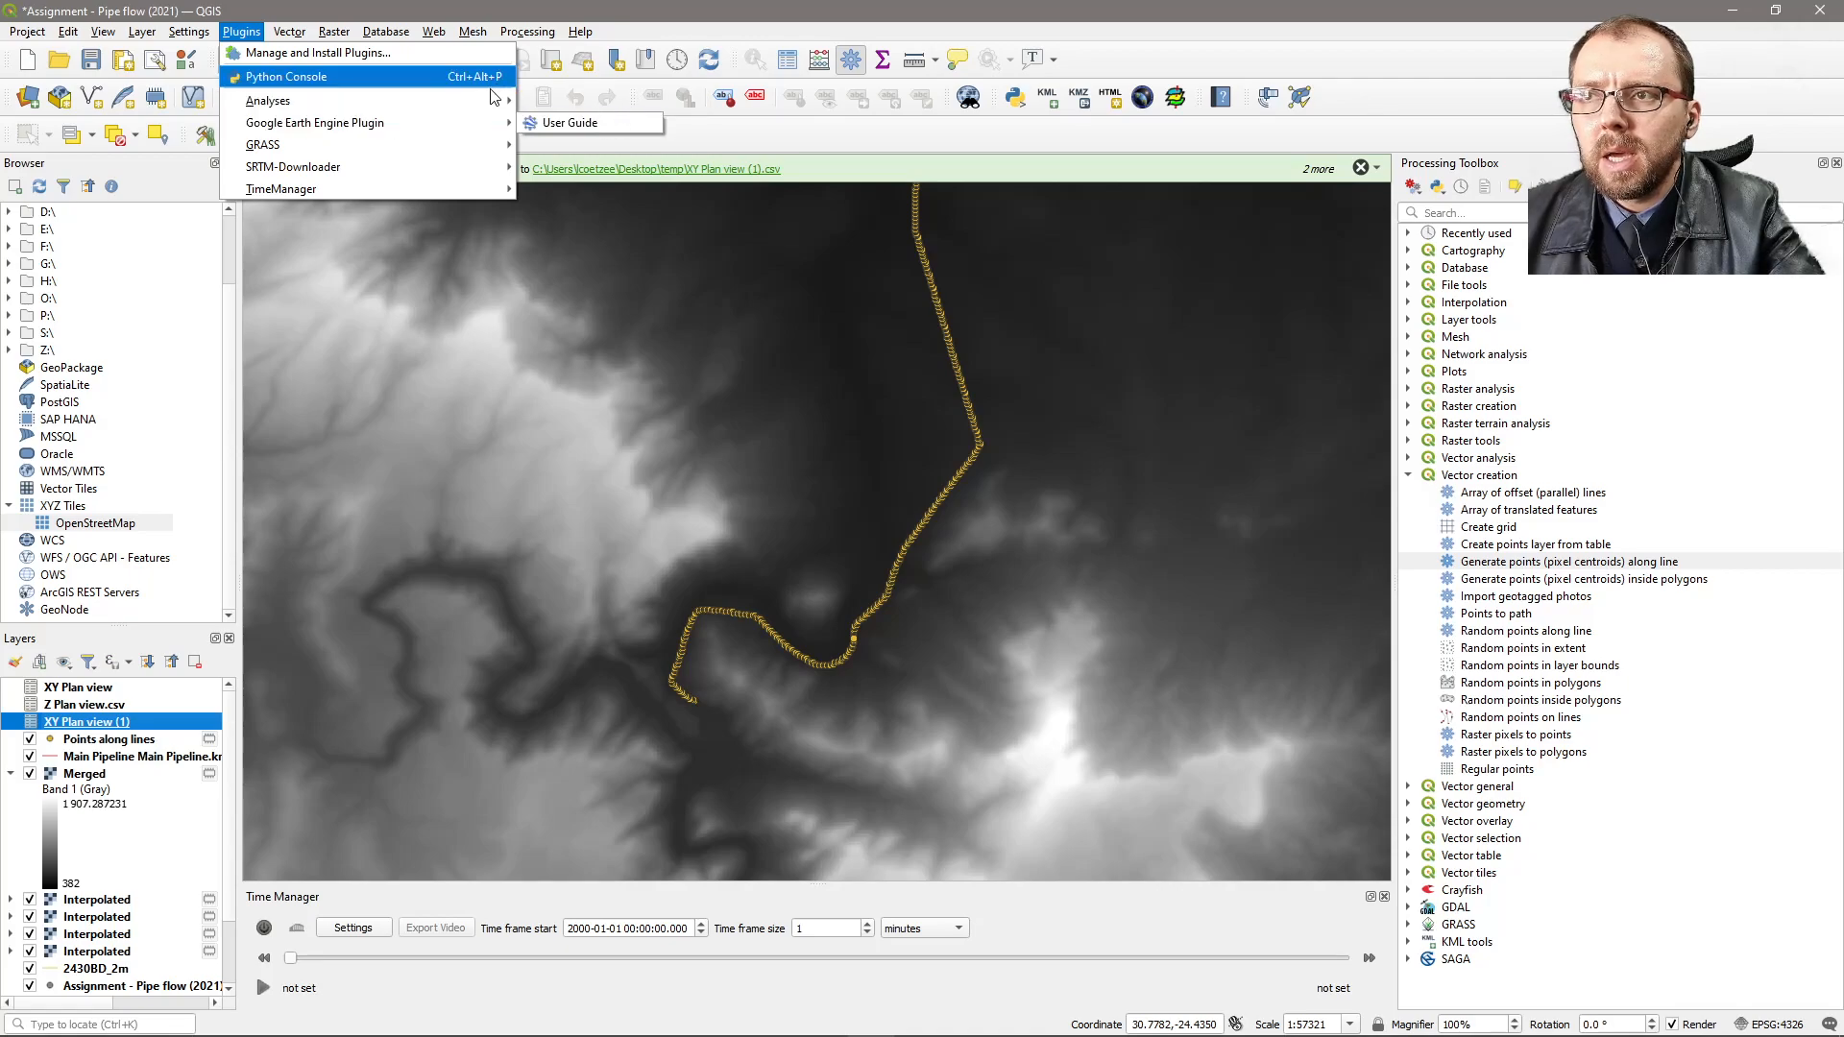
{"action": "left_click", "coordinate": [590, 107]}
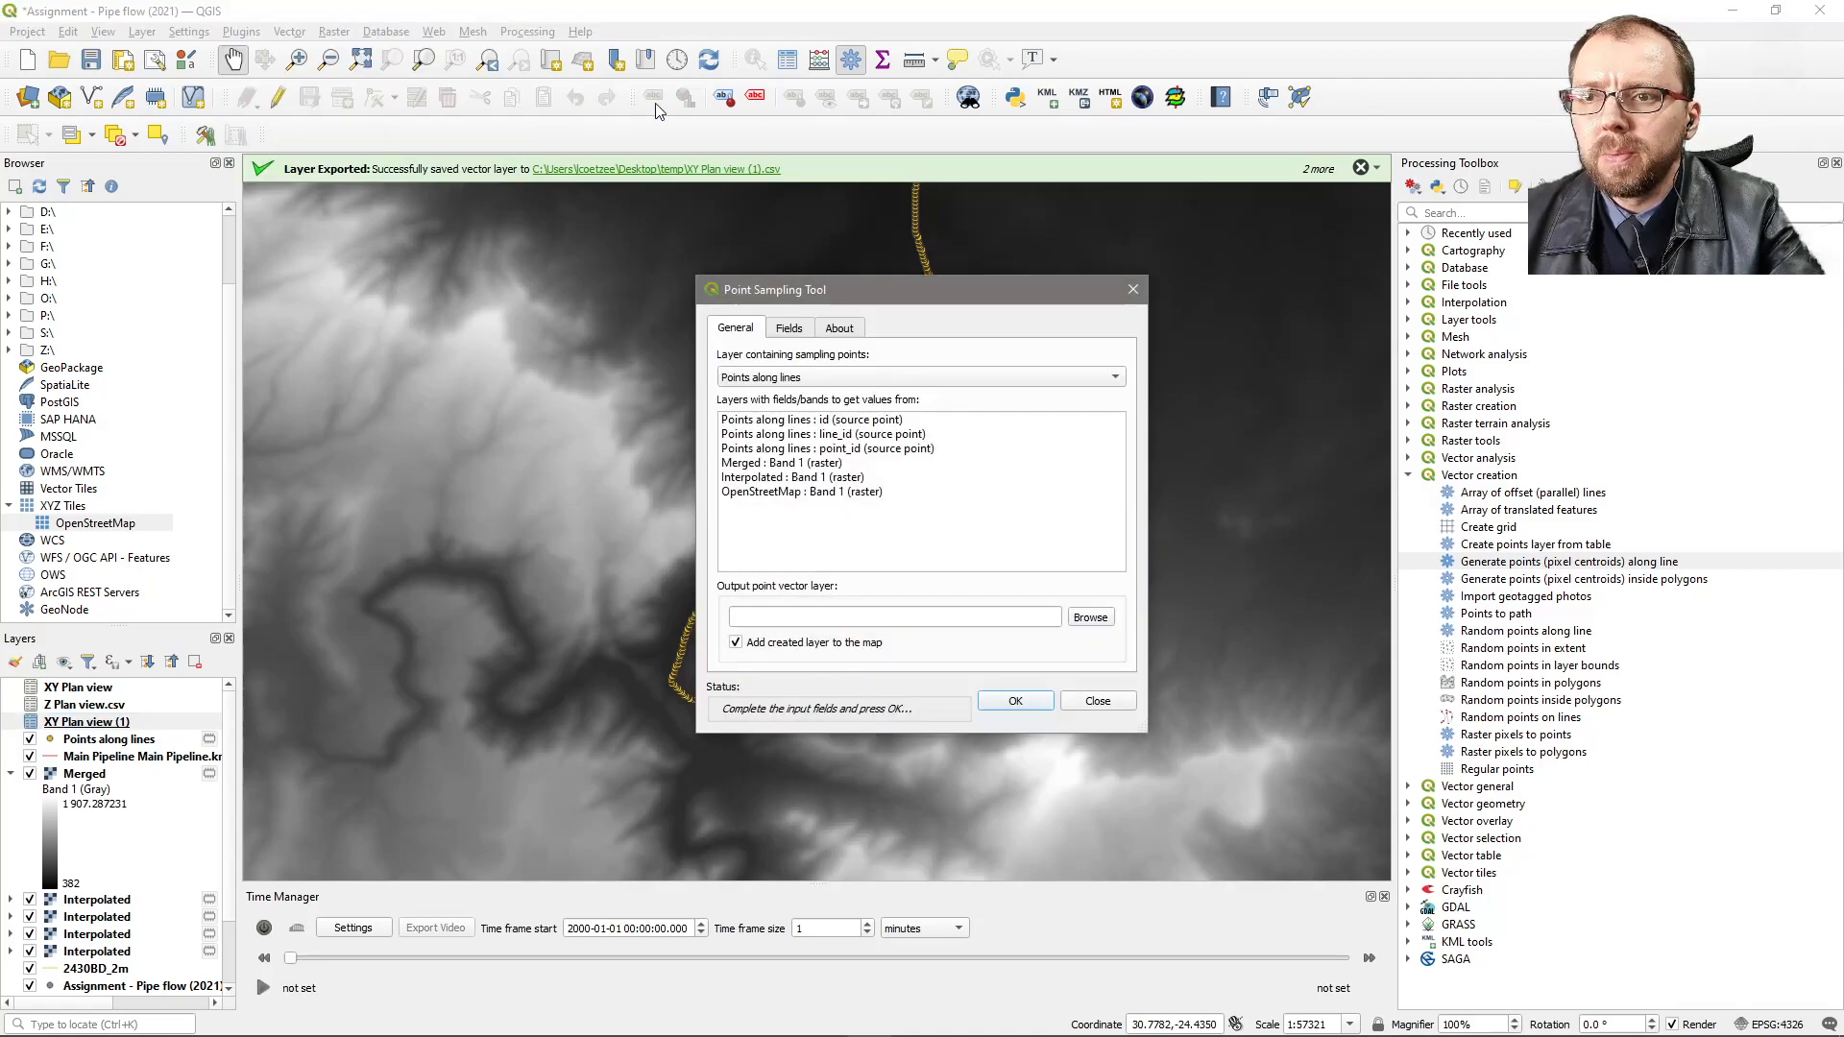
{"action": "left_click", "coordinate": [874, 377]}
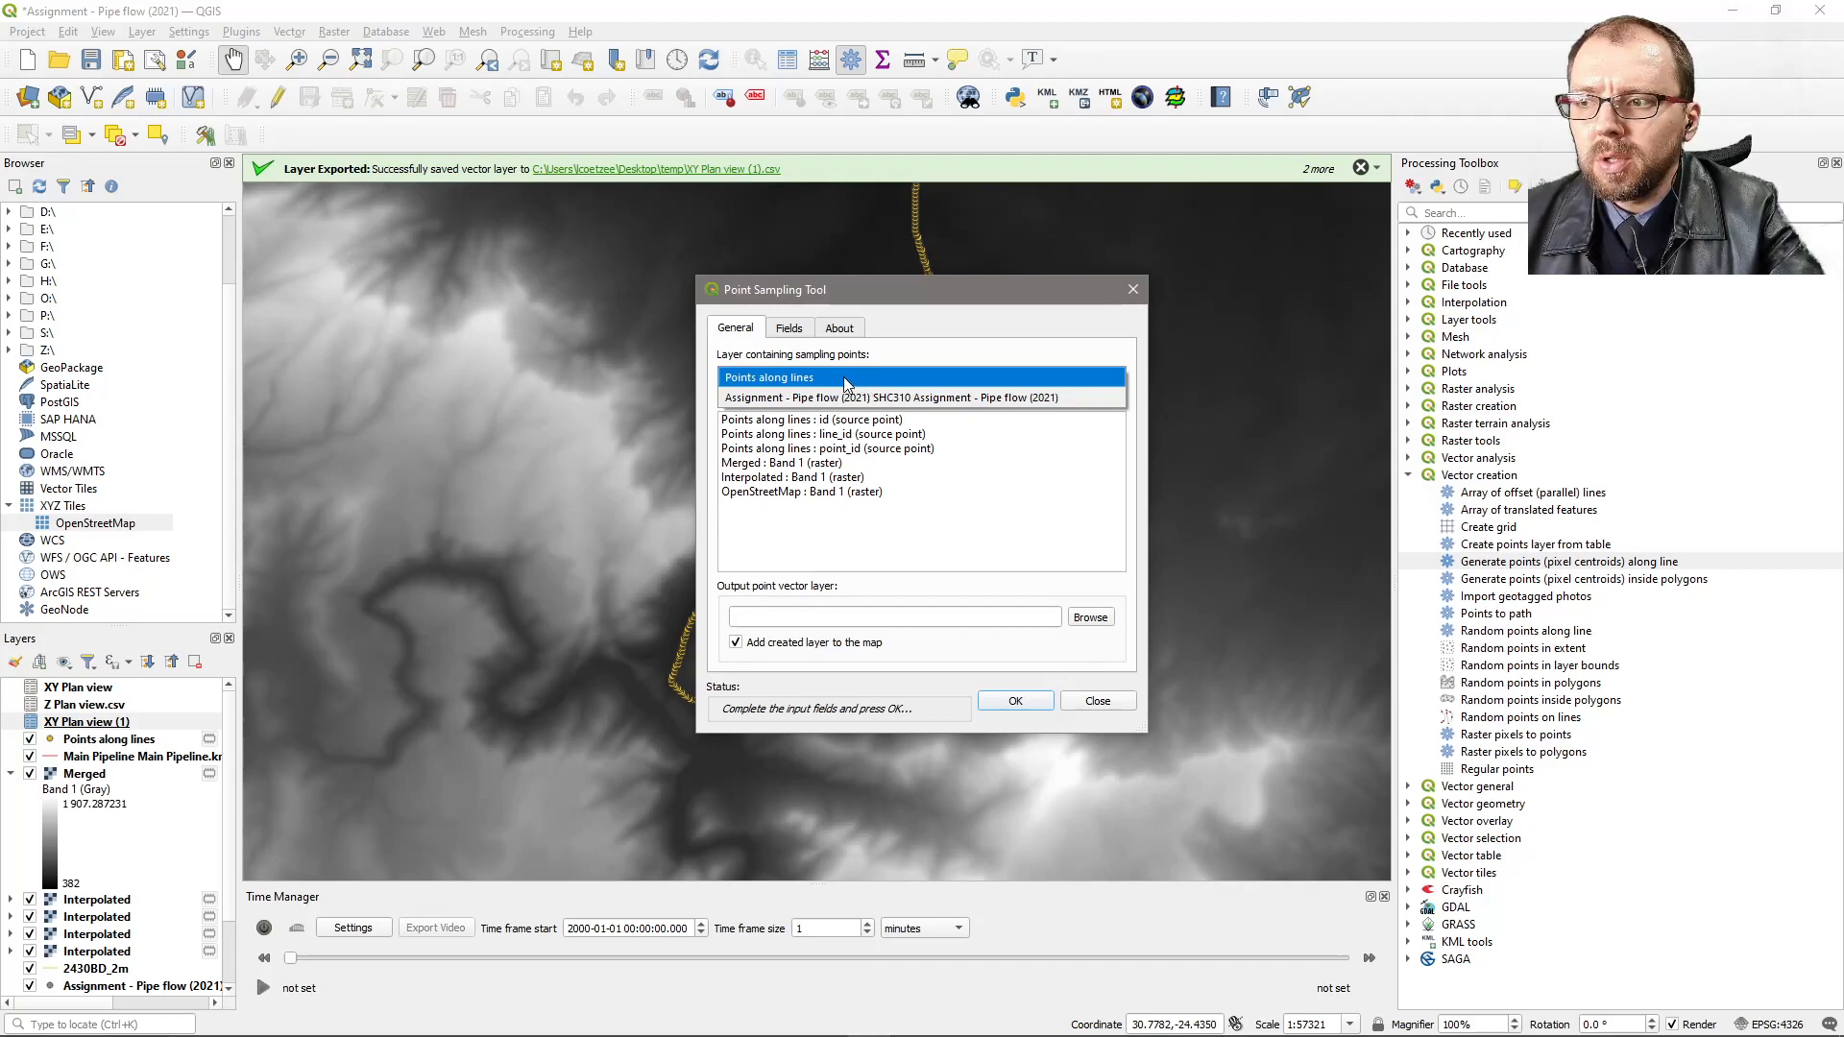
{"action": "left_click", "coordinate": [845, 380]}
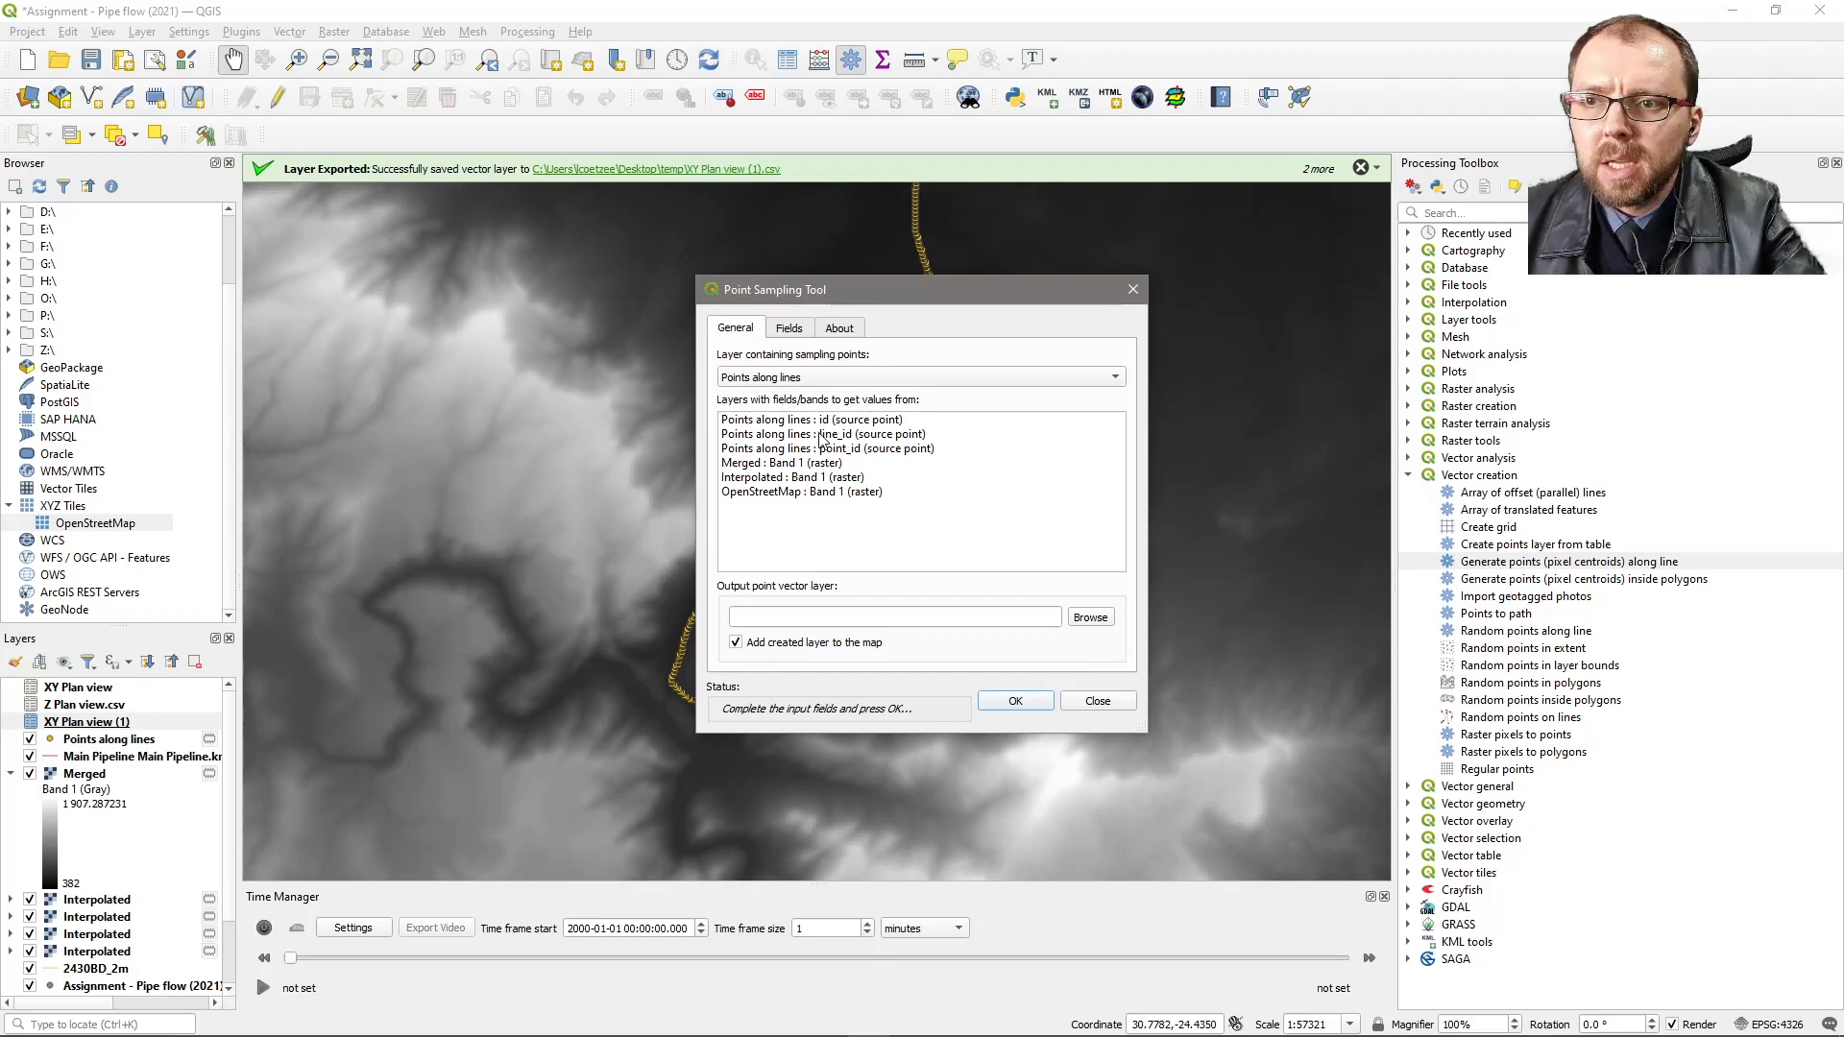
{"action": "left_click", "coordinate": [816, 465]}
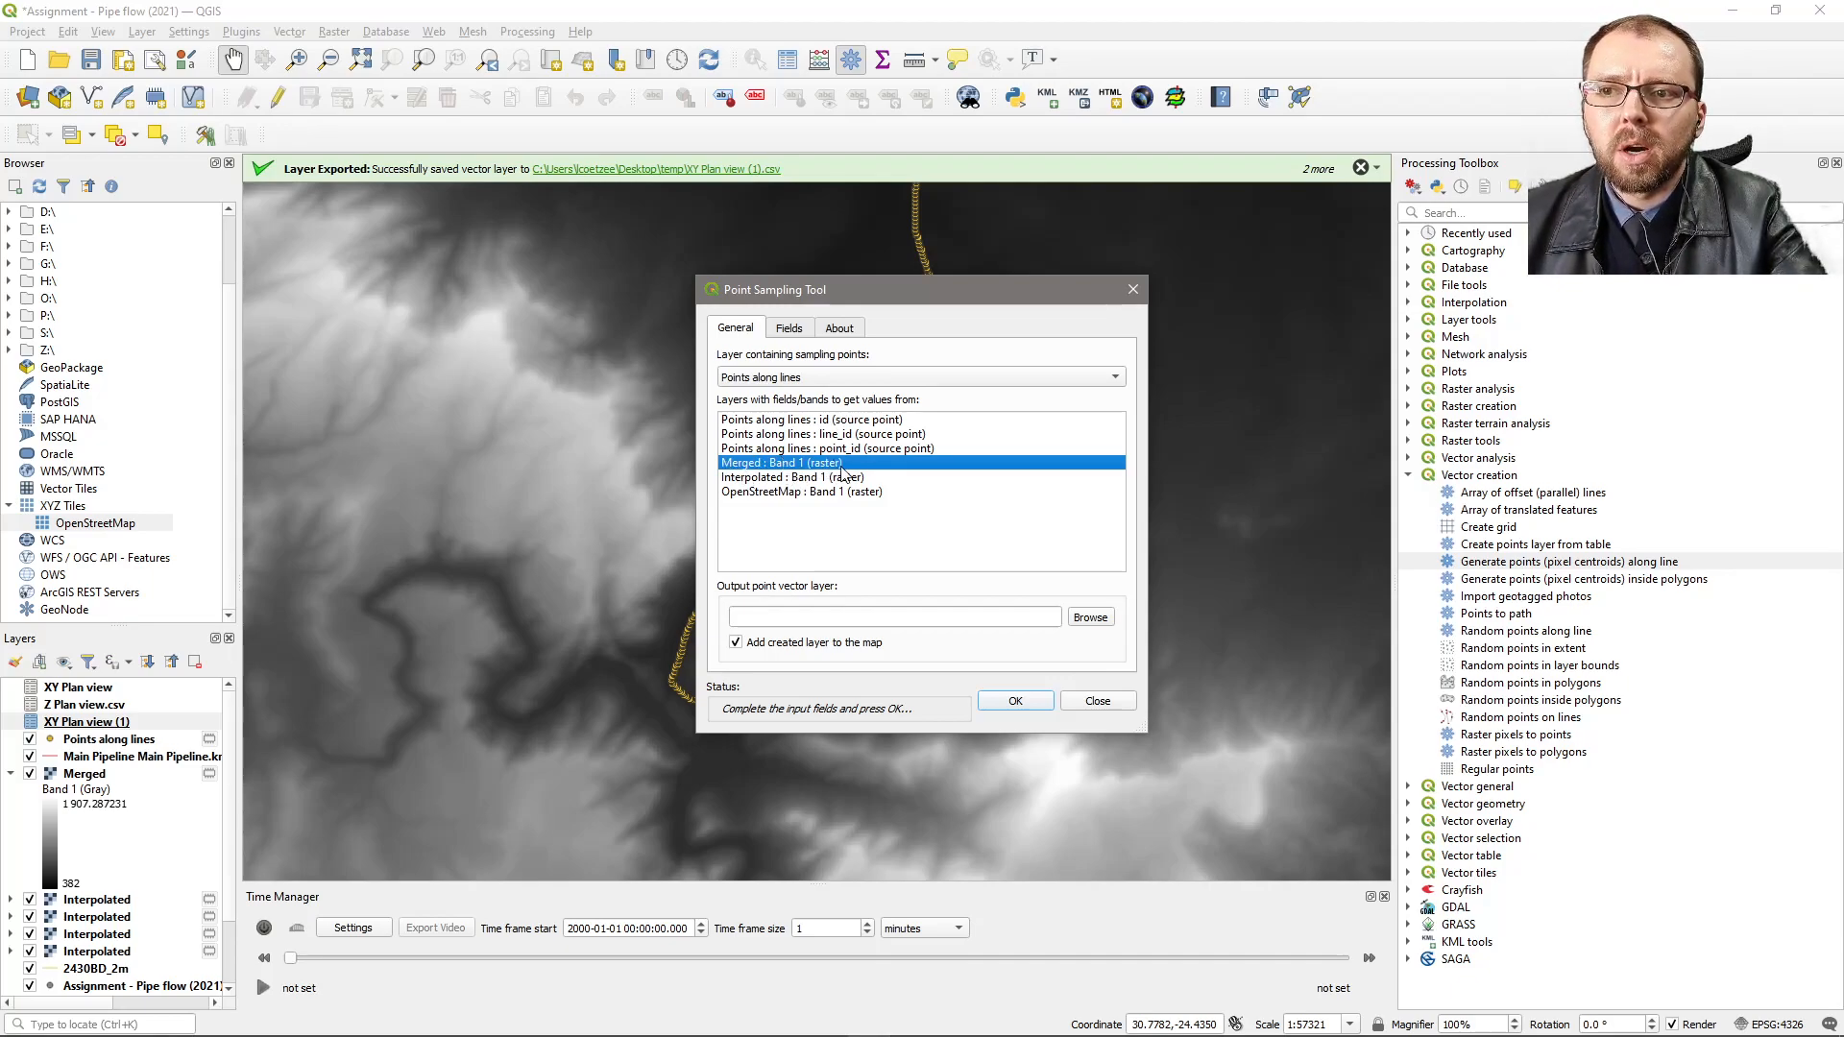
- Browse to the Desktop temp folder for the sampling output and set its file type to Comma separated values (*.csv)
{"action": "left_click", "coordinate": [1091, 620]}
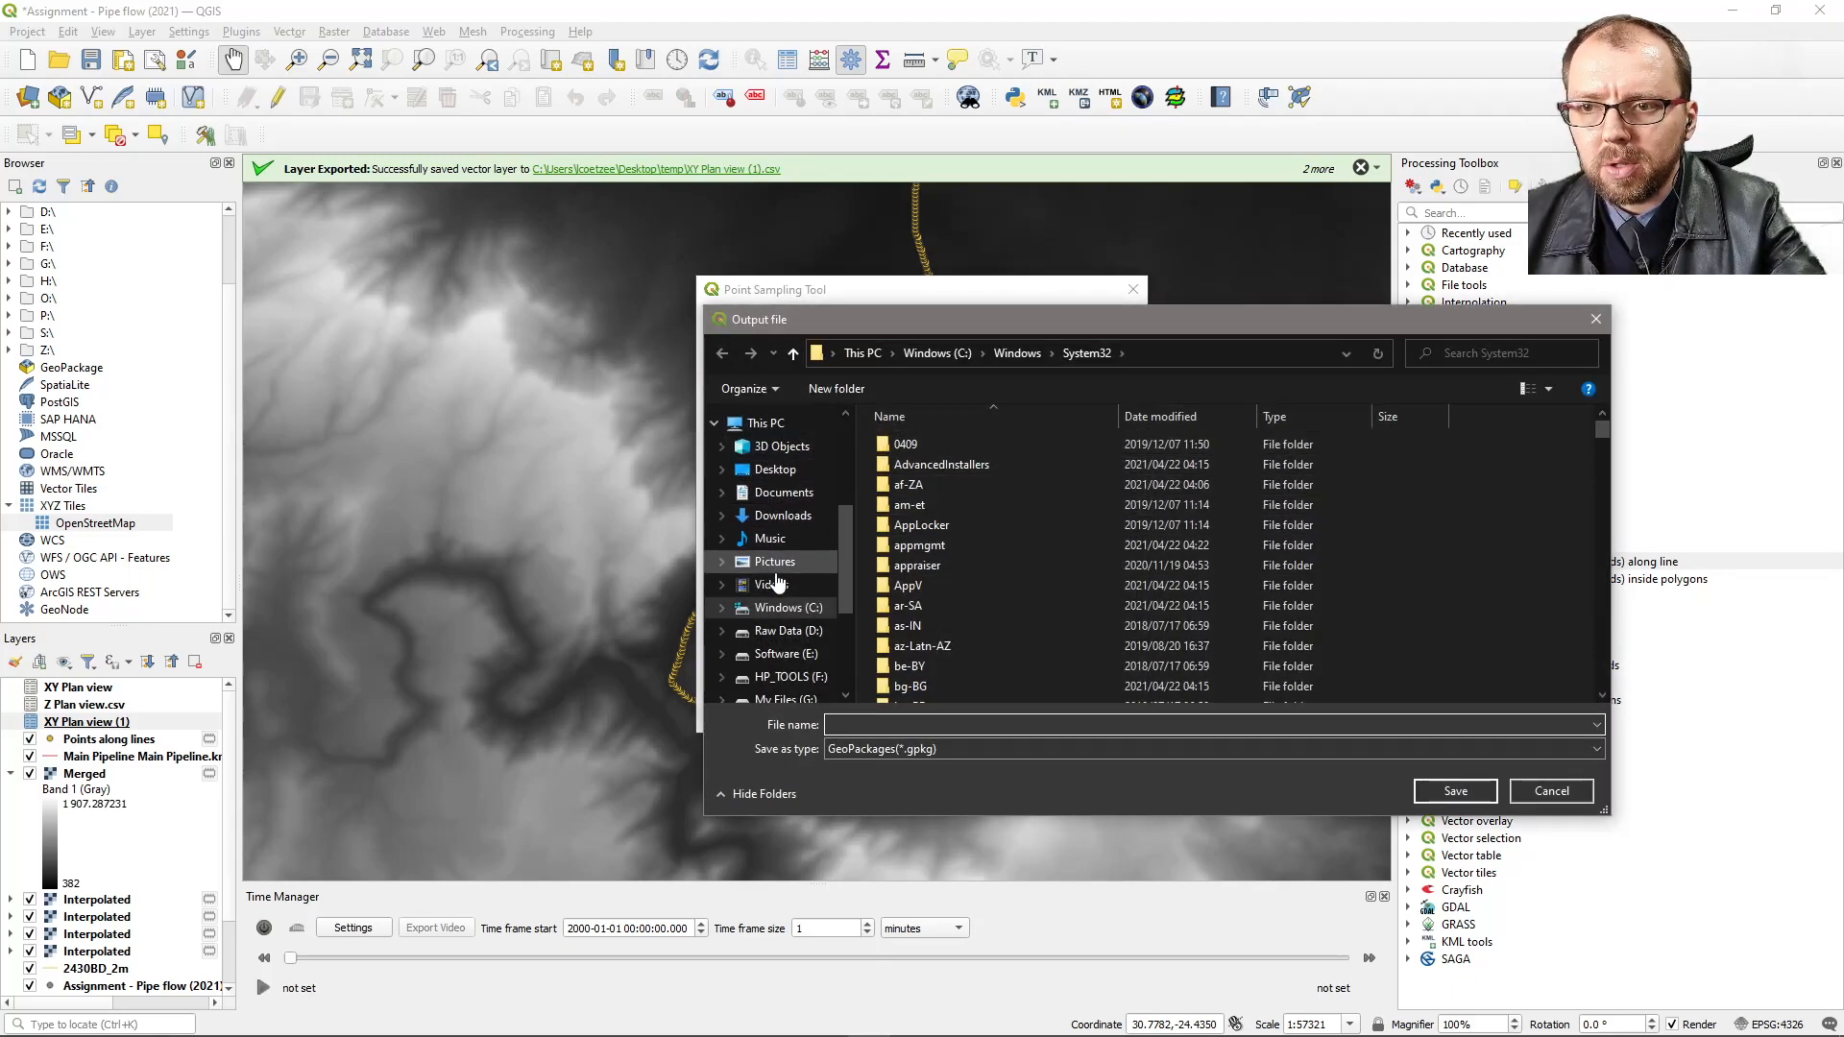
{"action": "scroll", "coordinate": [778, 584], "scroll_direction": "down", "scroll_amount": 1}
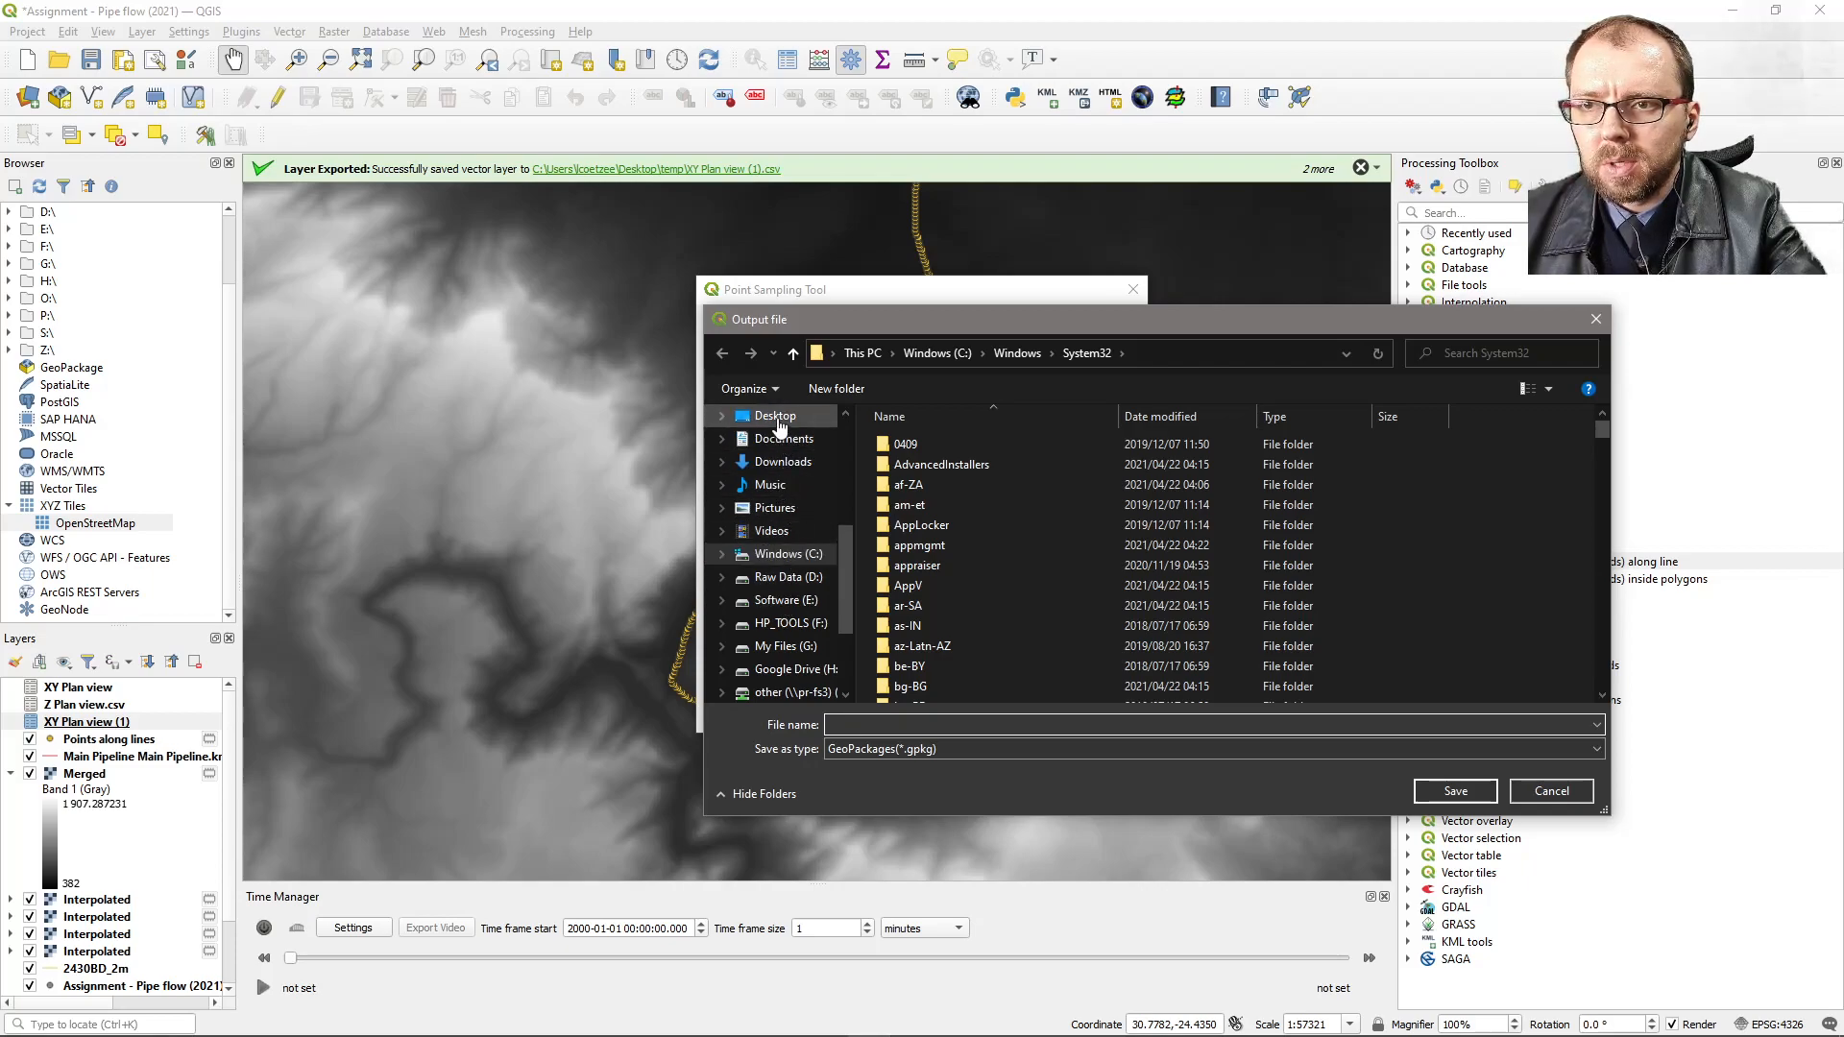
{"action": "left_click", "coordinate": [779, 425]}
{"action": "double_click", "coordinate": [949, 649]}
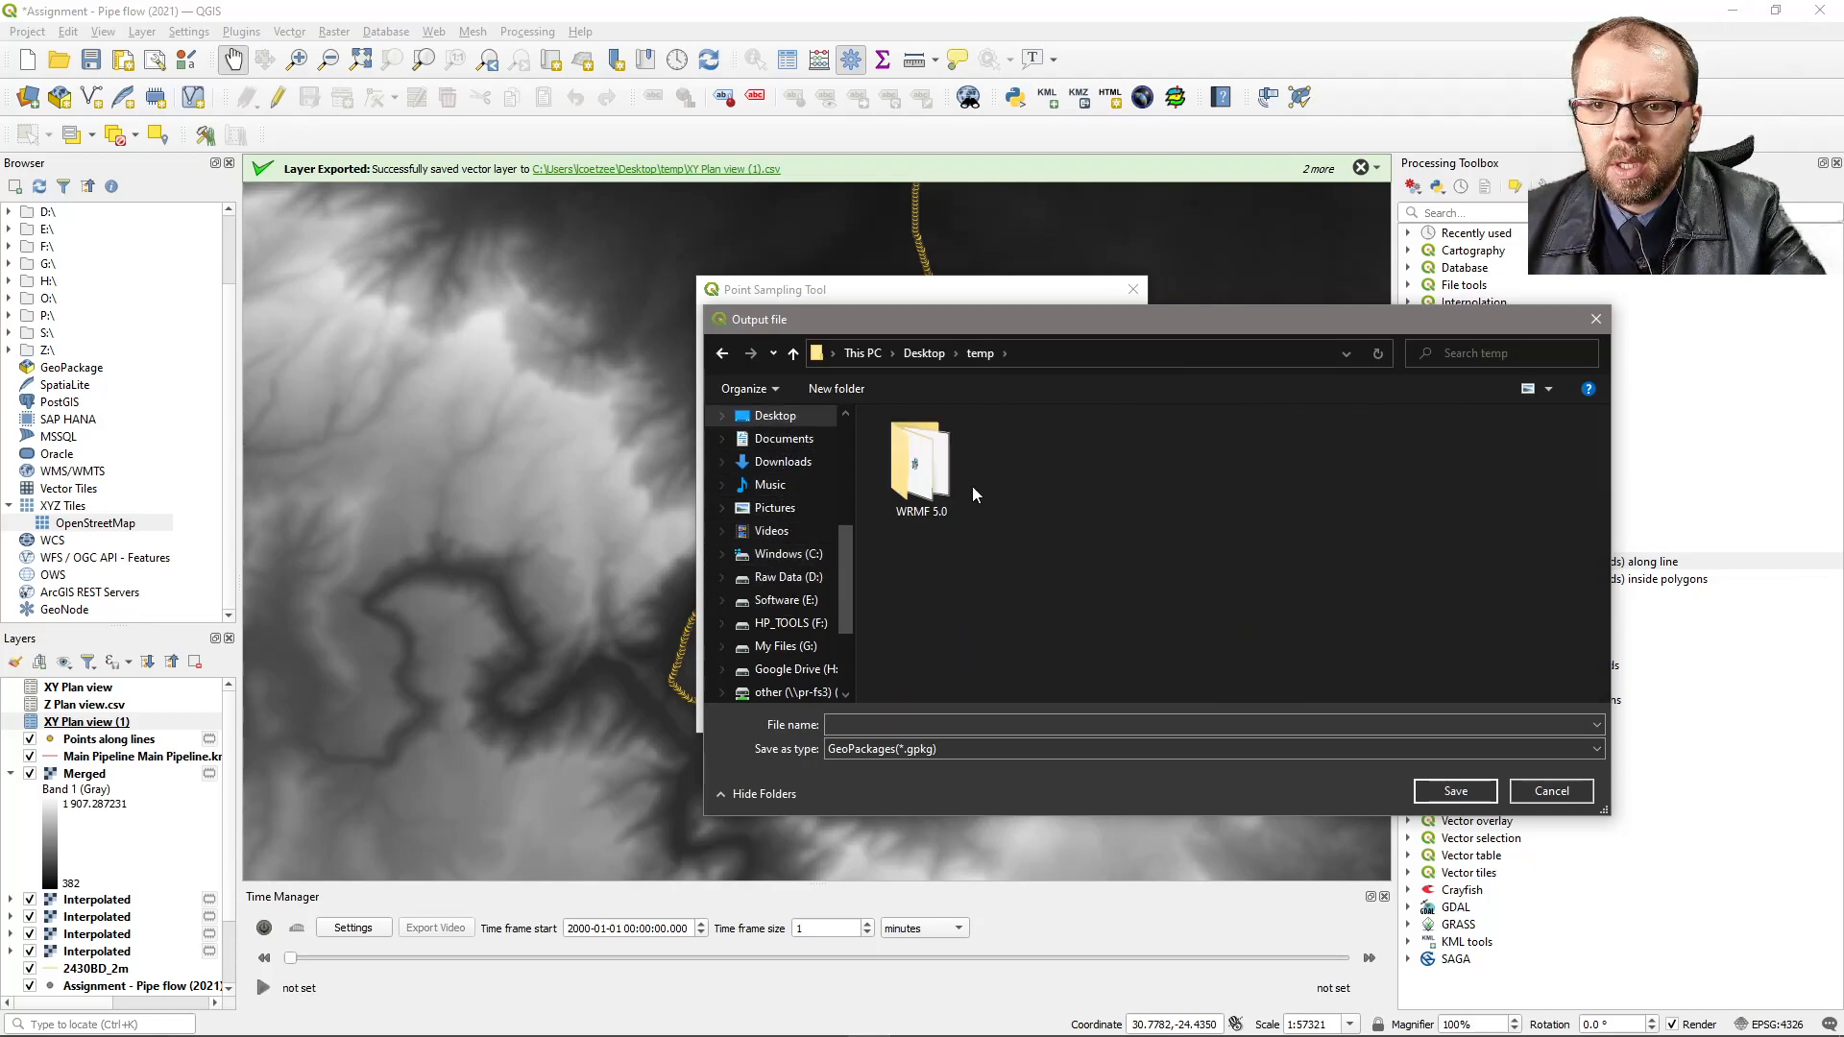
{"action": "left_click", "coordinate": [989, 746]}
{"action": "left_click", "coordinate": [978, 781]}
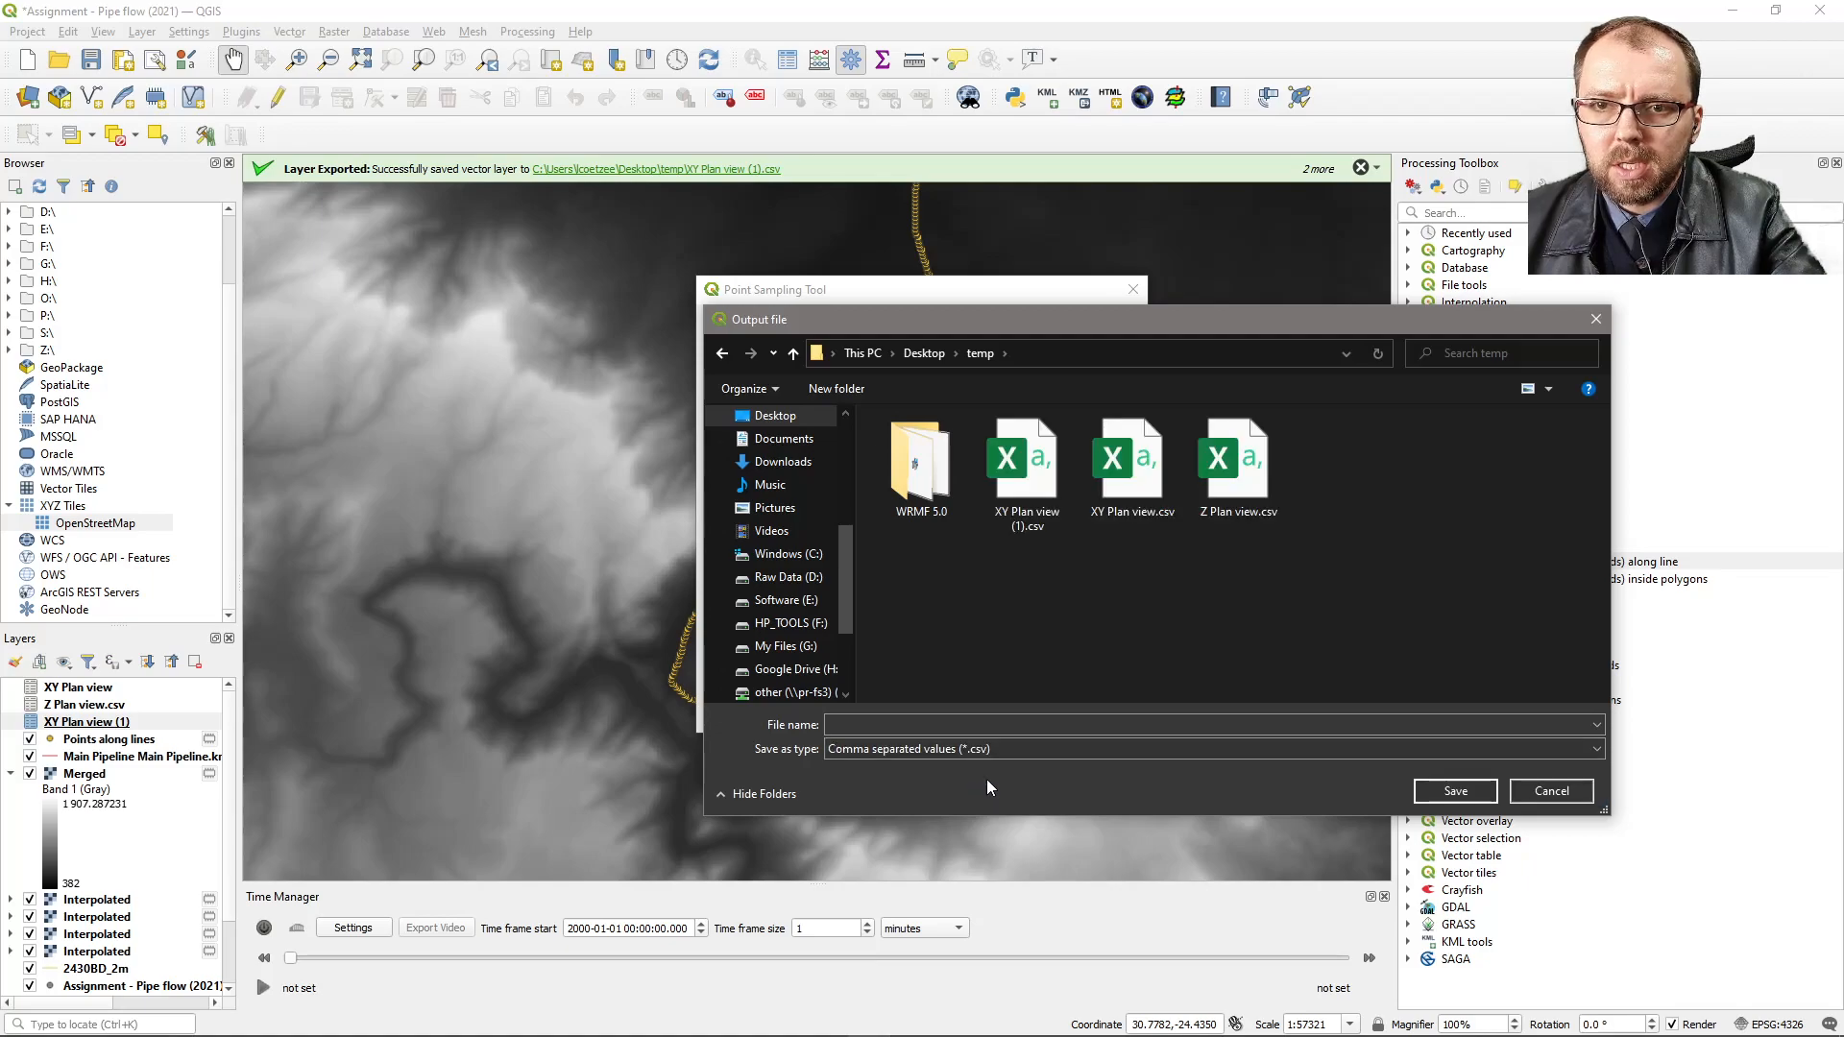
- Name the output Z Plan view (1).csv, based on the existing Z Plan view.csv, and run the point sampling
{"action": "left_click", "coordinate": [1233, 479]}
{"action": "left_click", "coordinate": [891, 725]}
{"action": "left_click", "coordinate": [891, 726]}
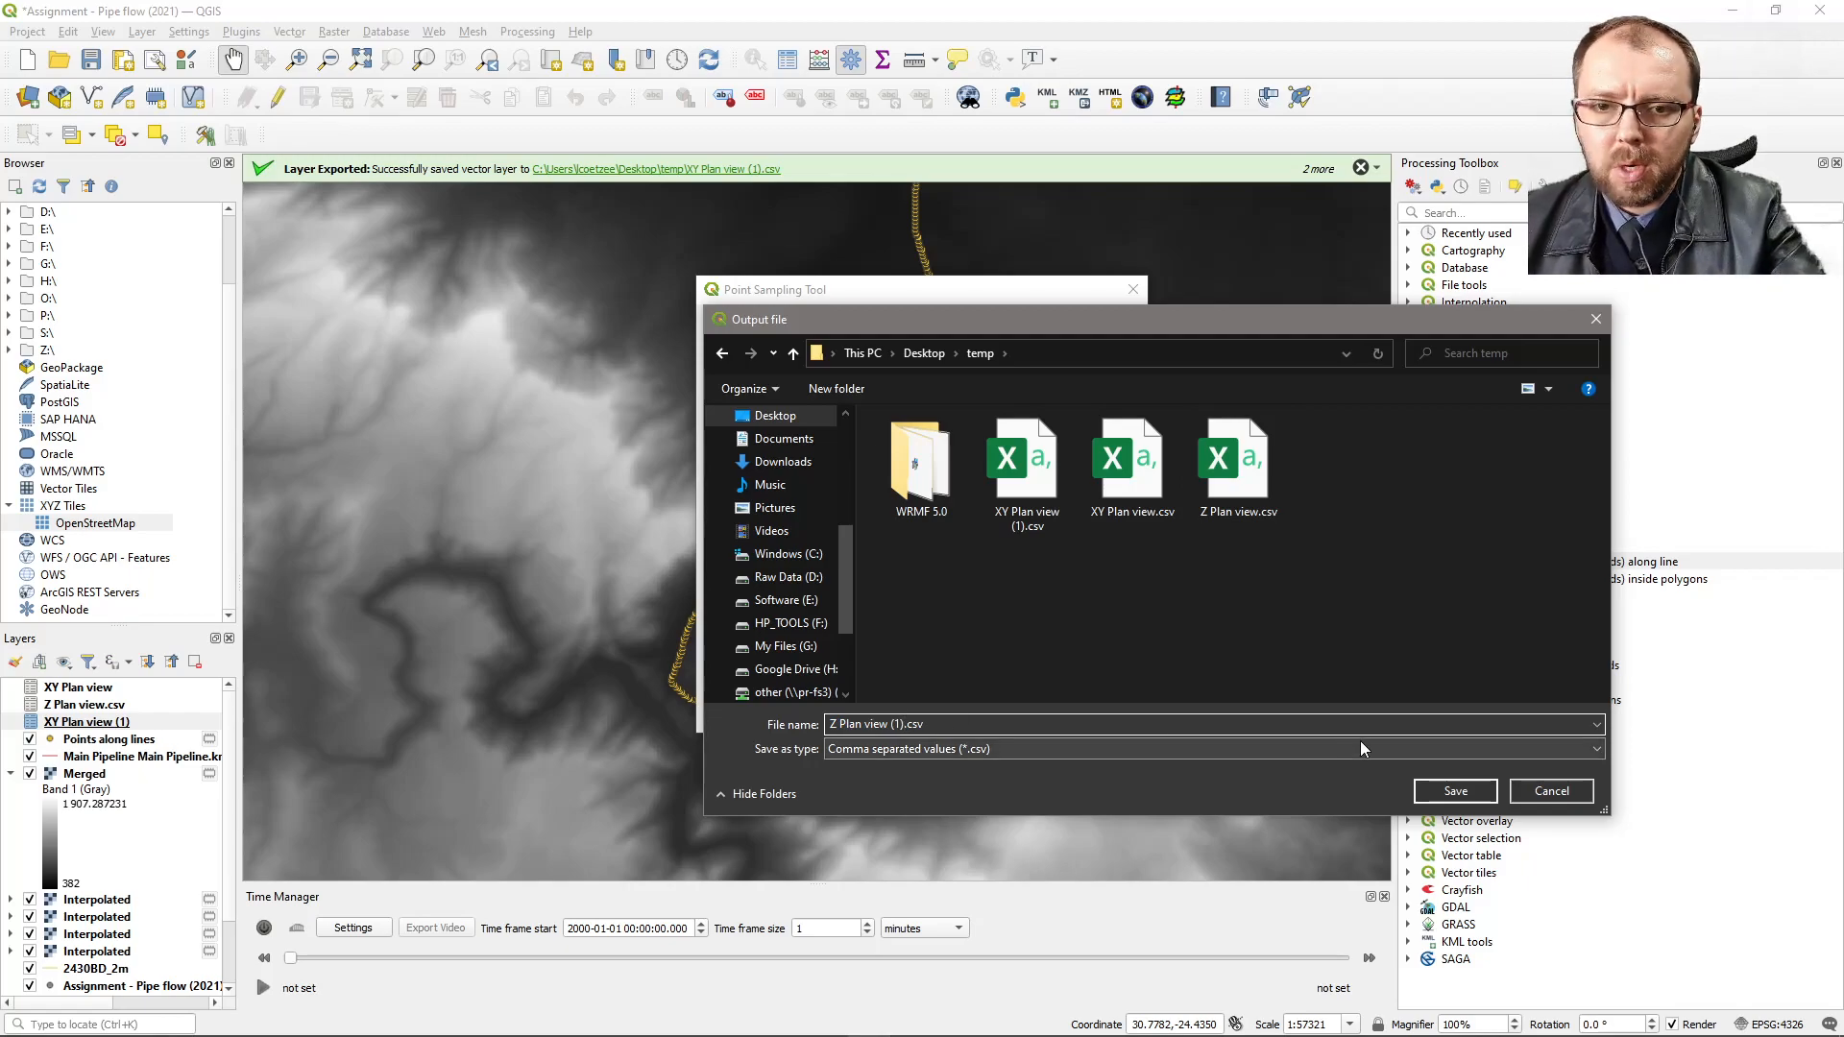
{"action": "left_click", "coordinate": [1455, 792]}
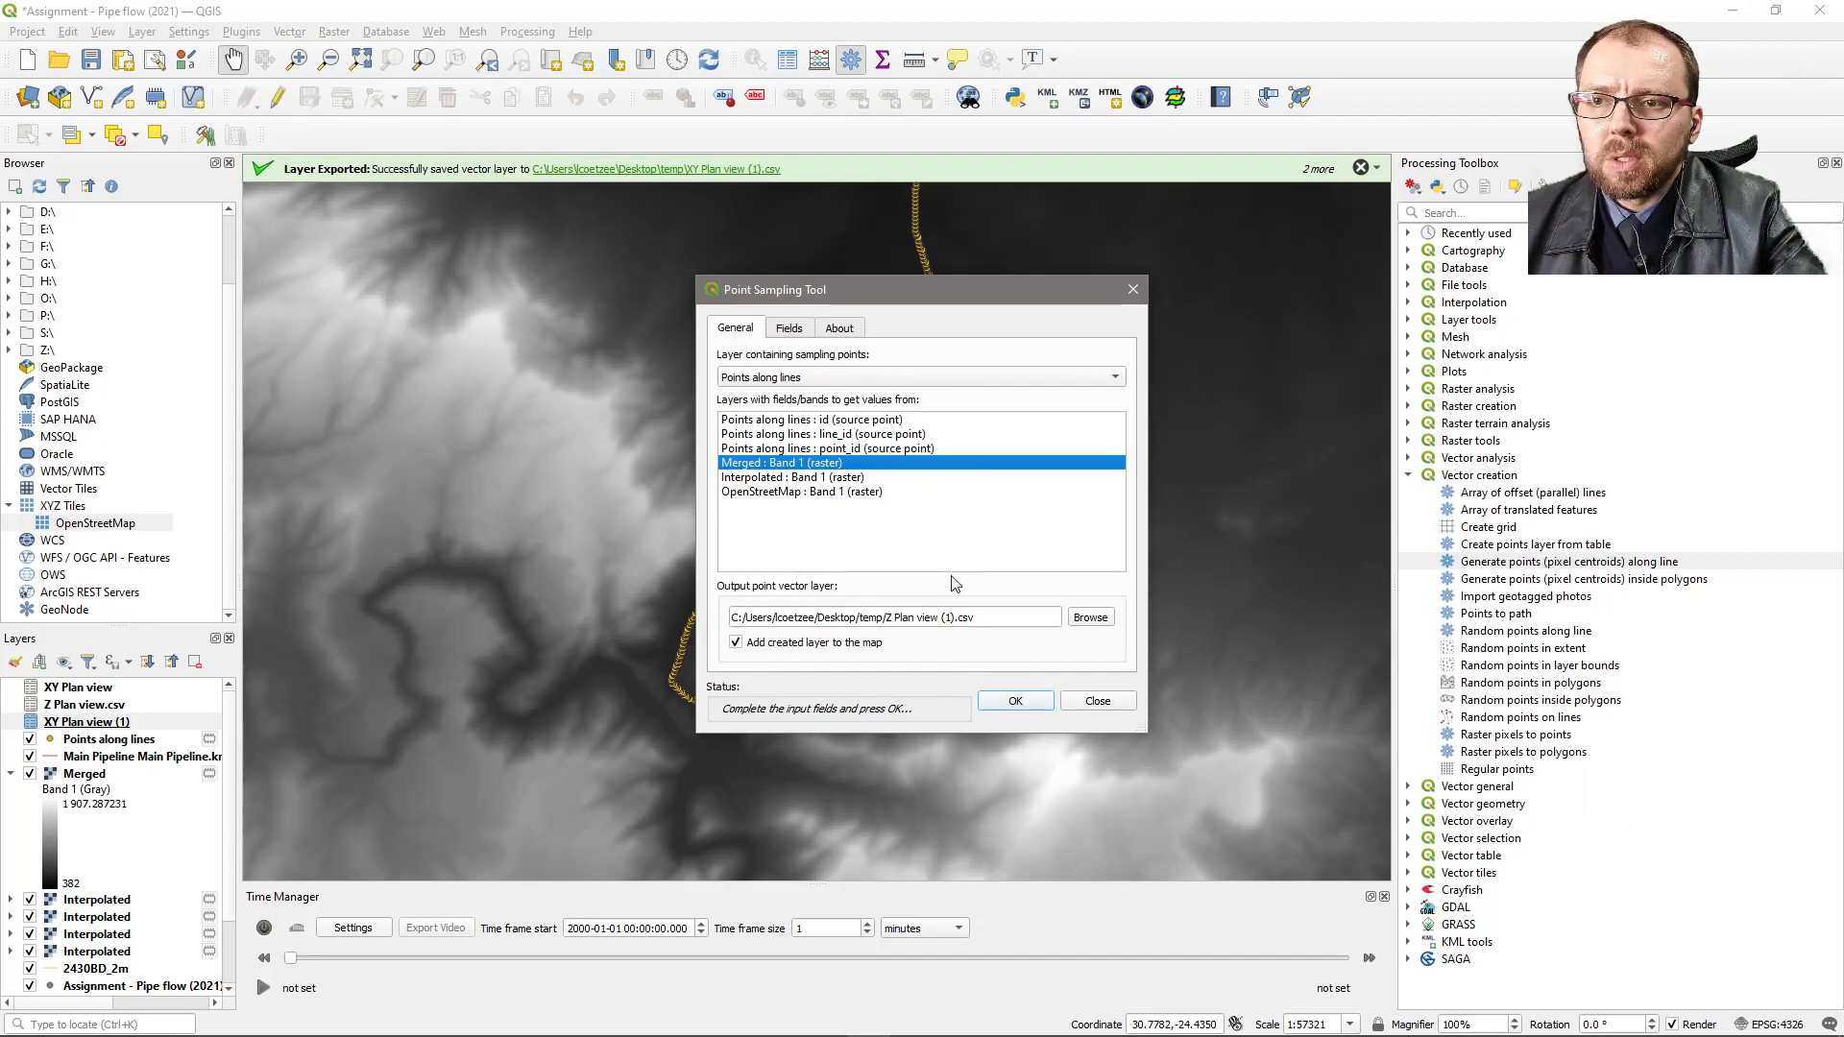
{"action": "left_click", "coordinate": [1020, 703]}
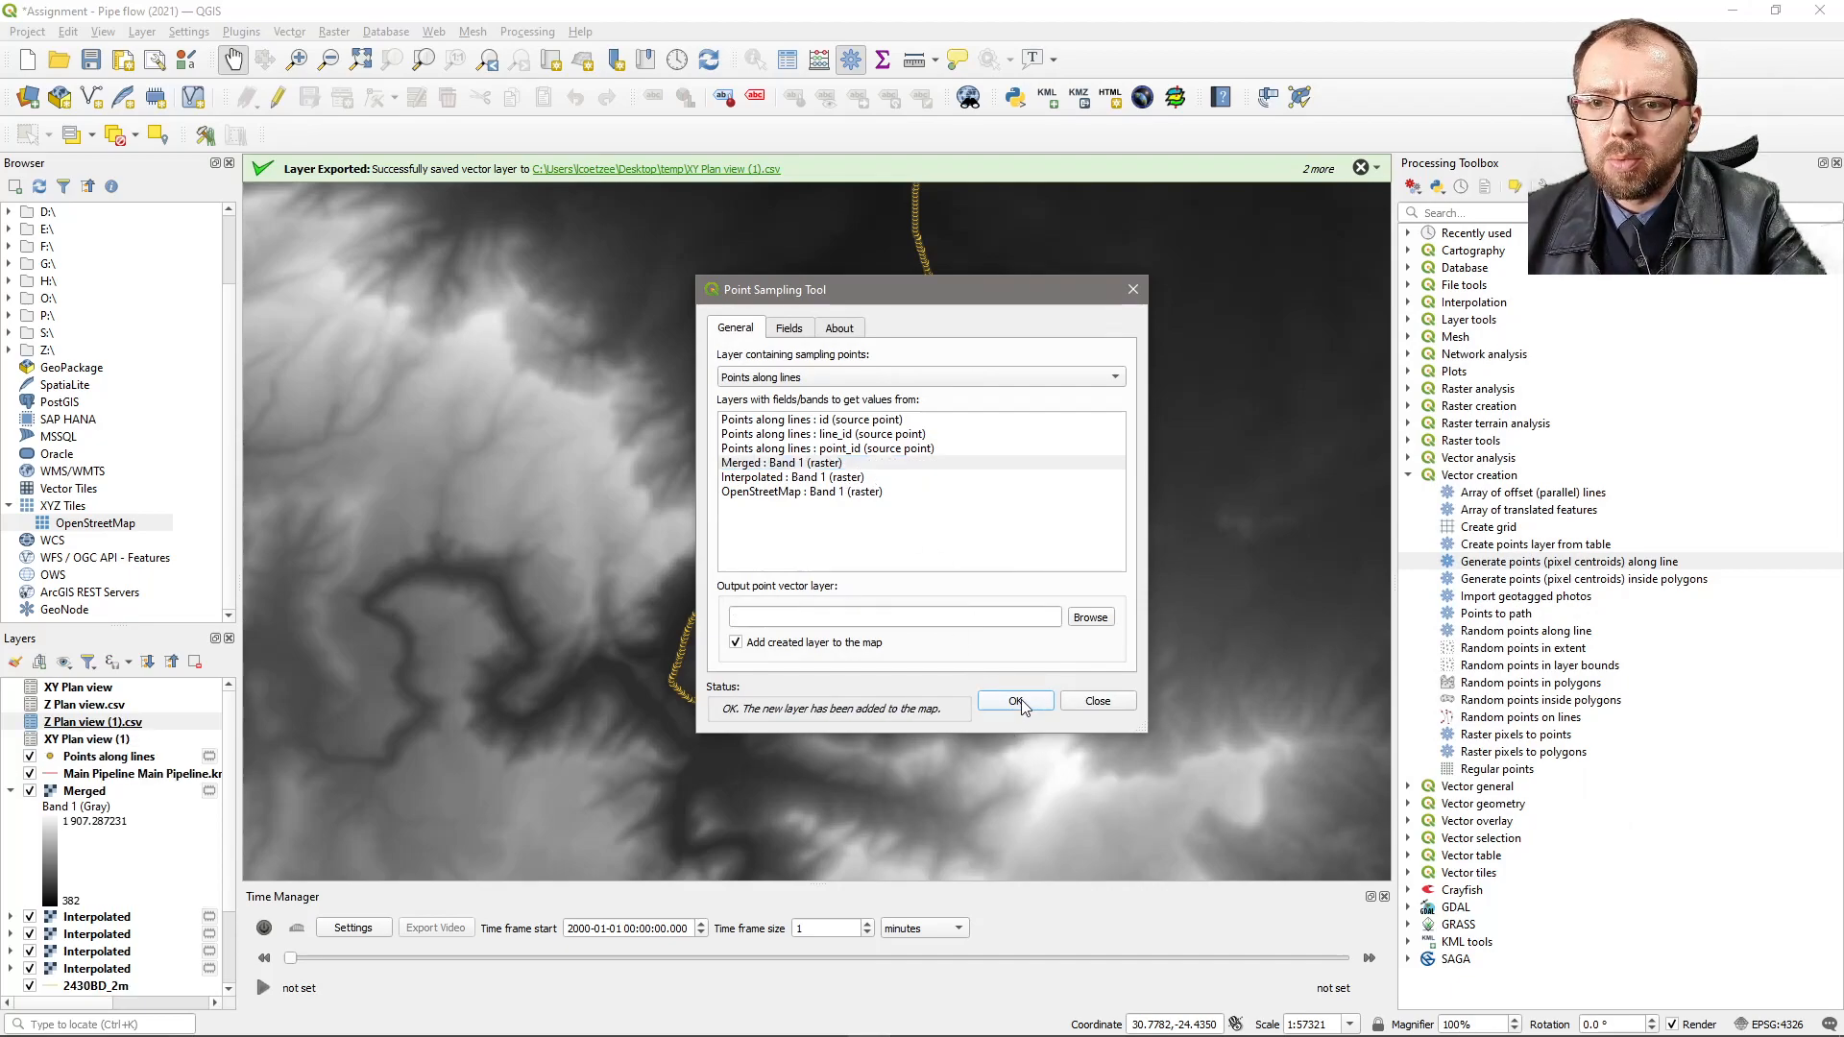
{"action": "left_click", "coordinate": [1105, 706]}
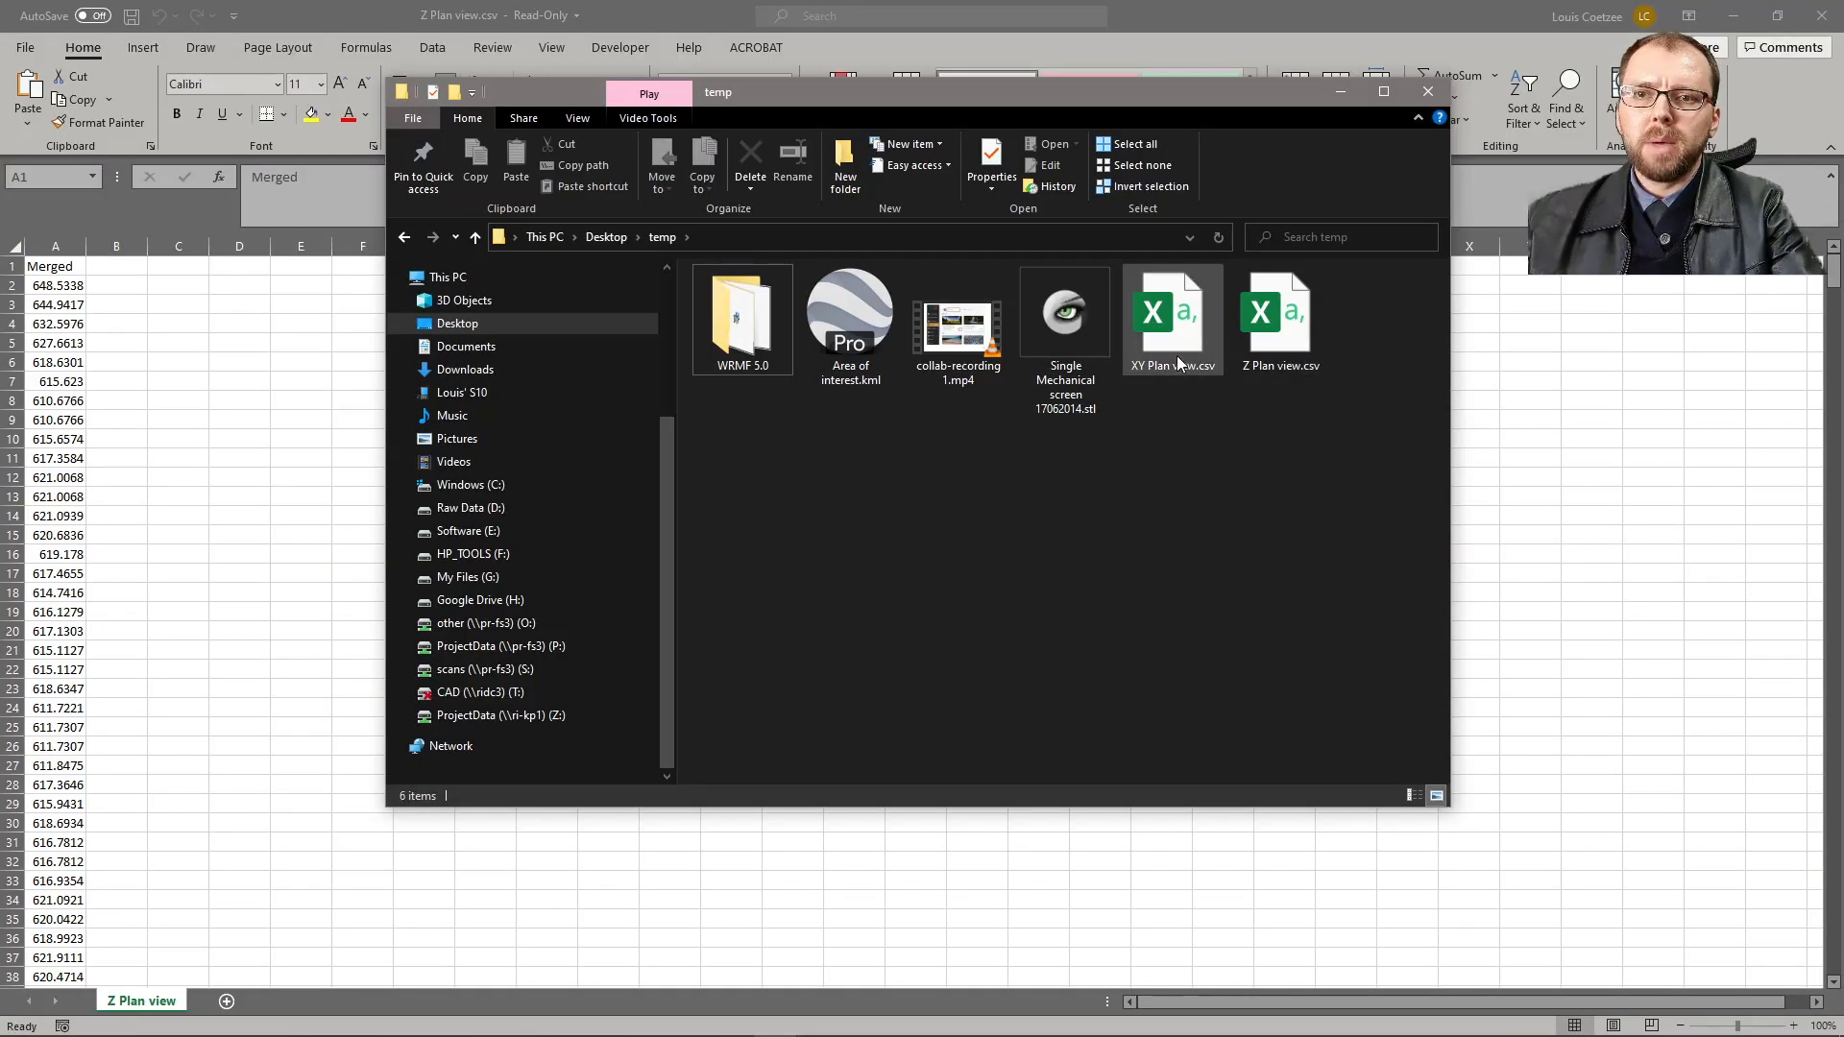
- In Excel, examine the Merged elevation column of Z Plan view.csv from its first value to its last row
{"action": "left_click", "coordinate": [1345, 91]}
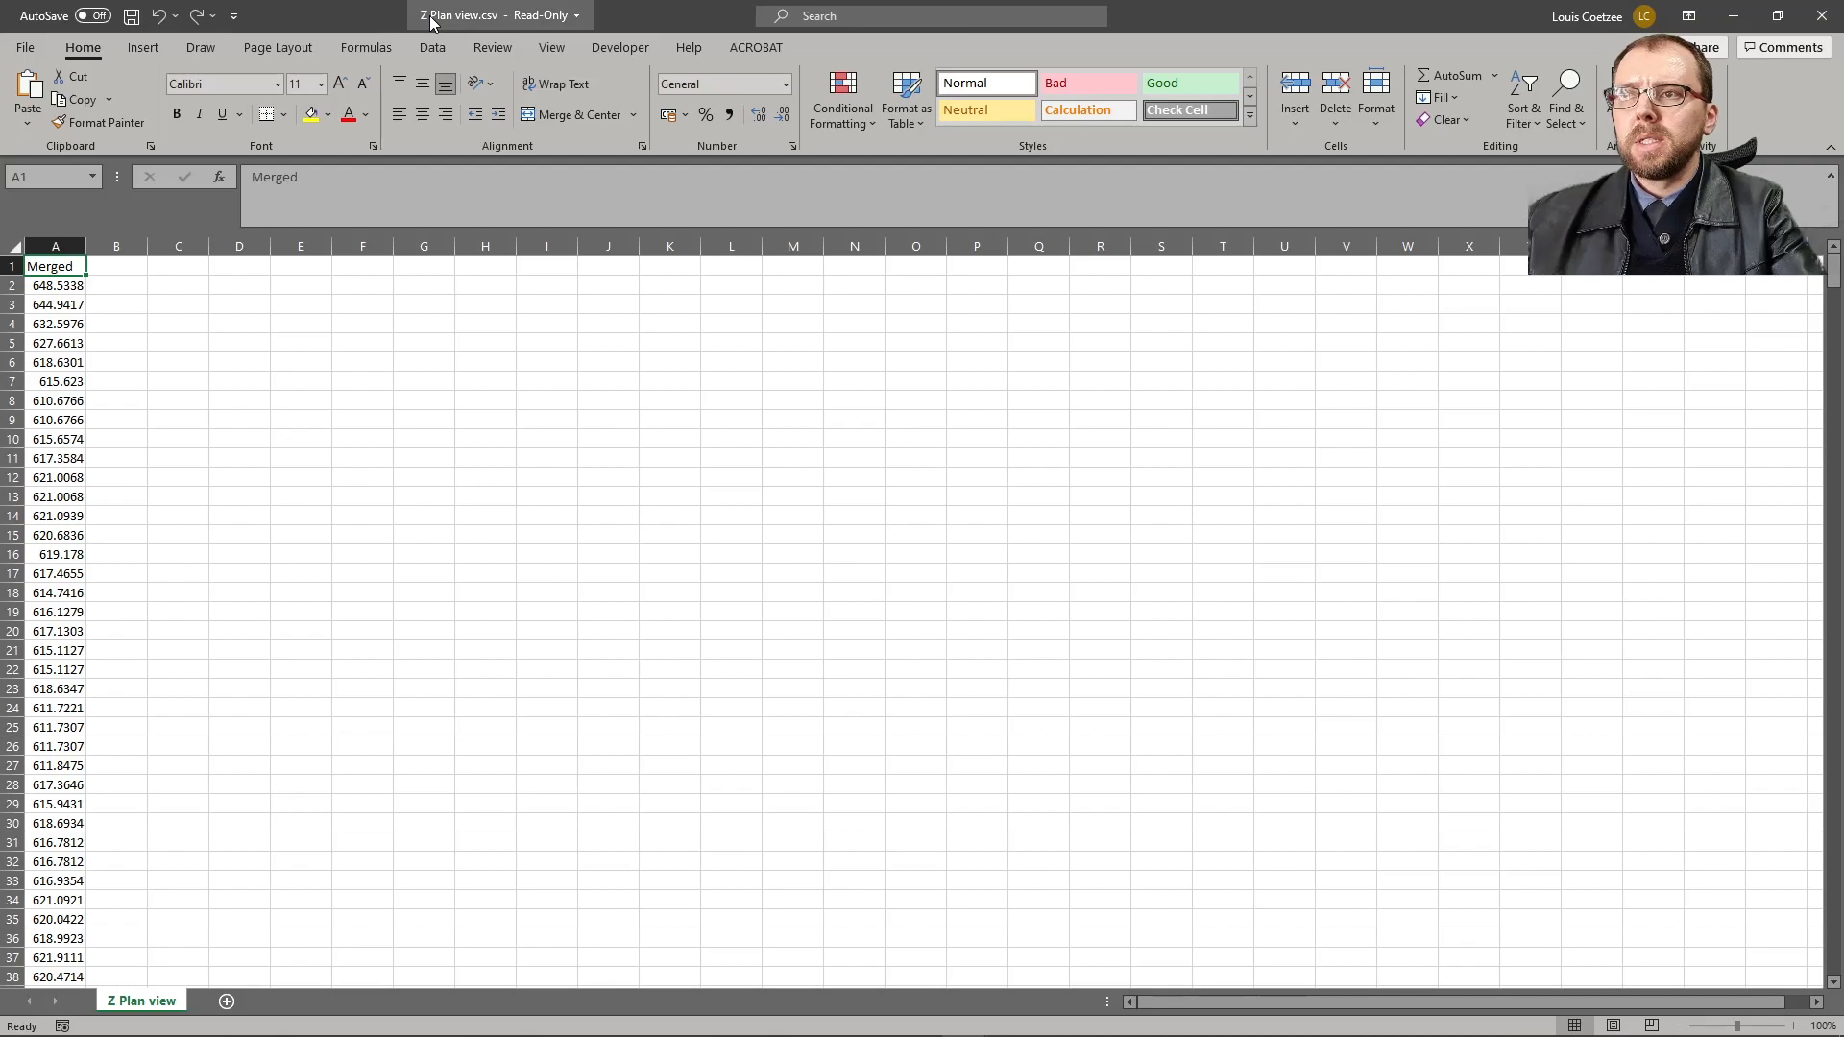
{"action": "left_click", "coordinate": [67, 288]}
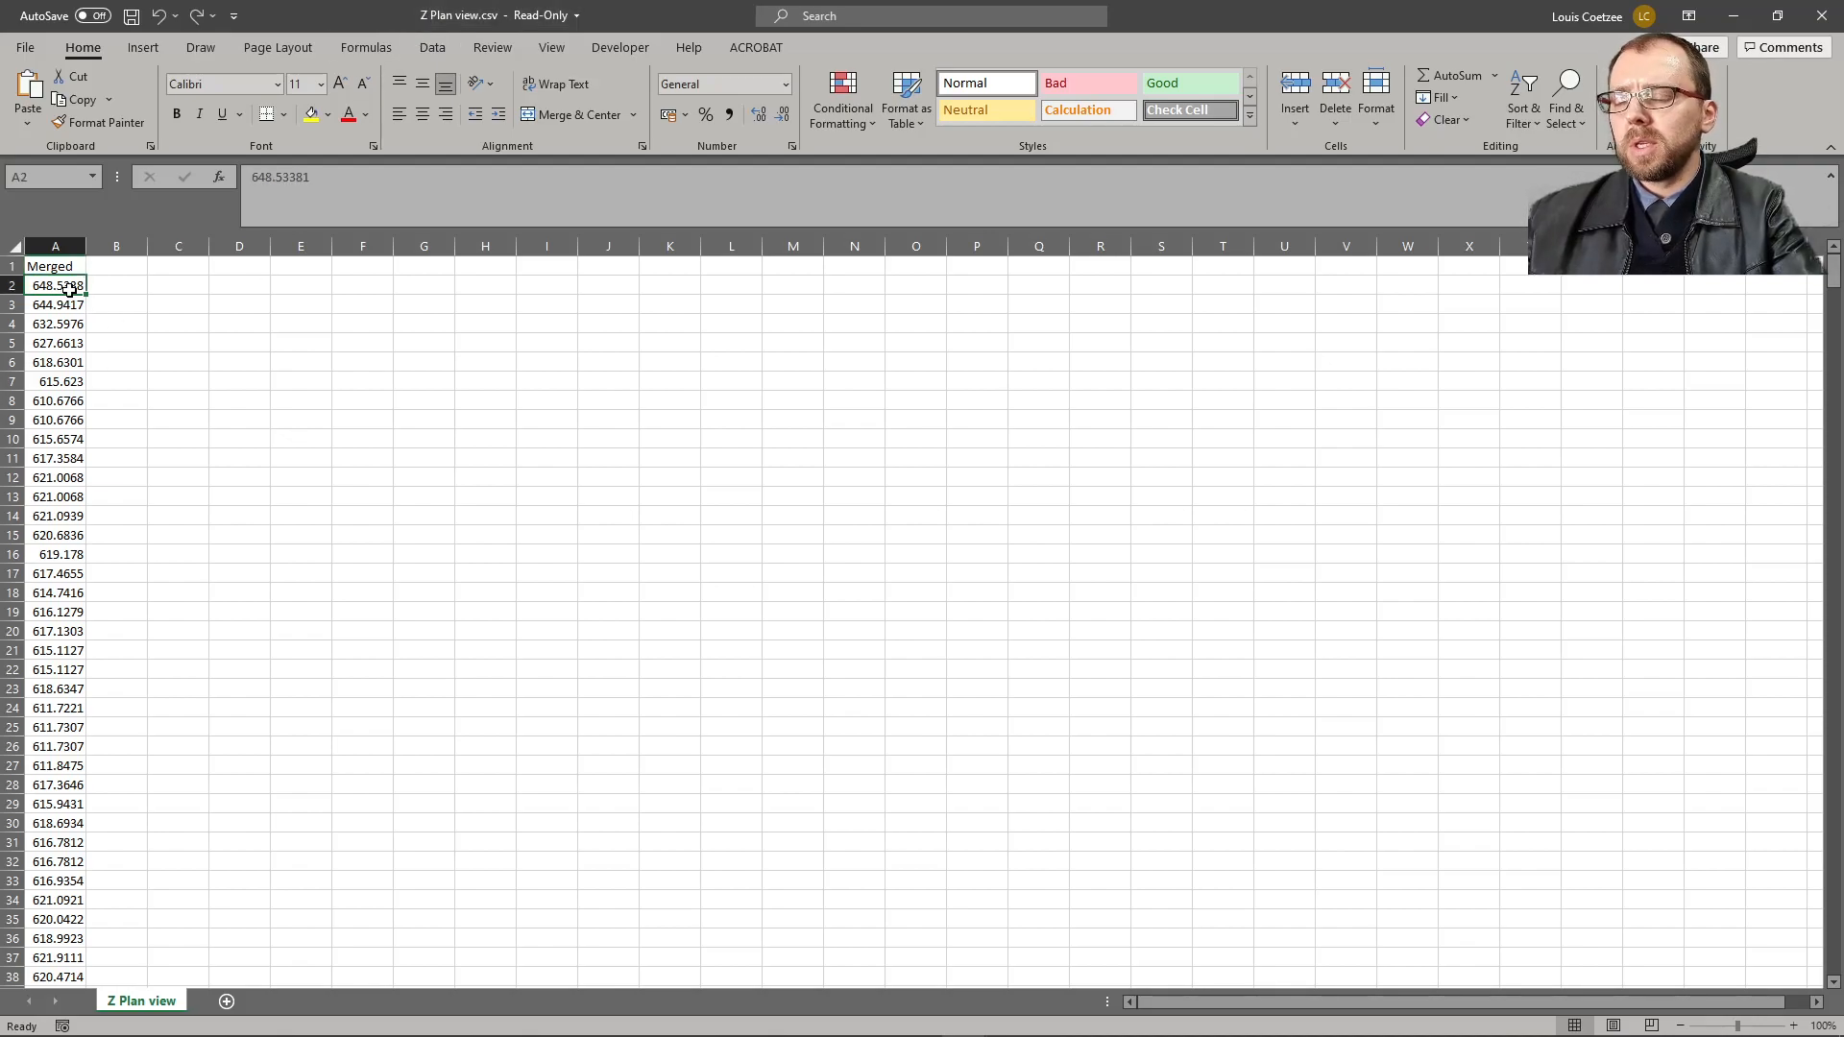
{"action": "key", "text": "ctrl+Down"}
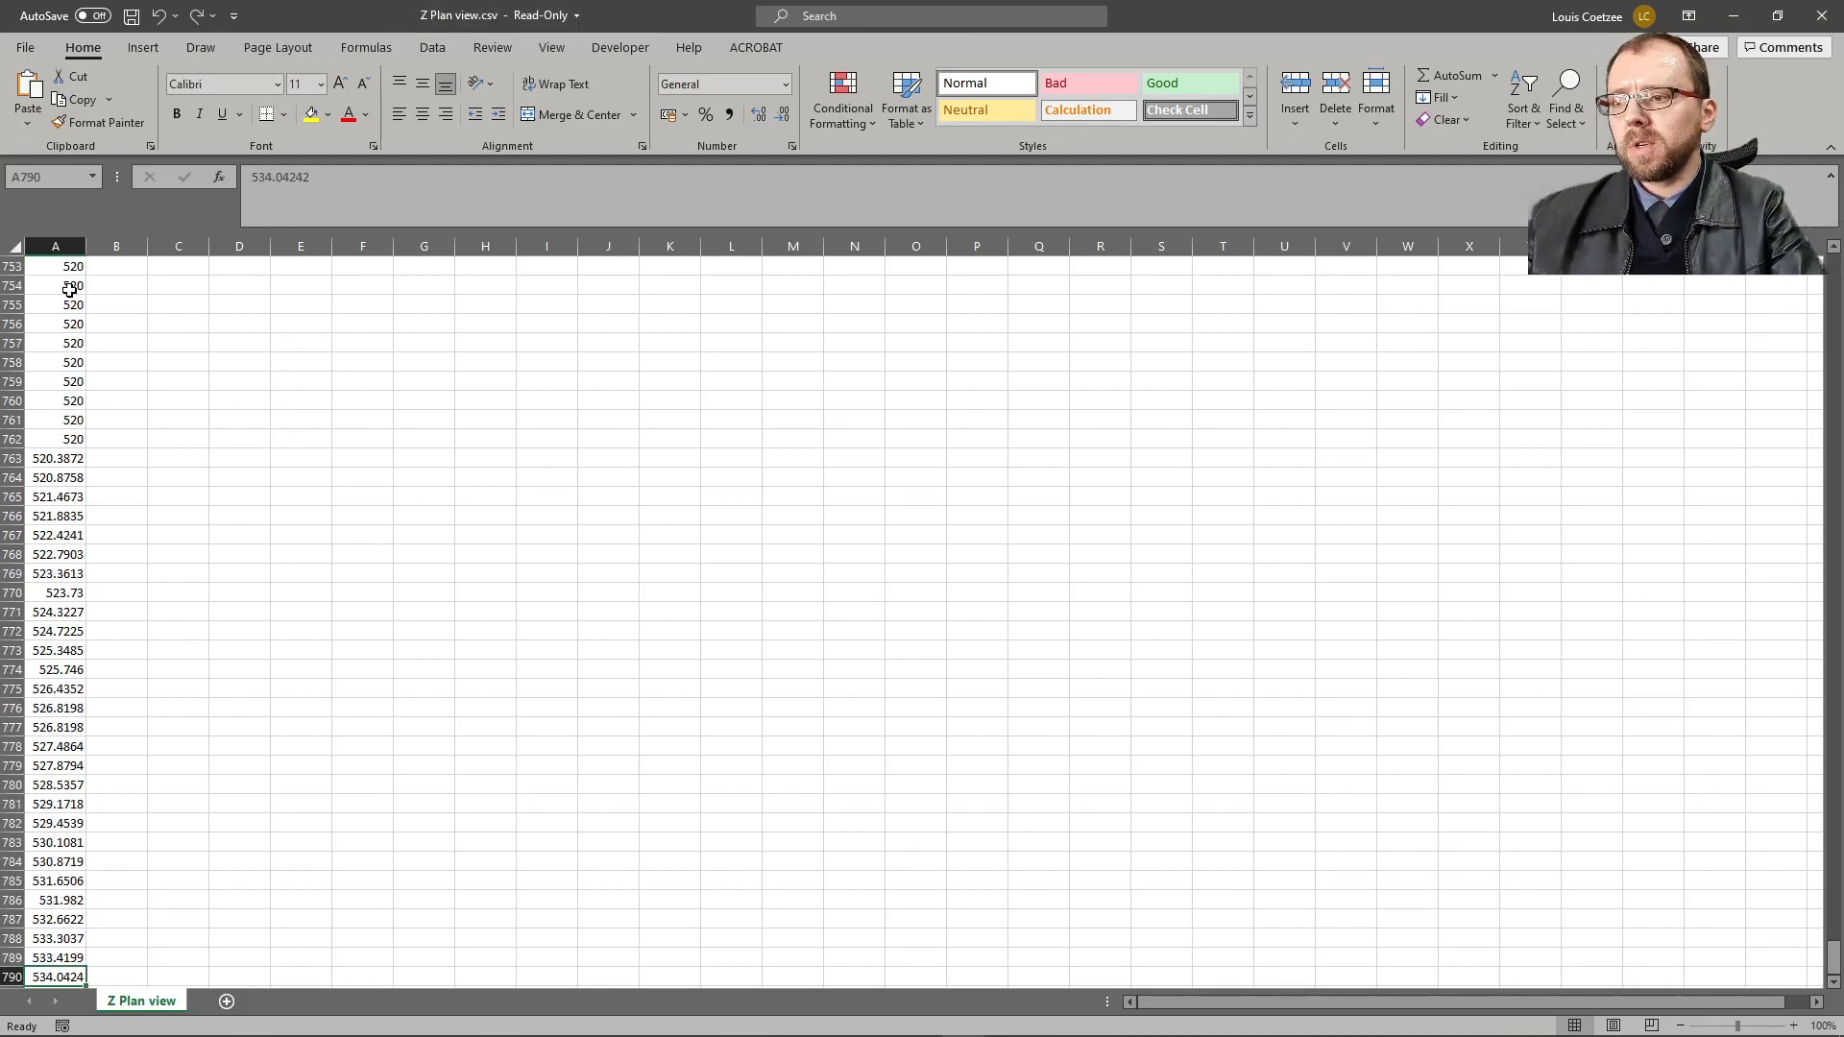
{"action": "key", "text": "ctrl+Up"}
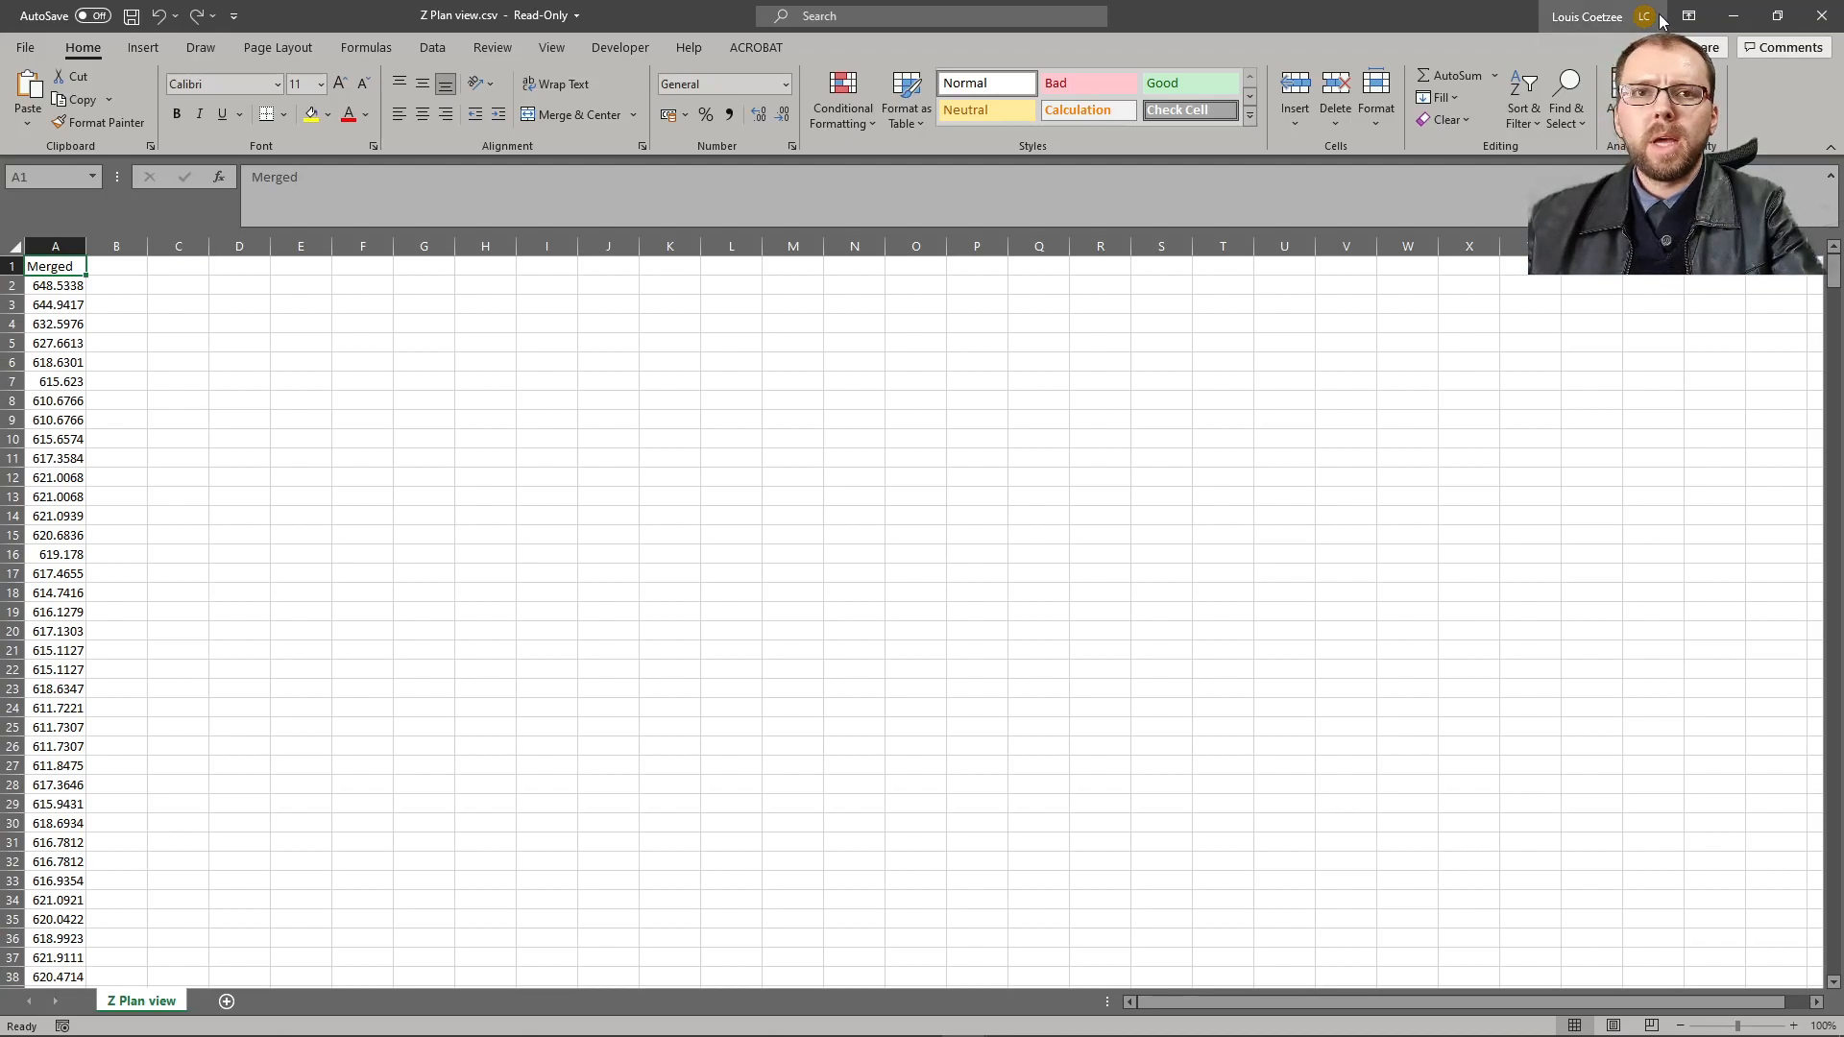
- Examine the X coordinate column of XY Plan view.csv down to its last row to compare its length with the elevation data
{"action": "left_click", "coordinate": [1727, 17]}
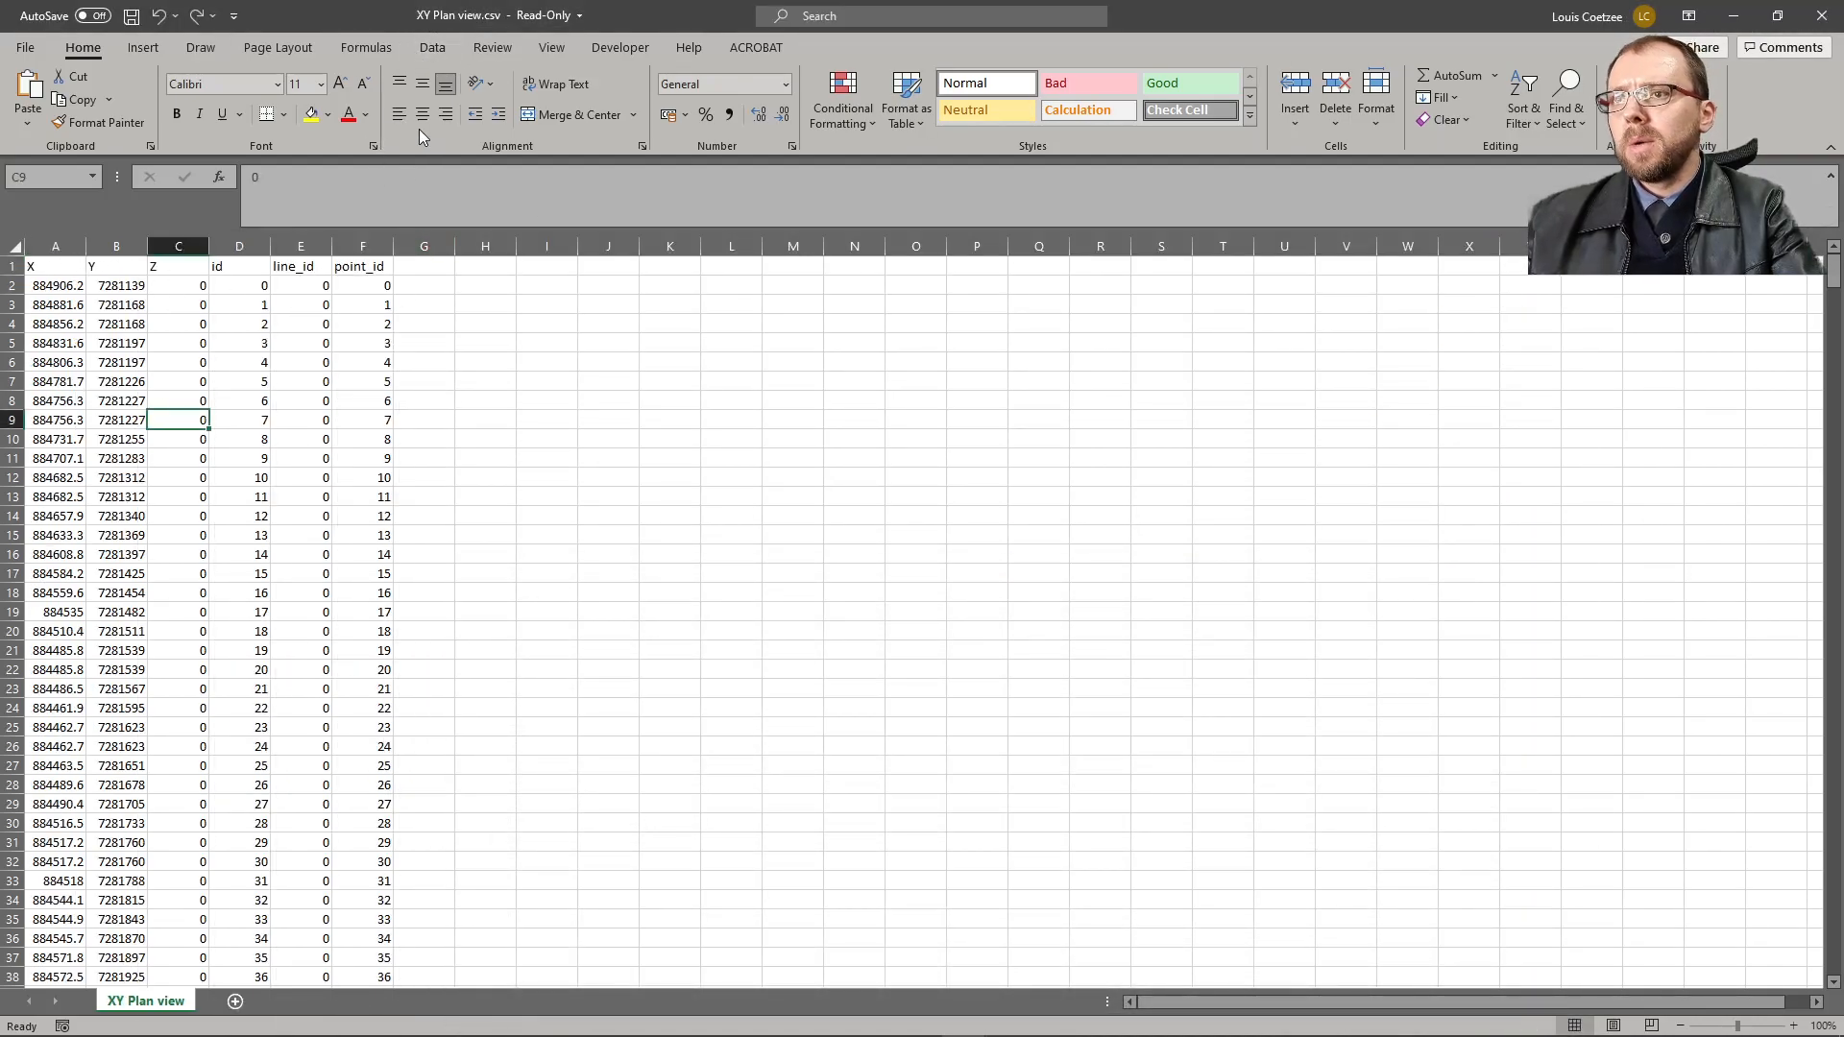
{"action": "left_click", "coordinate": [67, 287]}
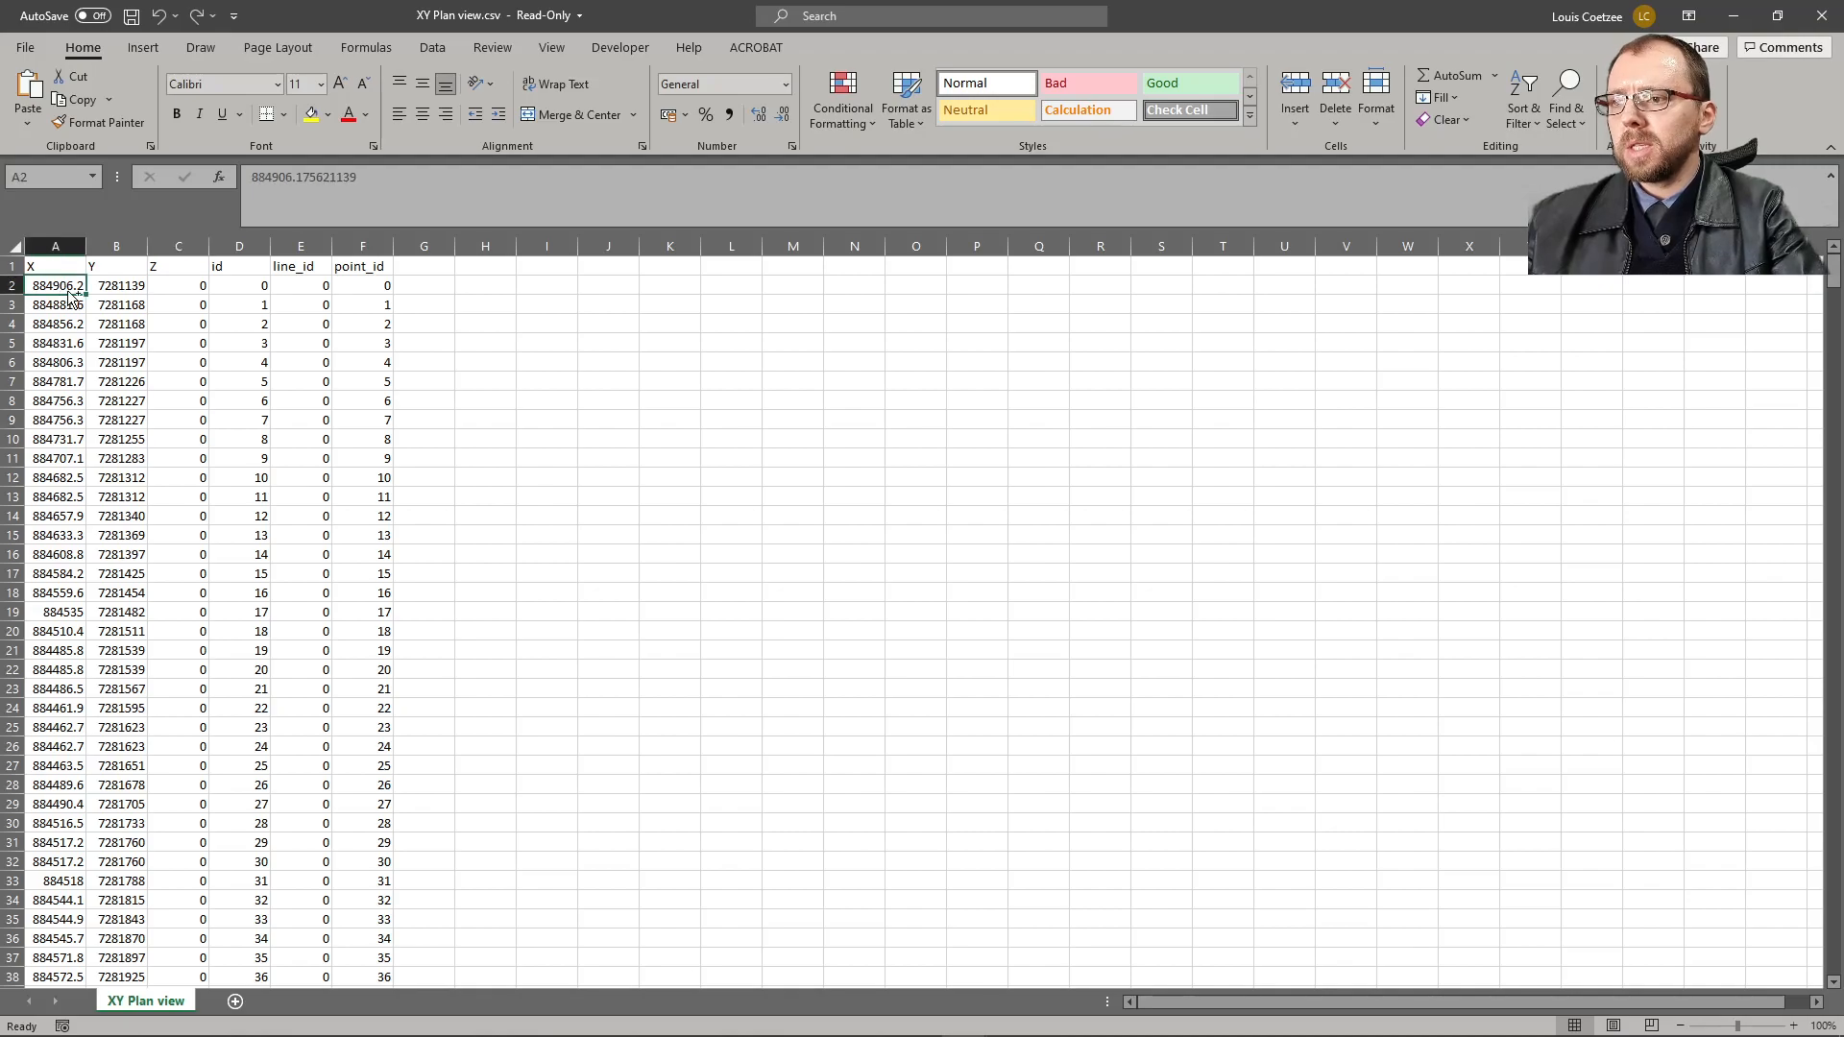
{"action": "key", "text": "ctrl+Down"}
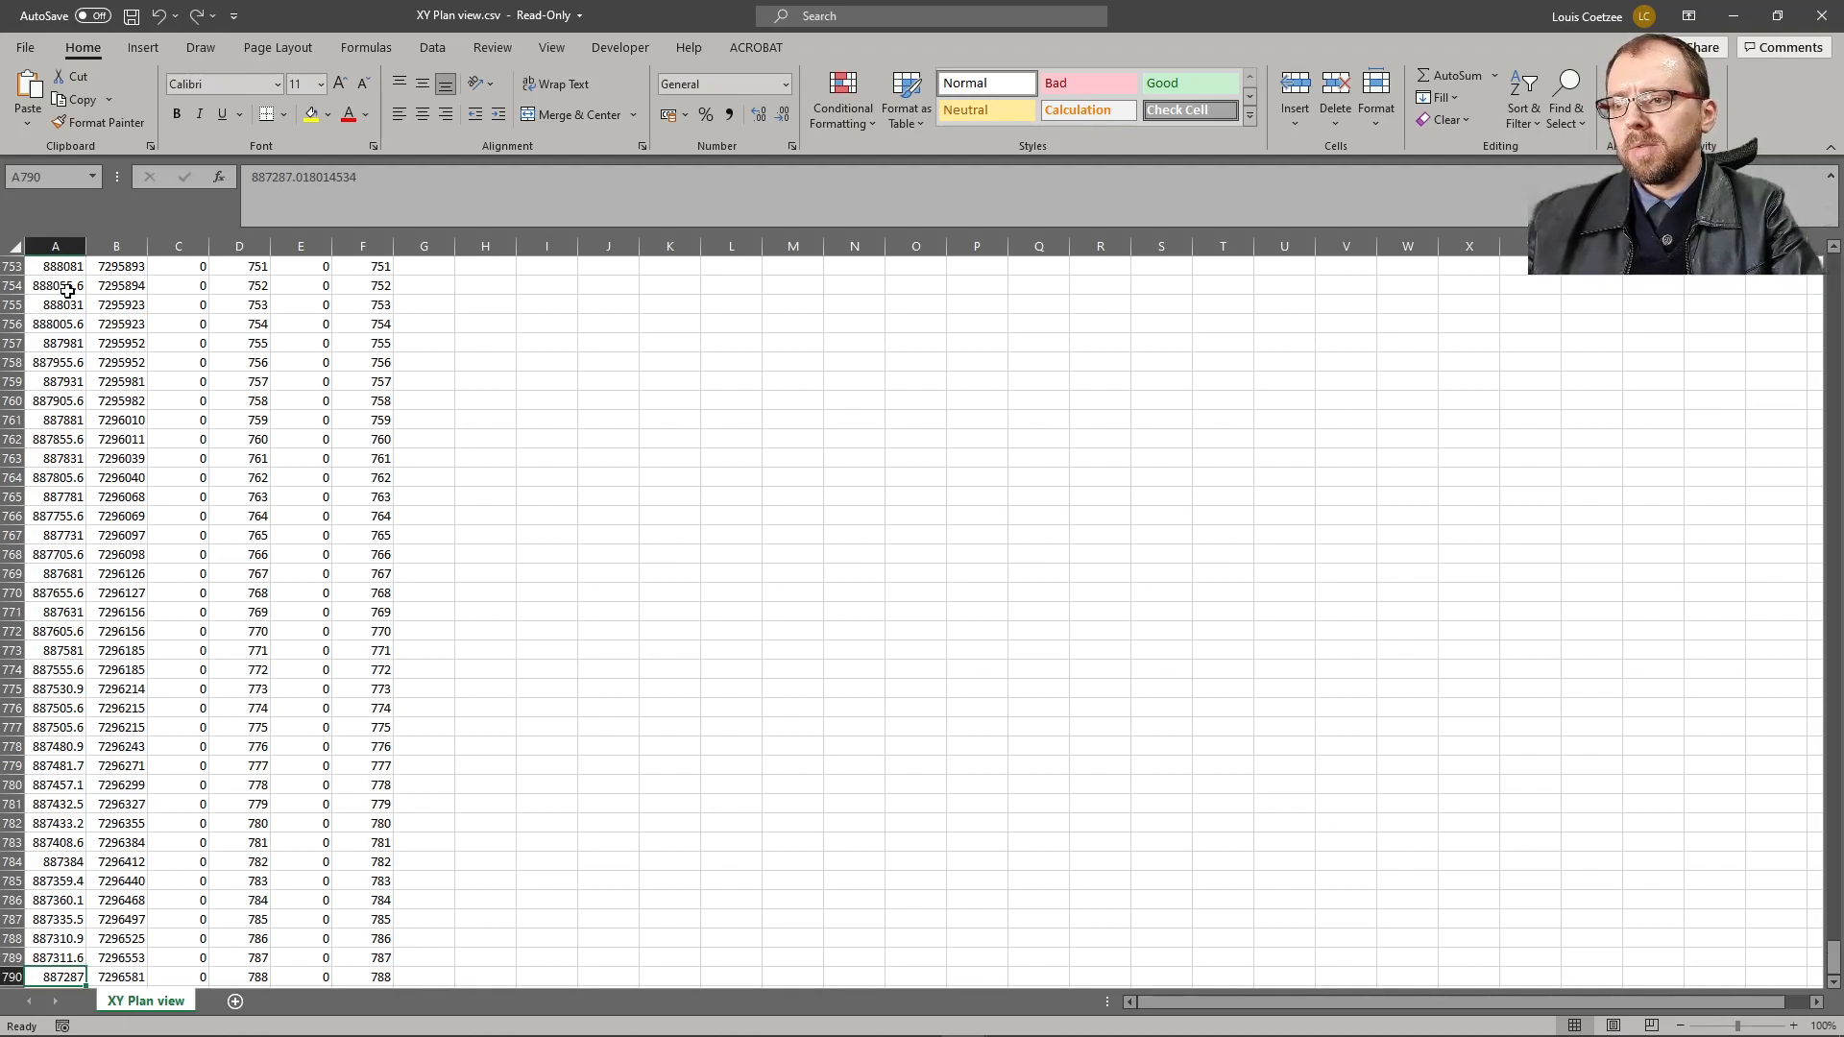
{"action": "key", "text": "ctrl+Up"}
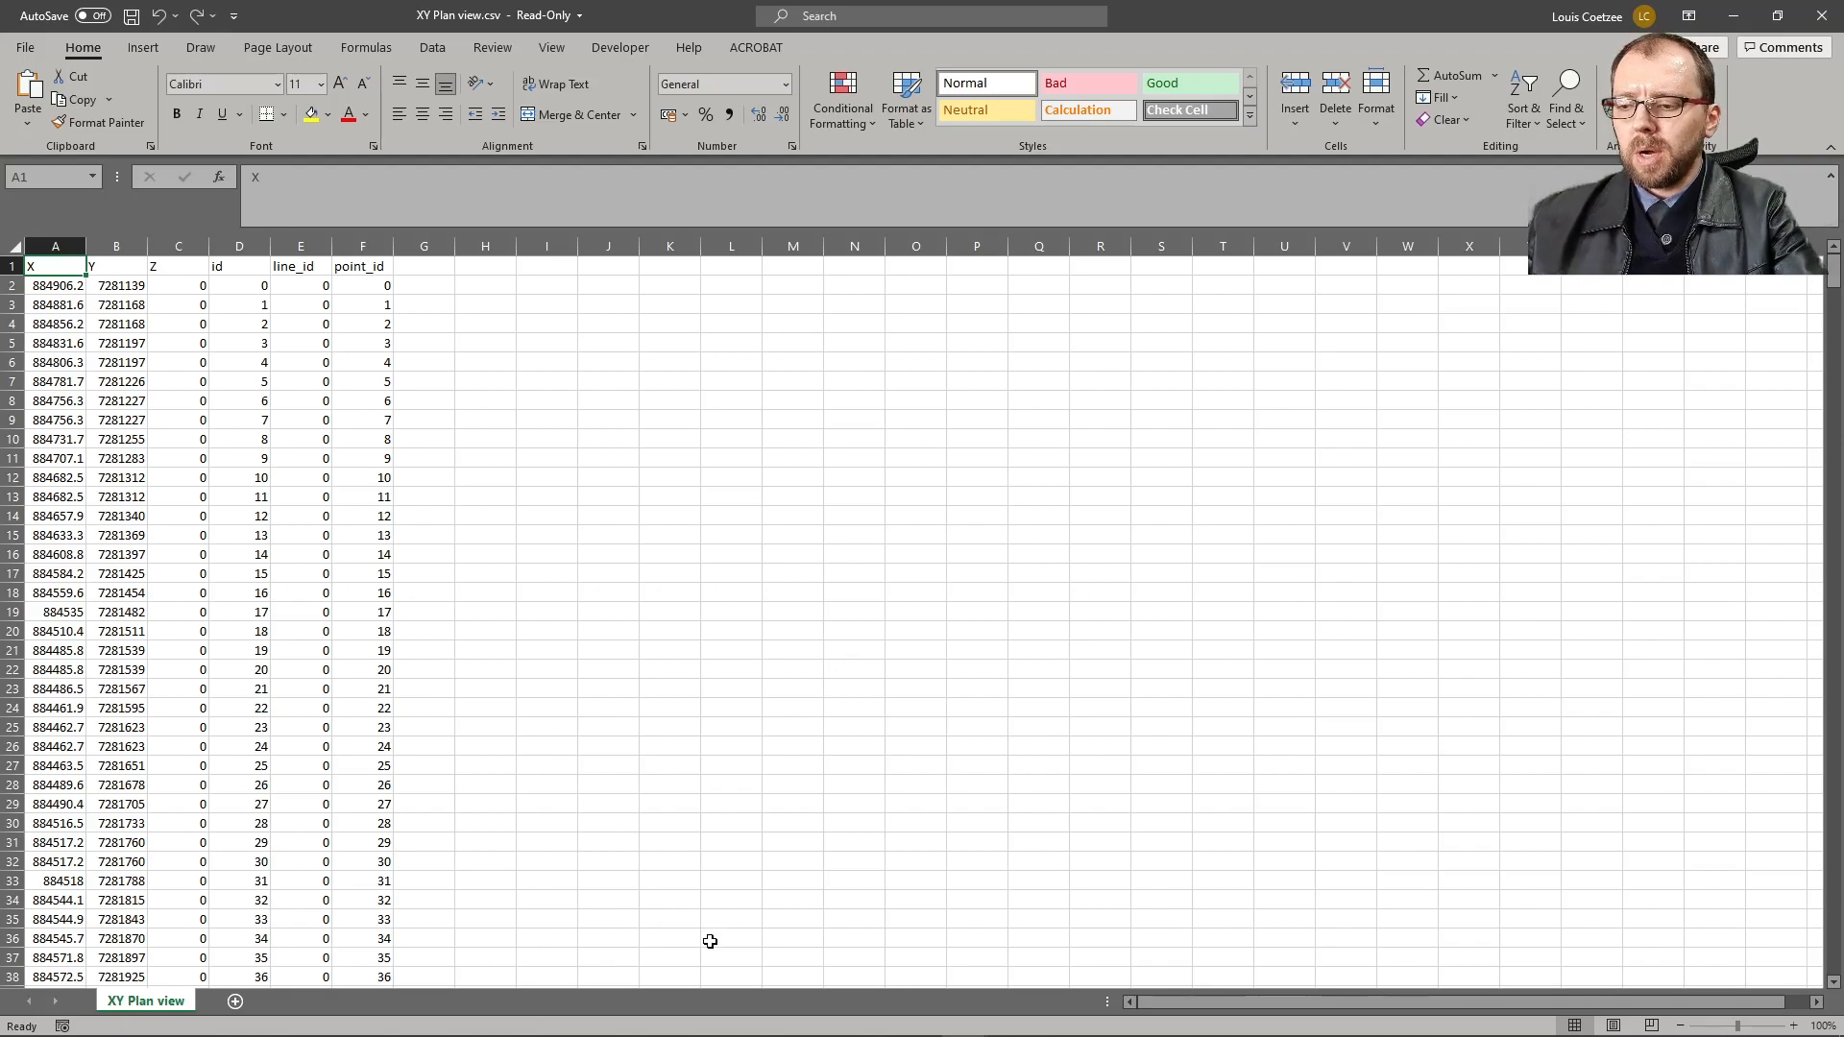
- Copy all elevation values below the Merged header in Z Plan view.csv and return to the XY Plan view.csv workbook
{"action": "key", "text": "super"}
{"action": "mouse_move", "coordinate": [964, 1018]}
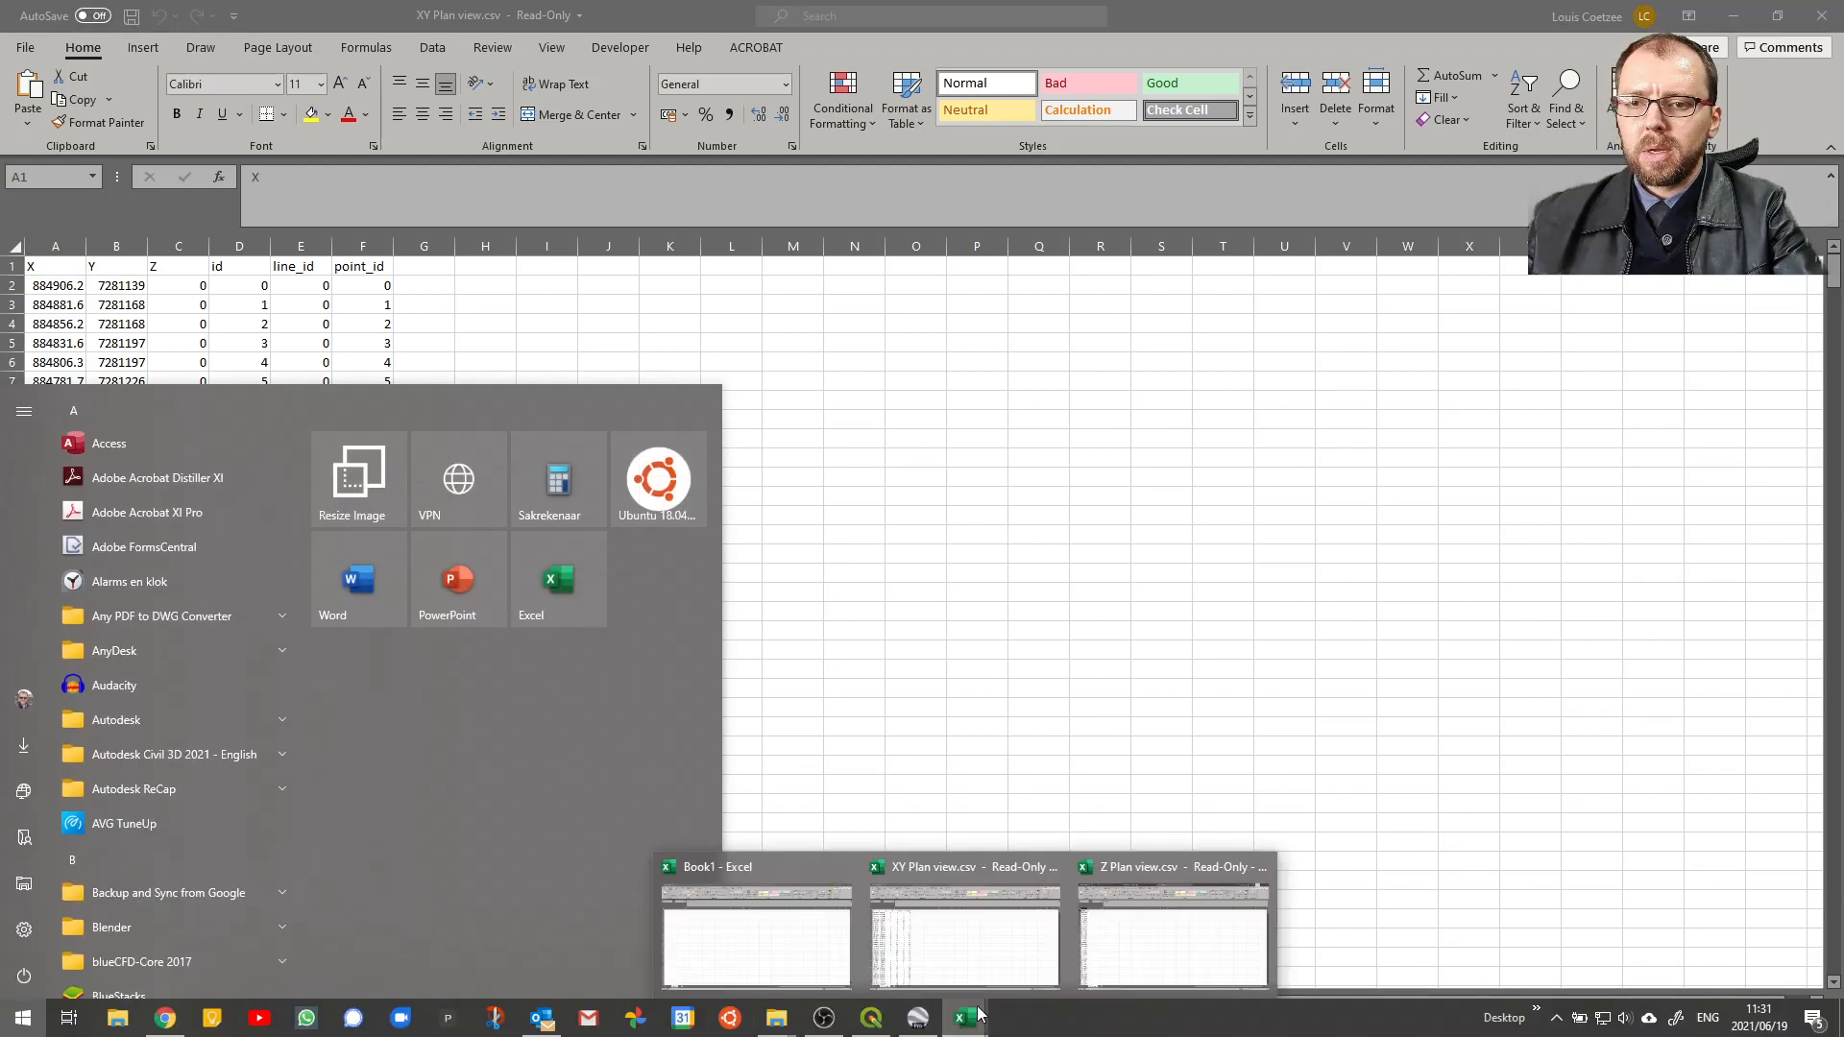
{"action": "left_click", "coordinate": [1169, 905]}
{"action": "left_click", "coordinate": [54, 287]}
{"action": "key", "text": "ctrl+shift+Down"}
{"action": "key", "text": "ctrl+c"}
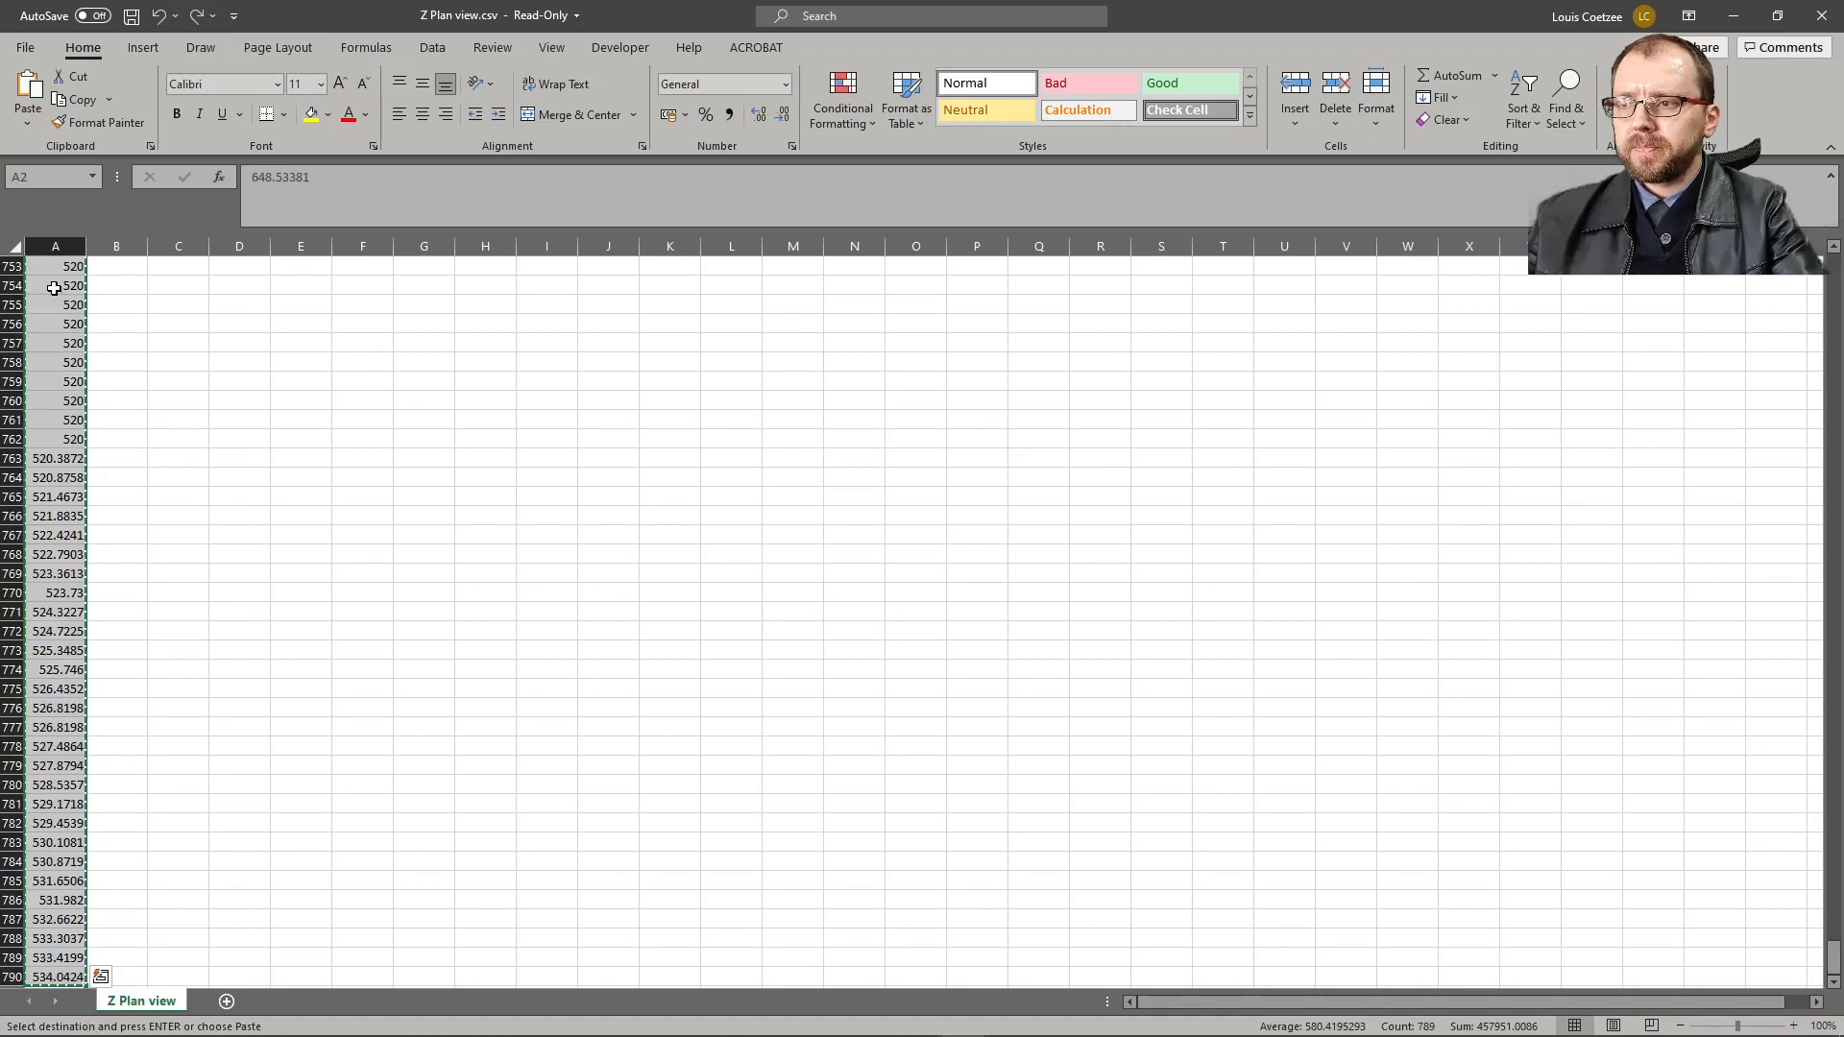
{"action": "left_click", "coordinate": [1732, 16]}
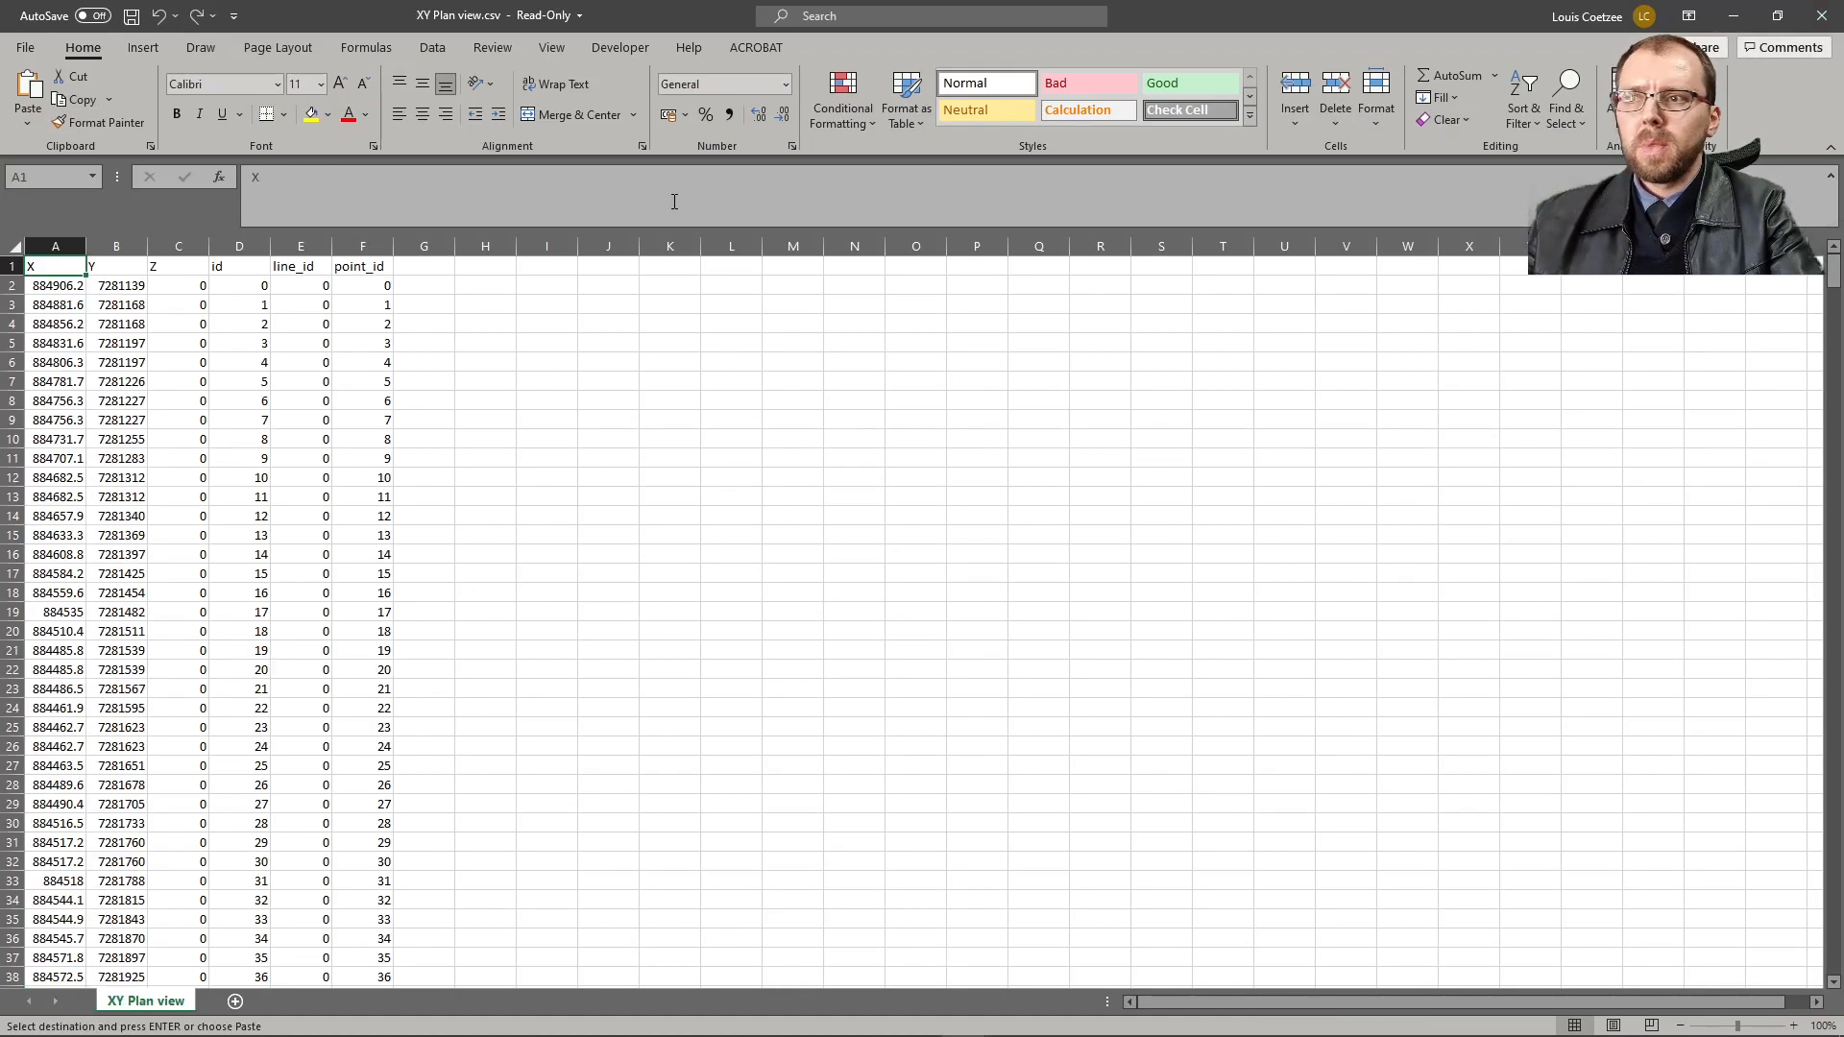
- Paste the copied elevations into the Z column from C2 downward and enter the header Pipe lenghts (m) in I1
{"action": "left_click", "coordinate": [178, 289]}
{"action": "key", "text": "ctrl+v"}
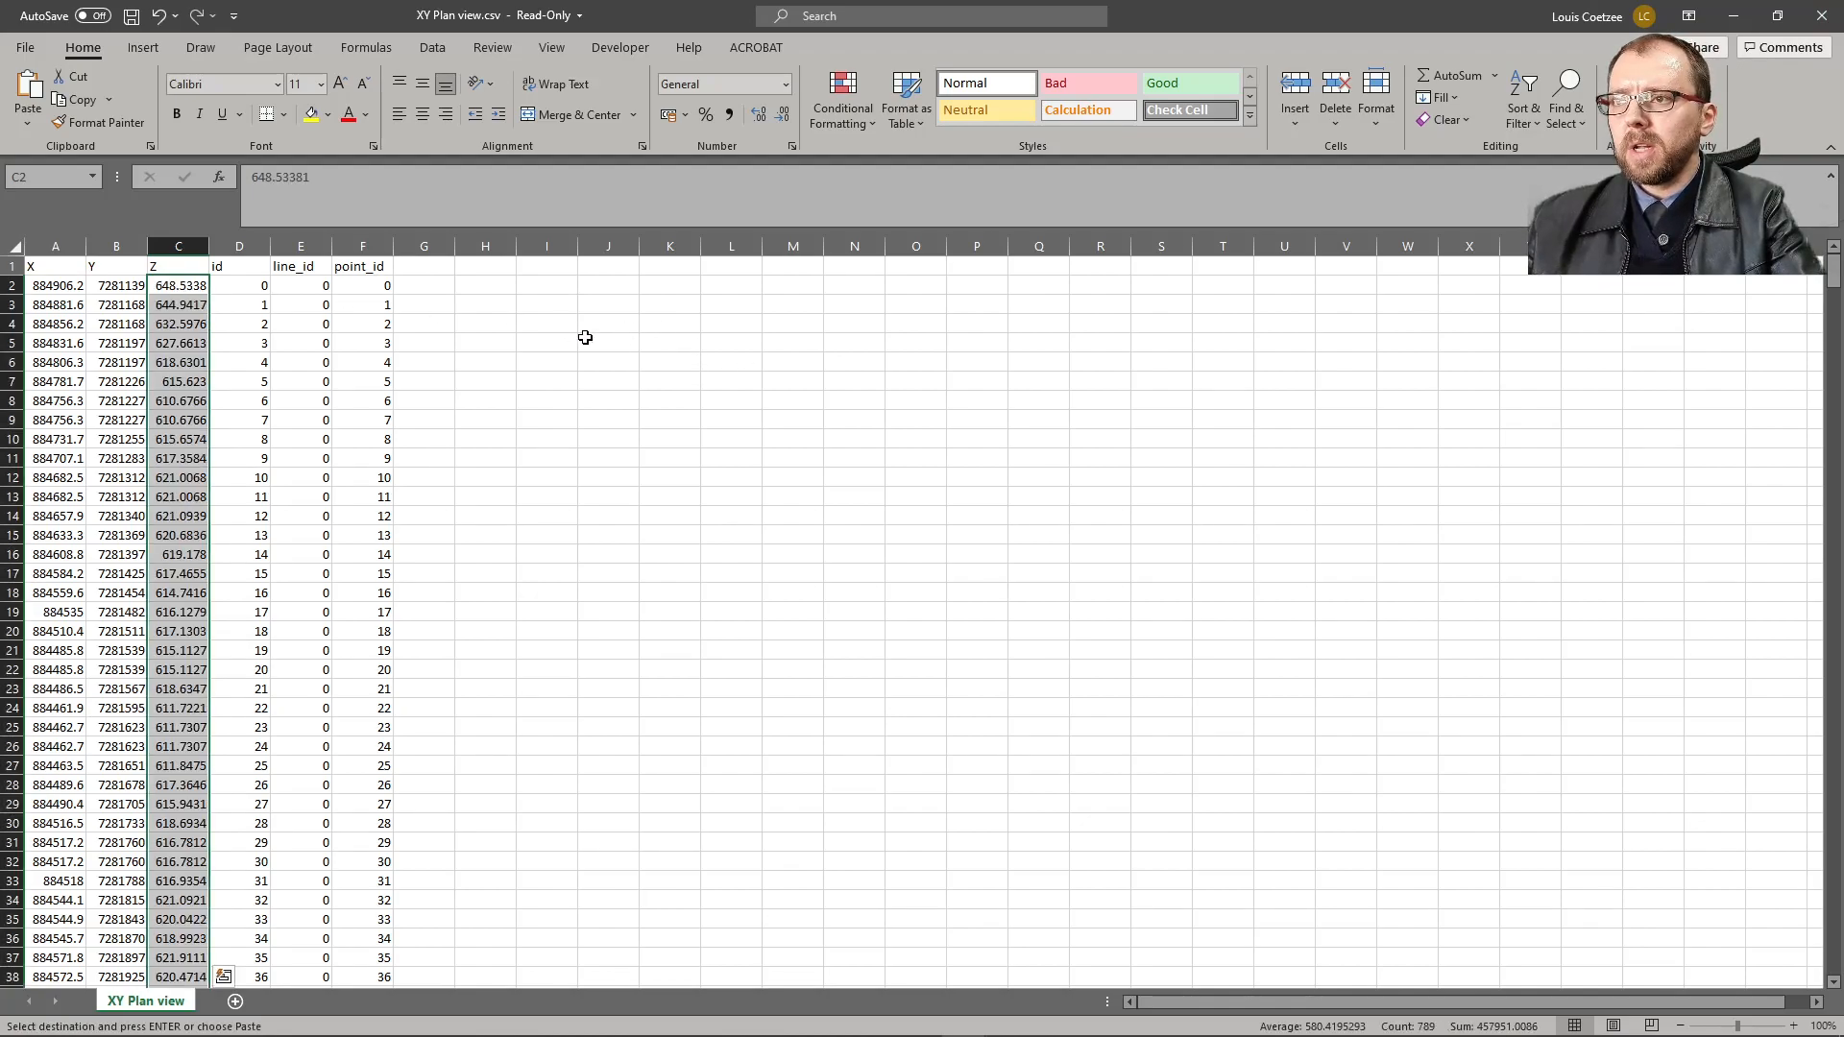
{"action": "left_click", "coordinate": [561, 268]}
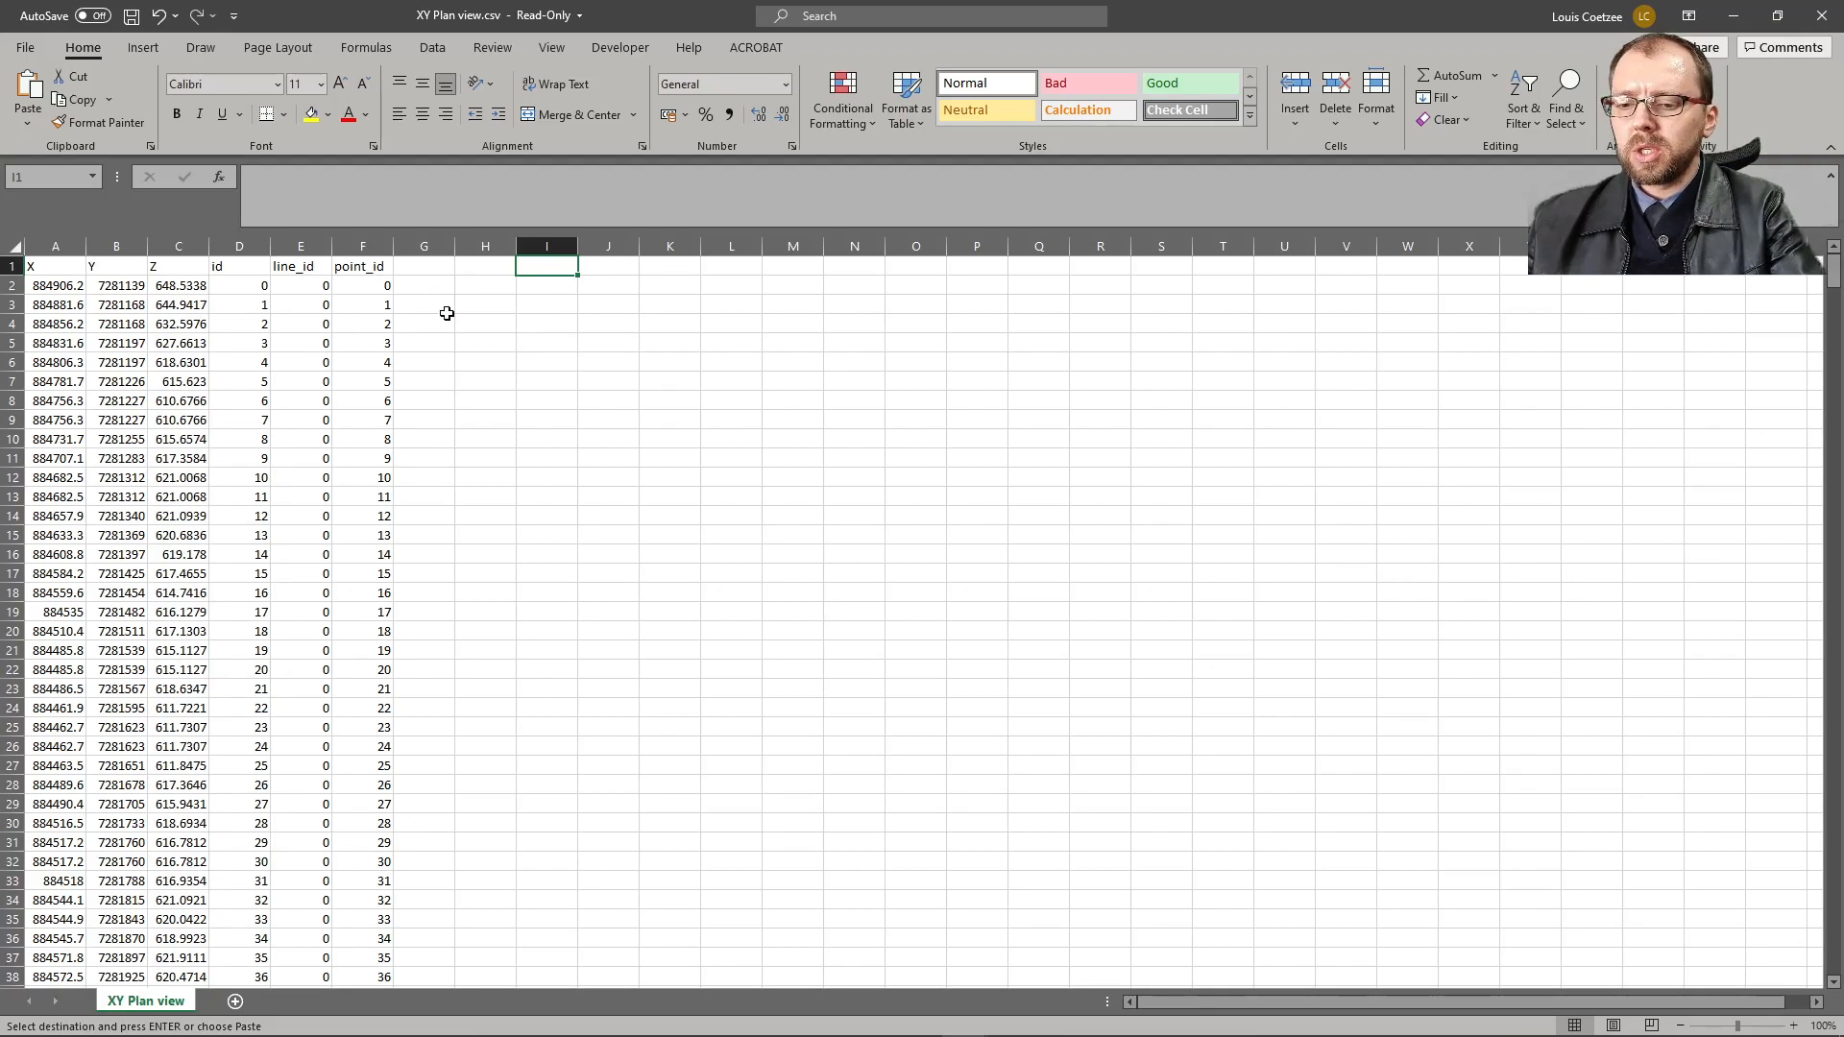
{"action": "key", "text": "BackSpace"}
{"action": "type", "text": "Pipe le"}
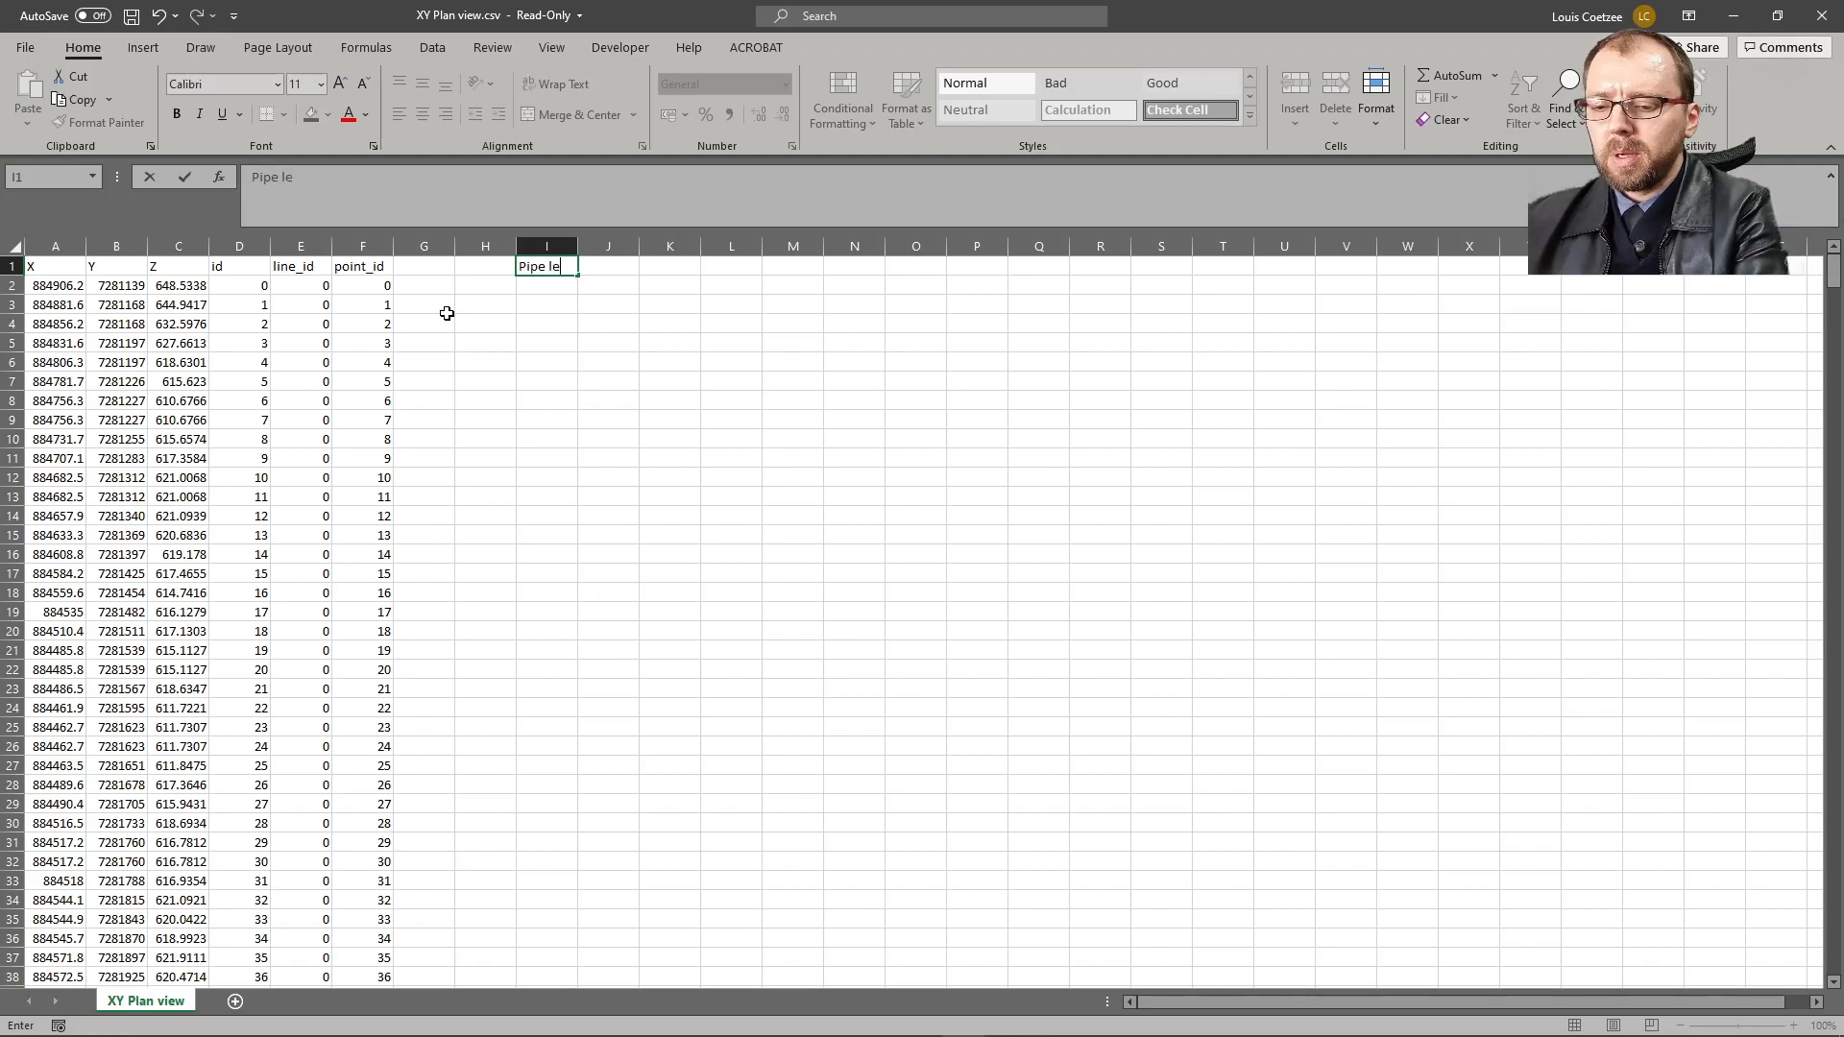
{"action": "type", "text": "nghts (m"}
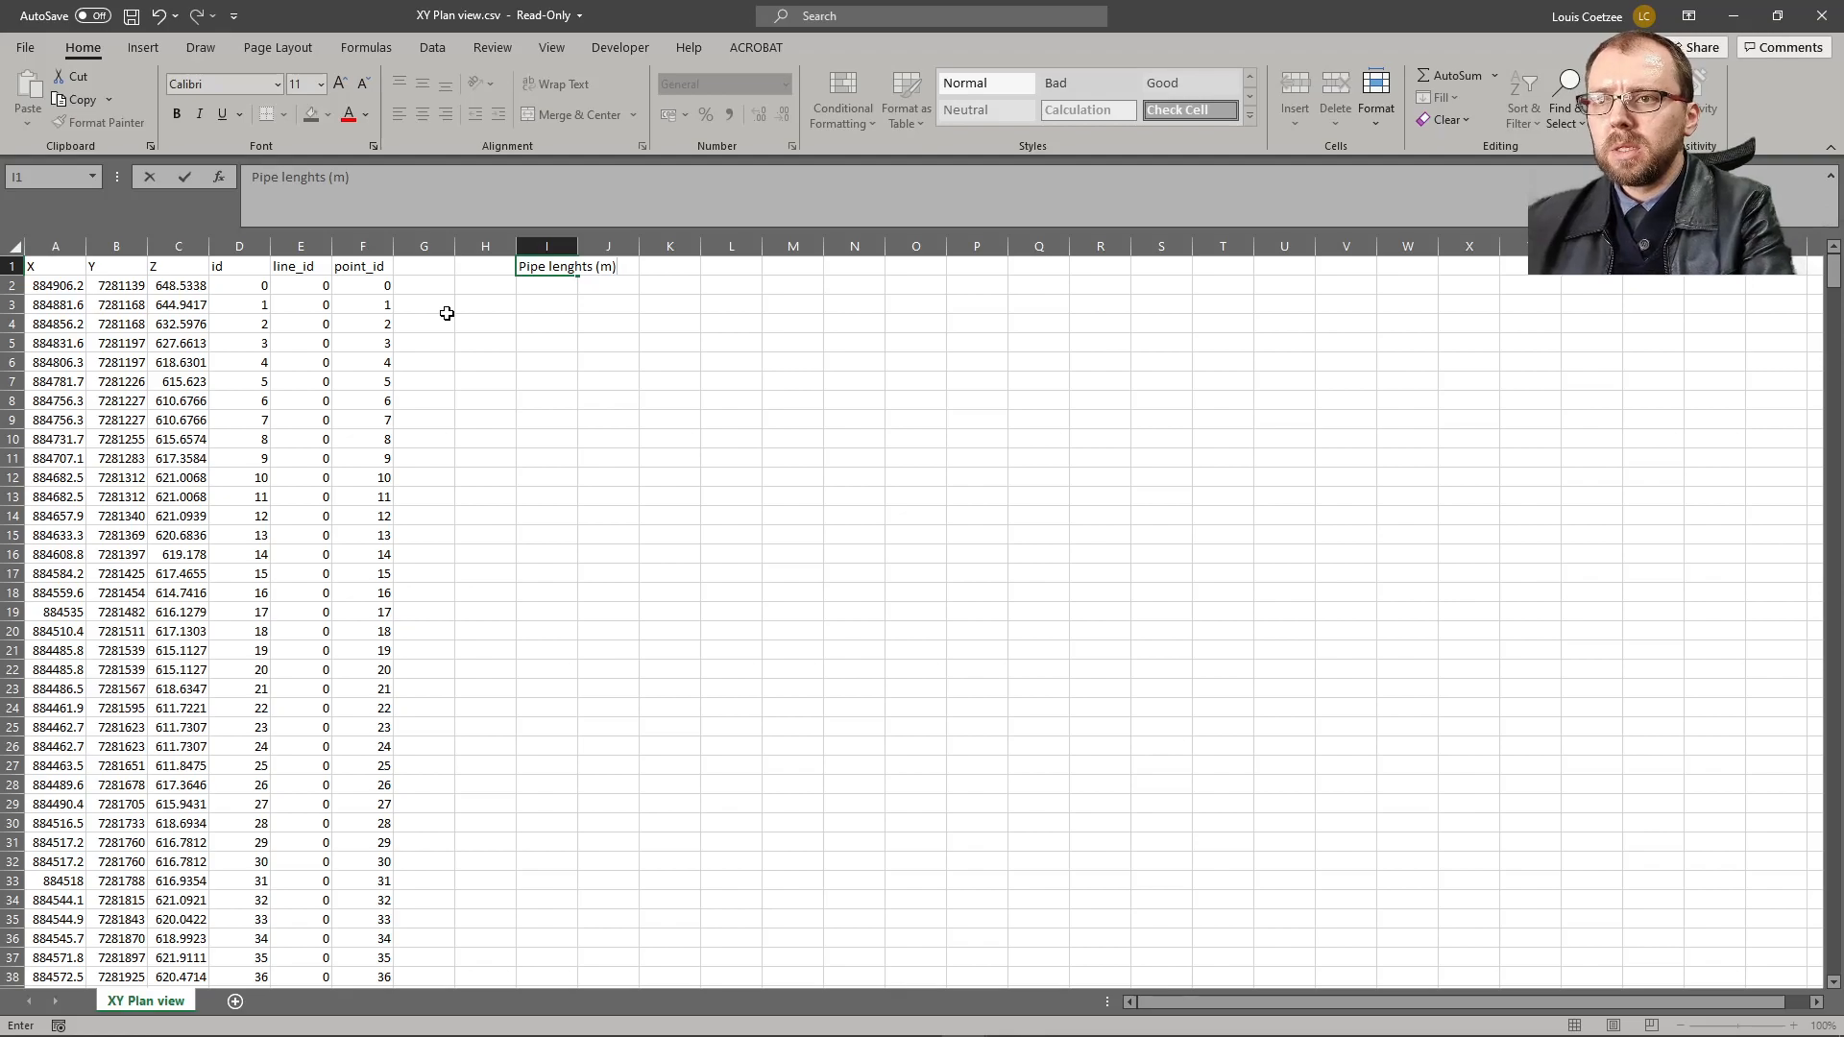
{"action": "key", "text": "Return"}
- Begin a formula in I2 with the squared difference of the first two X coordinates, =(A3-A2)^2+
{"action": "type", "text": "="}
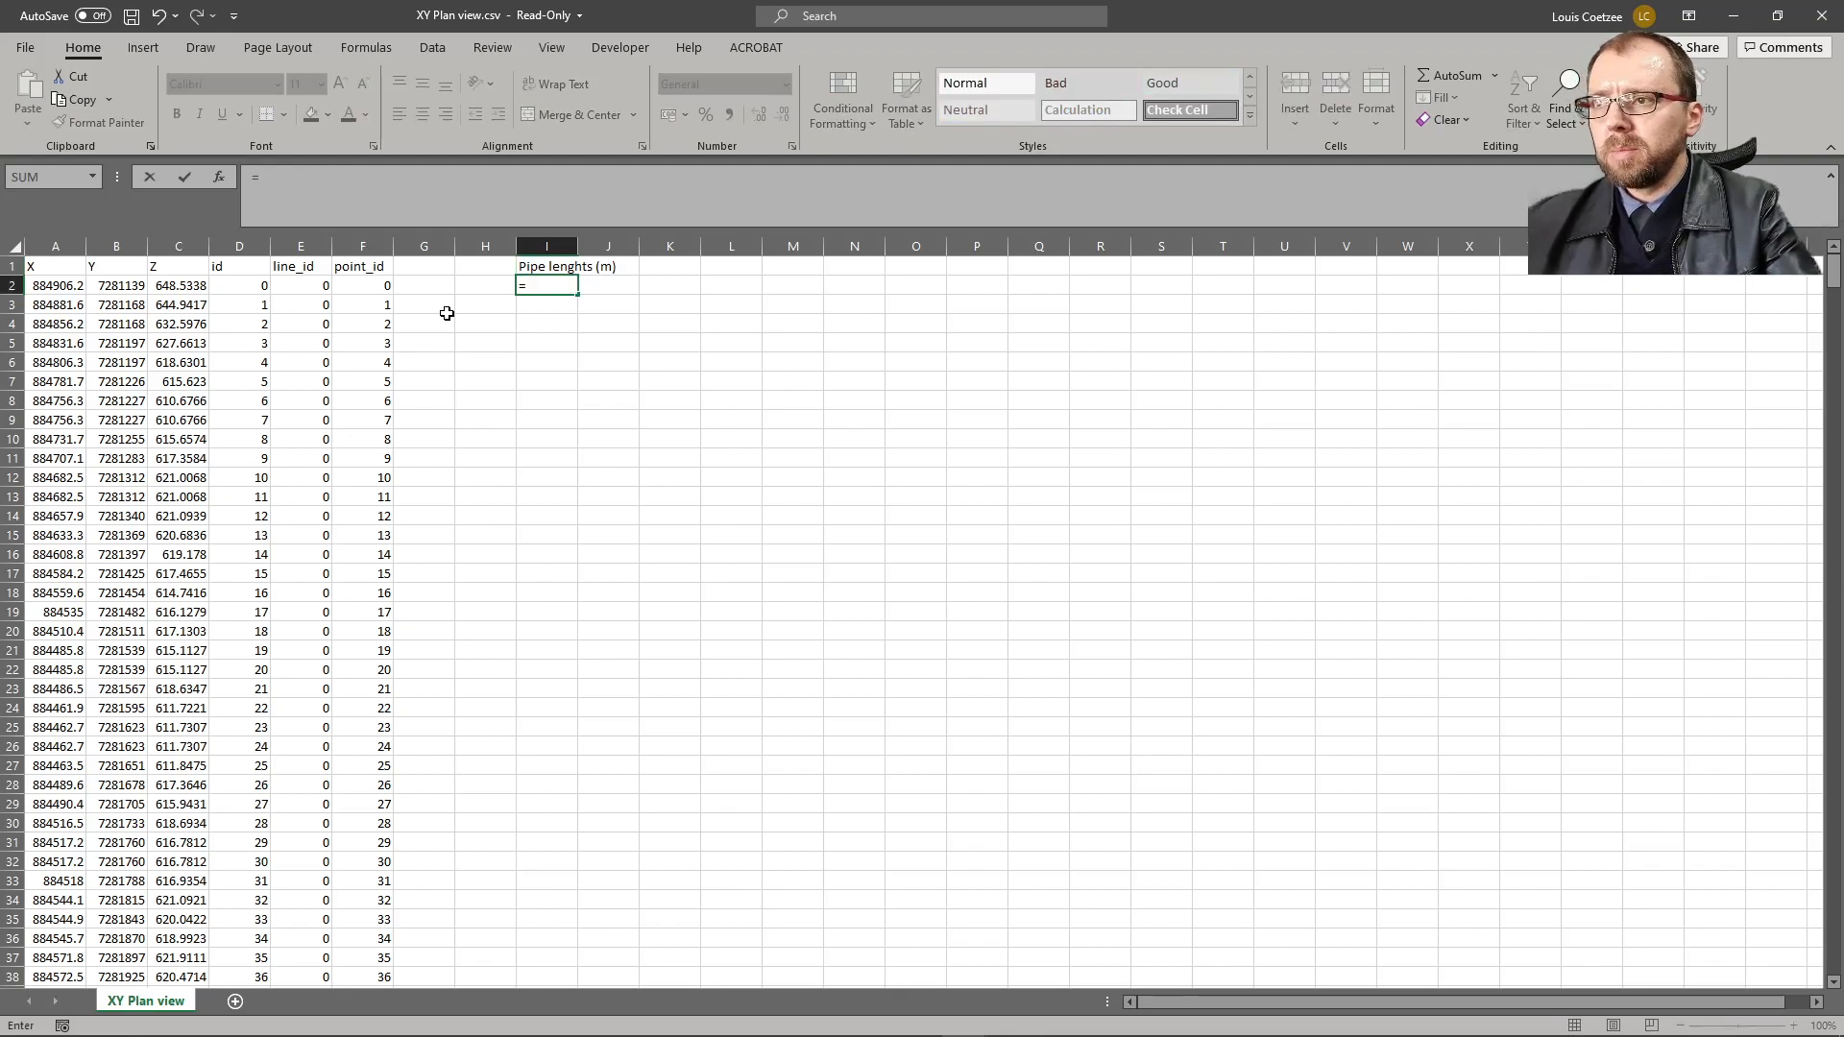
{"action": "type", "text": "("}
{"action": "left_click", "coordinate": [37, 304]}
{"action": "type", "text": "-"}
{"action": "left_click", "coordinate": [58, 286]}
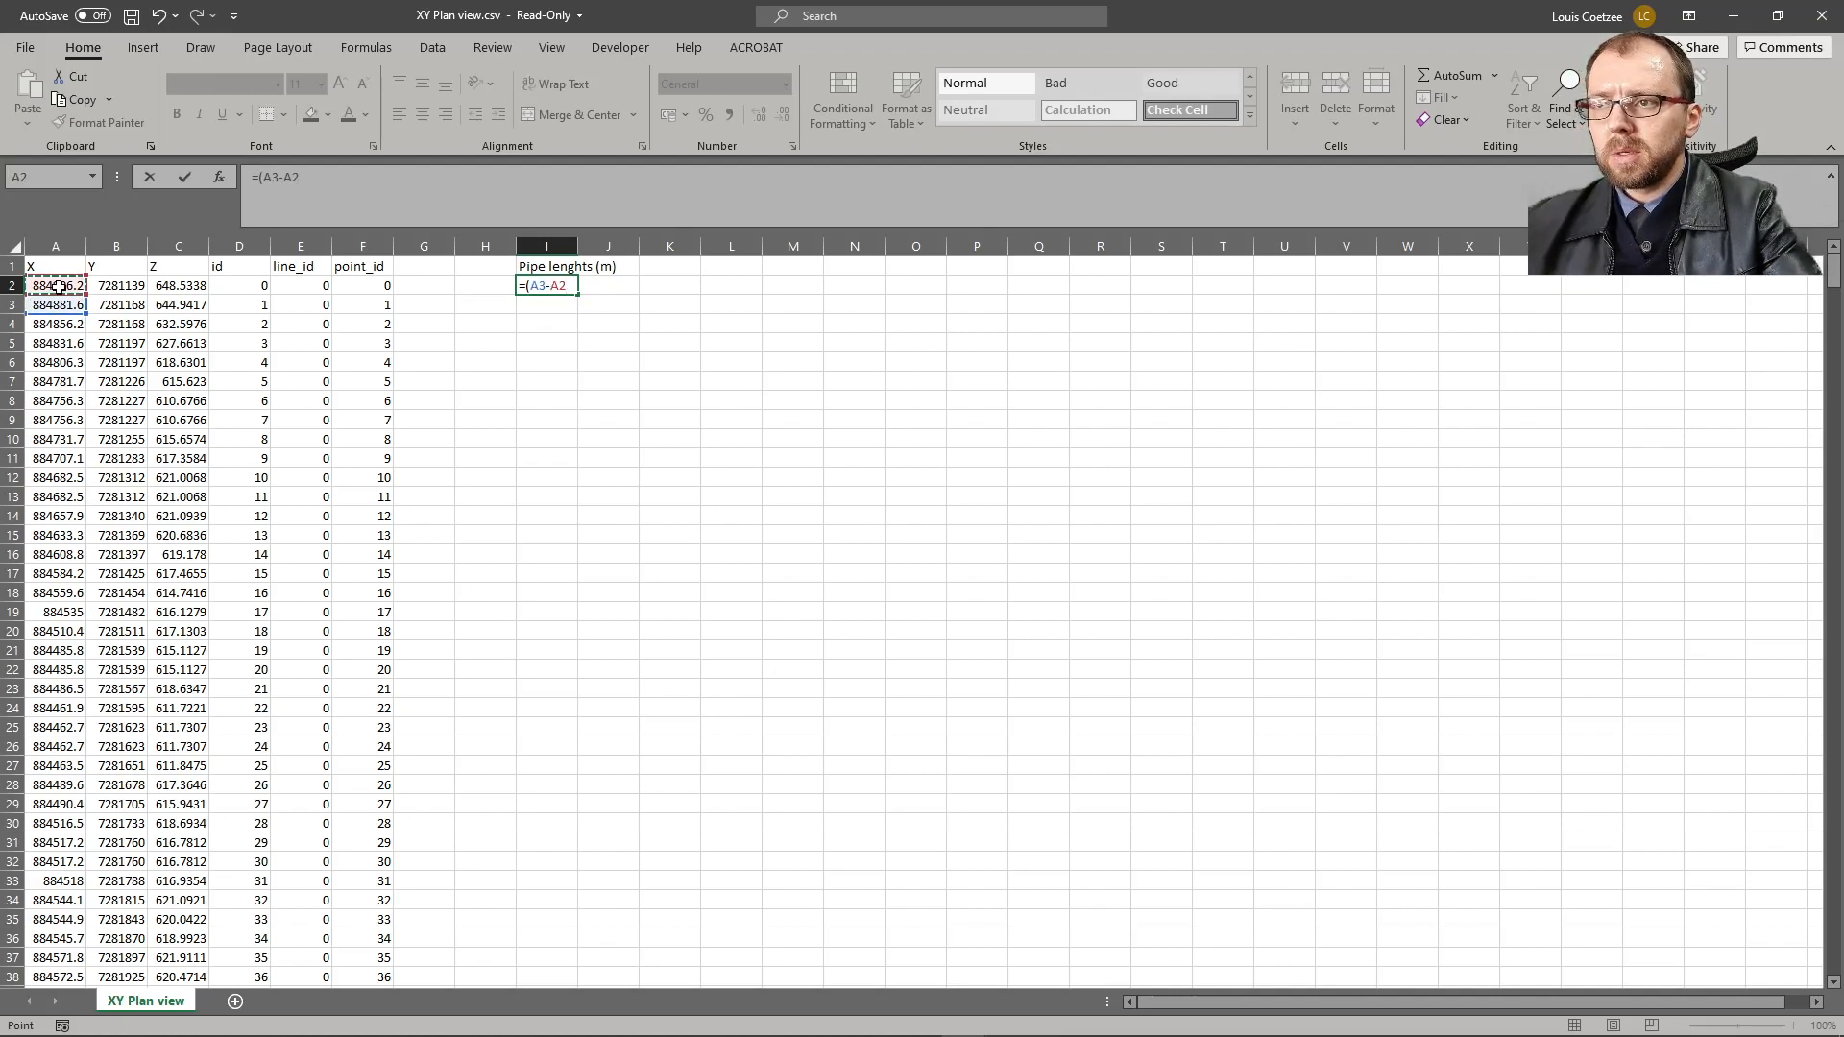
{"action": "type", "text": ")^2+"}
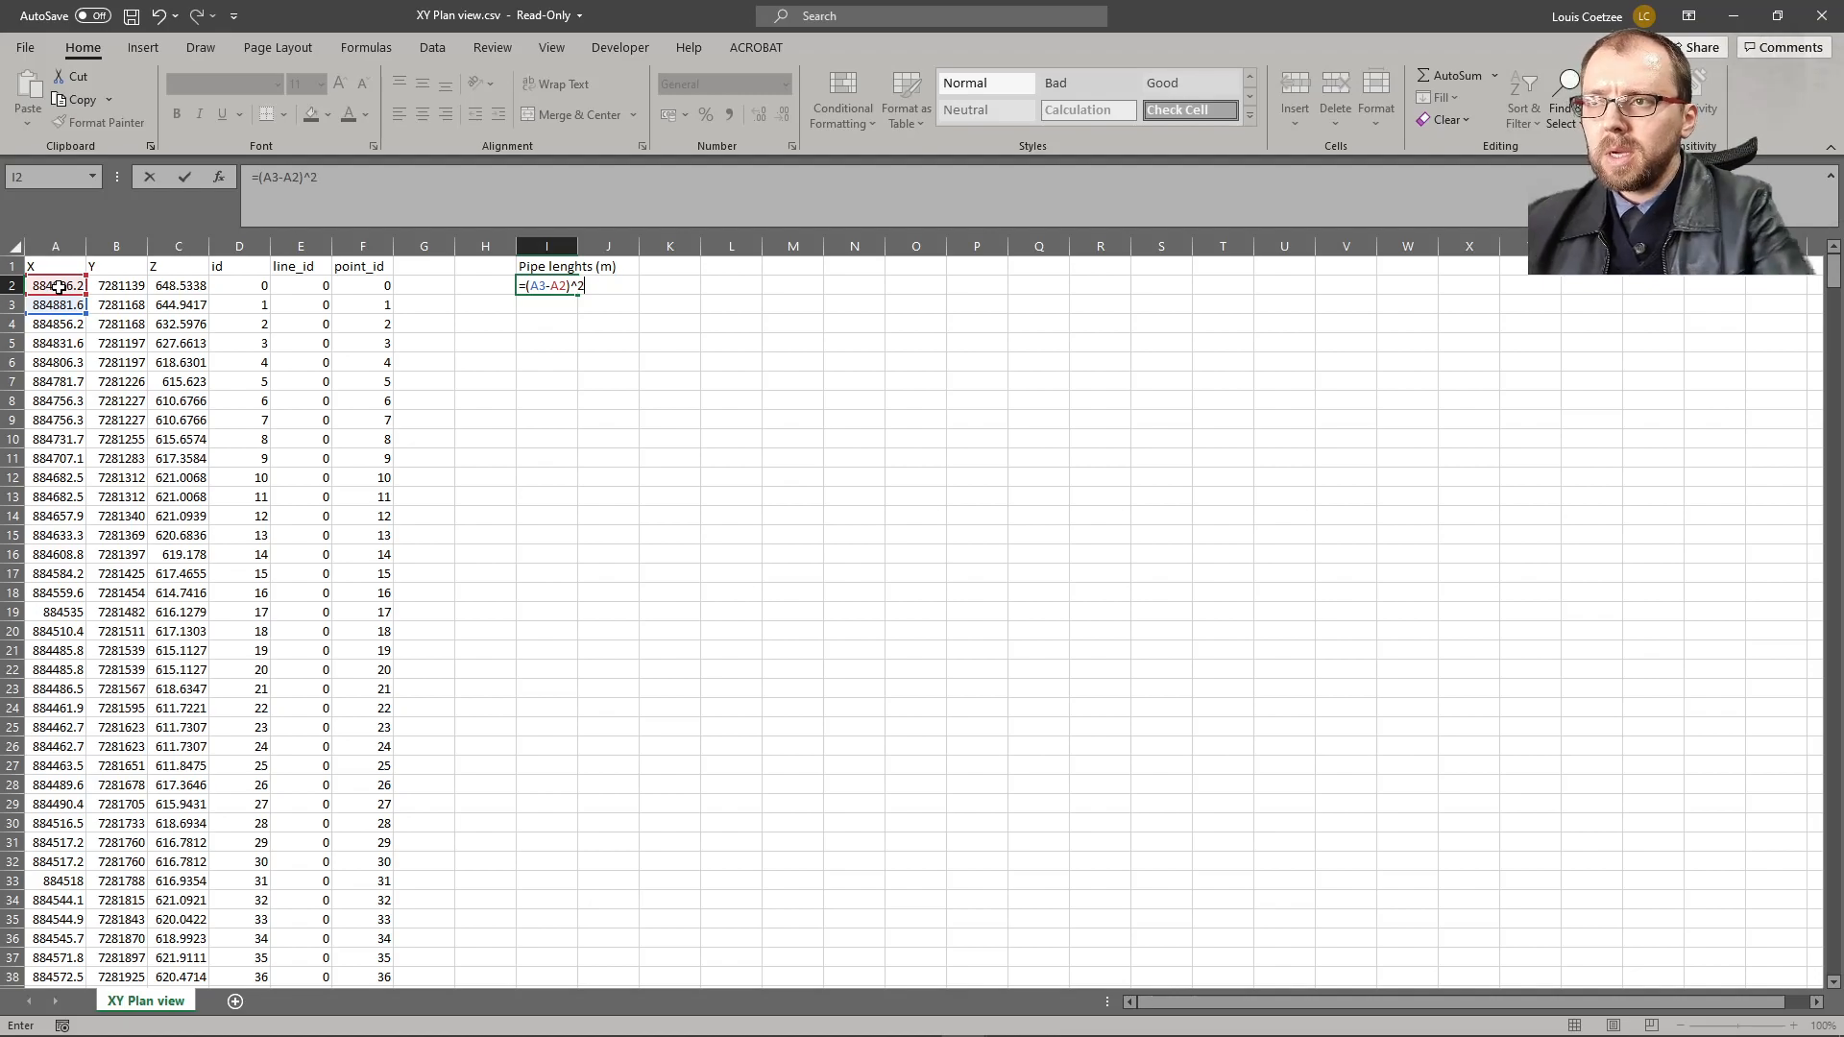
- Extend the I2 formula with the squared difference of the first two Y coordinates, (B3-B2)^2
{"action": "type", "text": "("}
{"action": "left_click", "coordinate": [108, 303]}
{"action": "type", "text": "-"}
{"action": "key", "text": "Up"}
{"action": "key", "text": "Left"}
{"action": "key", "text": "Left"}
{"action": "key", "text": "Left"}
{"action": "key", "text": "Left"}
{"action": "key", "text": "Left"}
{"action": "key", "text": "Left"}
{"action": "key", "text": "Left"}
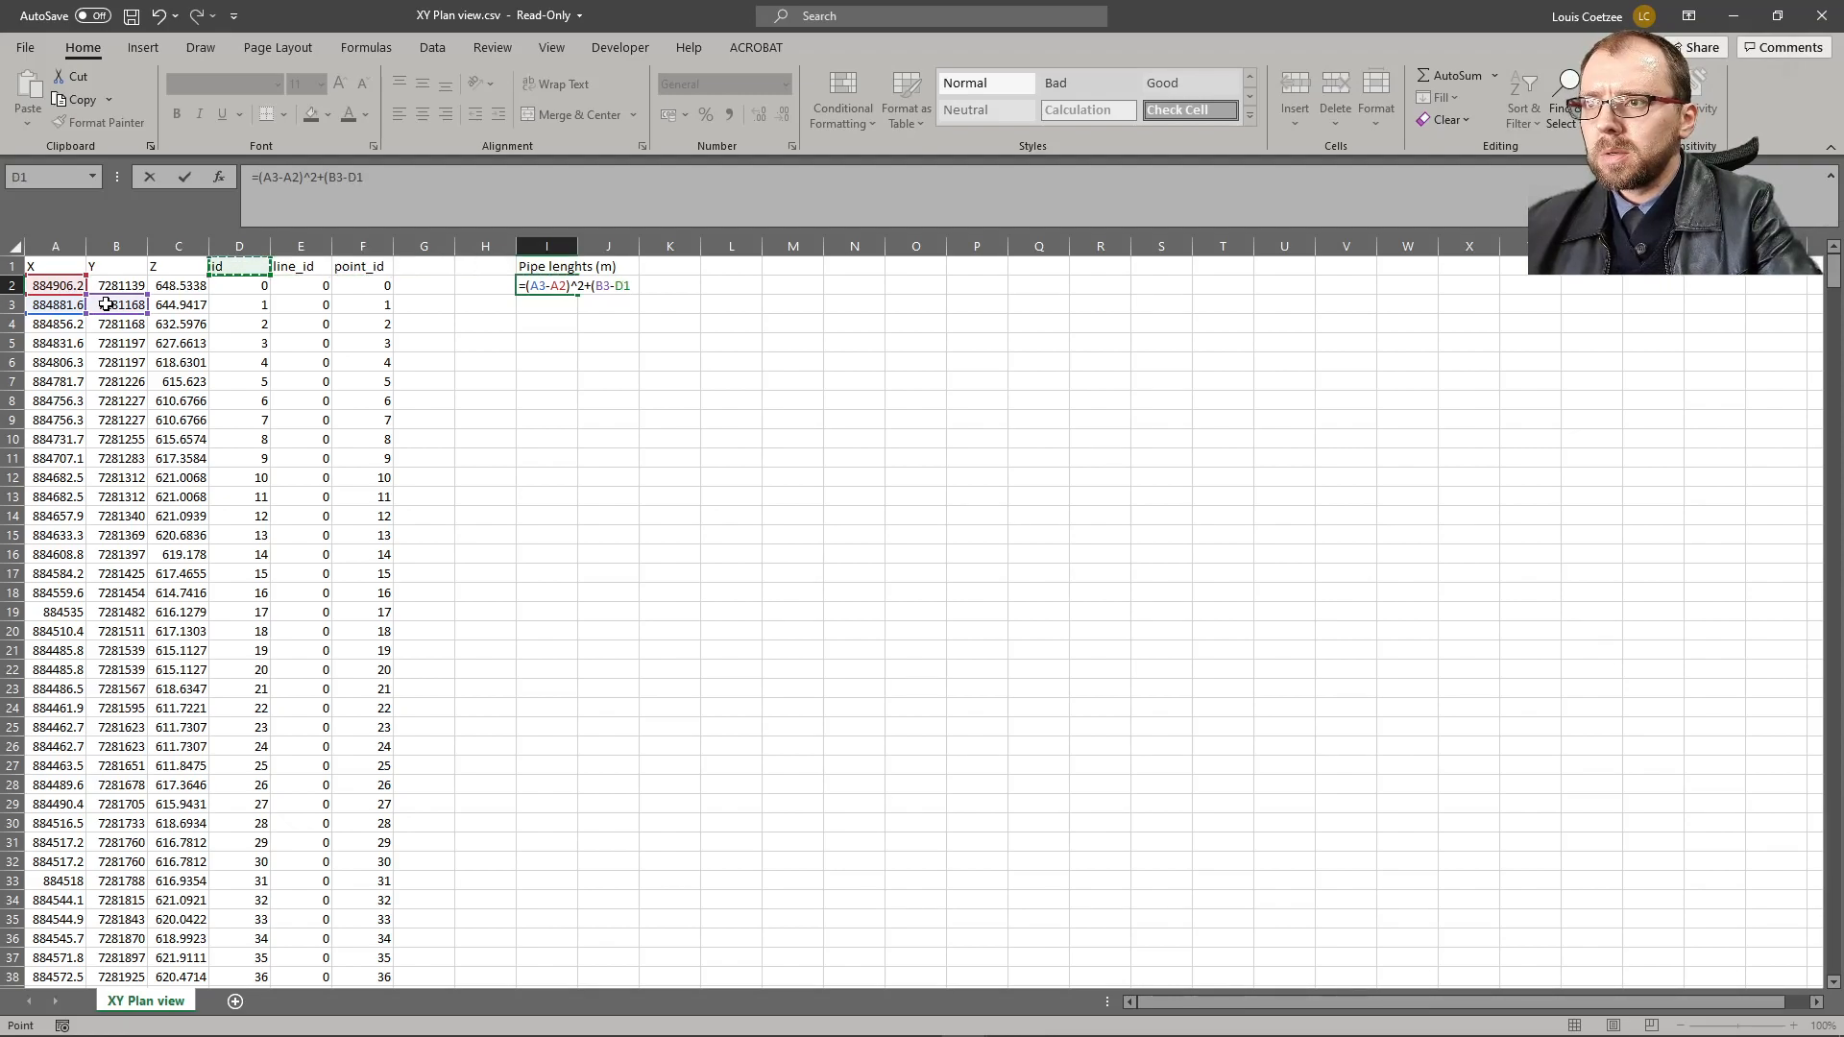
{"action": "key", "text": "Down"}
{"action": "type", "text": ")"}
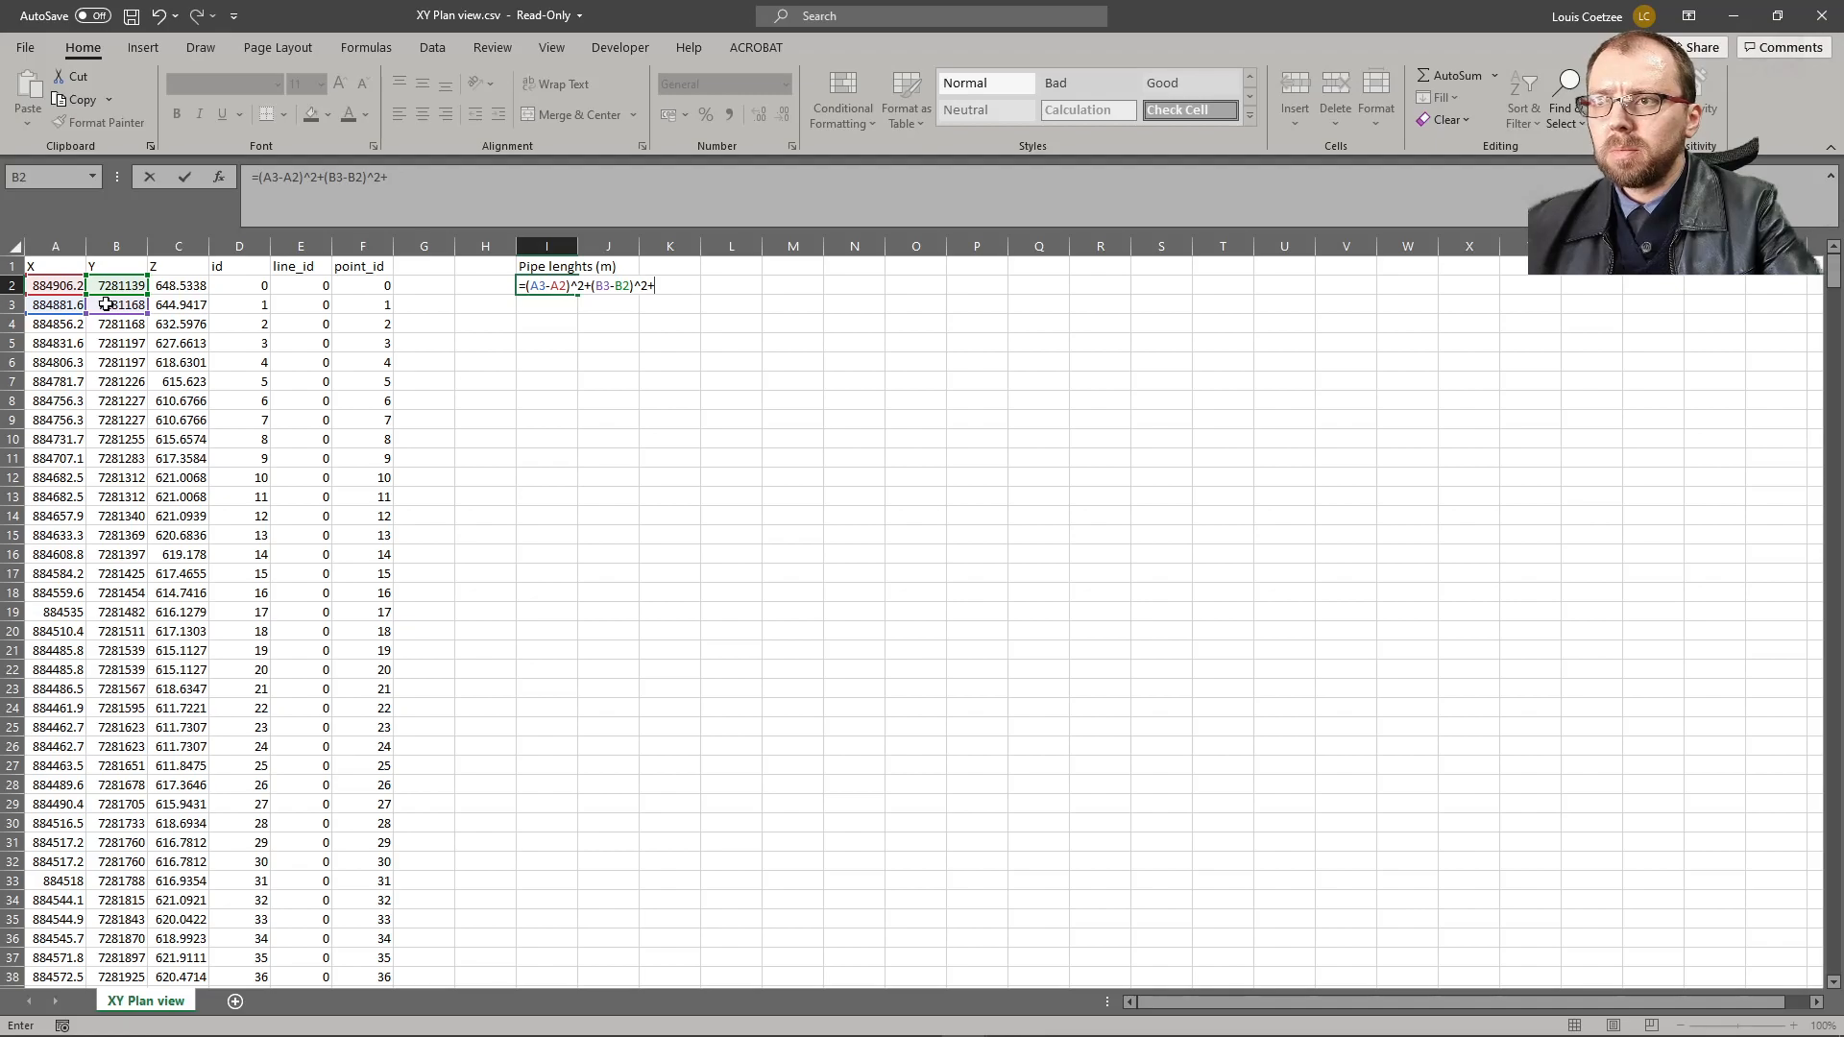
{"action": "type", "text": "^2+("}
- Add the squared elevation difference (C3-C2)^2 to the I2 formula and enclose the whole sum in parentheses
{"action": "left_click", "coordinate": [180, 307]}
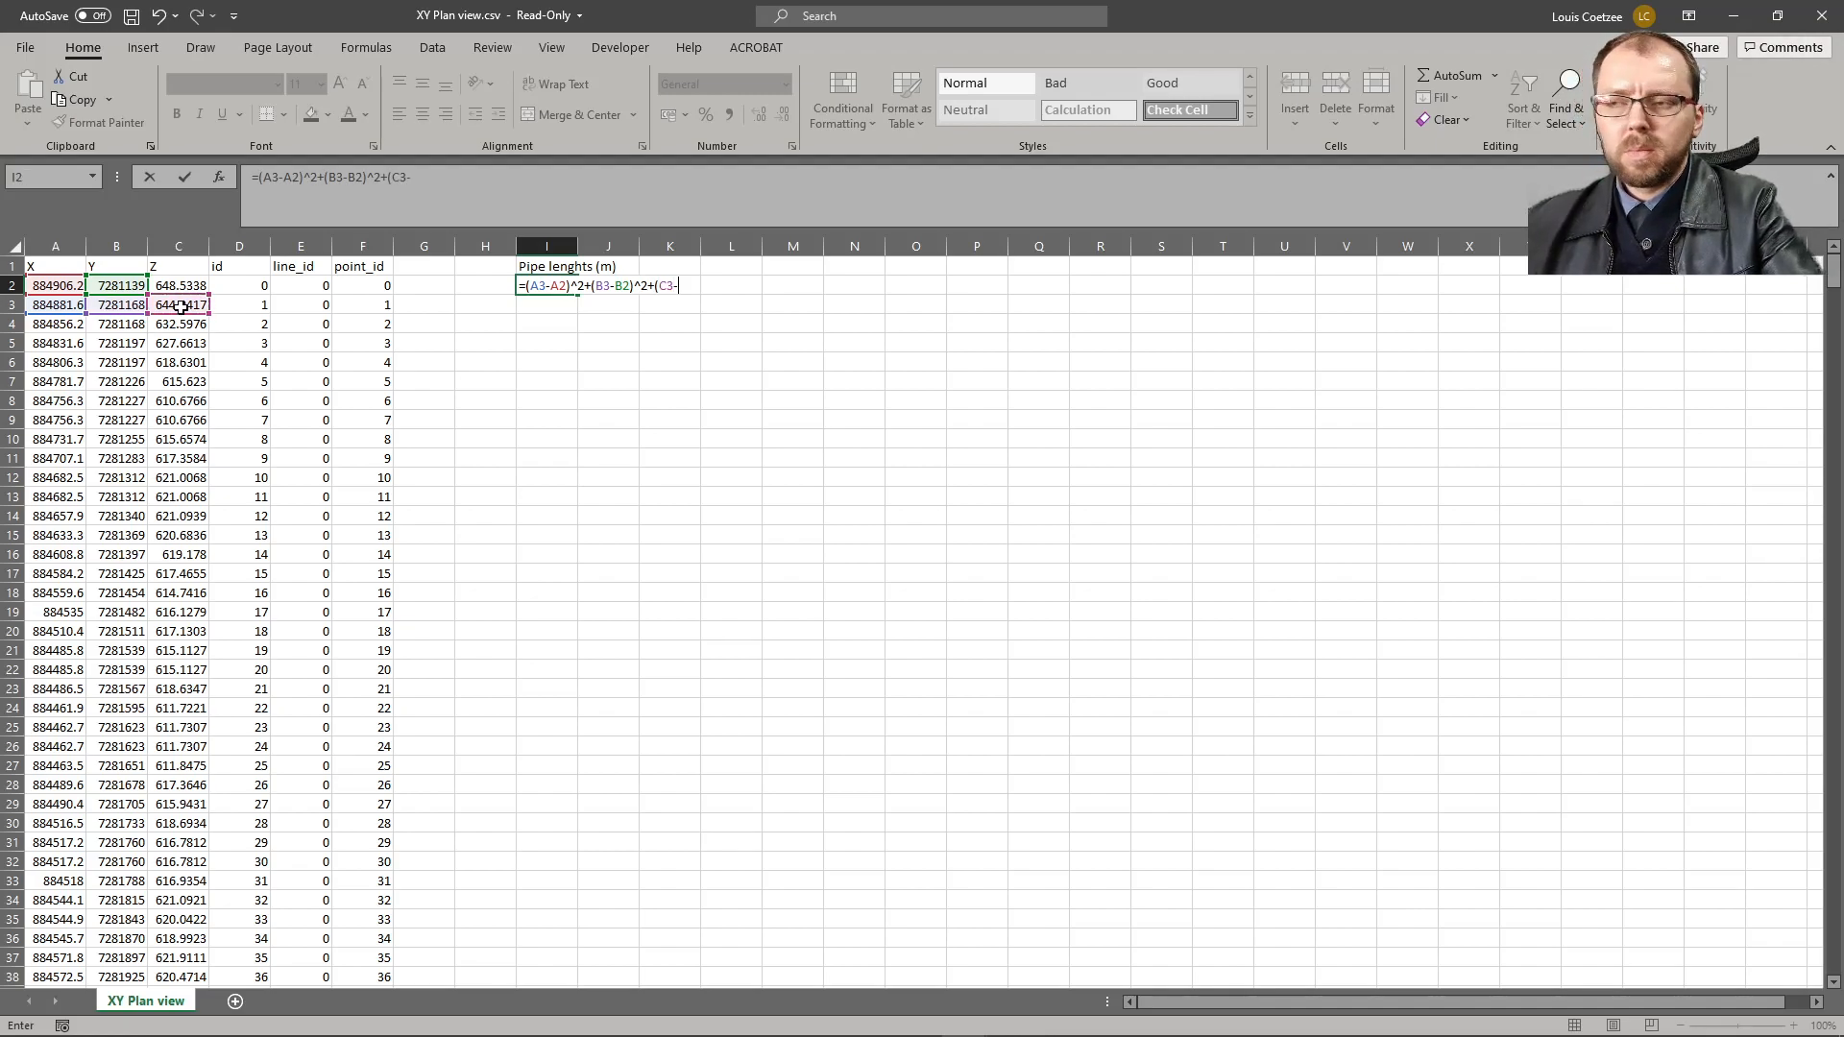
{"action": "type", "text": "-"}
{"action": "left_click", "coordinate": [169, 283]}
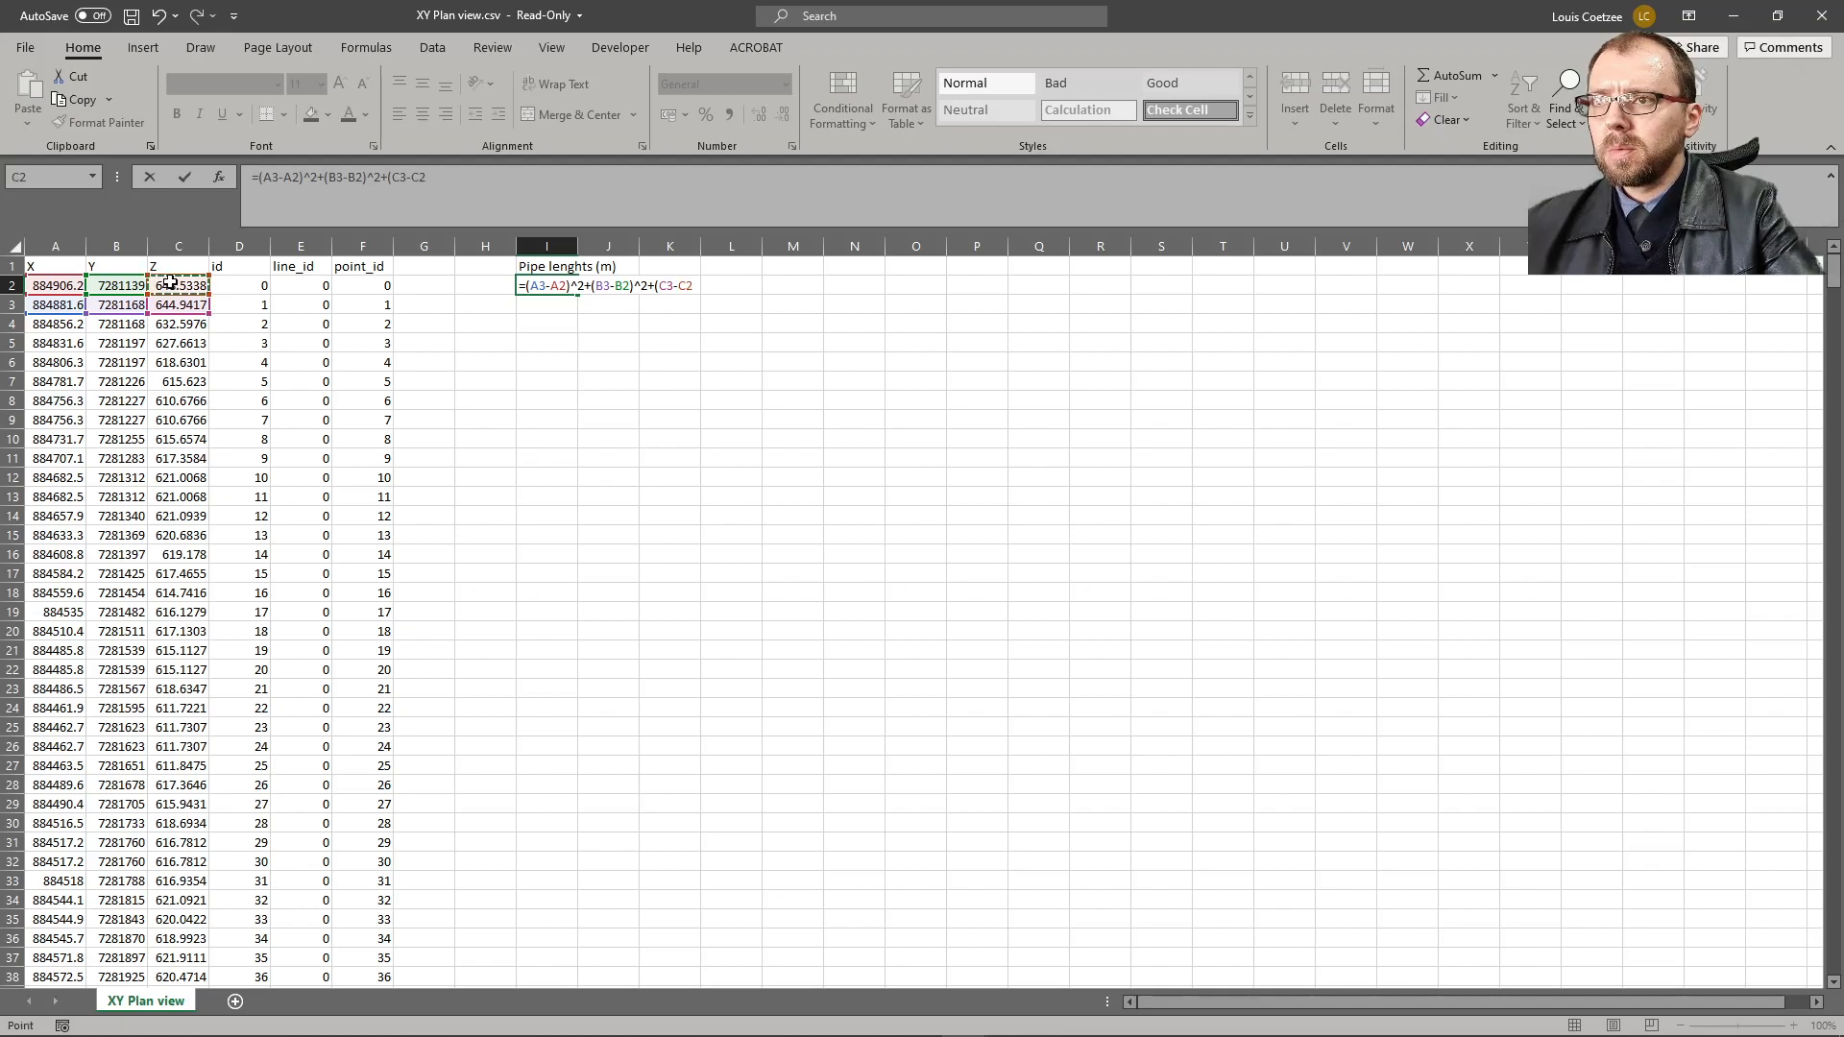
{"action": "type", "text": ")^2"}
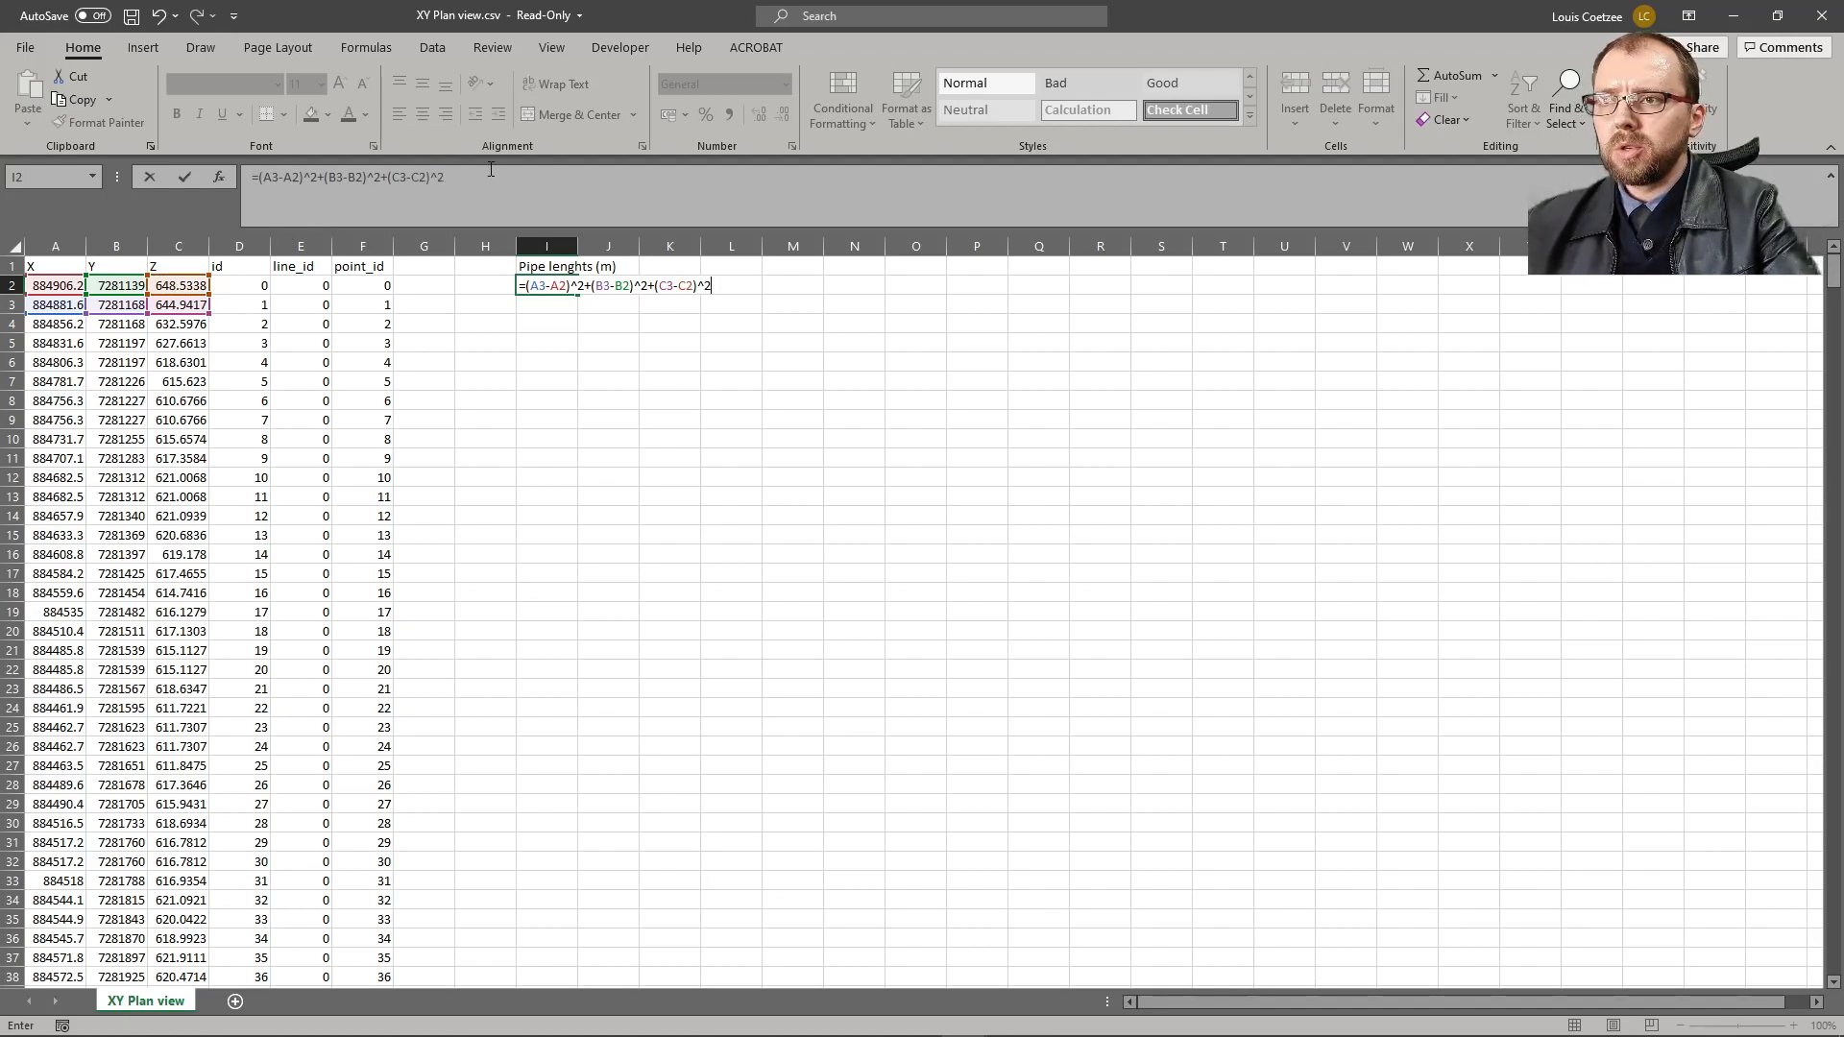
{"action": "left_click", "coordinate": [472, 173]}
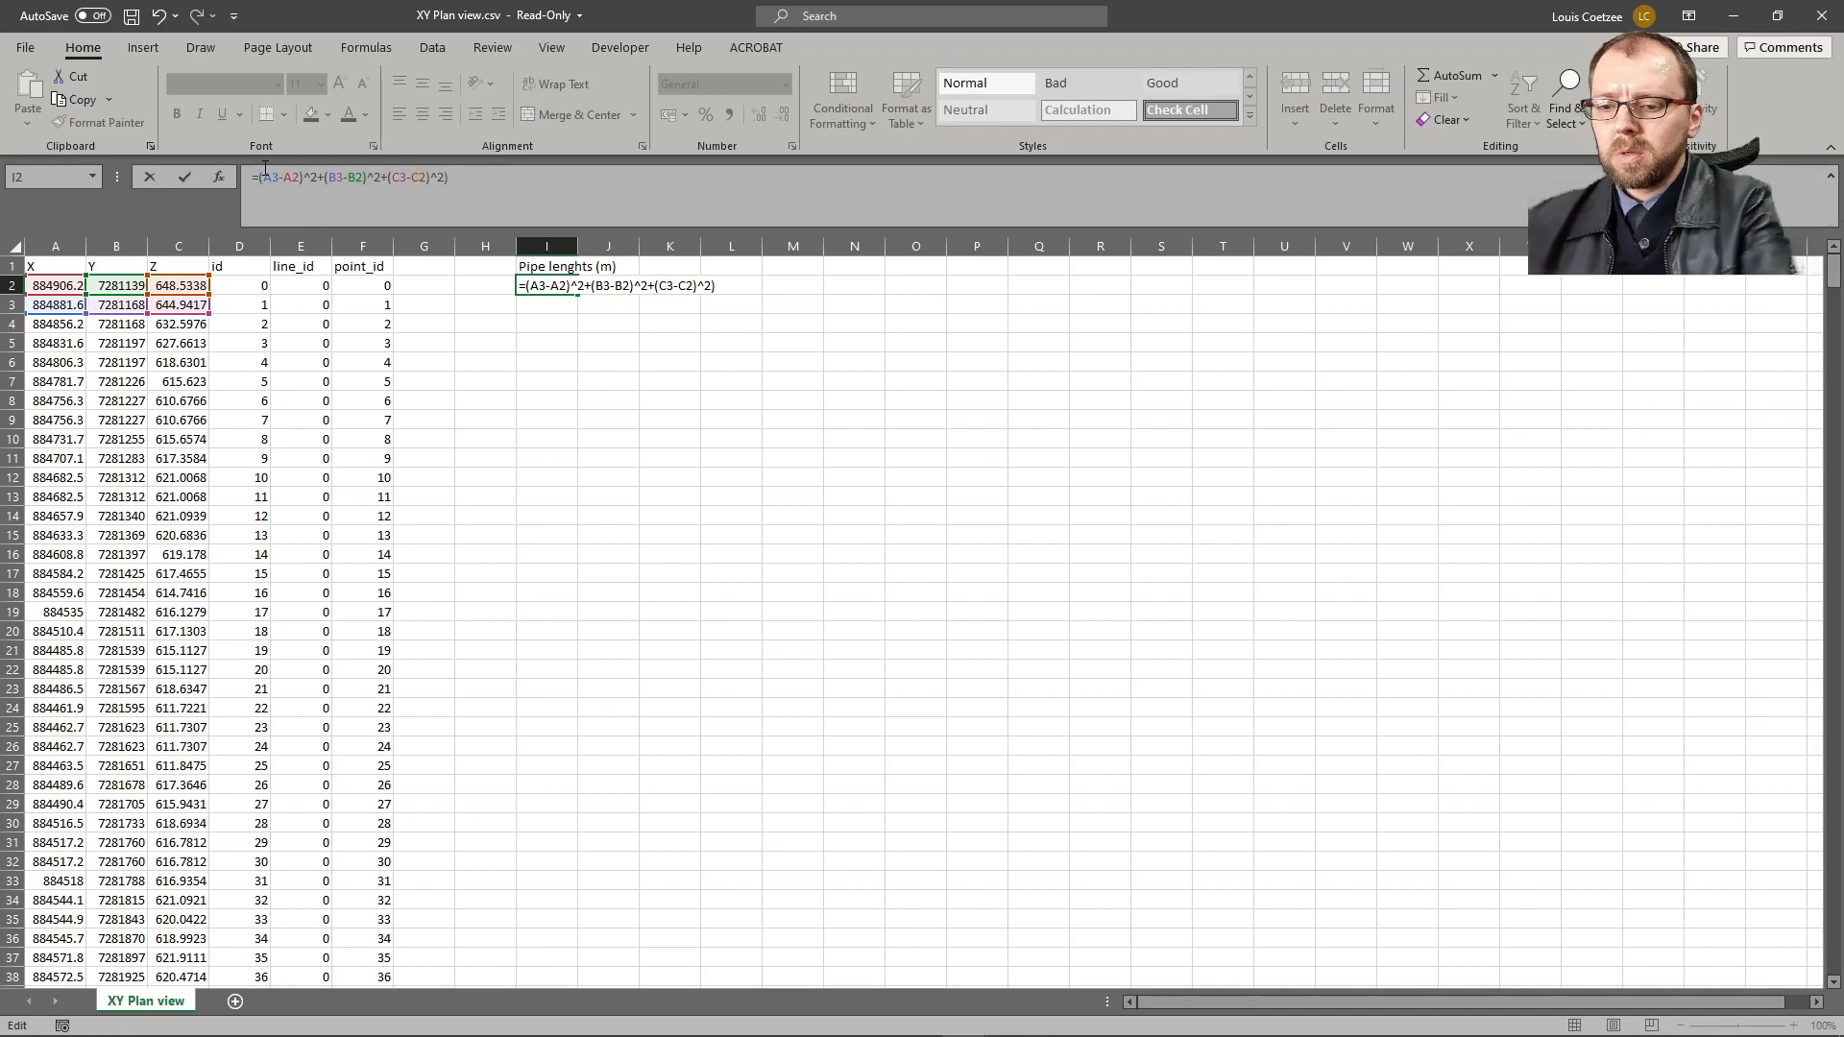
{"action": "type", "text": "("}
{"action": "key", "text": "Return"}
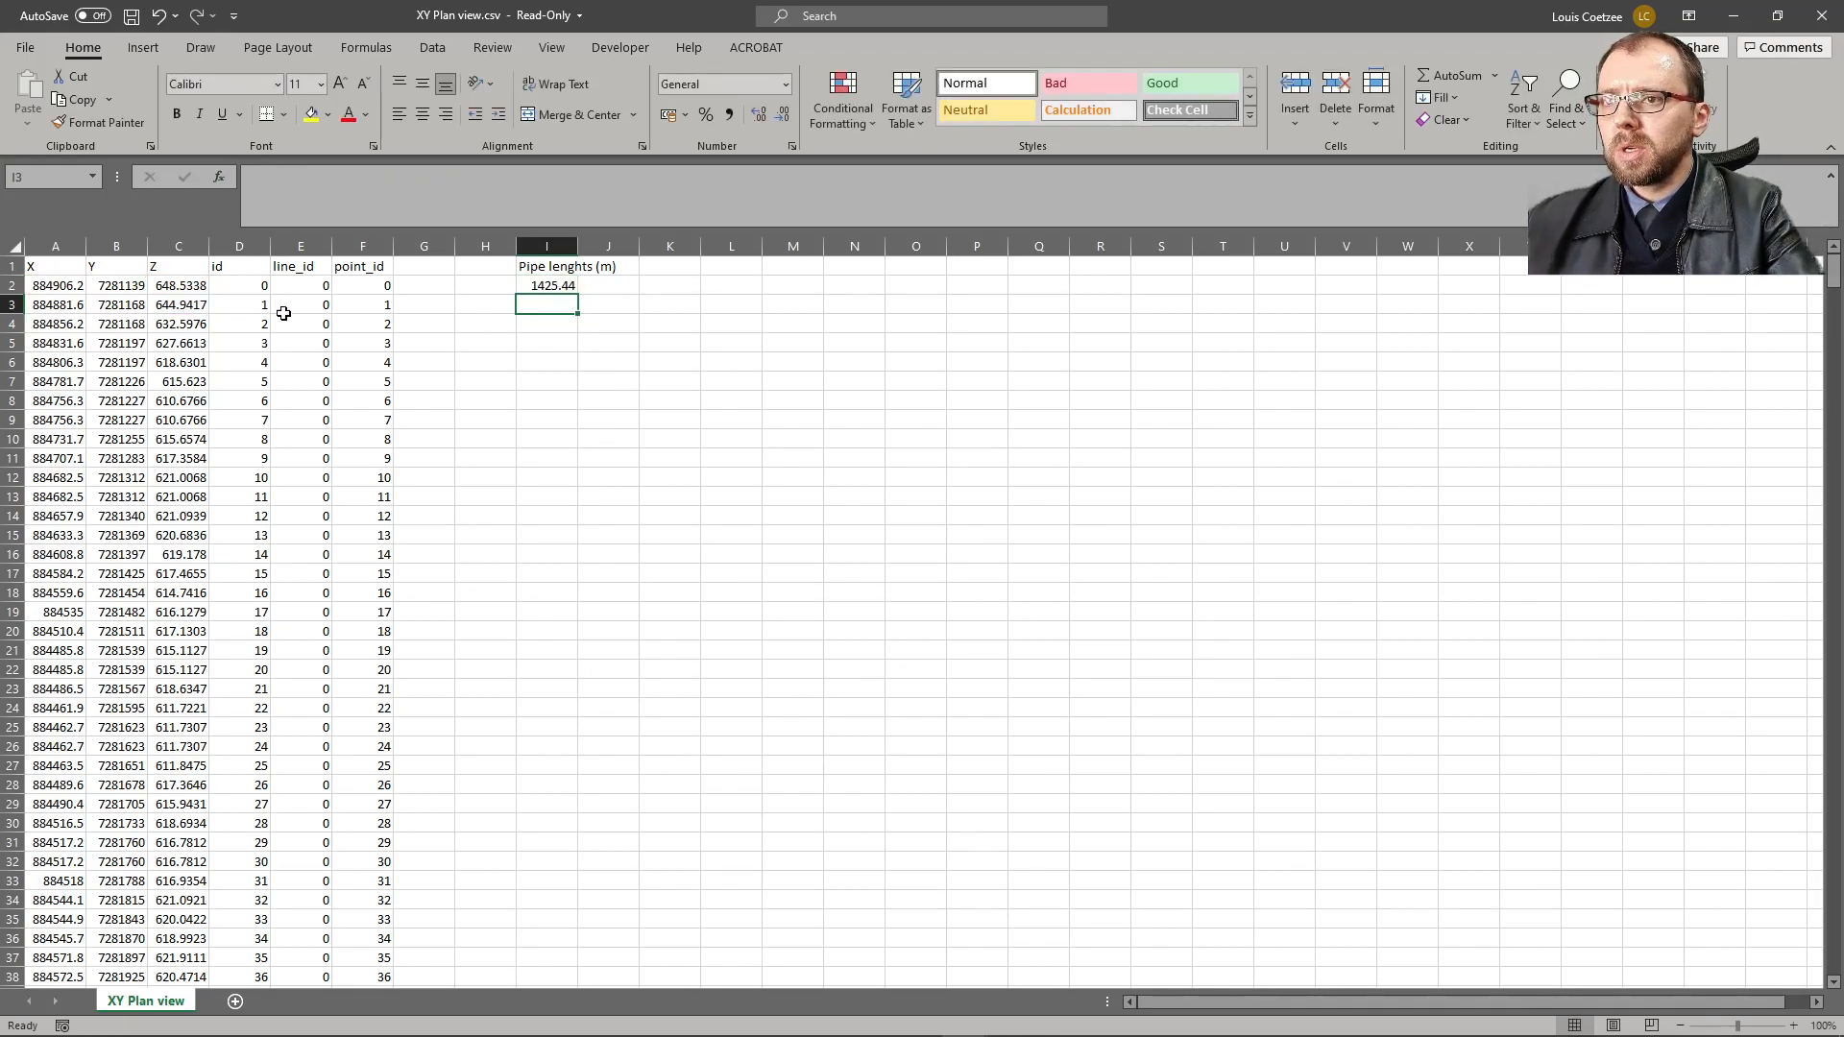
- Try to take the square root in I2 by changing the exponent of (C3-C2) to 0.5
{"action": "left_click", "coordinate": [548, 286]}
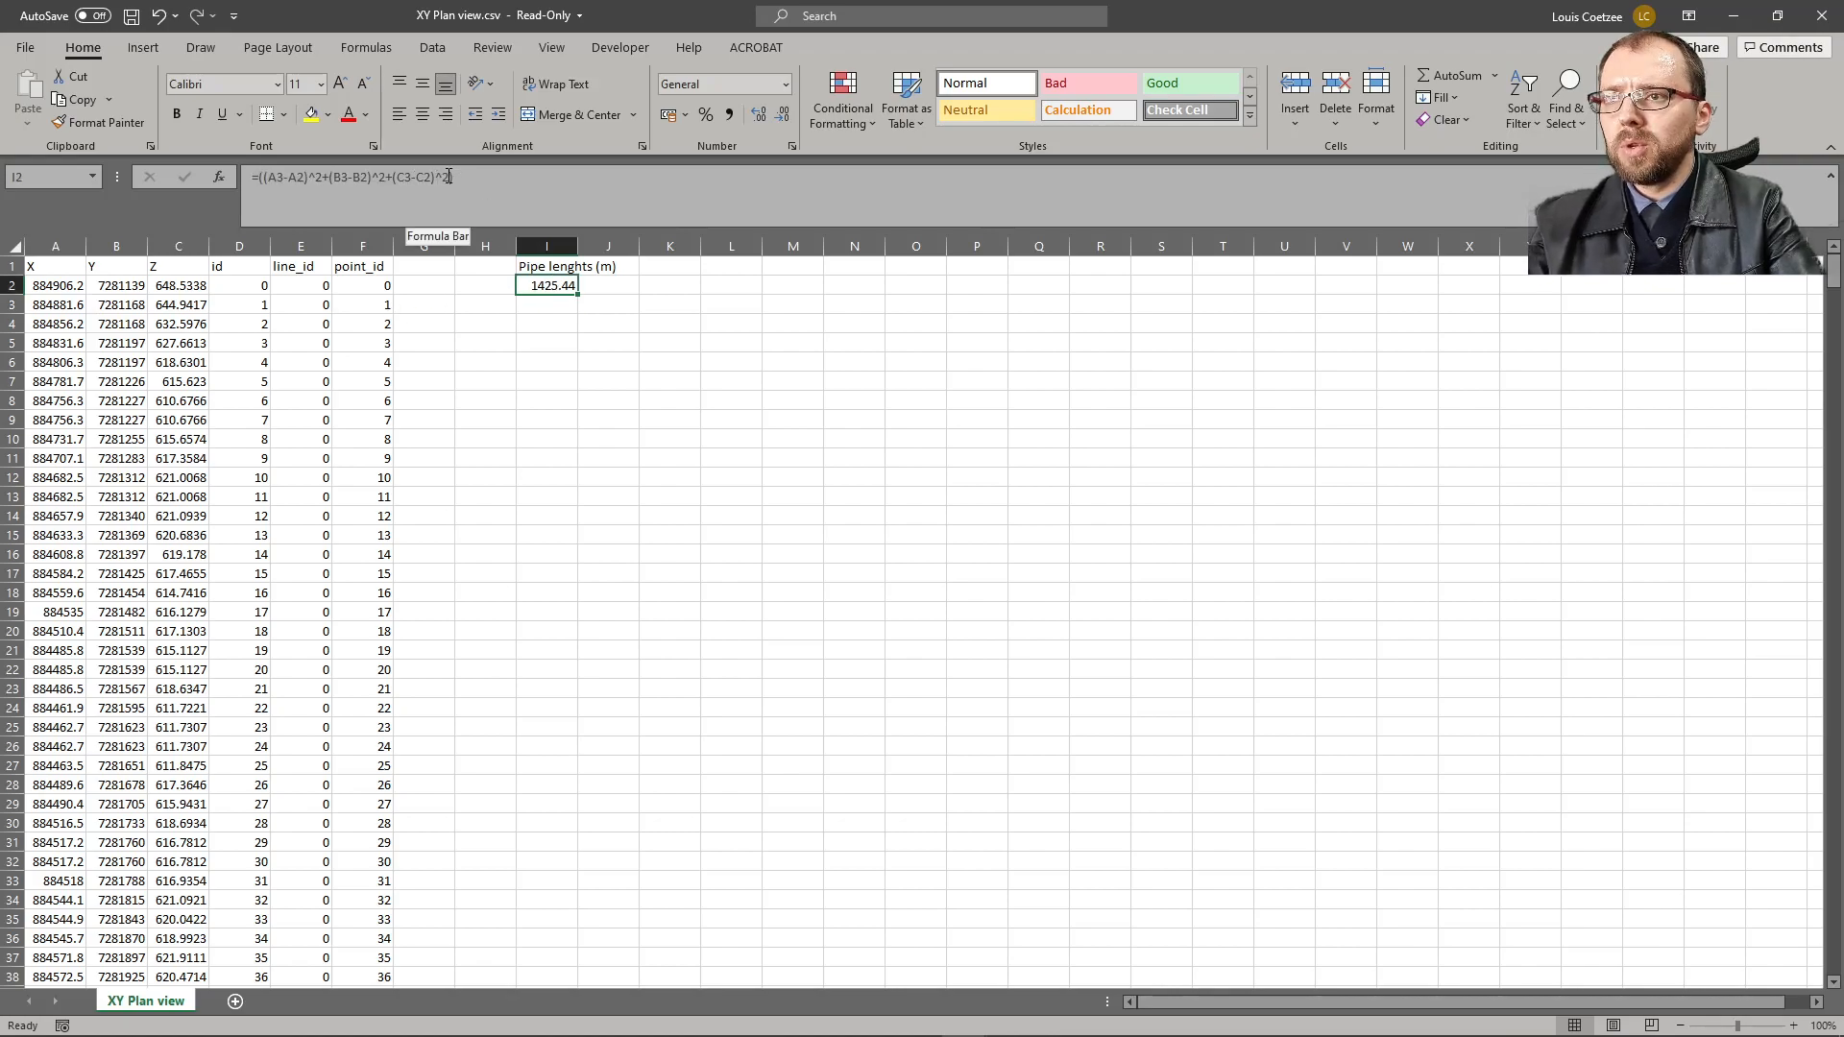
{"action": "left_click", "coordinate": [449, 176]}
{"action": "key", "text": "Return"}
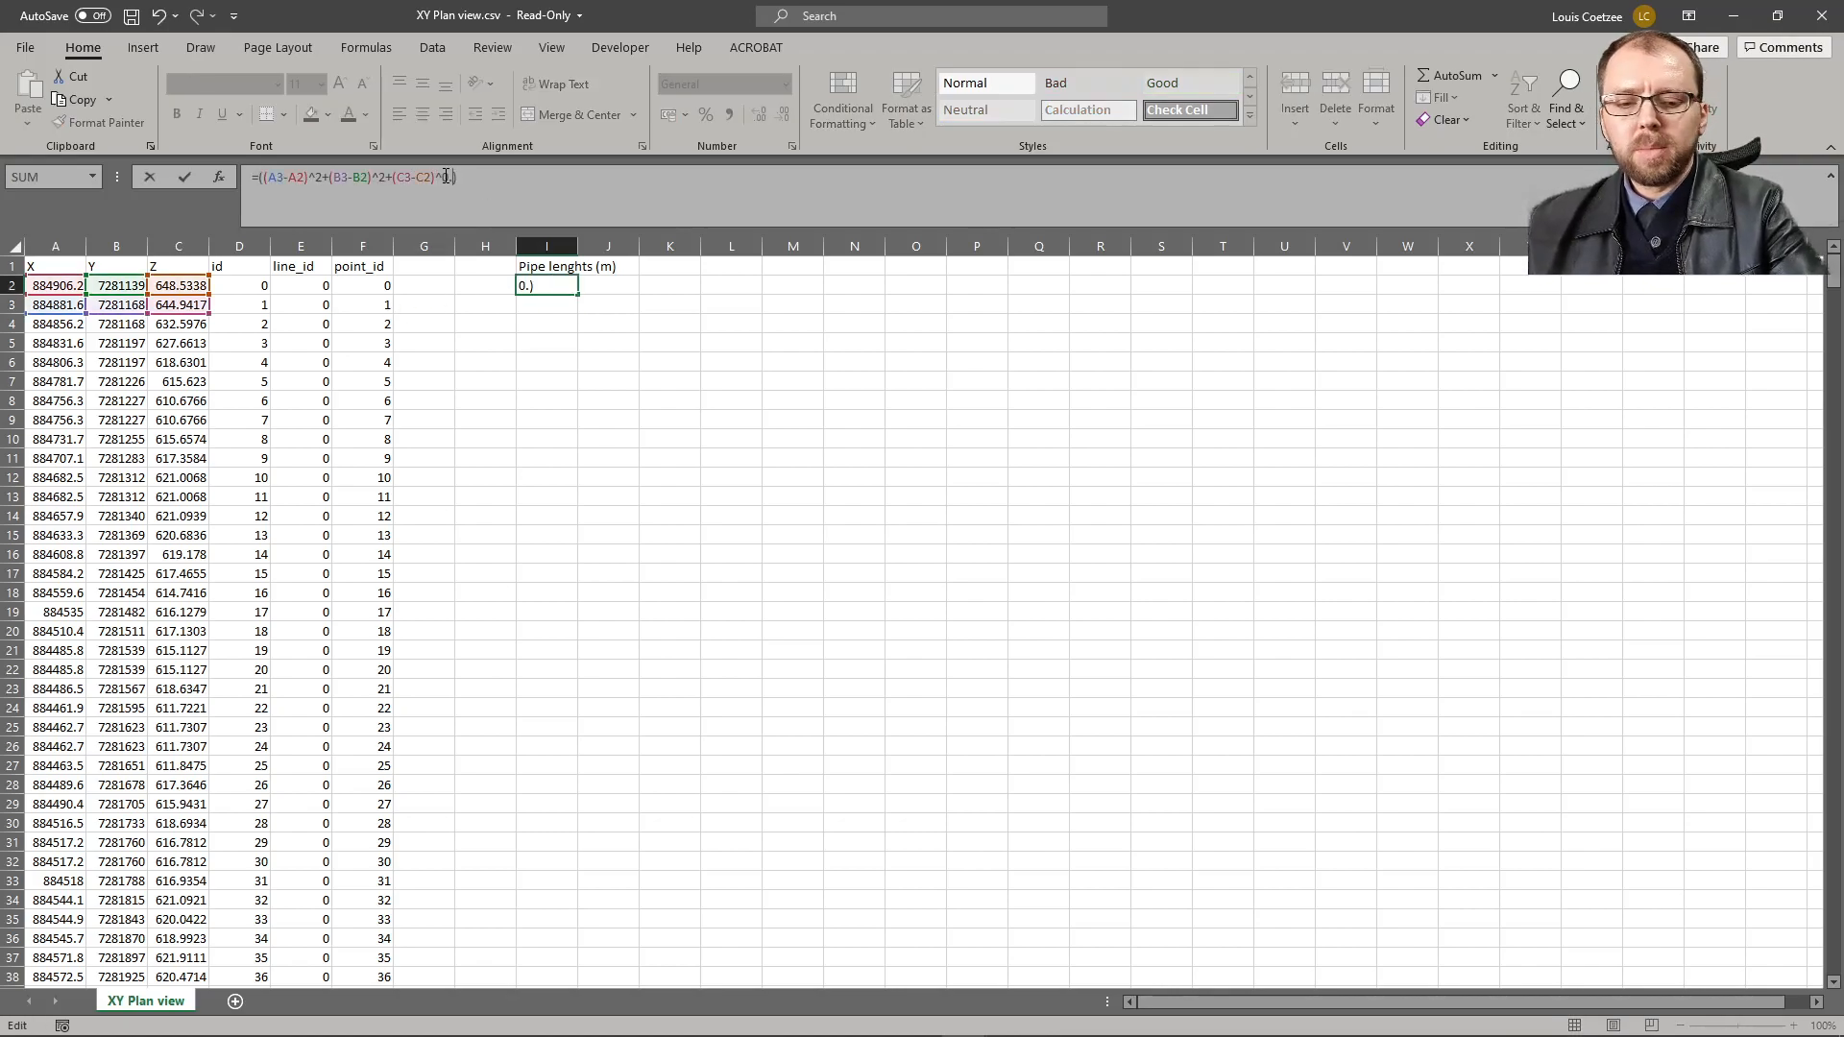
- Correct the pipe length formula in I2 to =((A3-A2)^2+(B3-B2)^2+(C3-C2)^2)^0.5
{"action": "key", "text": "Up"}
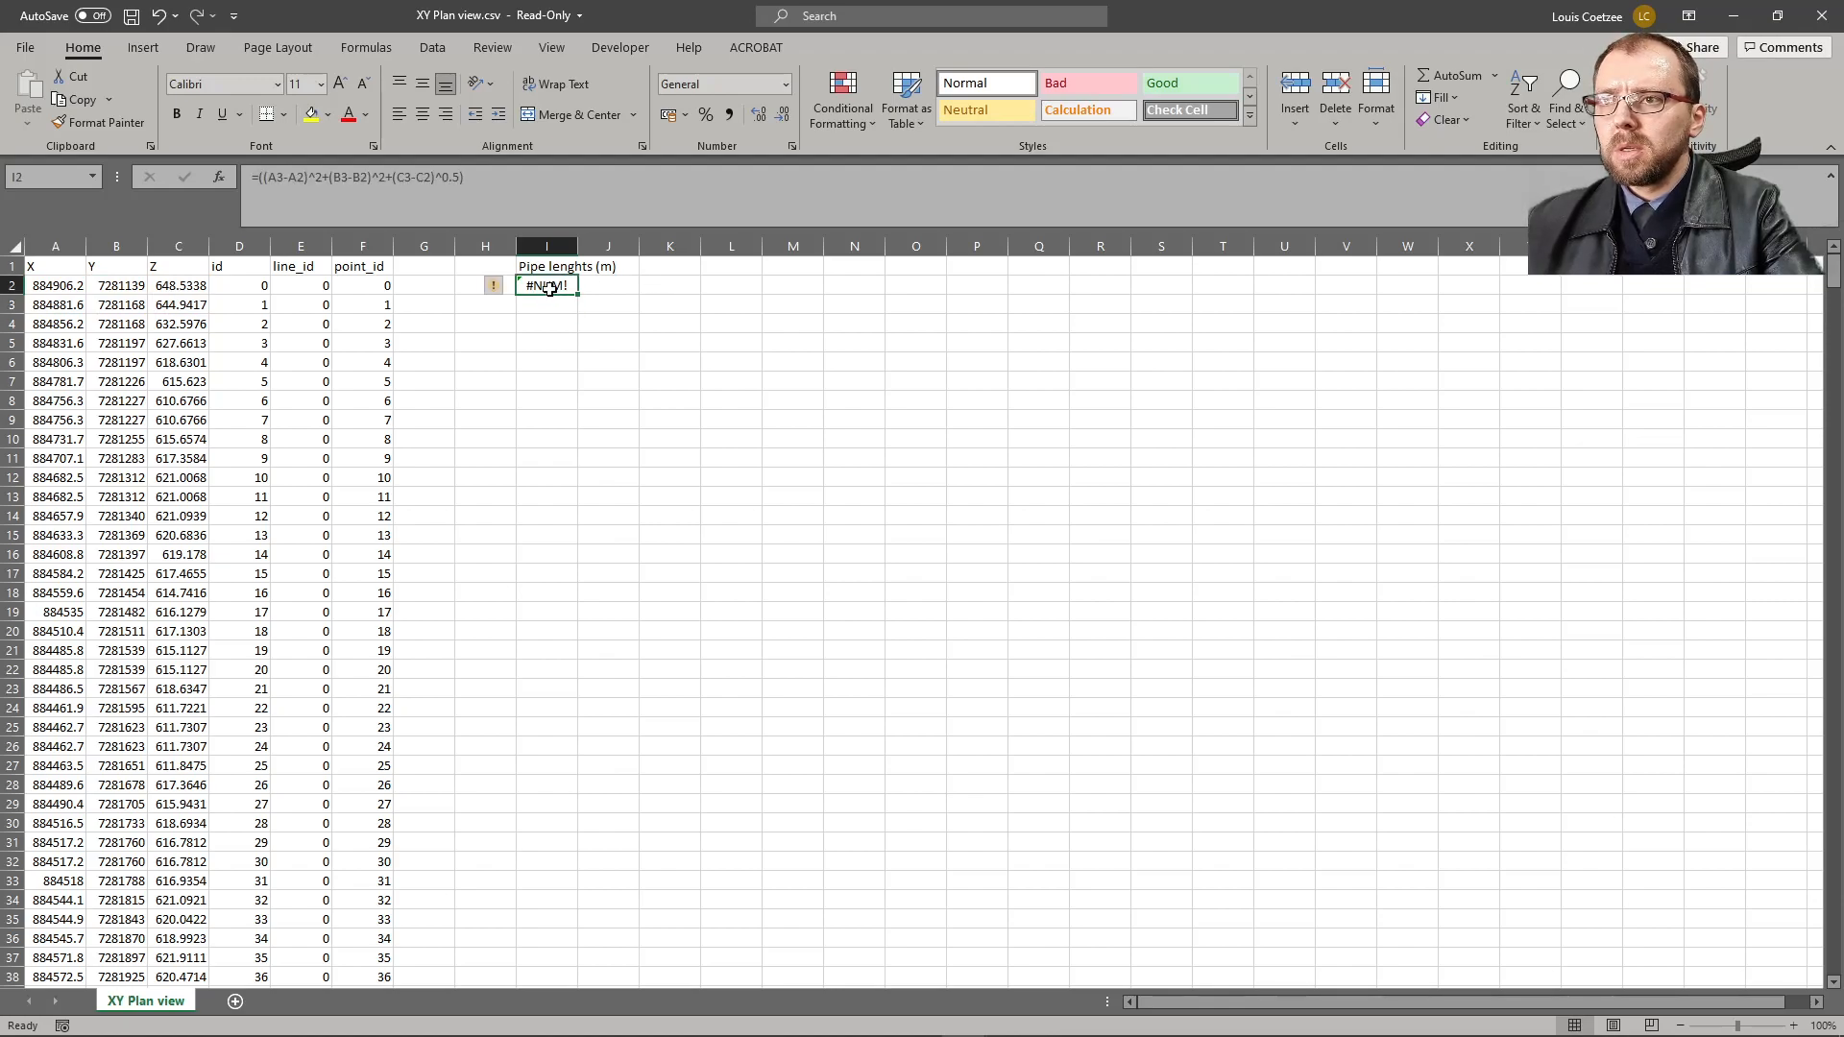
{"action": "left_click", "coordinate": [466, 179]}
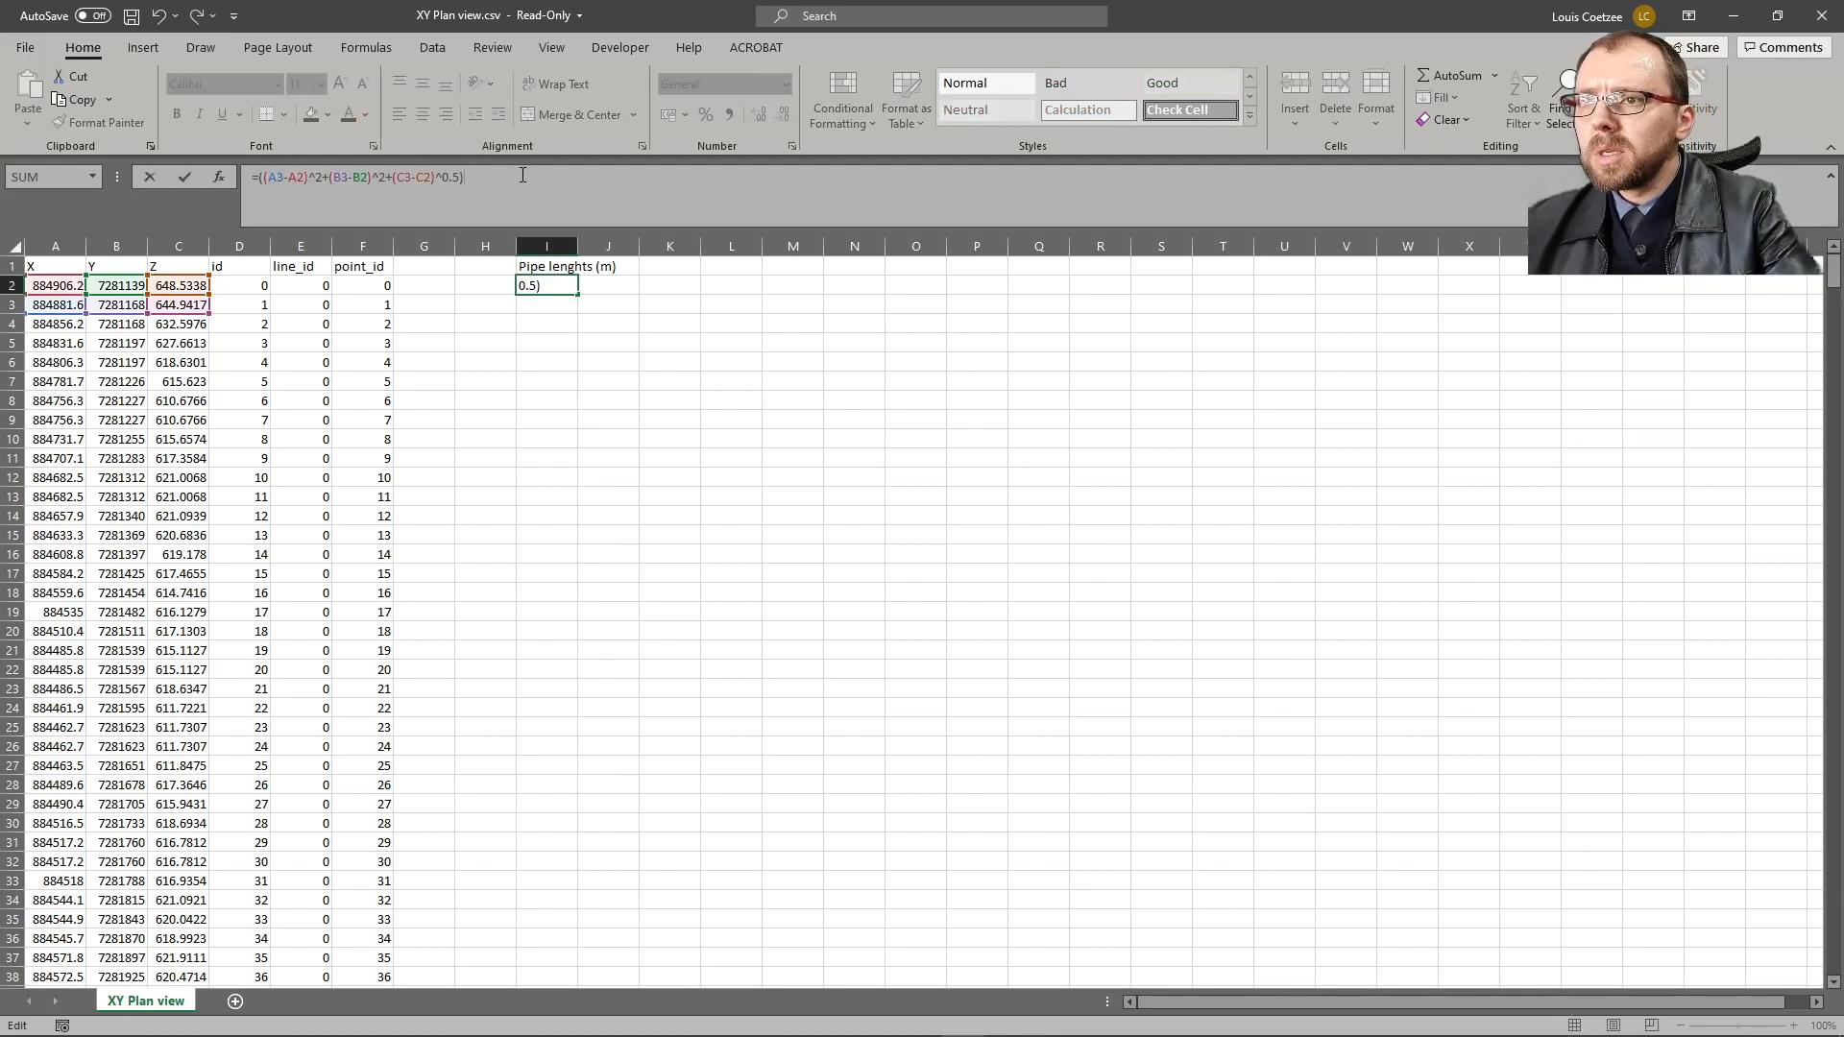
{"action": "left_click_drag", "start_coordinate": [459, 179], "coordinate": [435, 179]}
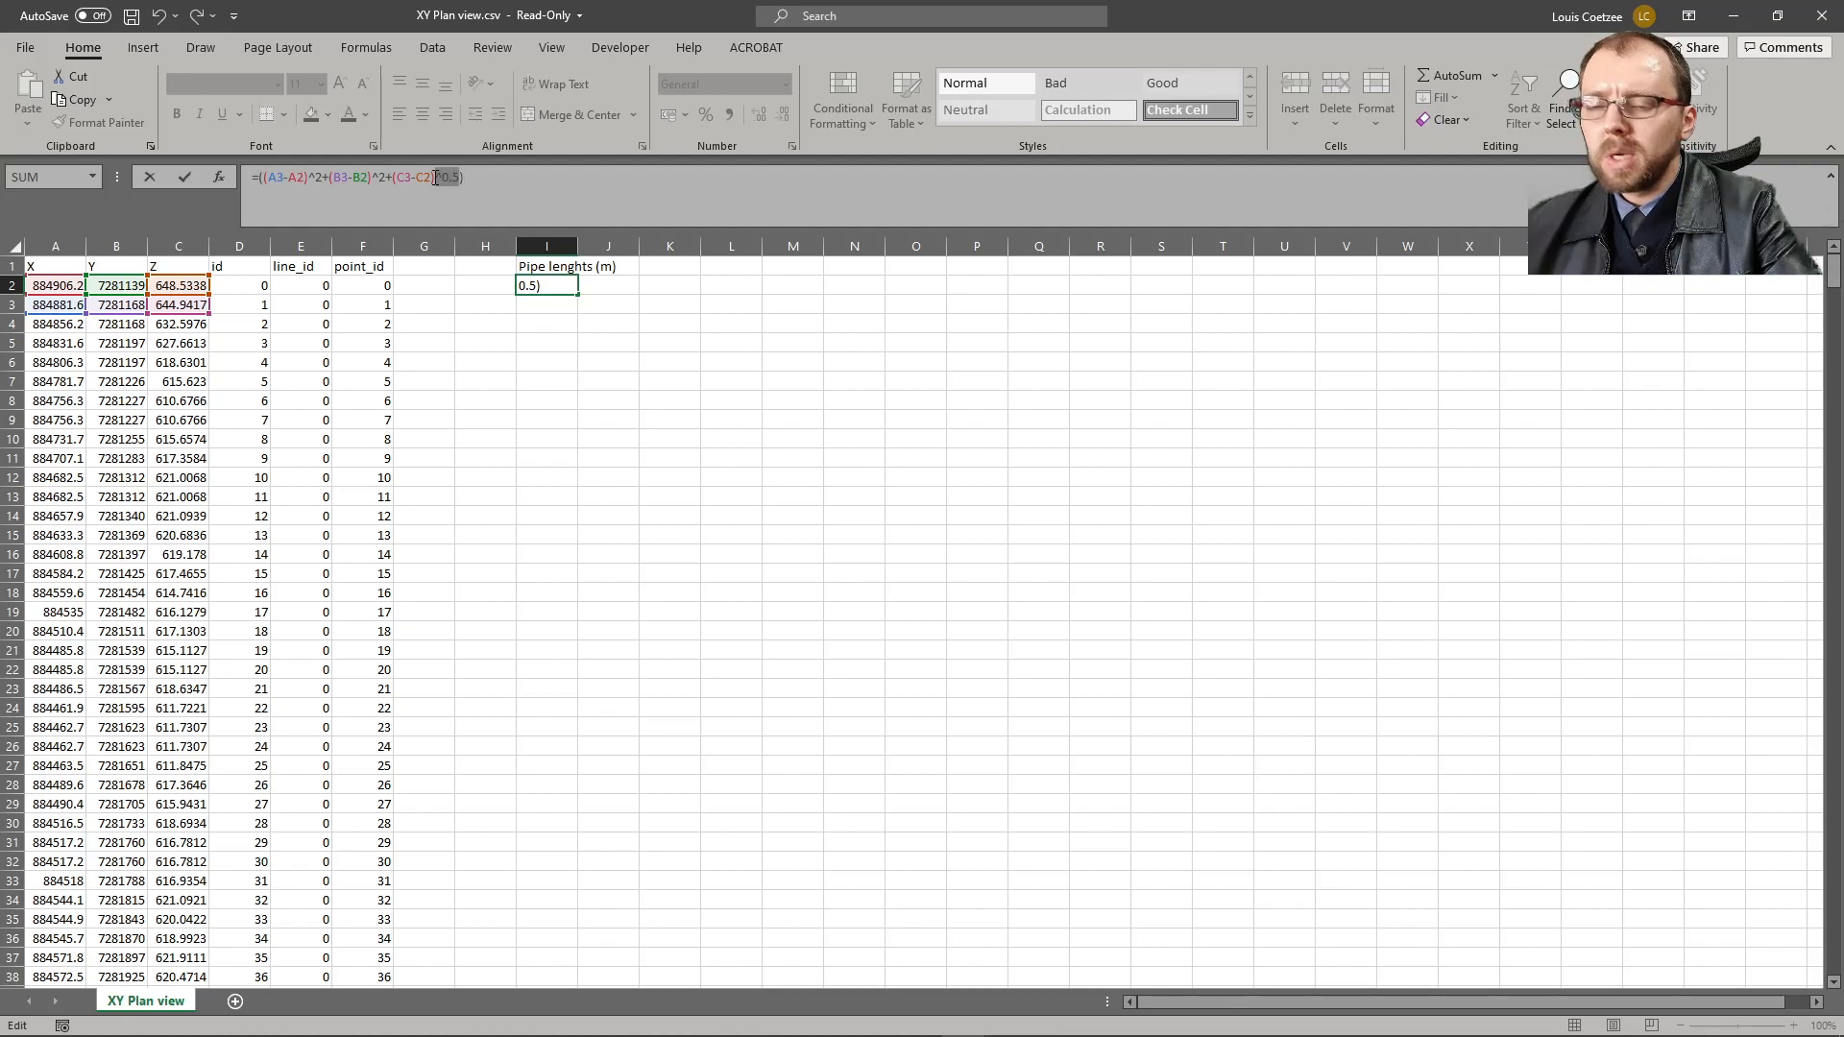
{"action": "type", "text": "^2"}
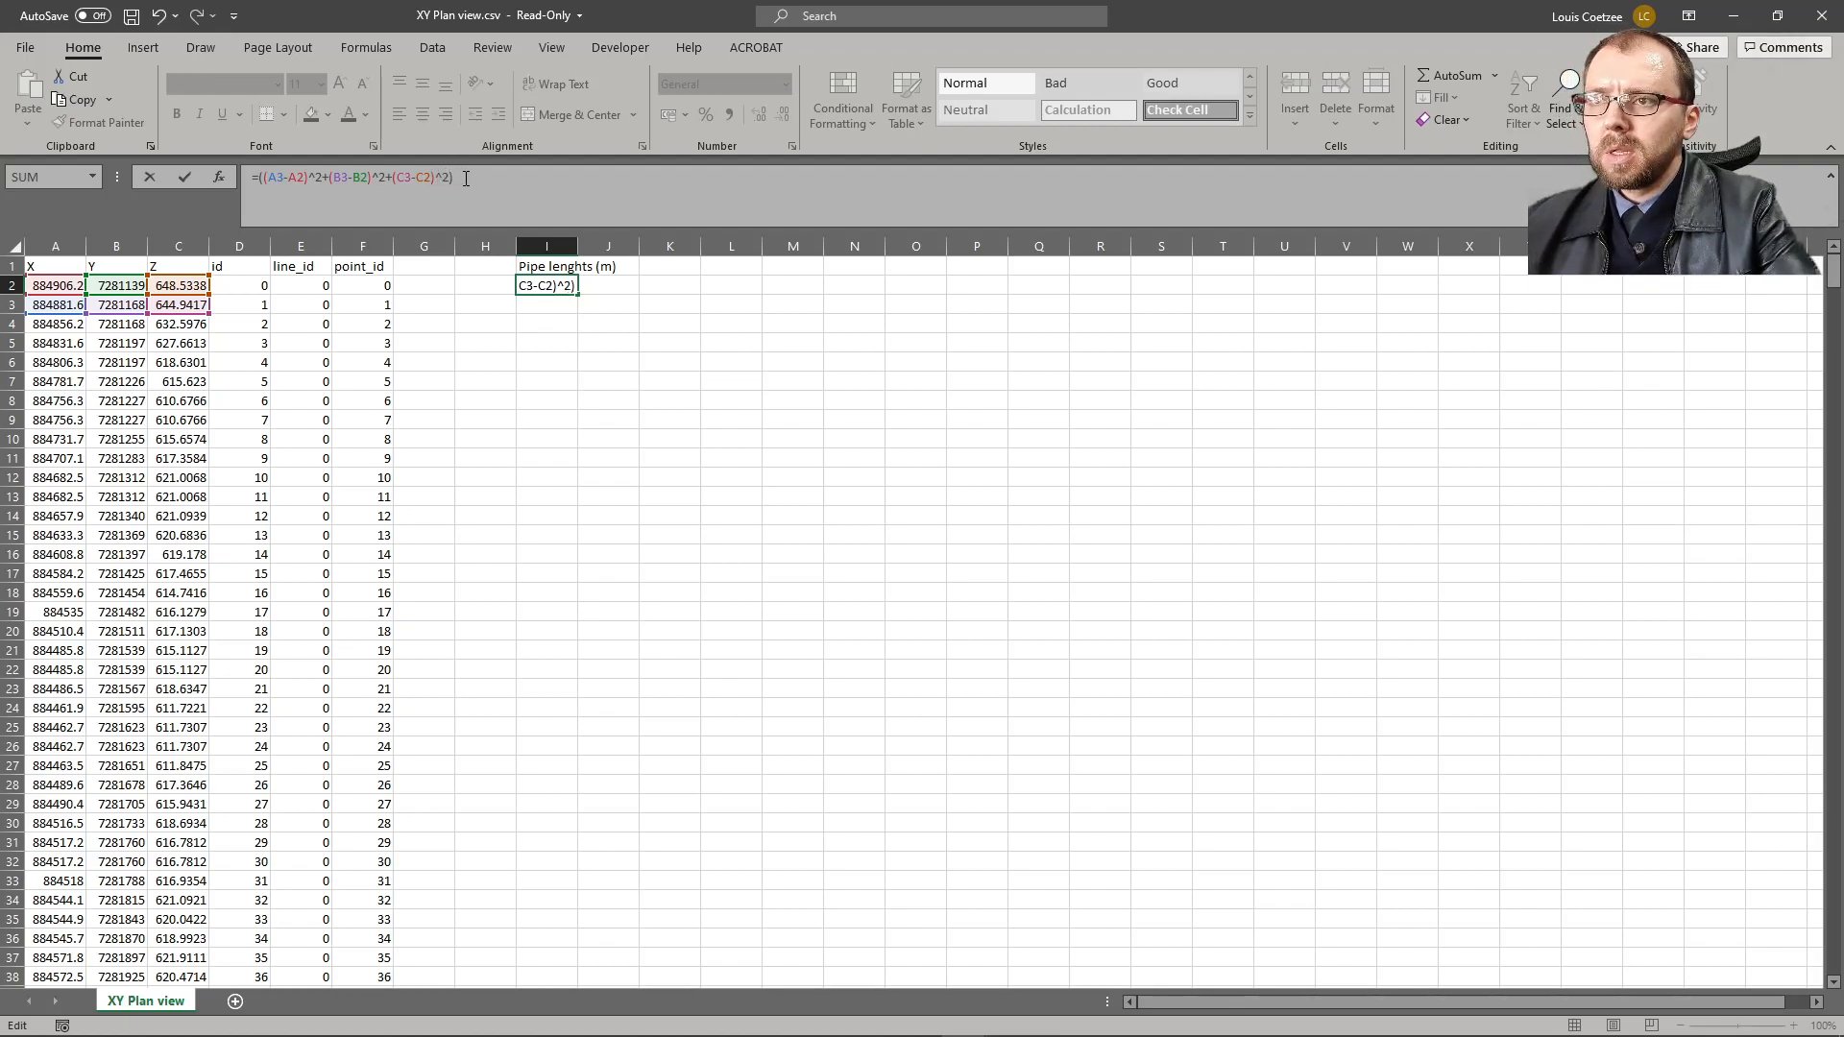
{"action": "type", "text": "^0.5"}
{"action": "key", "text": "Return"}
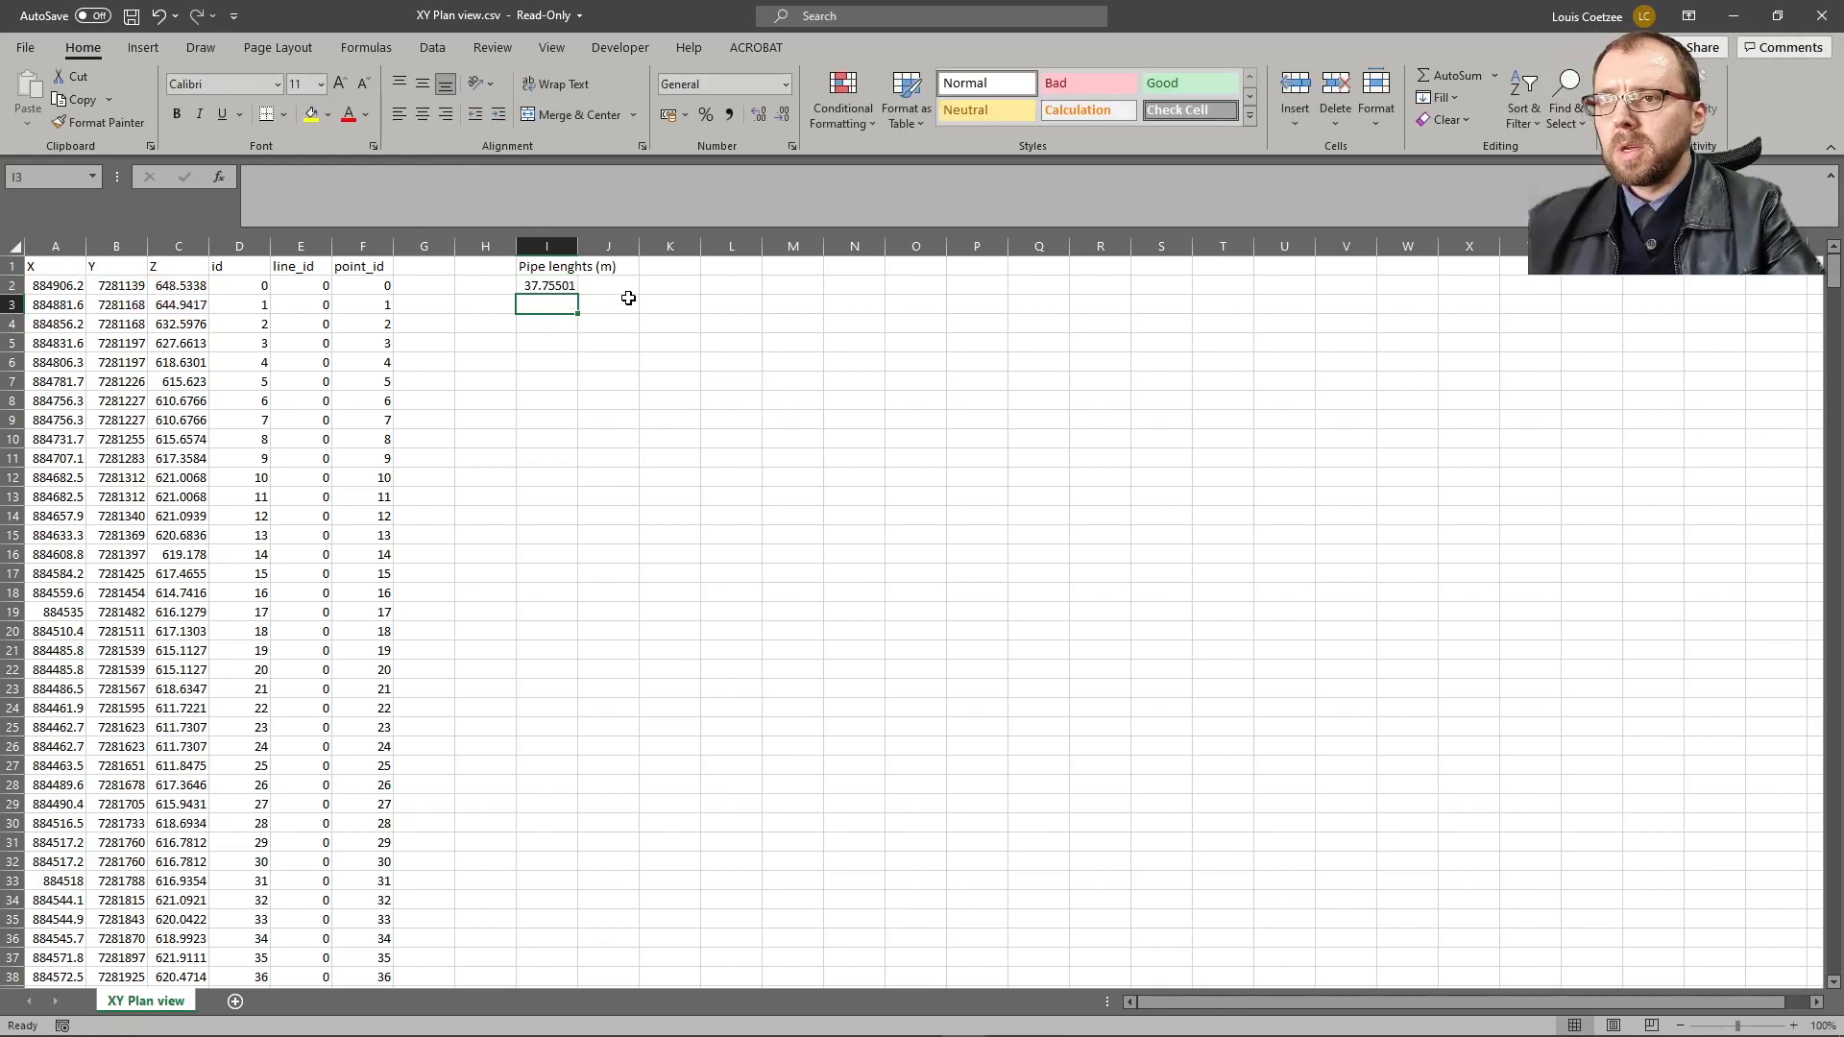
- Fill the pipe length formula from I2 down to row 790 and clear the invalid last cell, I790
{"action": "left_click", "coordinate": [537, 286]}
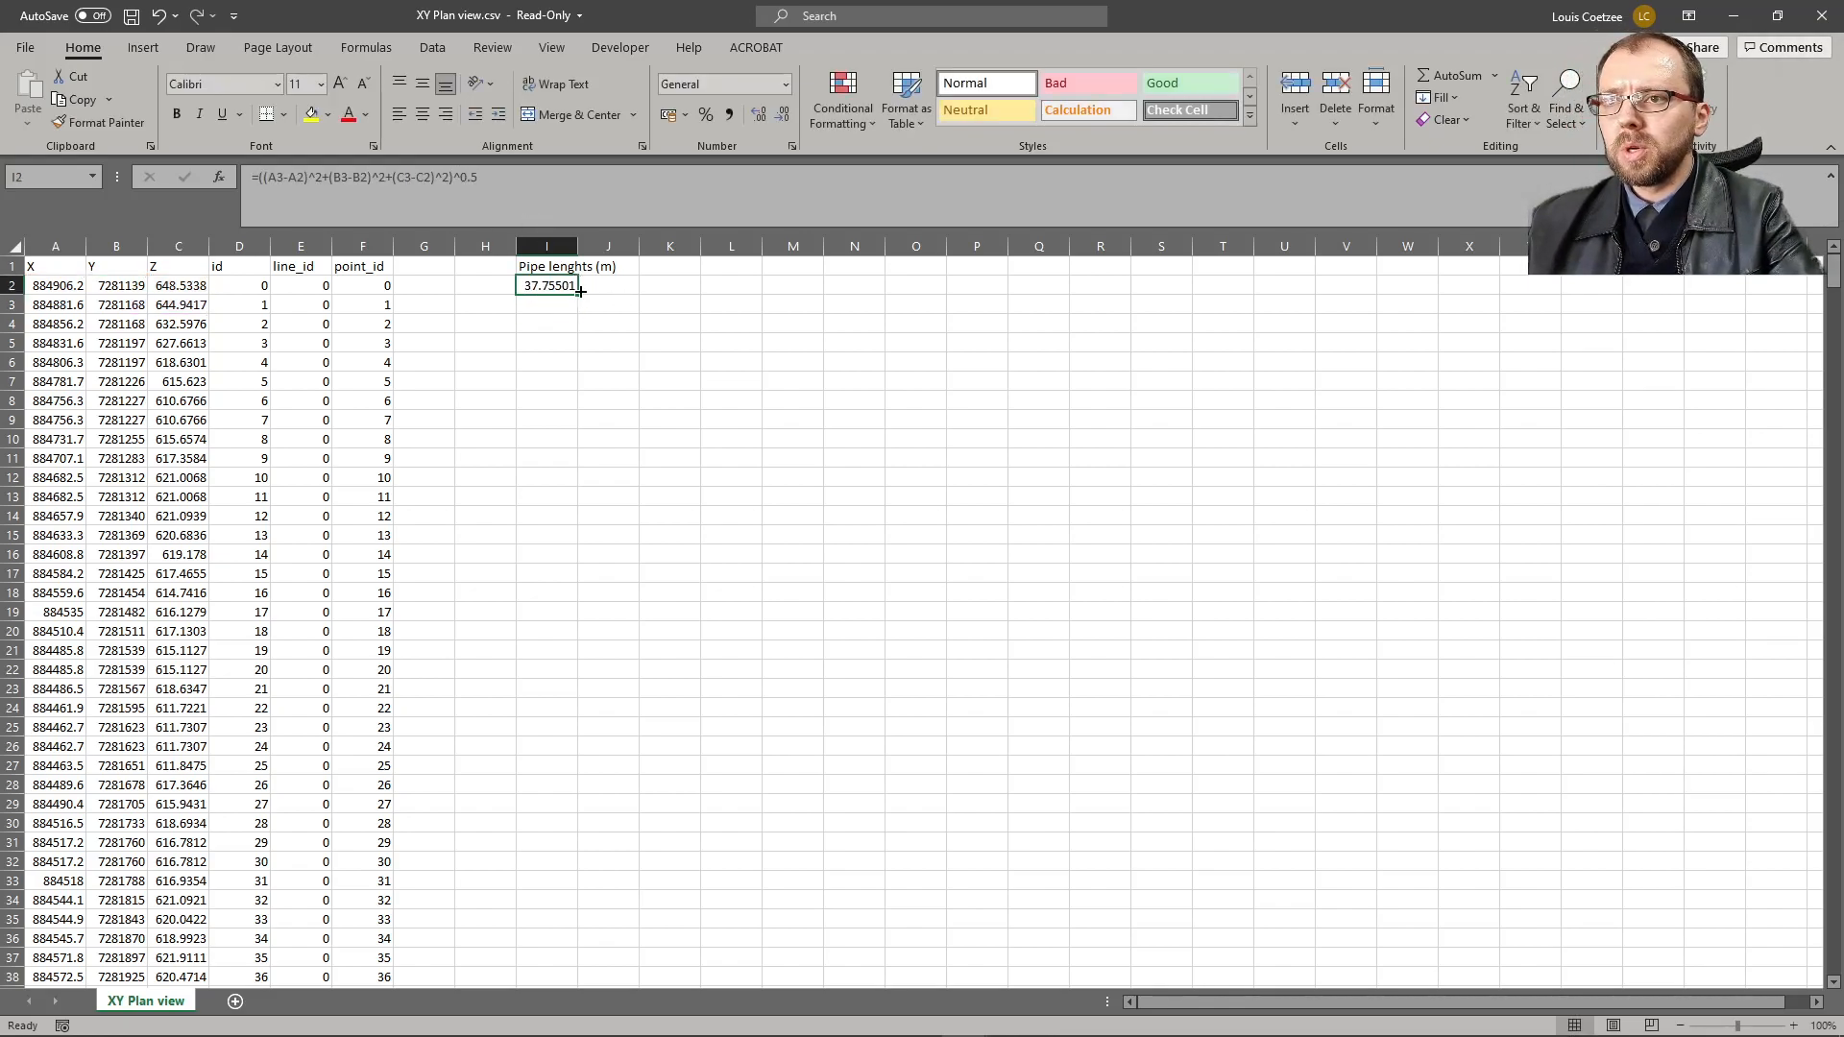
{"action": "left_click_drag", "start_coordinate": [579, 296], "coordinate": [574, 964]}
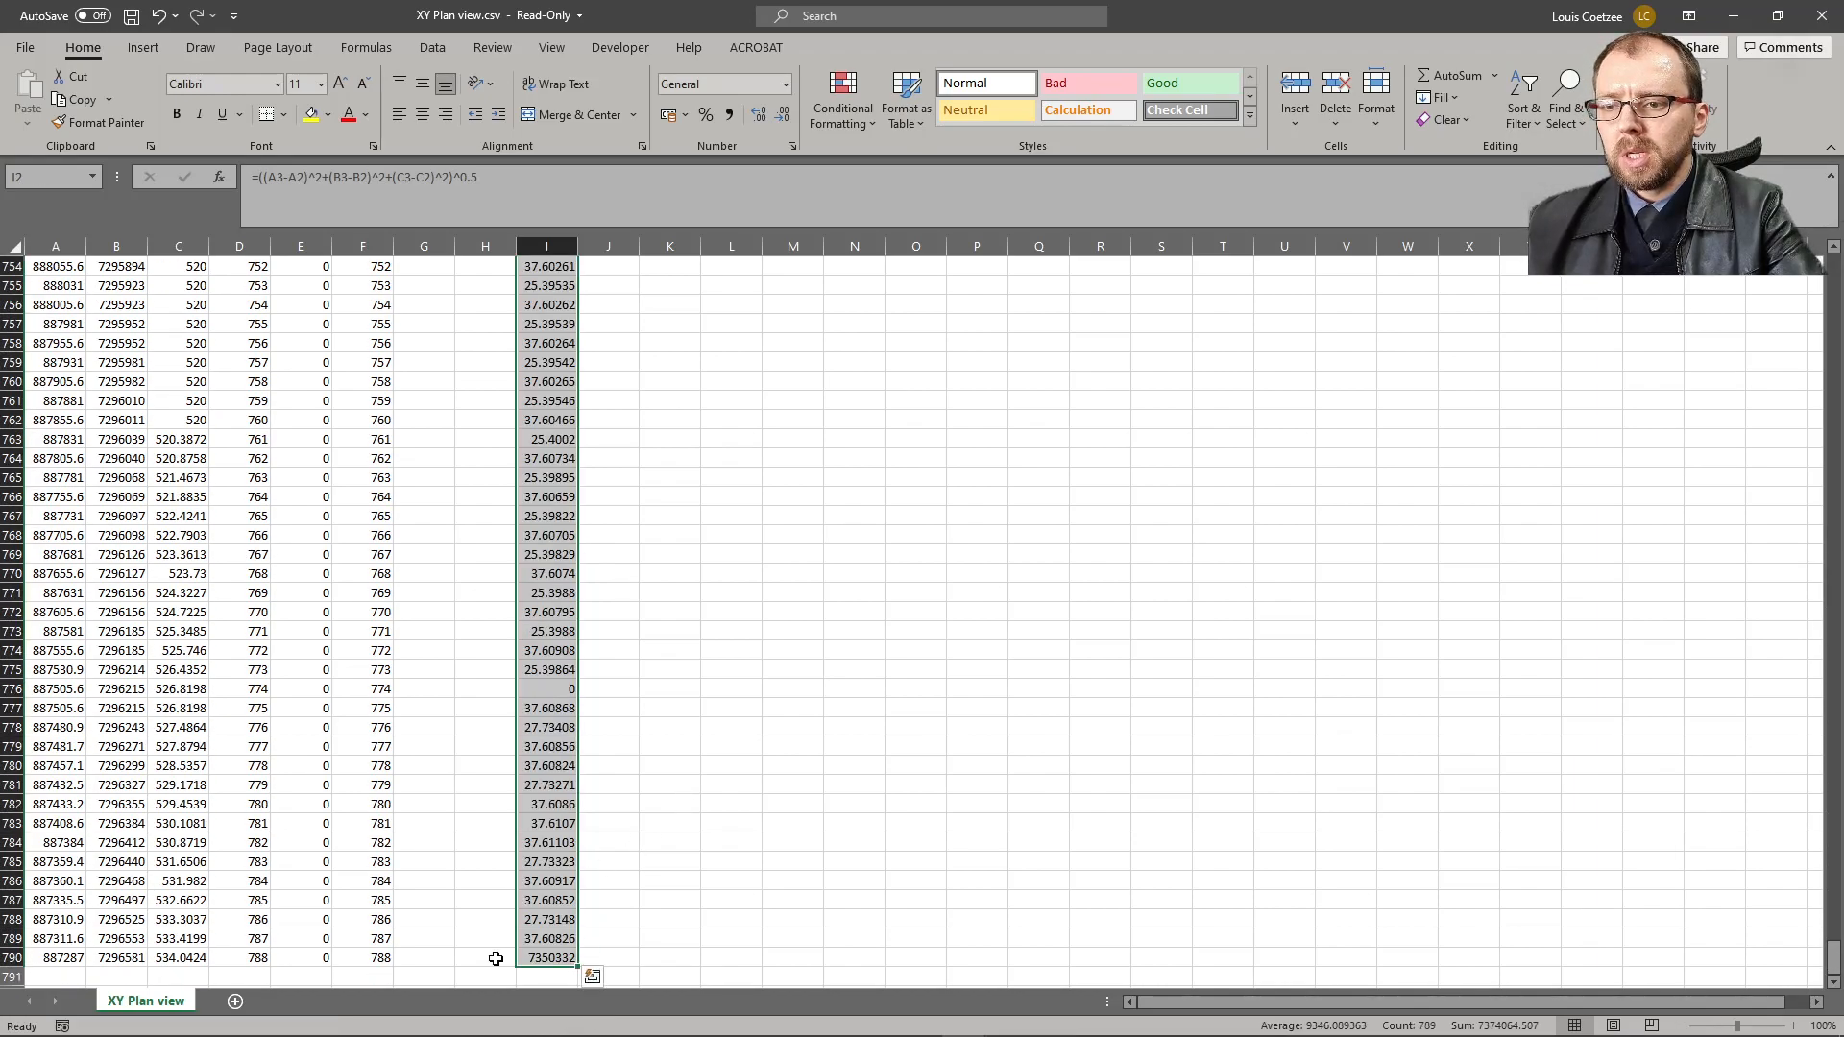
{"action": "left_click", "coordinate": [533, 960]}
{"action": "key", "text": "Delete"}
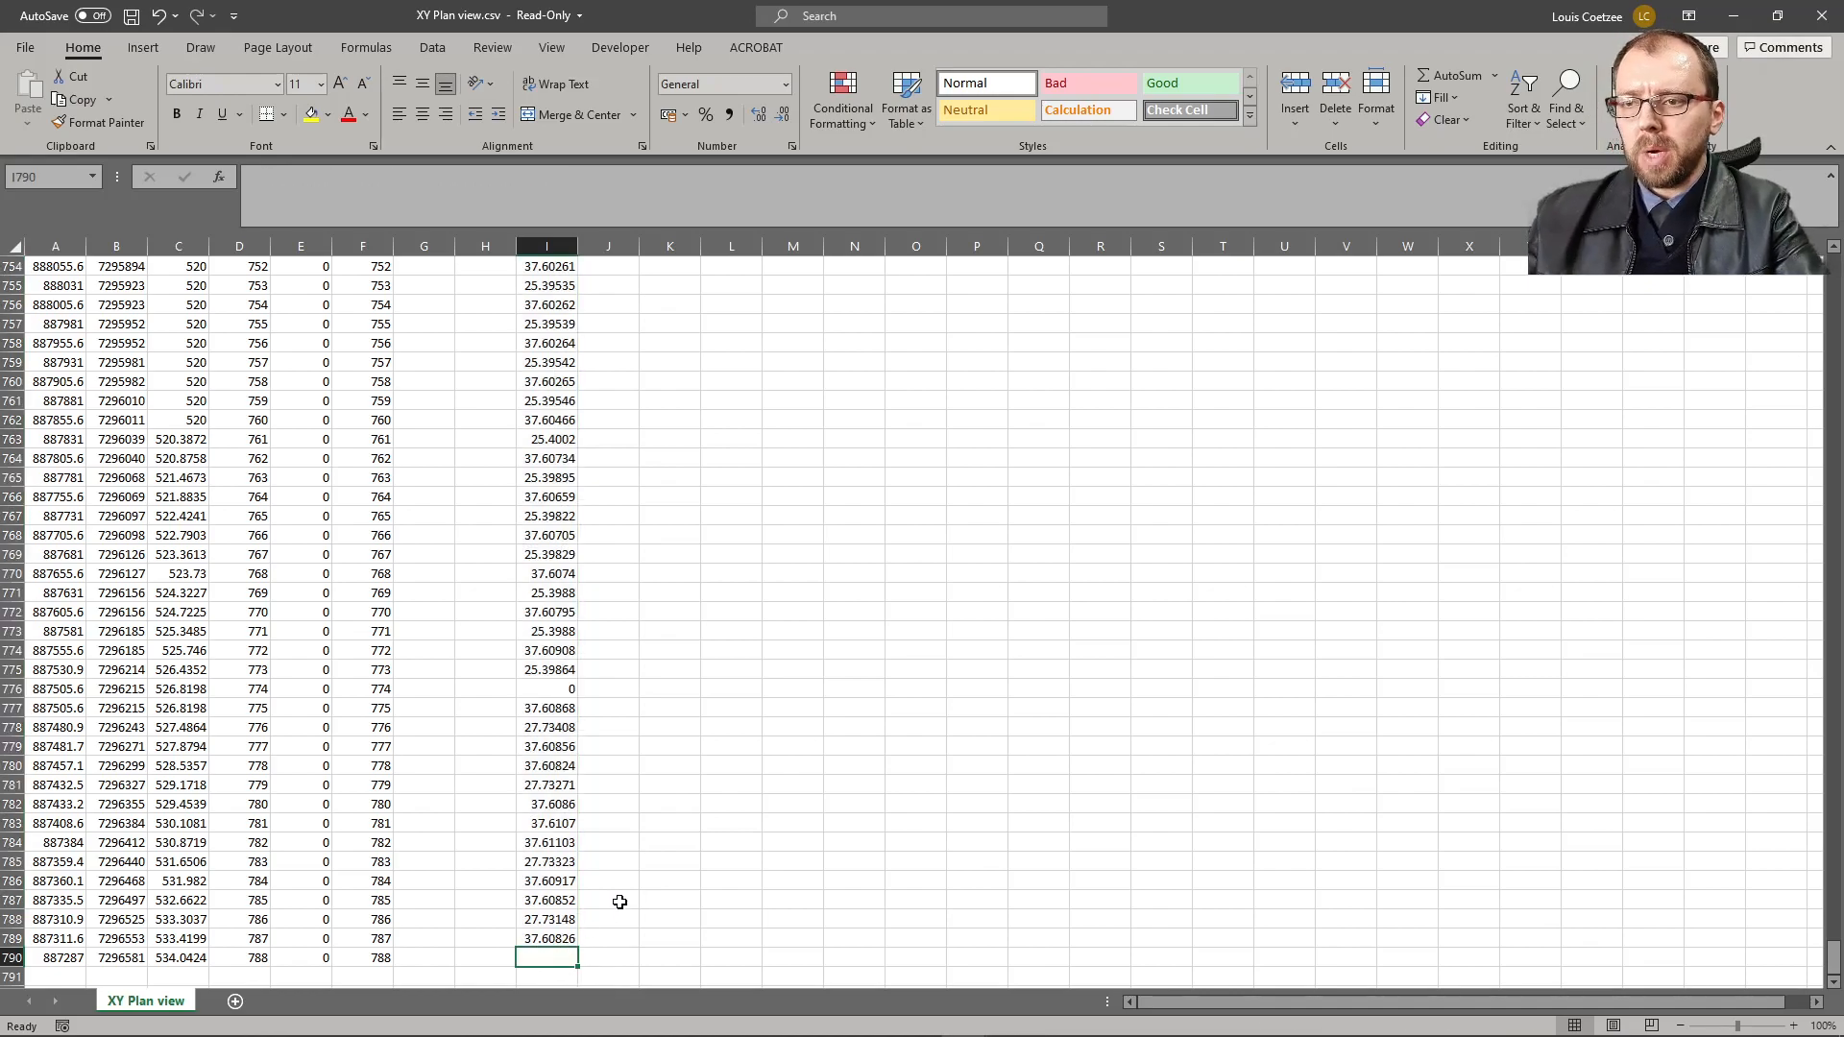
- Return to the head of the sheet and enter the header Pipe chainage (m) in J1
{"action": "left_click", "coordinate": [556, 883]}
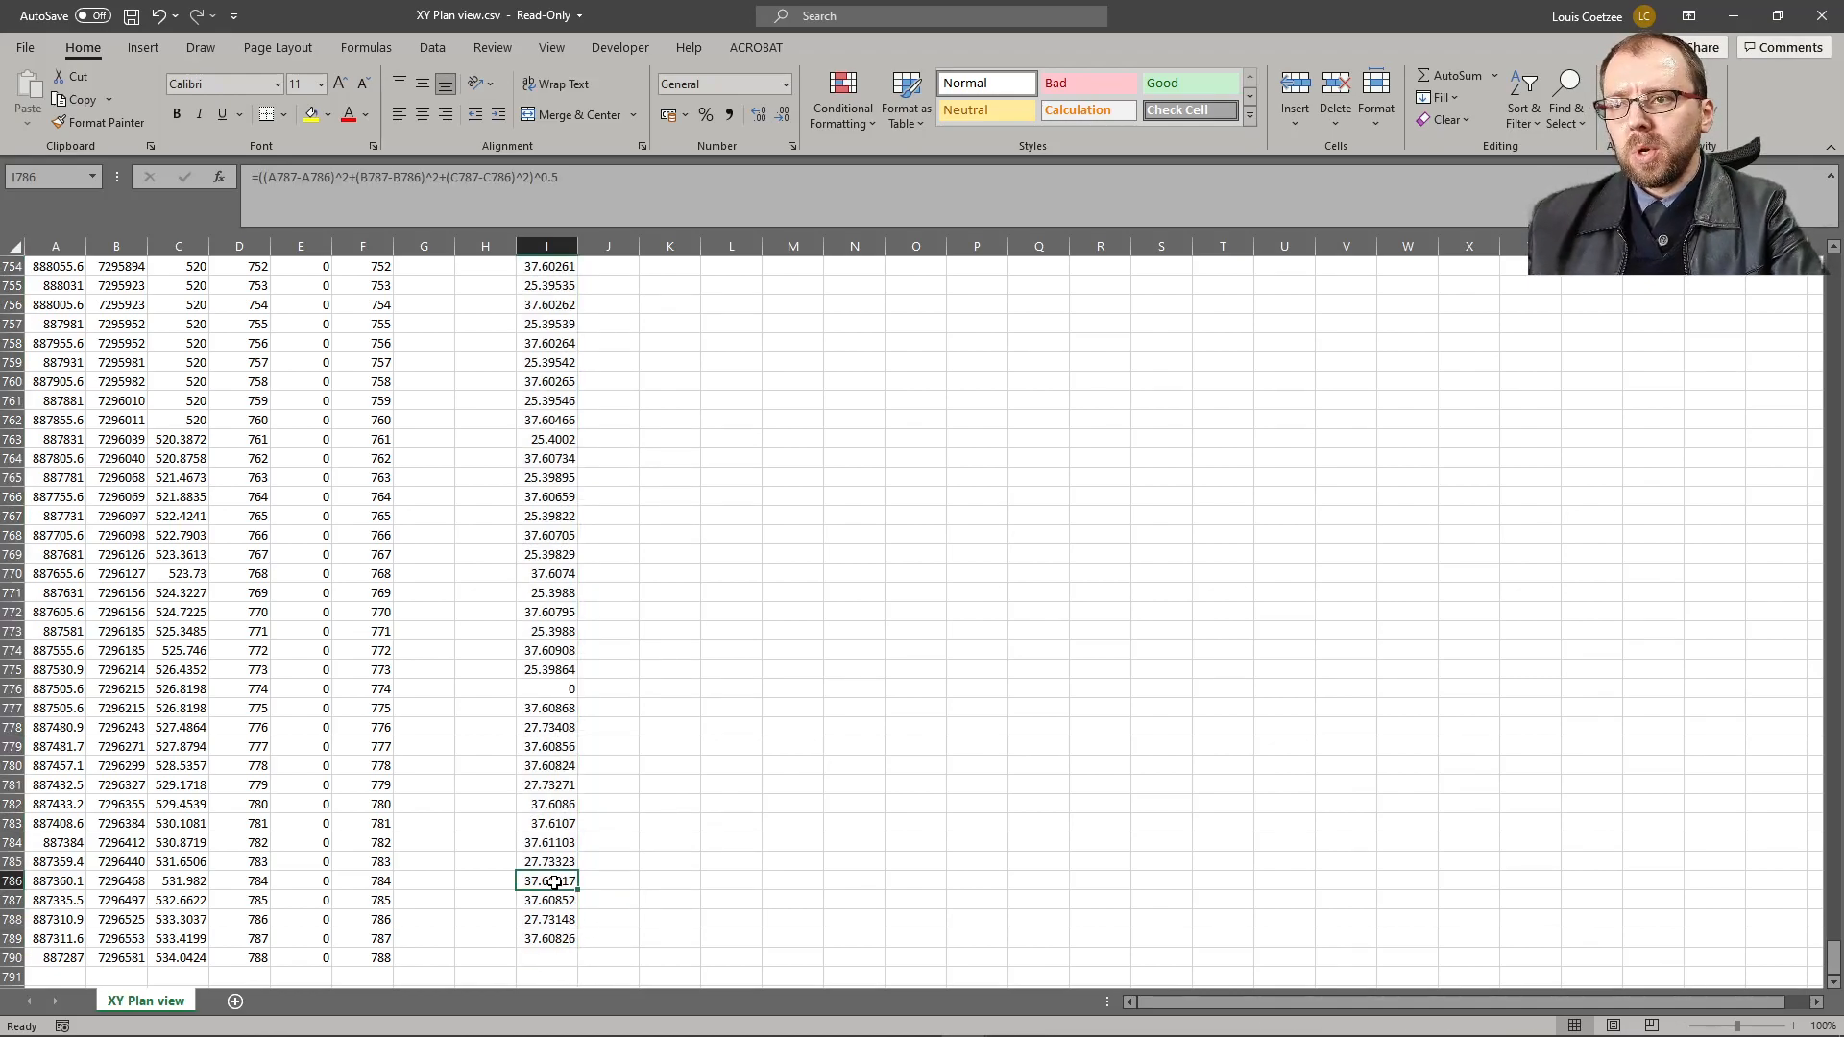
{"action": "key", "text": "ctrl+Up"}
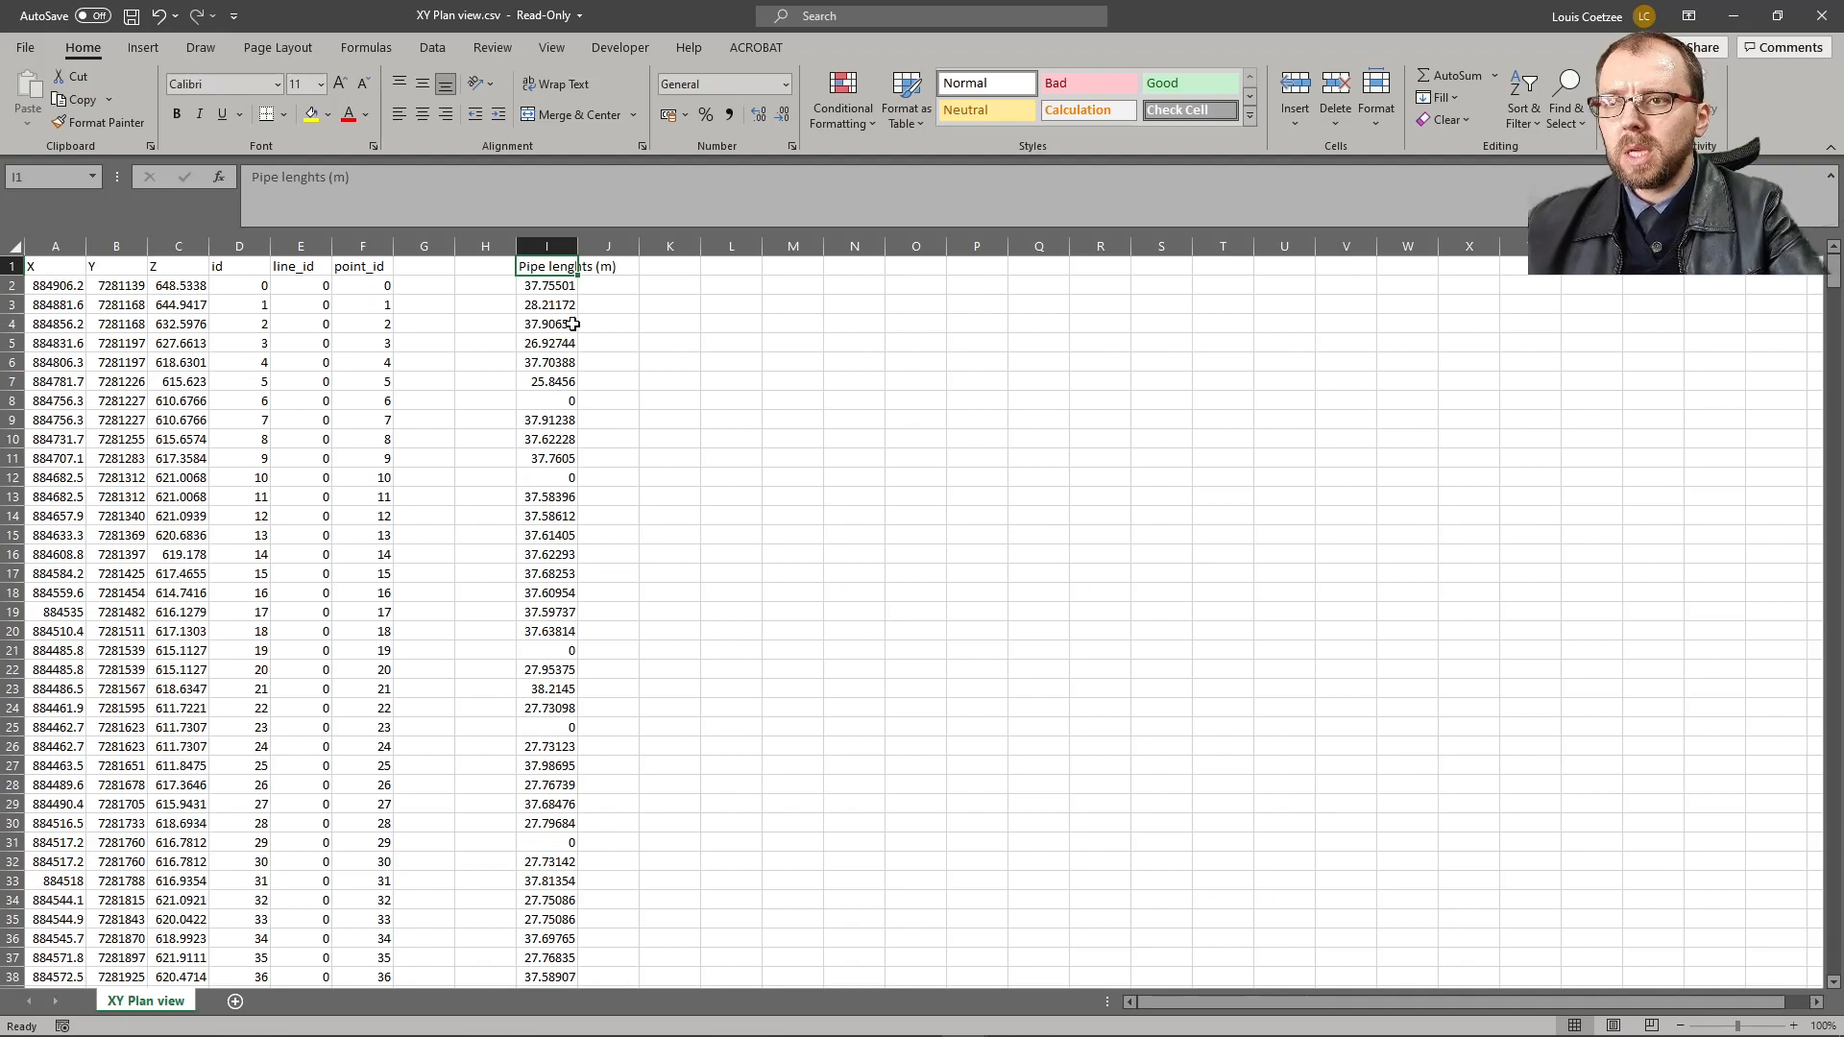
{"action": "left_click", "coordinate": [613, 268]}
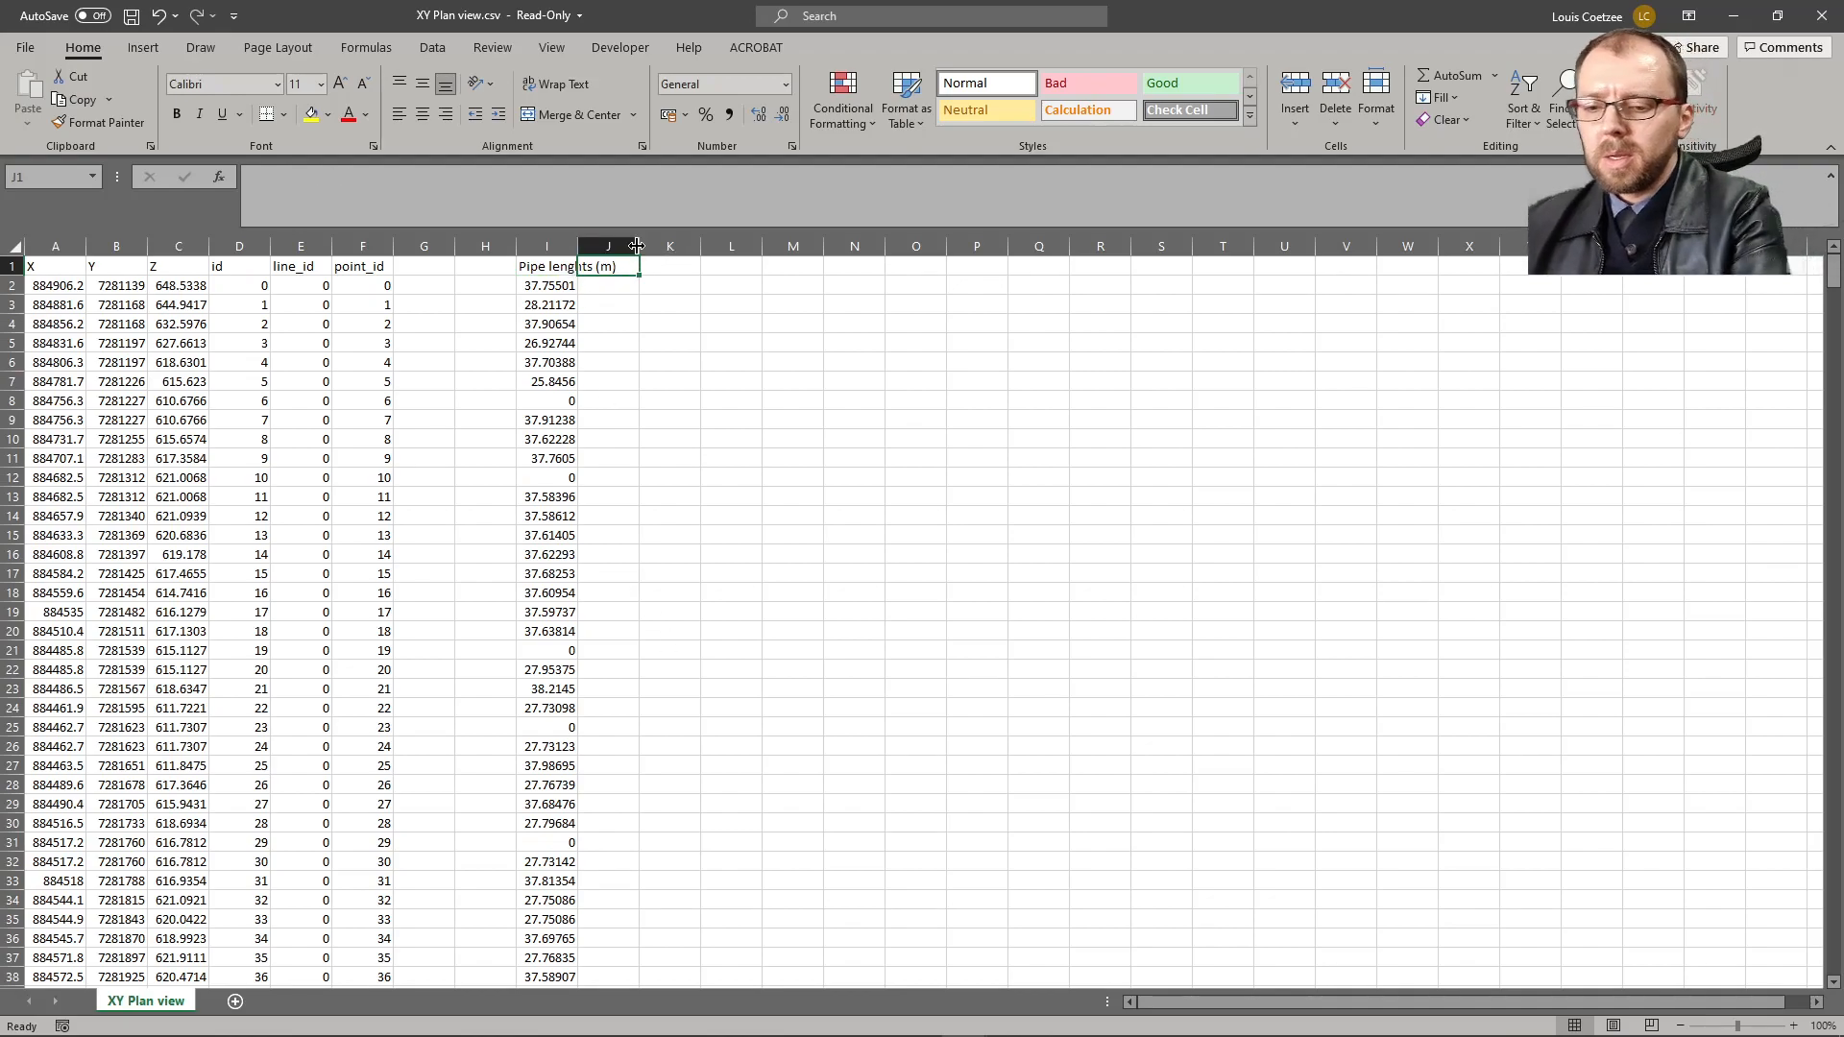
{"action": "type", "text": "Pipe chainage (m"}
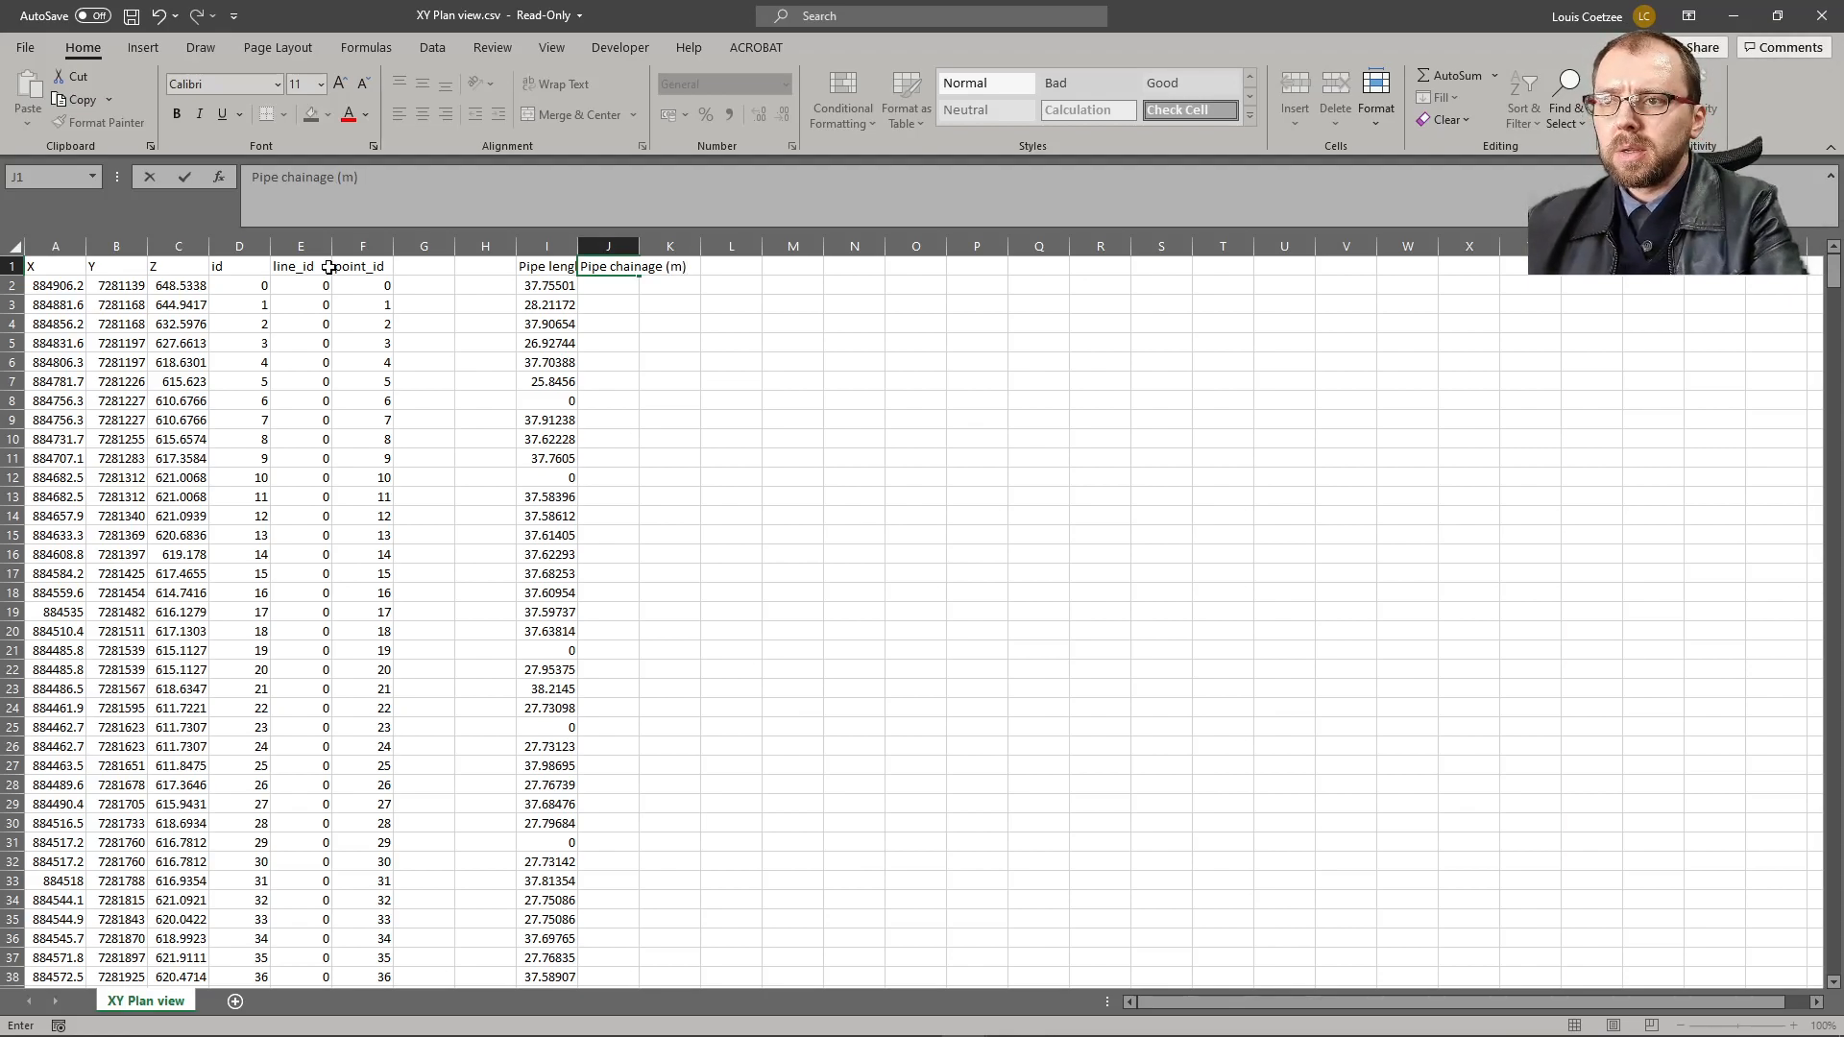
{"action": "key", "text": "Return"}
{"action": "left_click", "coordinate": [609, 271]}
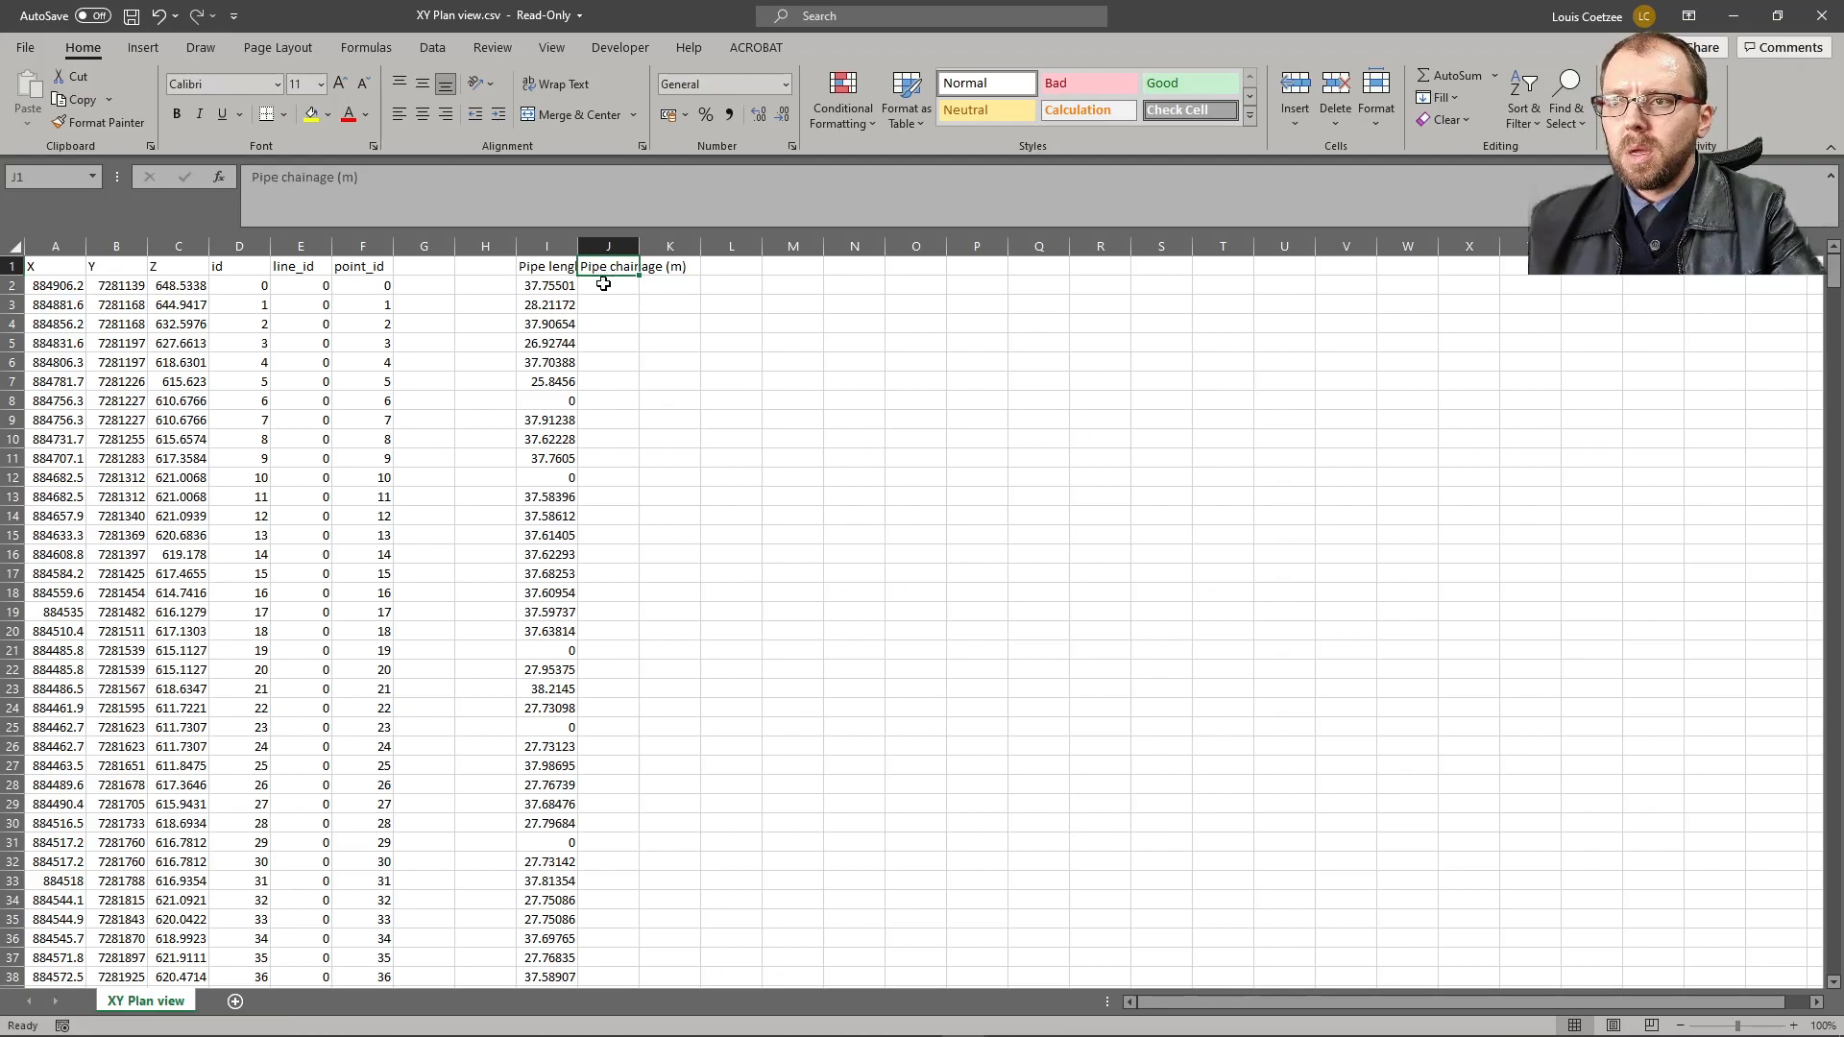
- Copy the exact formula text of I2 into J2, keeping the references to columns A, B and C
{"action": "left_click", "coordinate": [554, 292]}
{"action": "left_click", "coordinate": [486, 180]}
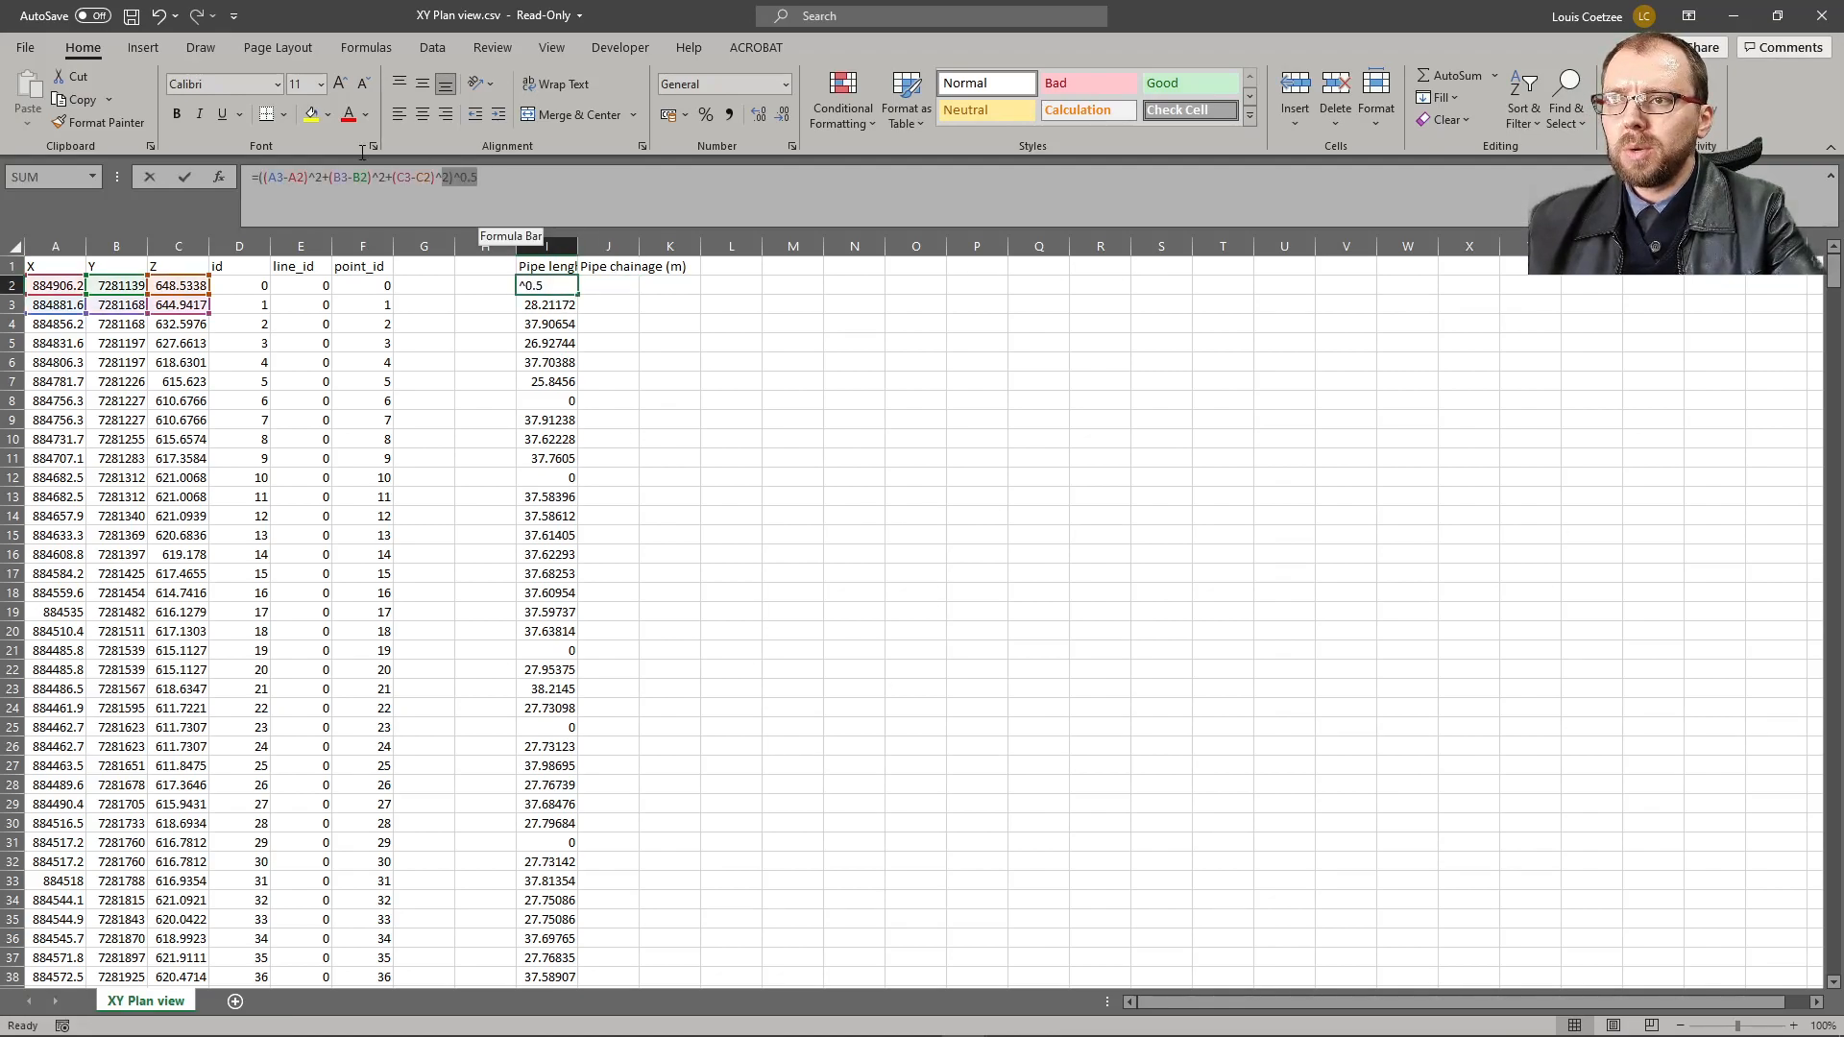
{"action": "key", "text": "Return"}
{"action": "key", "text": "Up"}
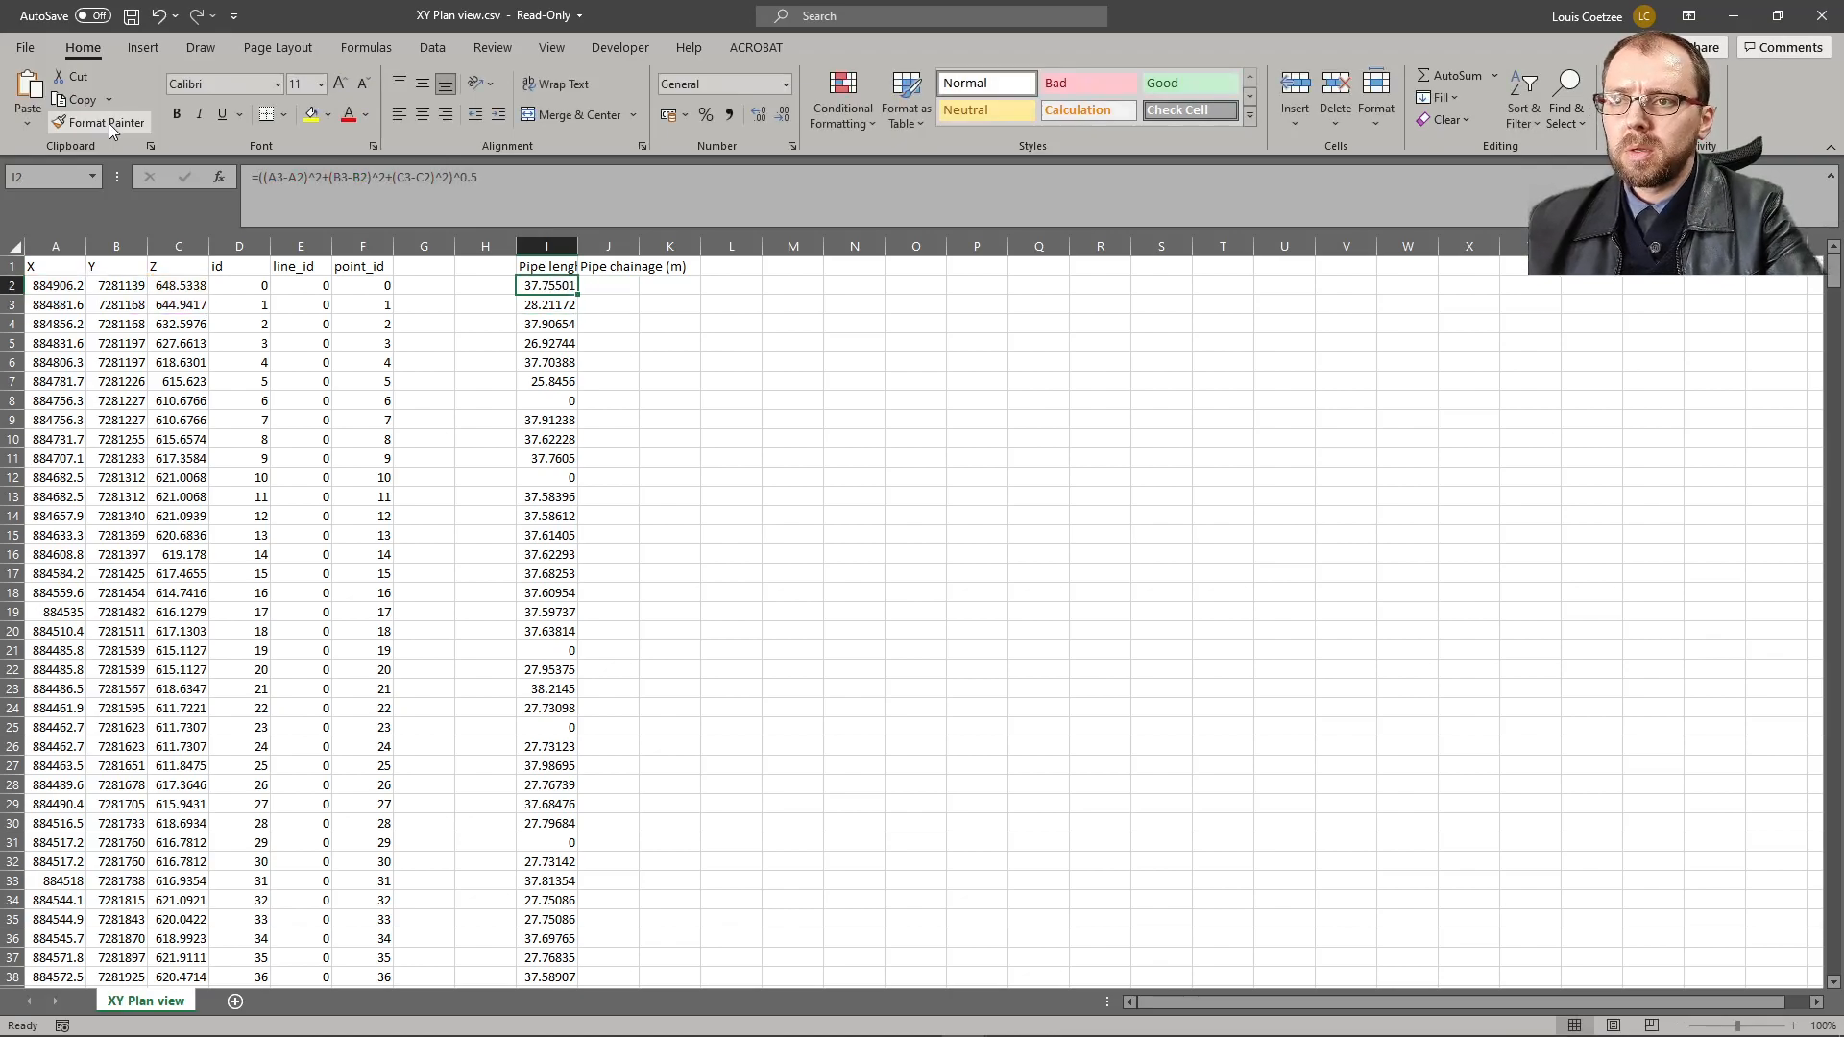
{"action": "key", "text": "Right"}
{"action": "type", "text": "=((A3-A2)^2+(B3-B2)^2+(C3-C2)^2)^0.5"}
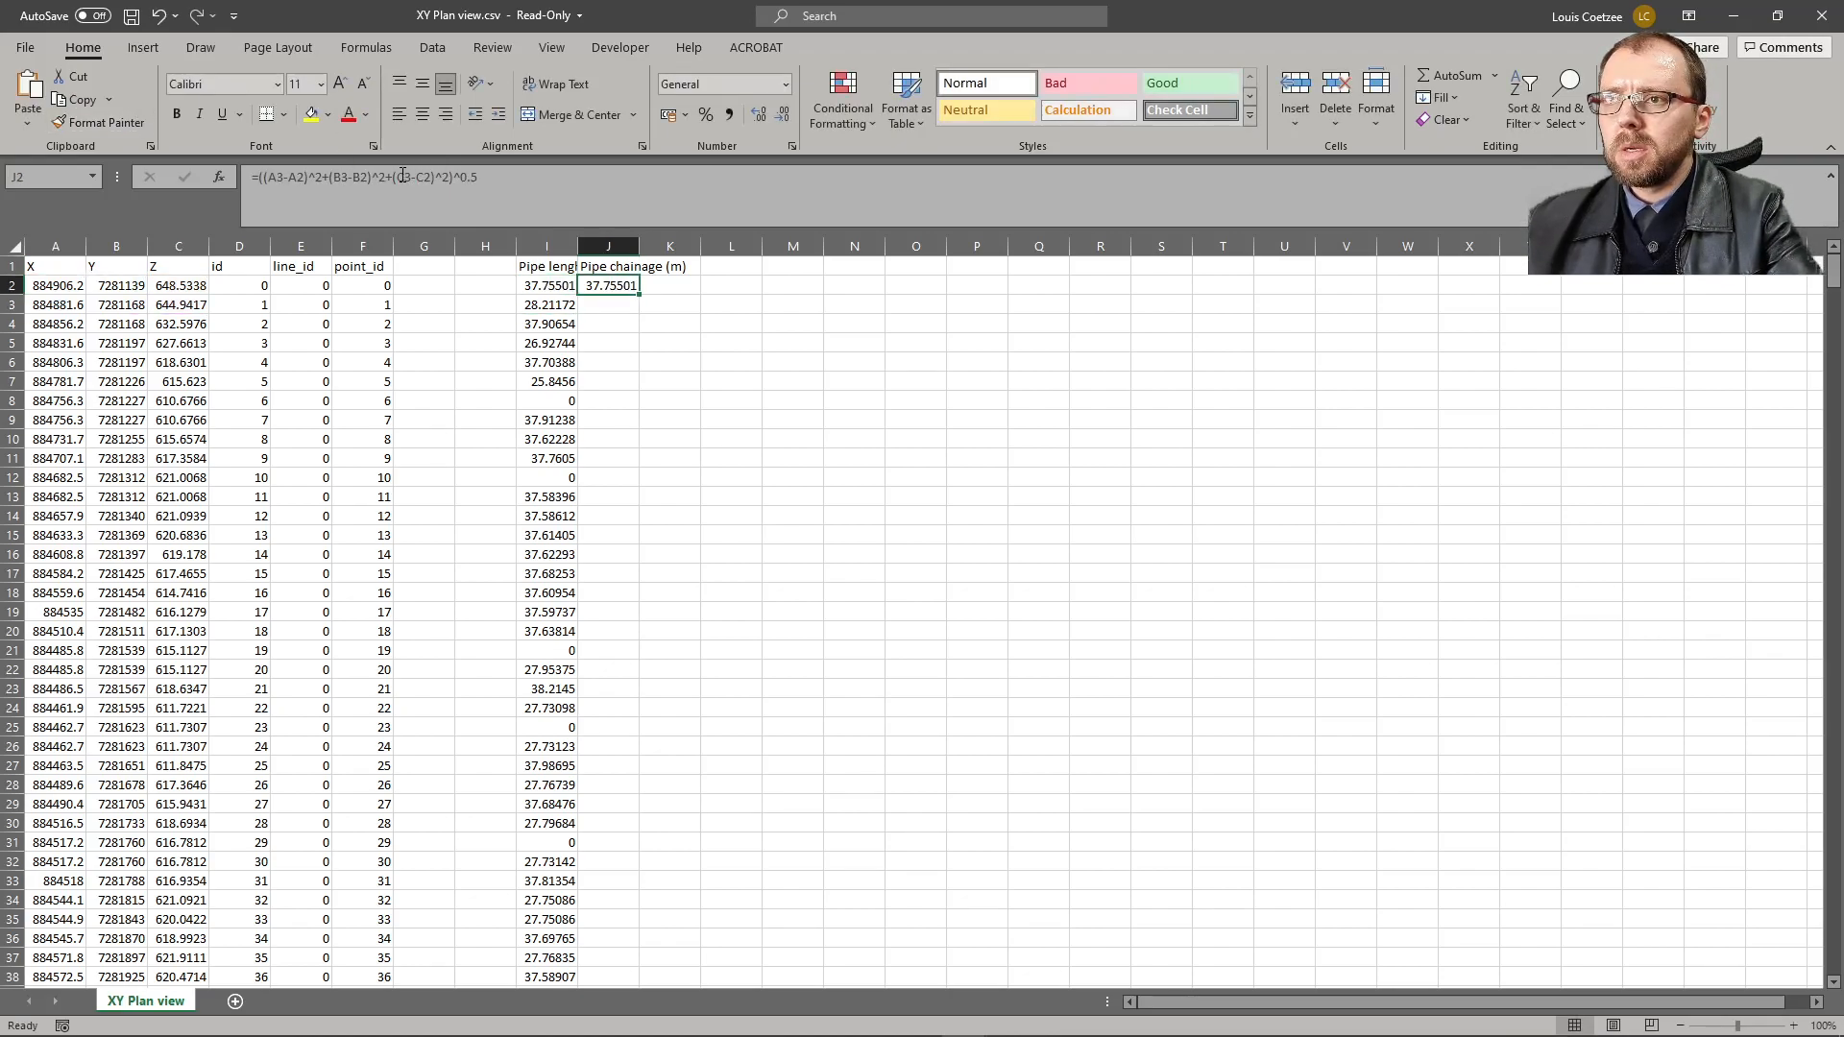
- Remove the Z term so J2 reads =((A3-A2)^2+(B3-B2)^2)^0.5, and fill the formula down the Pipe chainage column
{"action": "left_click", "coordinate": [403, 176]}
{"action": "left_click_drag", "start_coordinate": [385, 176], "coordinate": [441, 177]}
{"action": "key", "text": "BackSpace"}
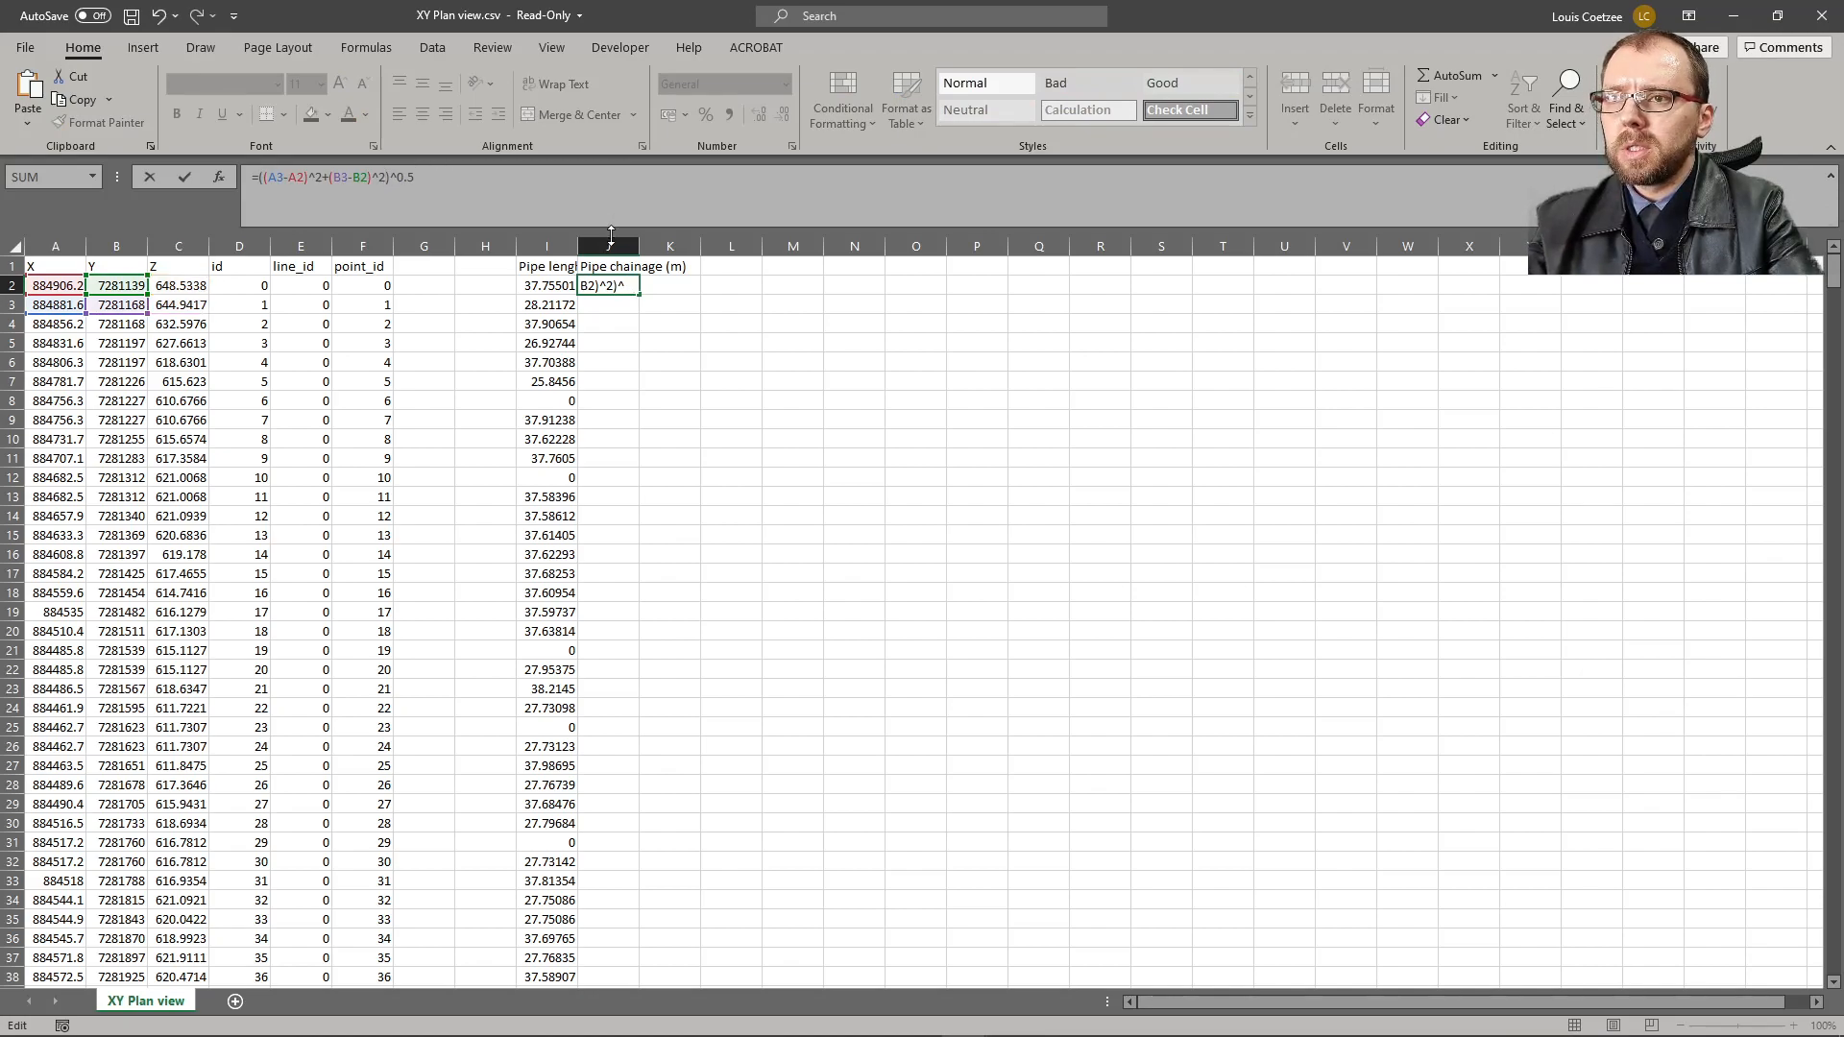
{"action": "key", "text": "Return"}
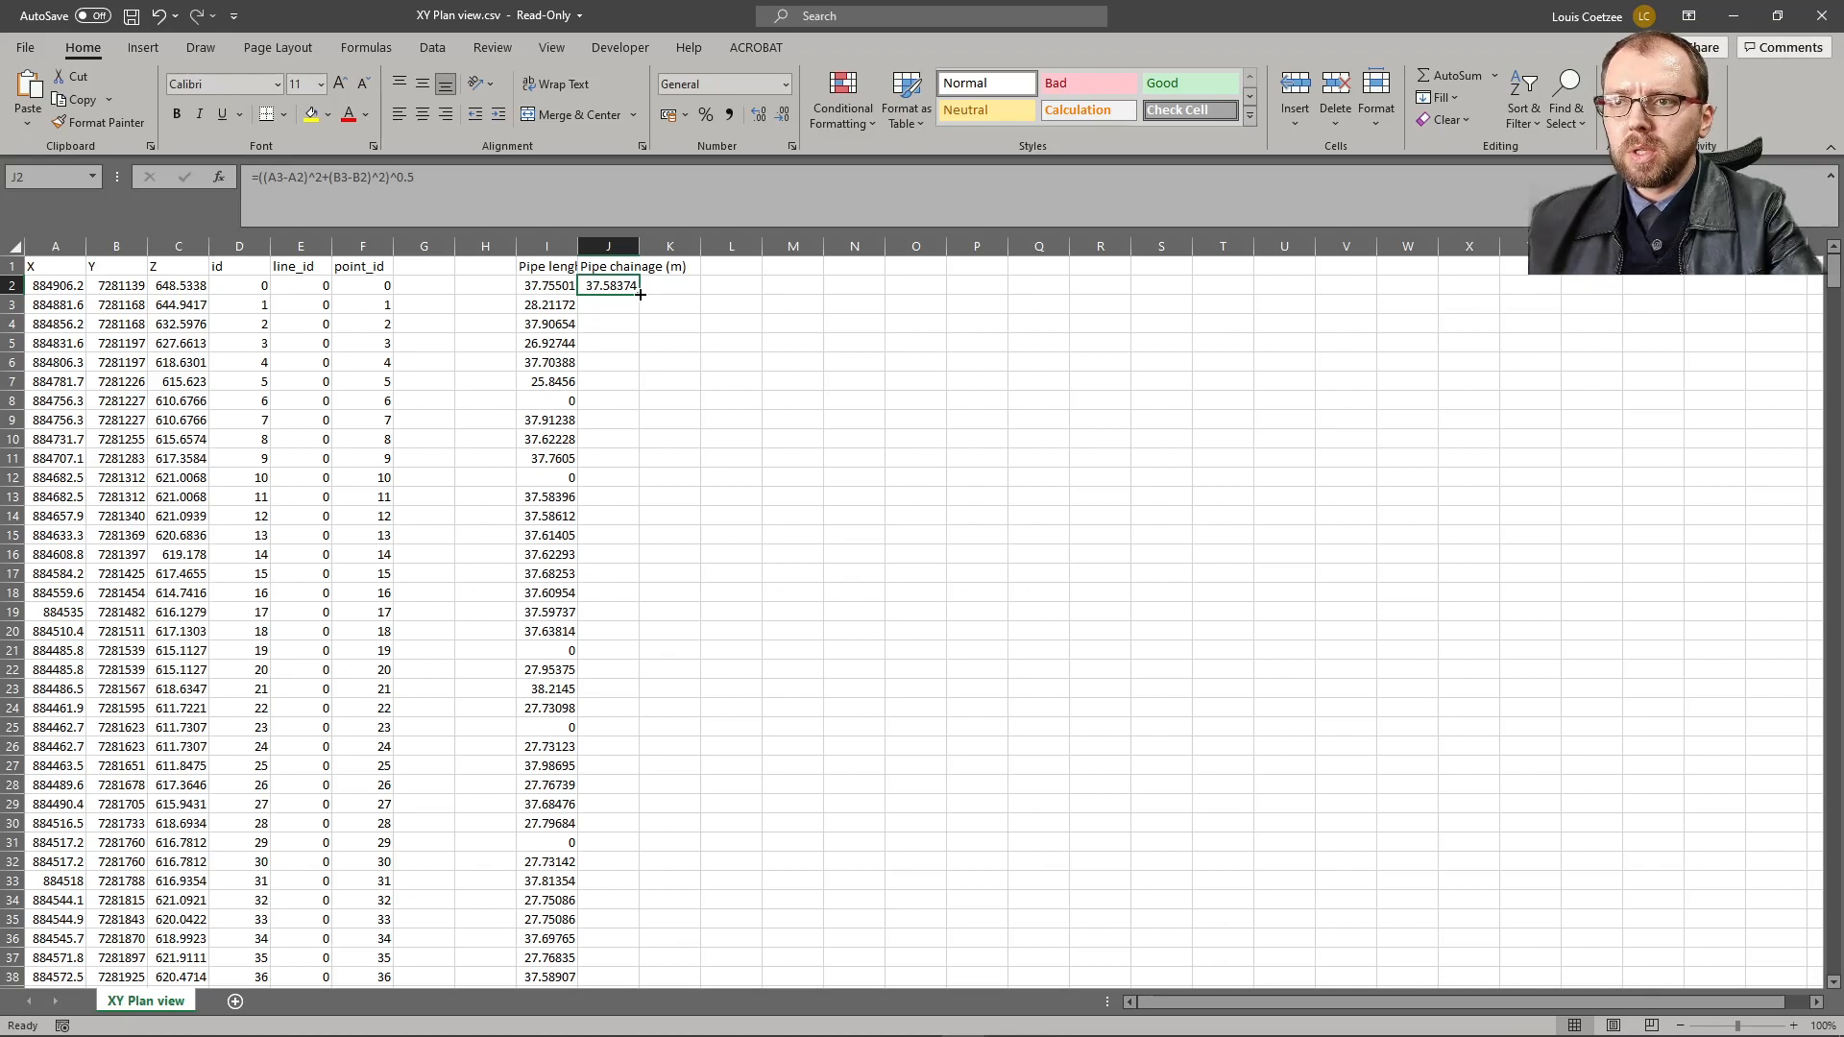
{"action": "double_click", "coordinate": [640, 295]}
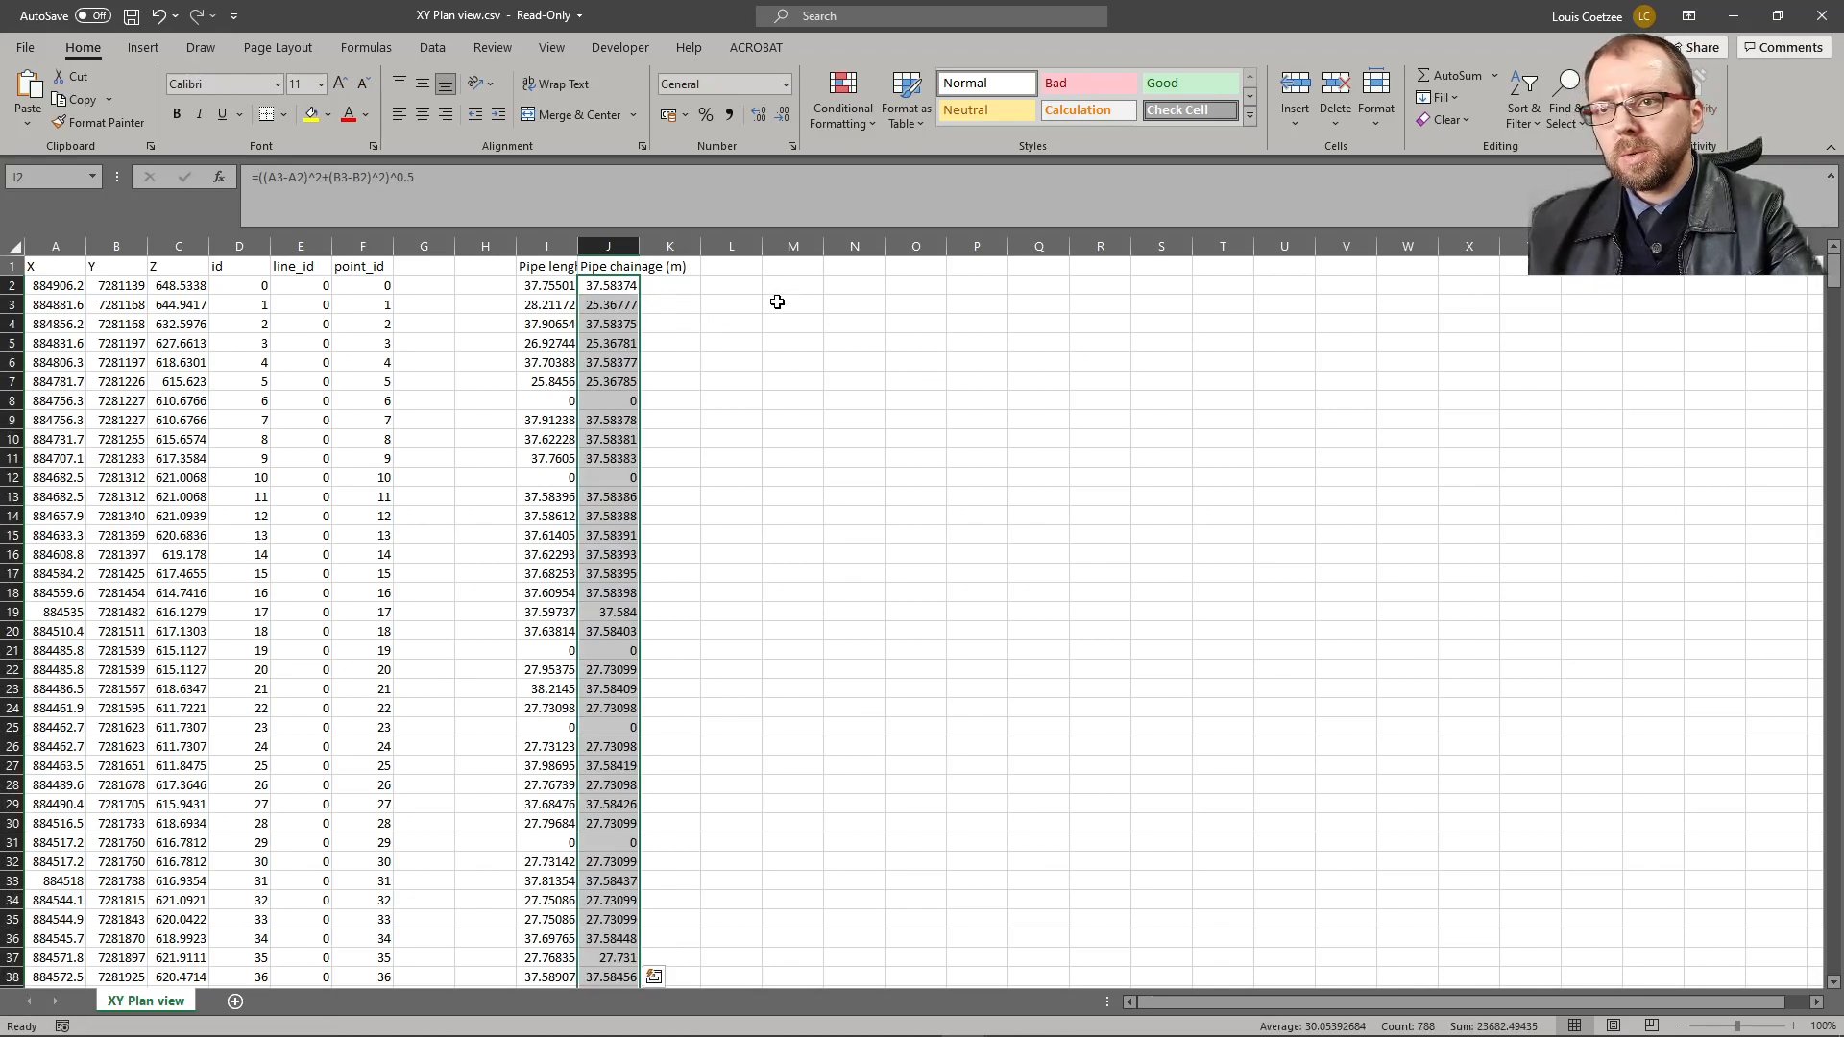
- Start a cumulative chainage in column K with 0 in K2 and =K2+J2 in K3, and fill the formula down the column
{"action": "left_click", "coordinate": [664, 288]}
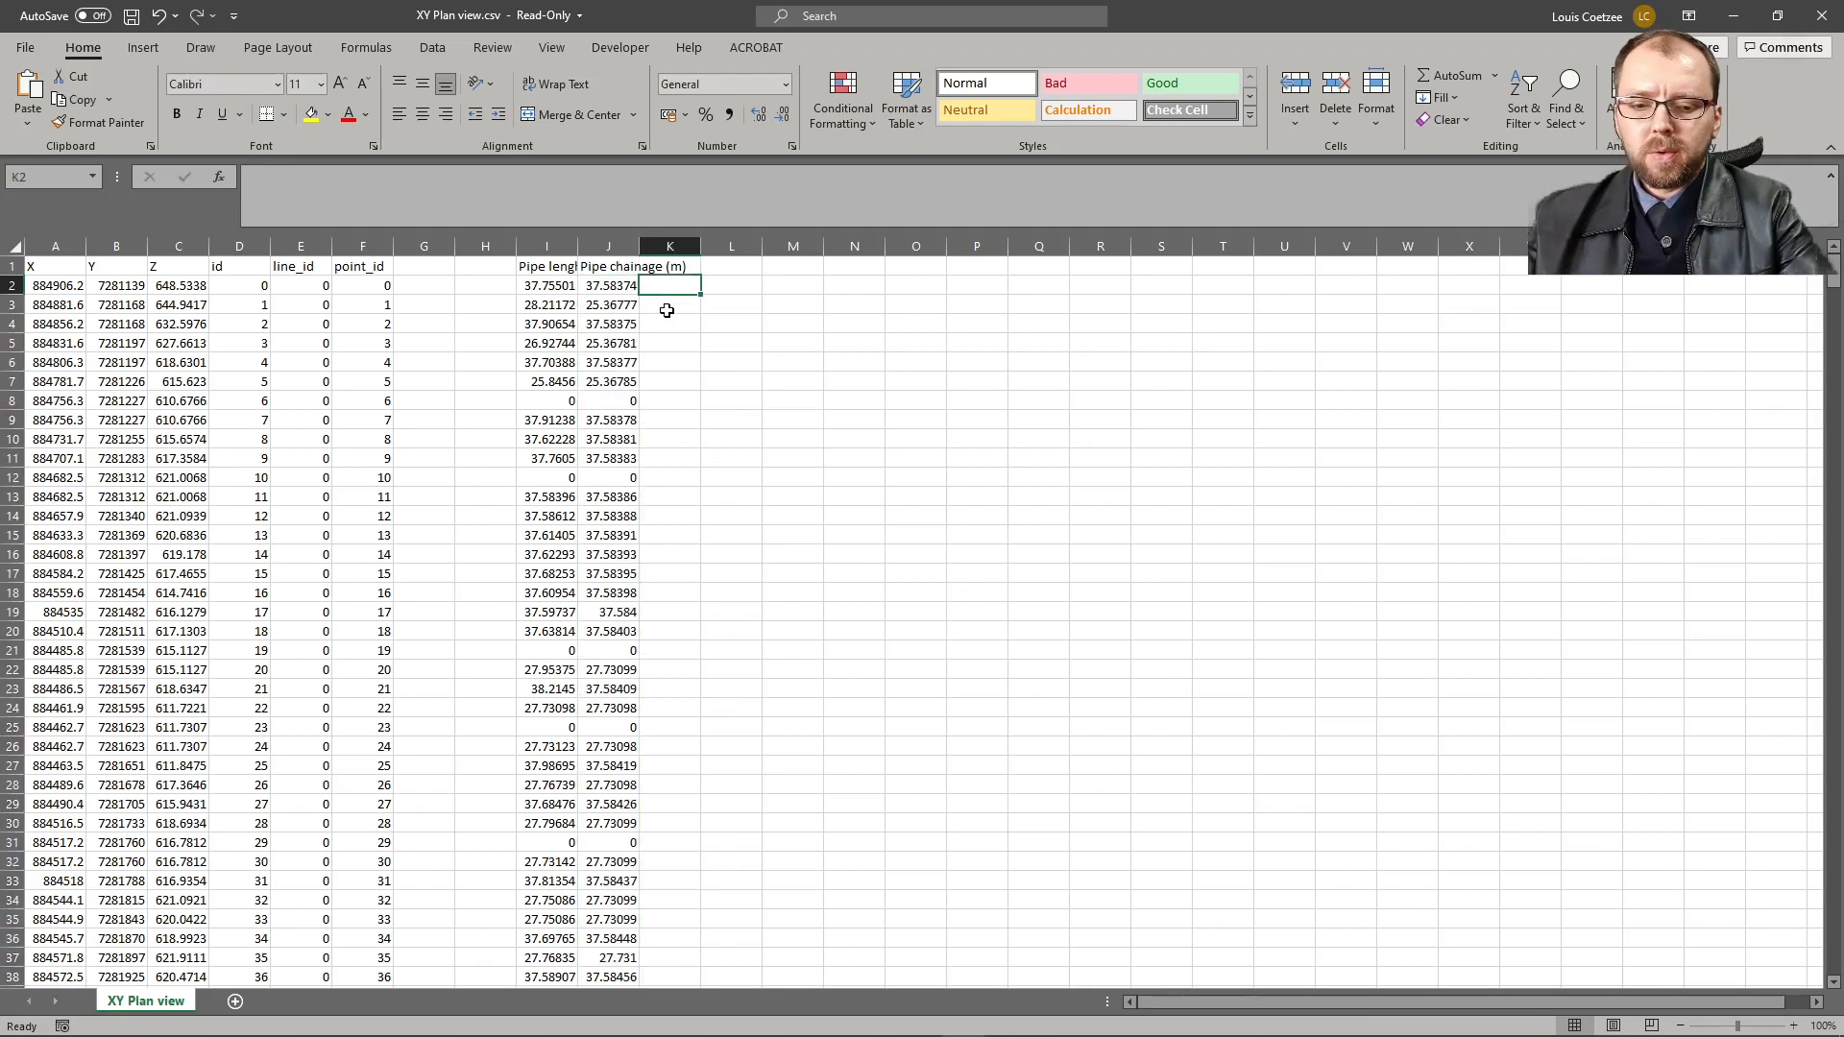
{"action": "type", "text": "0"}
{"action": "key", "text": "Return"}
{"action": "type", "text": "="}
{"action": "left_click", "coordinate": [682, 287]}
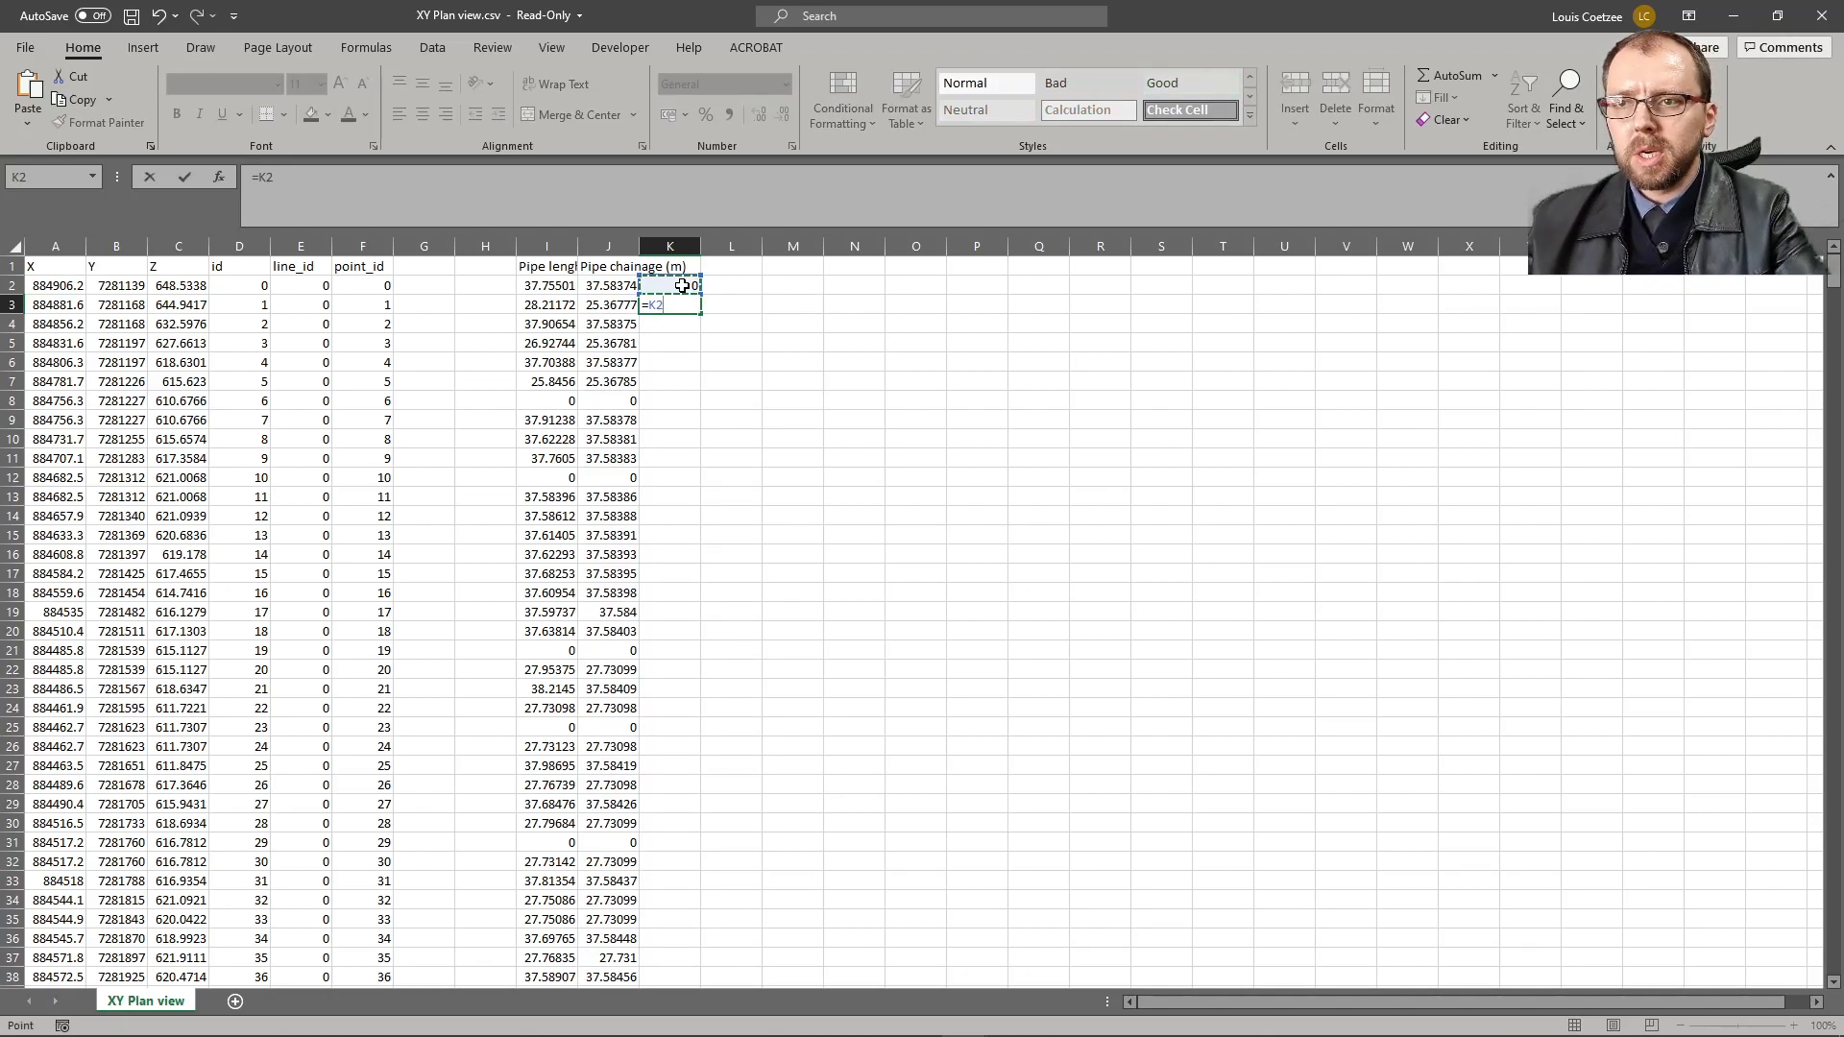
{"action": "type", "text": "+"}
{"action": "left_click", "coordinate": [587, 285]}
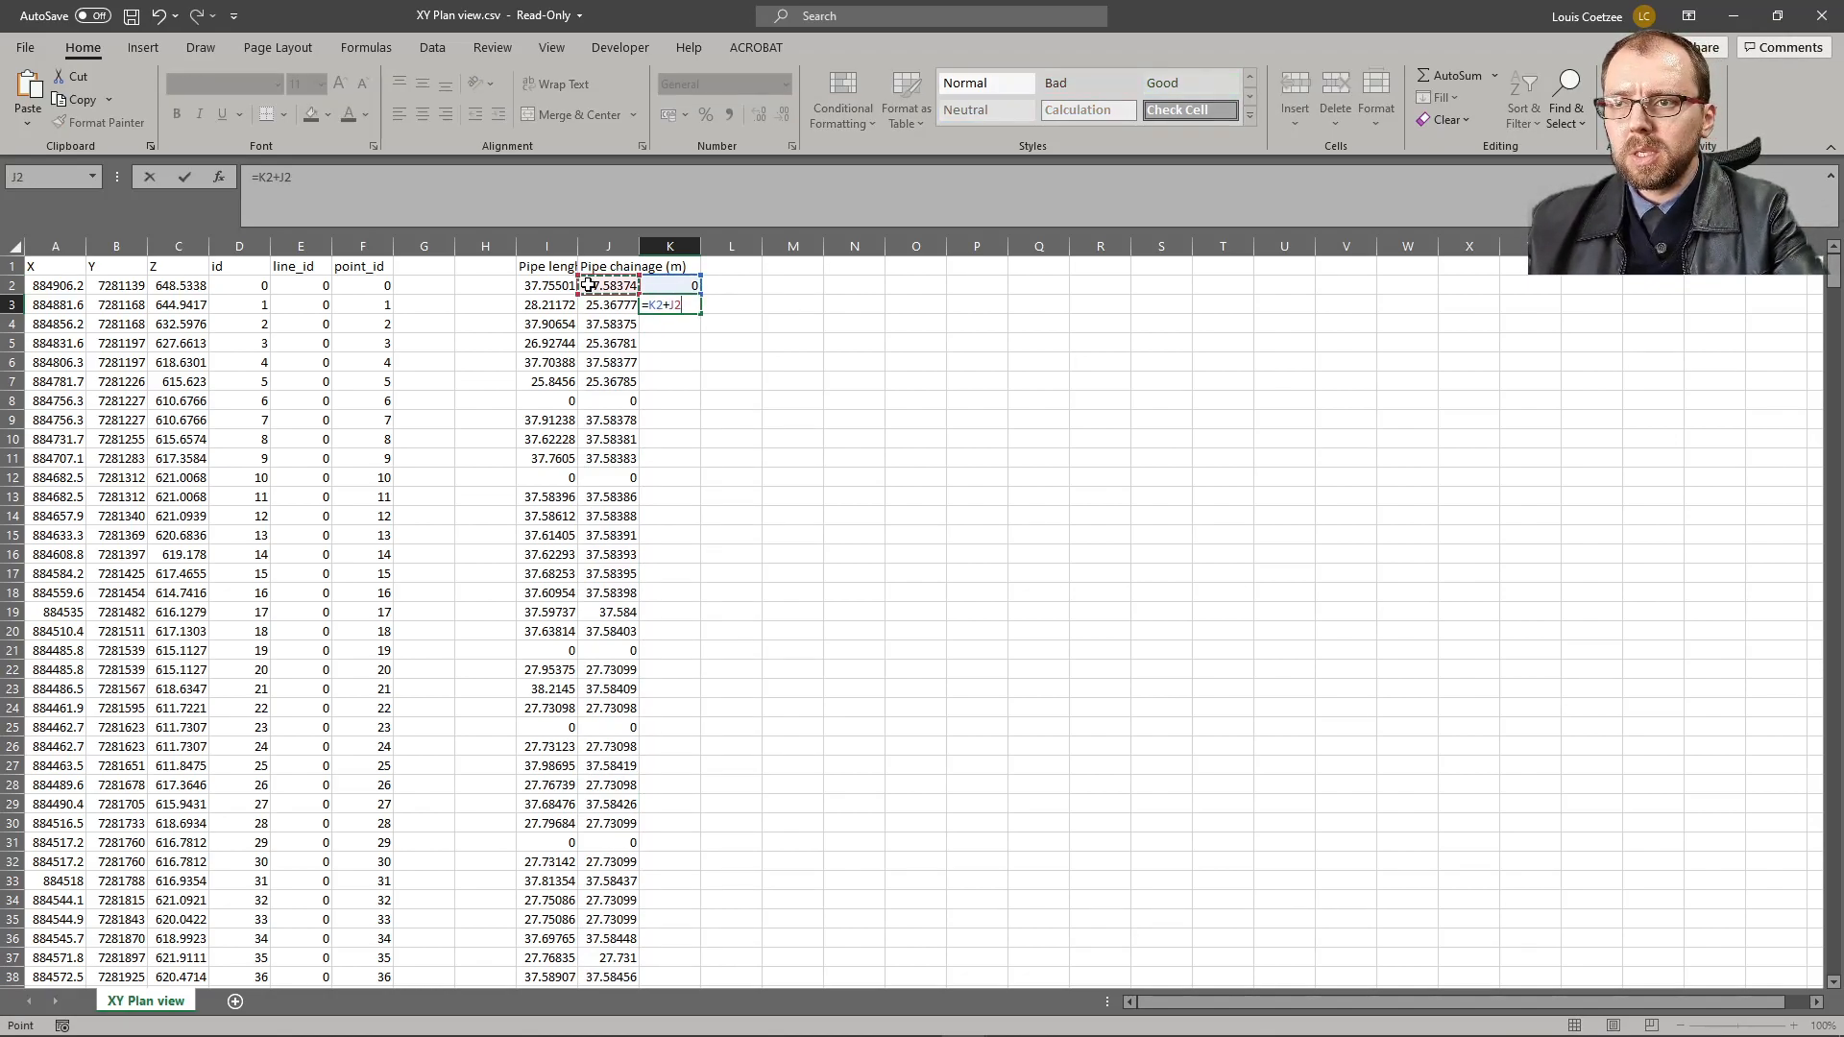
{"action": "key", "text": "Return"}
{"action": "left_click", "coordinate": [688, 308]}
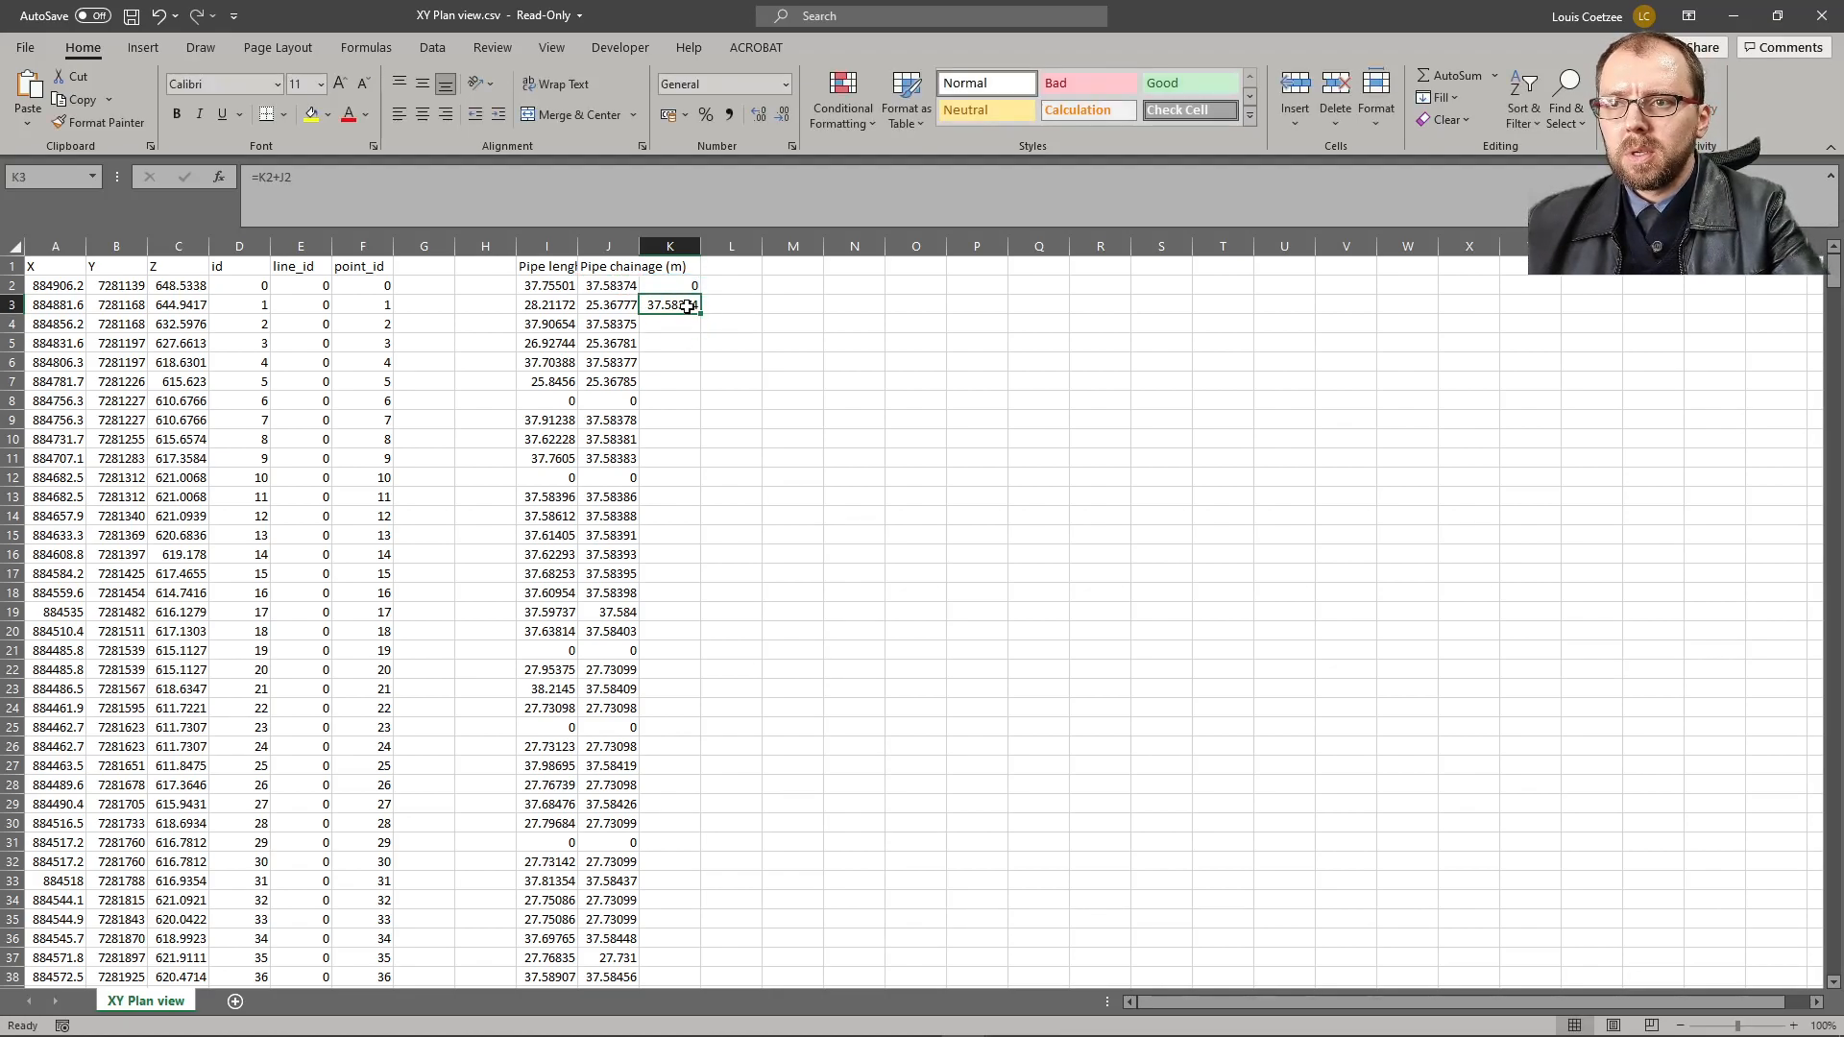
{"action": "double_click", "coordinate": [699, 314]}
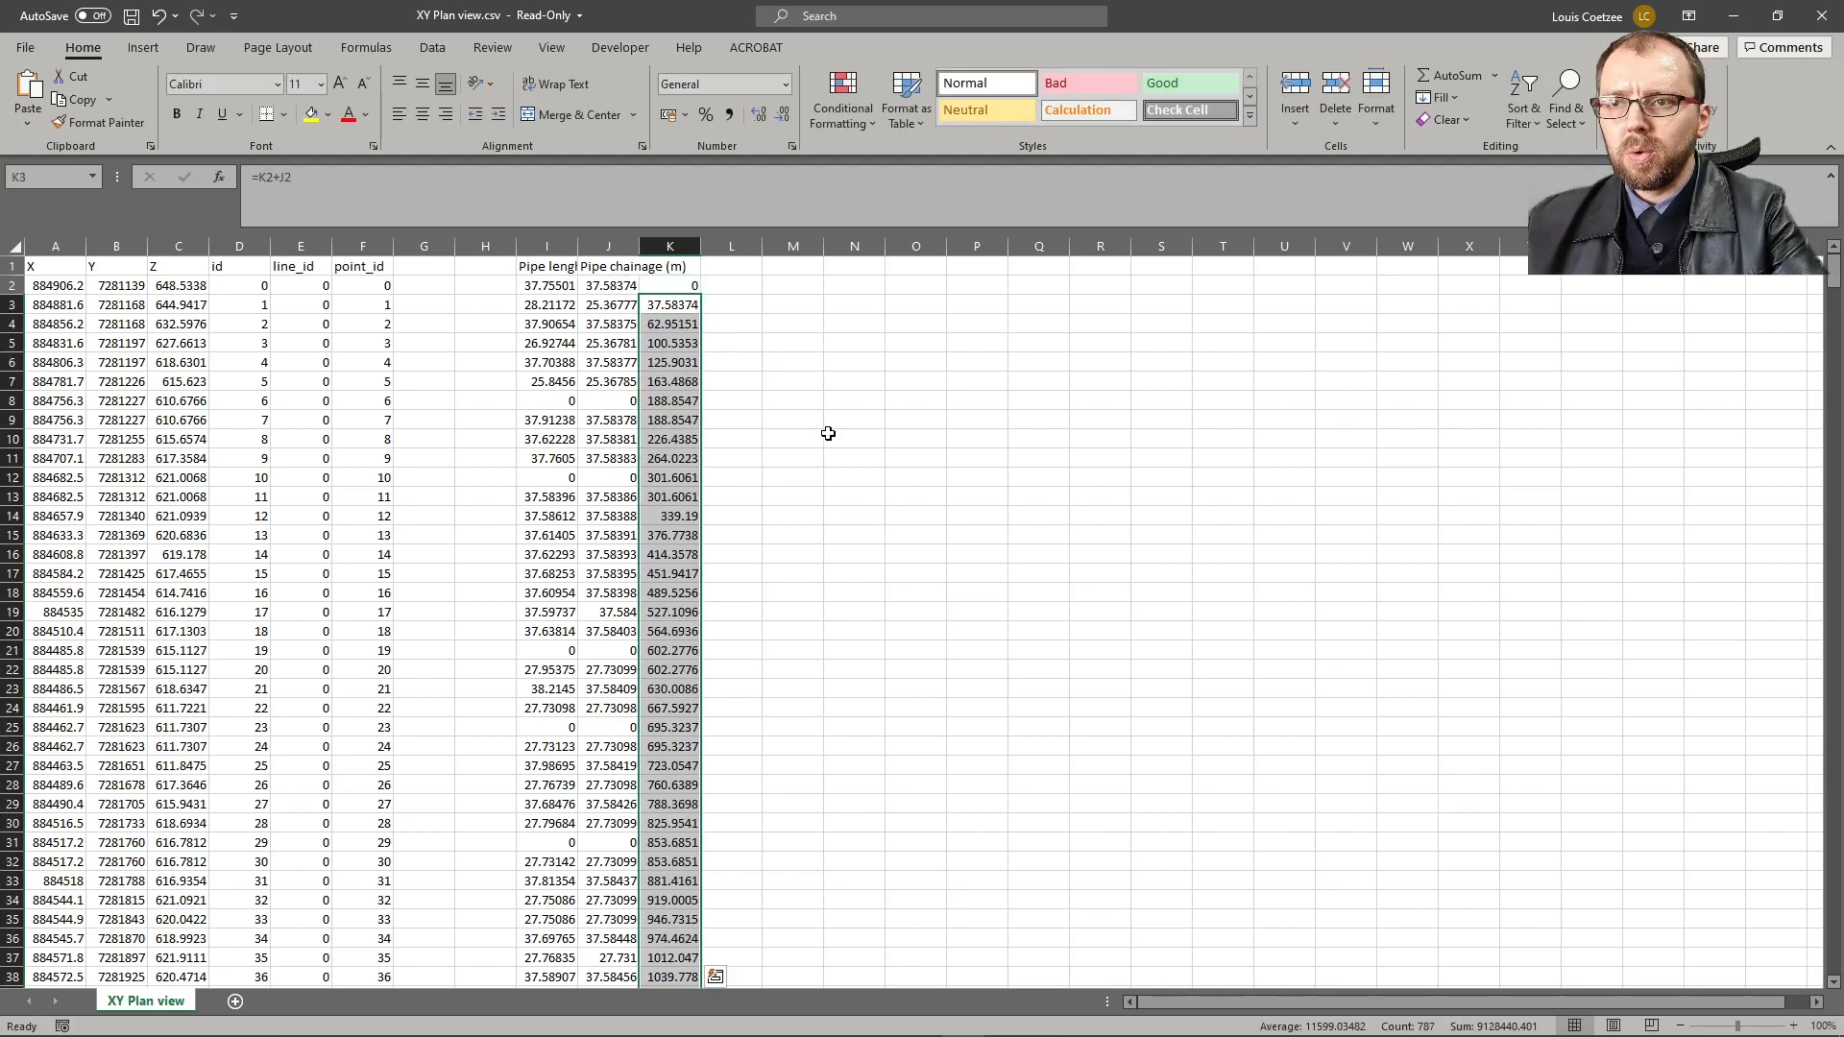
- Total the pipe lengths at the end of column I by entering =SUM(I2:I789) in I790
{"action": "left_click", "coordinate": [679, 610]}
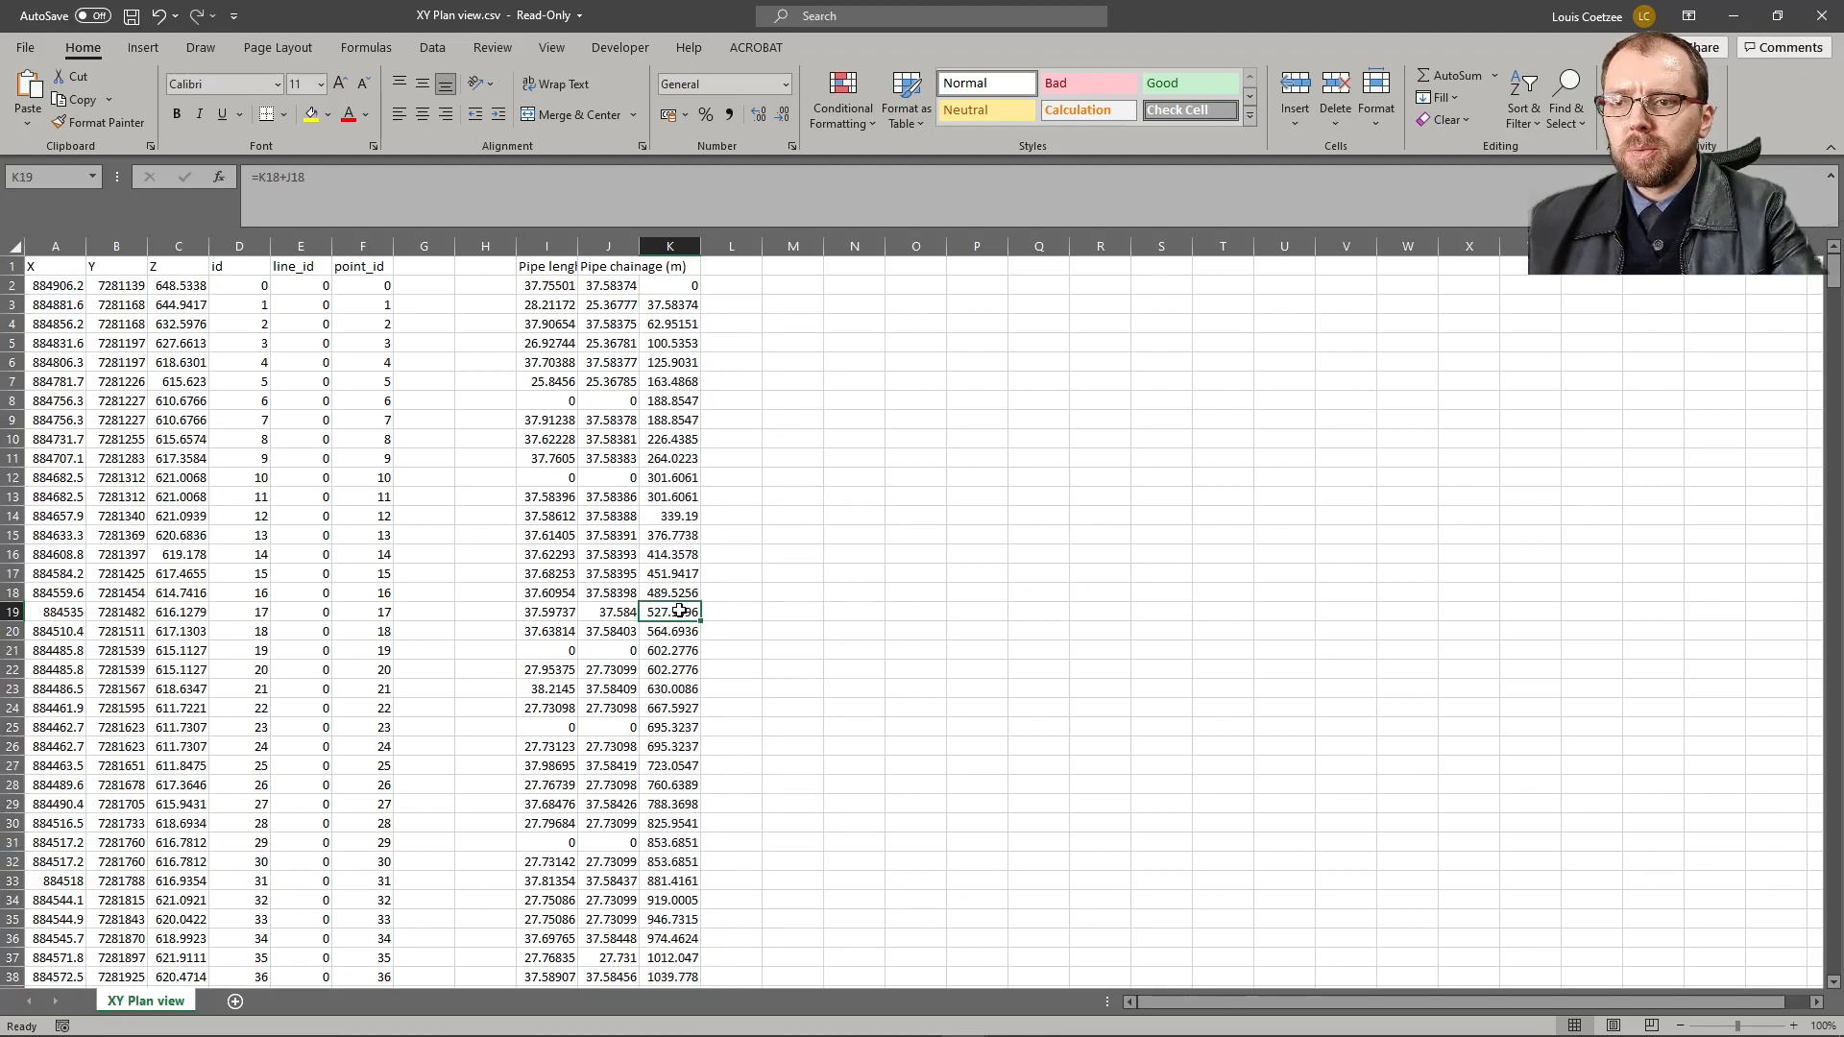
{"action": "key", "text": "ctrl+Down"}
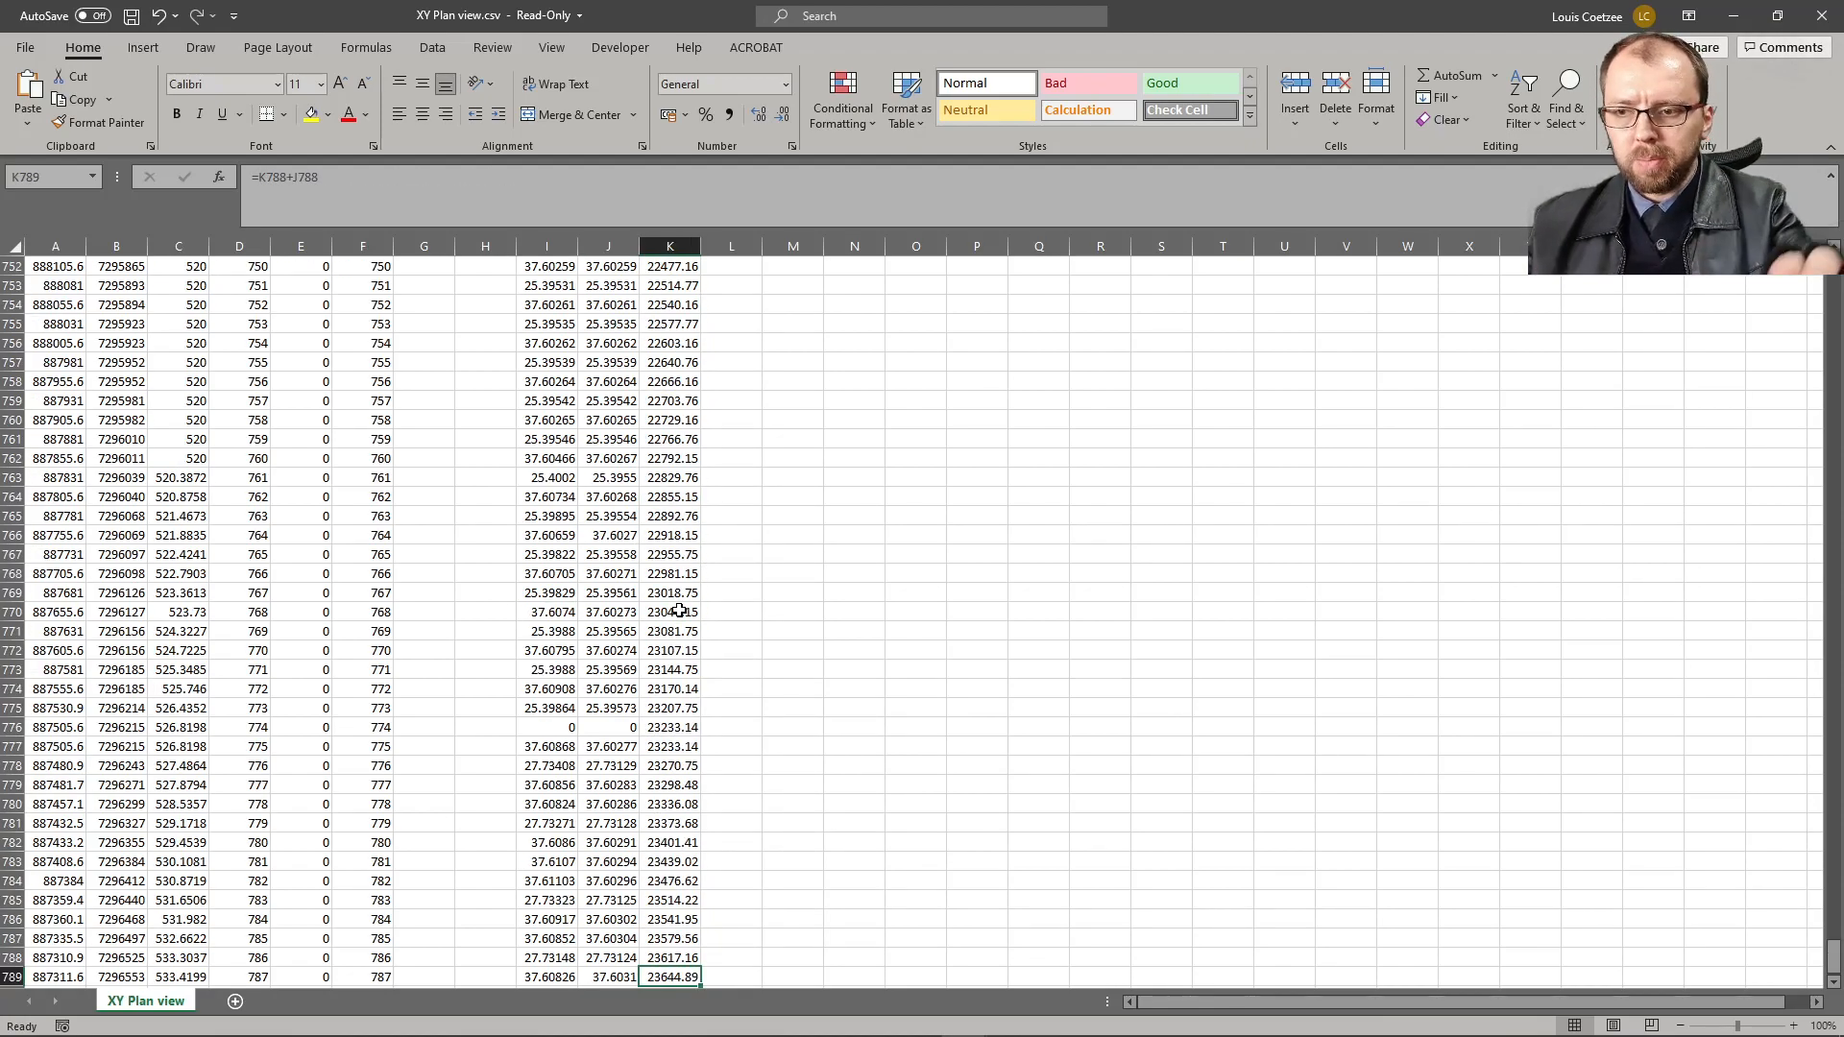
{"action": "scroll", "coordinate": [679, 611], "scroll_direction": "down", "scroll_amount": 3}
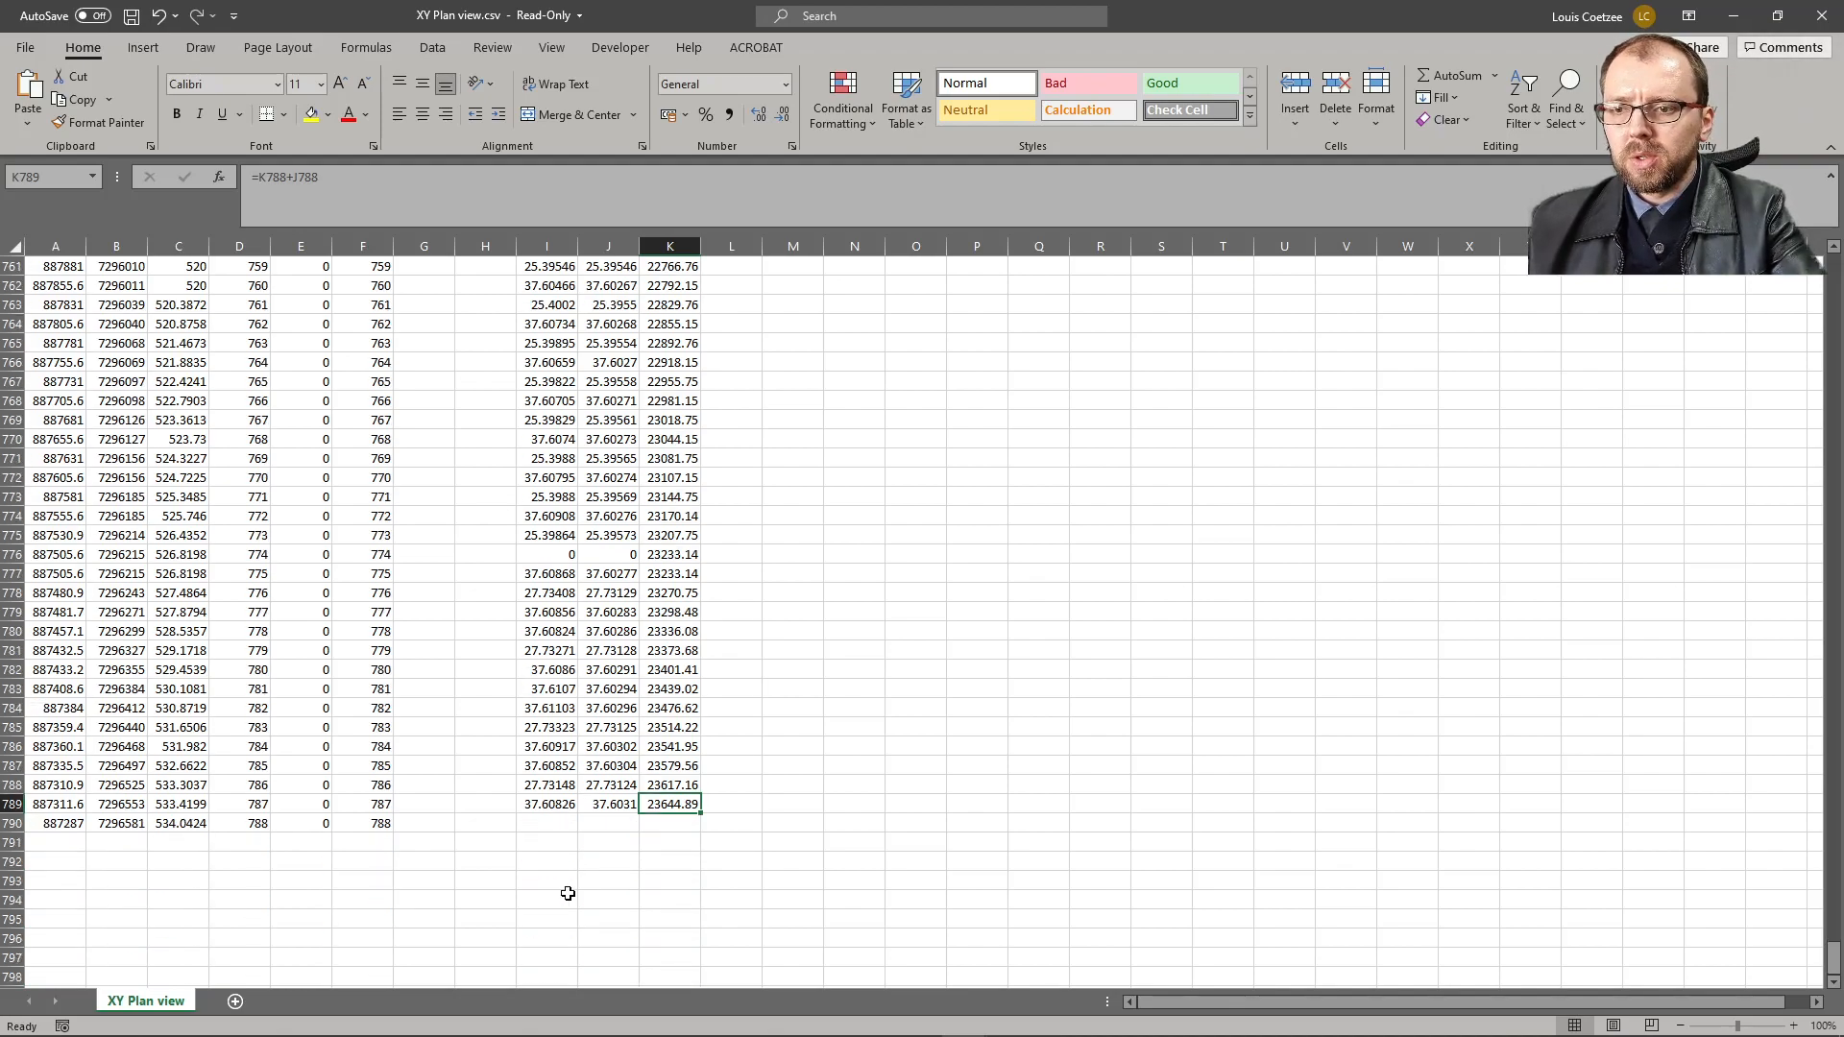
{"action": "left_click", "coordinate": [564, 824]}
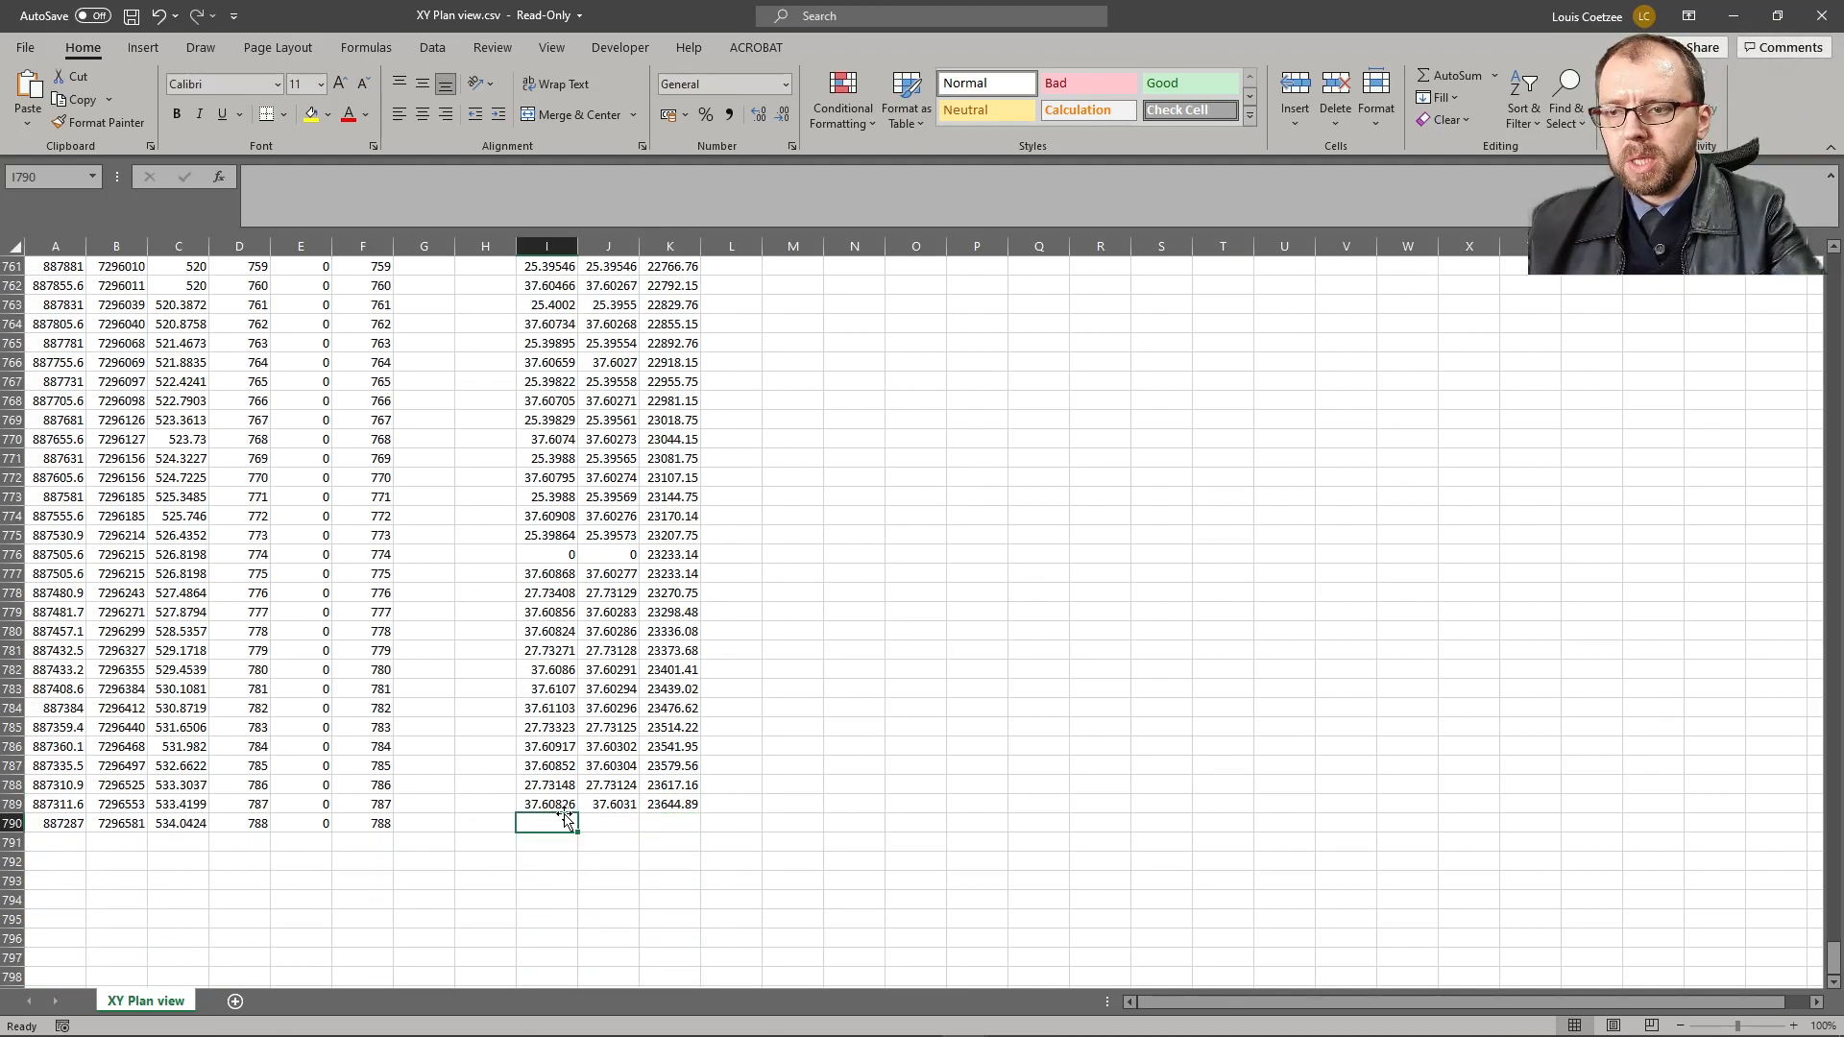
{"action": "type", "text": "="}
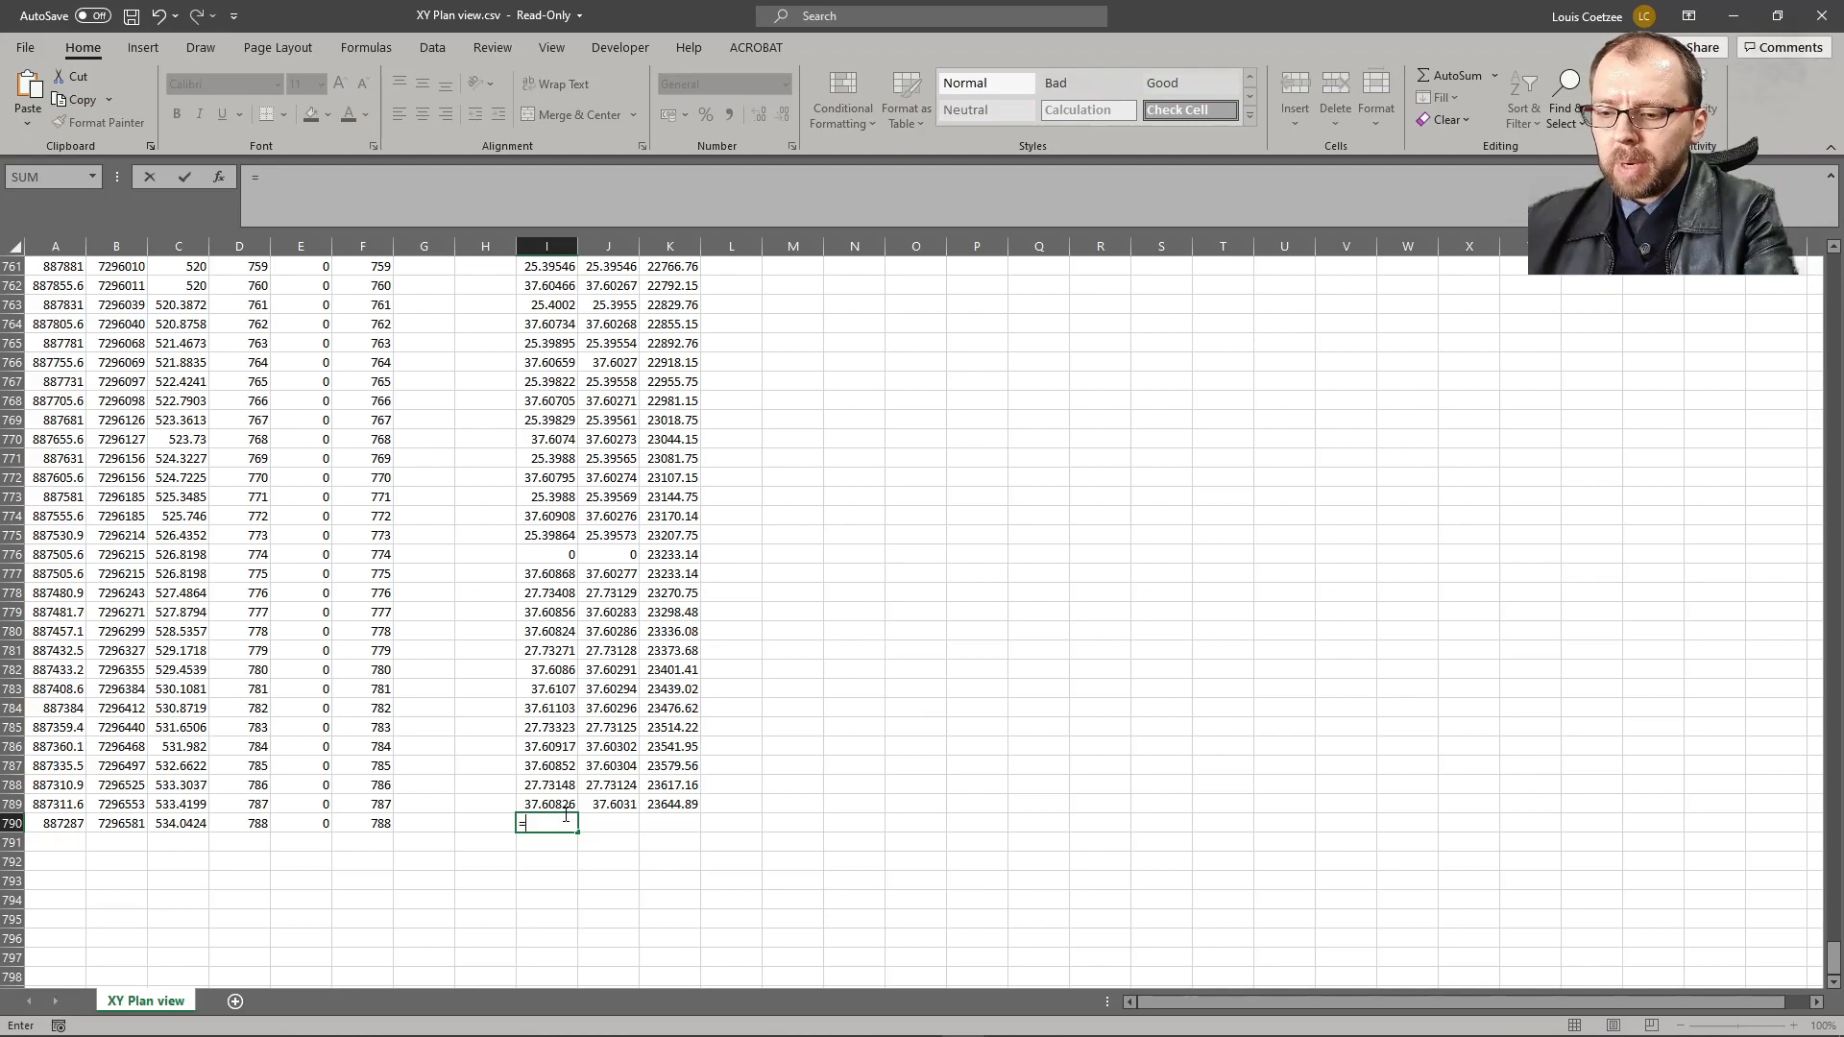
{"action": "type", "text": "sum("}
{"action": "key", "text": "Up"}
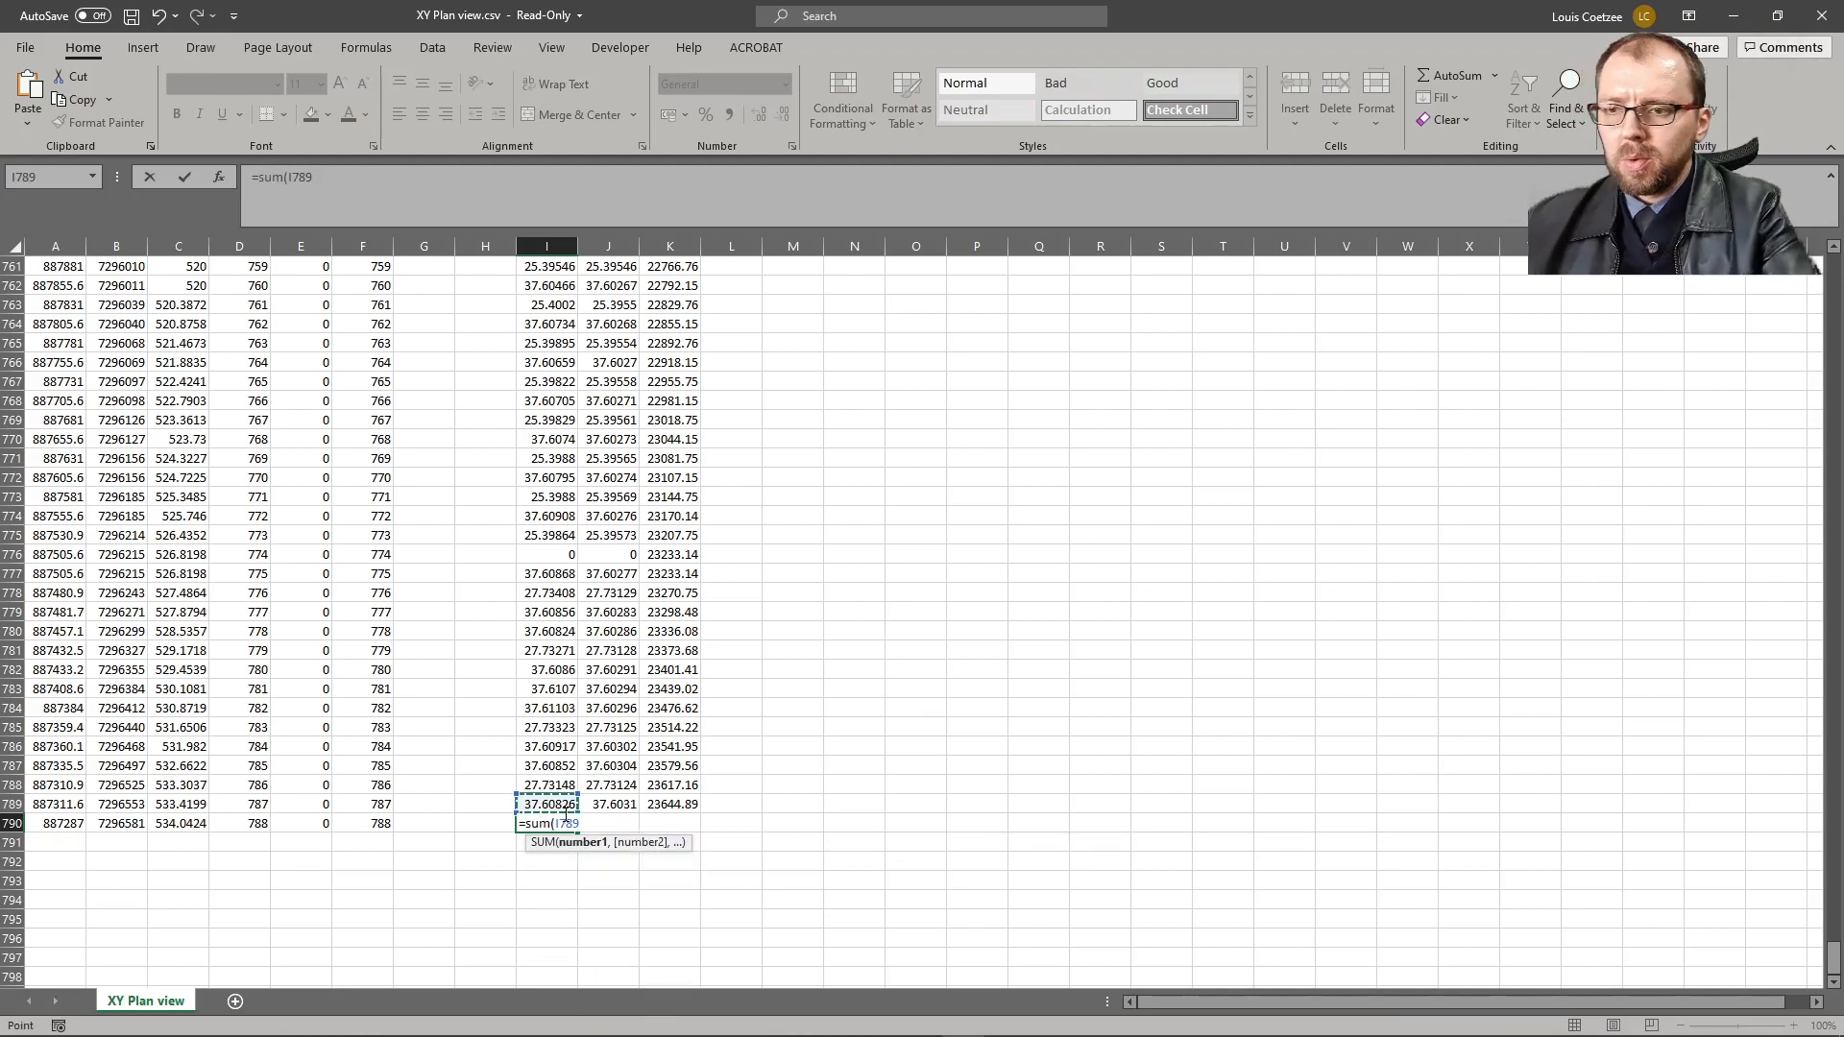
{"action": "key", "text": "ctrl+shift+Up"}
{"action": "key", "text": "Return"}
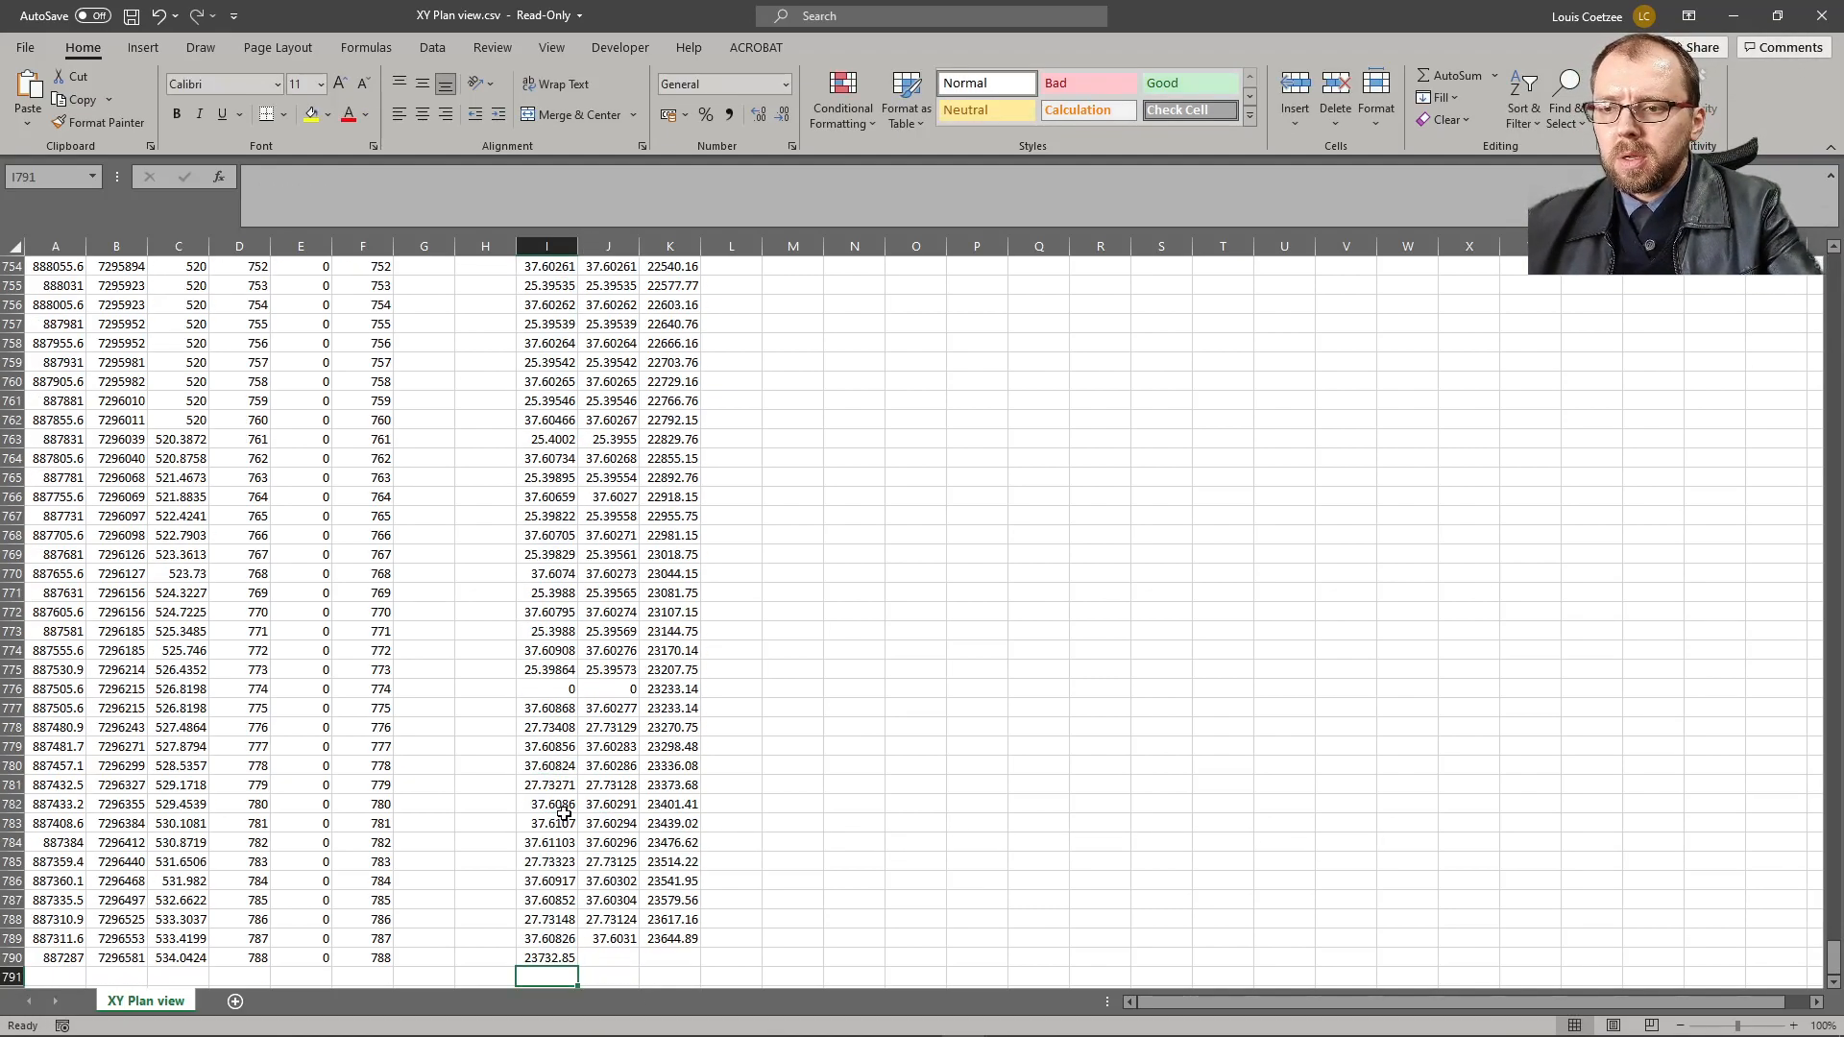
{"action": "left_click", "coordinate": [552, 960]}
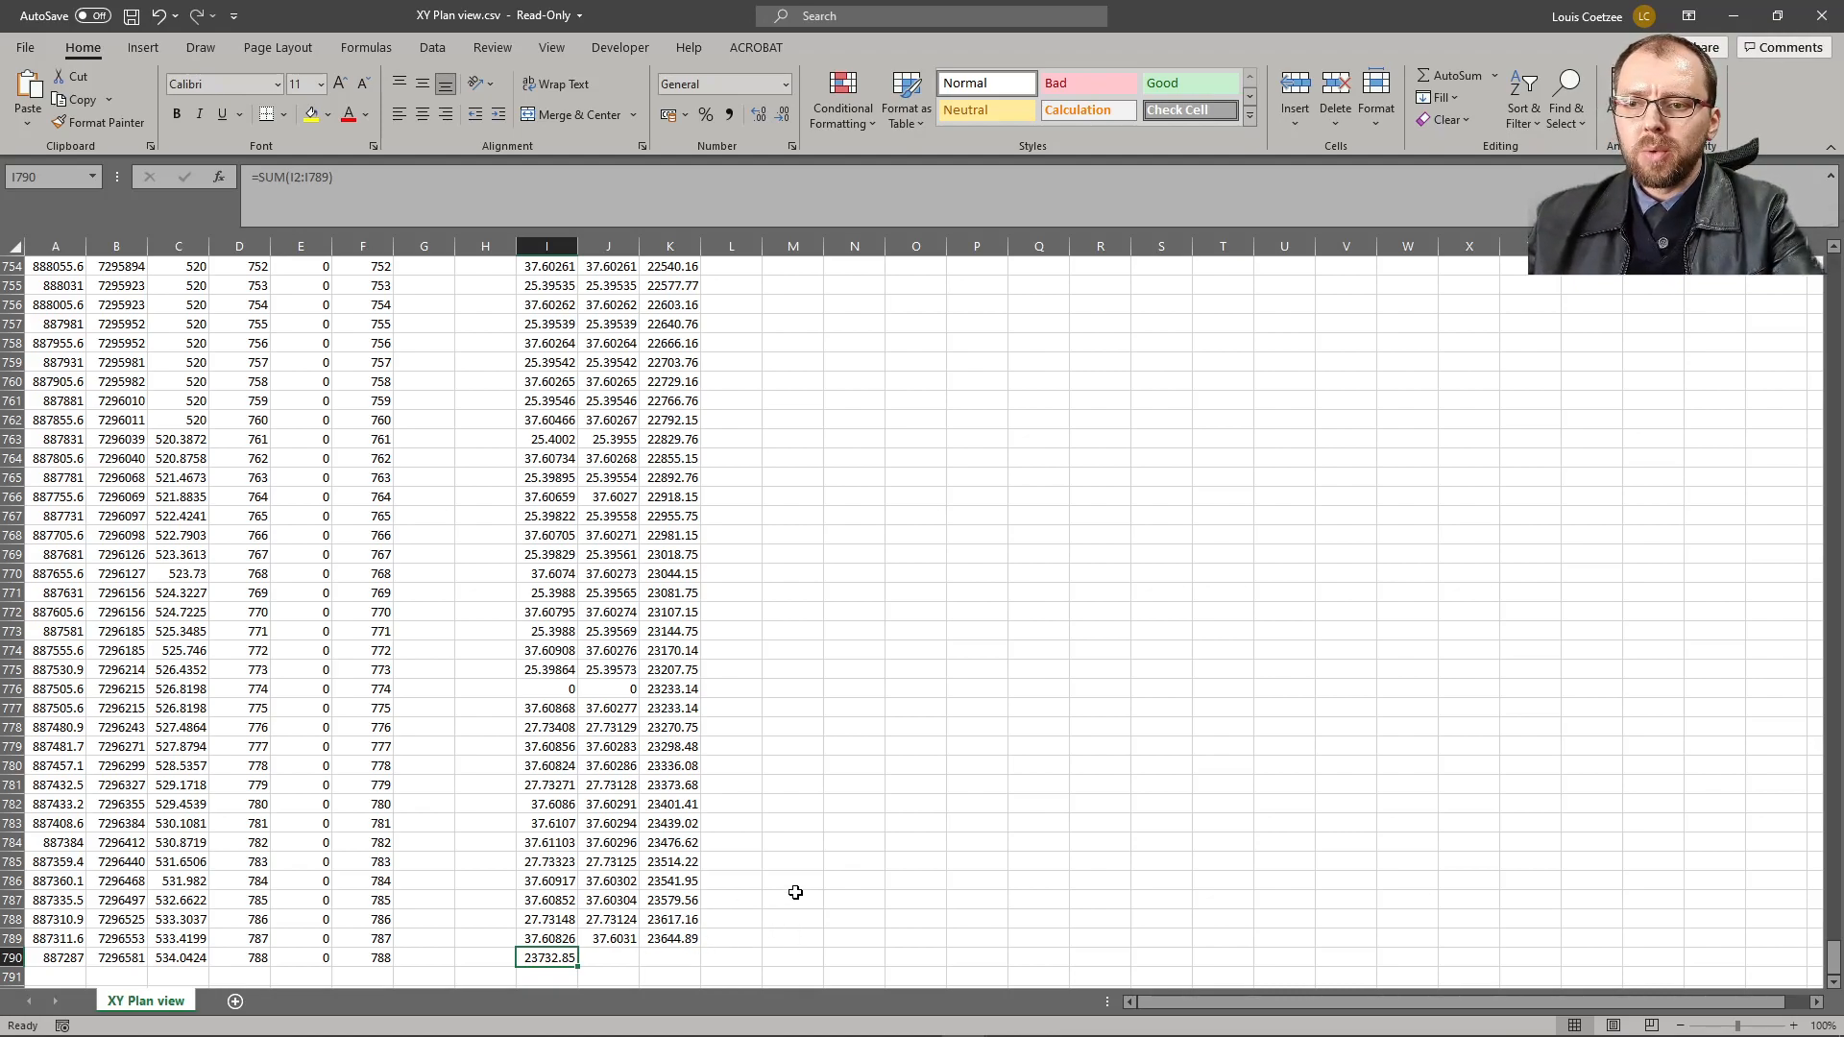
- Return to the head of the sheet and insert an empty scatter chart with smooth lines, placed beside the data near N2
{"action": "left_click", "coordinate": [672, 899]}
{"action": "key", "text": "ctrl+Up"}
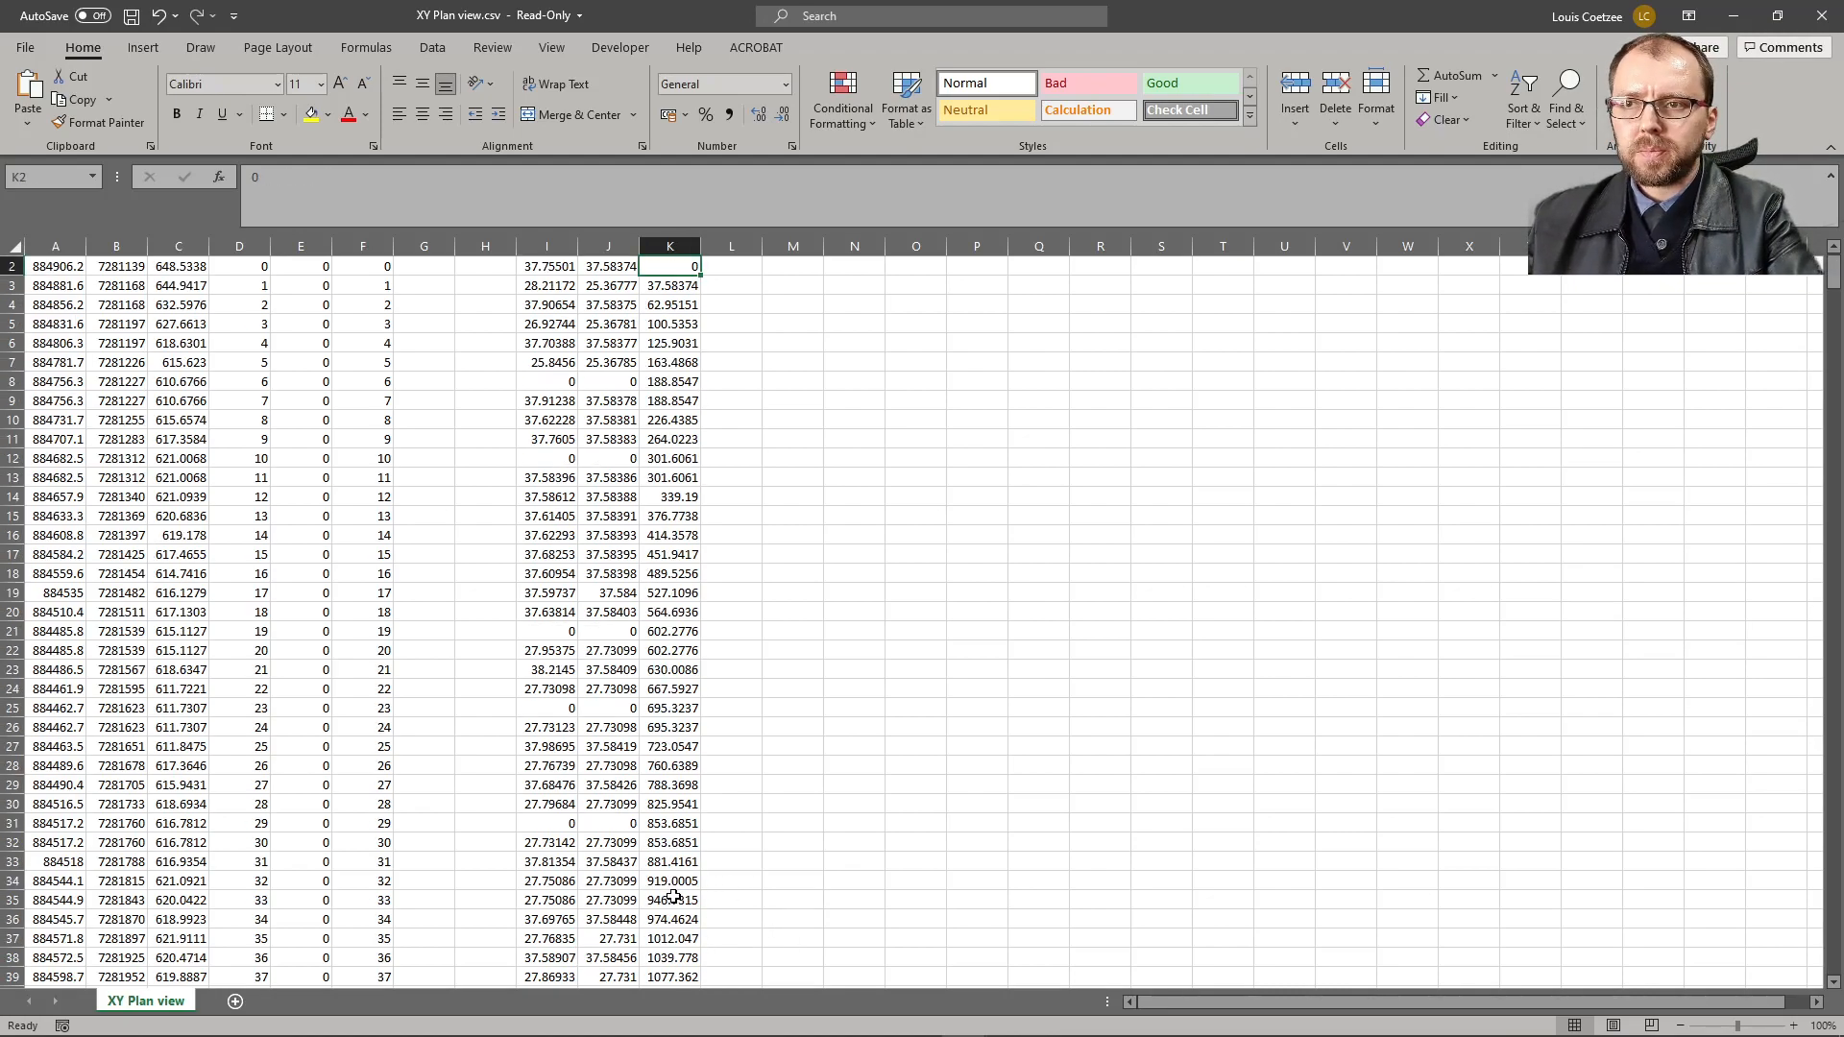
{"action": "scroll", "coordinate": [672, 898], "scroll_direction": "up", "scroll_amount": 1}
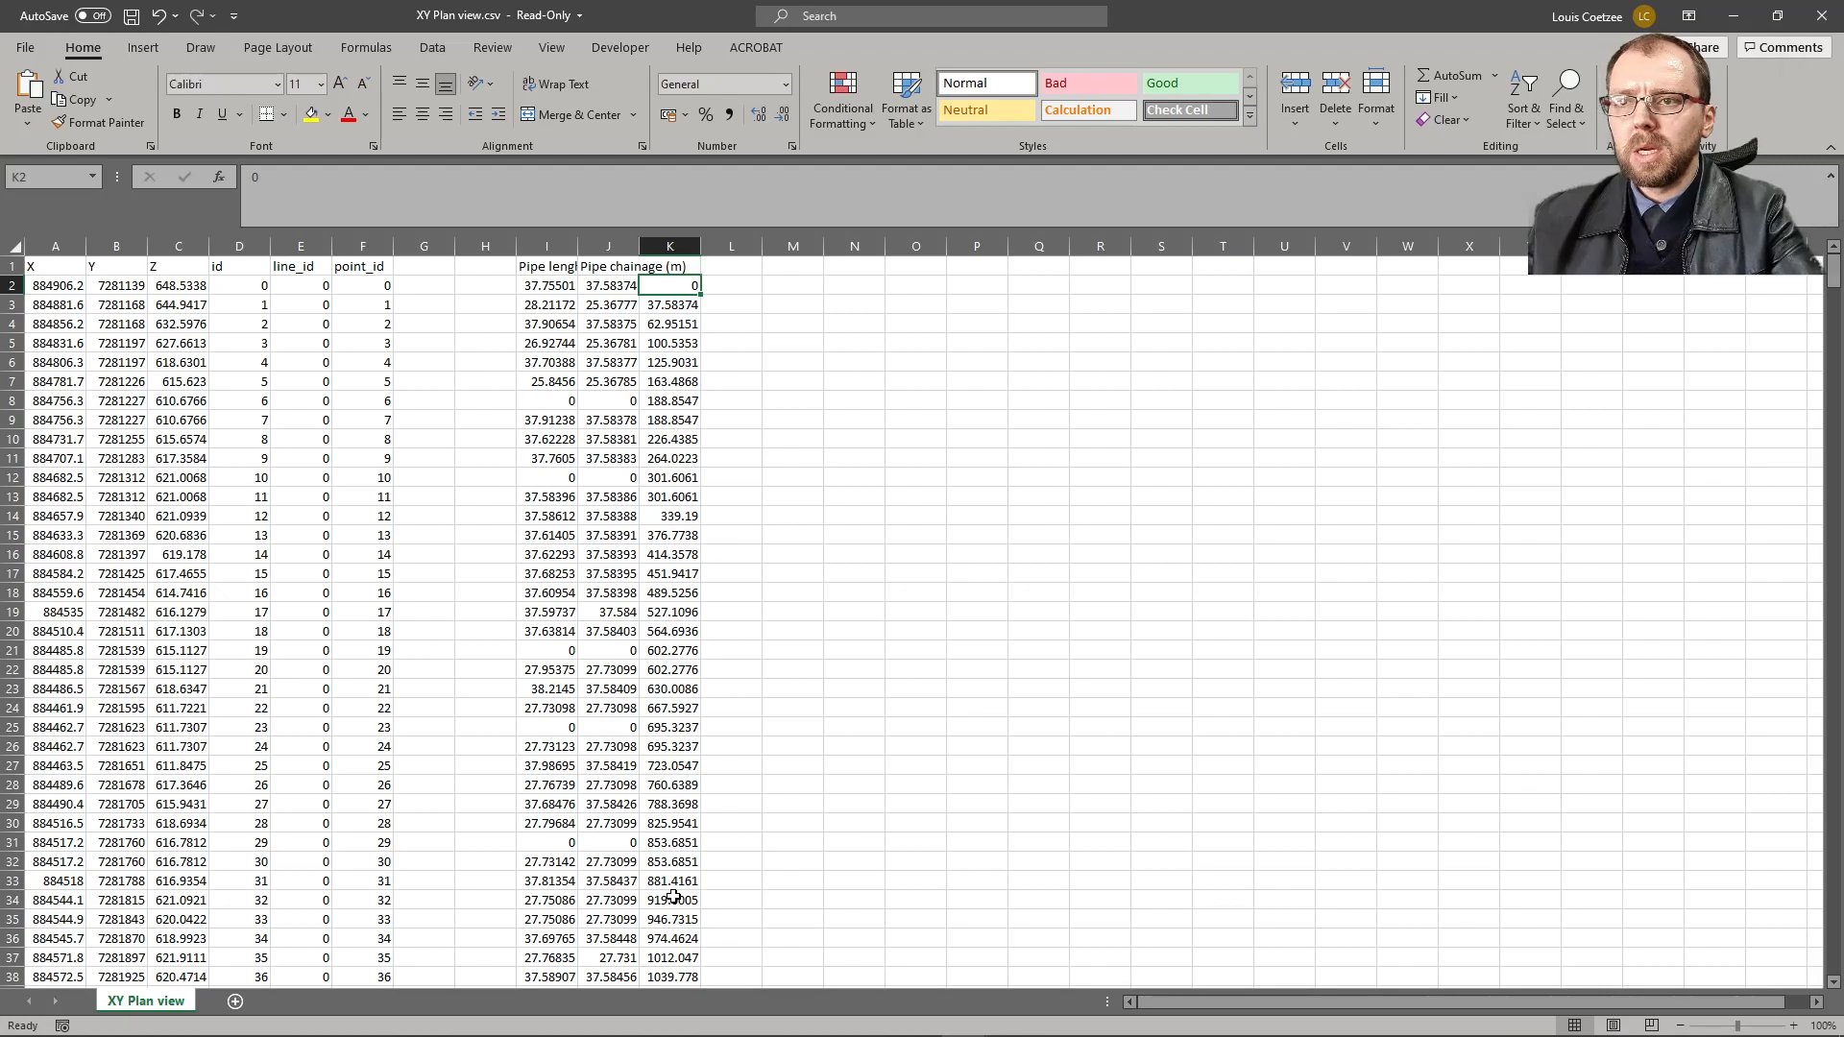
{"action": "left_click", "coordinate": [845, 285]}
{"action": "left_click", "coordinate": [492, 47]}
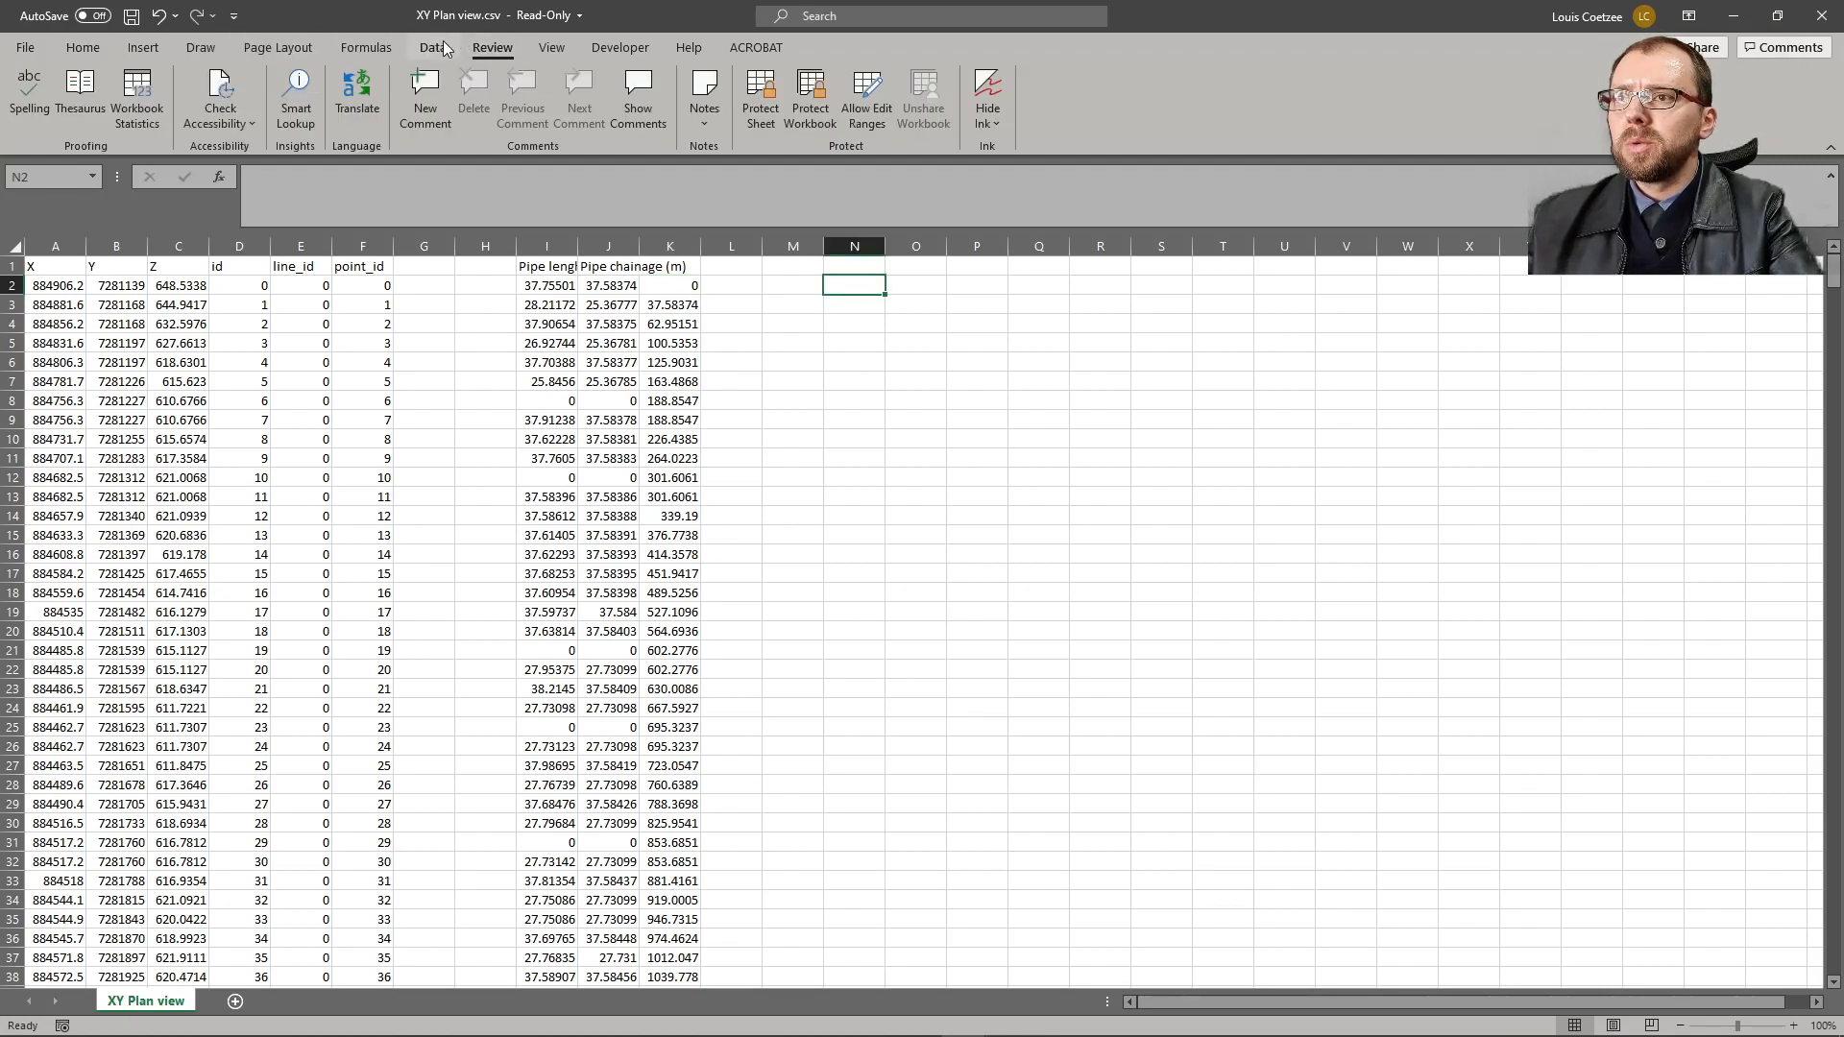
{"action": "left_click", "coordinate": [134, 50]}
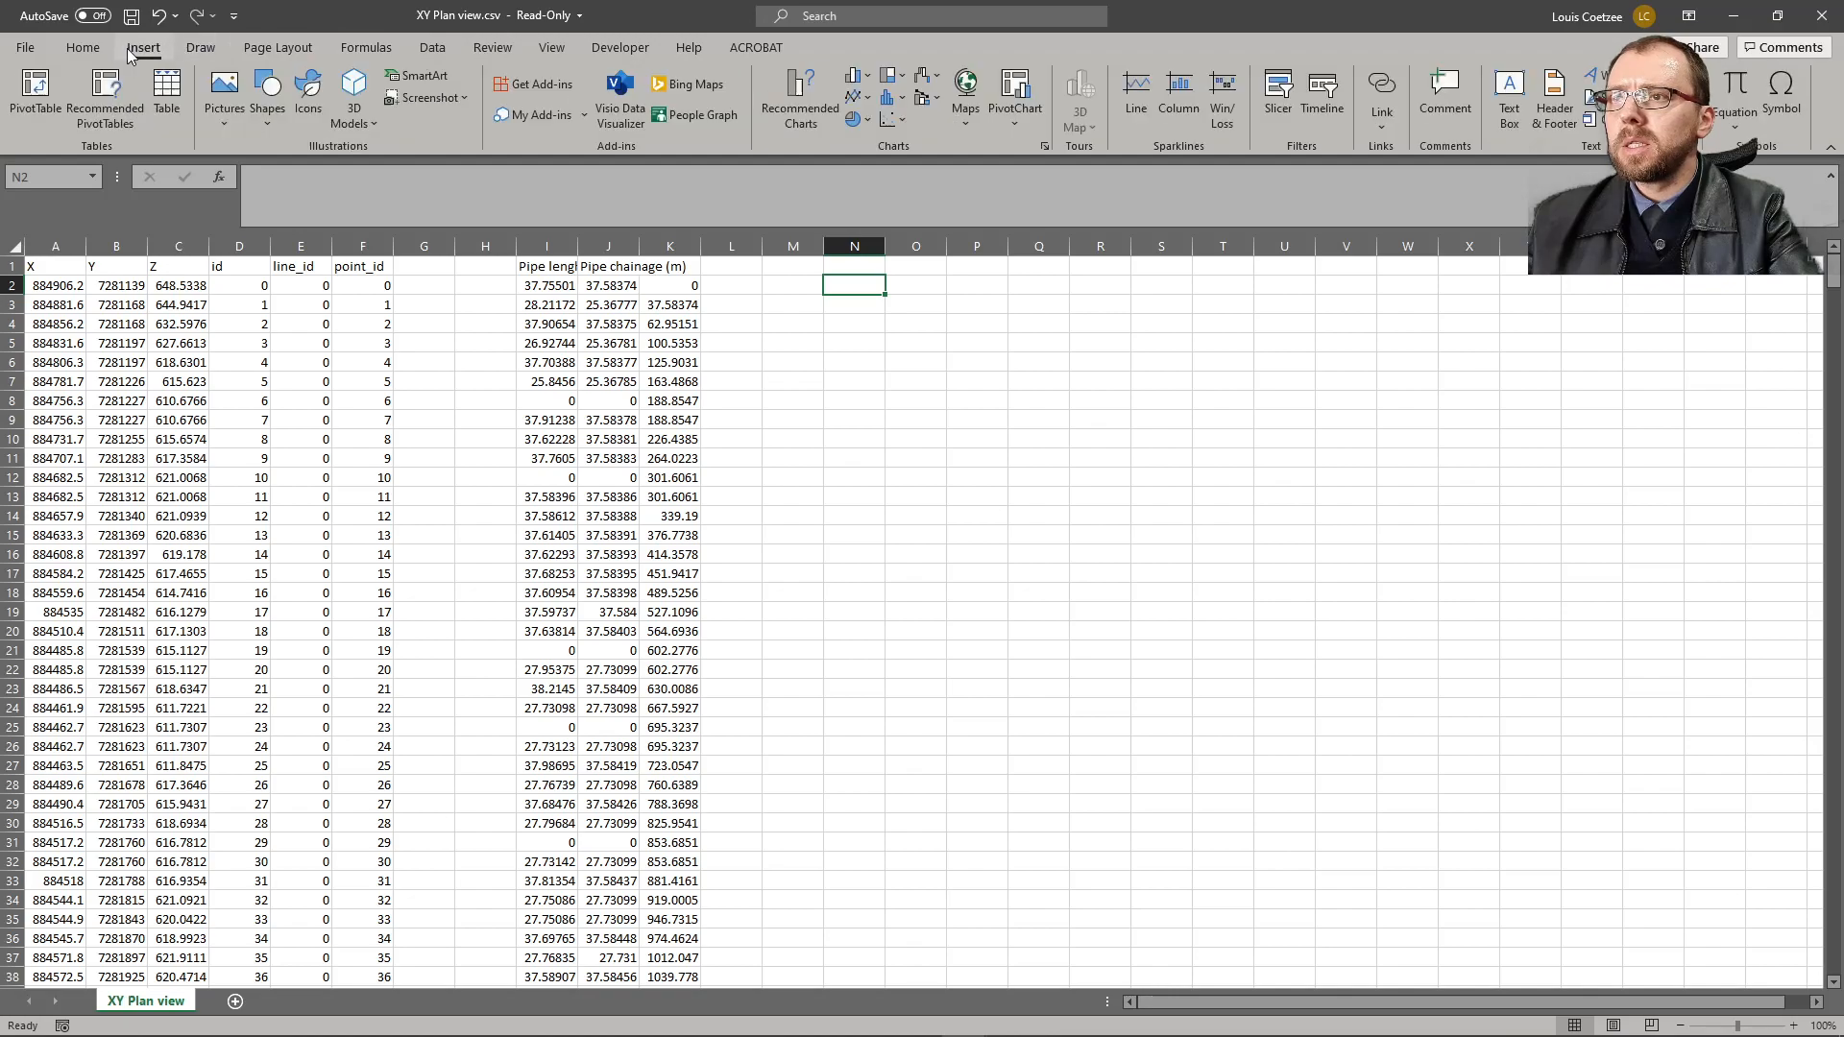
{"action": "left_click", "coordinate": [903, 125]}
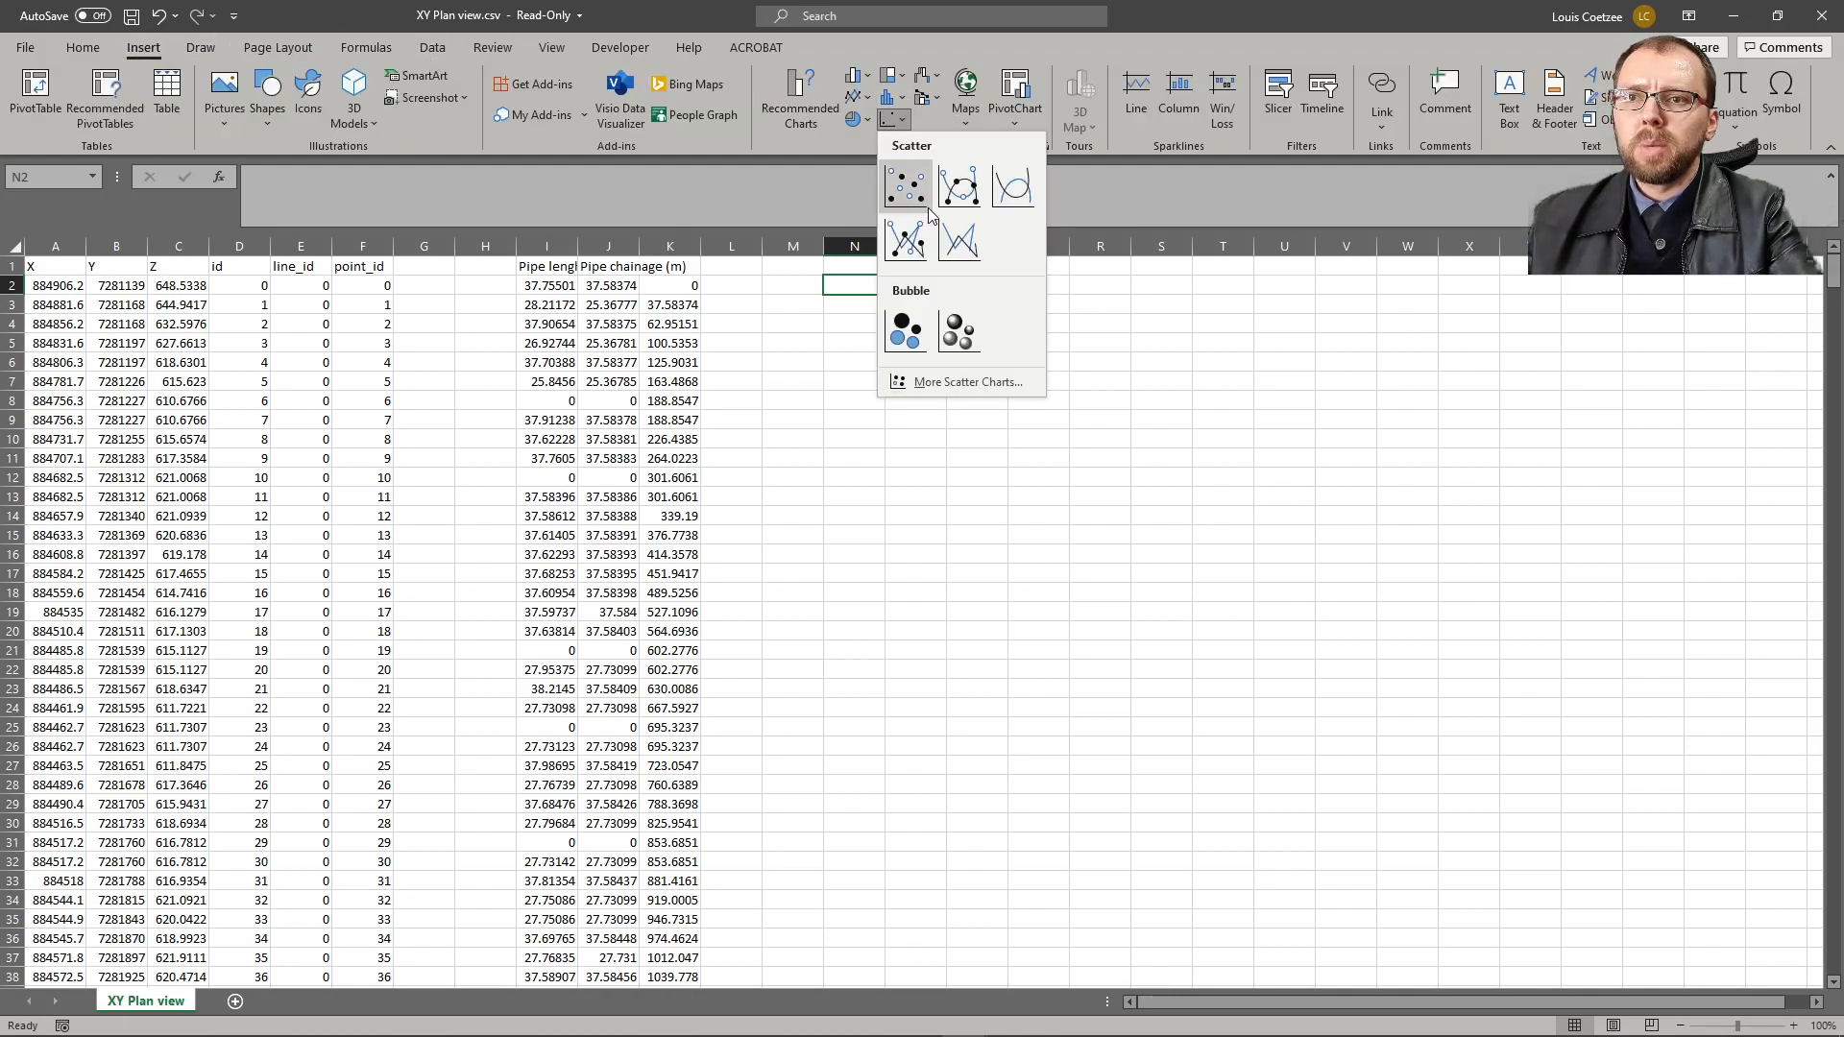
{"action": "left_click", "coordinate": [1003, 207]}
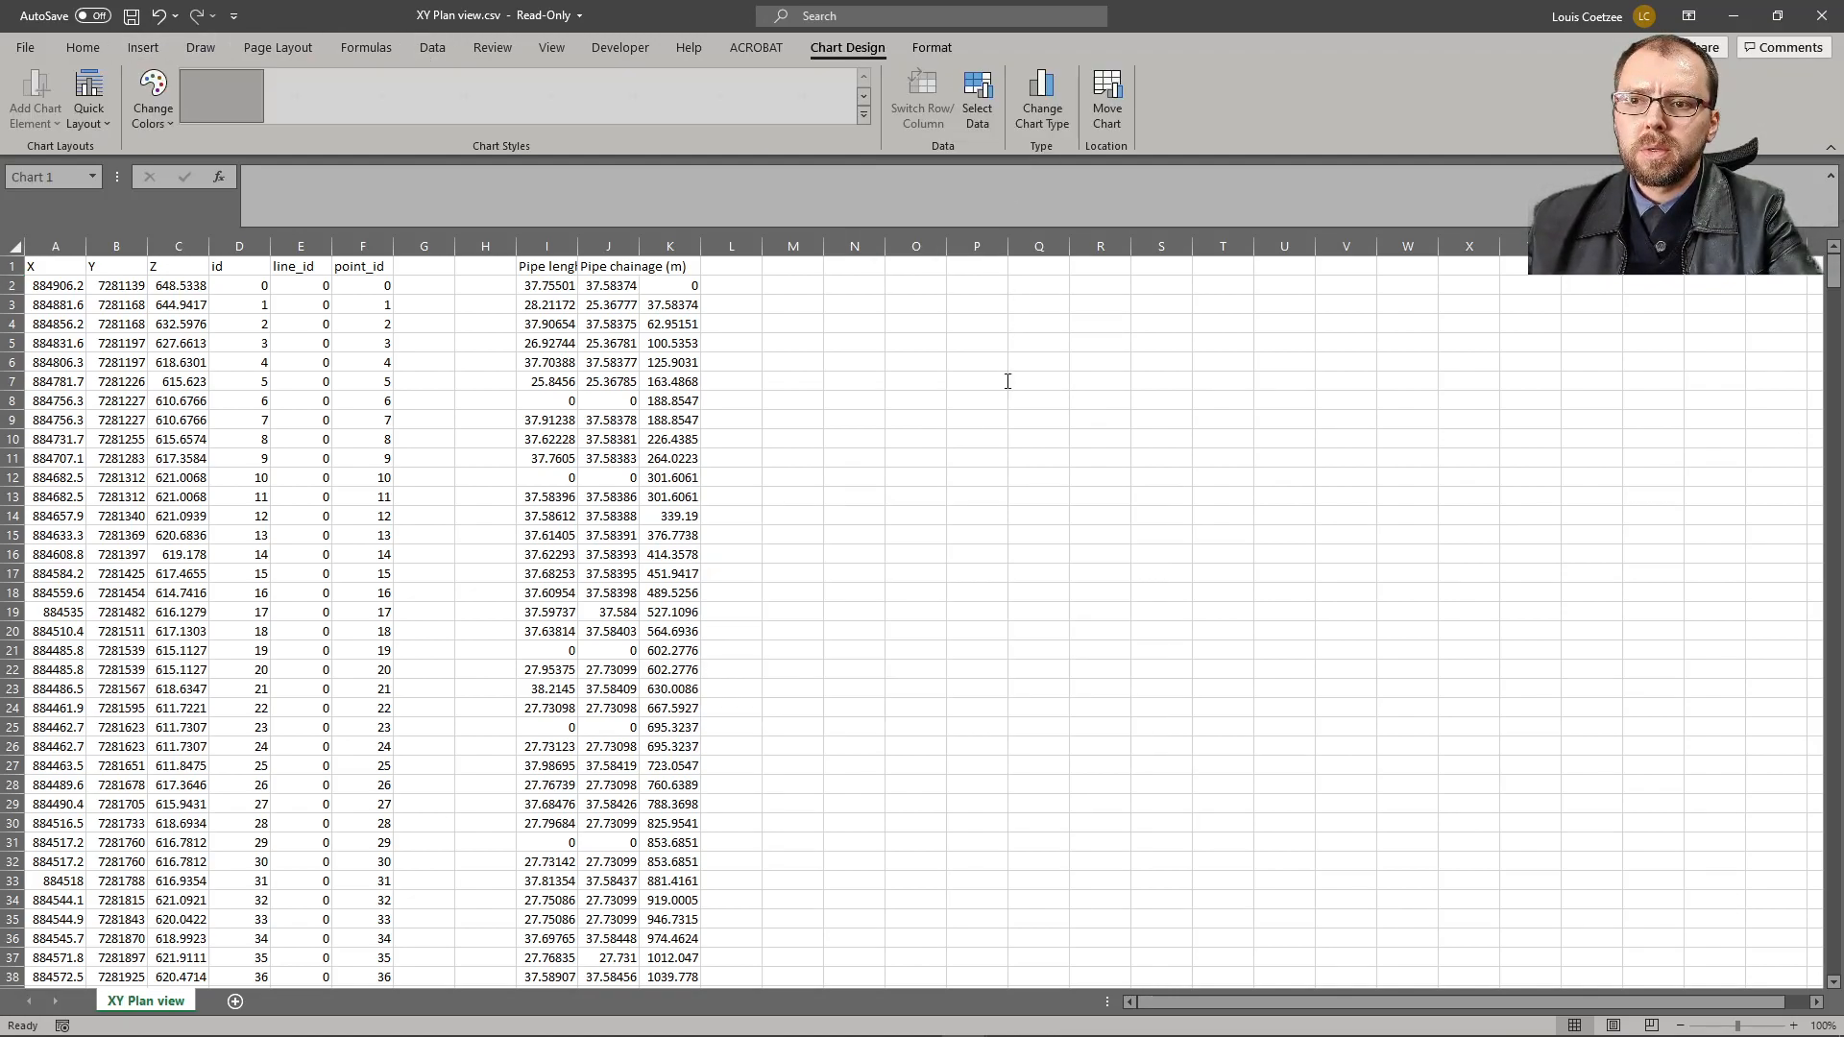
{"action": "left_click_drag", "start_coordinate": [914, 577], "coordinate": [1047, 465]}
- Add a data series to the chart, named from J1, with the cumulative chainages K2:K789 as its X values
{"action": "right_click", "coordinate": [1047, 465]}
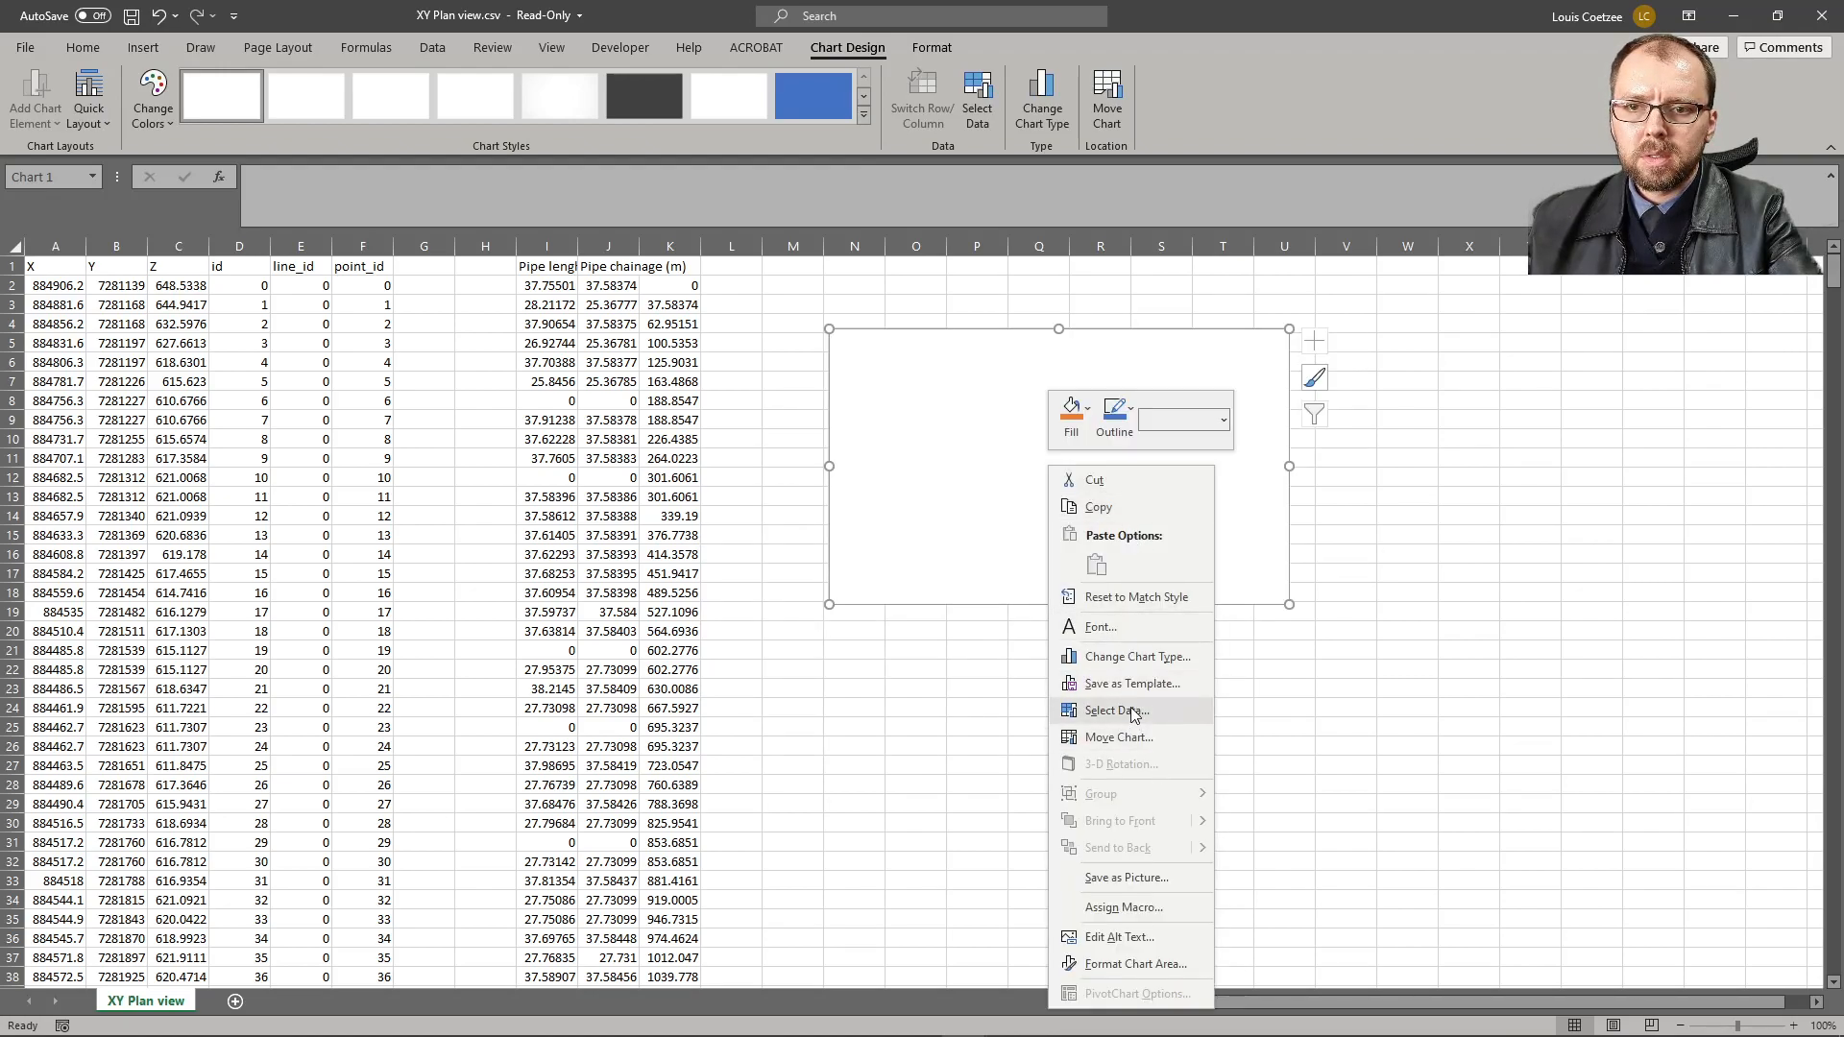
{"action": "left_click", "coordinate": [1117, 710]}
{"action": "left_click", "coordinate": [577, 735]}
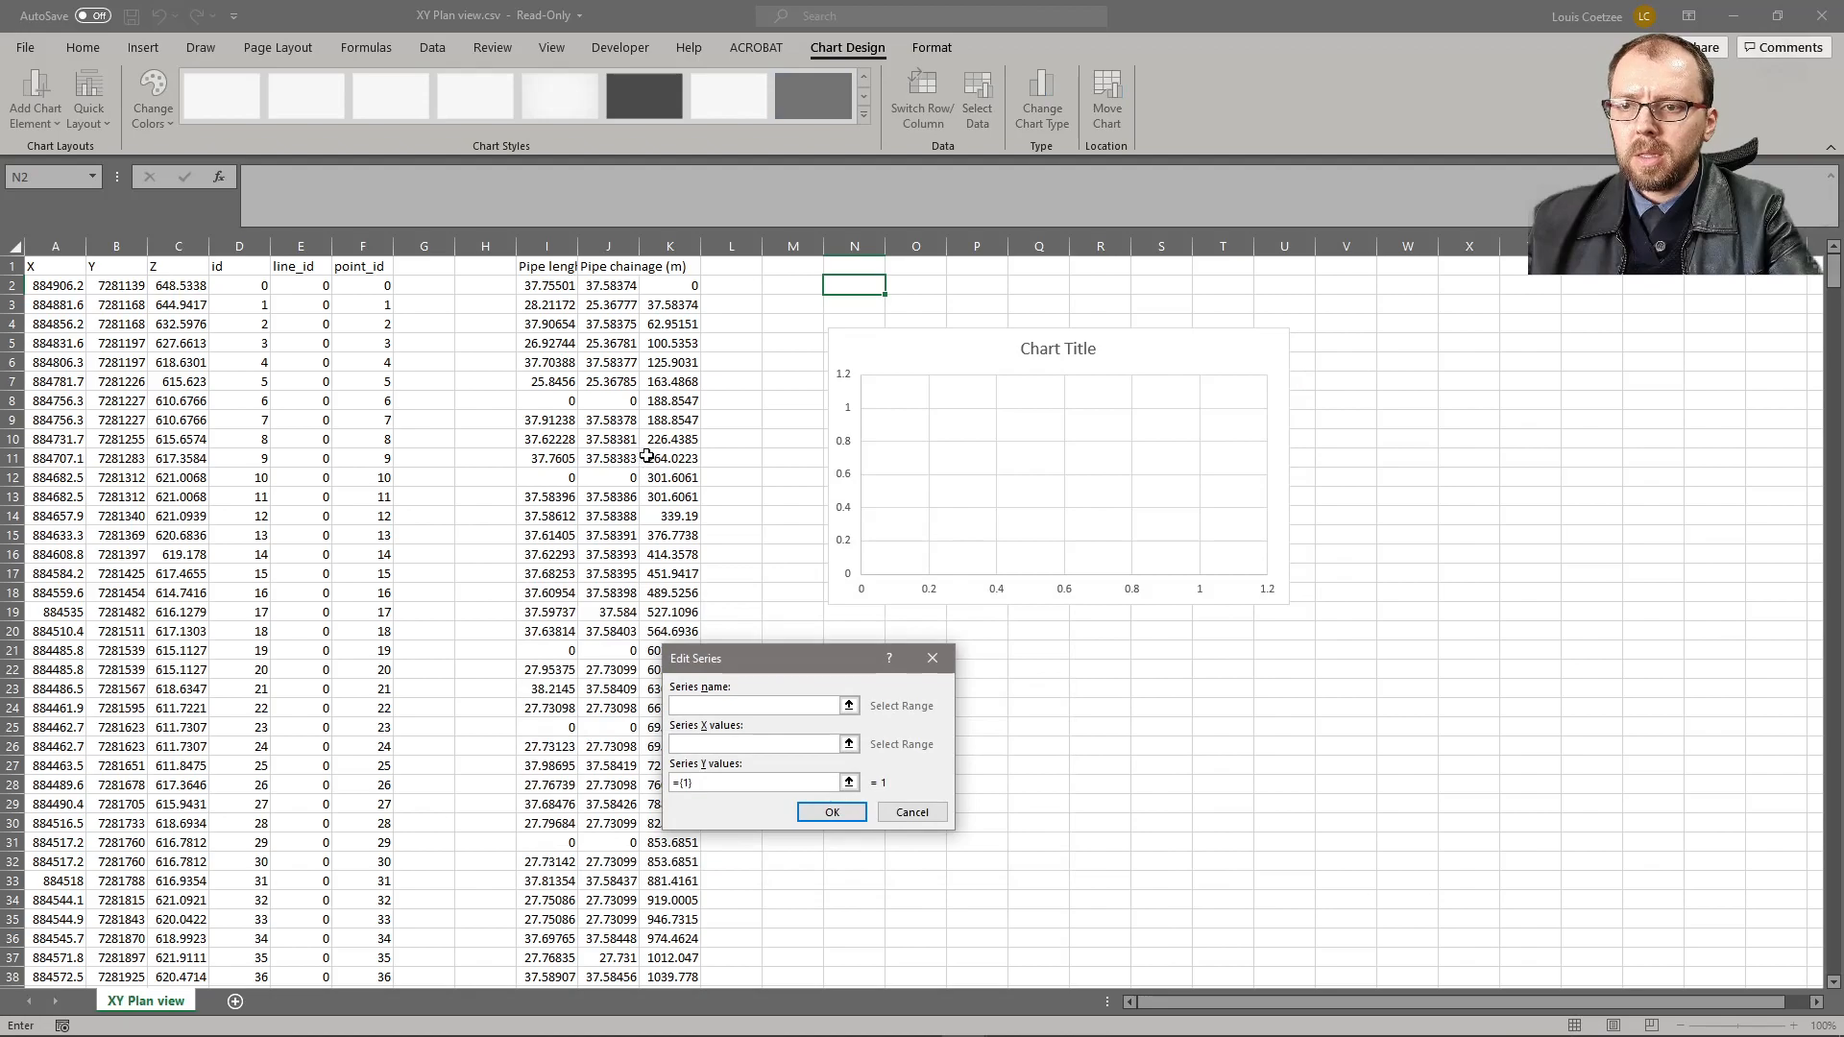
{"action": "left_click", "coordinate": [615, 269]}
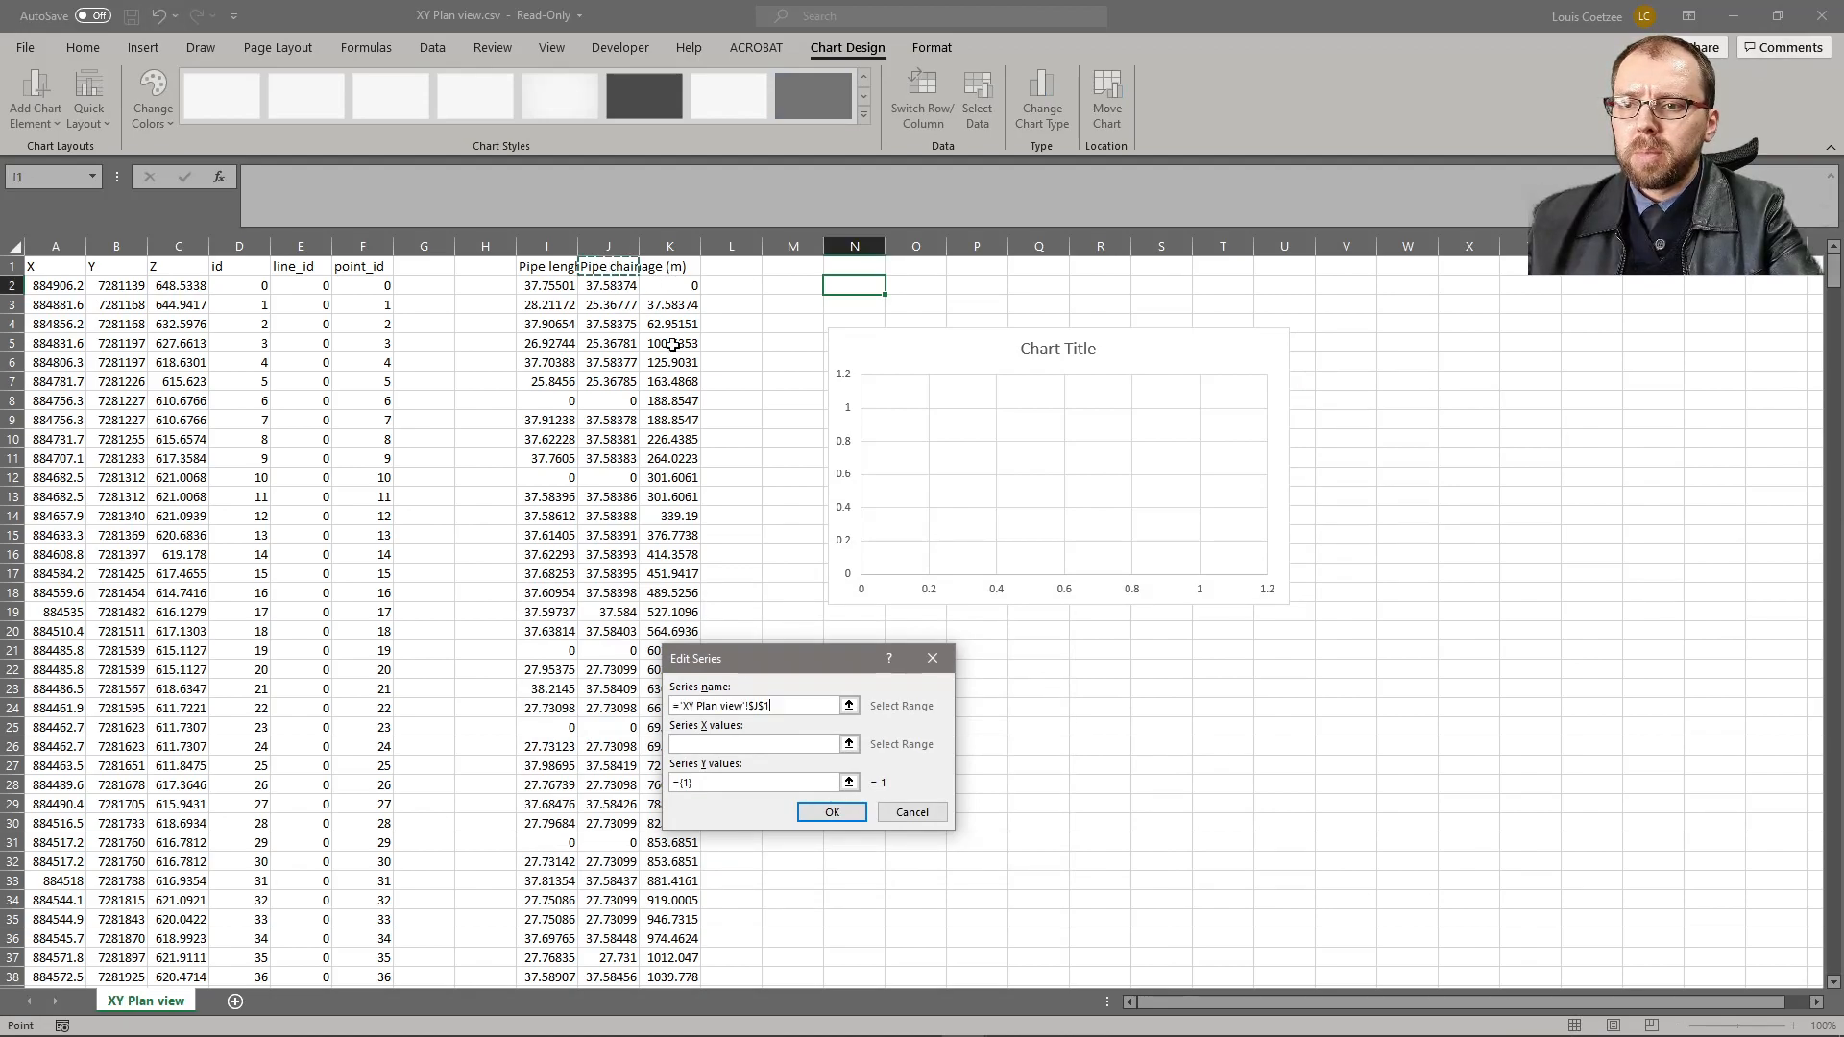
{"action": "left_click", "coordinate": [848, 744]}
{"action": "left_click", "coordinate": [682, 287]}
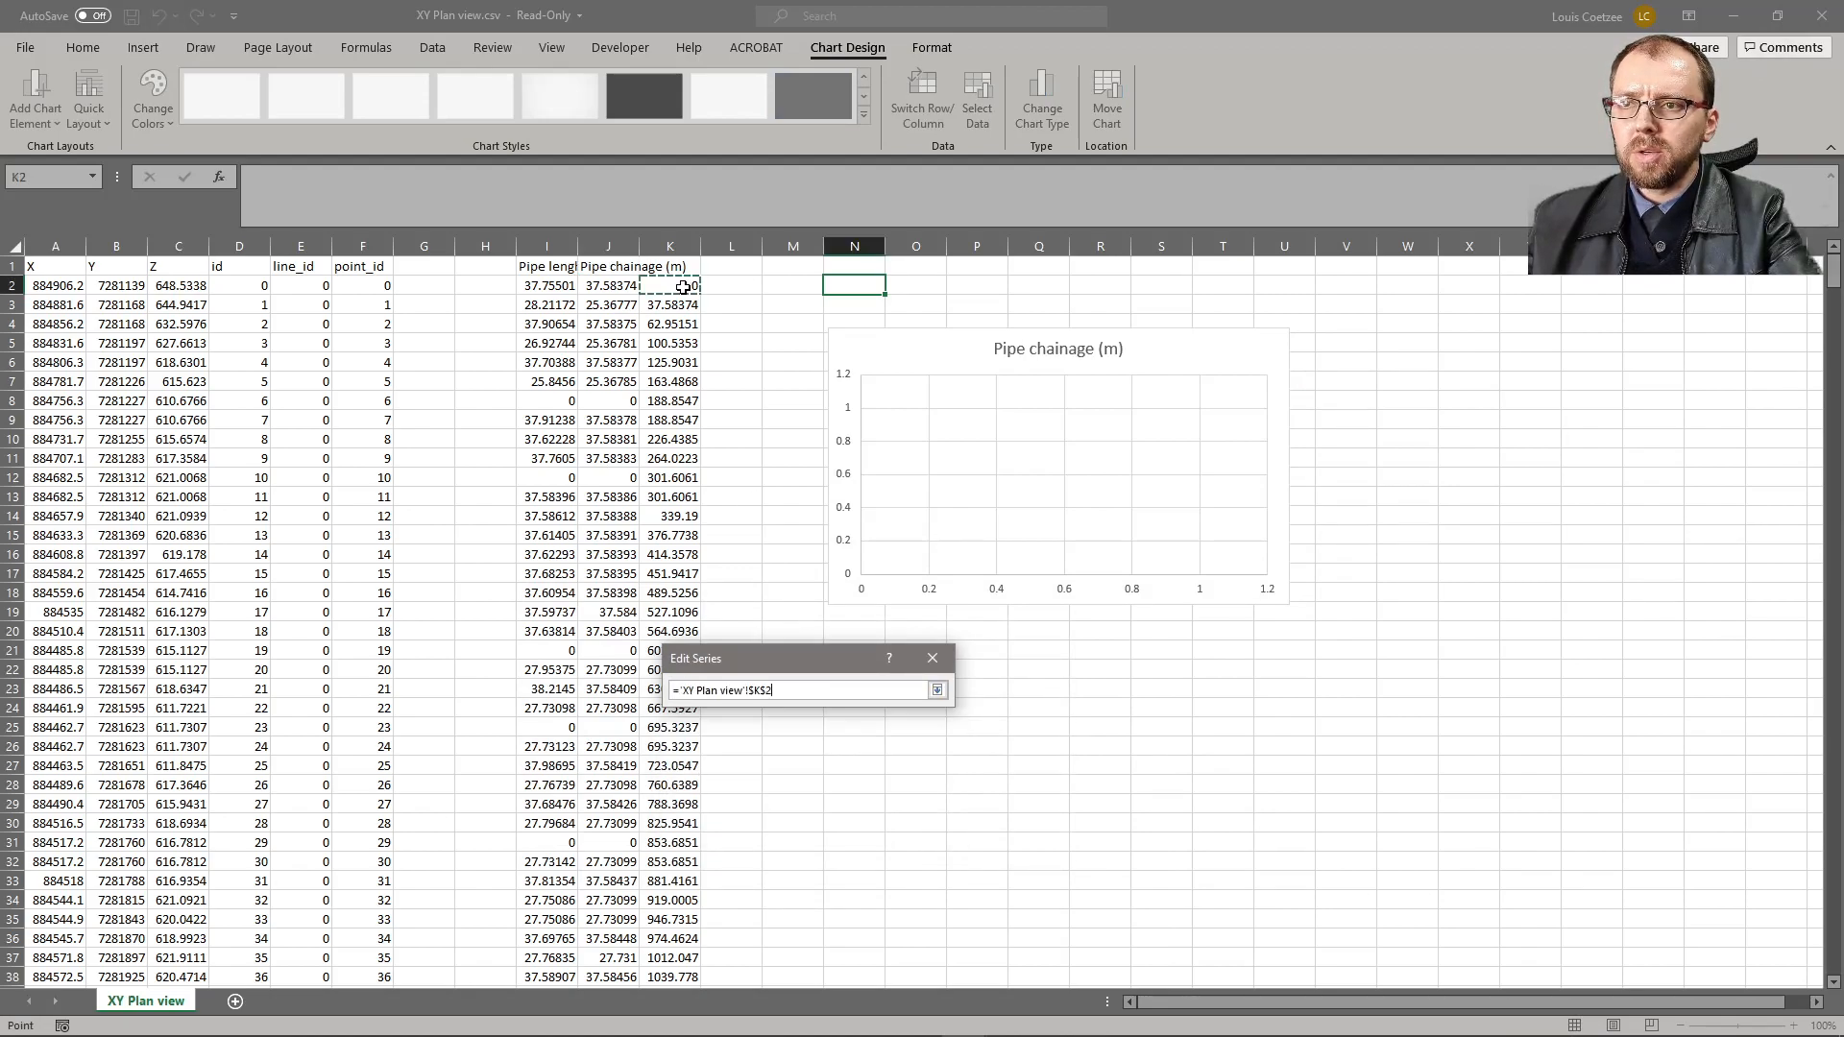
{"action": "key", "text": "ctrl+shift+Down"}
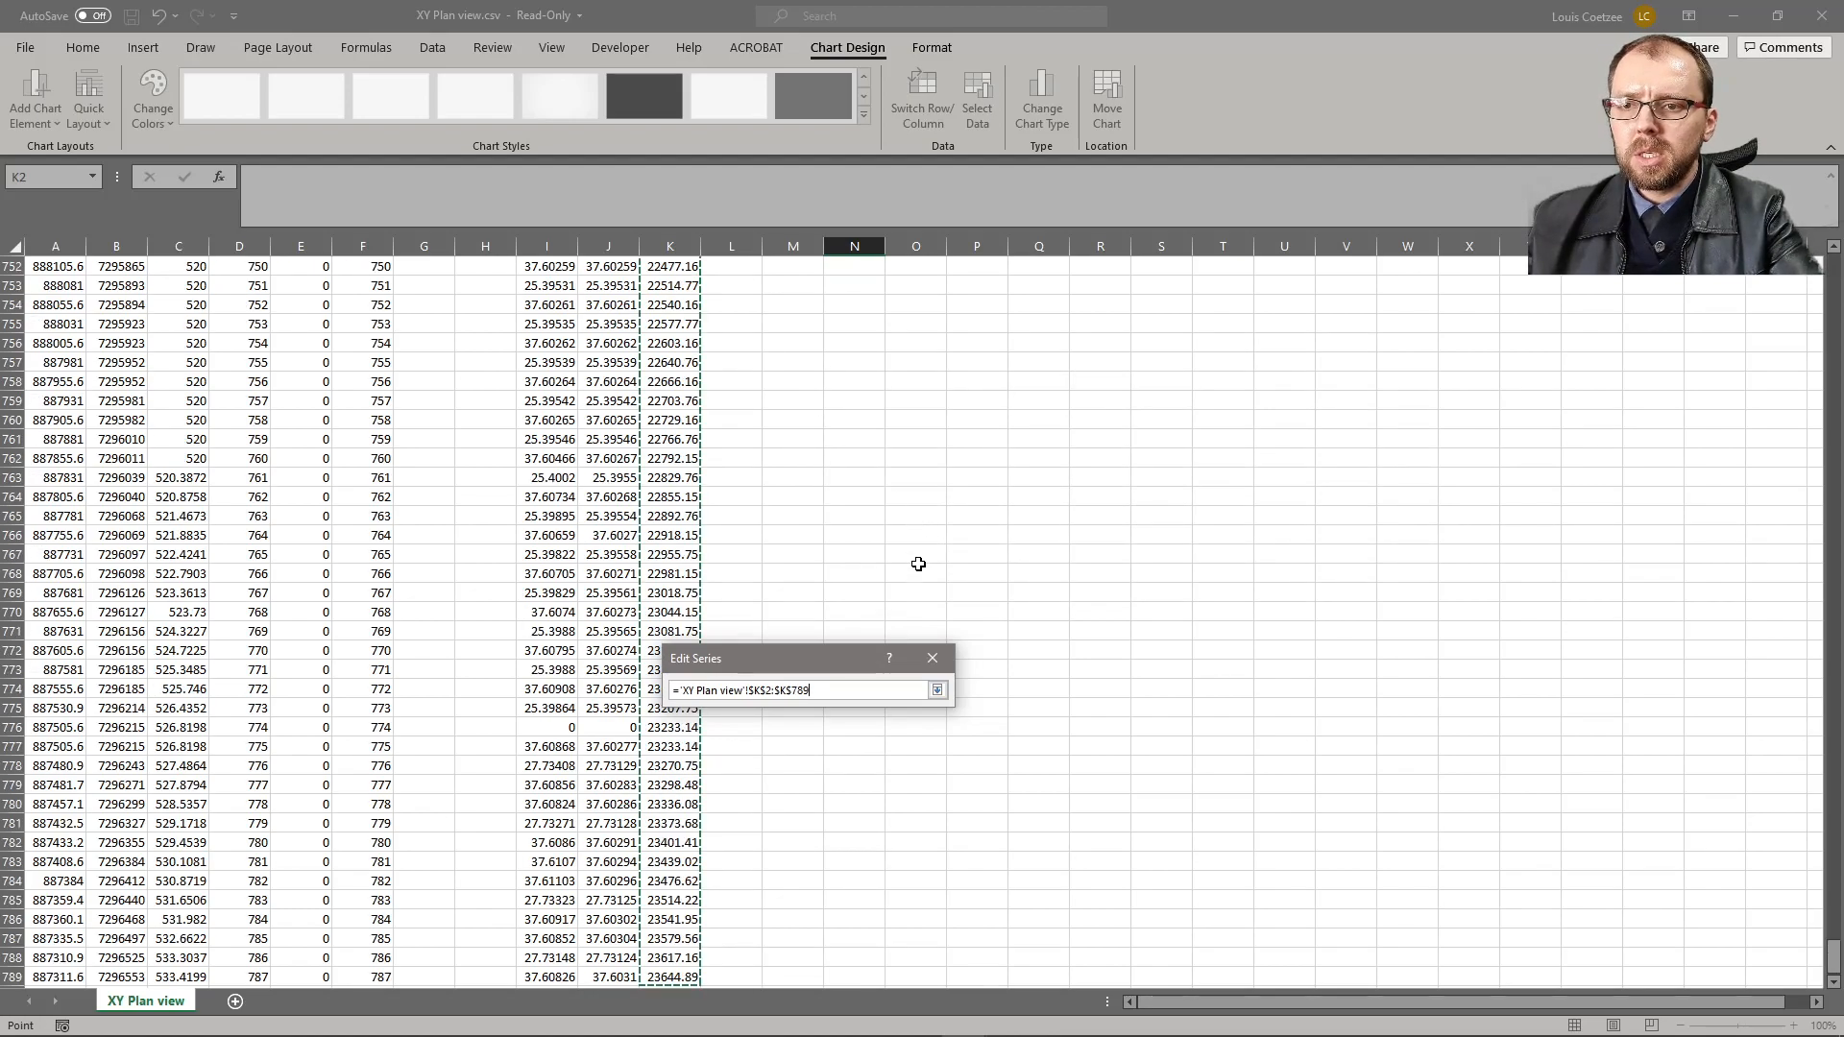
{"action": "left_click", "coordinate": [938, 691]}
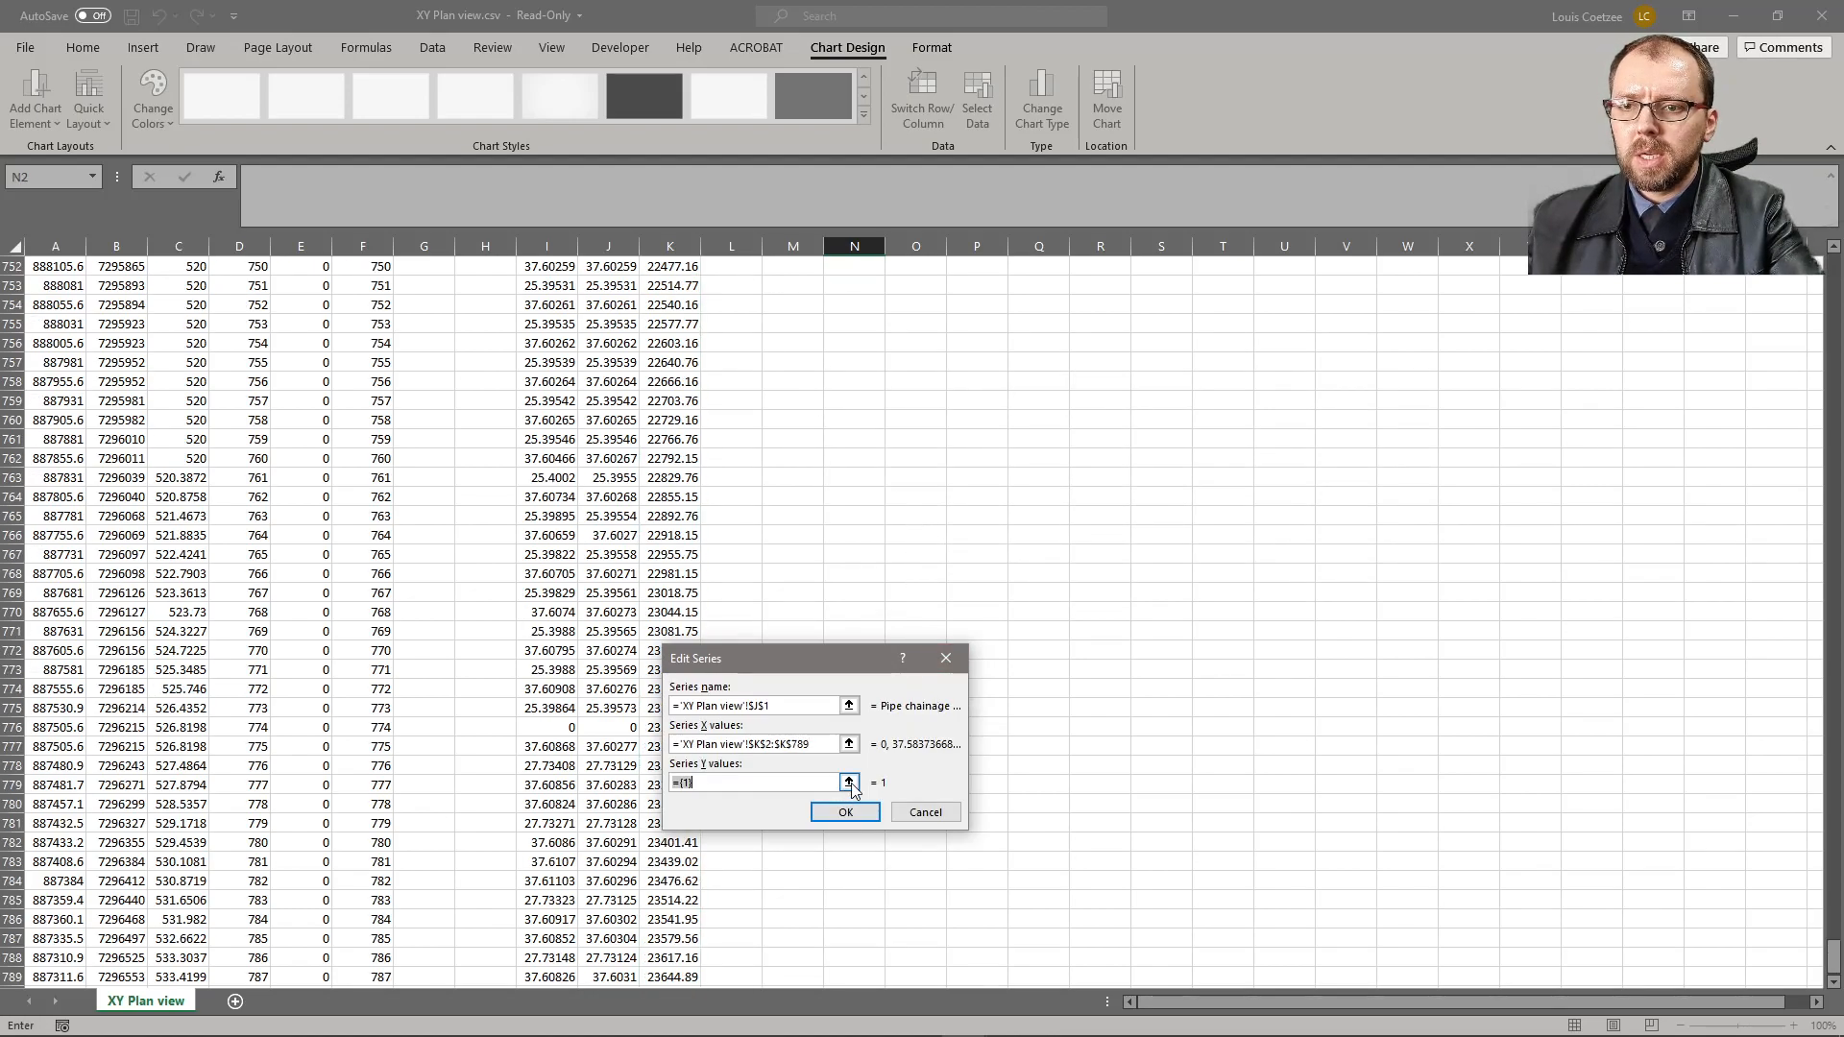
- Set the series' Y values to the Z elevations C2:C790 and accept the chart's data source
{"action": "left_click", "coordinate": [850, 783]}
{"action": "left_click", "coordinate": [363, 805]}
{"action": "key", "text": "Left"}
{"action": "key", "text": "Left"}
{"action": "key", "text": "Left"}
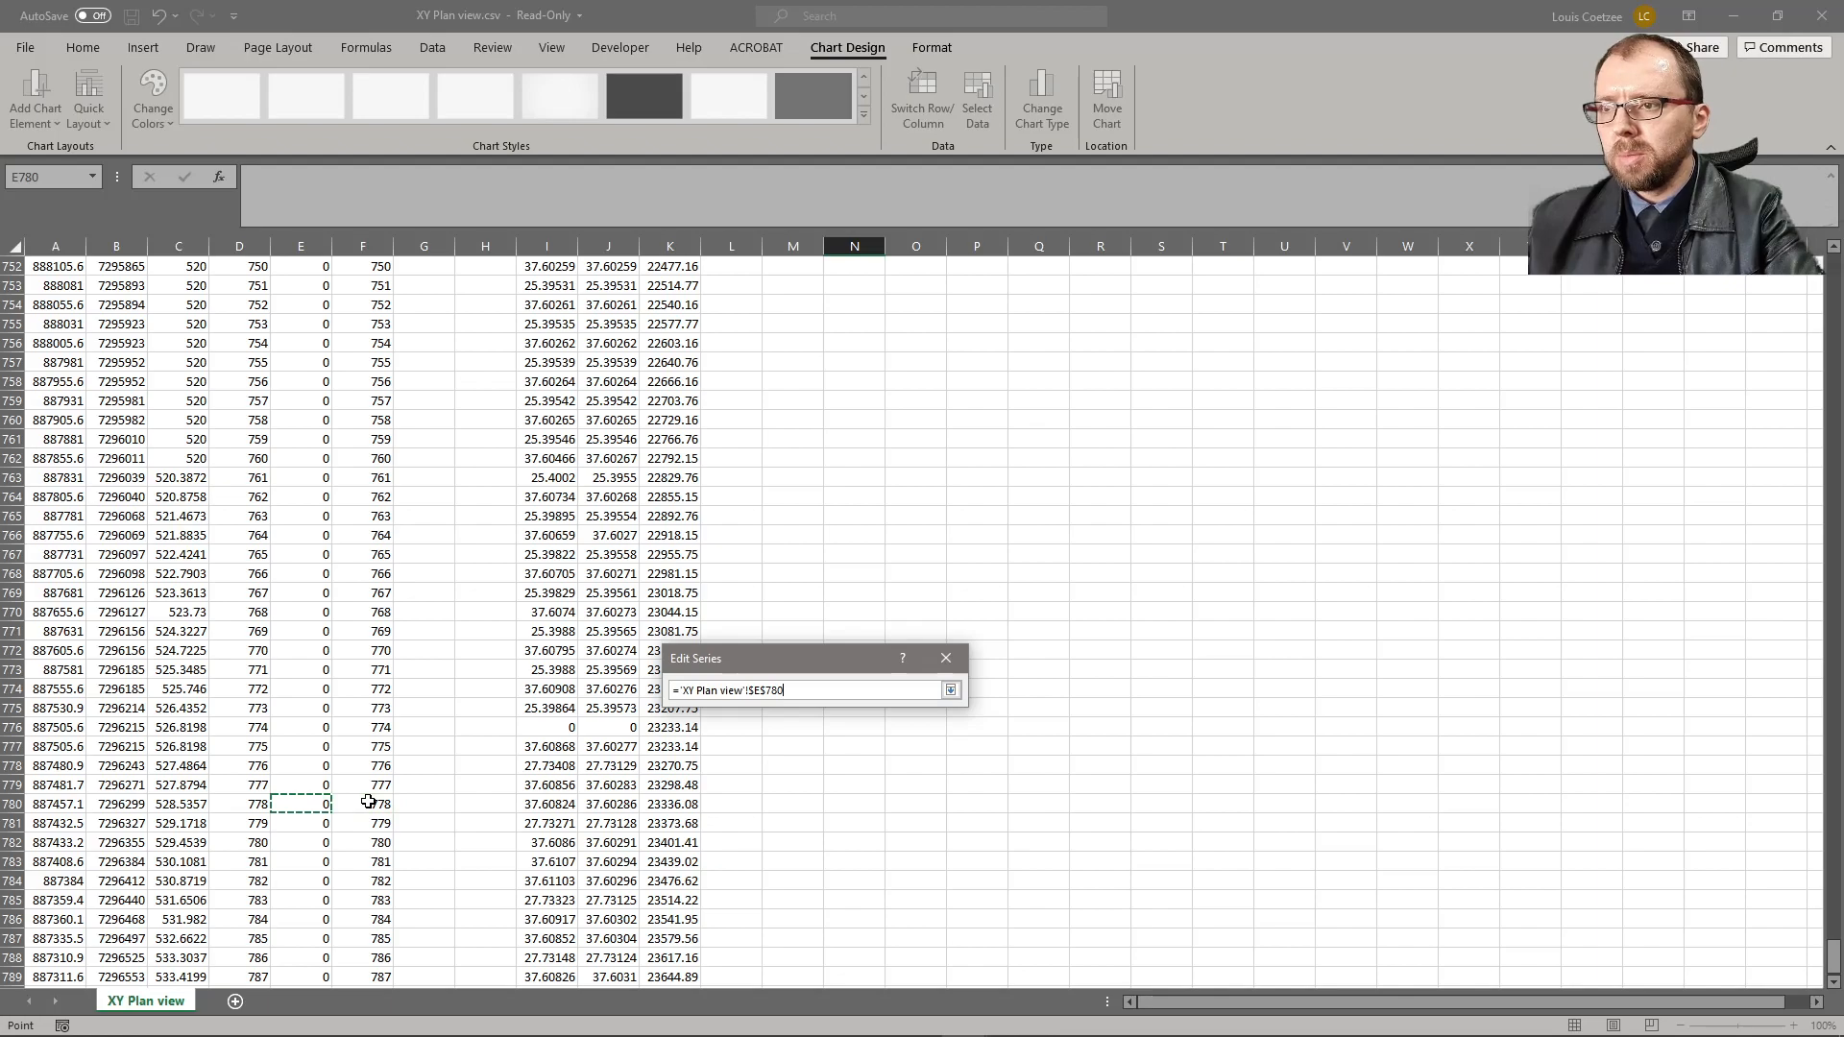
{"action": "key", "text": "ctrl+Up"}
{"action": "key", "text": "Down"}
{"action": "key", "text": "ctrl+shift+Down"}
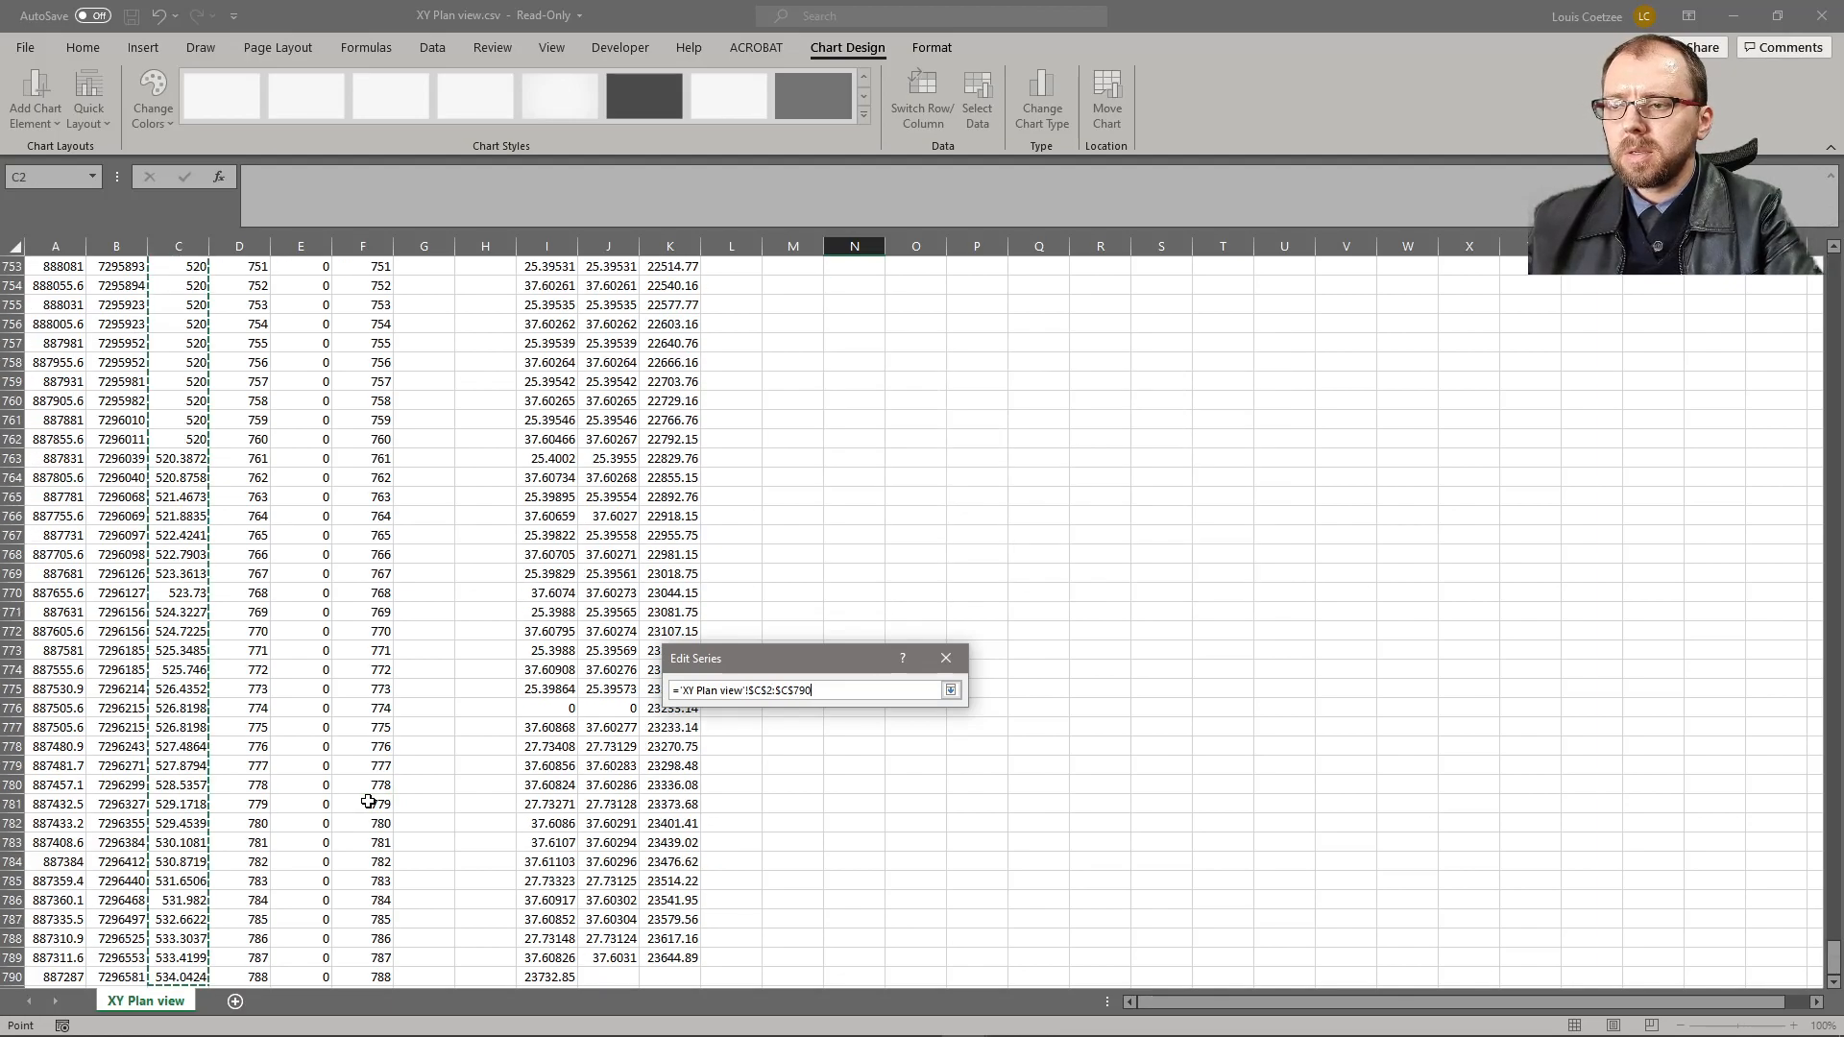
{"action": "left_click", "coordinate": [951, 693]}
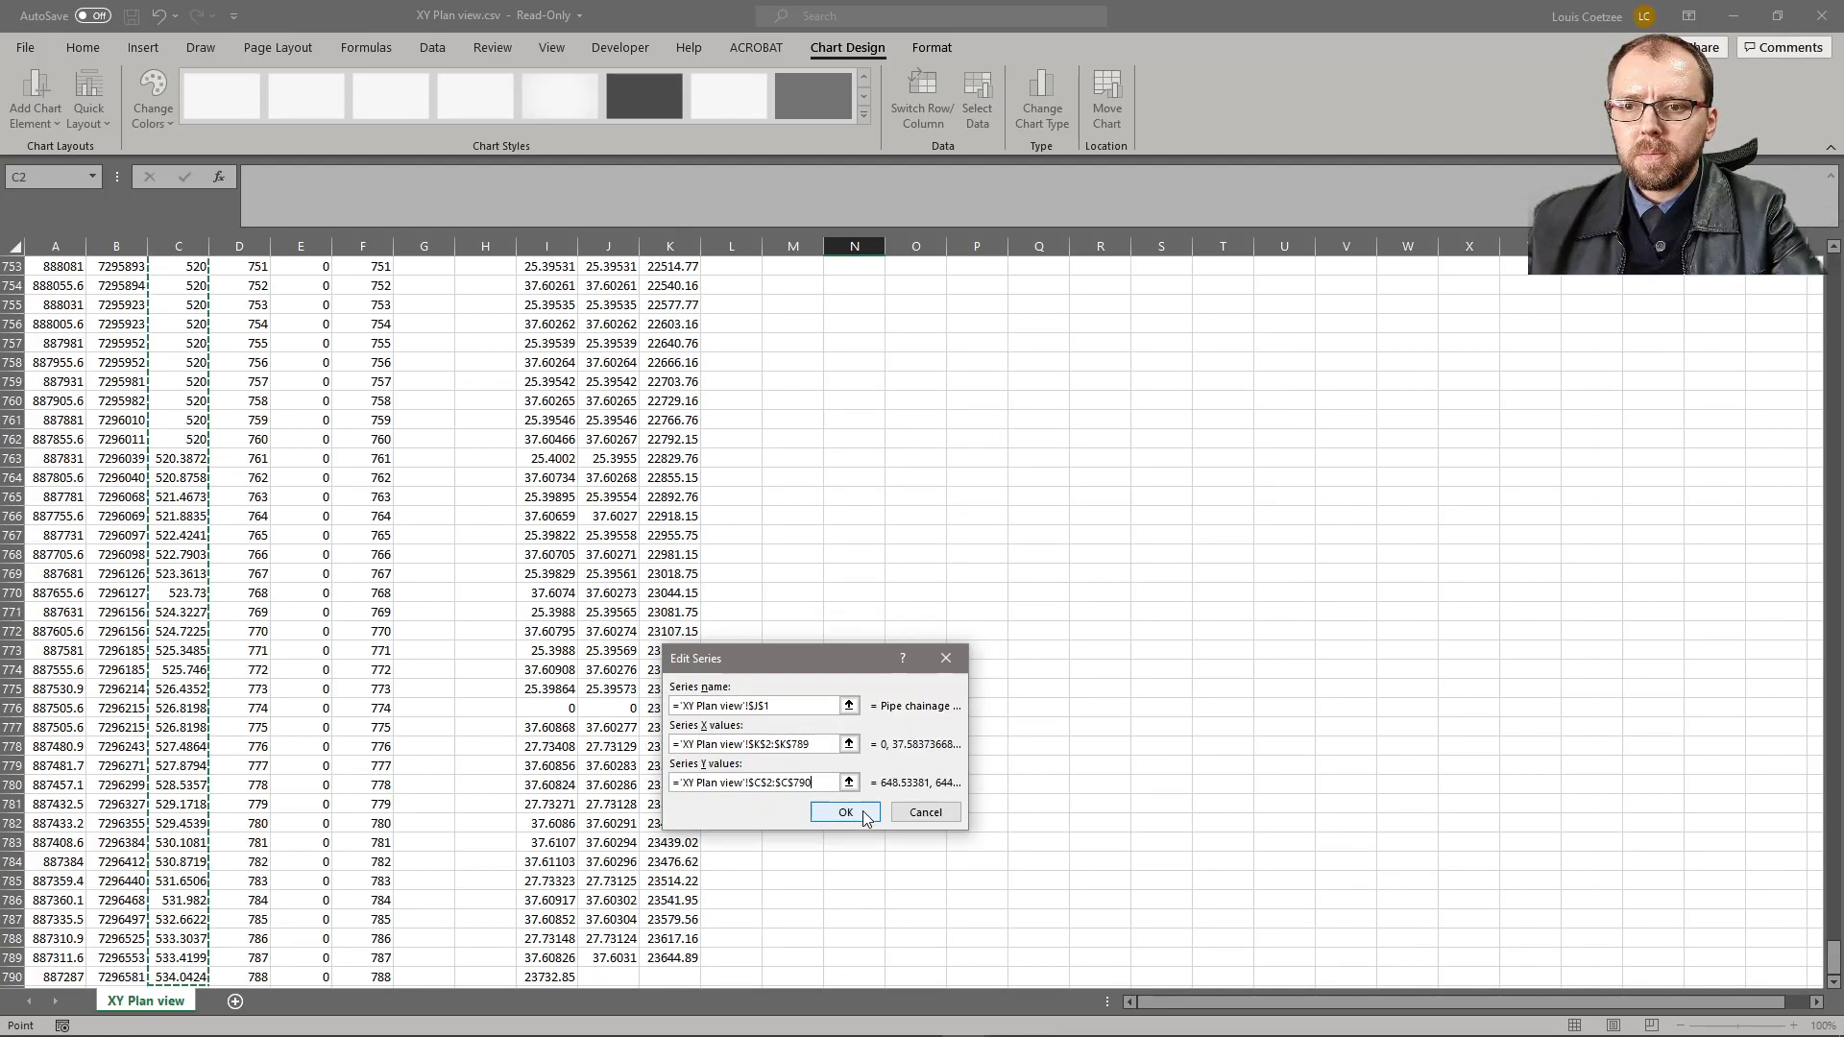
{"action": "left_click", "coordinate": [871, 815]}
{"action": "left_click", "coordinate": [970, 876]}
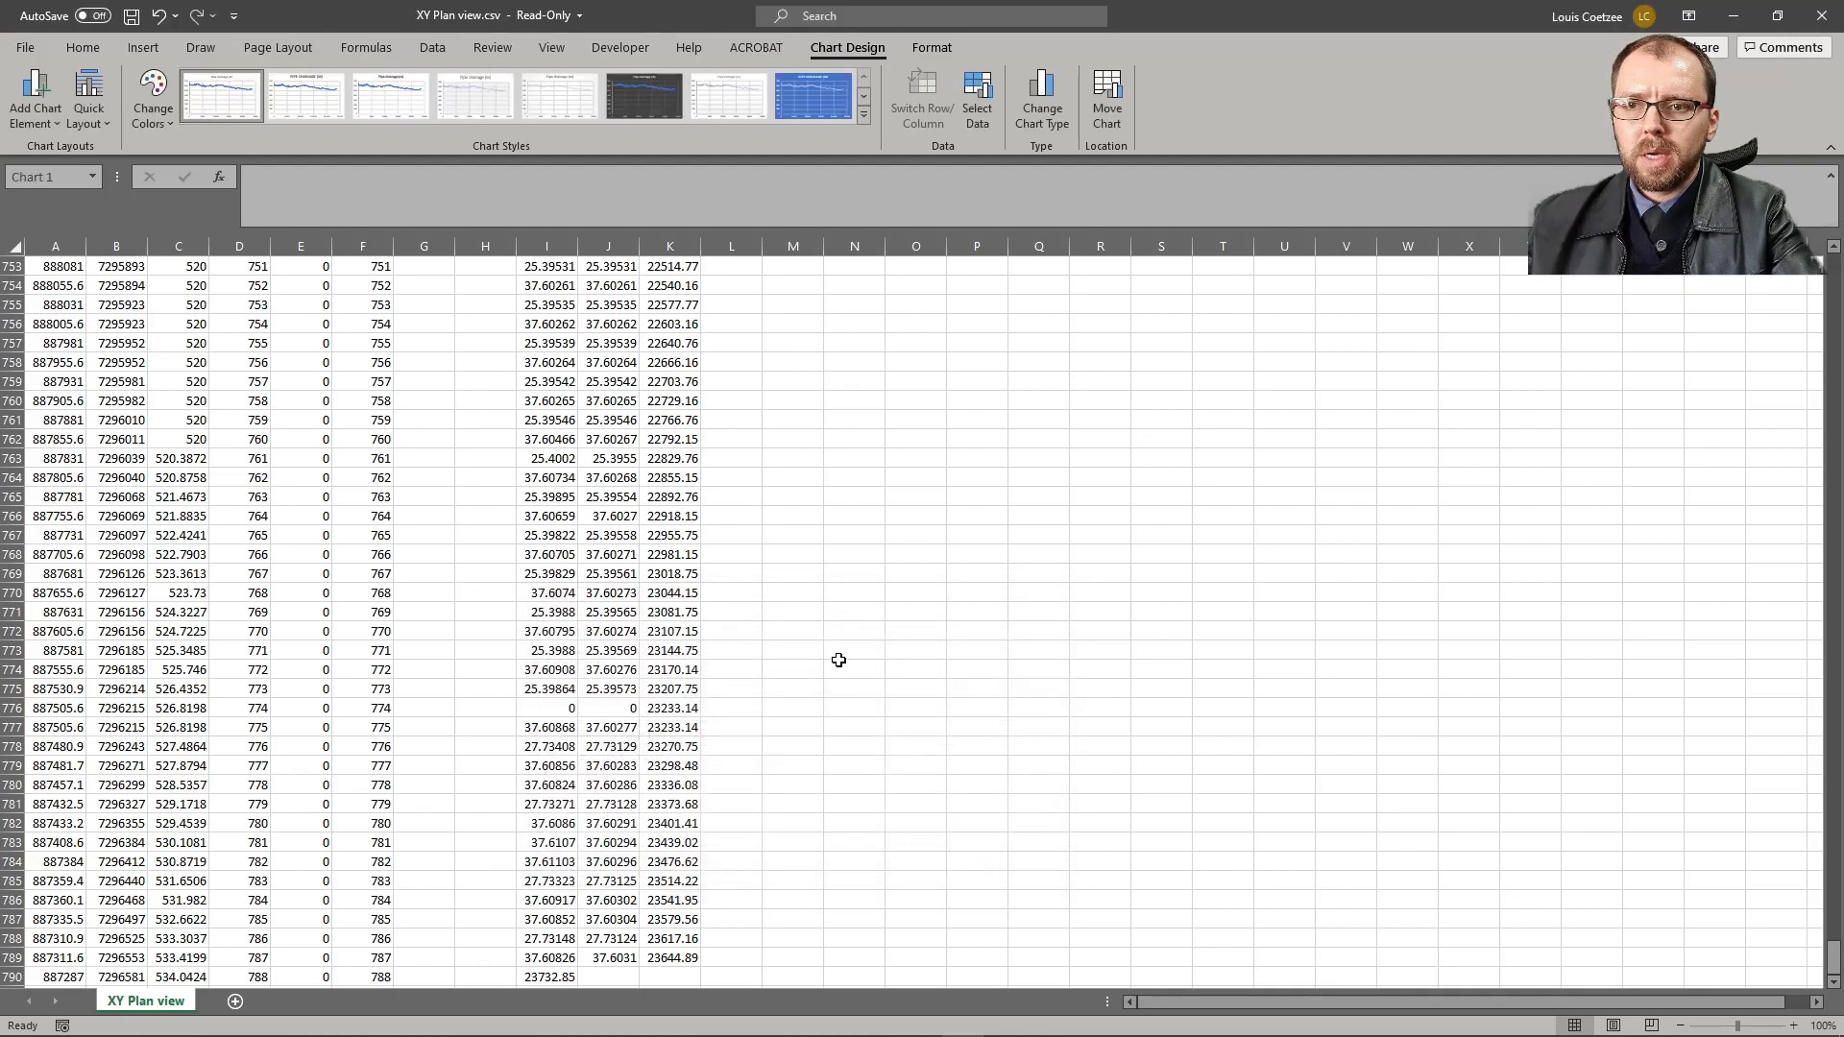
- Return to the head of the sheet and set the minimum bound of the chart's vertical axis to 500
{"action": "left_click", "coordinate": [839, 659]}
{"action": "key", "text": "ctrl+Up"}
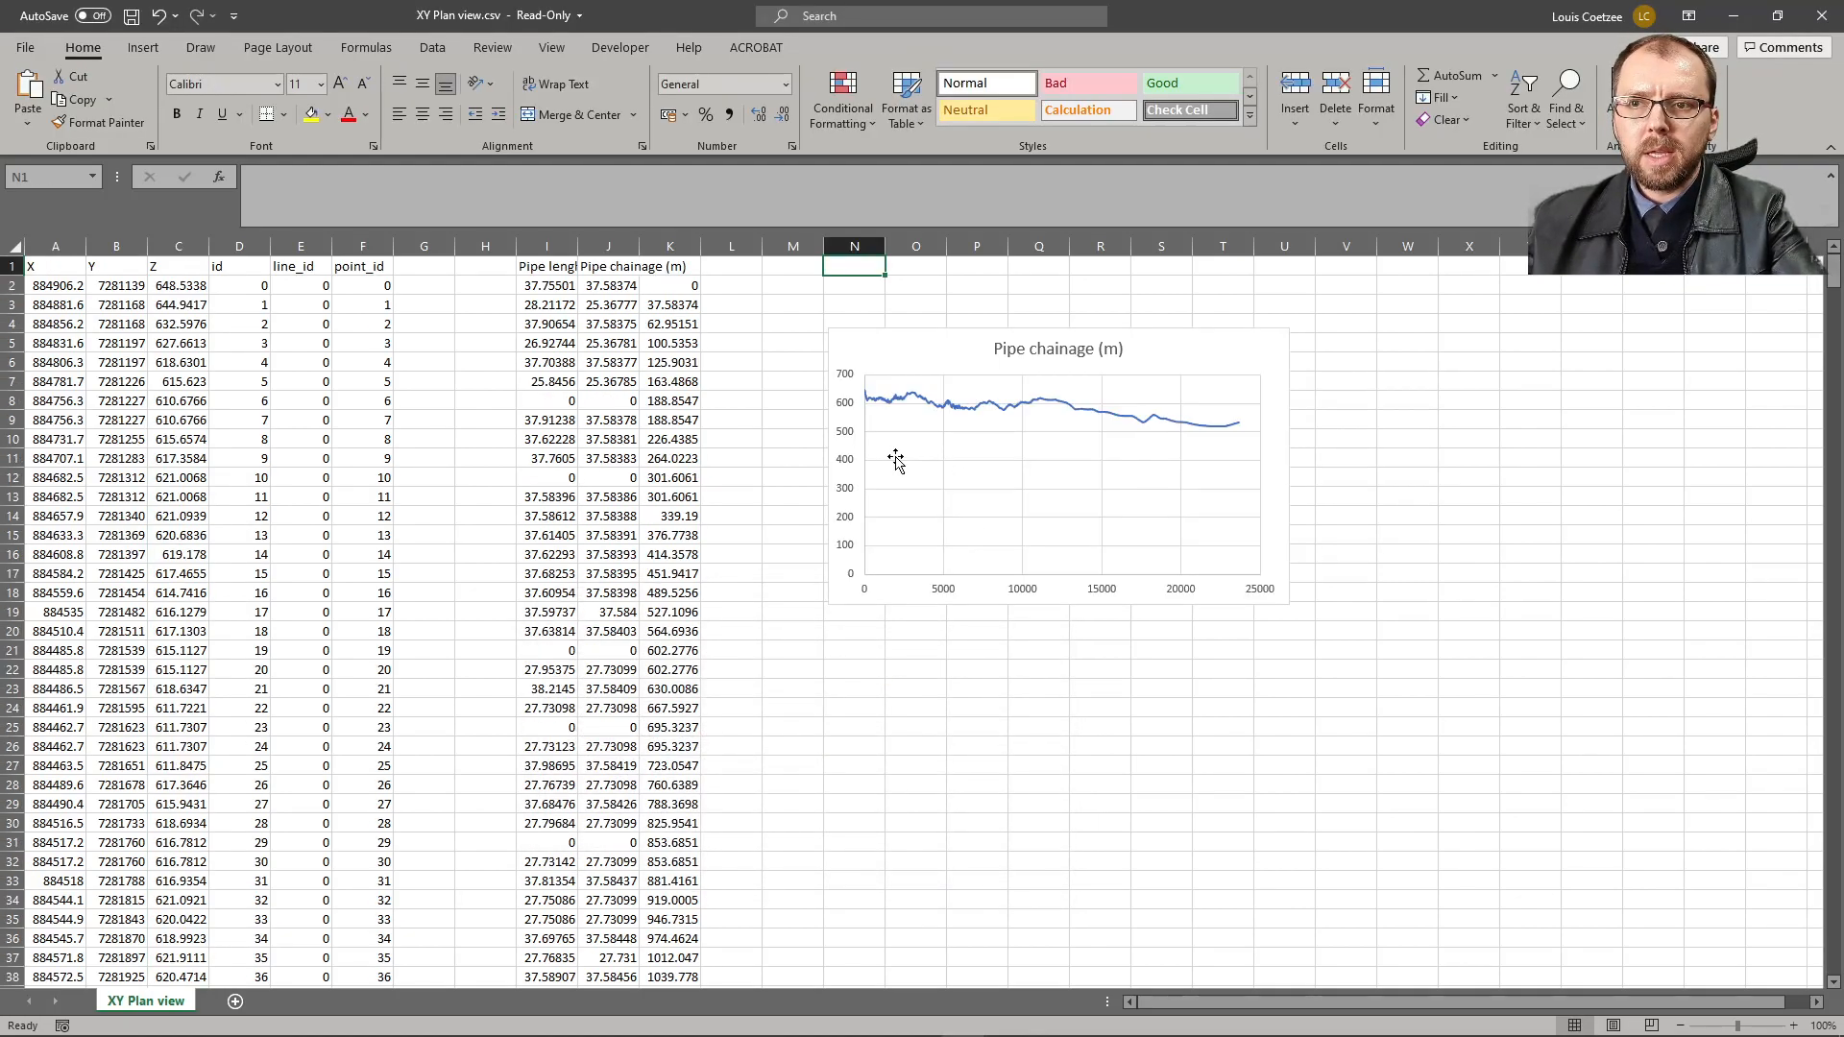
{"action": "left_click", "coordinate": [853, 462]}
{"action": "right_click", "coordinate": [853, 462]}
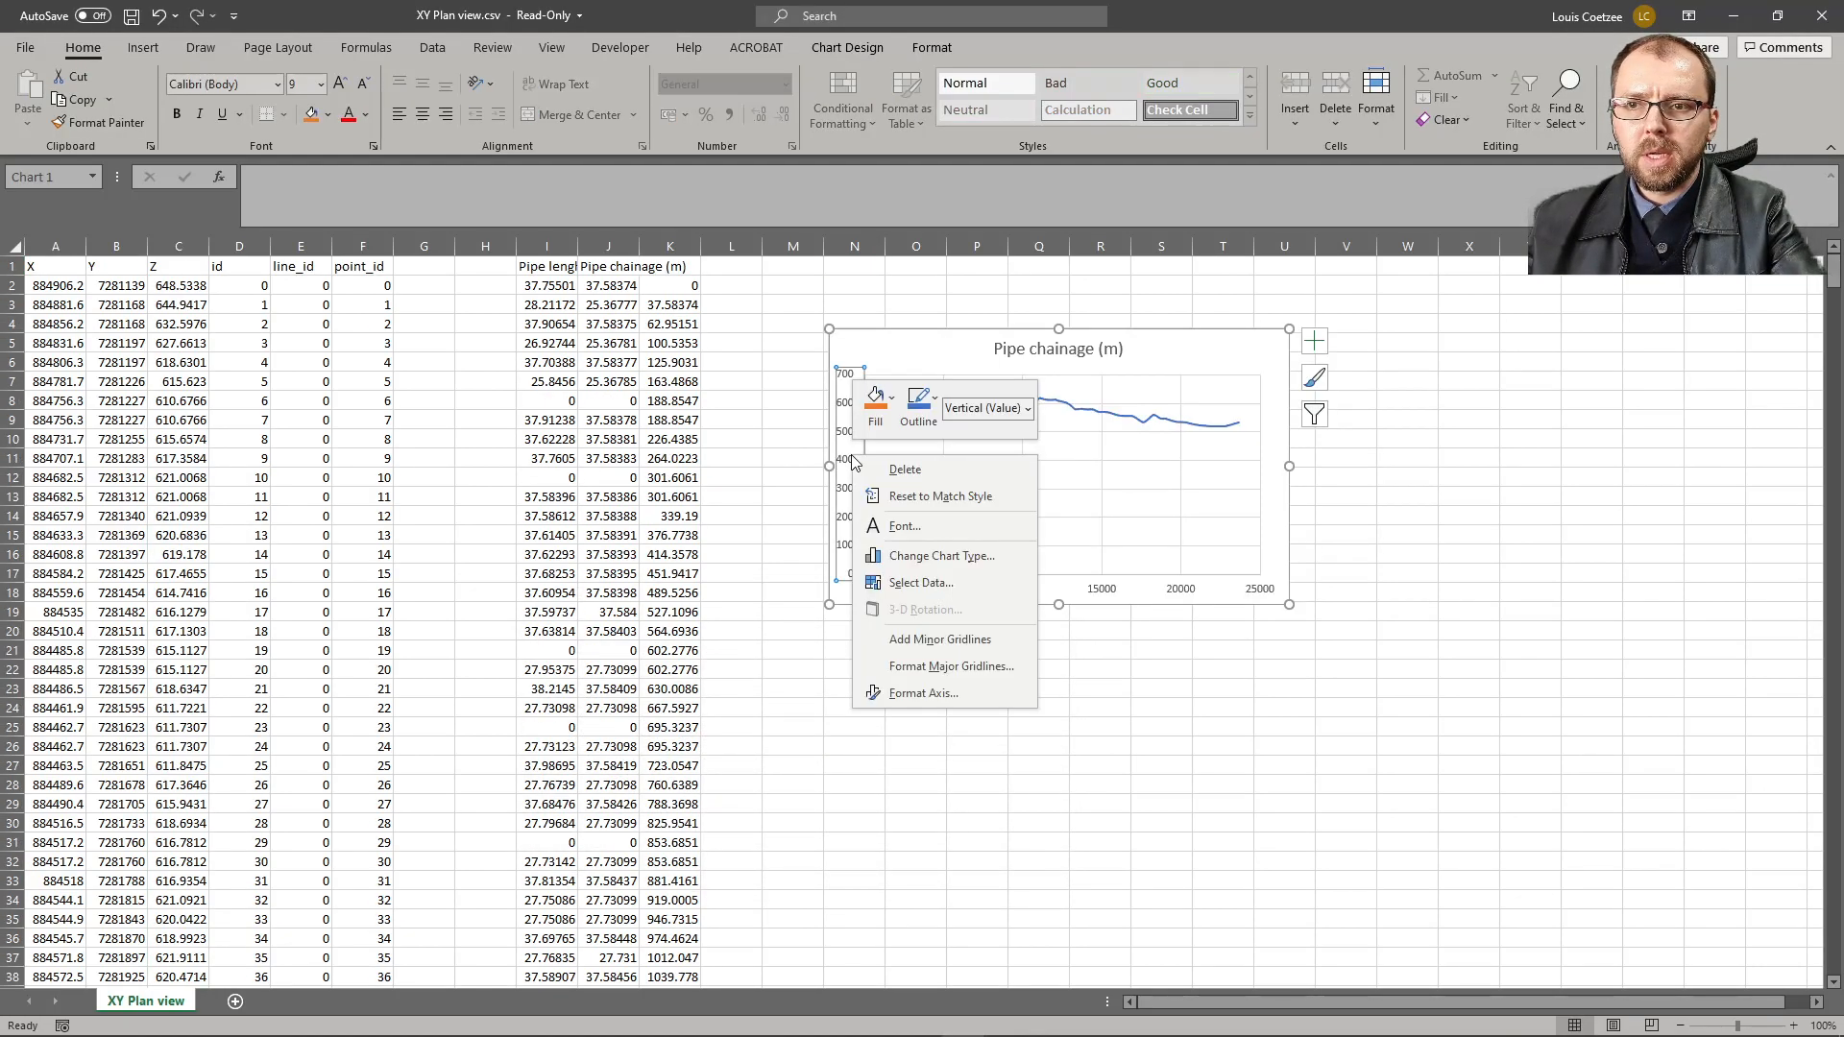
{"action": "left_click", "coordinate": [920, 693]}
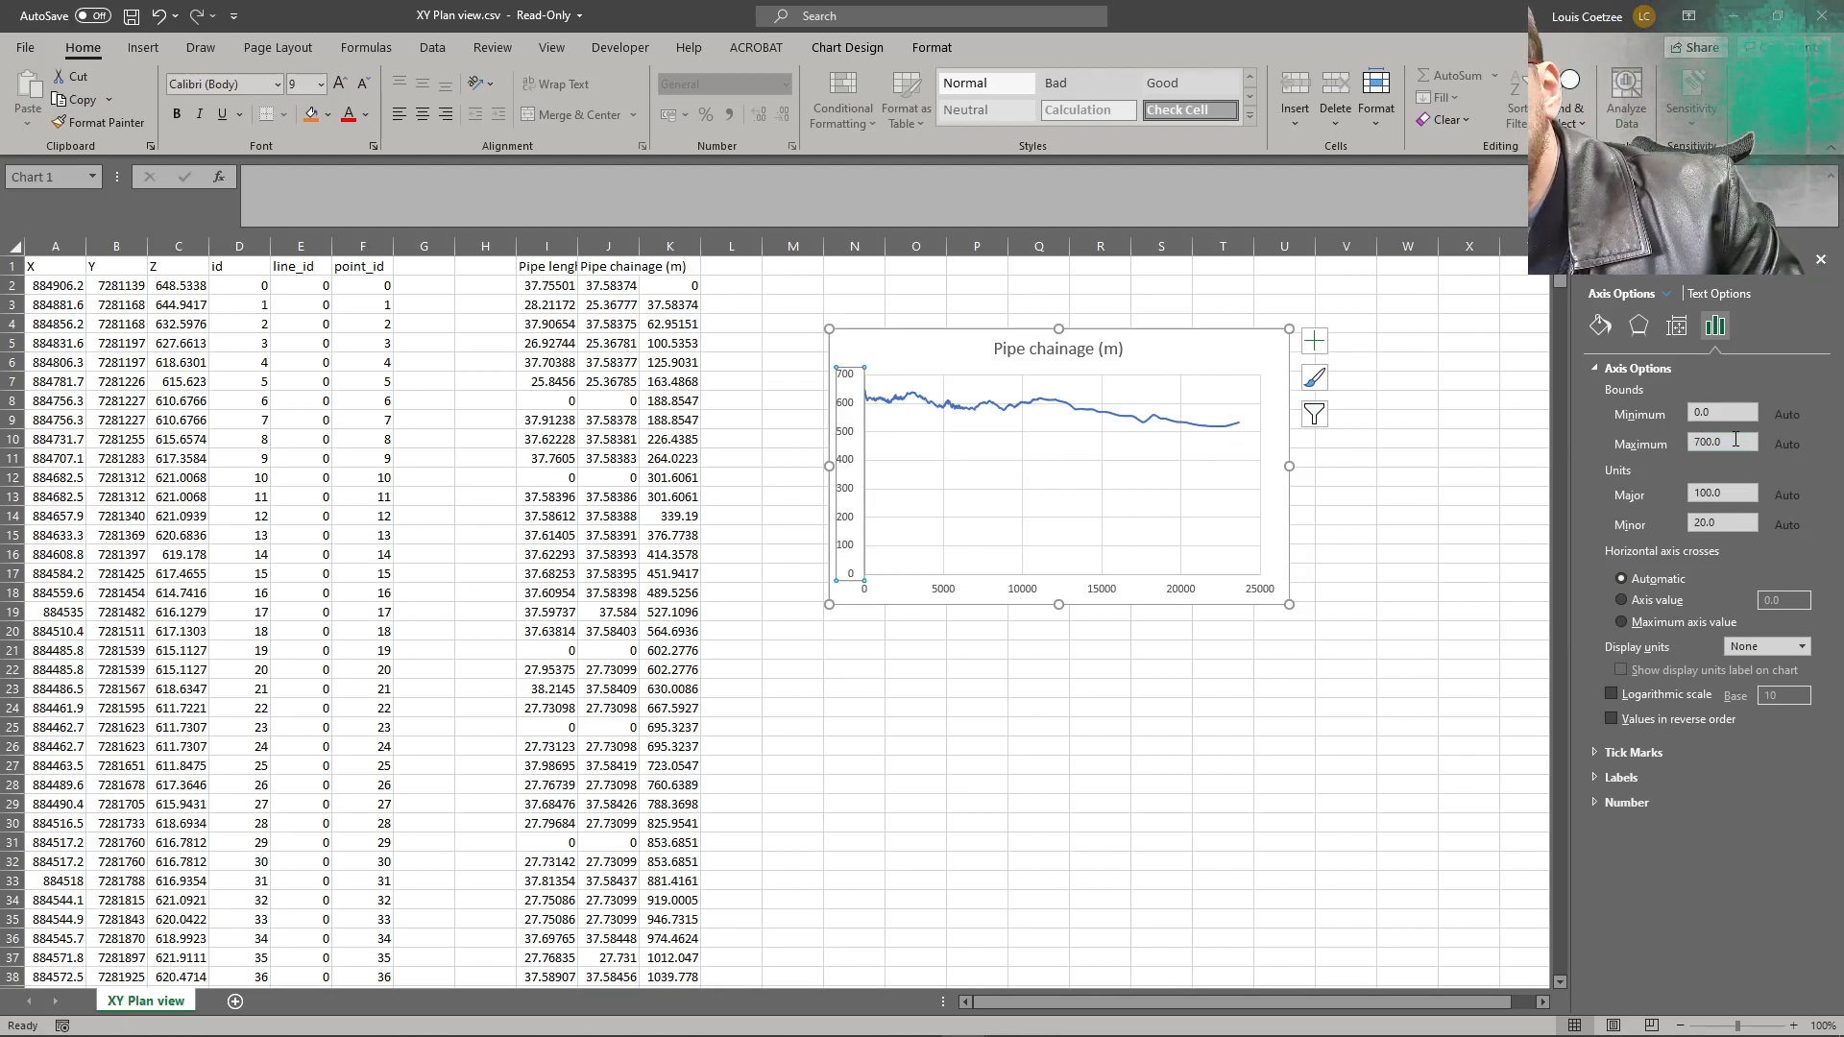
{"action": "left_click", "coordinate": [1733, 412]}
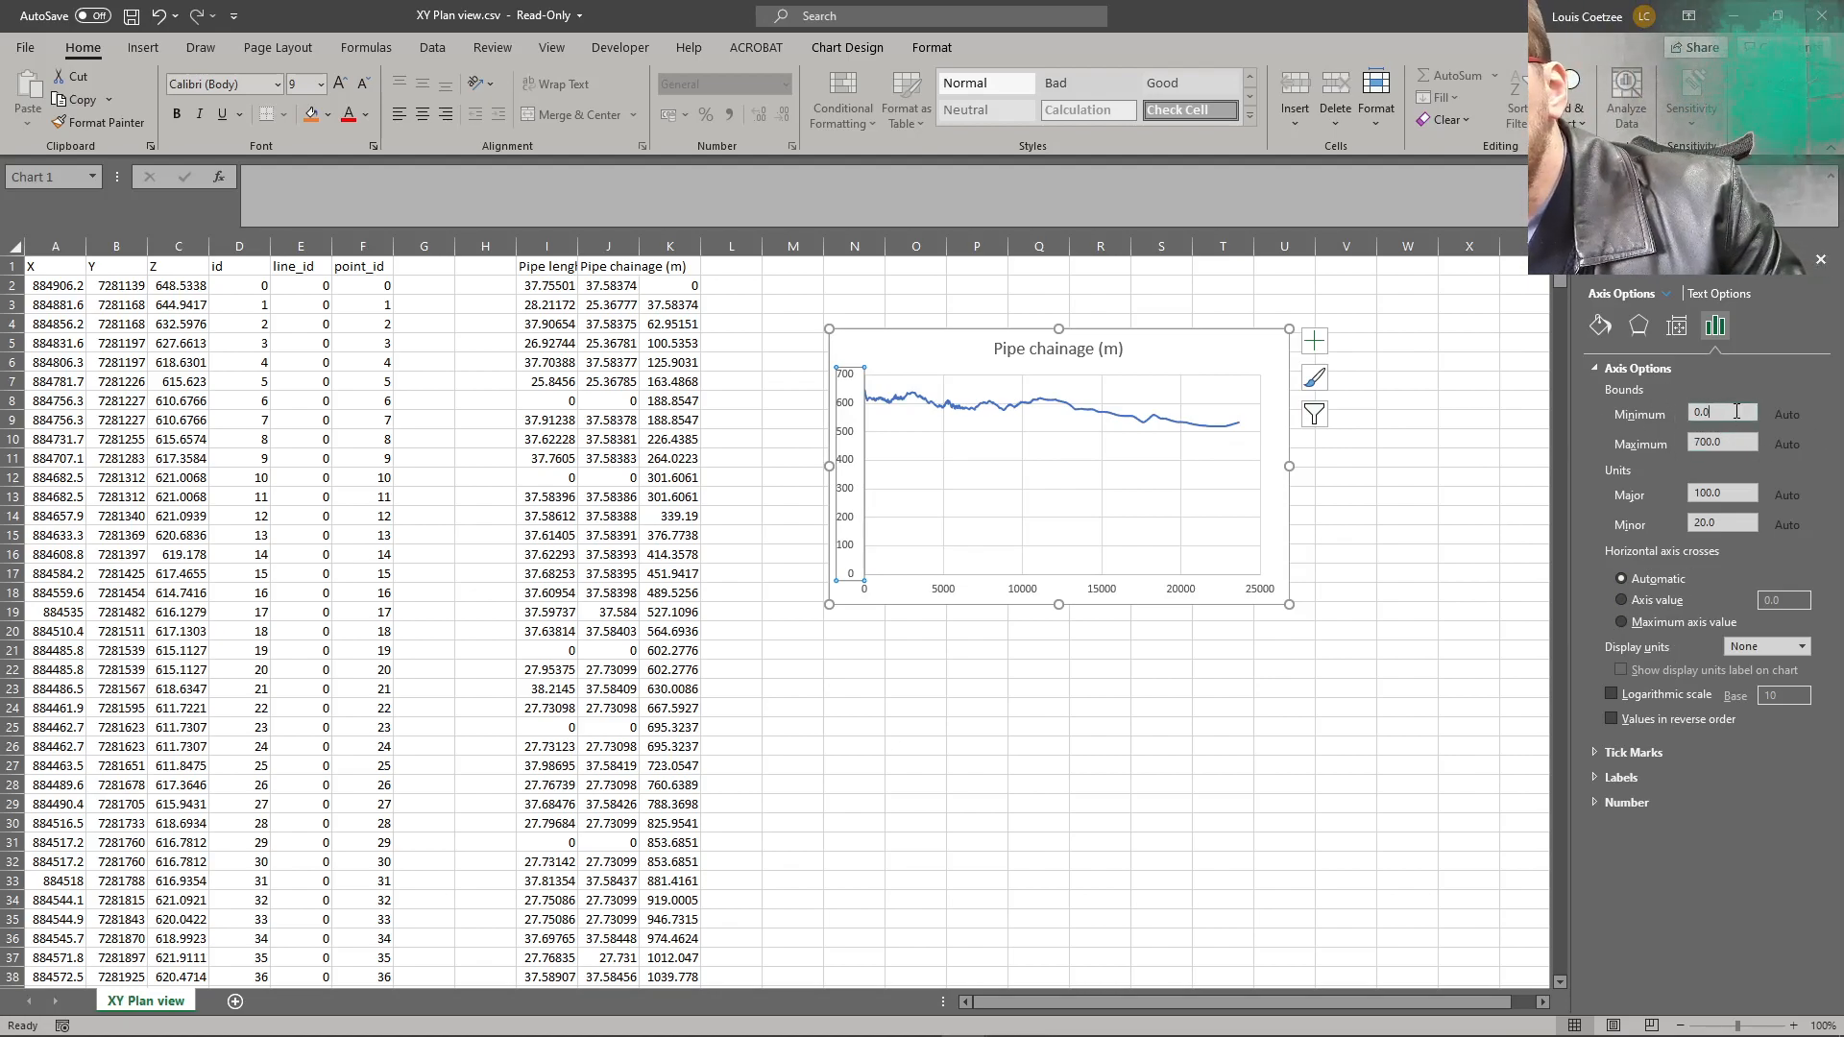
{"action": "left_click_drag", "start_coordinate": [1726, 410], "coordinate": [1679, 415]}
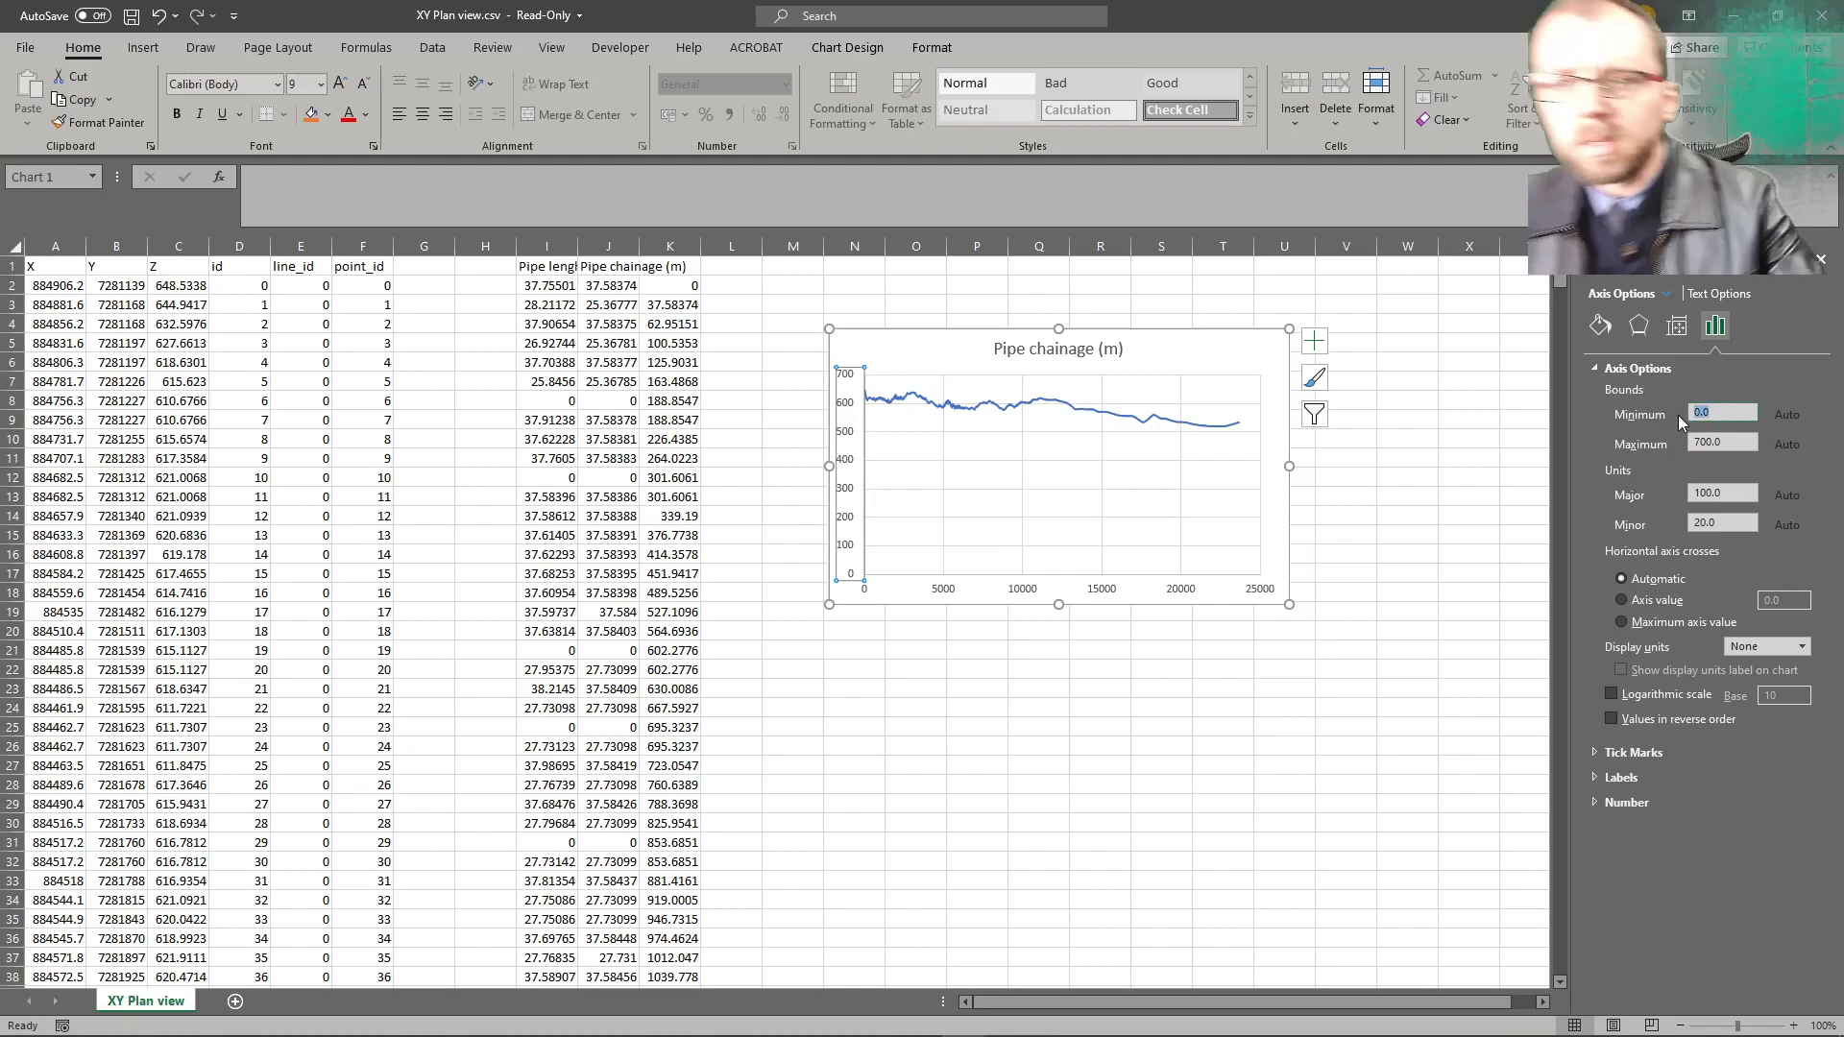
{"action": "type", "text": "500"}
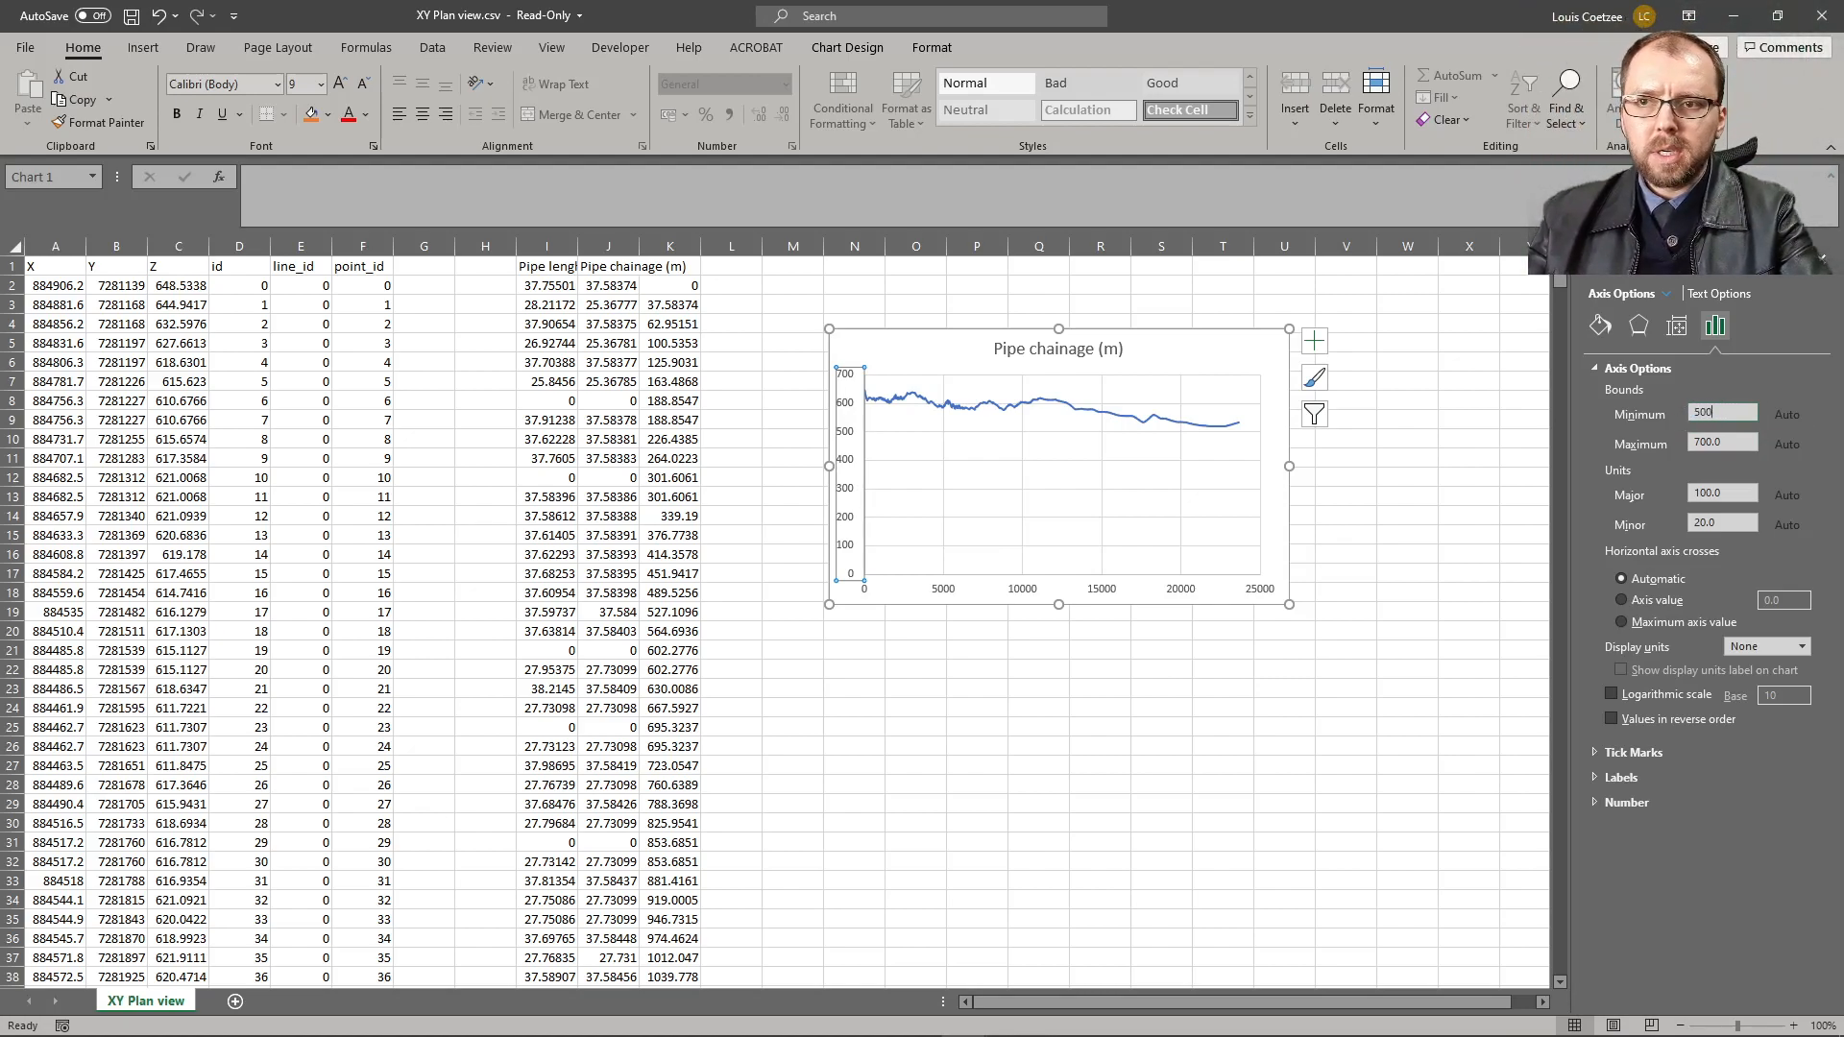
{"action": "key", "text": "Return"}
- Widen the chart on both sides to about 17 cm and apply the first quick layout, with axis titles and a legend
{"action": "left_click_drag", "start_coordinate": [829, 466], "coordinate": [783, 465]}
{"action": "left_click_drag", "start_coordinate": [1289, 467], "coordinate": [1397, 466]}
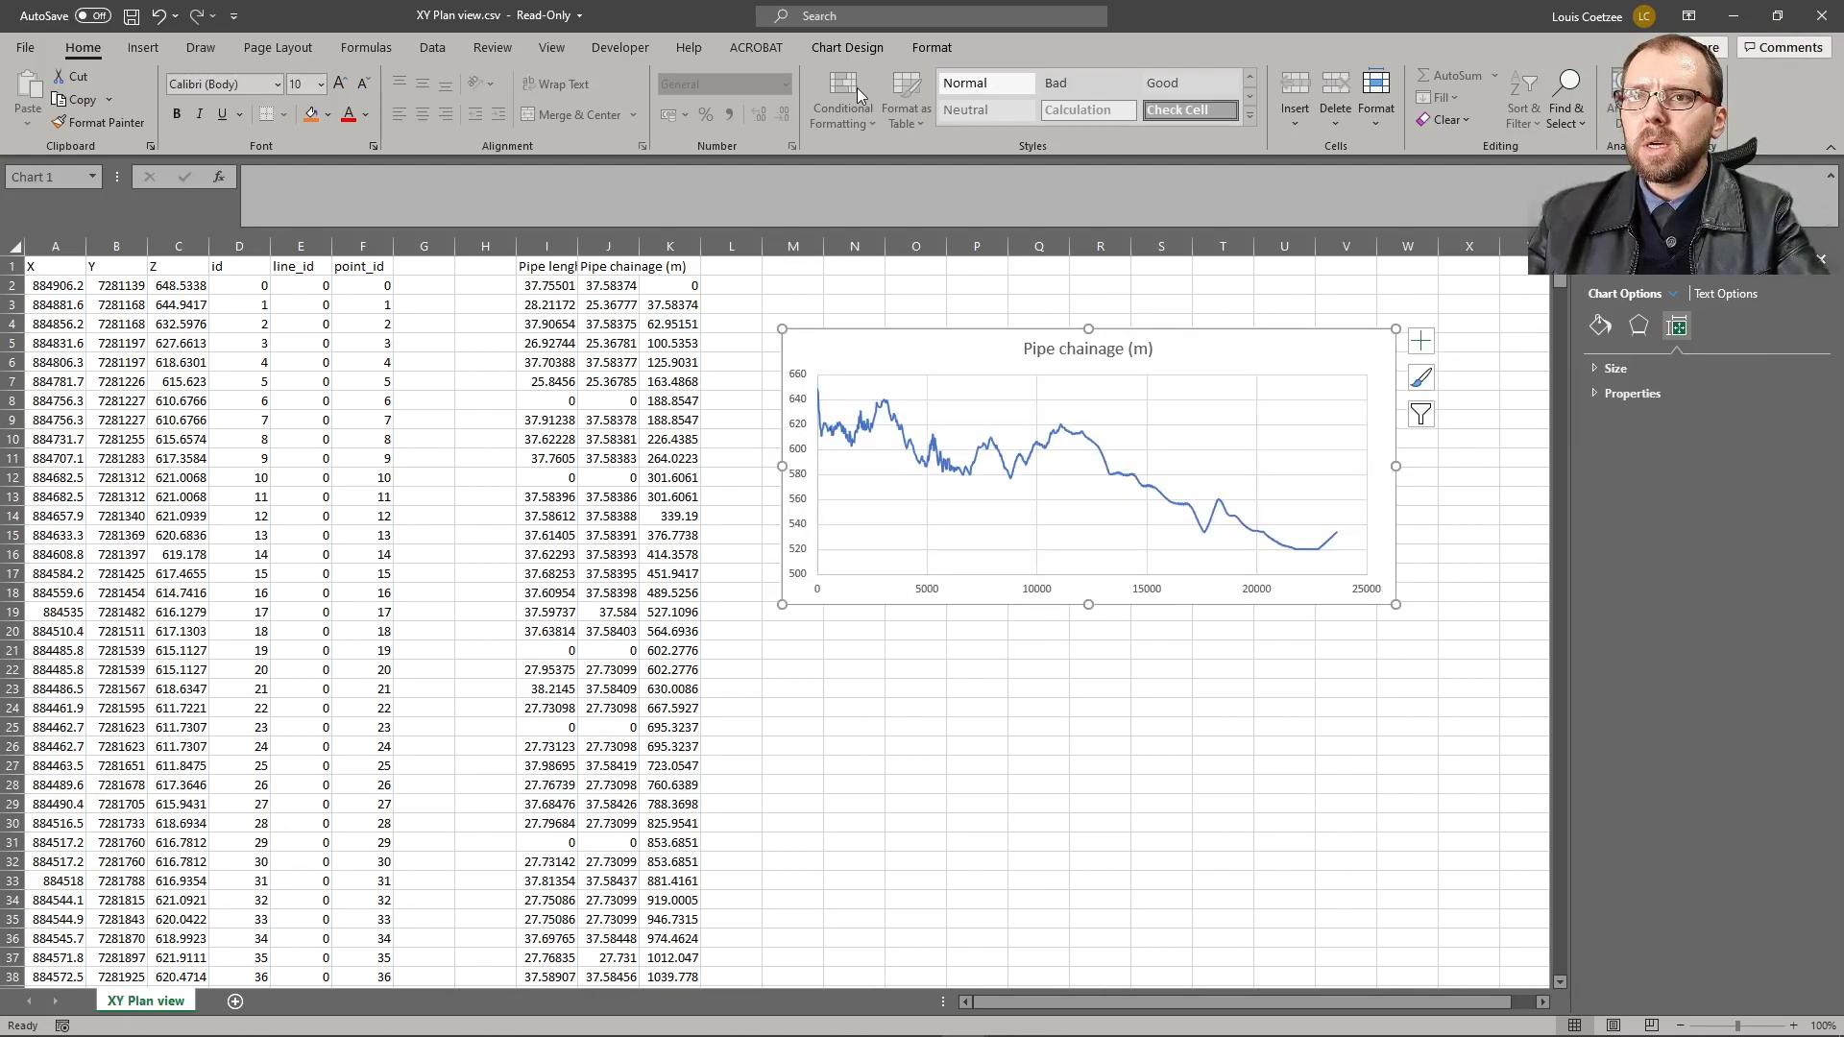
{"action": "left_click", "coordinate": [933, 50]}
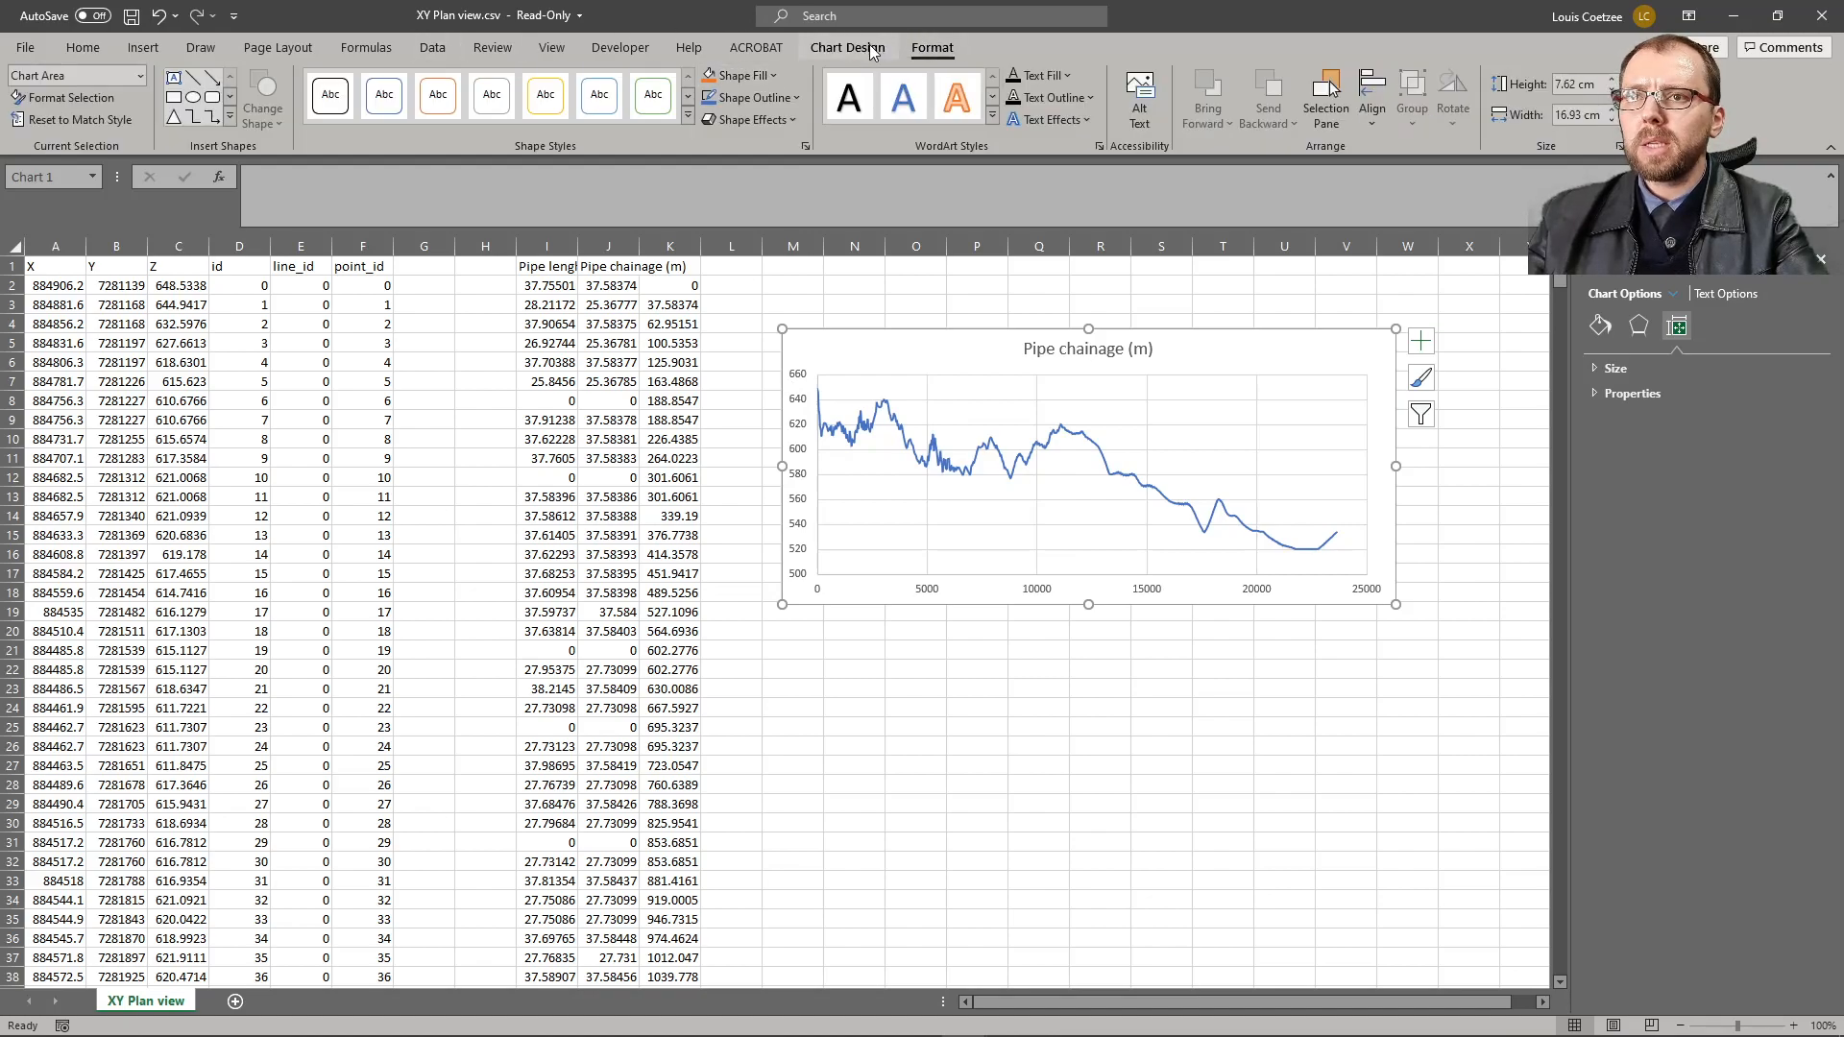
{"action": "left_click", "coordinate": [847, 48]}
{"action": "left_click", "coordinate": [89, 101]}
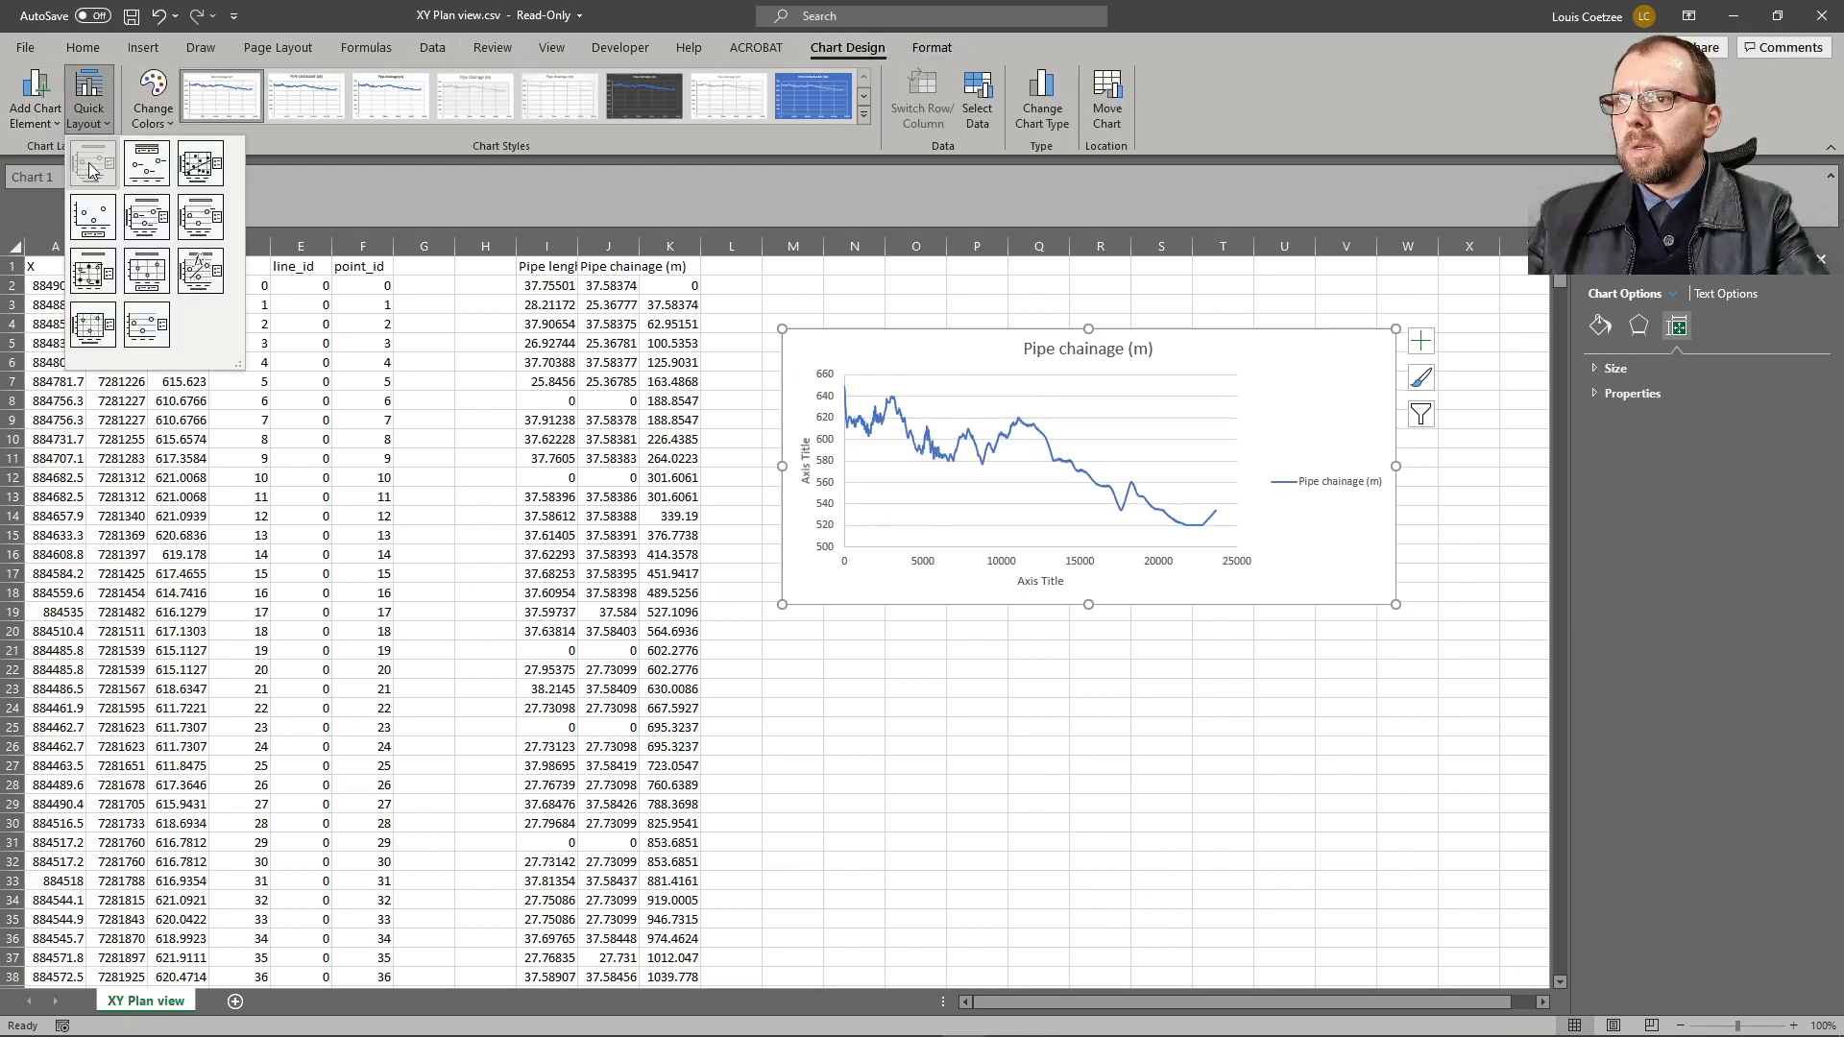
{"action": "left_click", "coordinate": [96, 161]}
- Link the chart's vertical axis title to the header in cell C1
{"action": "left_click", "coordinate": [805, 468]}
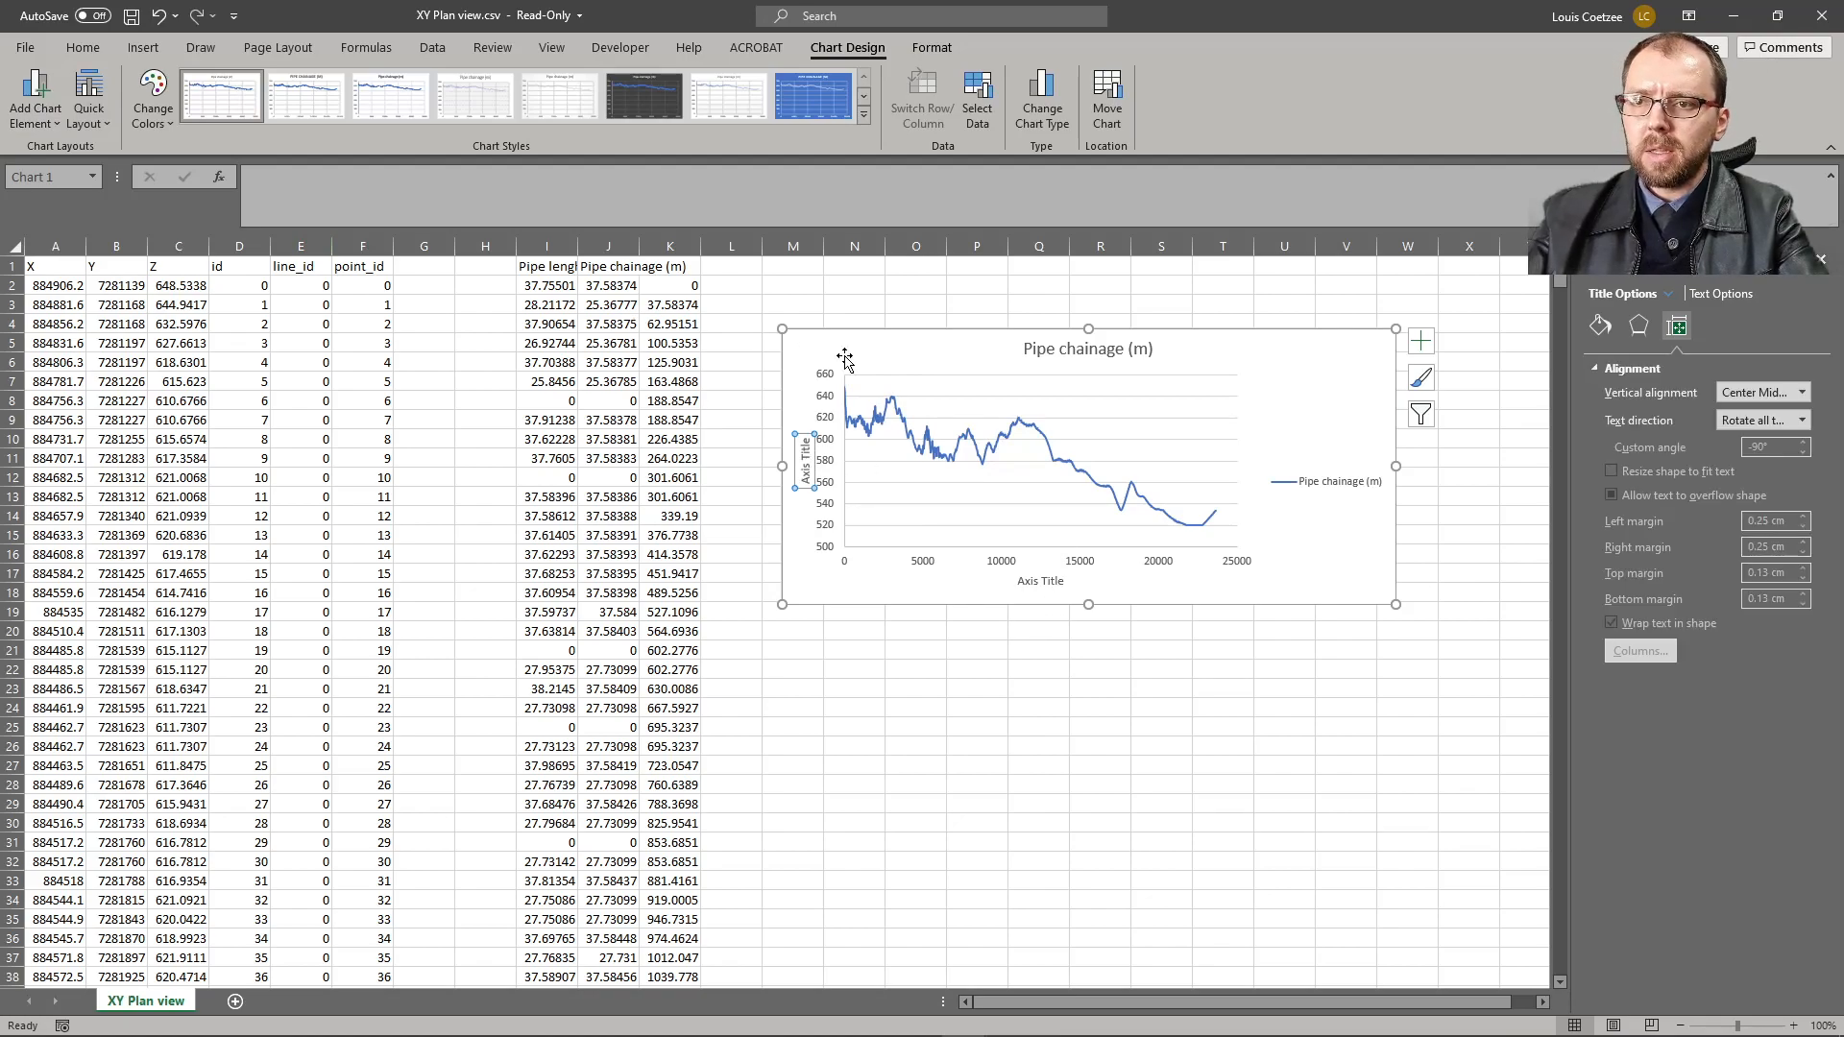
{"action": "type", "text": "="}
{"action": "left_click", "coordinate": [166, 271]}
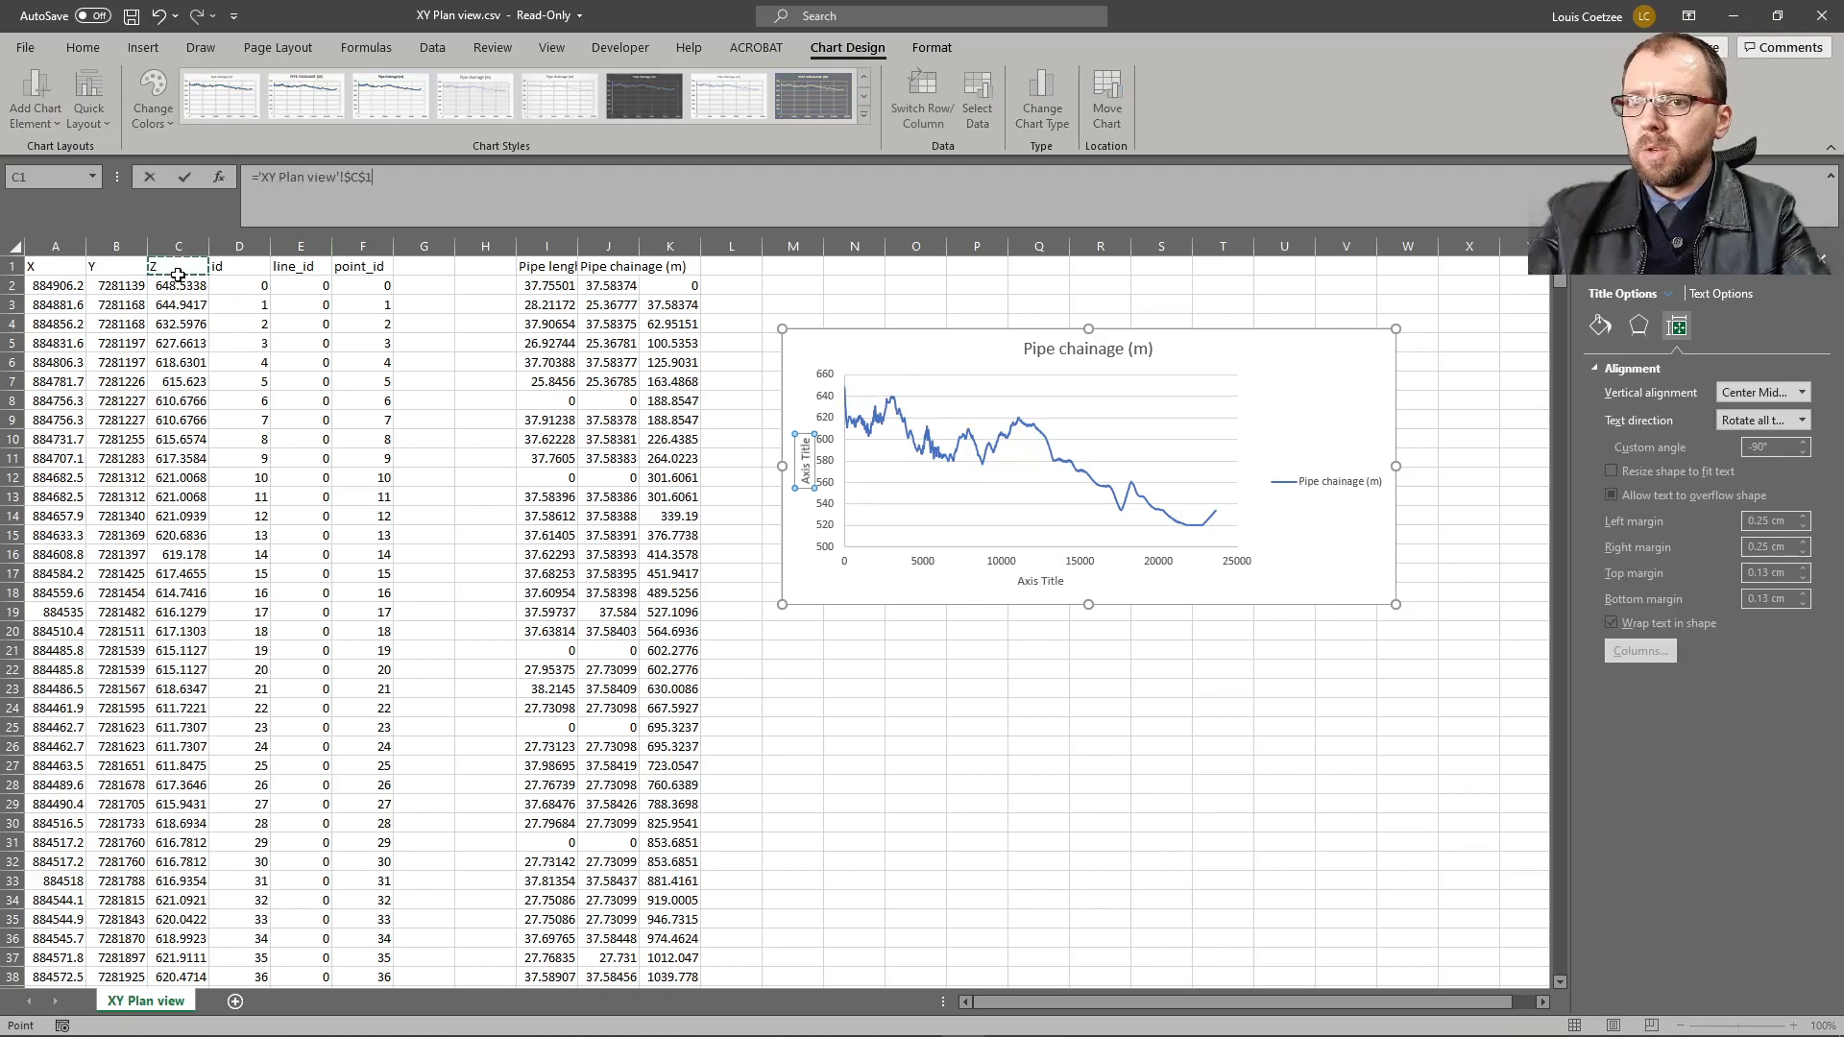
{"action": "key", "text": "Return"}
- Rename the column header in C1 as "Elevation (m)"
{"action": "left_click", "coordinate": [159, 272]}
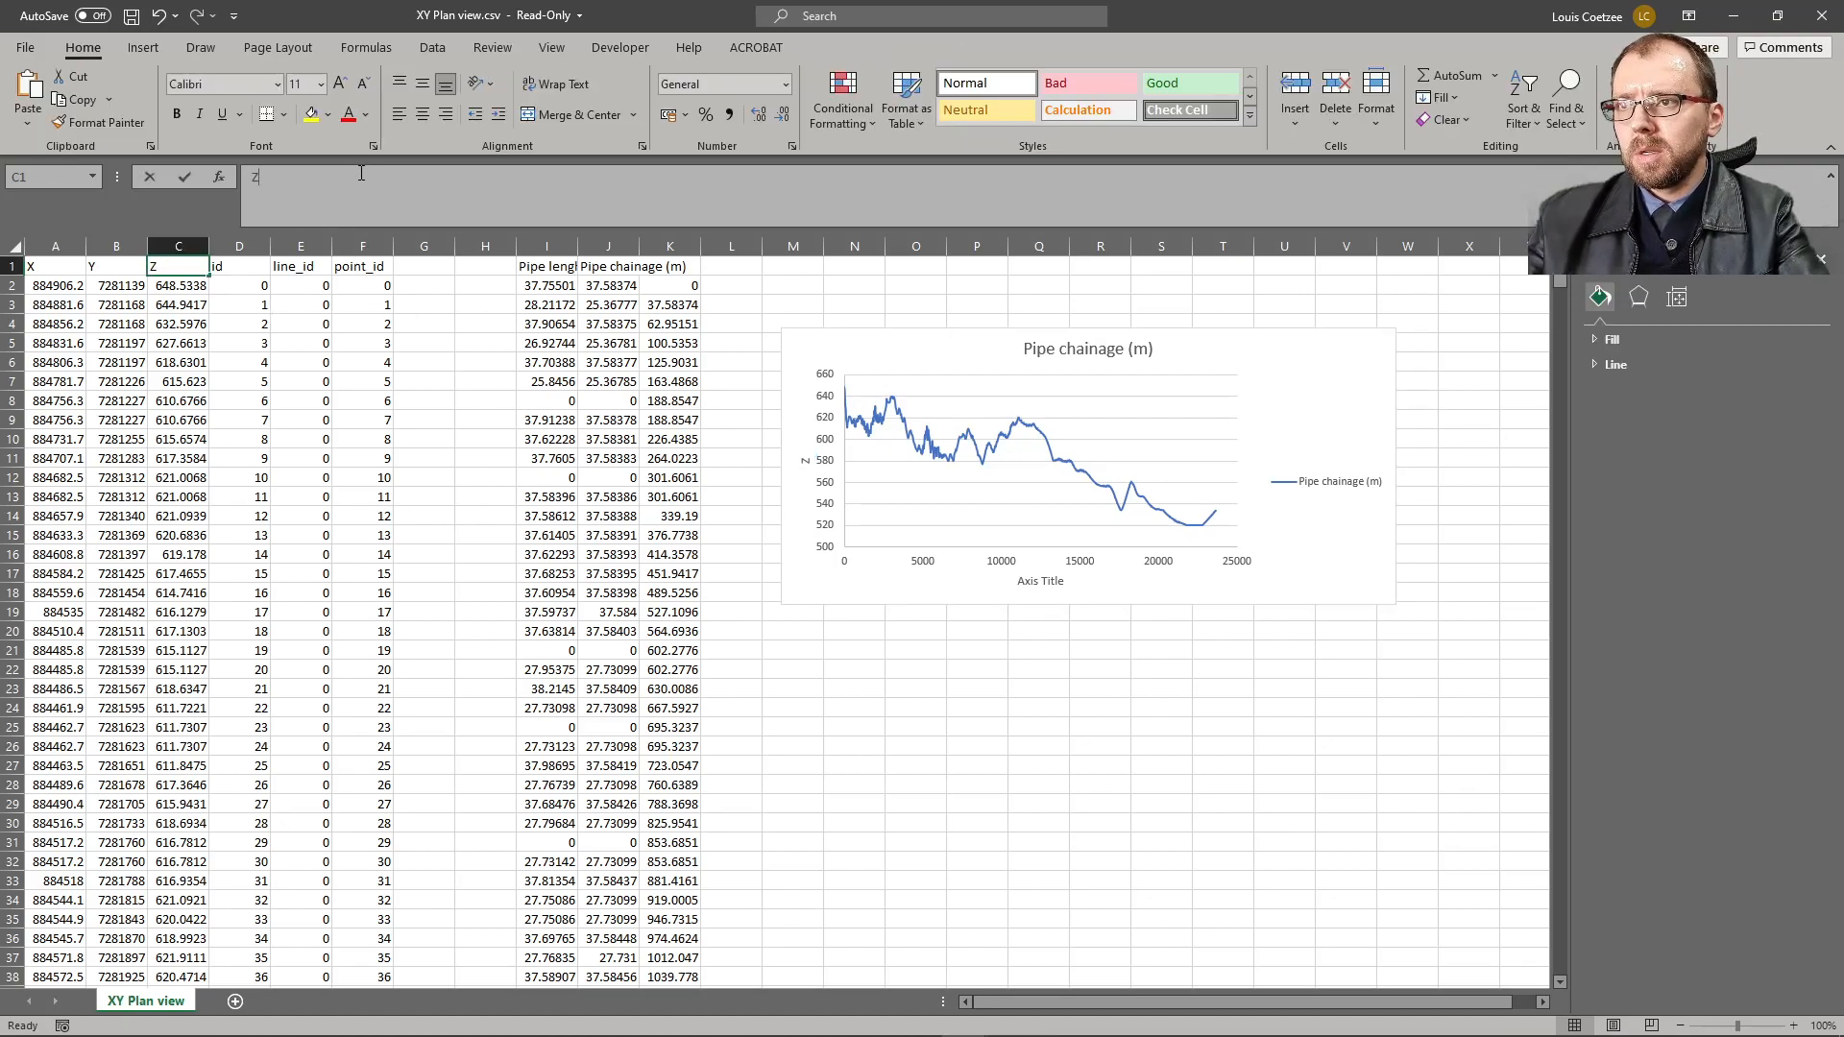
{"action": "left_click", "coordinate": [363, 172]}
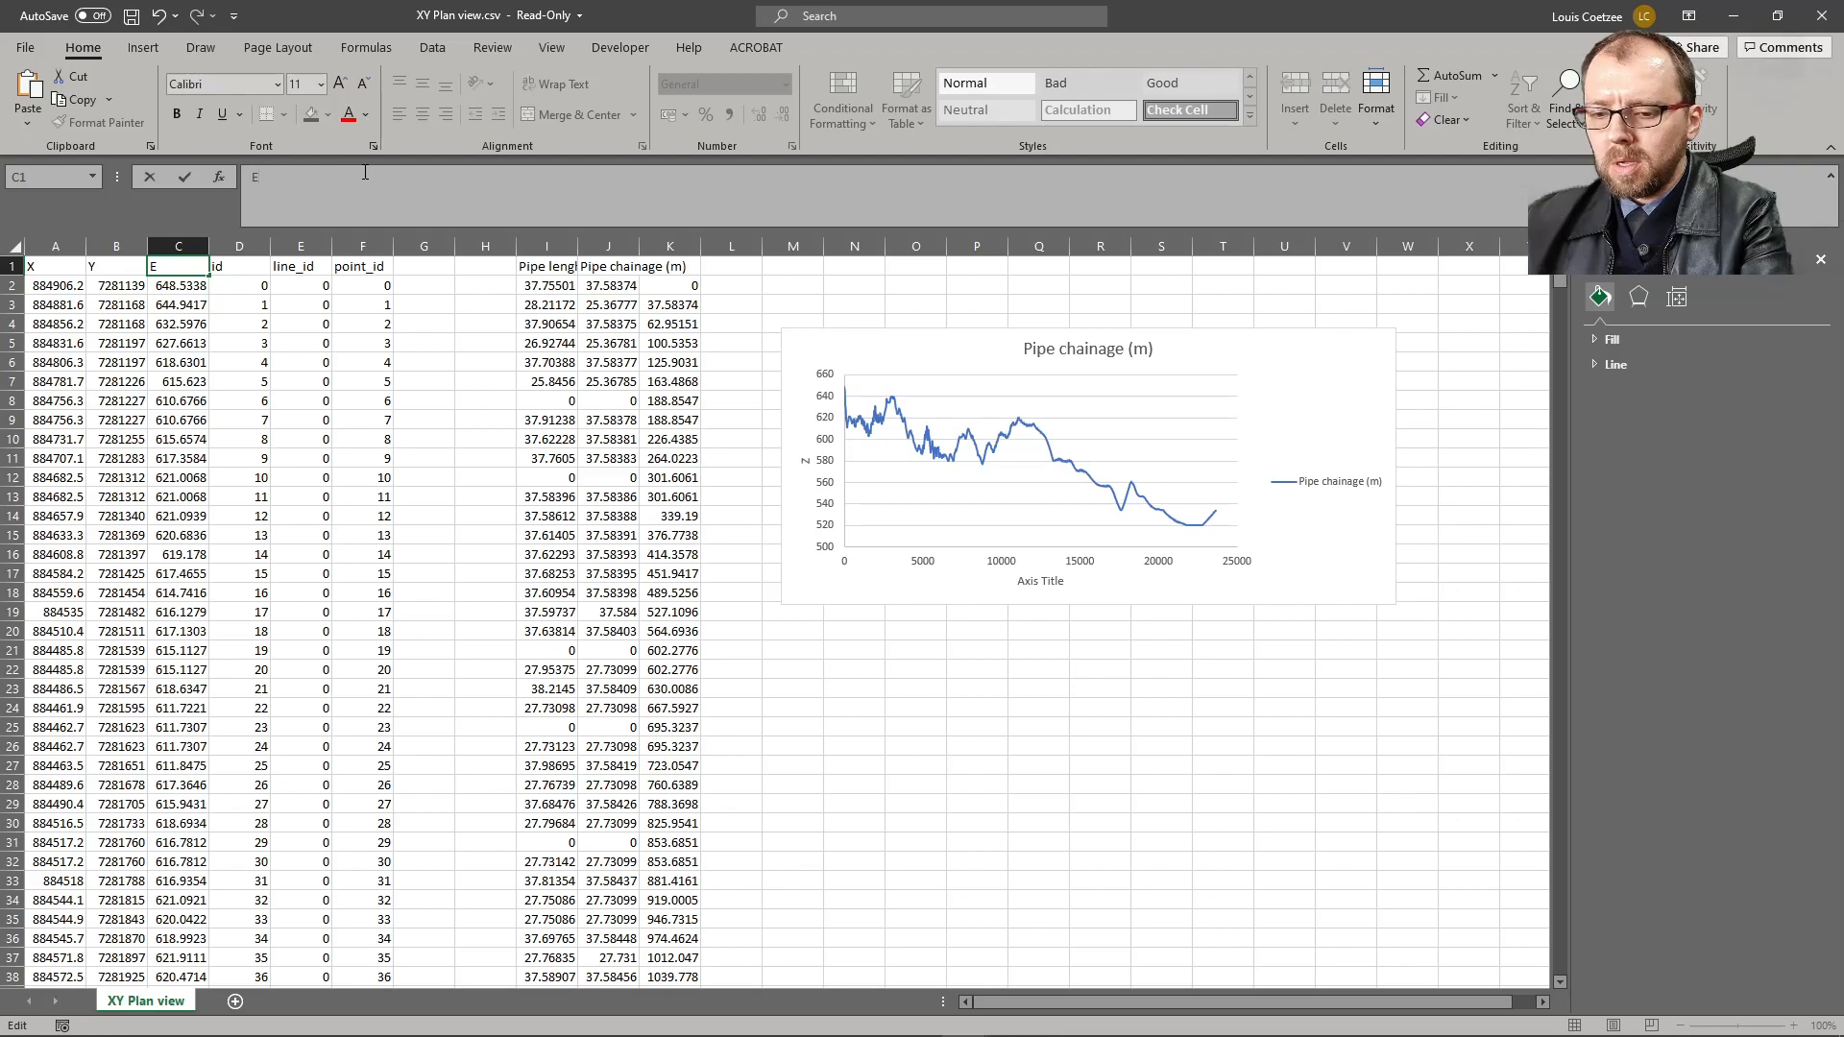
{"action": "type", "text": "(m"}
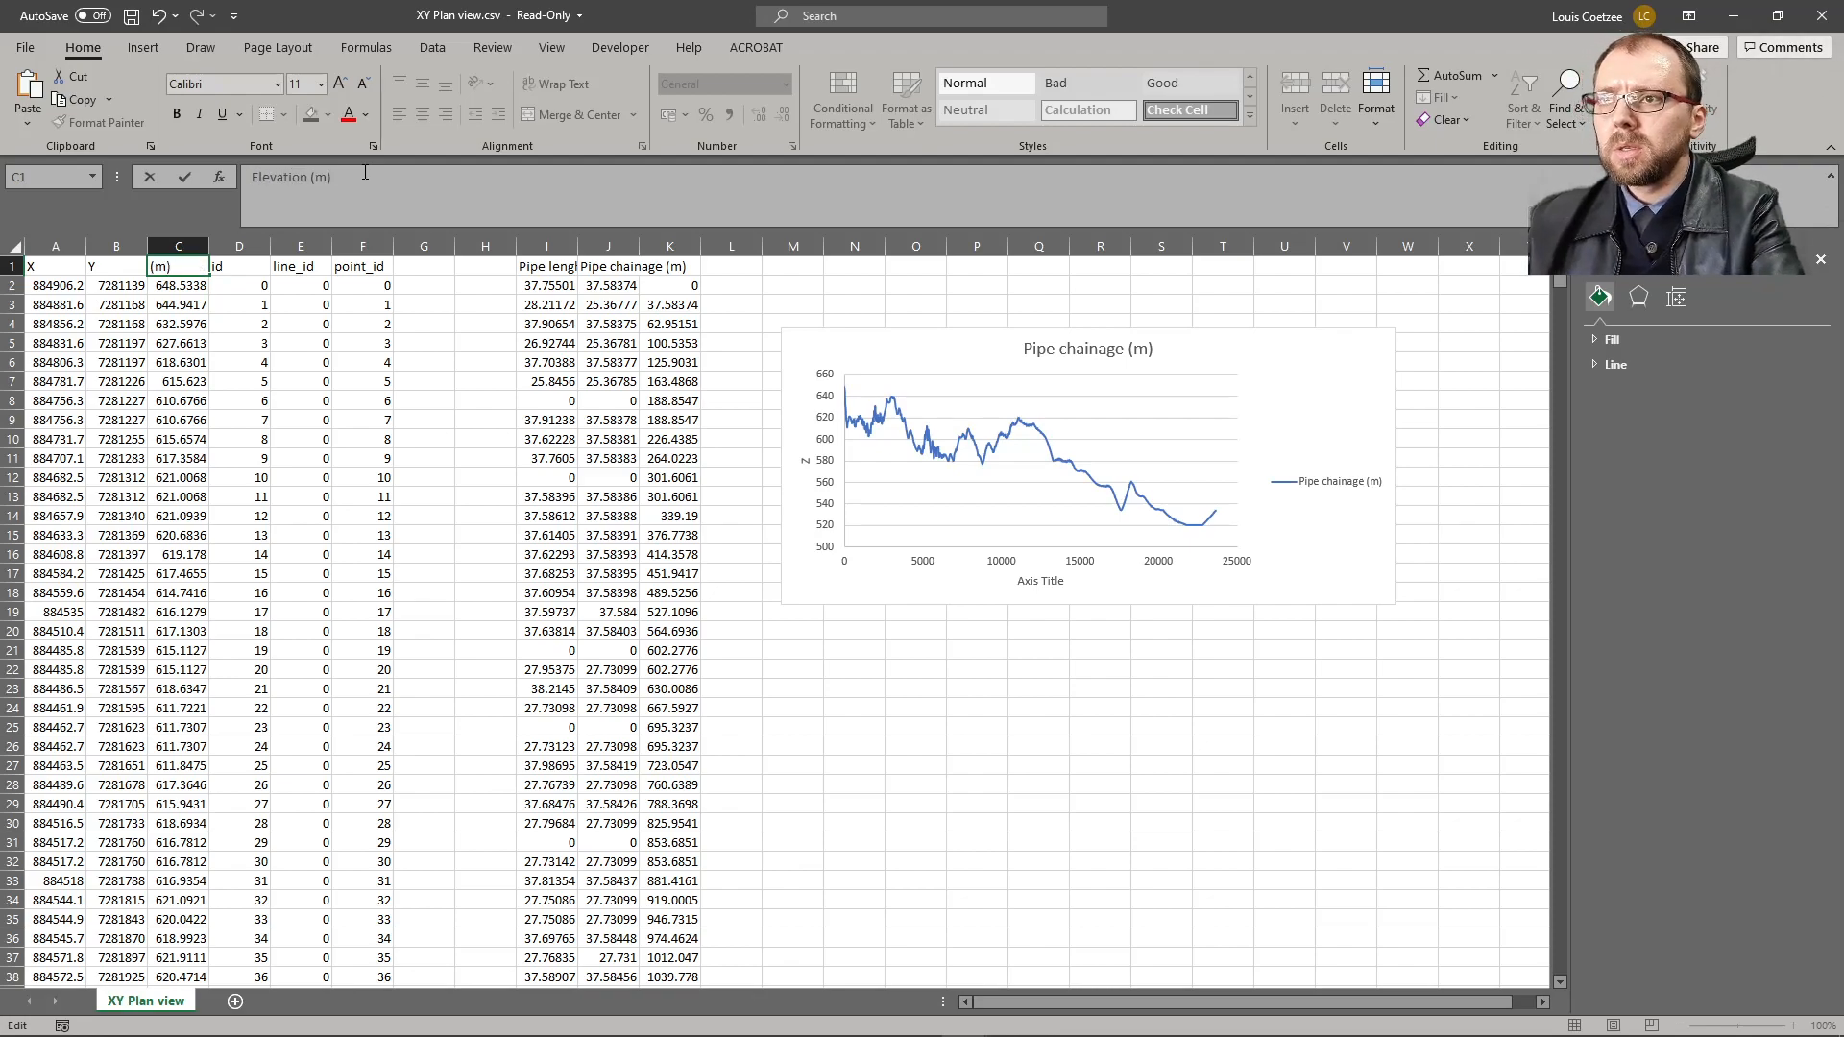
{"action": "key", "text": "Return"}
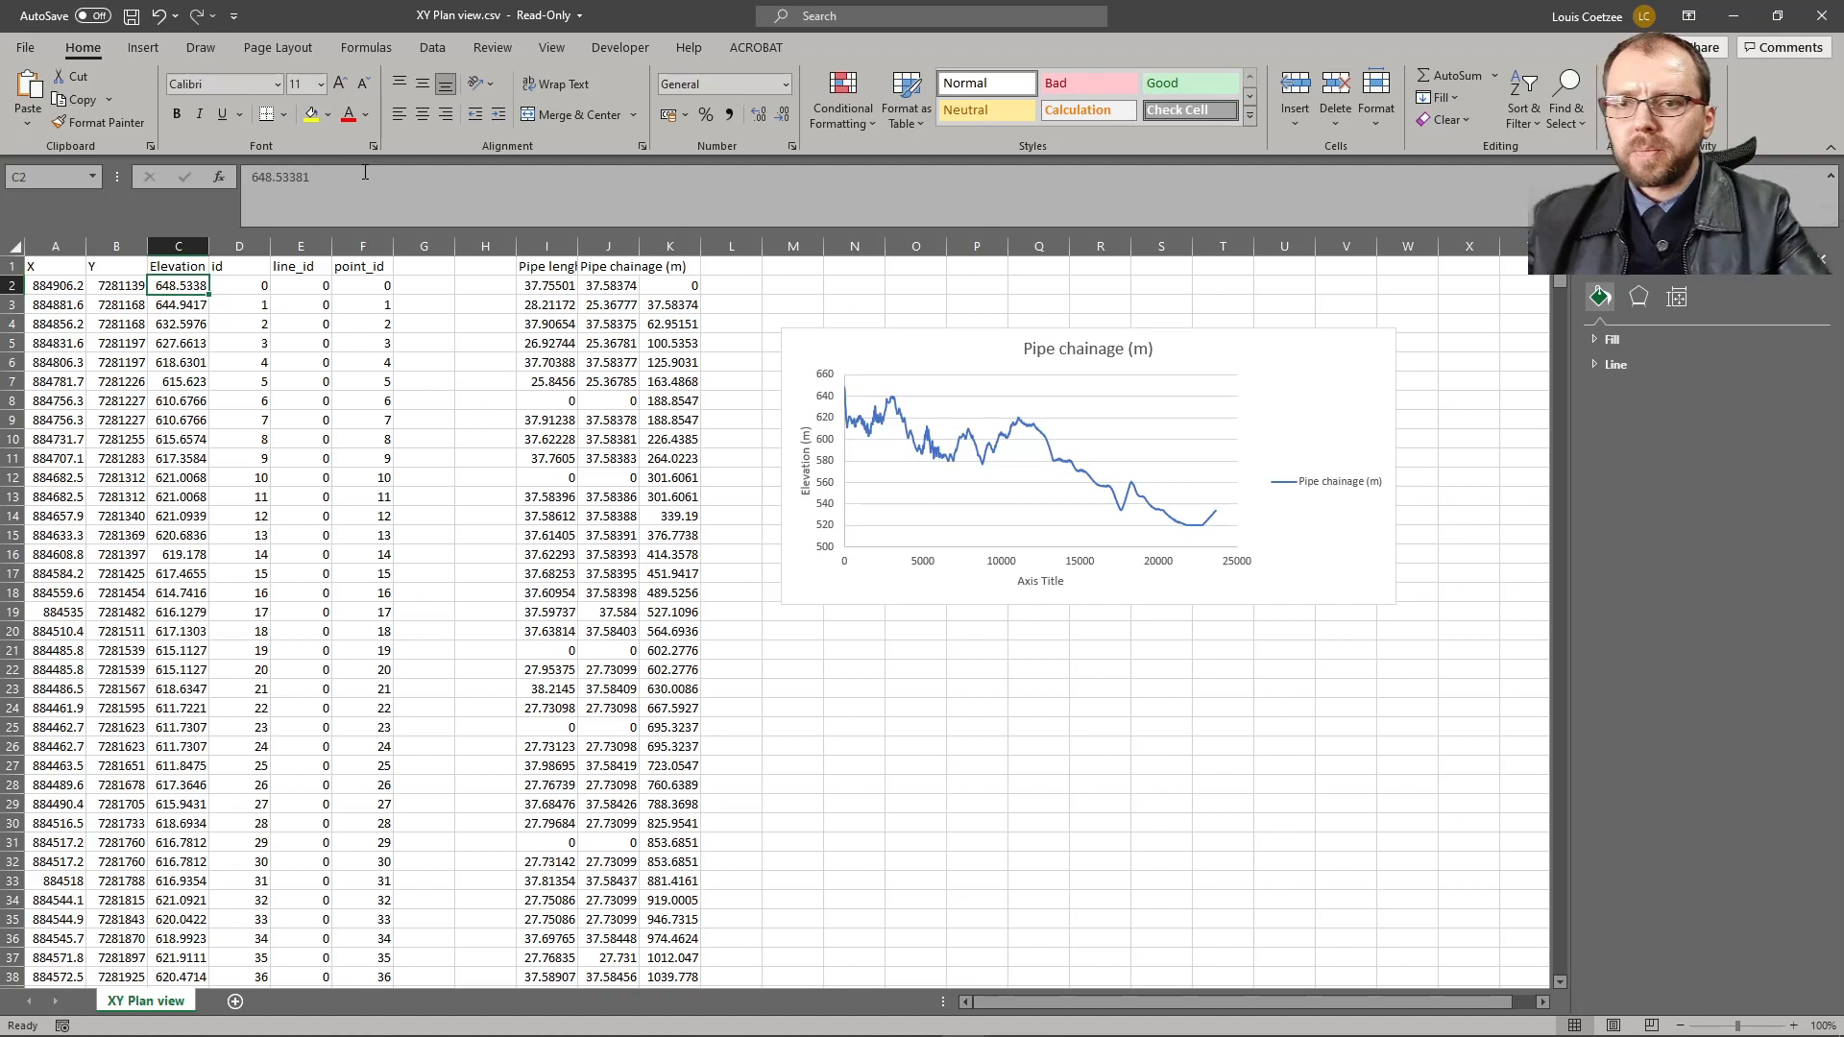
- Link the chart's horizontal axis title to the "Pipe chainage (m)" header in cell J1
{"action": "left_click", "coordinate": [1040, 581]}
{"action": "type", "text": "="}
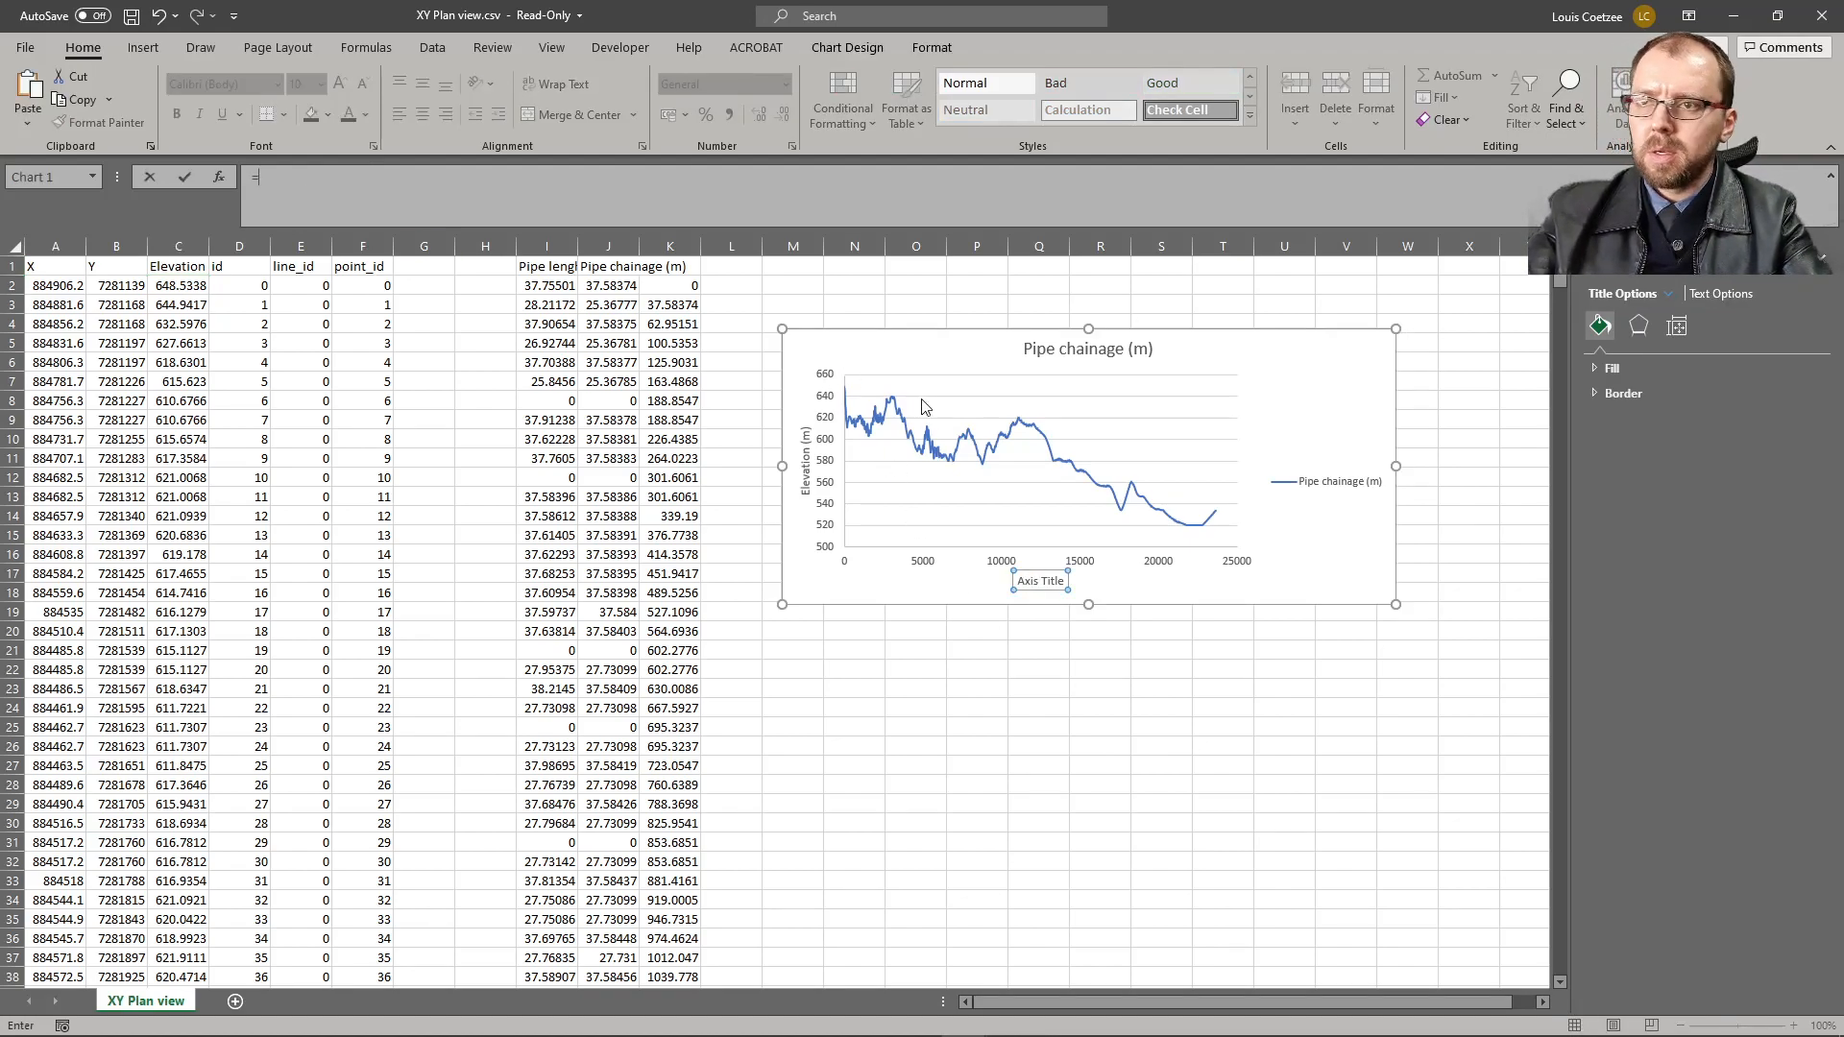
{"action": "left_click", "coordinate": [611, 266]}
{"action": "key", "text": "Return"}
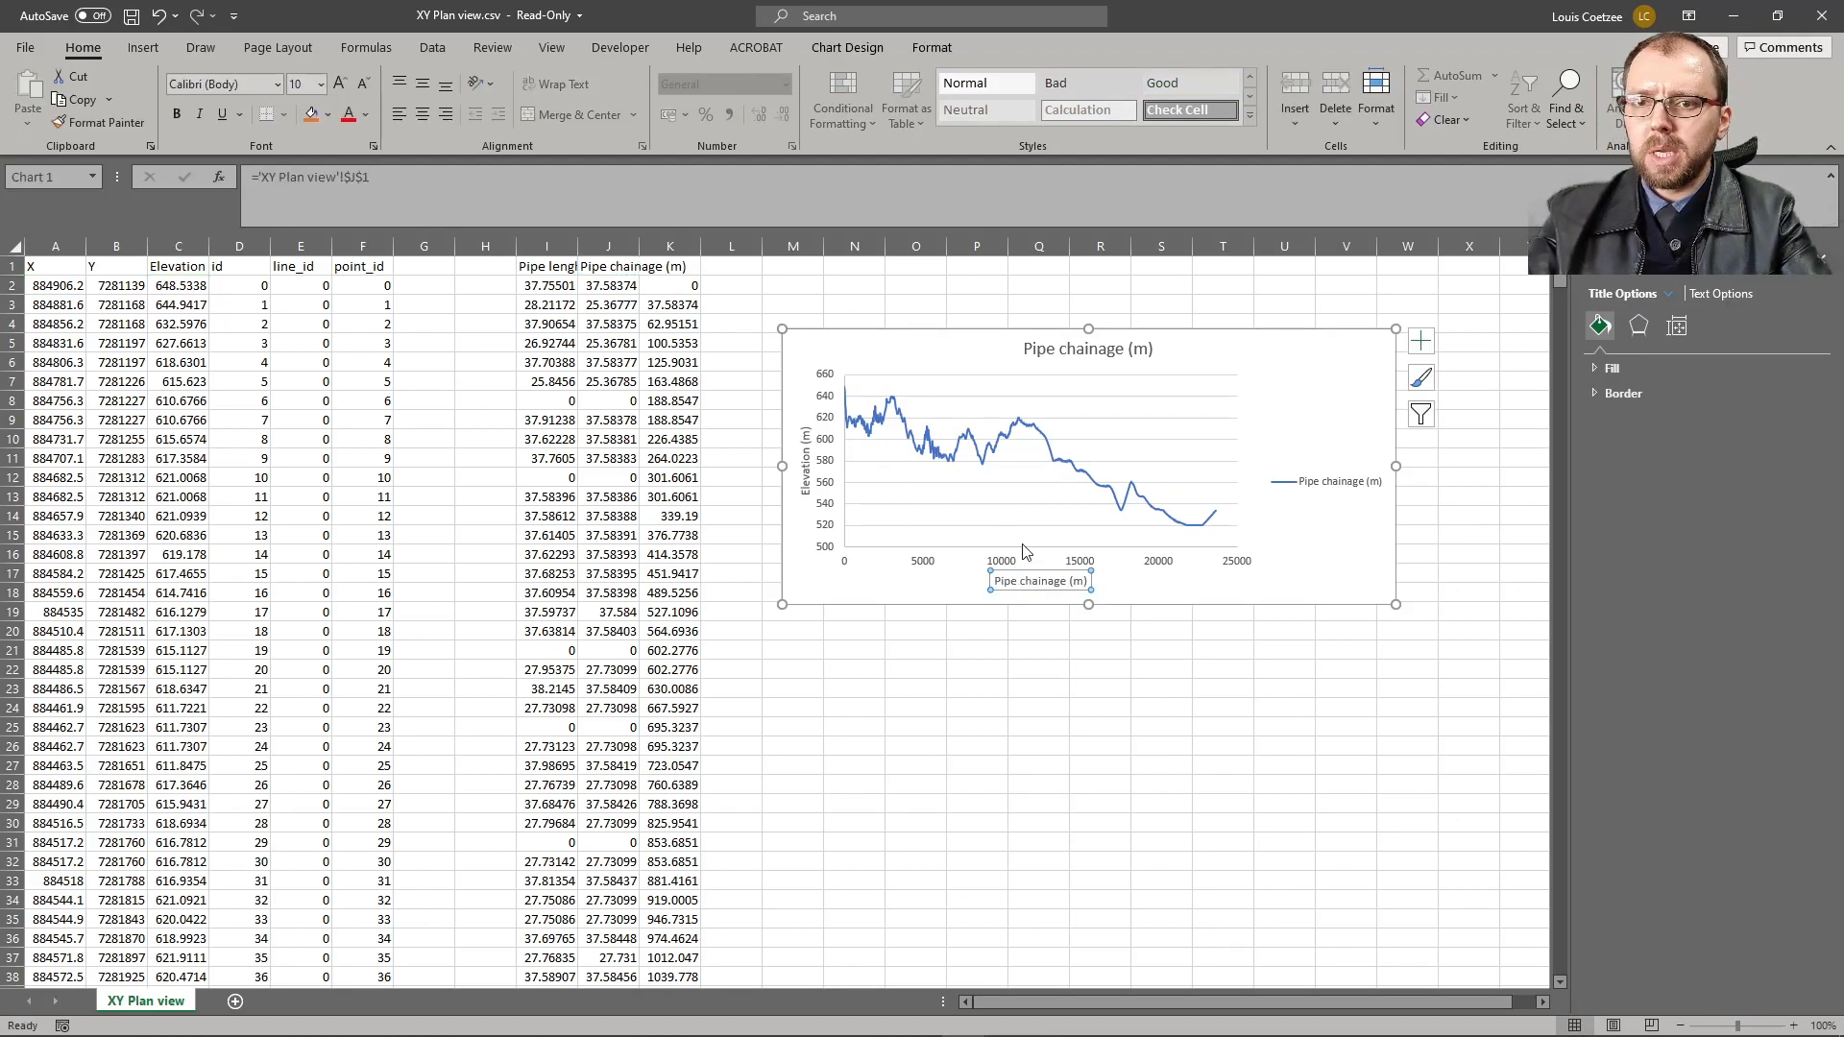
{"action": "left_click", "coordinate": [1098, 696]}
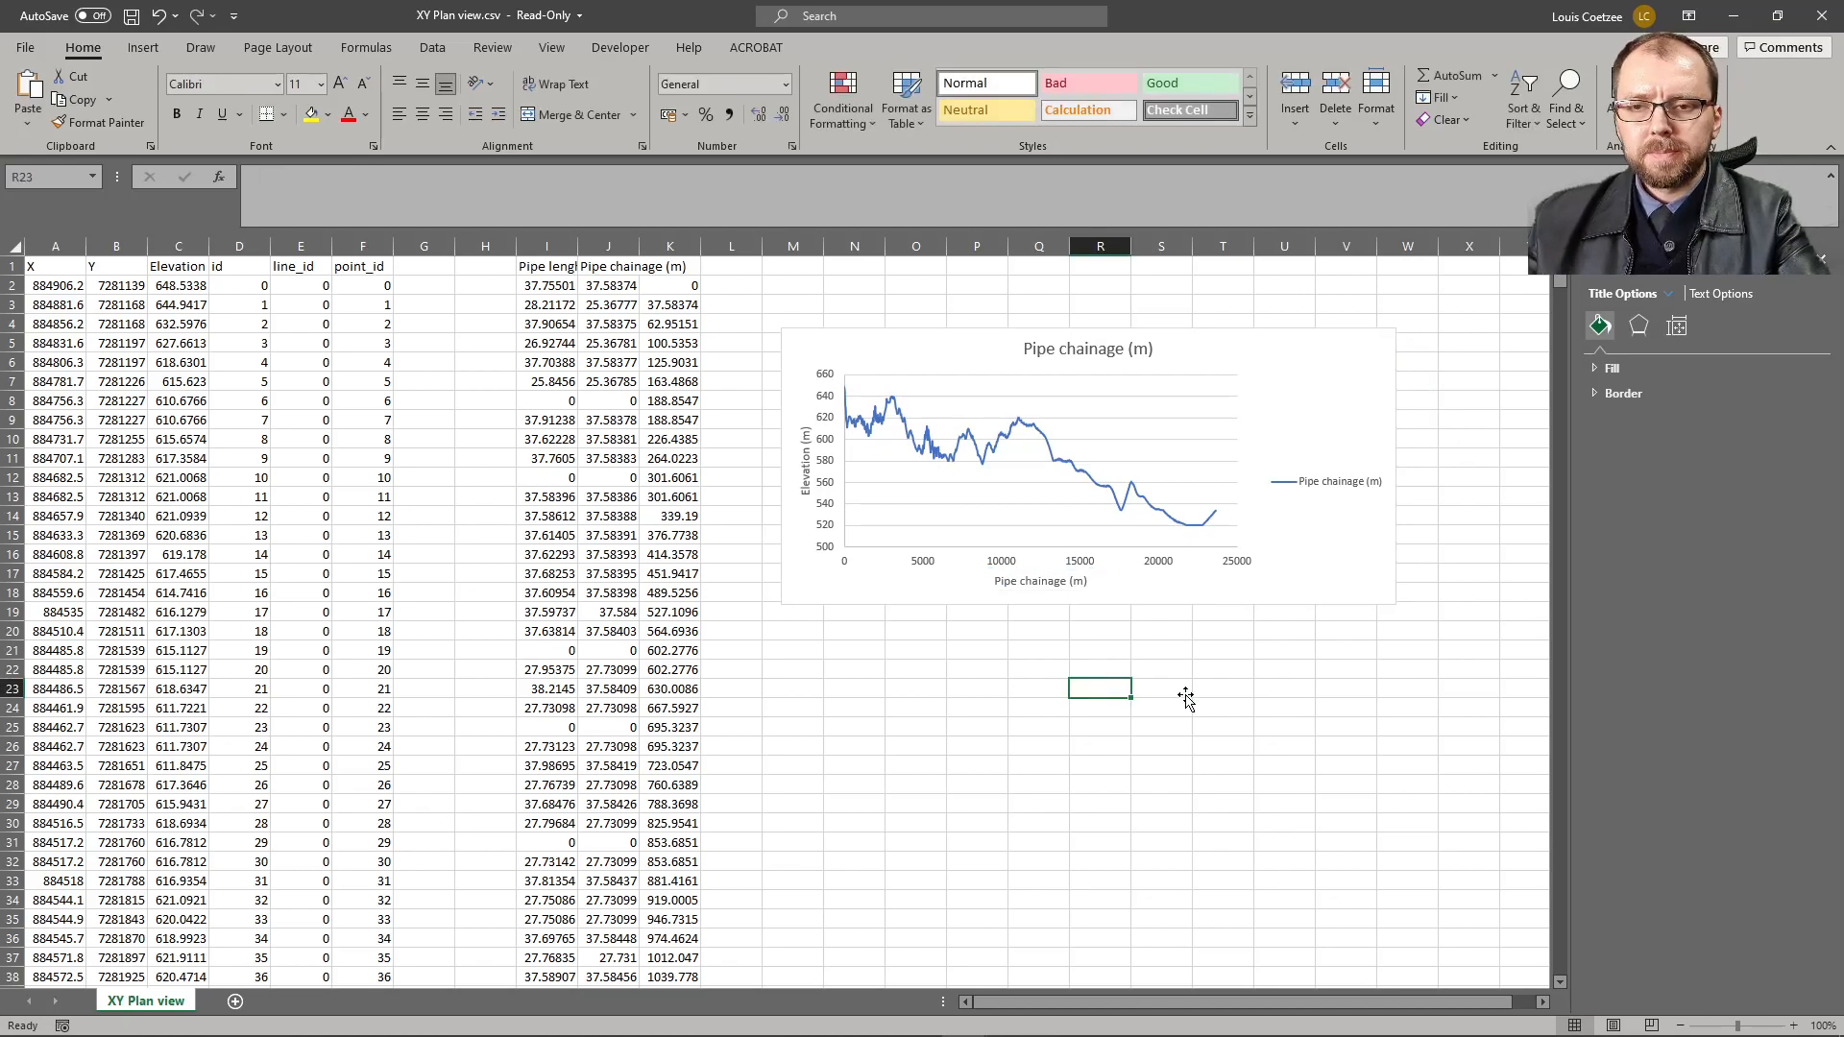
- Delete the chart's legend and chart title, and stretch the chart slightly wider on both sides
{"action": "left_click", "coordinate": [1295, 482]}
{"action": "key", "text": "Delete"}
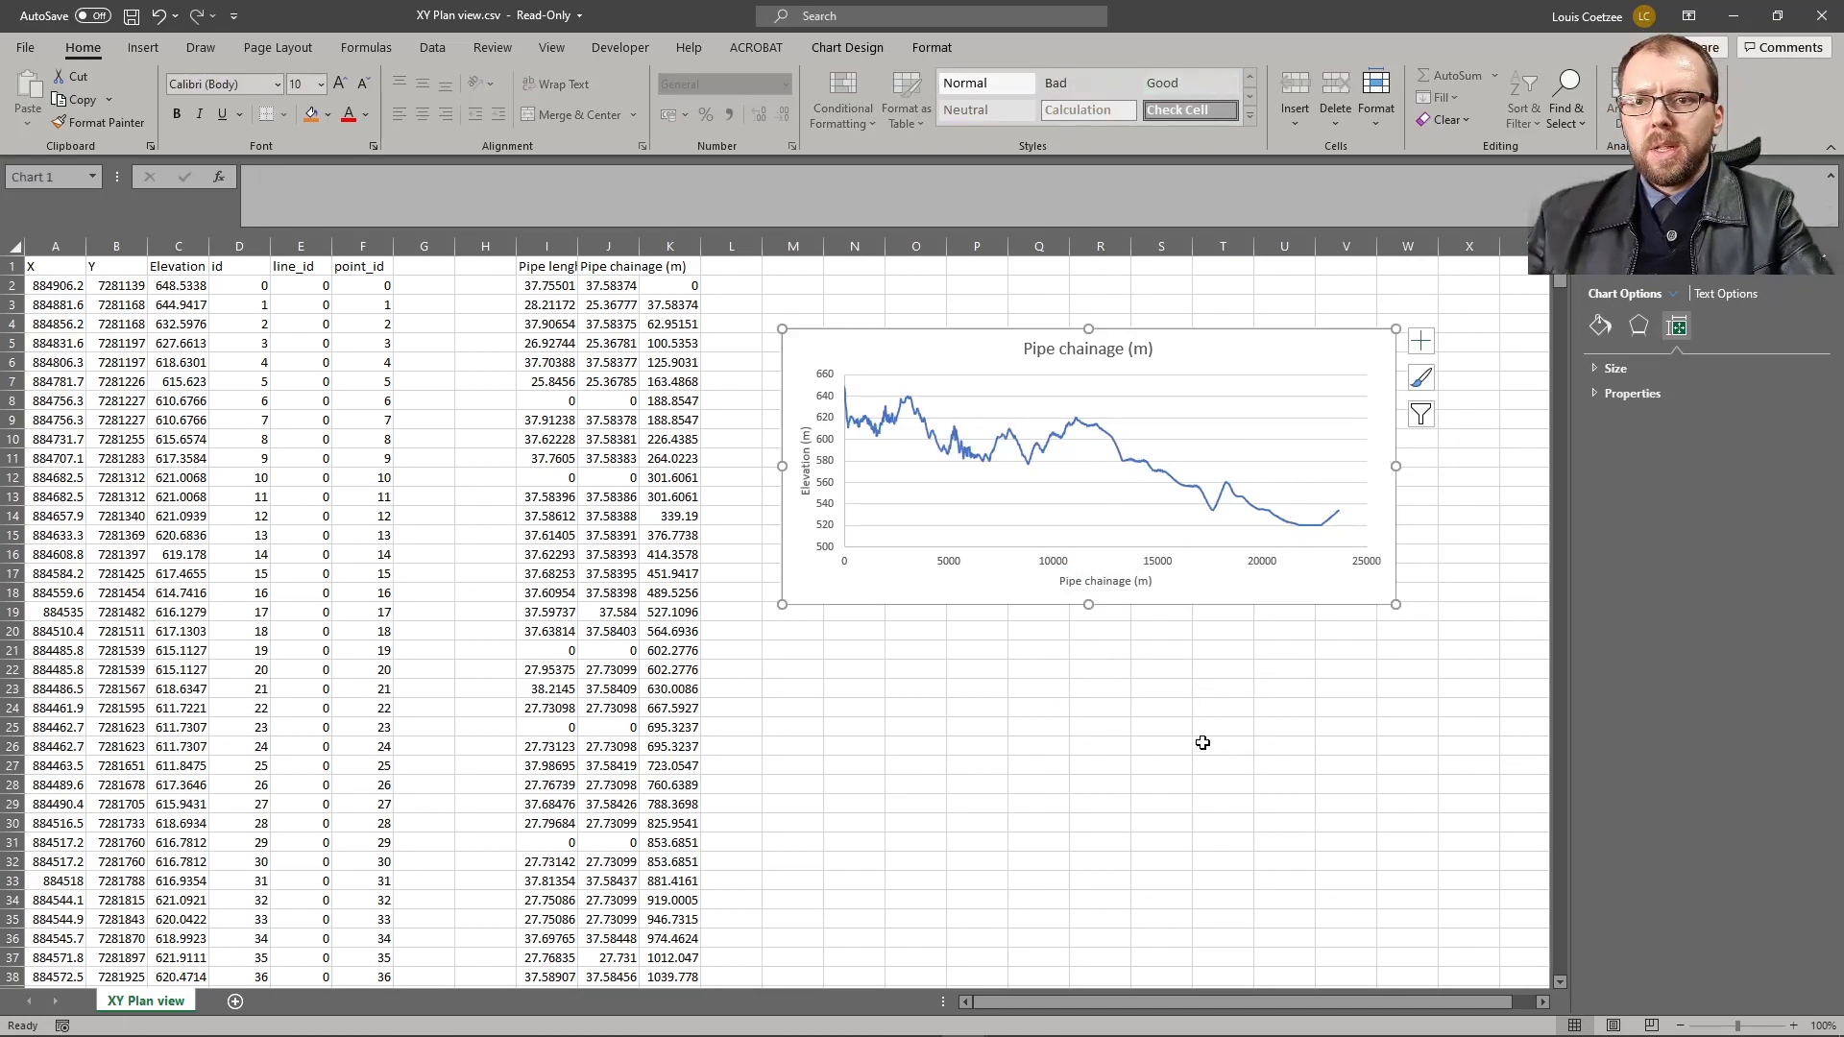
{"action": "left_click", "coordinate": [1098, 348]}
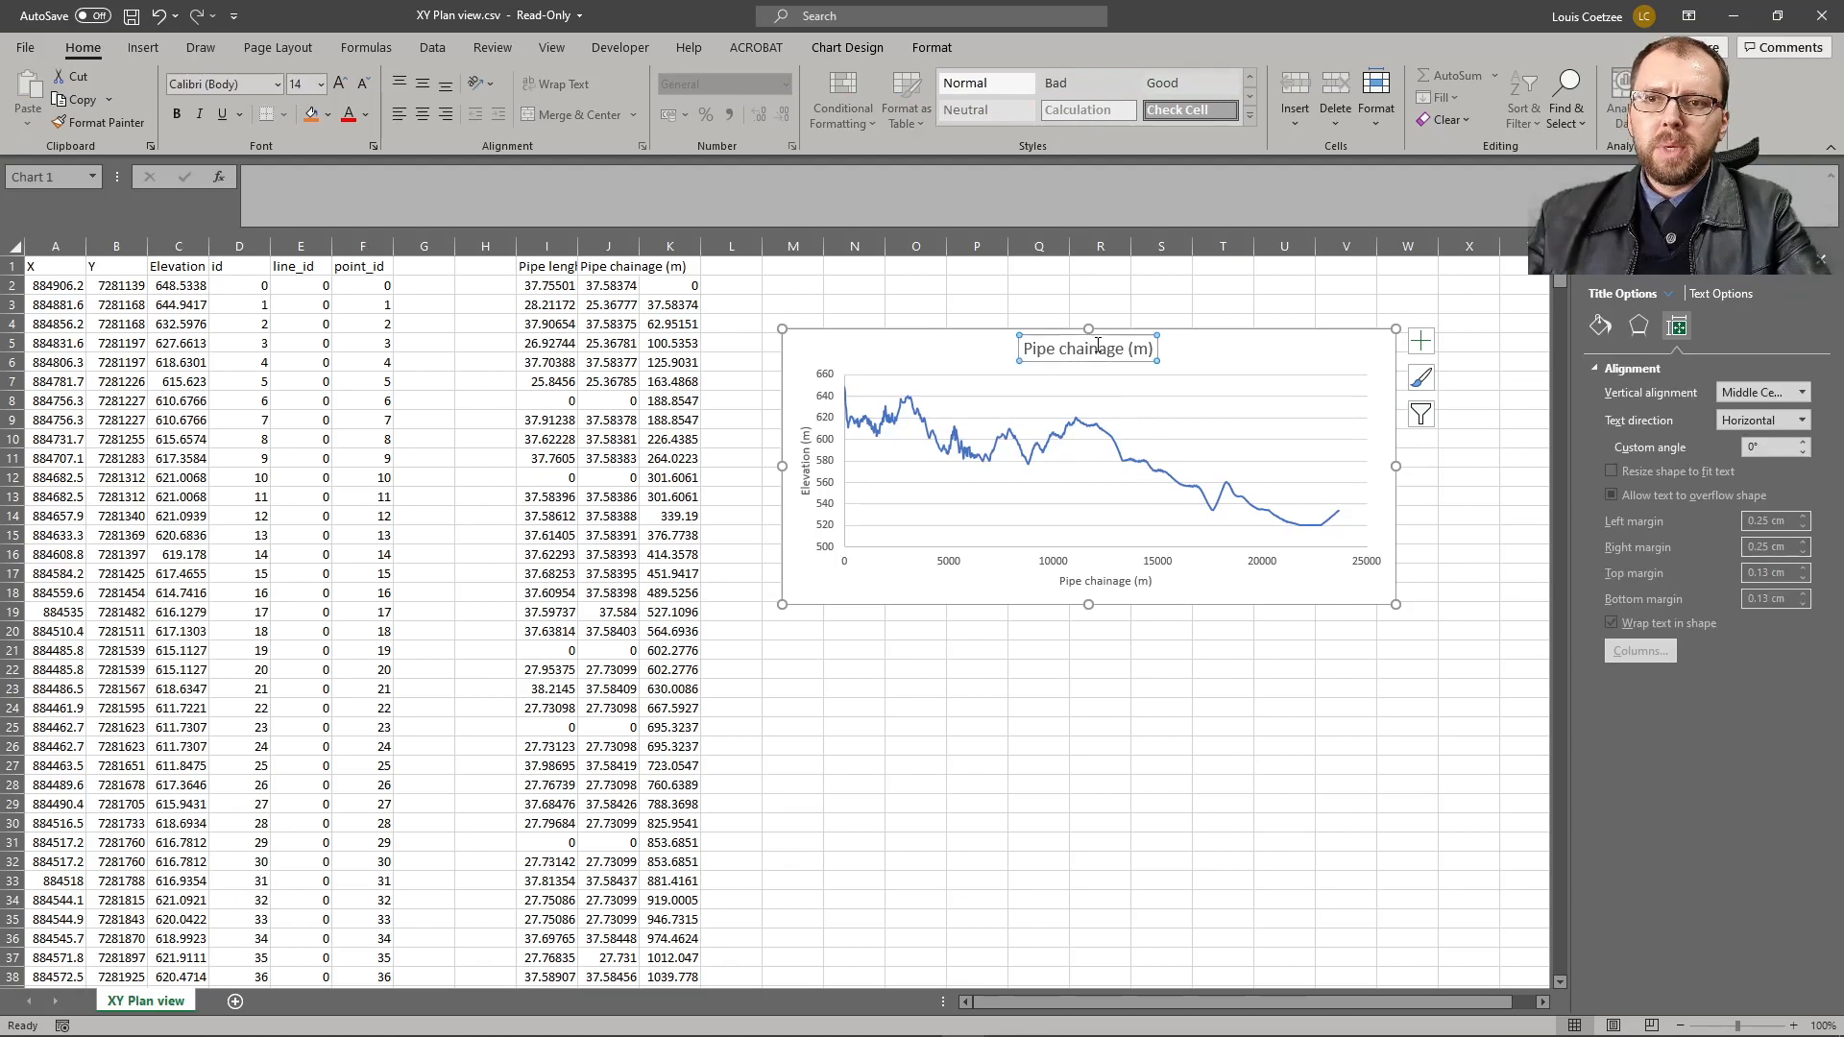
{"action": "key", "text": "Delete"}
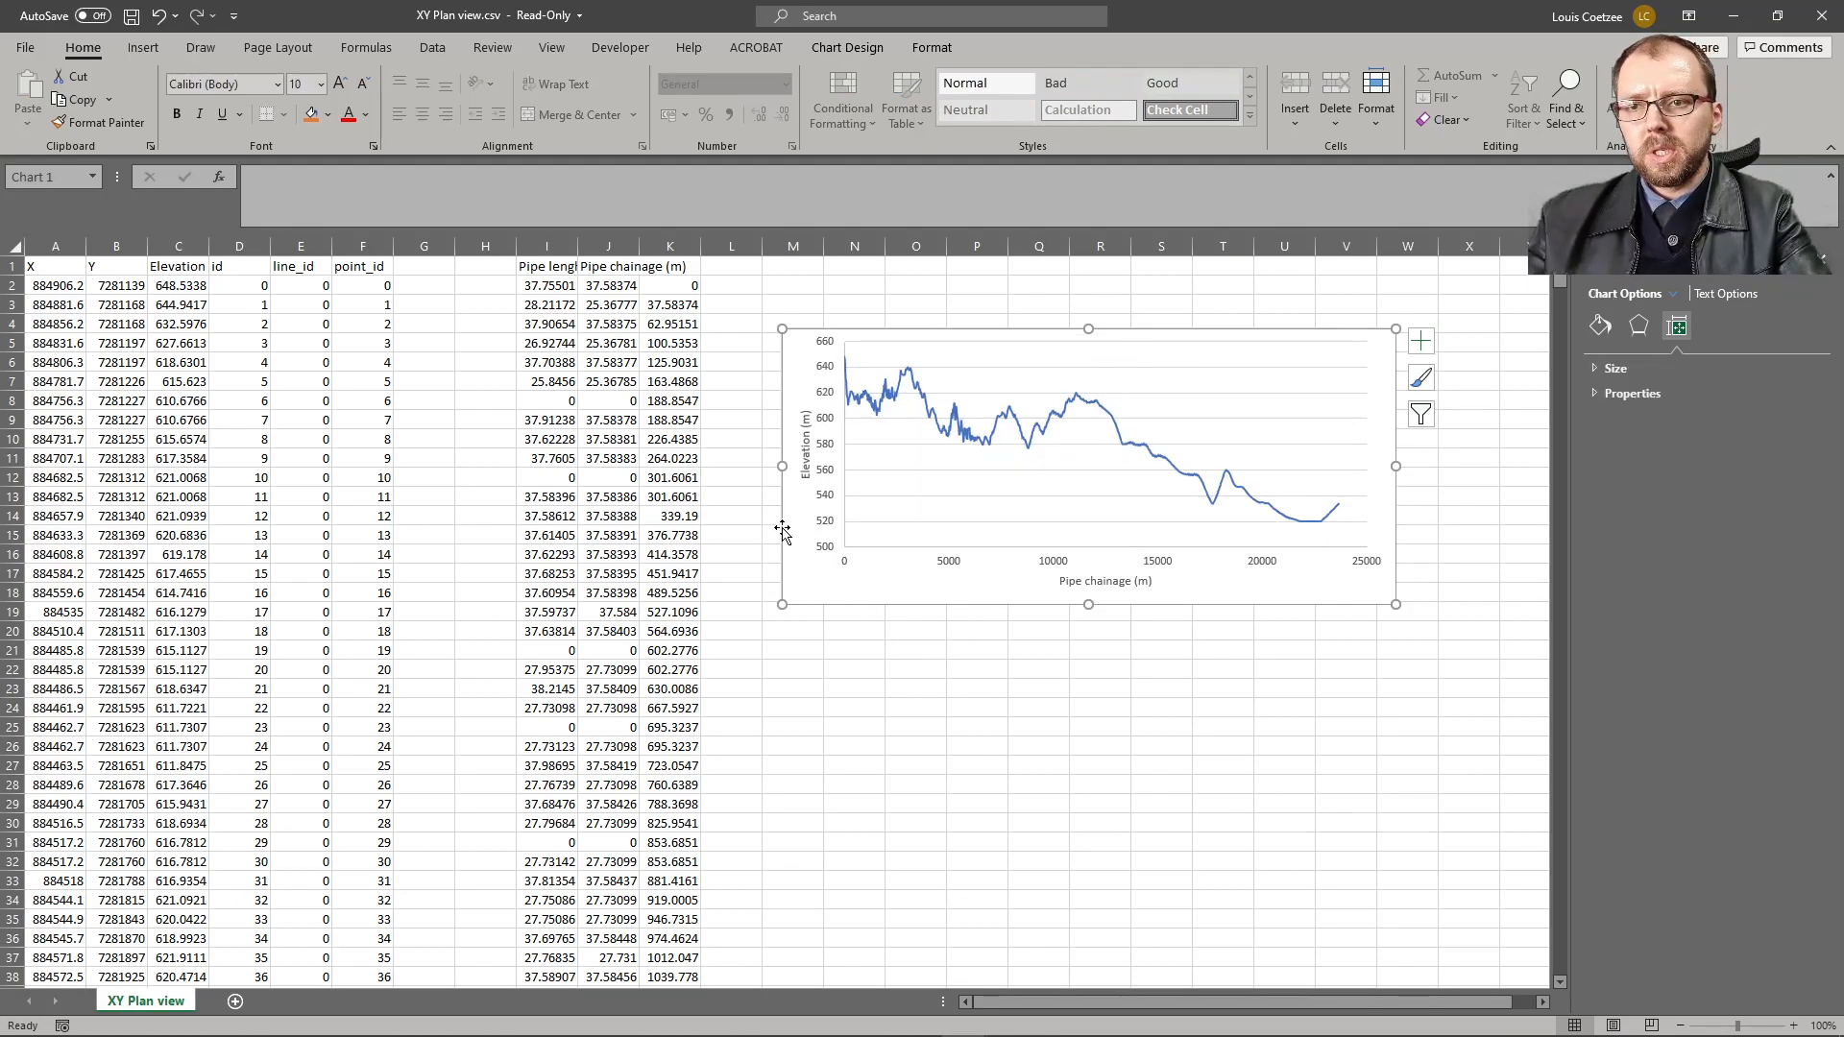
{"action": "left_click_drag", "start_coordinate": [777, 466], "coordinate": [745, 466]}
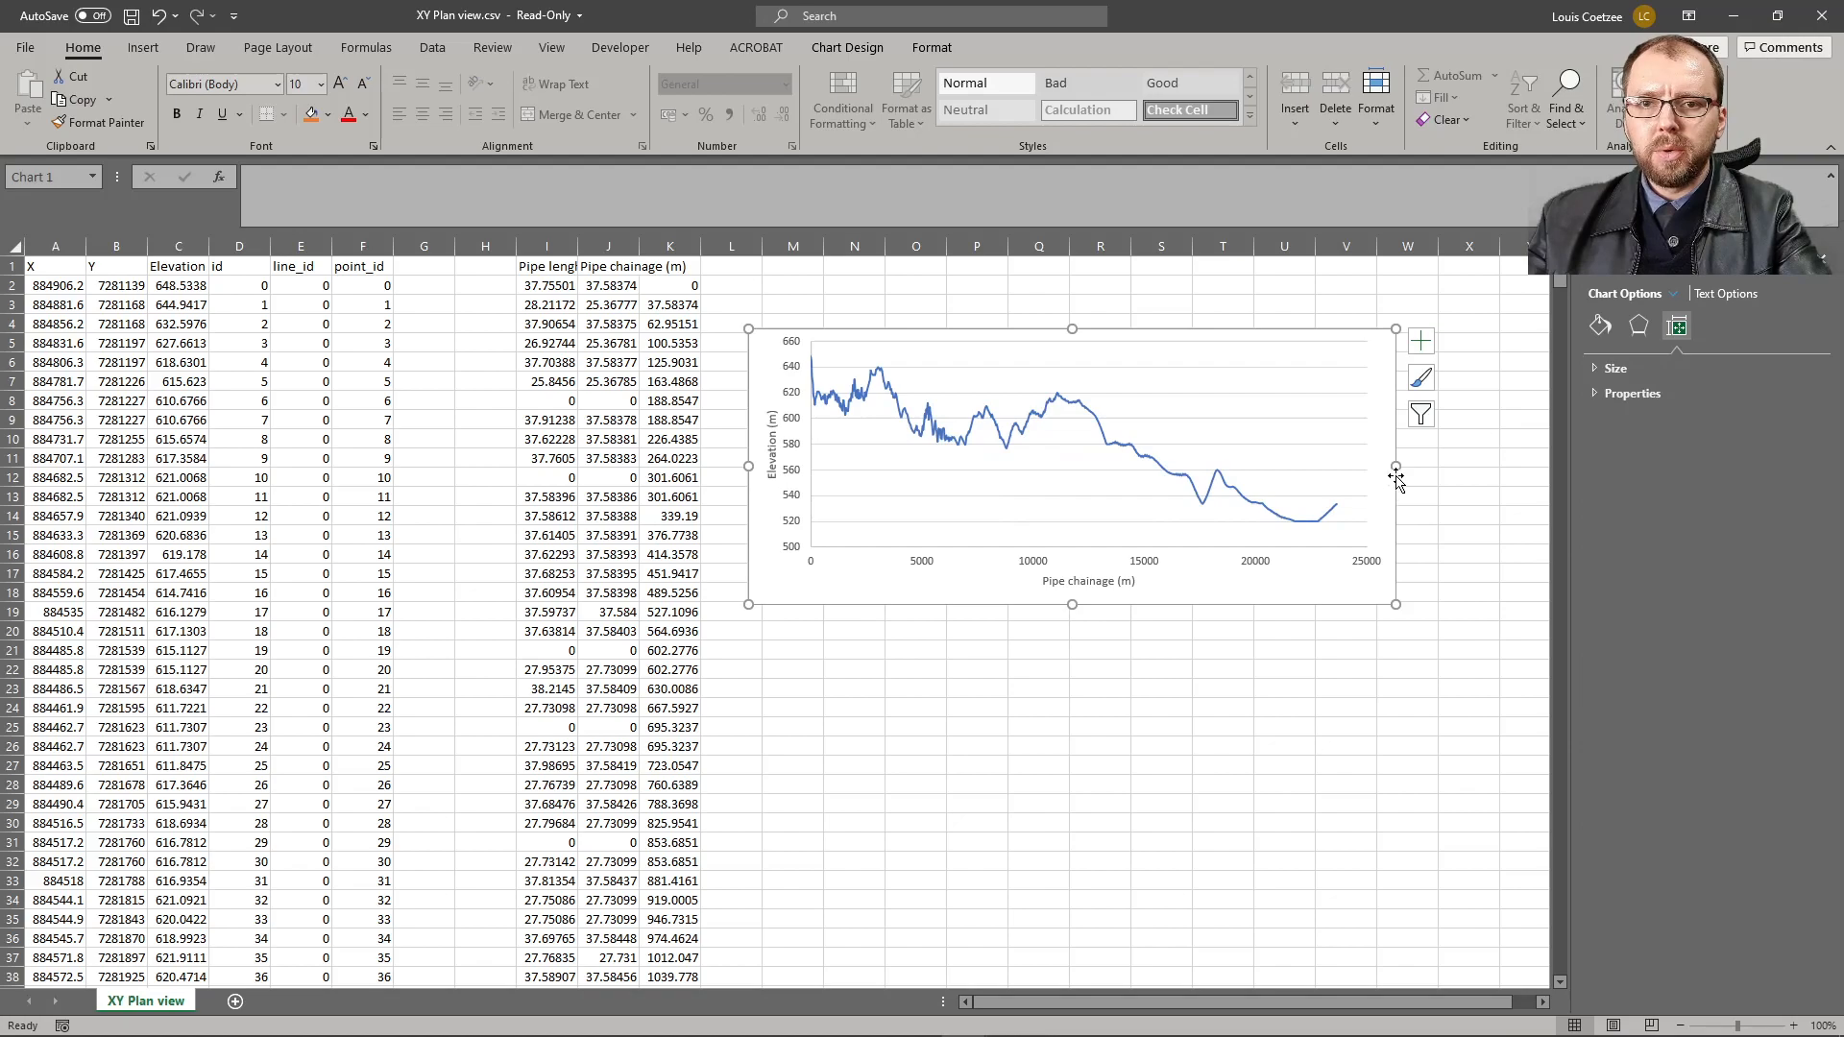
{"action": "left_click_drag", "start_coordinate": [1396, 465], "coordinate": [1455, 466]}
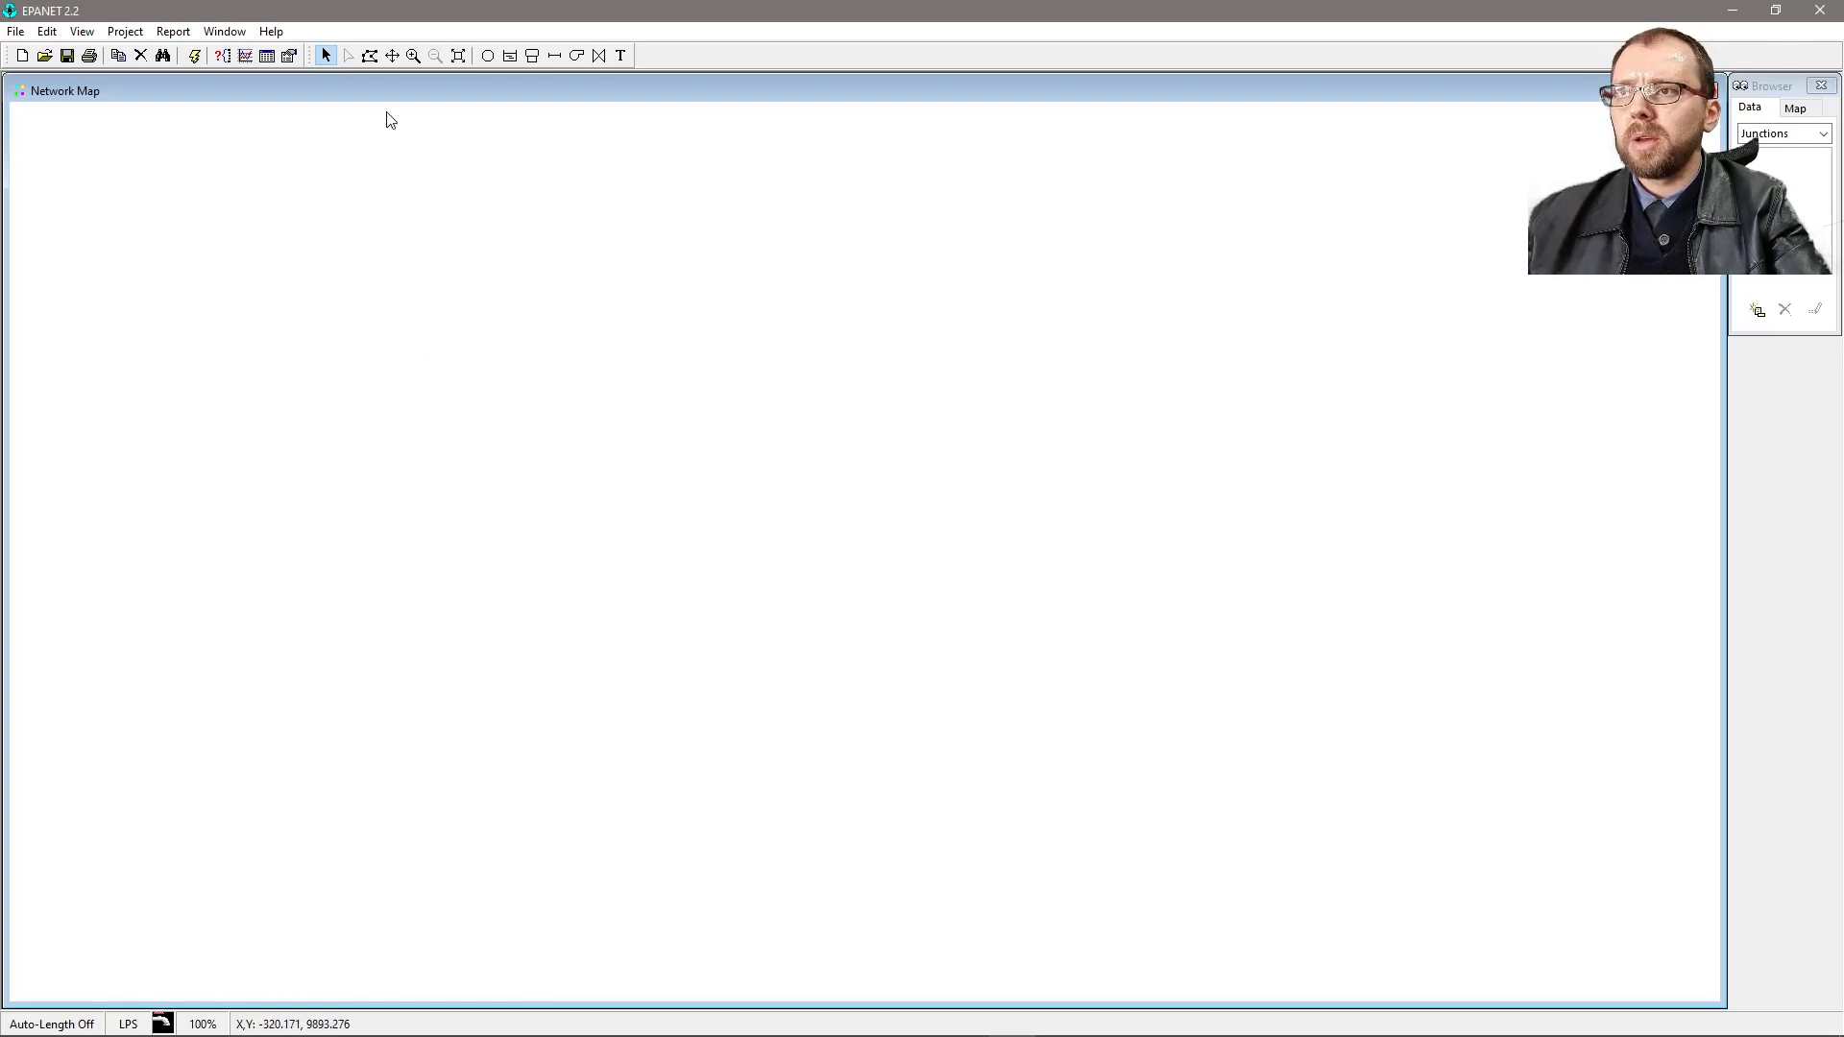
- Switch to EPANET and place a reservoir on the empty network map, followed by three junctions in a roughly horizontal row beside it
{"action": "left_click", "coordinate": [512, 61]}
{"action": "left_click", "coordinate": [367, 488]}
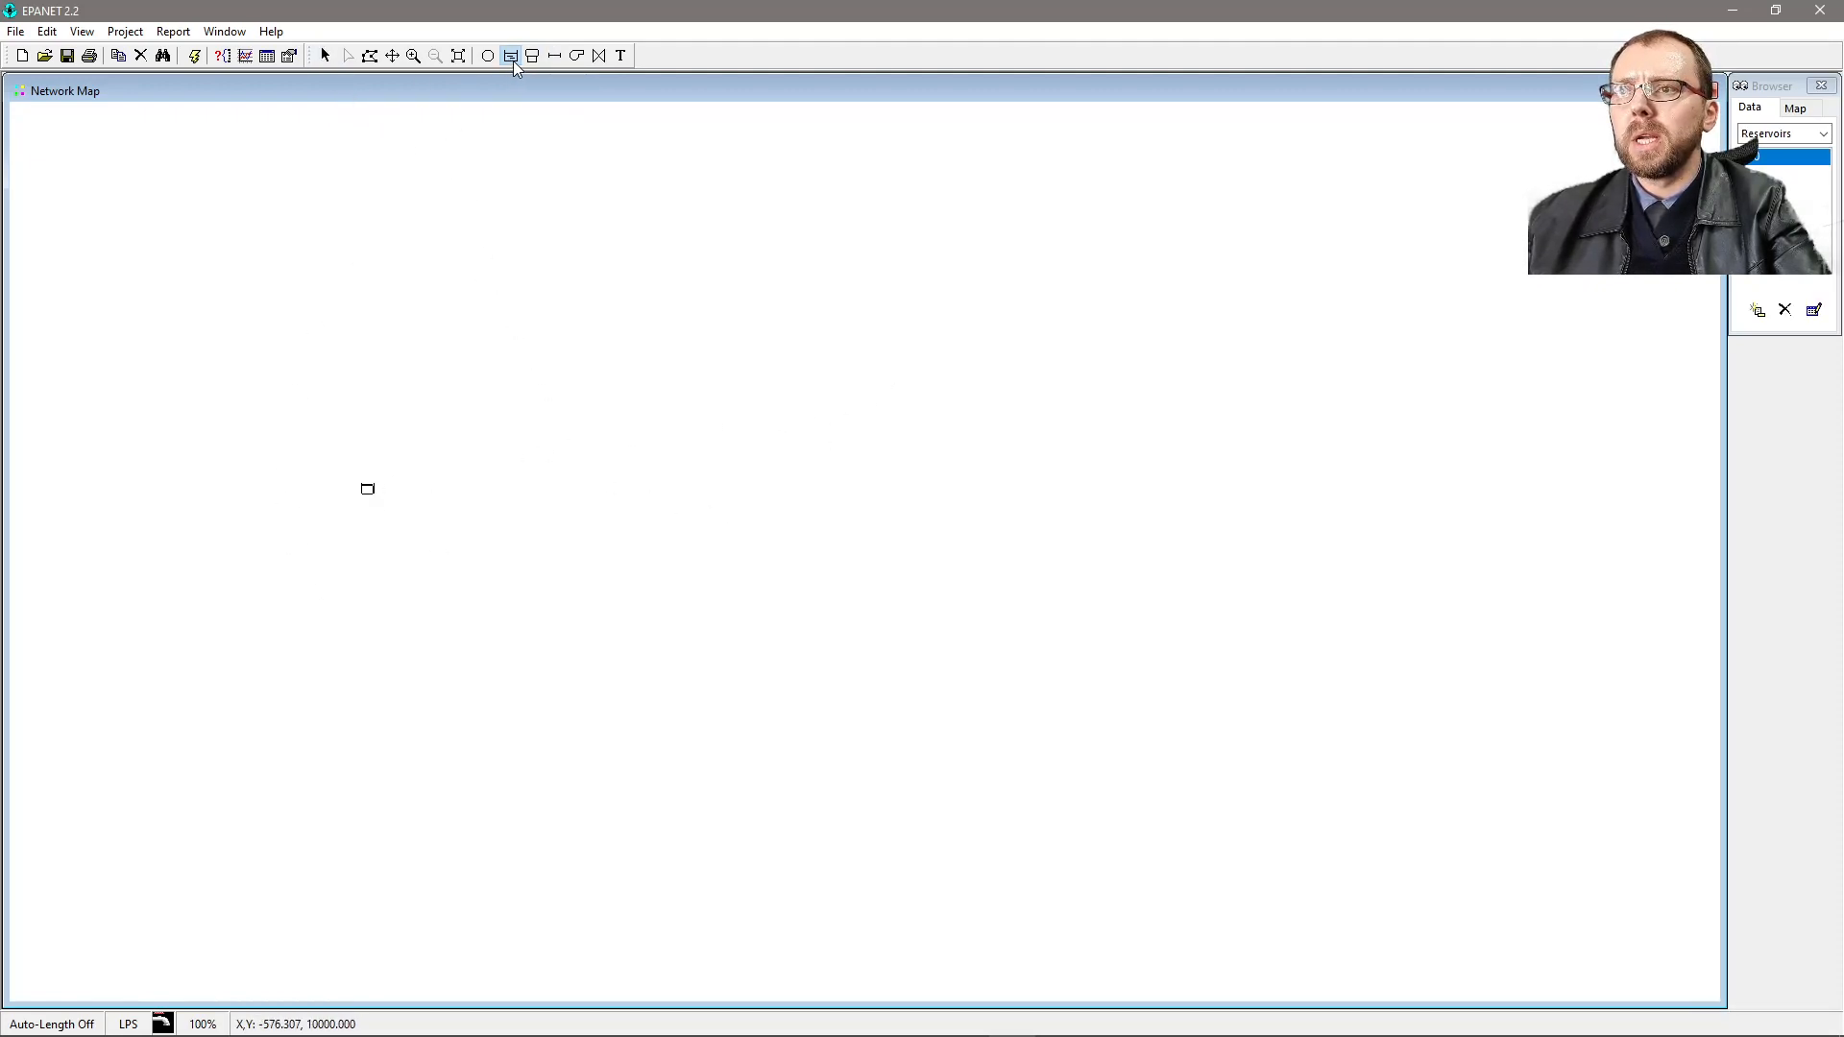
{"action": "left_click", "coordinate": [488, 56]}
{"action": "left_click", "coordinate": [510, 501]}
{"action": "left_click", "coordinate": [724, 511]}
{"action": "left_click", "coordinate": [1014, 499]}
- Draw a pipe from the reservoir to the nearest junction
{"action": "left_click", "coordinate": [555, 56]}
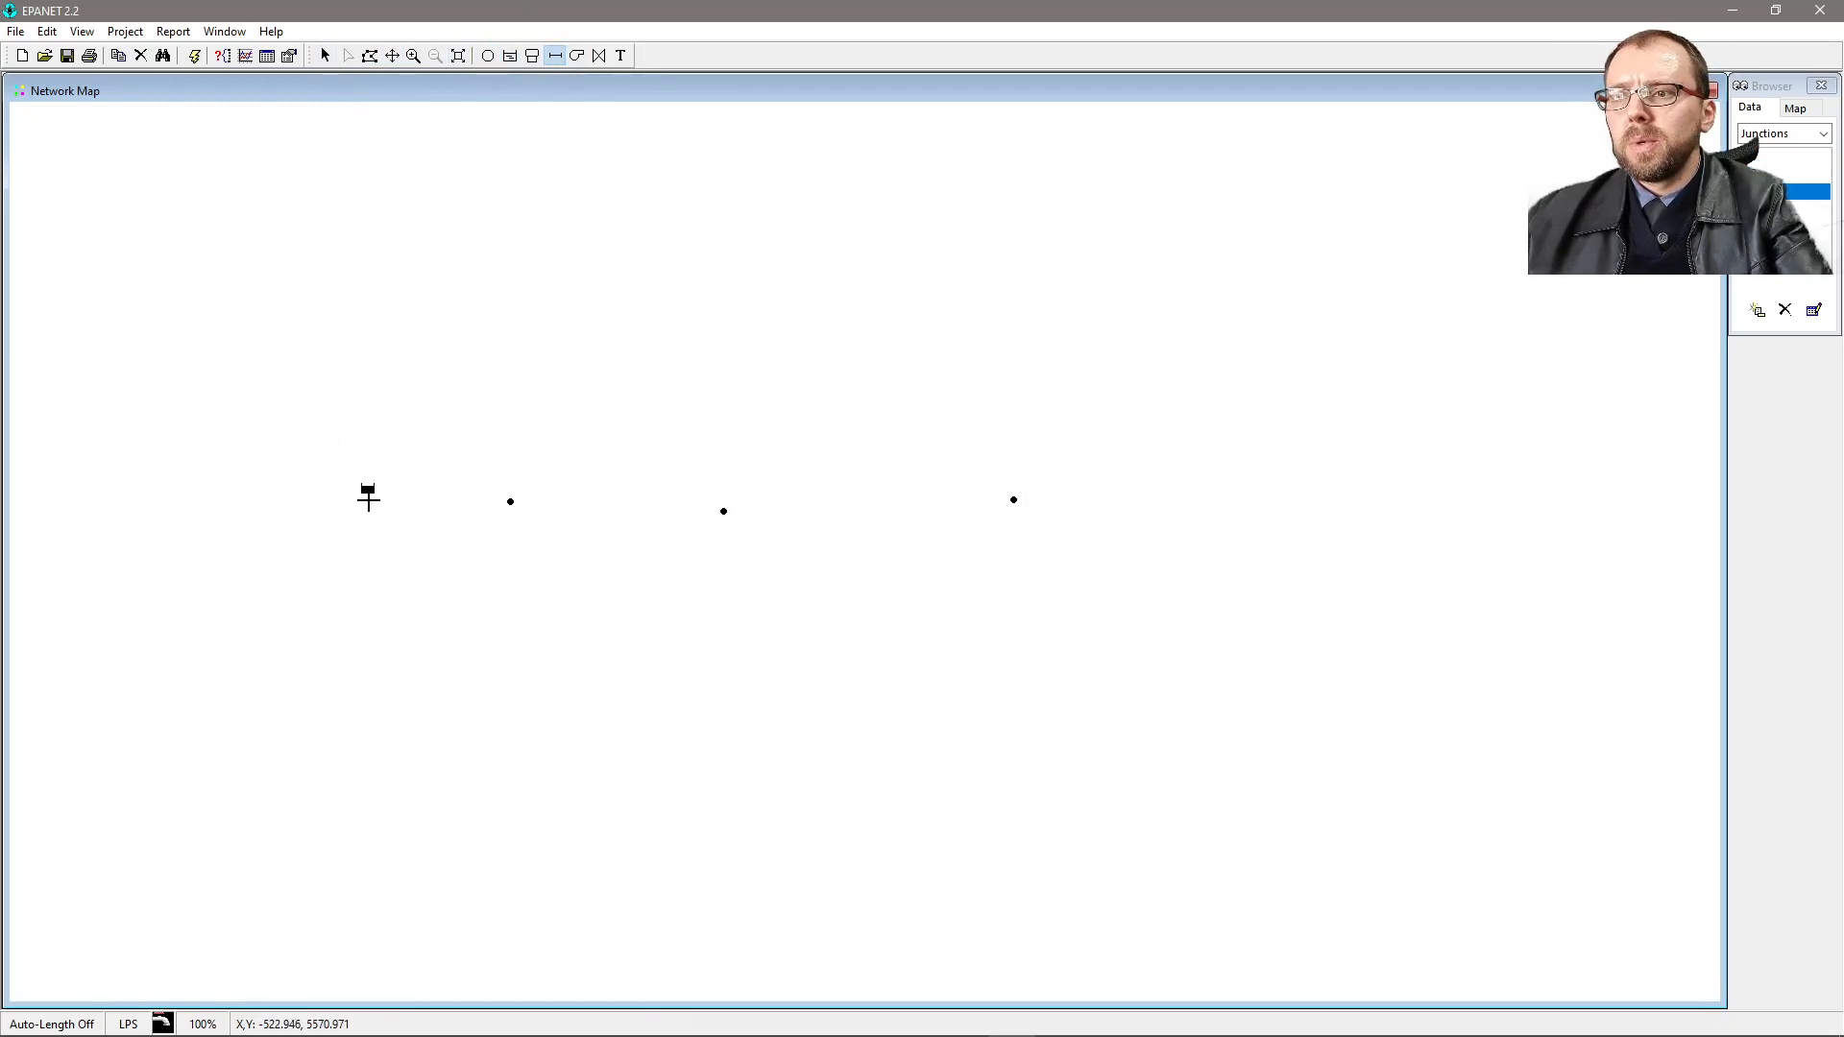
{"action": "left_click", "coordinate": [368, 490]}
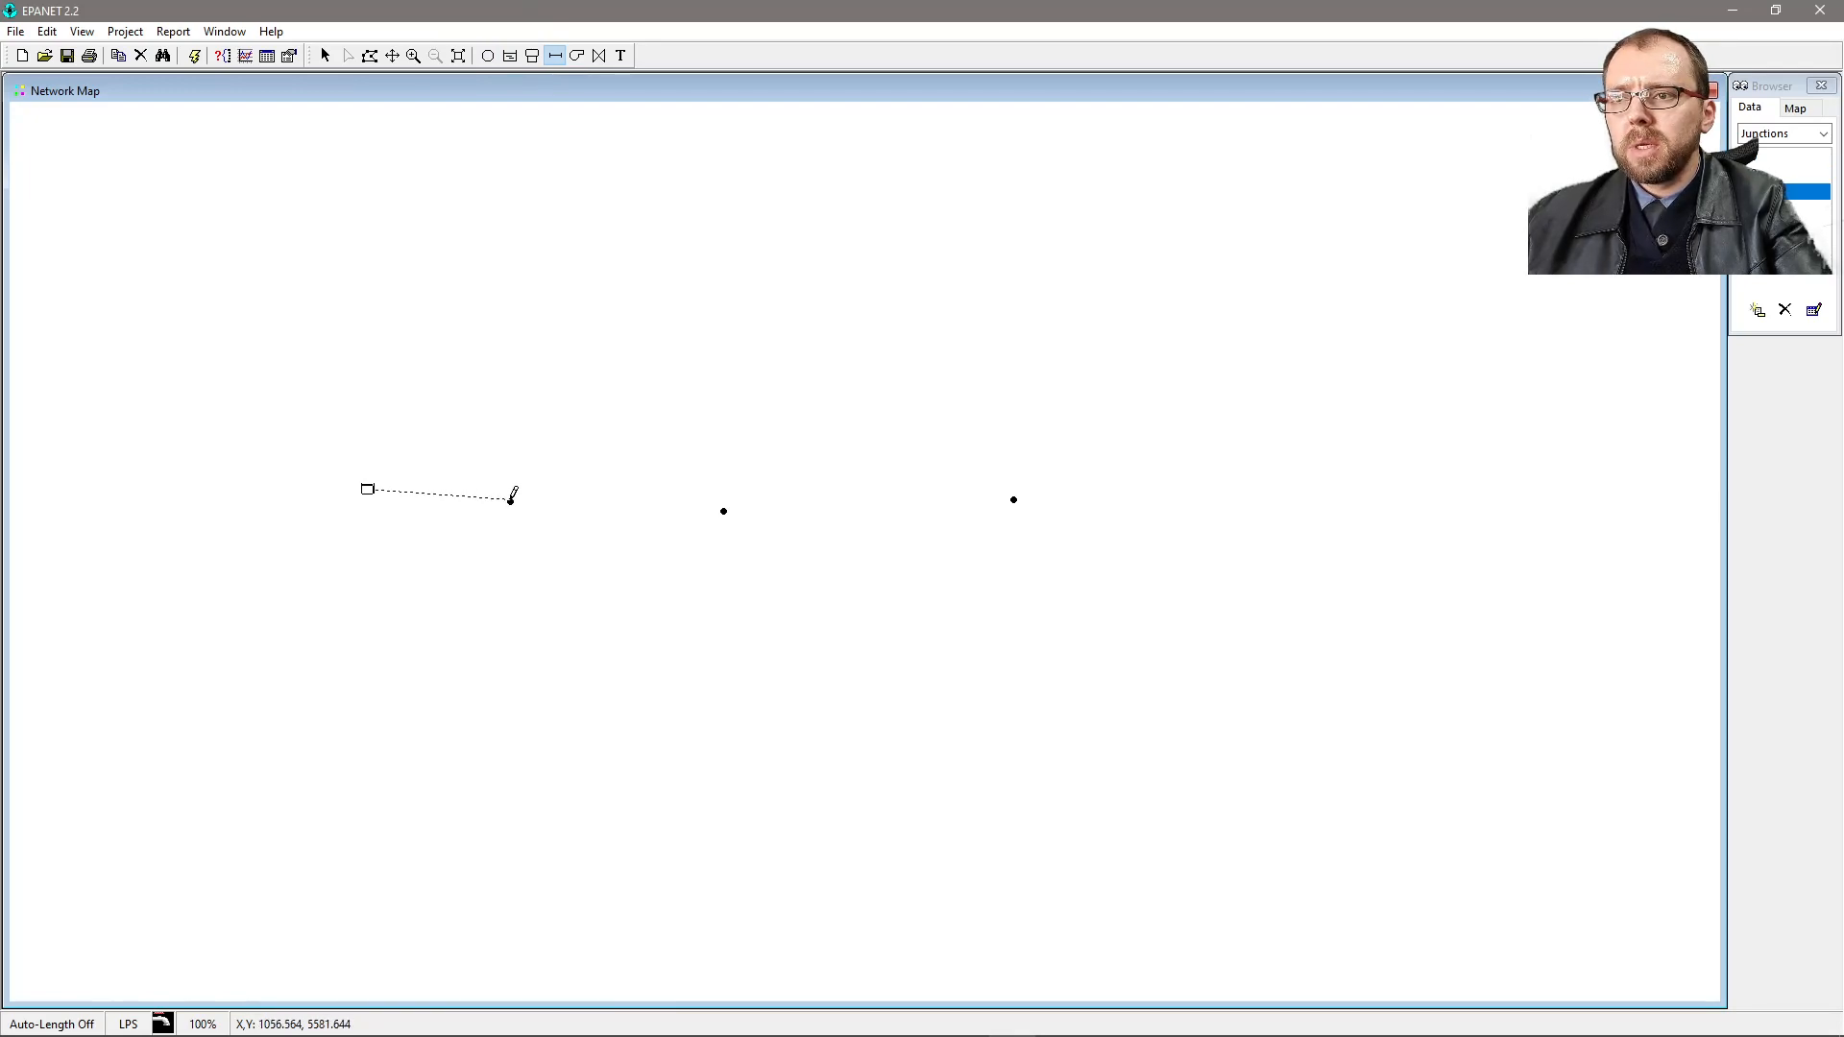
- Draw three pipes linking the reservoir to the first junction, then on through the second and third junctions
{"action": "left_click", "coordinate": [510, 501]}
{"action": "left_click", "coordinate": [510, 499]}
{"action": "left_click", "coordinate": [723, 509]}
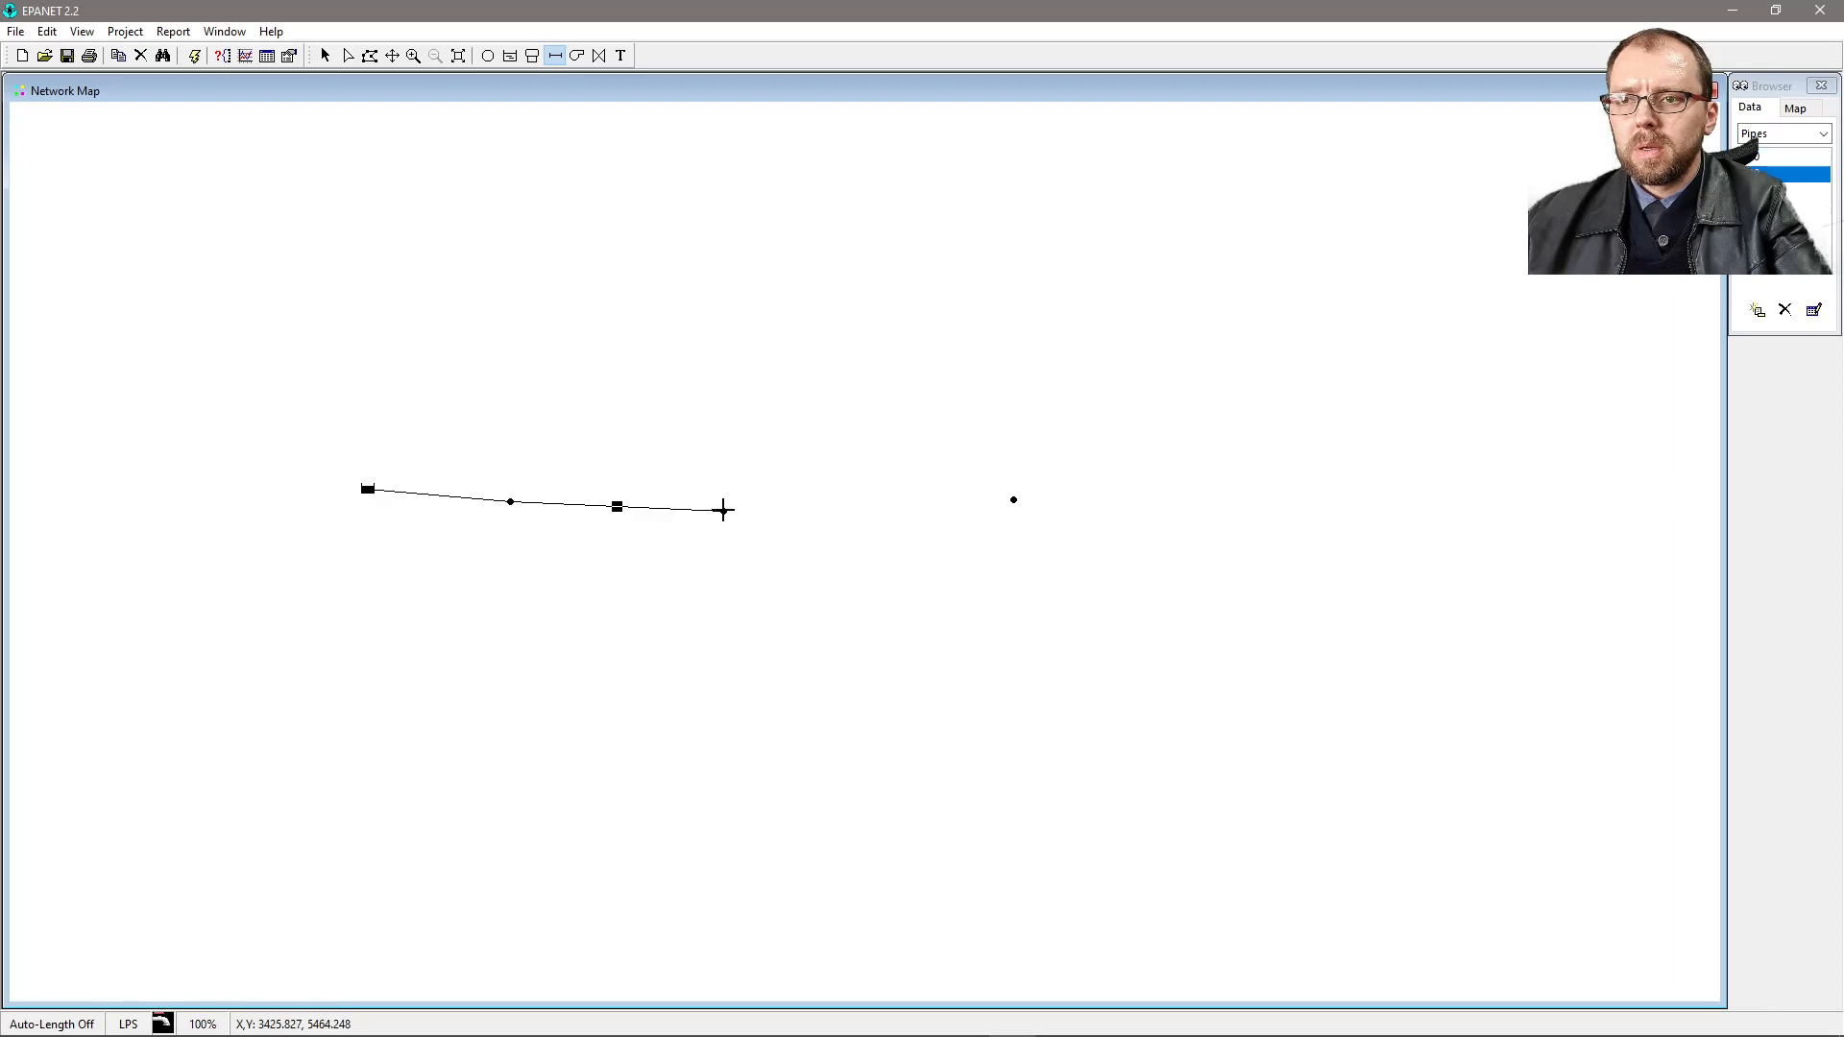
{"action": "left_click", "coordinate": [1013, 499]}
{"action": "key", "text": "Escape"}
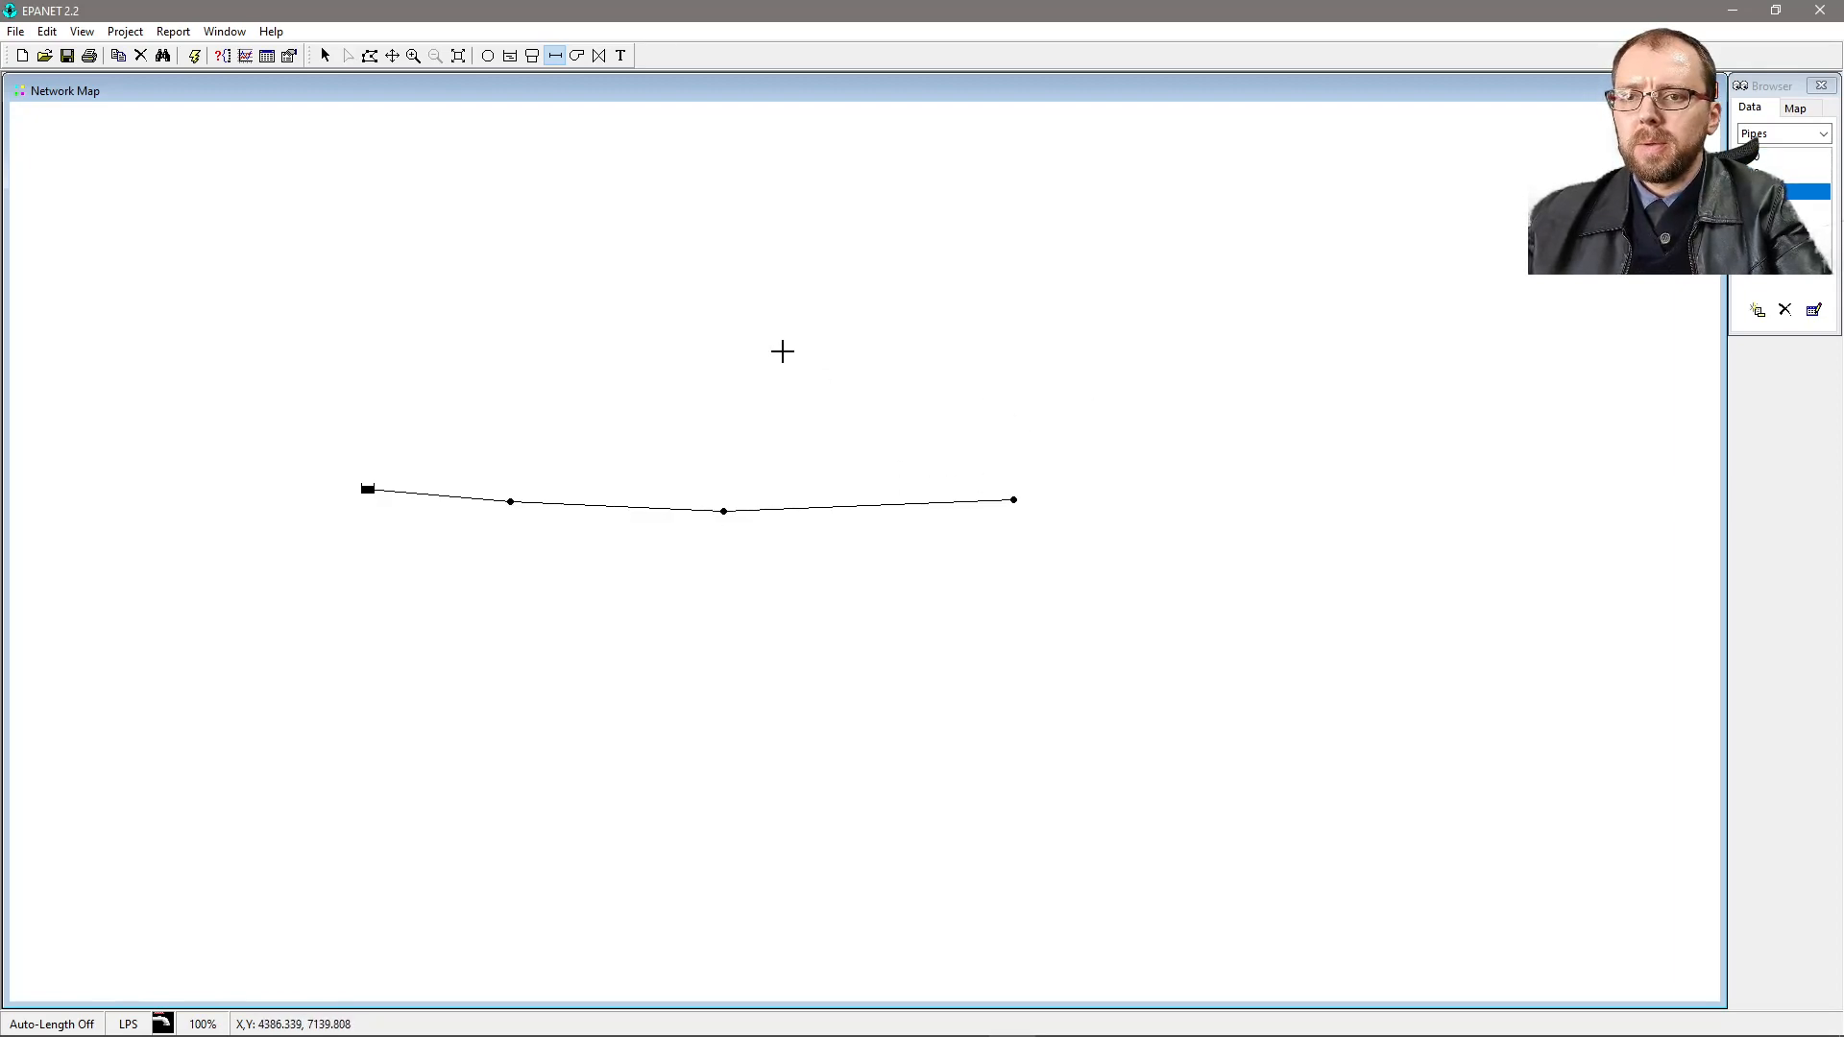
- Save the project as "Assignment - Pipe Flow" in the temp folder on the Desktop
{"action": "left_click", "coordinate": [15, 32]}
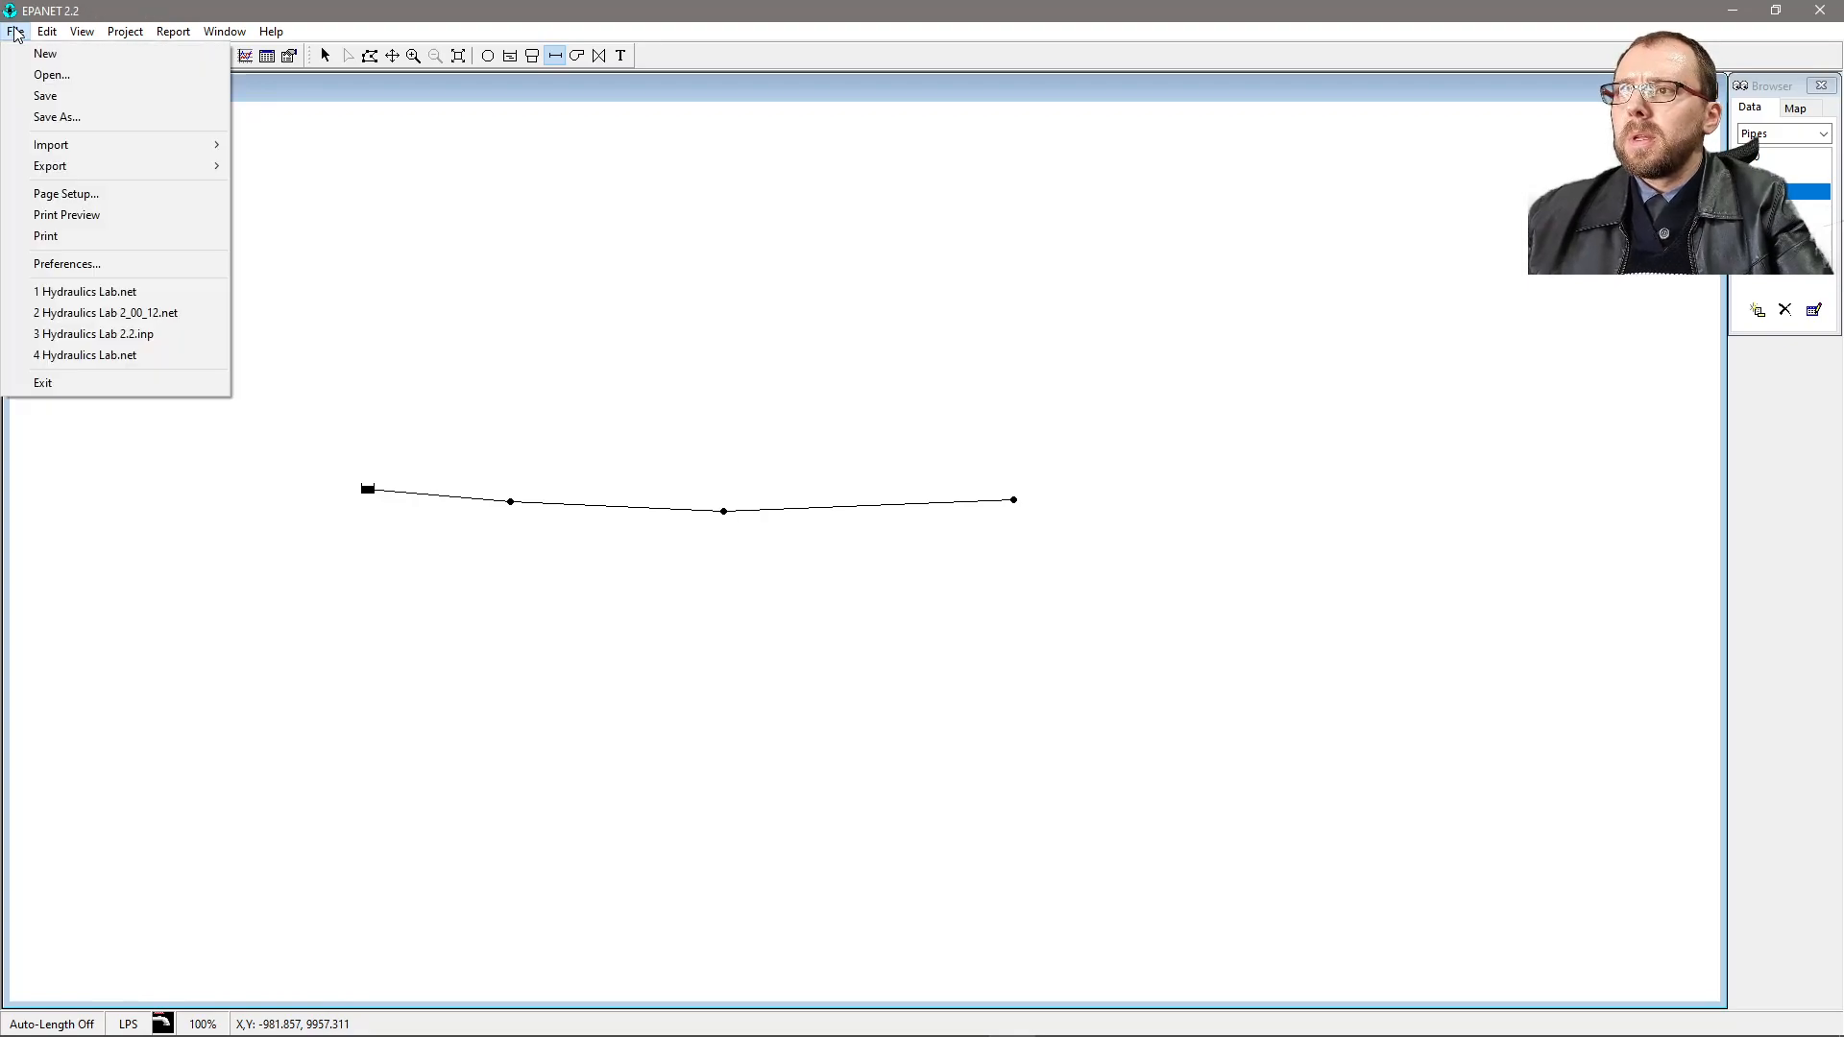
{"action": "left_click", "coordinate": [55, 116]}
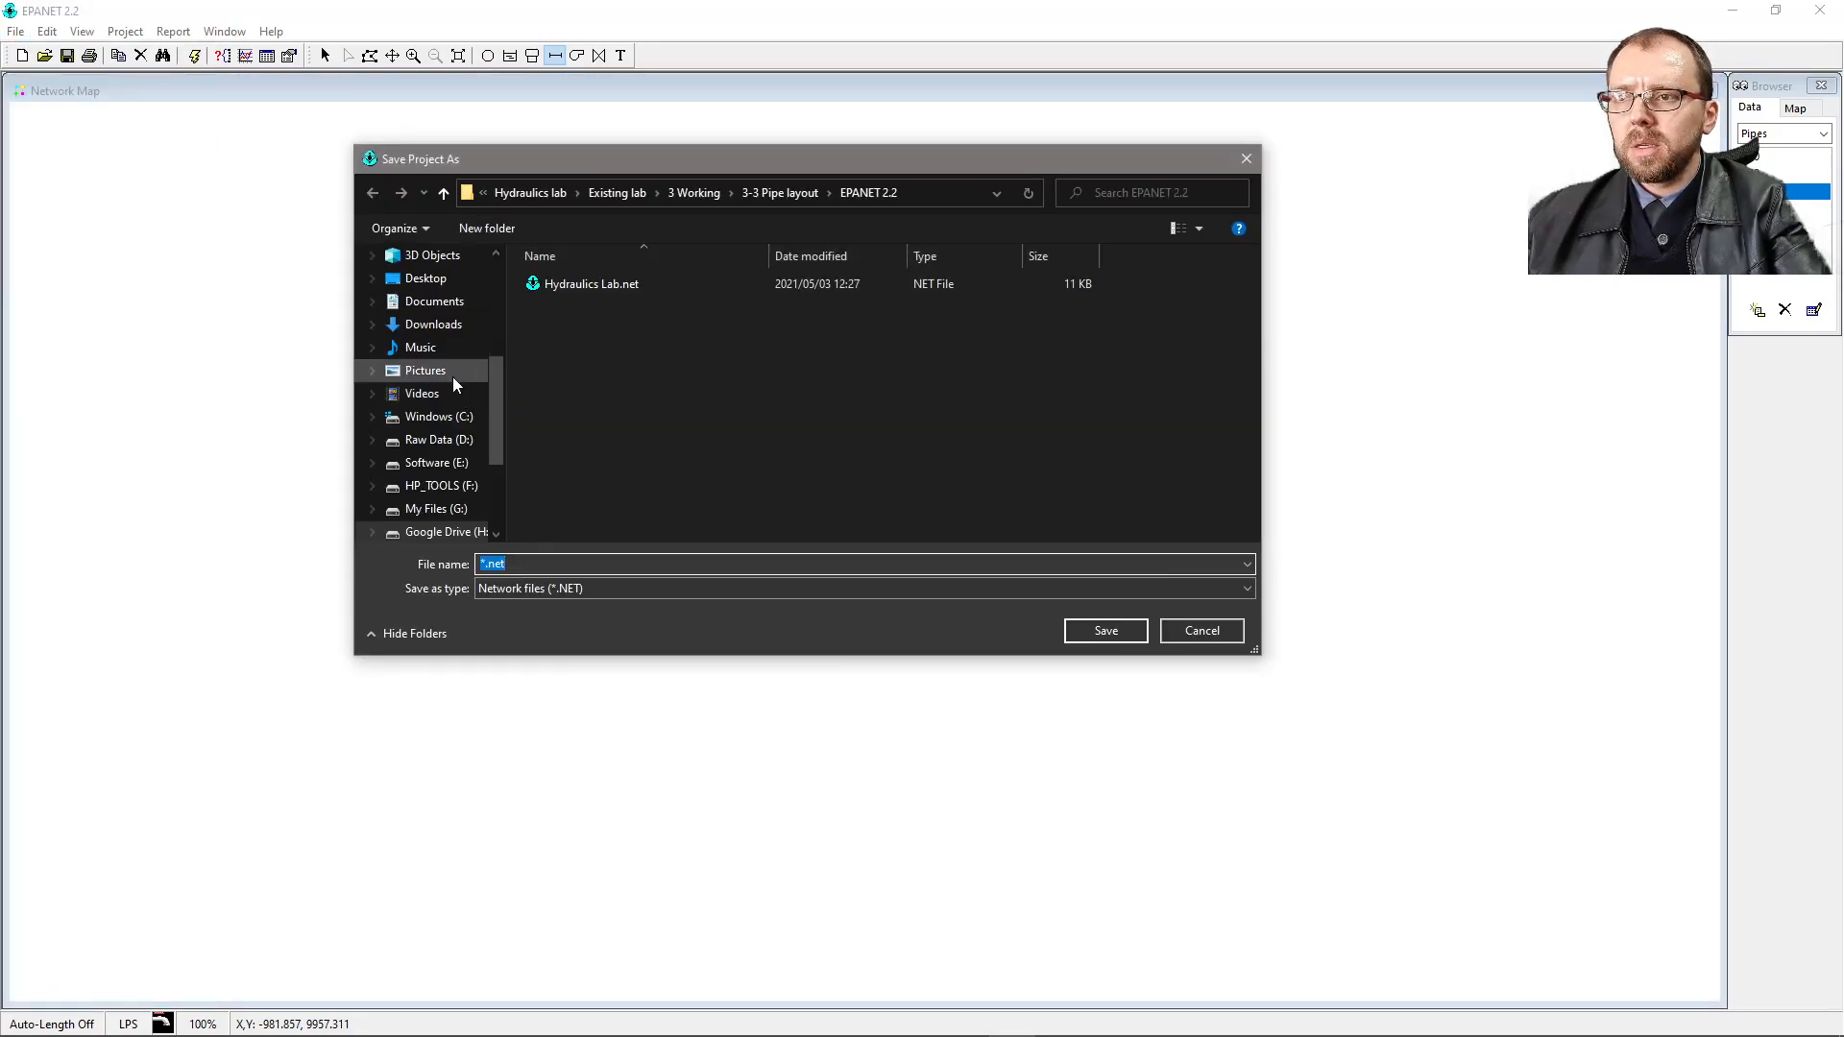
{"action": "left_click", "coordinate": [423, 278]}
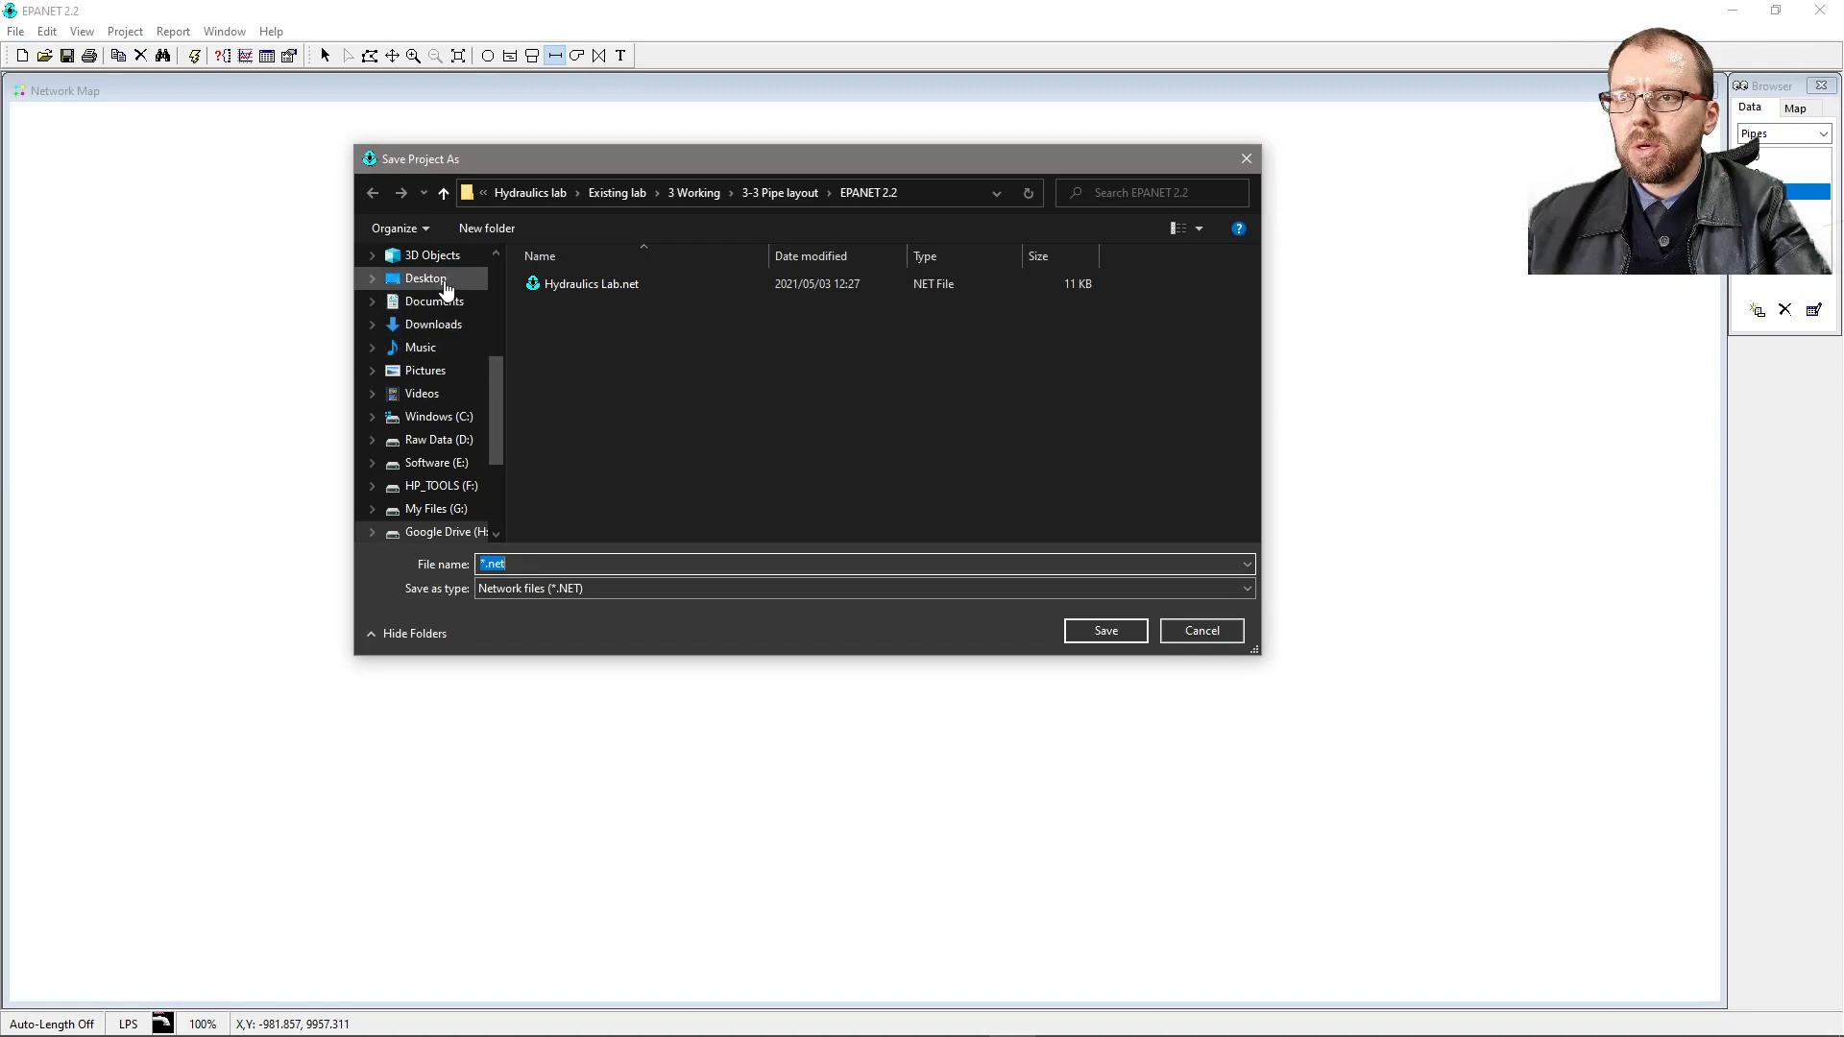
{"action": "left_click", "coordinate": [639, 486]}
{"action": "double_click", "coordinate": [640, 486]}
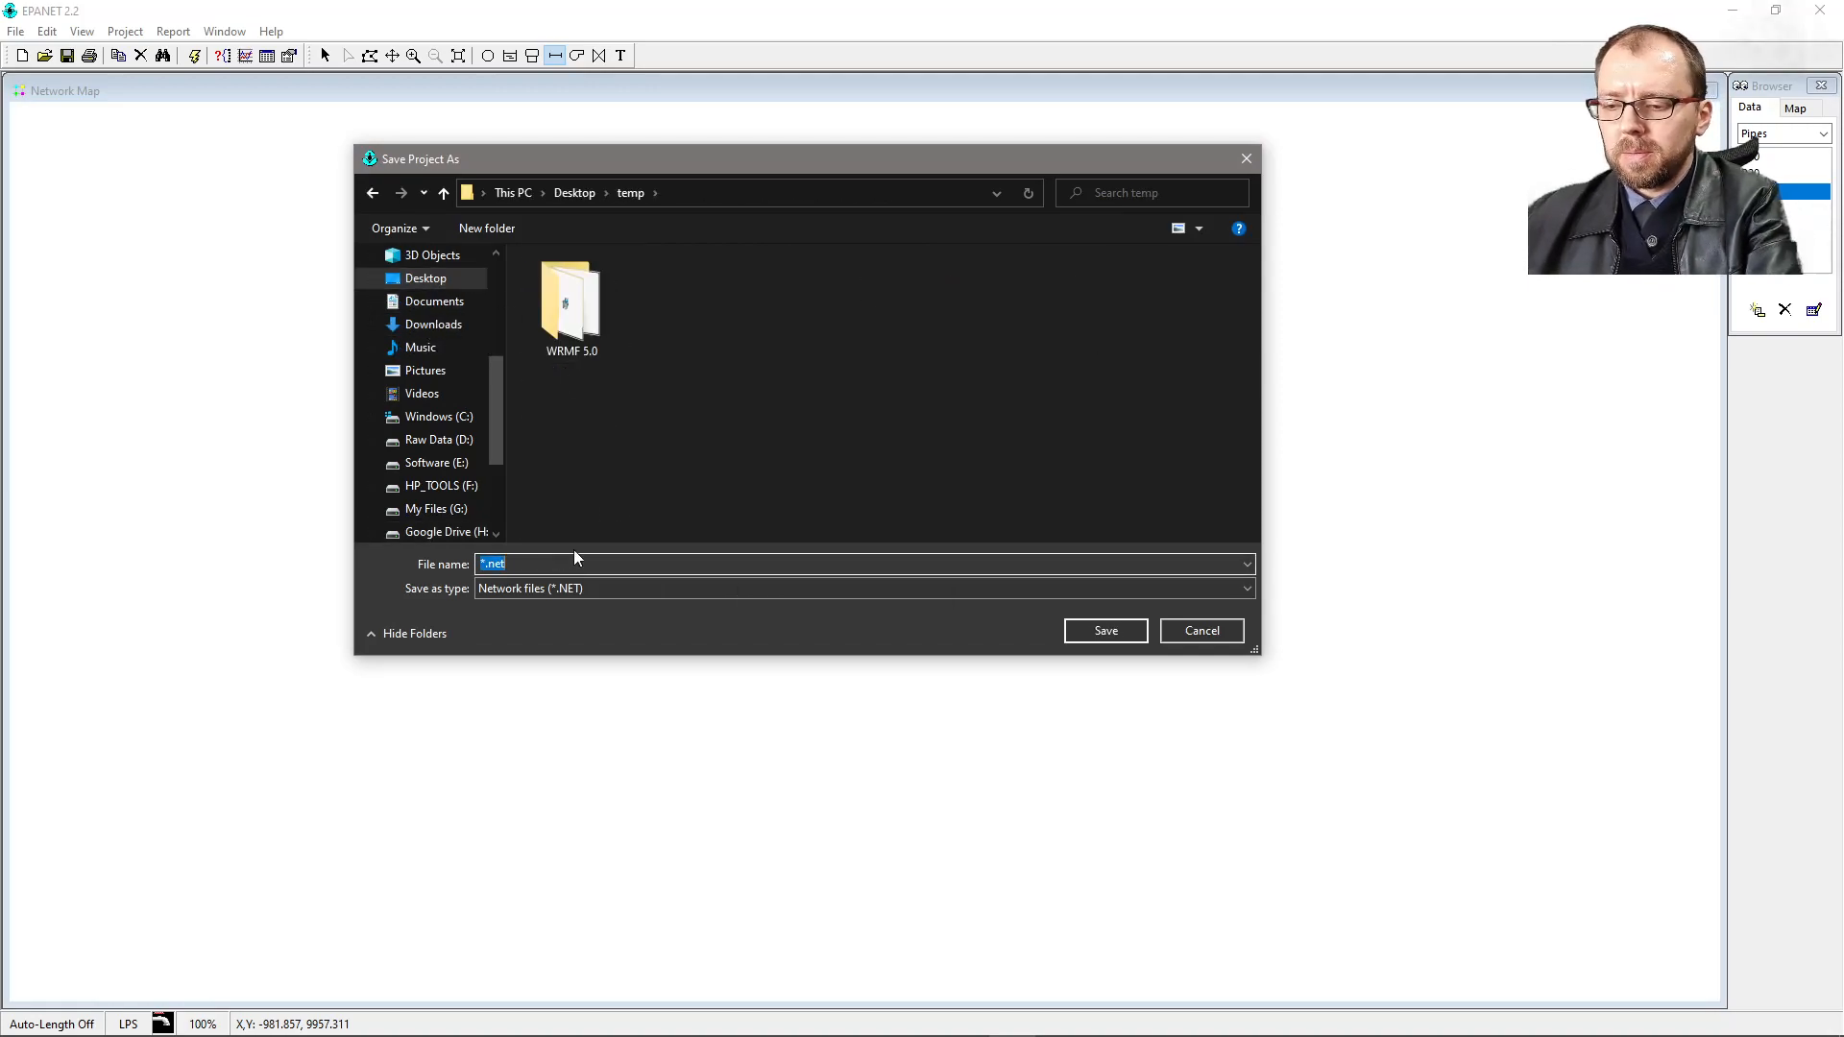
{"action": "type", "text": "Assignment - Pipe Flow"}
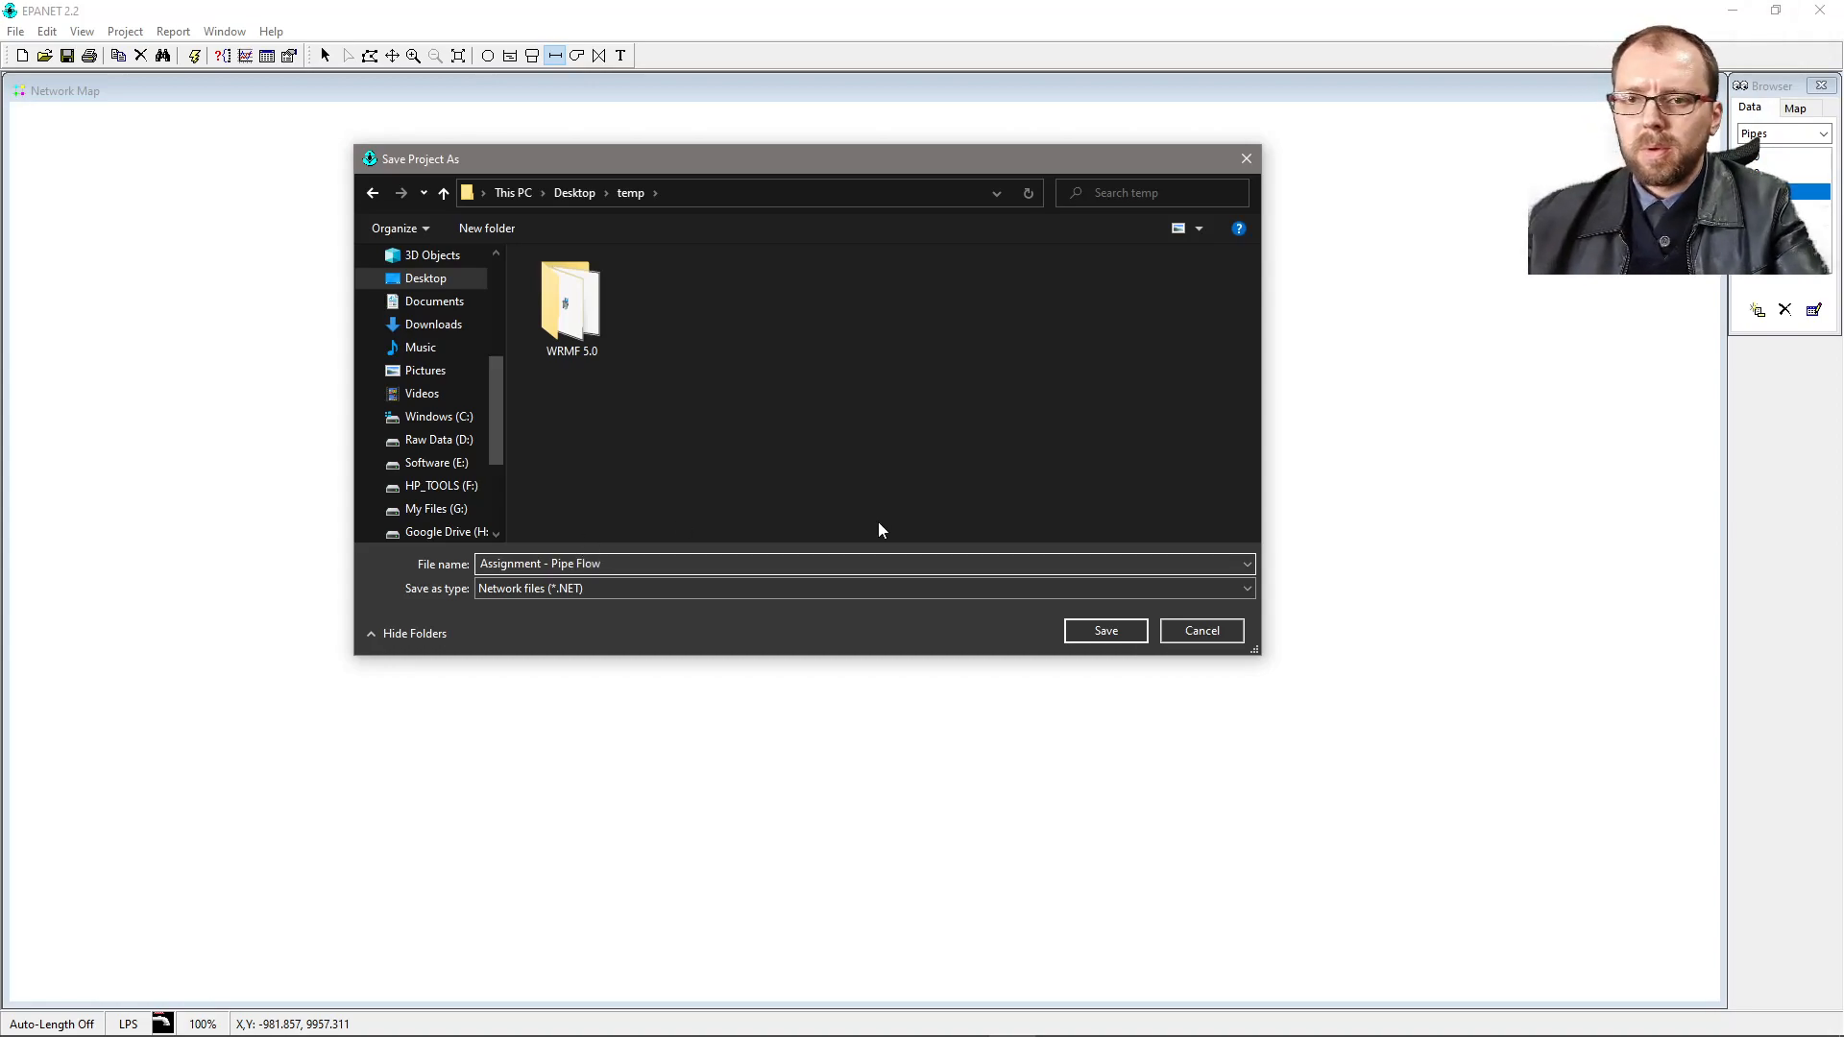
{"action": "left_click", "coordinate": [1104, 630]}
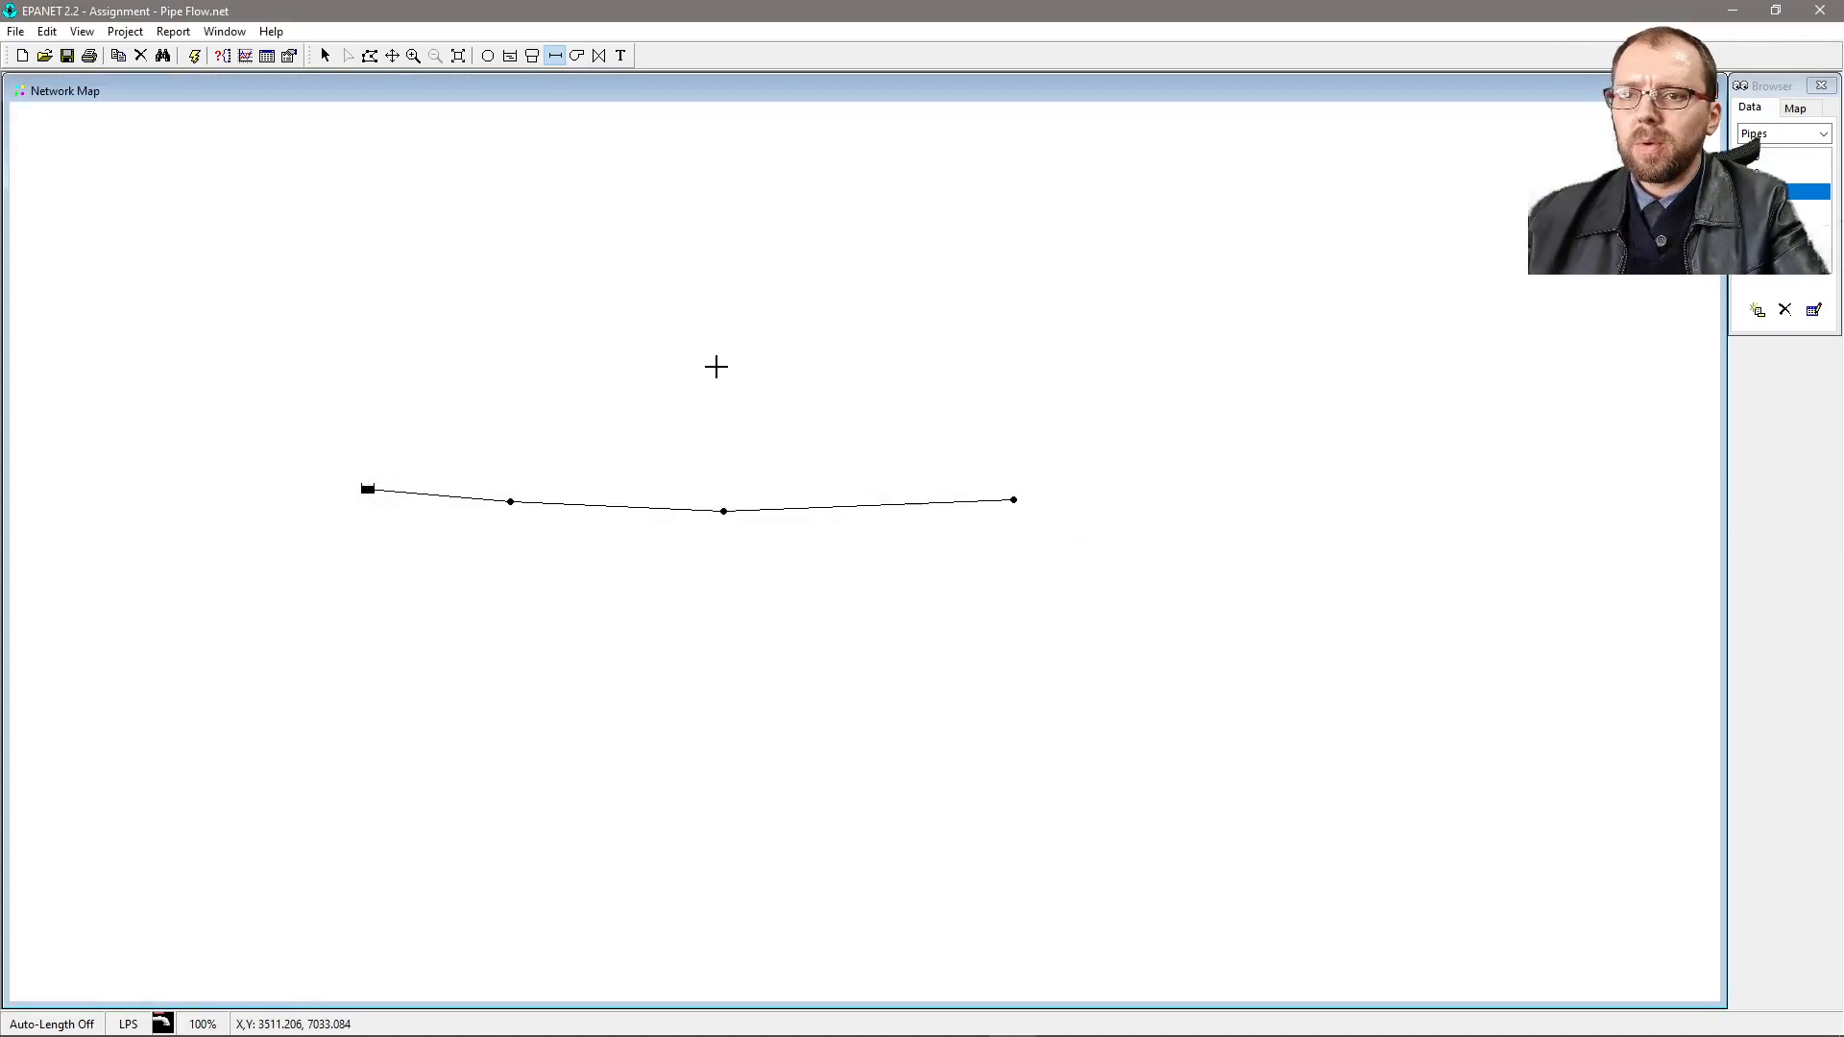
- Export the network as the input file Assignment - Pipe Flow.inp in the temp folder
{"action": "left_click", "coordinate": [13, 31]}
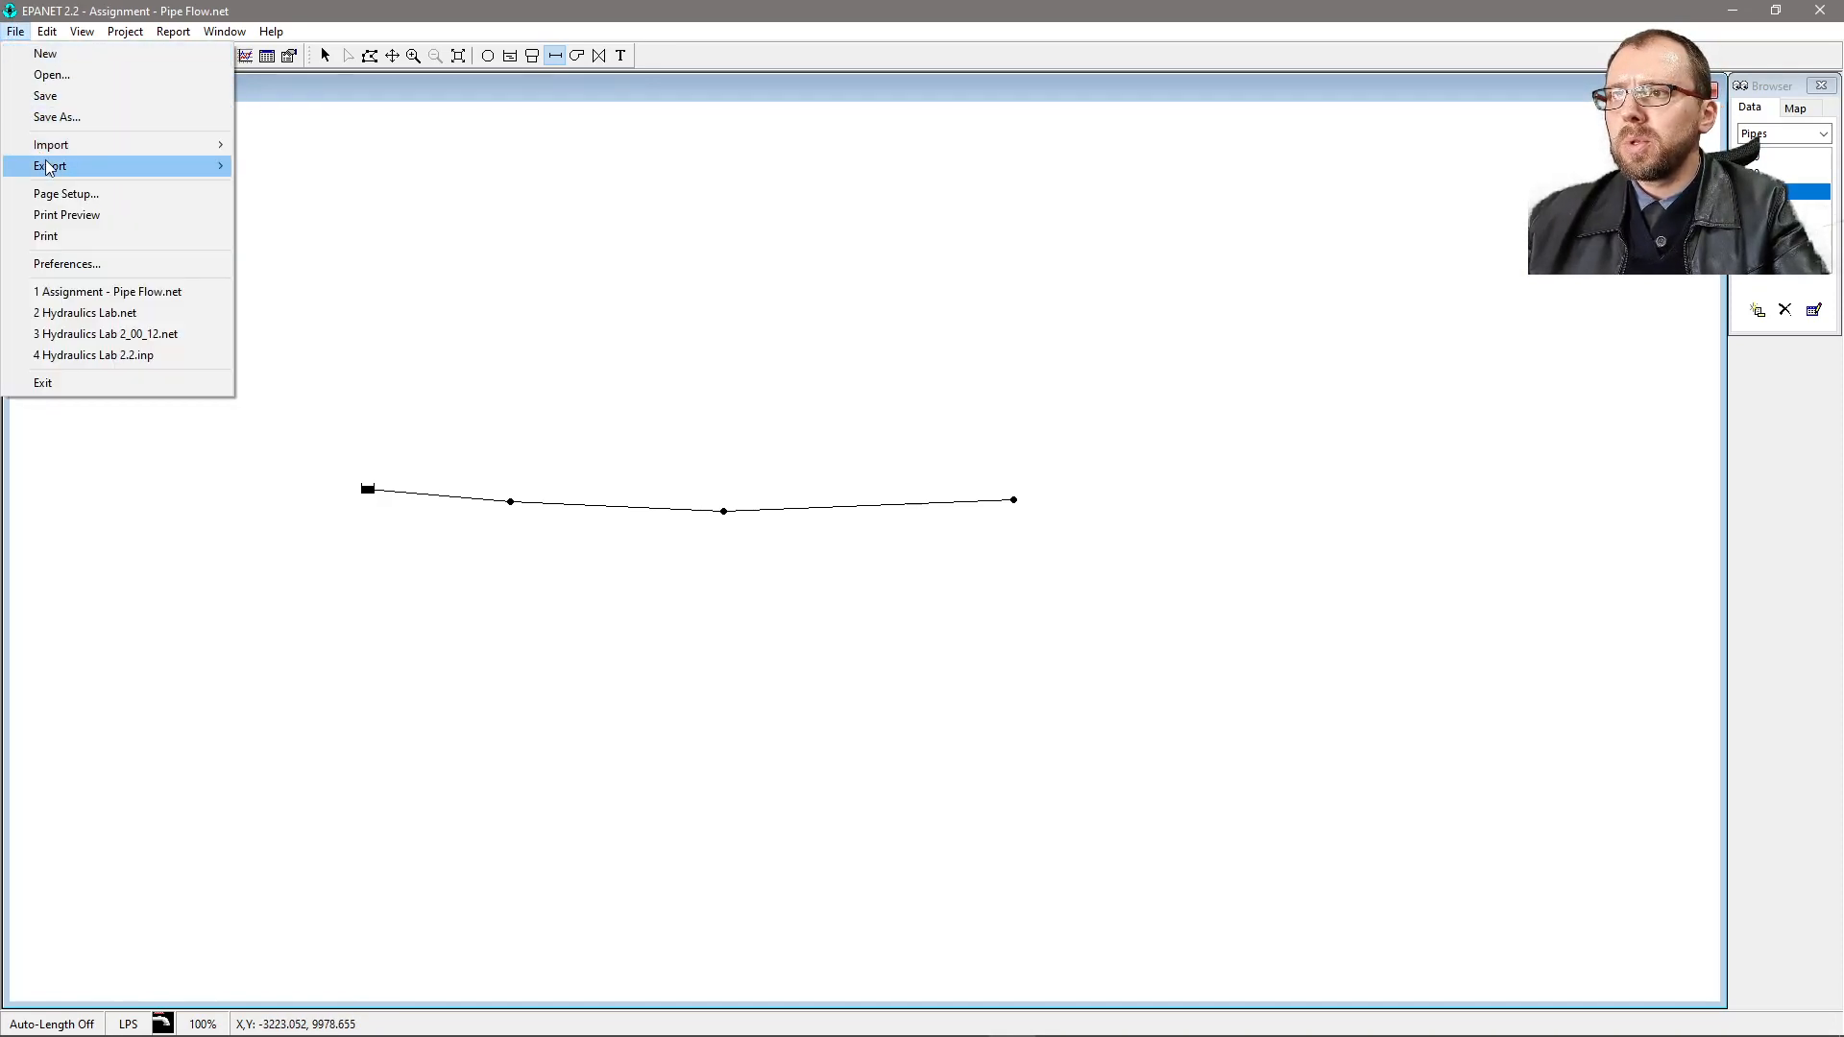
{"action": "mouse_move", "coordinate": [84, 173]}
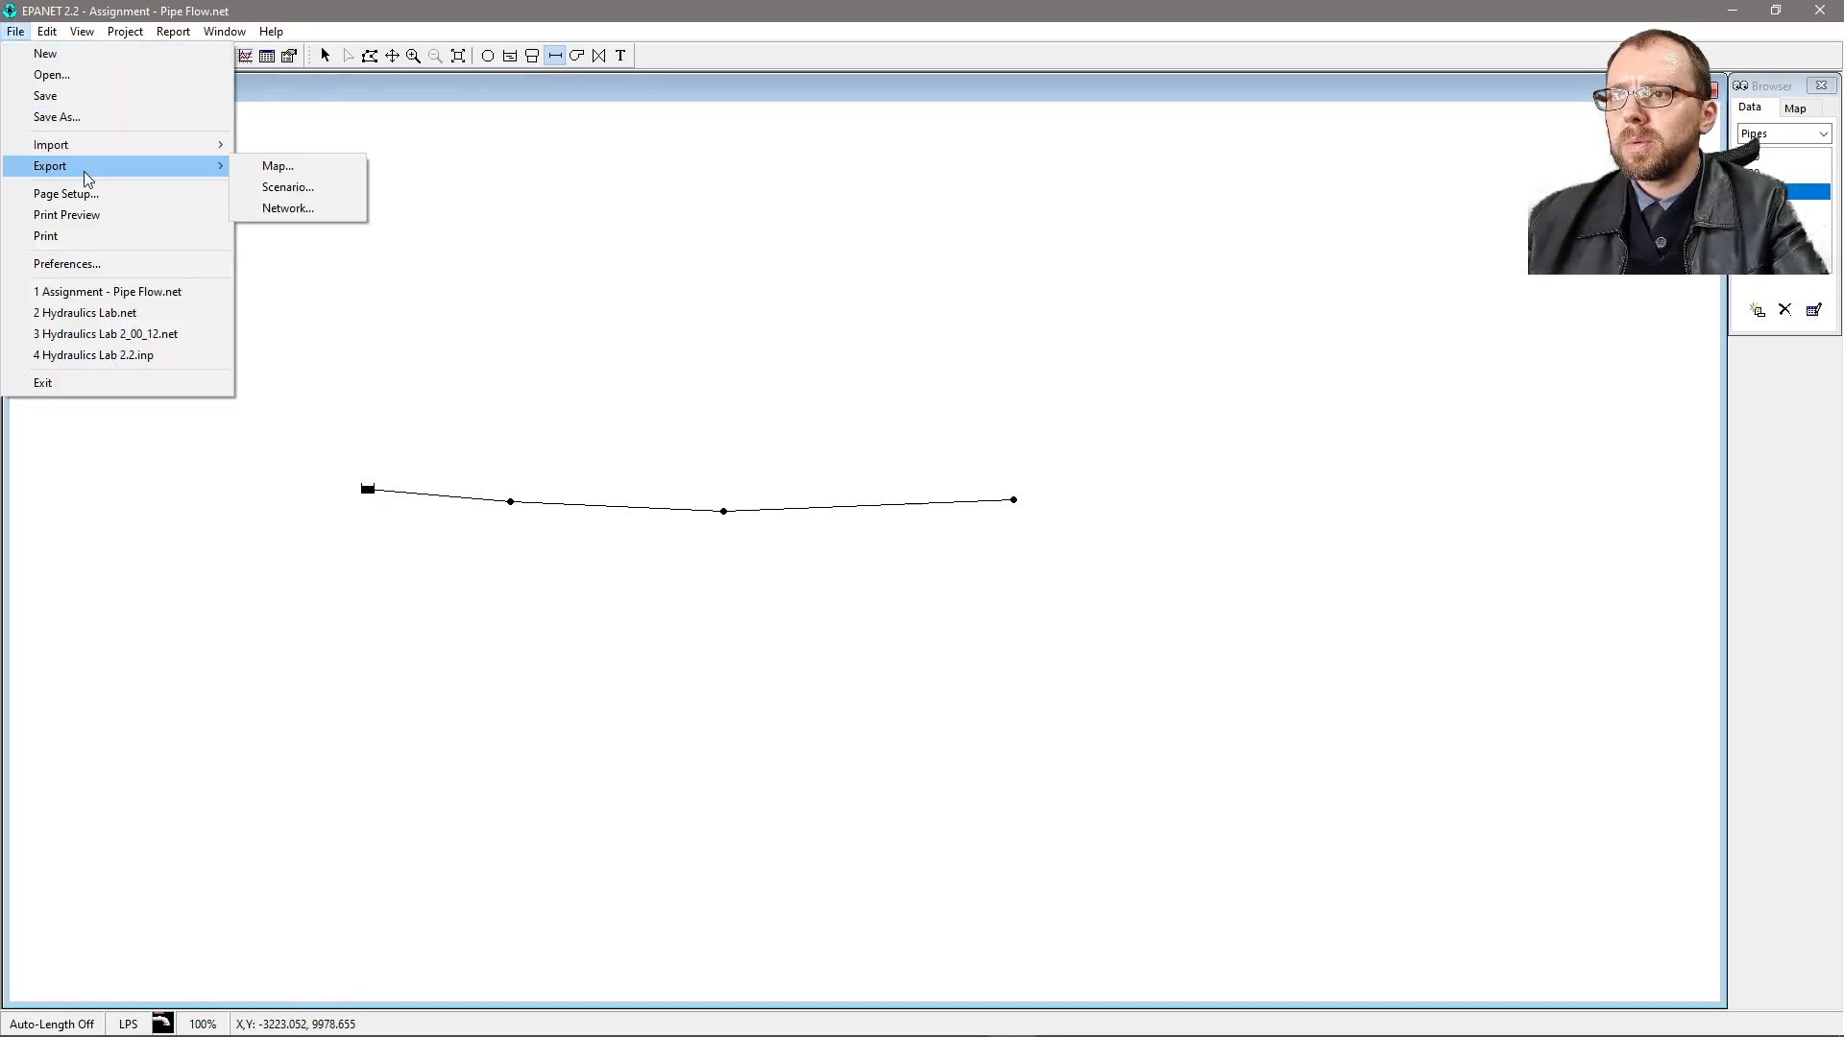
{"action": "left_click", "coordinate": [319, 207]}
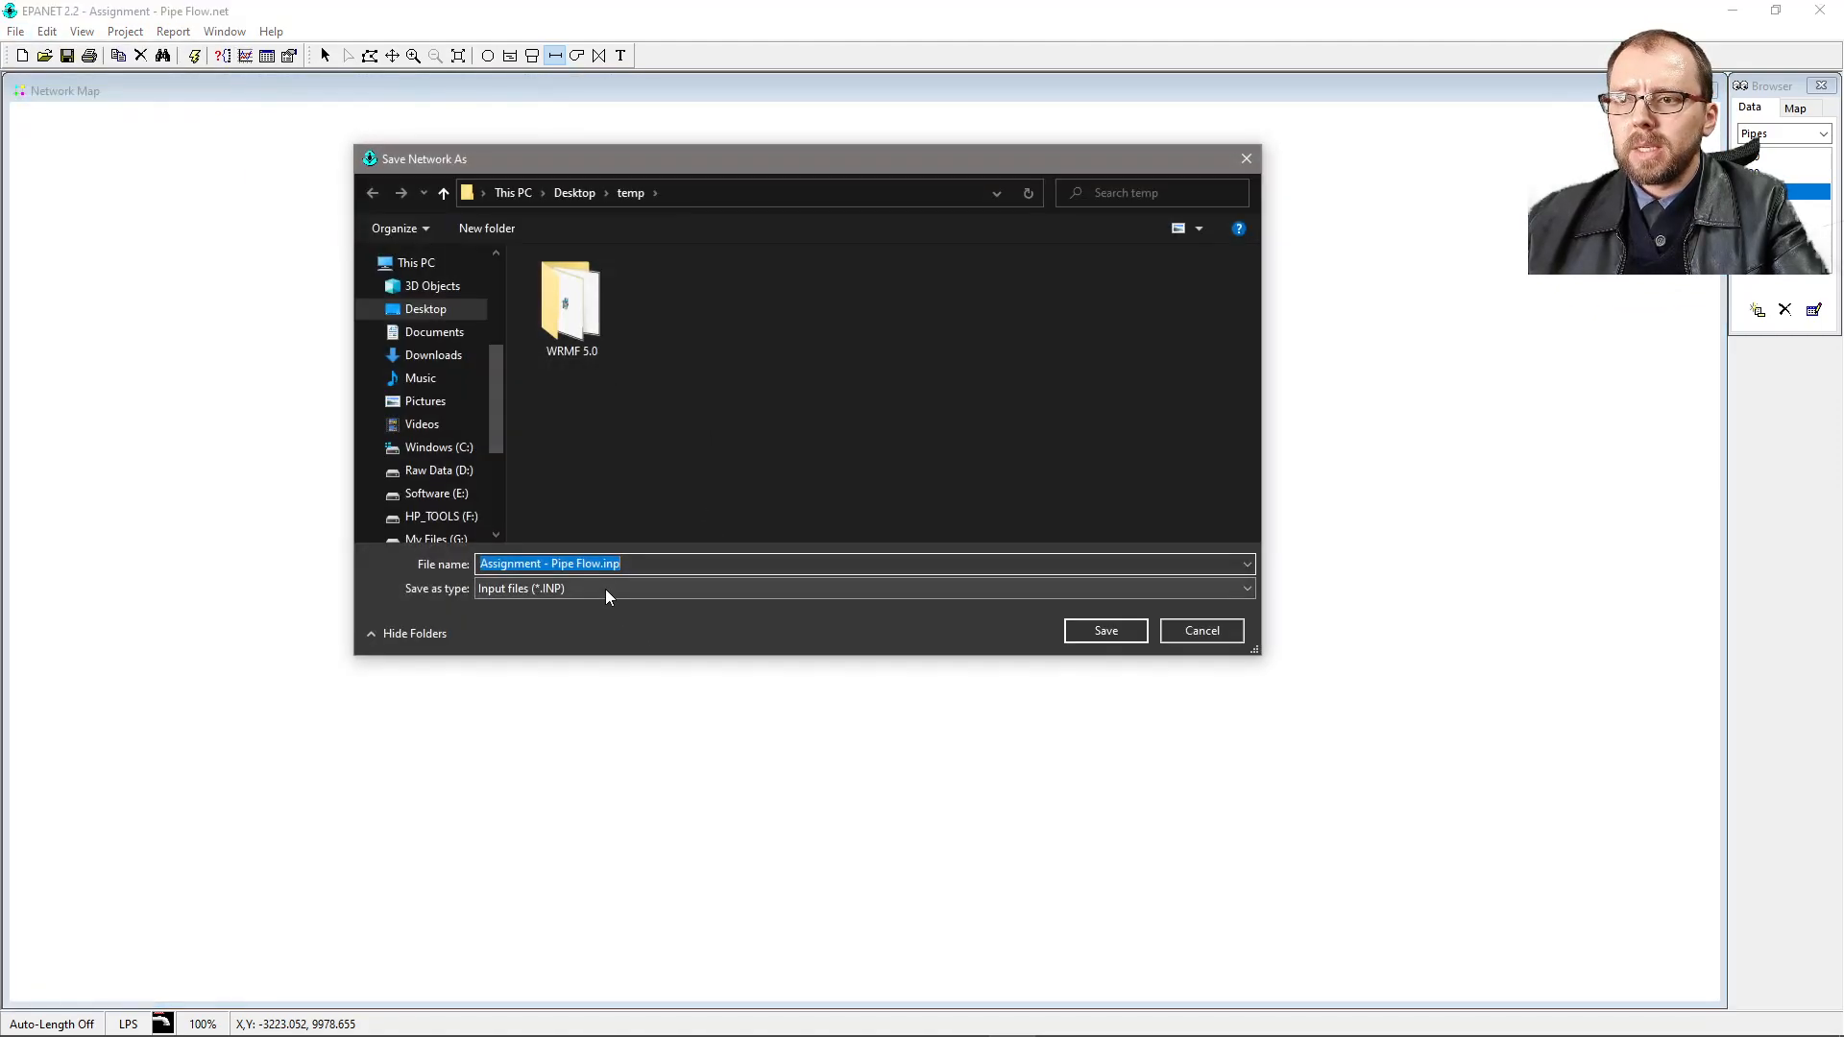
{"action": "left_click", "coordinate": [1105, 631]}
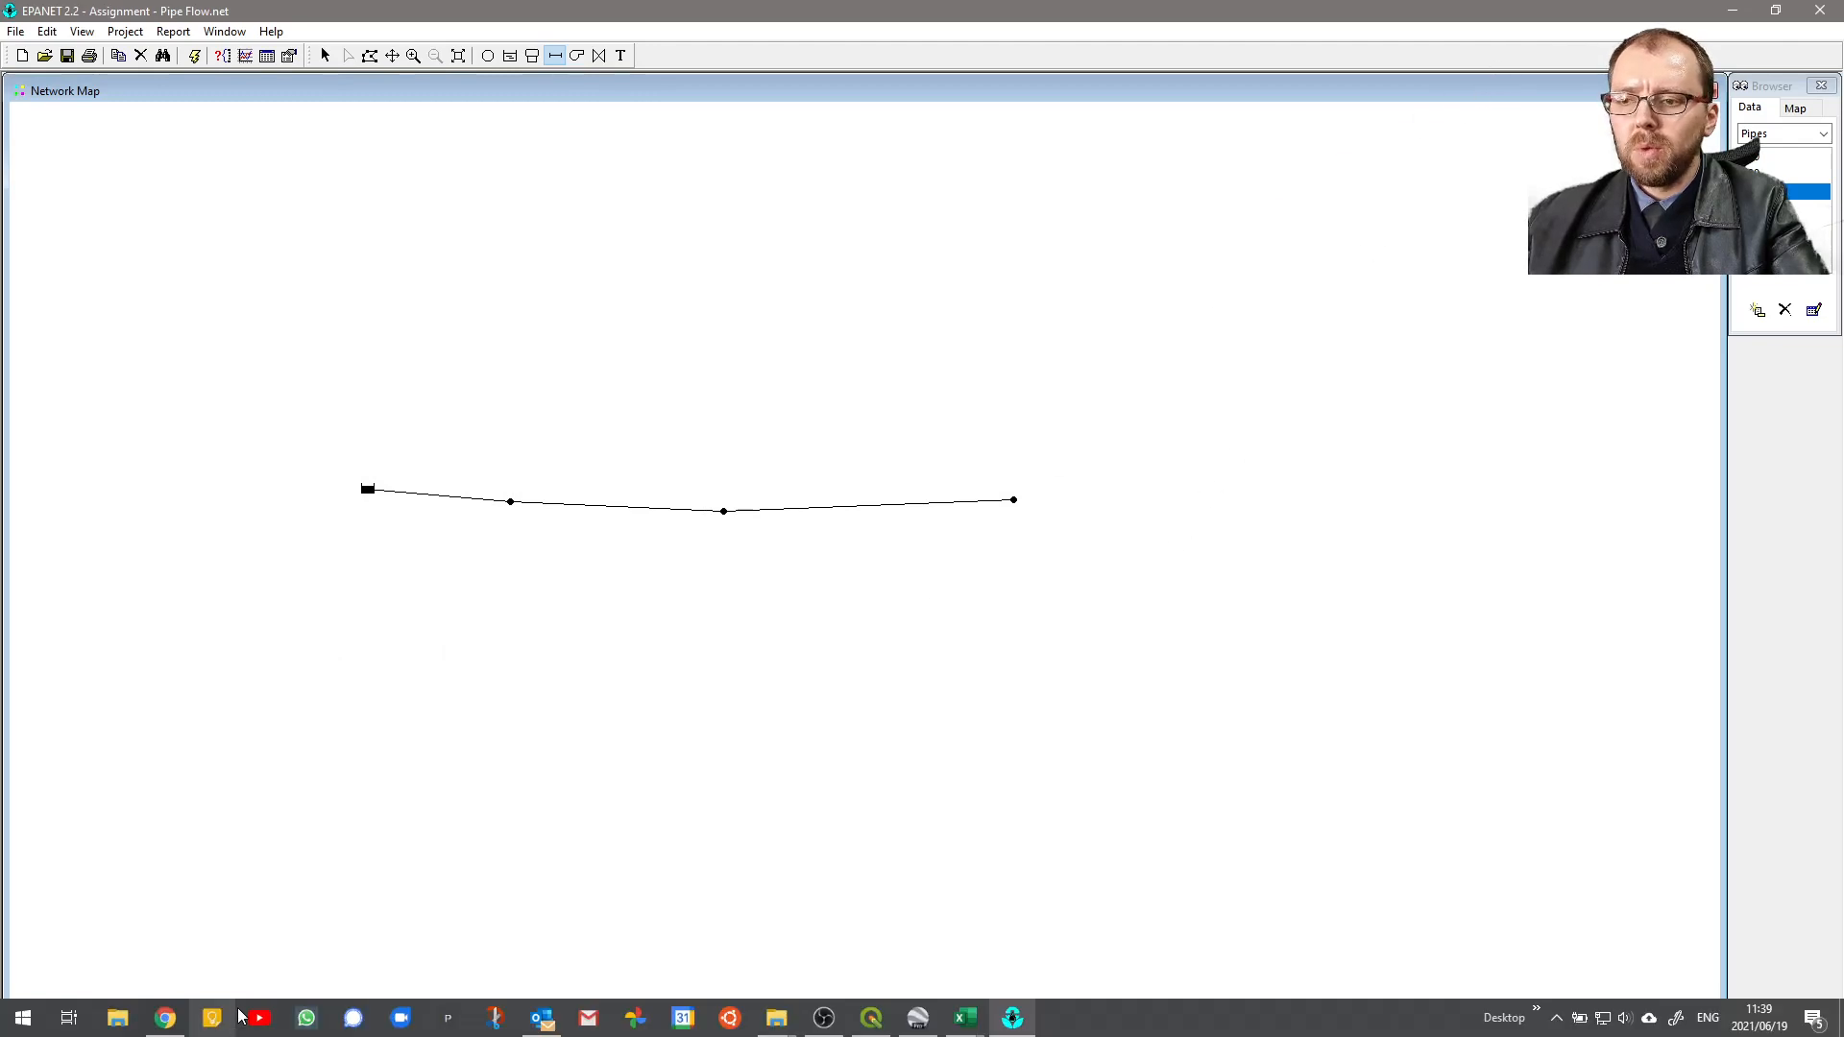
- Switch to the temp folder in File Explorer and open Assignment - Pipe Flow.inp with Notepad2
{"action": "left_click", "coordinate": [776, 1018]}
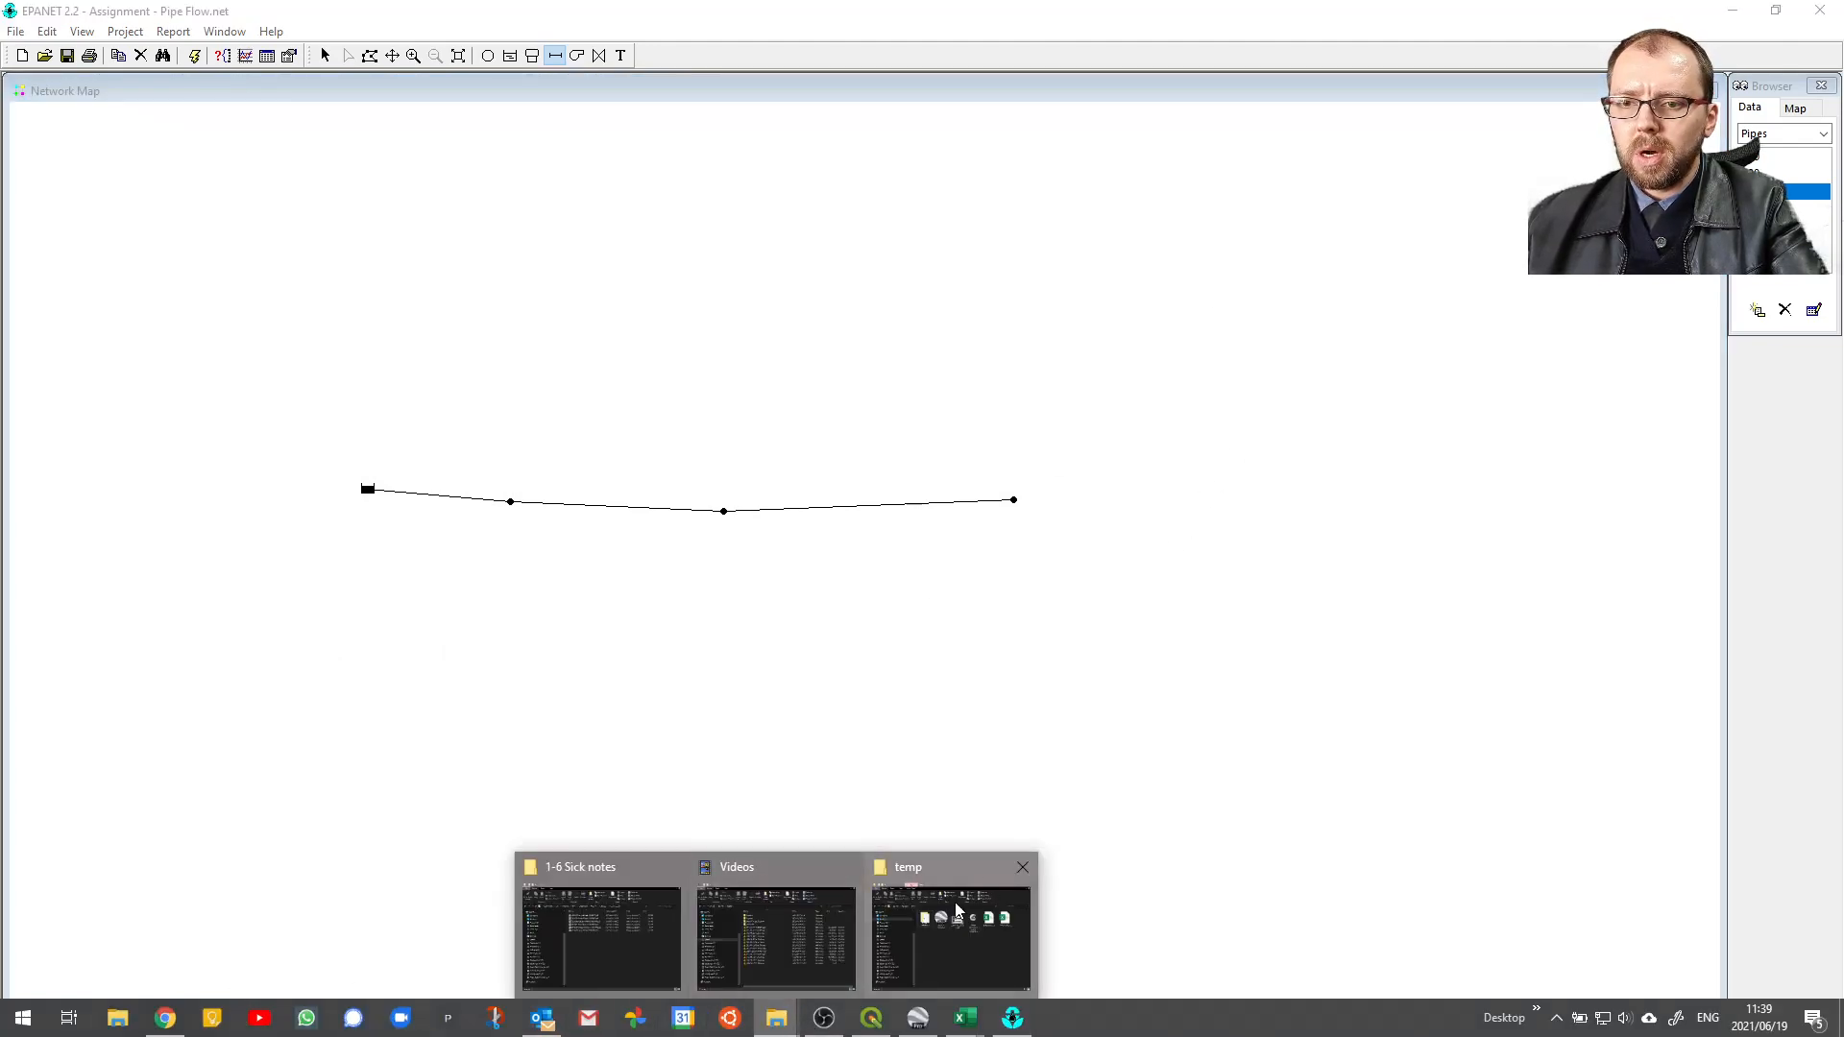
{"action": "left_click", "coordinate": [990, 898]}
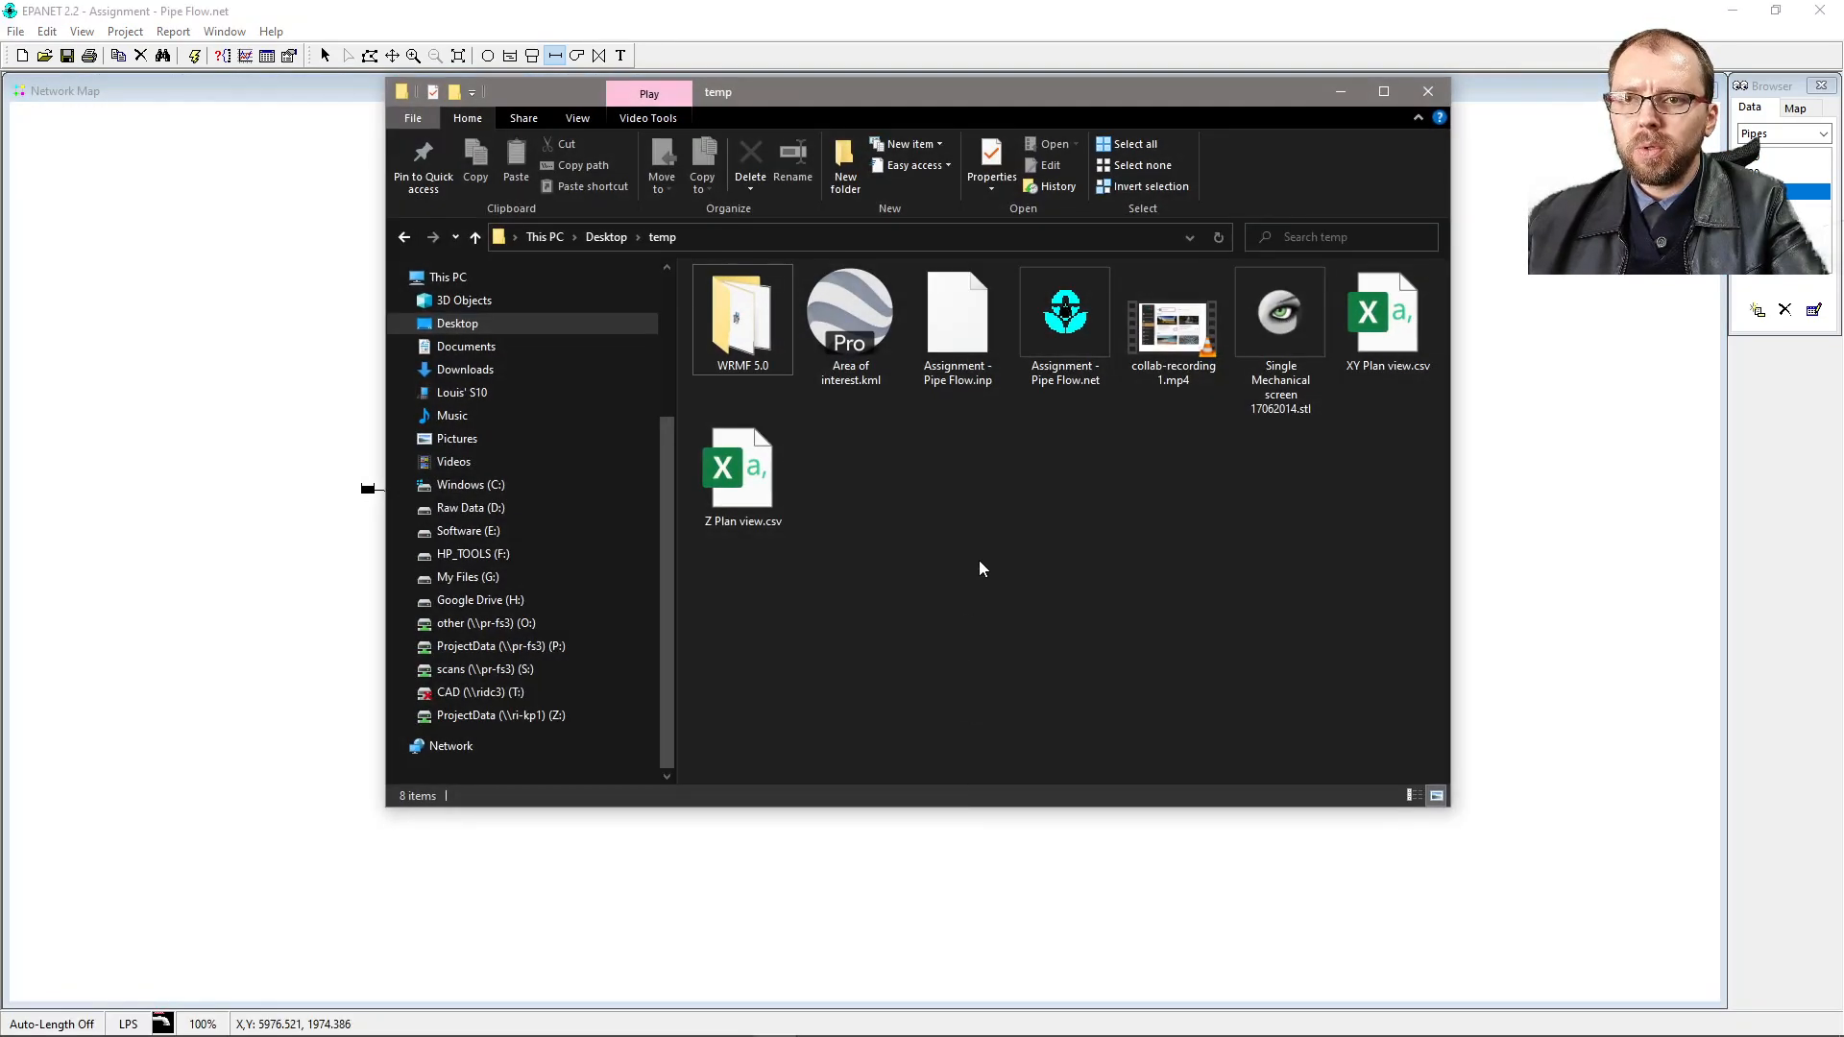
{"action": "left_click", "coordinate": [962, 349]}
{"action": "right_click", "coordinate": [962, 350]}
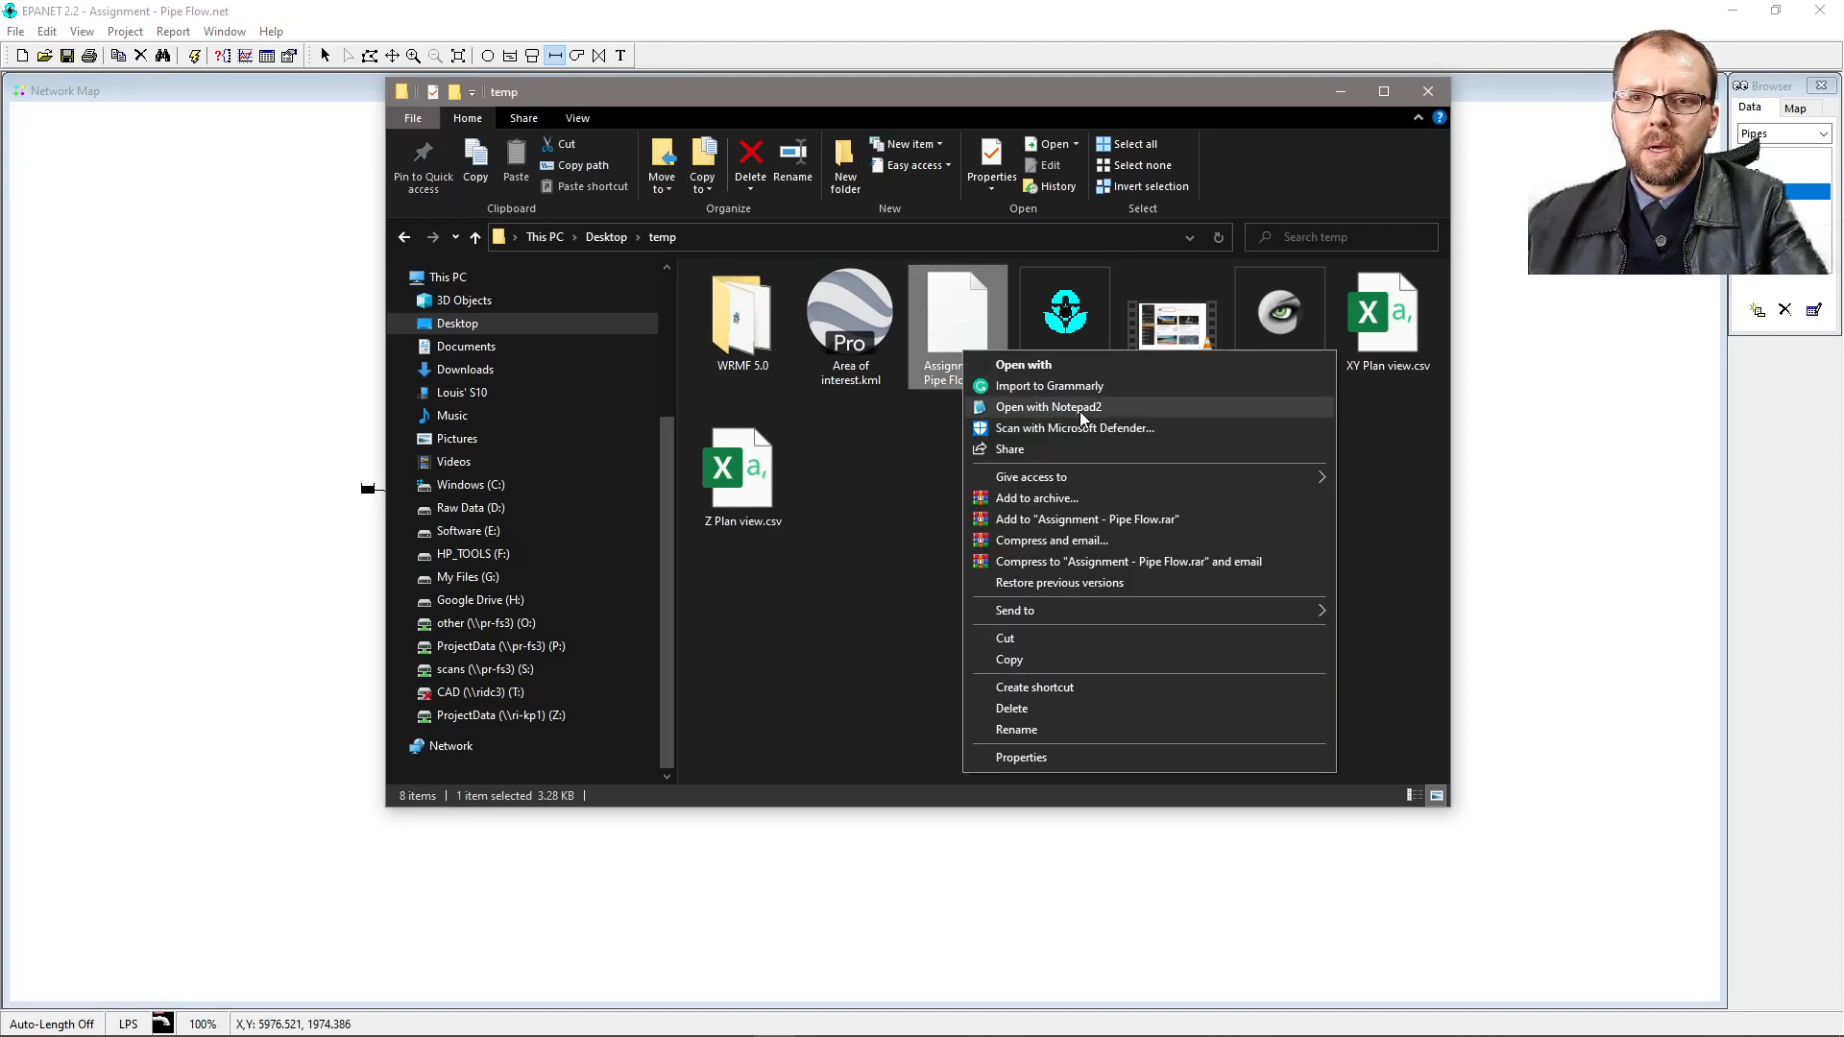
{"action": "left_click", "coordinate": [1080, 411]}
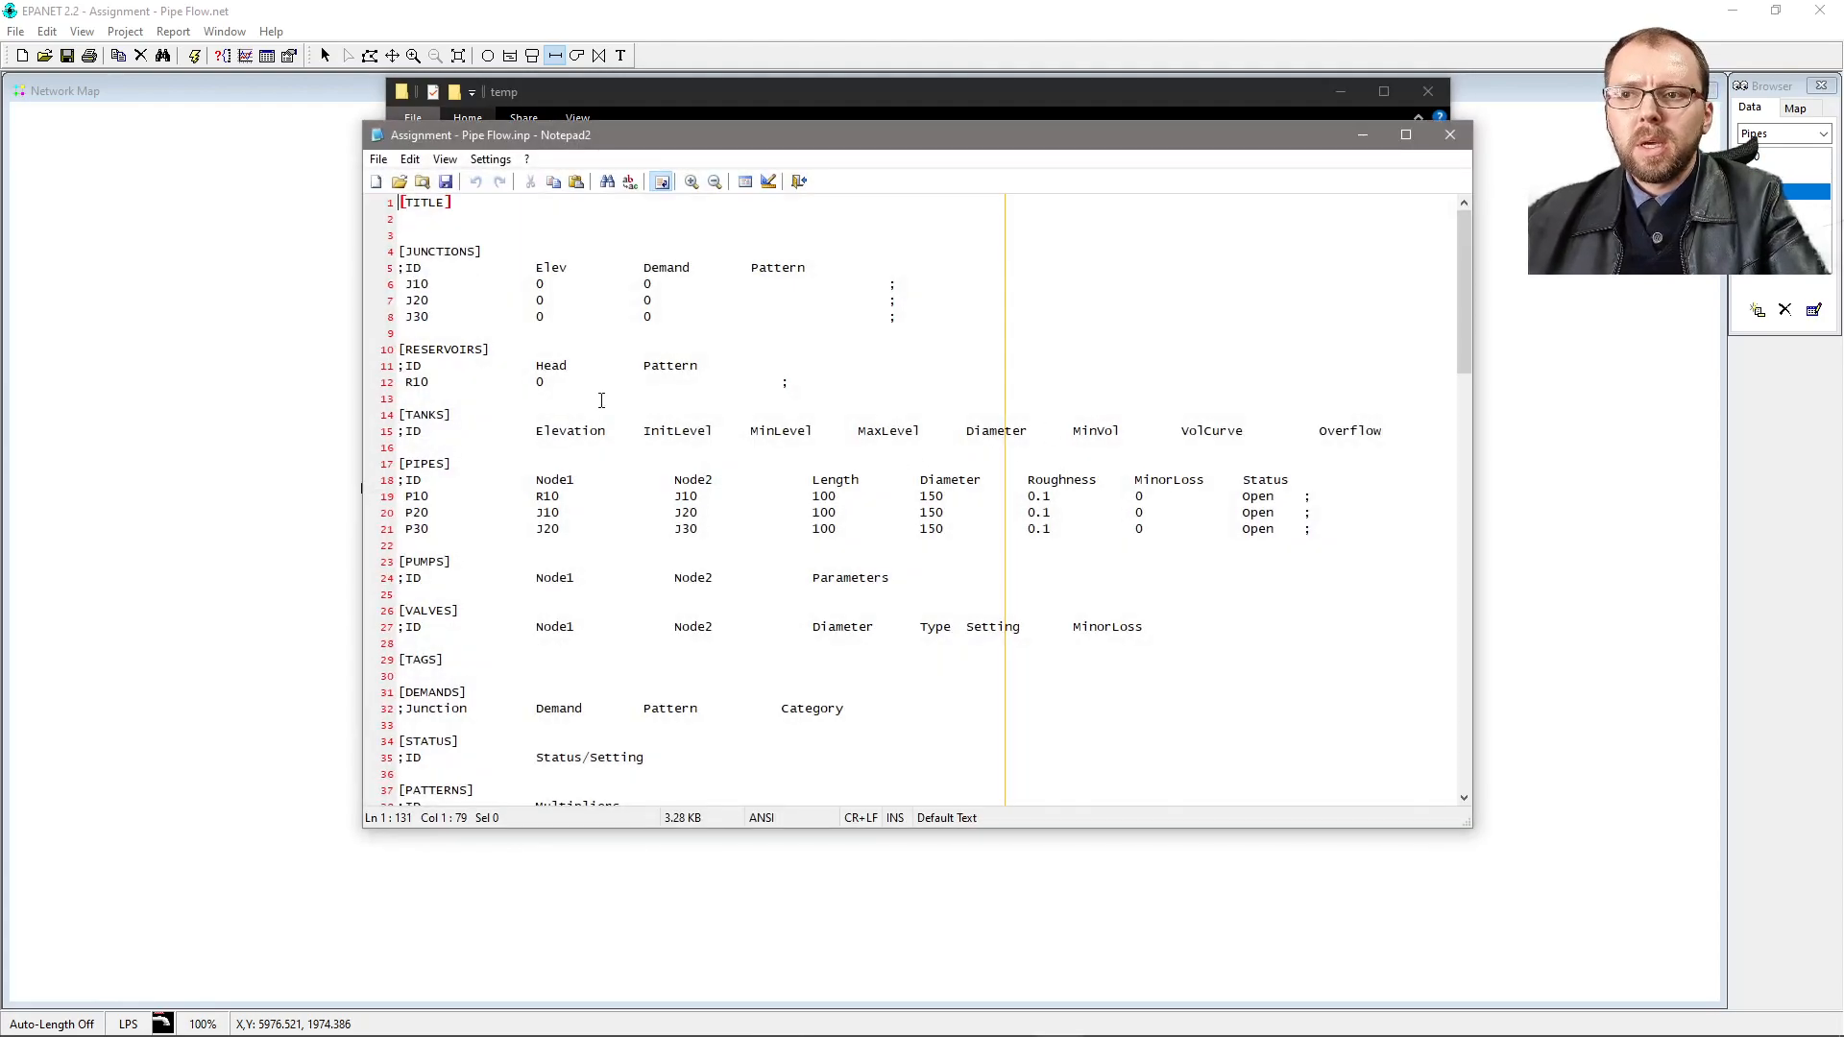
- Copy the node table under [COORDINATES], including its header row and the J10, J20, J30 and R10 entries
{"action": "scroll", "coordinate": [542, 373], "scroll_direction": "down", "scroll_amount": 2}
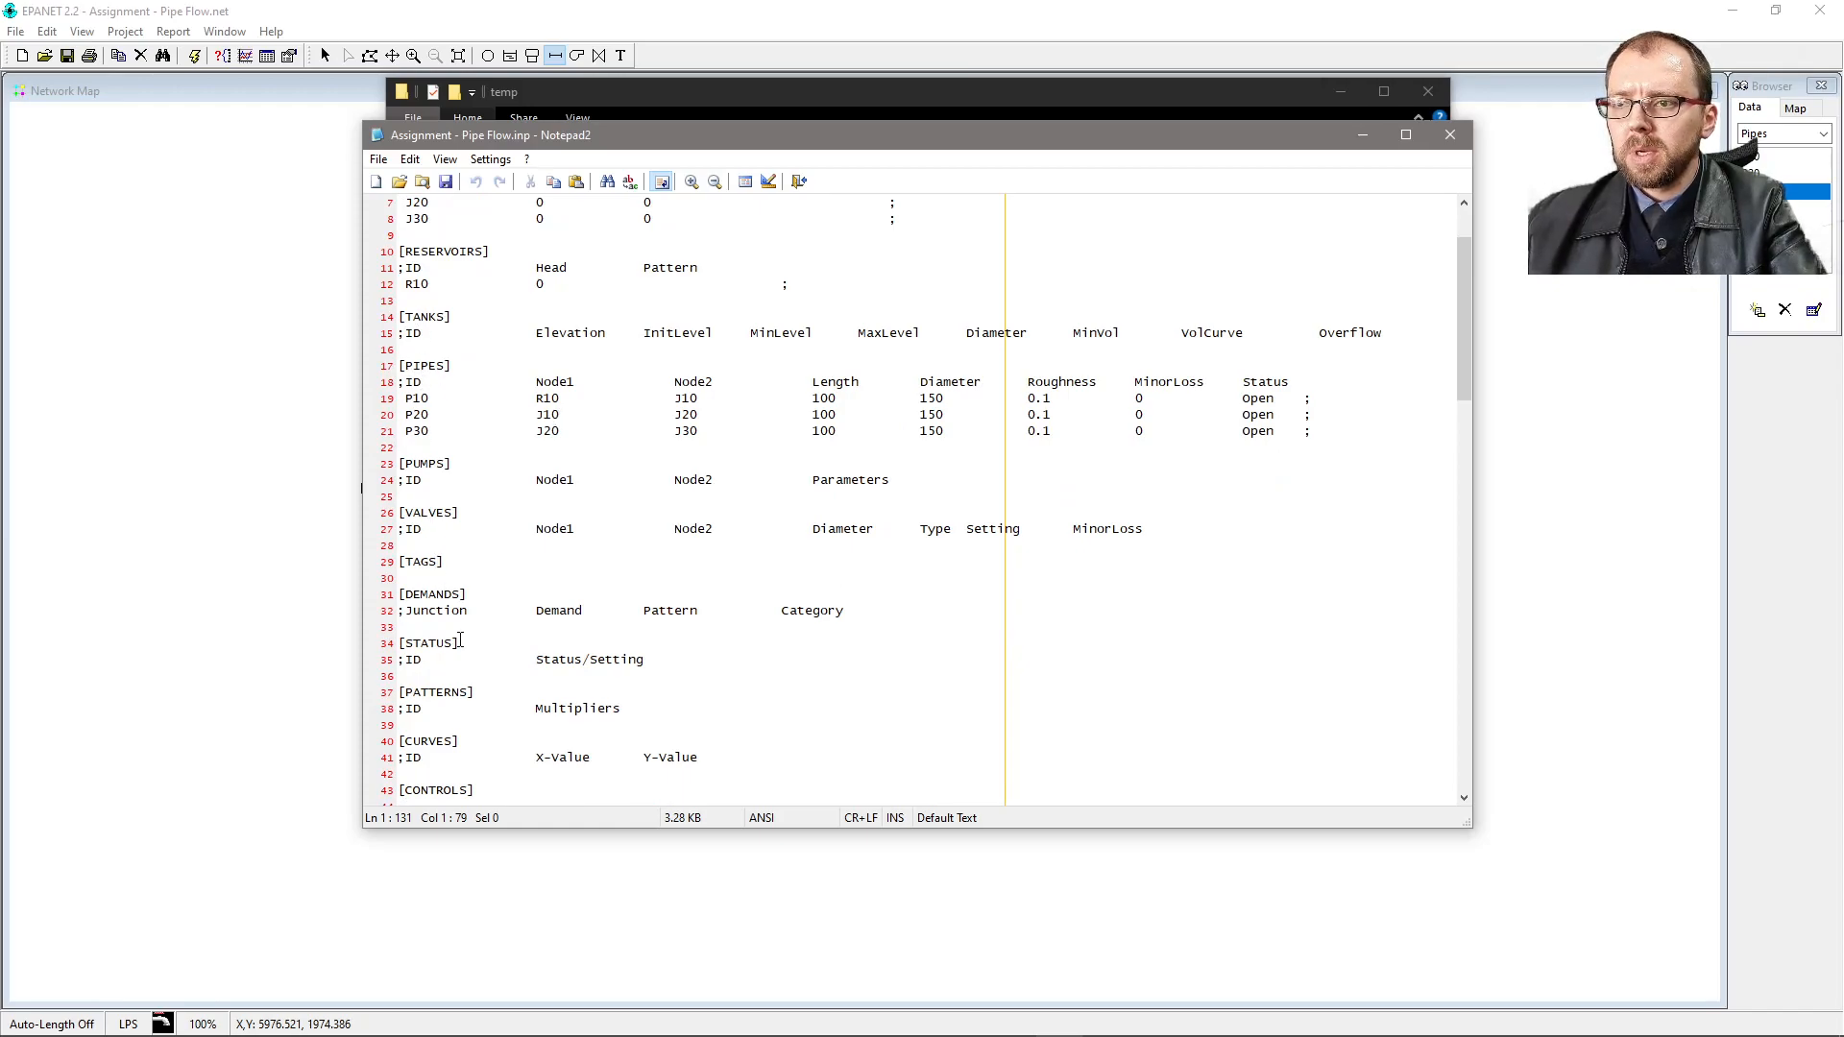
{"action": "scroll", "coordinate": [460, 640], "scroll_direction": "down", "scroll_amount": 20}
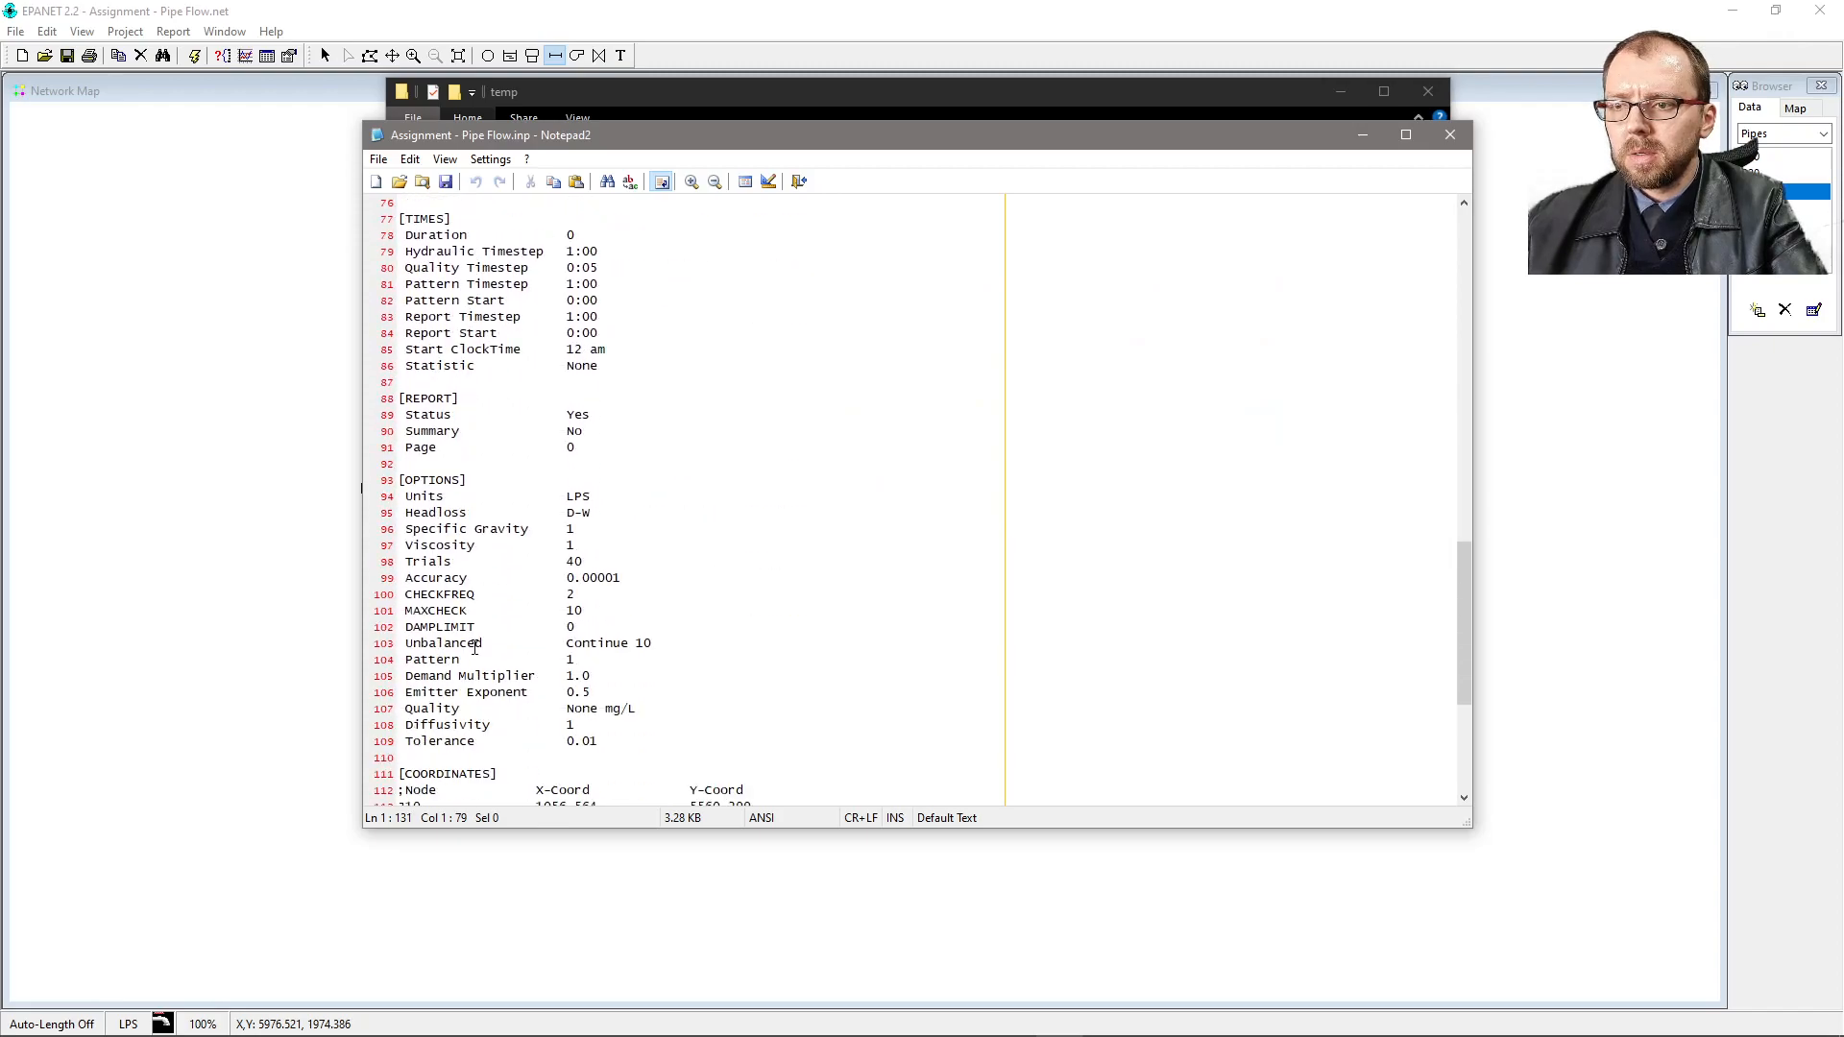
{"action": "scroll", "coordinate": [475, 646], "scroll_direction": "down", "scroll_amount": 5}
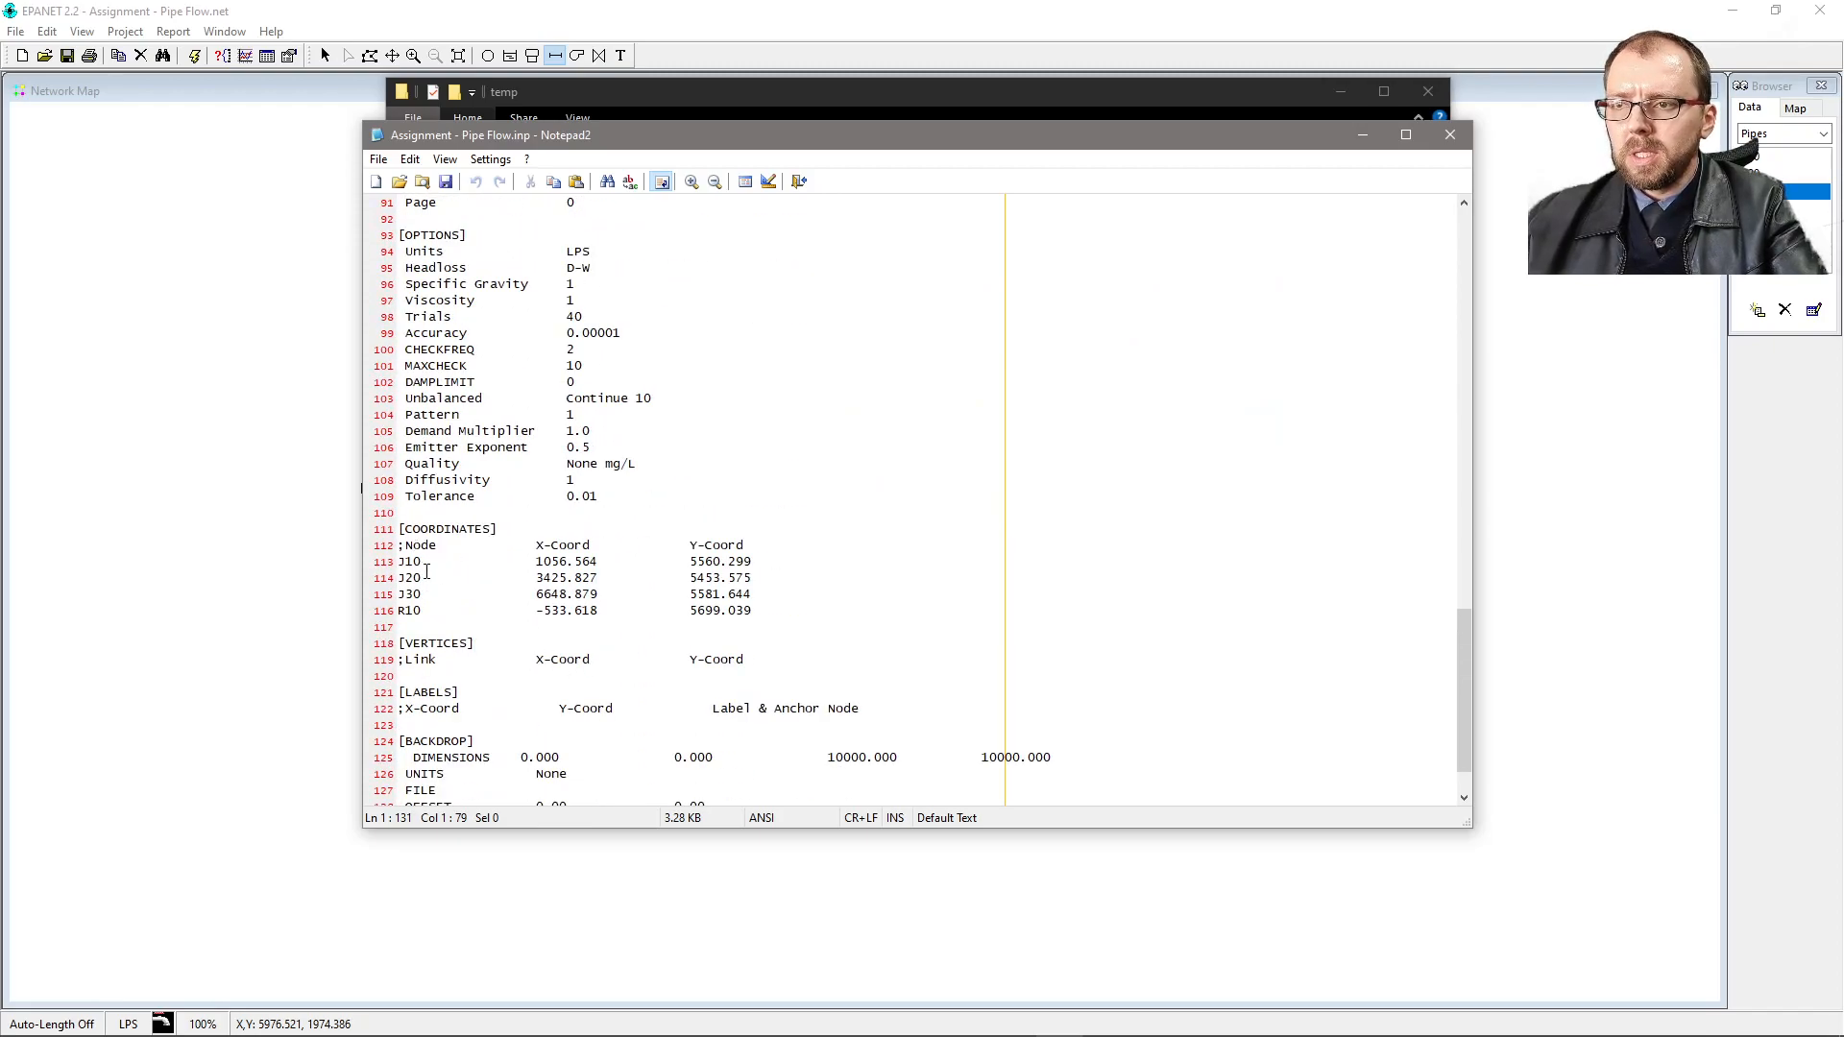
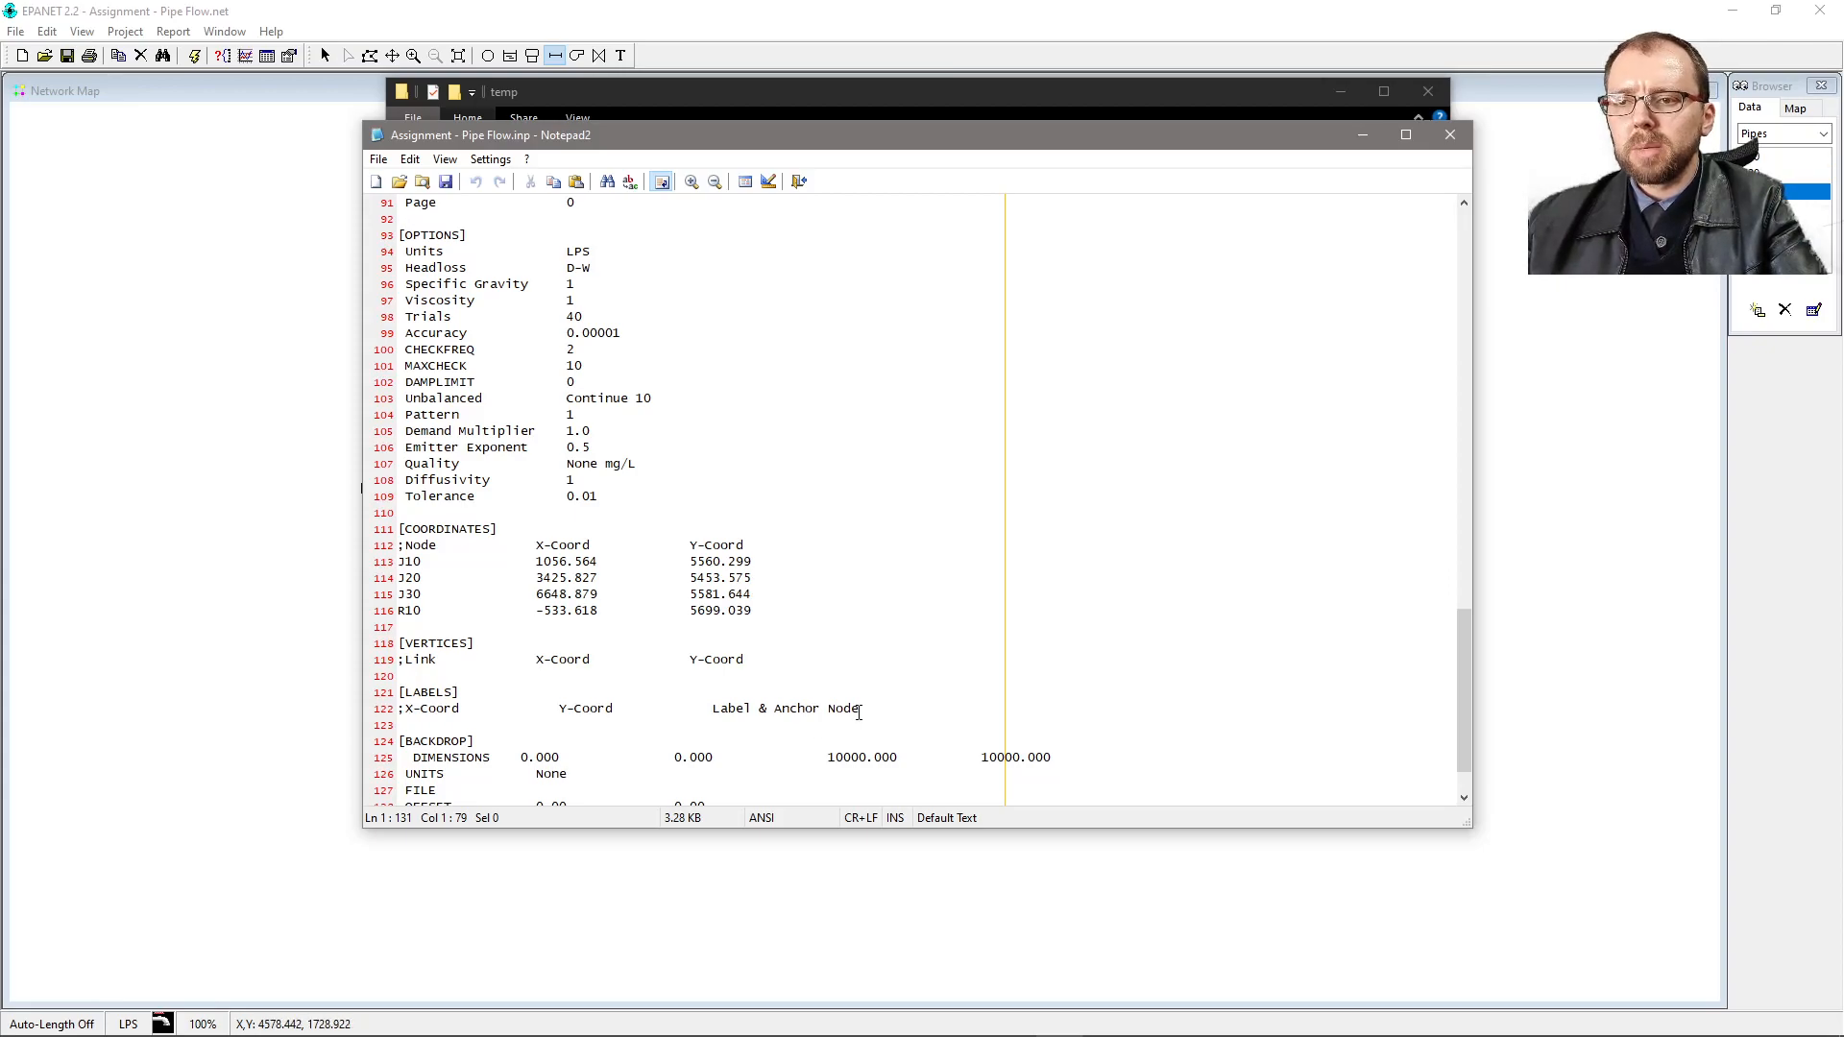
{"action": "left_click_drag", "start_coordinate": [761, 616], "coordinate": [313, 542]}
{"action": "key", "text": "ctrl+c"}
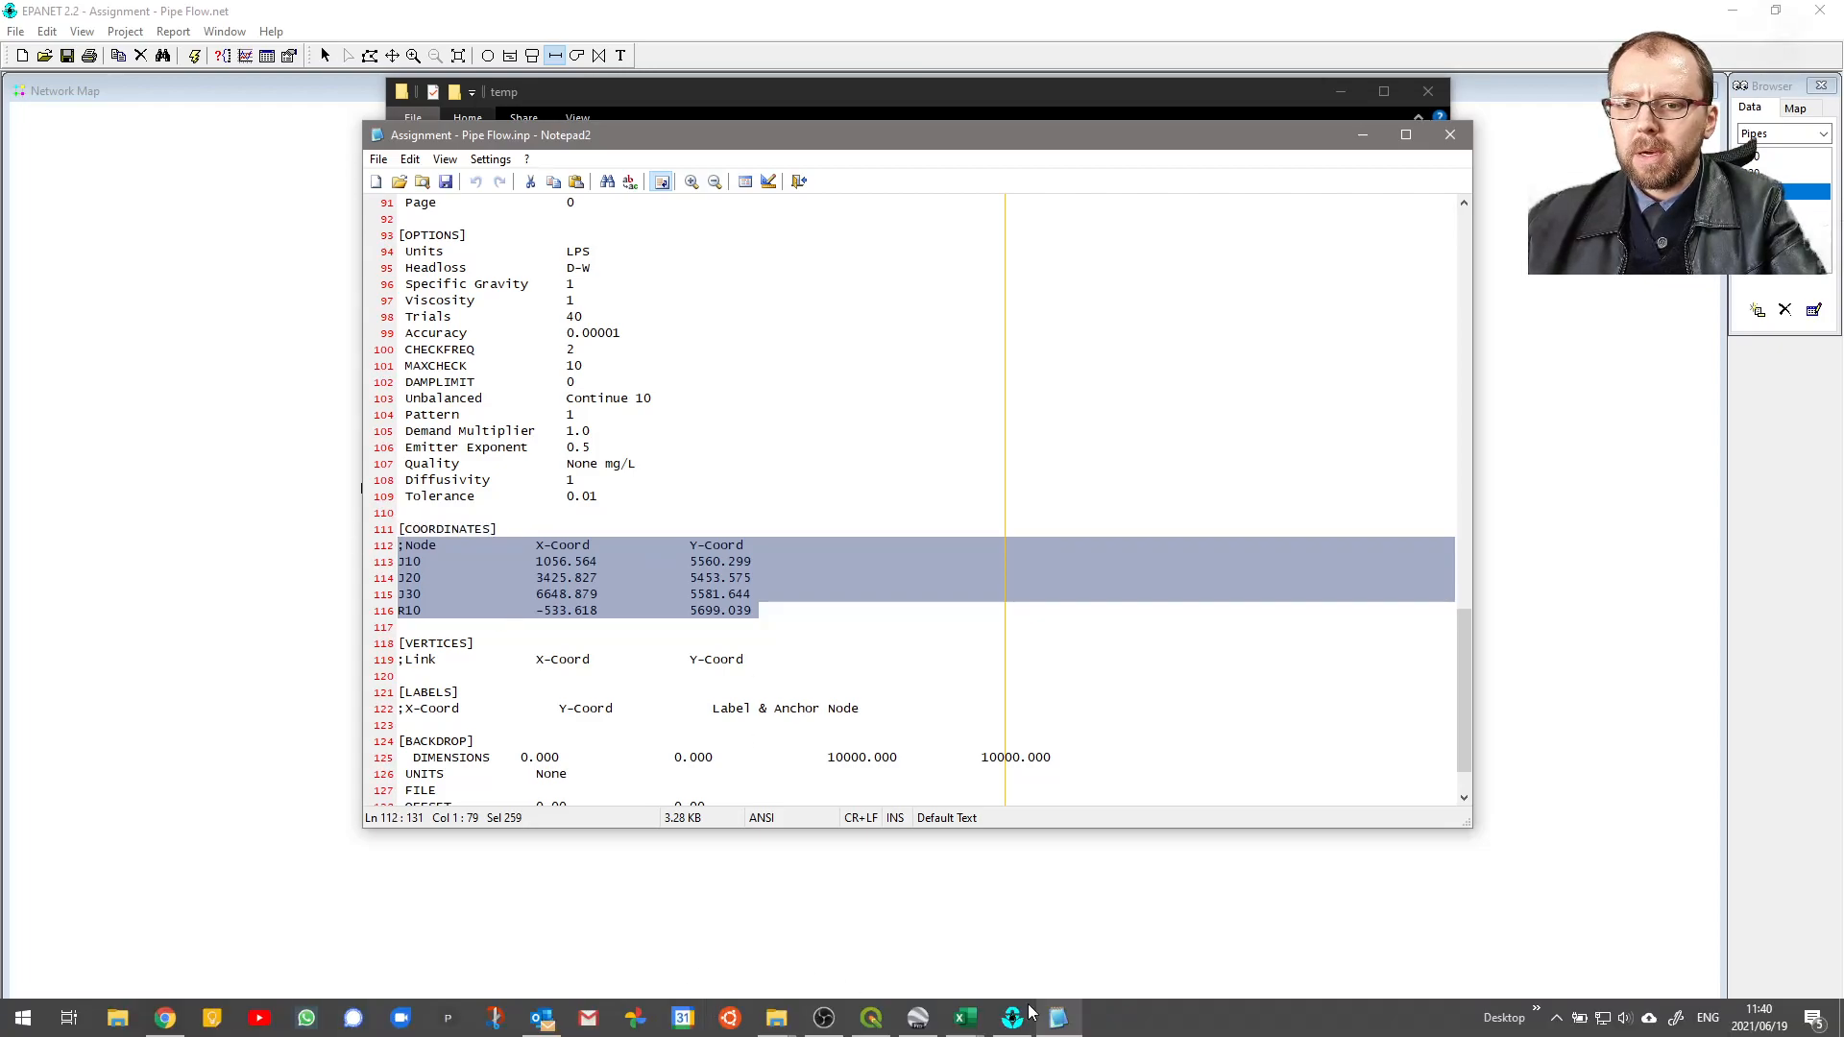
- Switch to the XY Plan view.csv workbook in Excel, paste the node table into a new sheet, and adjust the column widths
{"action": "left_click", "coordinate": [965, 1018]}
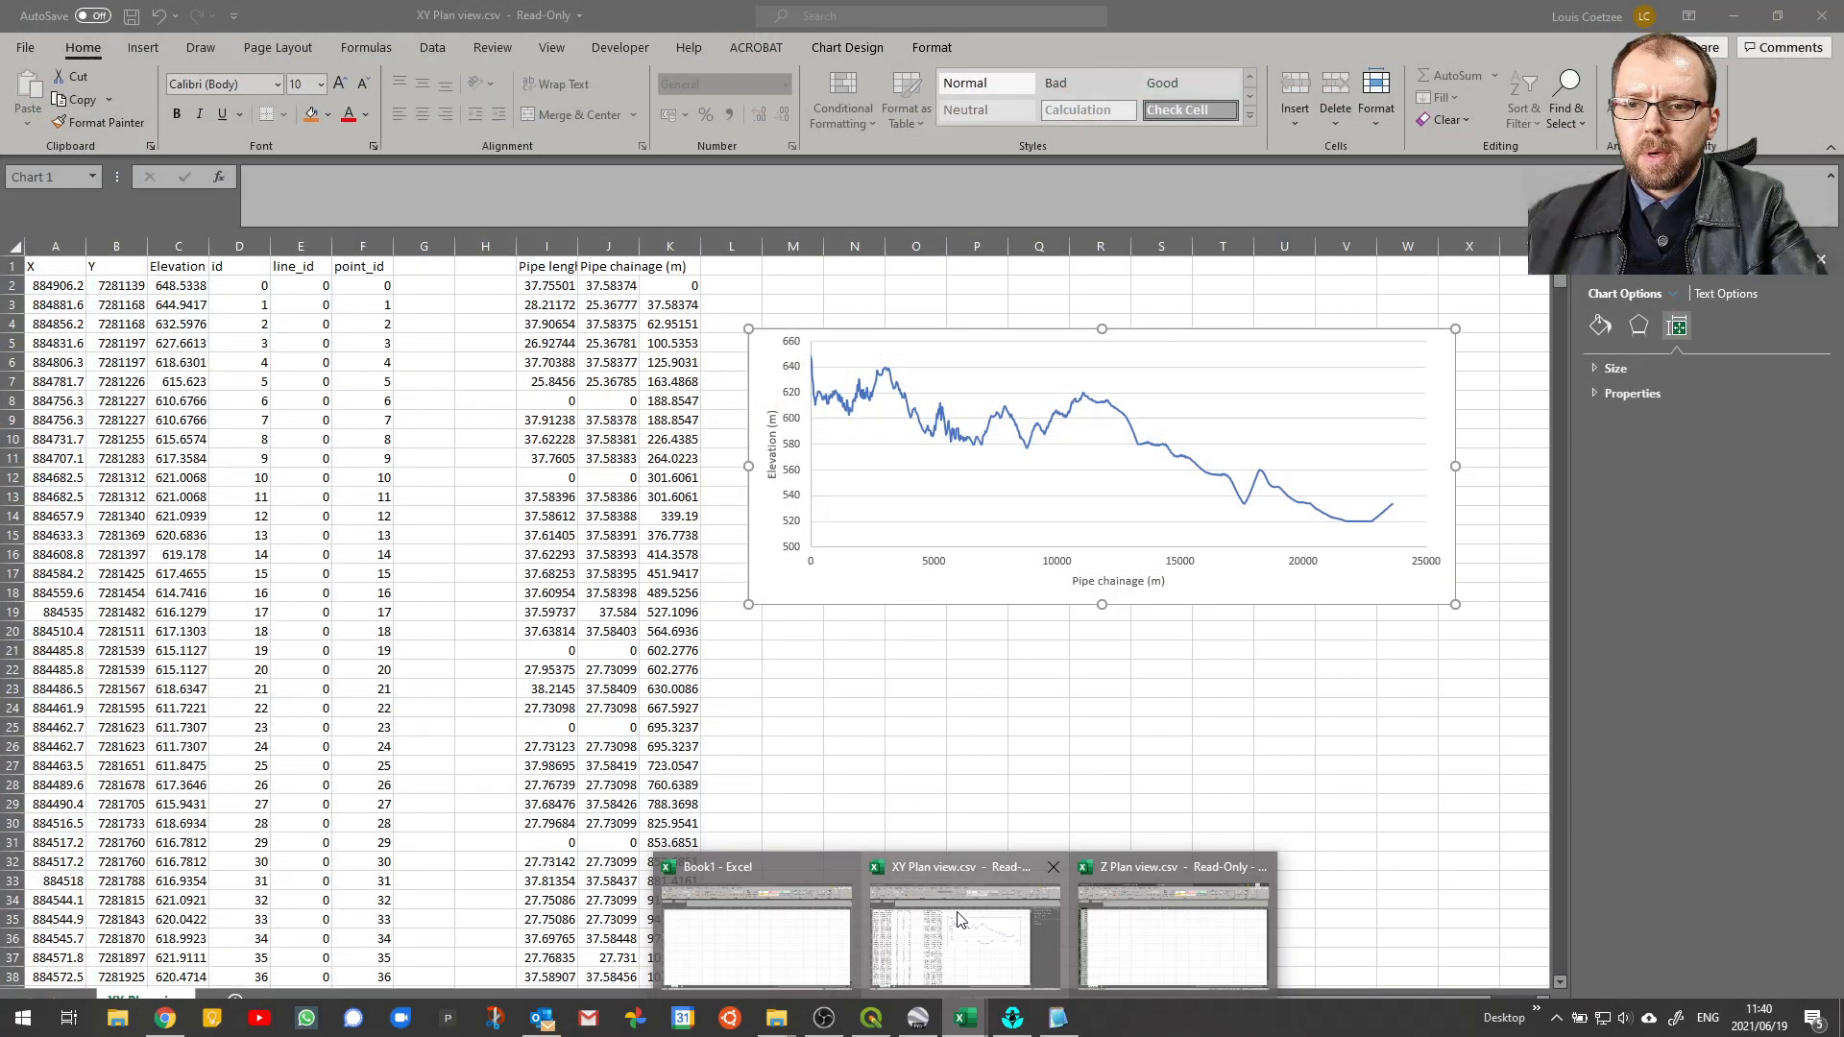
{"action": "left_click", "coordinate": [910, 930]}
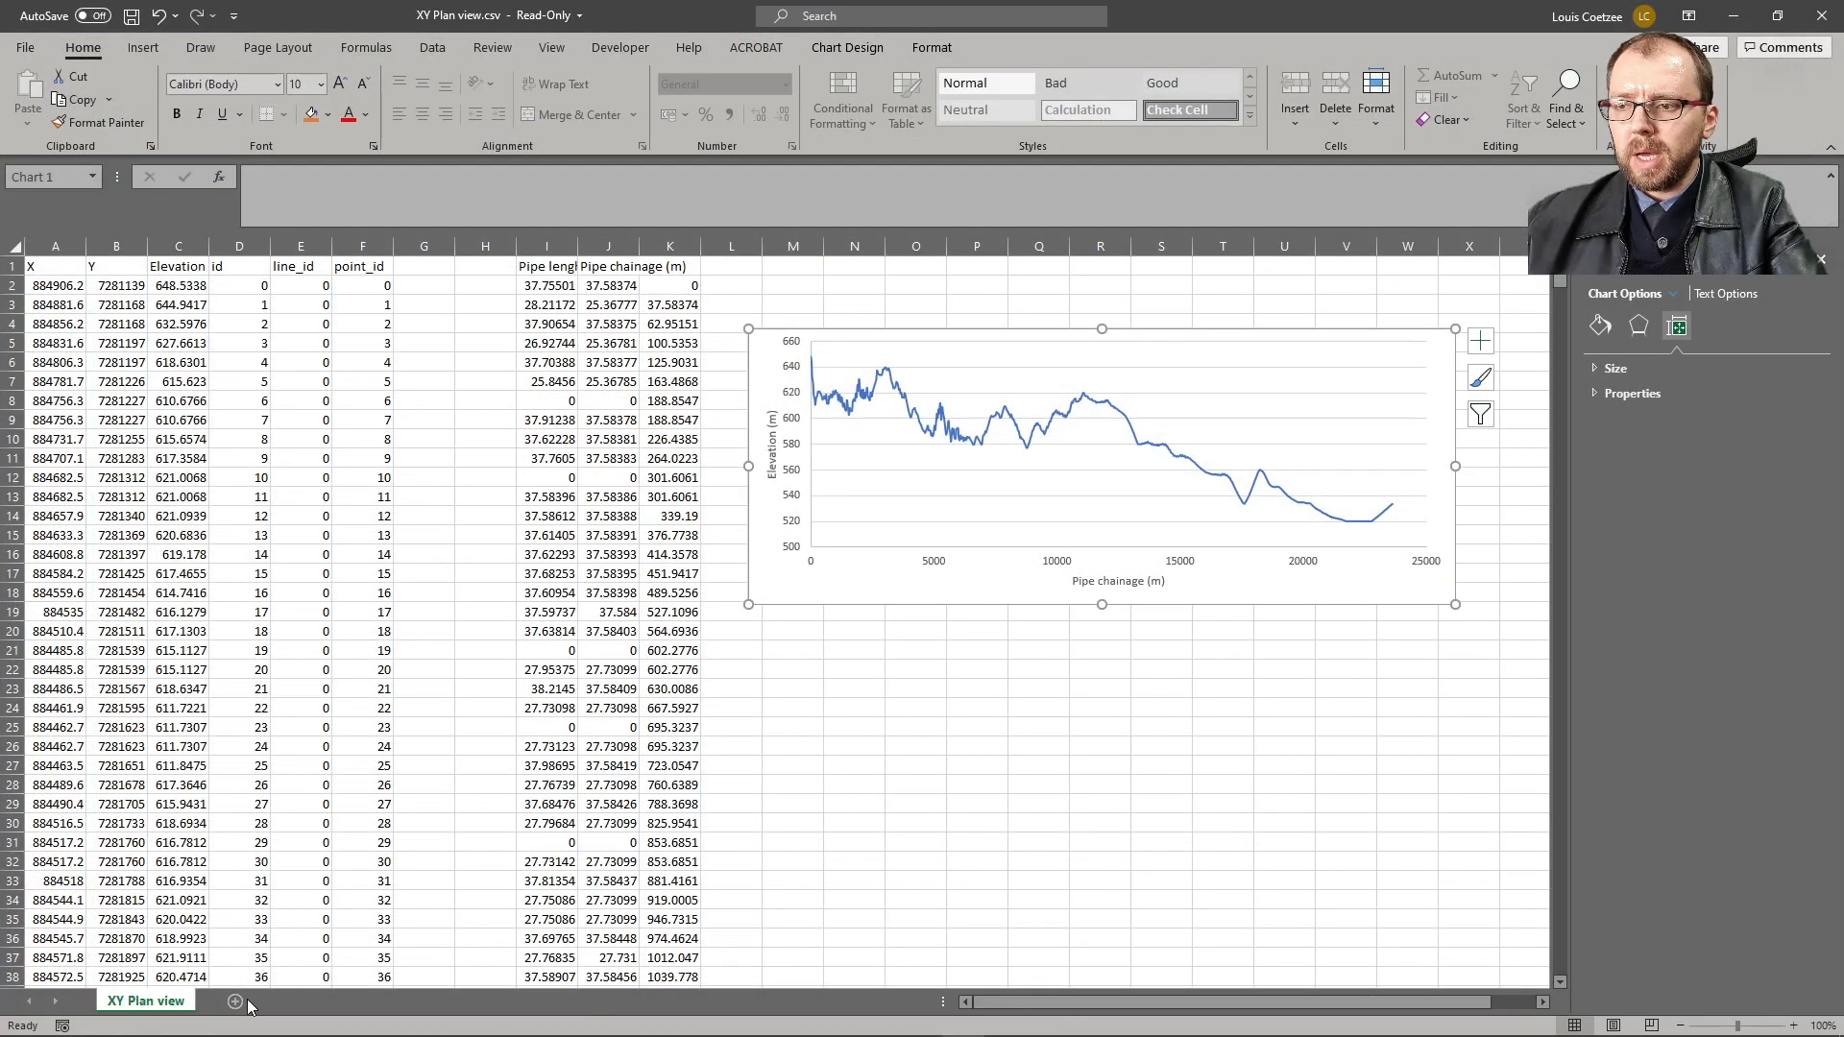
{"action": "left_click", "coordinate": [236, 1002]}
{"action": "key", "text": "ctrl+v"}
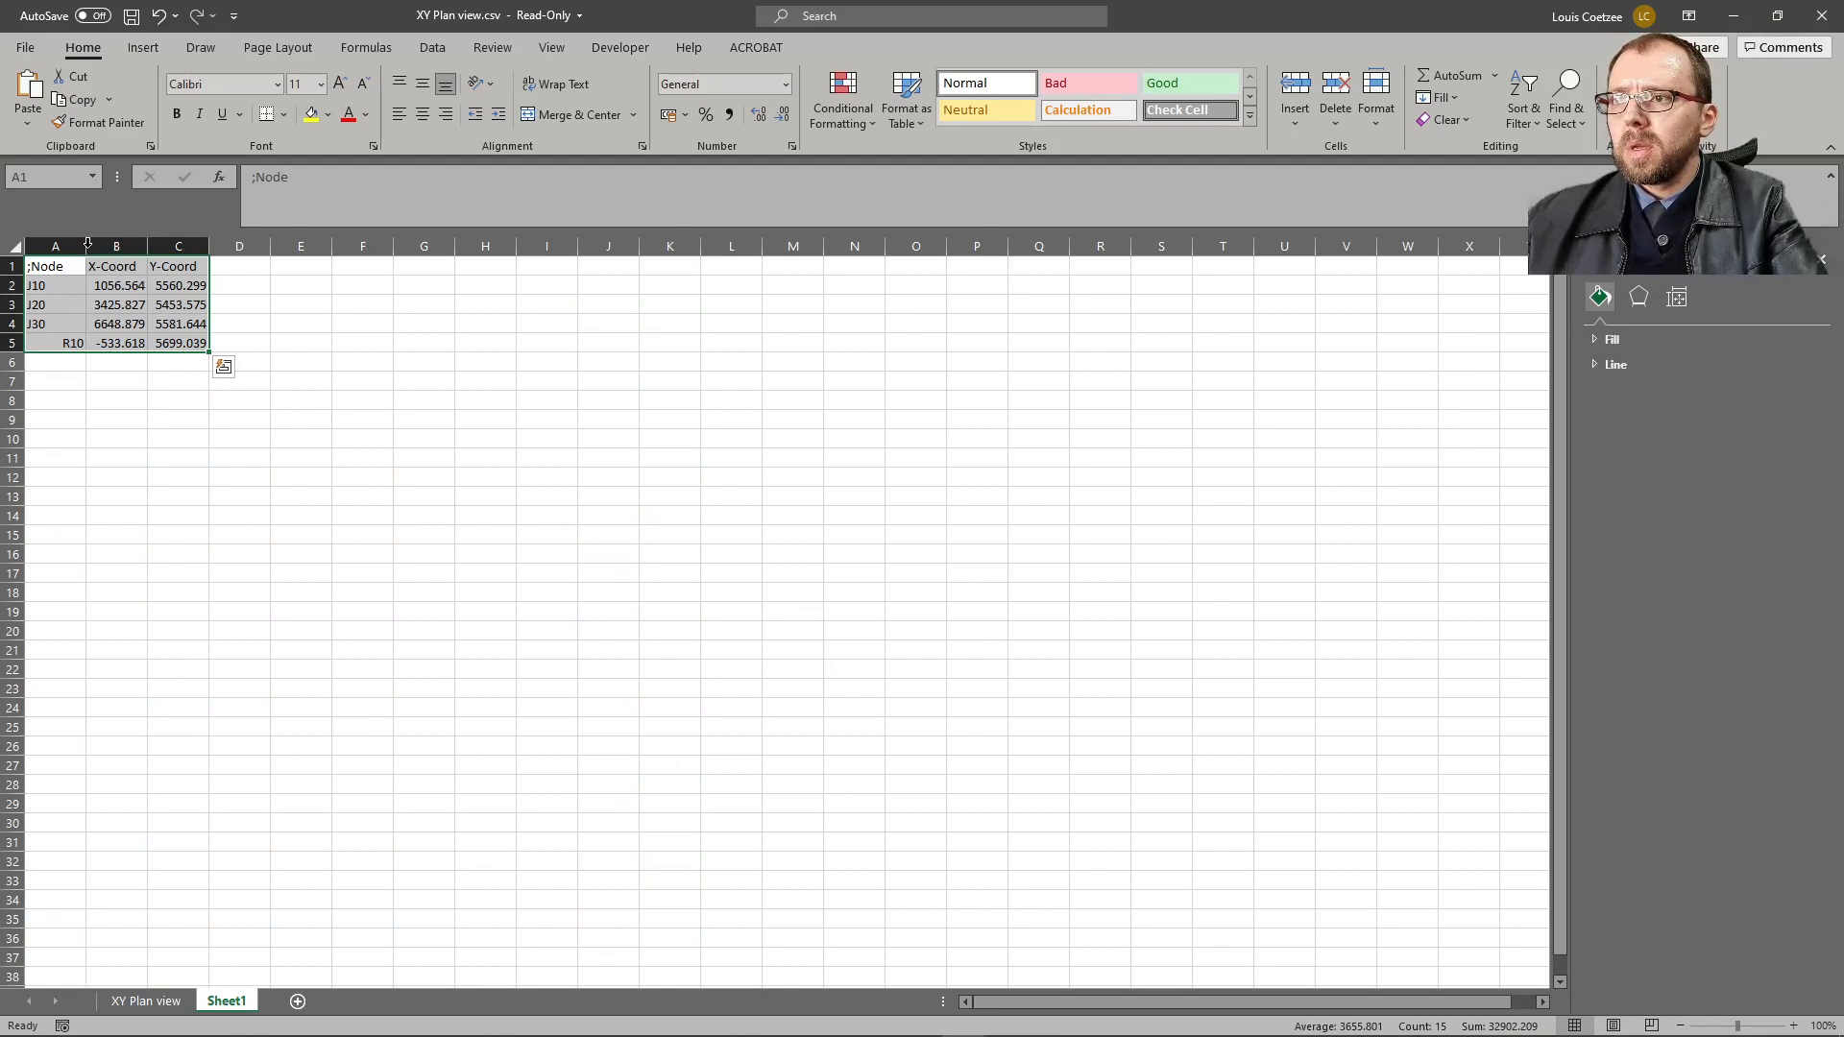
{"action": "left_click_drag", "start_coordinate": [88, 246], "coordinate": [104, 246]}
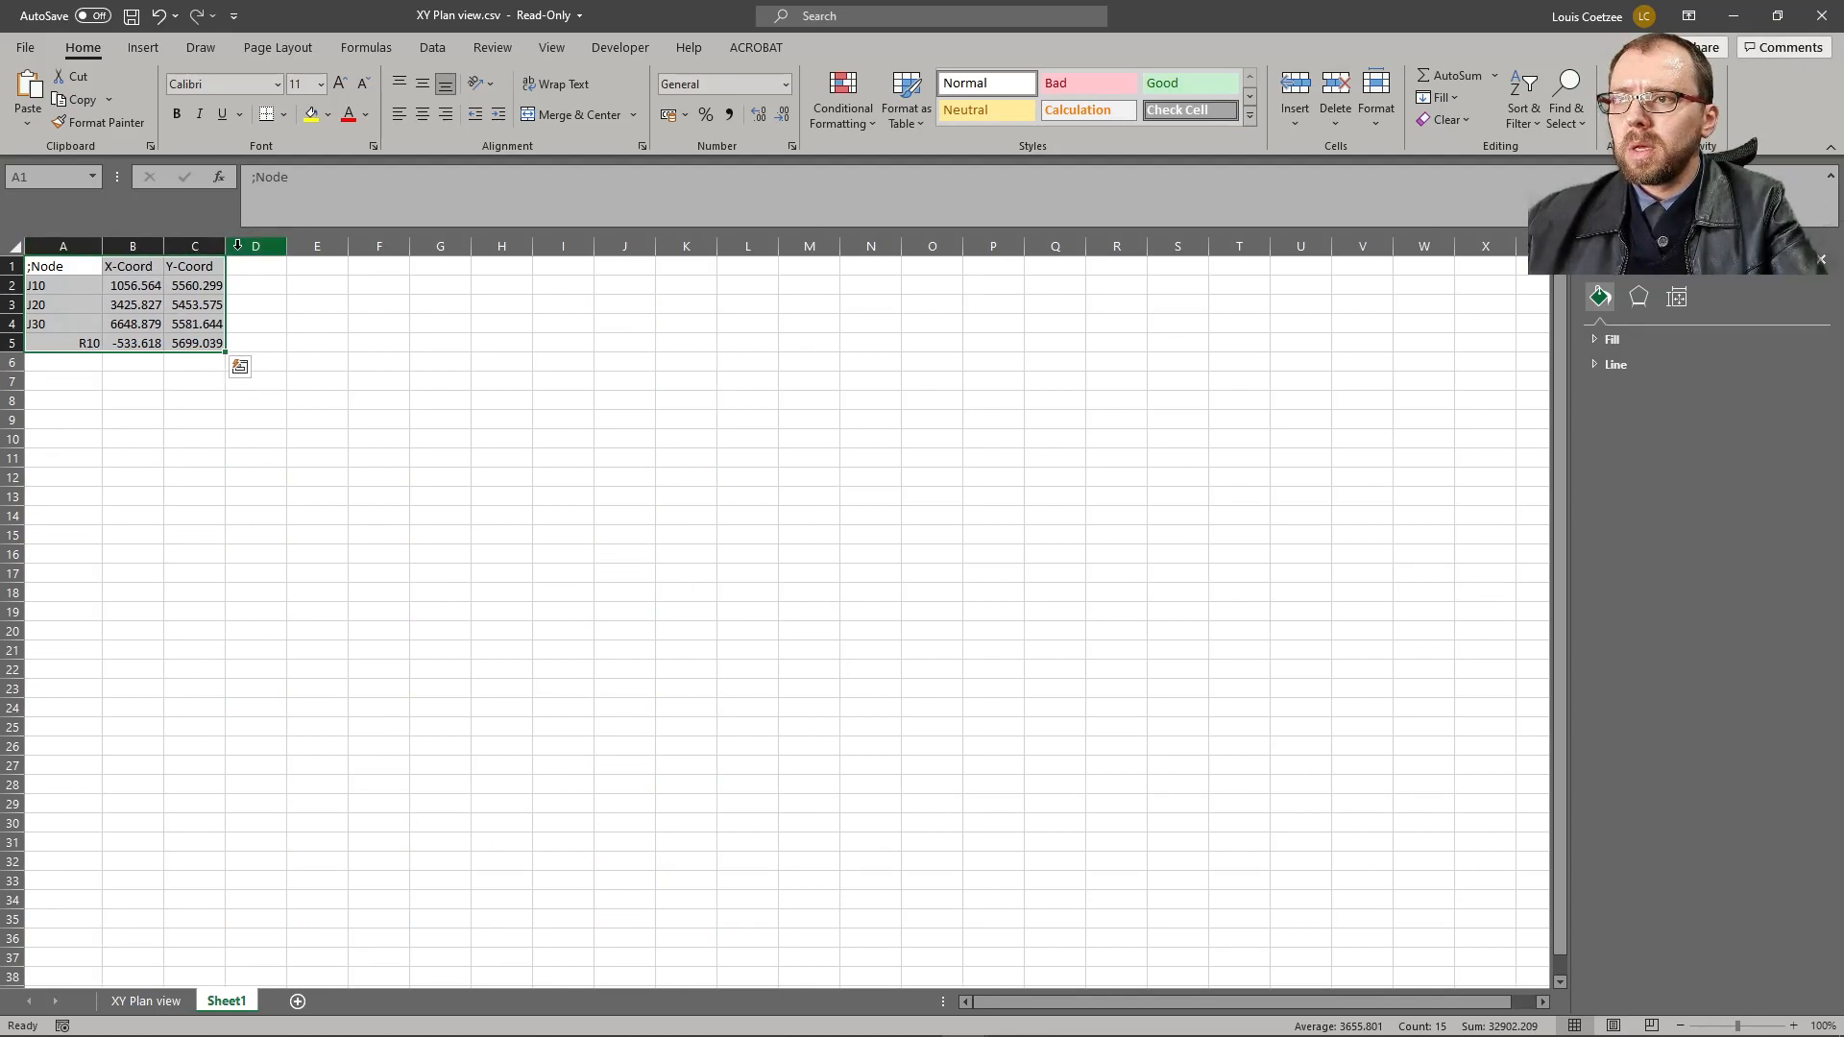
{"action": "double_click", "coordinate": [227, 246]}
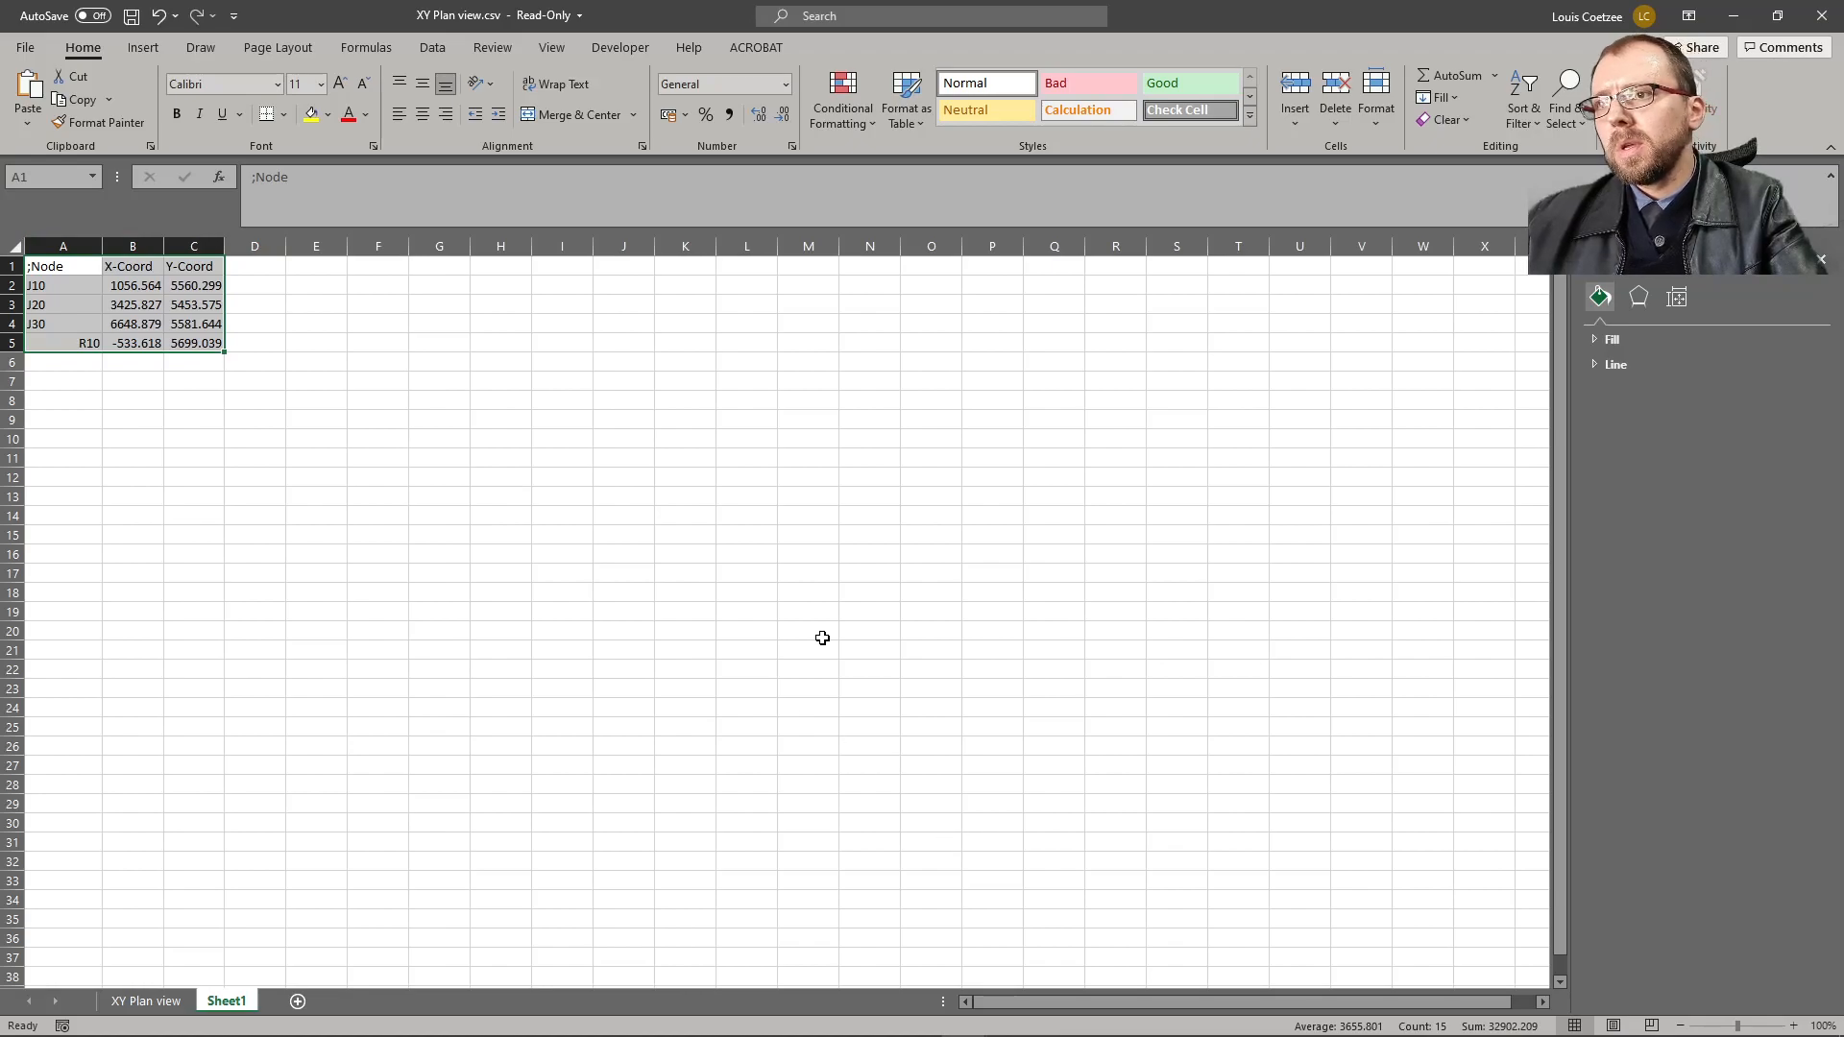
- Move the R10 reservoir row out of the junction table to cells H2:J2
{"action": "left_click", "coordinate": [84, 343]}
{"action": "left_click_drag", "start_coordinate": [82, 341], "coordinate": [615, 291]}
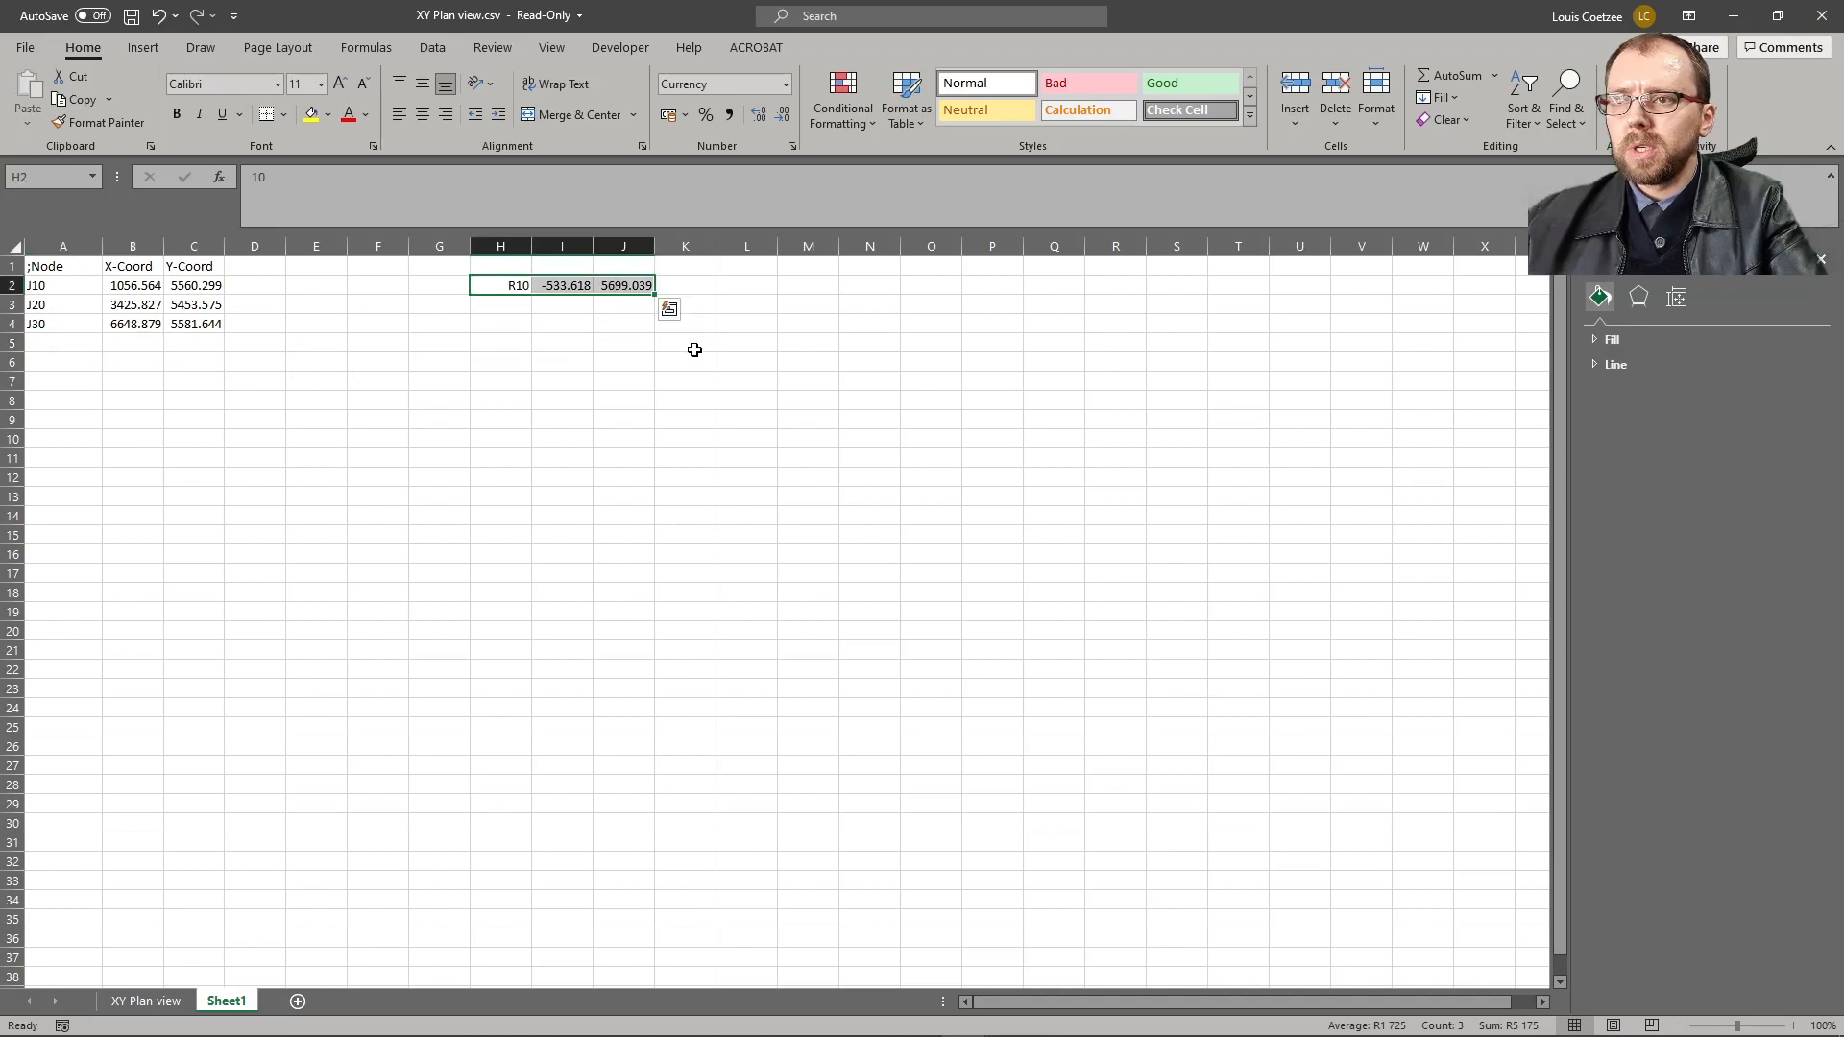
{"action": "left_click", "coordinate": [355, 434]}
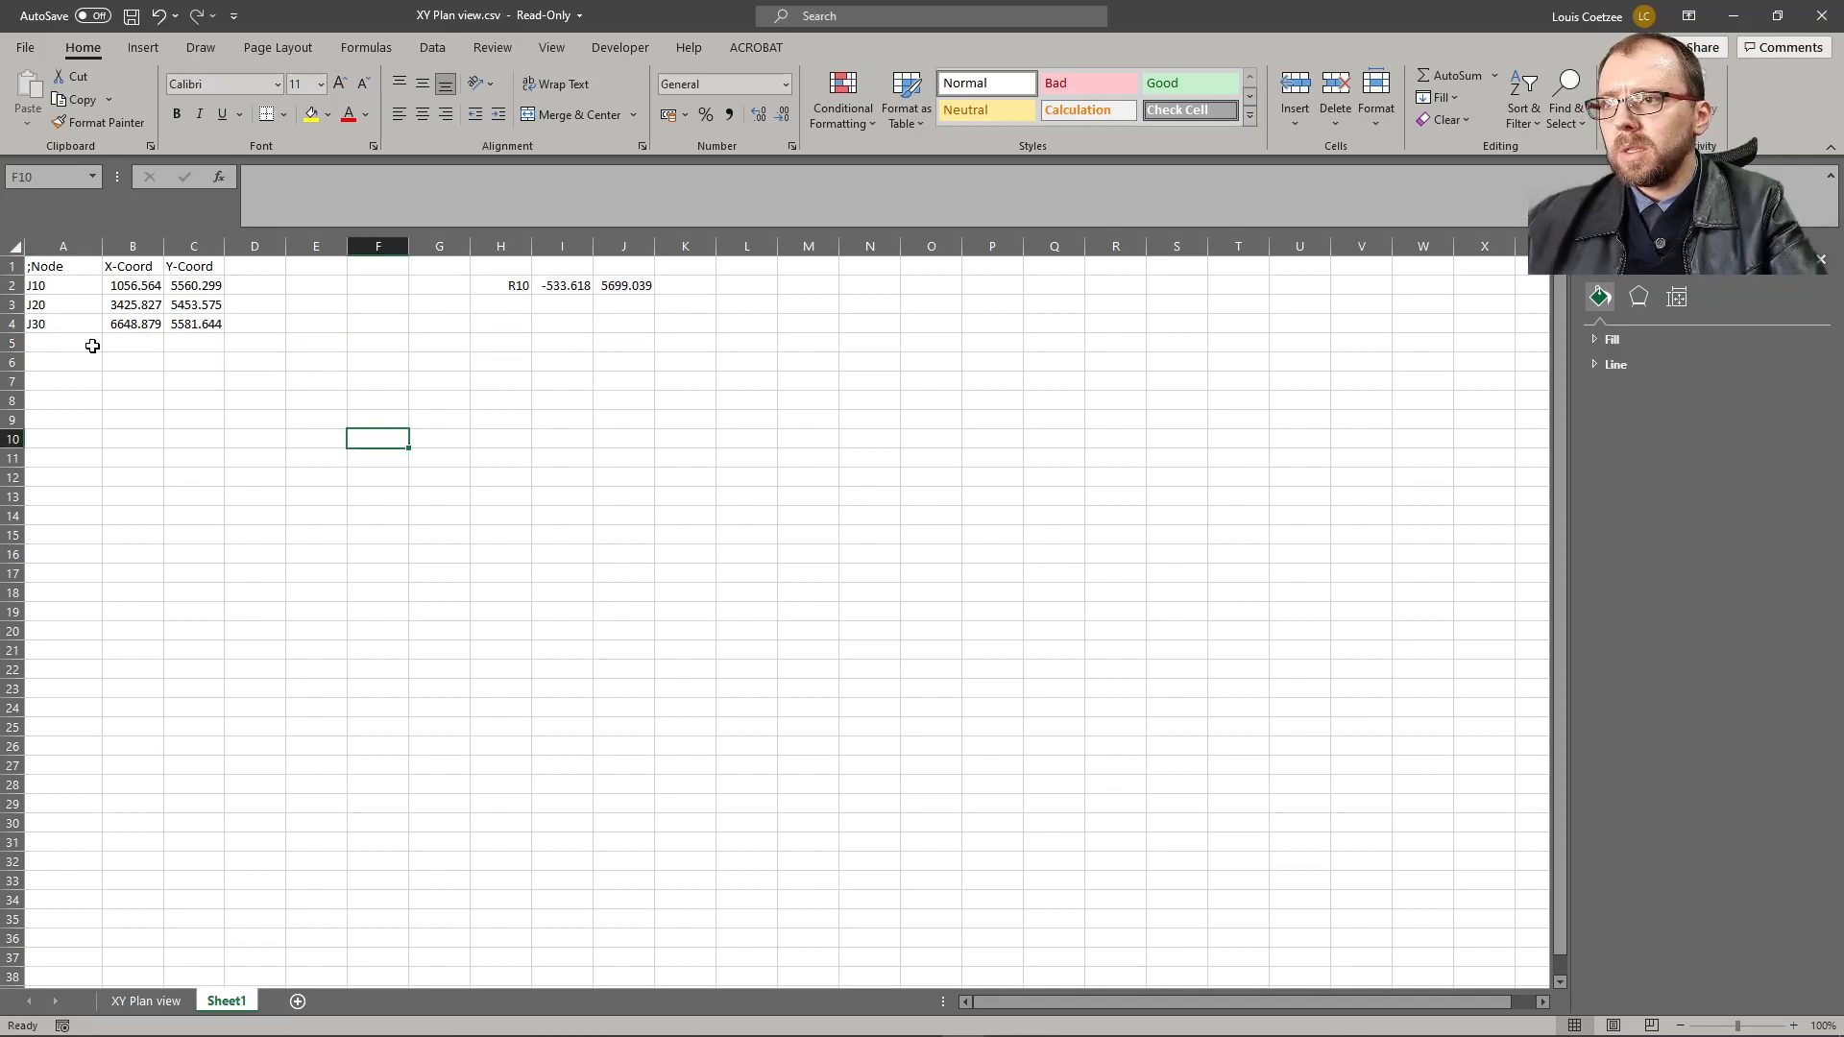
- Copy all X and Y values from the XY Plan view sheet into Sheet1 starting at cell B2
{"action": "left_click", "coordinate": [145, 1001]}
{"action": "left_click", "coordinate": [68, 289]}
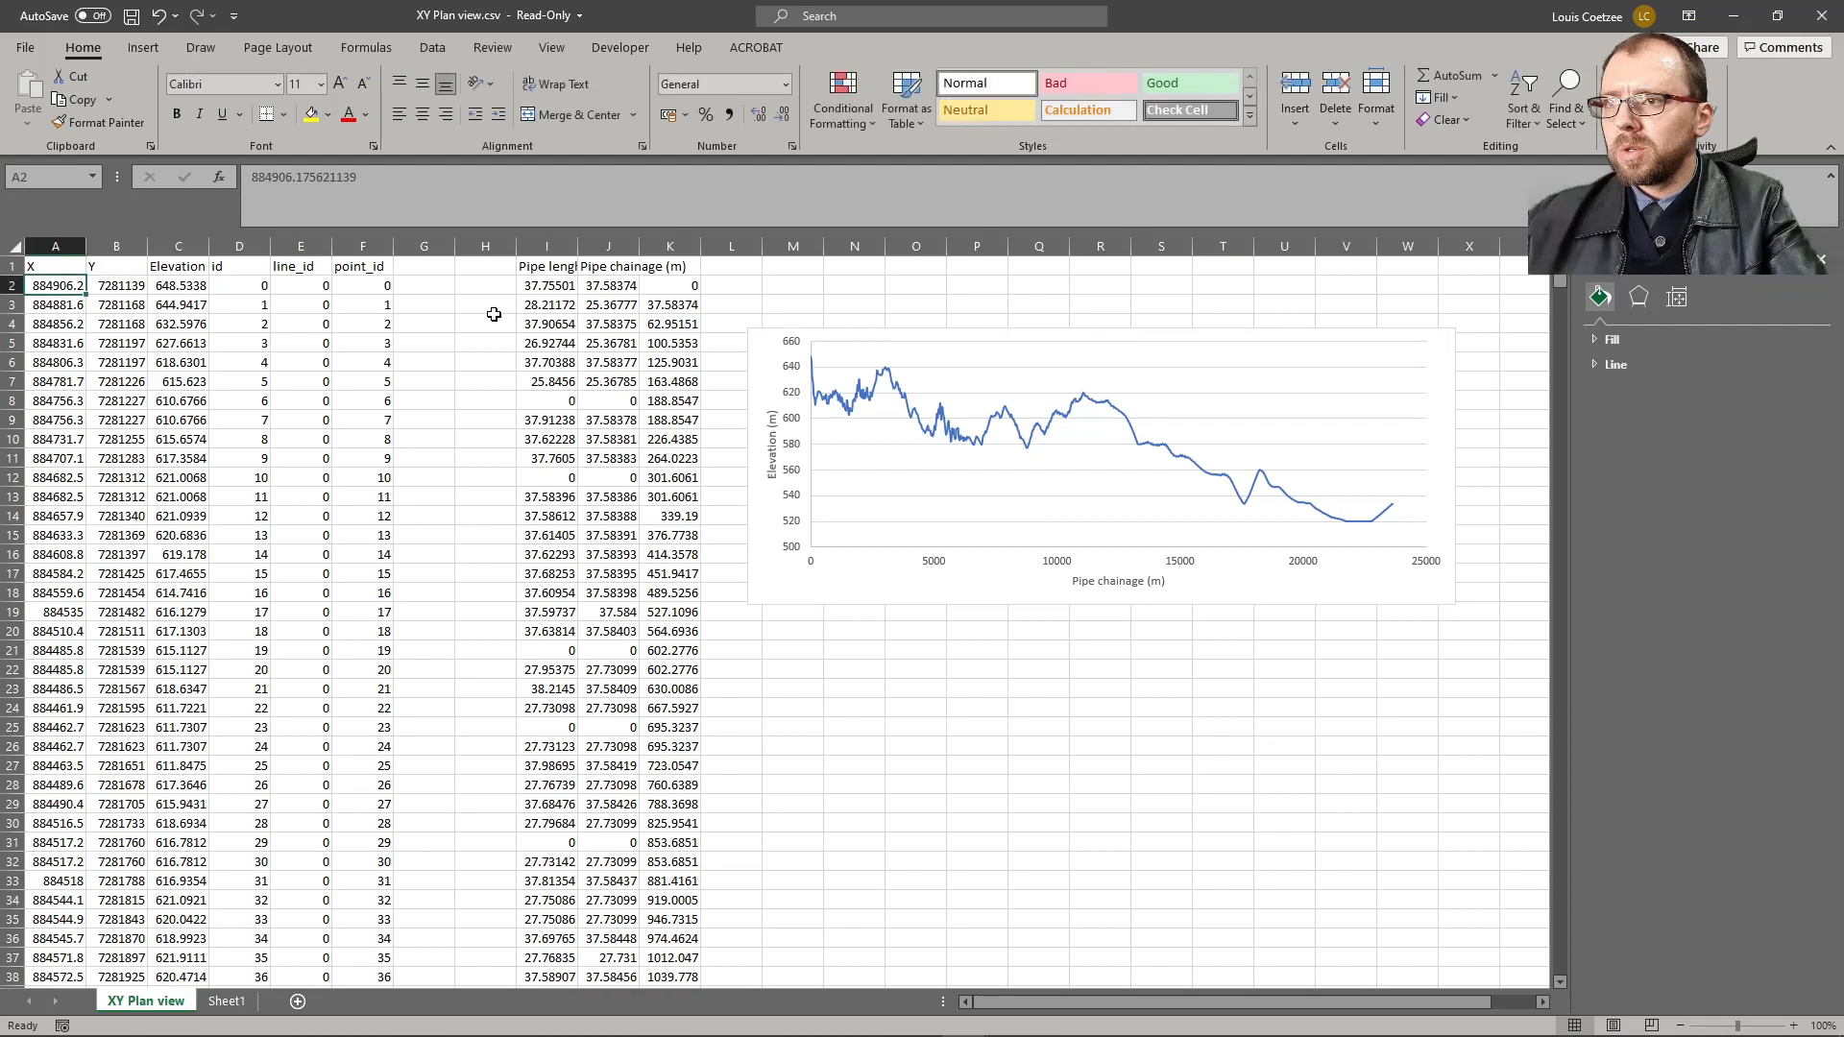
{"action": "key", "text": "shift+Right"}
{"action": "key", "text": "ctrl+shift+Down"}
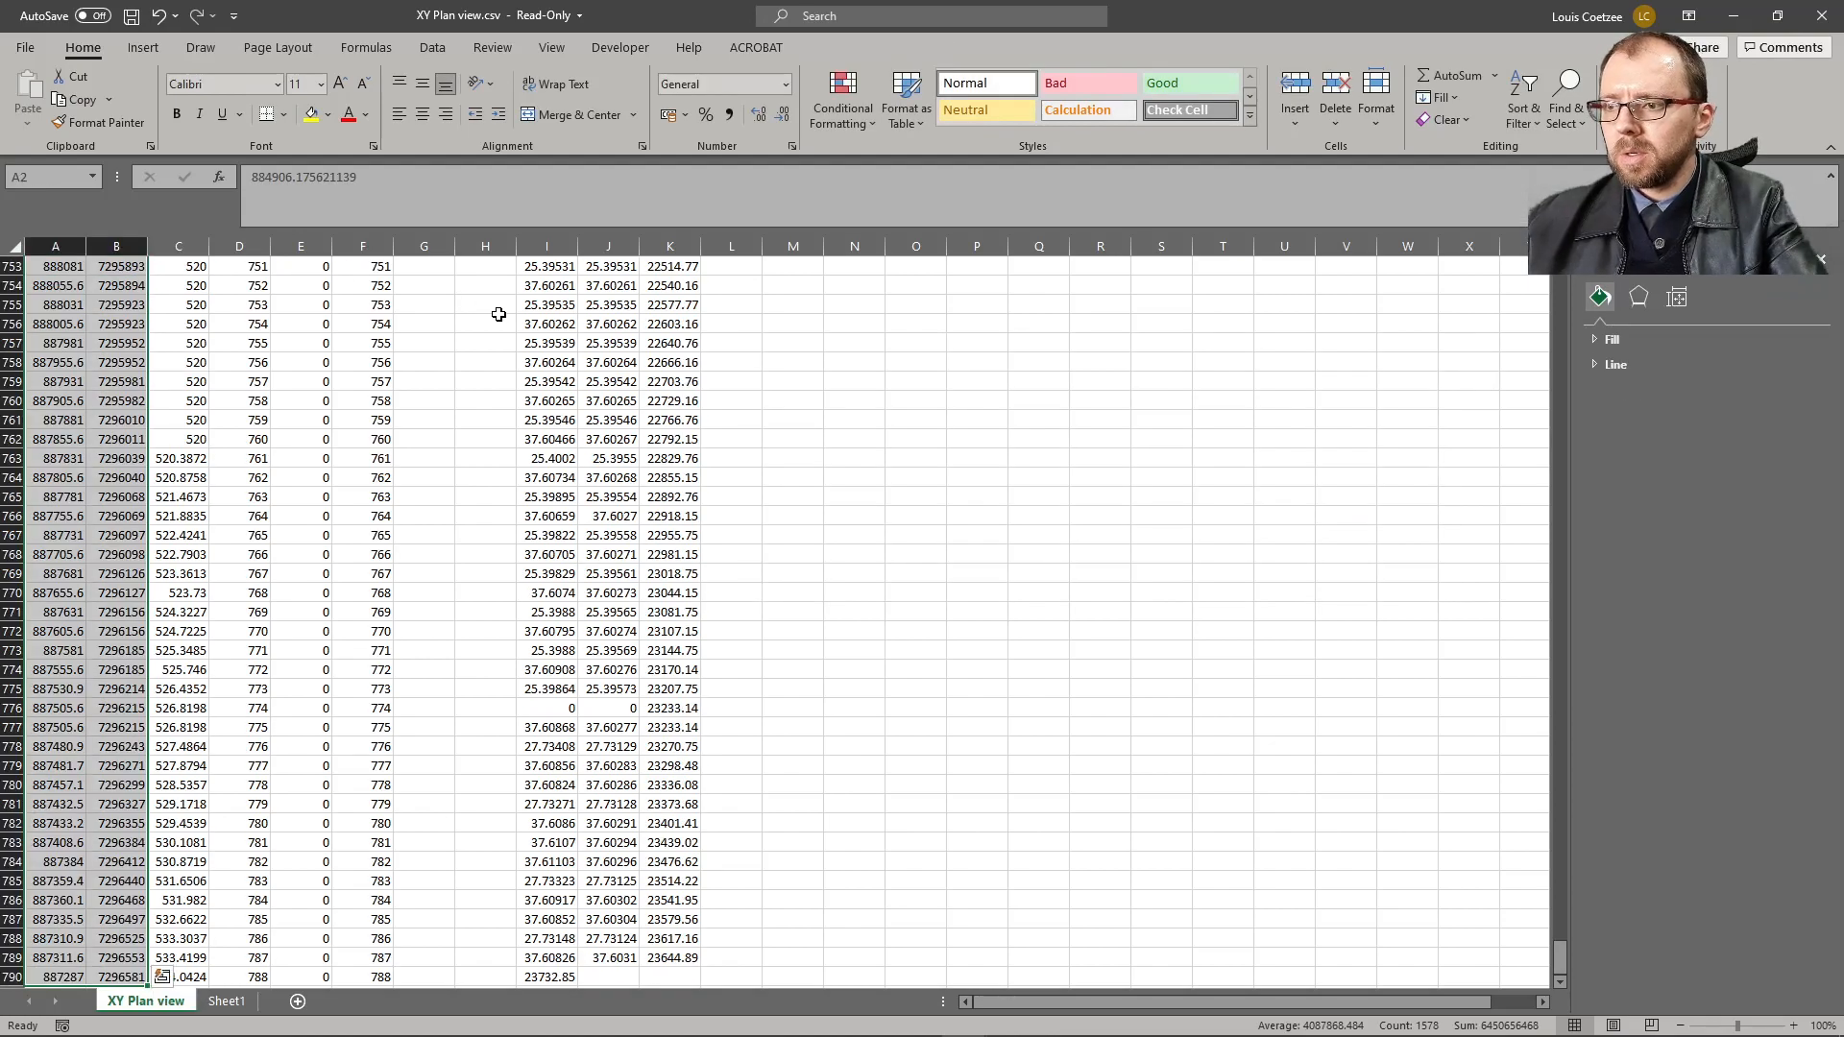
{"action": "key", "text": "ctrl+c"}
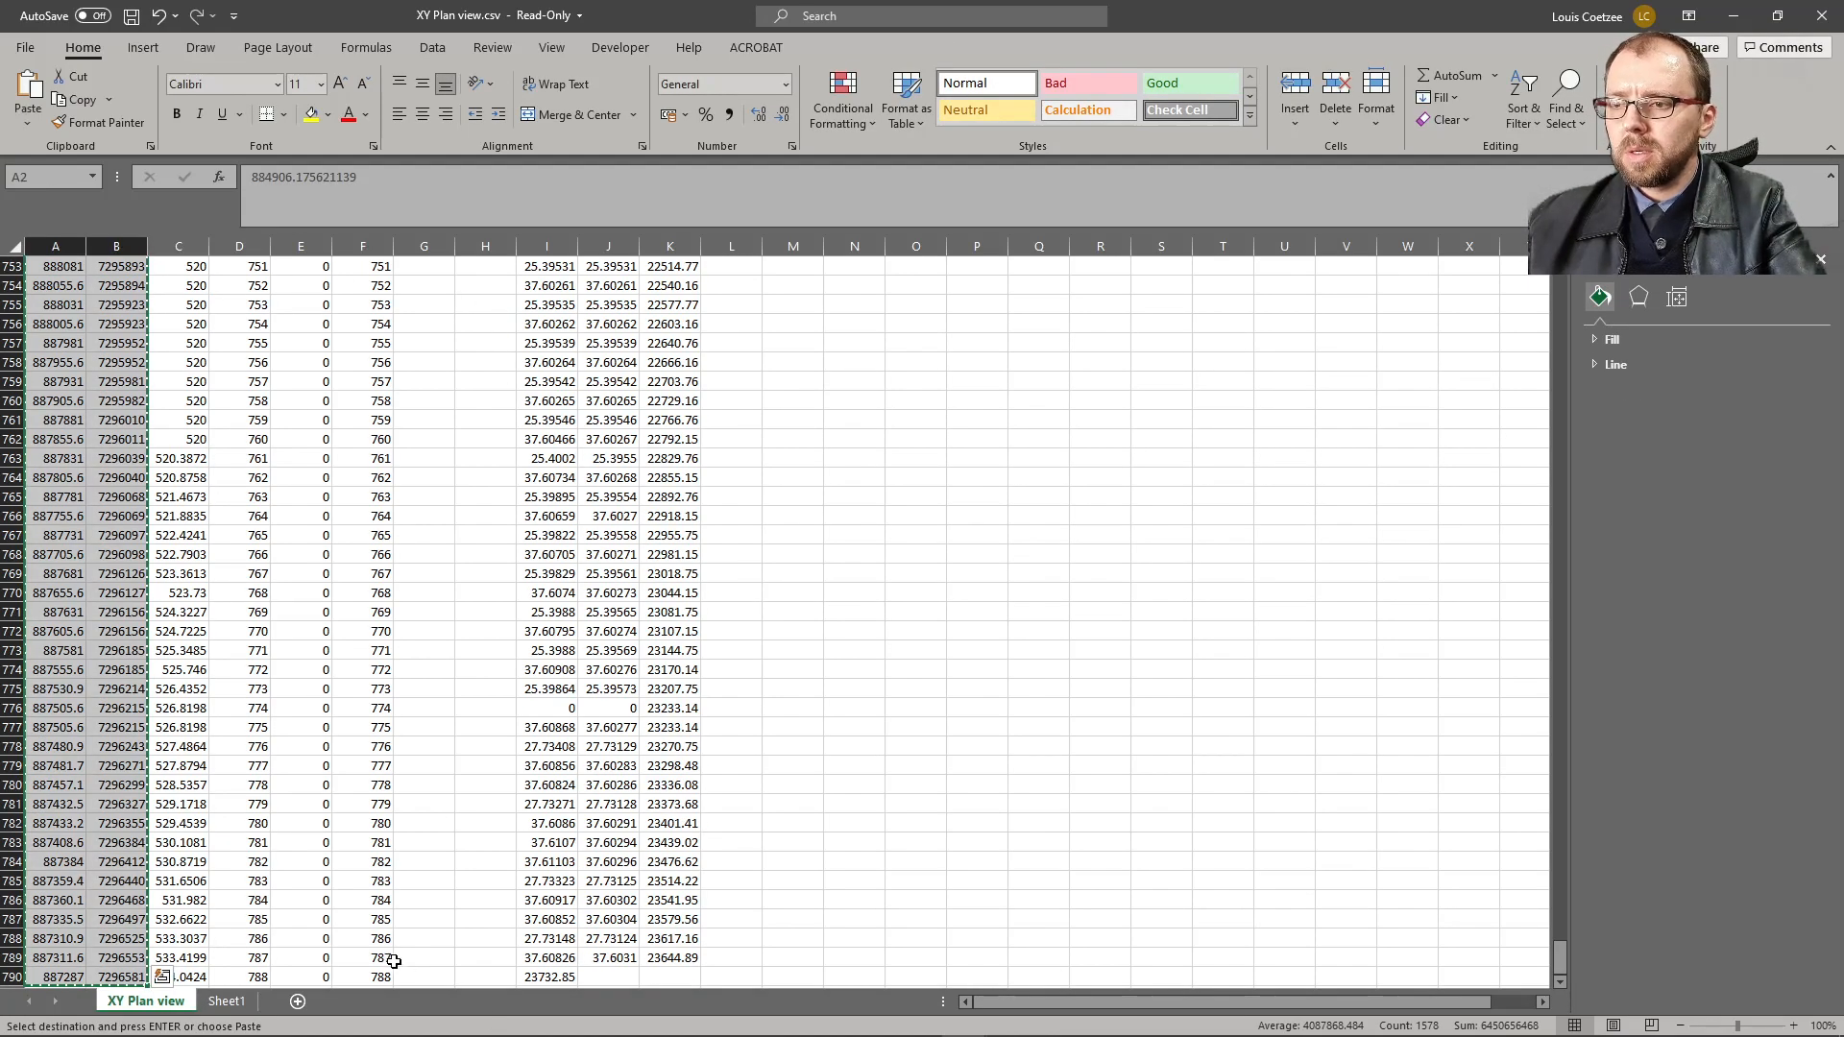
{"action": "left_click", "coordinate": [226, 1001]}
{"action": "left_click", "coordinate": [144, 287]}
{"action": "key", "text": "ctrl+v"}
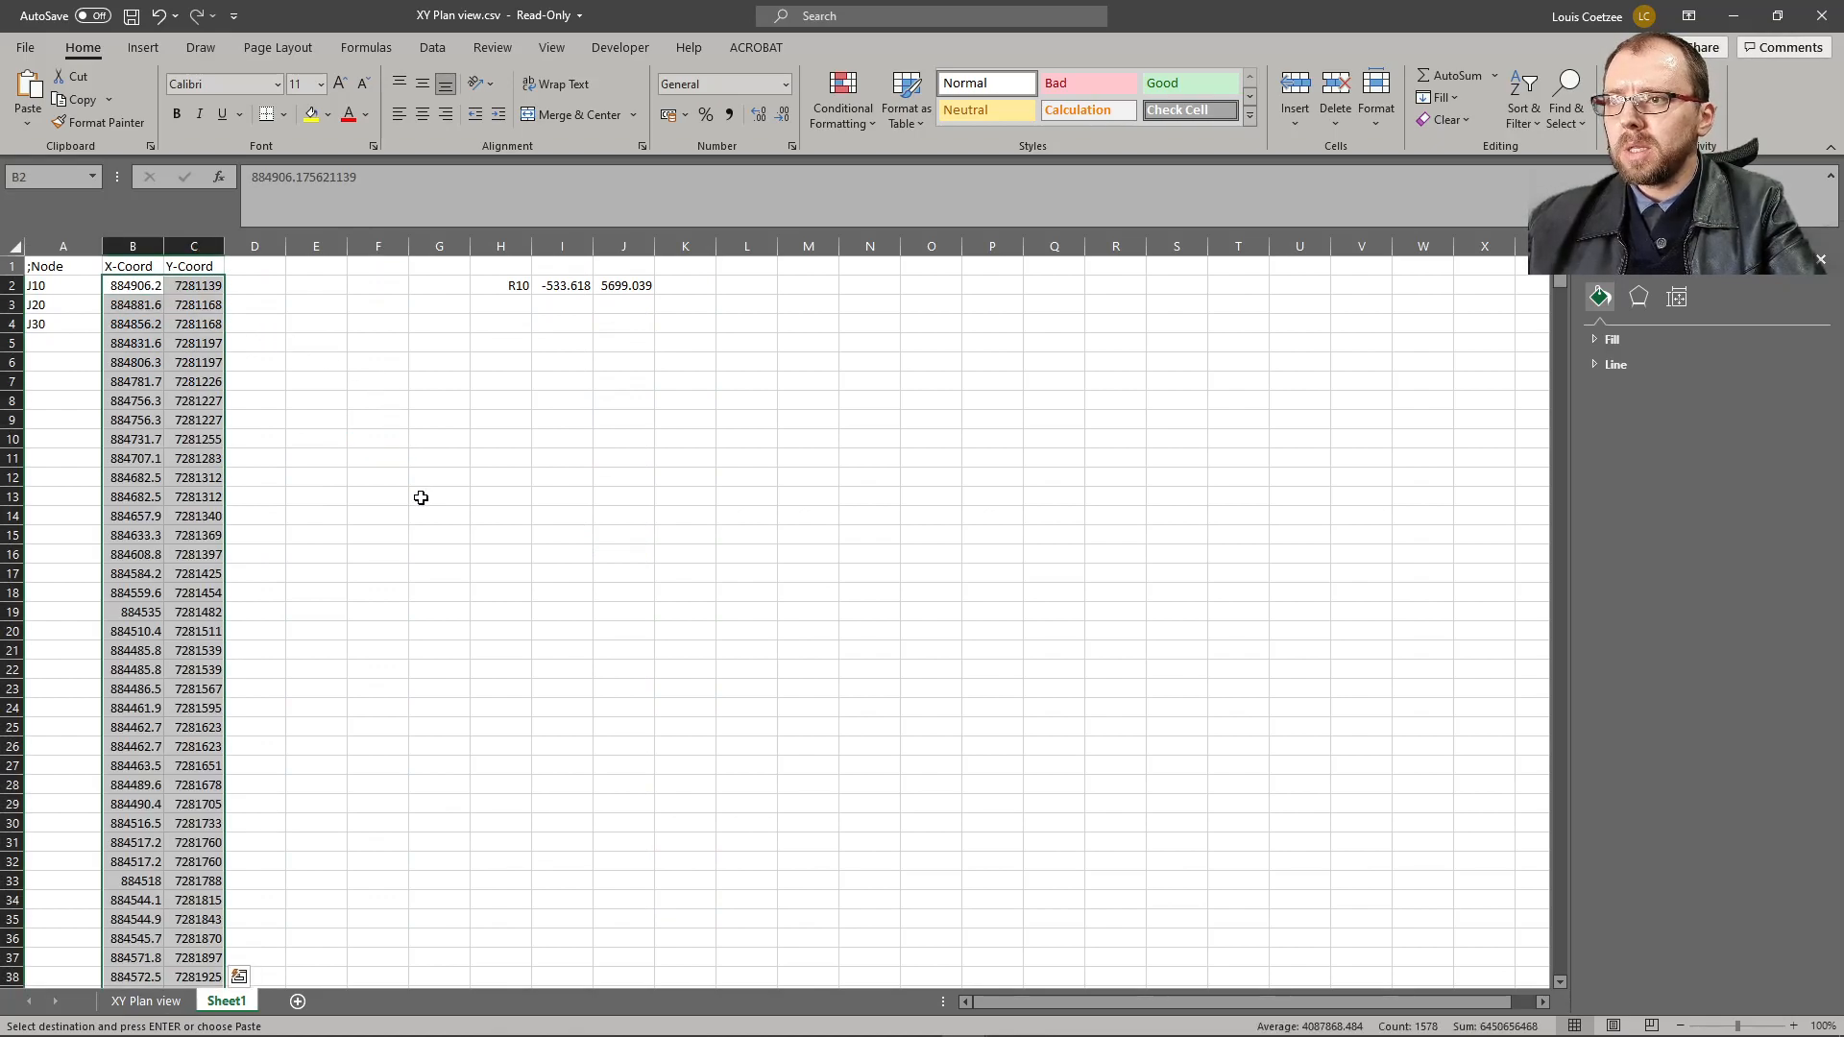
- Extend the J10, J20, J30 node ID series down column A to the last coordinate row and check its end
{"action": "left_click_drag", "start_coordinate": [75, 285], "coordinate": [83, 324]}
{"action": "double_click", "coordinate": [114, 345]}
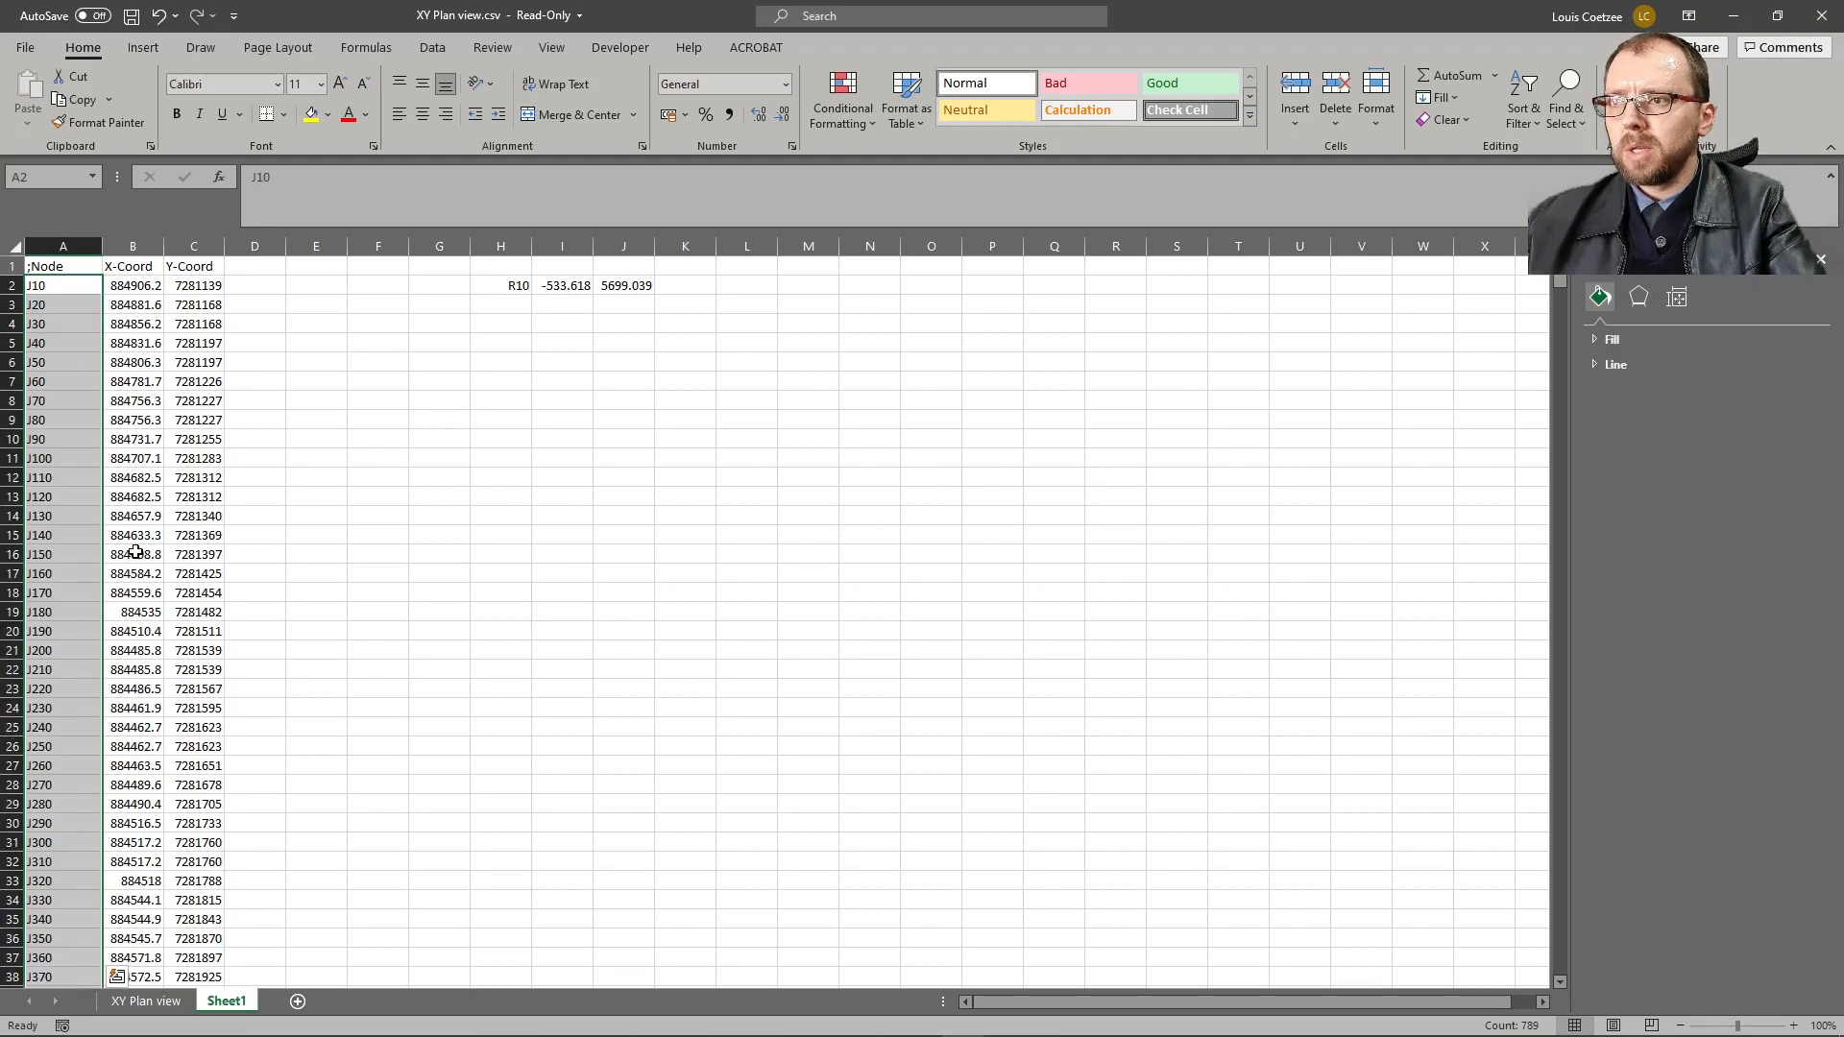
{"action": "left_click", "coordinate": [148, 772]}
{"action": "key", "text": "ctrl+Down"}
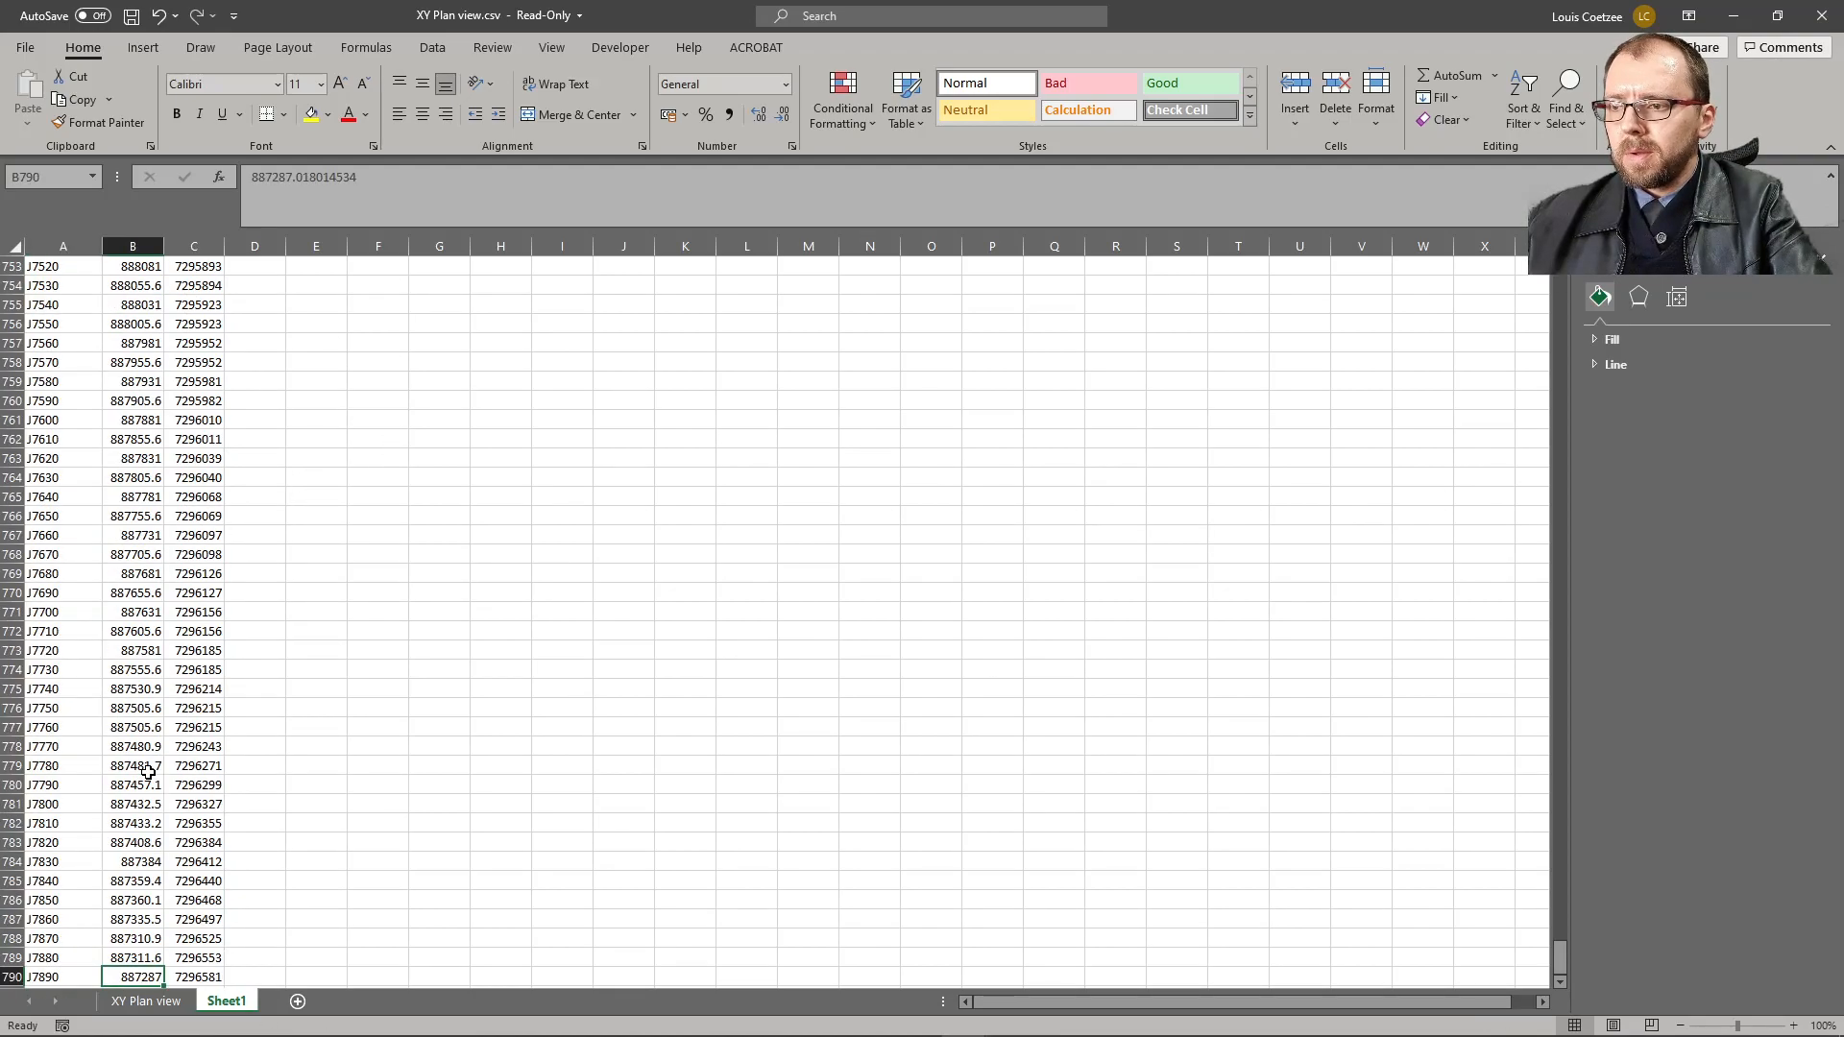
- Compare the start of the coordinate data in the XY Plan view sheet with the node table in Sheet1
{"action": "left_click", "coordinate": [154, 1002]}
{"action": "scroll", "coordinate": [273, 720], "scroll_direction": "up", "scroll_amount": 7}
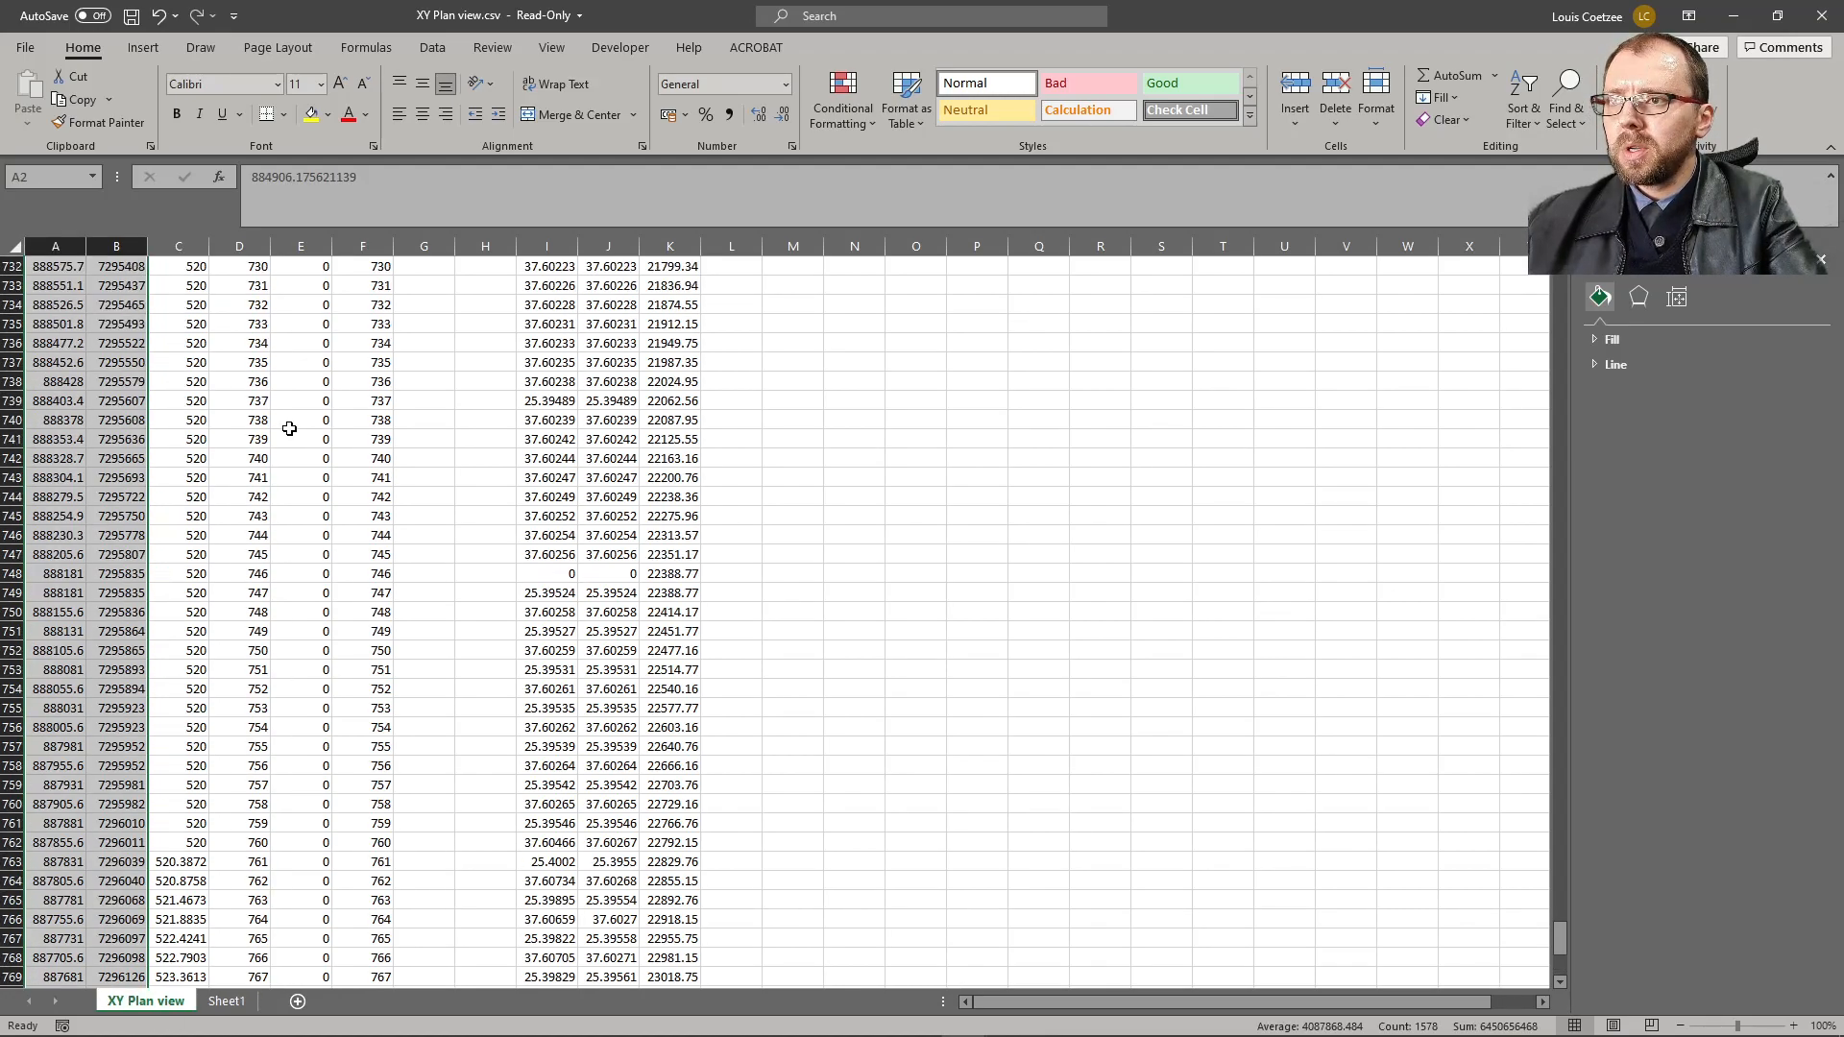
{"action": "left_click", "coordinate": [117, 478]}
{"action": "key", "text": "ctrl+Up"}
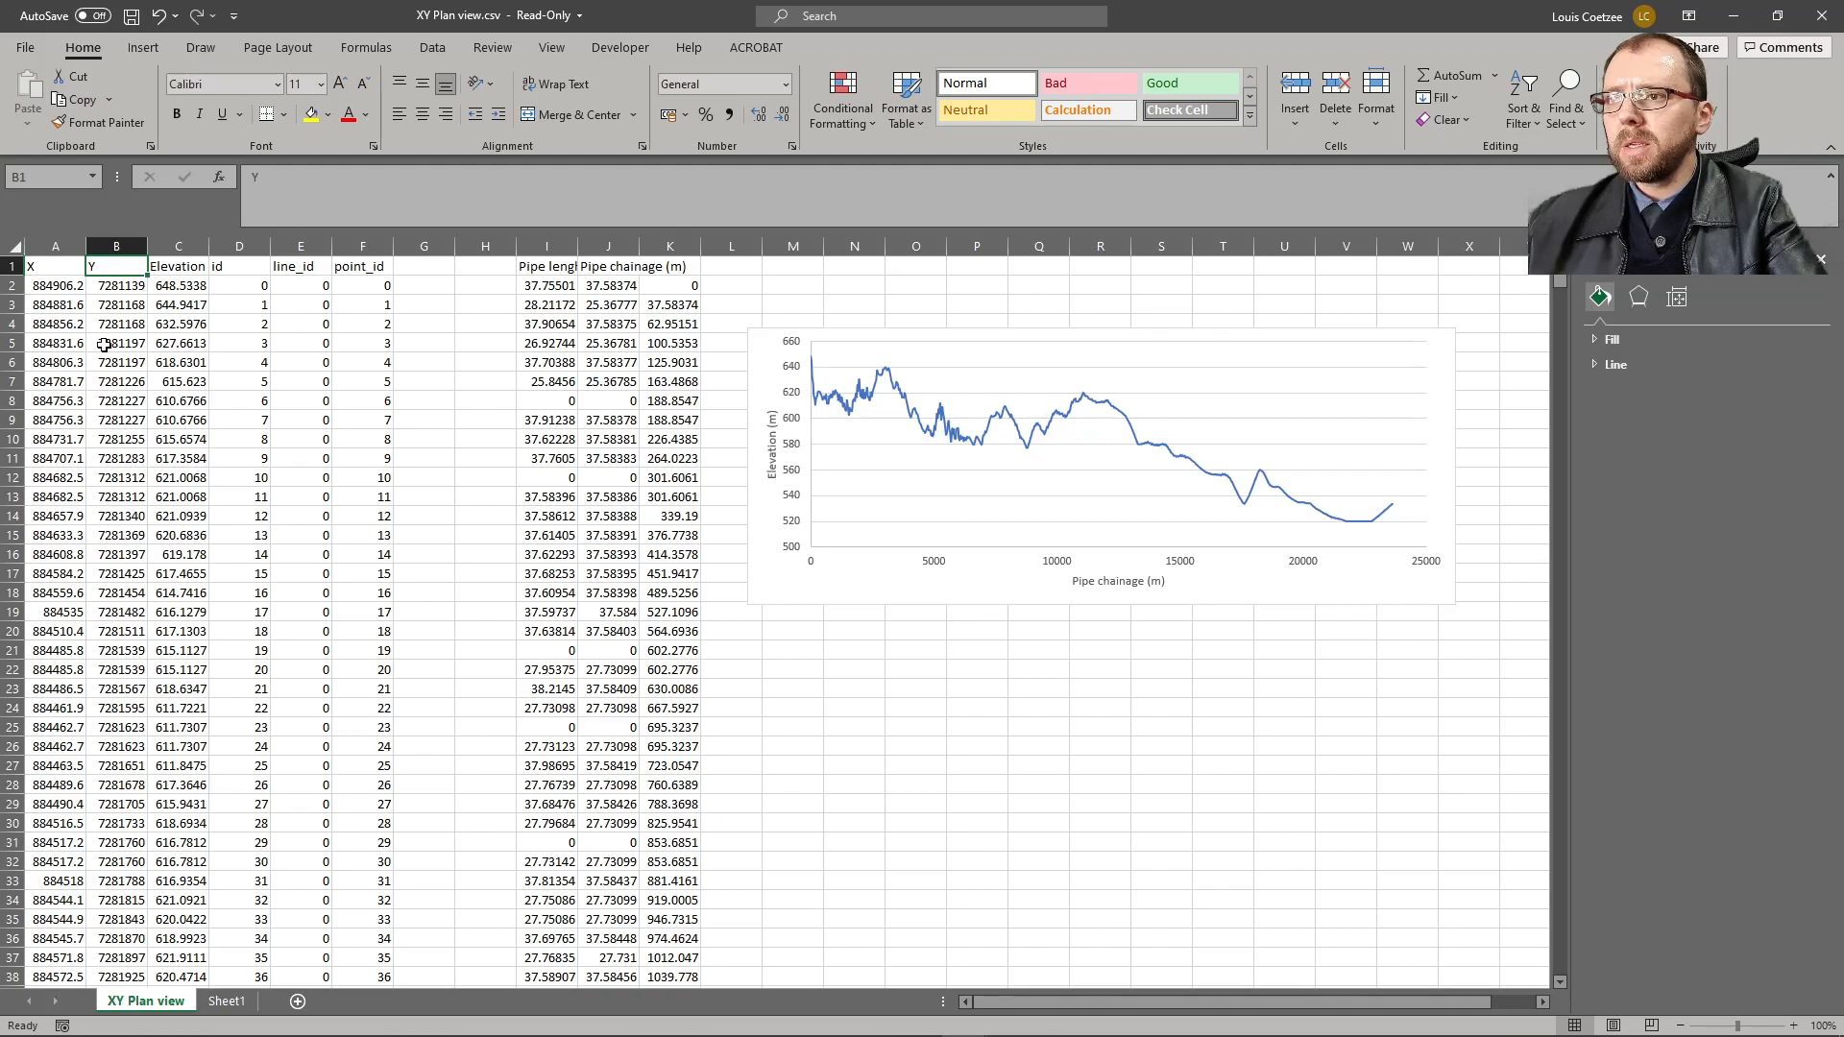
{"action": "left_click", "coordinate": [228, 1001]}
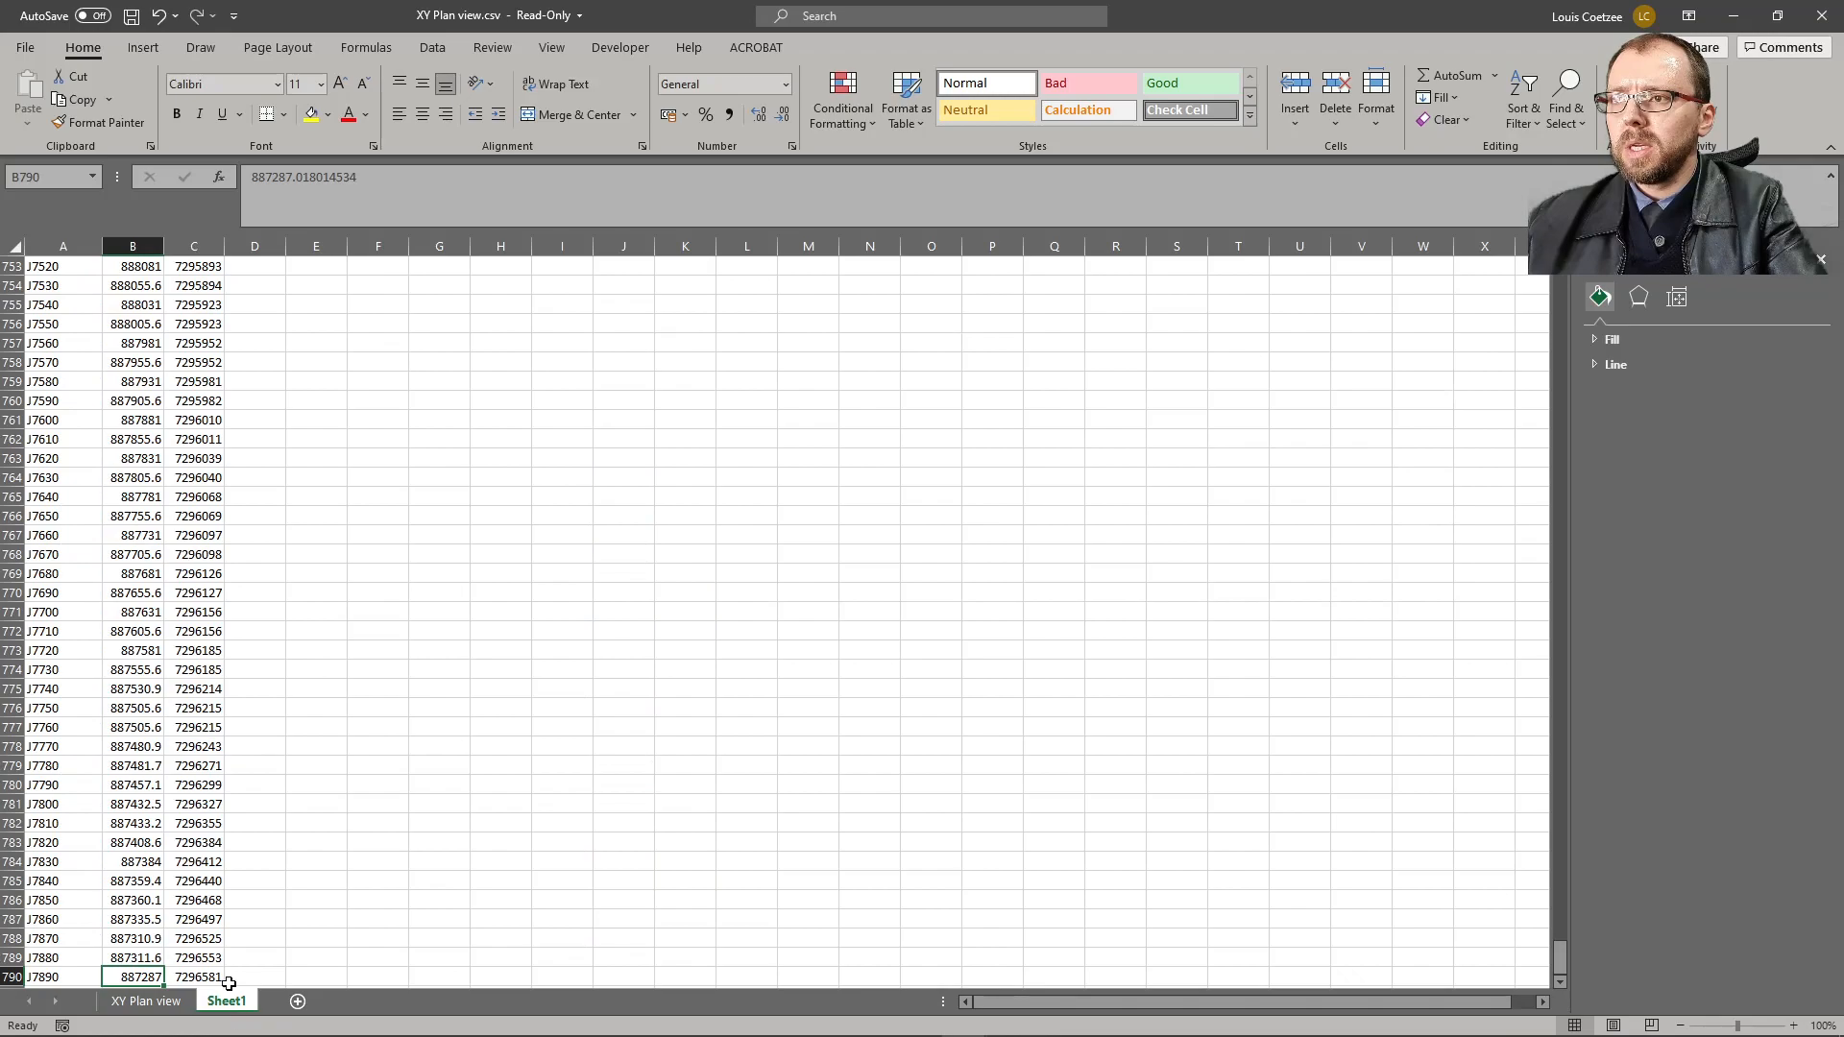
{"action": "left_click", "coordinate": [62, 611]}
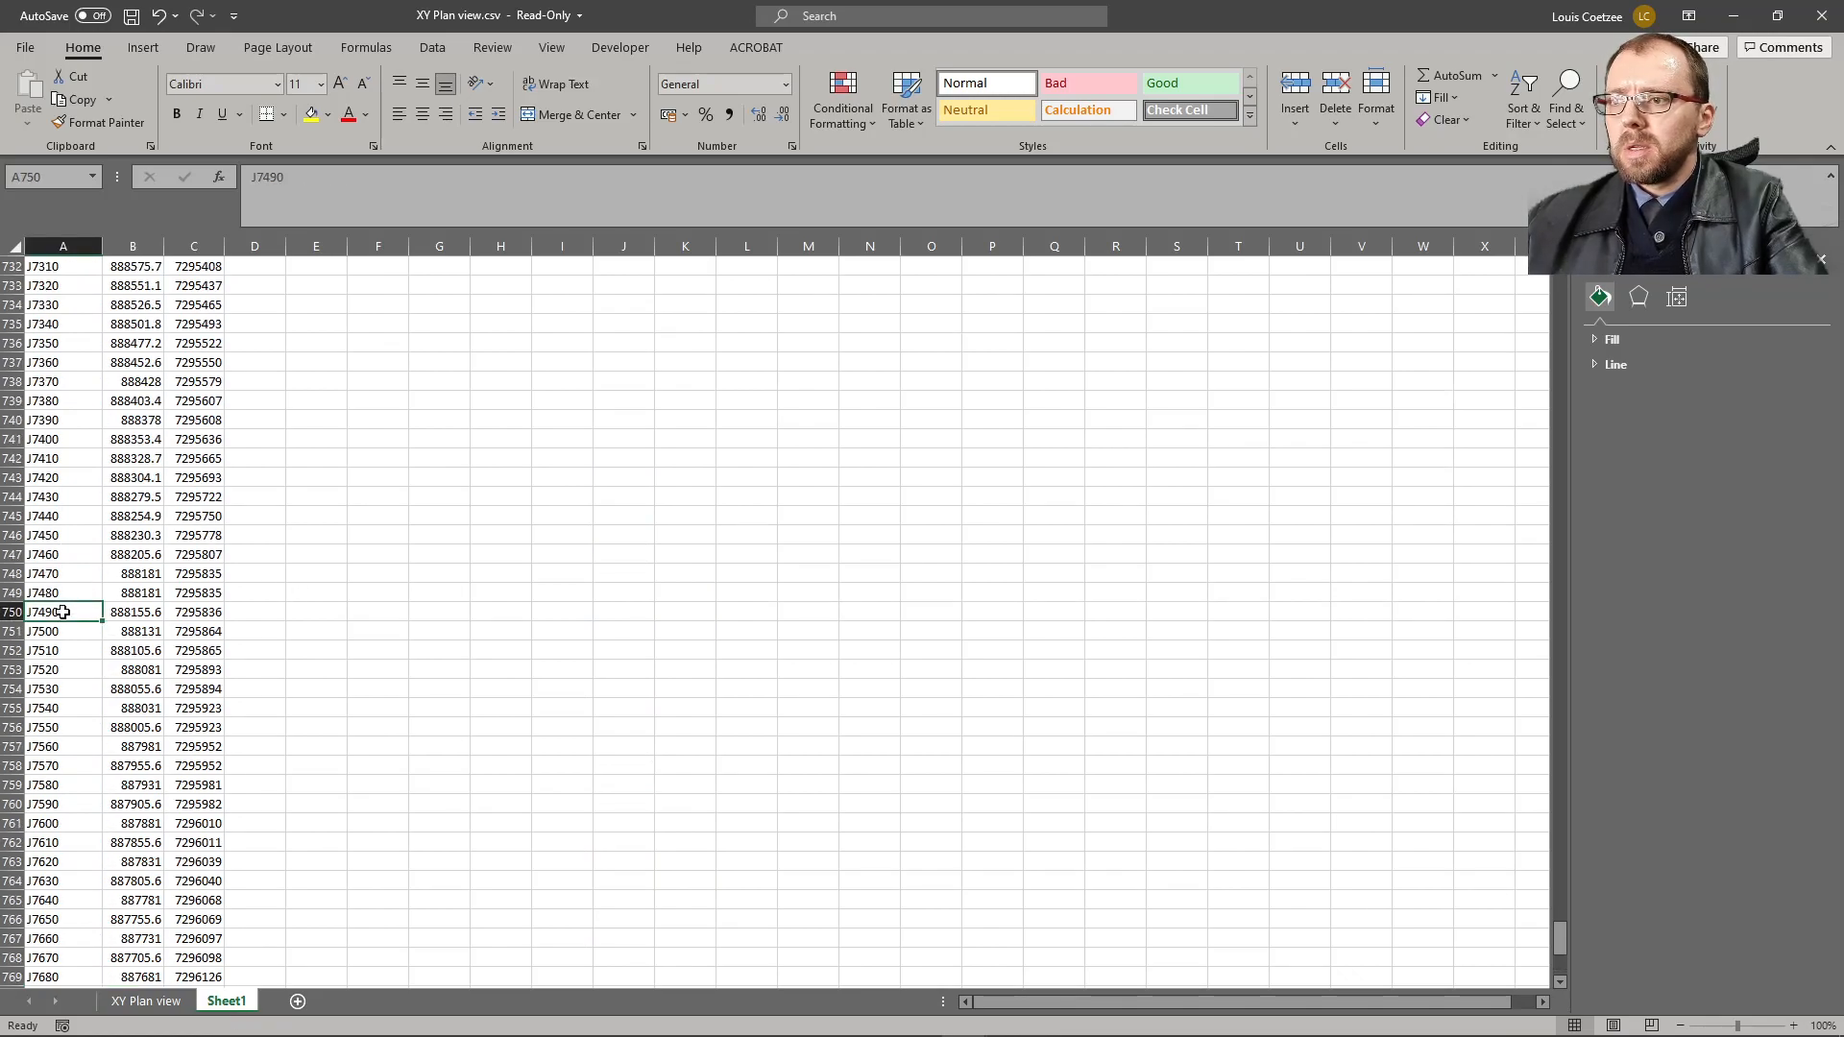
{"action": "key", "text": "ctrl+Home"}
{"action": "left_click", "coordinate": [58, 285]}
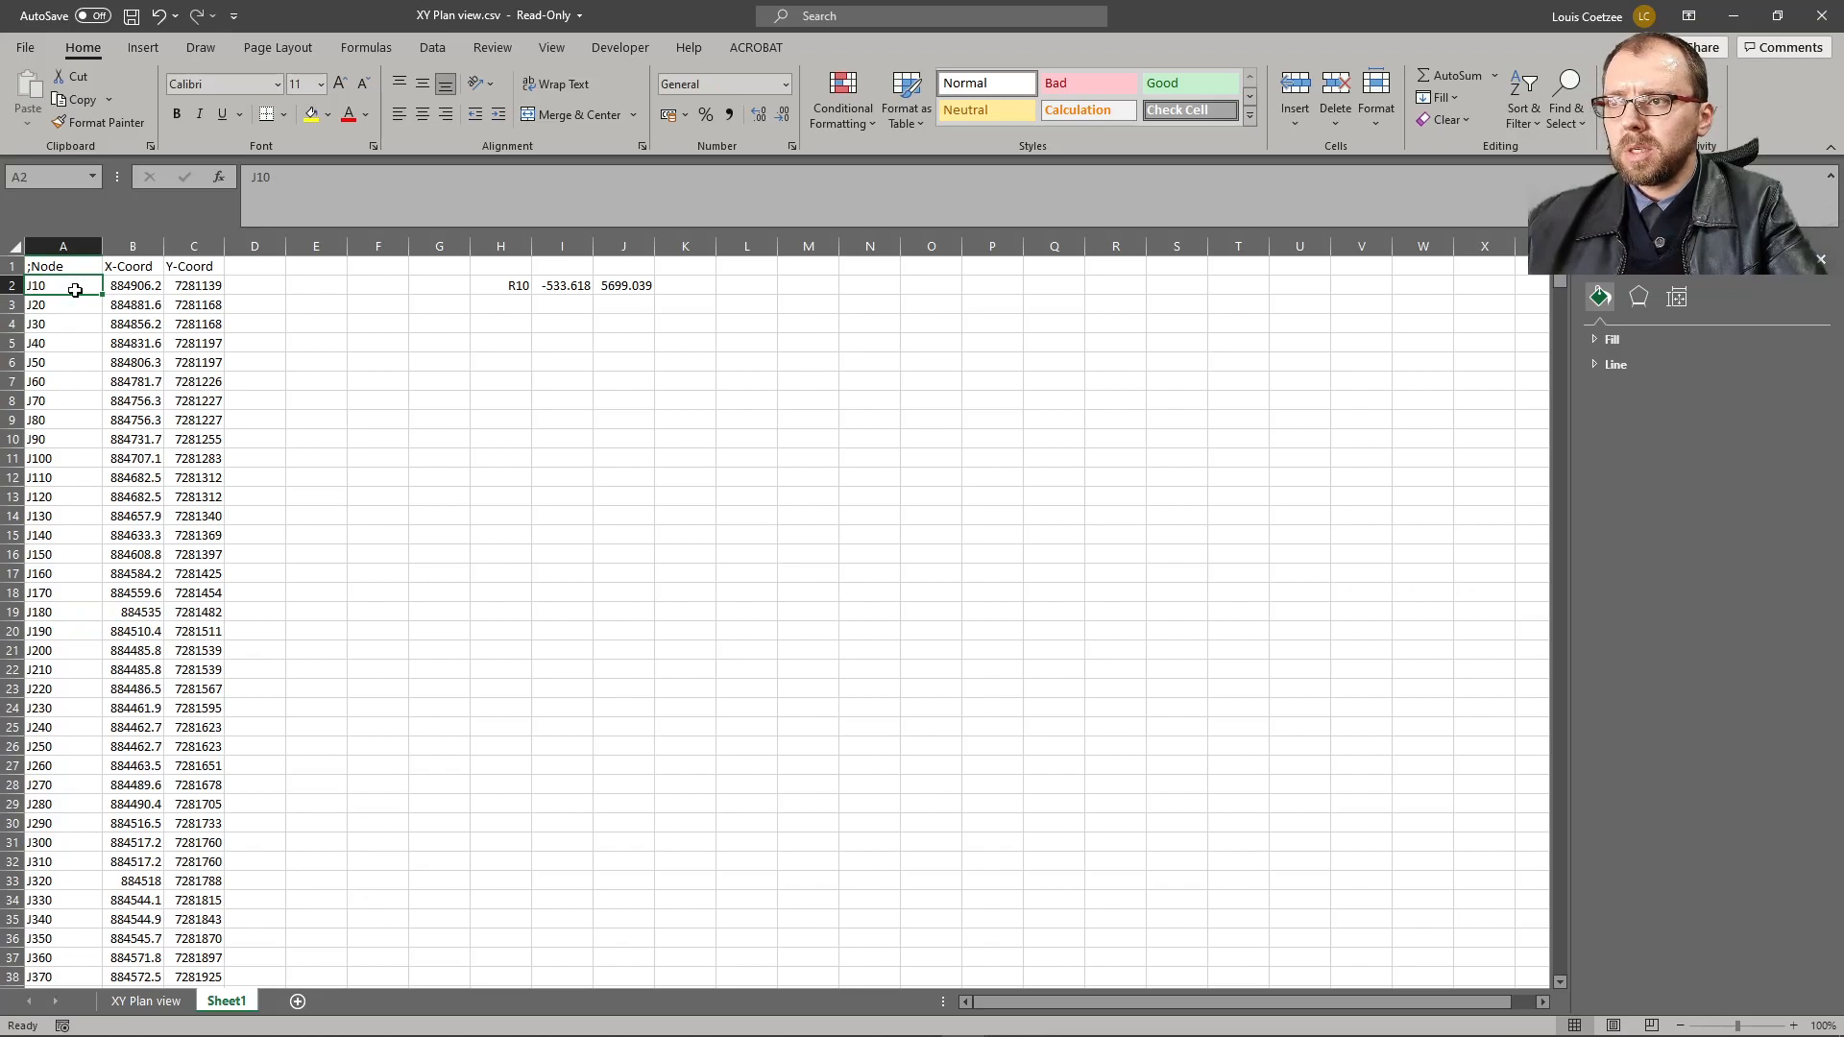
- Move the junction IDs in A2:A790 down one row to start at A3, and delete the surplus ID in A791
{"action": "key", "text": "Down"}
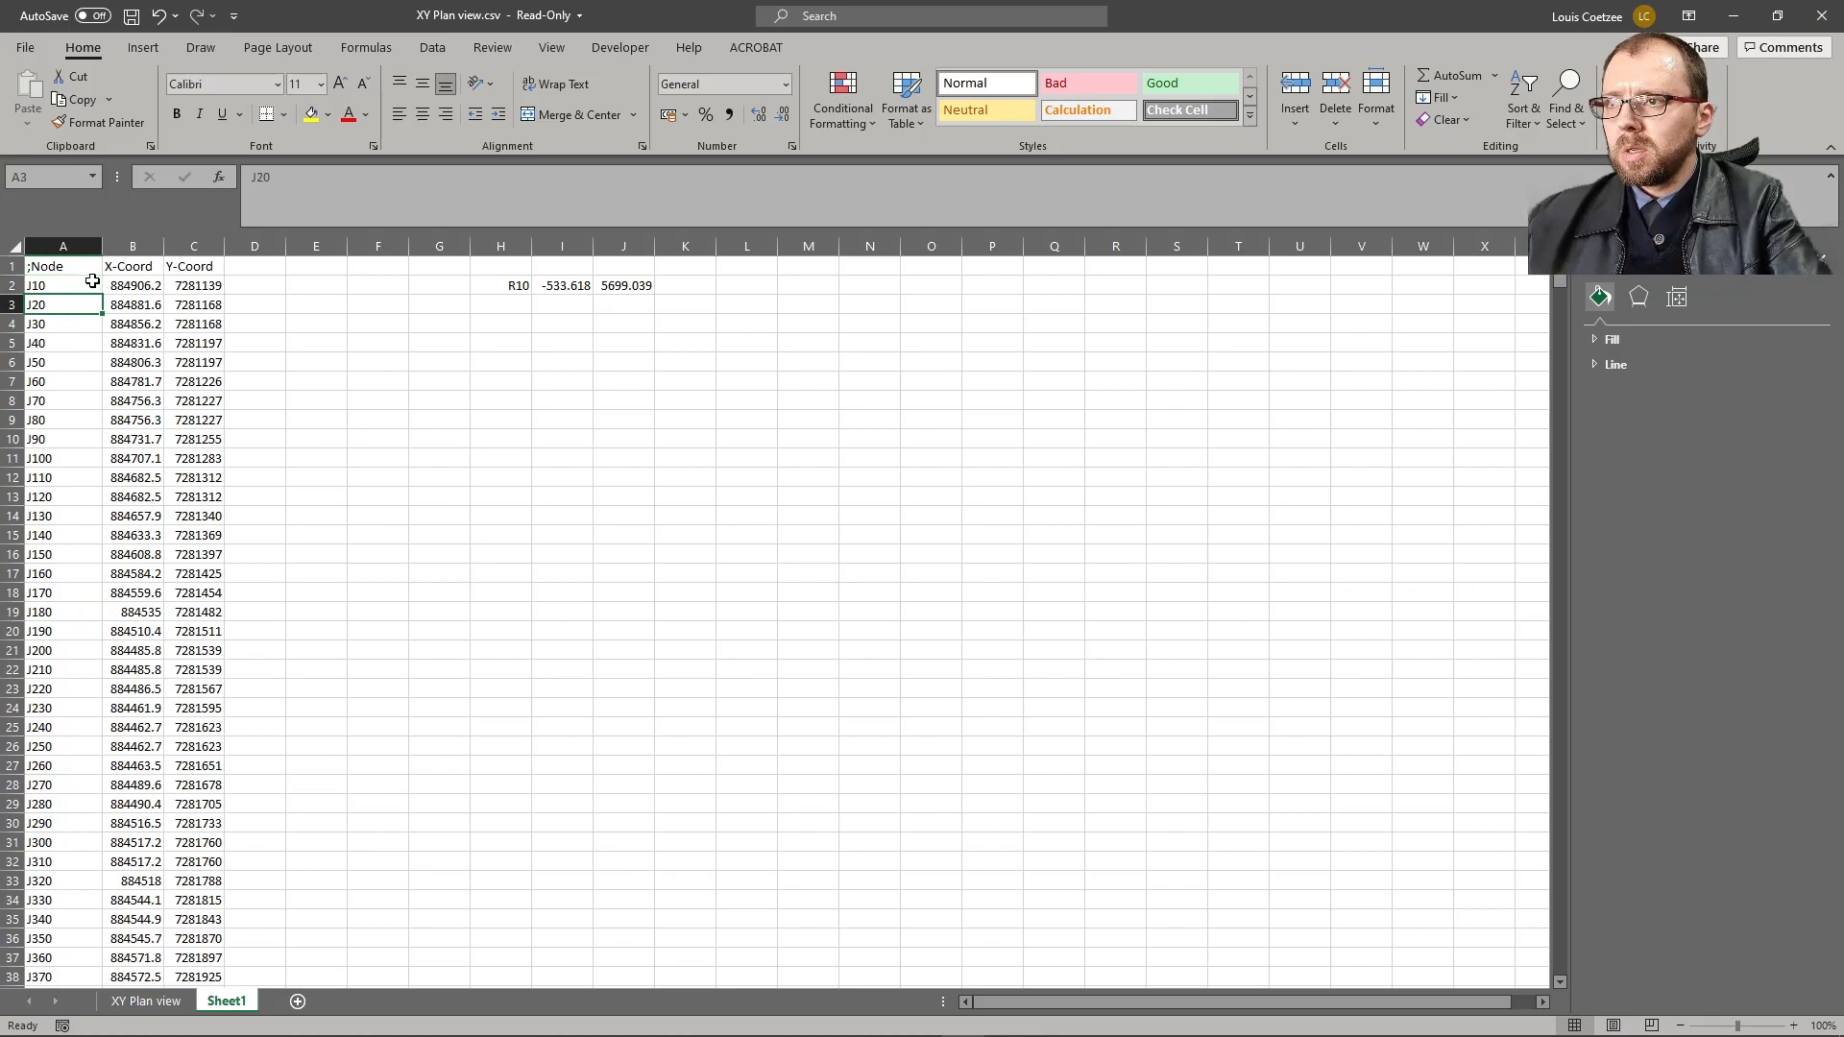
{"action": "key", "text": "ctrl+shift+Down"}
{"action": "key", "text": "Up"}
{"action": "key", "text": "ctrl+shift+Down"}
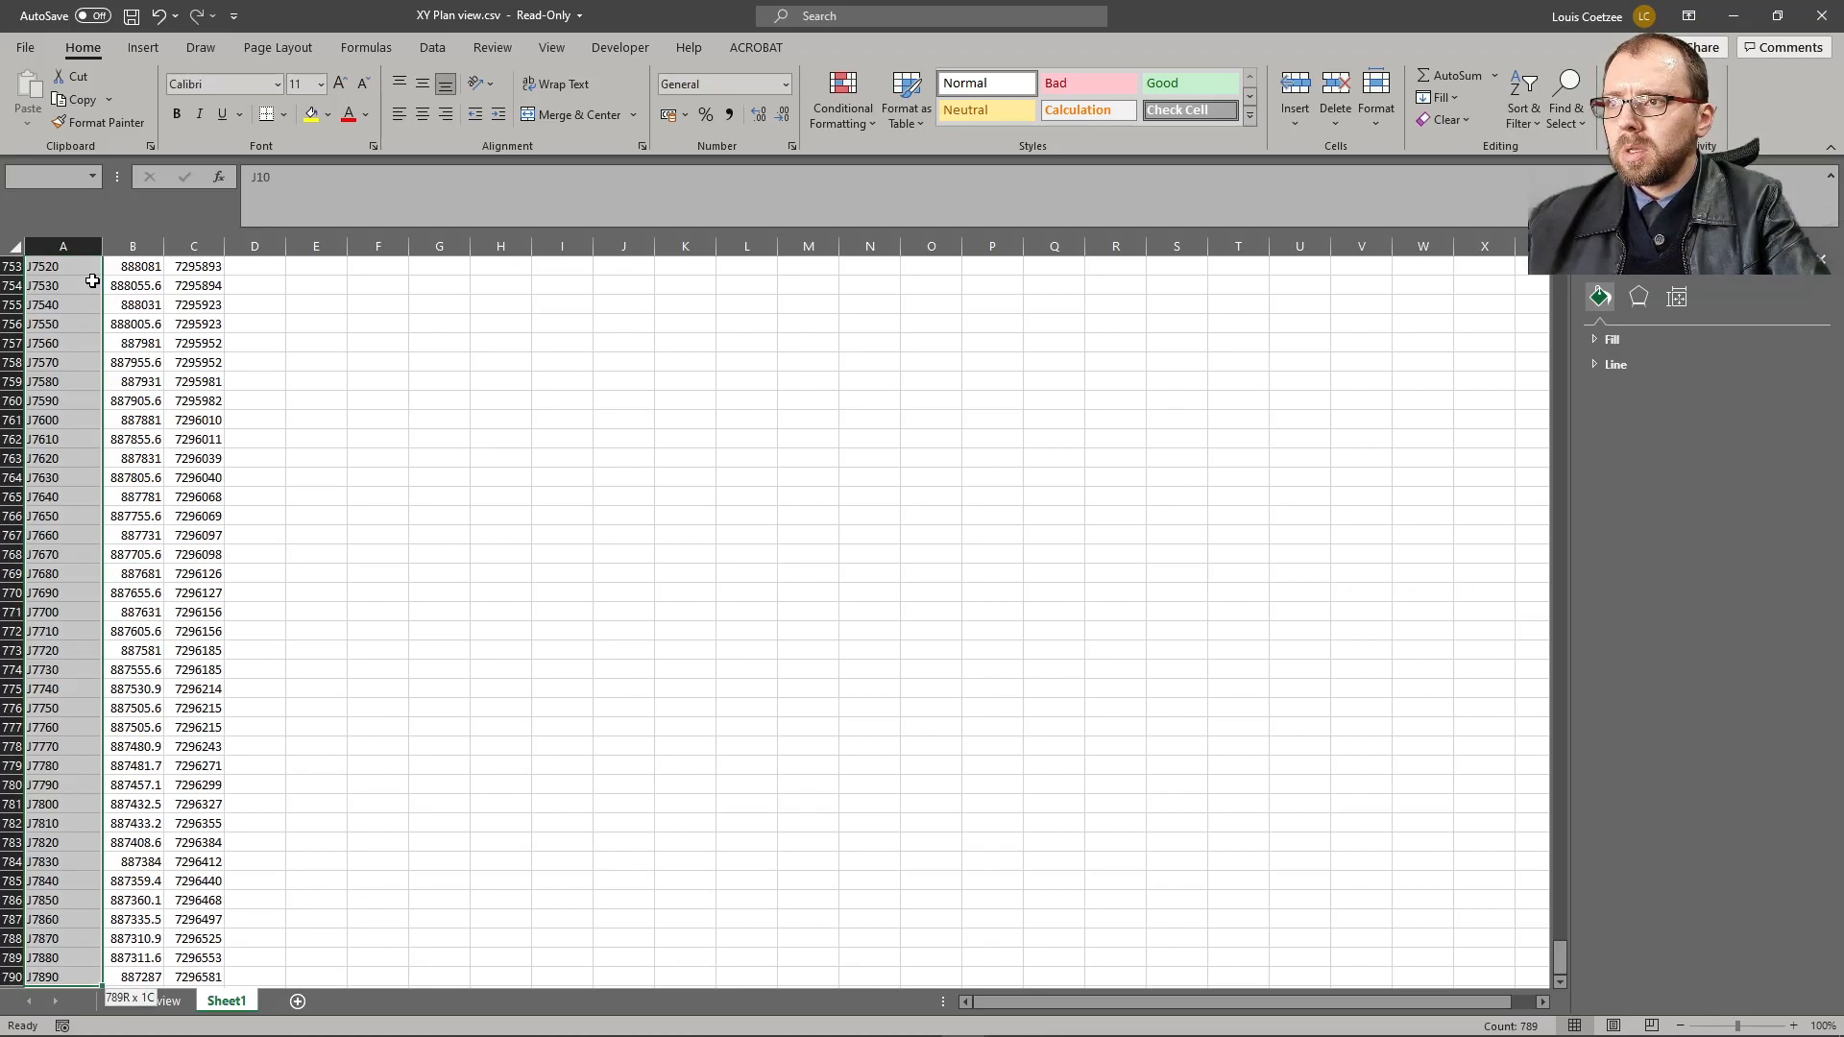
{"action": "scroll", "coordinate": [53, 624], "scroll_direction": "down", "scroll_amount": 2}
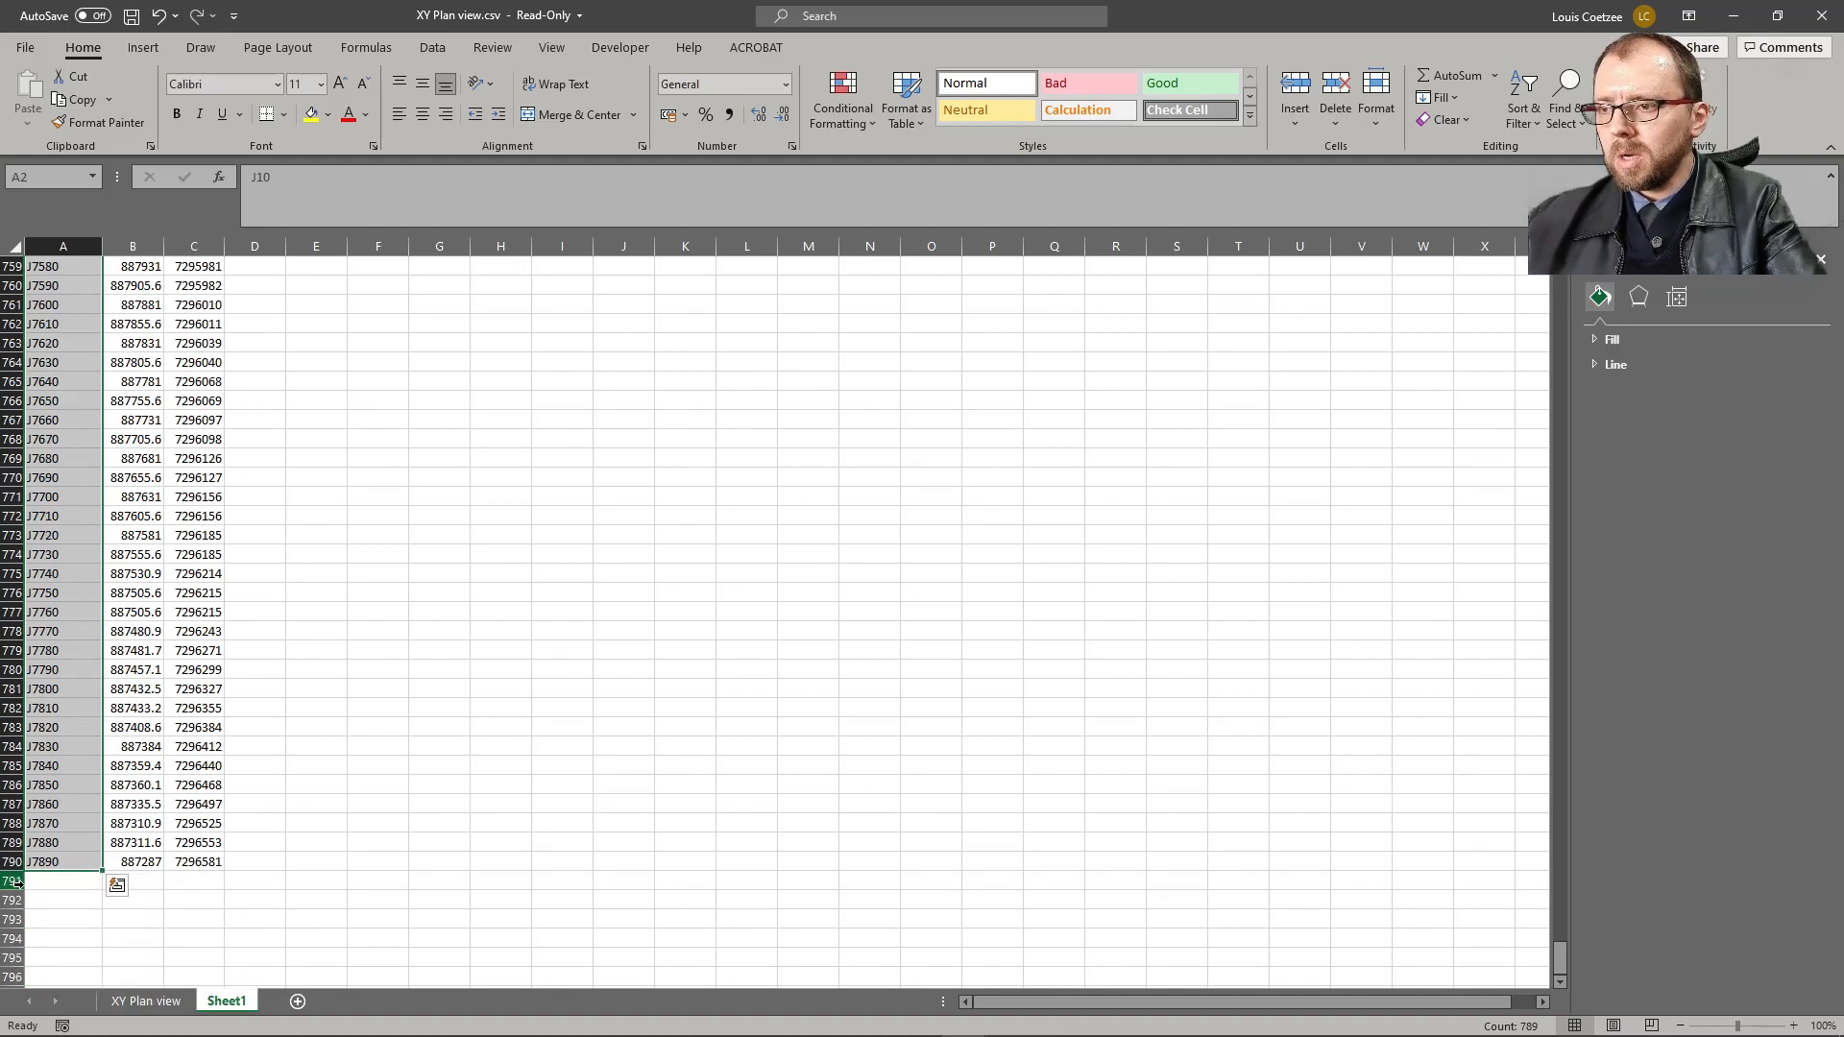
{"action": "left_click_drag", "start_coordinate": [58, 871], "coordinate": [99, 857]}
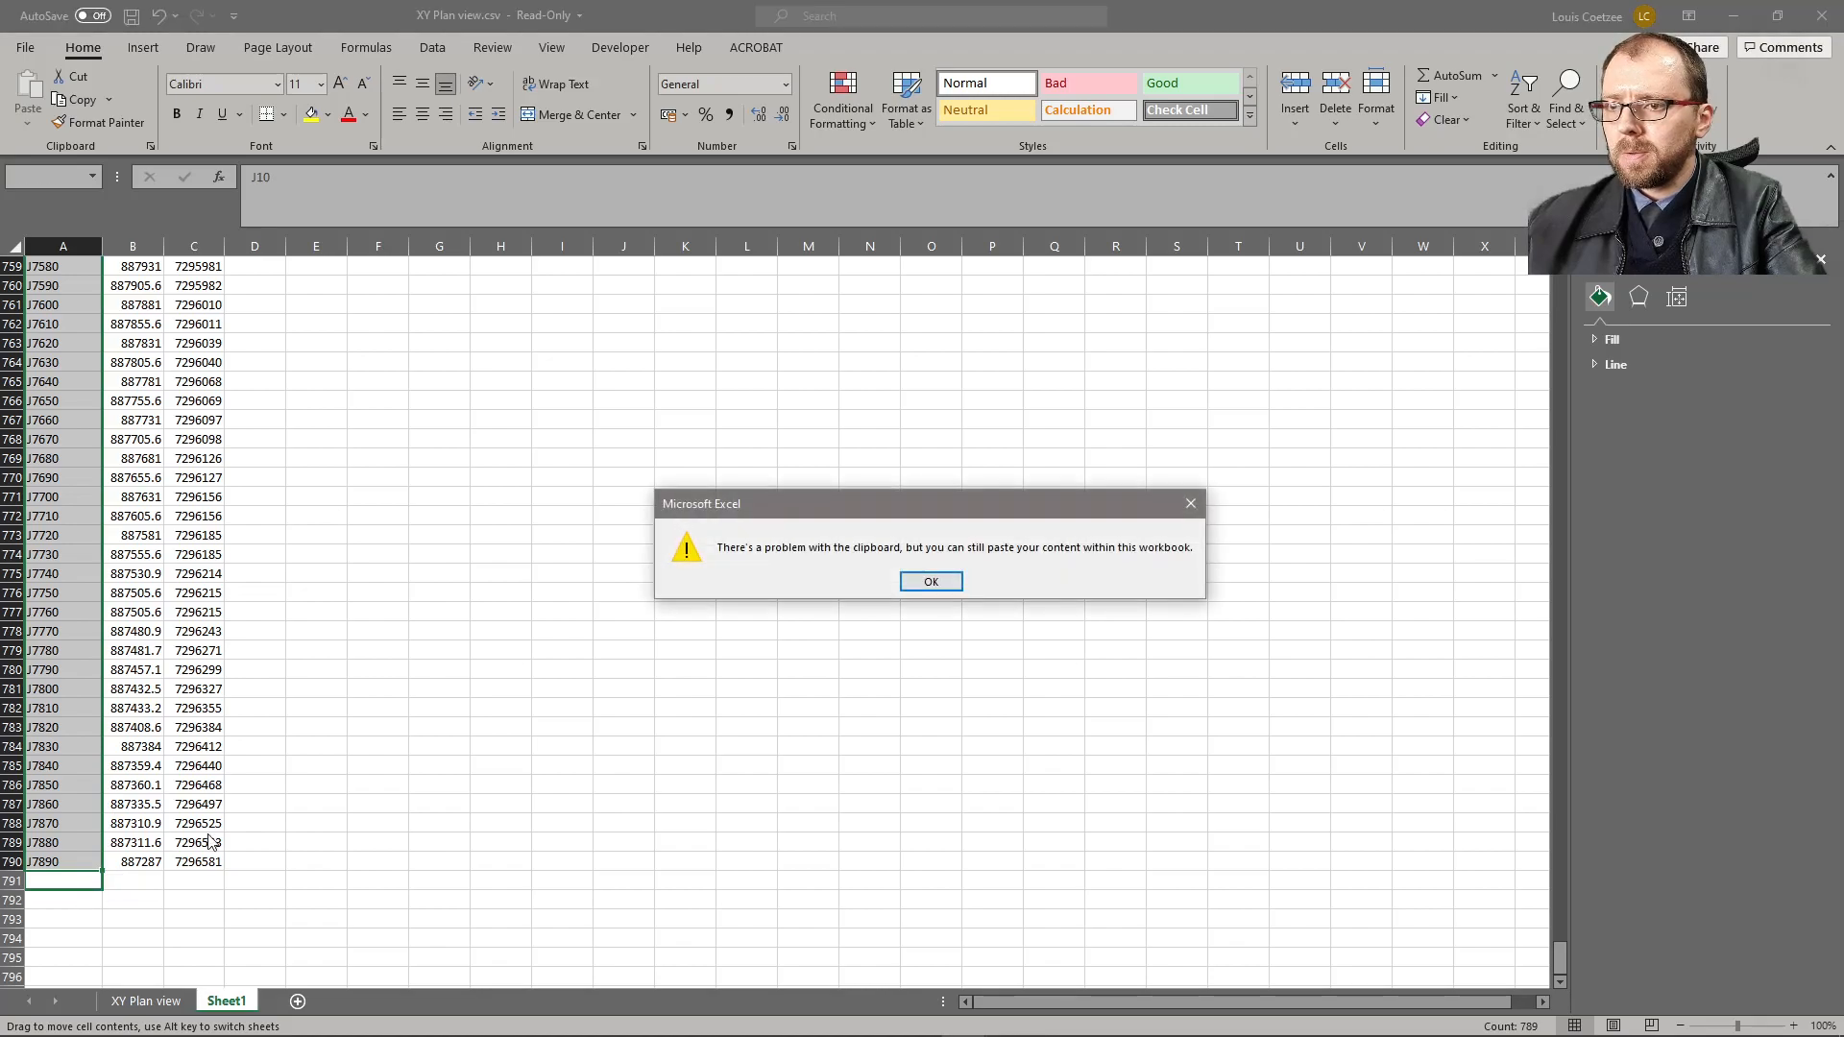
{"action": "left_click", "coordinate": [915, 585]}
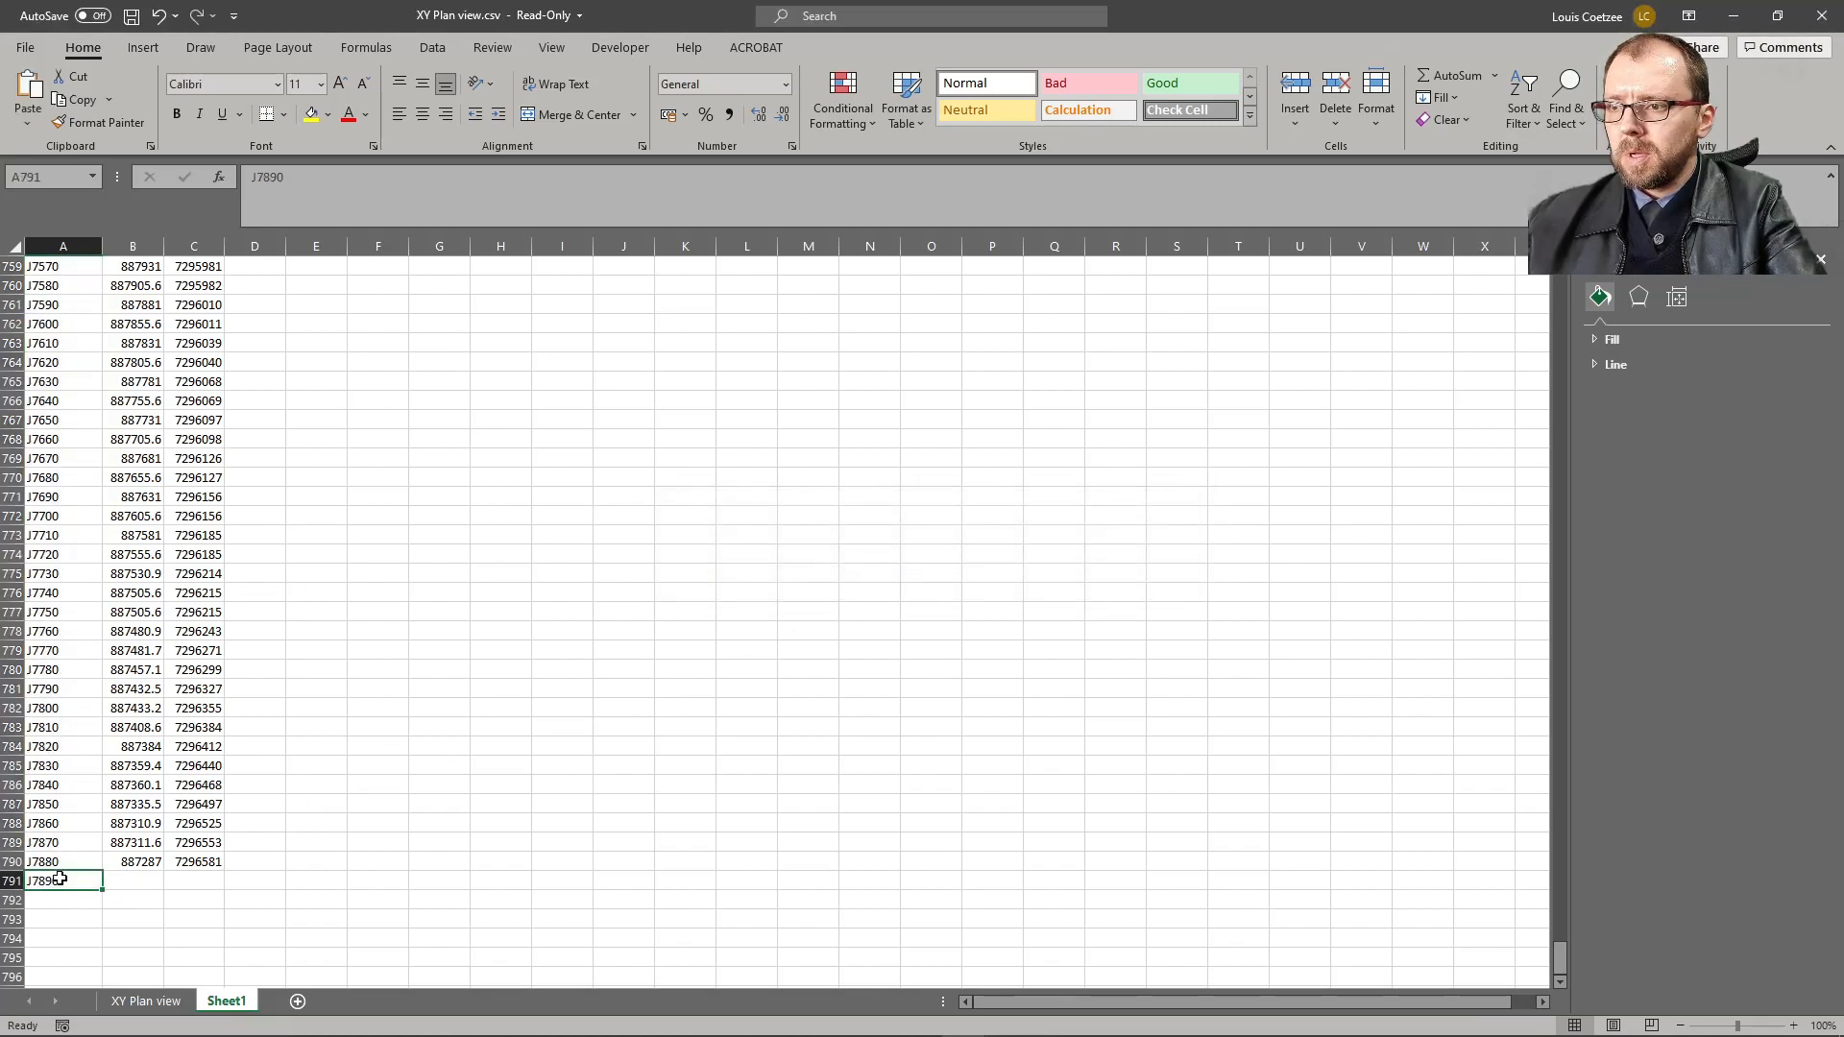
{"action": "key", "text": "Delete"}
{"action": "left_click", "coordinate": [66, 832]}
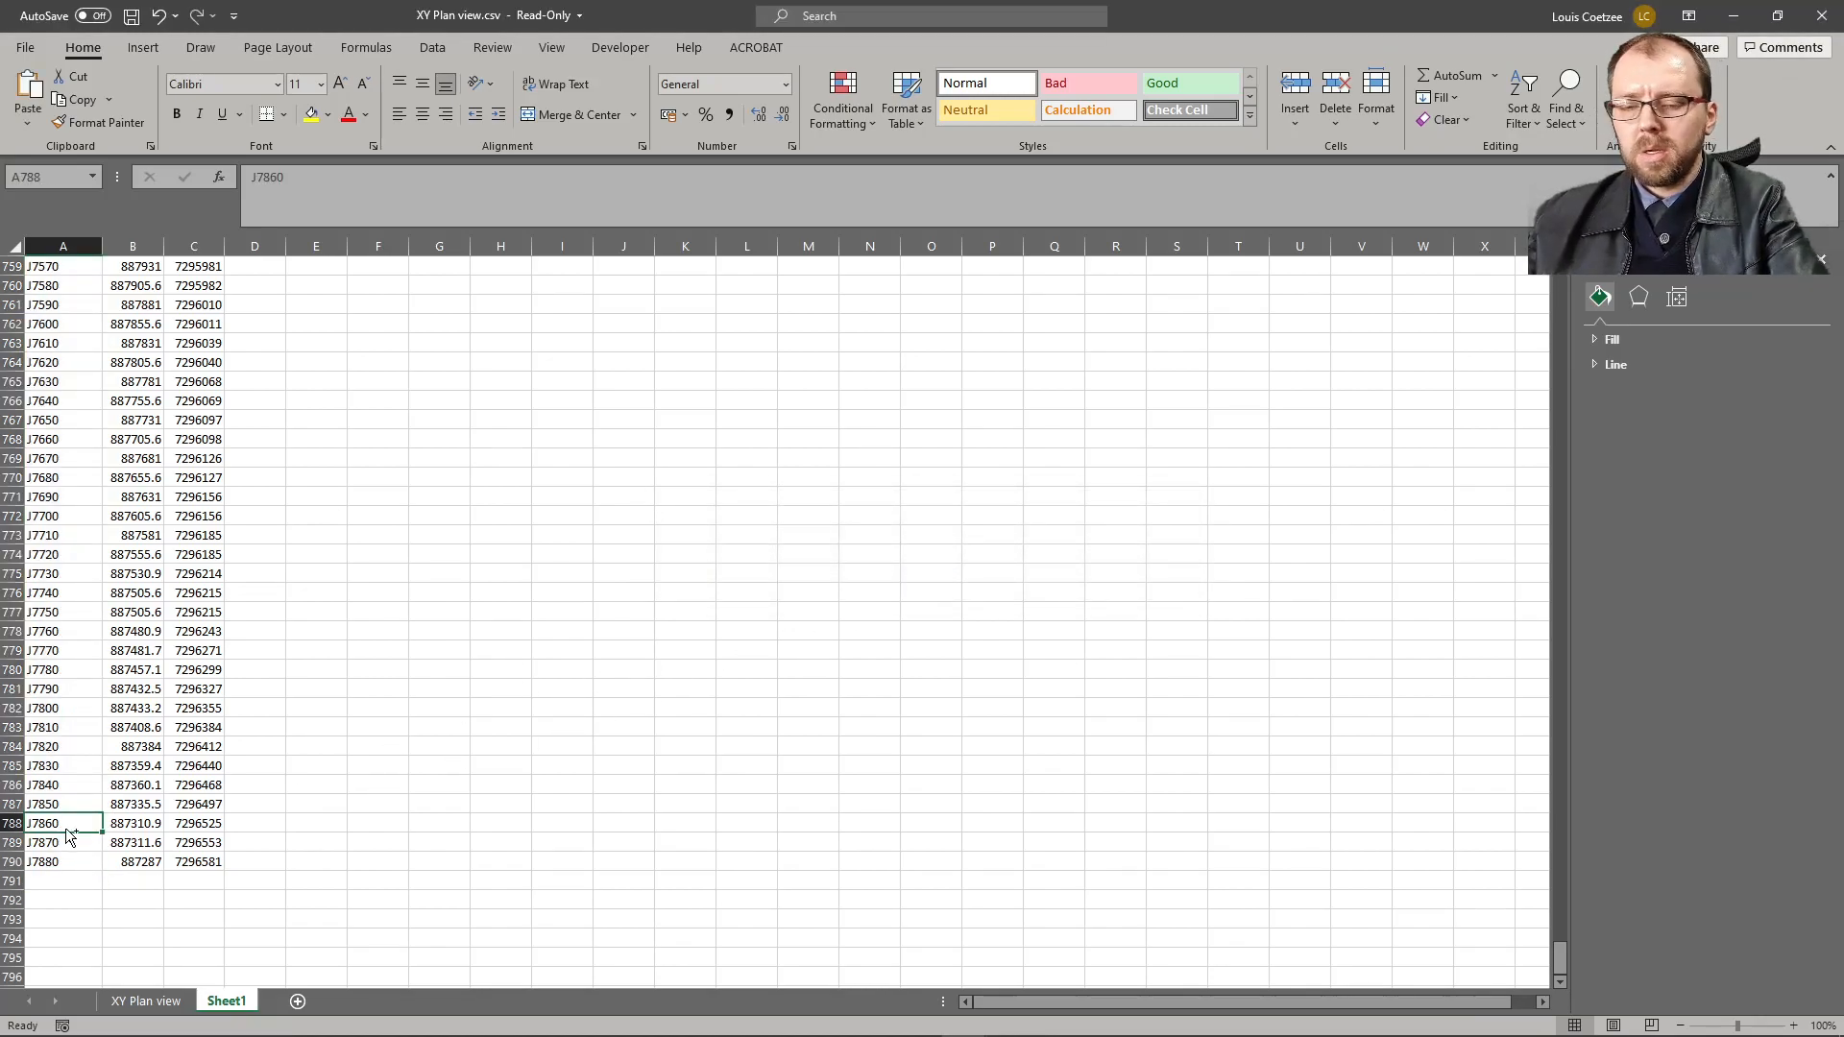
- Copy the reservoir ID R10 from H2 into A2 and clear the leftover reservoir cells H2:J2
{"action": "key", "text": "ctrl+Up"}
{"action": "scroll", "coordinate": [66, 832], "scroll_direction": "up", "scroll_amount": 1}
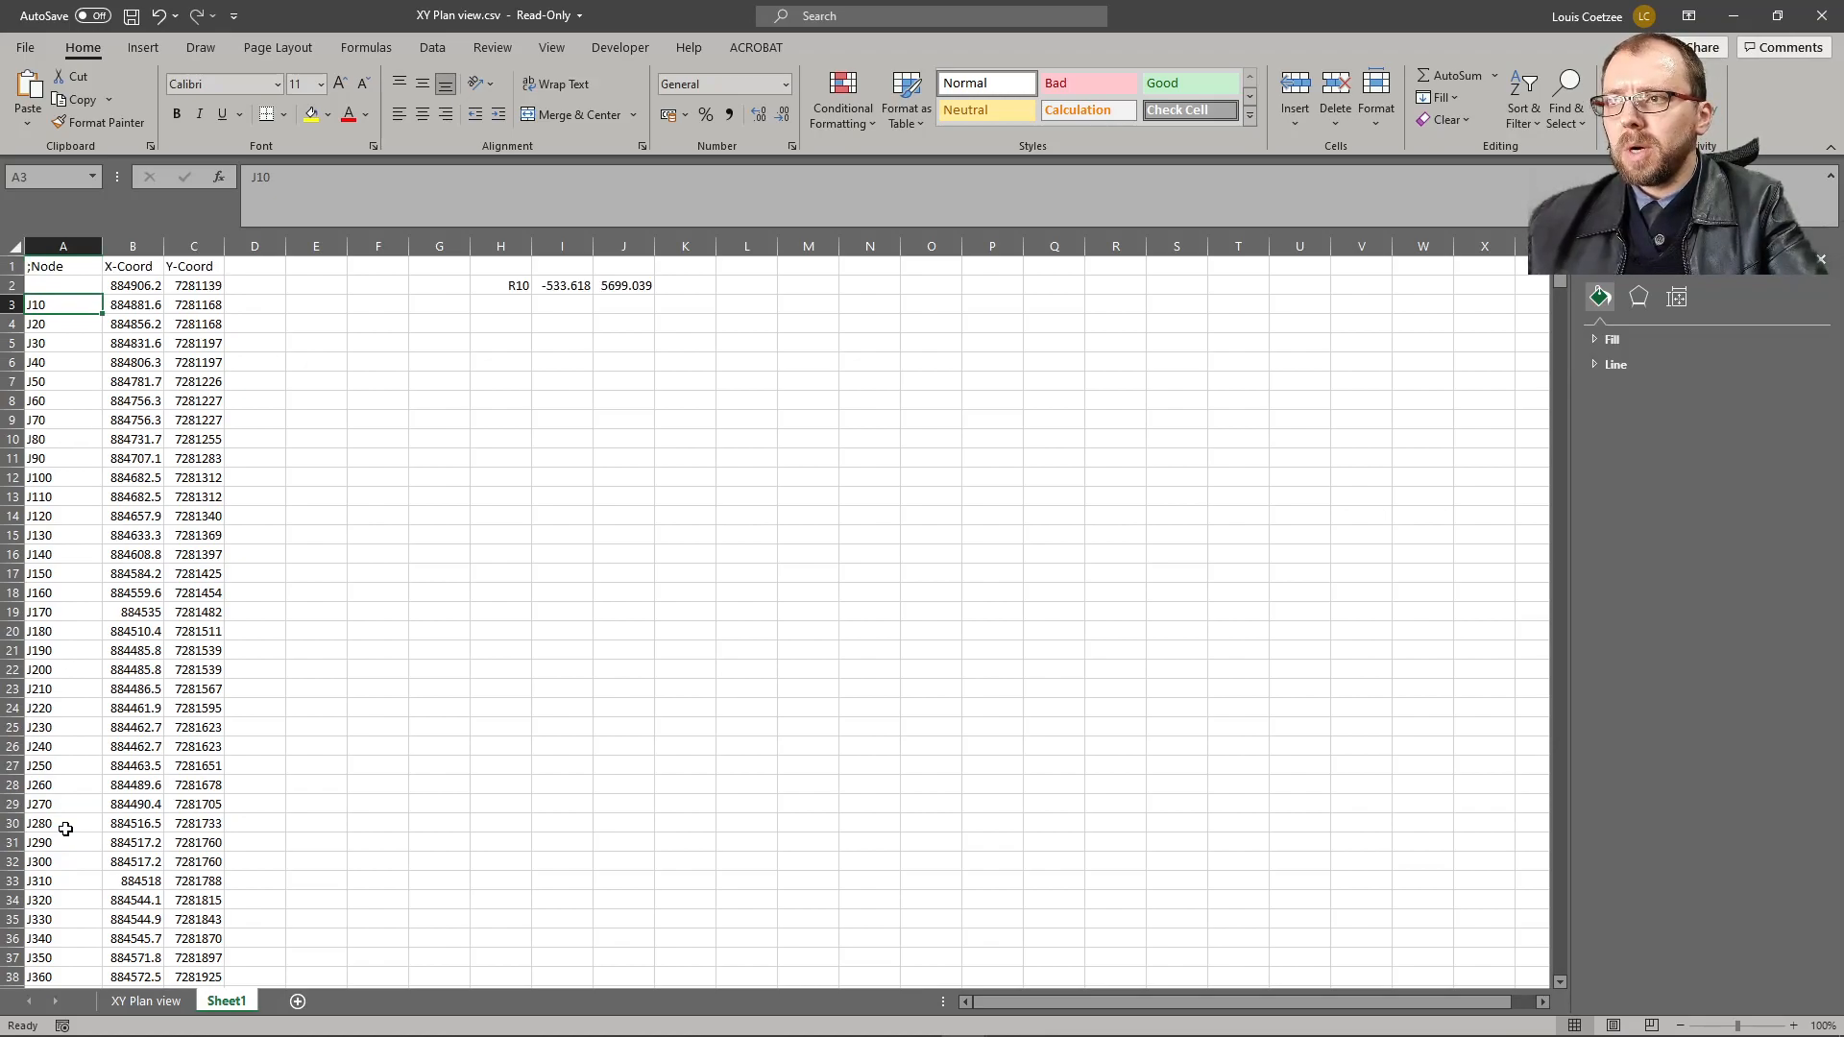
{"action": "left_click", "coordinate": [520, 288]}
{"action": "key", "text": "ctrl+c"}
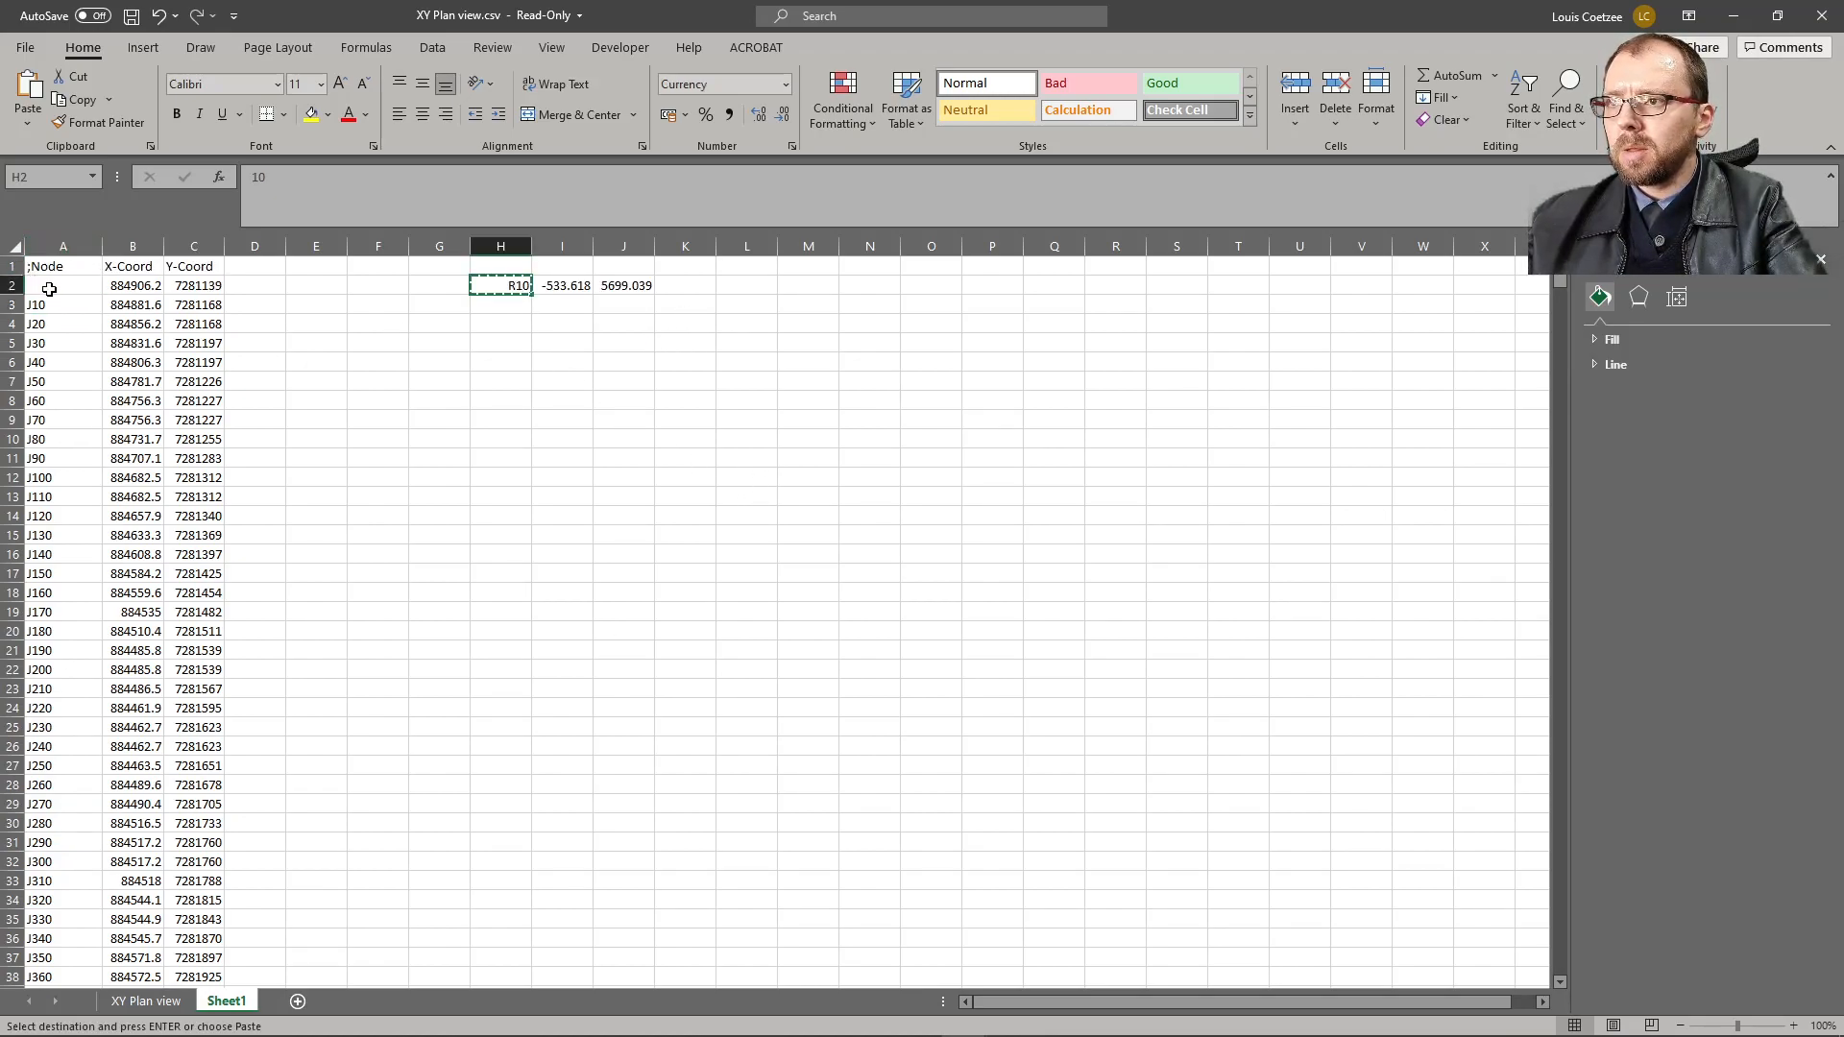
{"action": "left_click", "coordinate": [49, 289]}
{"action": "key", "text": "ctrl+v"}
{"action": "left_click_drag", "start_coordinate": [499, 287], "coordinate": [648, 285]}
{"action": "key", "text": "Delete"}
{"action": "left_click", "coordinate": [439, 573]}
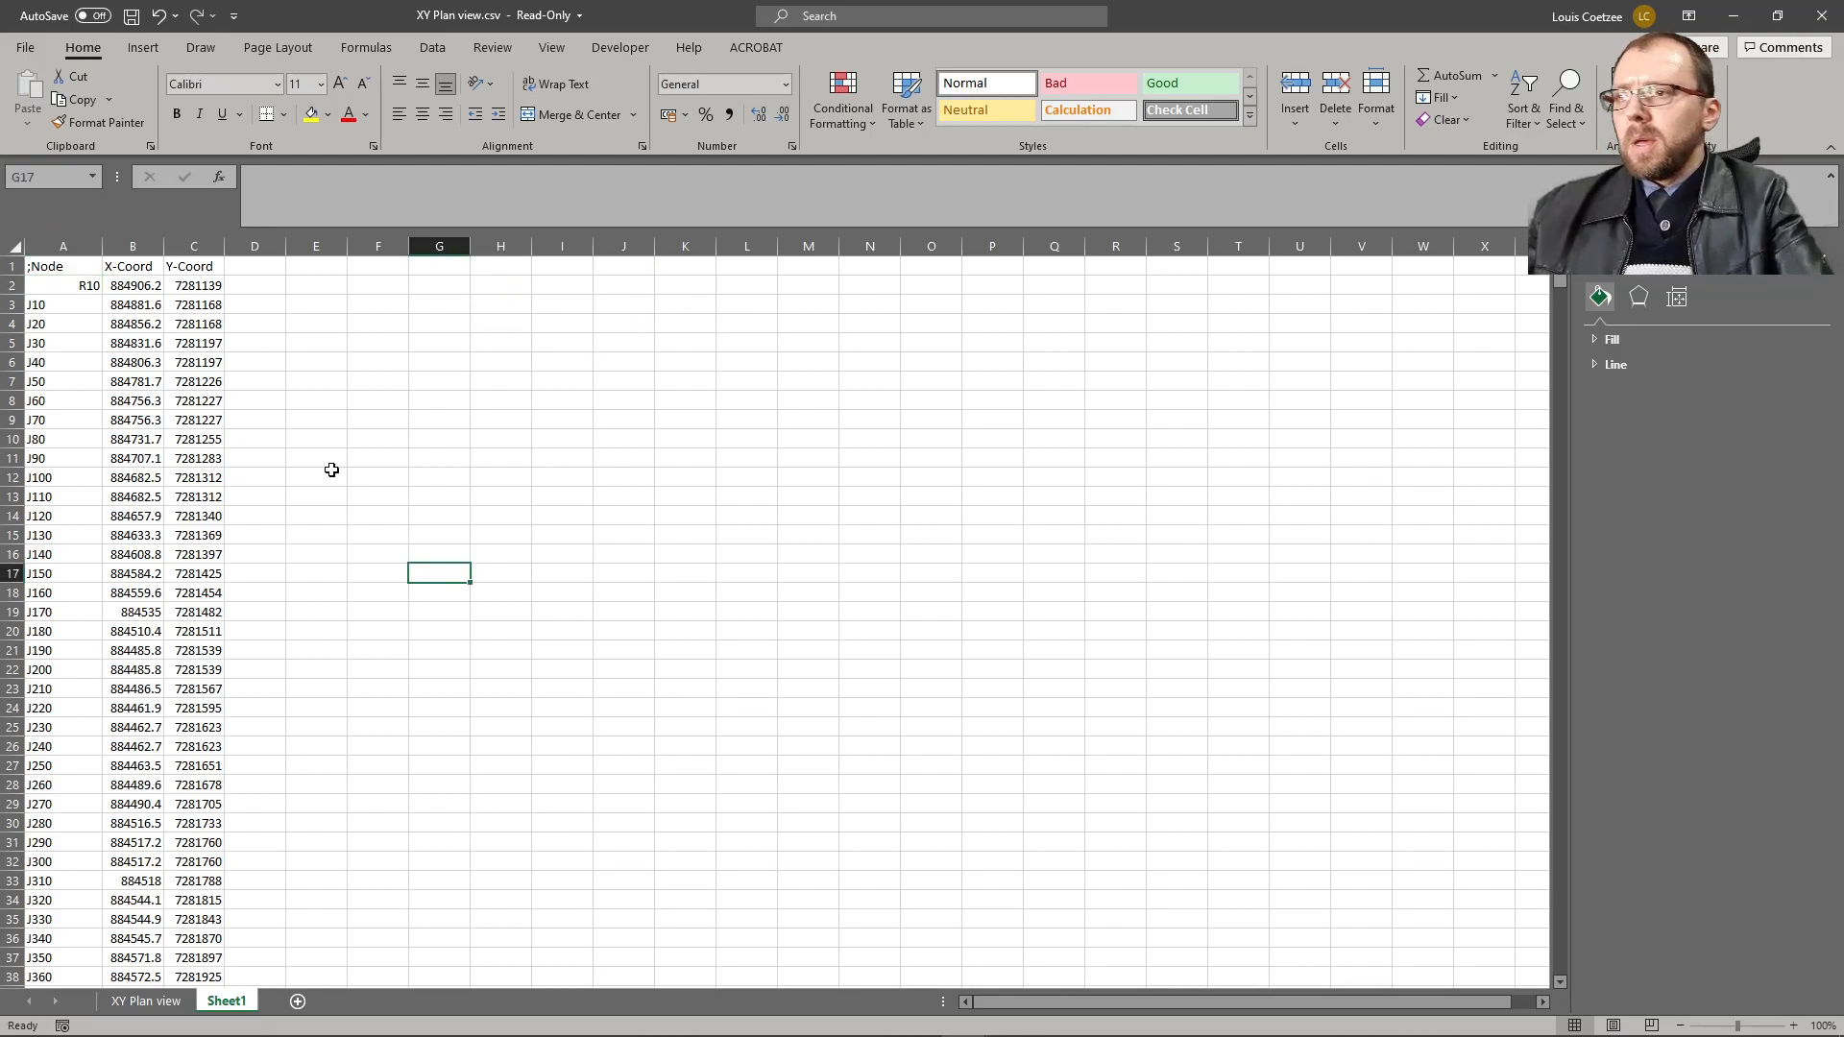
- Check the extent of the completed node table from A2 down to the last coordinate row
{"action": "left_click", "coordinate": [68, 290]}
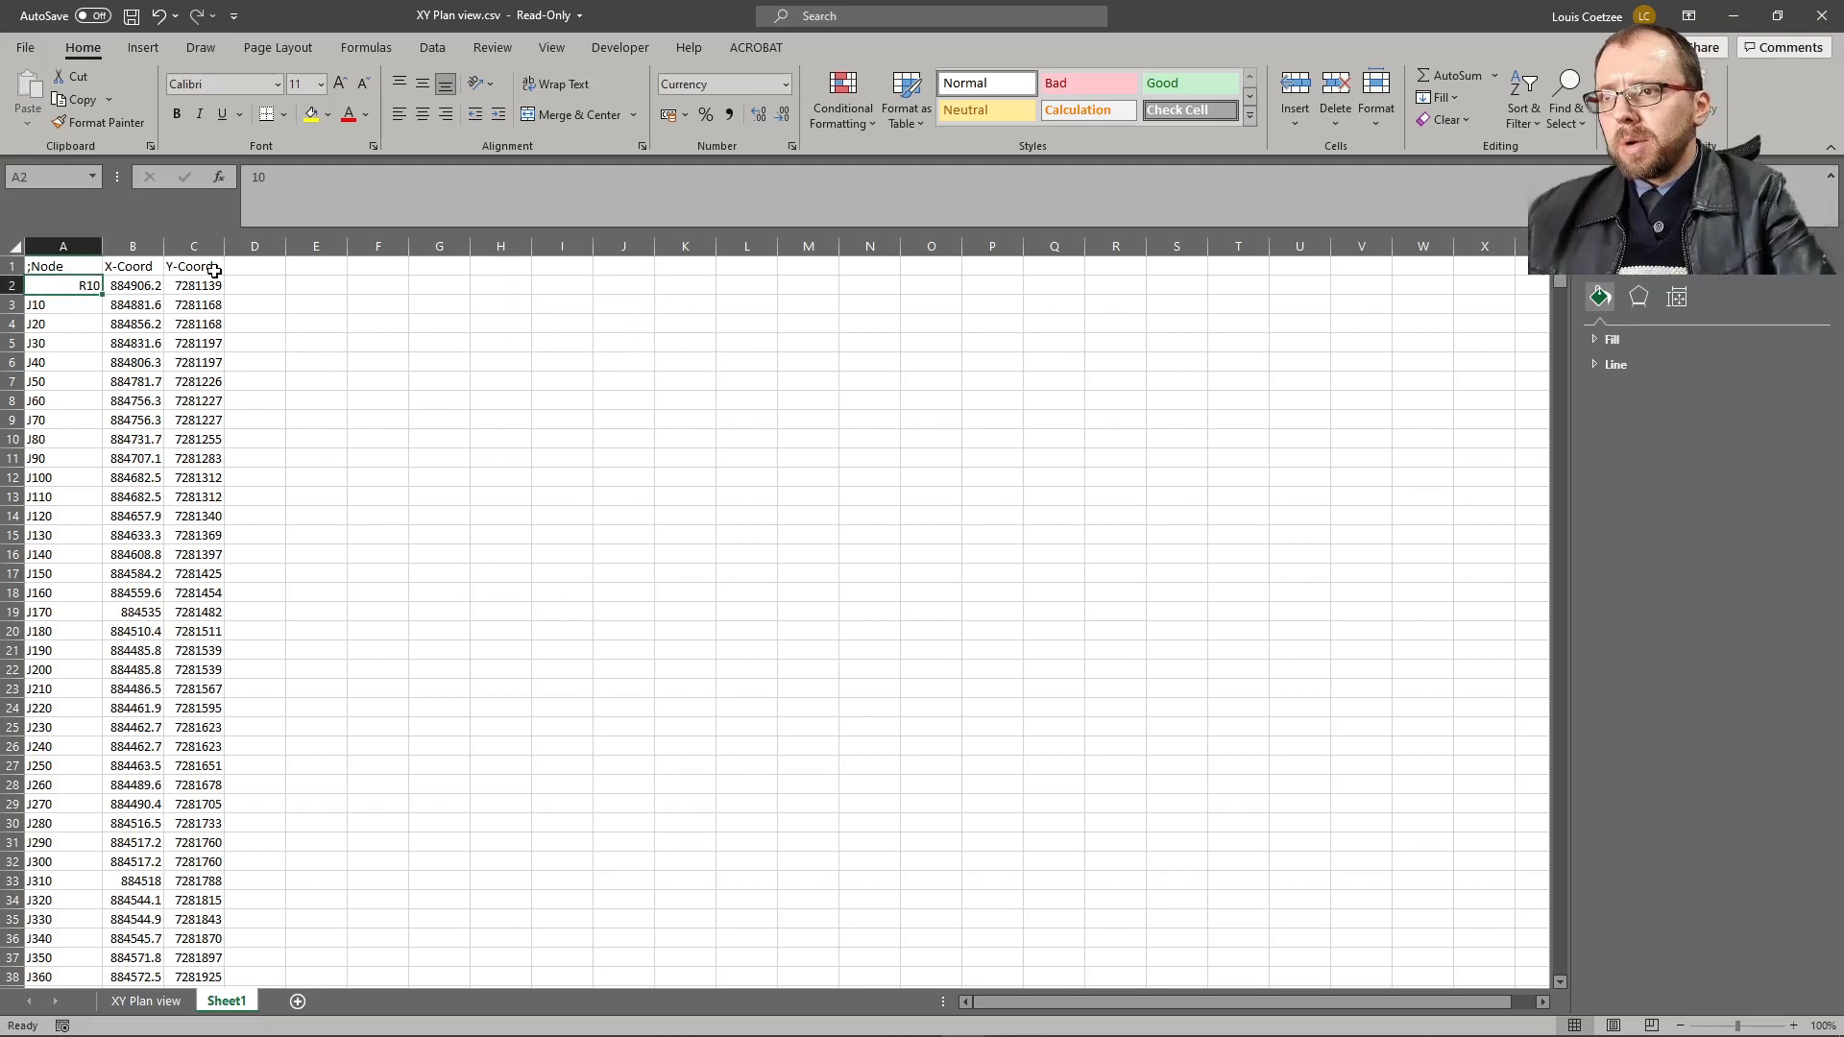
{"action": "key", "text": "shift+Right"}
{"action": "key", "text": "shift+Right"}
{"action": "key", "text": "ctrl+shift+Down"}
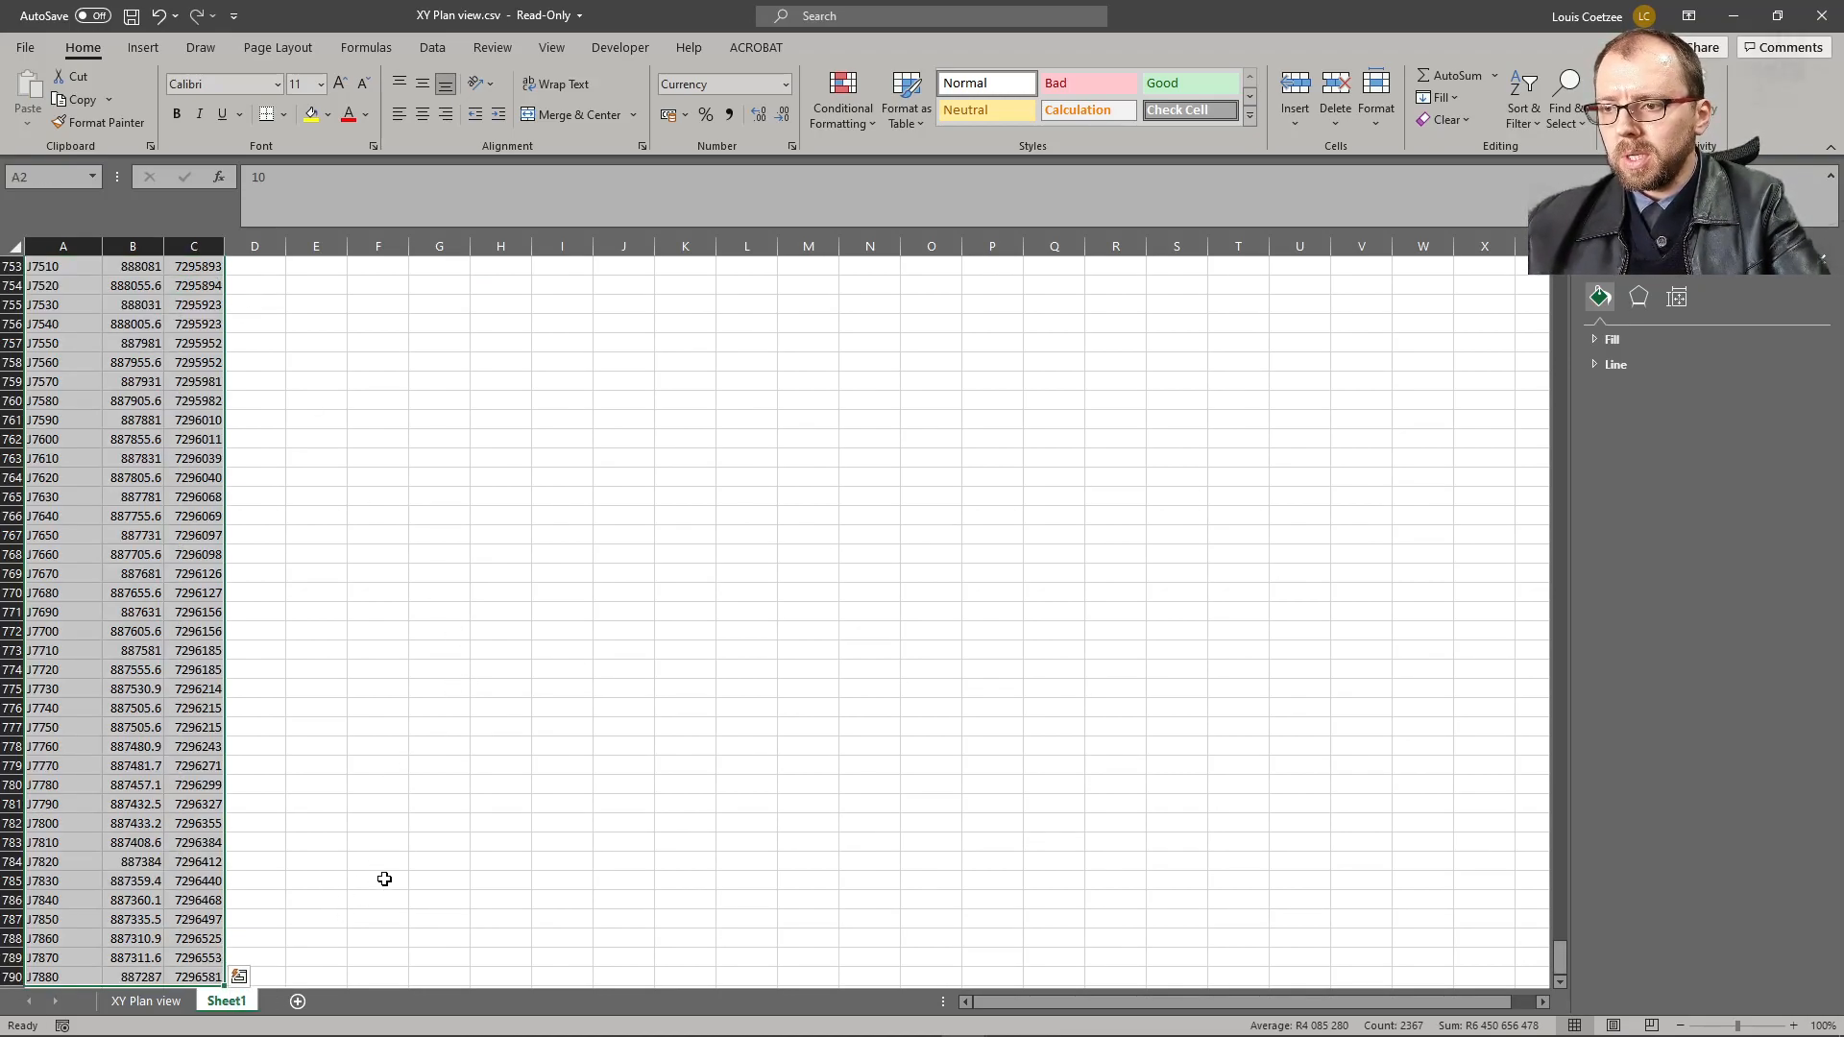
{"action": "left_click", "coordinate": [434, 842]}
- Rename Sheet1 as Coordinates
{"action": "right_click", "coordinate": [241, 1005]}
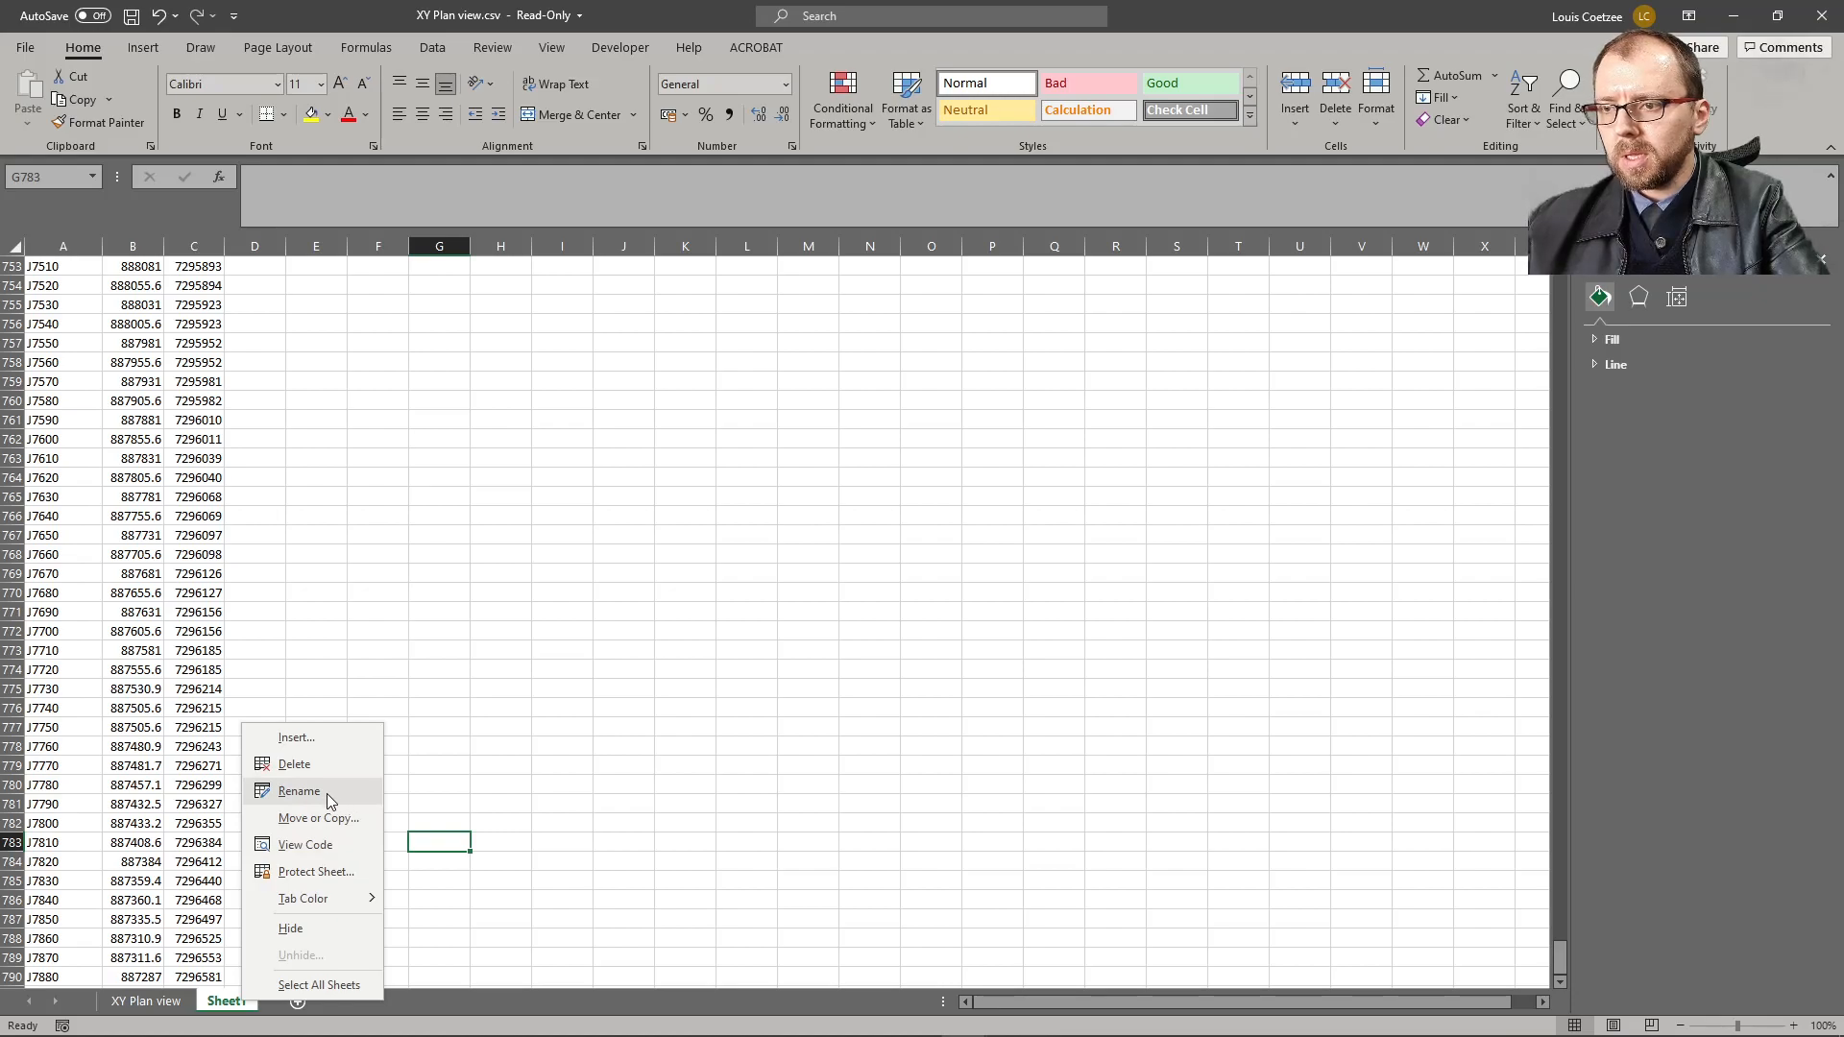
{"action": "left_click", "coordinate": [327, 793]}
{"action": "type", "text": "coordiant"}
{"action": "key", "text": "BackSpace"}
{"action": "key", "text": "BackSpace"}
{"action": "key", "text": "BackSpace"}
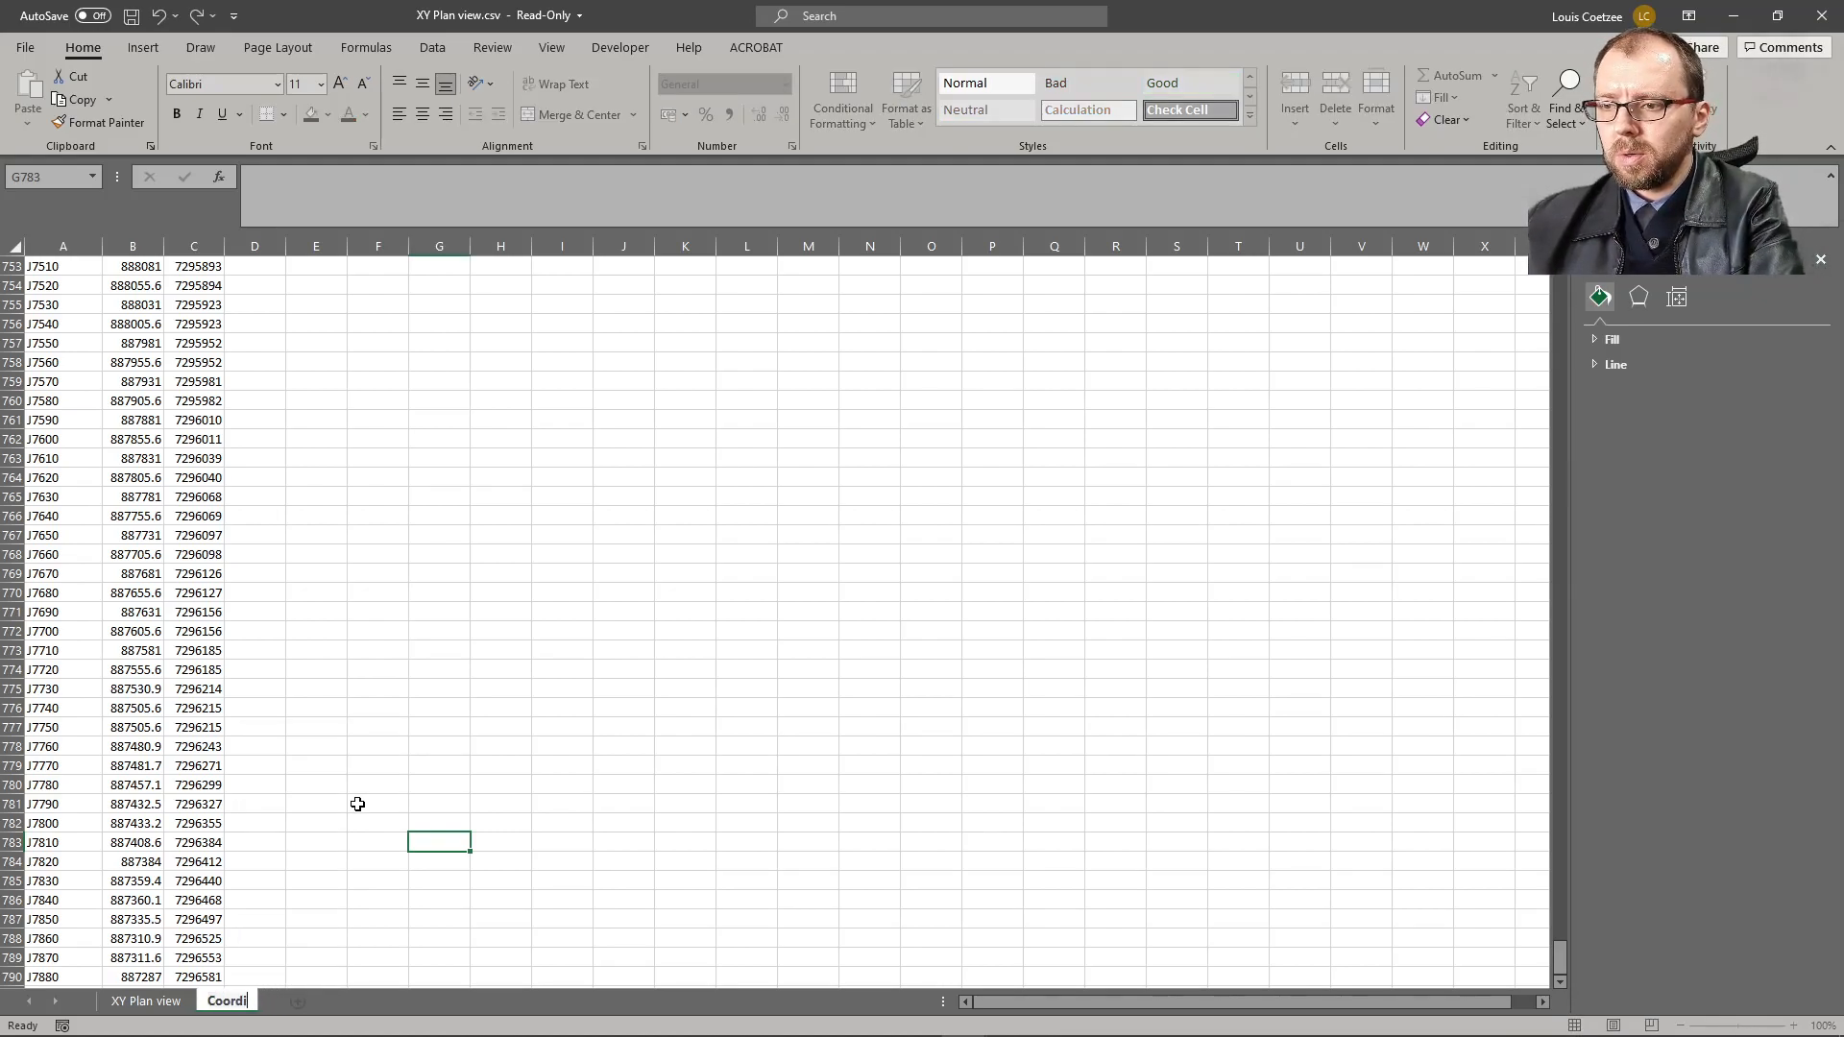
{"action": "type", "text": "nates"}
{"action": "key", "text": "Return"}
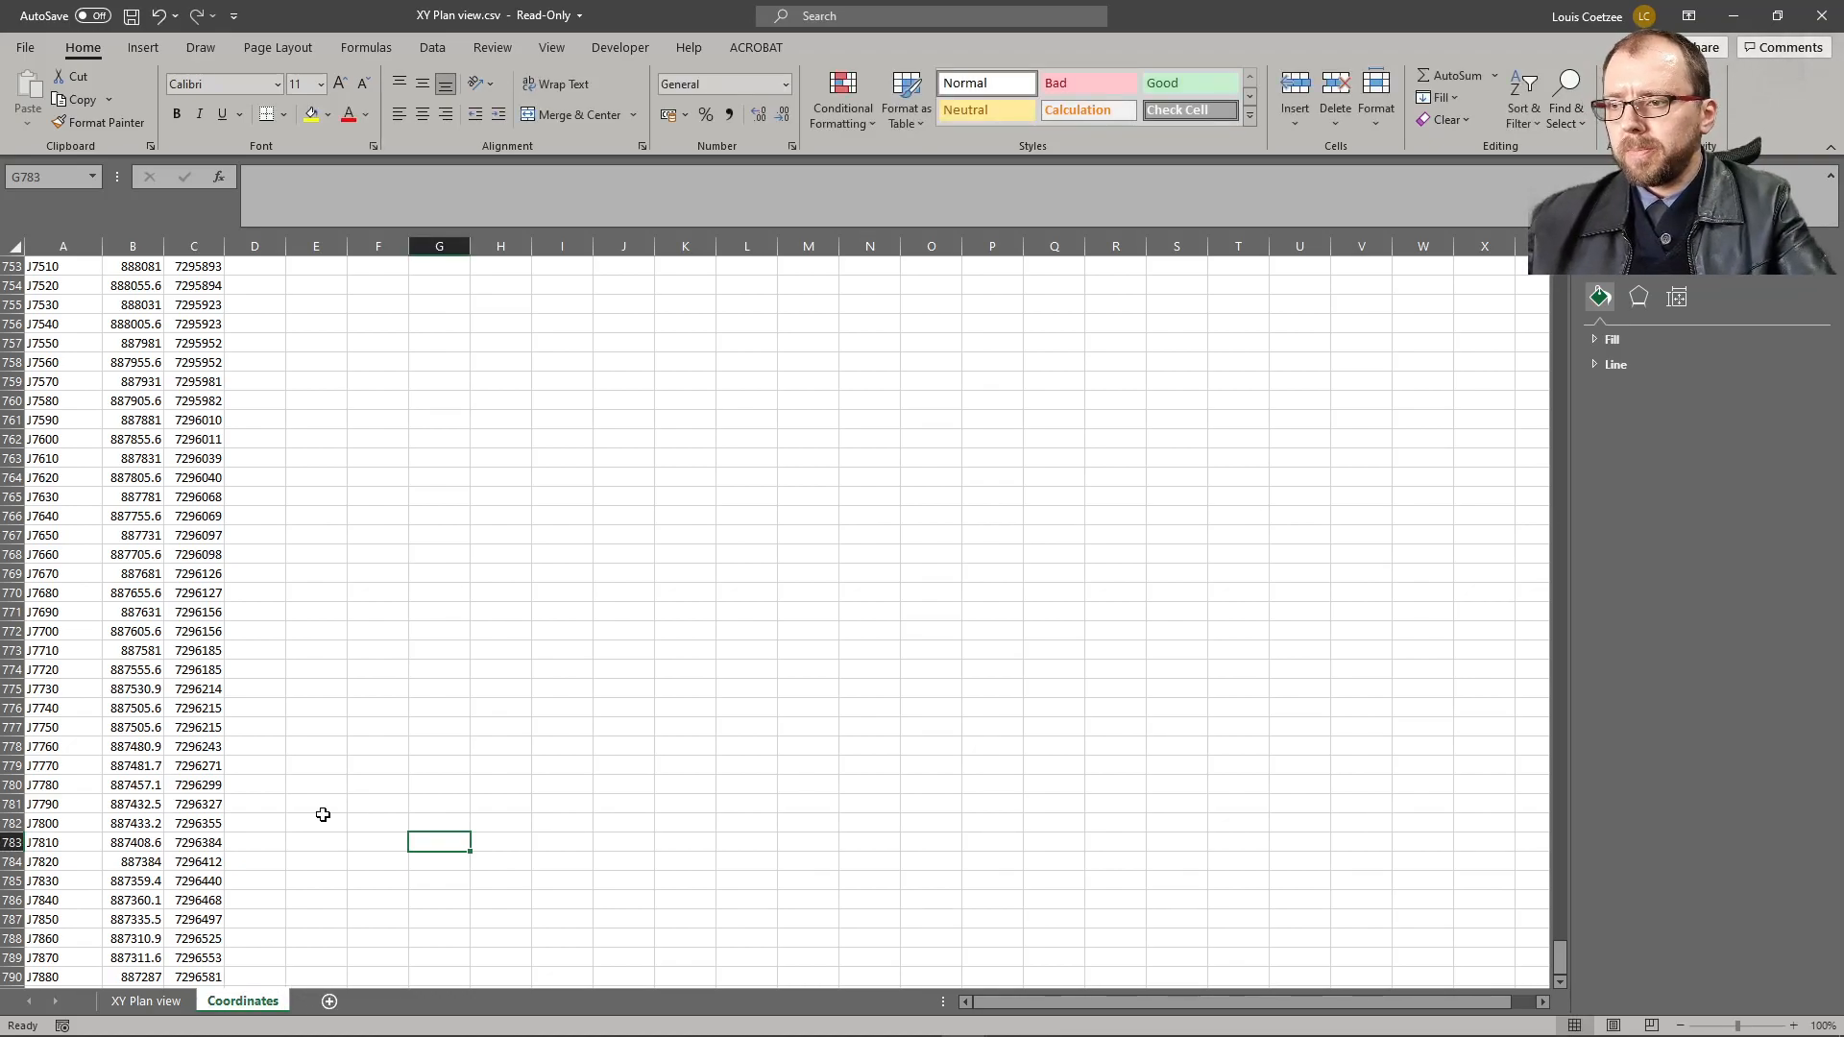
- Copy the node table without its header row, cells A2:C790, from the Coordinates sheet
{"action": "left_click", "coordinate": [12, 920]}
{"action": "left_click", "coordinate": [46, 900]}
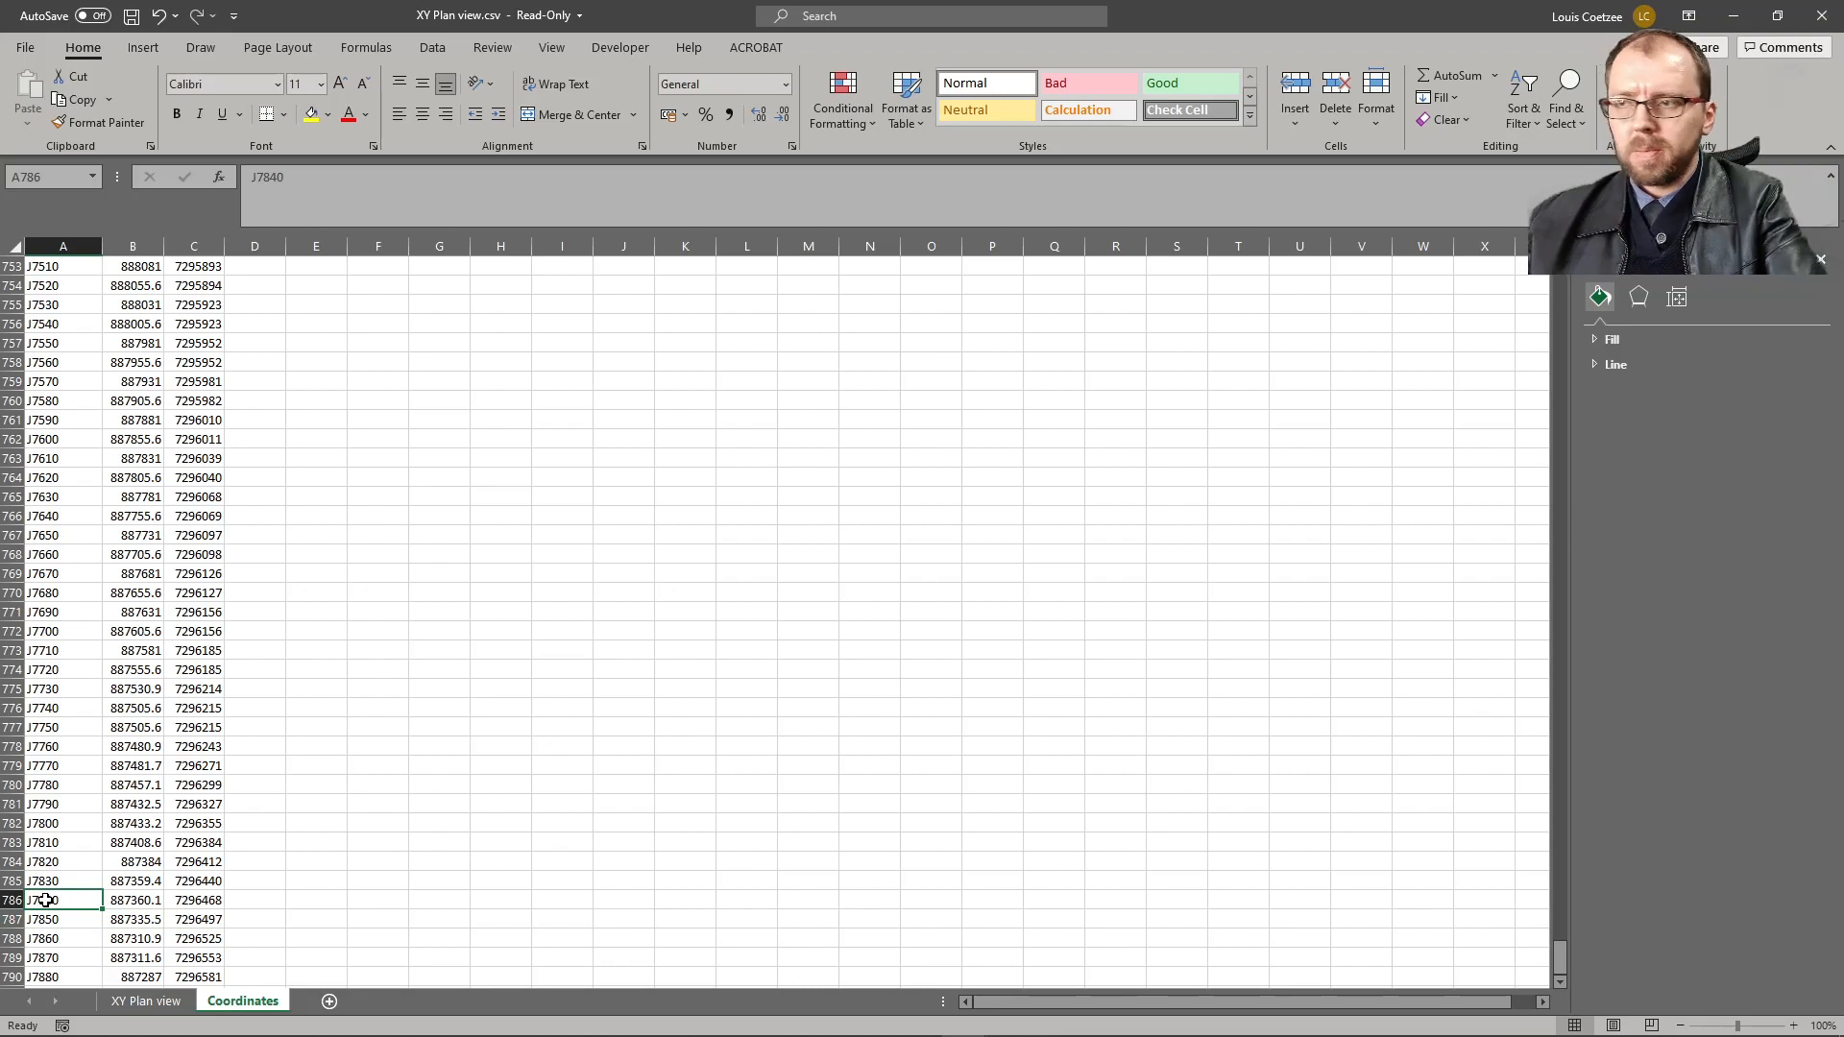
{"action": "key", "text": "ctrl+Up"}
{"action": "key", "text": "Down"}
{"action": "key", "text": "shift+Right"}
{"action": "key", "text": "shift+Right"}
{"action": "key", "text": "ctrl+shift+Down"}
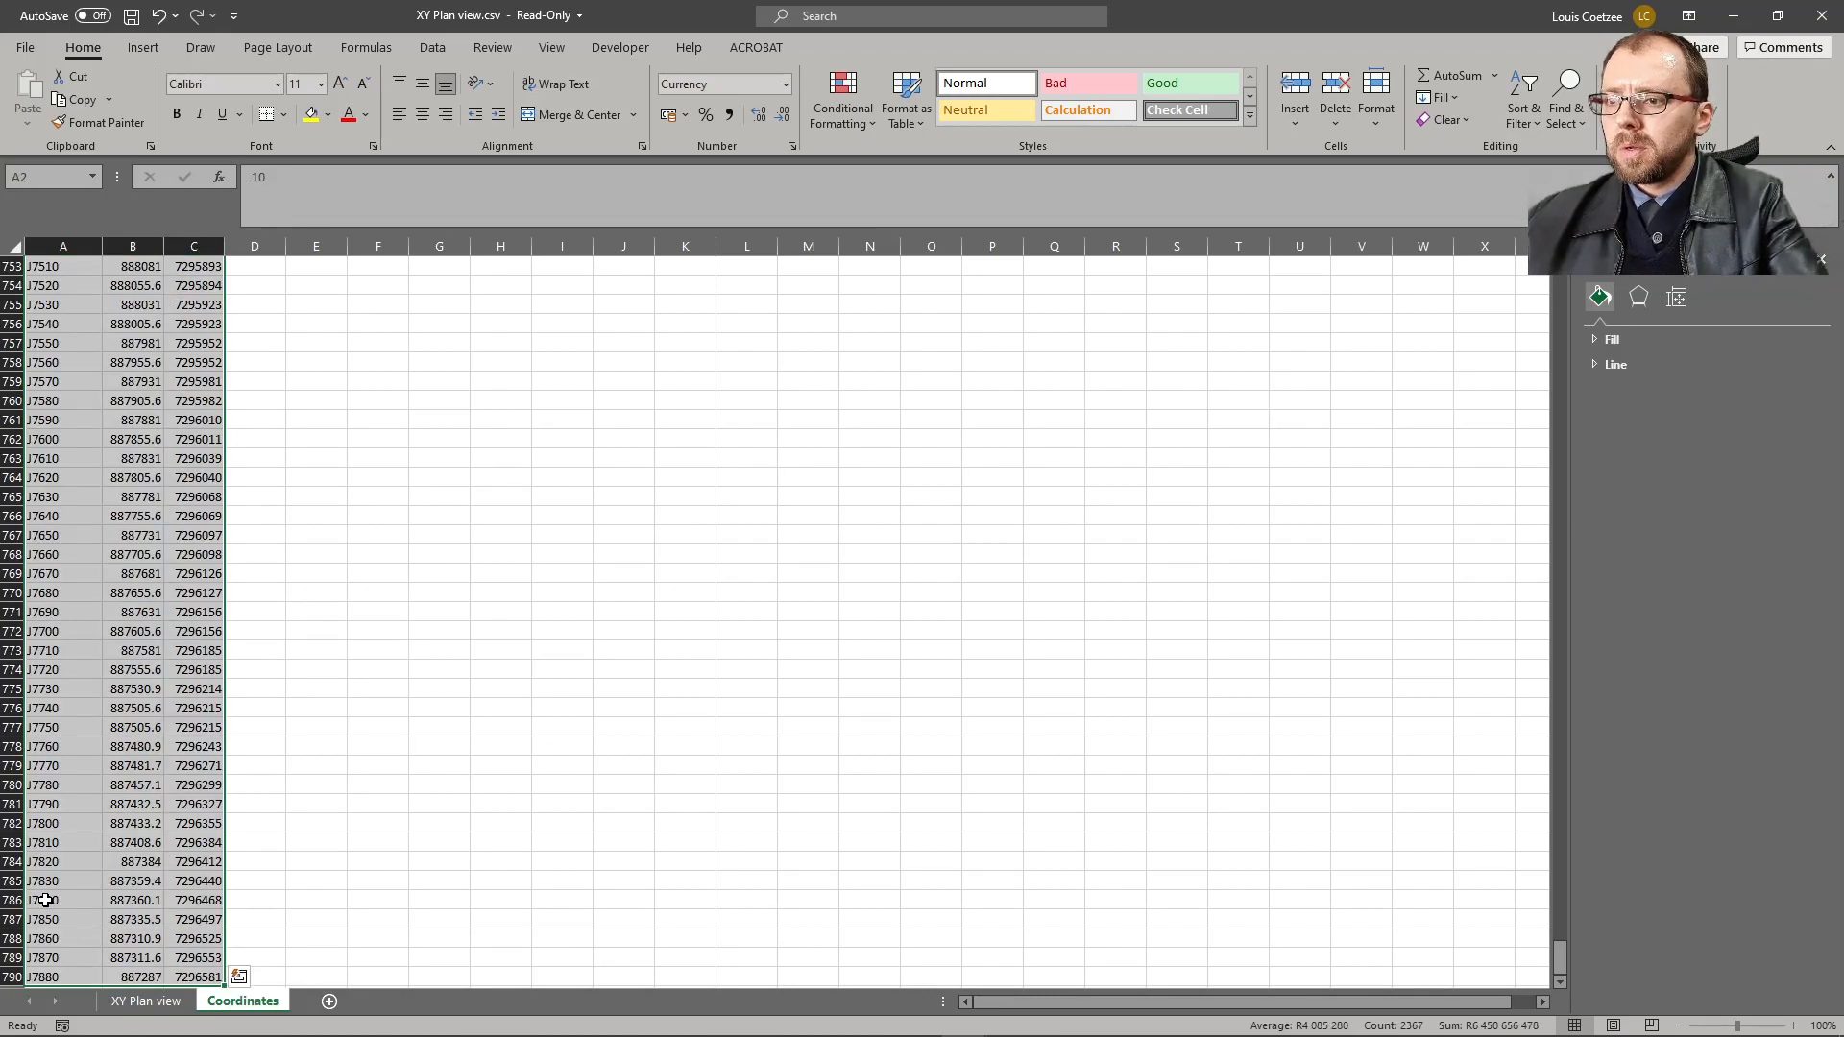
{"action": "key", "text": "ctrl+c"}
- Switch to Assignment - Pipe Flow.inp in Notepad2 and replace the J10, J20, J30 and R10 rows under [COORDINATES] with the copied node rows
{"action": "mouse_move", "coordinate": [447, 1018]}
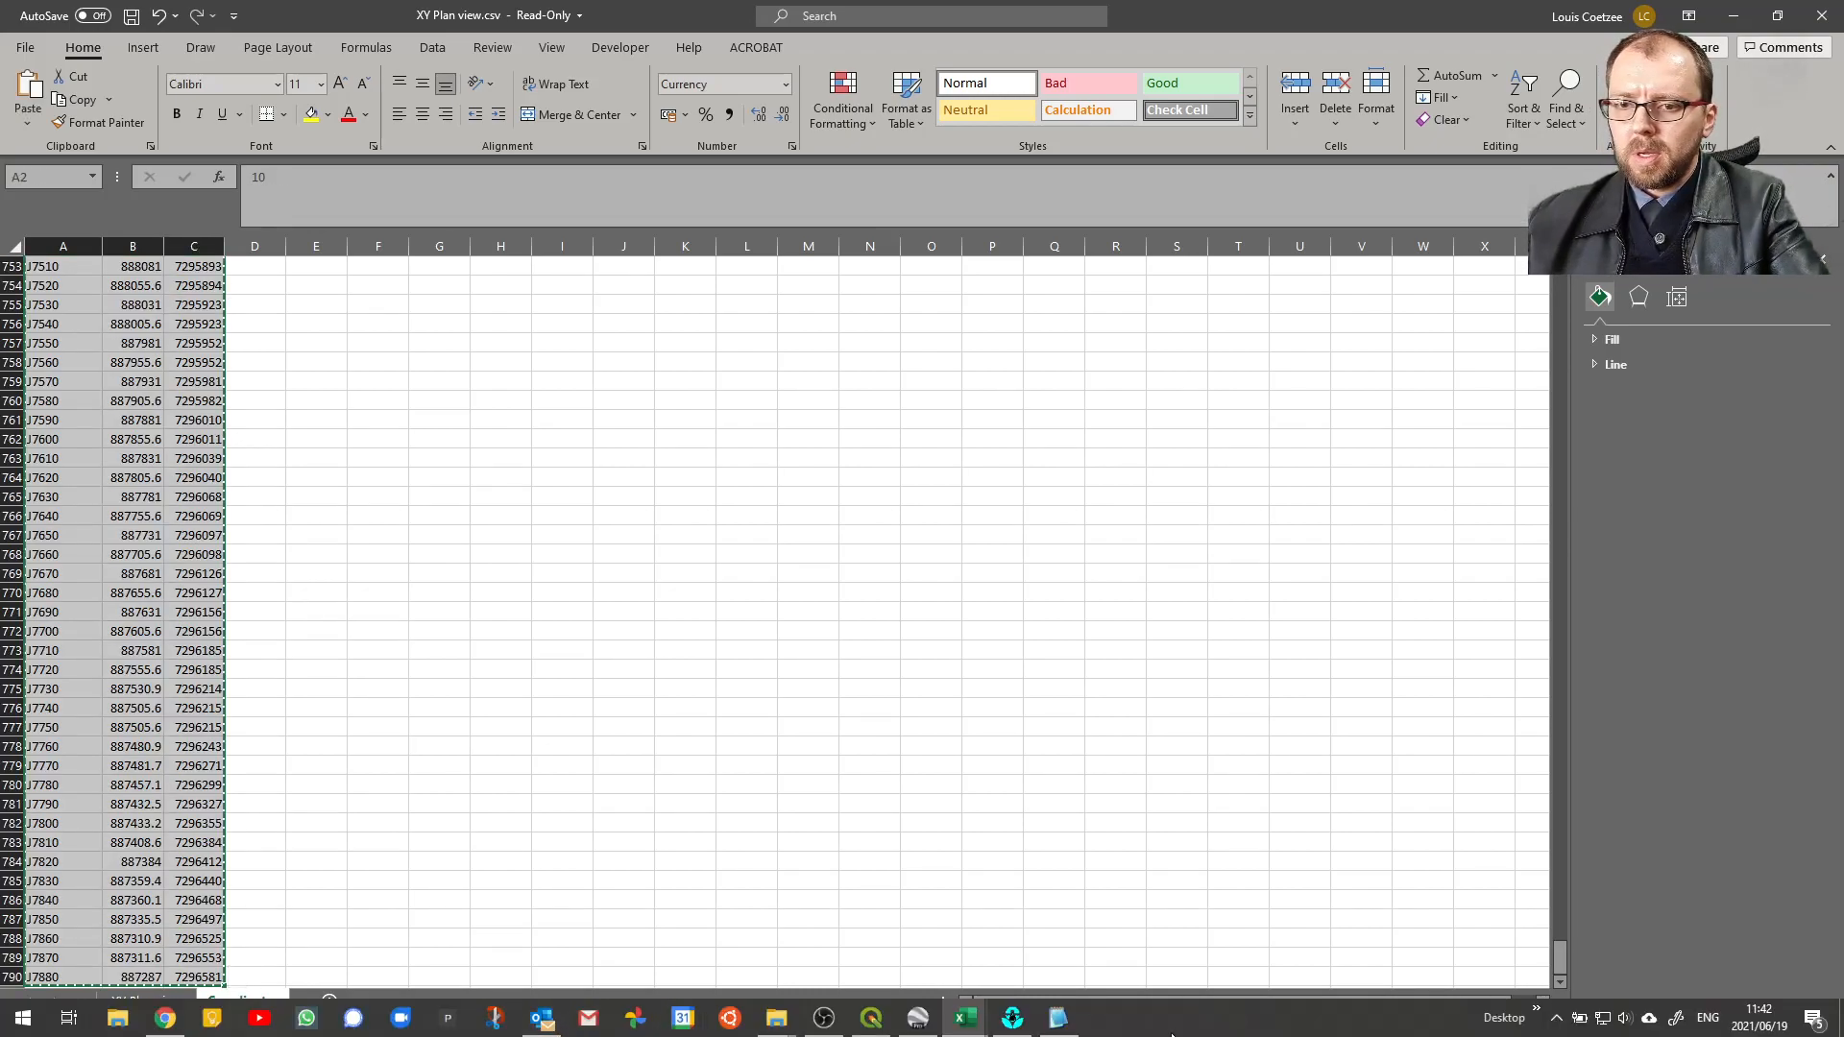
{"action": "left_click", "coordinate": [1057, 1018]}
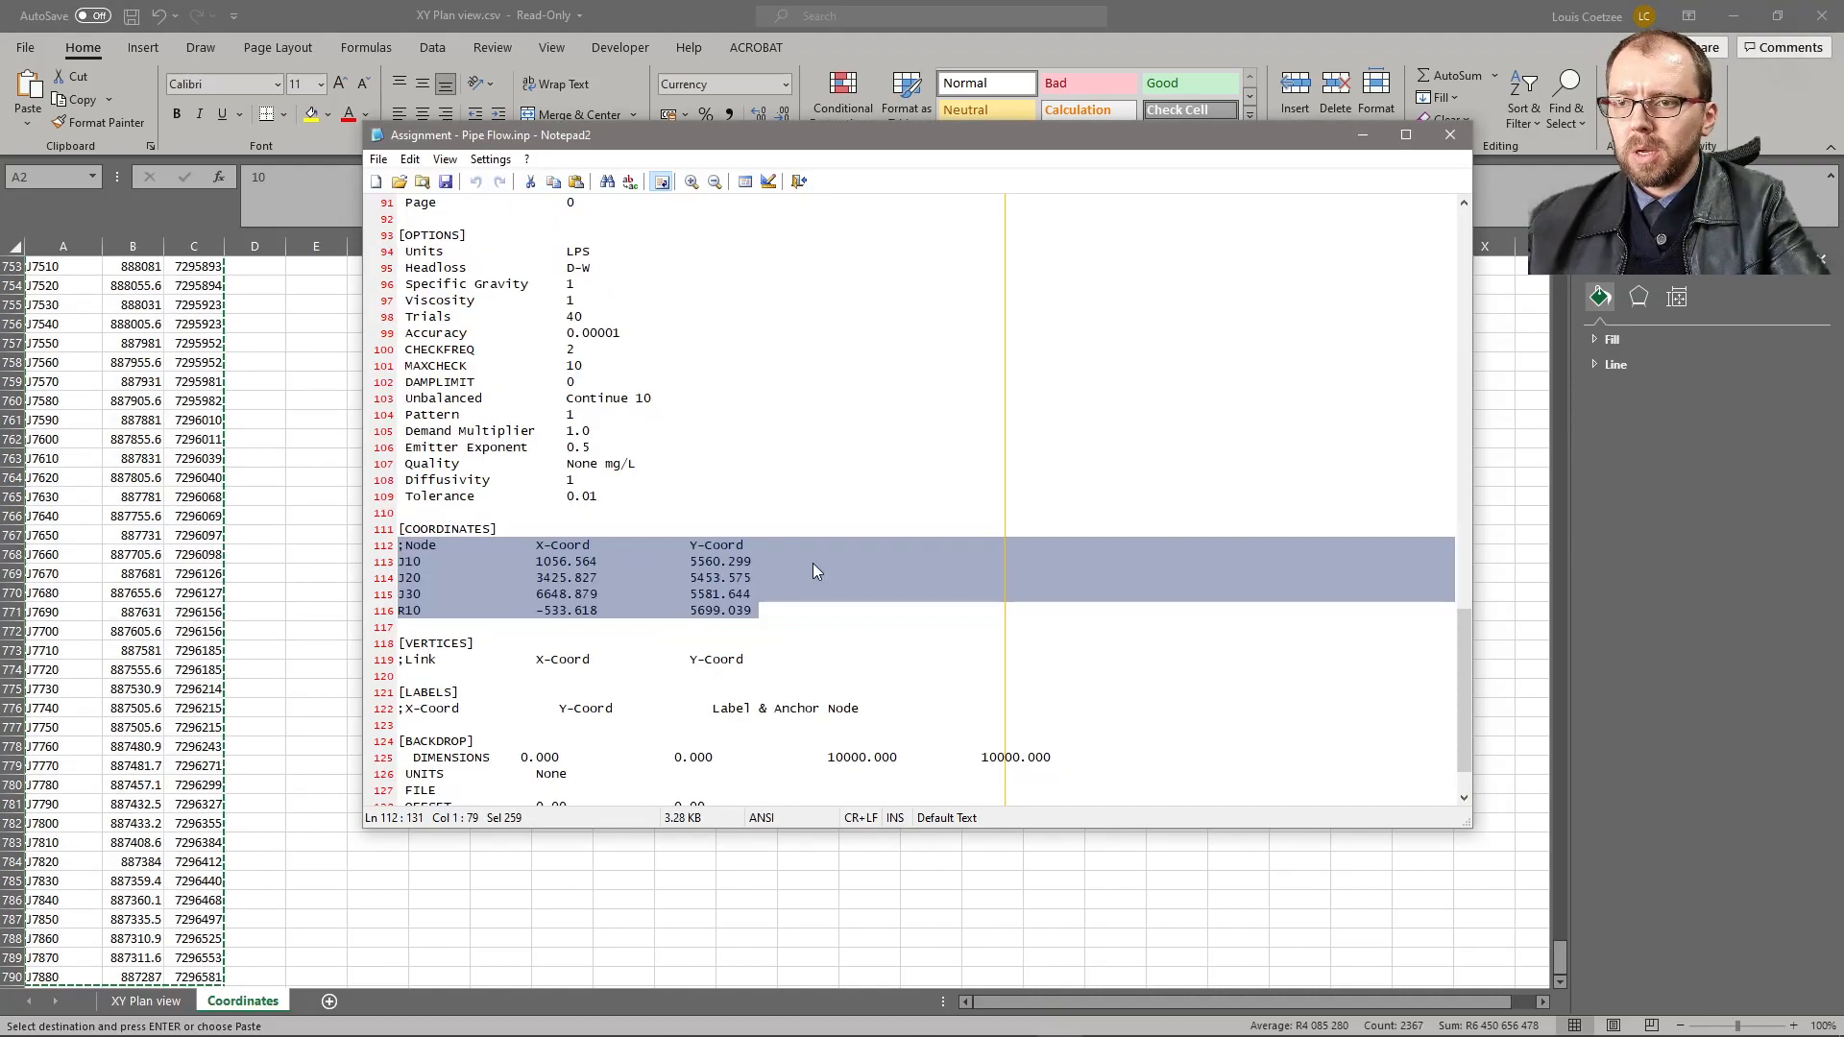
{"action": "left_click_drag", "start_coordinate": [399, 563], "coordinate": [766, 605]}
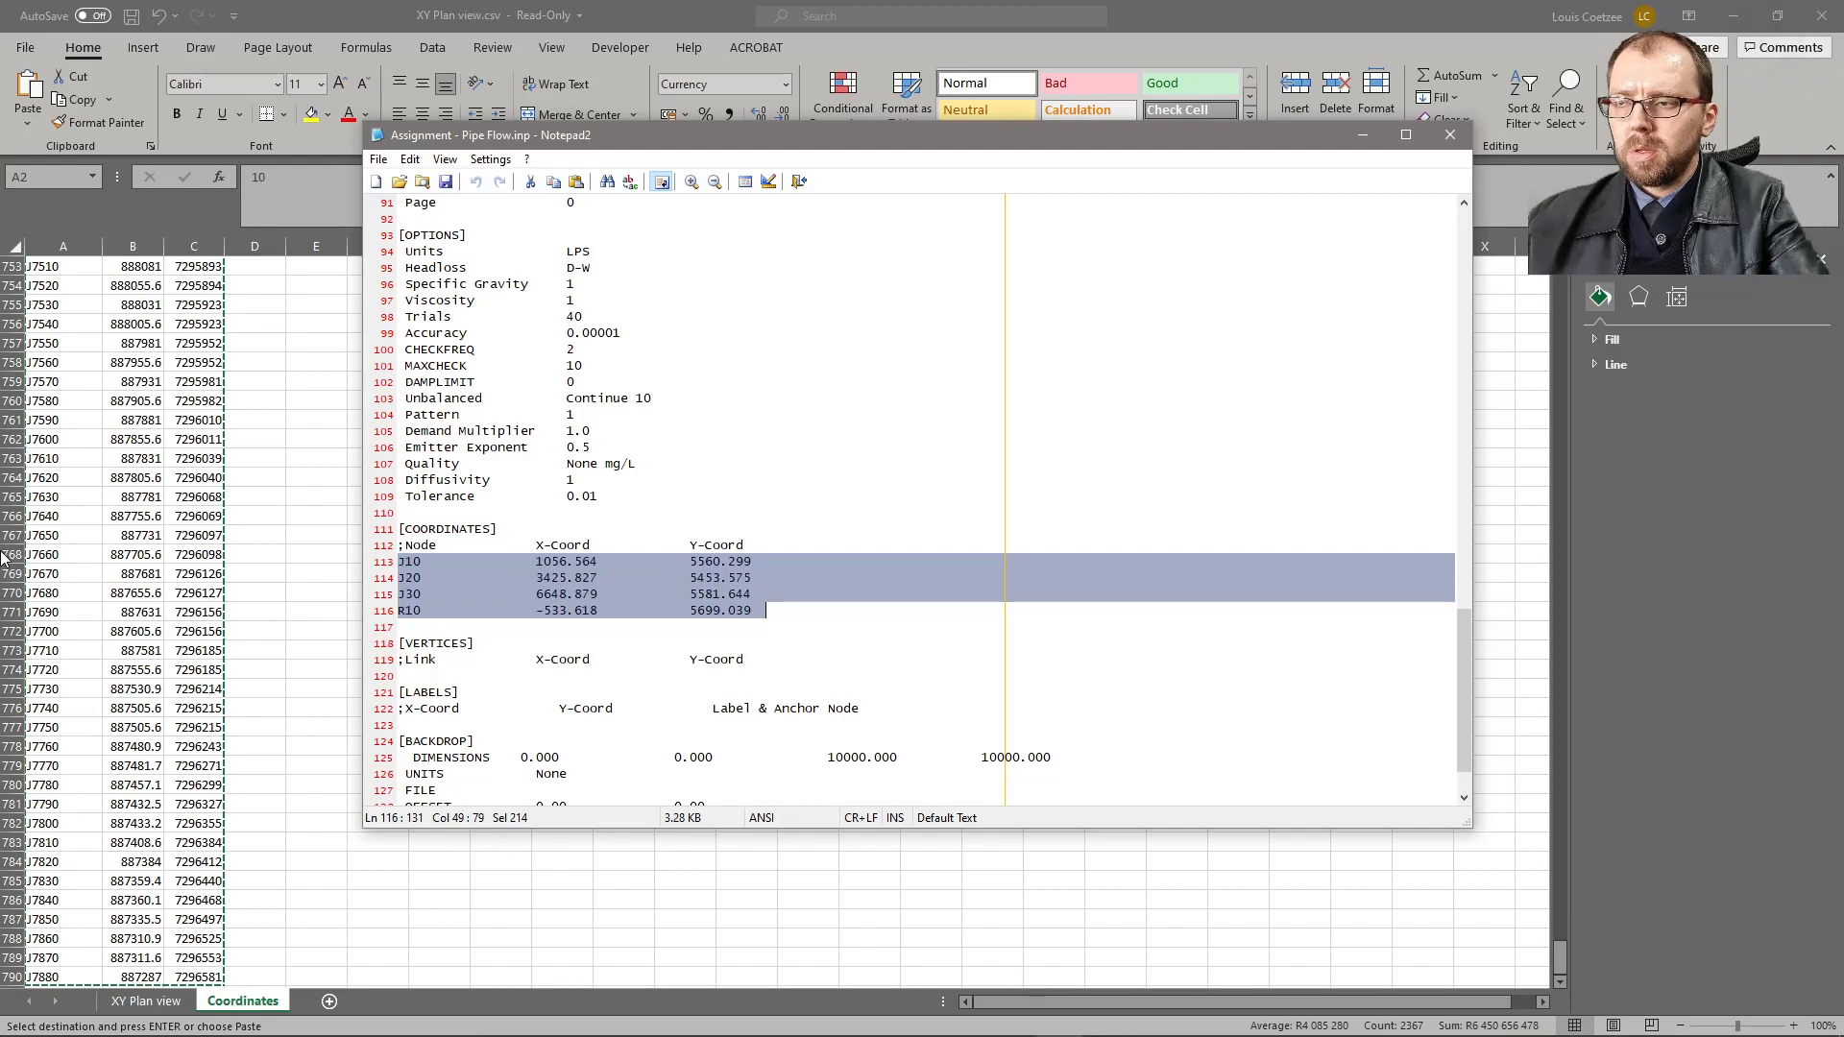
{"action": "scroll", "coordinate": [185, 565], "scroll_direction": "up", "scroll_amount": 9}
{"action": "key", "text": "alt+Tab"}
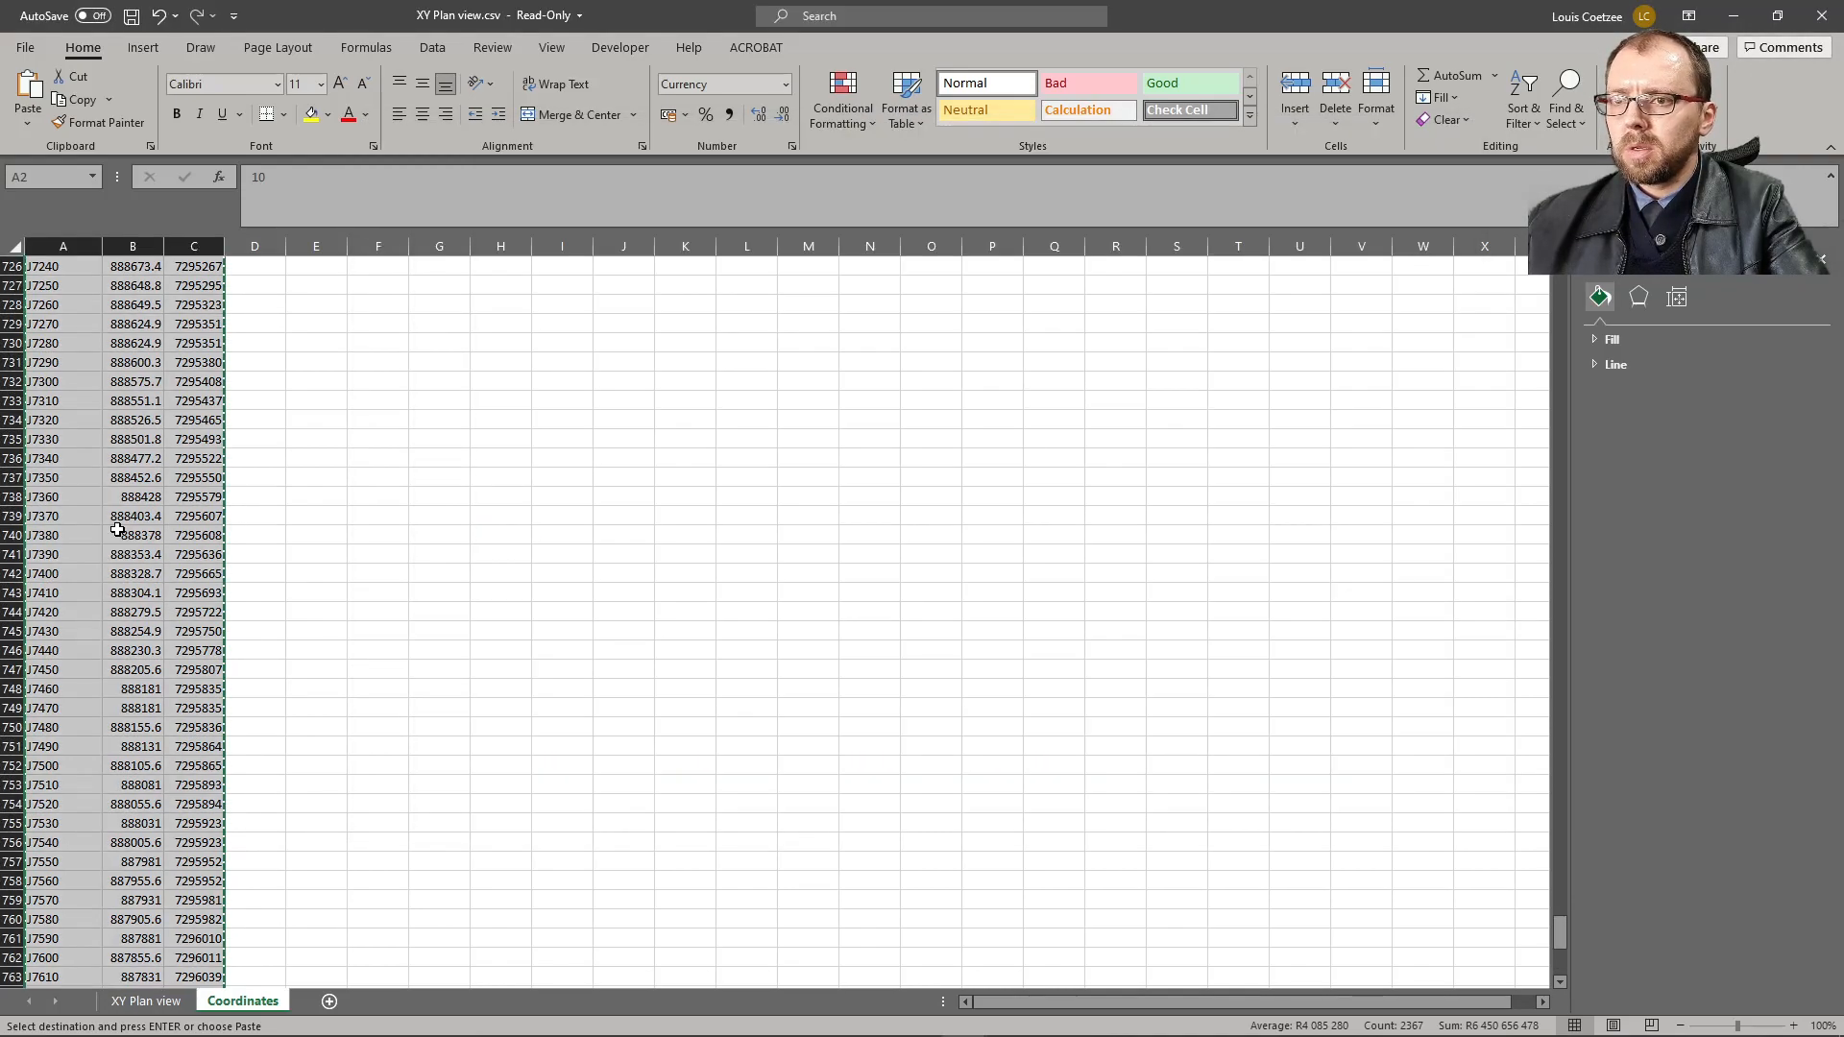
{"action": "key", "text": "ctrl+Home"}
{"action": "key", "text": "Down"}
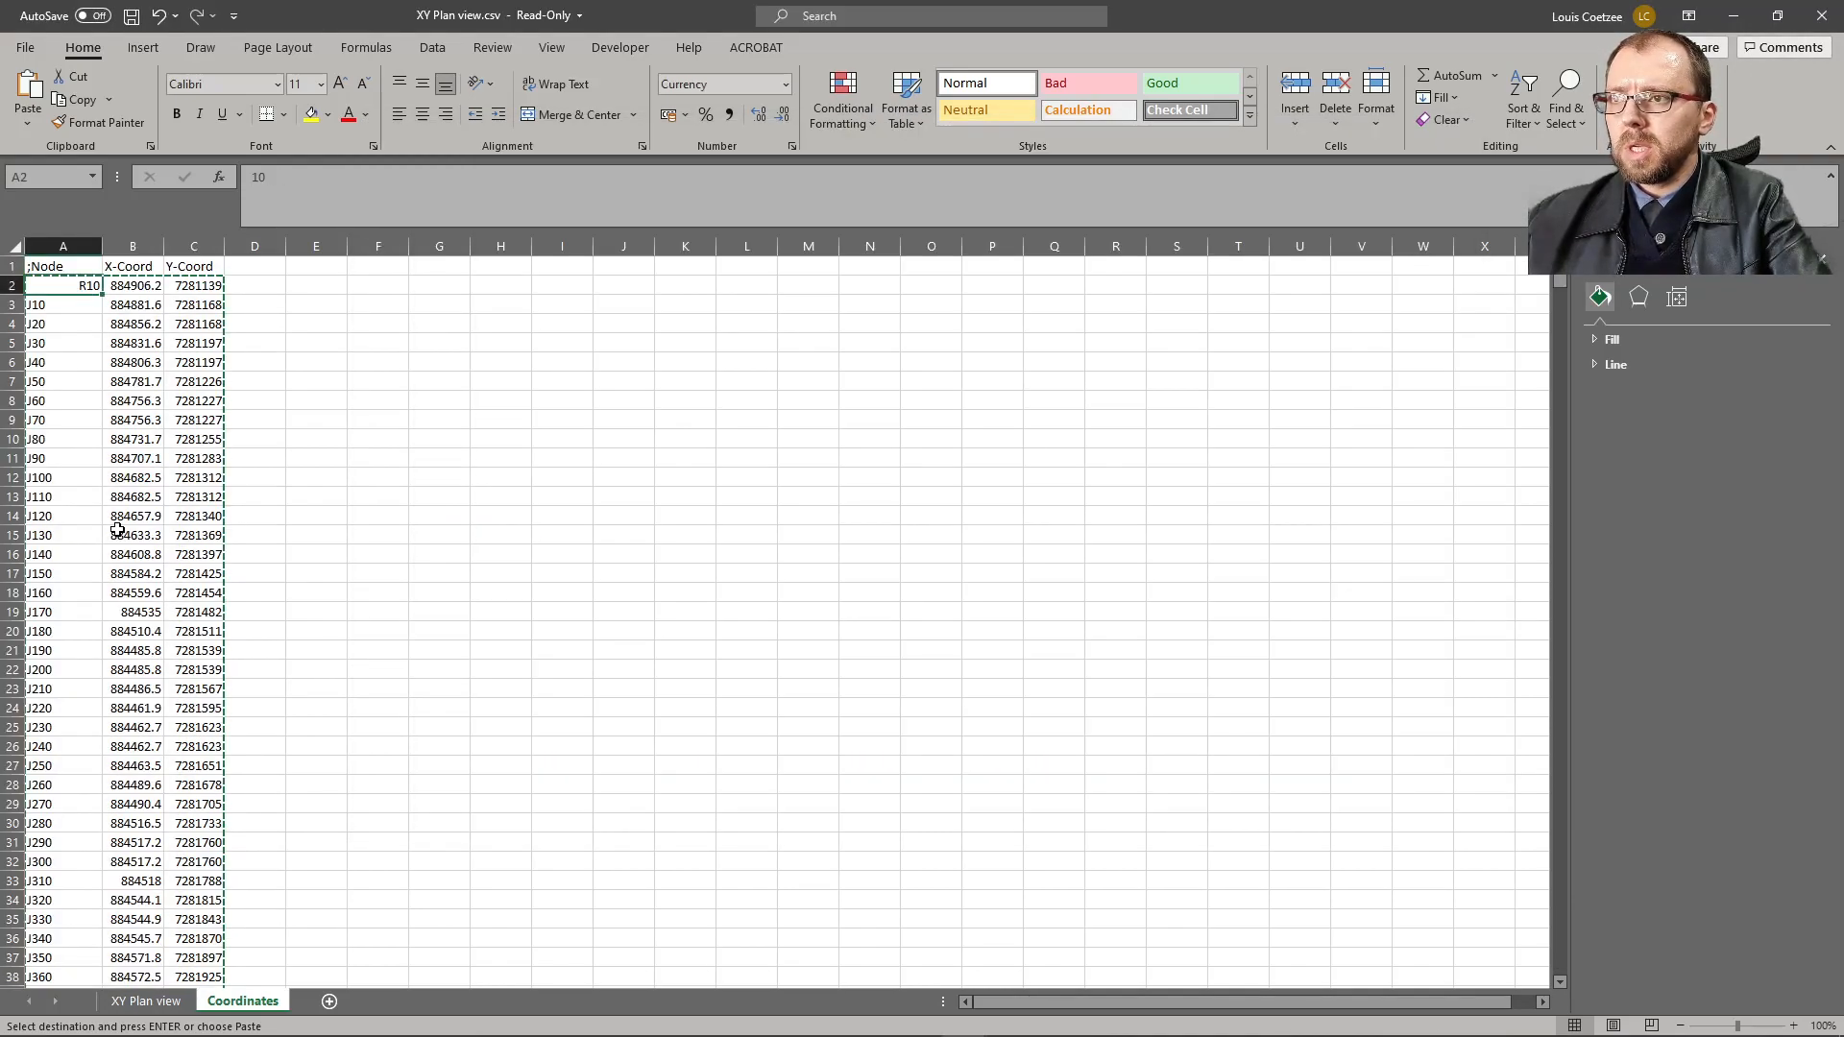
{"action": "mouse_move", "coordinate": [480, 1003]}
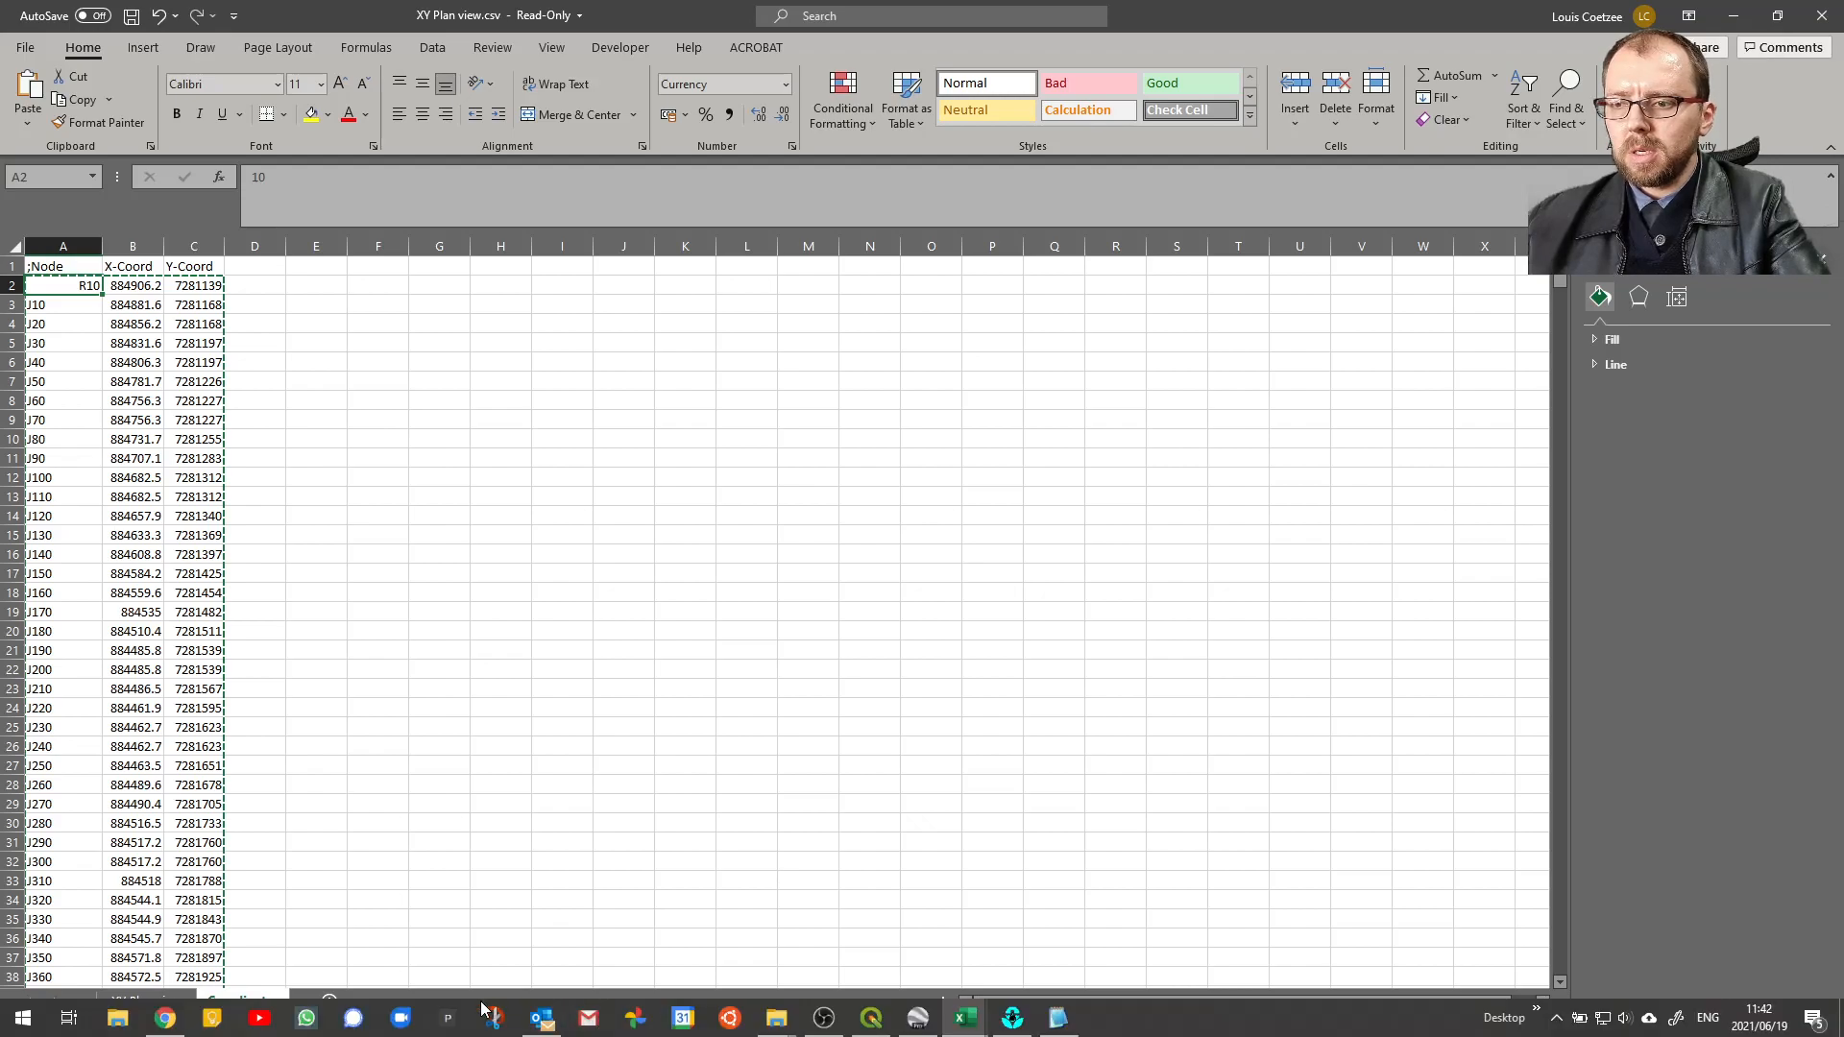
{"action": "left_click", "coordinate": [1057, 1020]}
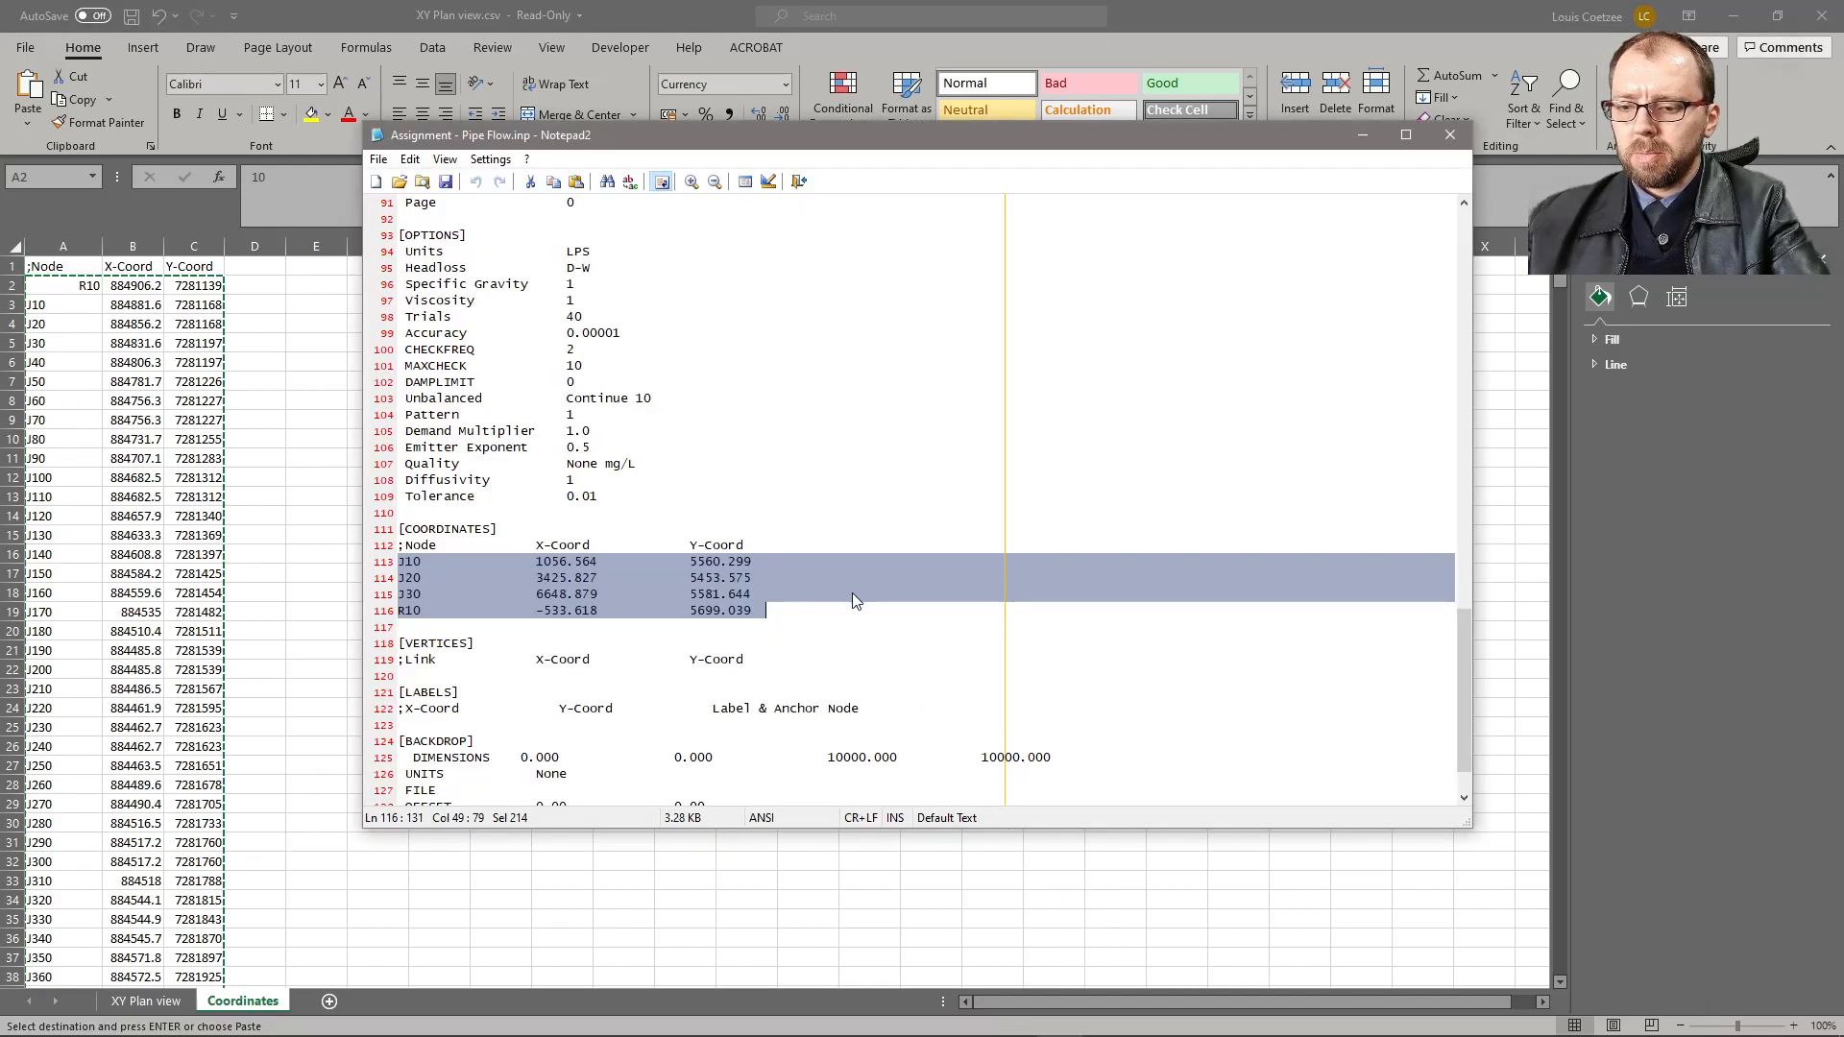
{"action": "key", "text": "ctrl+v"}
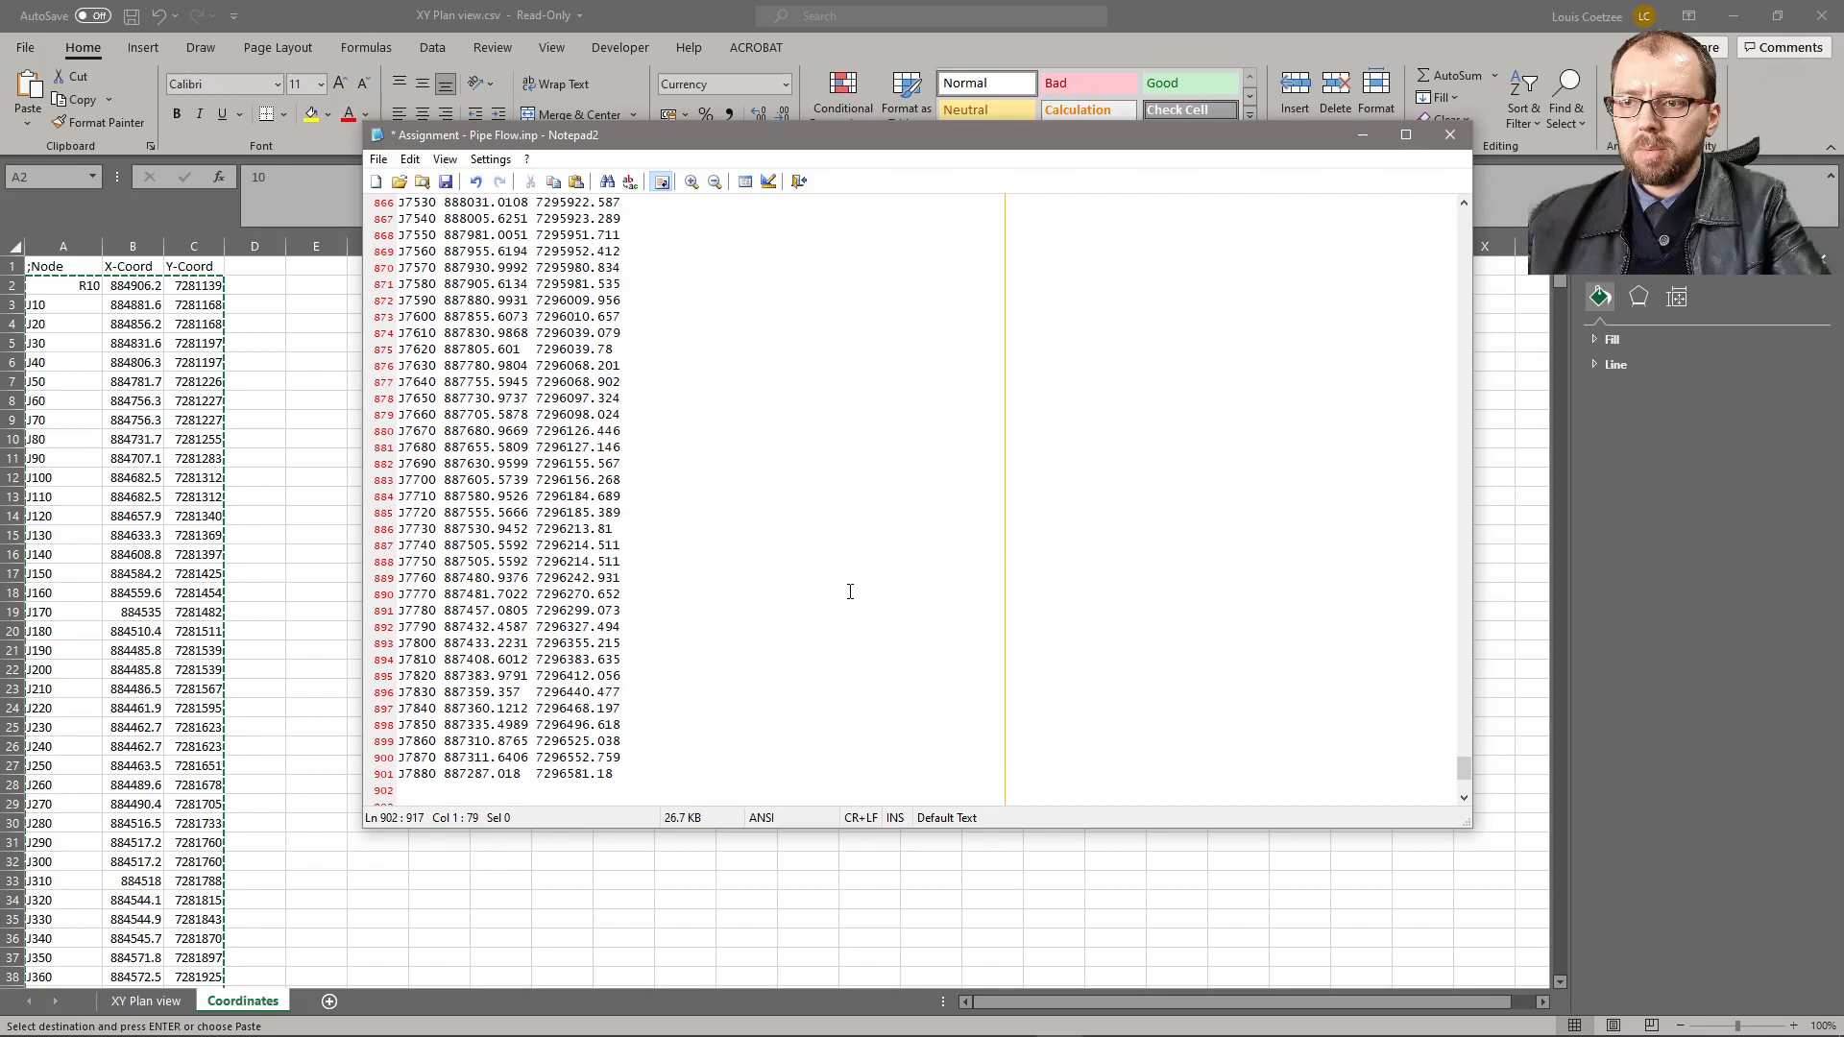
- Review the pasted coordinates, and copy the [PIPES] table with its header row and pipes P10 to P30
{"action": "scroll", "coordinate": [850, 592], "scroll_direction": "up", "scroll_amount": 20}
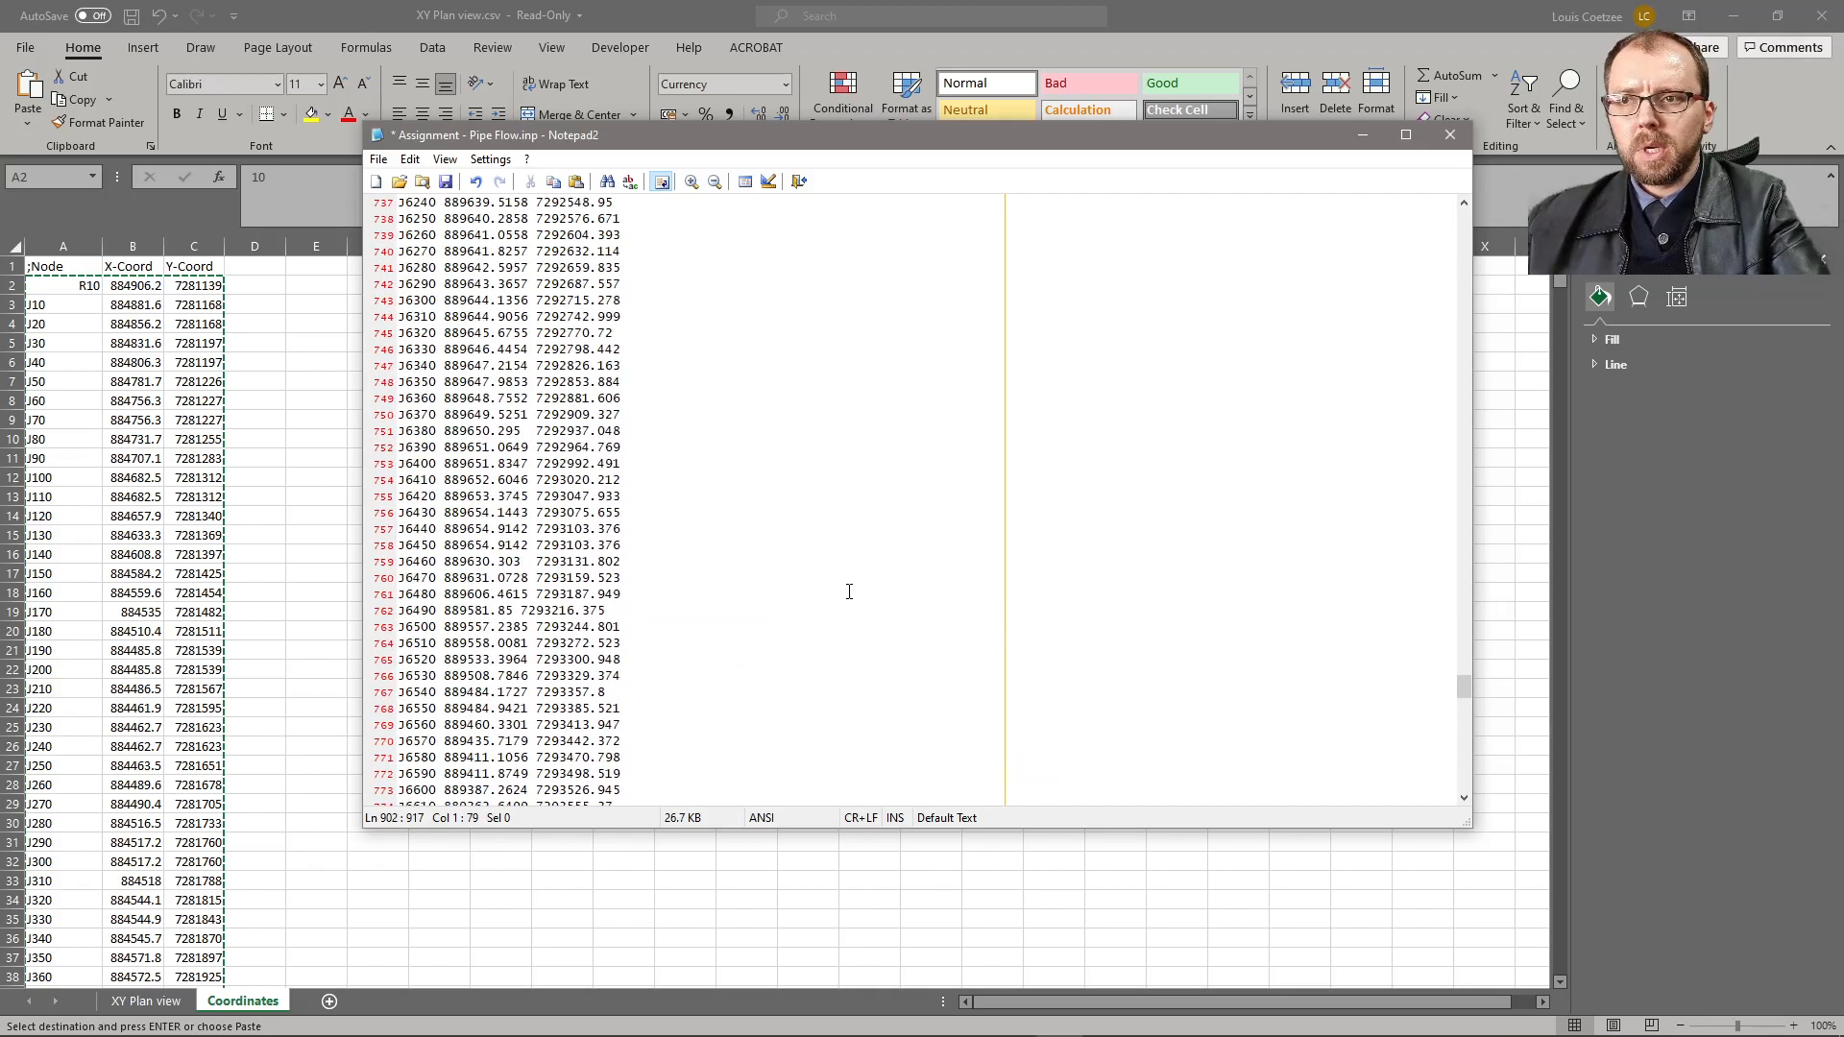
{"action": "scroll", "coordinate": [849, 591], "scroll_direction": "up", "scroll_amount": 9}
{"action": "left_click_drag", "start_coordinate": [1464, 631], "coordinate": [1481, 286]}
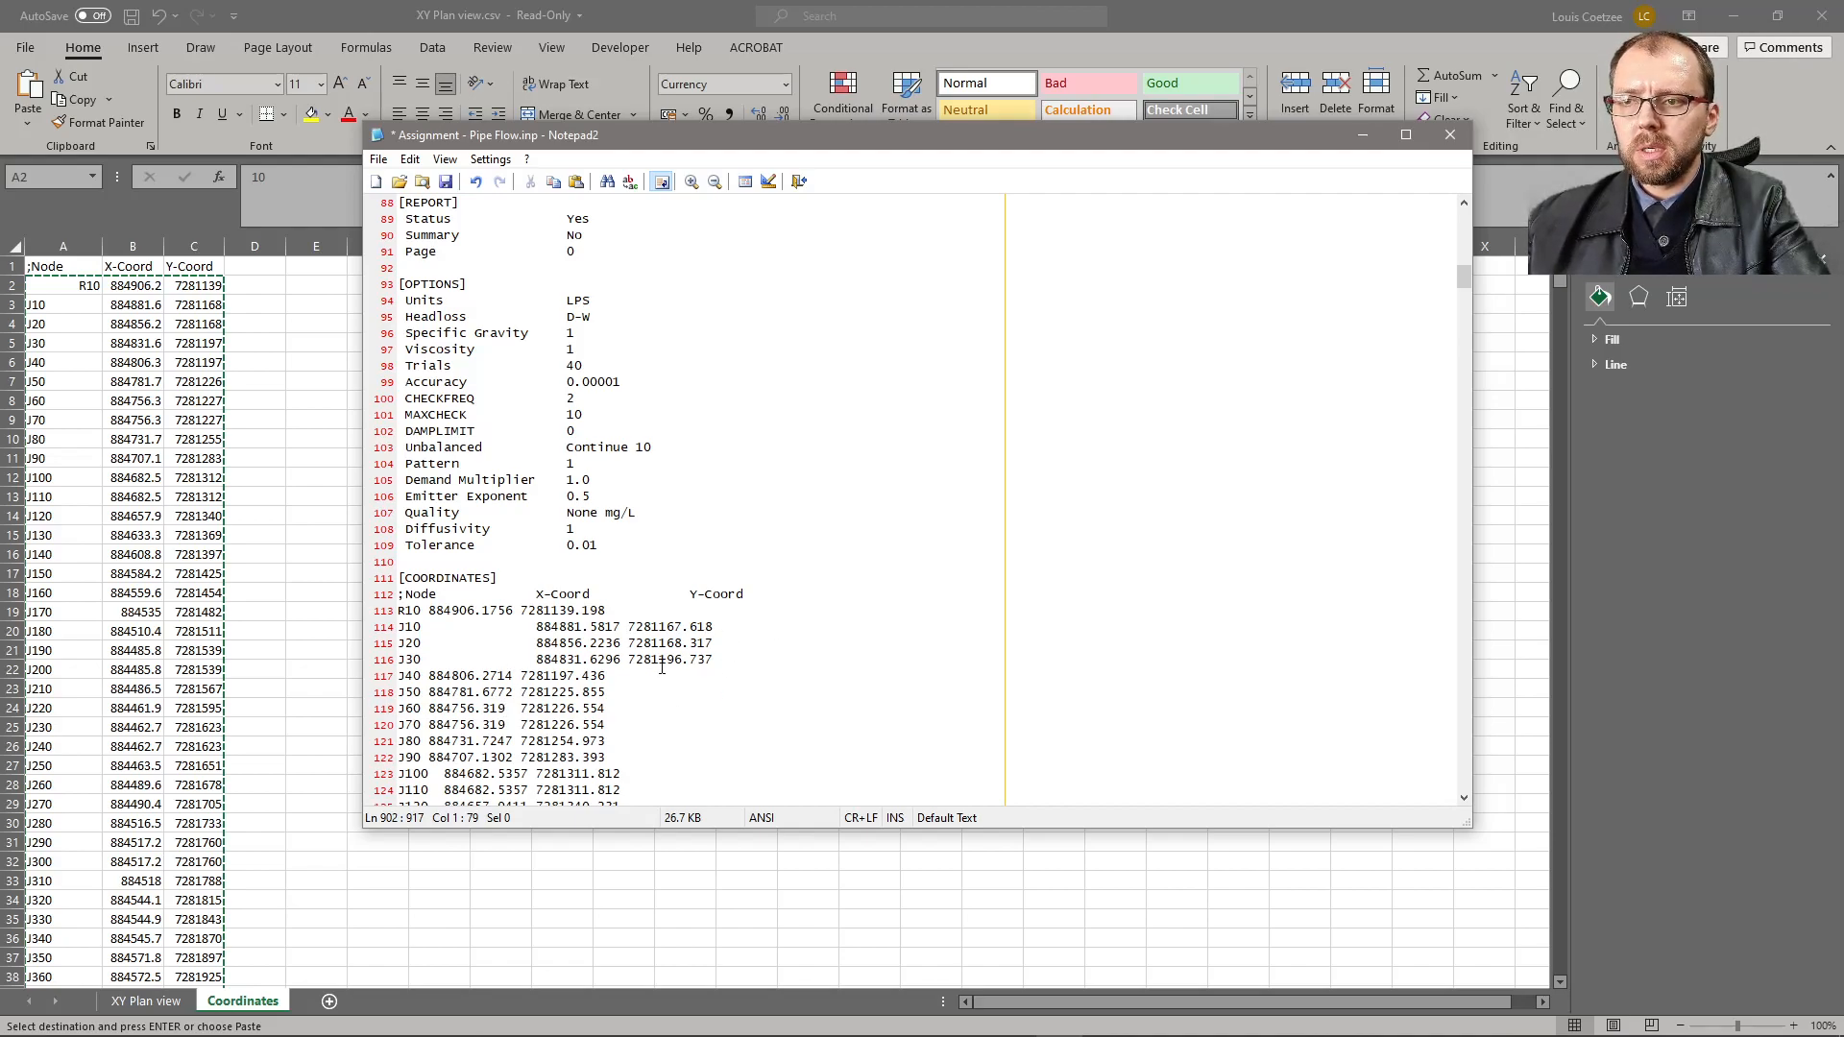
{"action": "scroll", "coordinate": [662, 667], "scroll_direction": "up", "scroll_amount": 4}
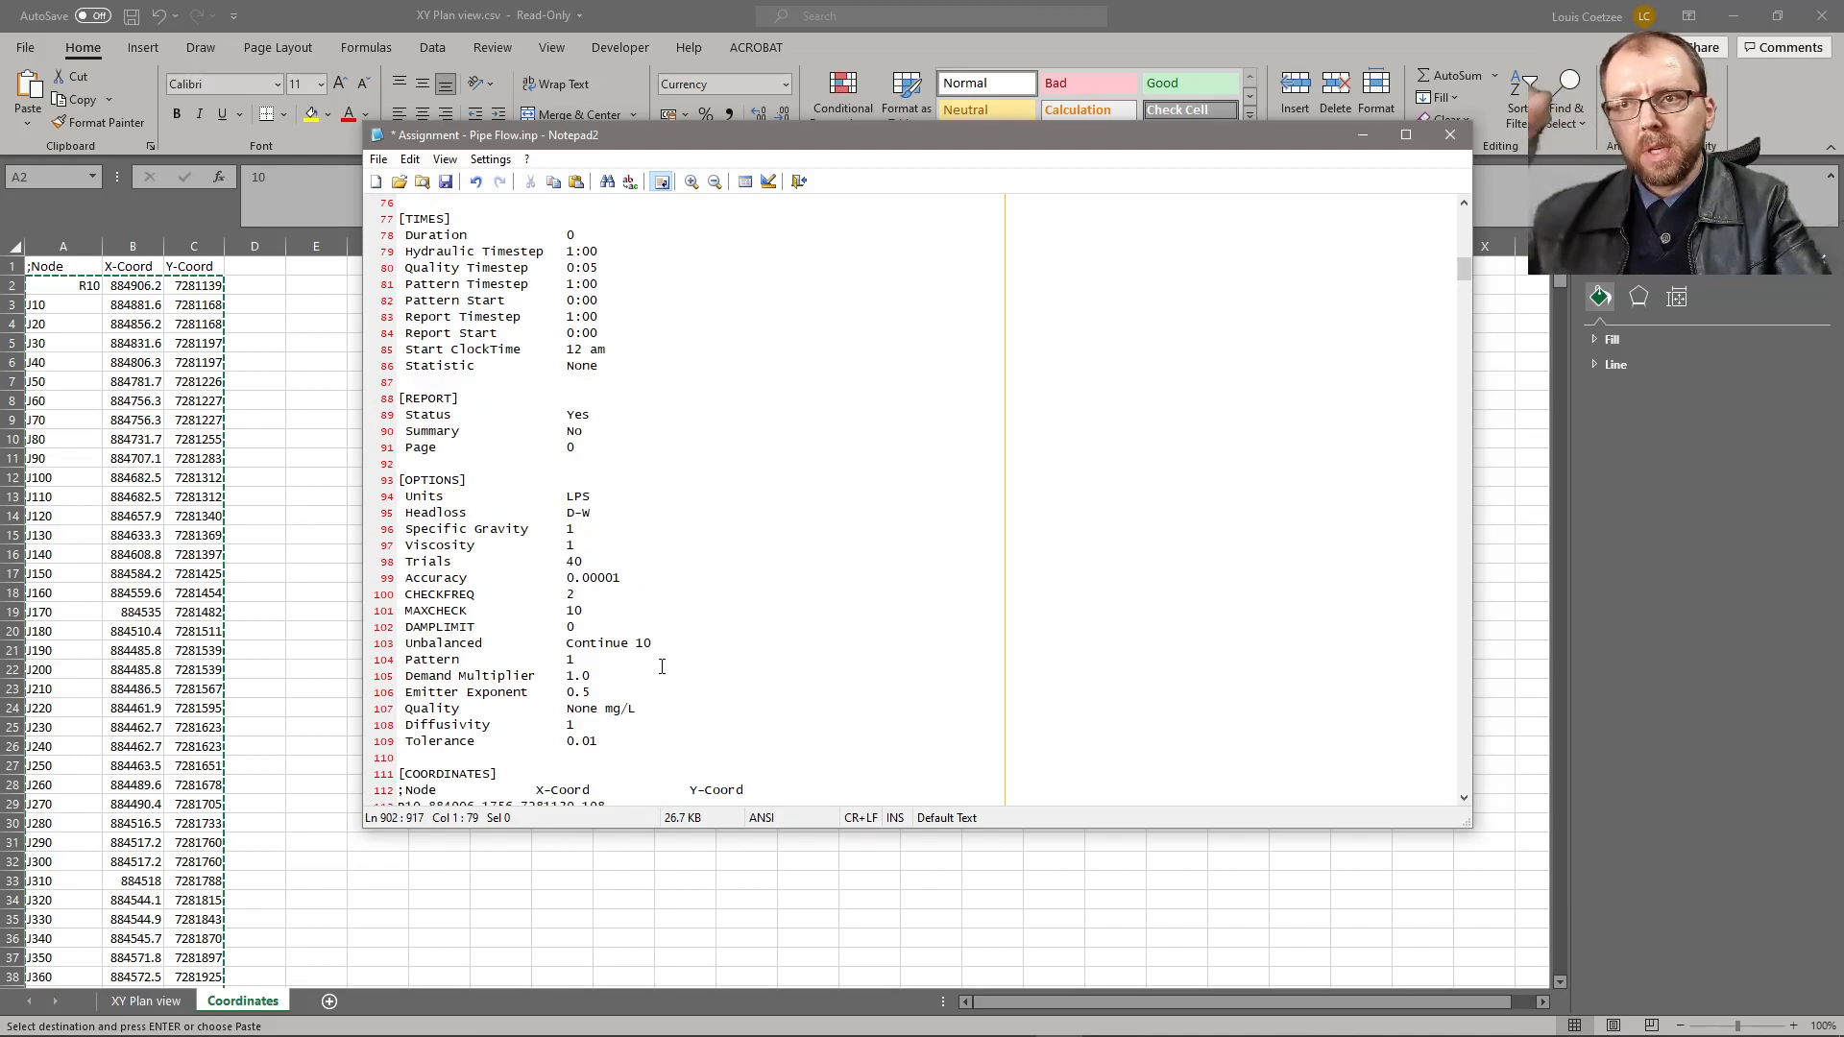
{"action": "scroll", "coordinate": [662, 667], "scroll_direction": "up", "scroll_amount": 20}
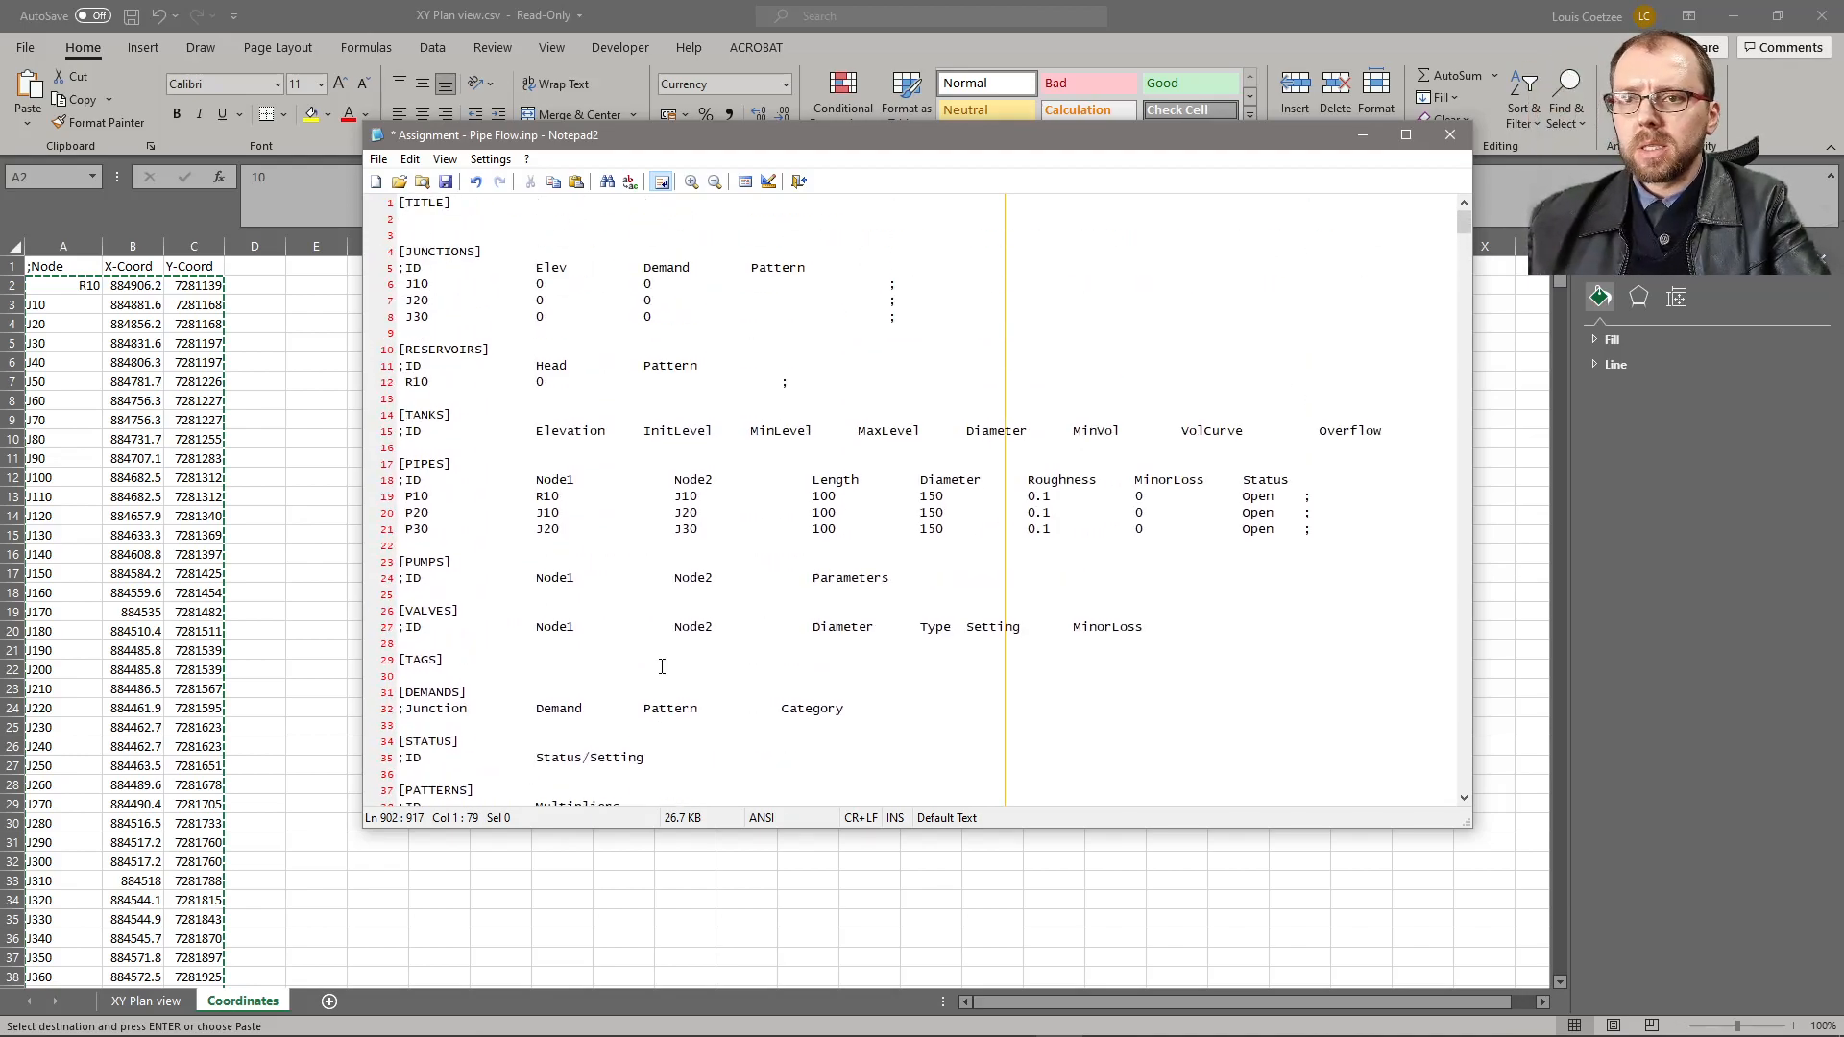
{"action": "left_click_drag", "start_coordinate": [1332, 528], "coordinate": [202, 483]}
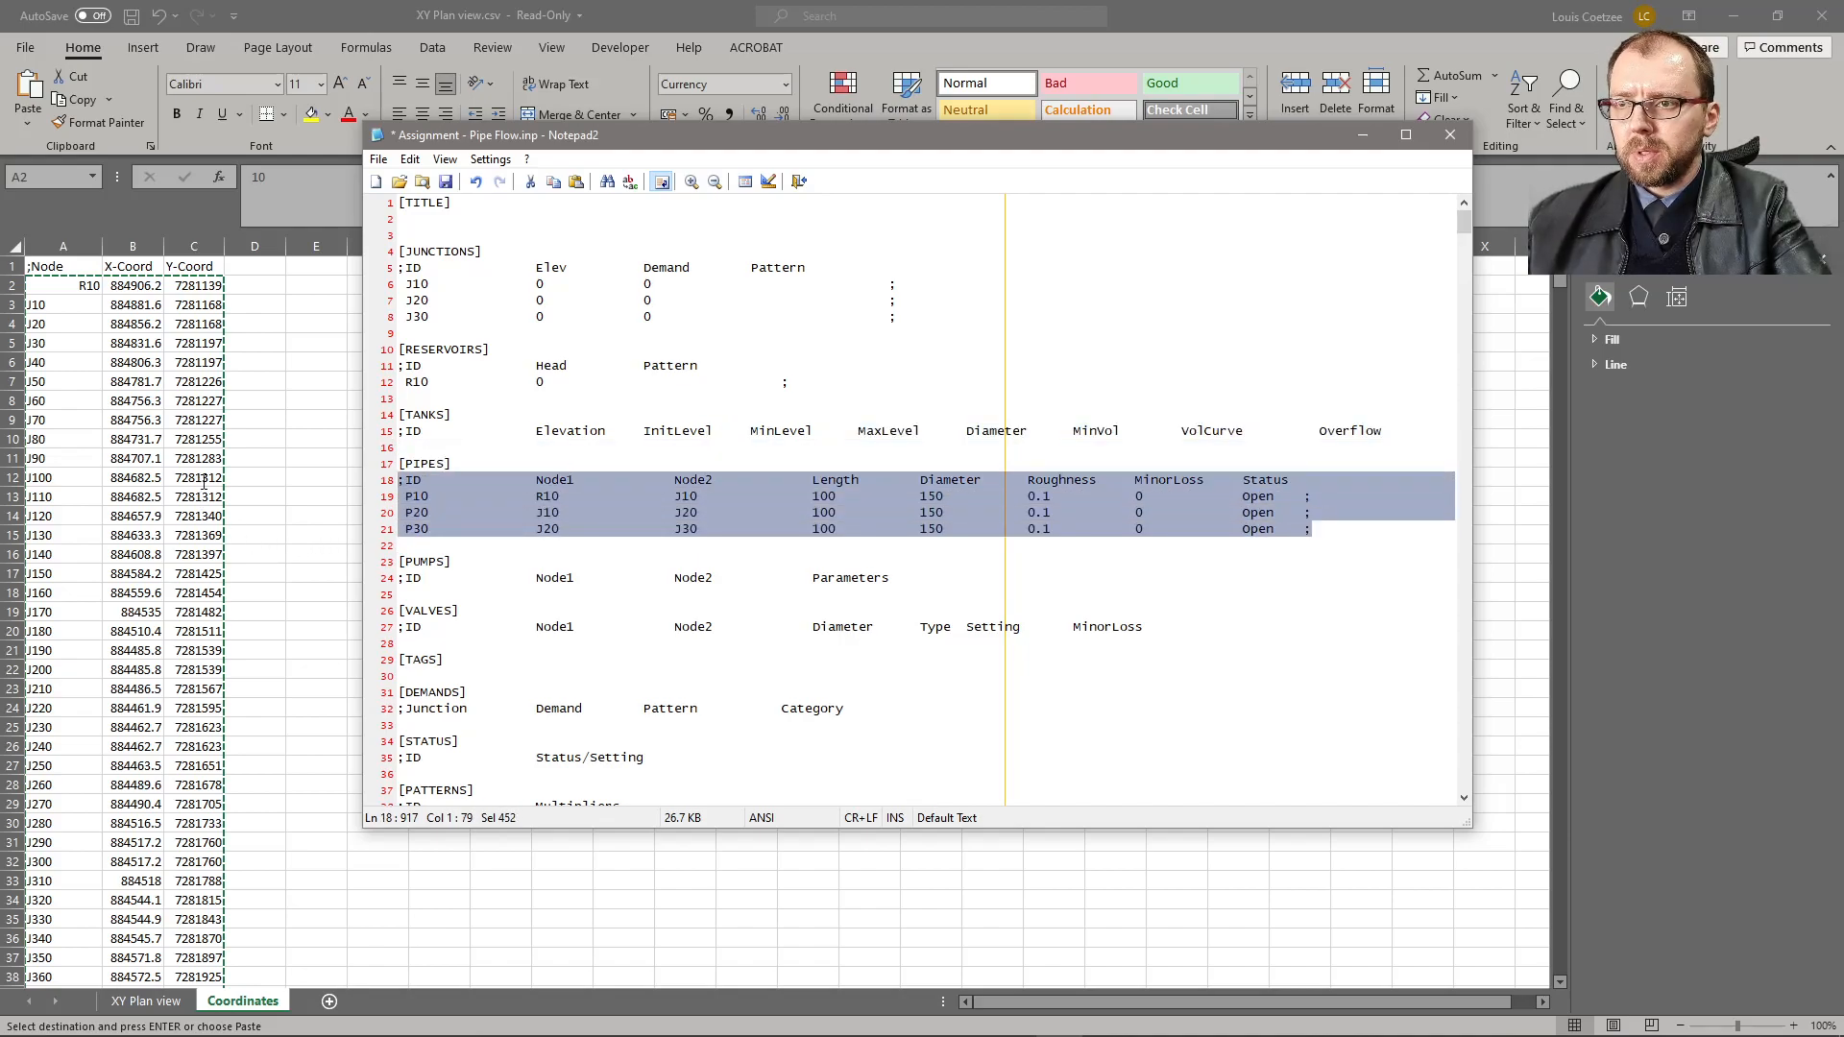
{"action": "key", "text": "ctrl+c"}
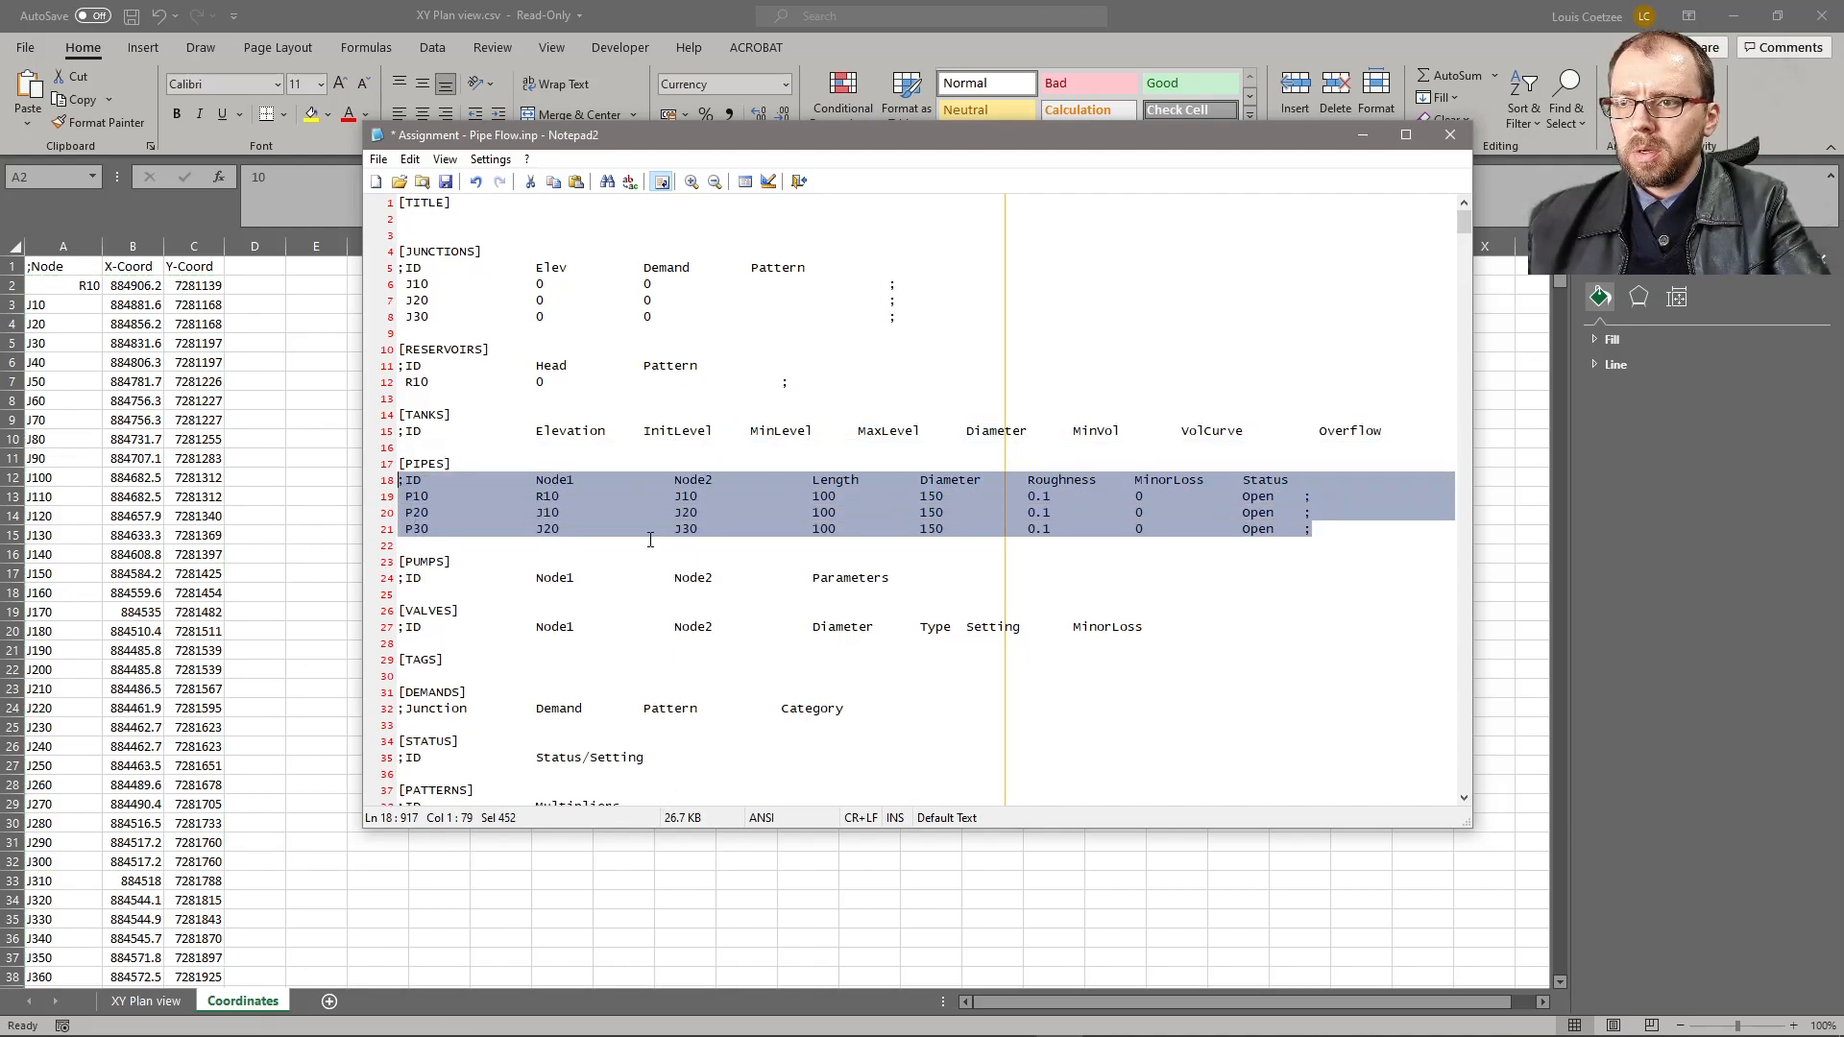
- Switch to the XY Plan view.csv workbook in Excel, add a new sheet and name it Pipes
{"action": "left_click", "coordinate": [276, 815]}
{"action": "left_click", "coordinate": [329, 1001]}
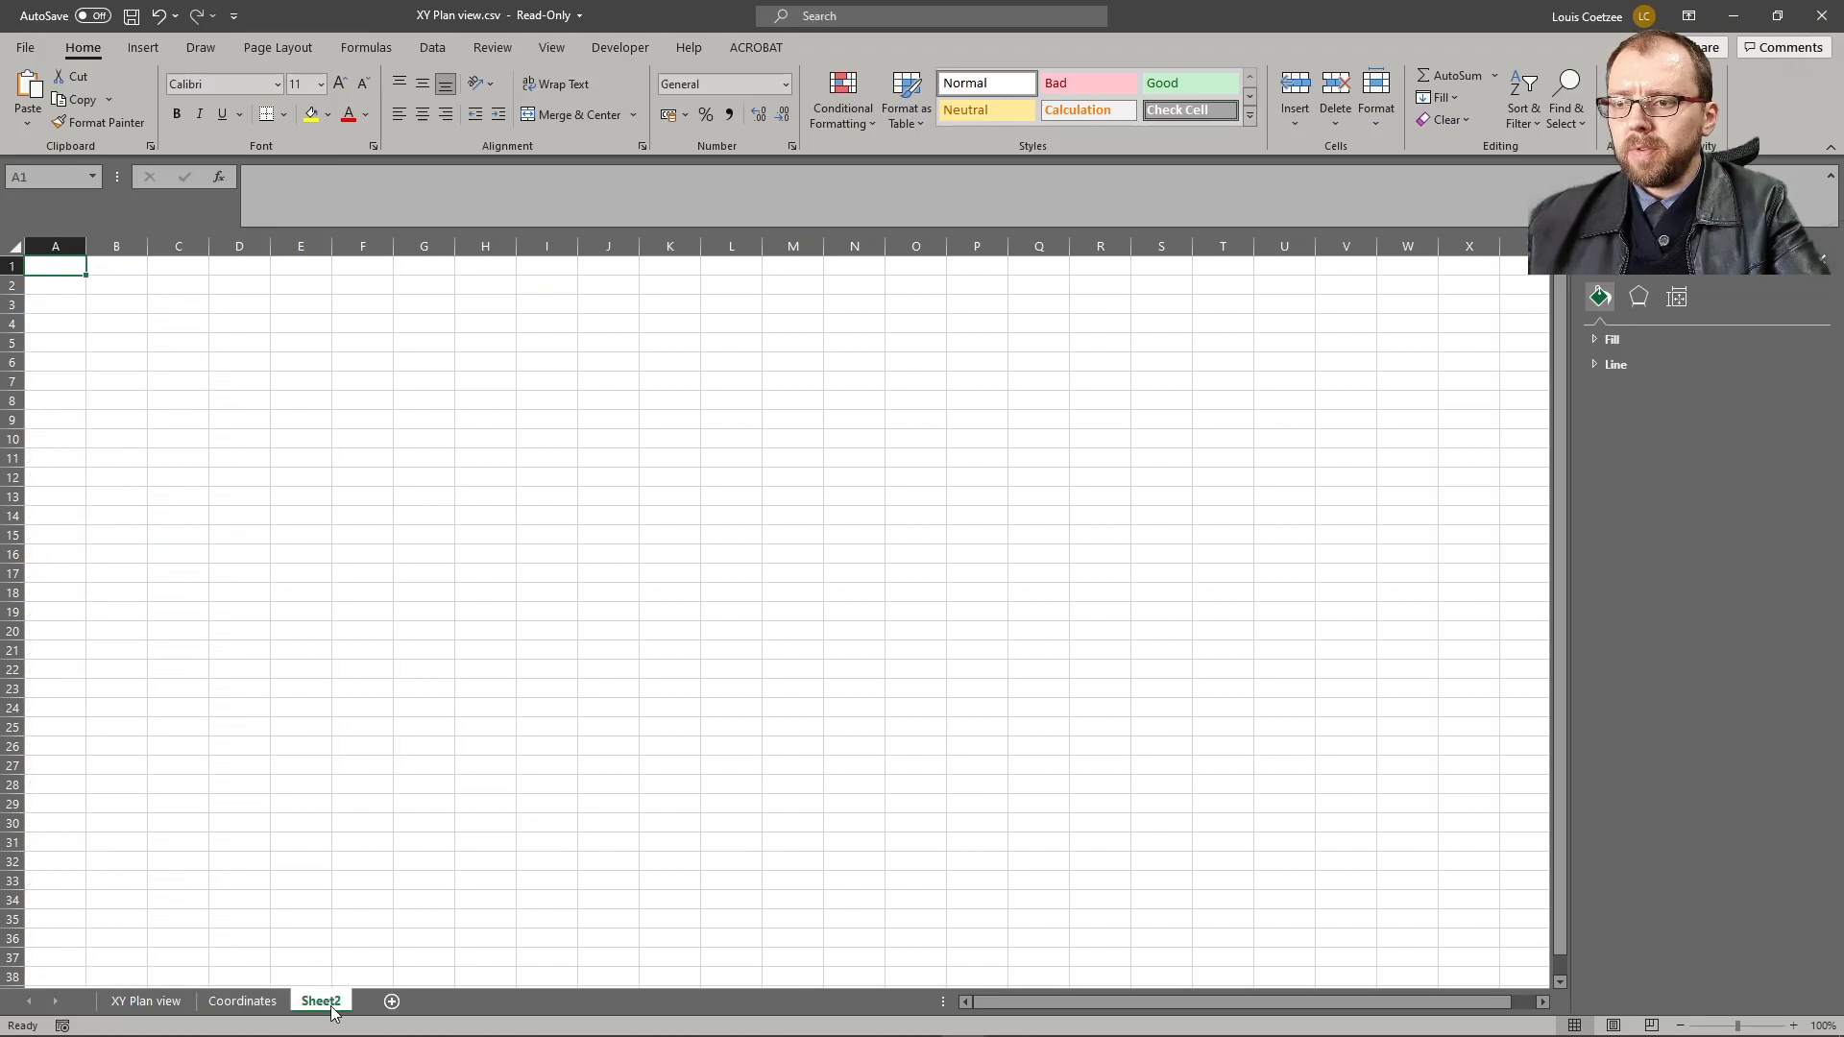
{"action": "right_click", "coordinate": [331, 1004]}
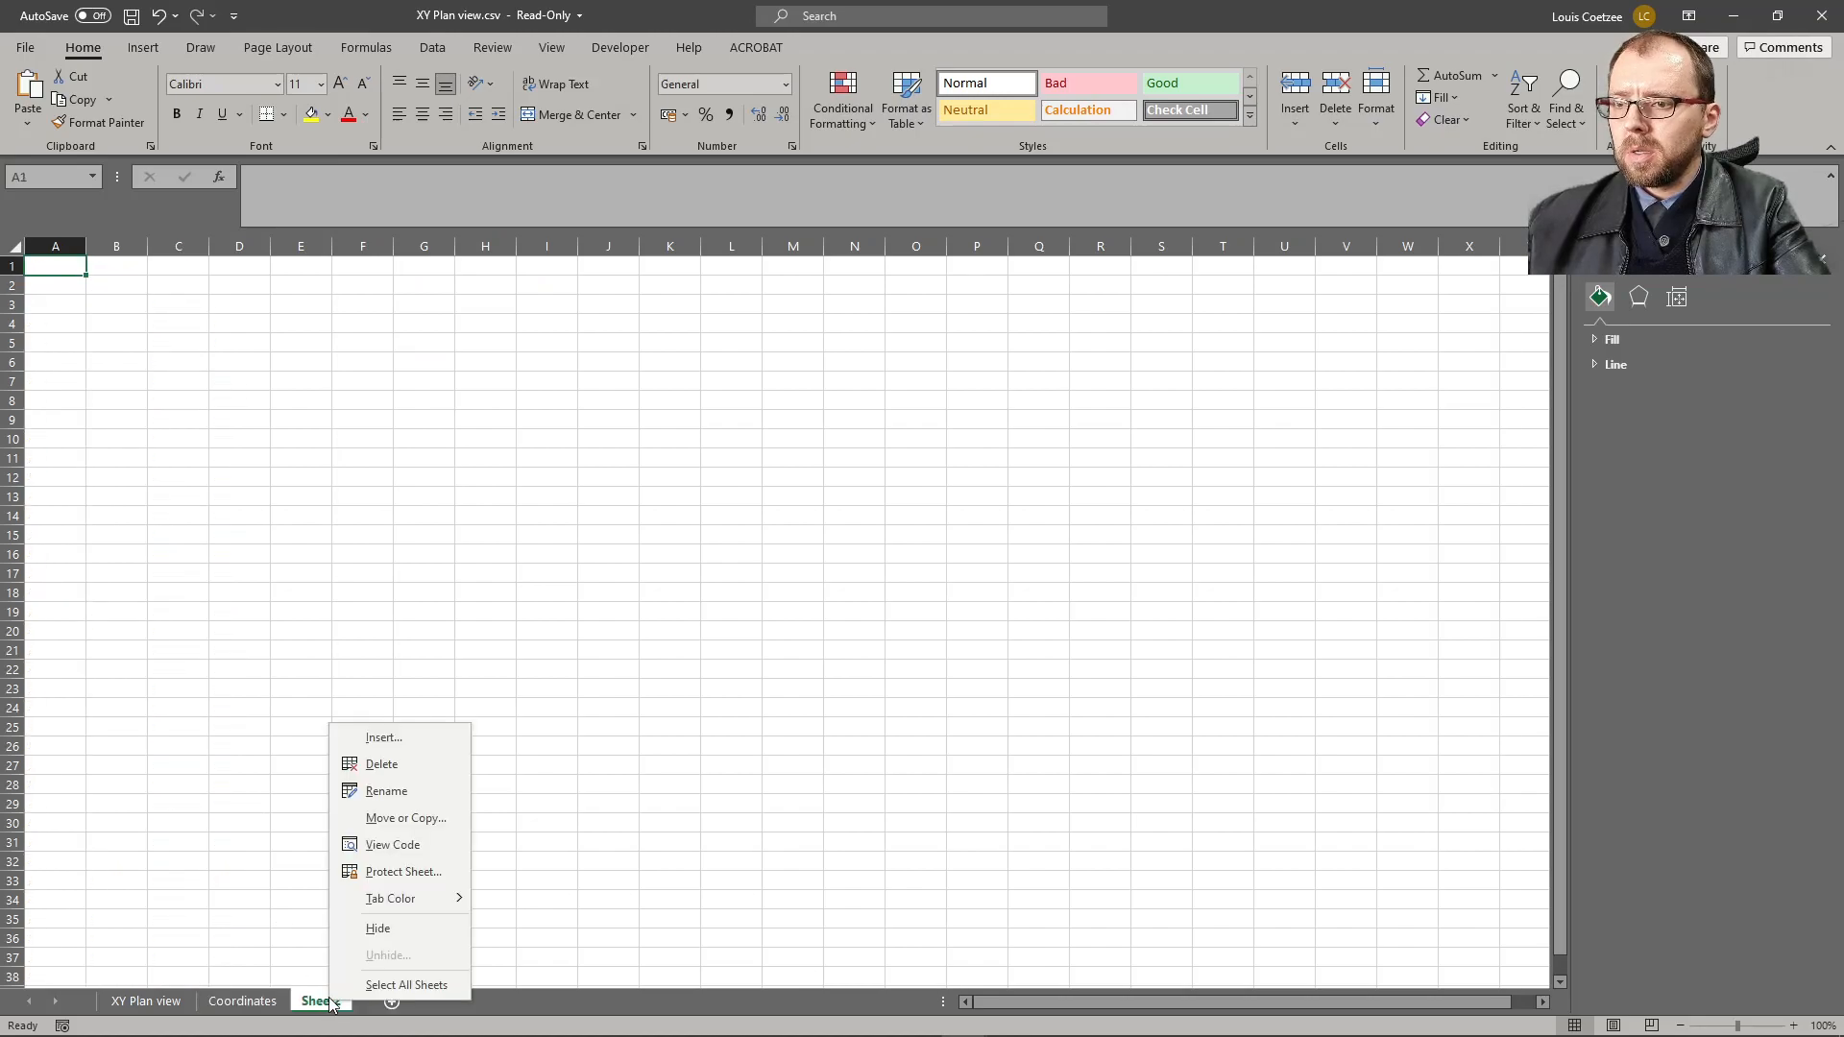
{"action": "left_click", "coordinate": [430, 789]}
{"action": "key", "text": "ctrl+v"}
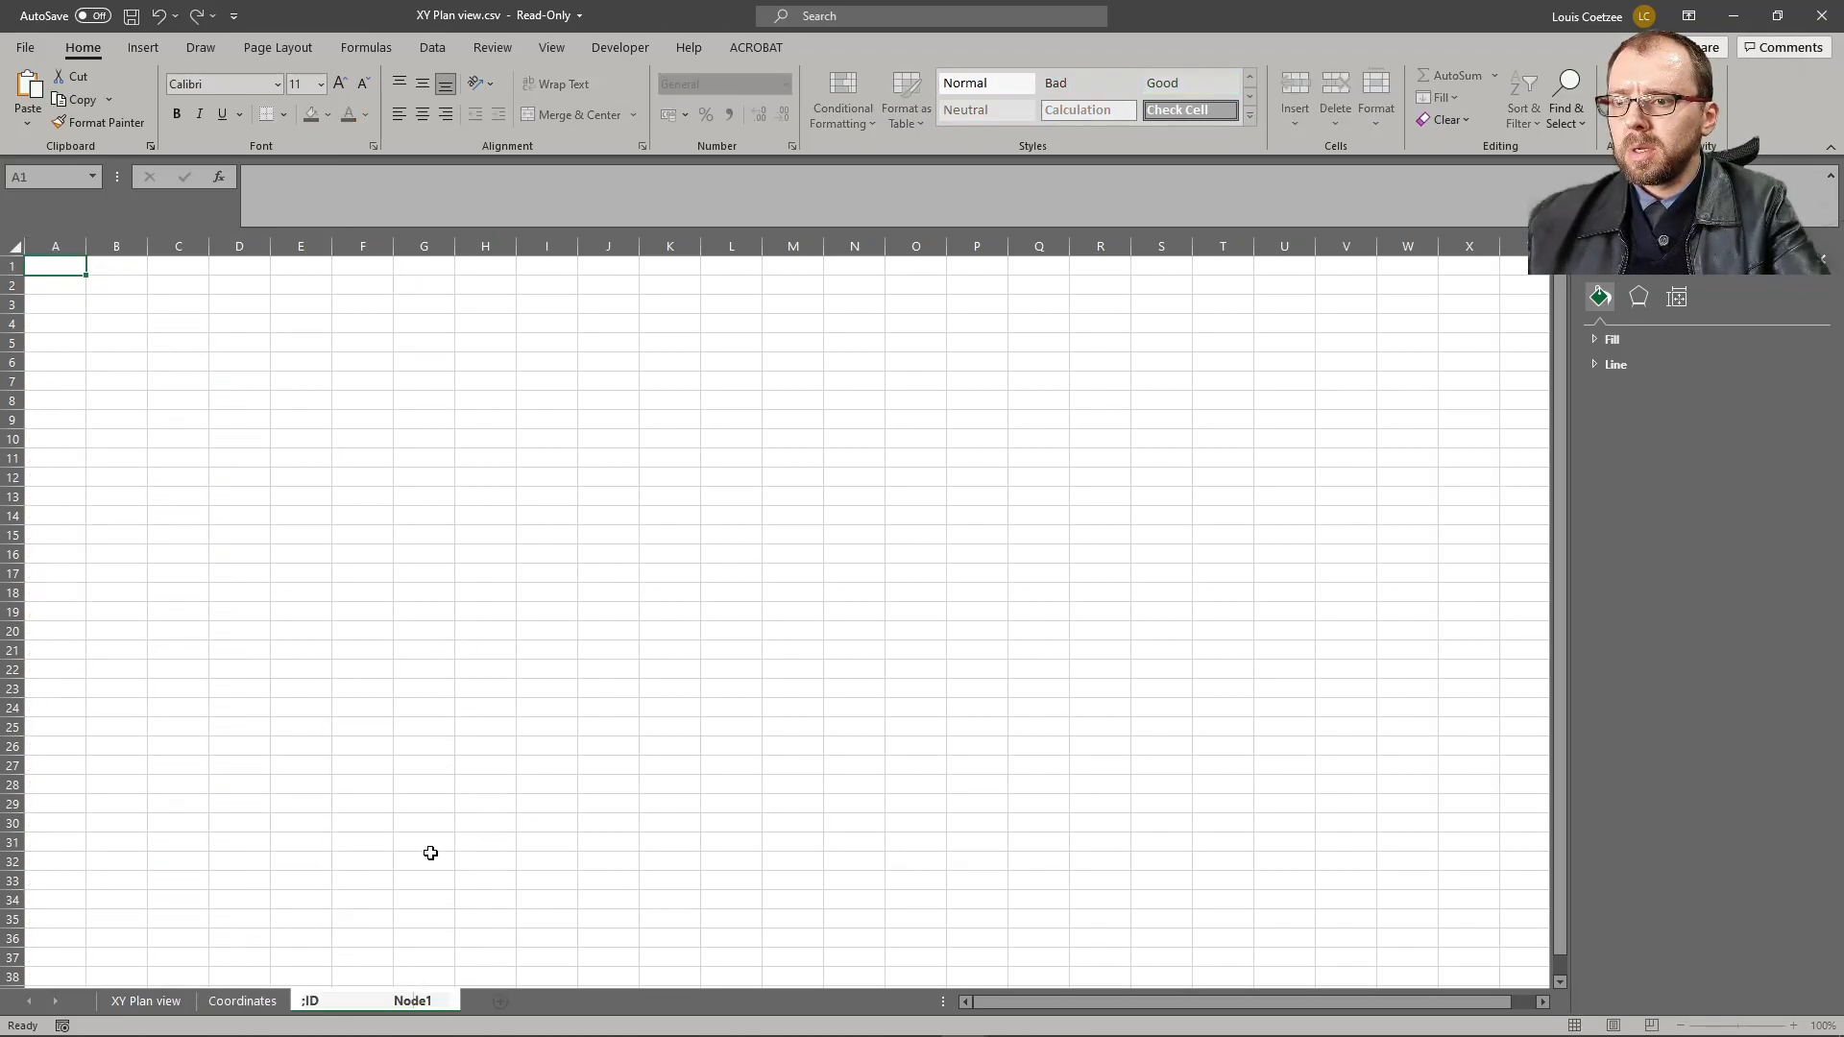
{"action": "key", "text": "ctrl+a"}
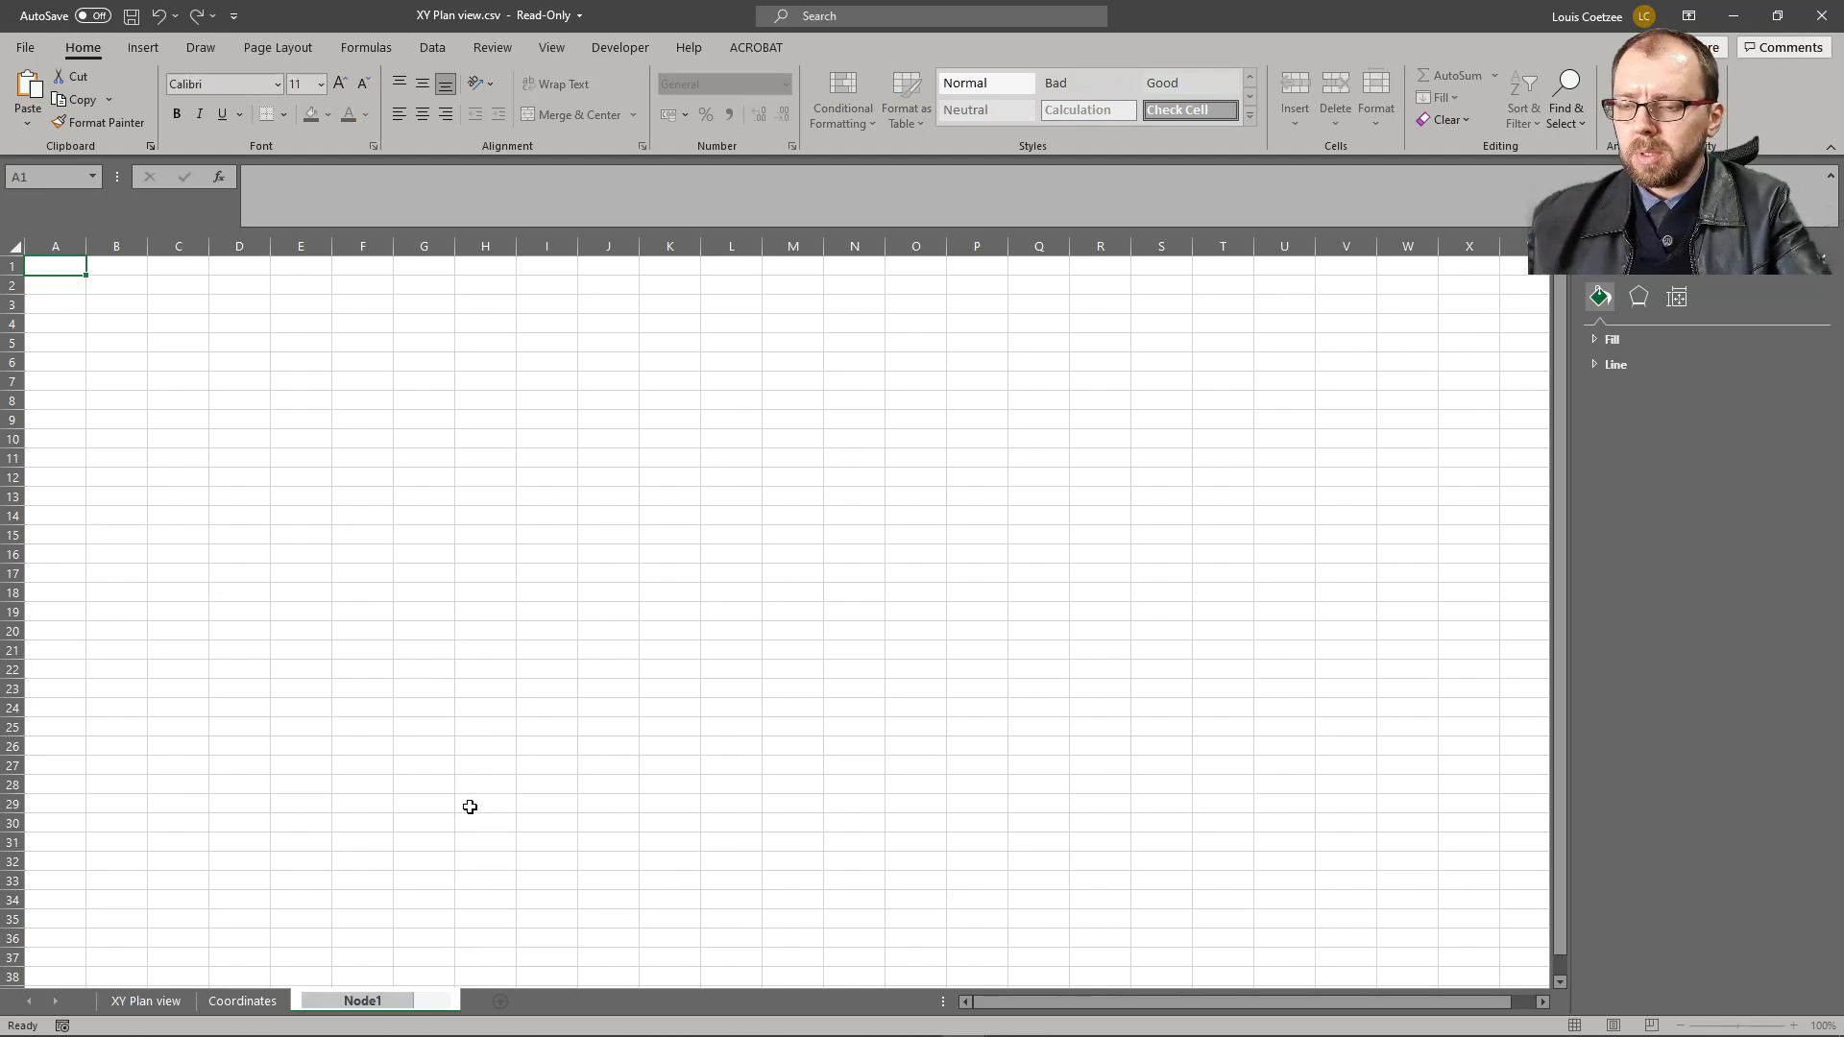
{"action": "type", "text": "Pipes"}
{"action": "key", "text": "Return"}
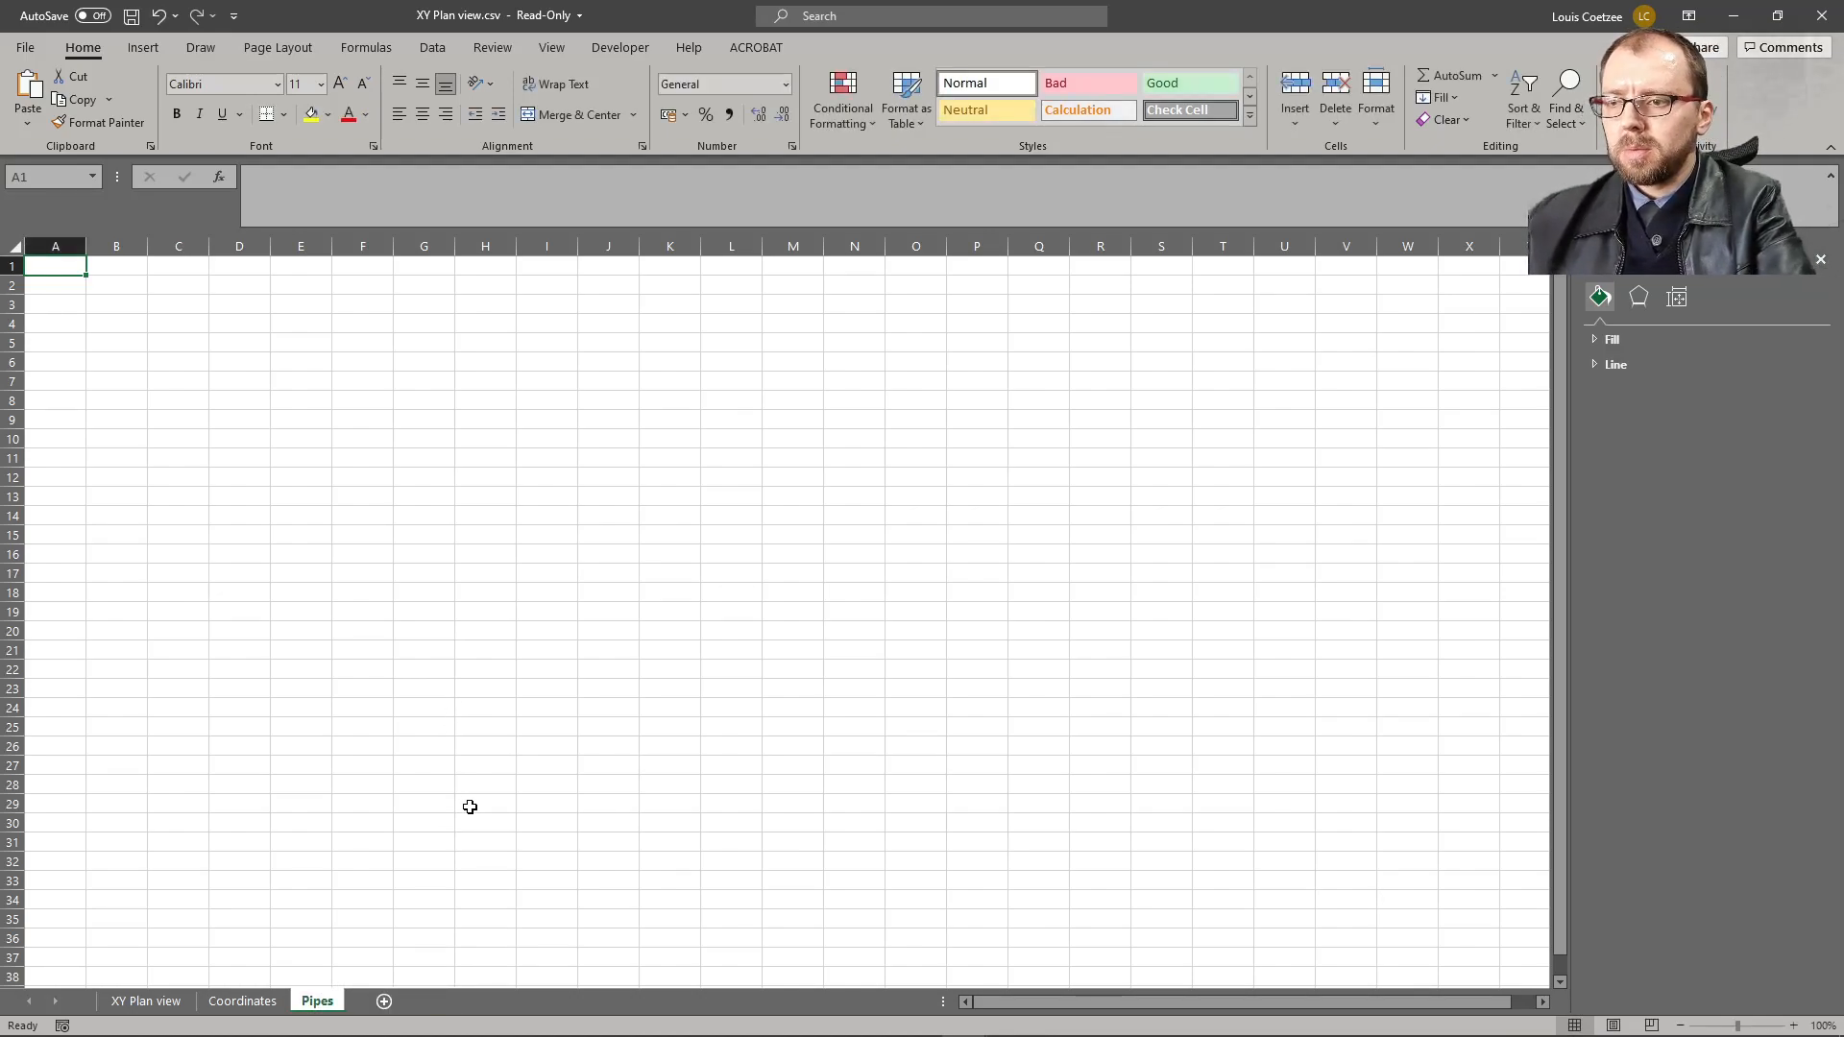
- Paste the copied [PIPES] table at A1 of the Pipes sheet and autofit the column widths
{"action": "key", "text": "ctrl+v"}
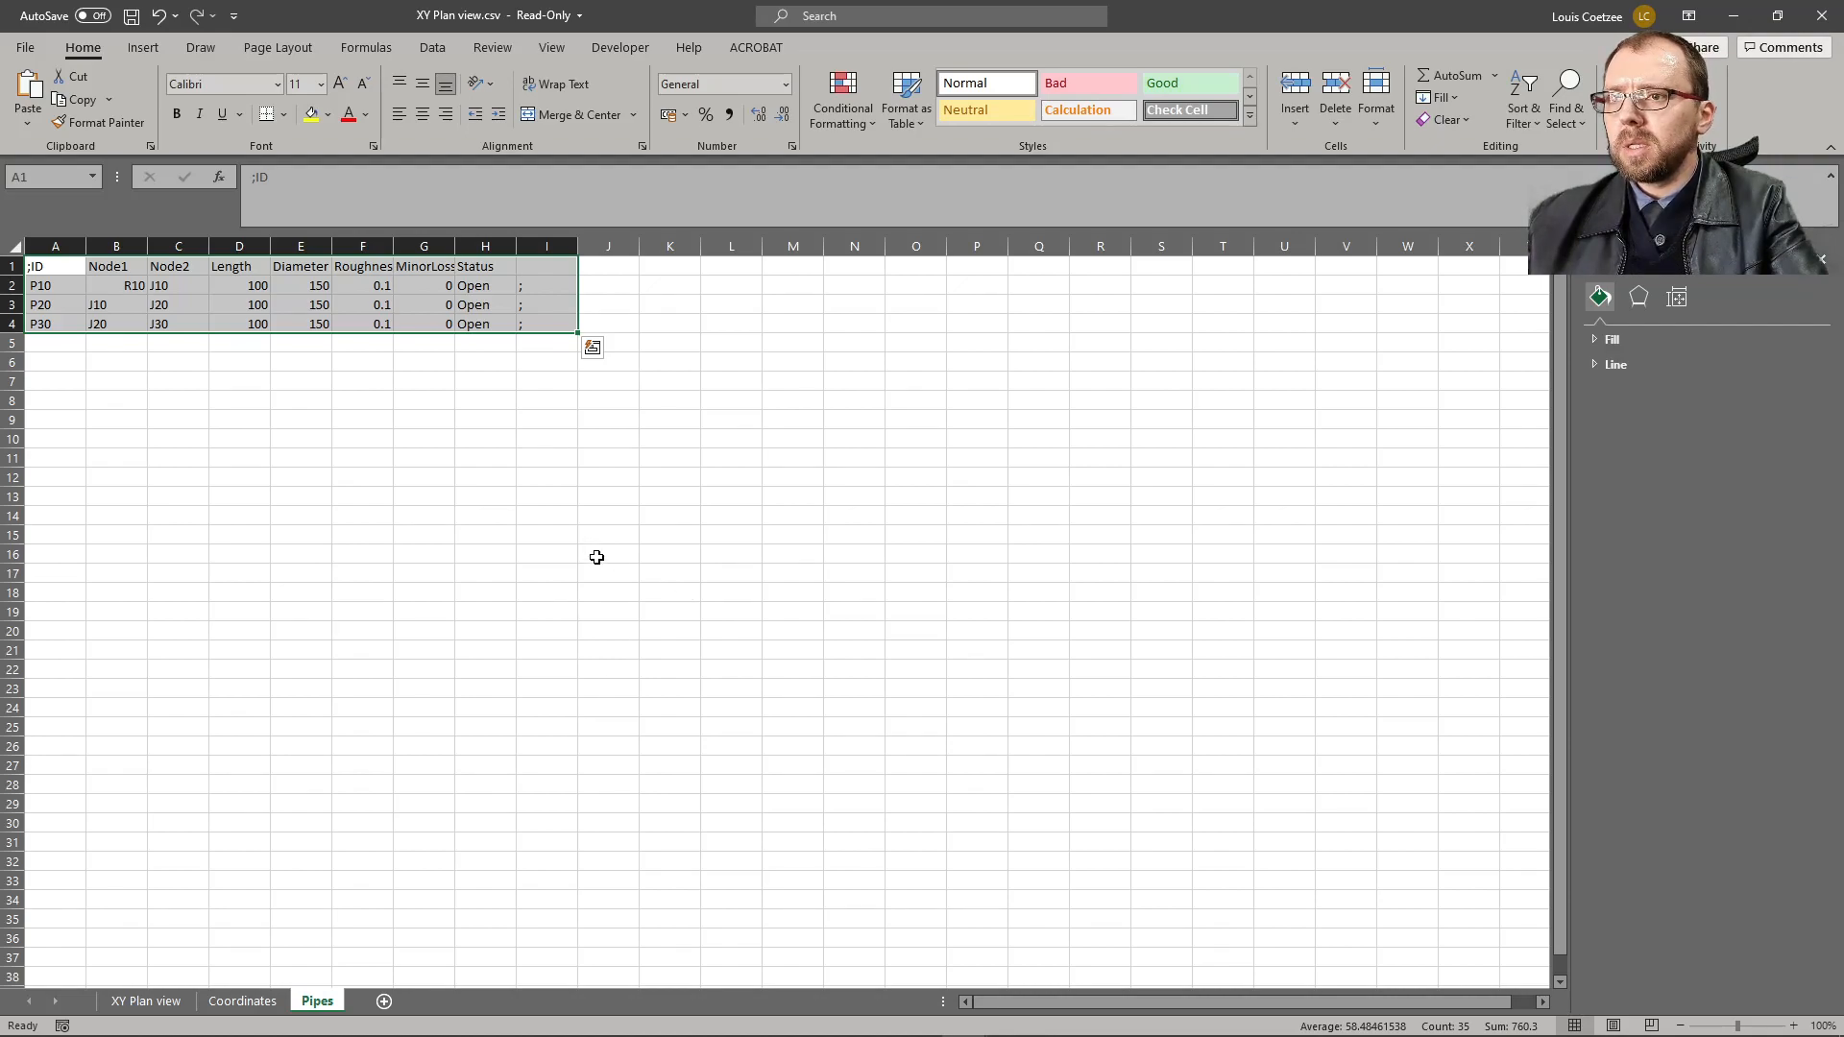
{"action": "left_click", "coordinate": [7, 246]}
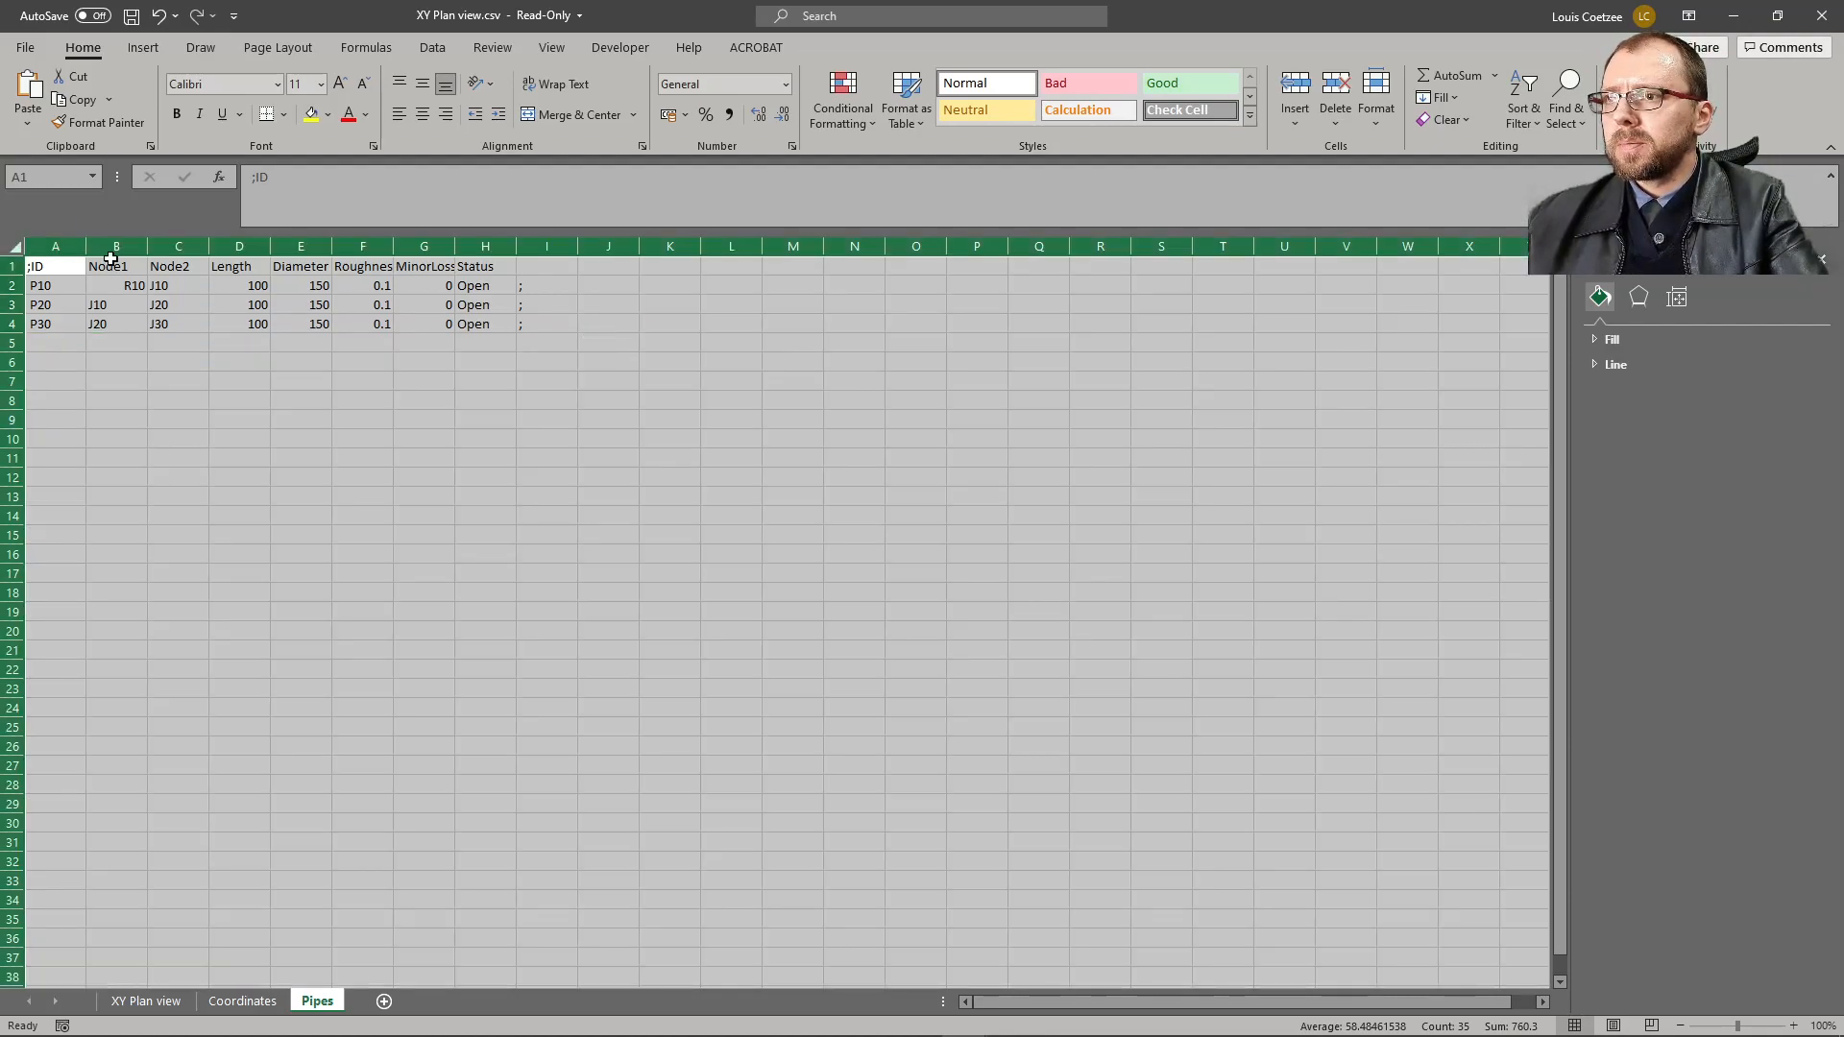
{"action": "double_click", "coordinate": [85, 246]}
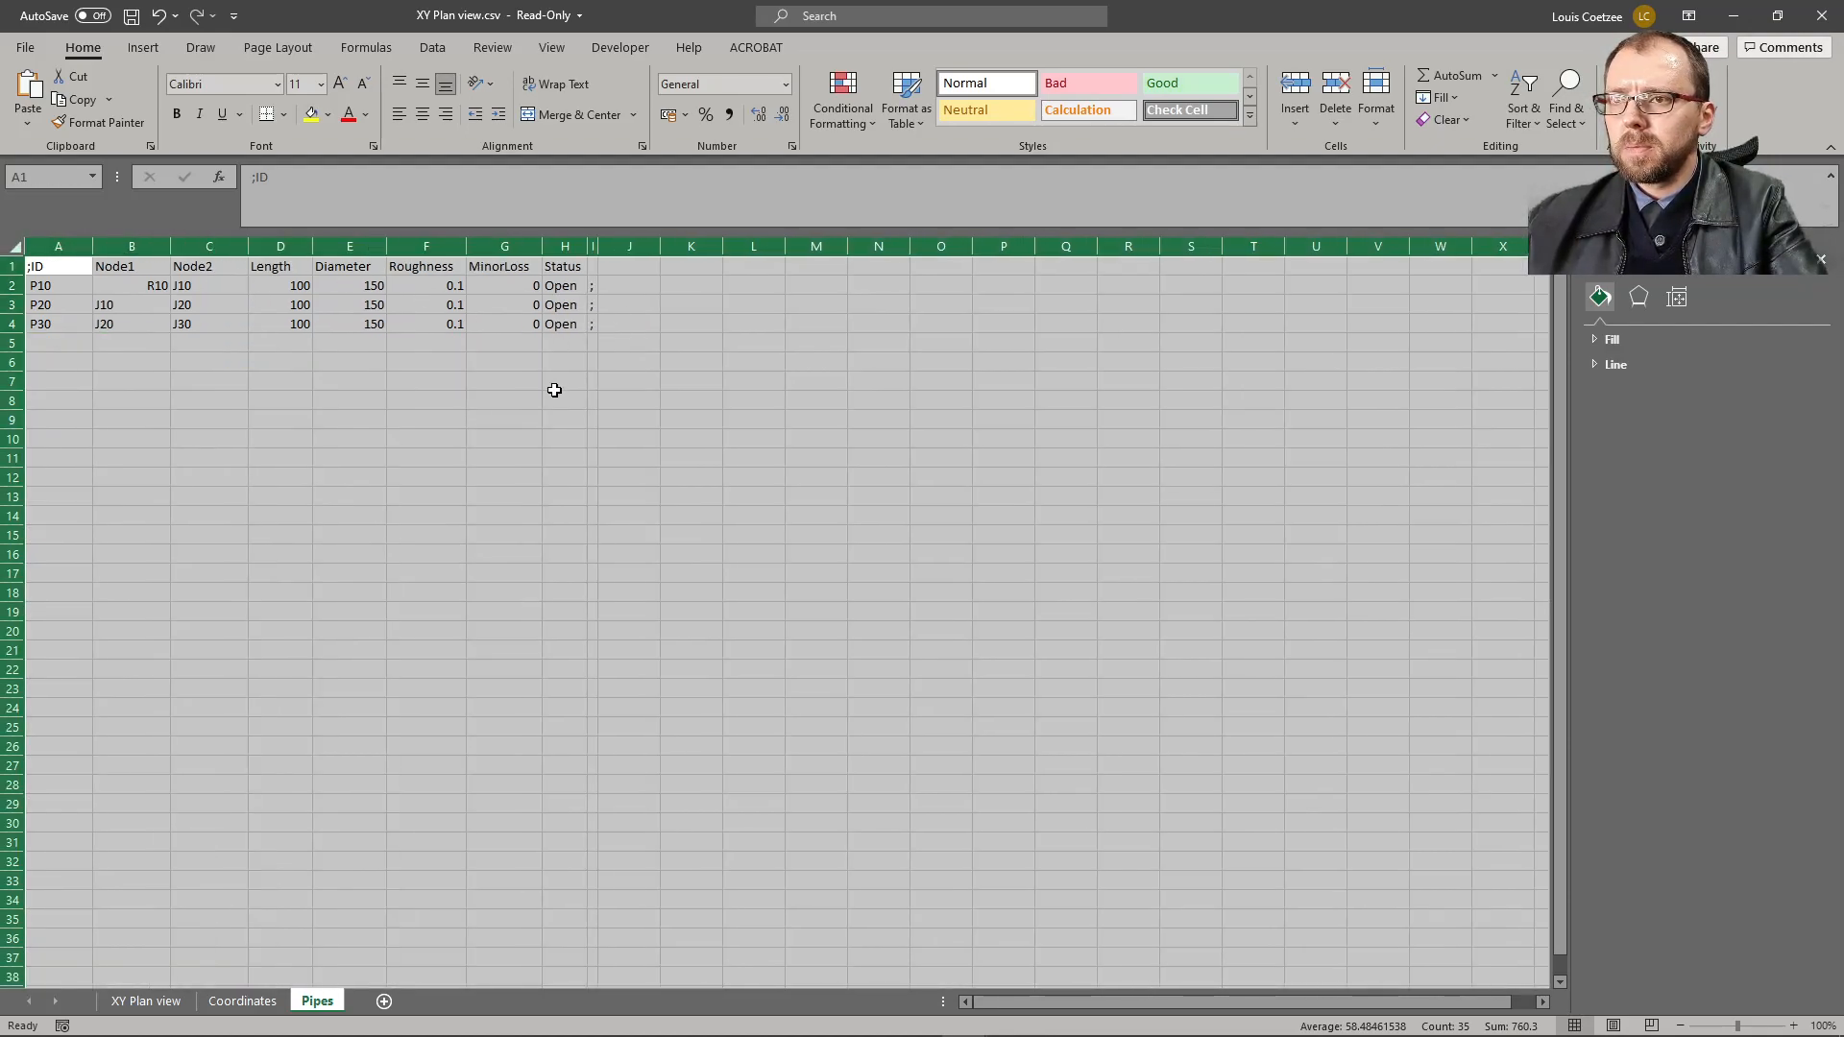
{"action": "left_click_drag", "start_coordinate": [596, 246], "coordinate": [636, 244]}
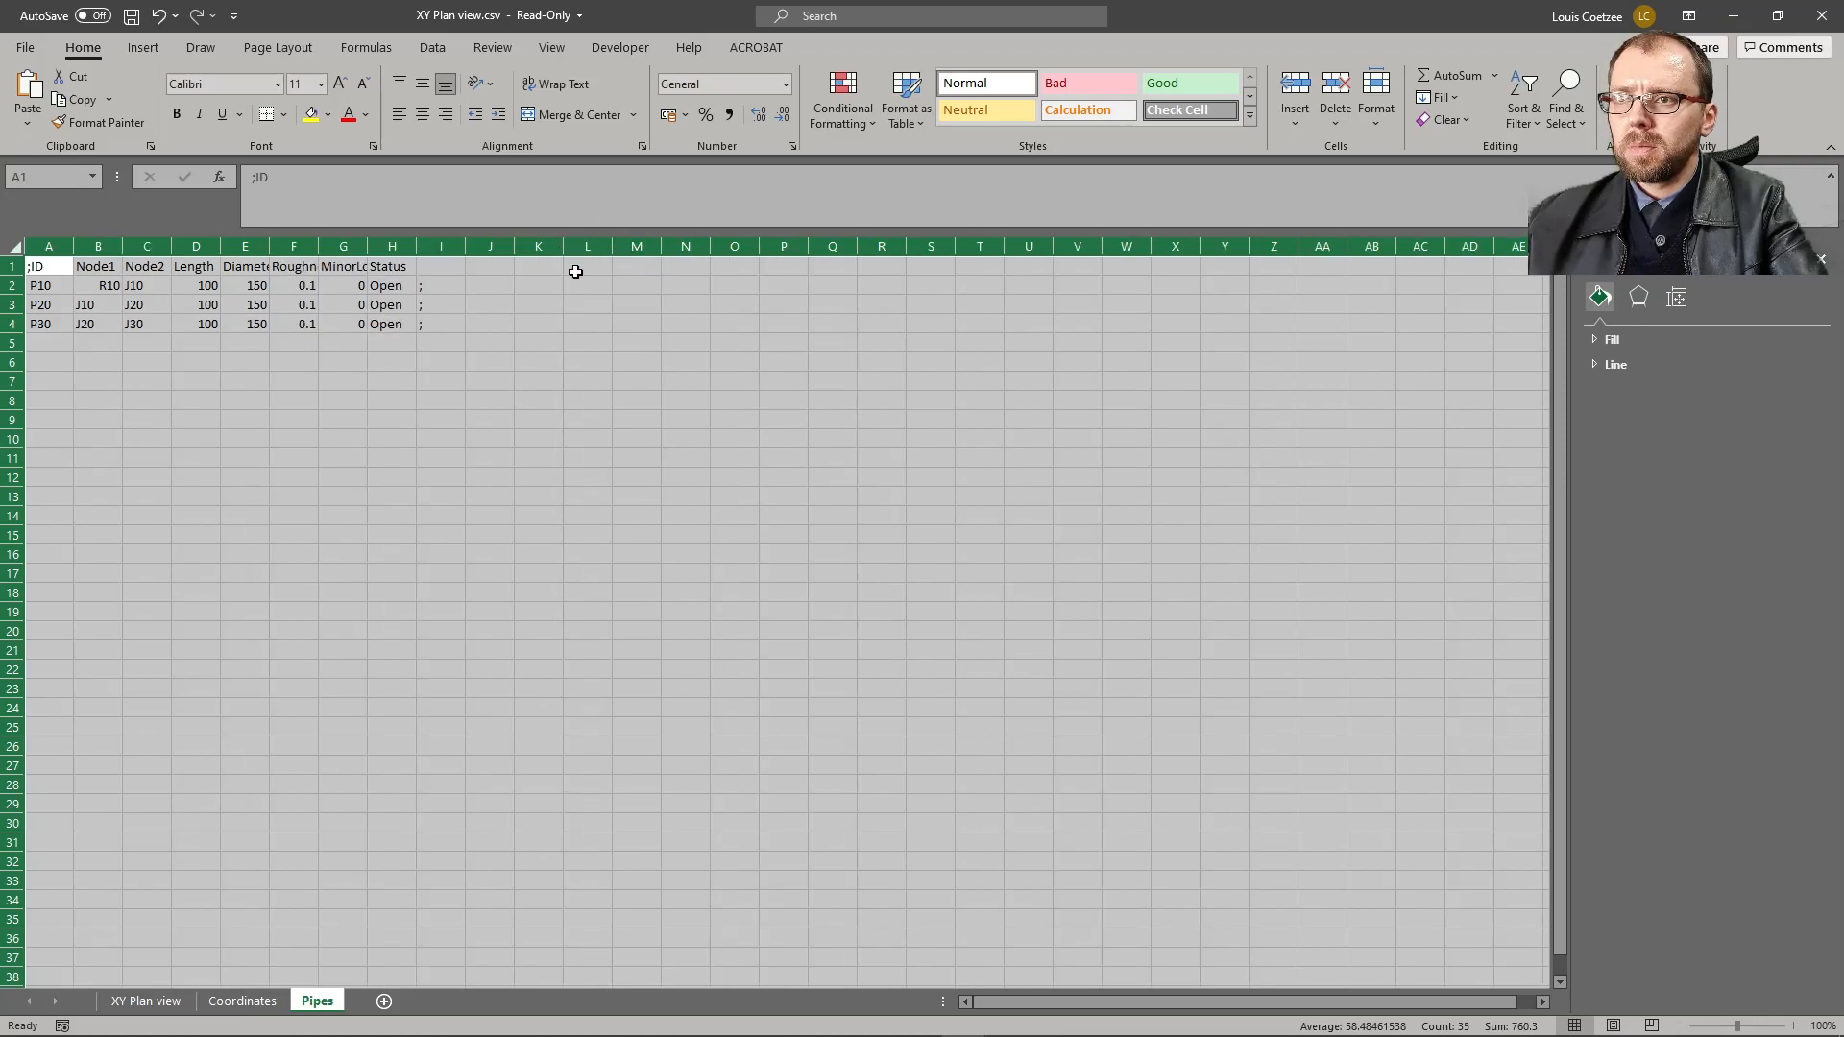
{"action": "double_click", "coordinate": [173, 248]}
{"action": "left_click", "coordinate": [563, 574]}
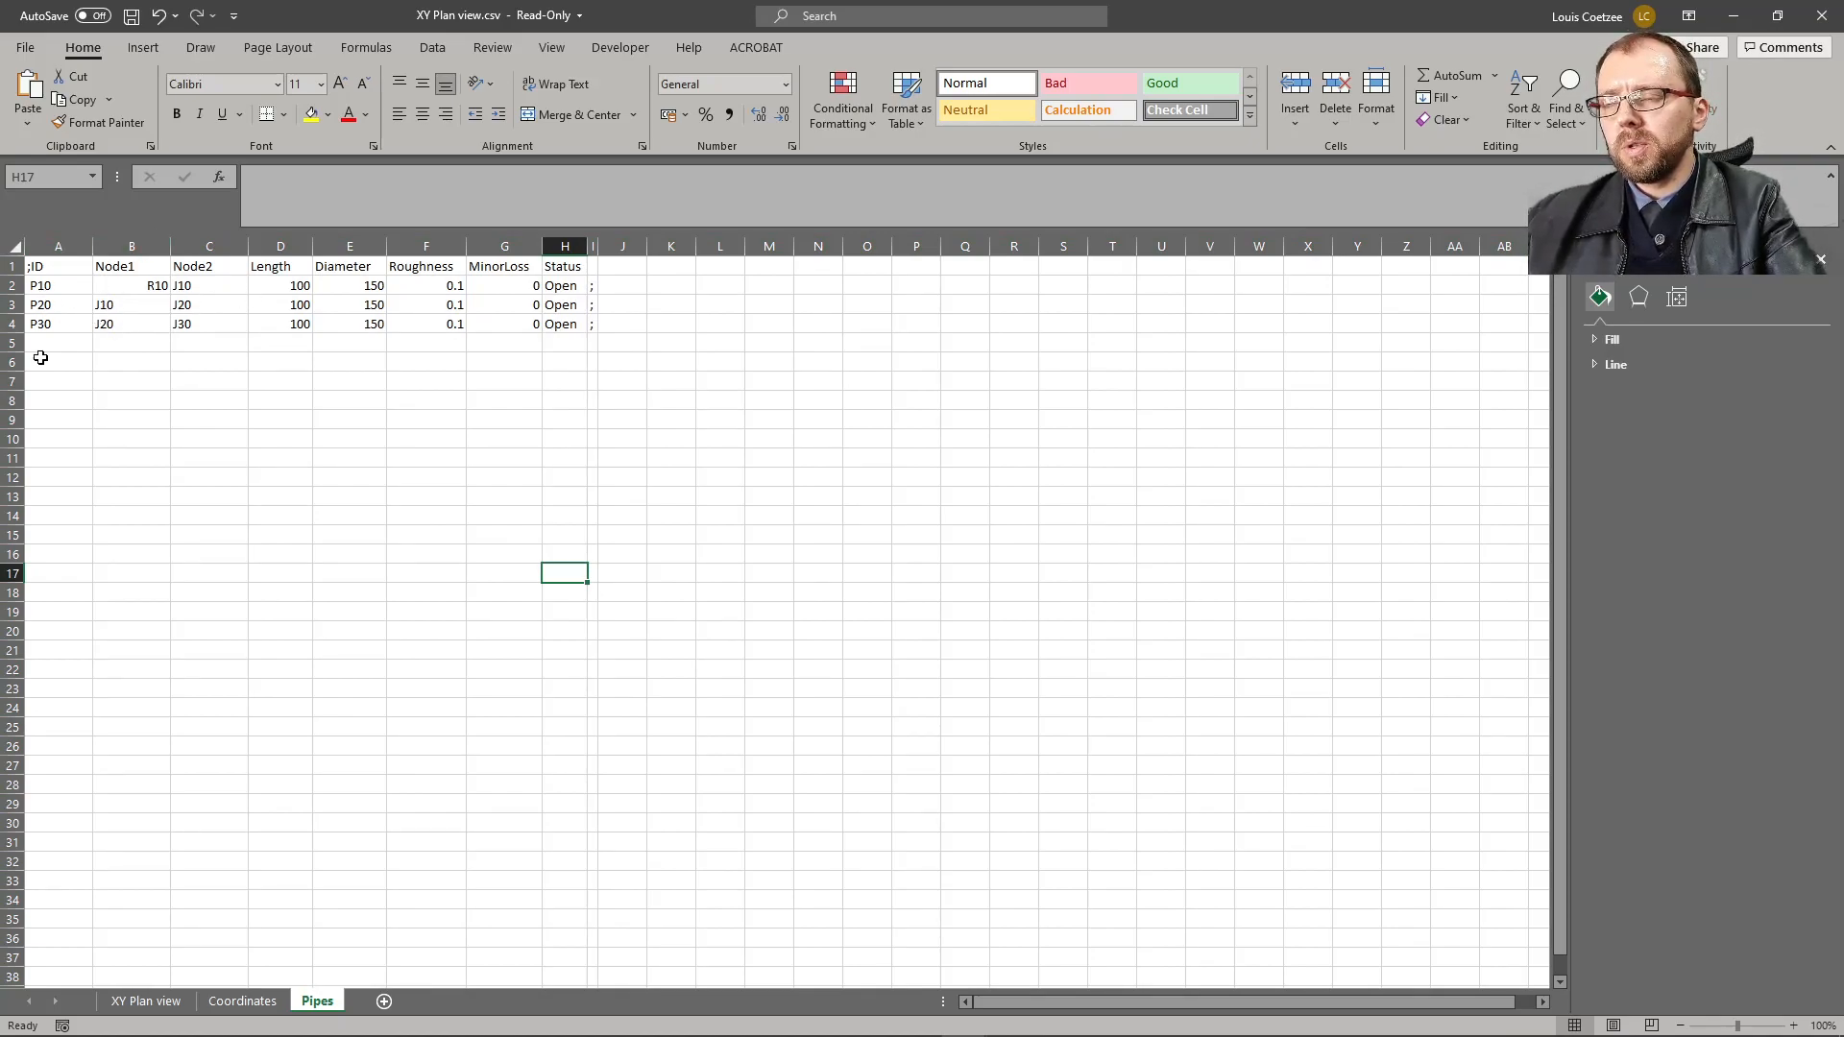
- Copy the junction IDs from J10 downward on the Coordinates sheet into the Pipes sheet's Node2 column from C2 and Node1 column from B3
{"action": "left_click_drag", "start_coordinate": [56, 305], "coordinate": [56, 325]}
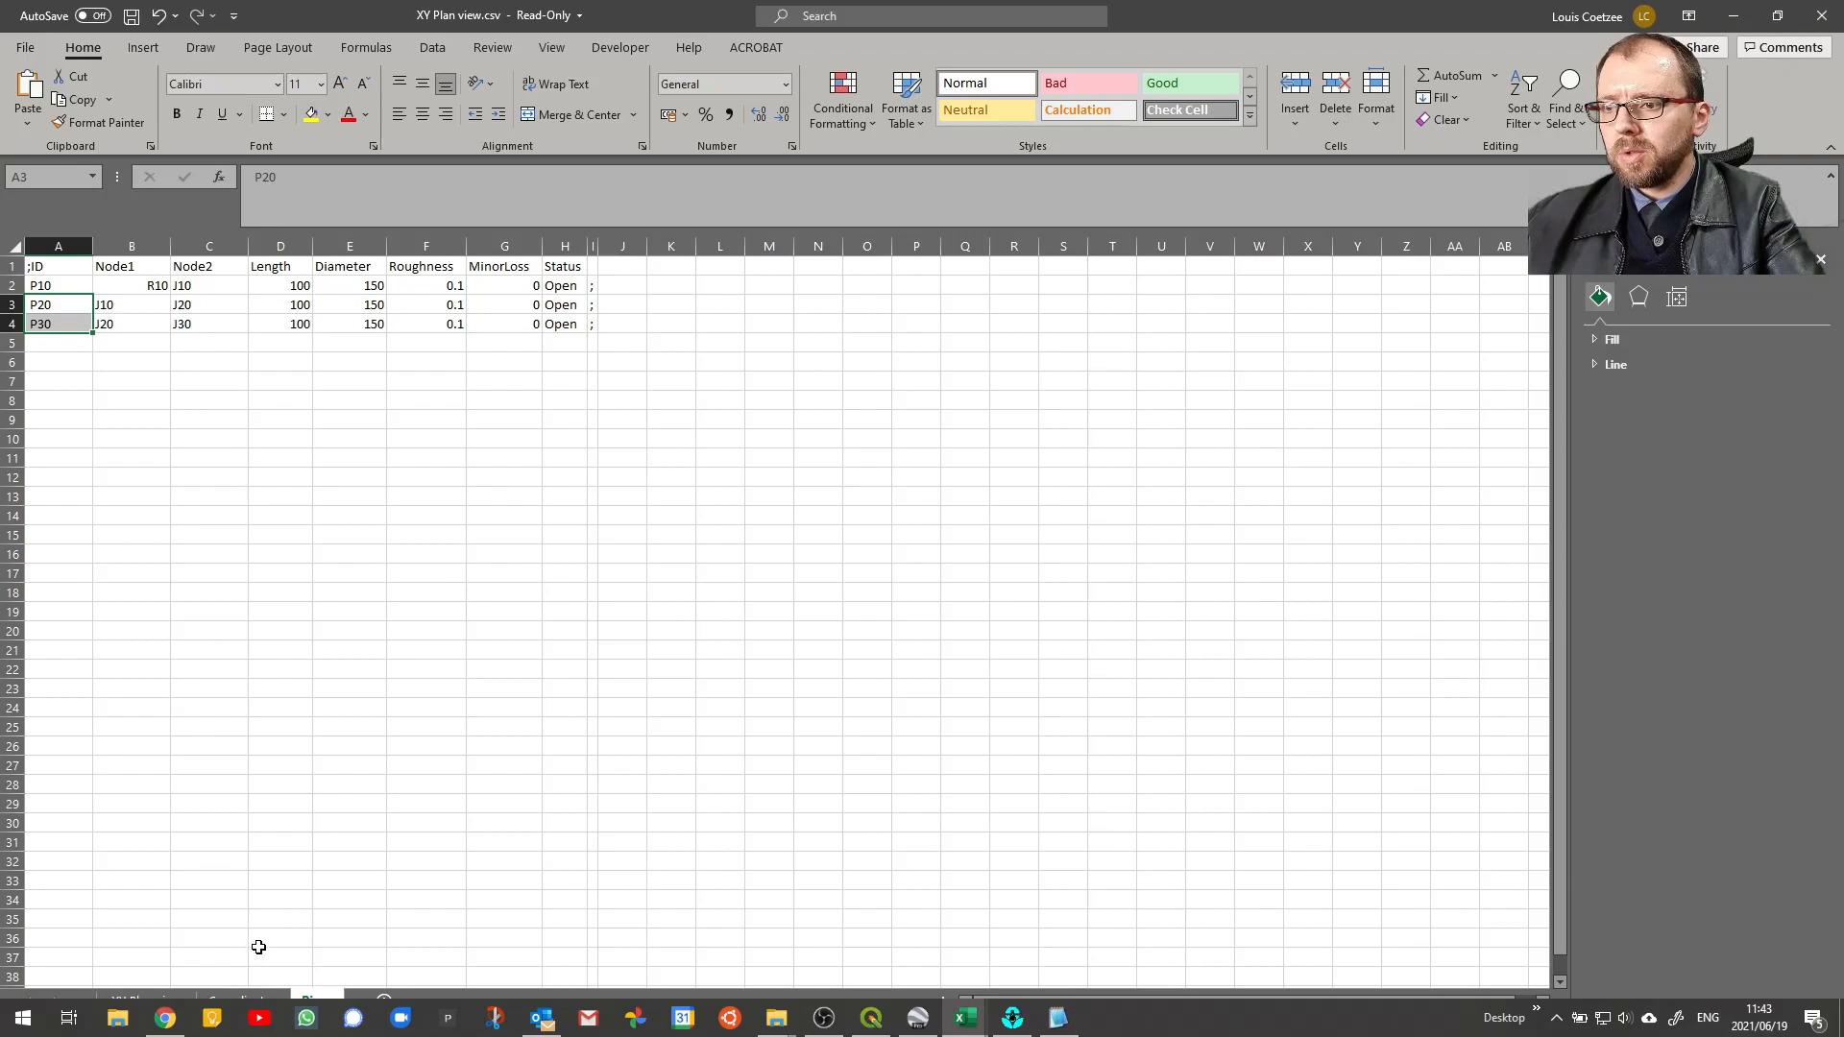
{"action": "left_click", "coordinate": [245, 1001]}
{"action": "left_click", "coordinate": [80, 305]}
{"action": "key", "text": "ctrl+shift+Down"}
{"action": "key", "text": "ctrl+c"}
{"action": "left_click", "coordinate": [317, 1001]}
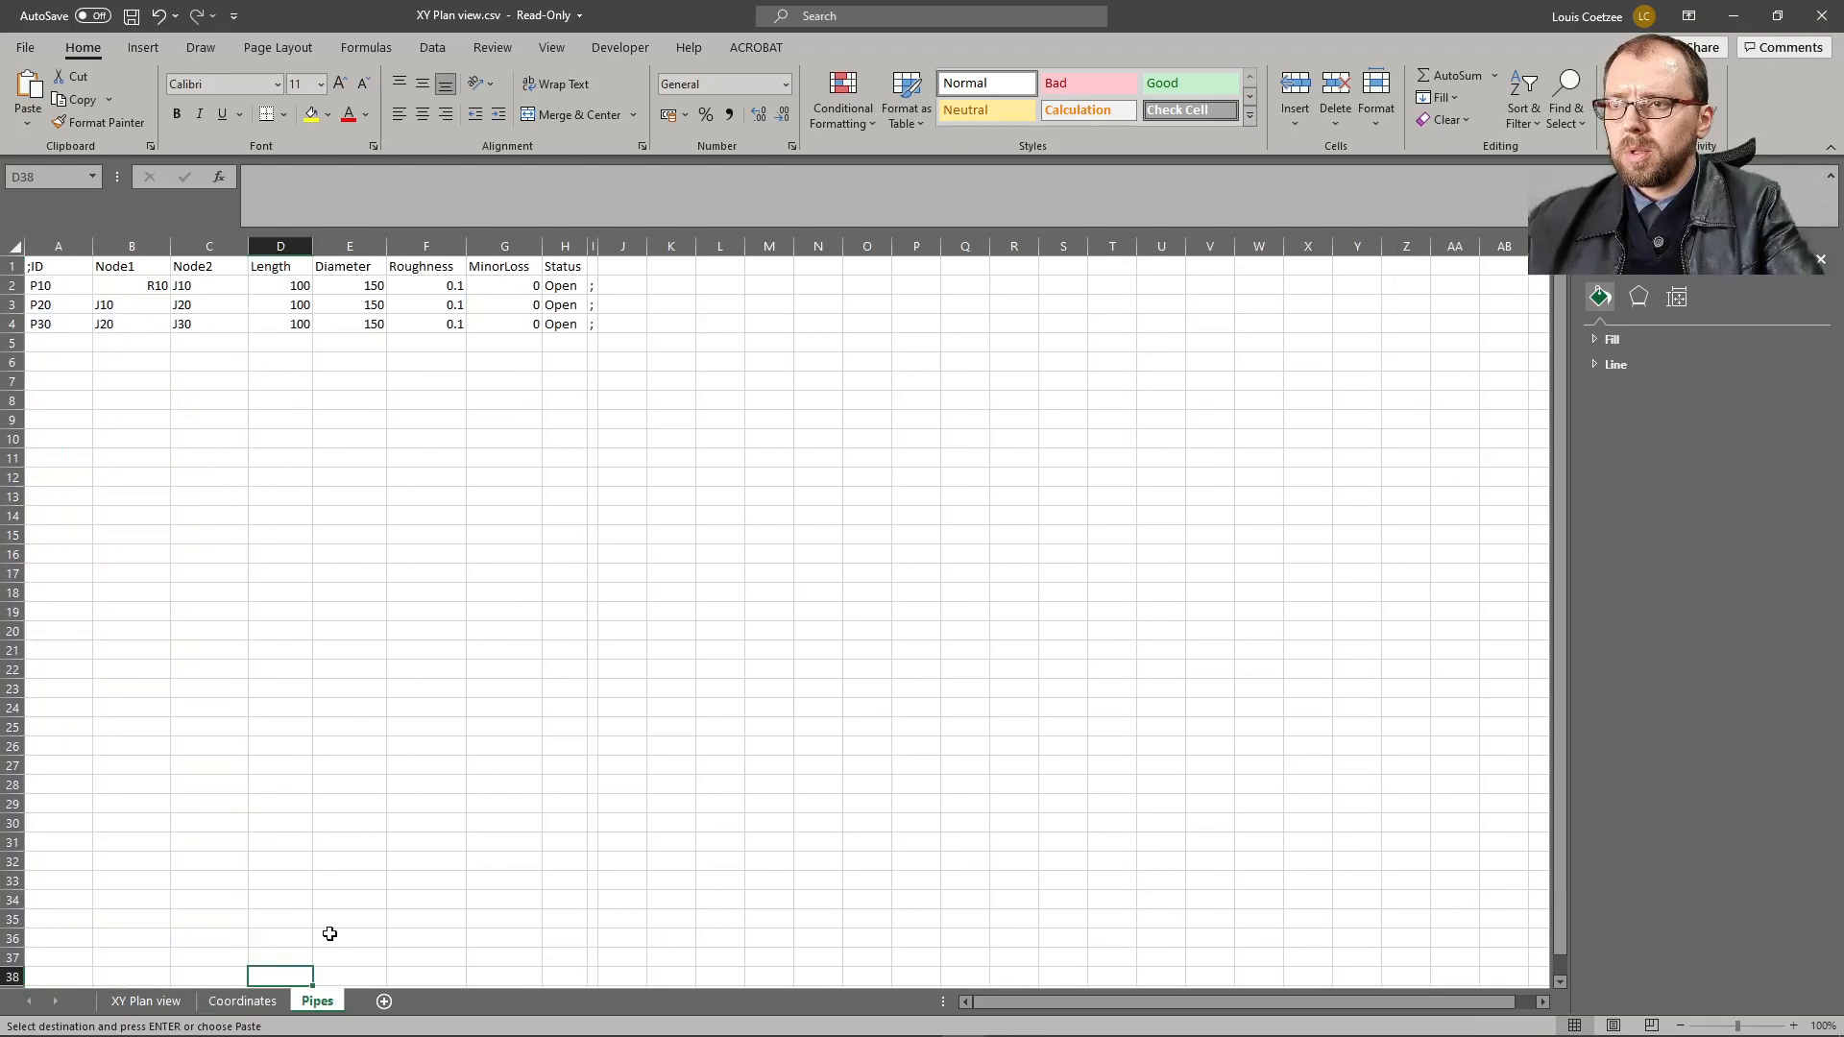
{"action": "left_click", "coordinate": [212, 286]}
{"action": "key", "text": "ctrl+v"}
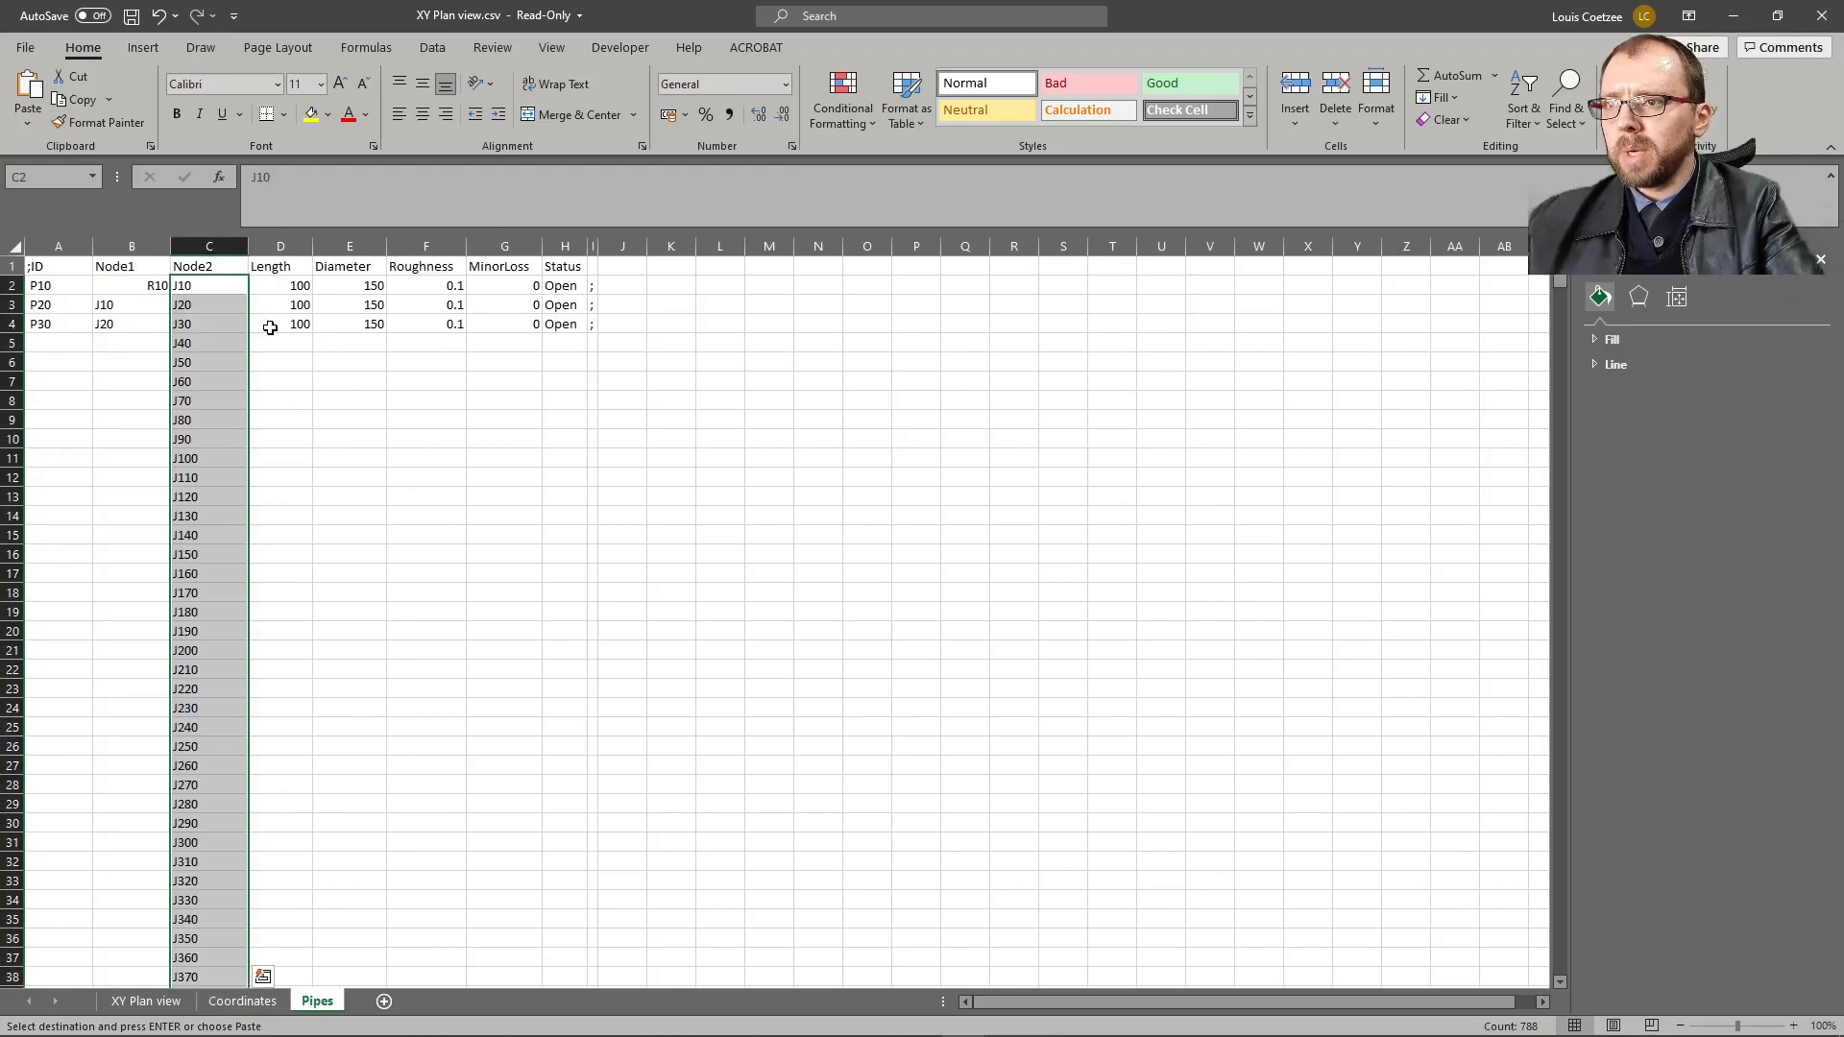
{"action": "left_click", "coordinate": [103, 304]}
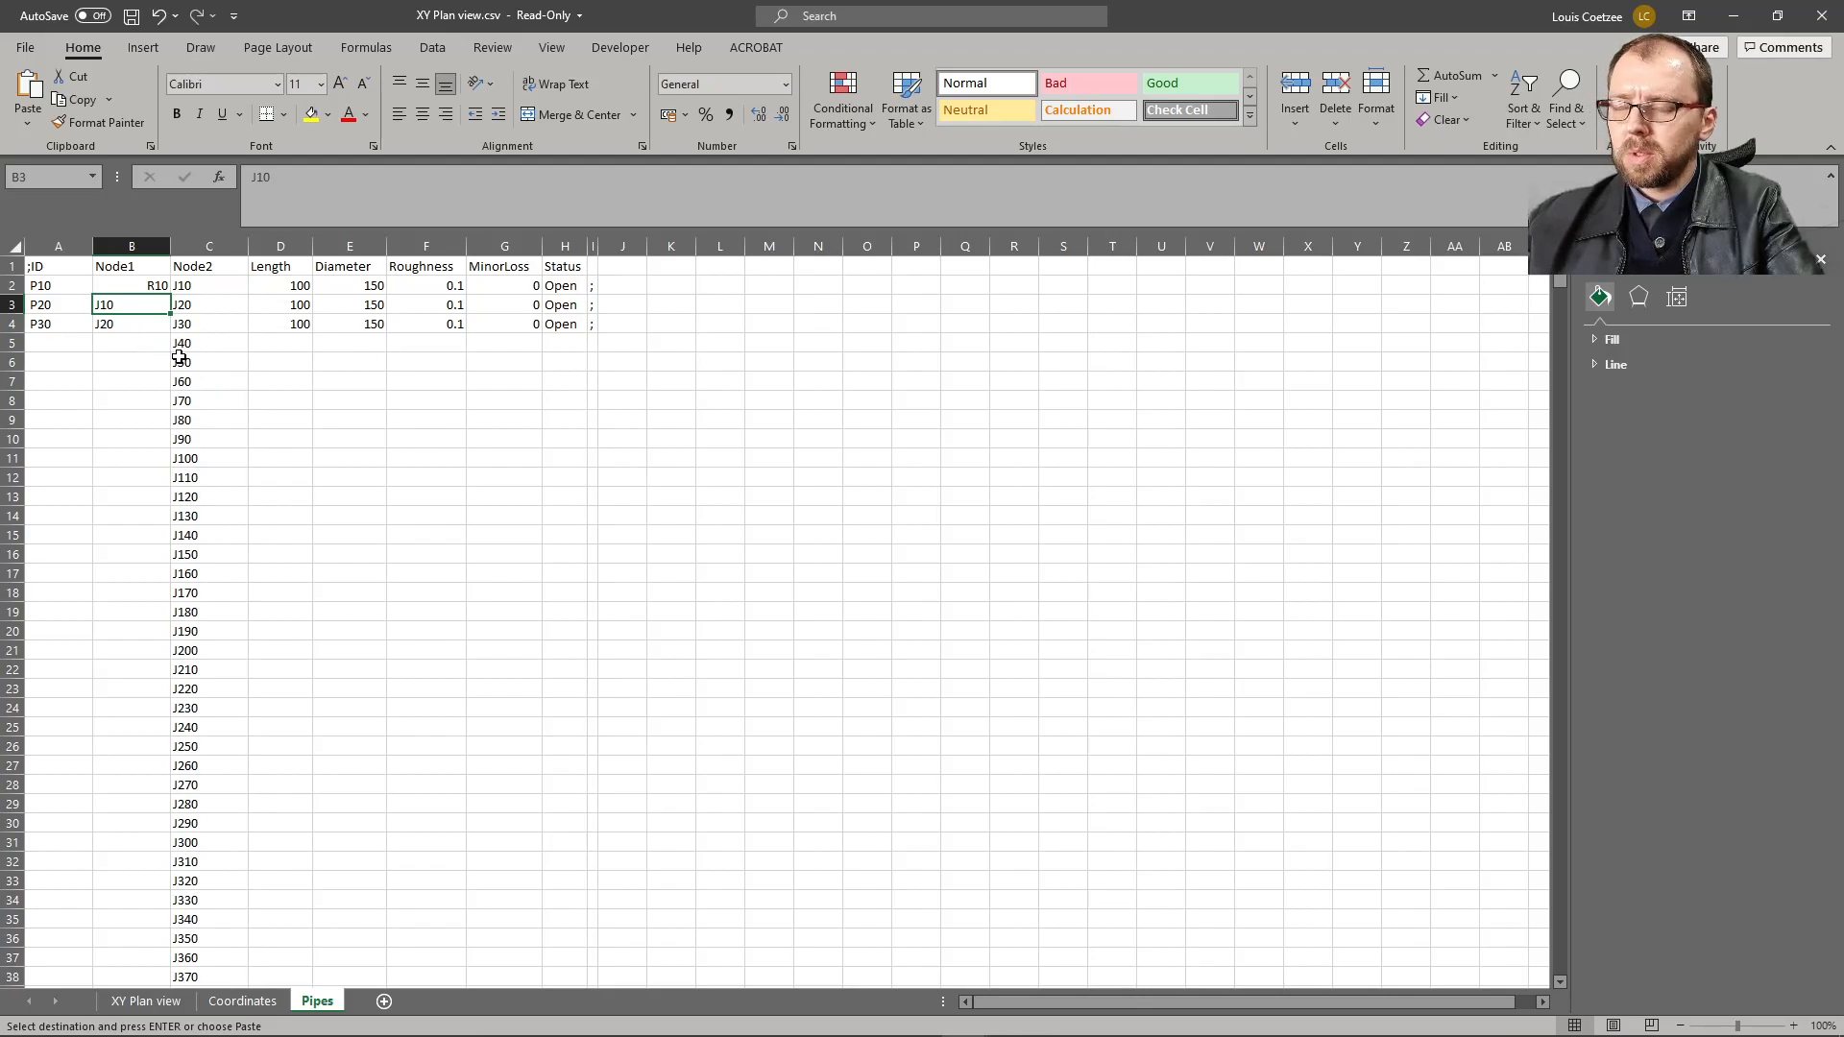
{"action": "key", "text": "ctrl+v"}
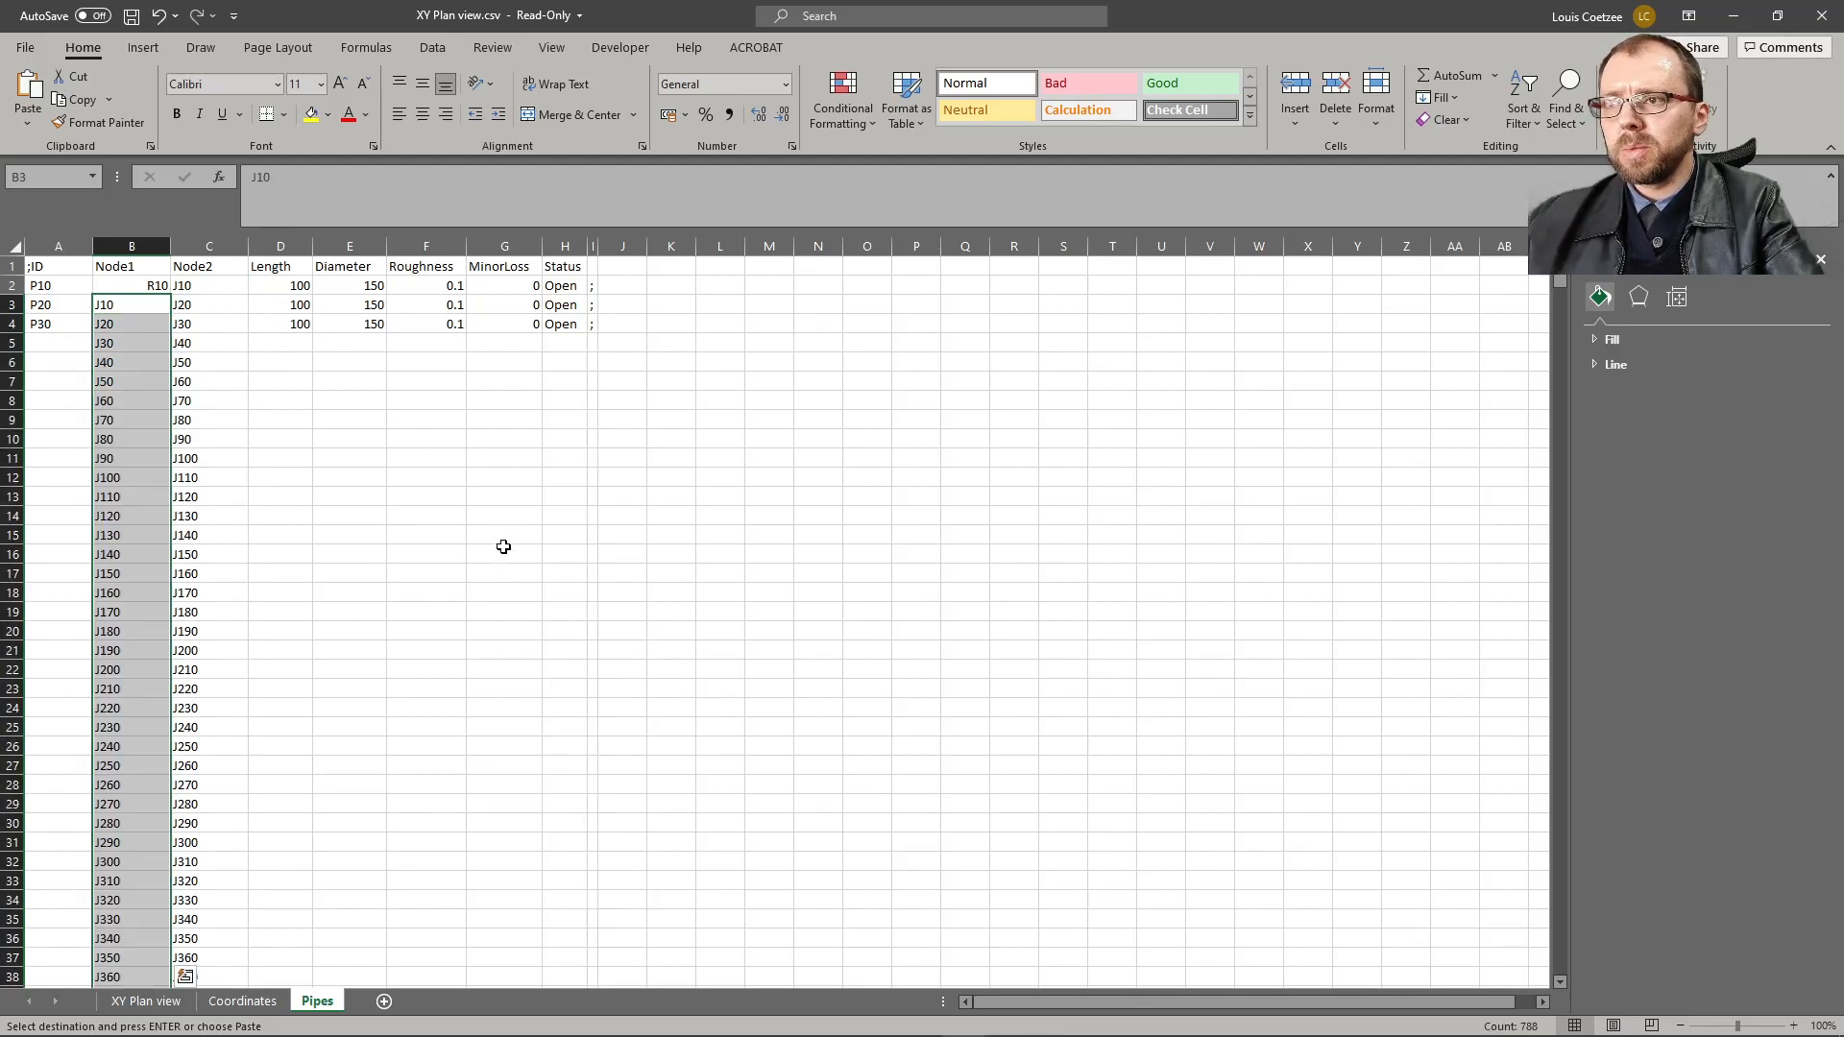
- Extend the pipe ID series from P20 and P30 down column A alongside the node rows
{"action": "left_click", "coordinate": [59, 307]}
{"action": "left_click_drag", "start_coordinate": [65, 314], "coordinate": [77, 328]}
{"action": "double_click", "coordinate": [93, 334]}
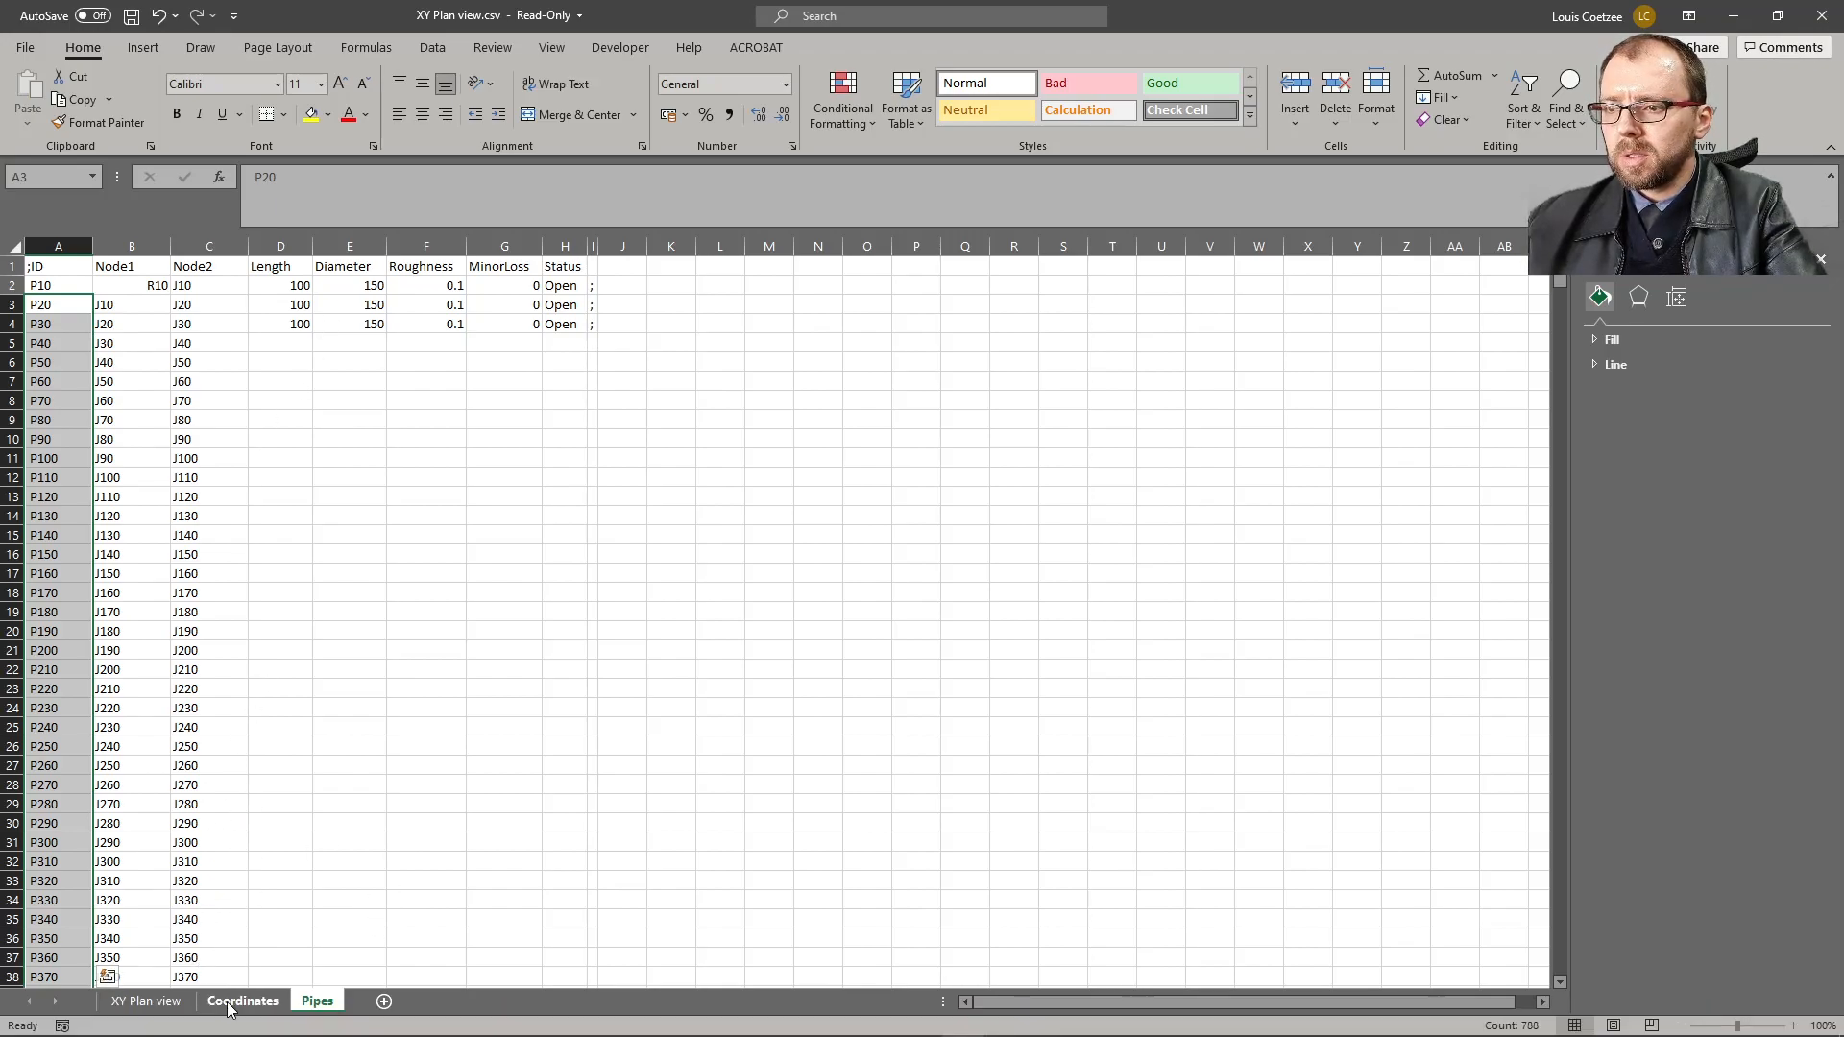
- Copy the first pipe length column, from I2 downward, on the XY Plan view sheet and paste it as values into the Pipes sheet's Length column from D2
{"action": "left_click", "coordinate": [154, 1002]}
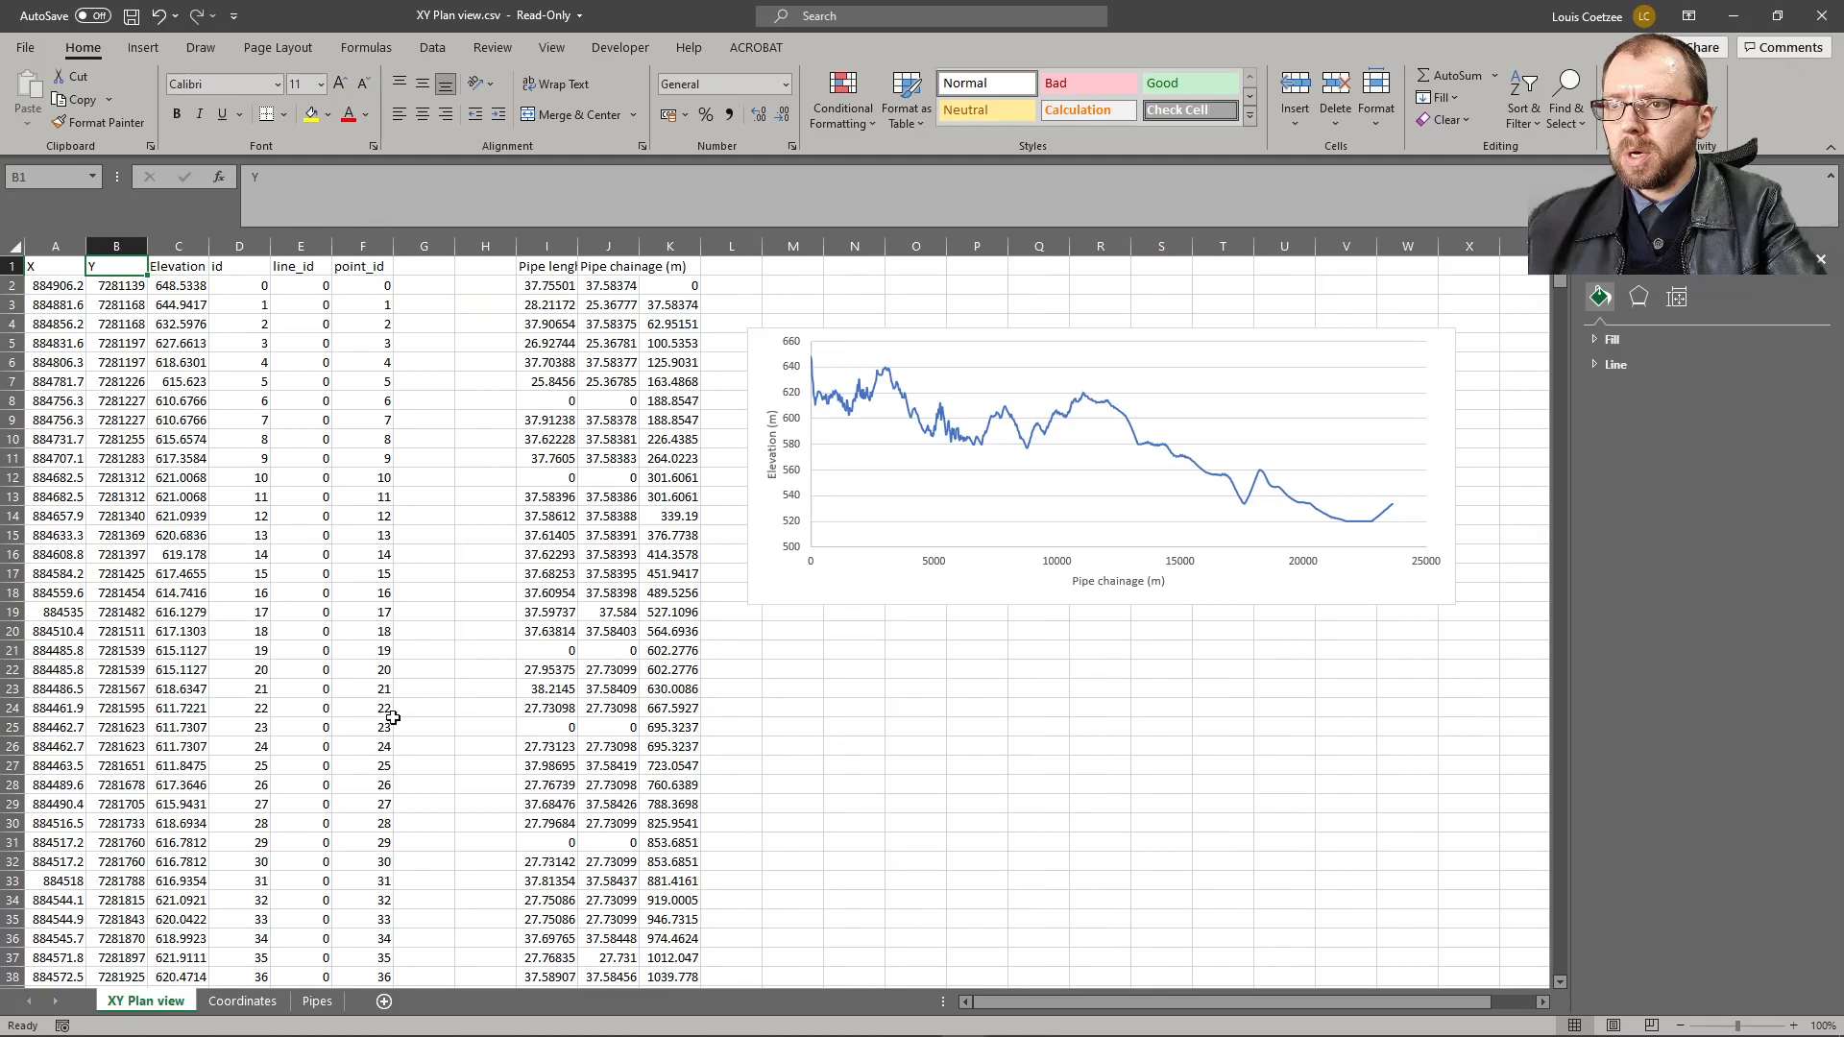
{"action": "left_click", "coordinate": [548, 290]}
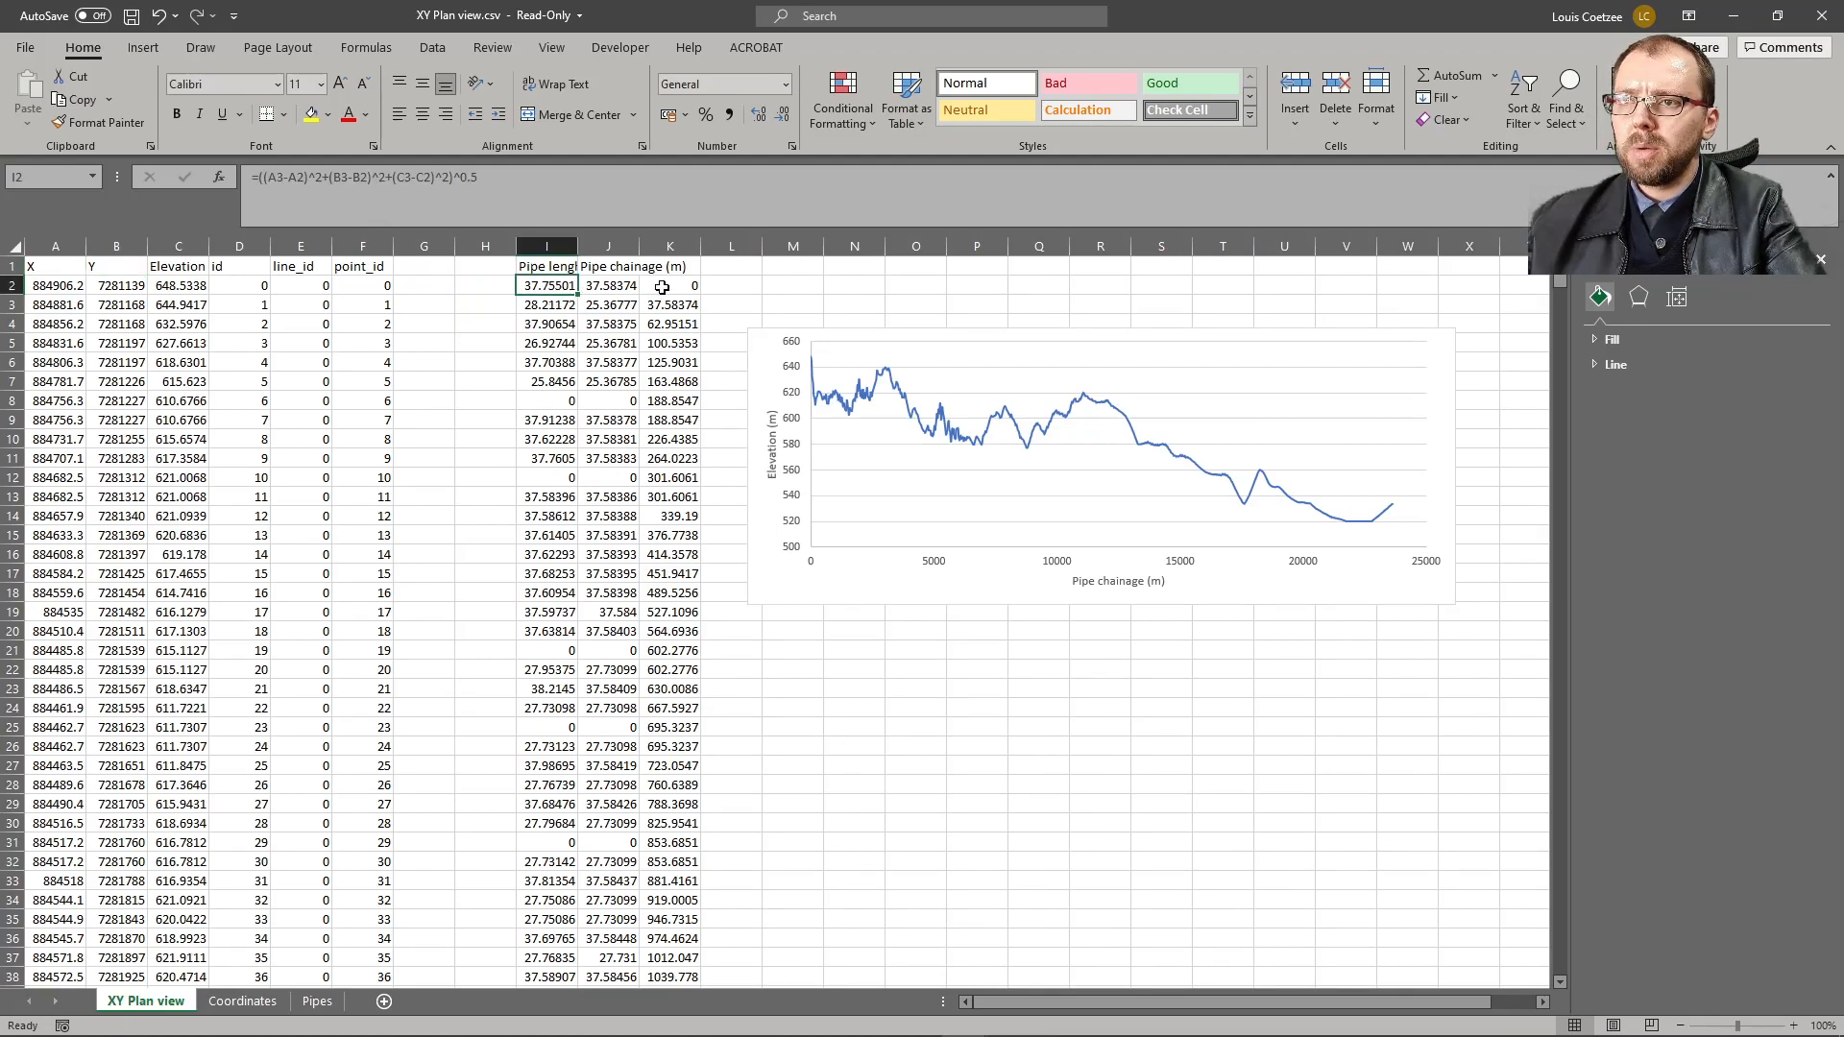
{"action": "key", "text": "ctrl+shift+Down"}
{"action": "key", "text": "ctrl+c"}
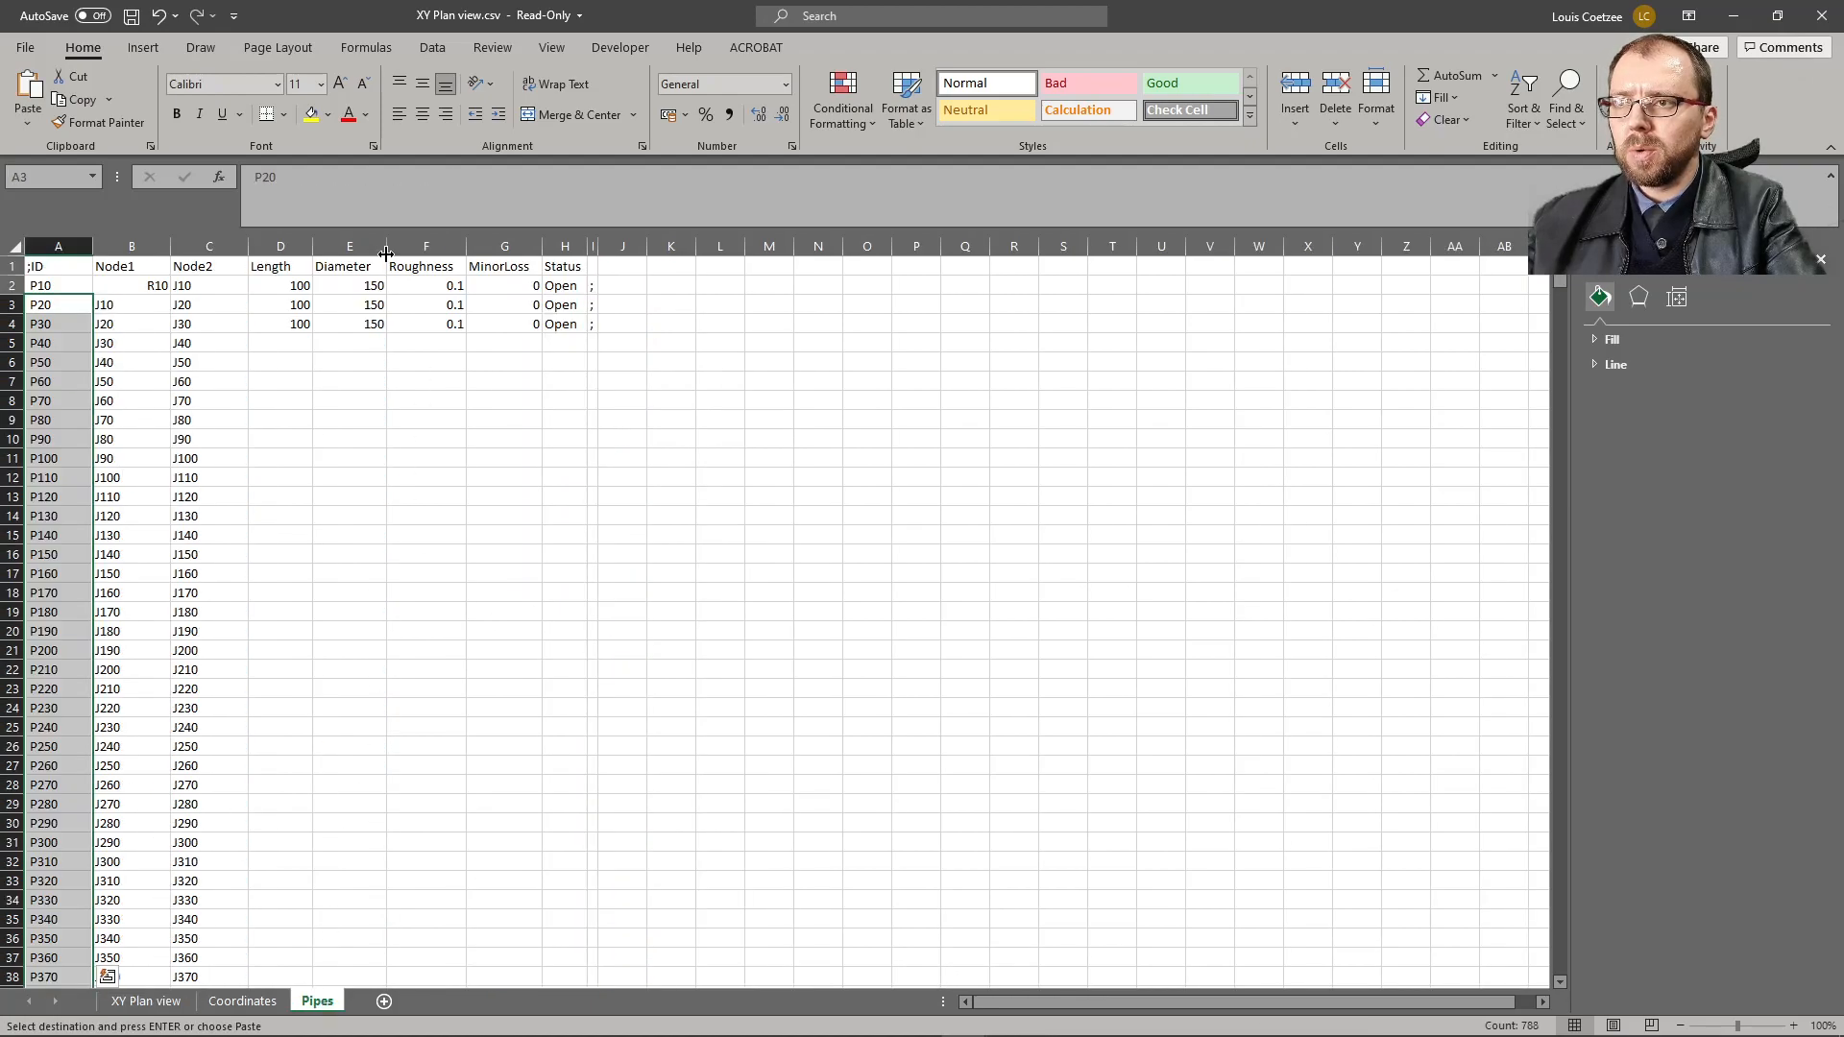
{"action": "left_click", "coordinate": [263, 287]}
{"action": "key", "text": "ctrl+v"}
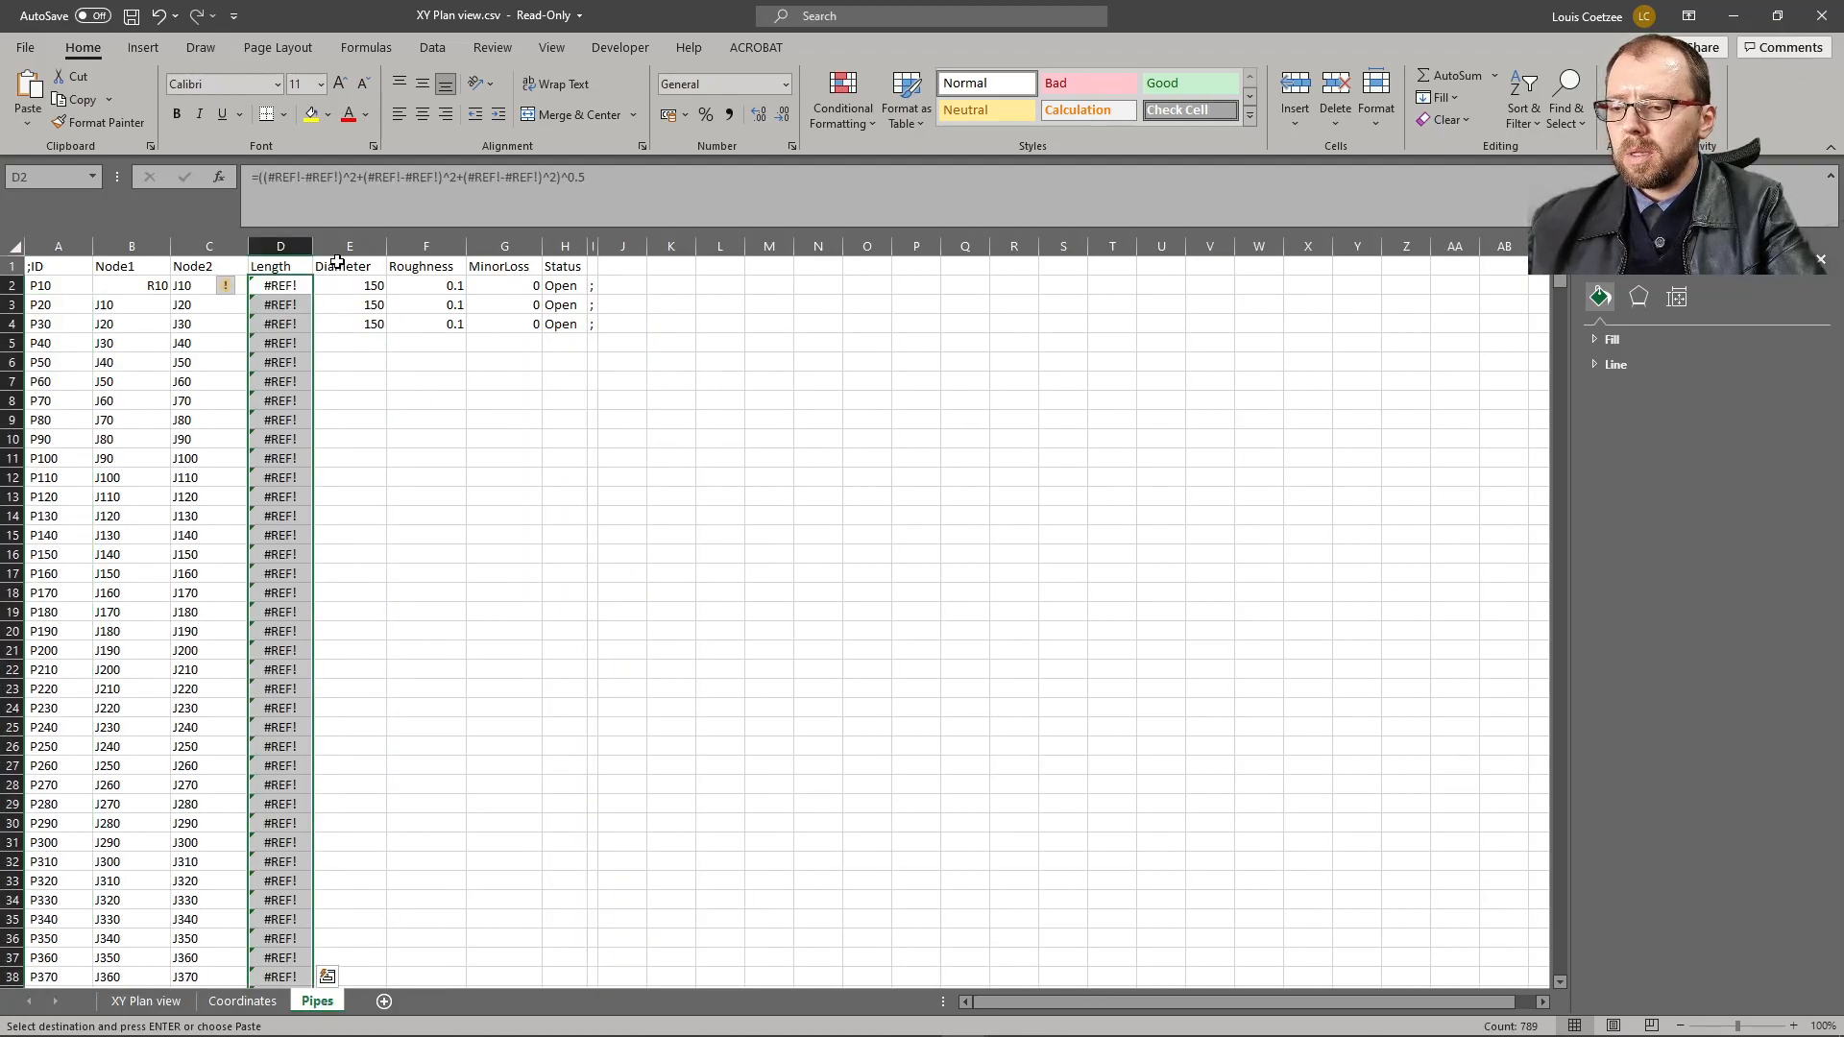
{"action": "key", "text": "ctrl+z"}
{"action": "left_click", "coordinate": [28, 115]}
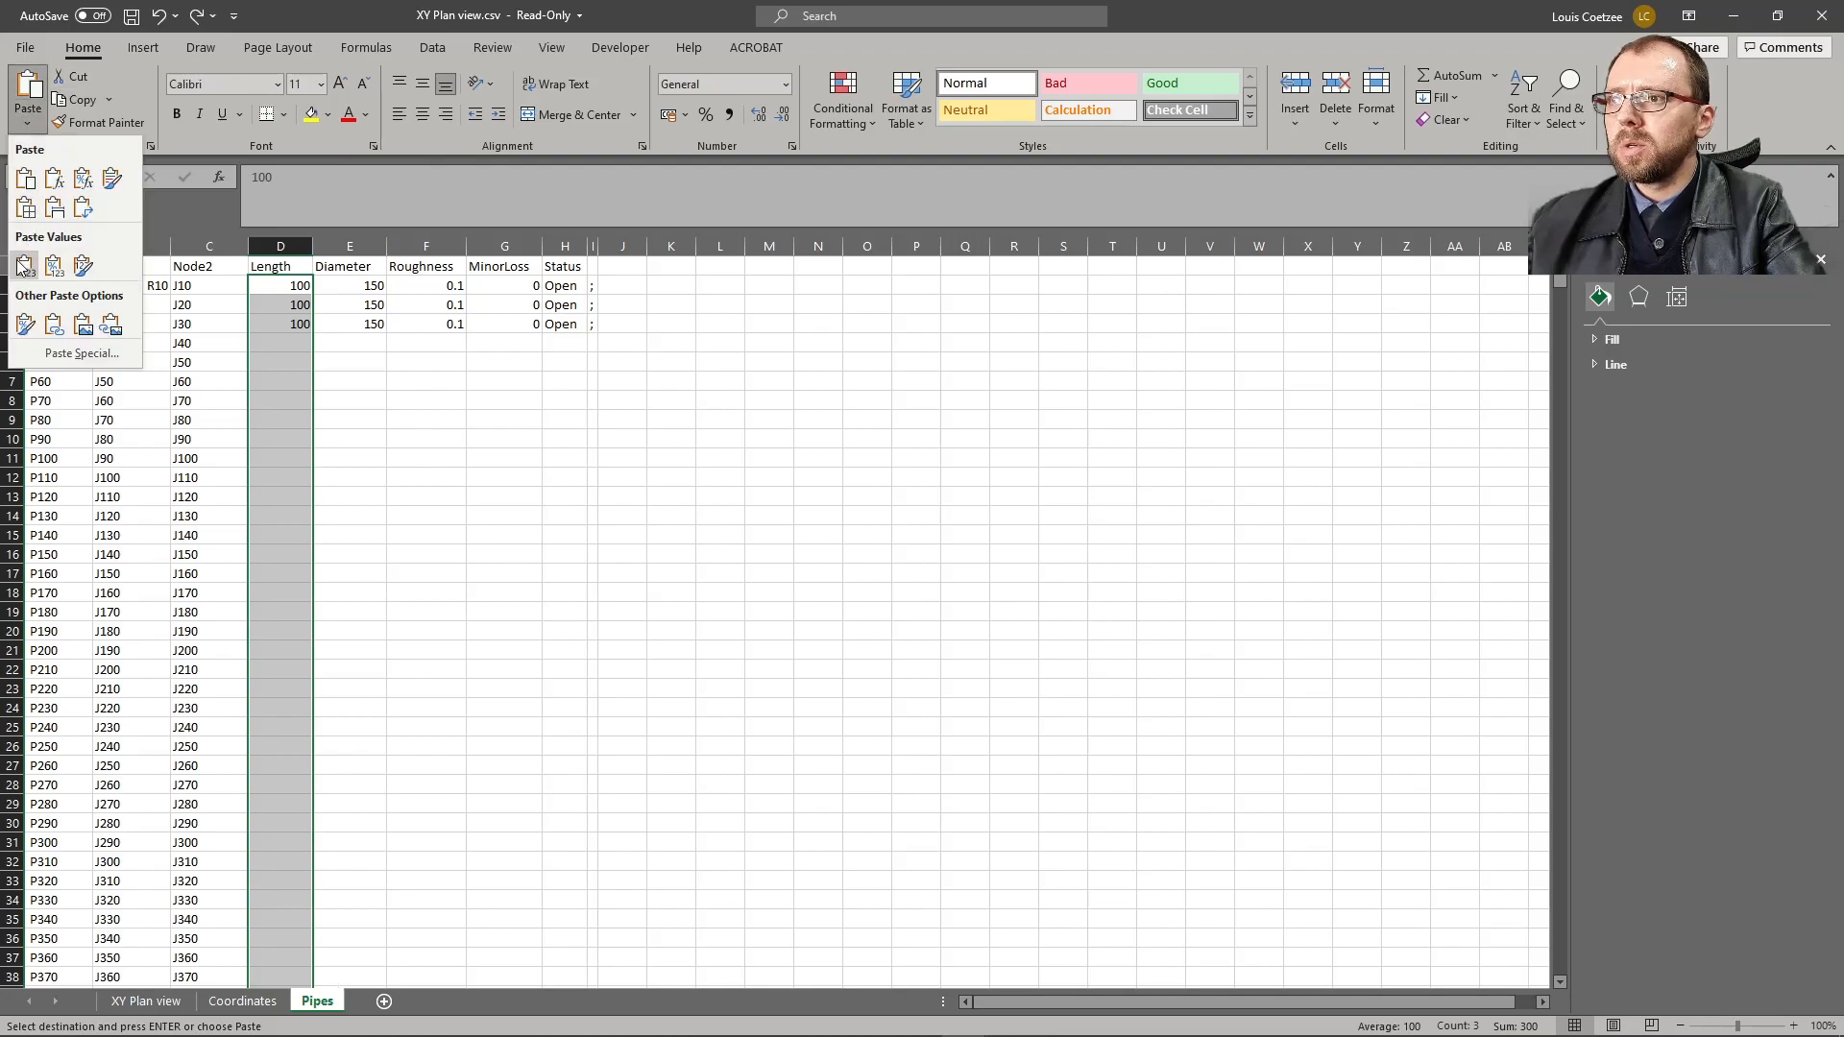
{"action": "left_click", "coordinate": [25, 269]}
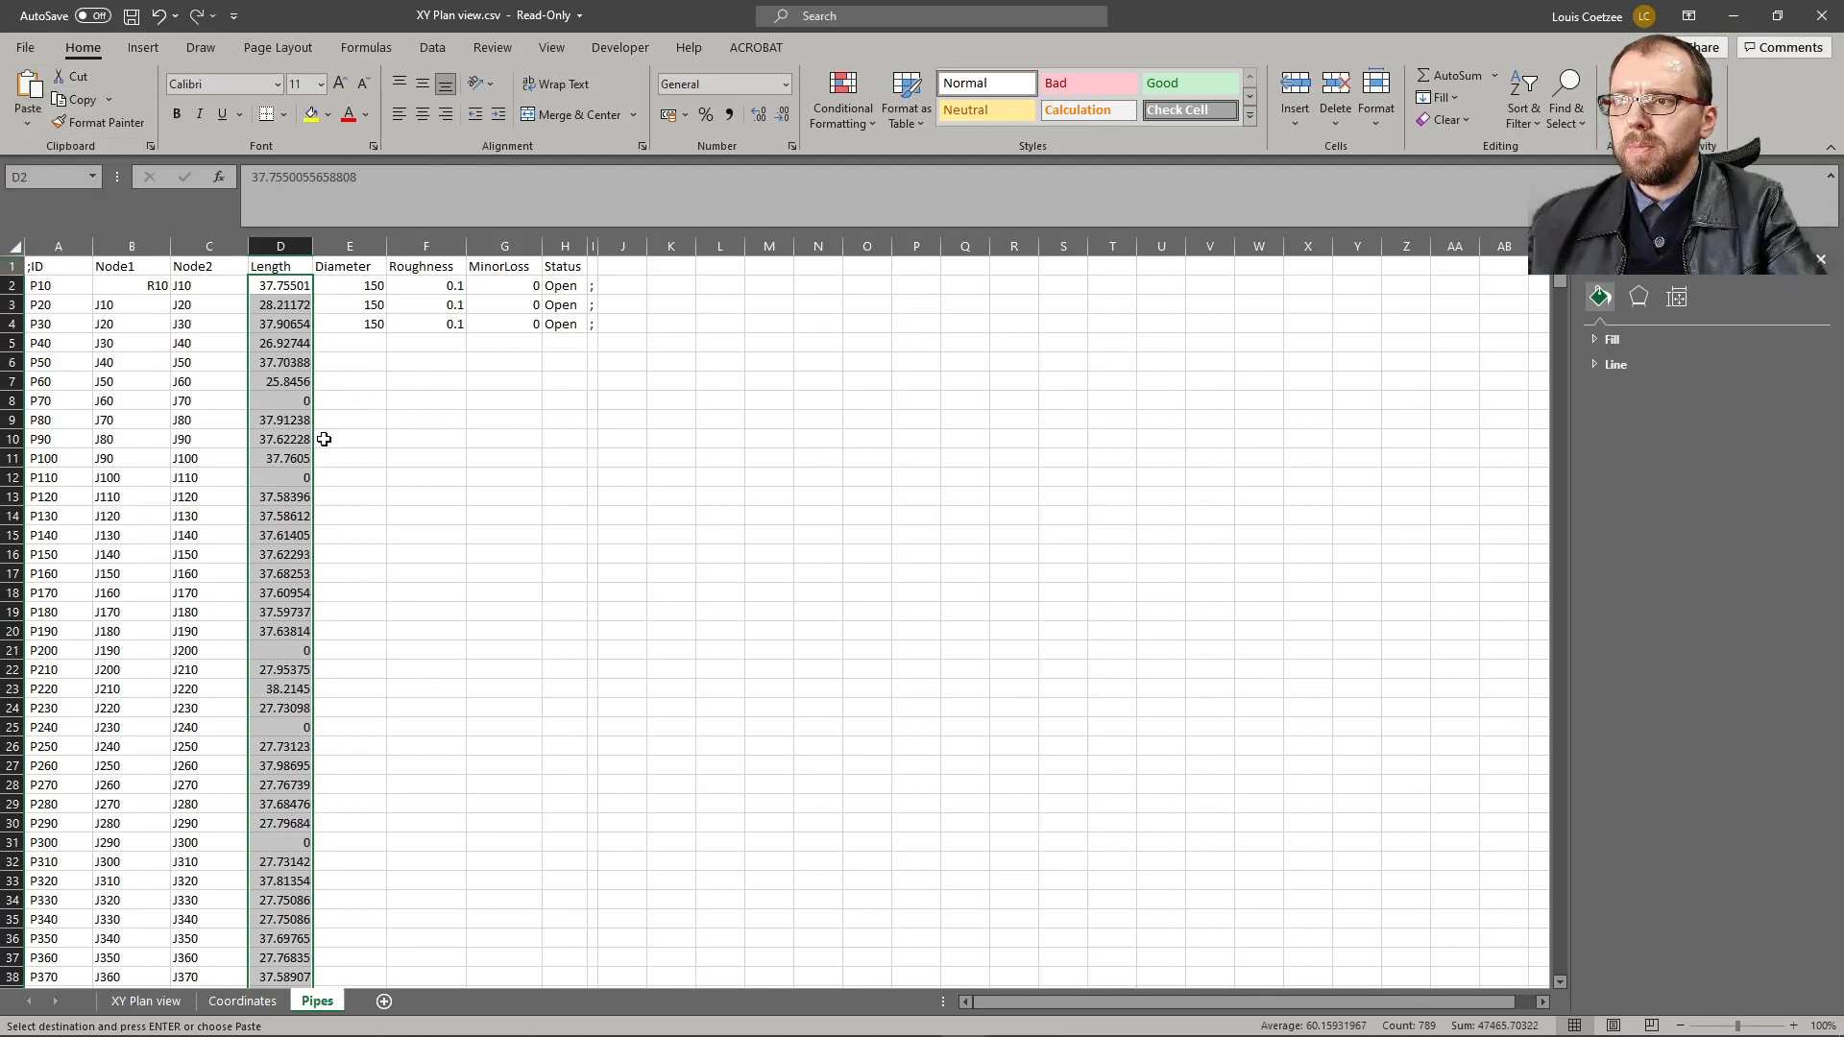
- Clear the surplus P7890 entry in cells A790:D790 at the end of the pipe table
{"action": "left_click", "coordinate": [192, 517]}
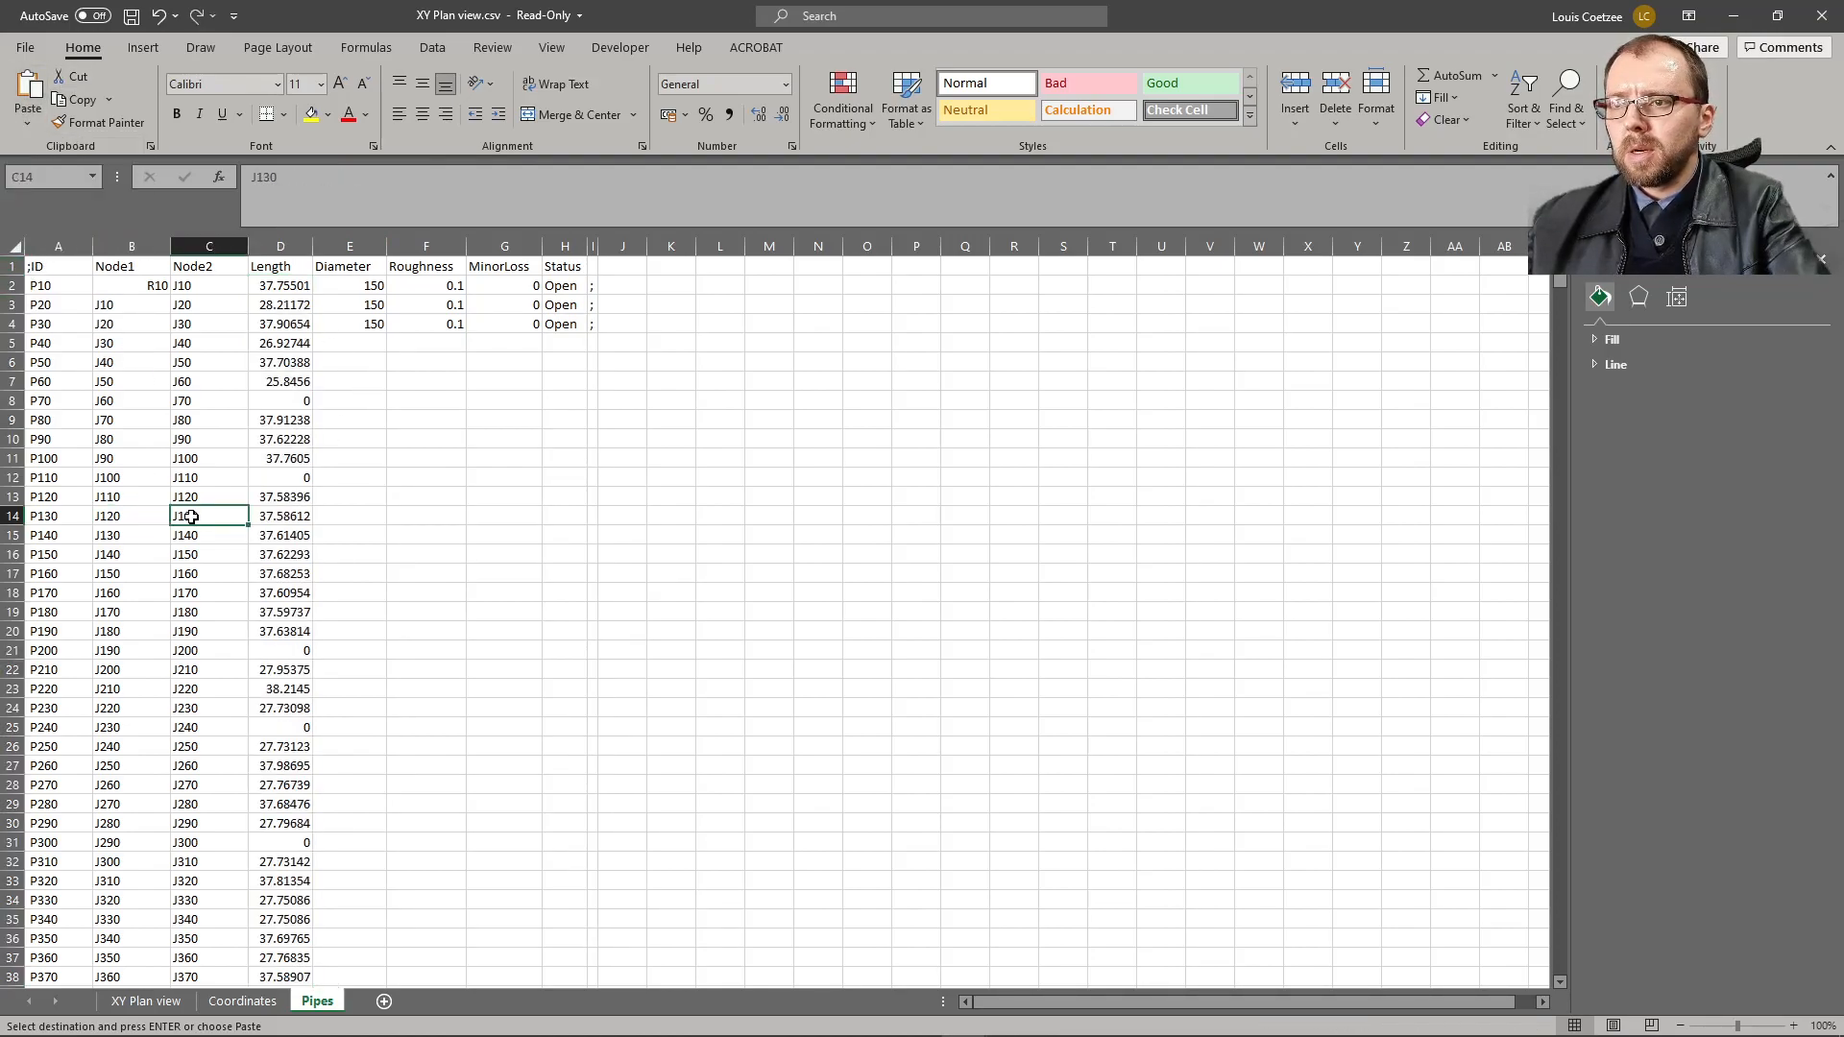
{"action": "key", "text": "ctrl+Down"}
{"action": "scroll", "coordinate": [160, 564], "scroll_direction": "down", "scroll_amount": 3}
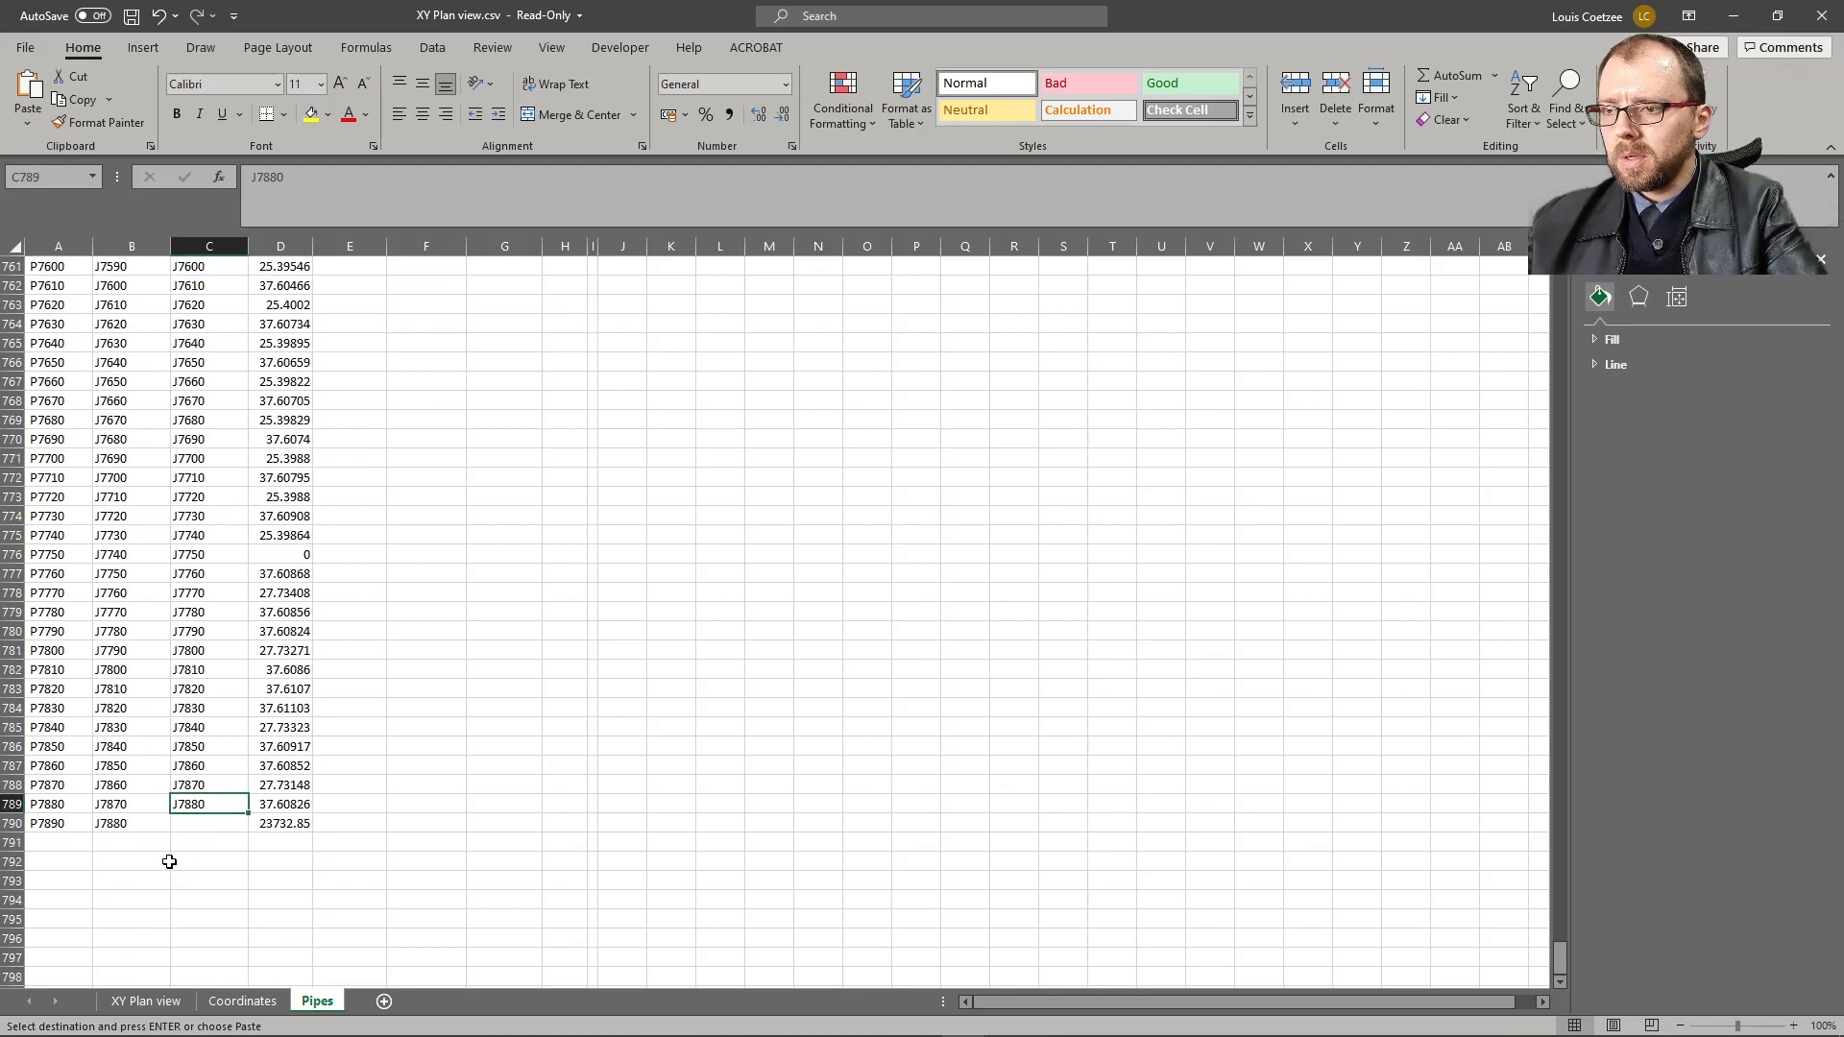
{"action": "left_click_drag", "start_coordinate": [34, 824], "coordinate": [279, 823]}
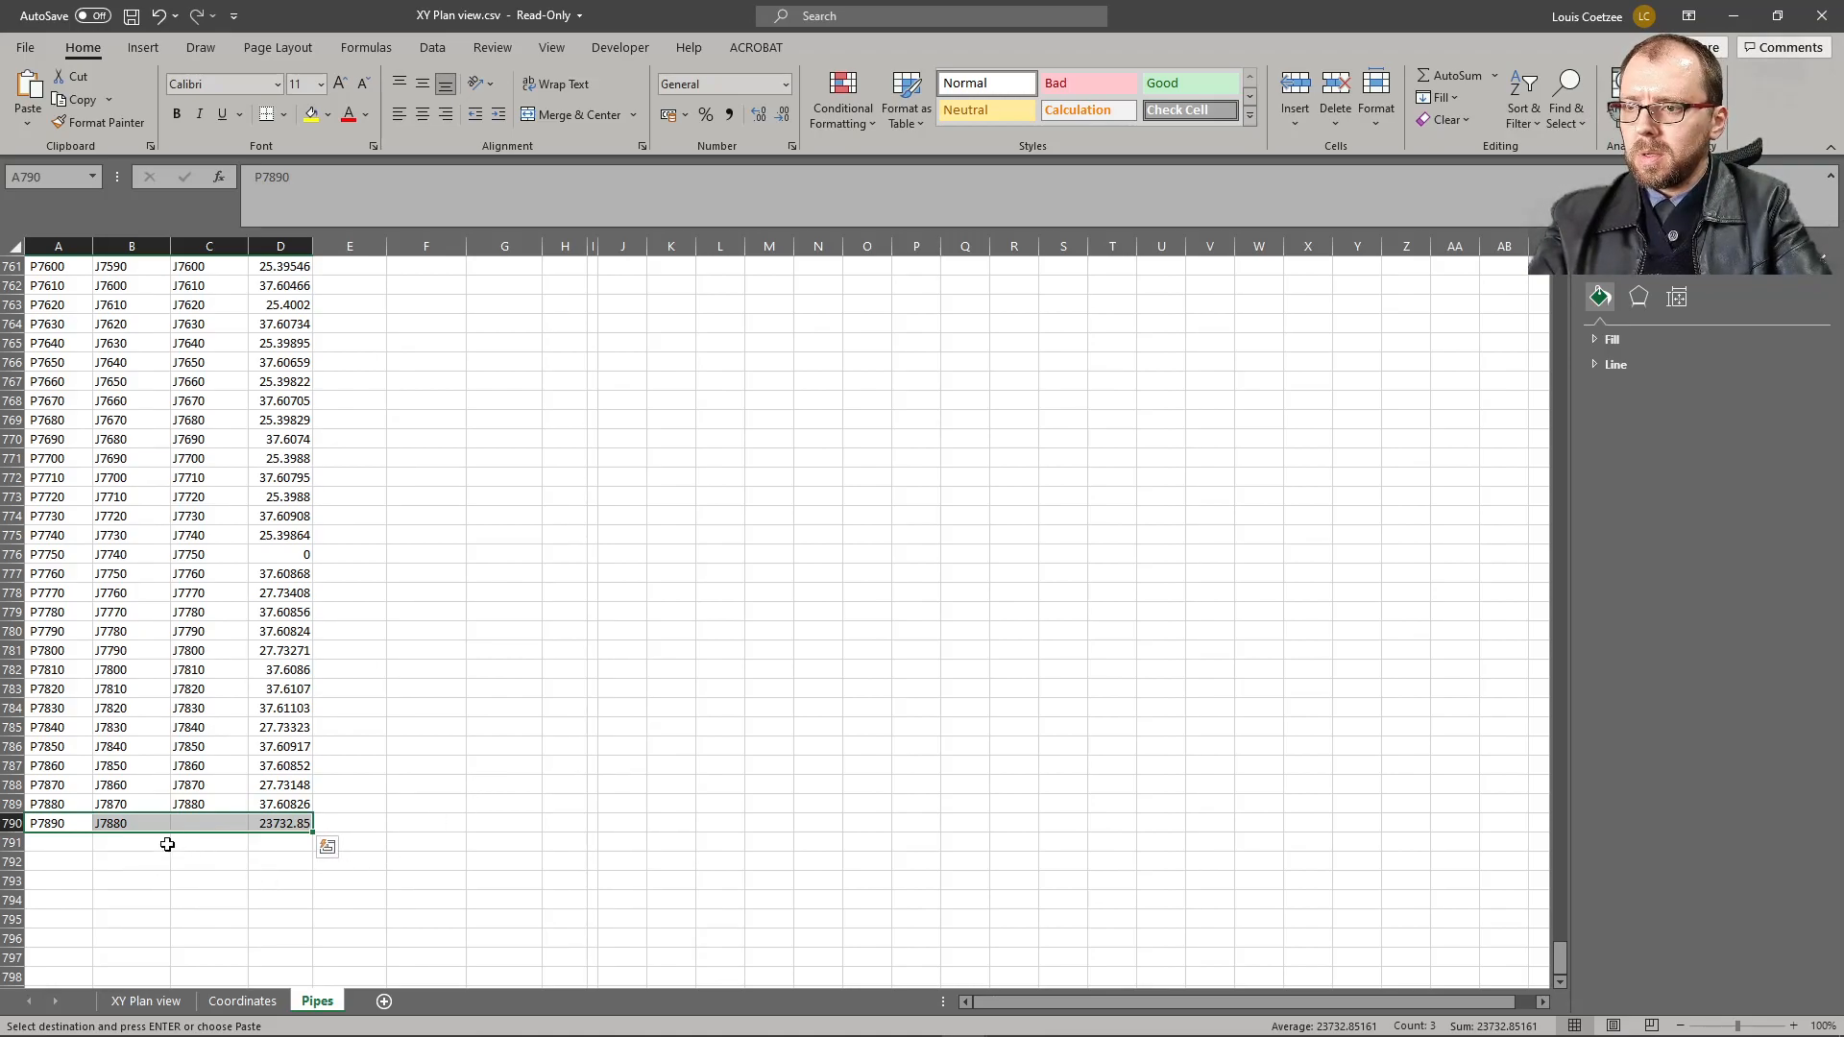
{"action": "key", "text": "Escape"}
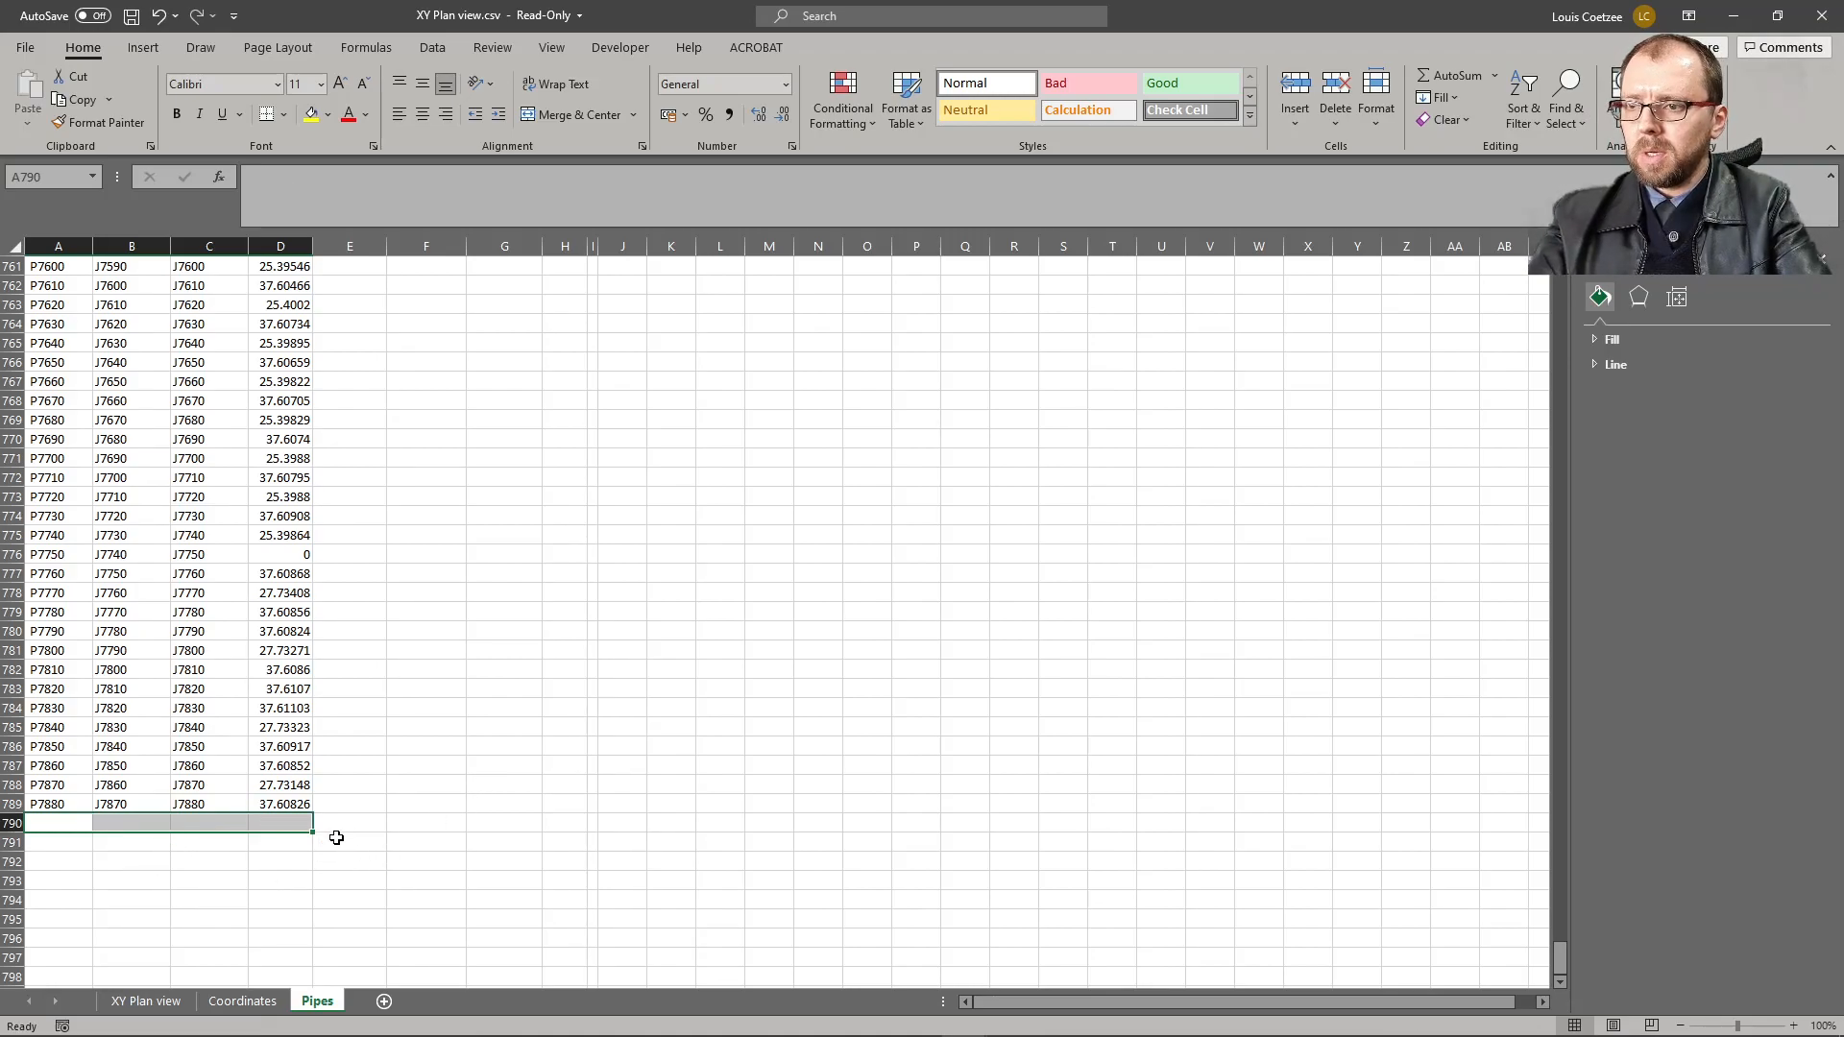
- Set pipe P10's diameter to 800 and fill cells E2:I2 down to row 789
{"action": "left_click", "coordinate": [306, 787]}
{"action": "key", "text": "ctrl+Up"}
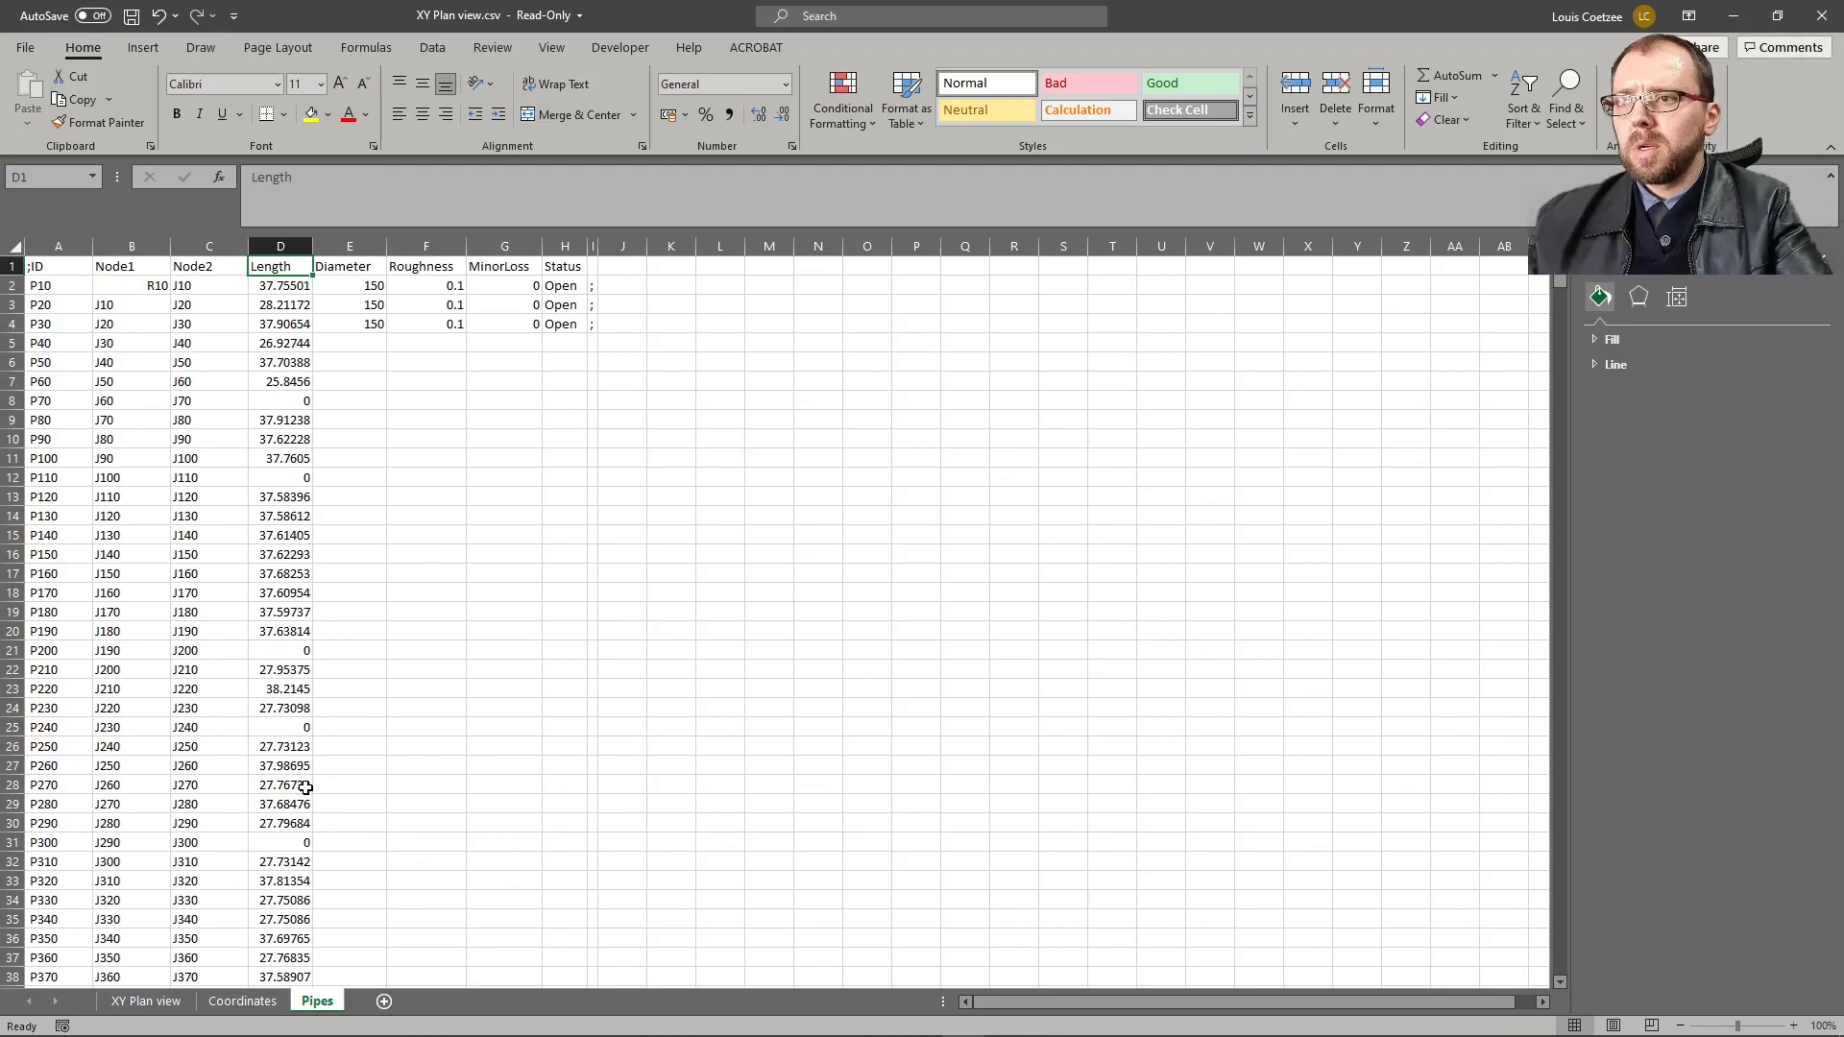
{"action": "left_click", "coordinate": [367, 288]}
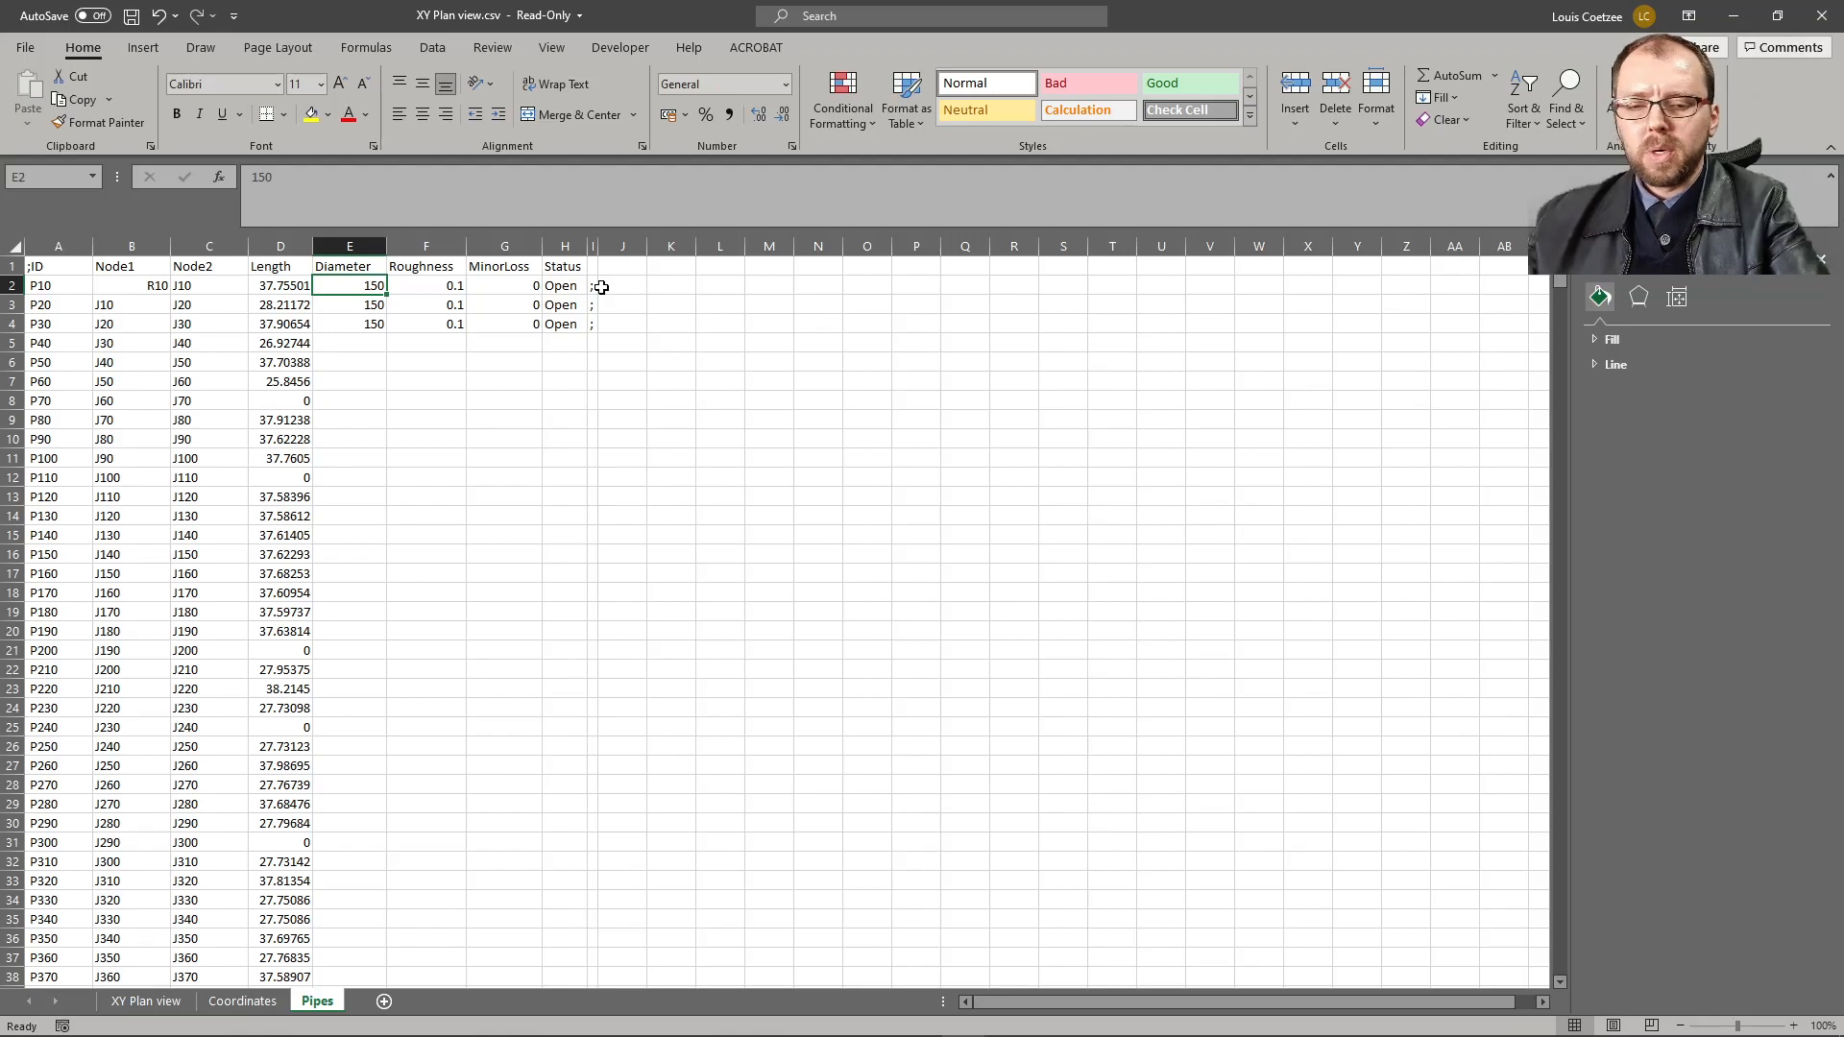
{"action": "type", "text": "800"}
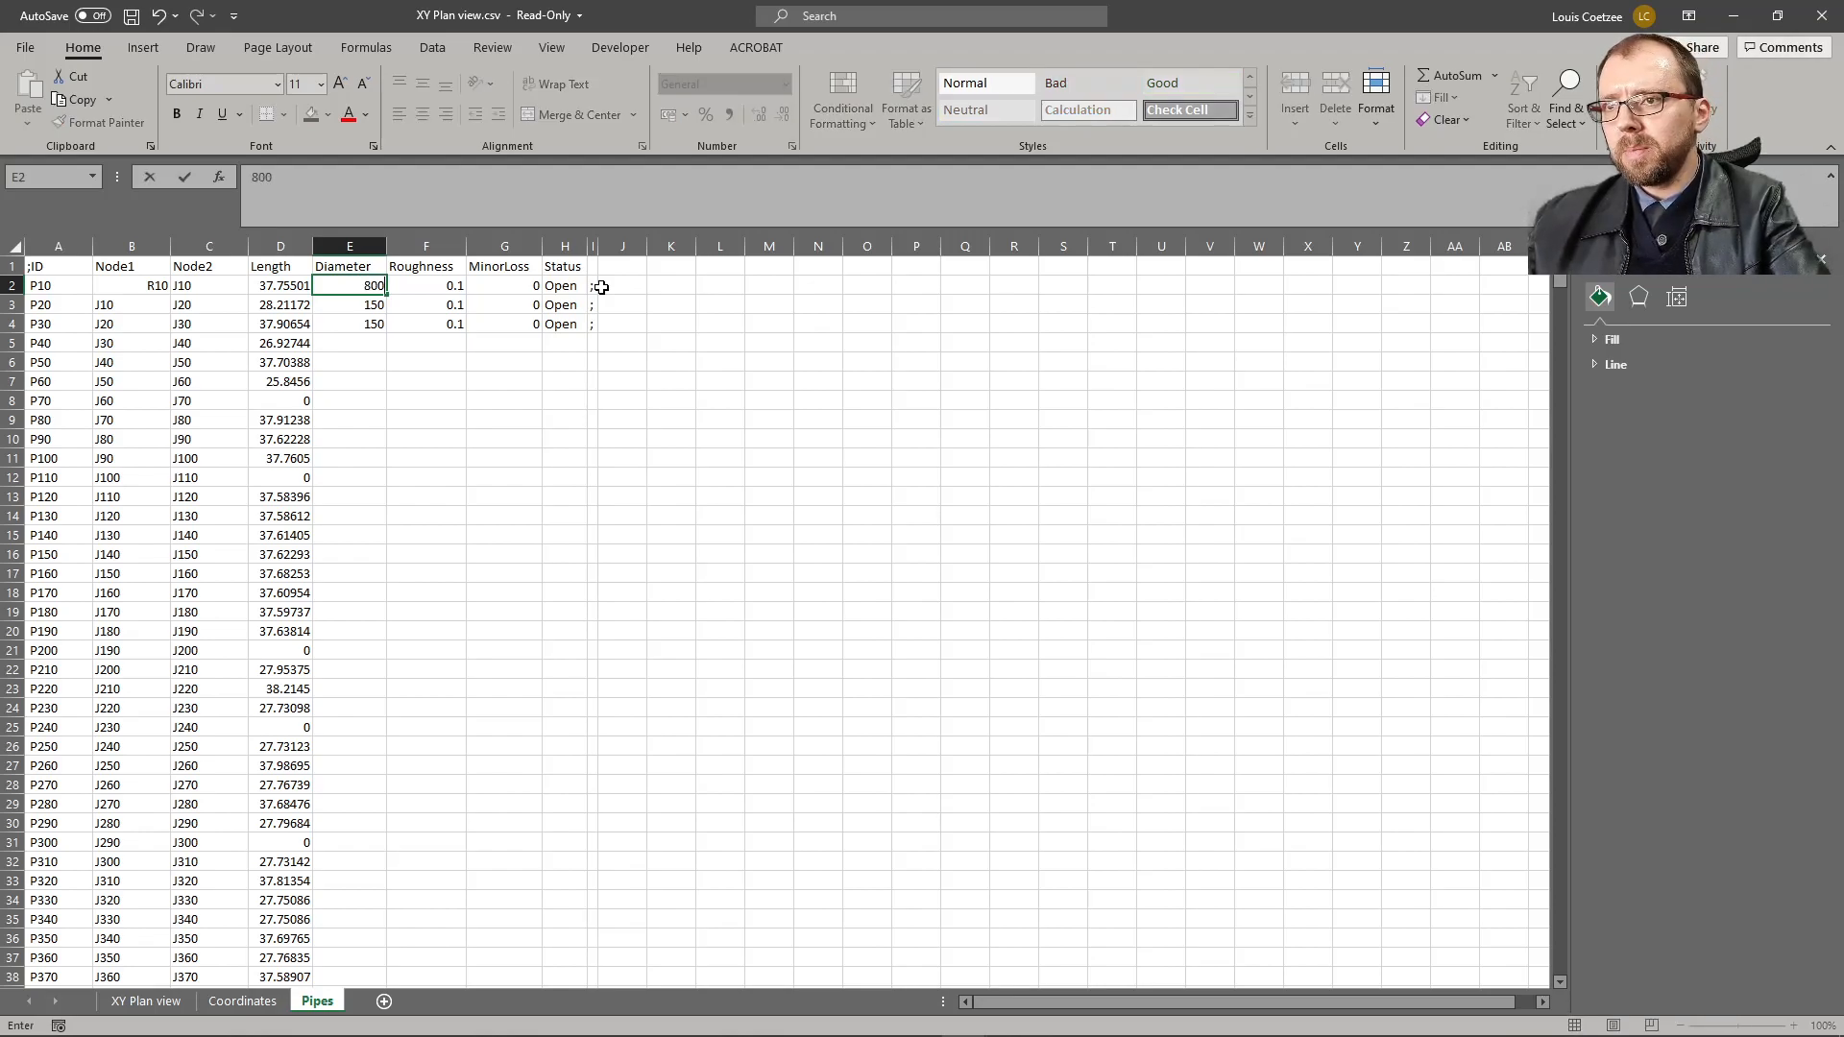
{"action": "key", "text": "ctrl+Return"}
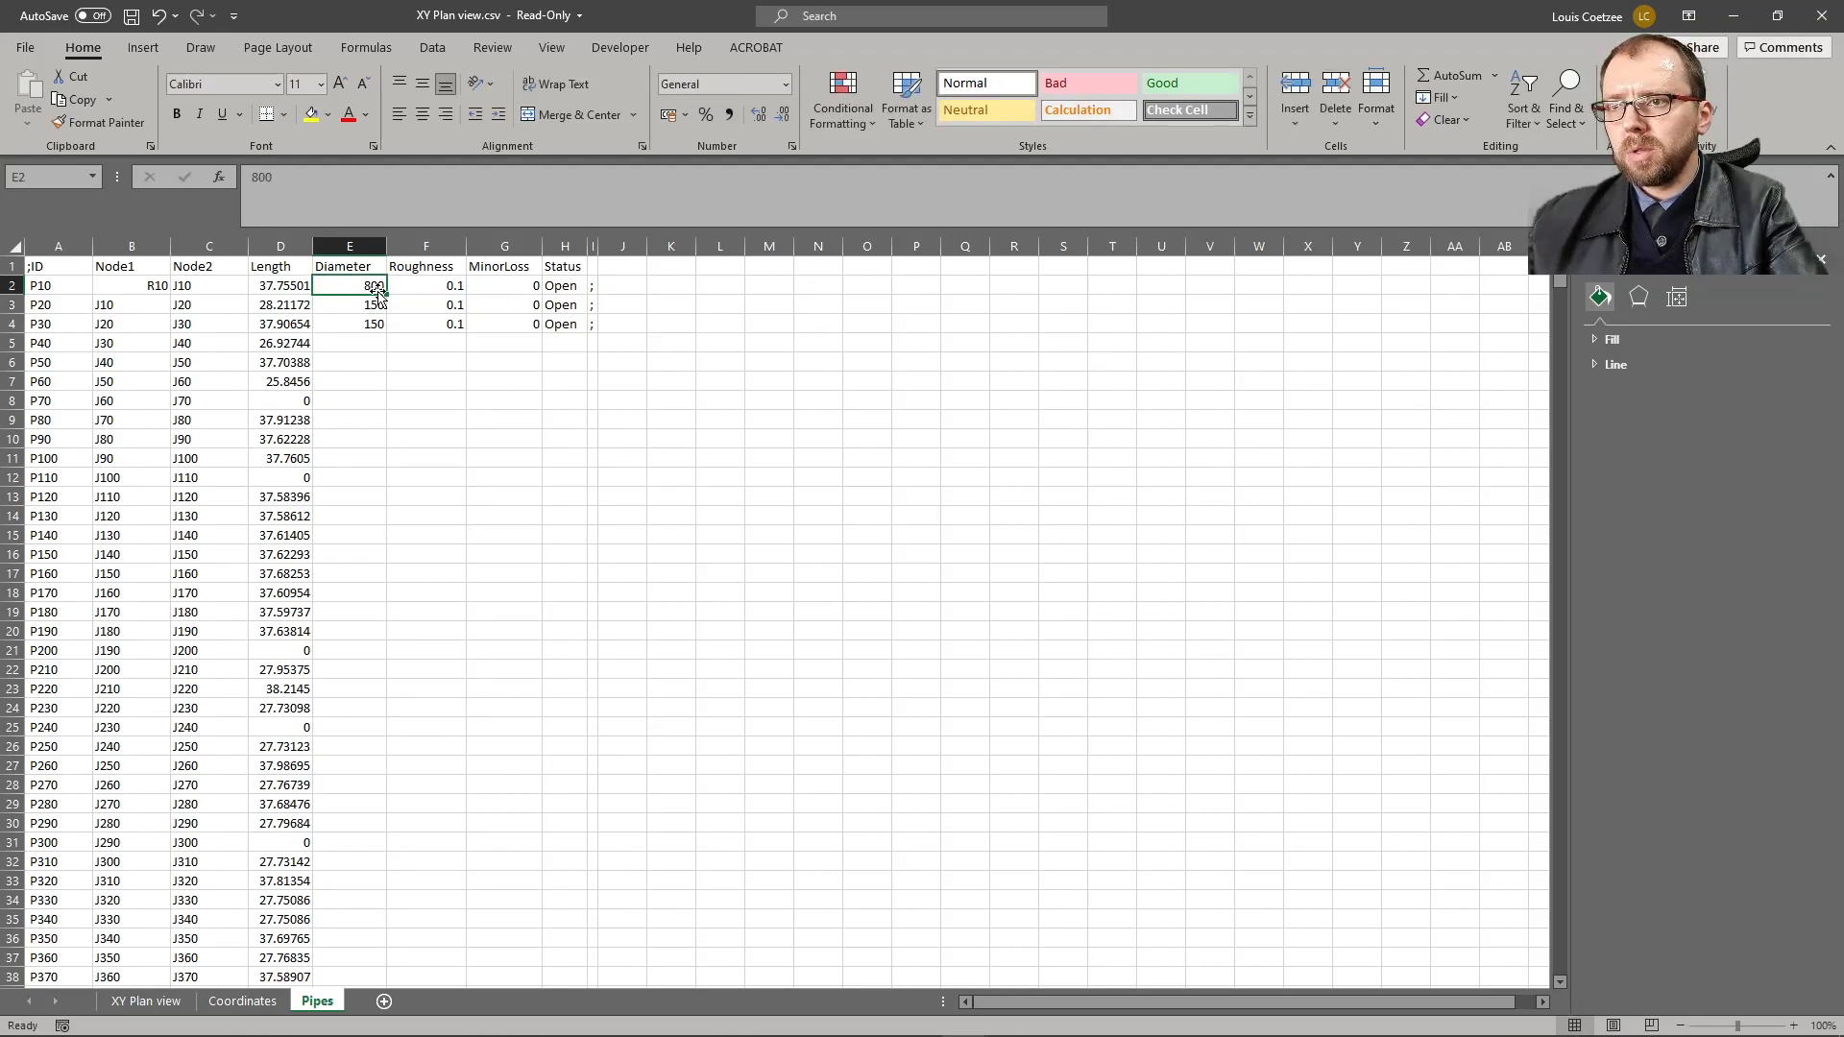
{"action": "left_click", "coordinate": [595, 287], "text": "shift"}
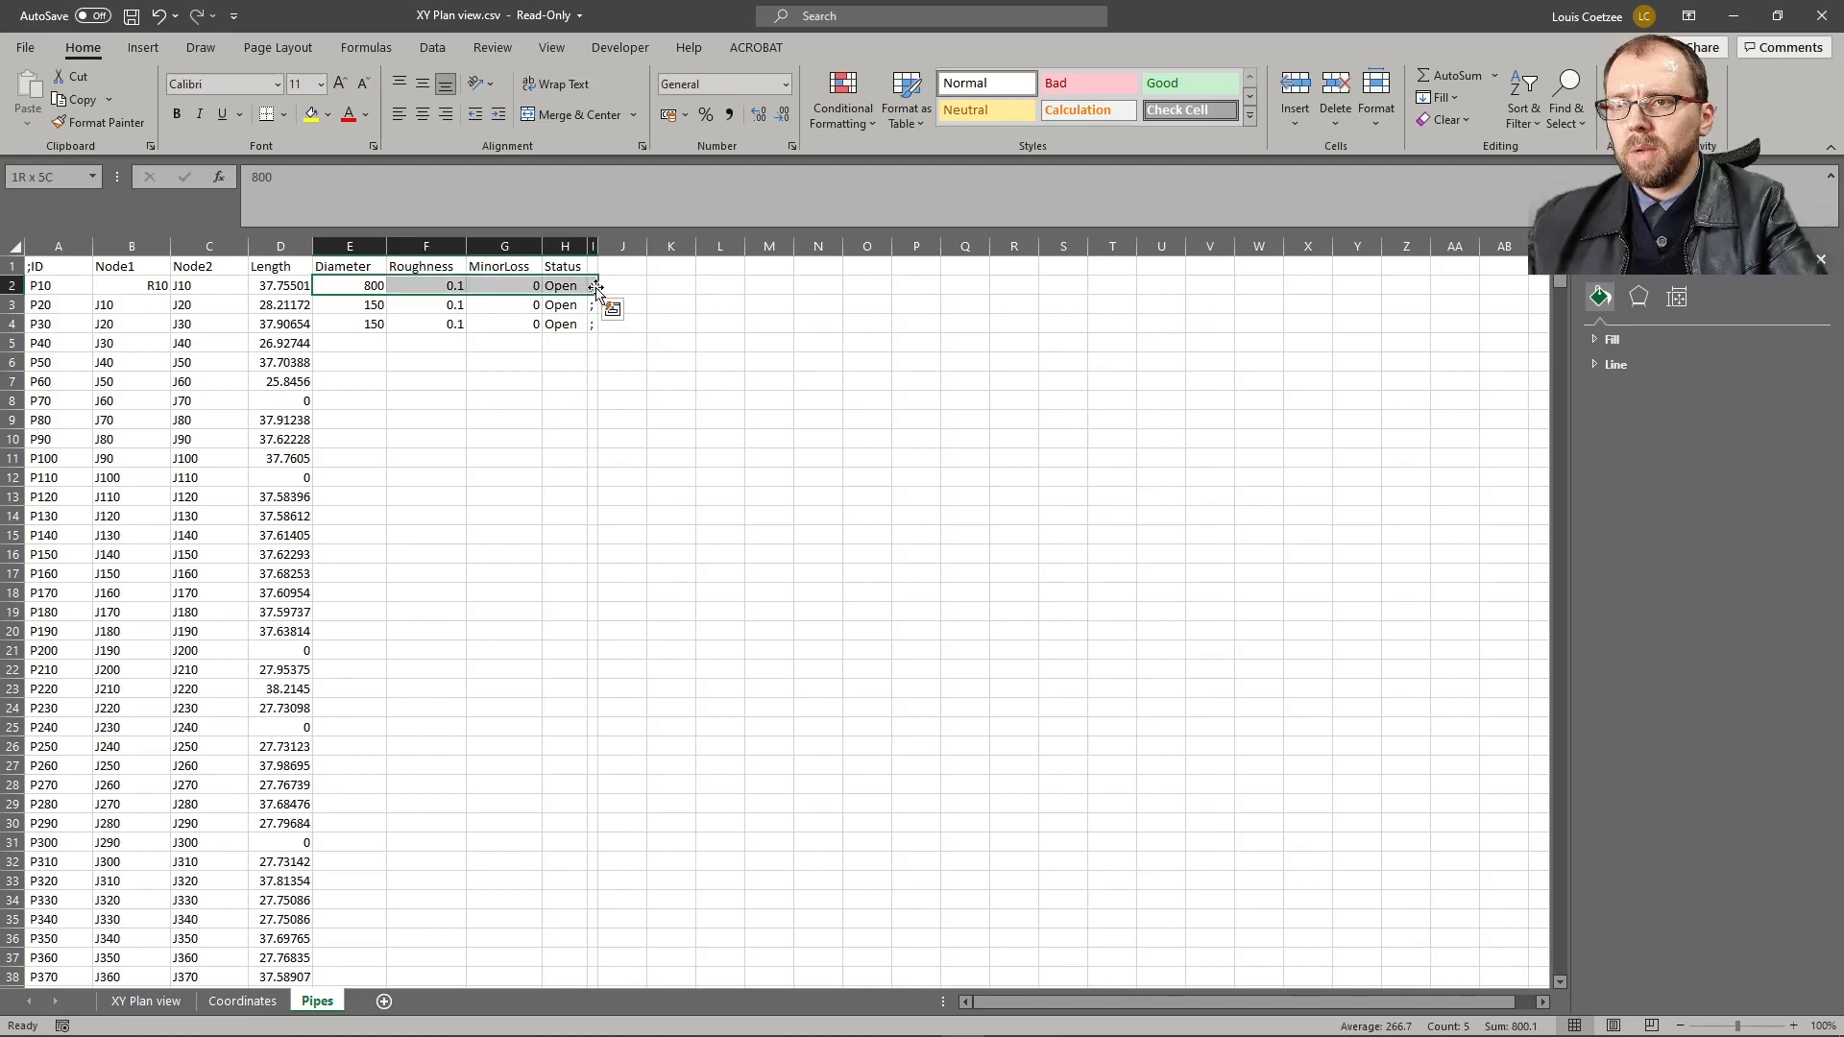
{"action": "left_click_drag", "start_coordinate": [594, 286], "coordinate": [470, 970]}
- Copy the entire pipe table, cells A1:I789, and switch to Assignment - Pipe Flow.inp in Notepad2
{"action": "left_click", "coordinate": [26, 828]}
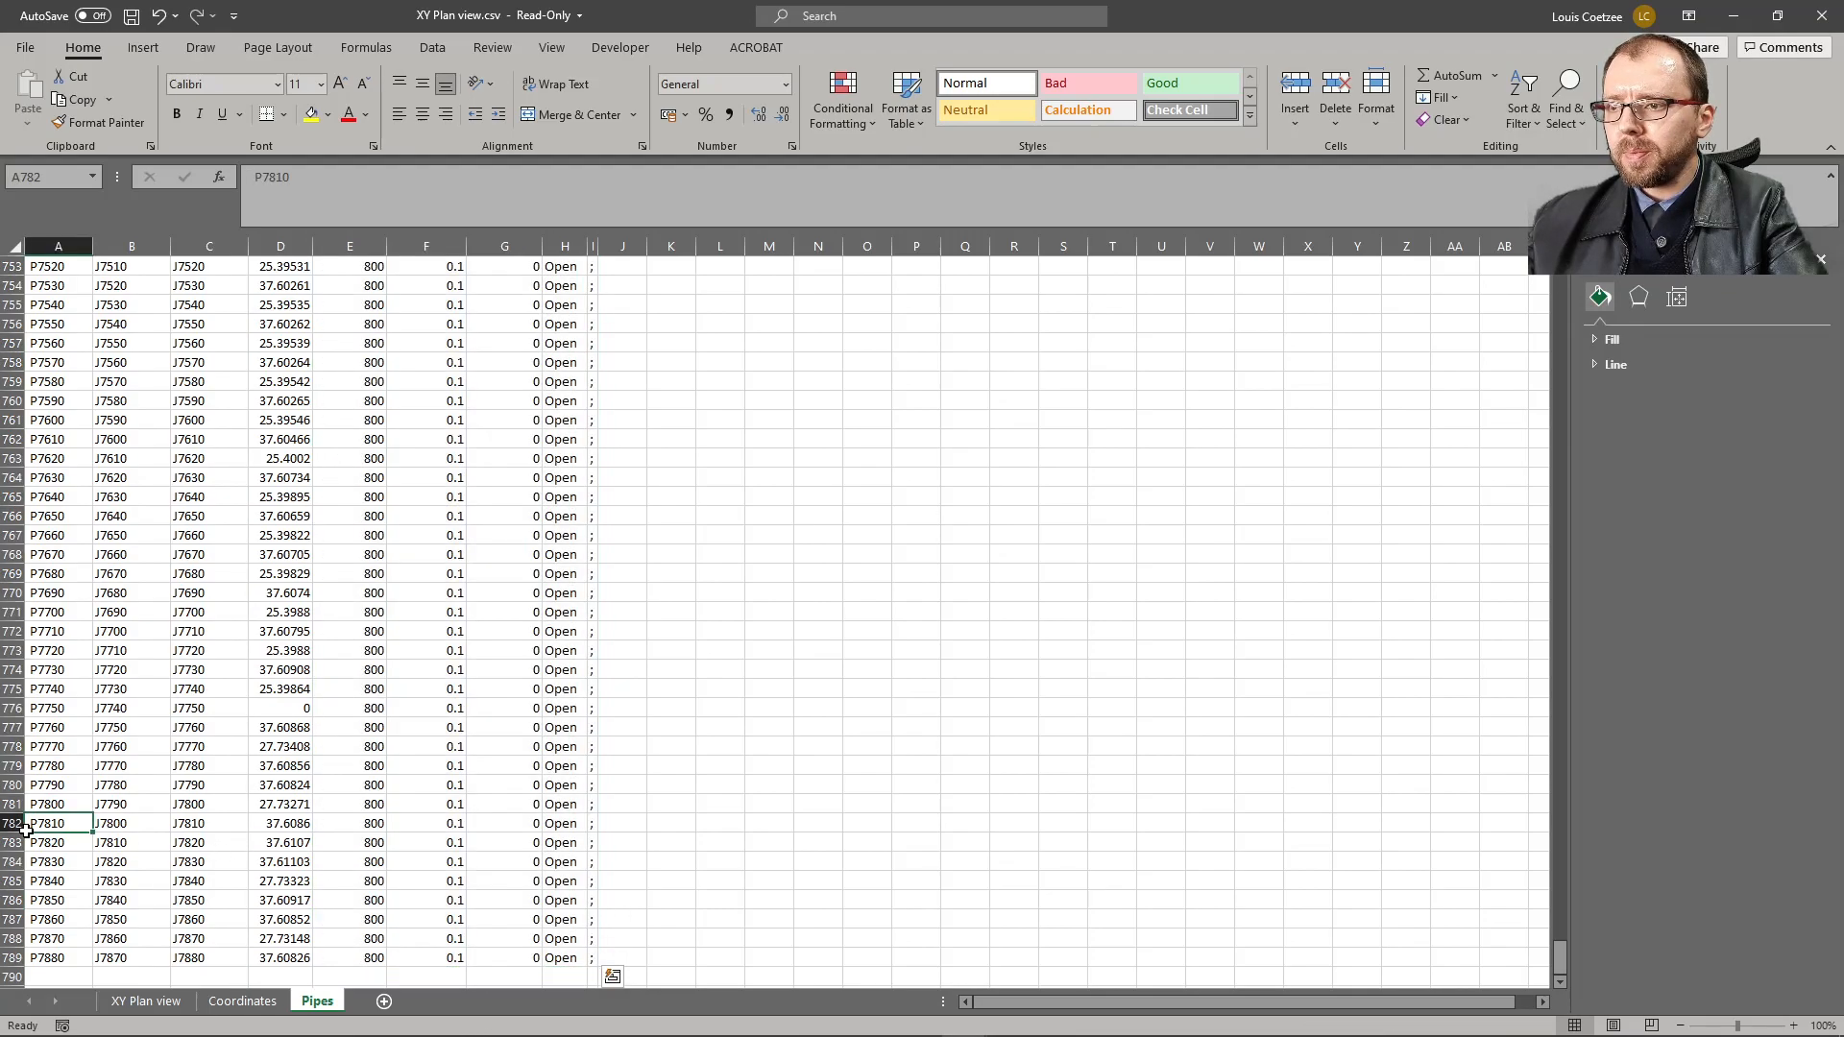
{"action": "key", "text": "ctrl+a"}
{"action": "scroll", "coordinate": [284, 704], "scroll_direction": "down", "scroll_amount": 2}
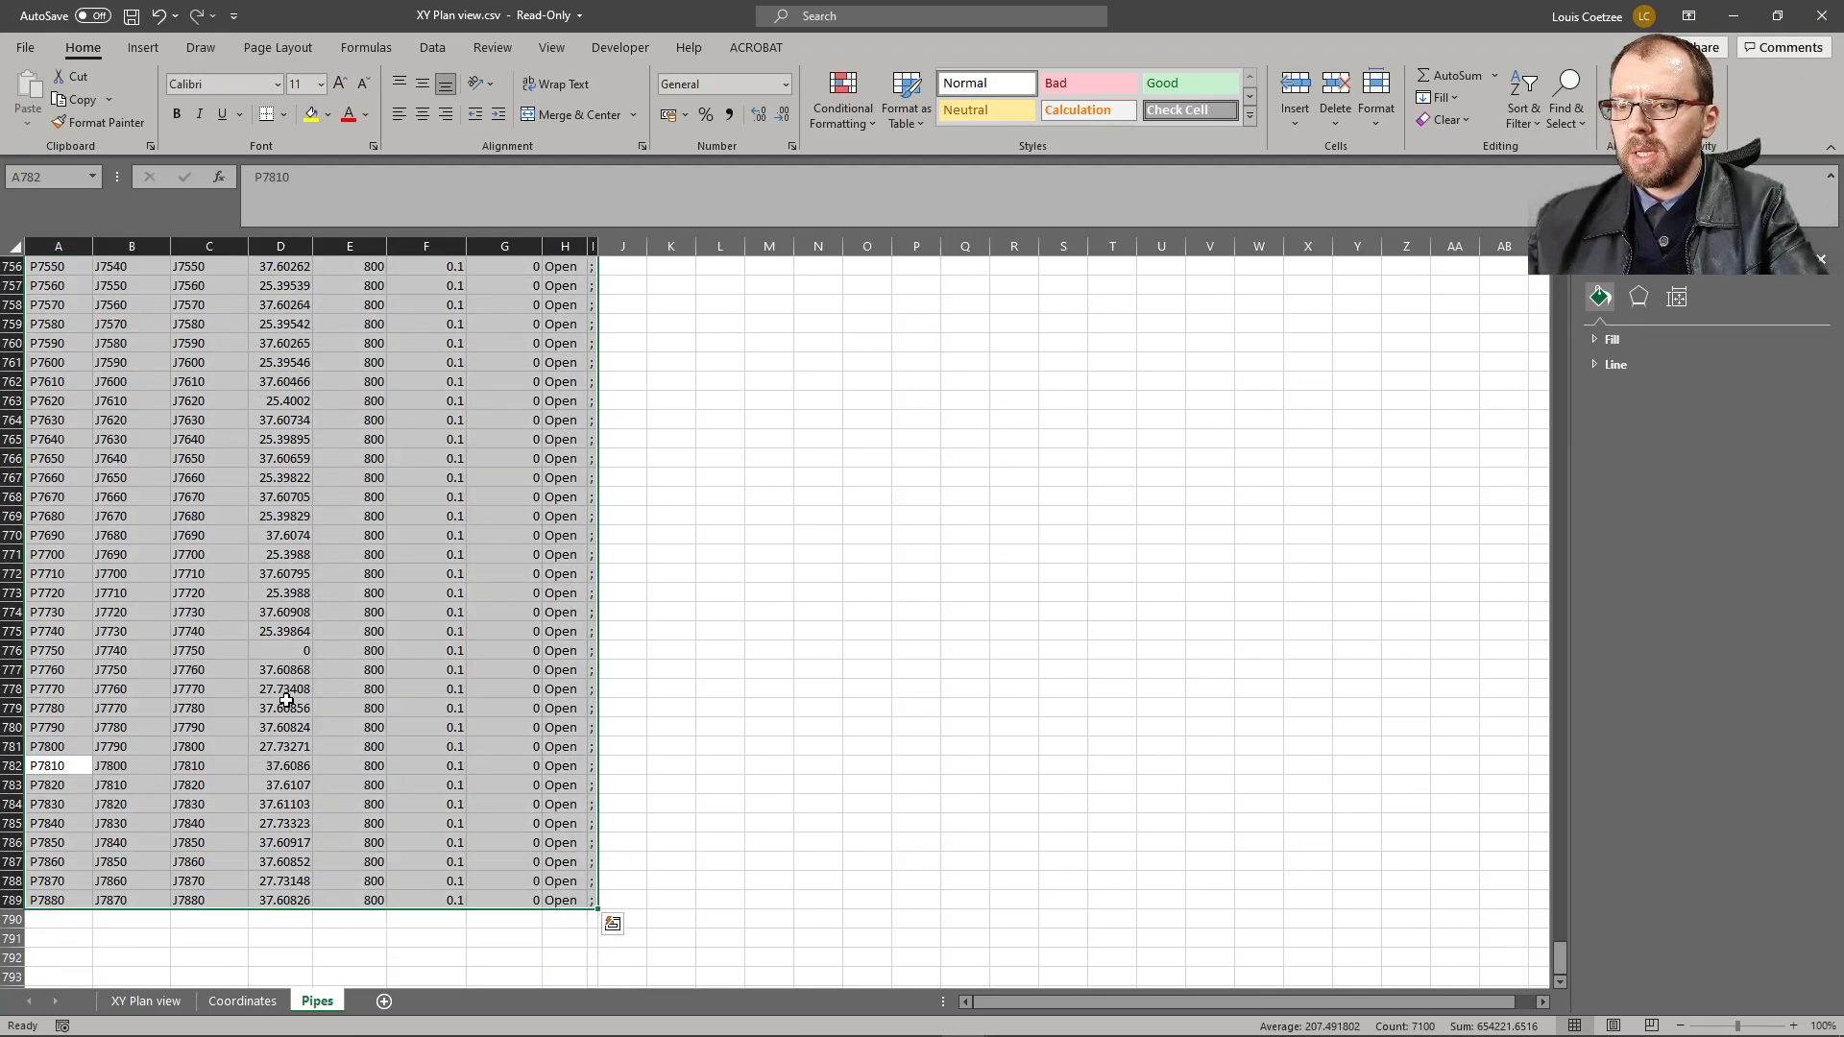
{"action": "scroll", "coordinate": [285, 704], "scroll_direction": "up", "scroll_amount": 20}
{"action": "left_click_drag", "start_coordinate": [1563, 919], "coordinate": [1563, 279]}
{"action": "key", "text": "ctrl+c"}
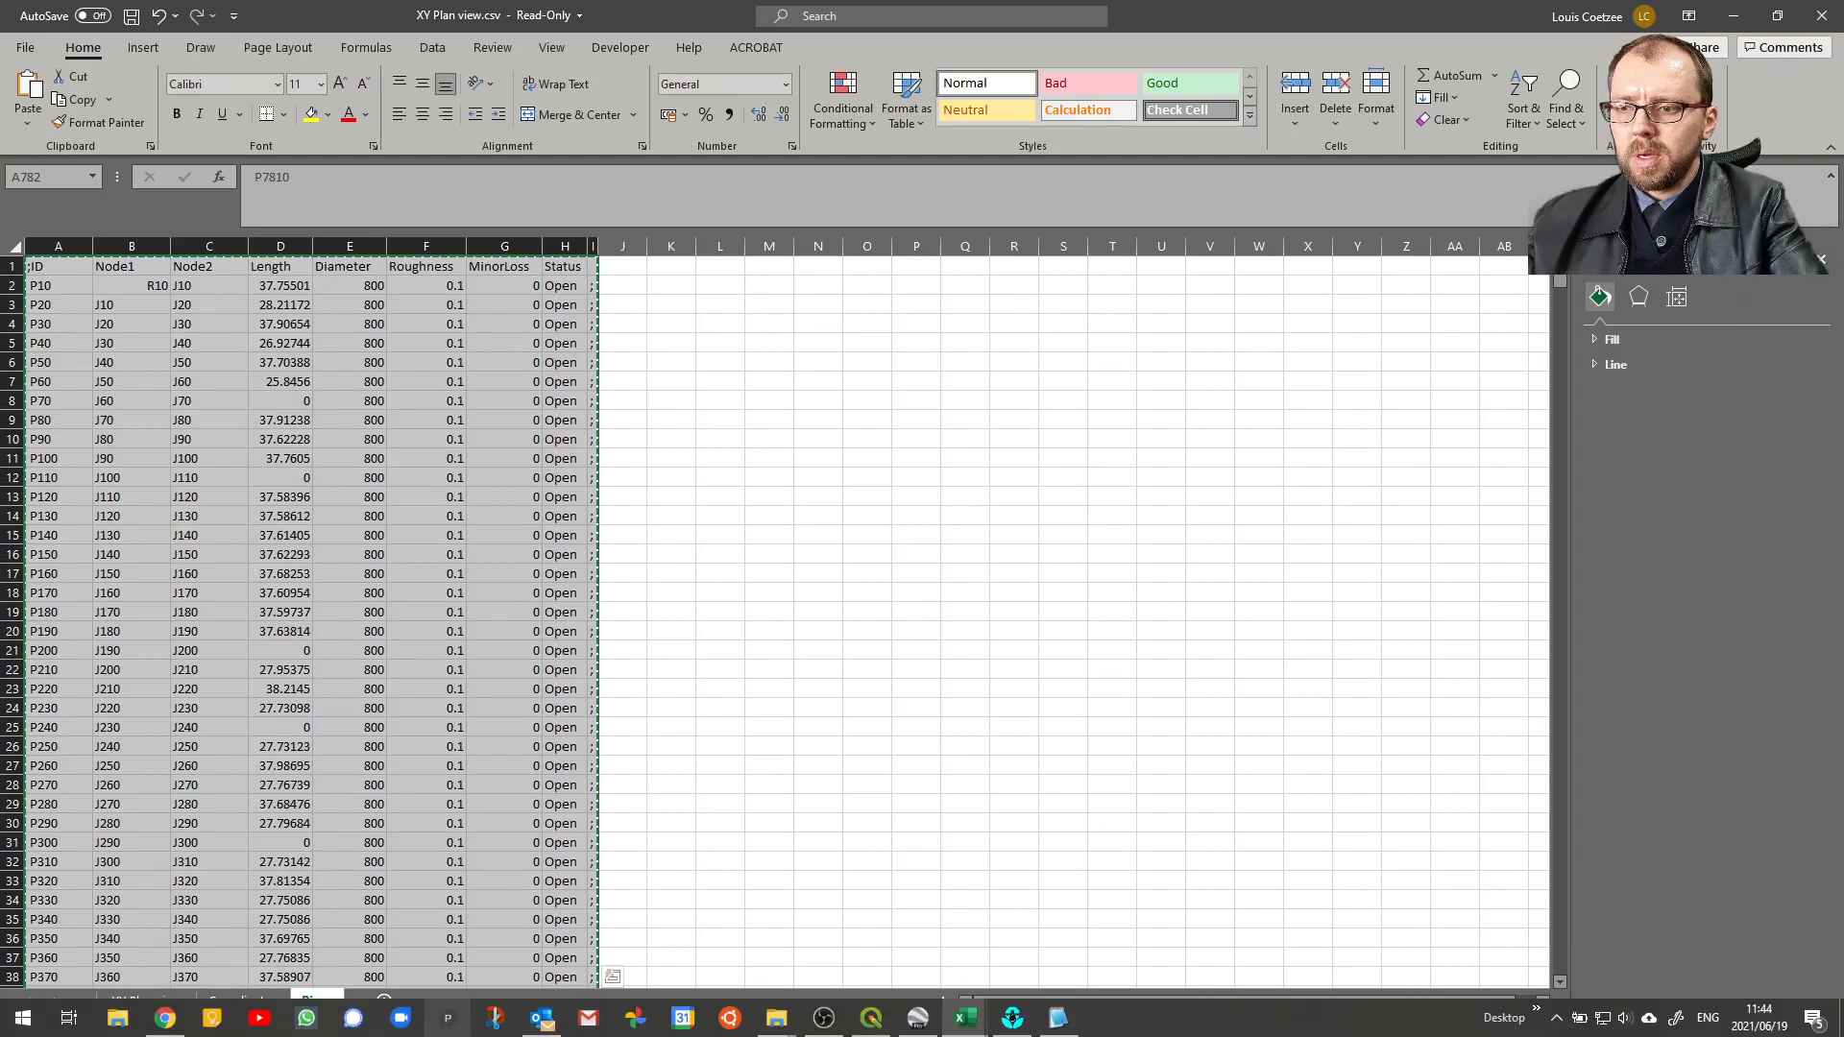
{"action": "left_click", "coordinate": [1057, 1019]}
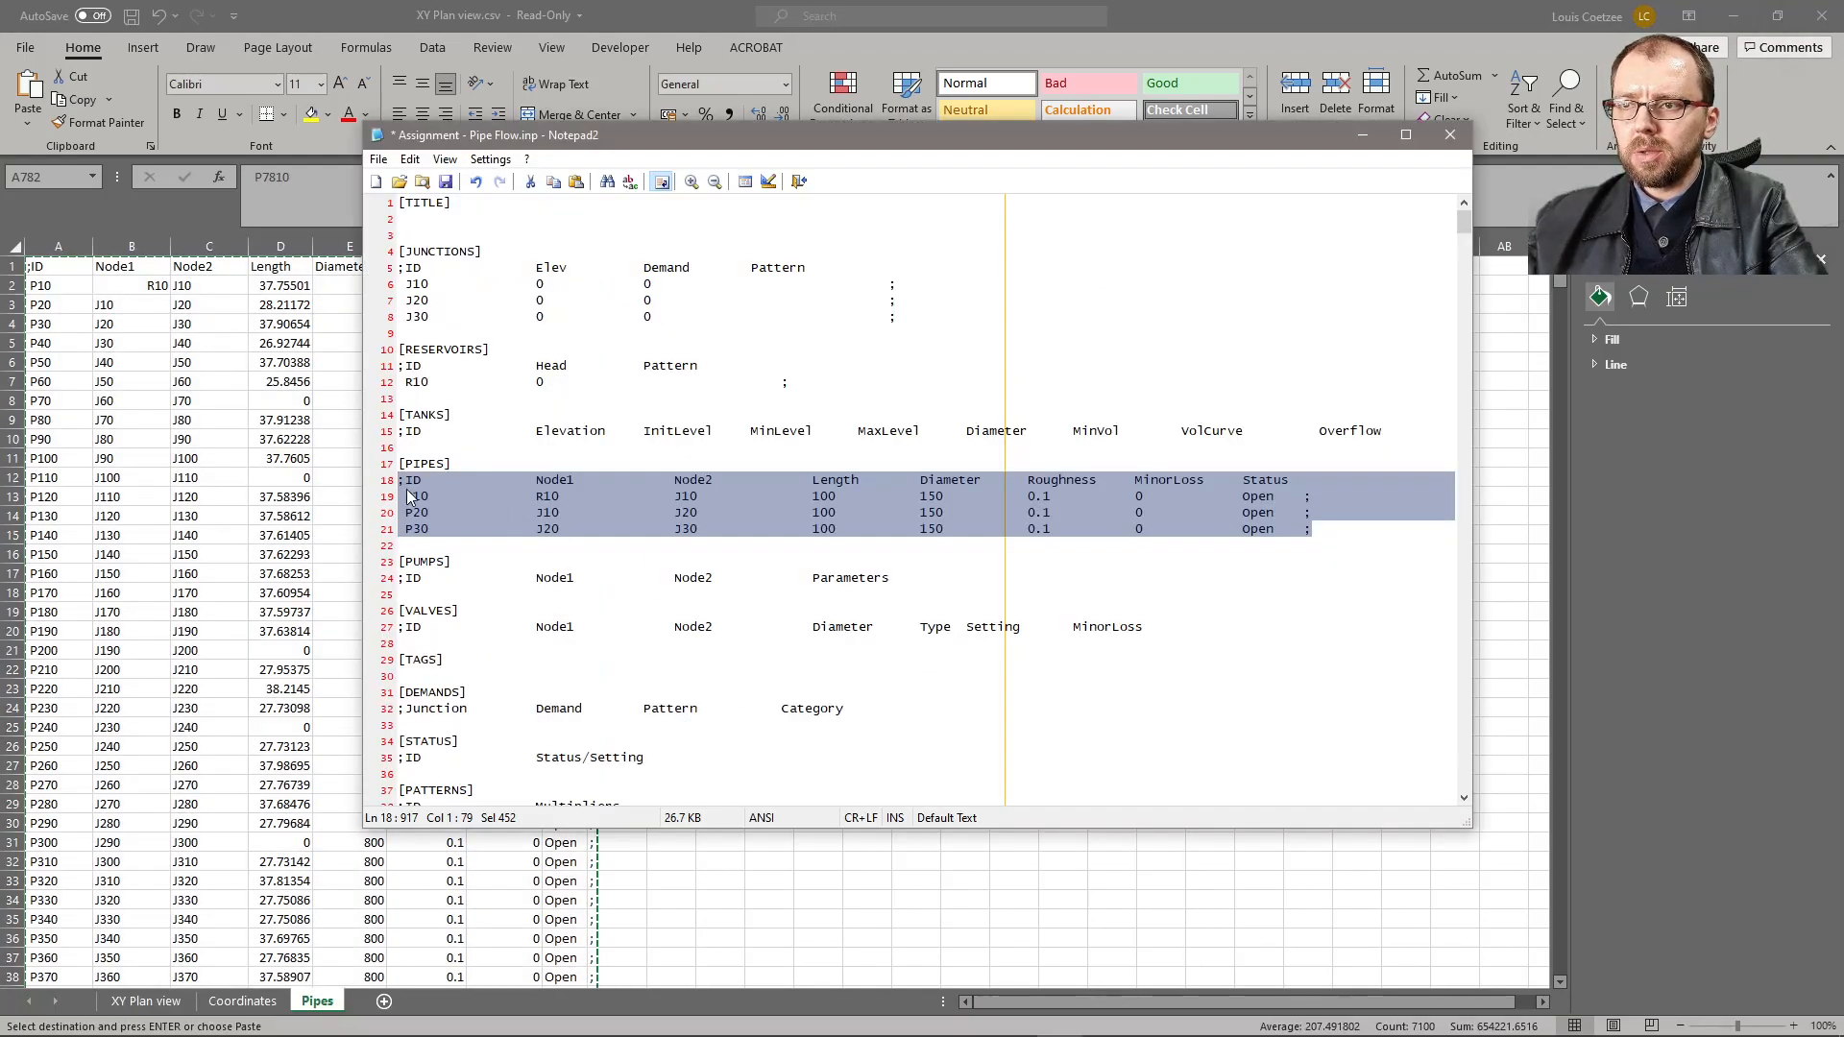
- Replace the selected template rows of the [PIPES] section with the copied pipe table
{"action": "key", "text": "ctrl+v"}
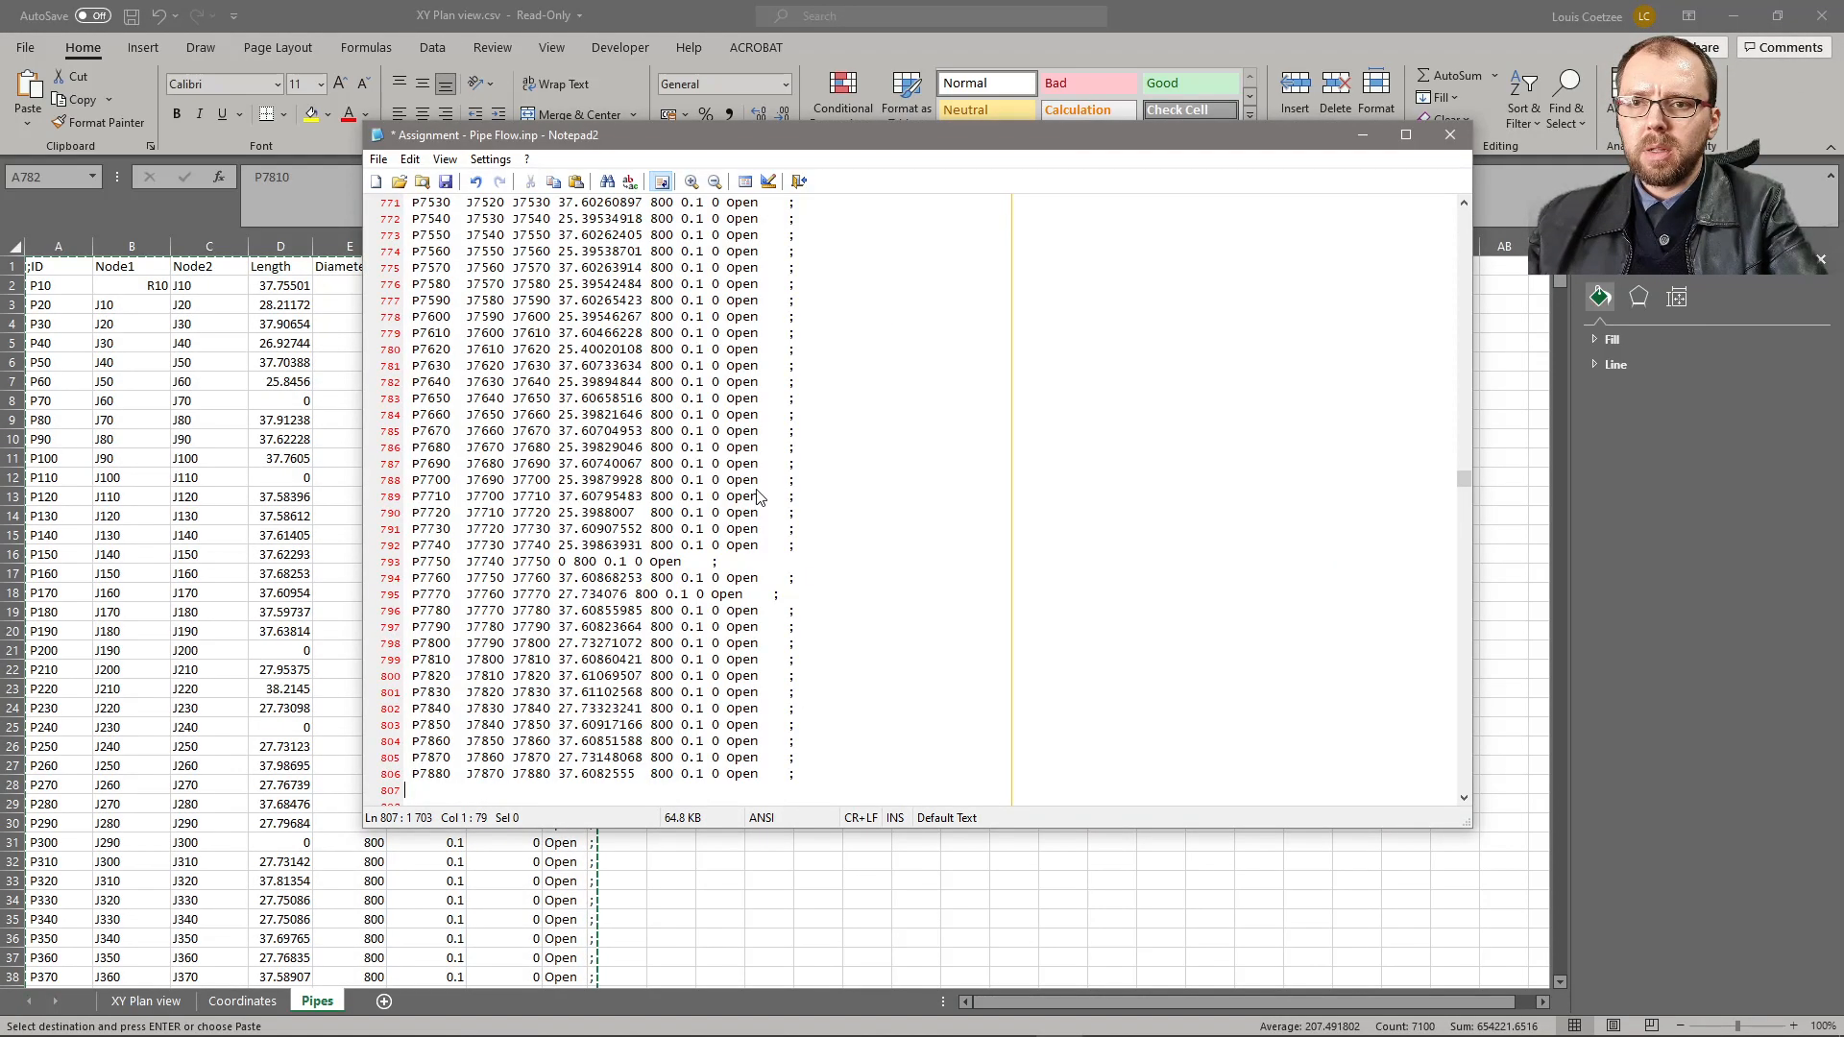
{"action": "left_click_drag", "start_coordinate": [1464, 484], "coordinate": [1425, 217]}
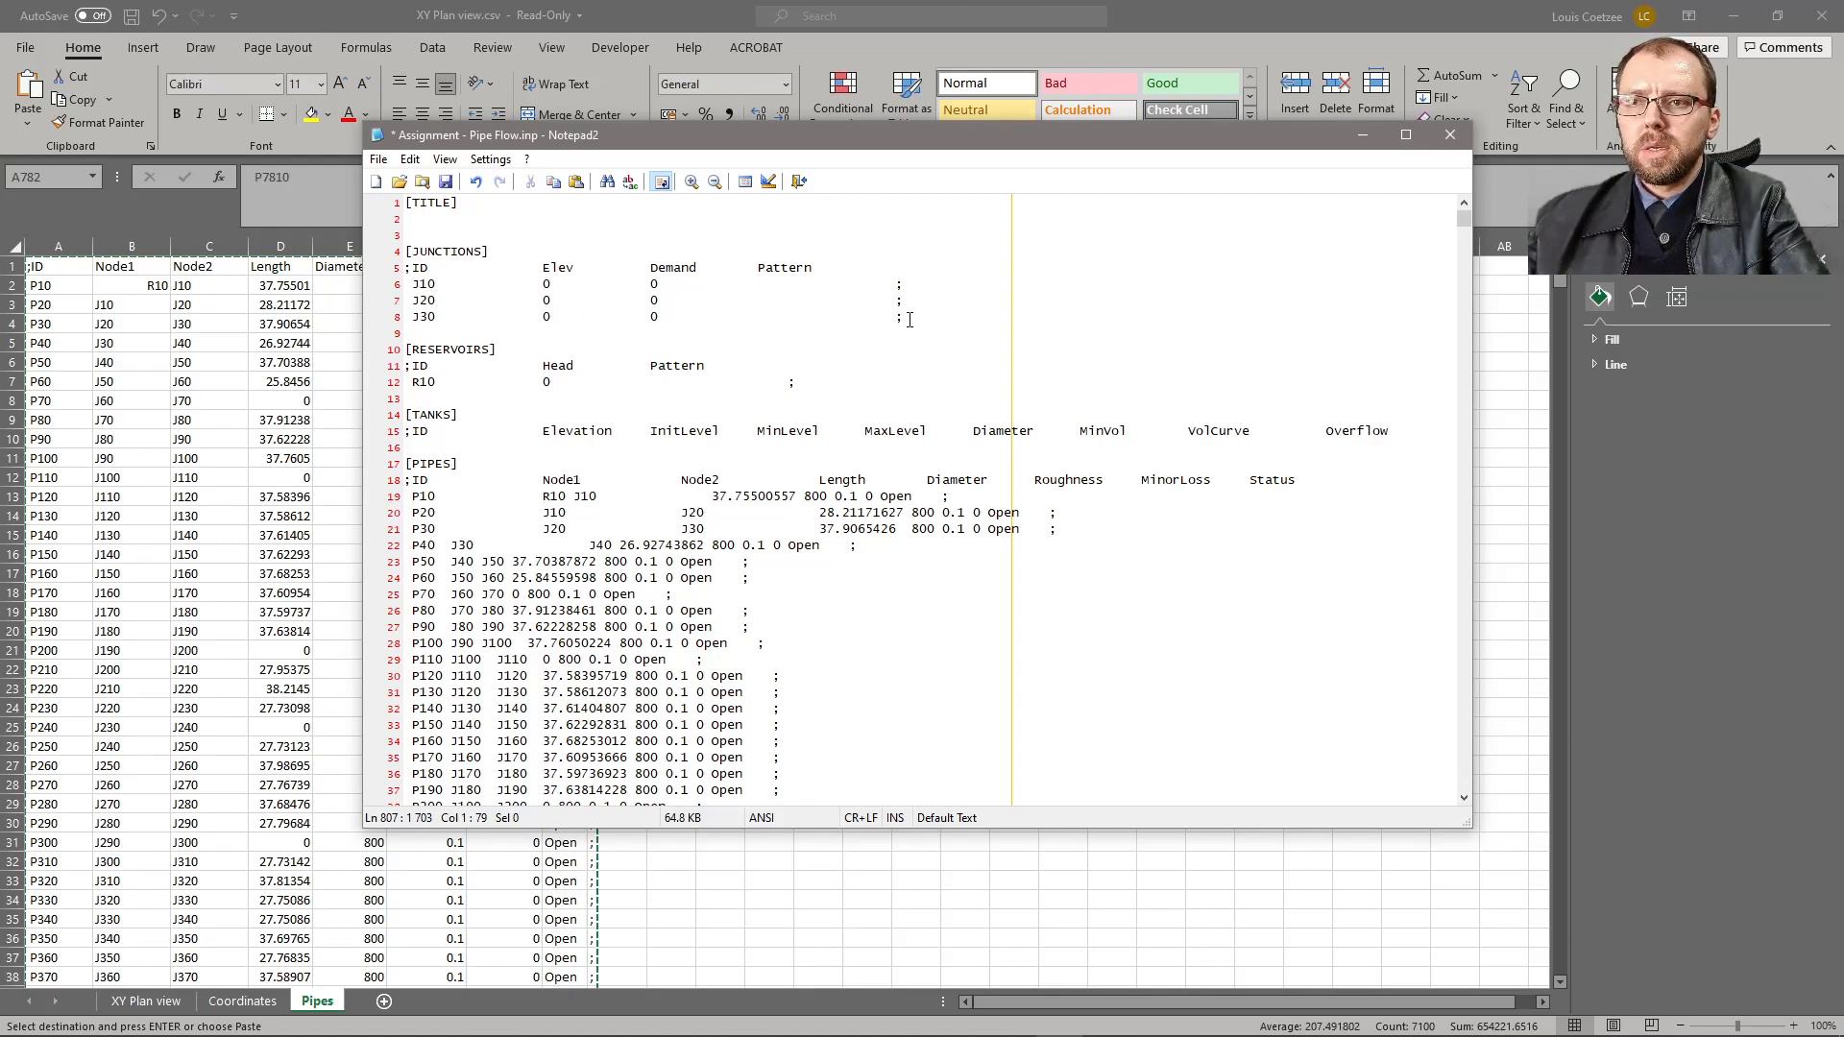
- Copy the [JUNCTIONS] header and rows J10 to J30 into cell A1 of a new Excel sheet named Junctions
{"action": "left_click_drag", "start_coordinate": [904, 312], "coordinate": [366, 271]}
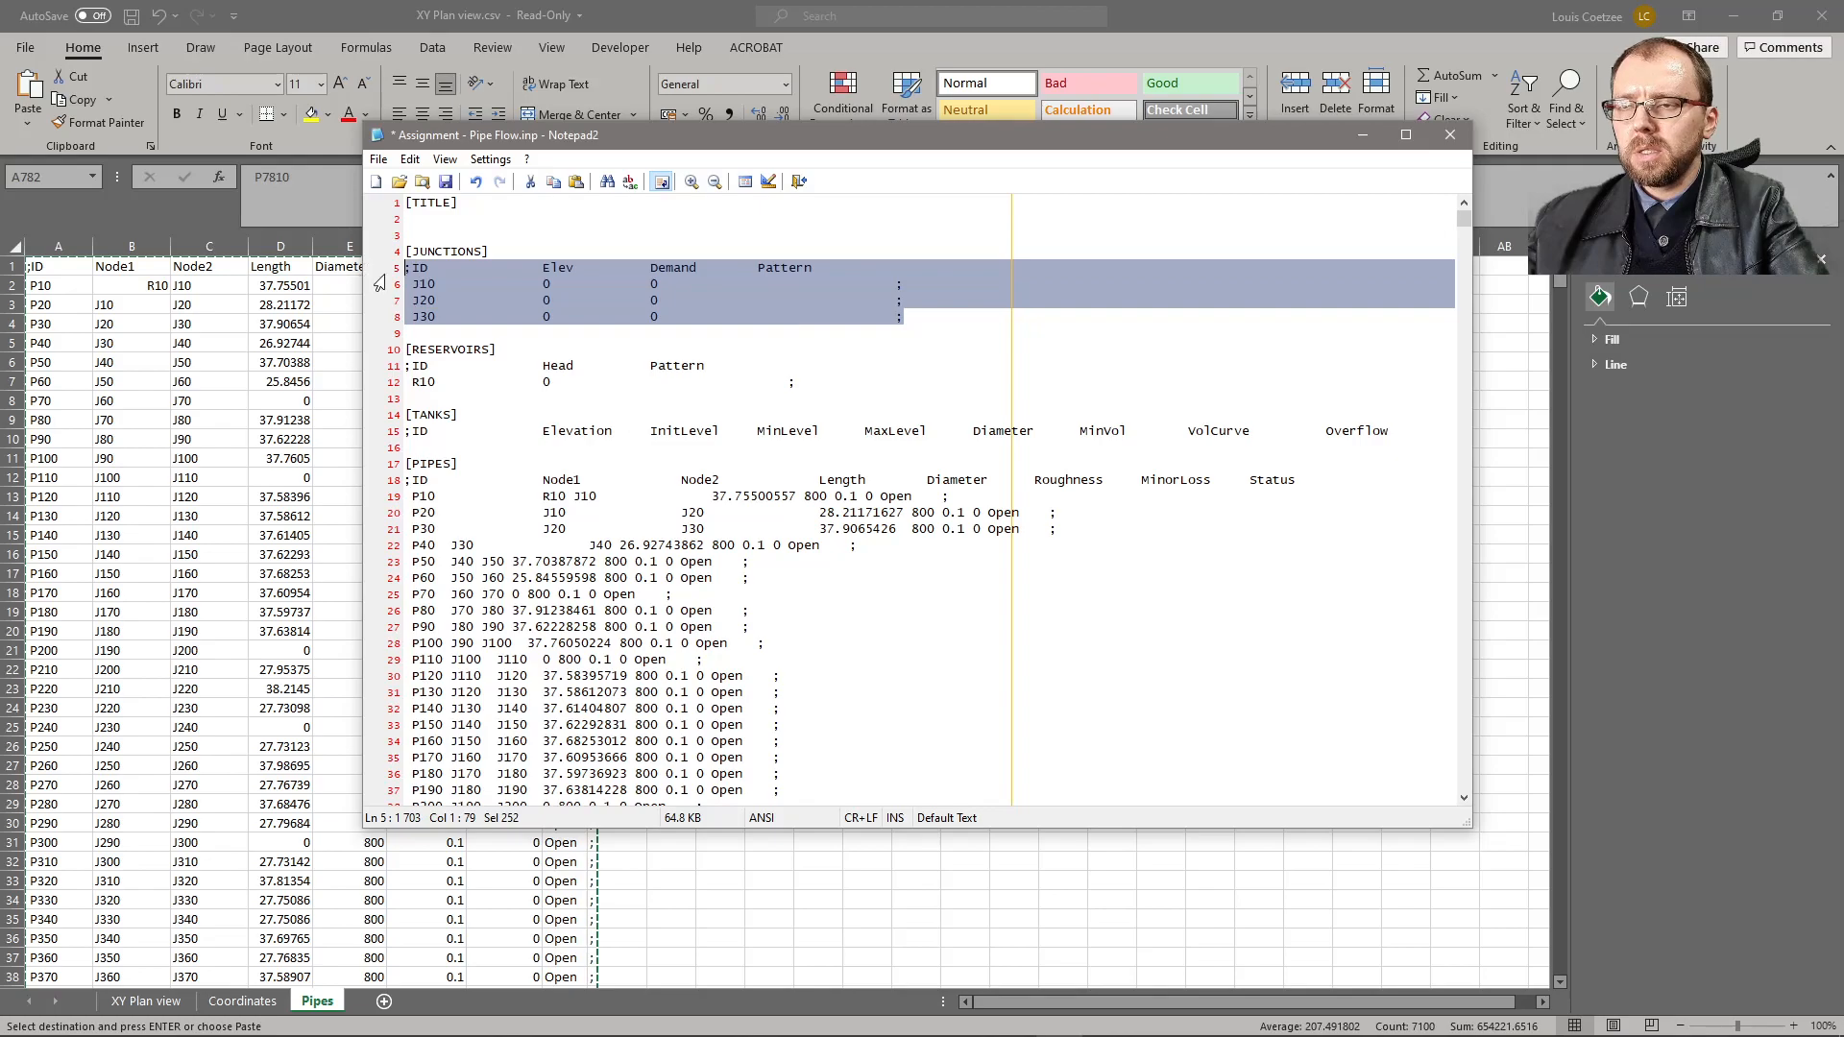
{"action": "key", "text": "ctrl+c"}
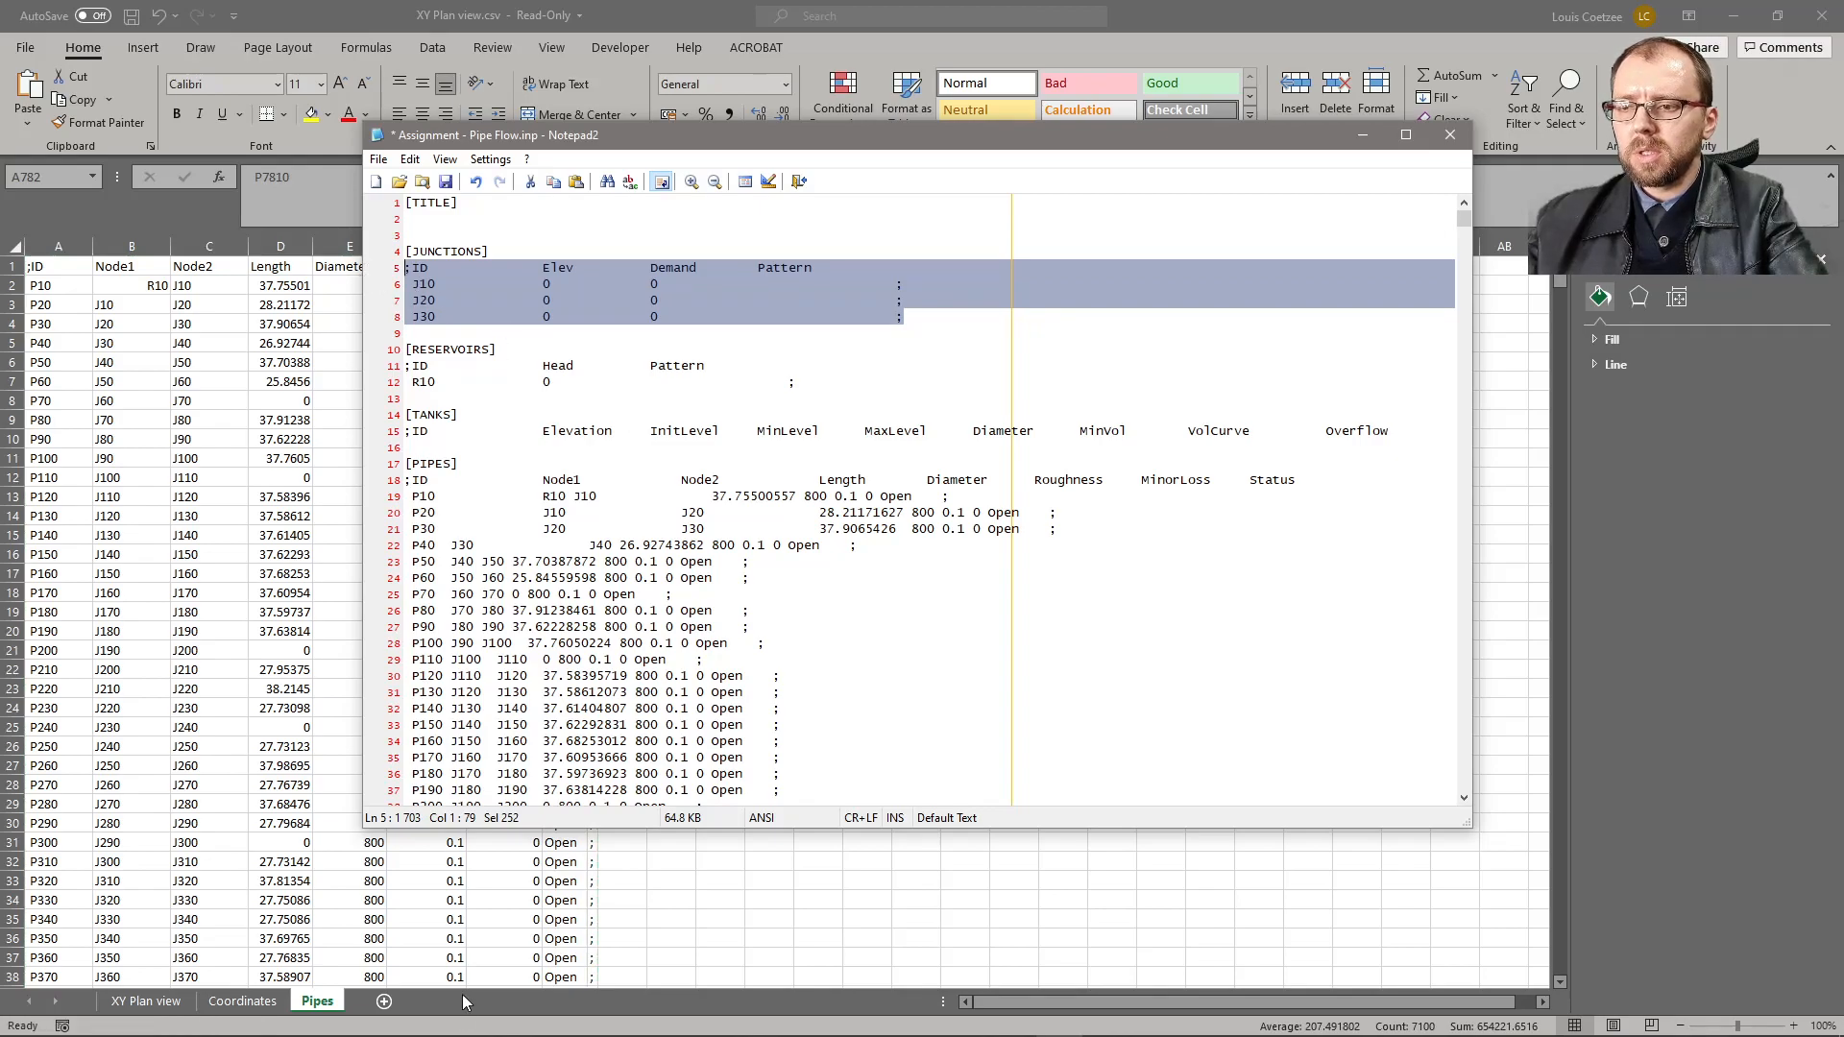
{"action": "left_click", "coordinate": [595, 1001]}
{"action": "left_click", "coordinate": [384, 1001]}
{"action": "right_click", "coordinate": [381, 1008]}
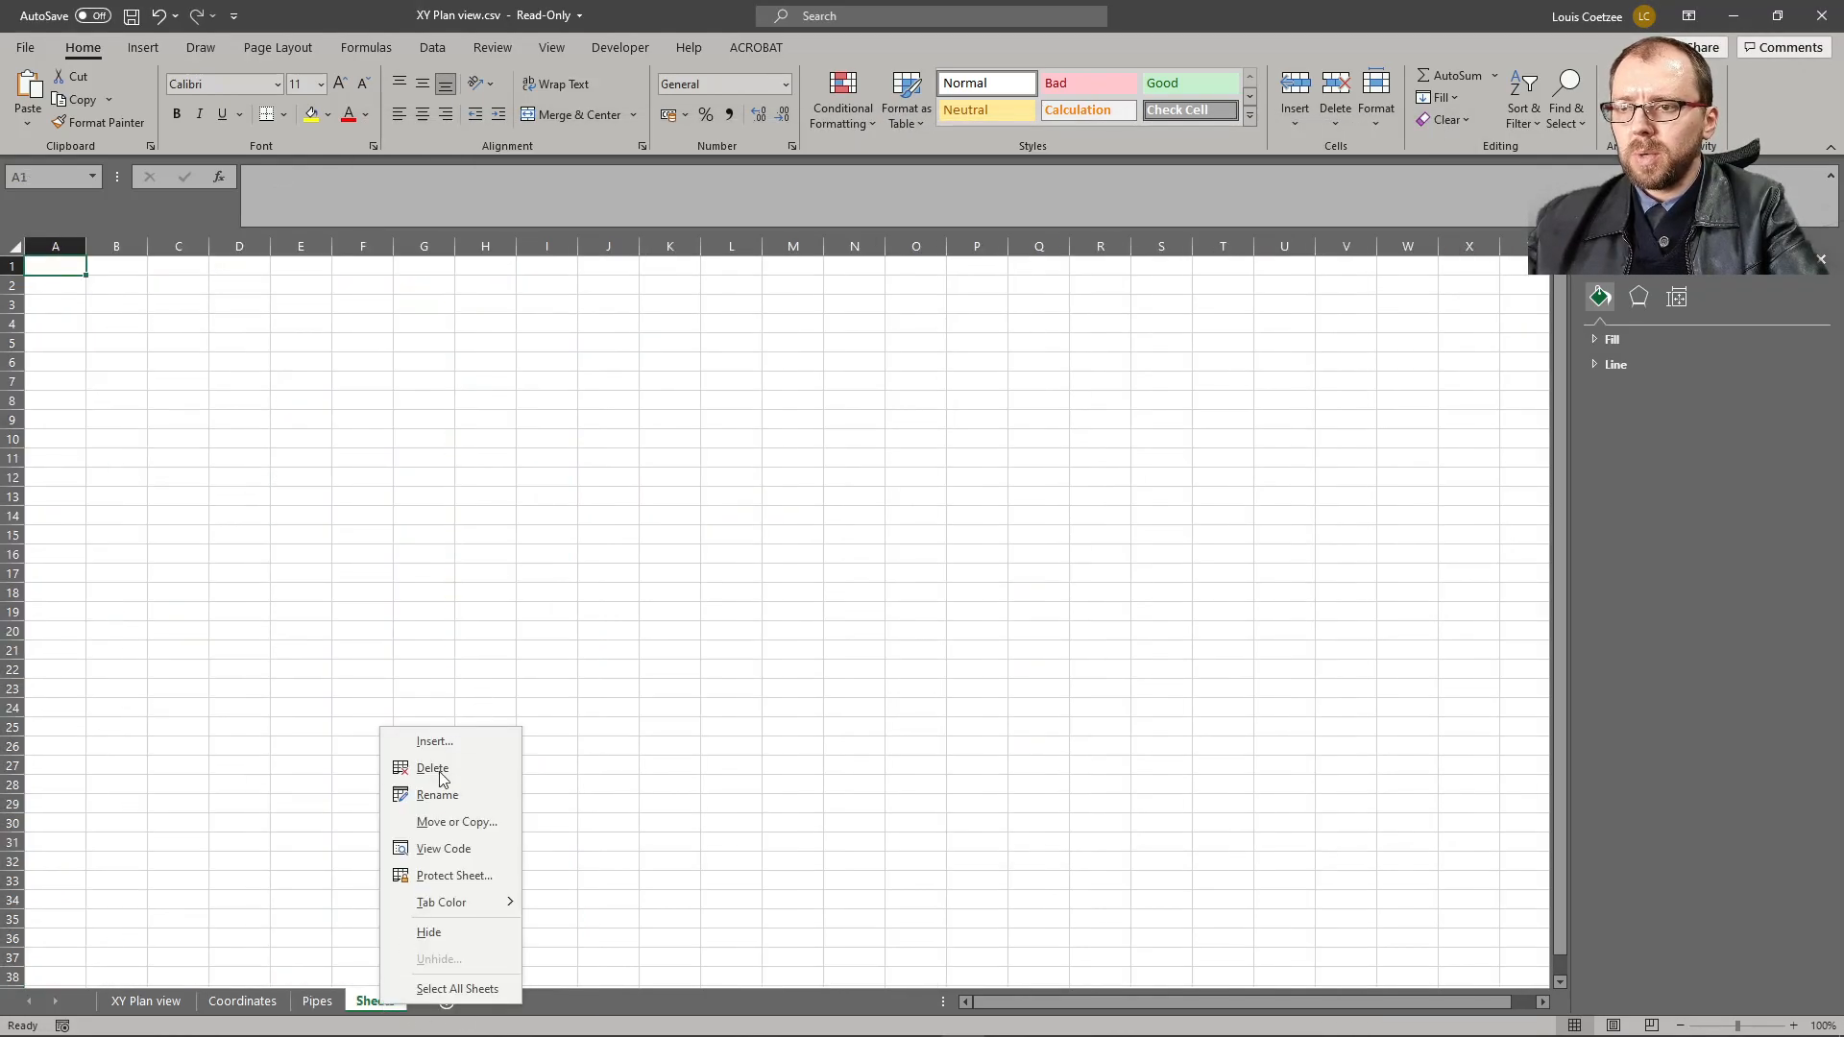
{"action": "left_click", "coordinate": [441, 805]}
{"action": "type", "text": "Junctions"}
{"action": "key", "text": "Return"}
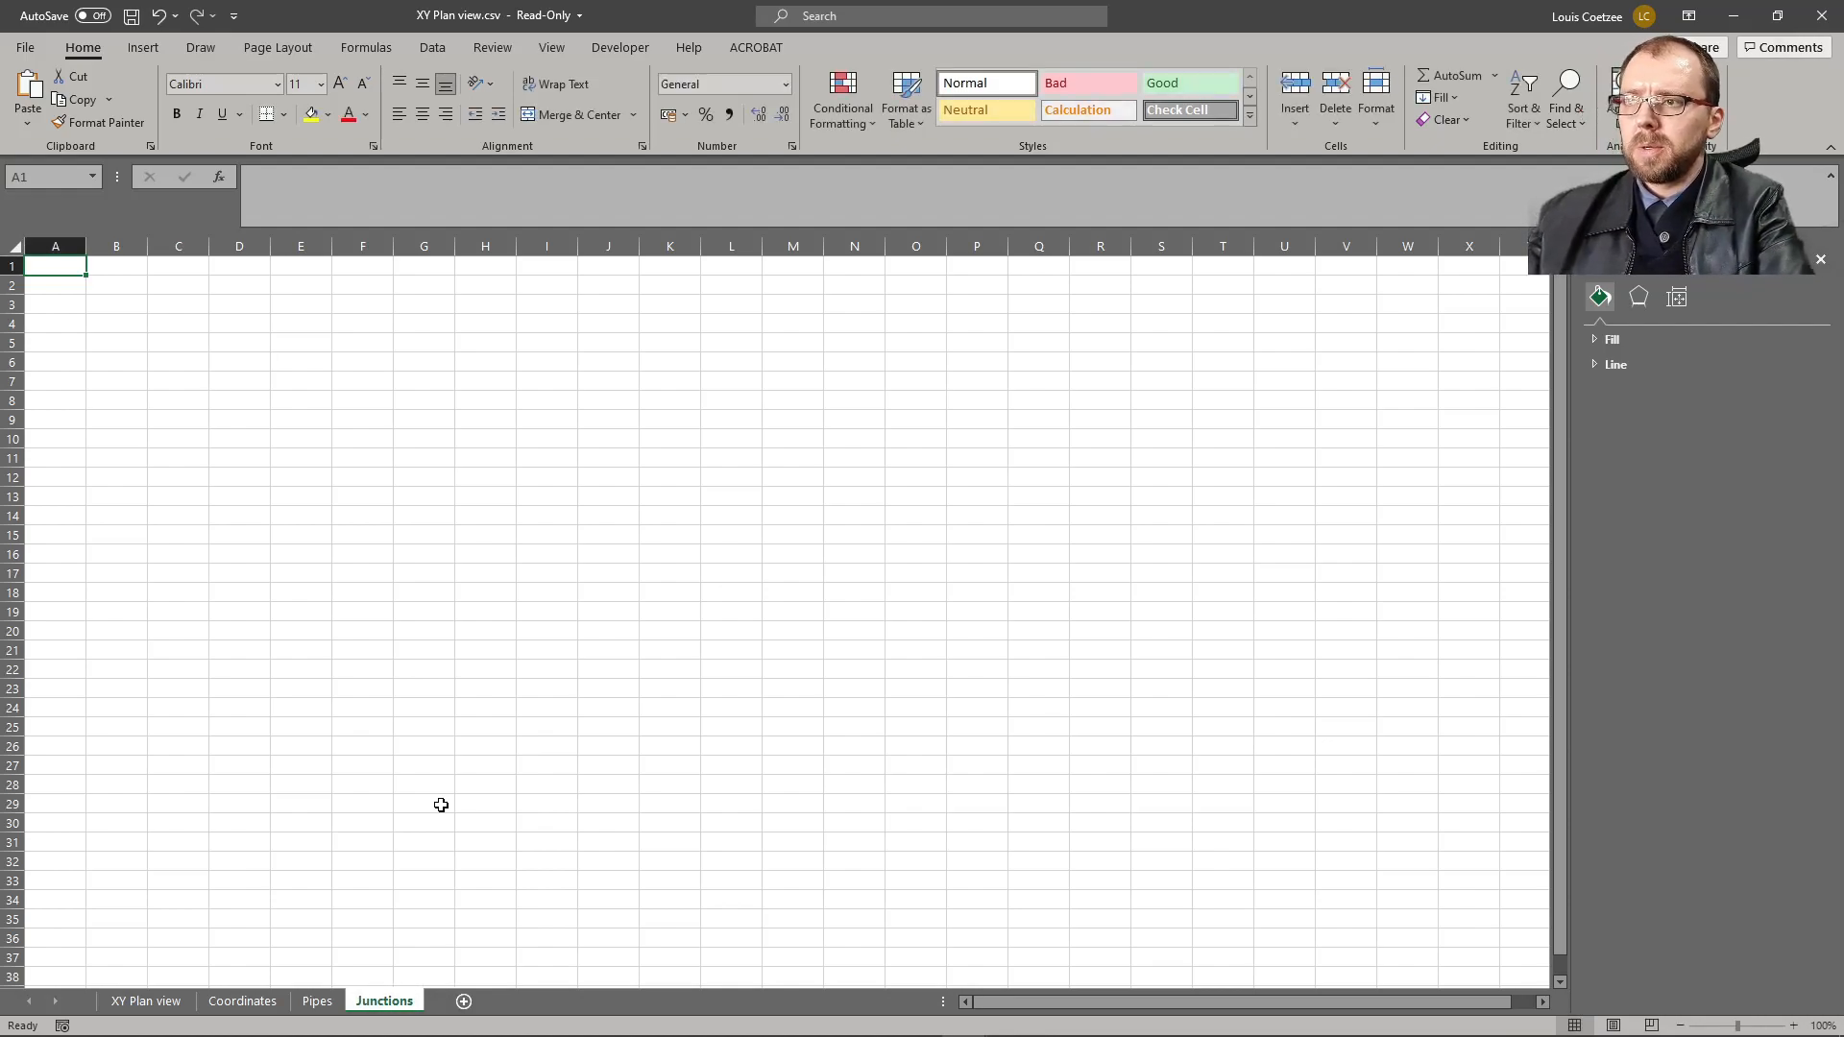
{"action": "key", "text": "ctrl+v"}
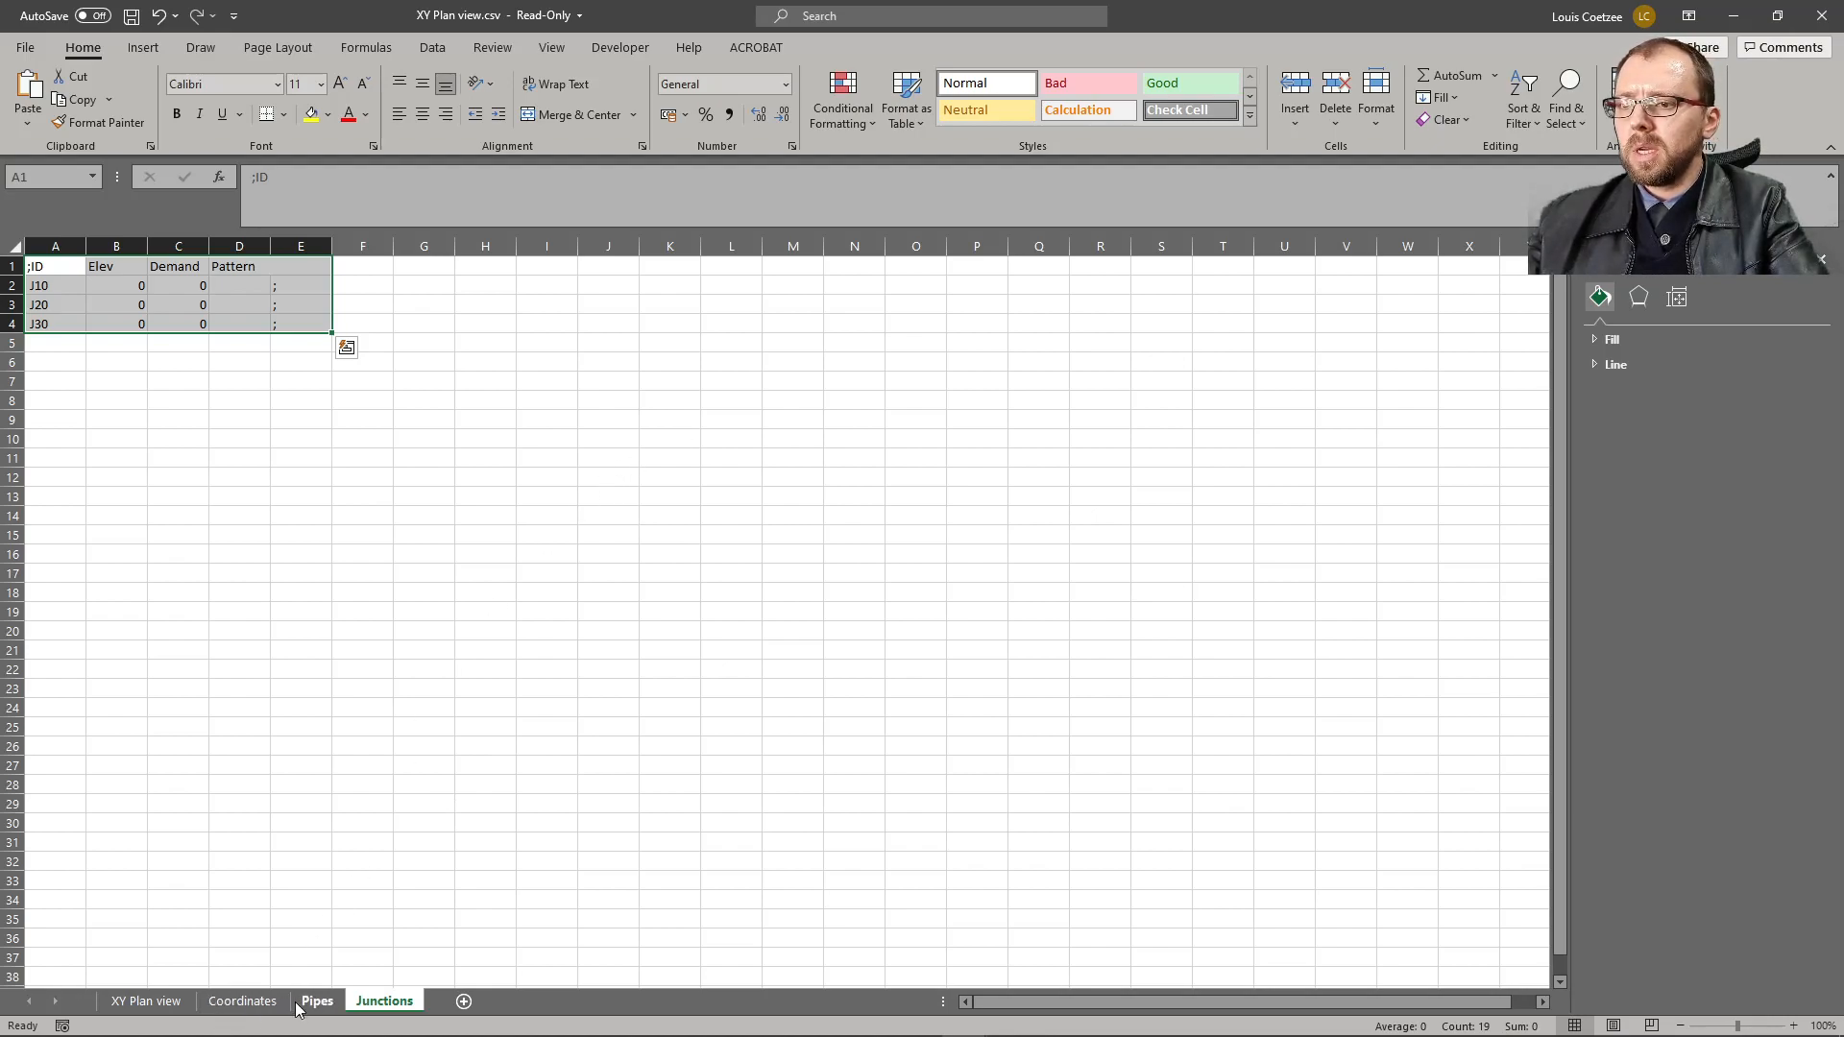
- Copy the junction IDs from A3 downward on the Coordinates sheet and paste them into the Junctions sheet's ID column from A2
{"action": "left_click", "coordinate": [233, 1011]}
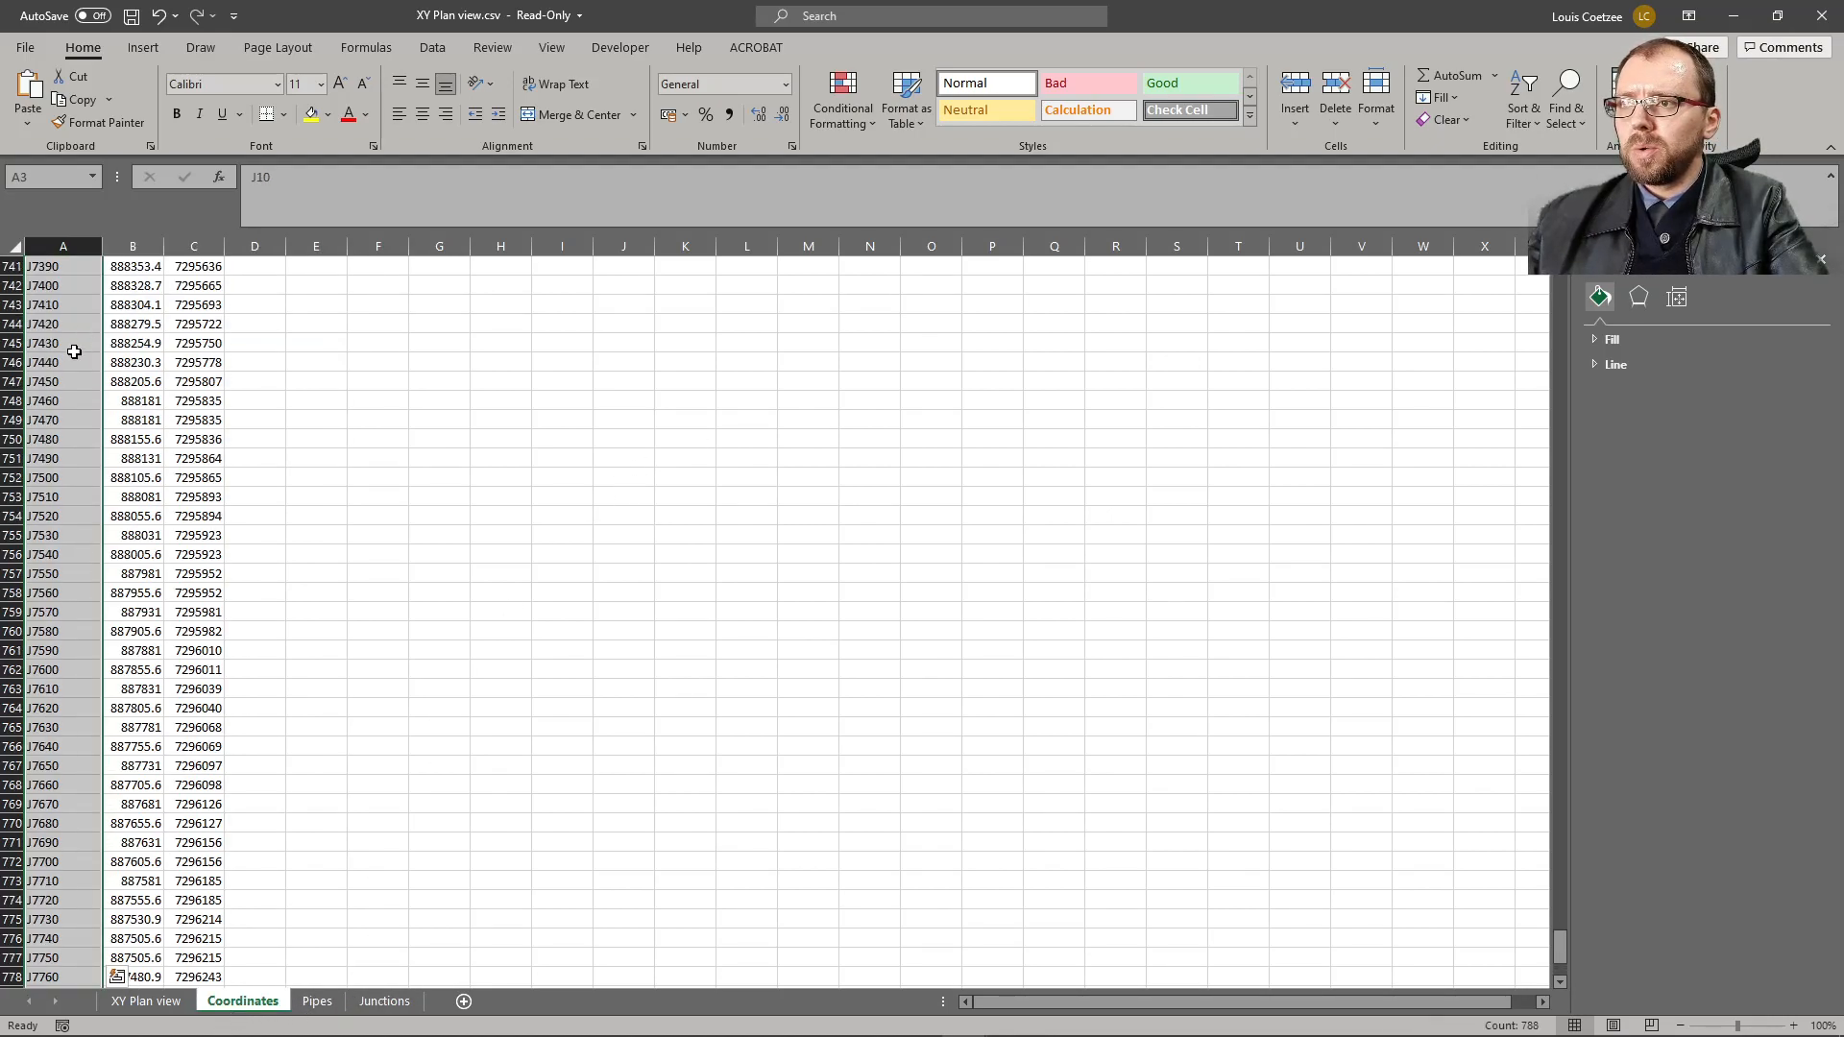
{"action": "left_click", "coordinate": [73, 356]}
{"action": "key", "text": "ctrl+Home"}
{"action": "key", "text": "Down"}
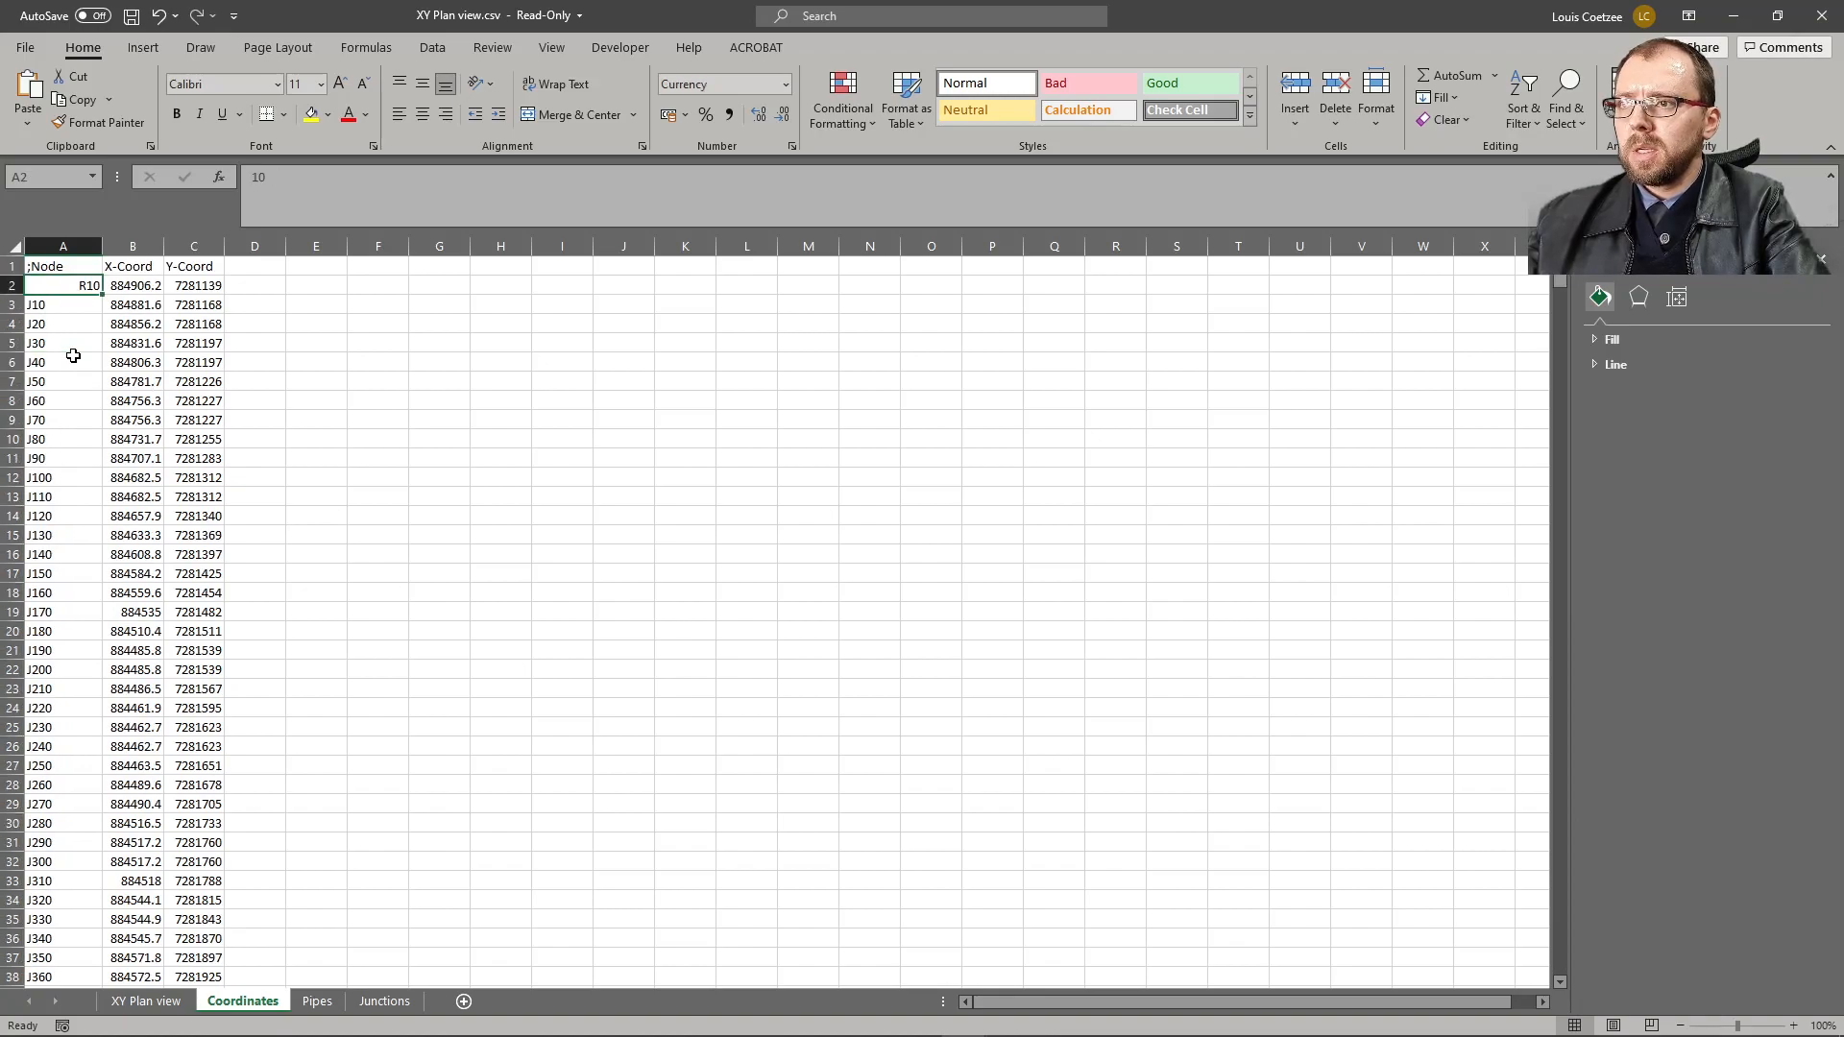
{"action": "key", "text": "Down"}
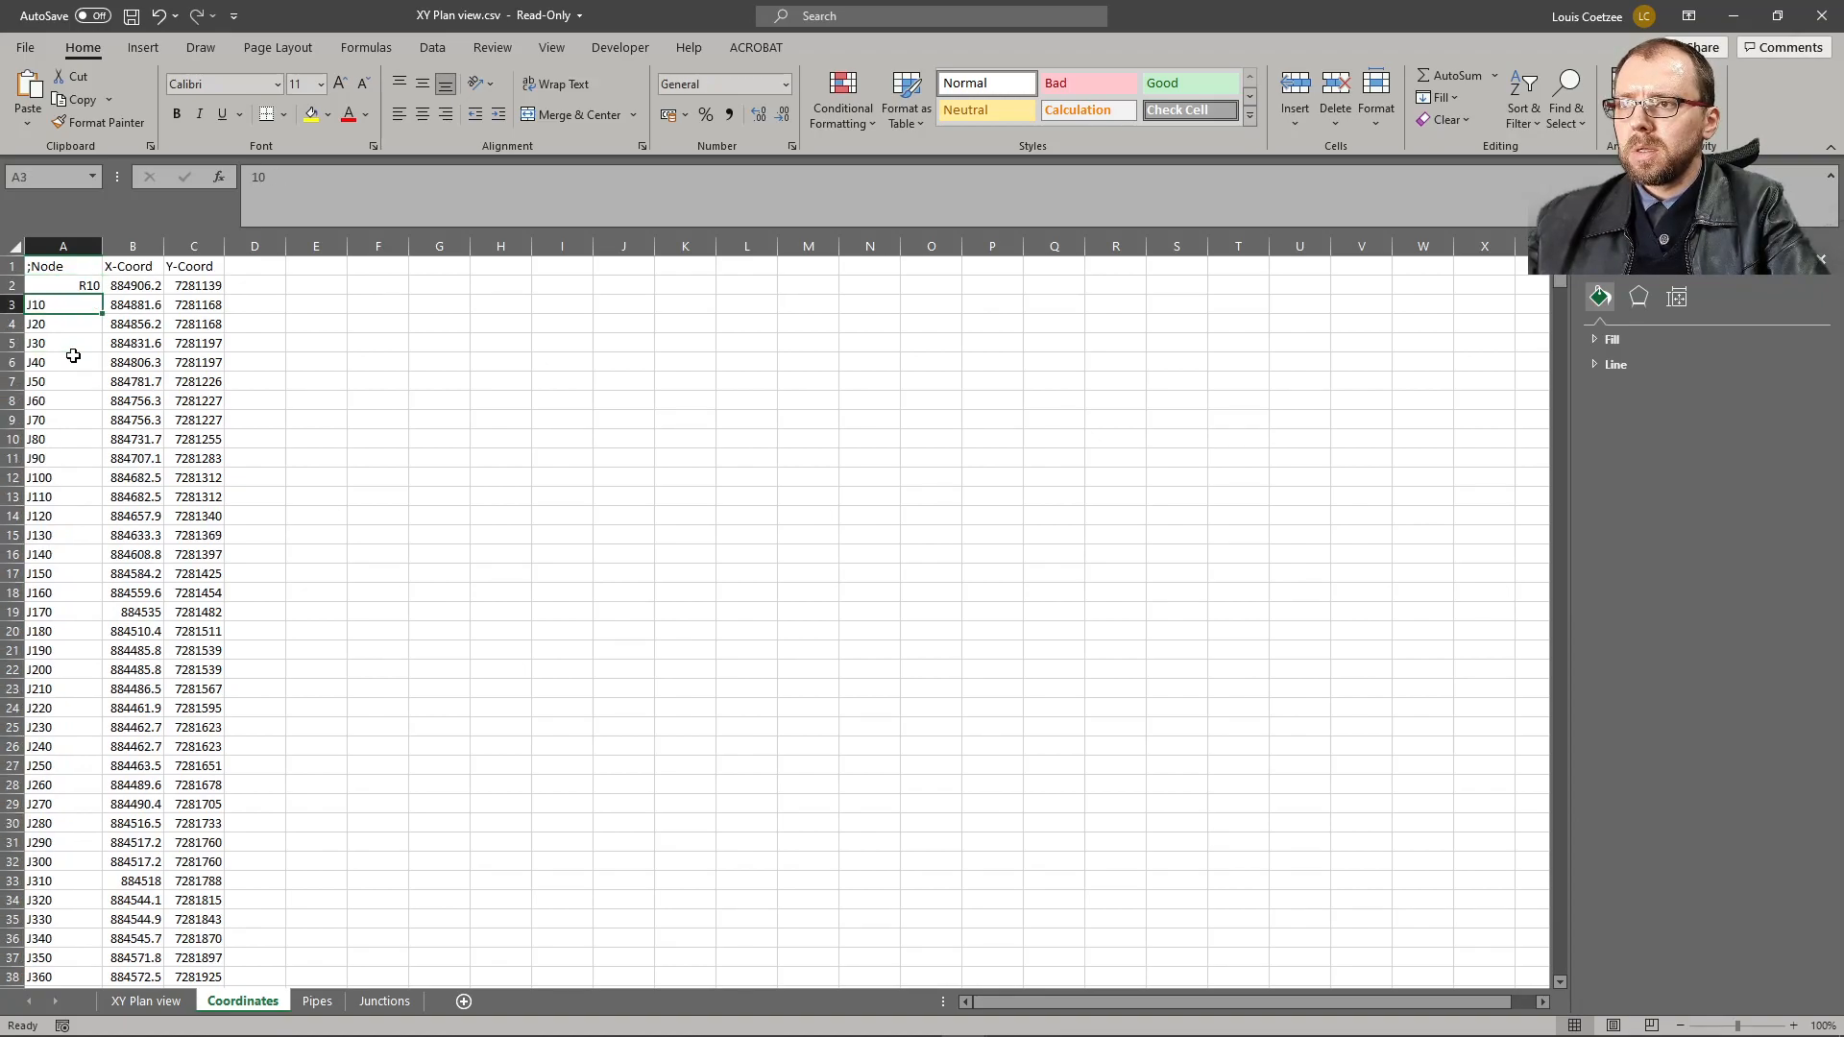
{"action": "key", "text": "ctrl+shift+Down"}
{"action": "key", "text": "ctrl+c"}
{"action": "left_click", "coordinate": [382, 1001]}
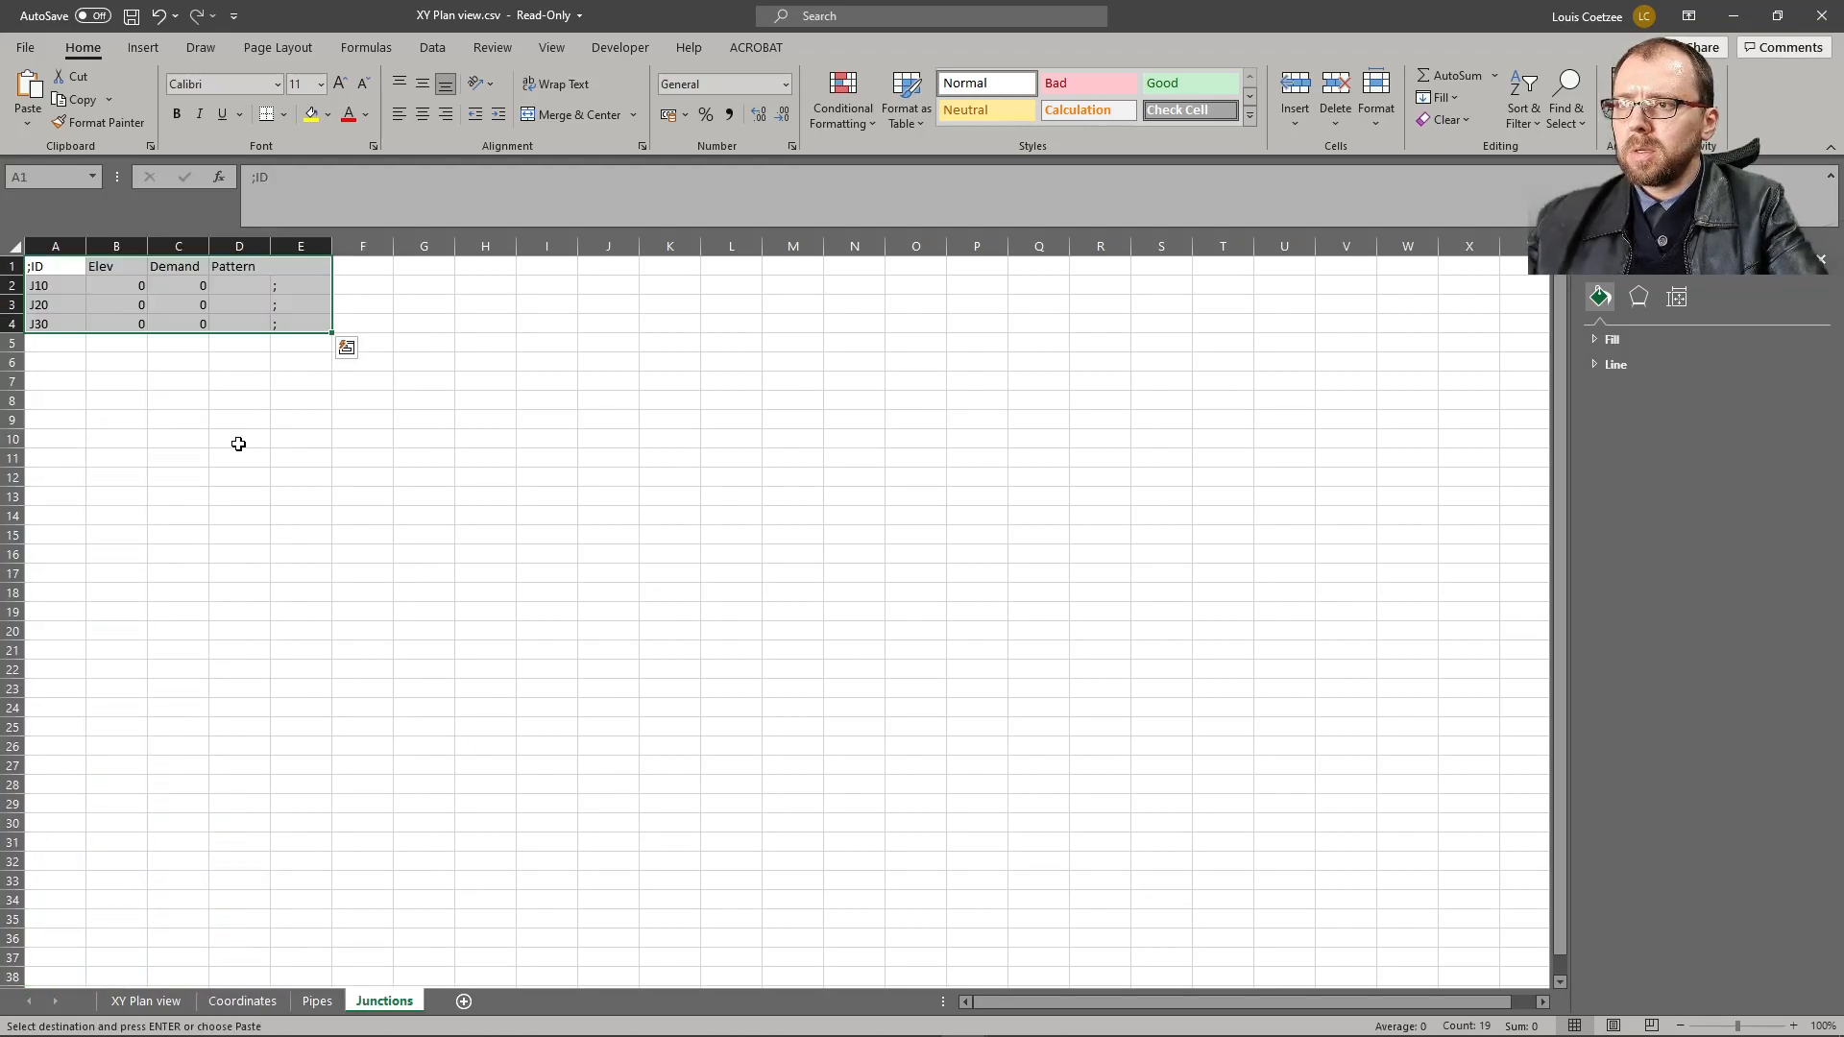
{"action": "left_click", "coordinate": [69, 318]}
{"action": "left_click", "coordinate": [51, 286]}
{"action": "key", "text": "ctrl+v"}
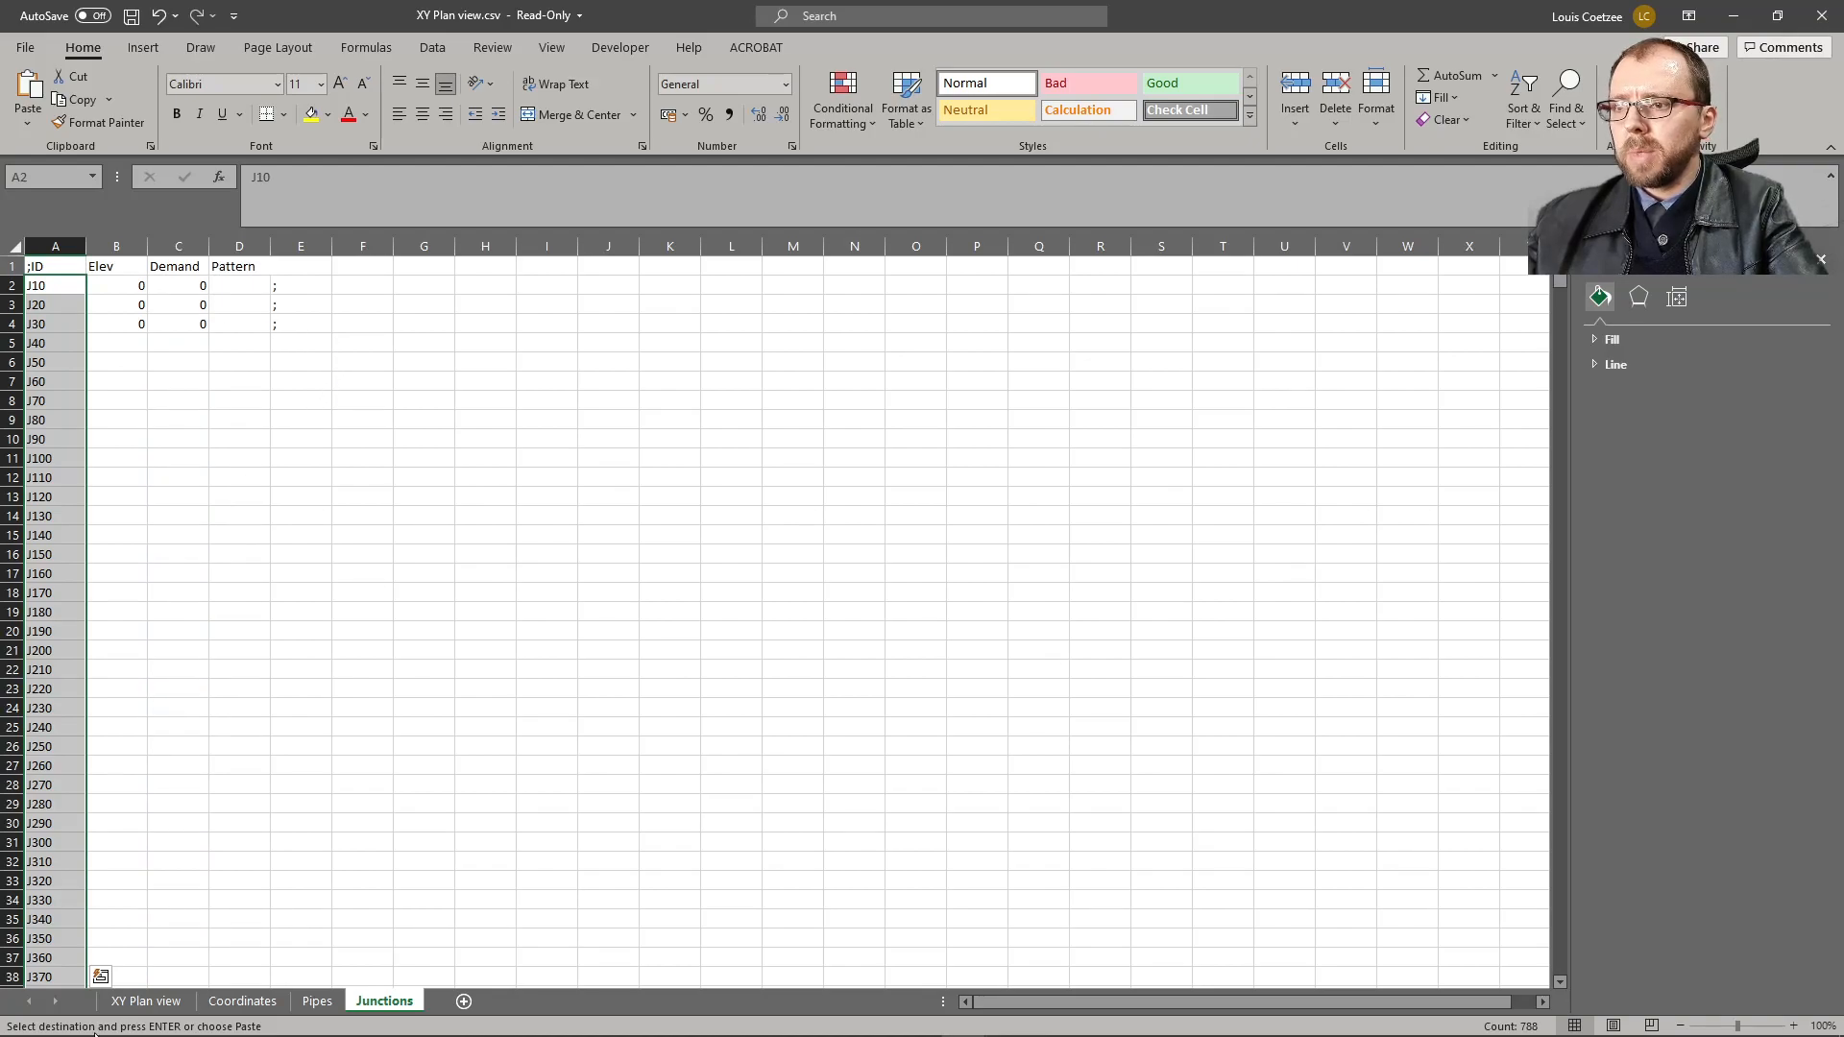
{"action": "left_click", "coordinate": [244, 1002]}
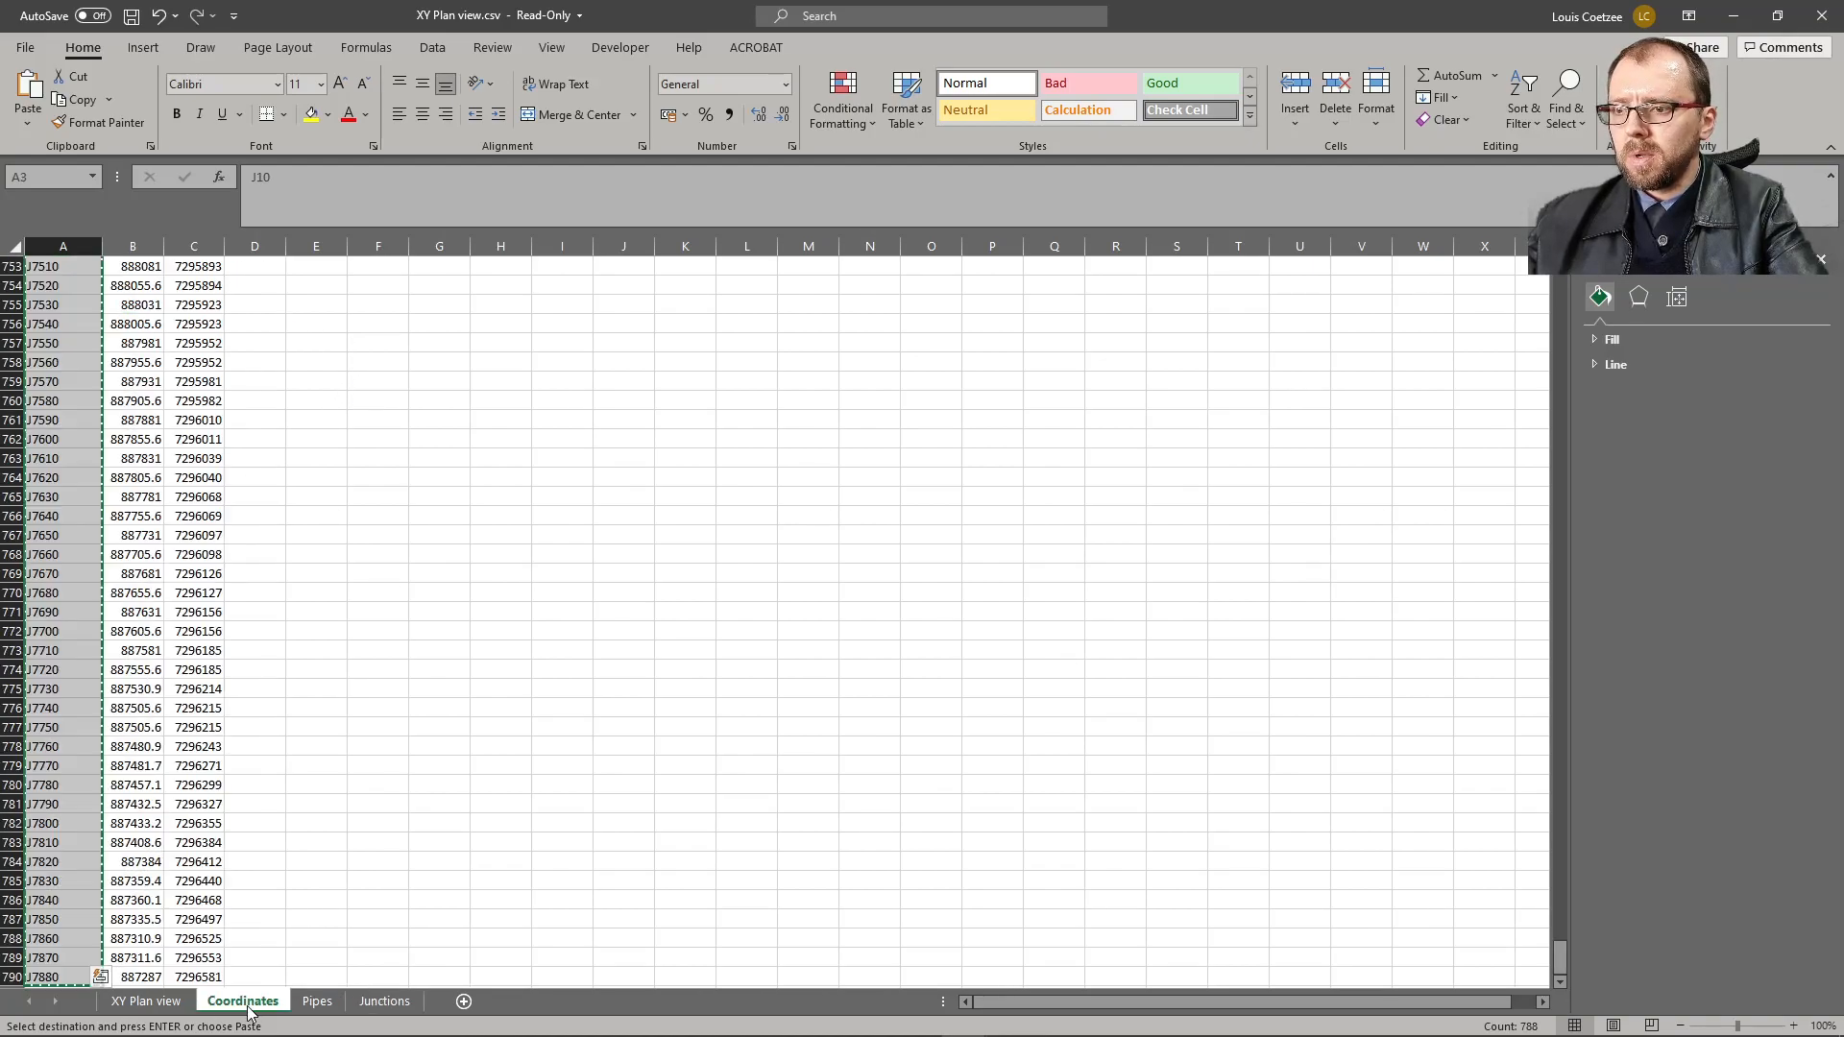
{"action": "scroll", "coordinate": [228, 689], "scroll_direction": "up", "scroll_amount": 1}
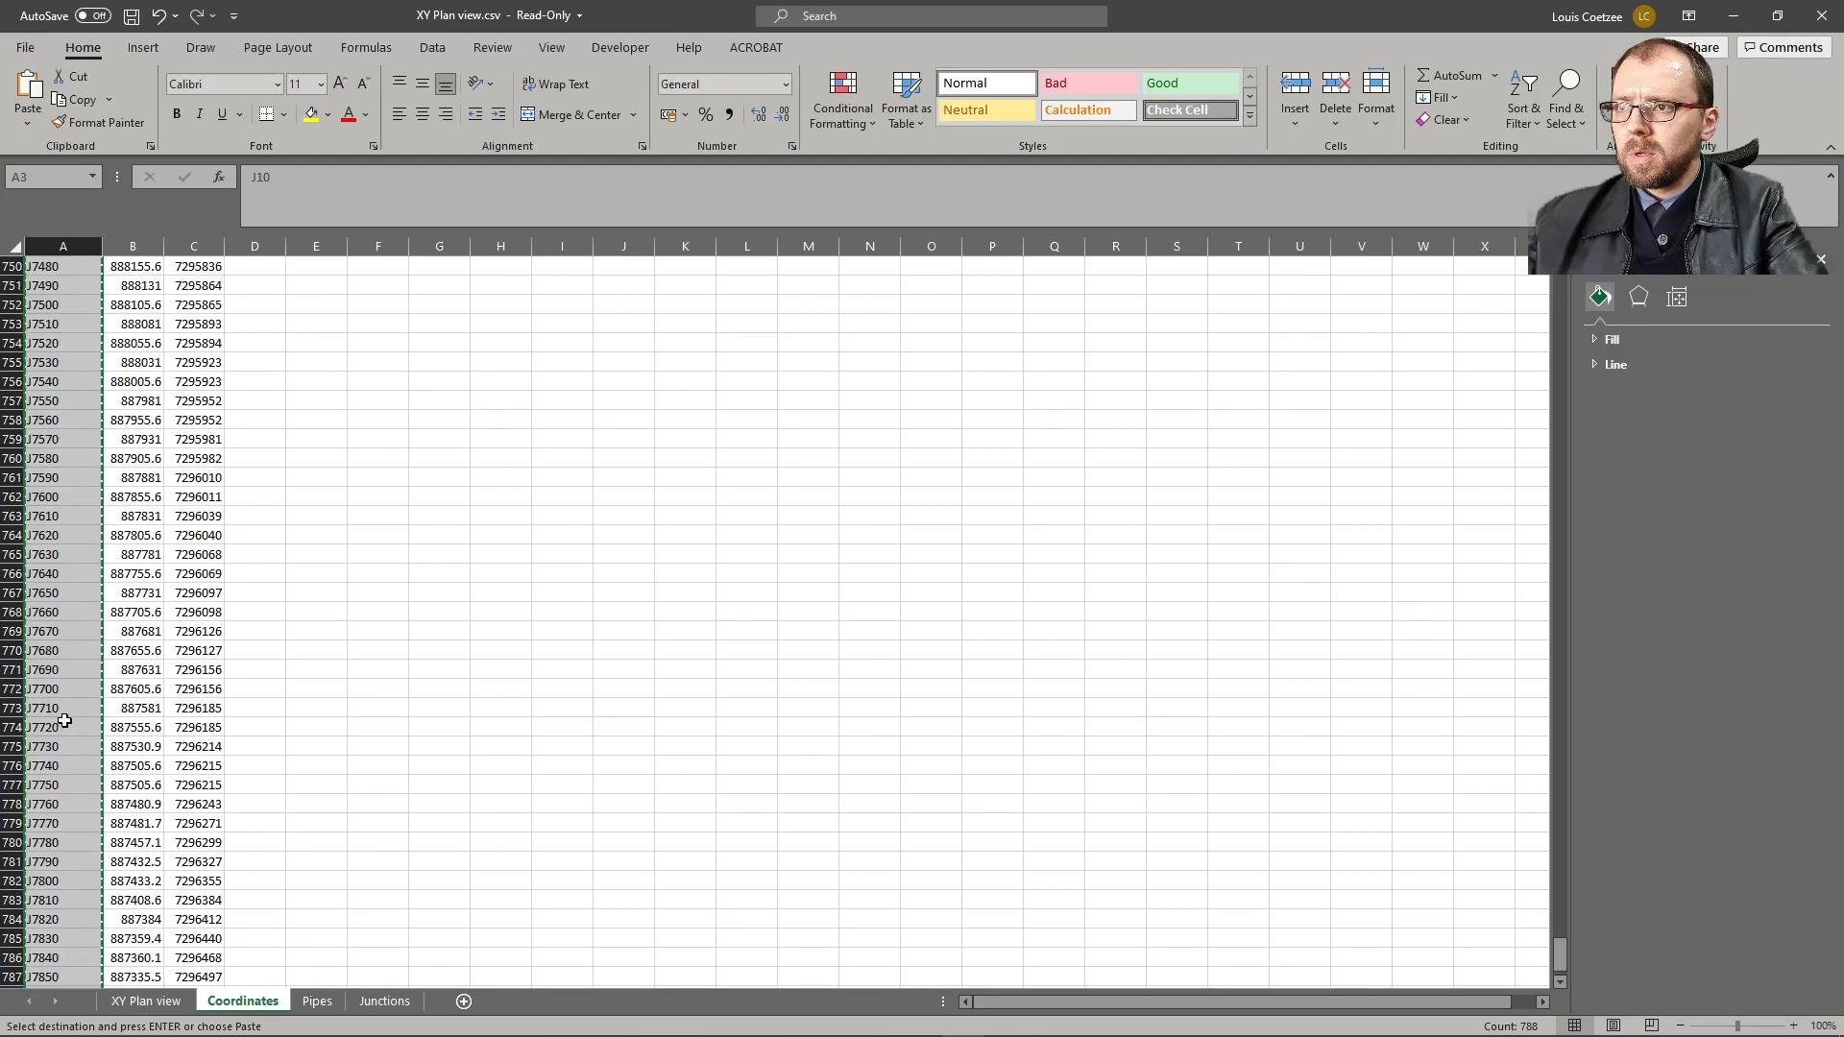
{"action": "left_click", "coordinate": [82, 718]}
{"action": "key", "text": "ctrl+Home"}
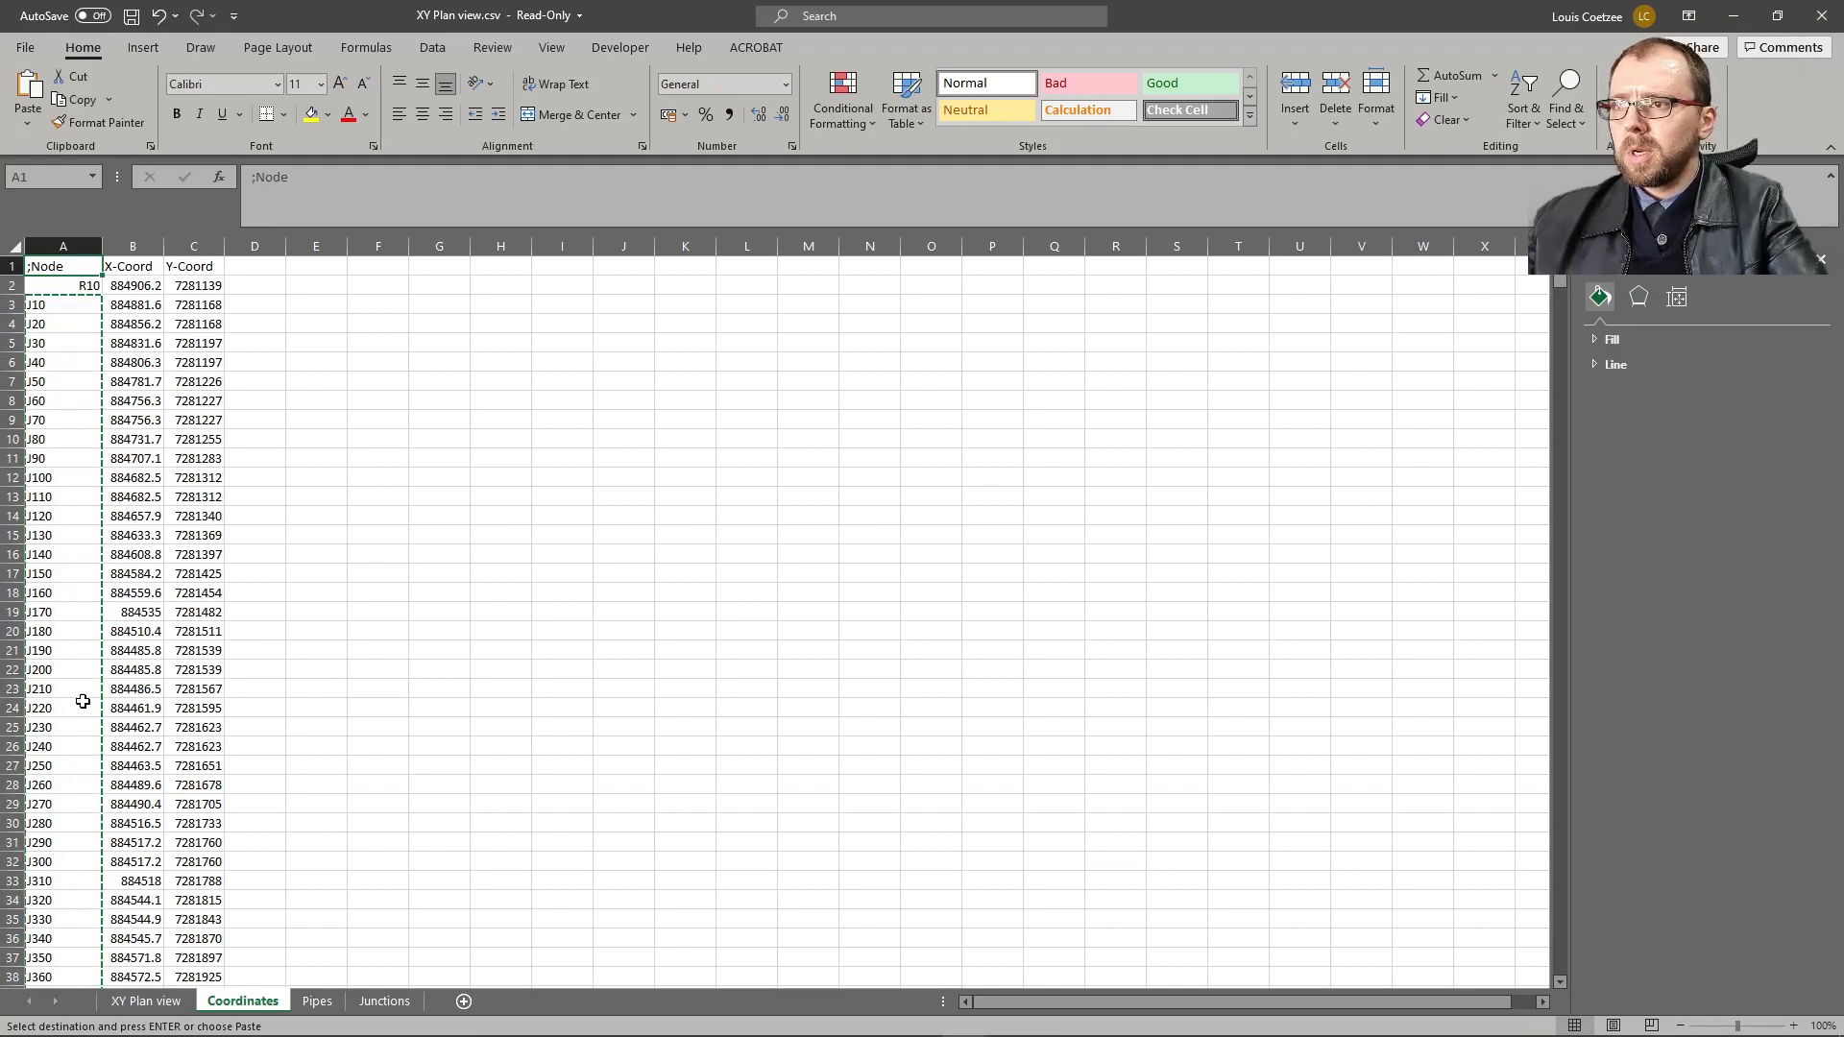
- Copy the elevations from C3 downward on the XY Plan view sheet and paste them into the Junctions sheet's Elev column from B2
{"action": "left_click", "coordinate": [146, 1002]}
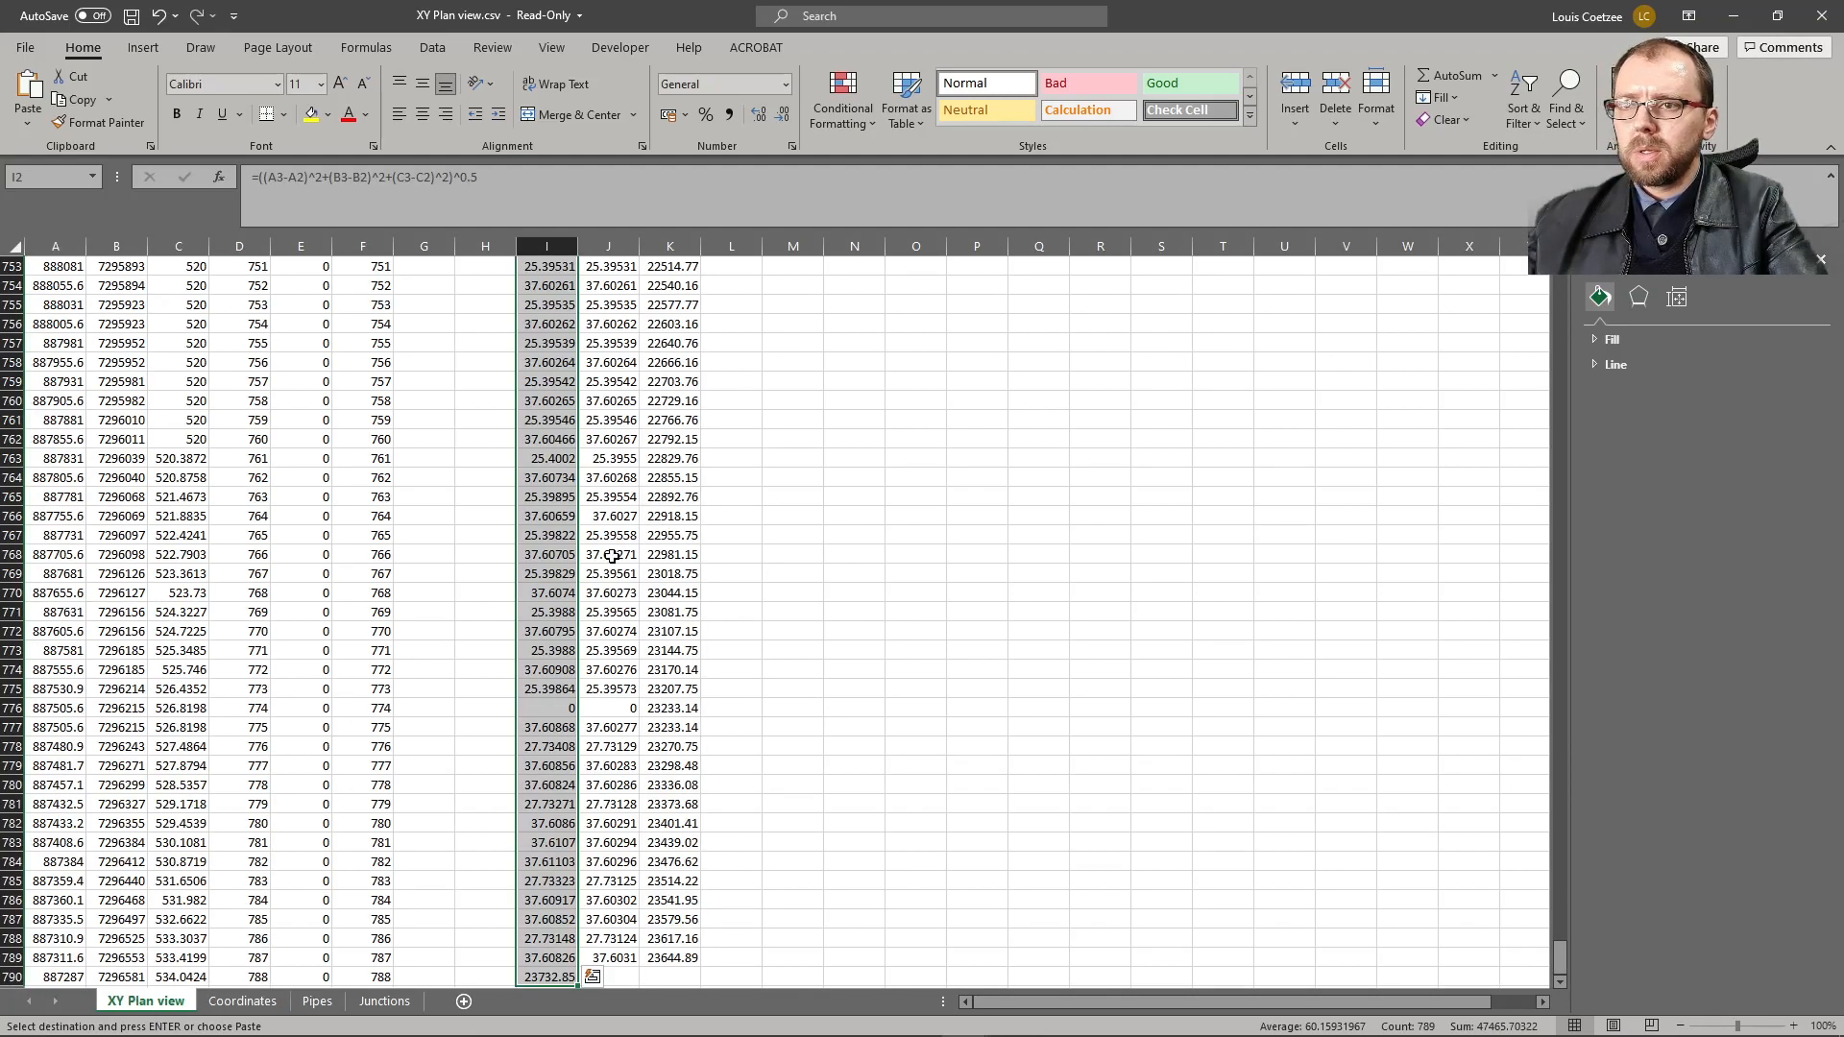
{"action": "left_click", "coordinate": [384, 583]}
{"action": "key", "text": "Left"}
{"action": "key", "text": "Left"}
{"action": "key", "text": "Left"}
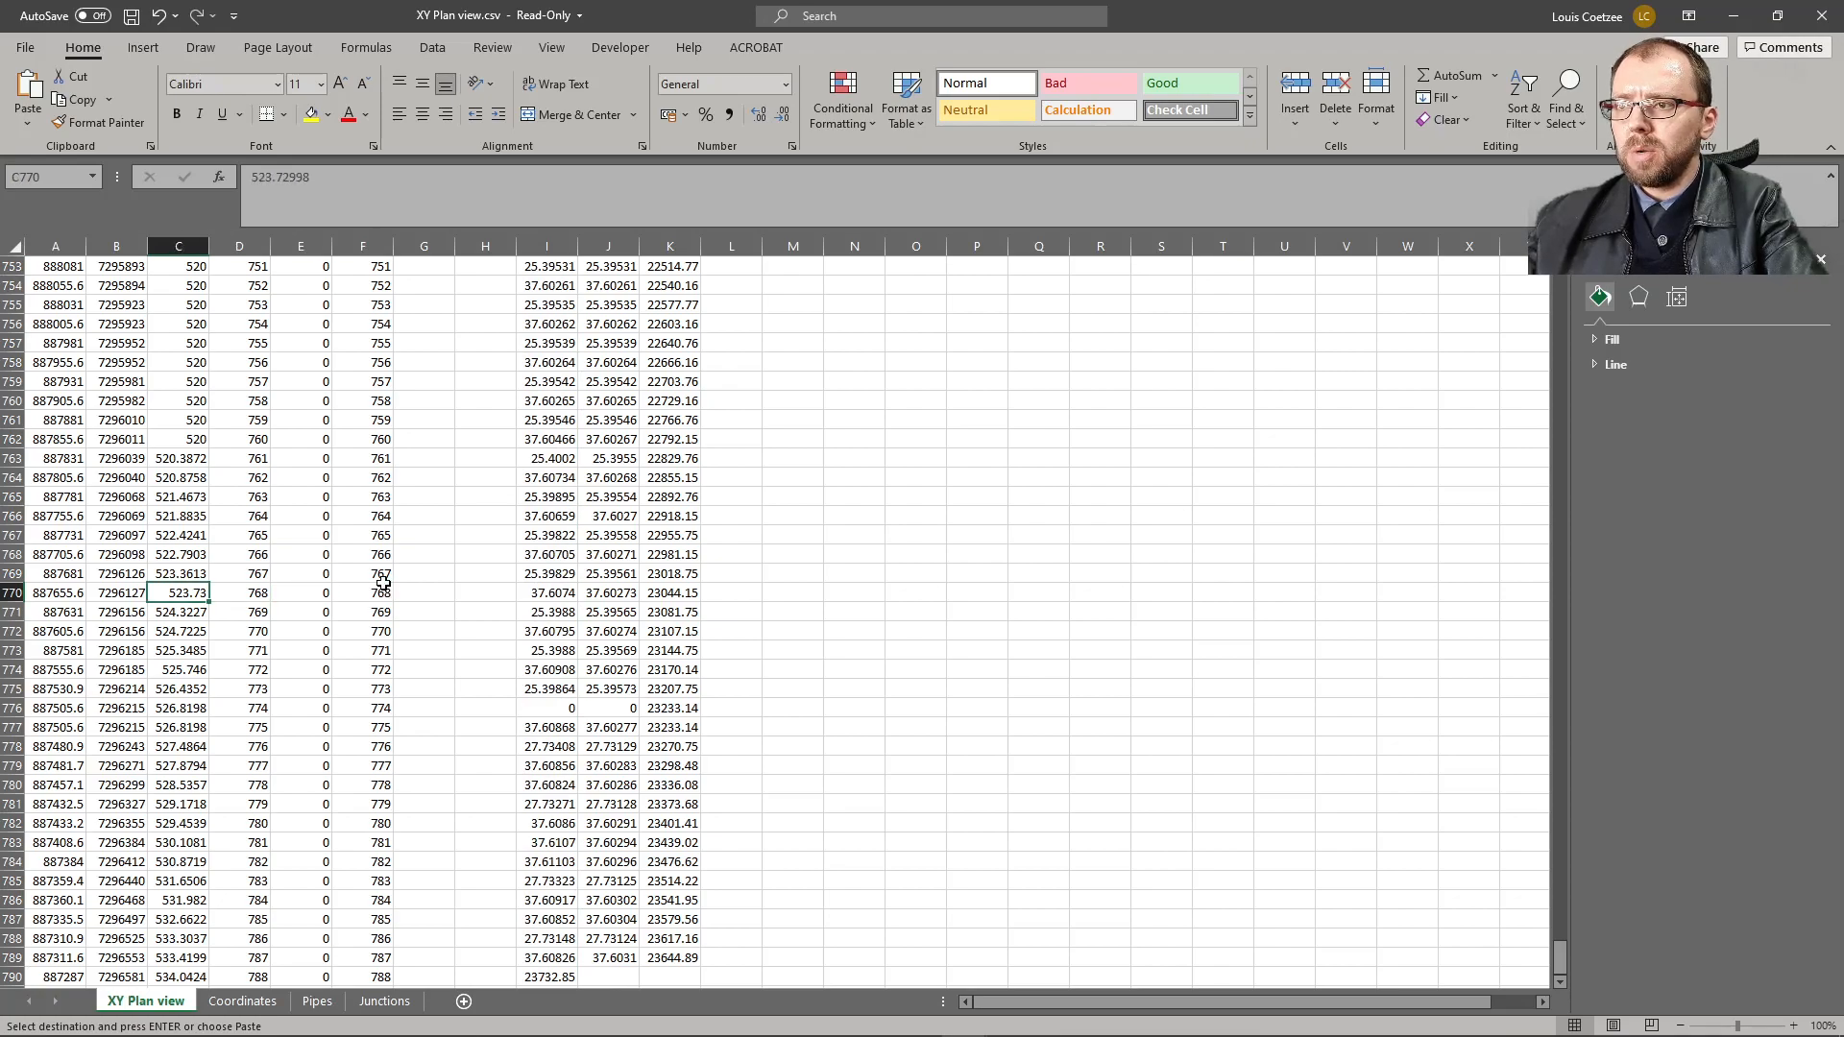
{"action": "key", "text": "ctrl+Up"}
{"action": "key", "text": "Down"}
{"action": "key", "text": "Down"}
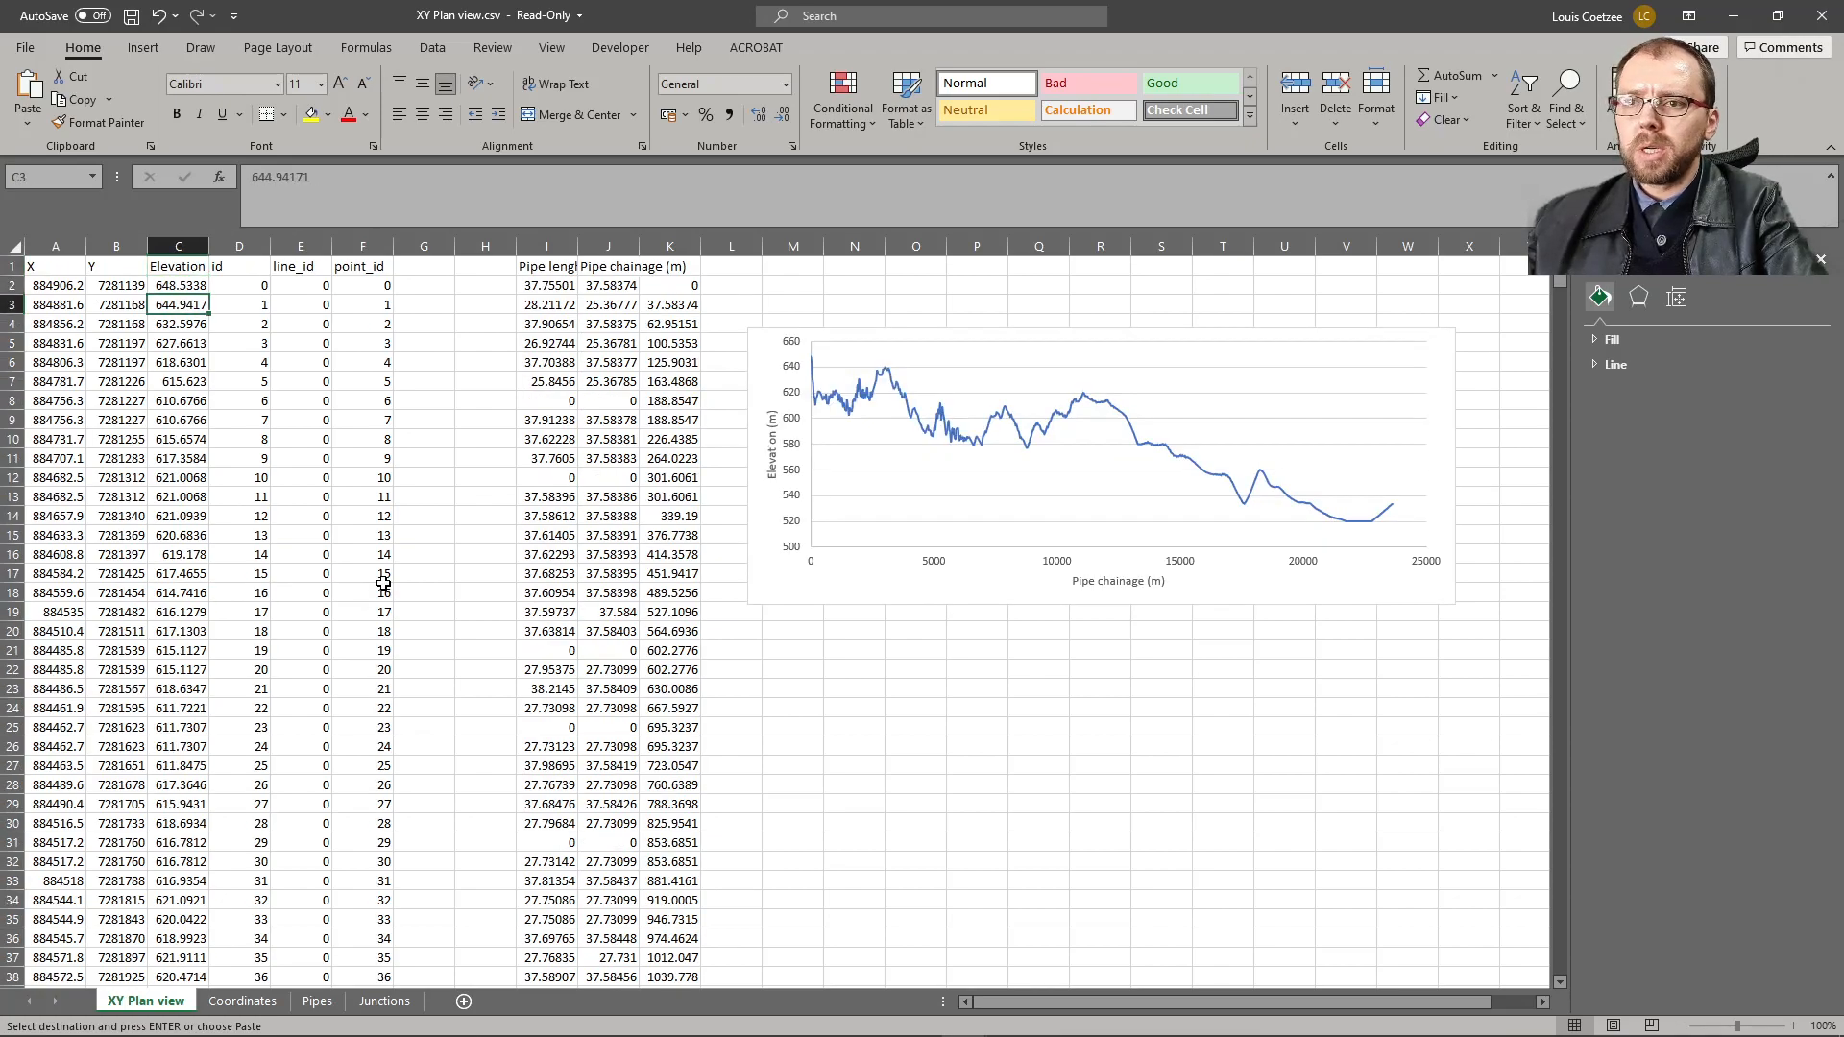
{"action": "key", "text": "ctrl+shift+Down"}
{"action": "key", "text": "ctrl+c"}
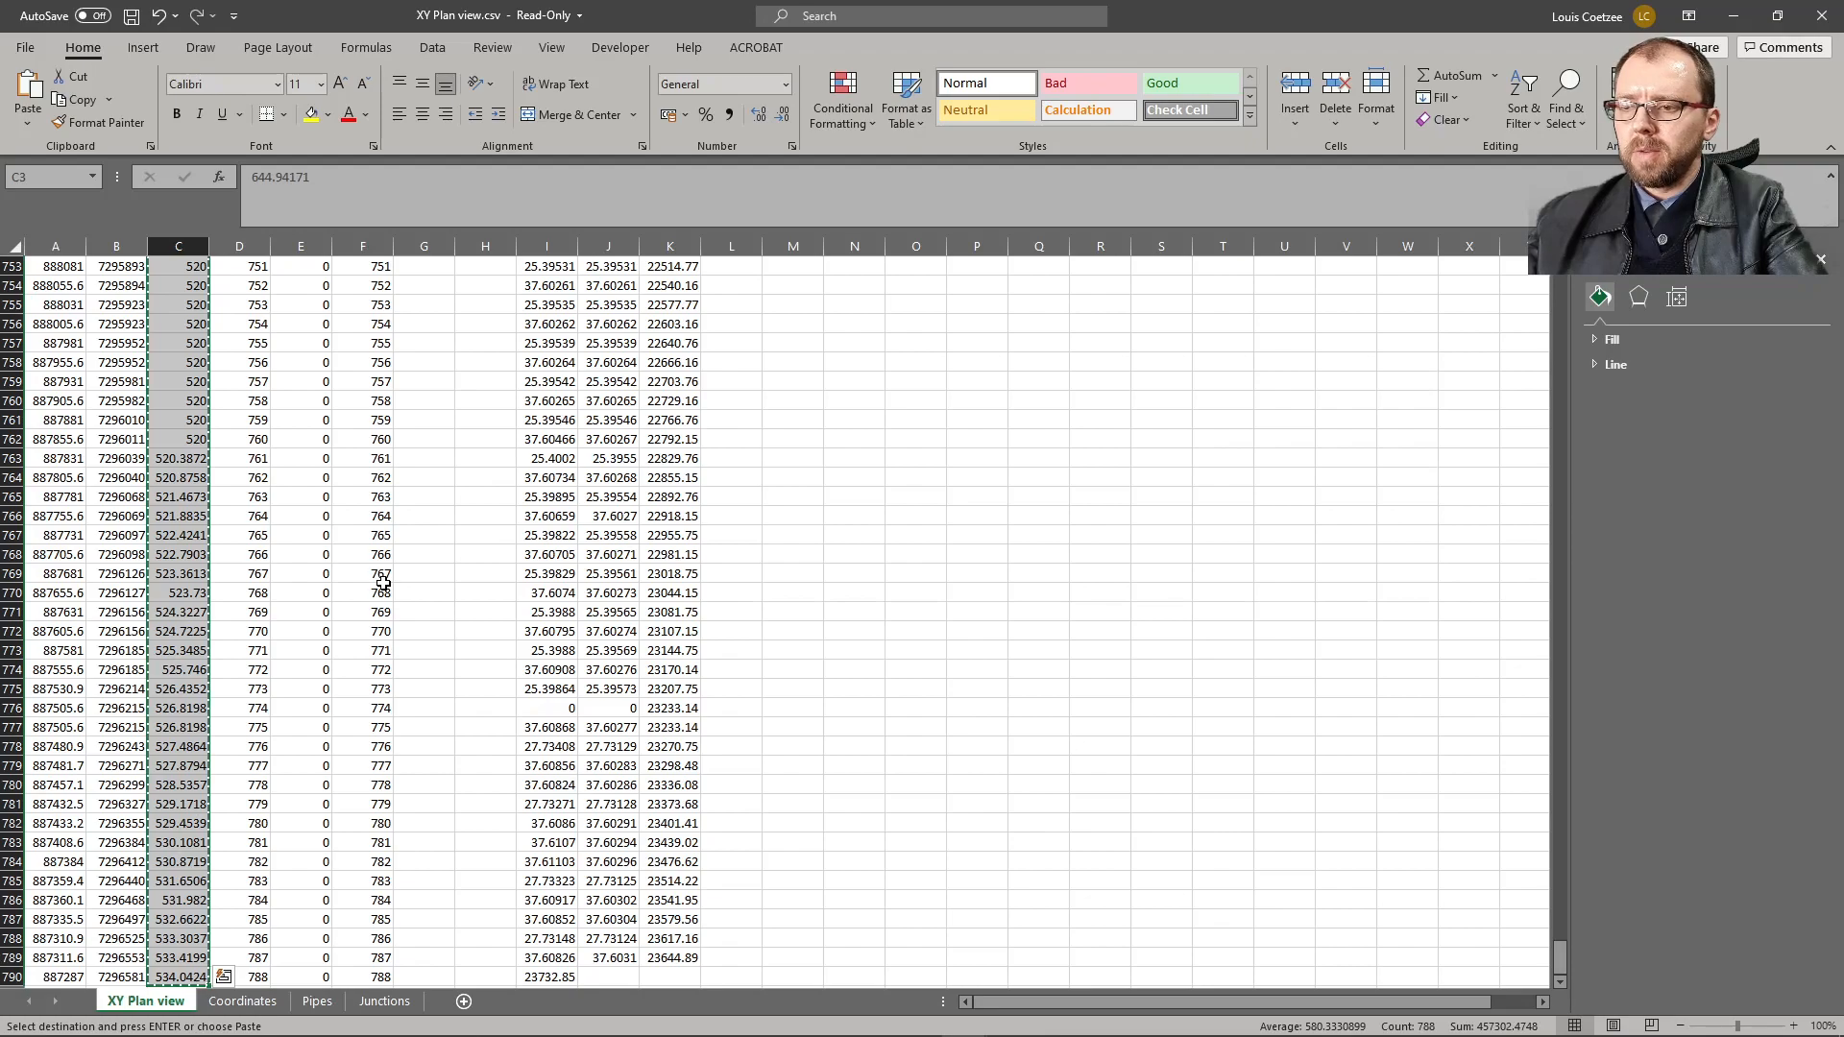
{"action": "left_click", "coordinate": [385, 1002]}
{"action": "left_click", "coordinate": [127, 289]}
{"action": "key", "text": "ctrl+v"}
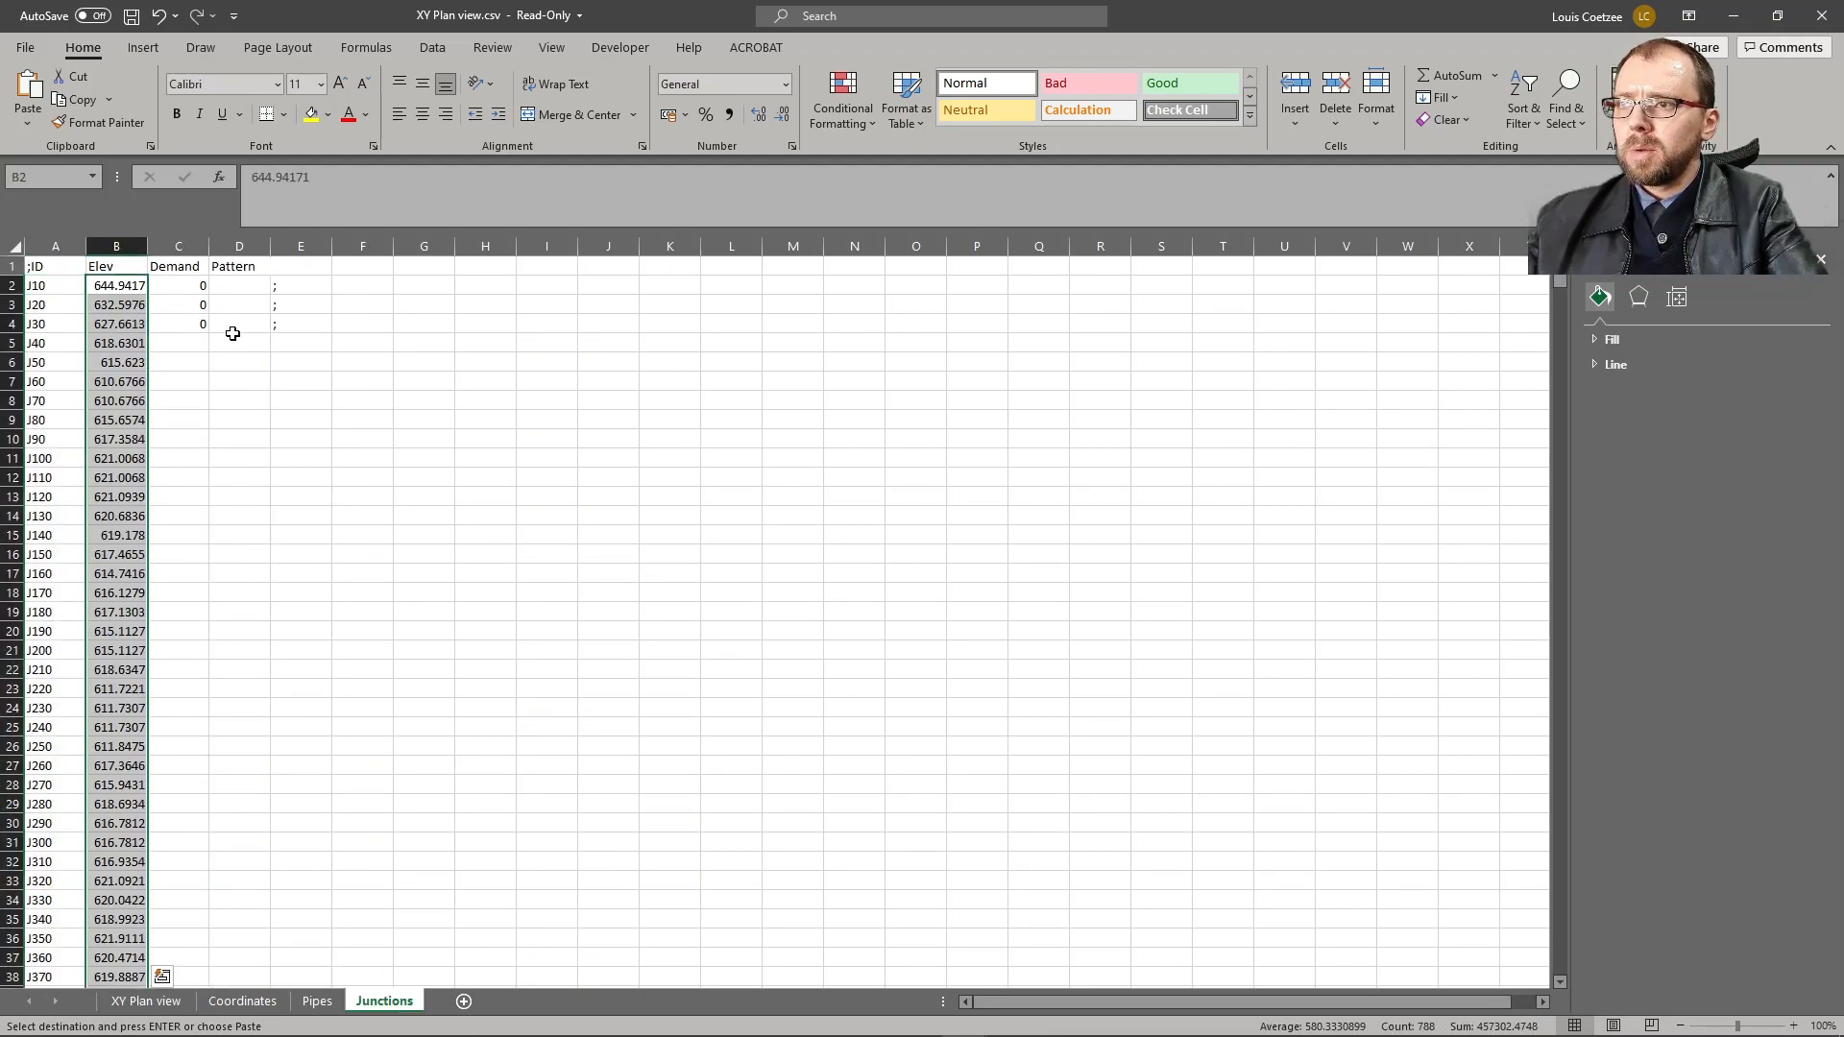
- Fill junction J30's demand, pattern and semicolon cells C4:E4 down to row 789
{"action": "left_click", "coordinate": [102, 557]}
{"action": "key", "text": "ctrl+Down"}
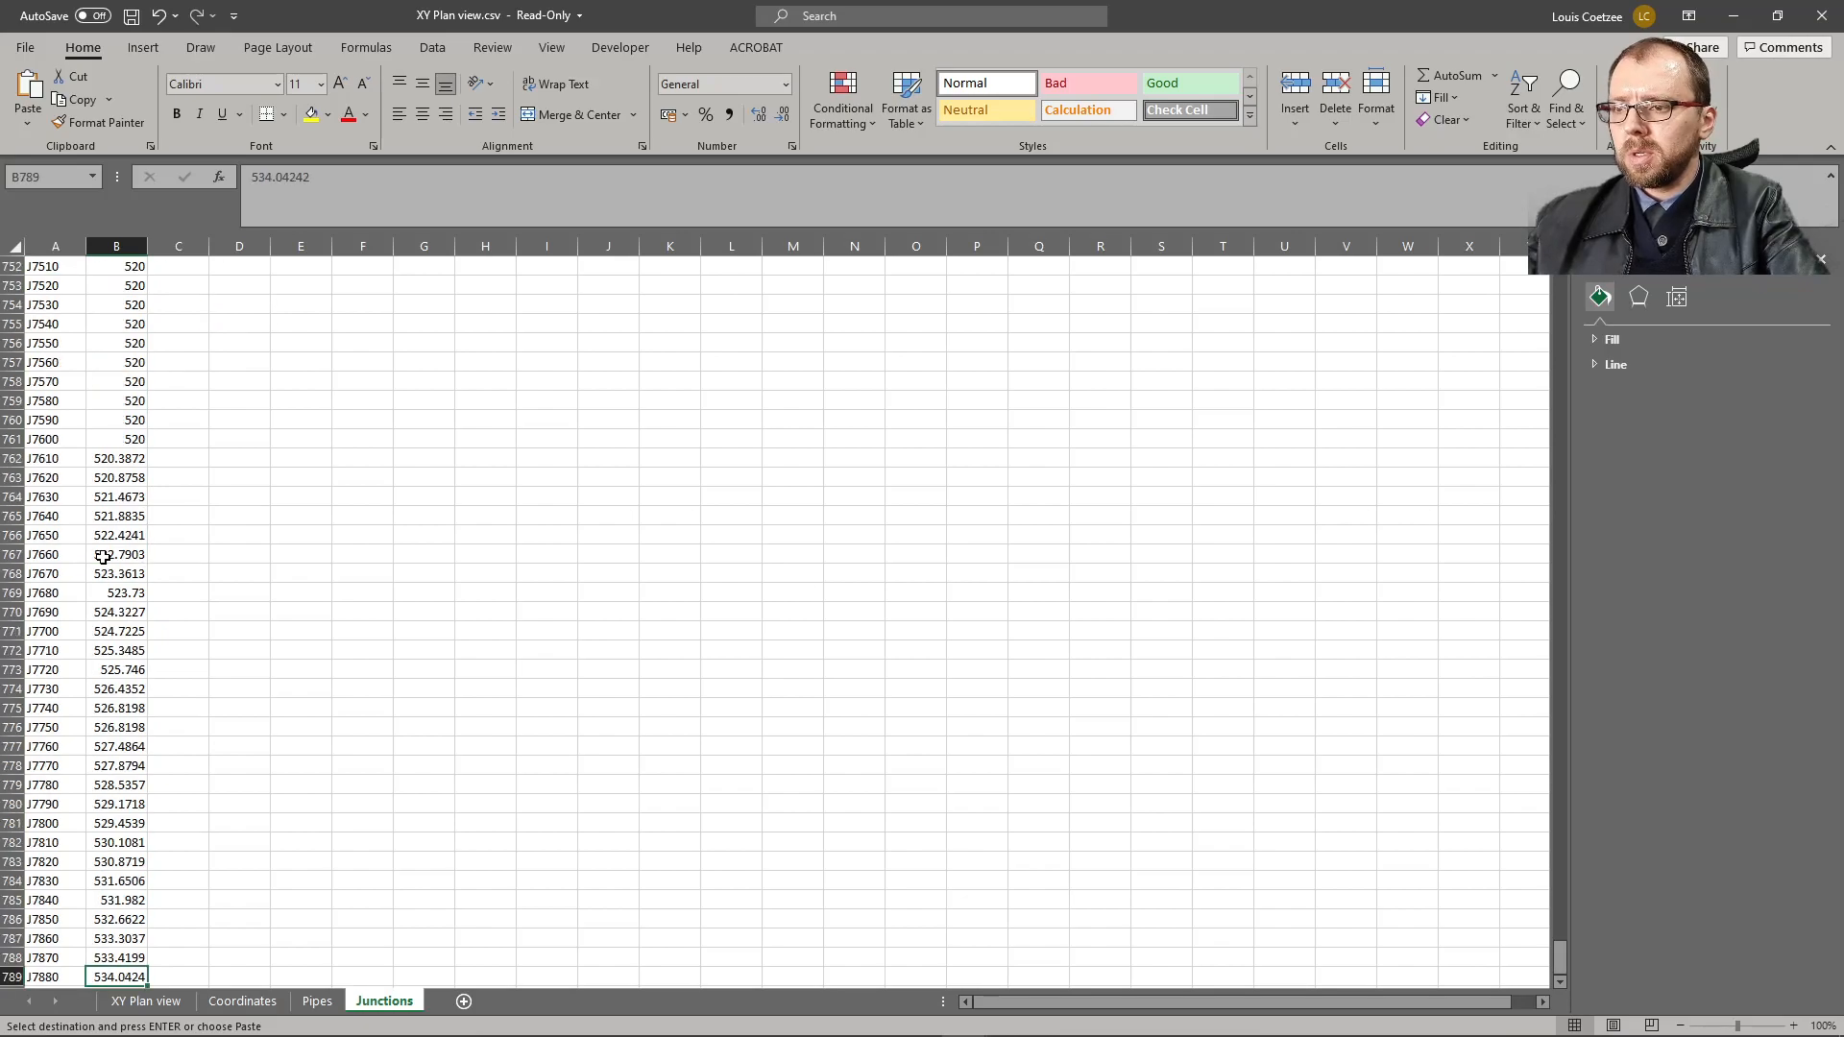
{"action": "left_click", "coordinate": [194, 977]}
{"action": "key", "text": "ctrl+Up"}
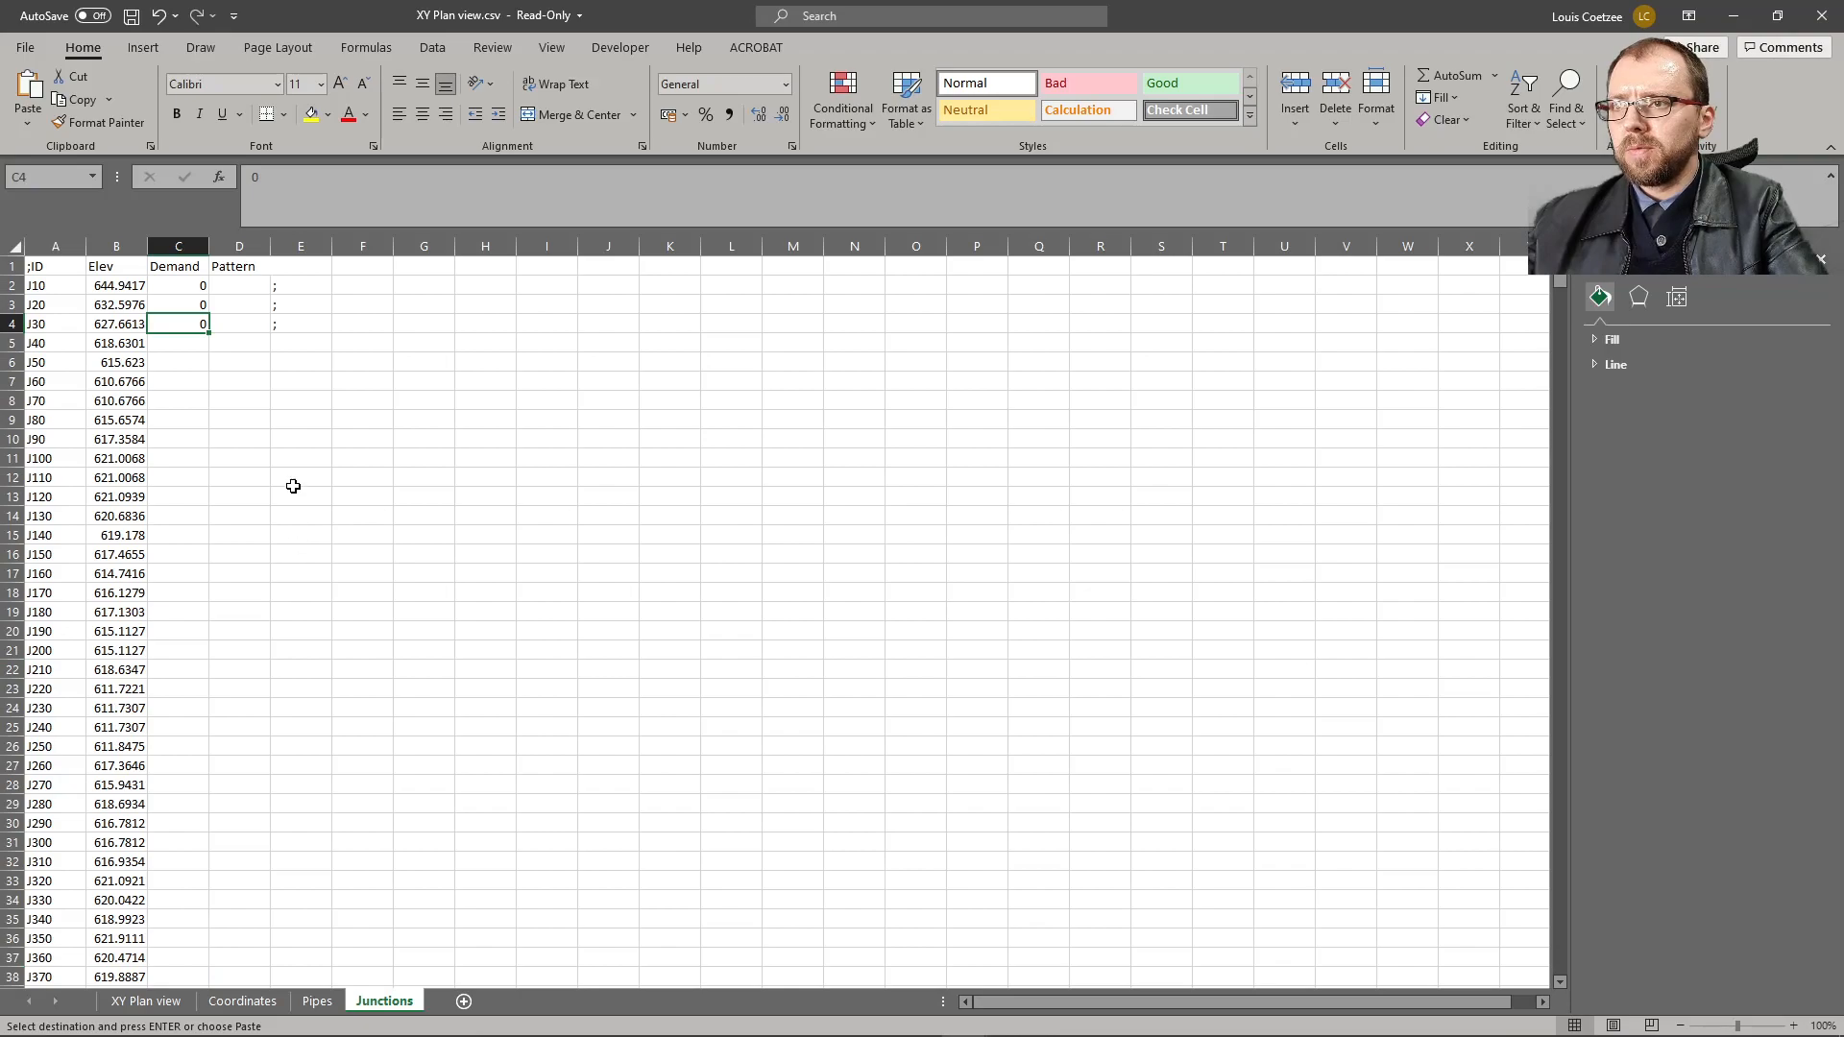
{"action": "left_click", "coordinate": [393, 540]}
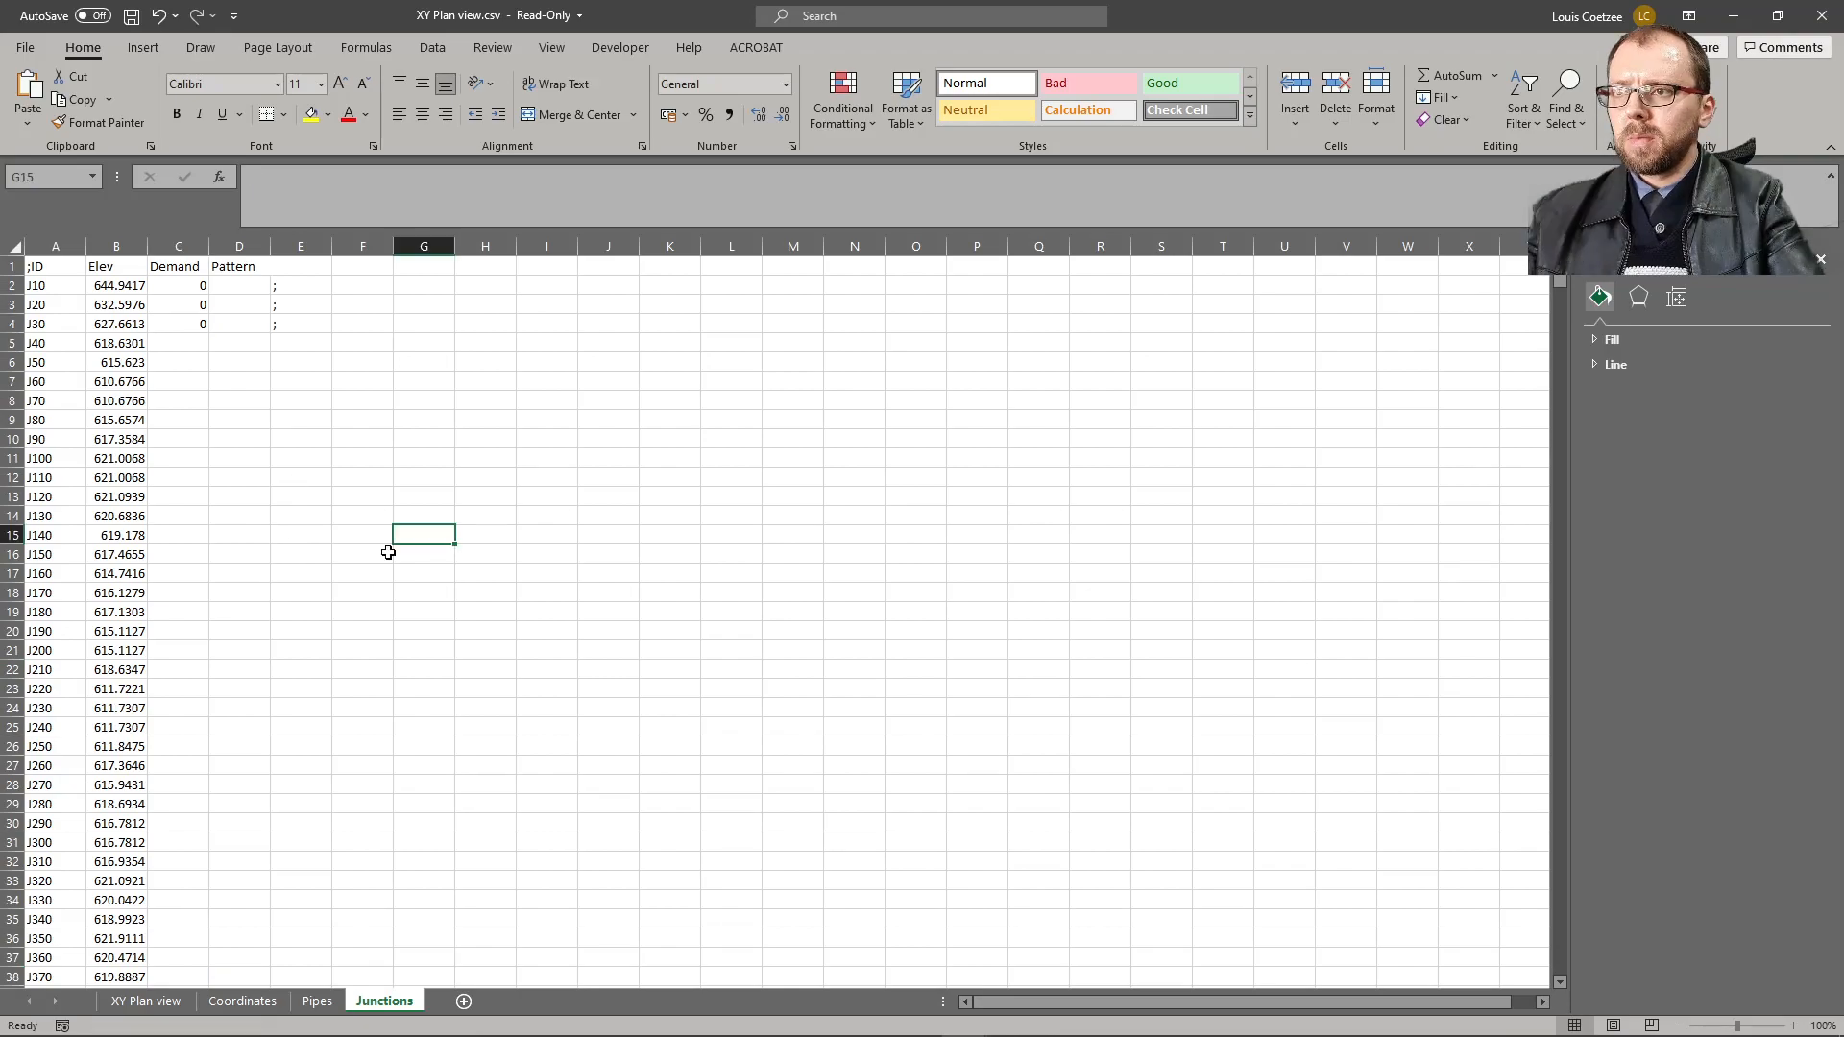
{"action": "left_click_drag", "start_coordinate": [187, 320], "coordinate": [246, 959]}
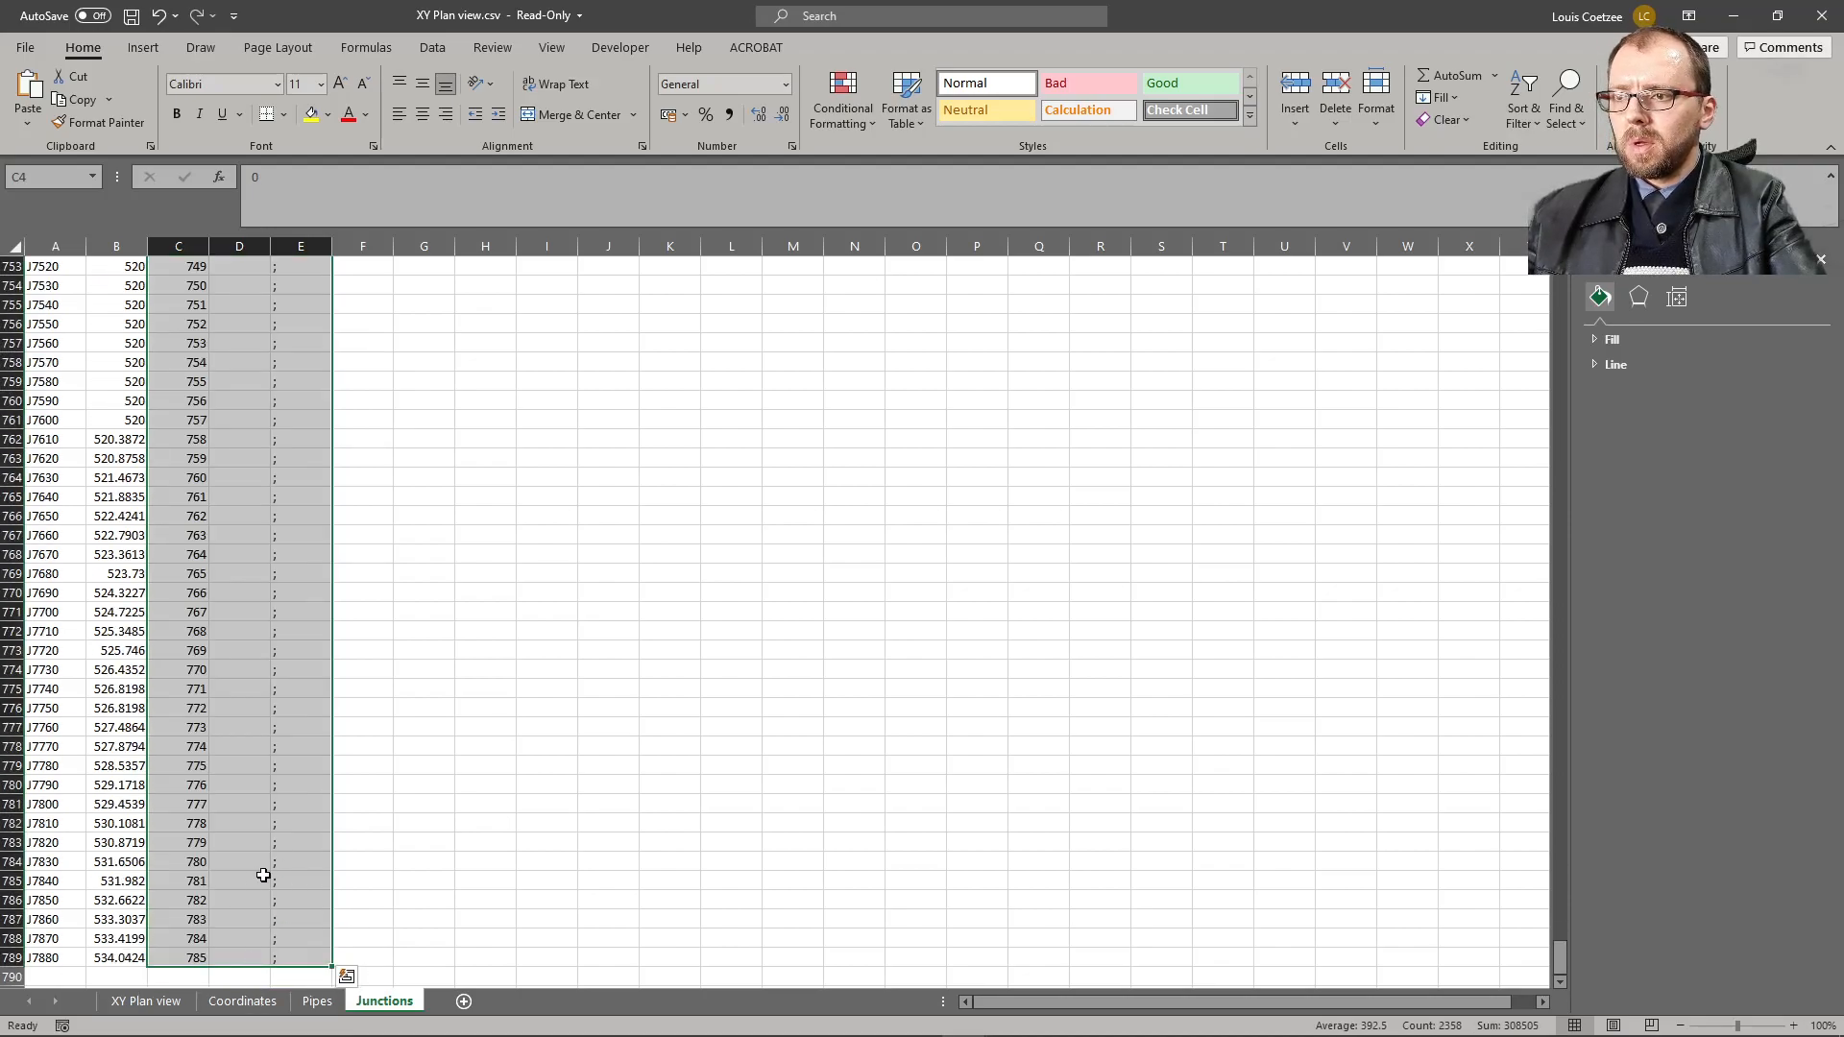
- Fill the zero demands in C2:C4 down the whole Demand column, replacing the incrementing numbers
{"action": "left_click", "coordinate": [197, 941]}
{"action": "key", "text": "Down"}
{"action": "key", "text": "ctrl+Up"}
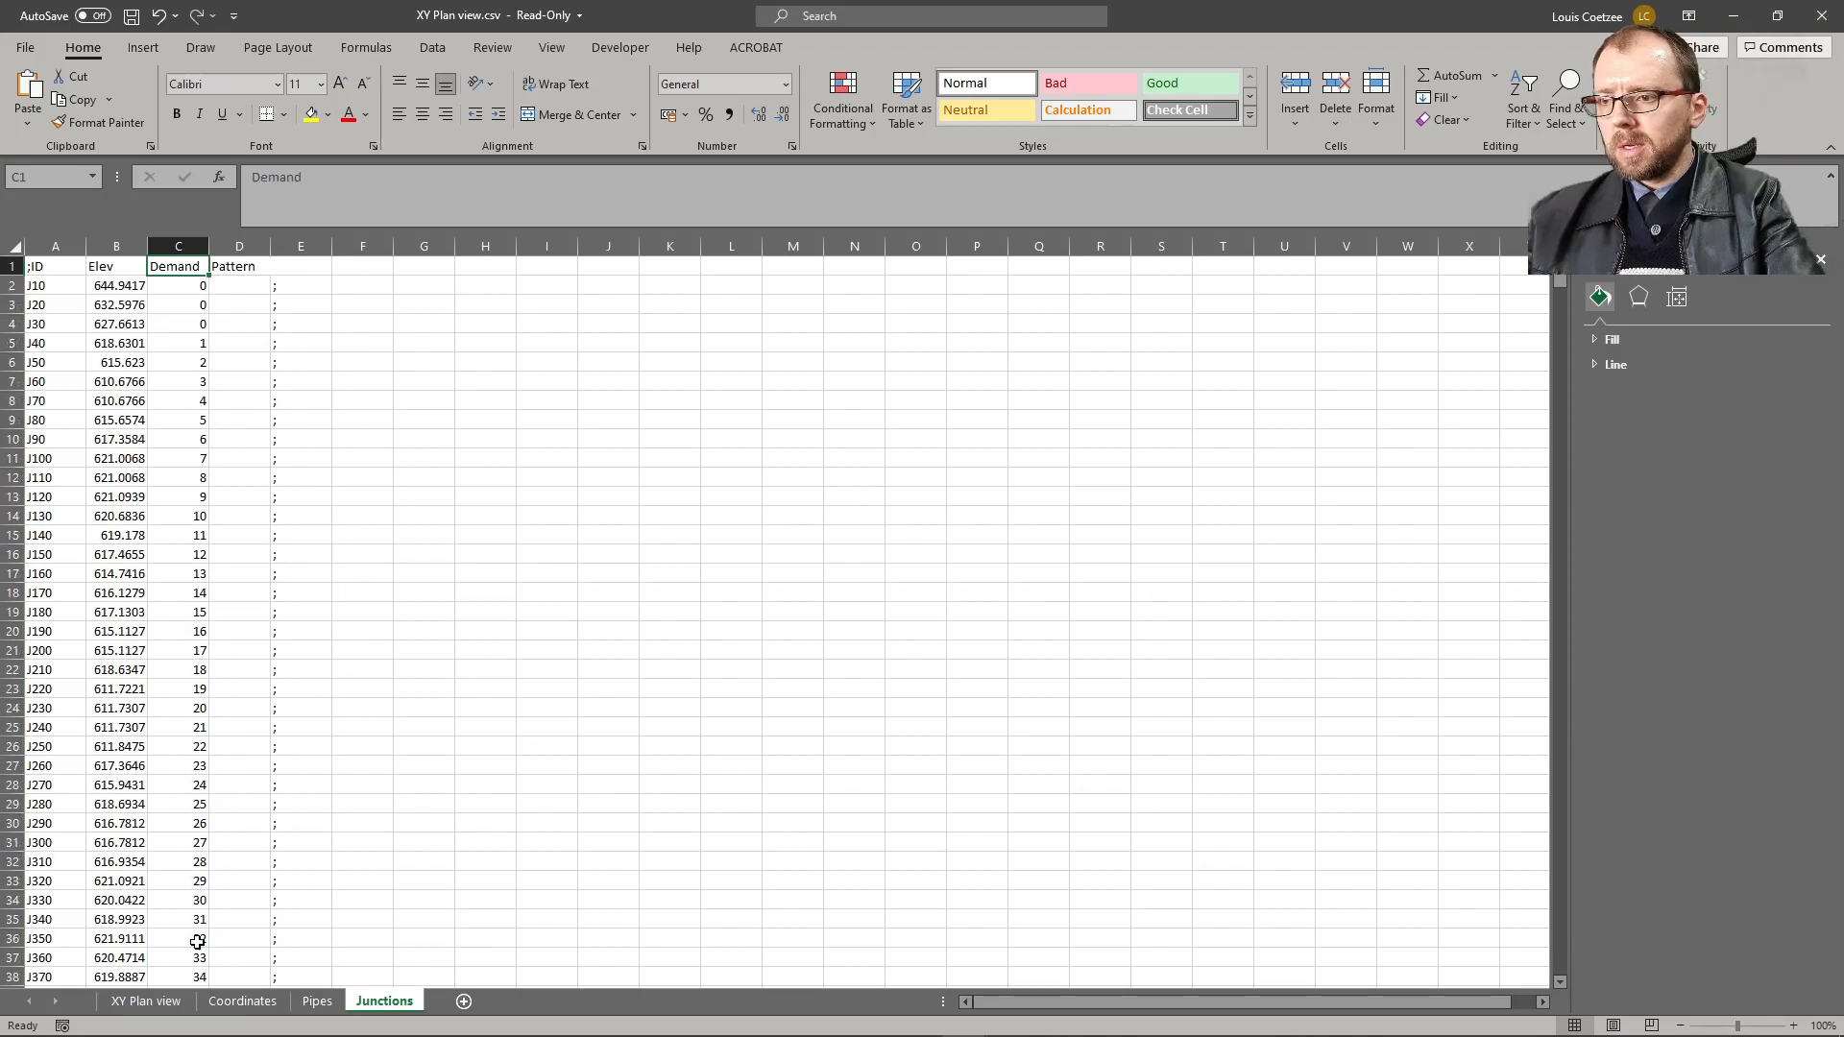
{"action": "key", "text": "Down"}
{"action": "key", "text": "Down"}
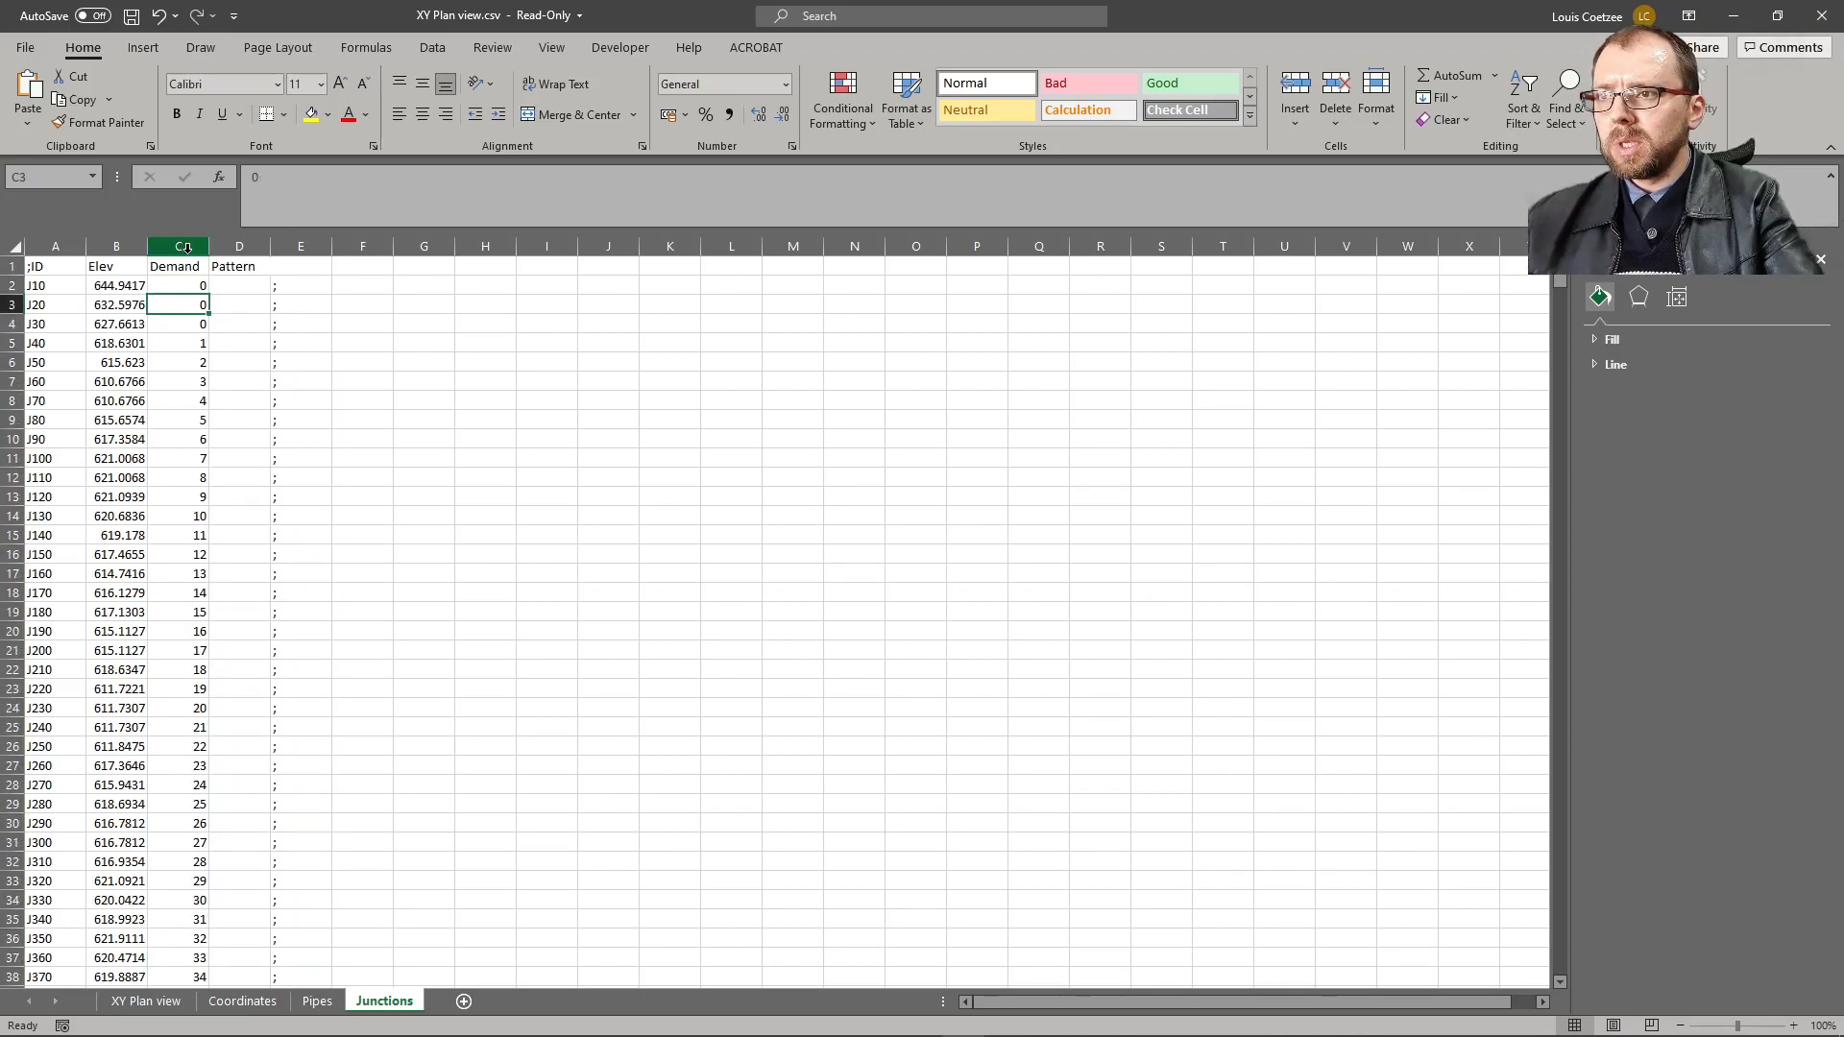
{"action": "left_click_drag", "start_coordinate": [197, 285], "coordinate": [195, 324]}
{"action": "double_click", "coordinate": [211, 331]}
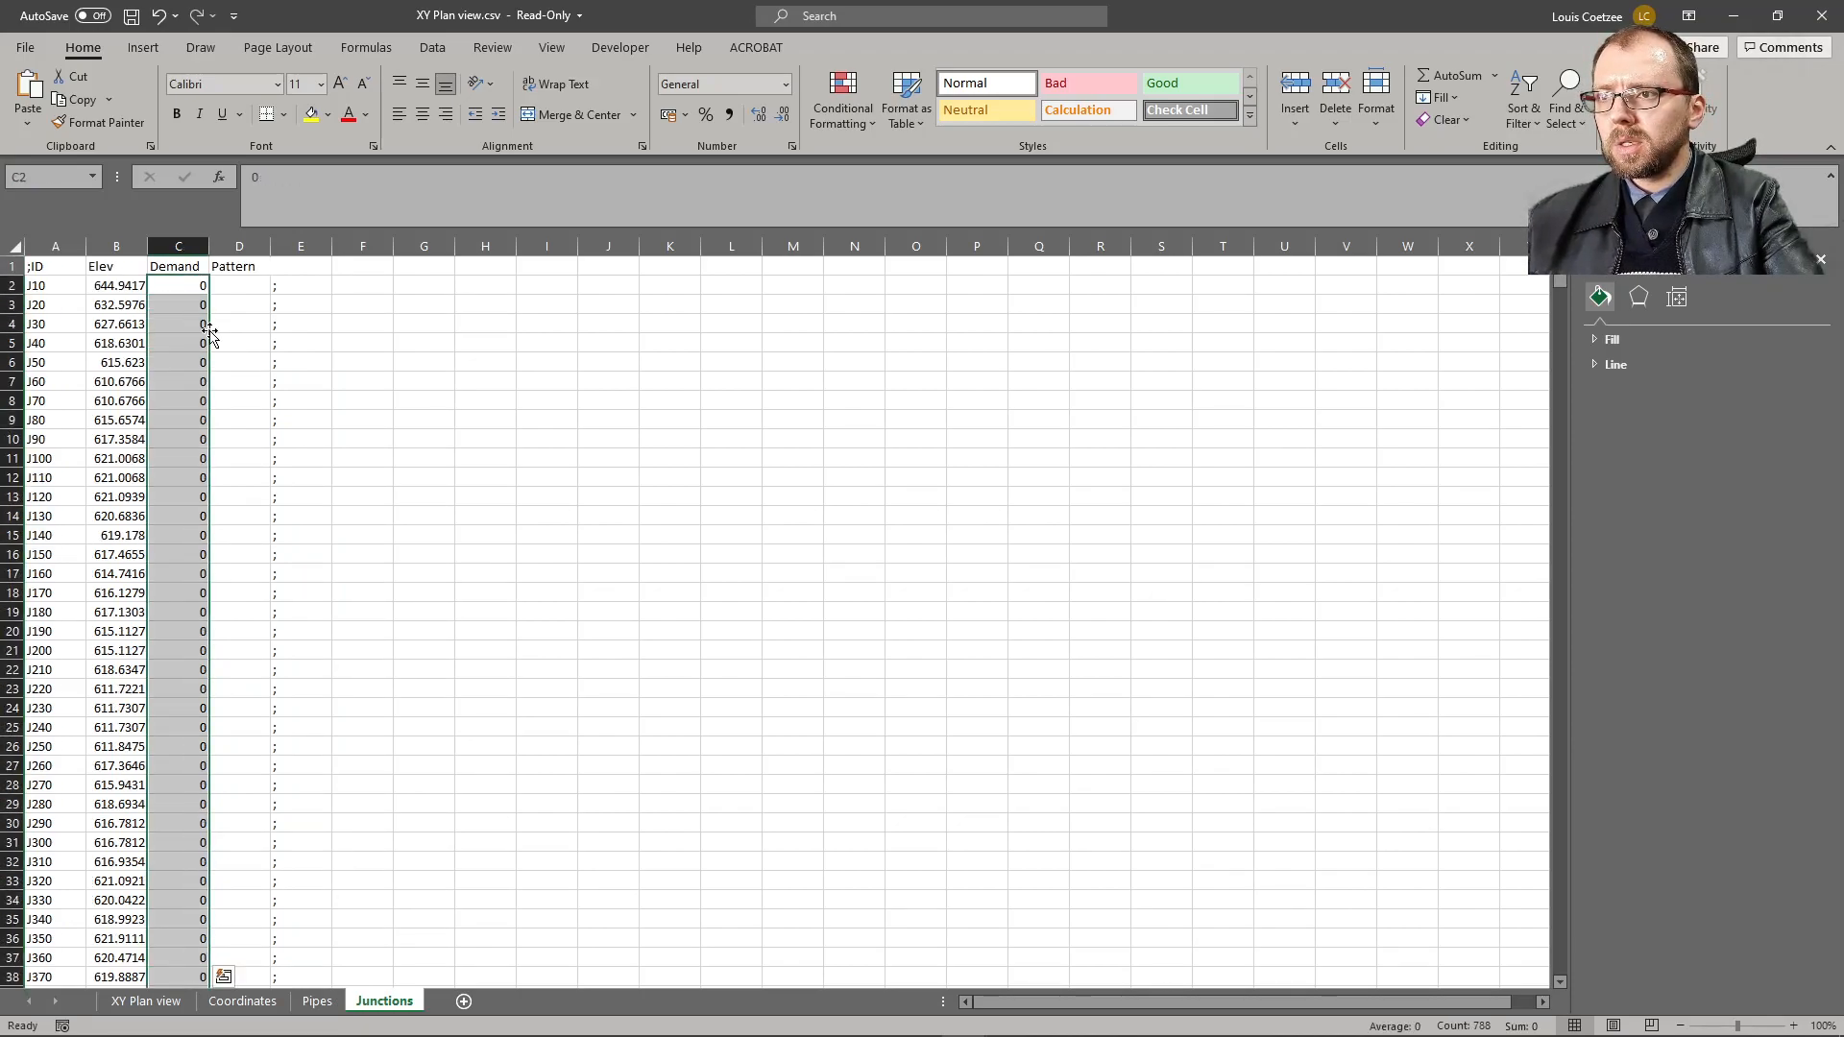
{"action": "left_click", "coordinate": [187, 384]}
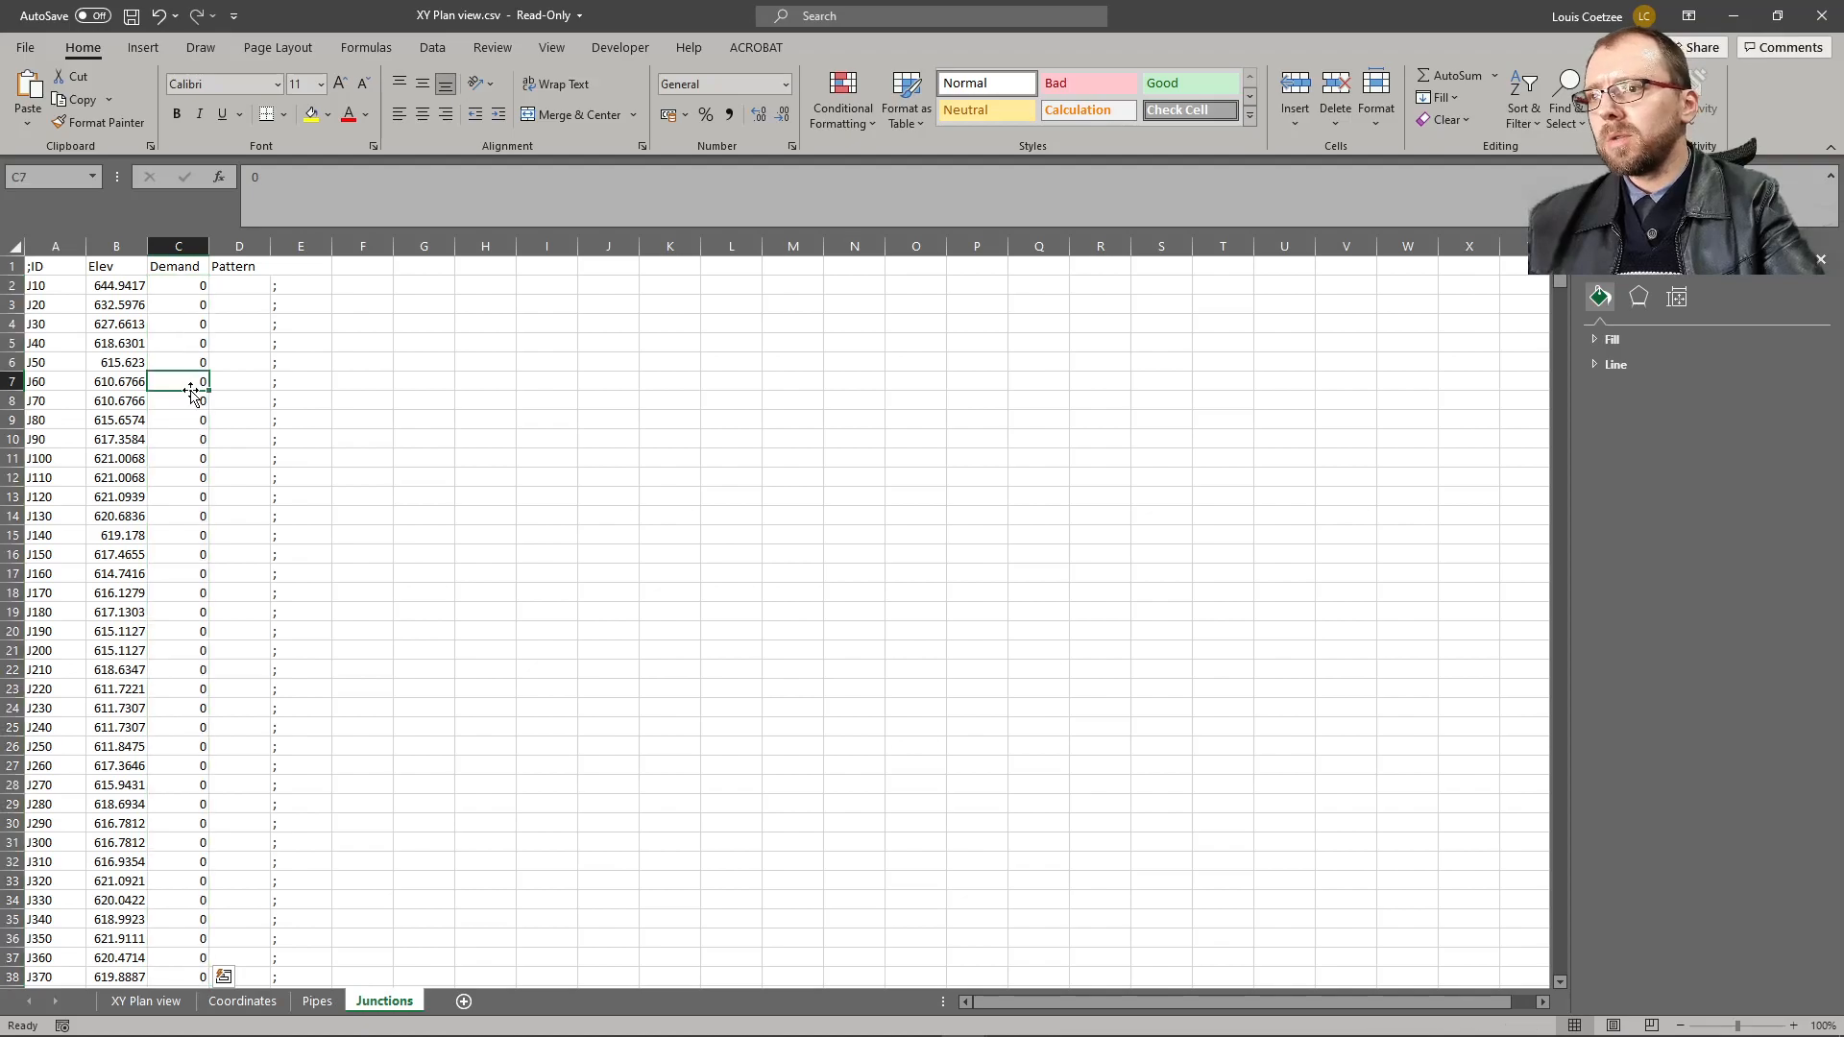
- Copy all junction rows without the header, cells A2:E789
{"action": "left_click", "coordinate": [58, 293]}
{"action": "key", "text": "shift+Right"}
{"action": "key", "text": "shift+Right"}
{"action": "key", "text": "shift+Right"}
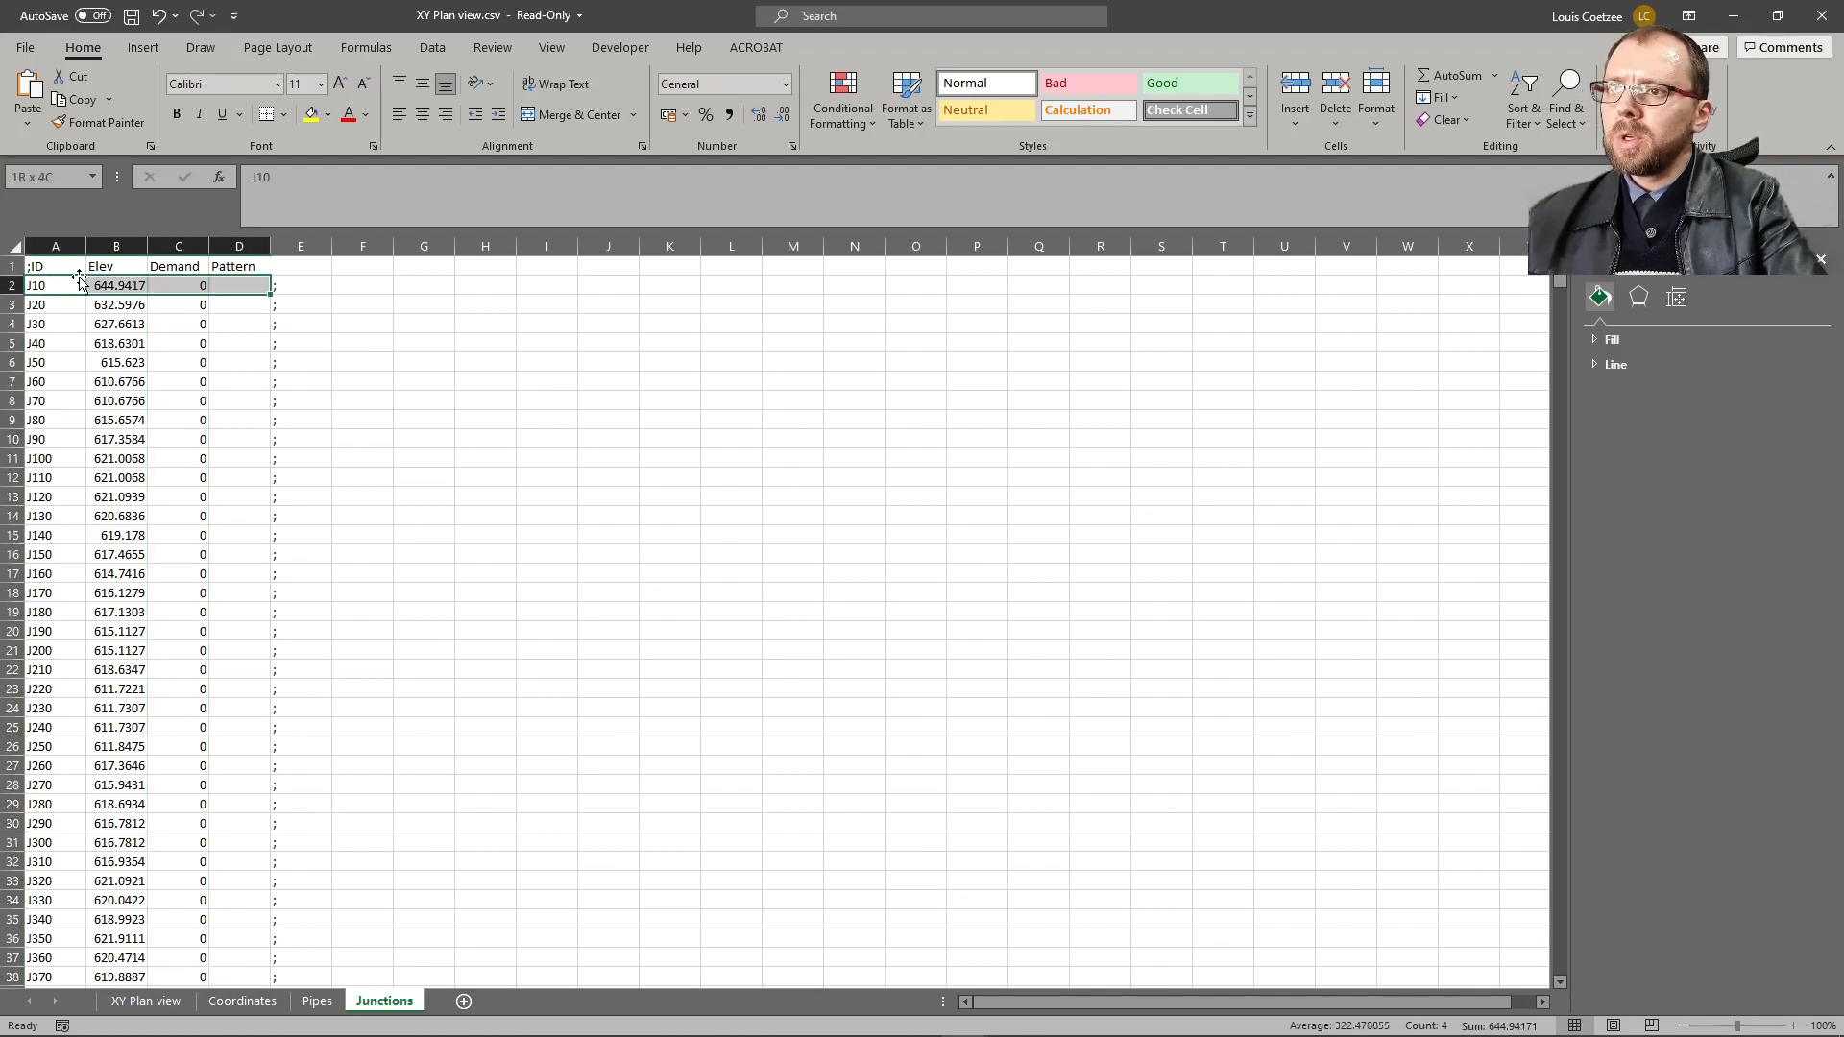
{"action": "key", "text": "shift+Right"}
{"action": "key", "text": "ctrl+shift+Down"}
{"action": "key", "text": "ctrl+c"}
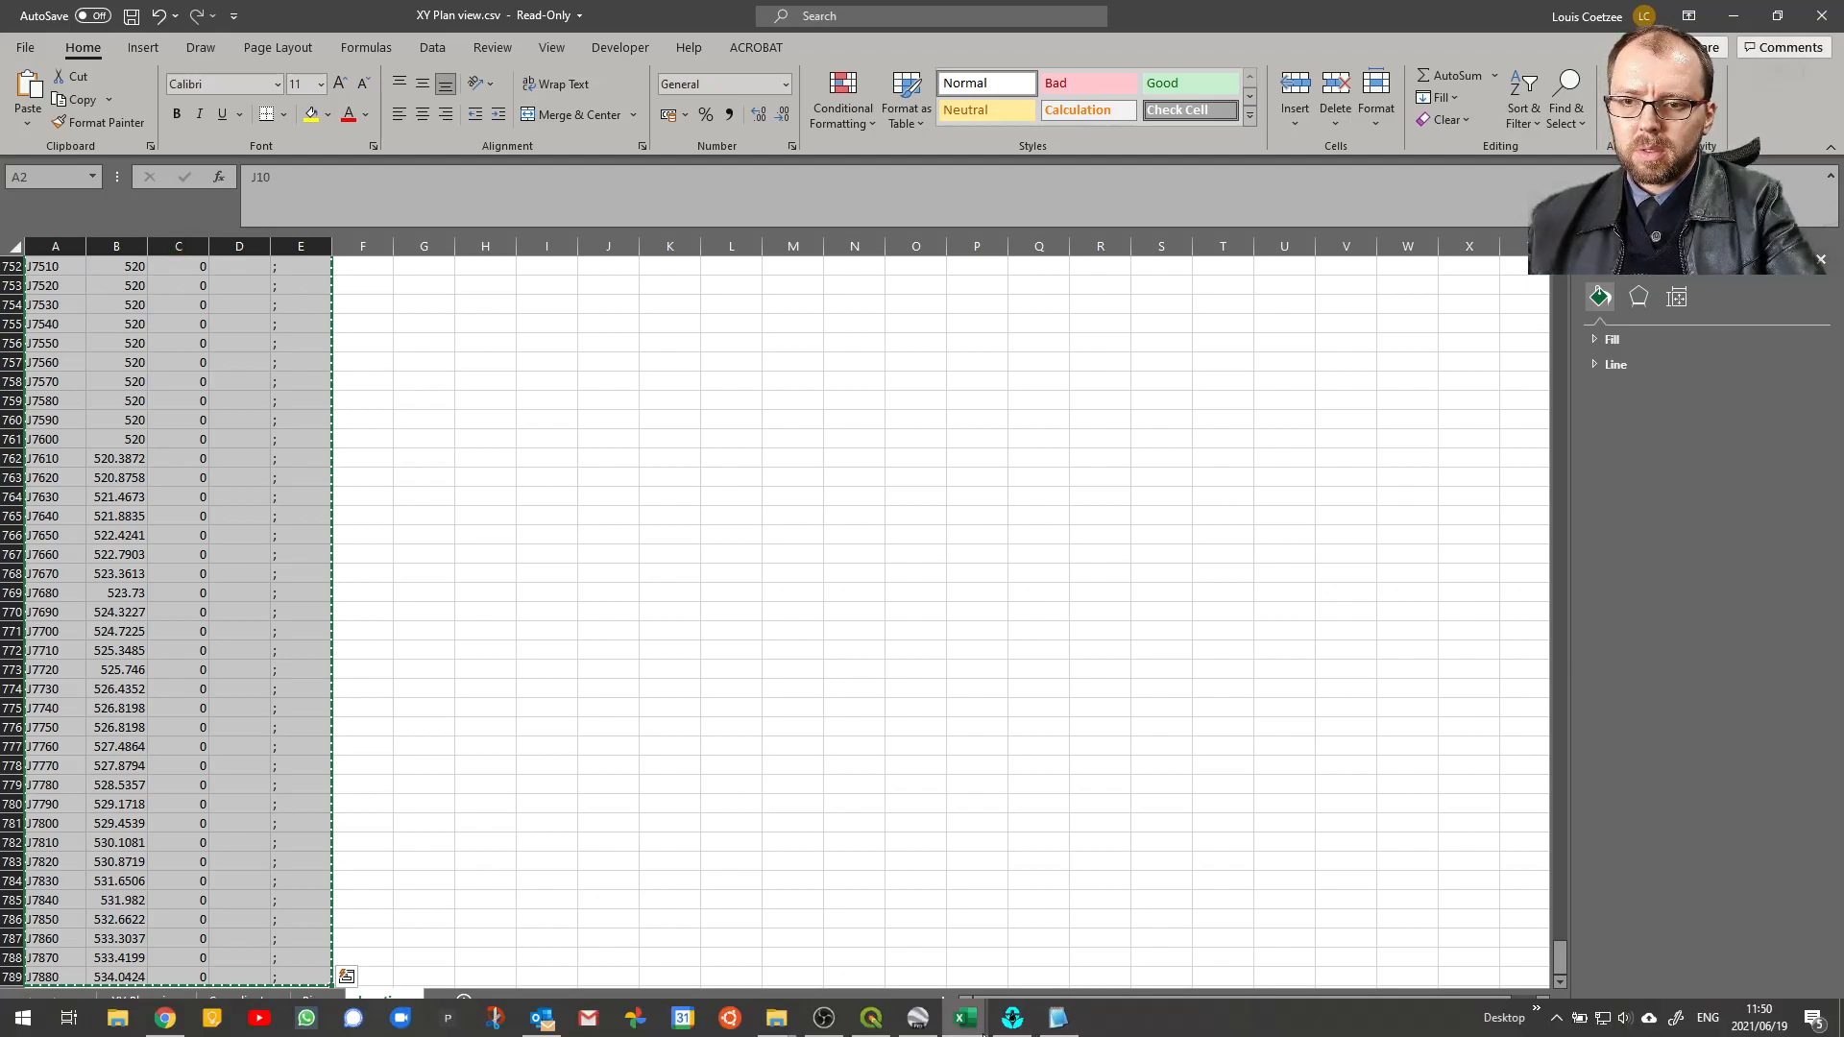
- Paste the junction rows under the [JUNCTIONS] header of Assignment - Pipe Flow.inp in Notepad2 and delete the surplus blank line after J7880
{"action": "left_click", "coordinate": [1058, 1018]}
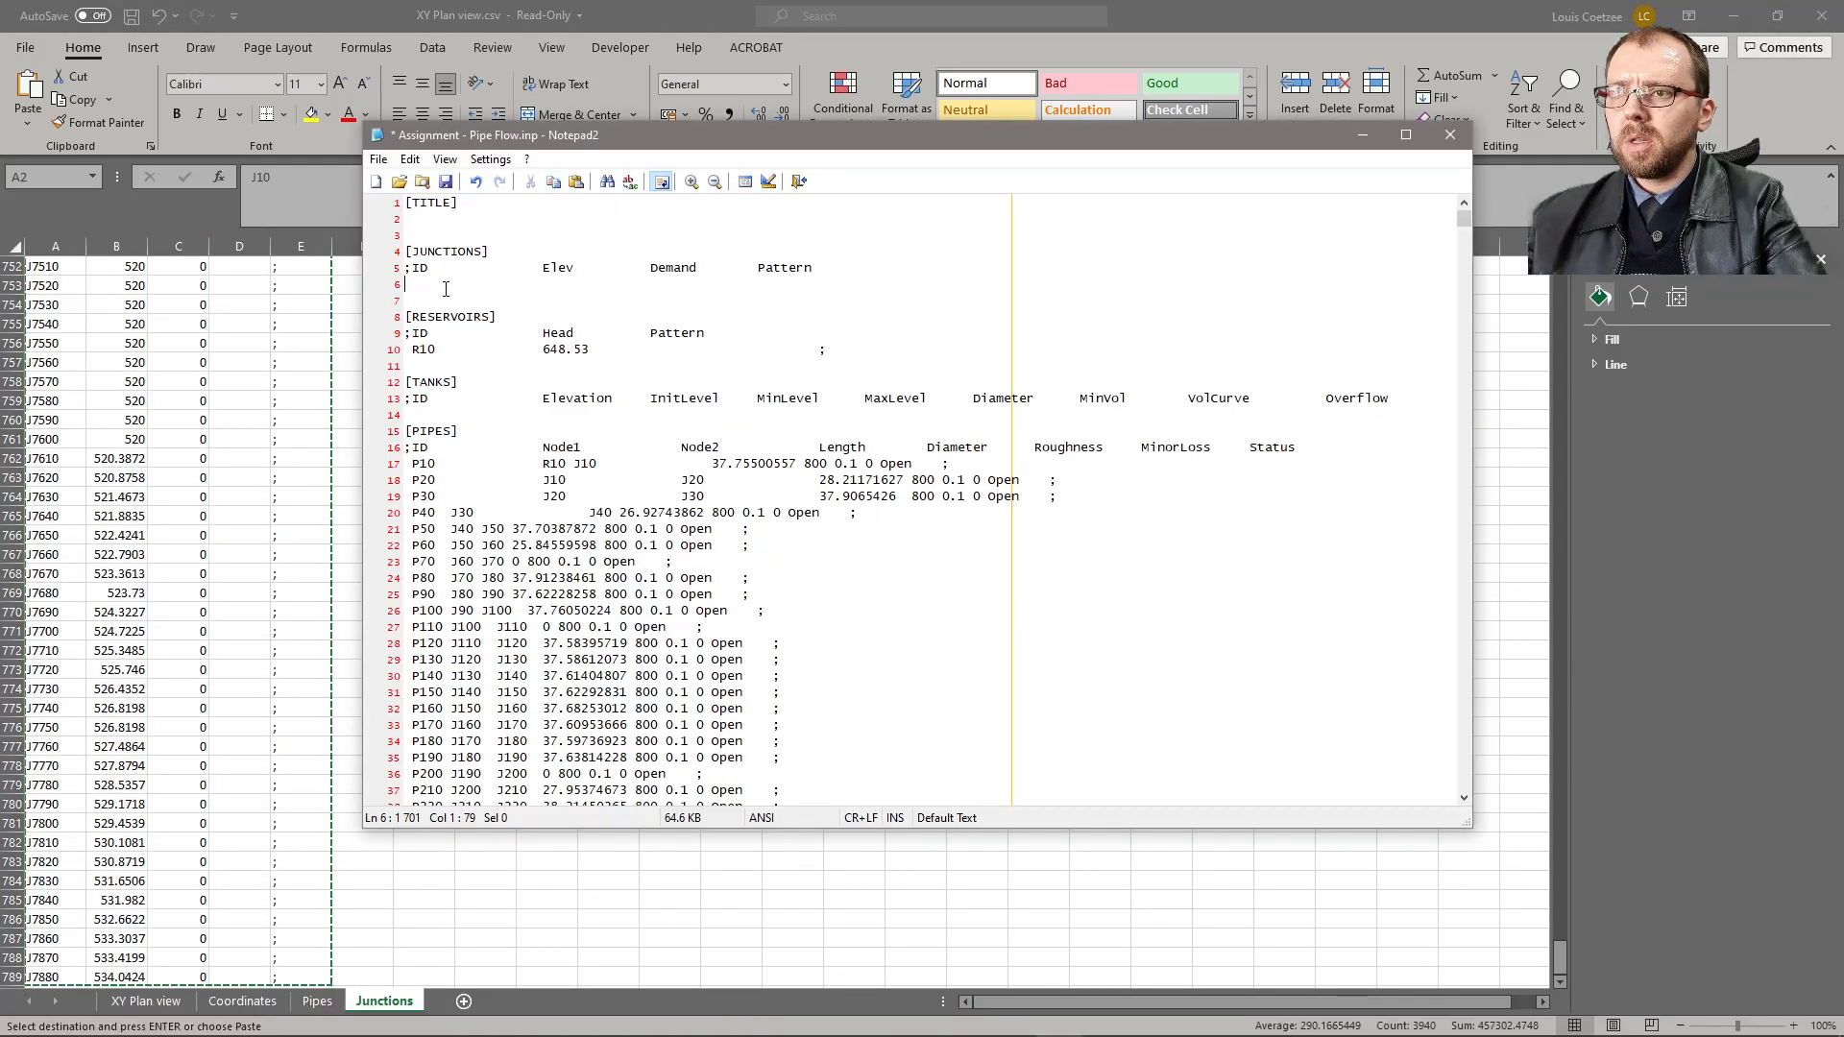
{"action": "key", "text": "ctrl+v"}
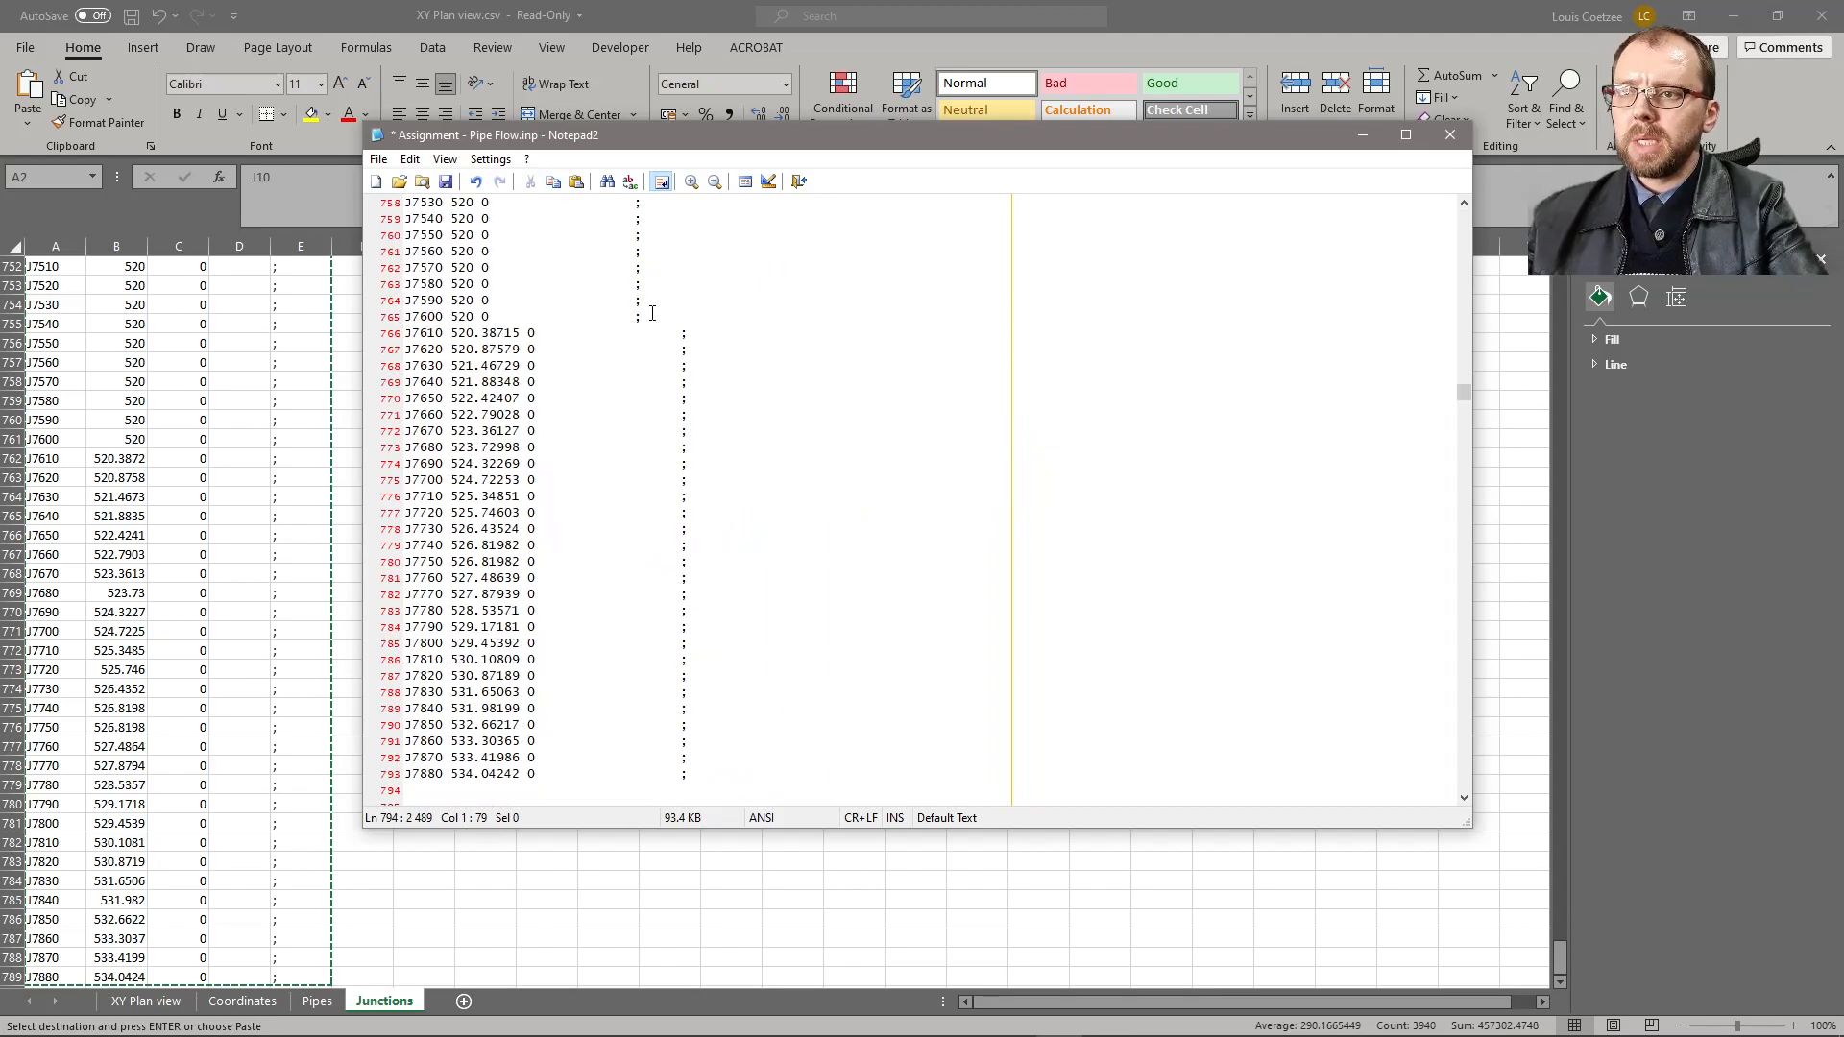
{"action": "scroll", "coordinate": [581, 418], "scroll_direction": "down", "scroll_amount": 3}
{"action": "key", "text": "Delete"}
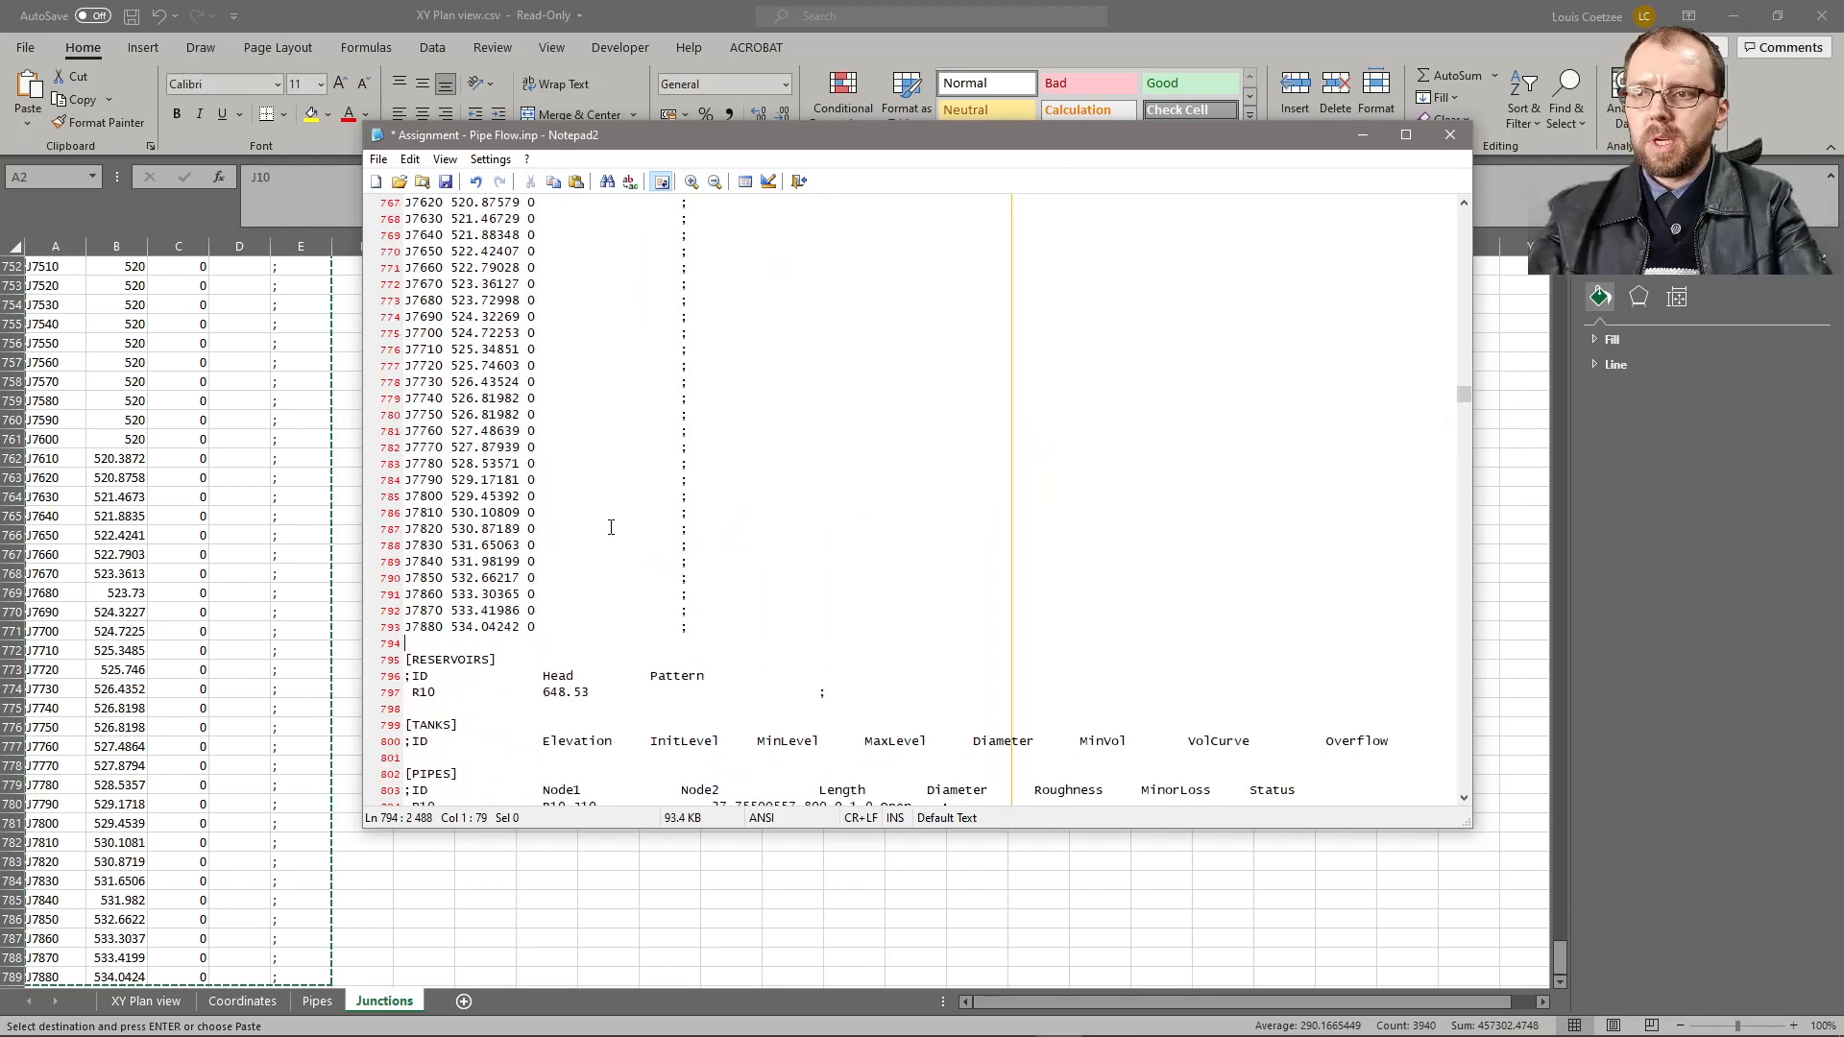
- Save Assignment - Pipe Flow.inp and close Notepad2
{"action": "left_click", "coordinate": [445, 182]}
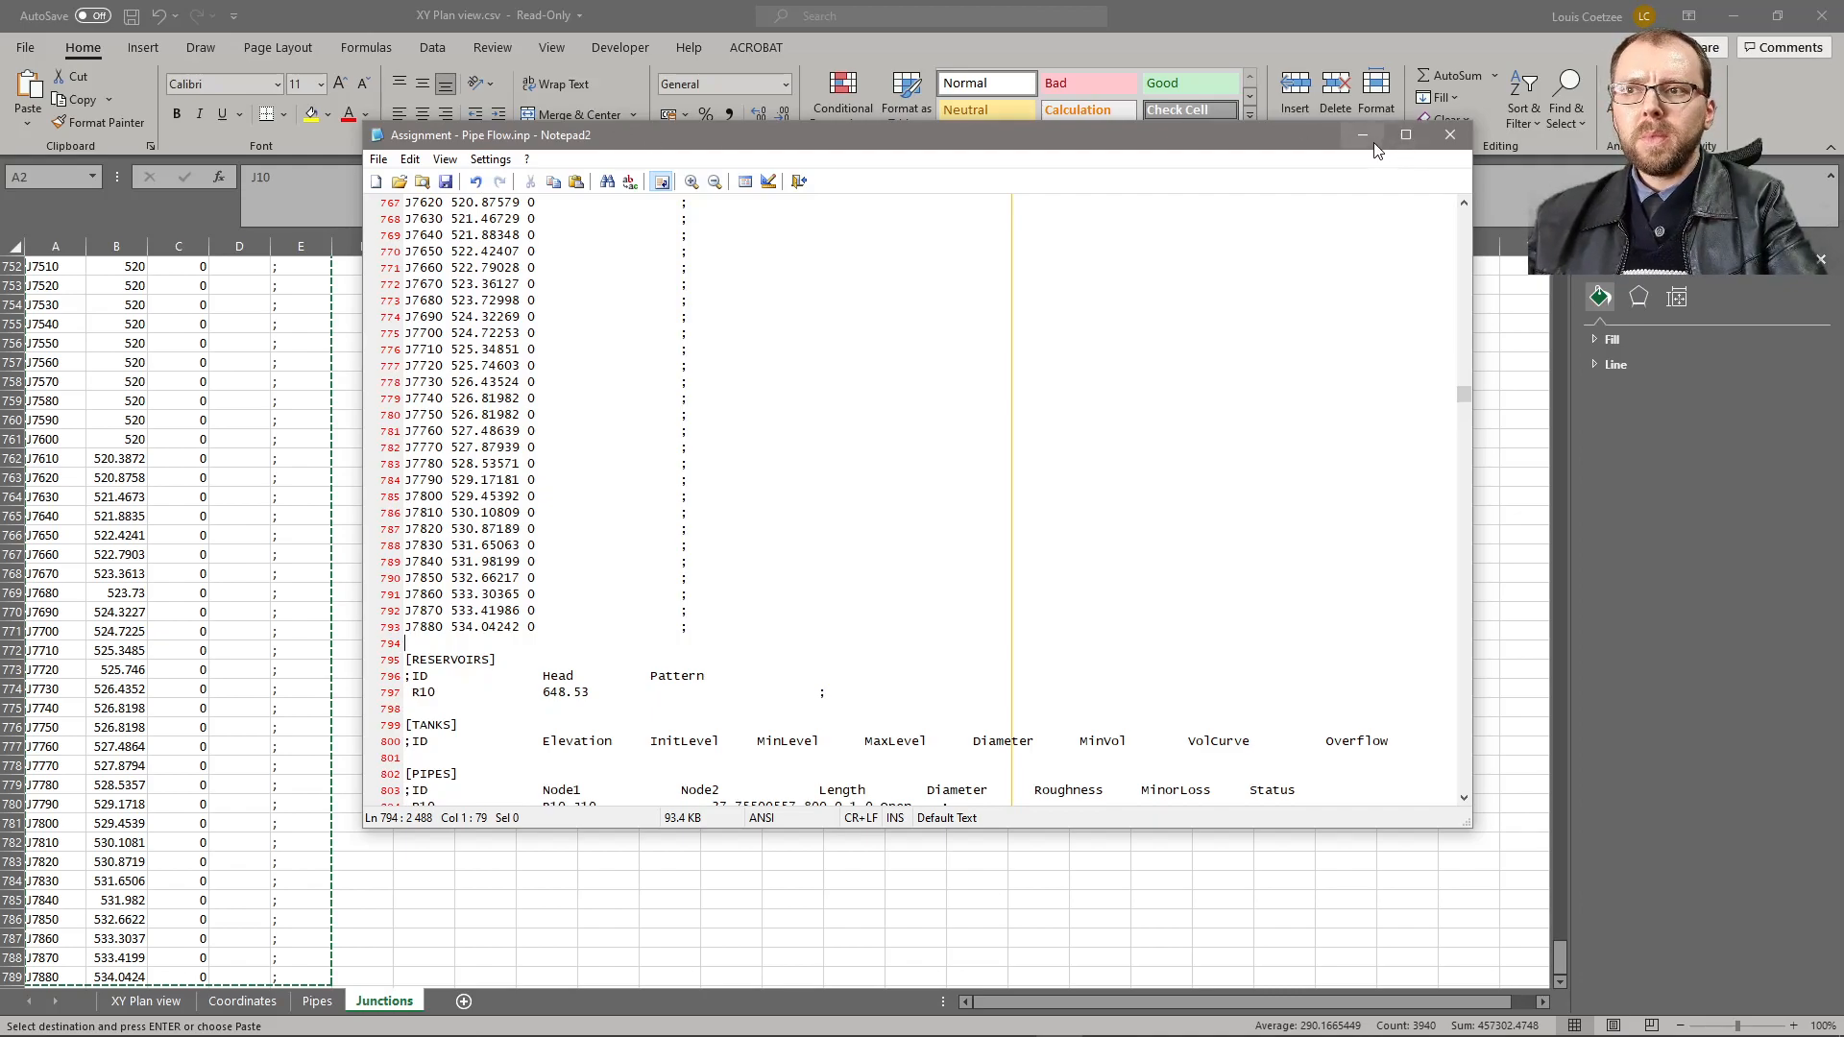
{"action": "left_click", "coordinate": [1447, 134]}
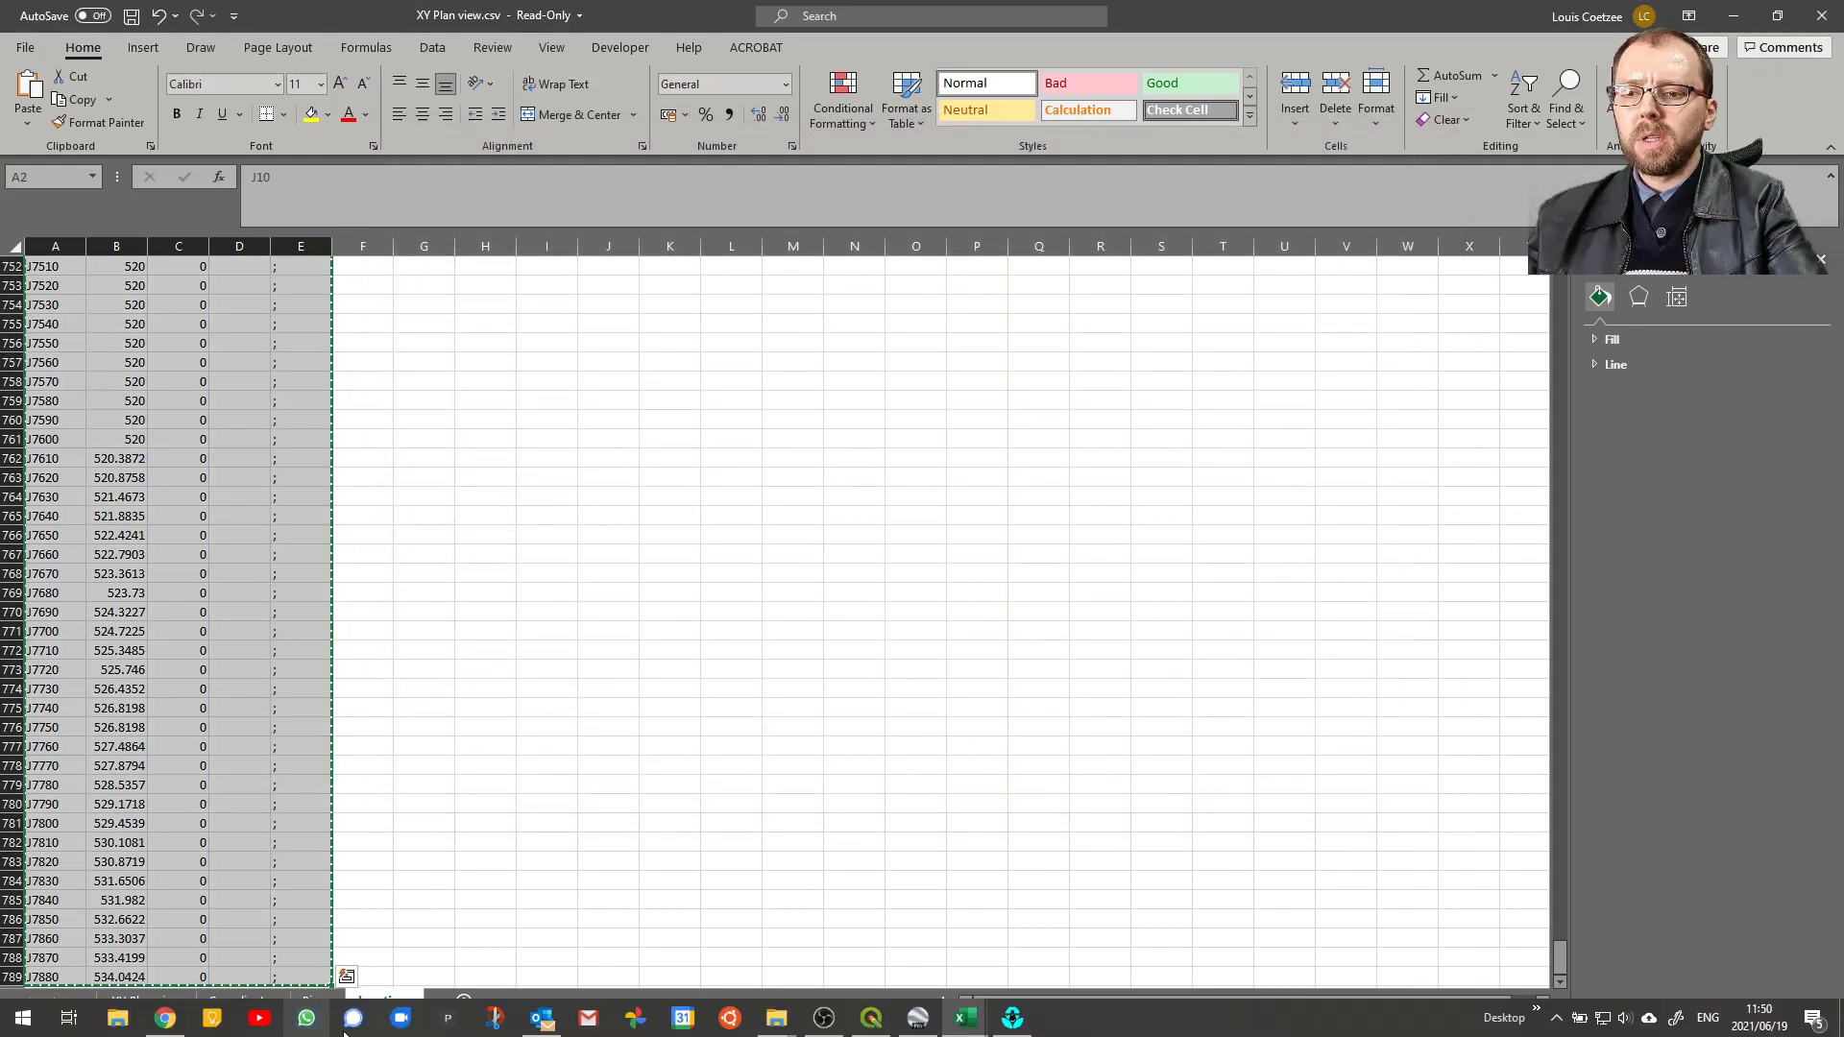
- Switch to EPANET and start a new project, discarding the changes to the current one
{"action": "left_click", "coordinate": [387, 1006]}
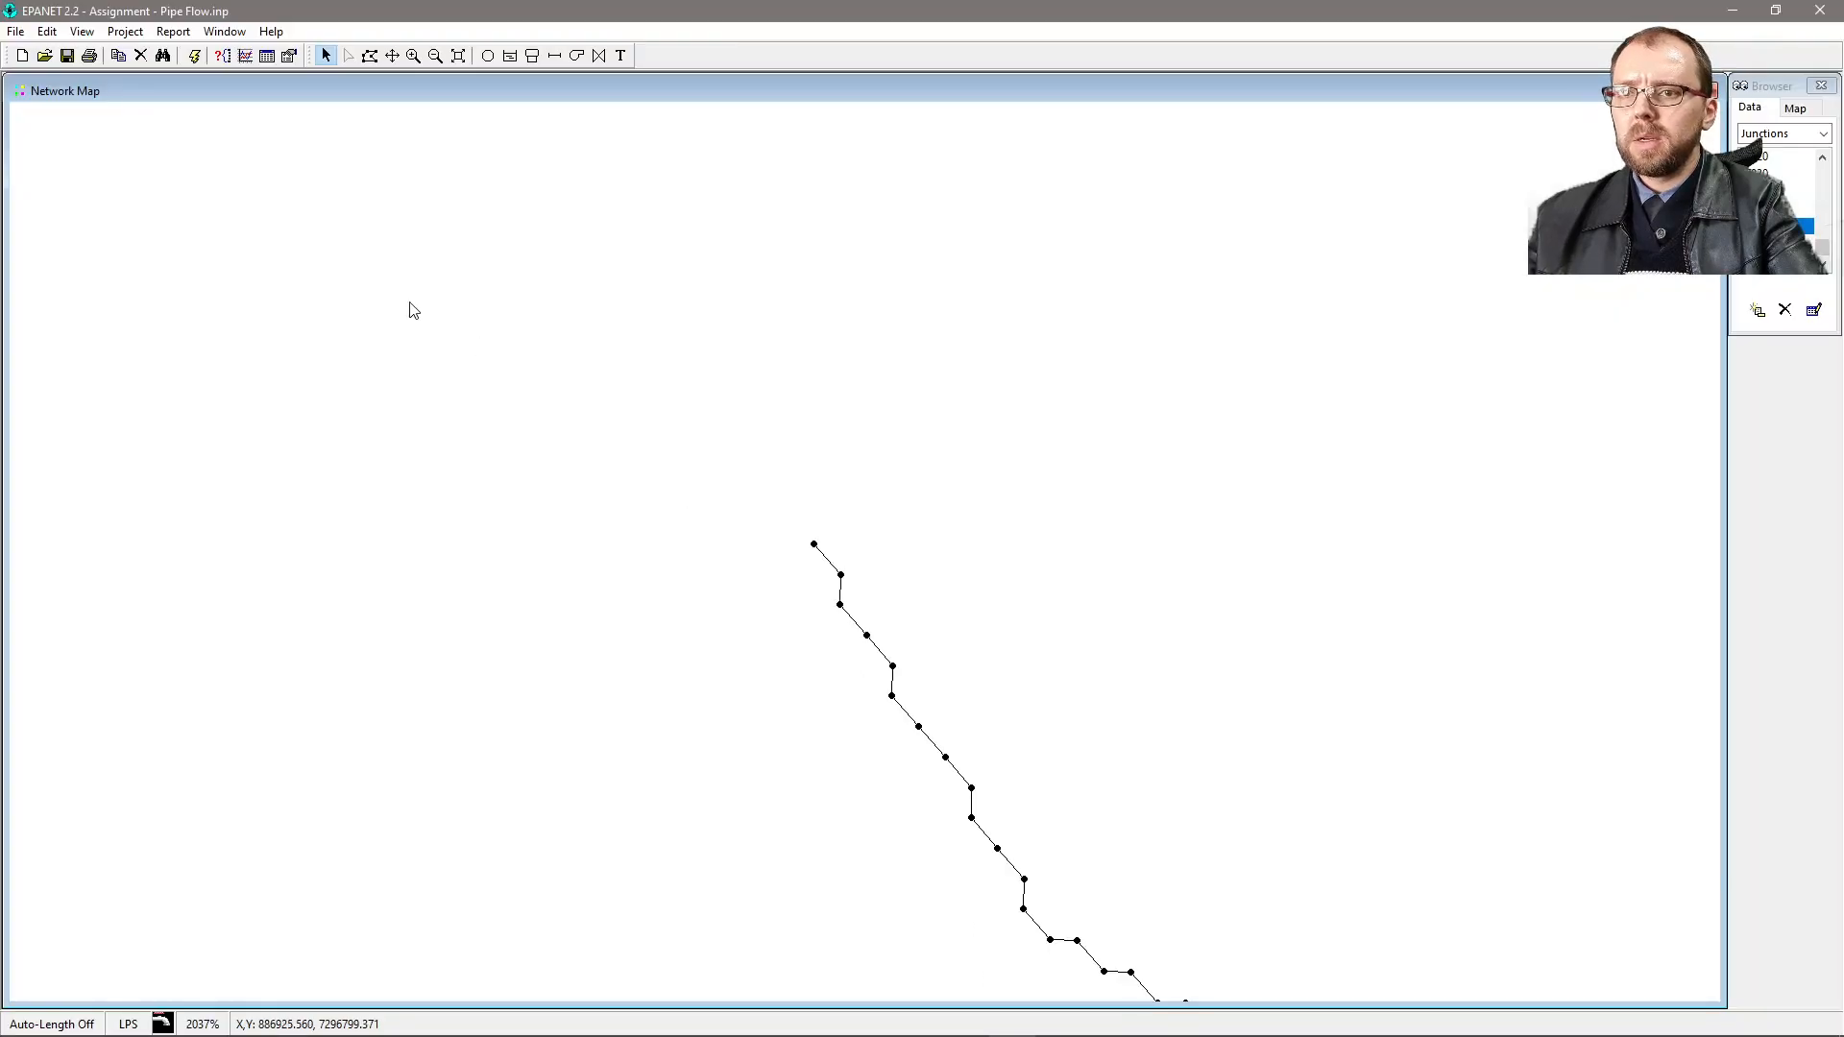
{"action": "left_click", "coordinate": [21, 55]}
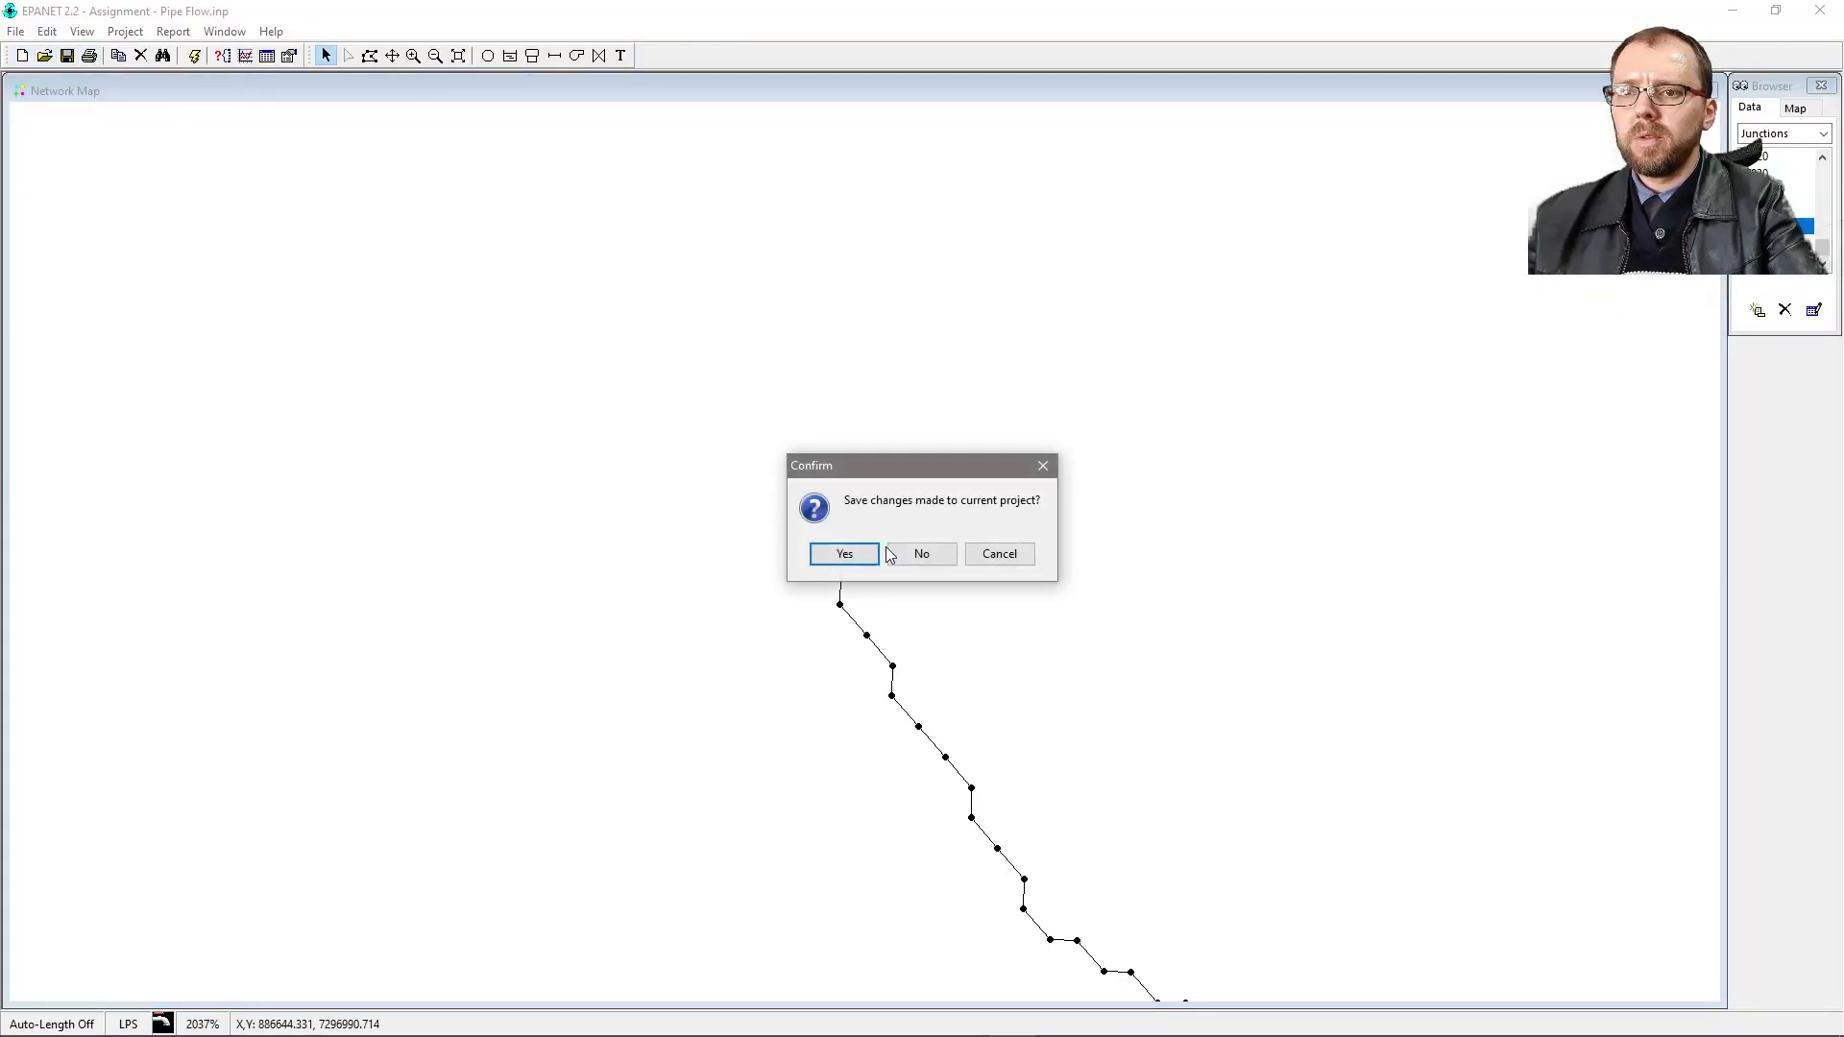
{"action": "left_click", "coordinate": [922, 554]}
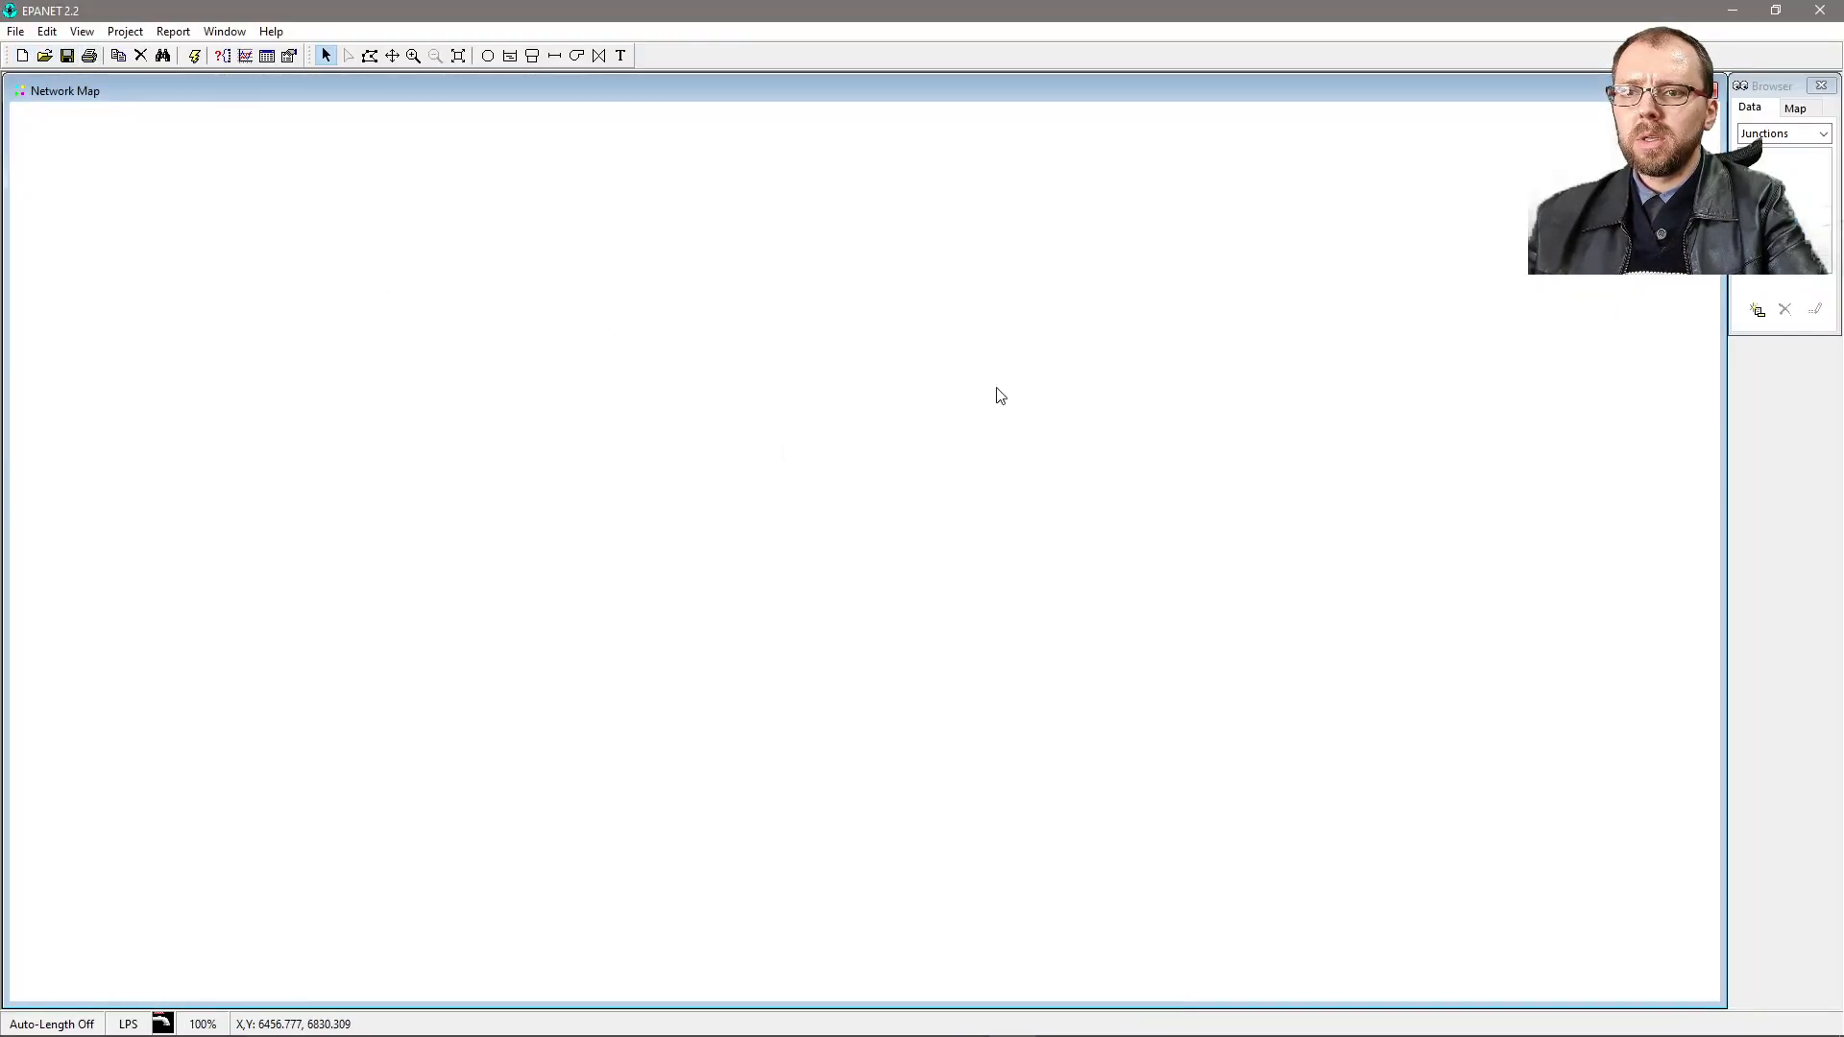
- Open the network file Assignment - Pipe Flow.inp from the temp folder as an INP input file
{"action": "left_click", "coordinate": [19, 34]}
{"action": "mouse_move", "coordinate": [96, 144]}
{"action": "left_click", "coordinate": [288, 186]}
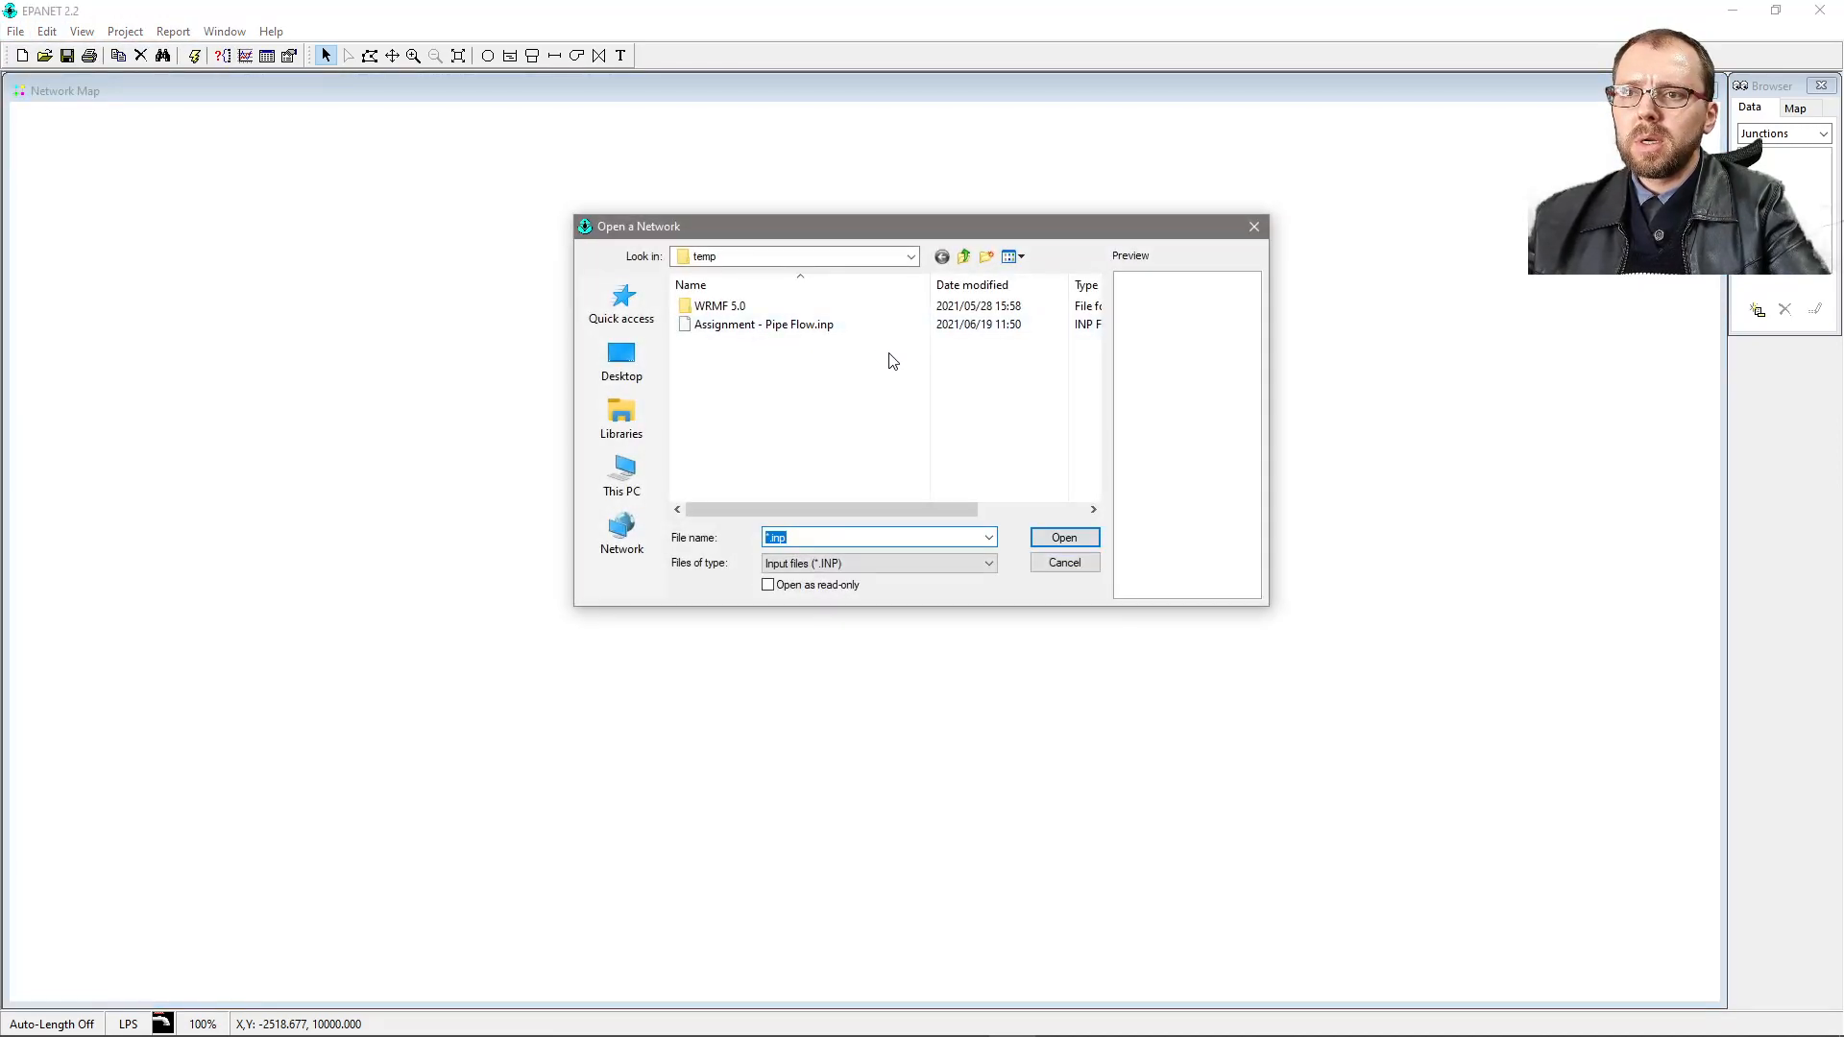
{"action": "left_click", "coordinate": [850, 330]}
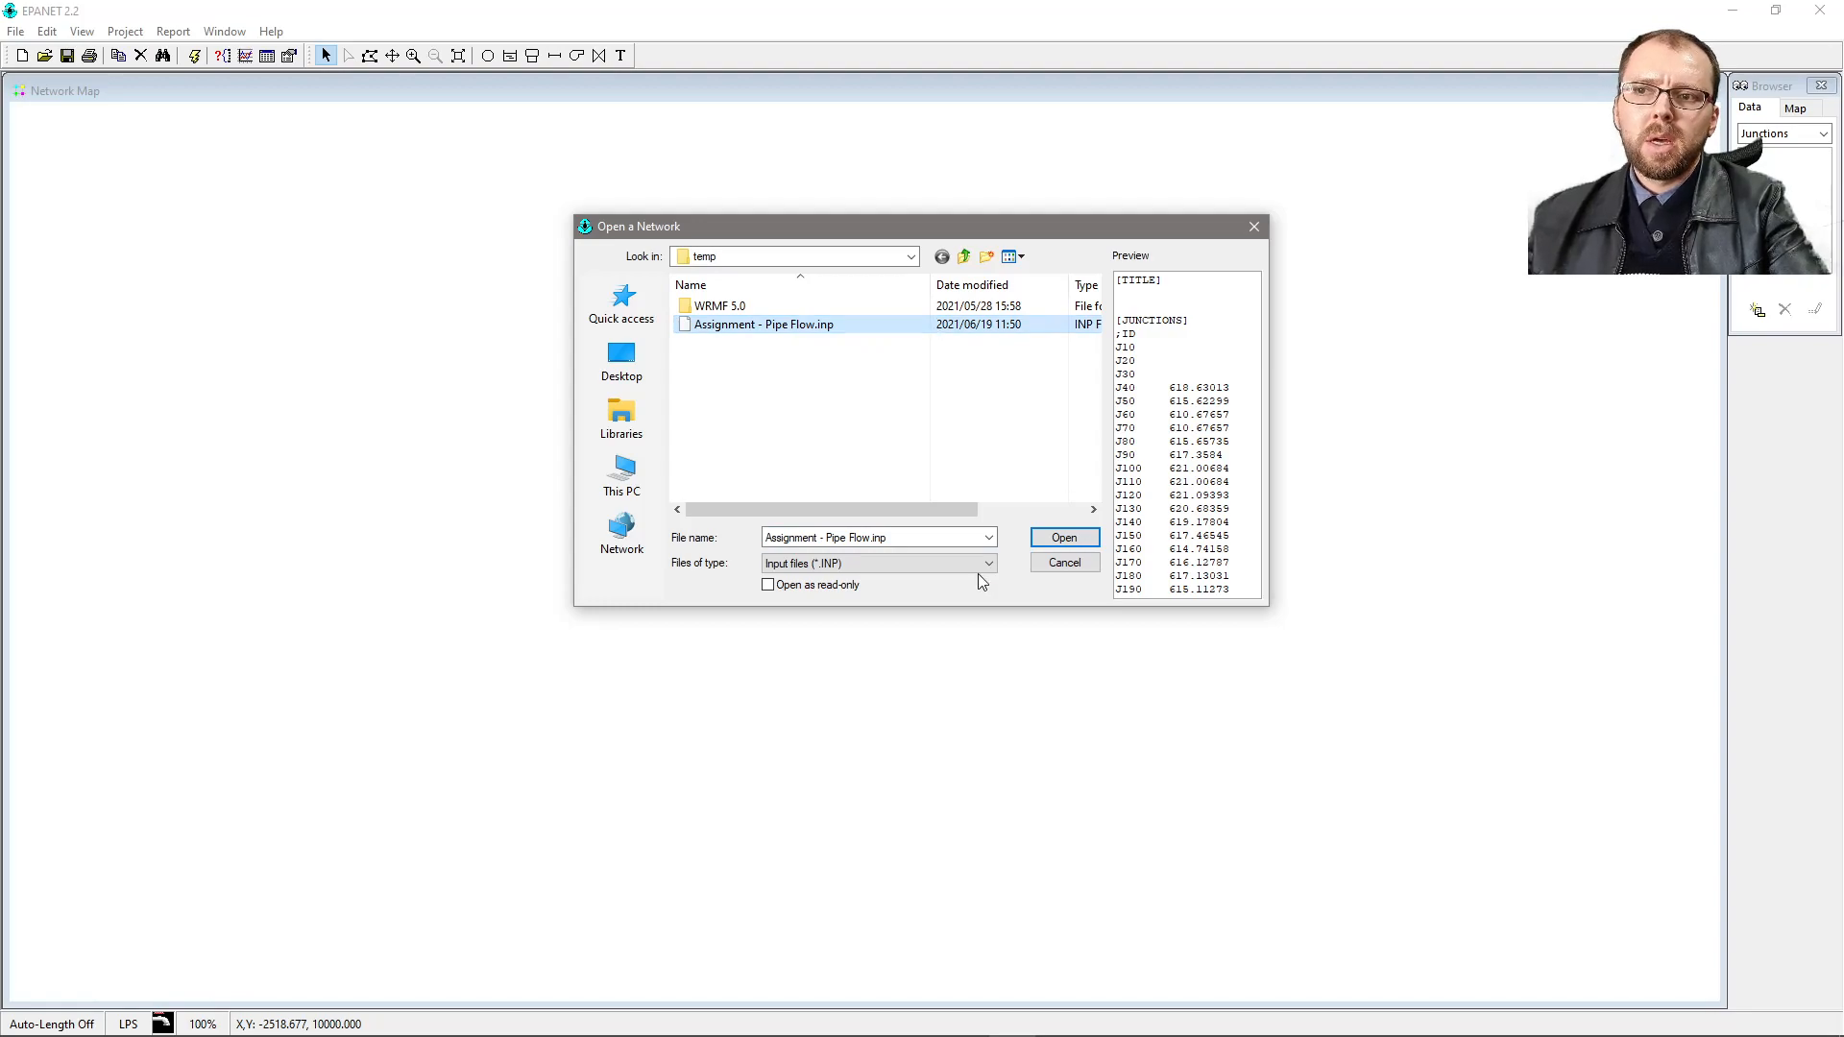
{"action": "left_click", "coordinate": [1064, 538]}
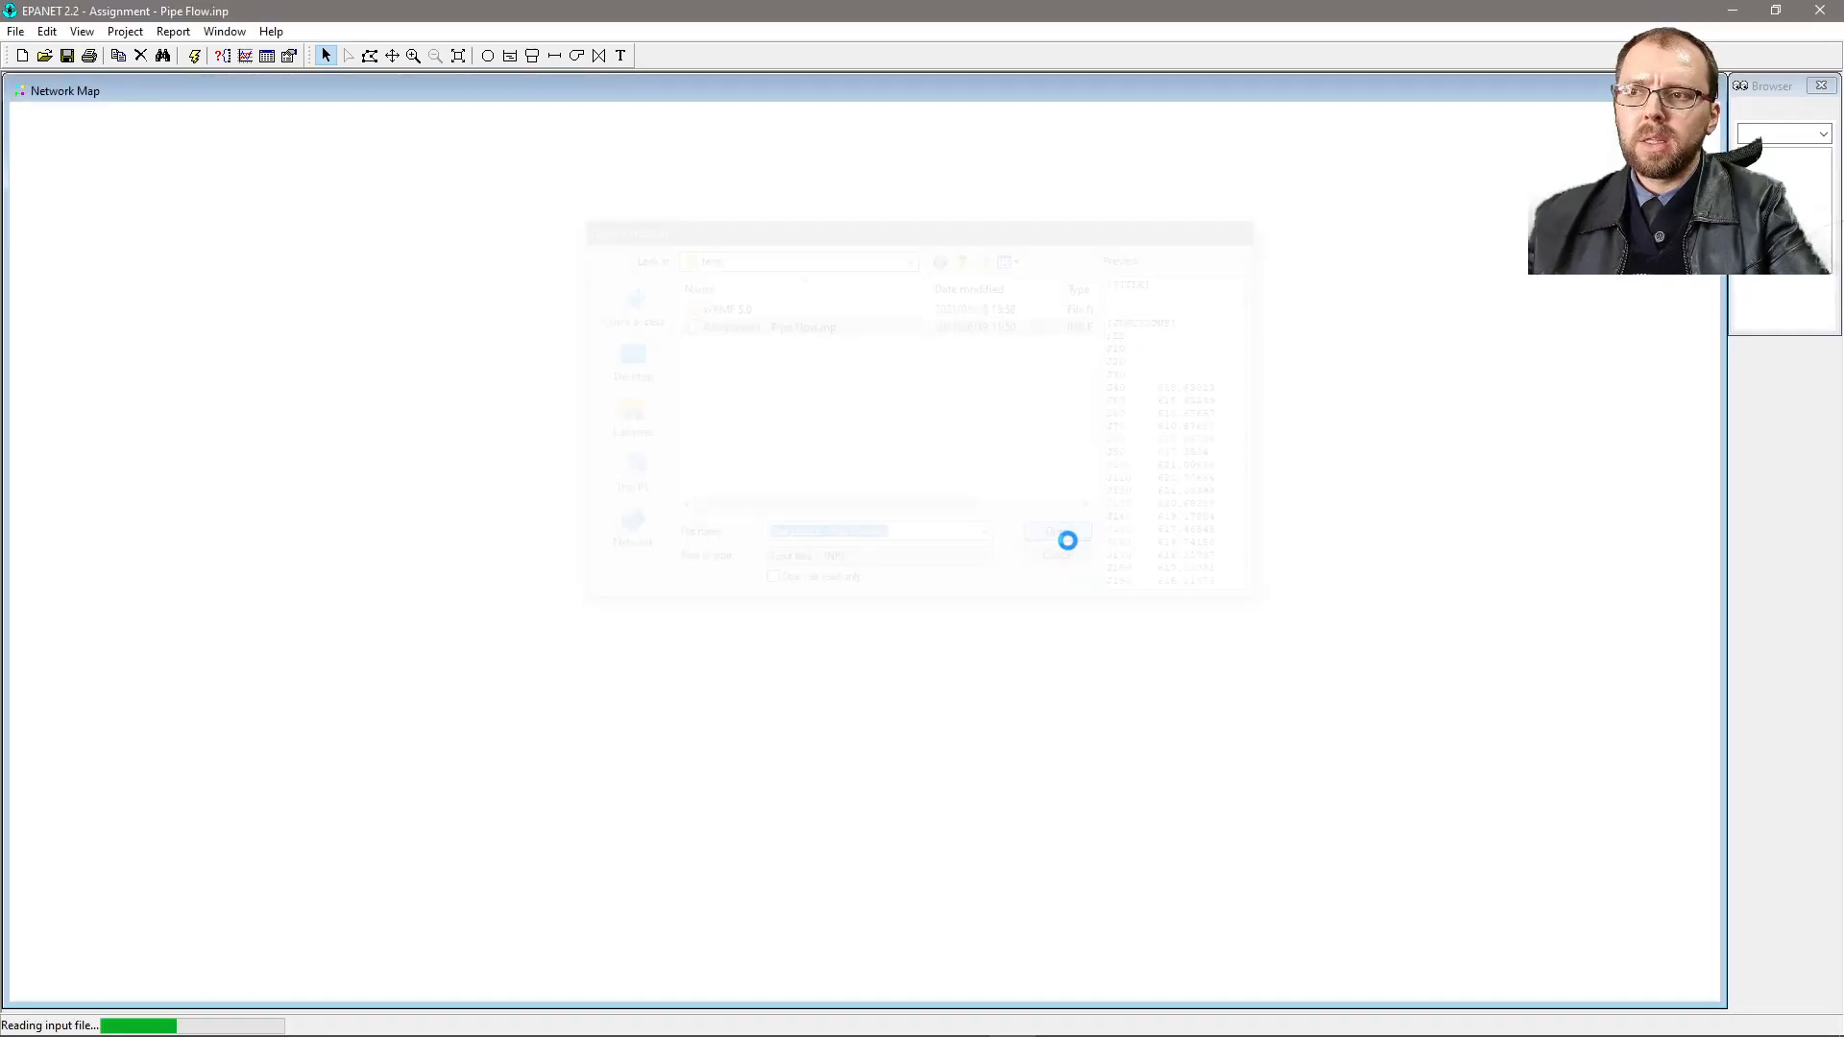
- Auto-size the map dimensions to the network with map units in Meters, and turn Auto-Length on
{"action": "left_click", "coordinate": [83, 32]}
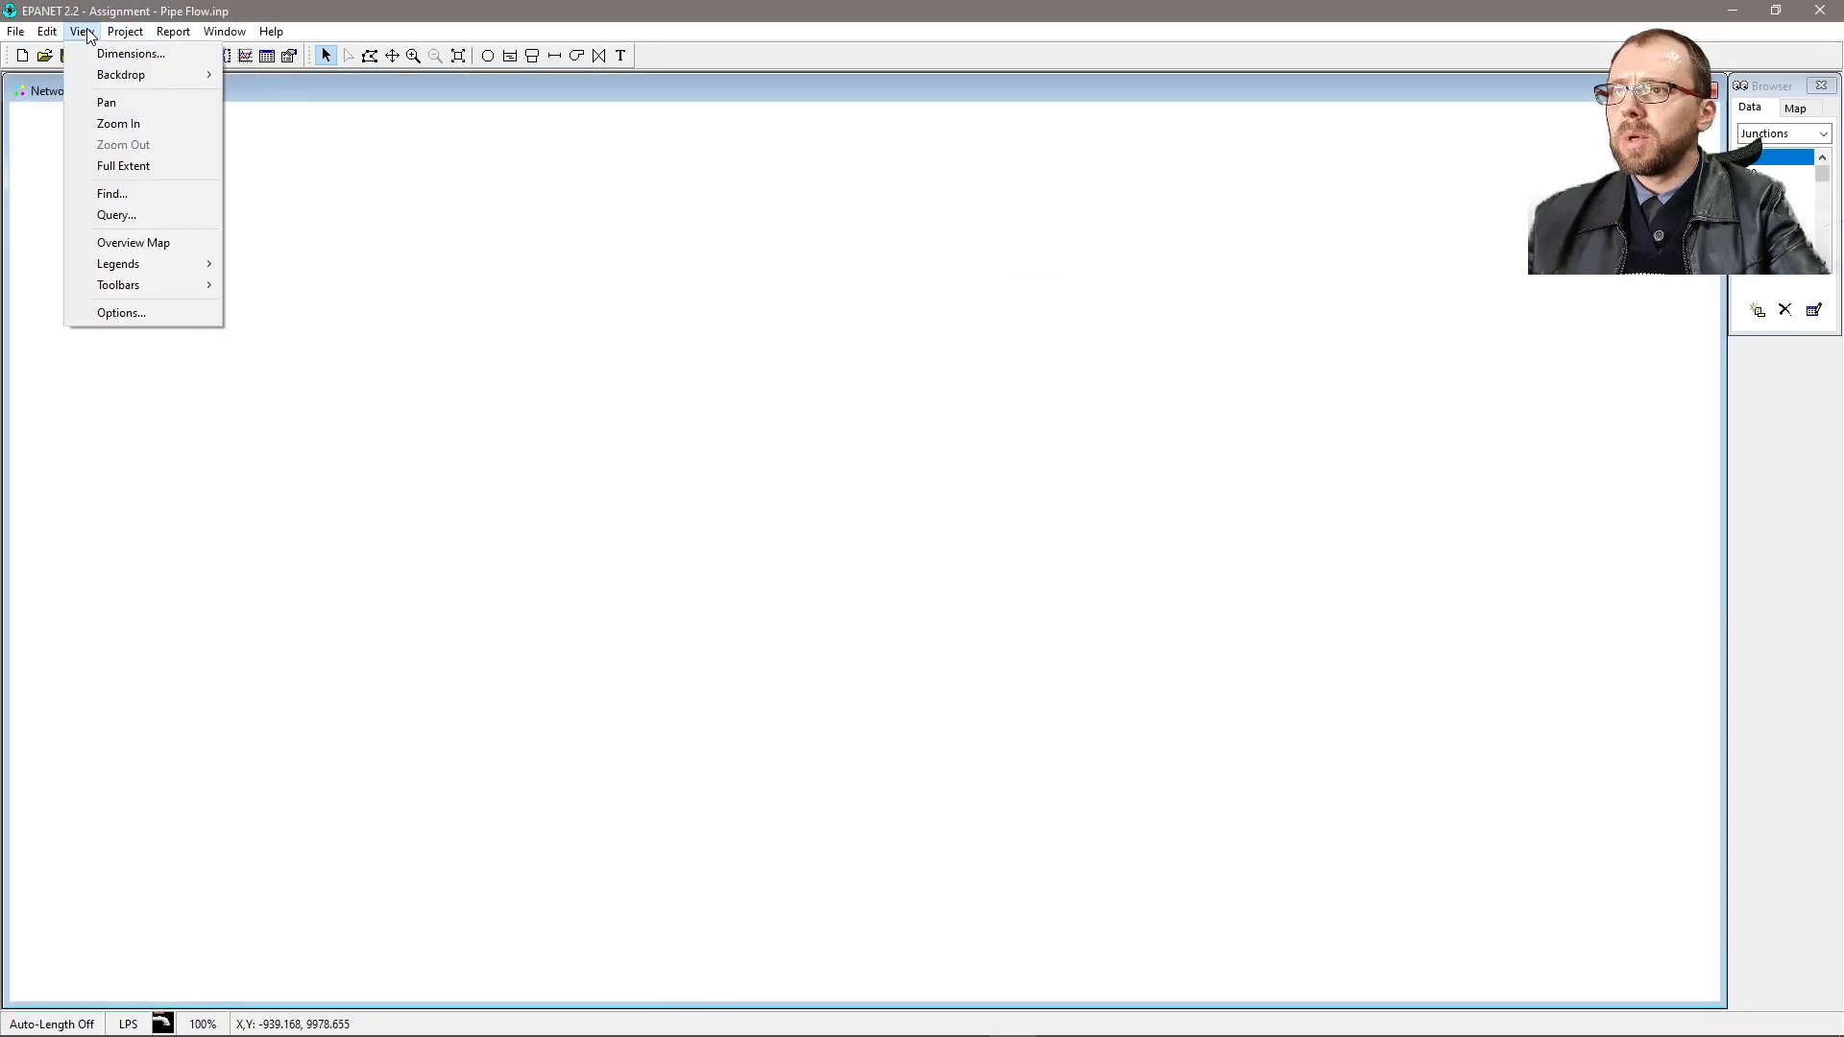
{"action": "left_click", "coordinate": [109, 54]}
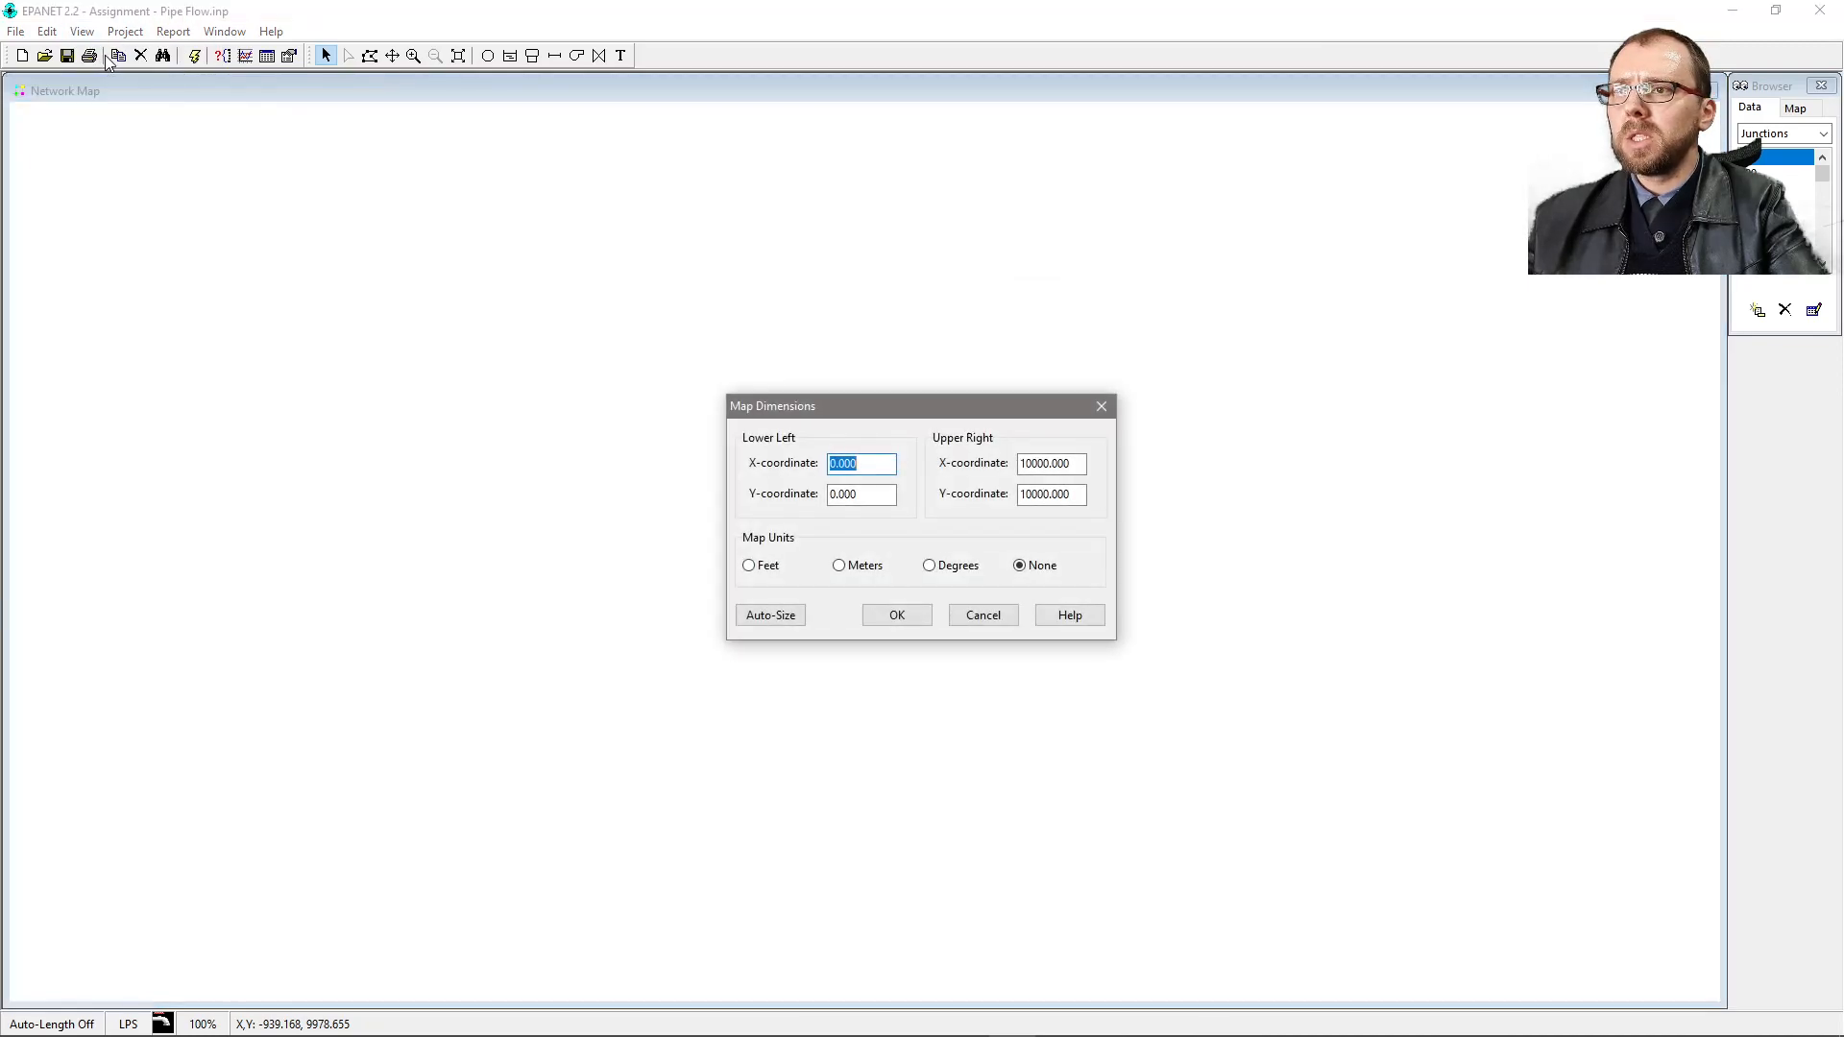
{"action": "left_click", "coordinate": [791, 625]}
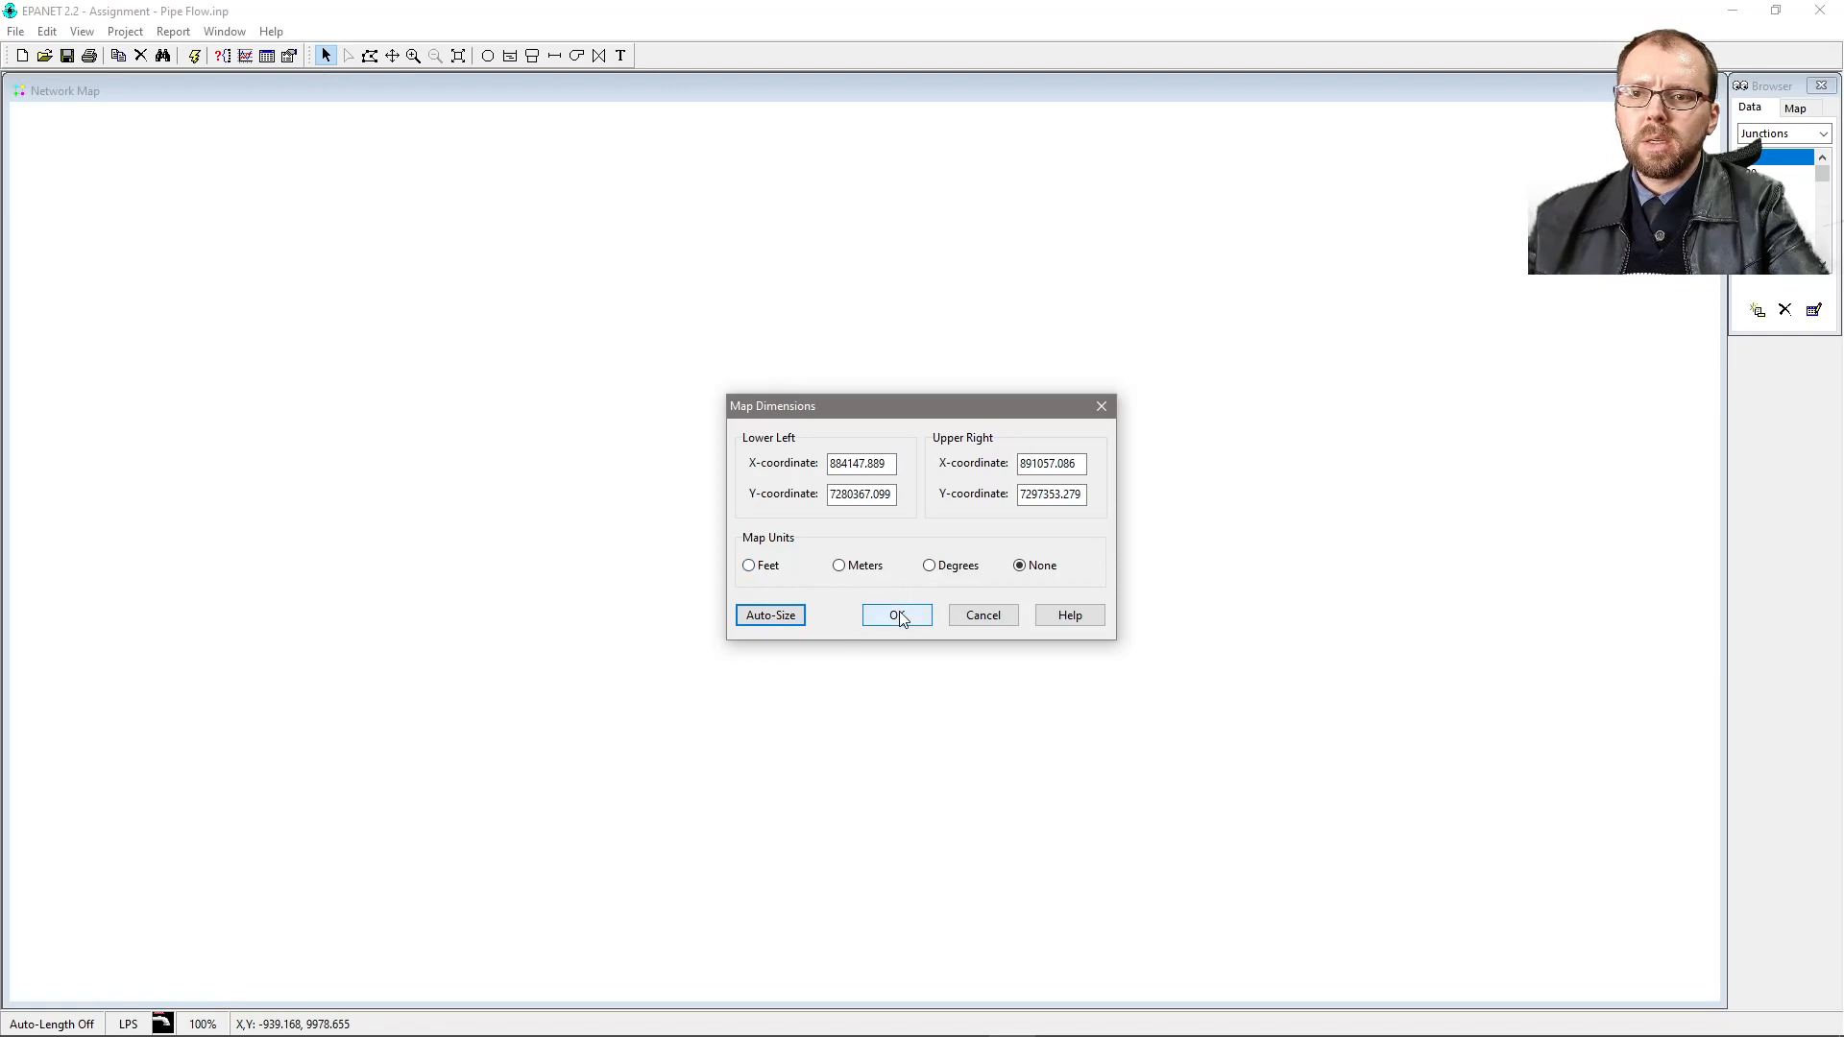
{"action": "left_click", "coordinate": [869, 571]}
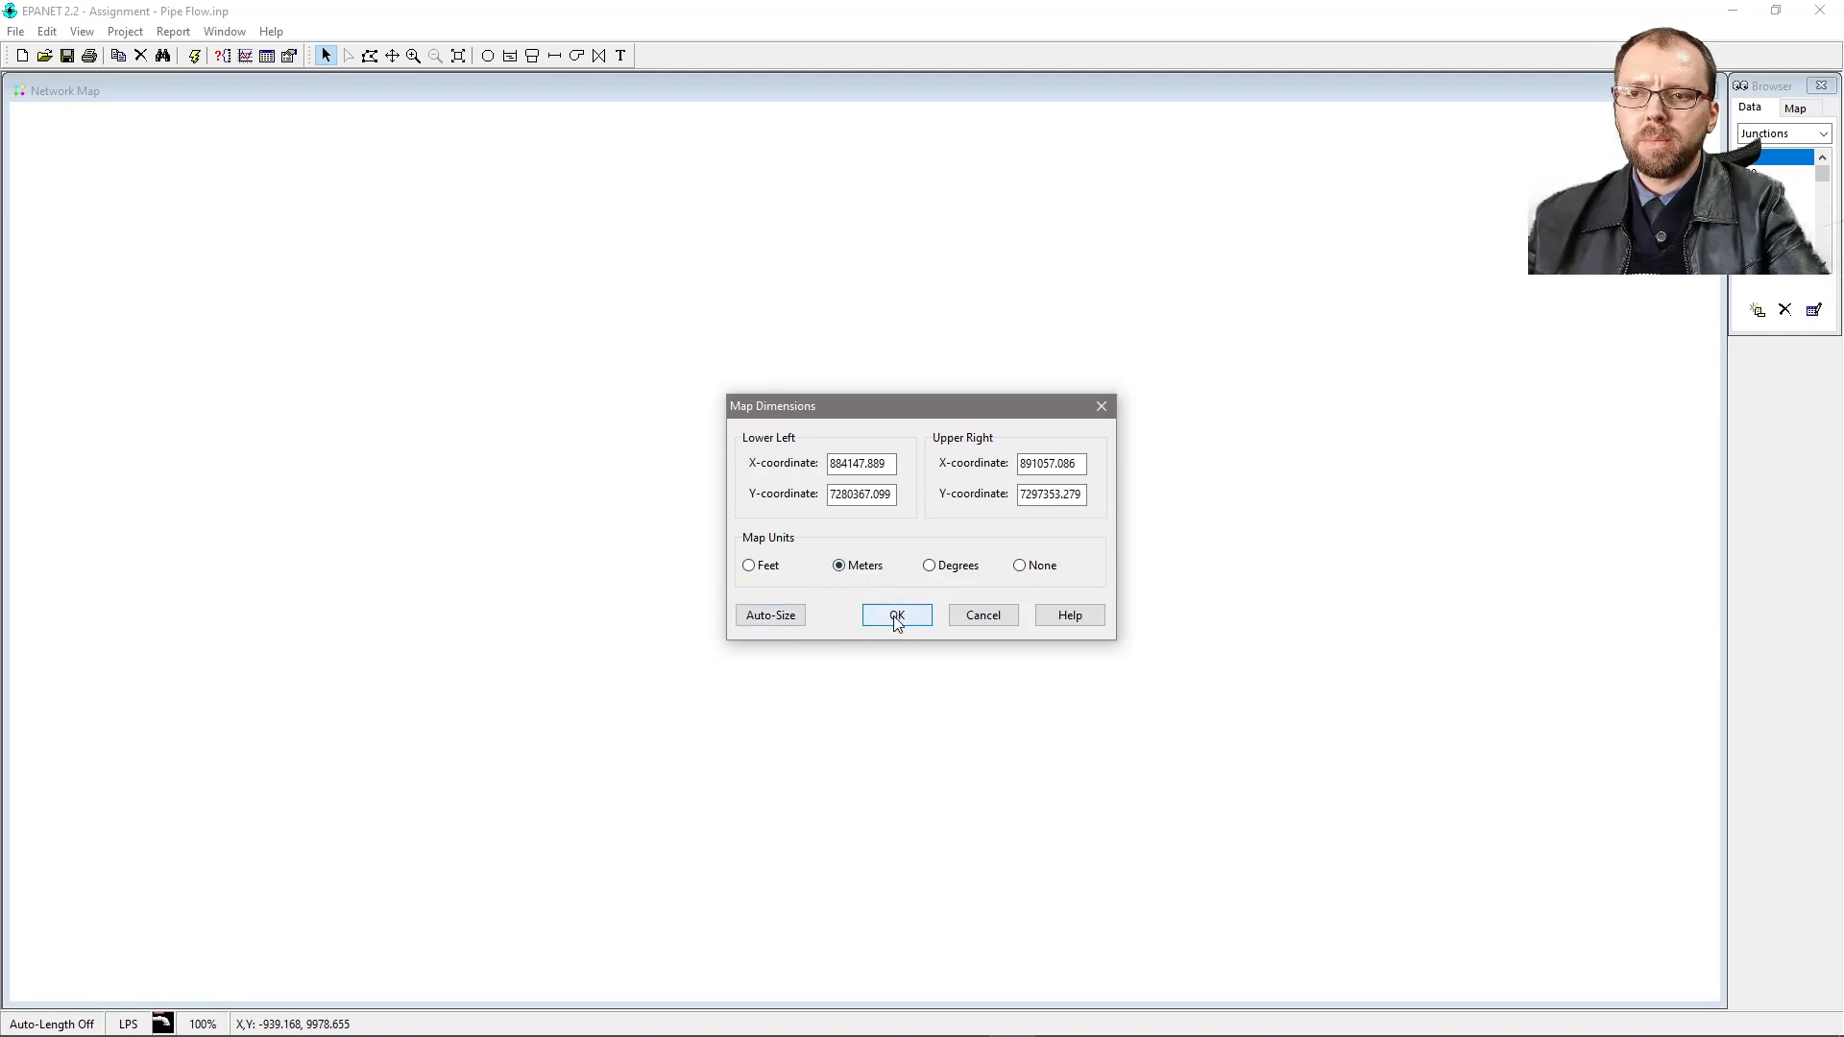
{"action": "left_click", "coordinate": [897, 616]}
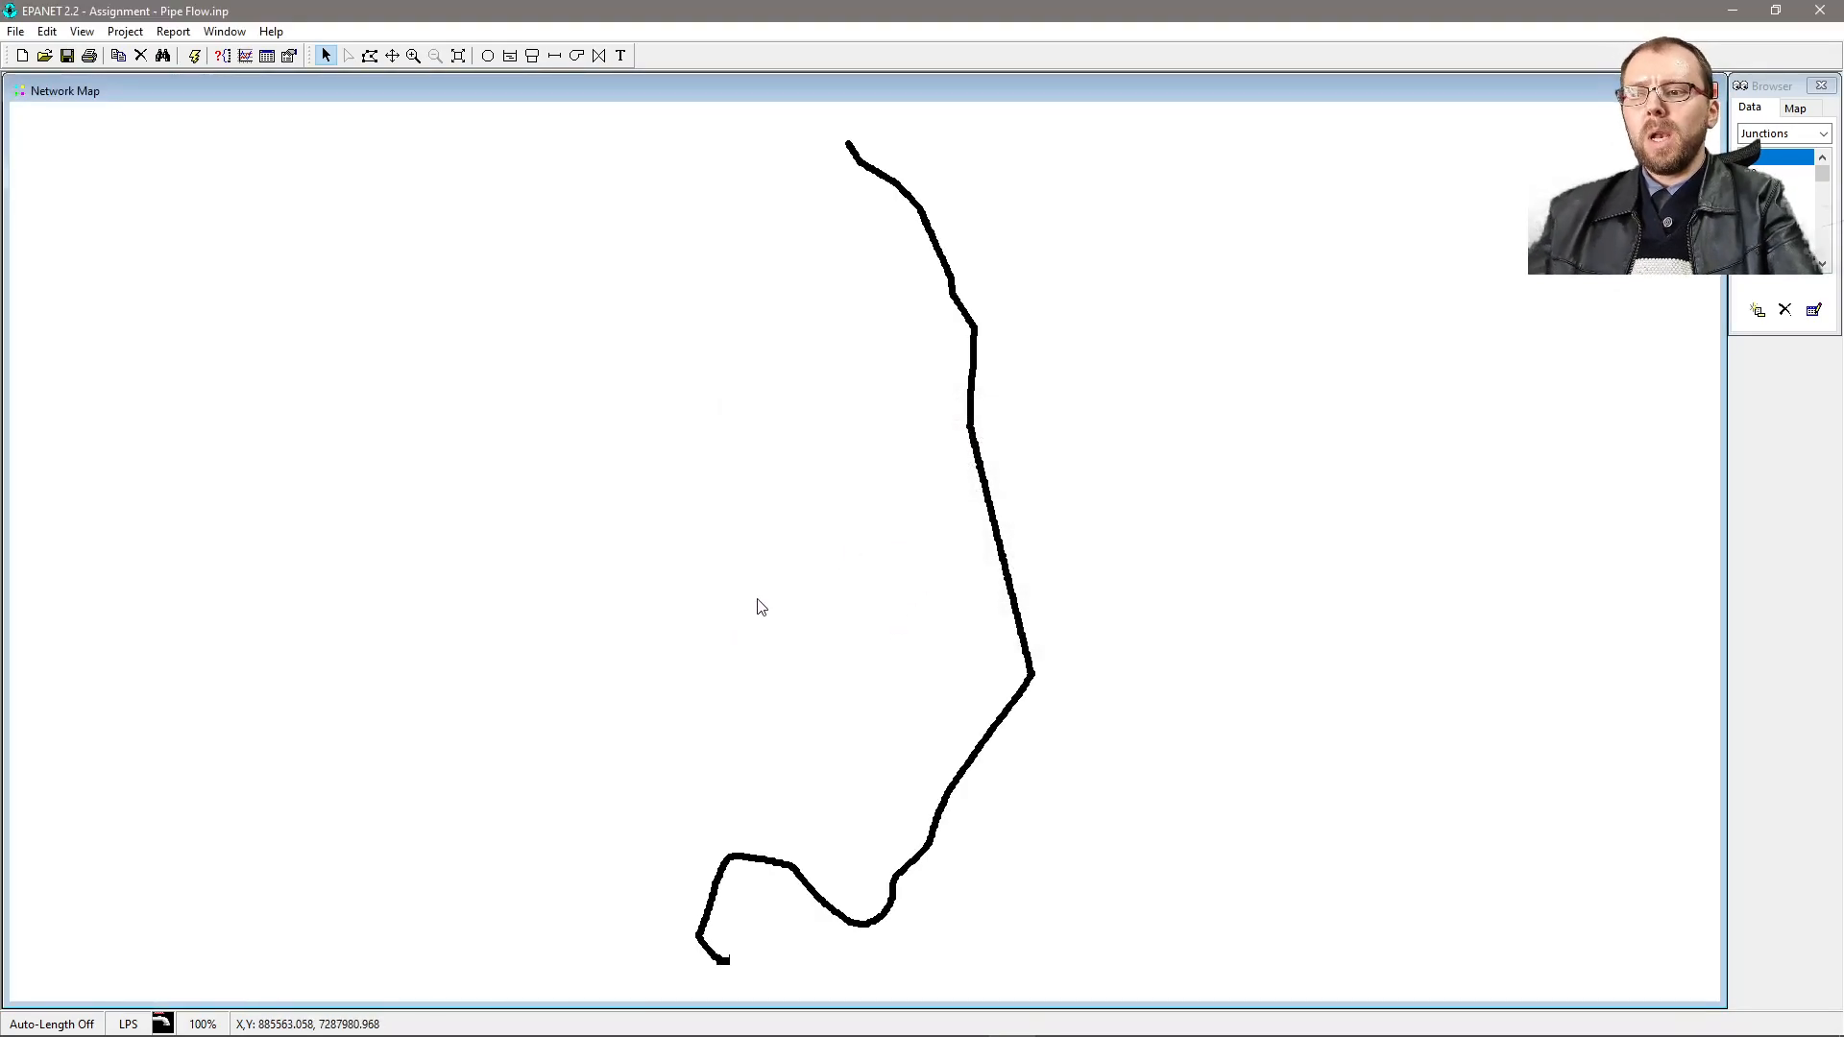
{"action": "left_click", "coordinate": [52, 1024]}
{"action": "left_click", "coordinate": [81, 1016]}
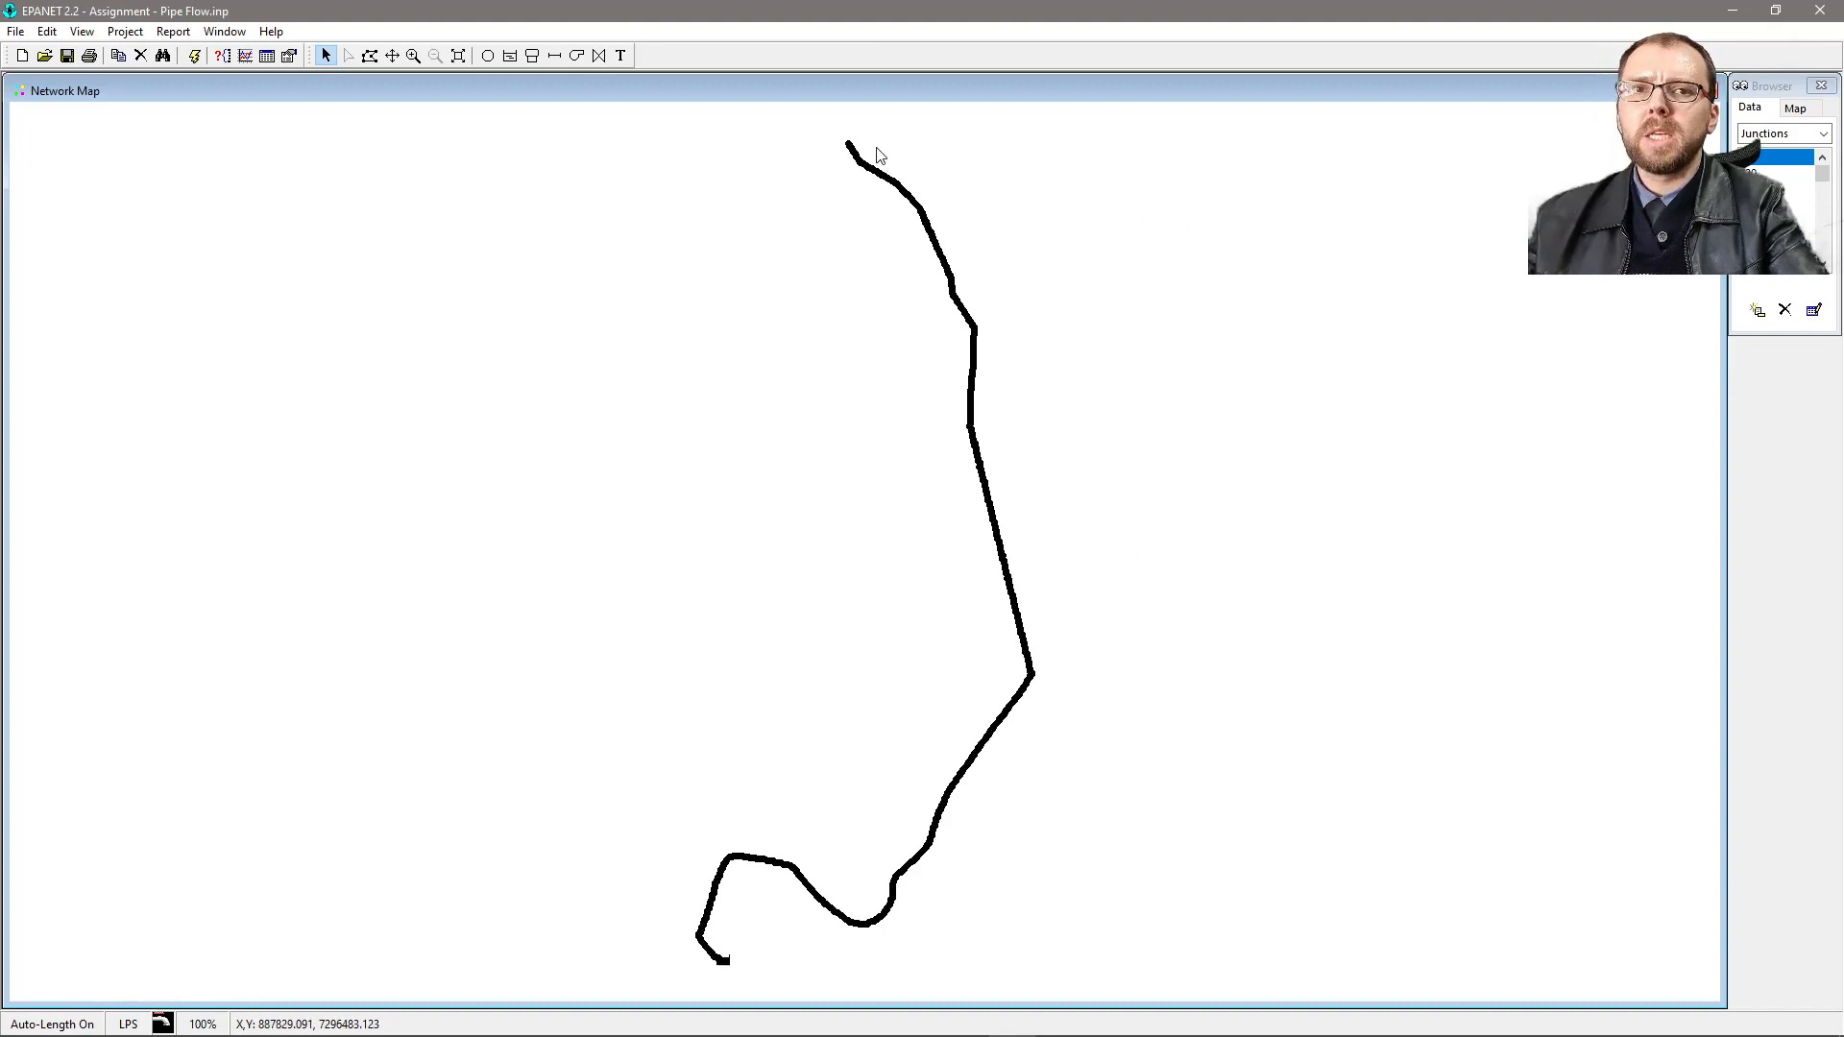
- Set the base demand of junction J7880, at the northern end of the pipeline, to 500
{"action": "left_click", "coordinate": [413, 55]}
{"action": "left_click_drag", "start_coordinate": [832, 128], "coordinate": [874, 169]}
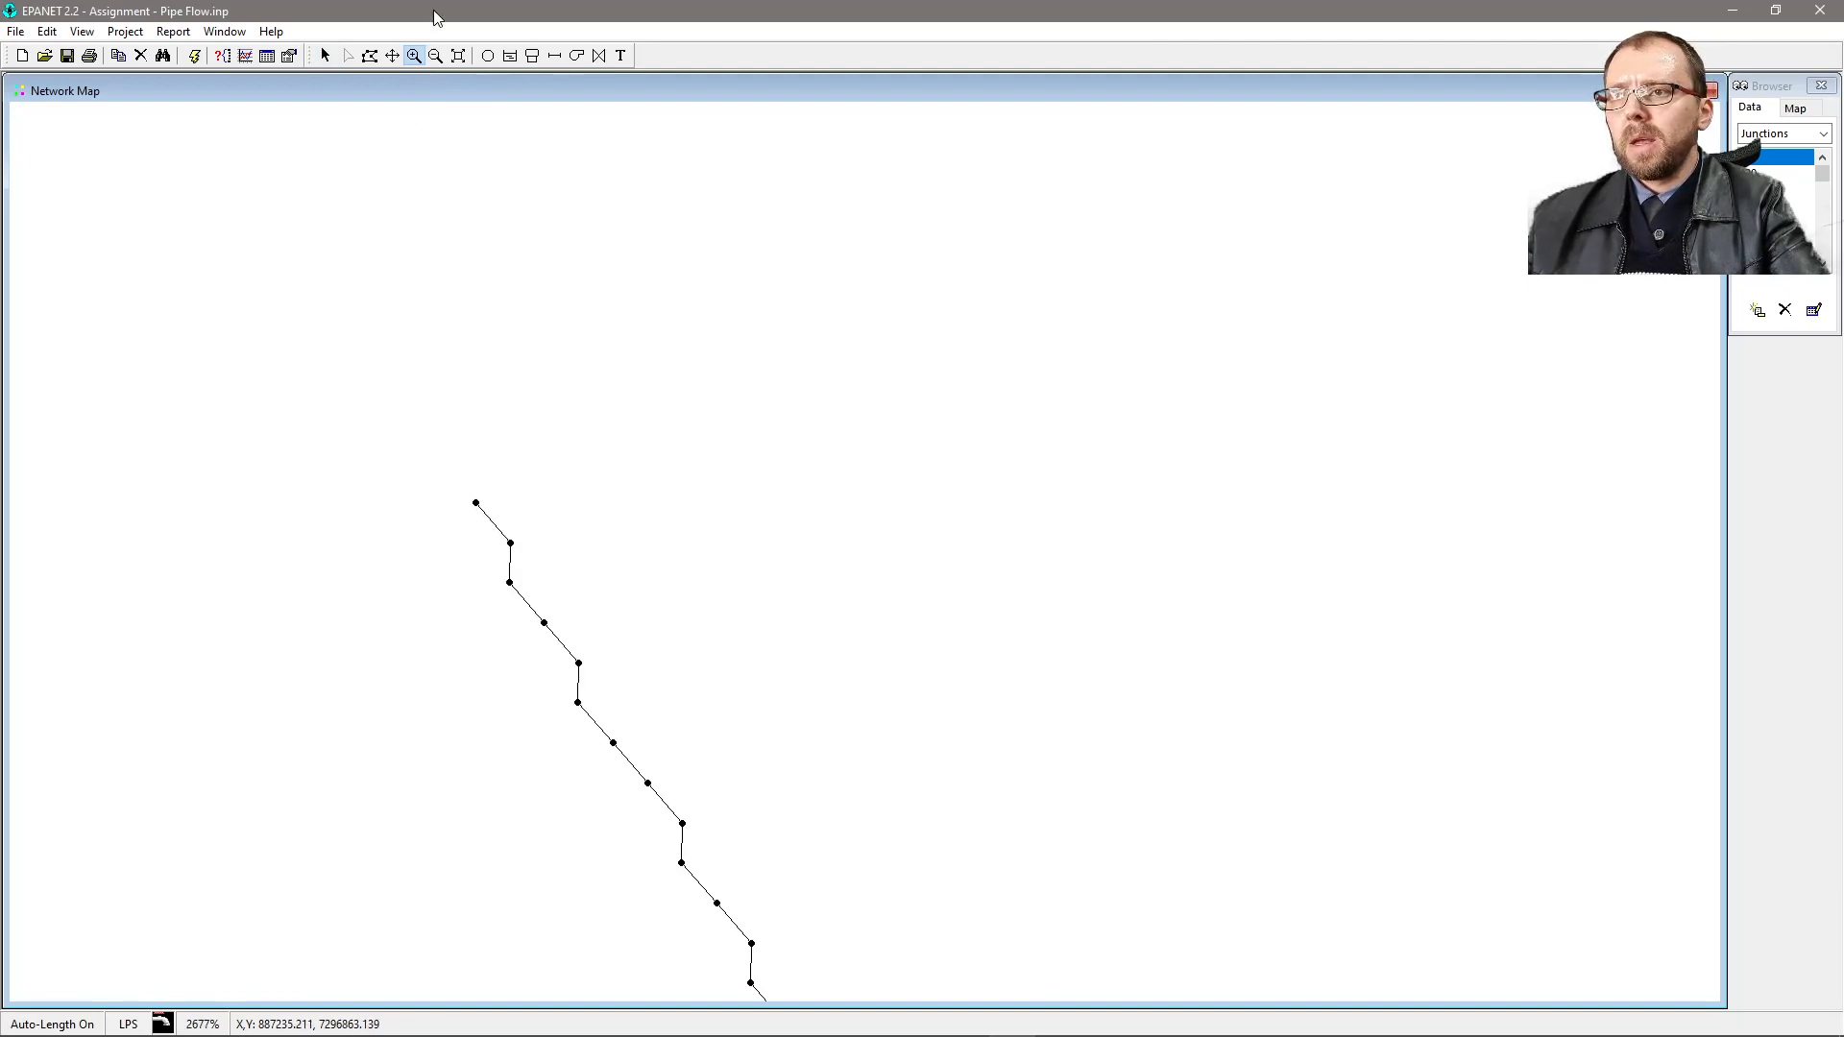
{"action": "left_click", "coordinate": [325, 55]}
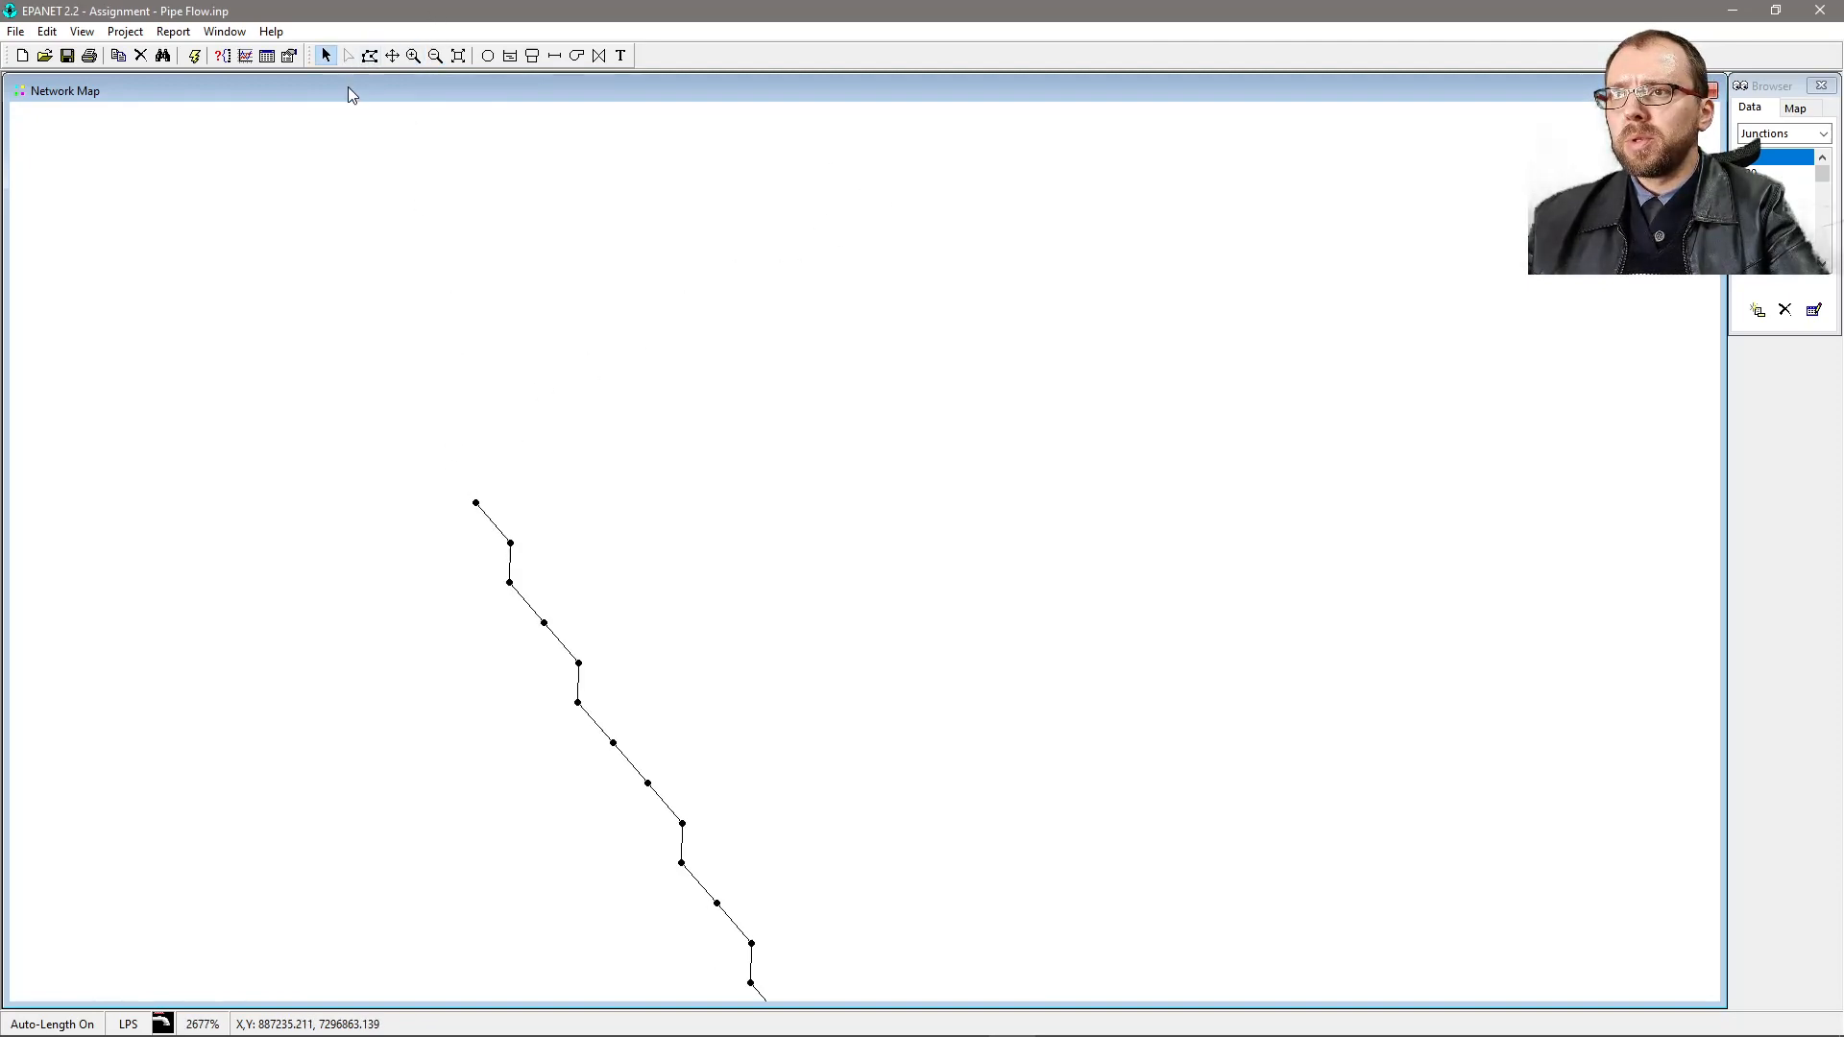
{"action": "left_click", "coordinate": [477, 505]}
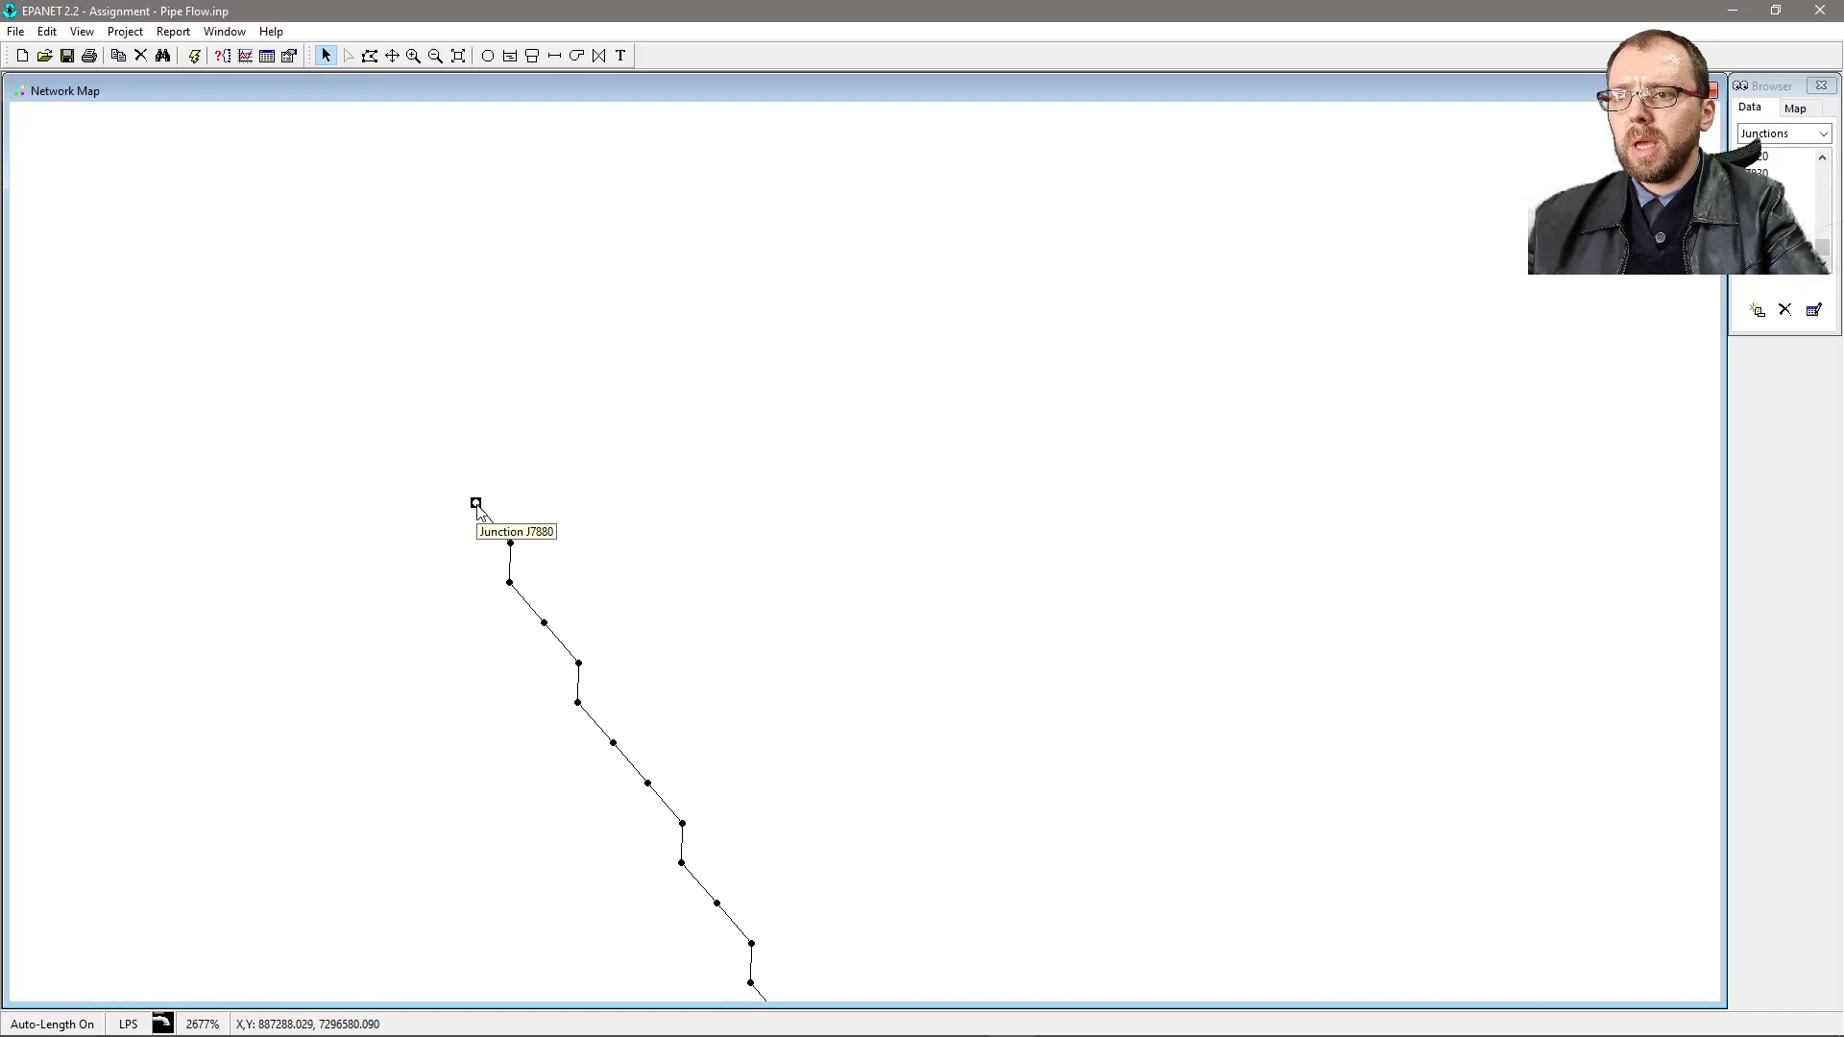
{"action": "double_click", "coordinate": [476, 505]}
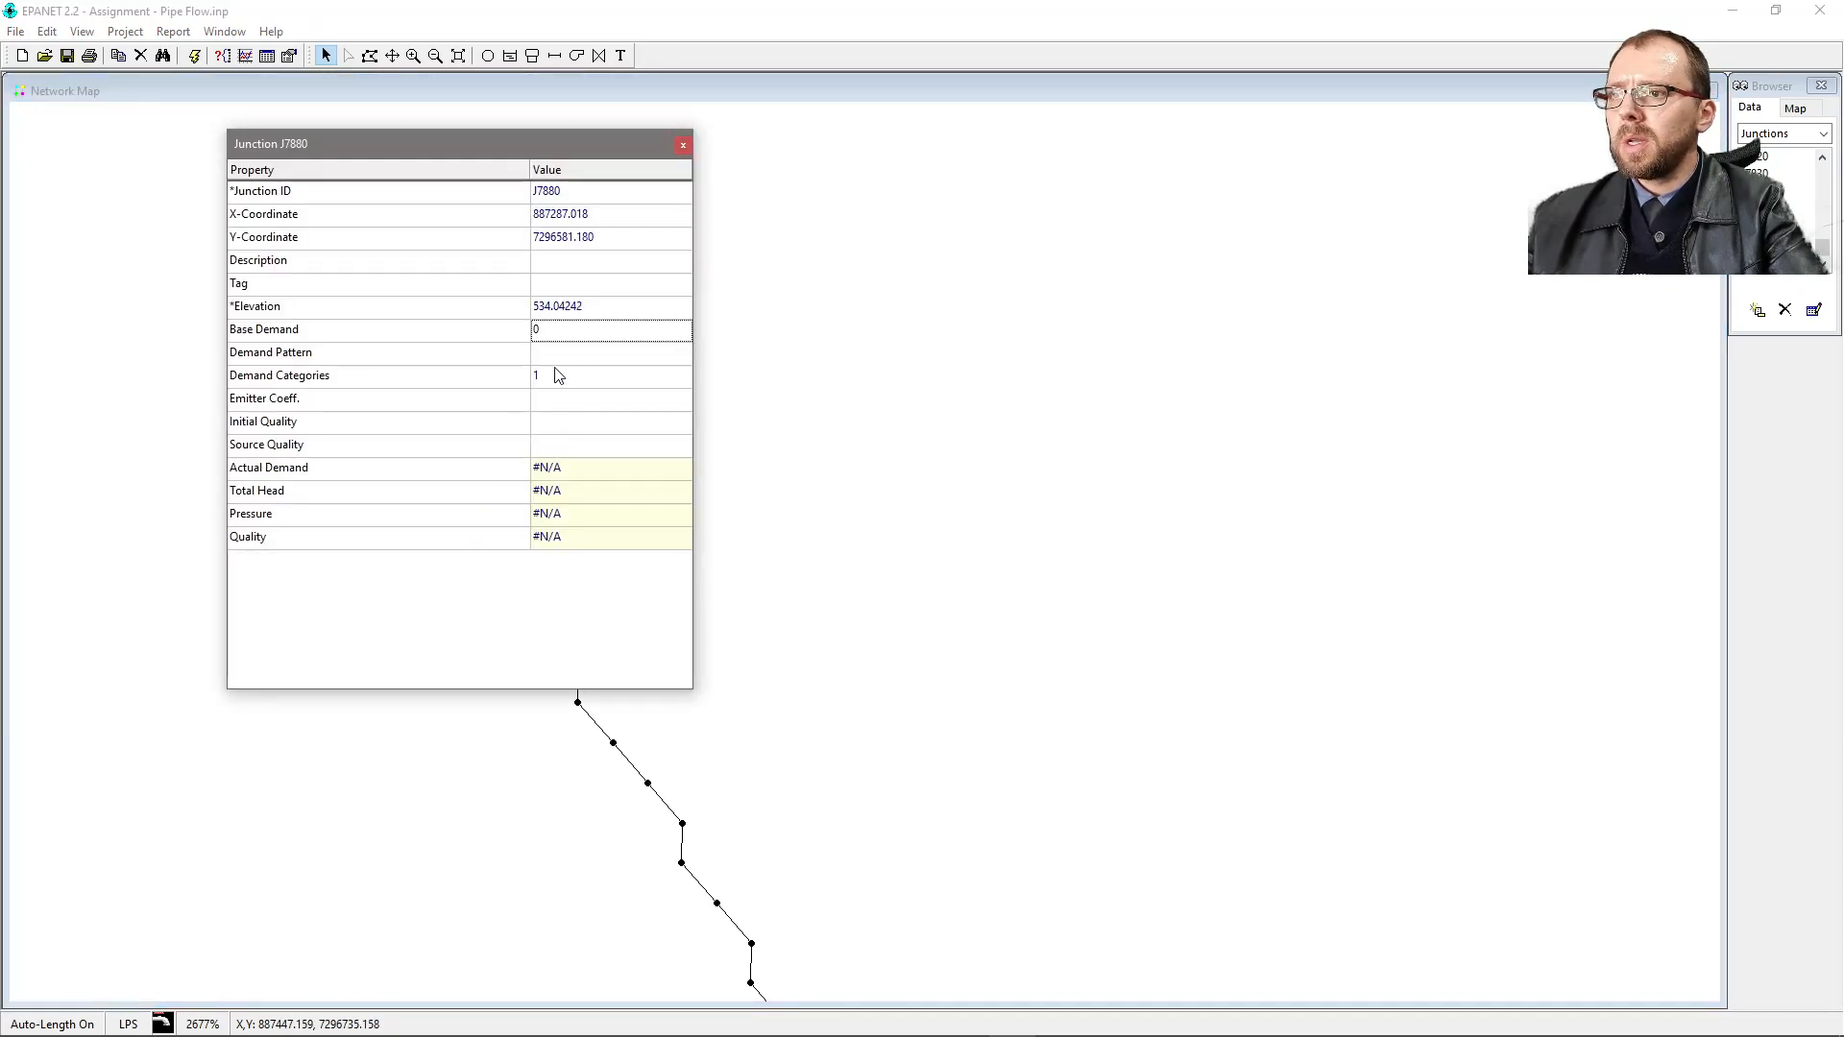
{"action": "left_click", "coordinate": [585, 338]}
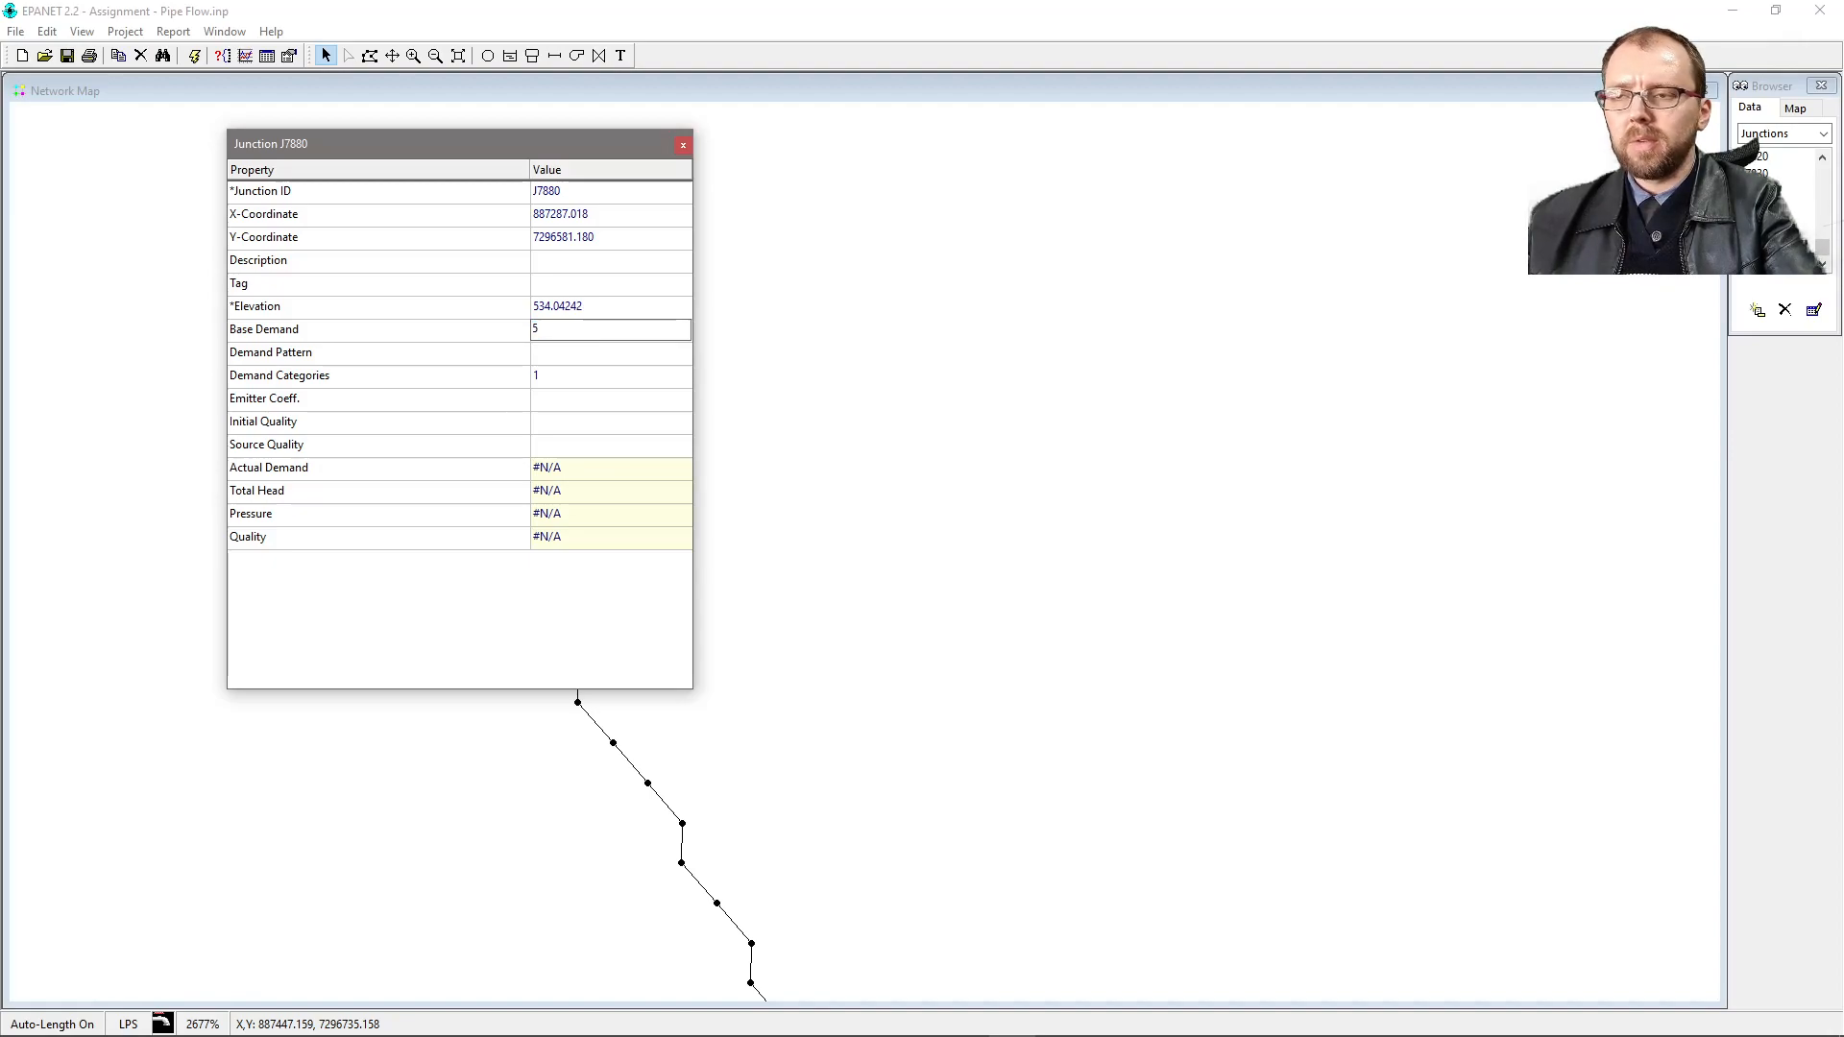
{"action": "key", "text": "Return"}
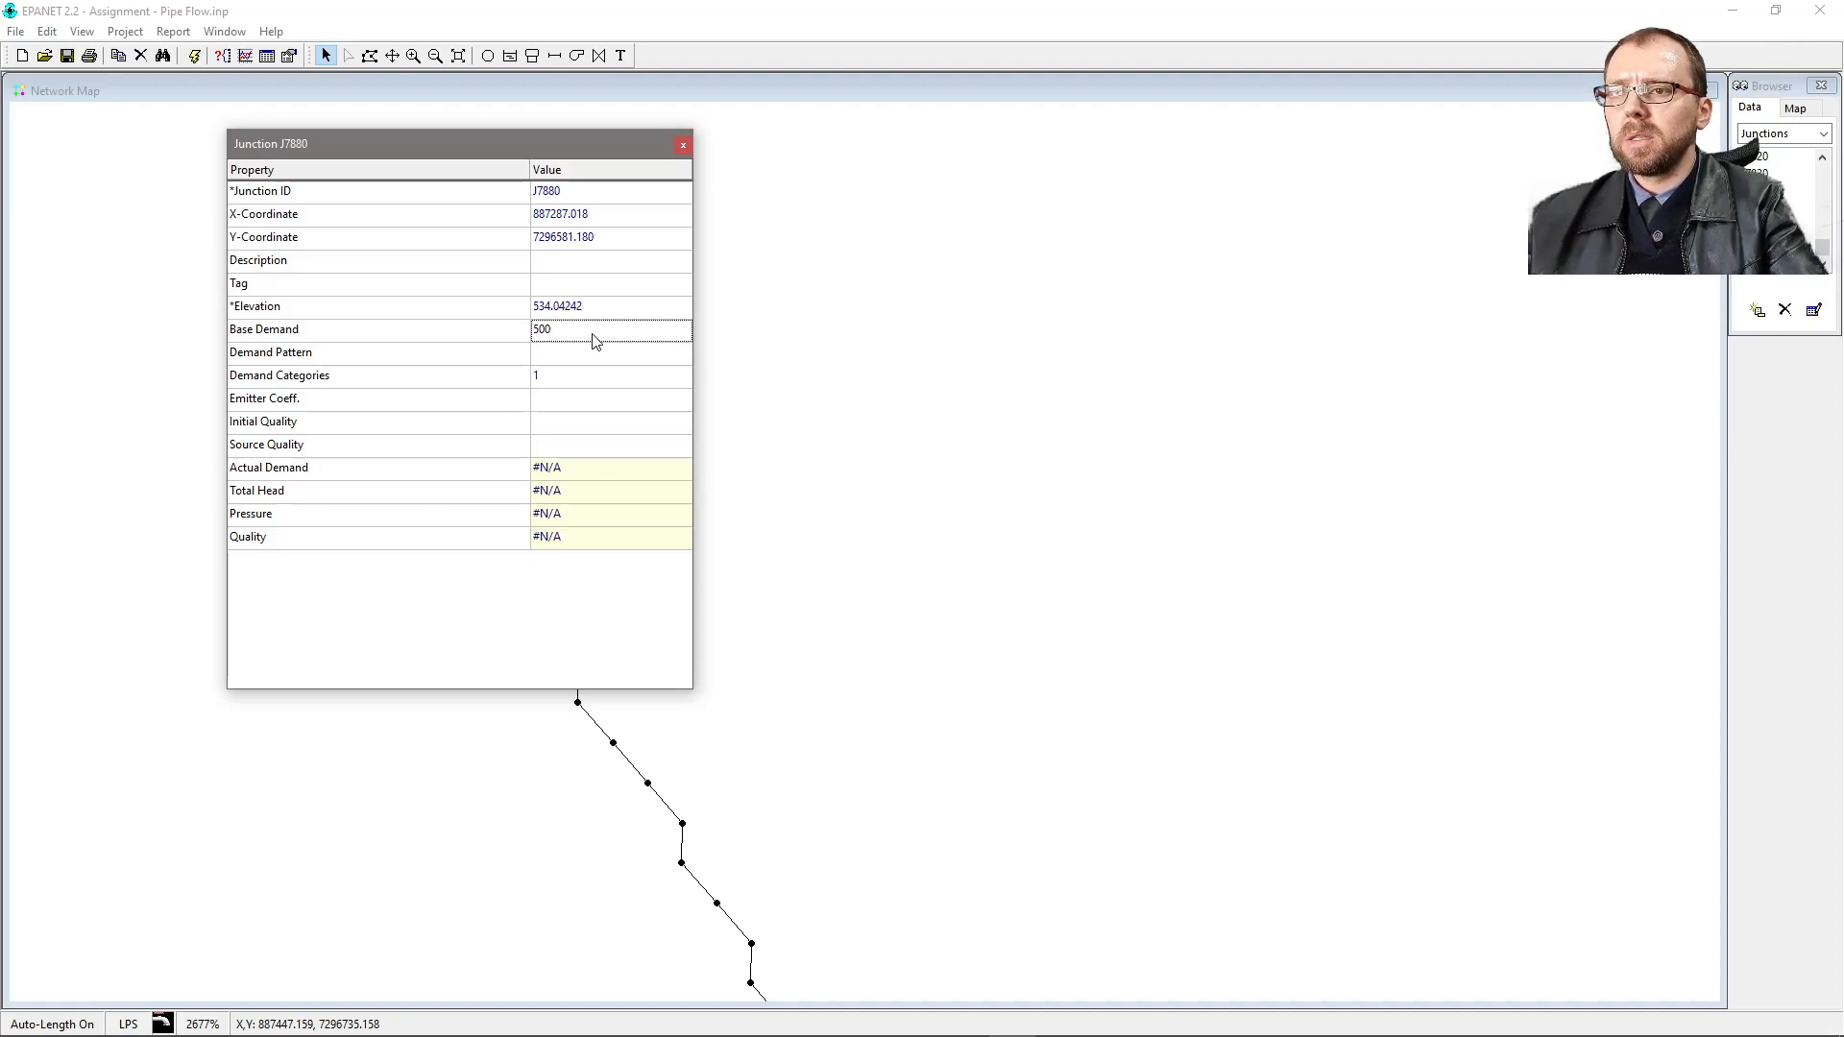
{"action": "left_click", "coordinate": [683, 145]}
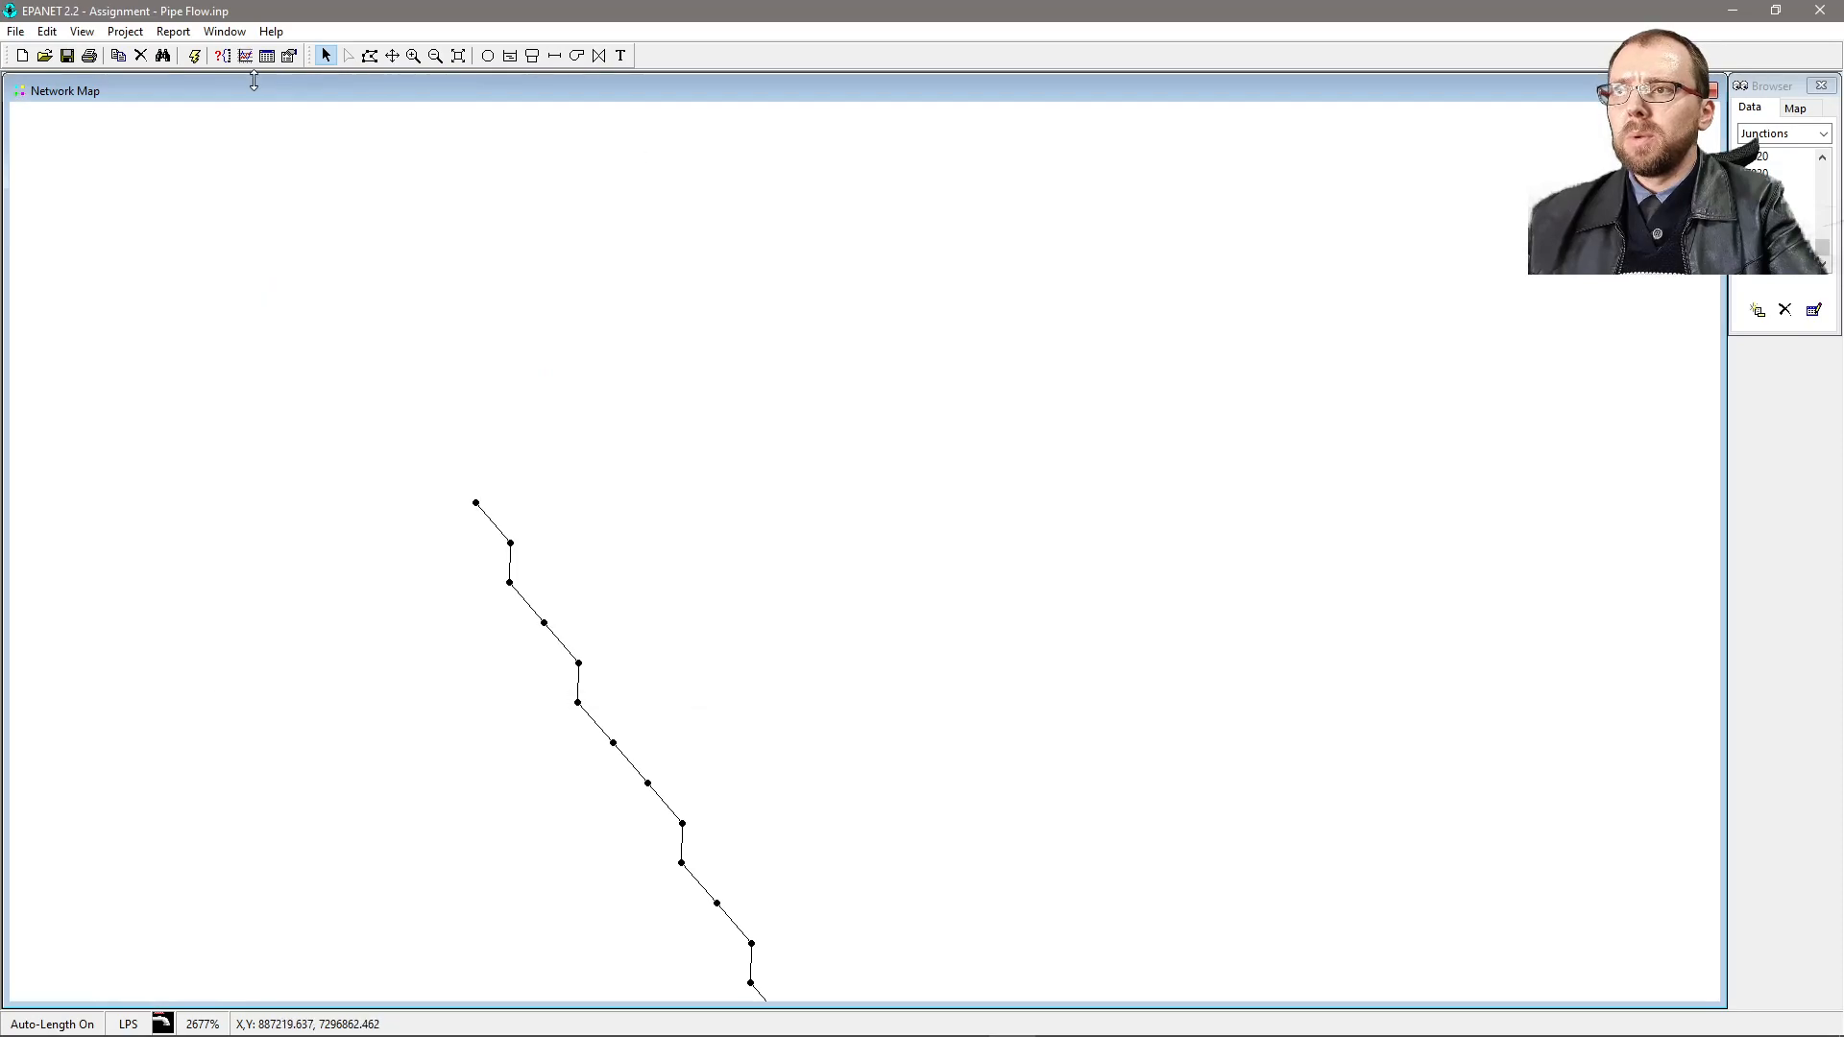
- Run the hydraulic analysis and bring up its Status Report
{"action": "left_click", "coordinate": [194, 54]}
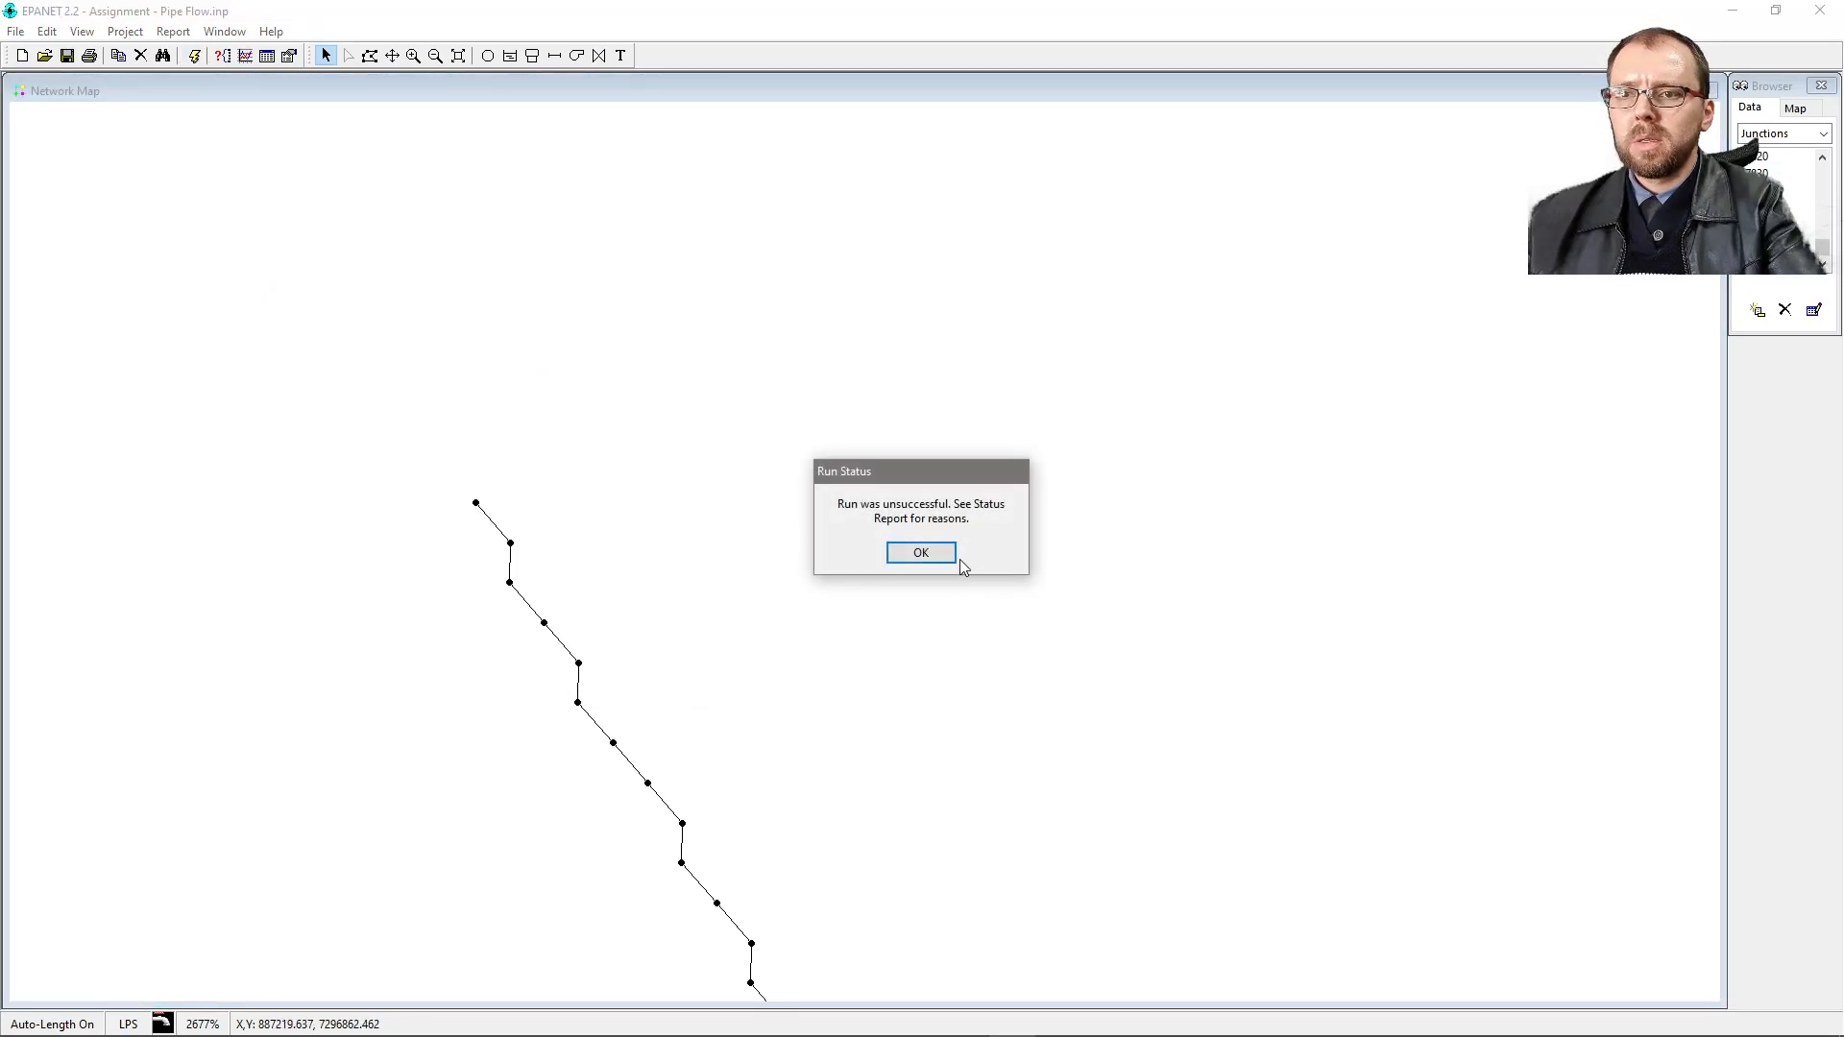
{"action": "left_click", "coordinate": [947, 557]}
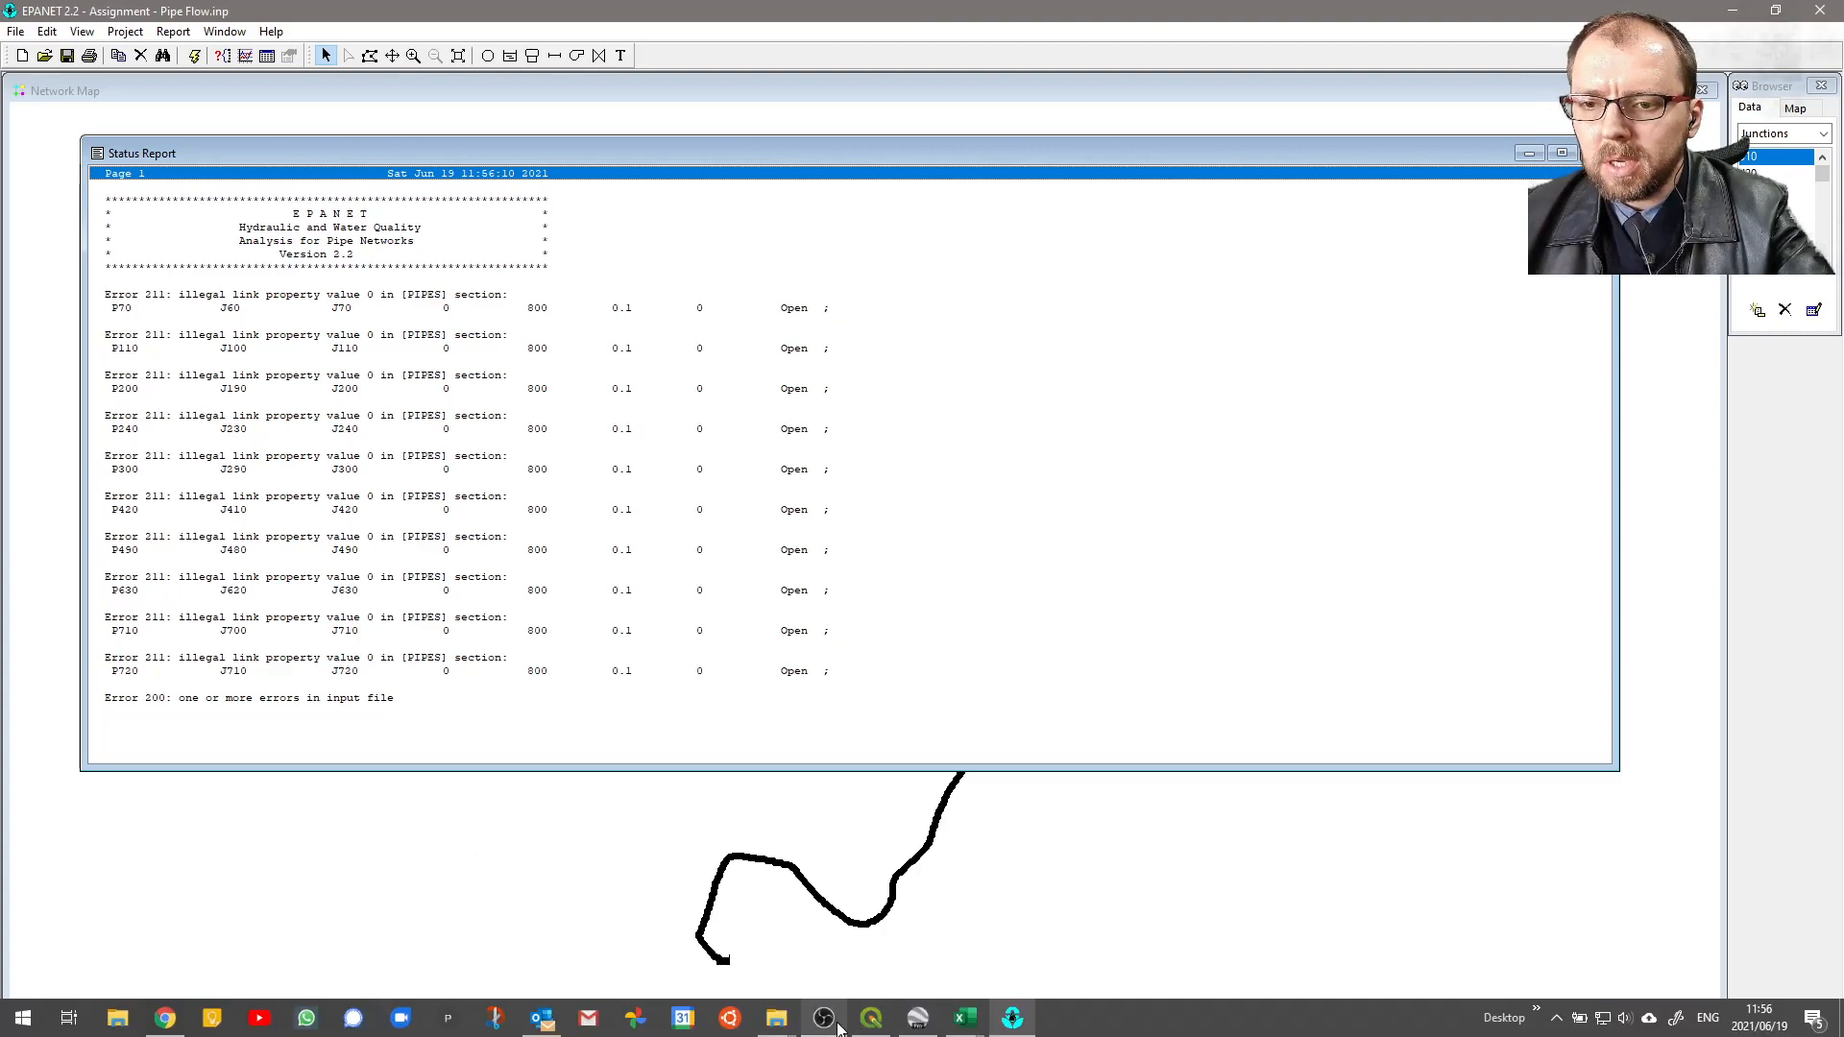
- Open Assignment - Pipe Flow.inp in Notepad2 and examine the length of pipe P70 in the pipes section
{"action": "left_click", "coordinate": [776, 1018]}
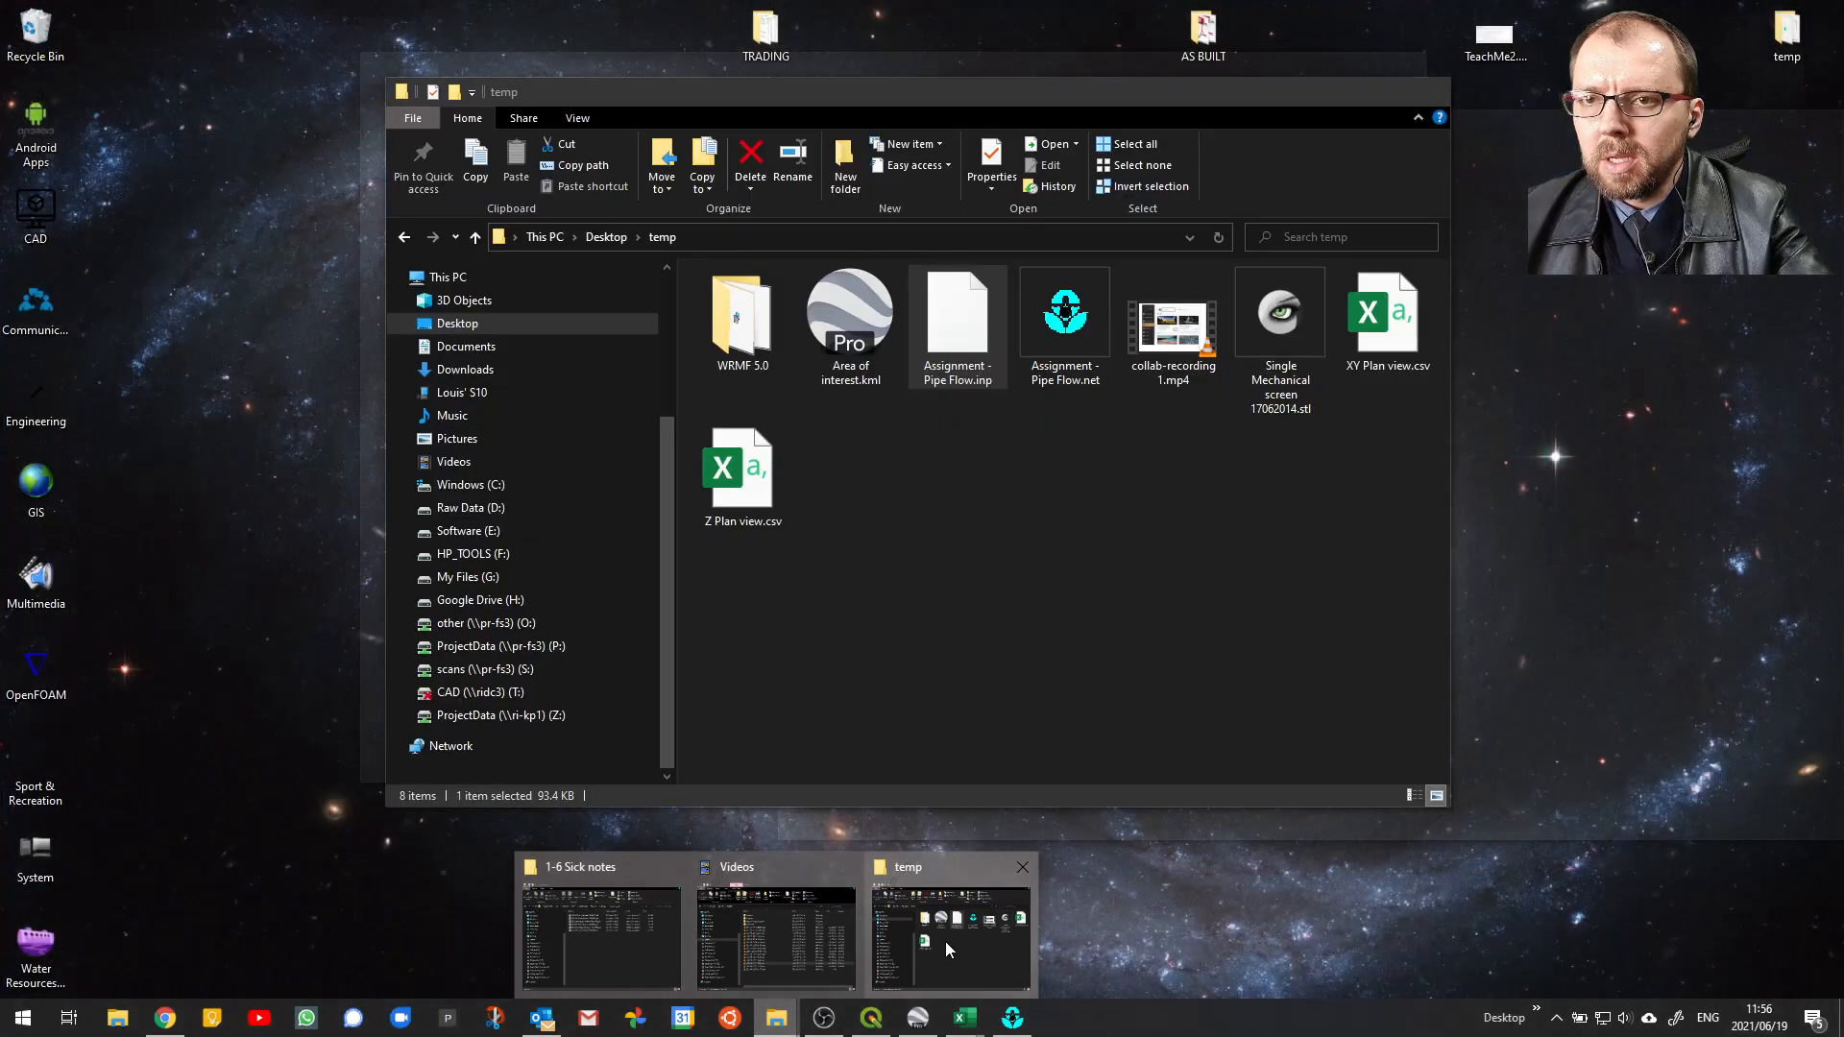
{"action": "left_click", "coordinate": [945, 941]}
{"action": "right_click", "coordinate": [976, 333]}
{"action": "left_click", "coordinate": [1051, 390]}
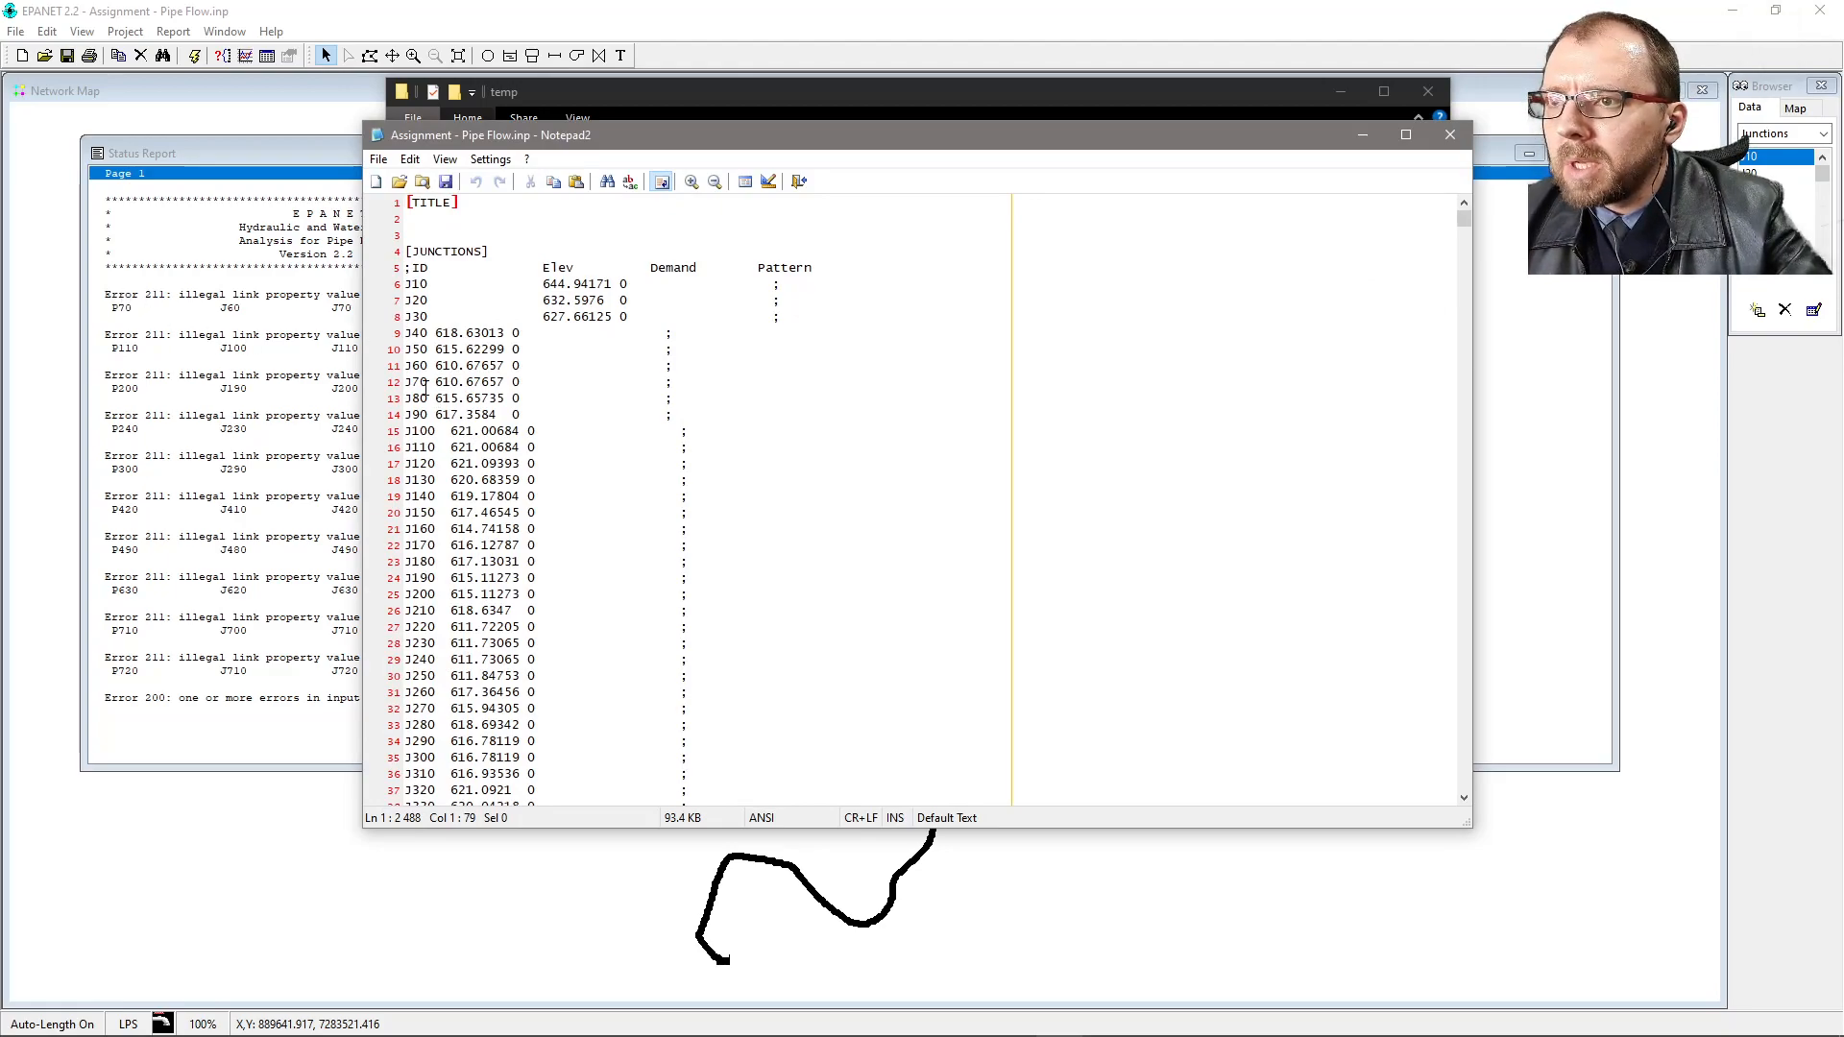
{"action": "scroll", "coordinate": [1222, 347], "scroll_direction": "down", "scroll_amount": 7}
{"action": "left_click_drag", "start_coordinate": [1465, 226], "coordinate": [1455, 419]}
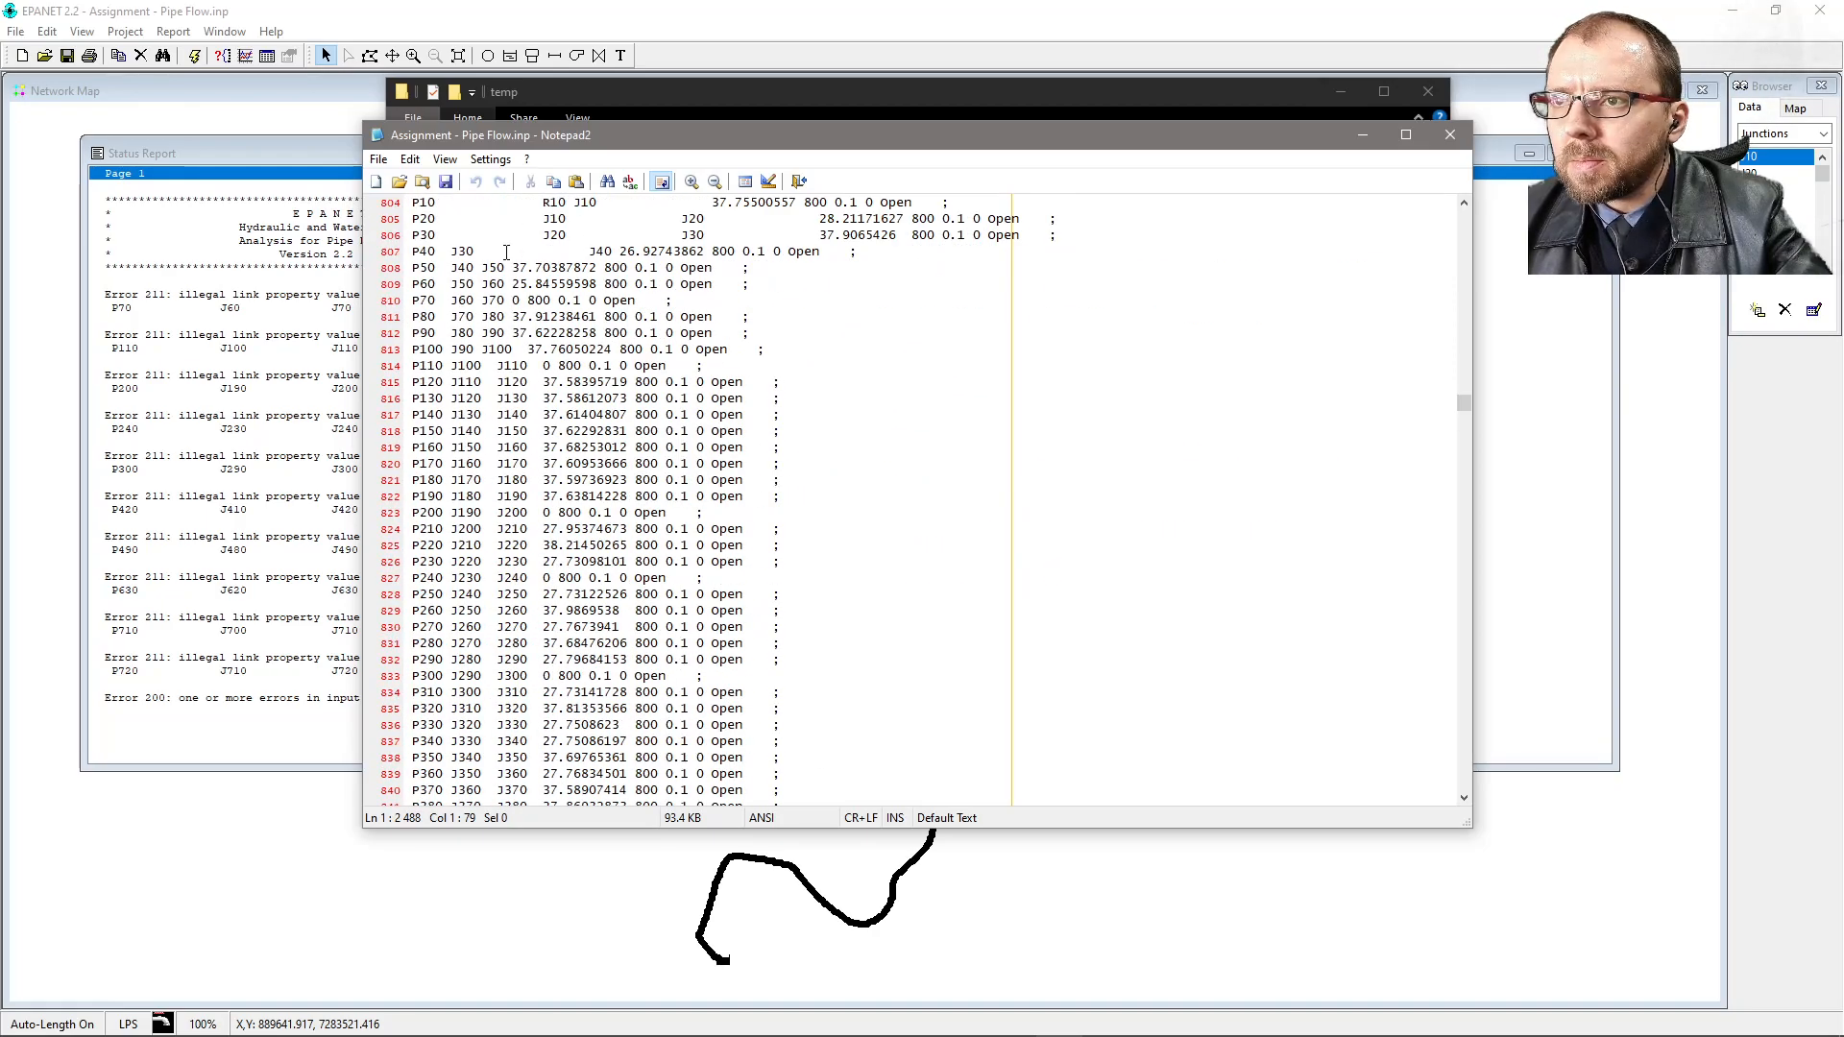
{"action": "left_click_drag", "start_coordinate": [514, 304], "coordinate": [529, 304]}
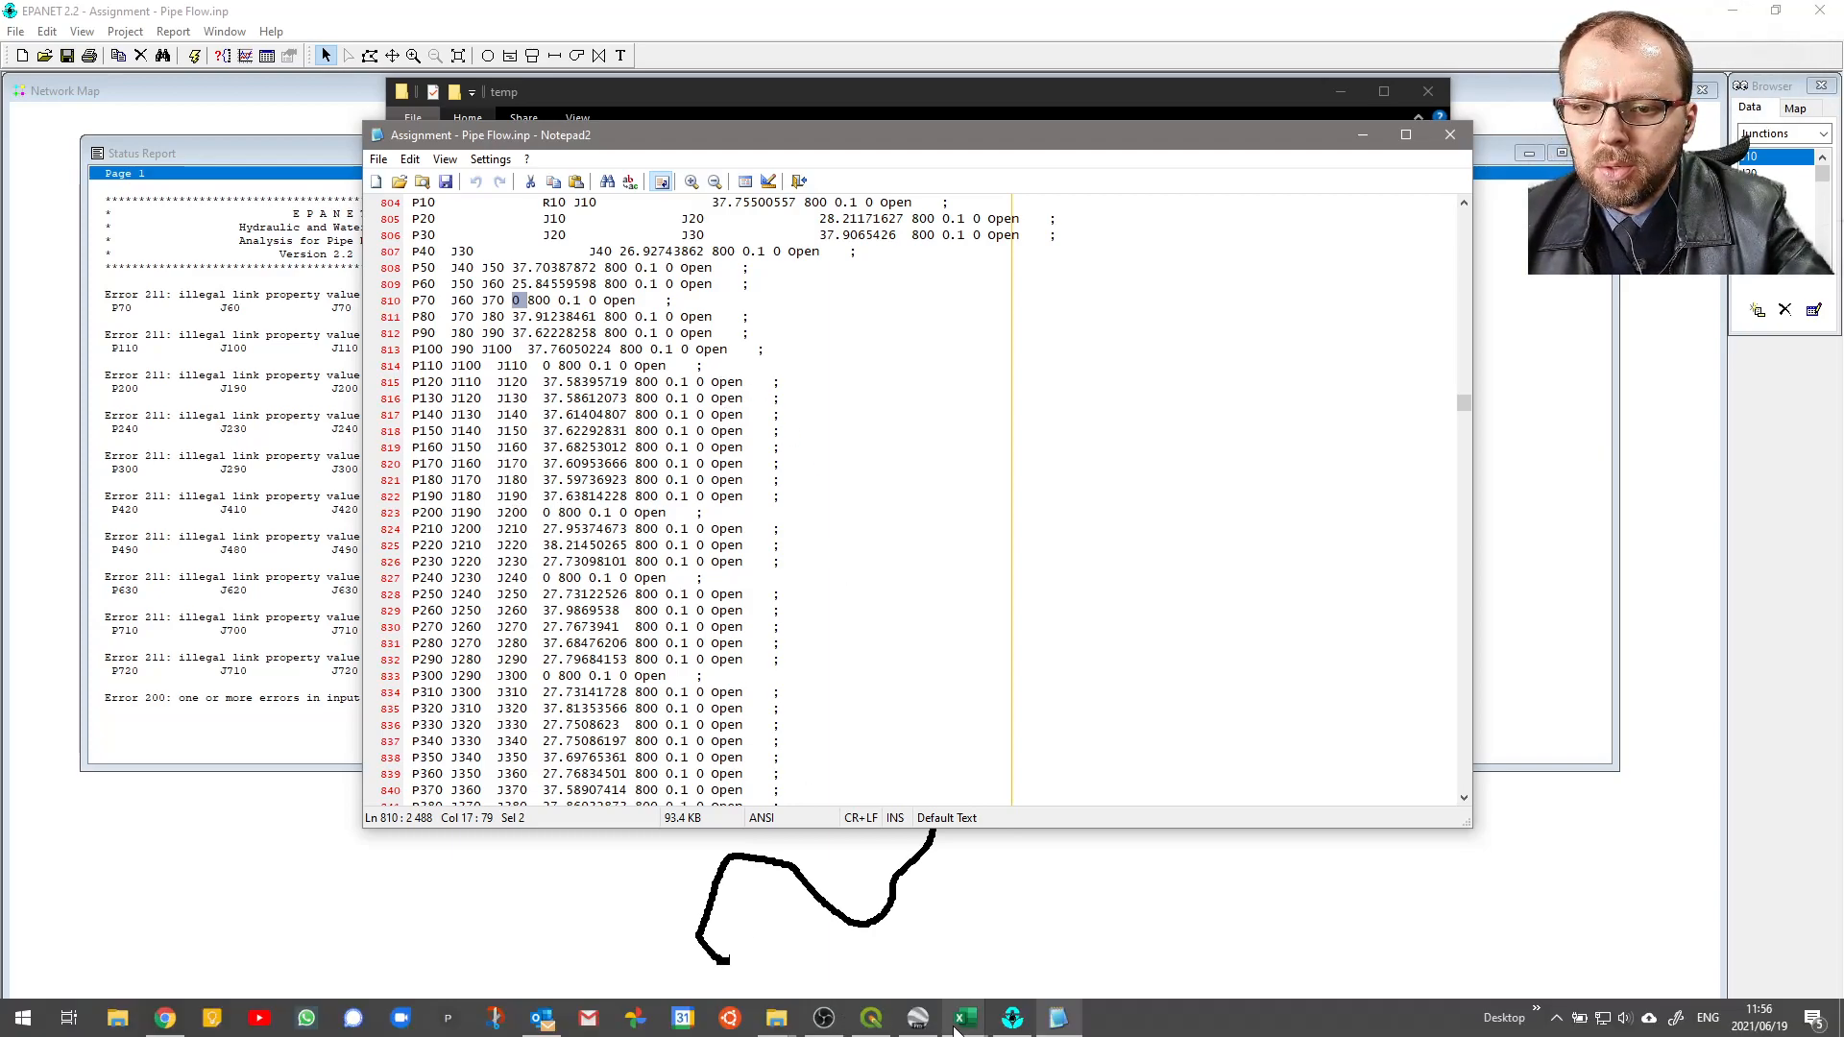
- Switch to XY Plan view.csv in Excel and check the length of pipe P70 in cell D8 of the Pipes sheet
{"action": "mouse_move", "coordinate": [965, 1021]}
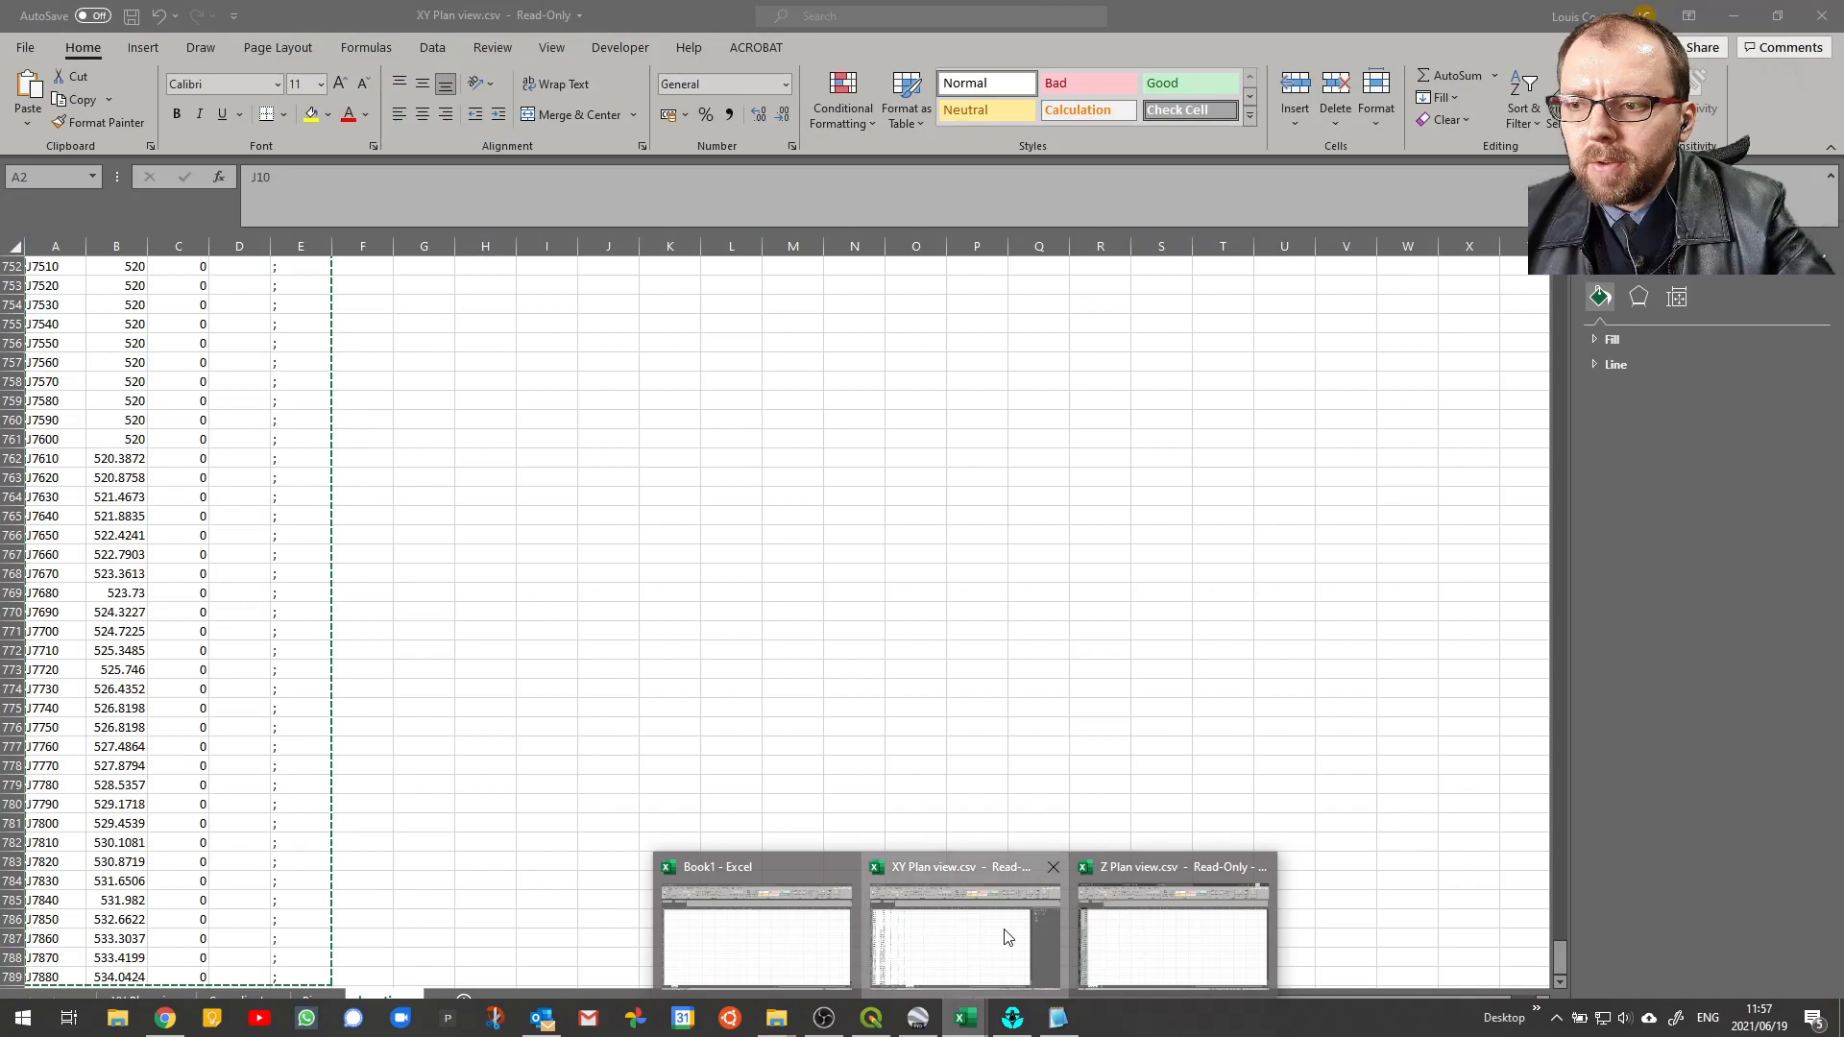
{"action": "left_click", "coordinate": [1005, 936]}
{"action": "left_click", "coordinate": [449, 805]}
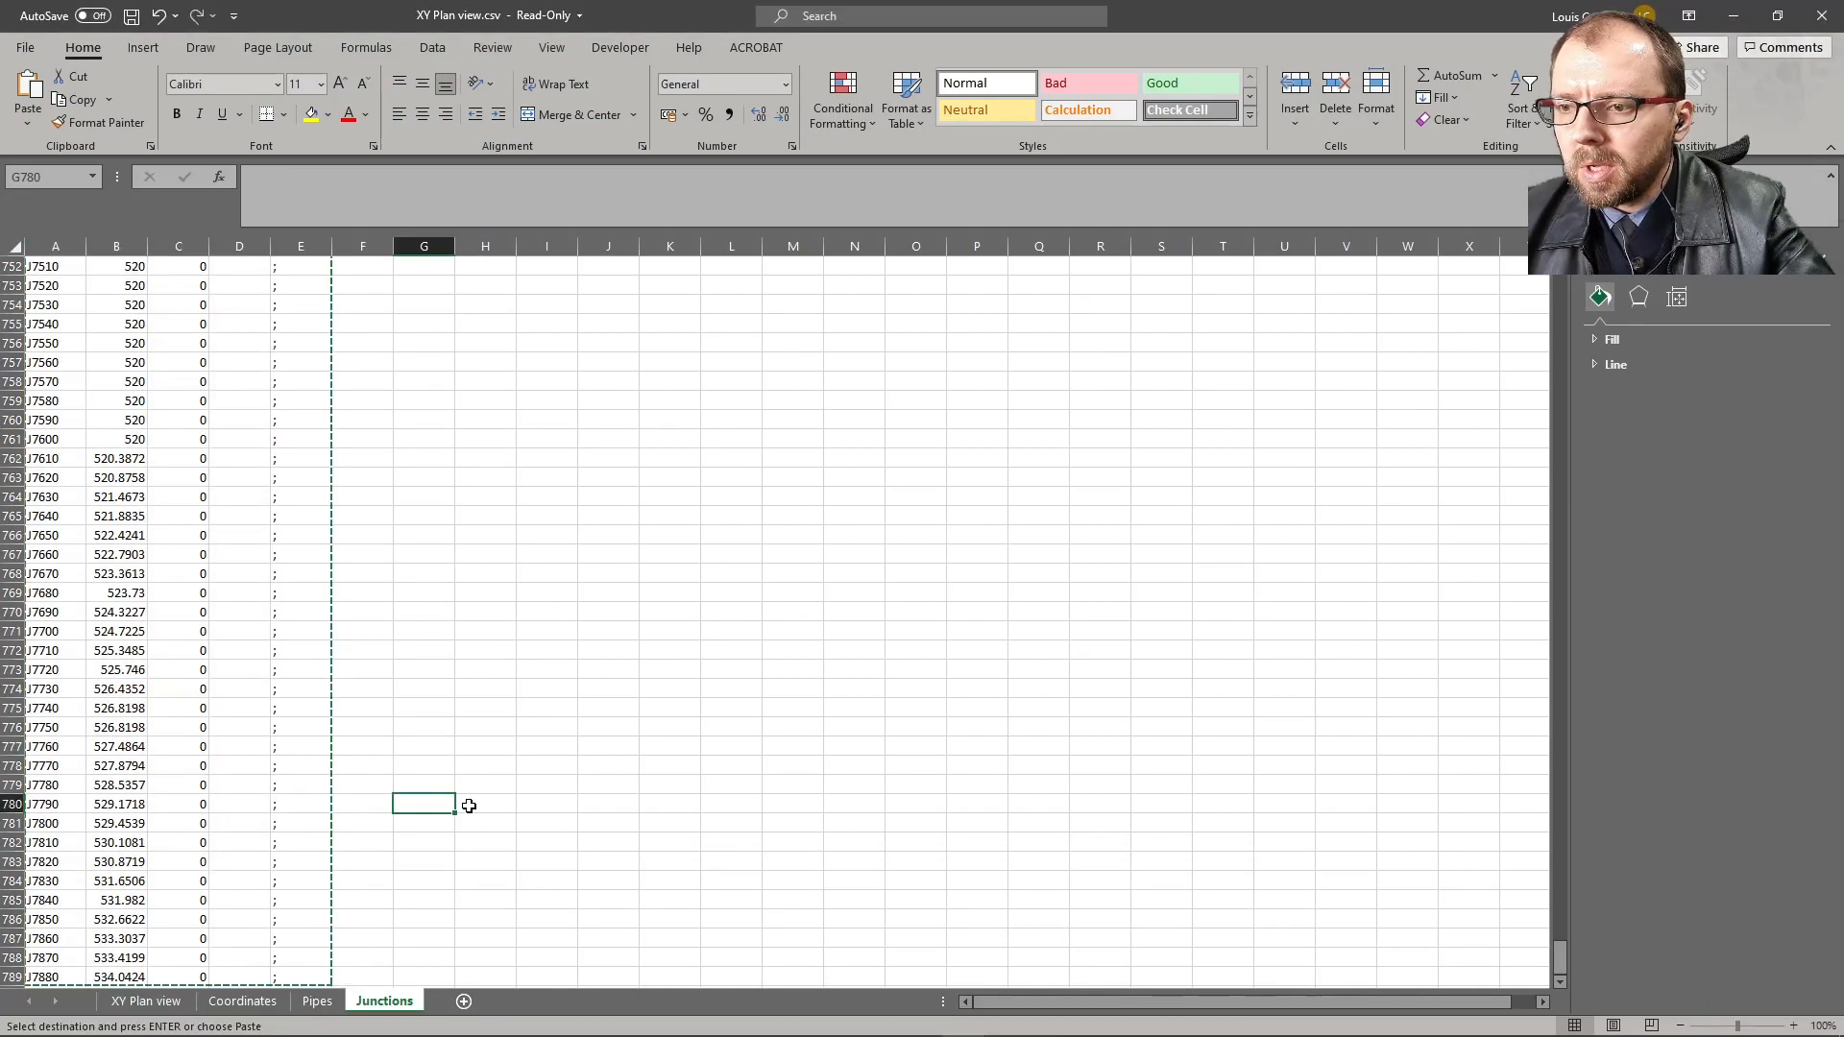
{"action": "left_click", "coordinate": [317, 1001]}
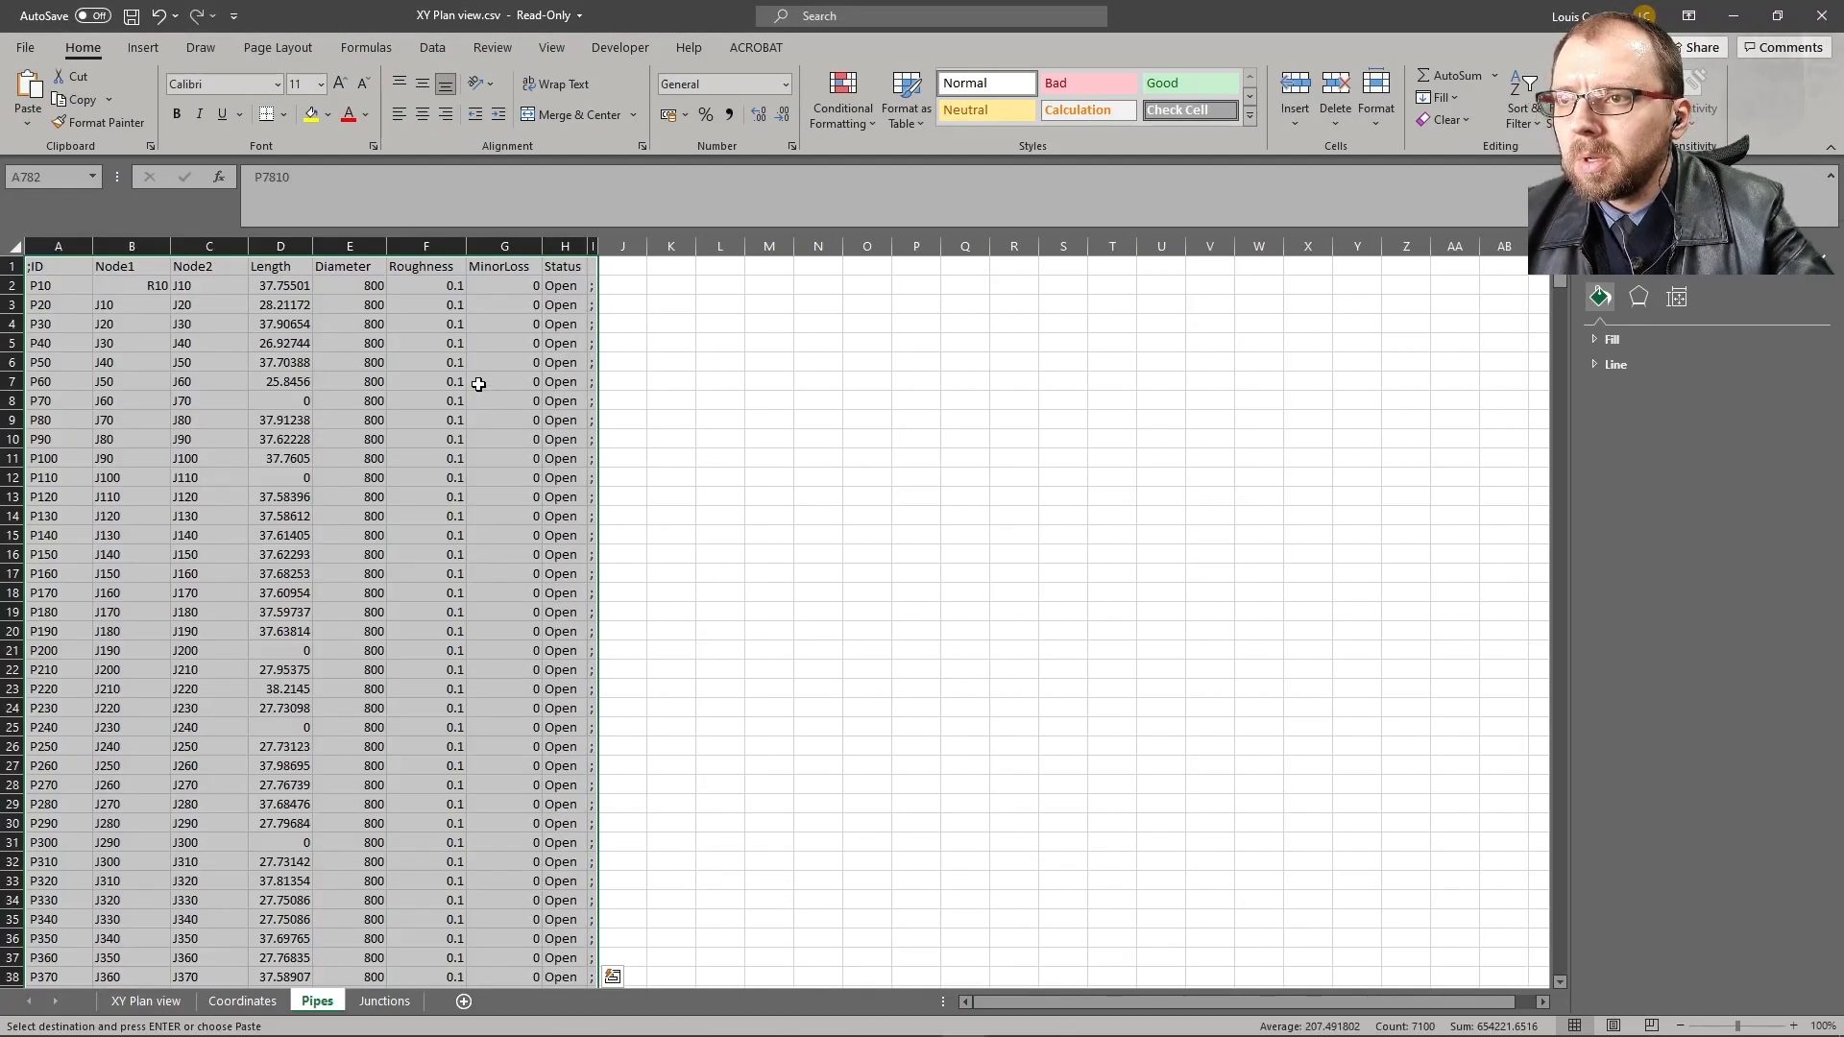
{"action": "left_click", "coordinate": [290, 385]}
{"action": "left_click", "coordinate": [302, 407]}
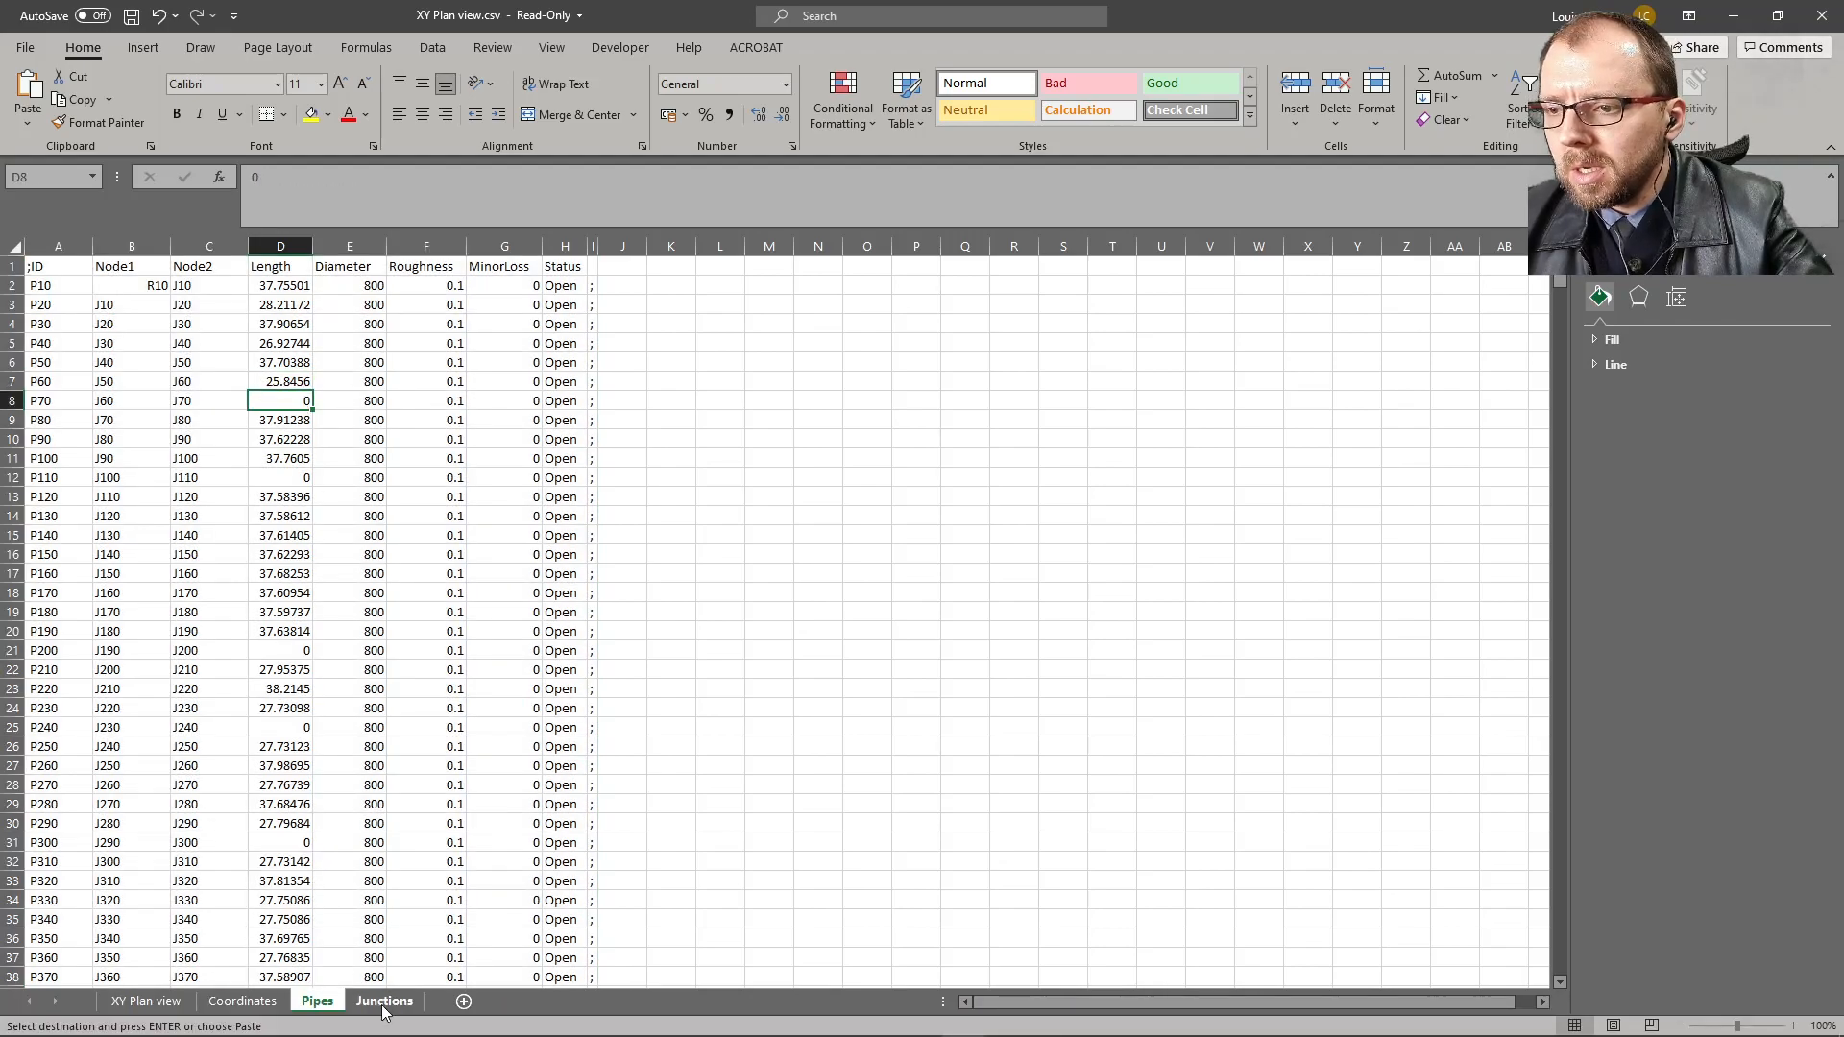
- Inspect the coordinate distance formulas in cells J8 and J2 of the XY Plan view sheet
{"action": "left_click", "coordinate": [243, 1001]}
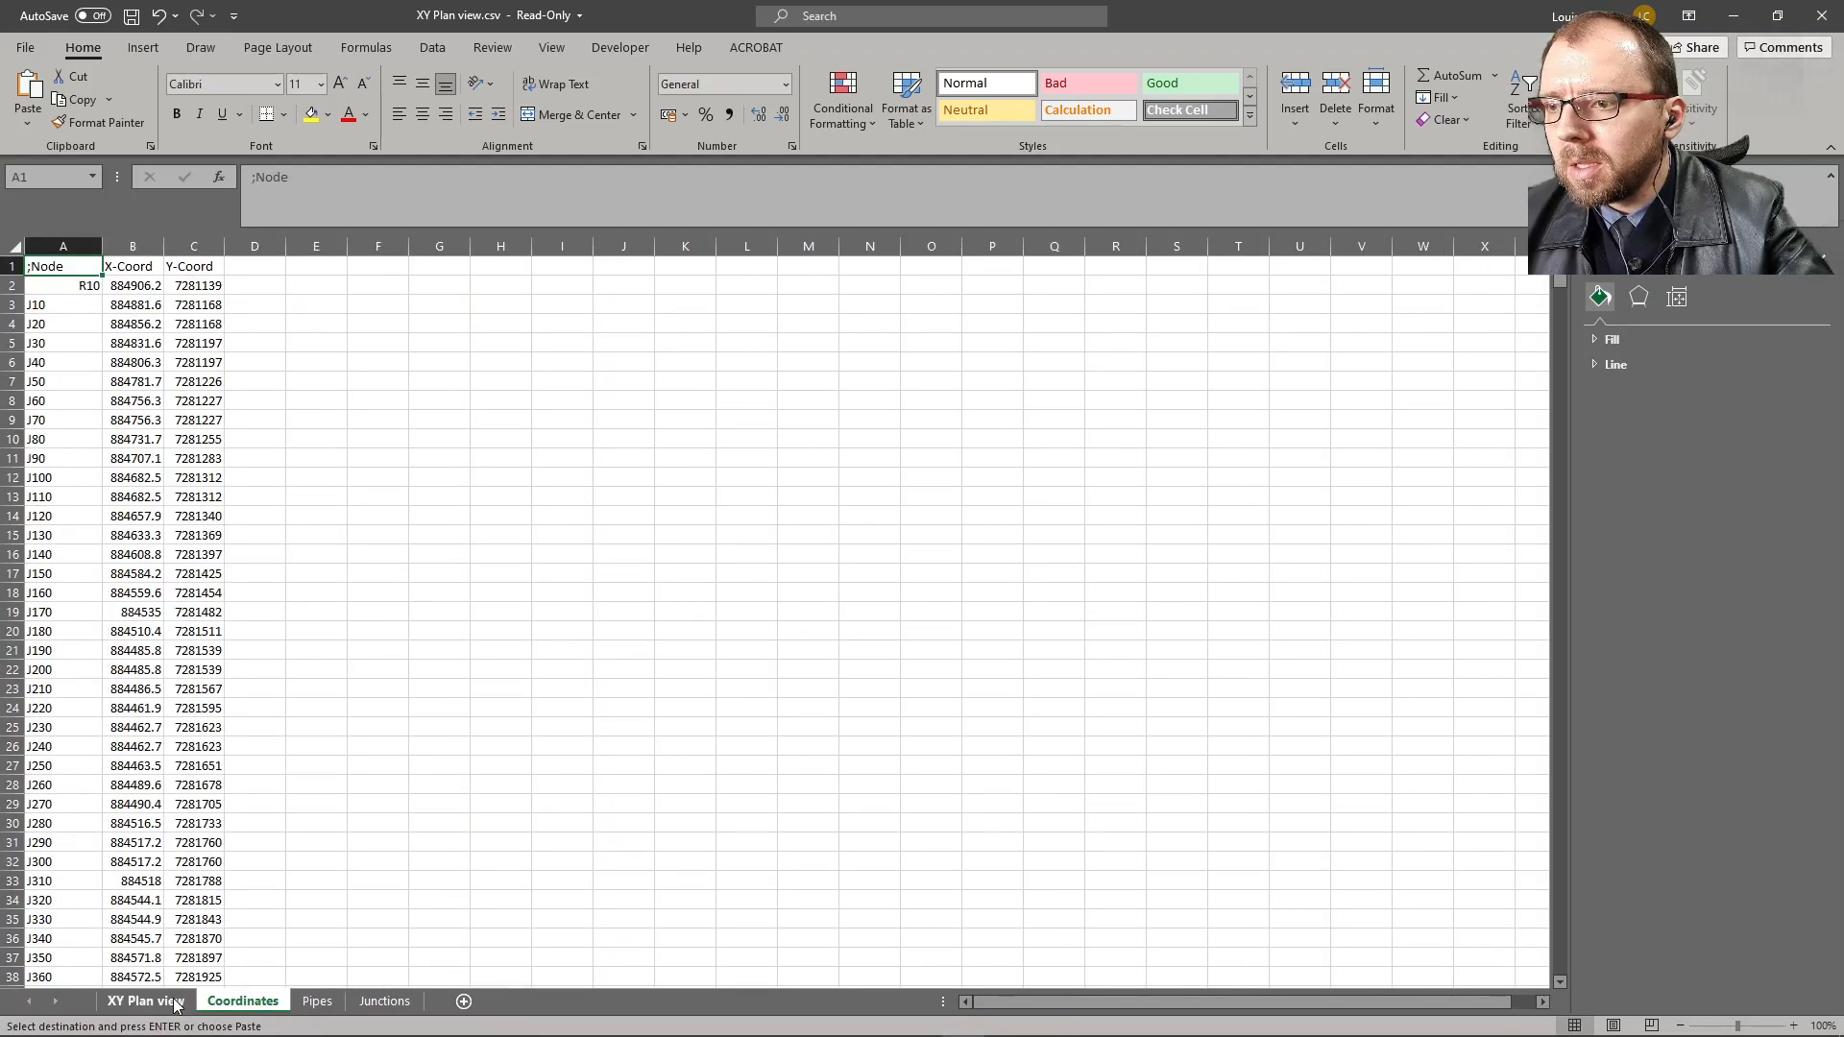
{"action": "key", "text": "ctrl+Page_Up"}
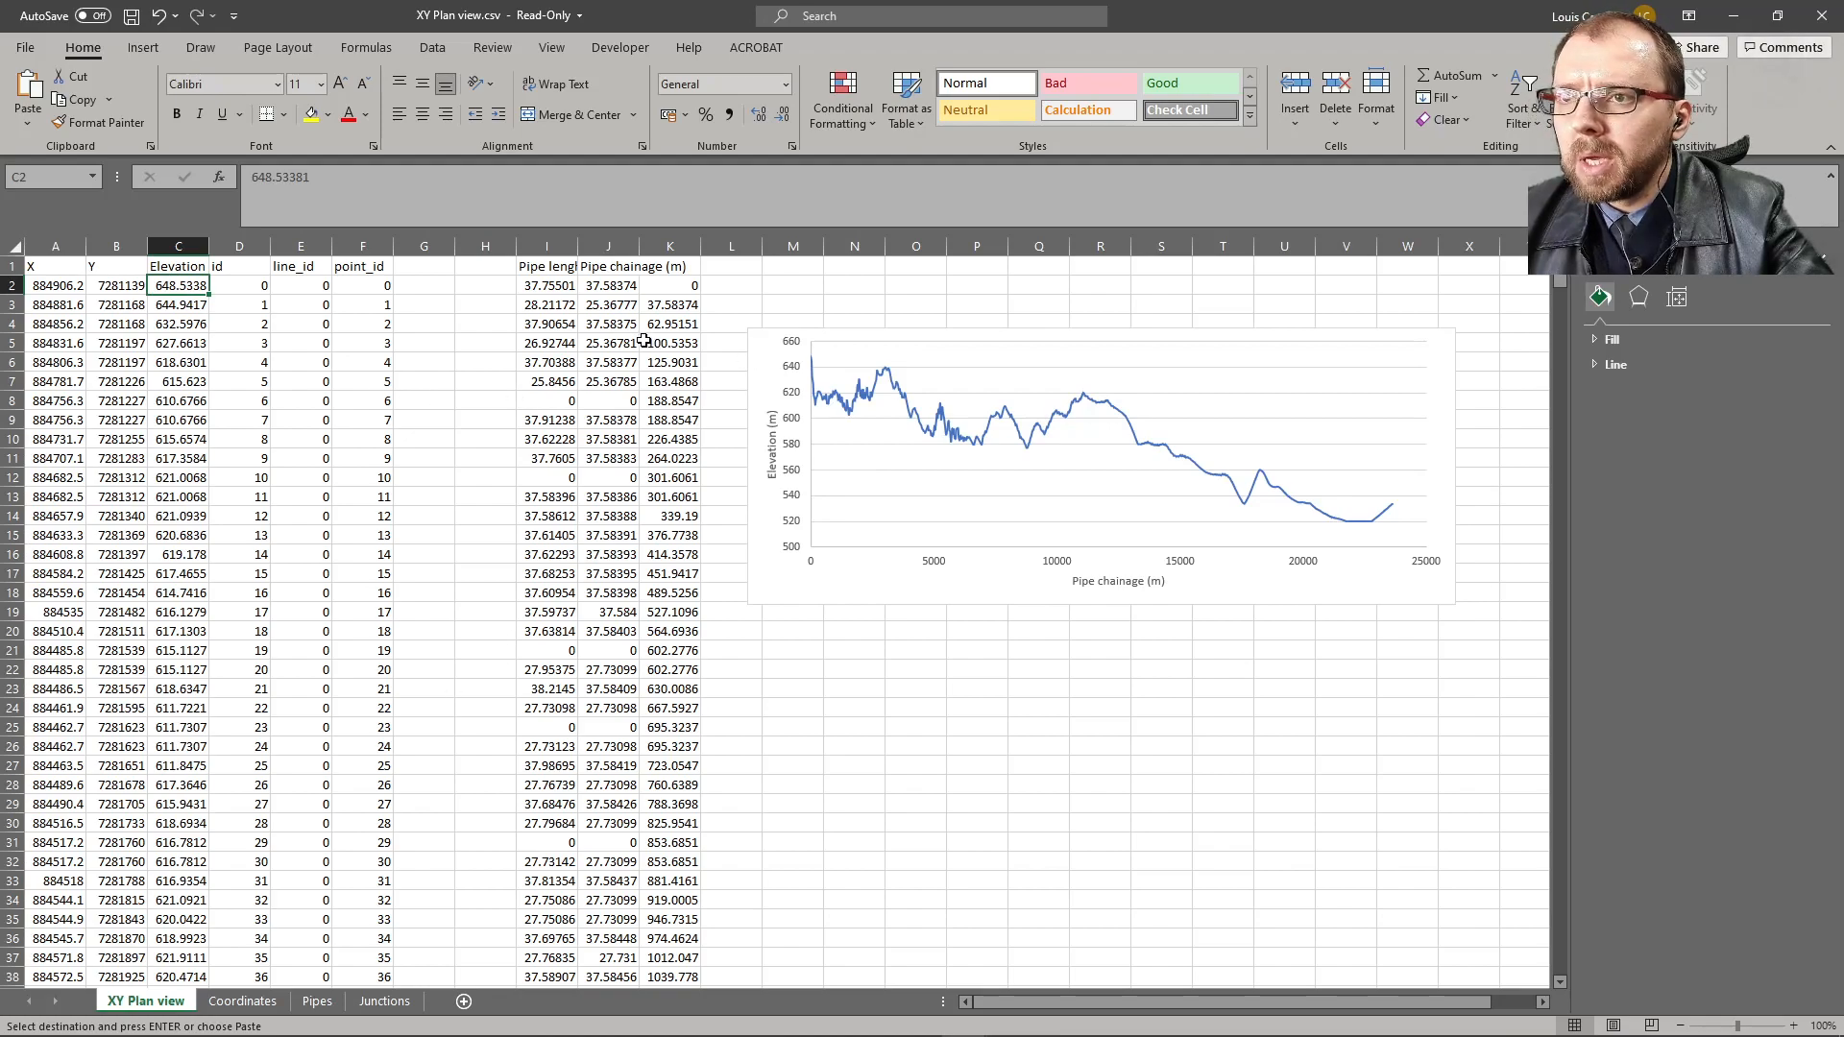
{"action": "left_click", "coordinate": [615, 400]}
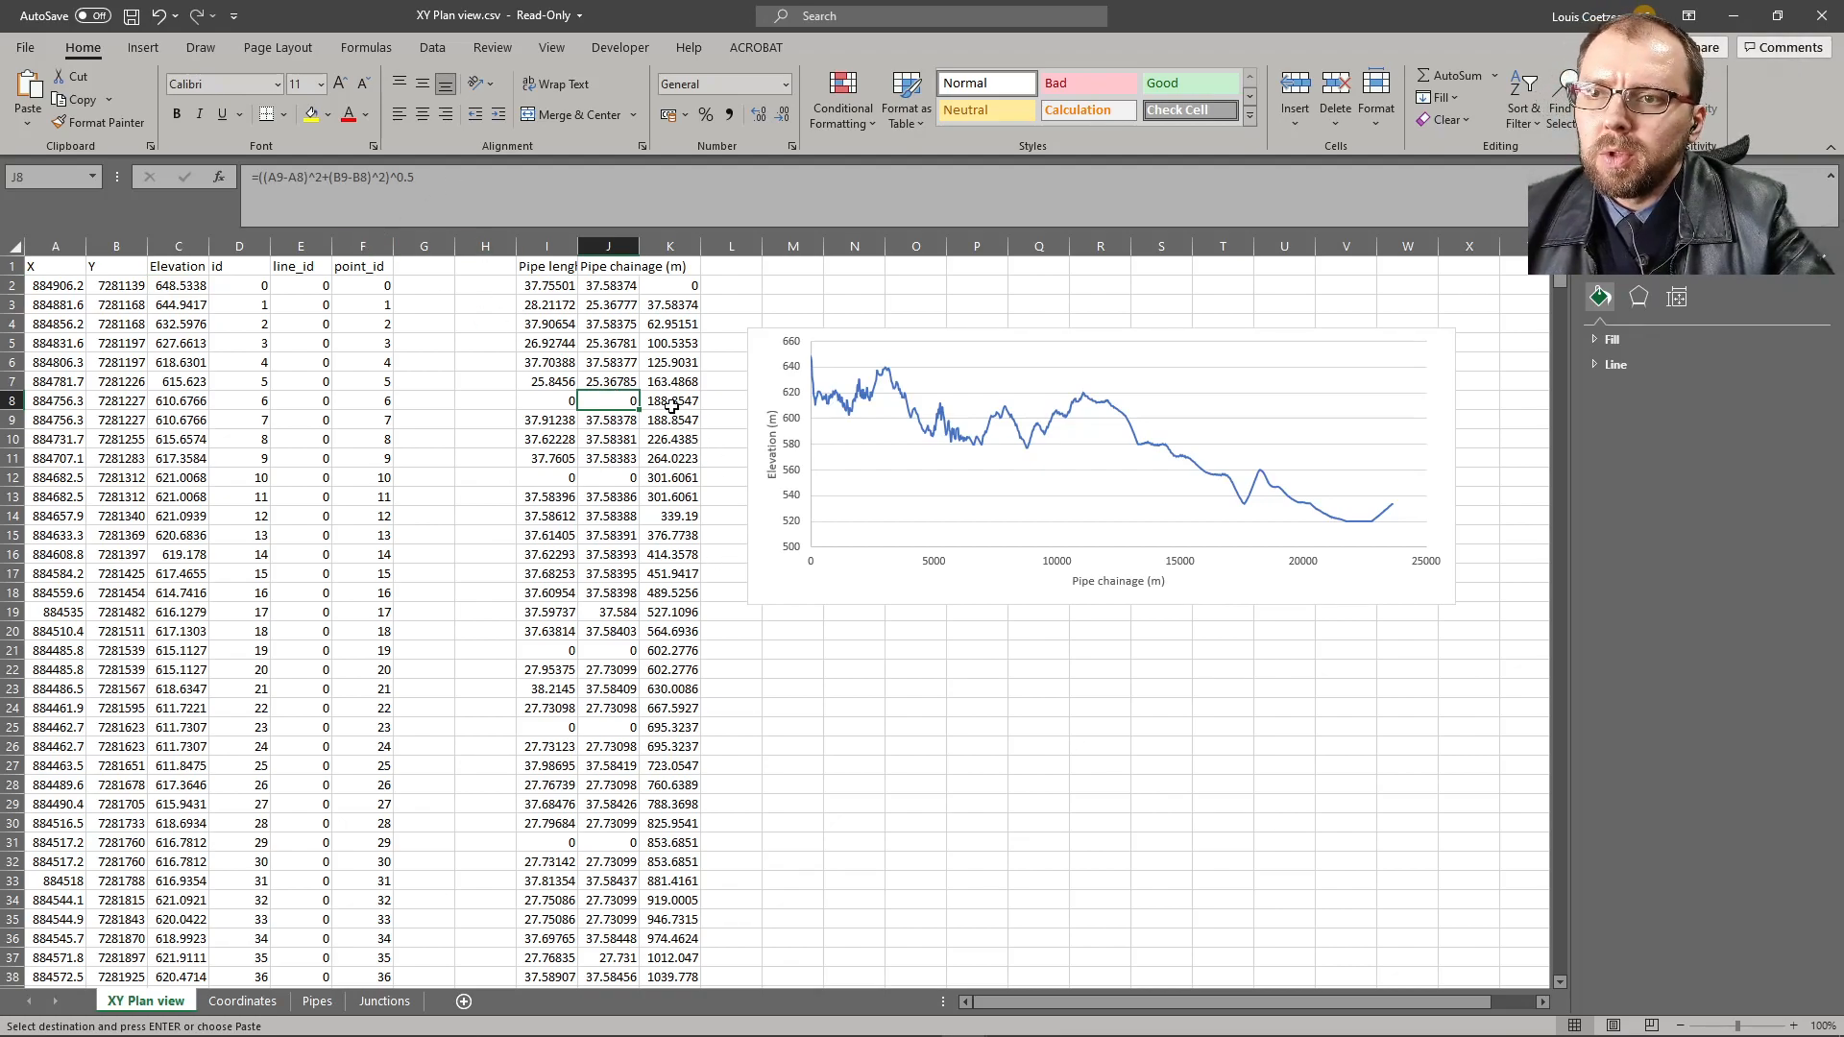
{"action": "left_click", "coordinate": [611, 285]}
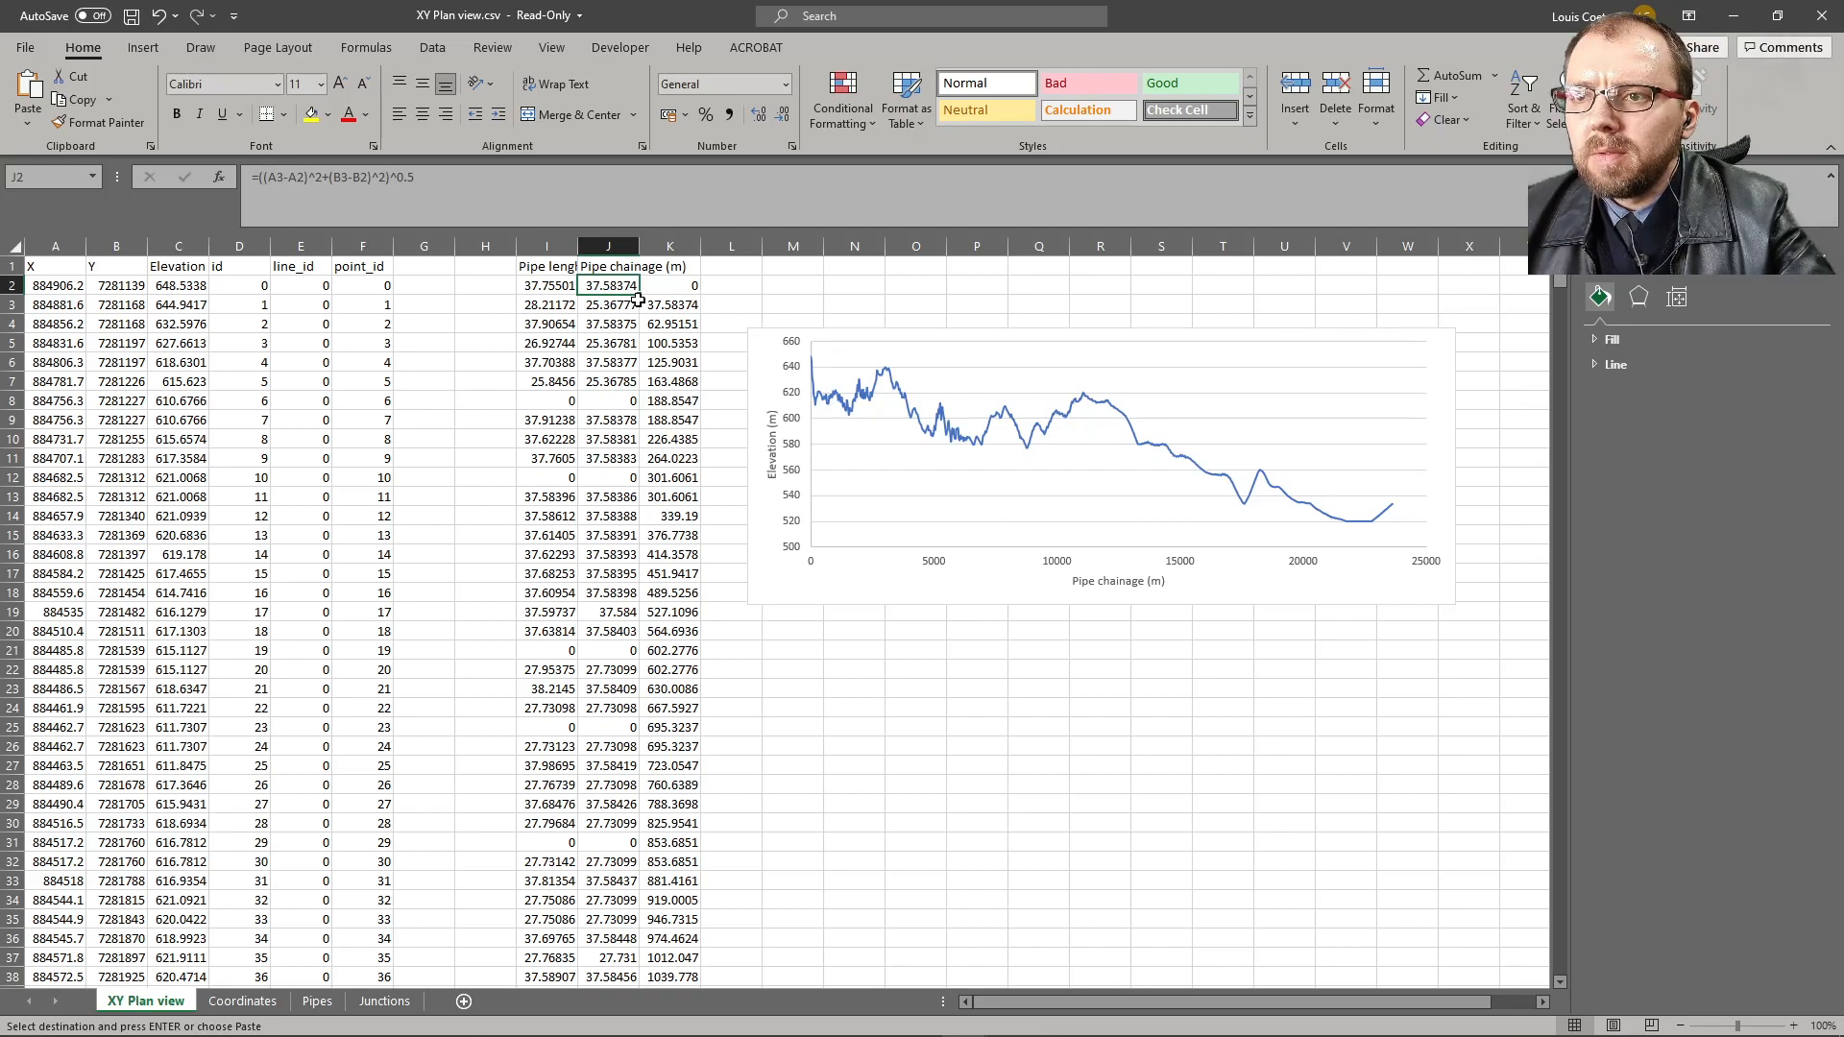
{"action": "left_click", "coordinate": [256, 176]}
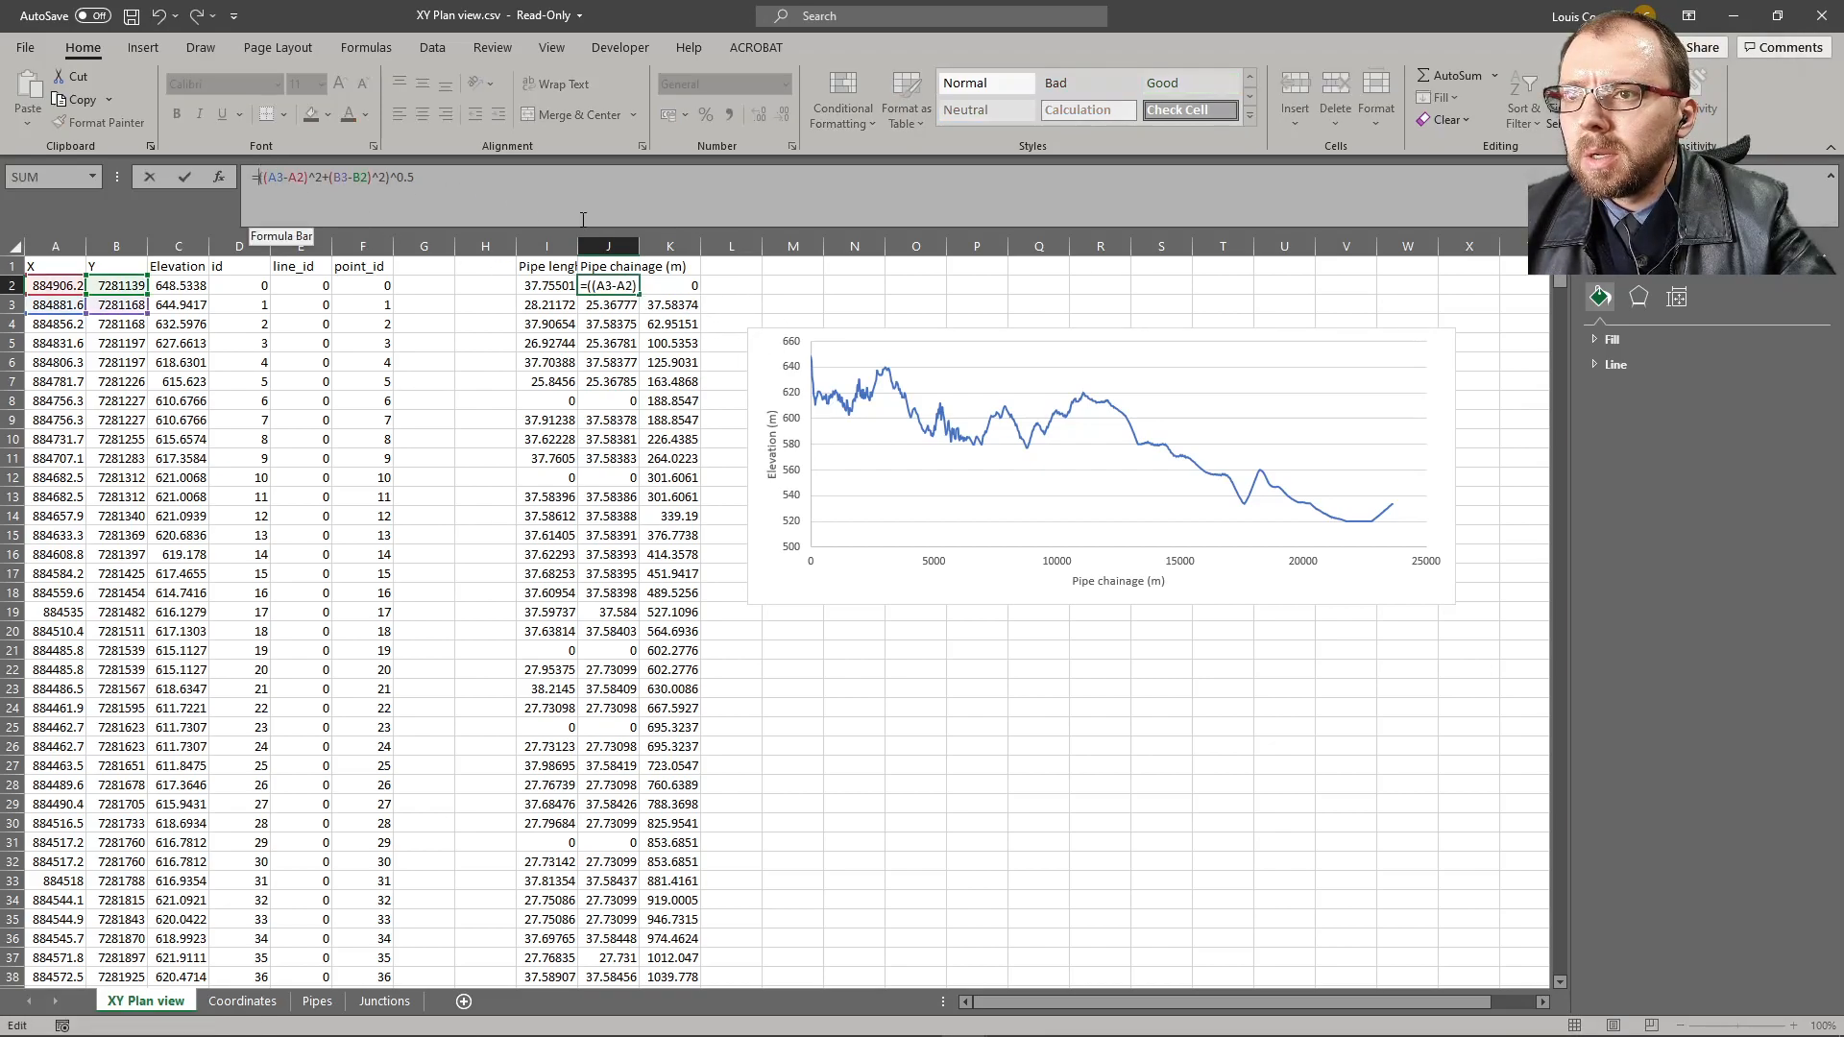
{"action": "key", "text": "Escape"}
- Enter the formula =IF(J2=0,0.001,J2) in cell L2 of the XY Plan view sheet to replace zero pipe lengths
{"action": "left_click", "coordinate": [746, 289]}
{"action": "type", "text": "=if("}
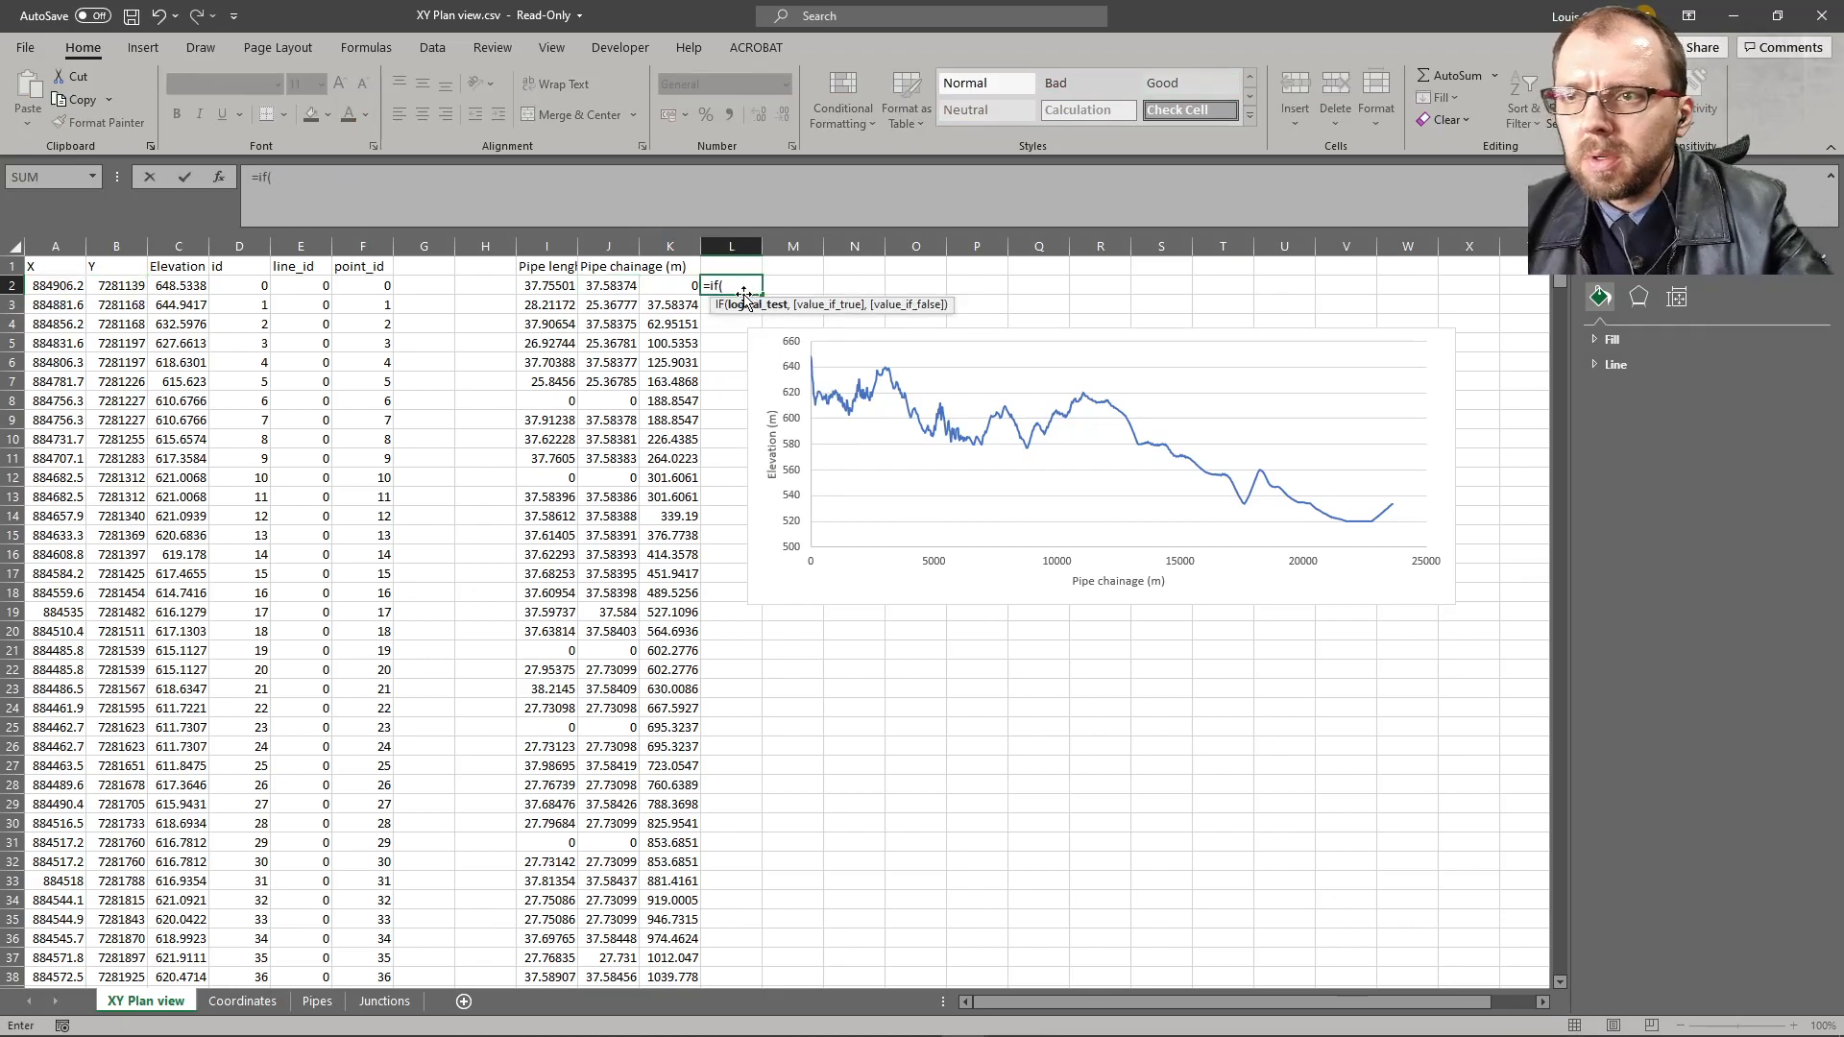
{"action": "left_click", "coordinate": [601, 287]}
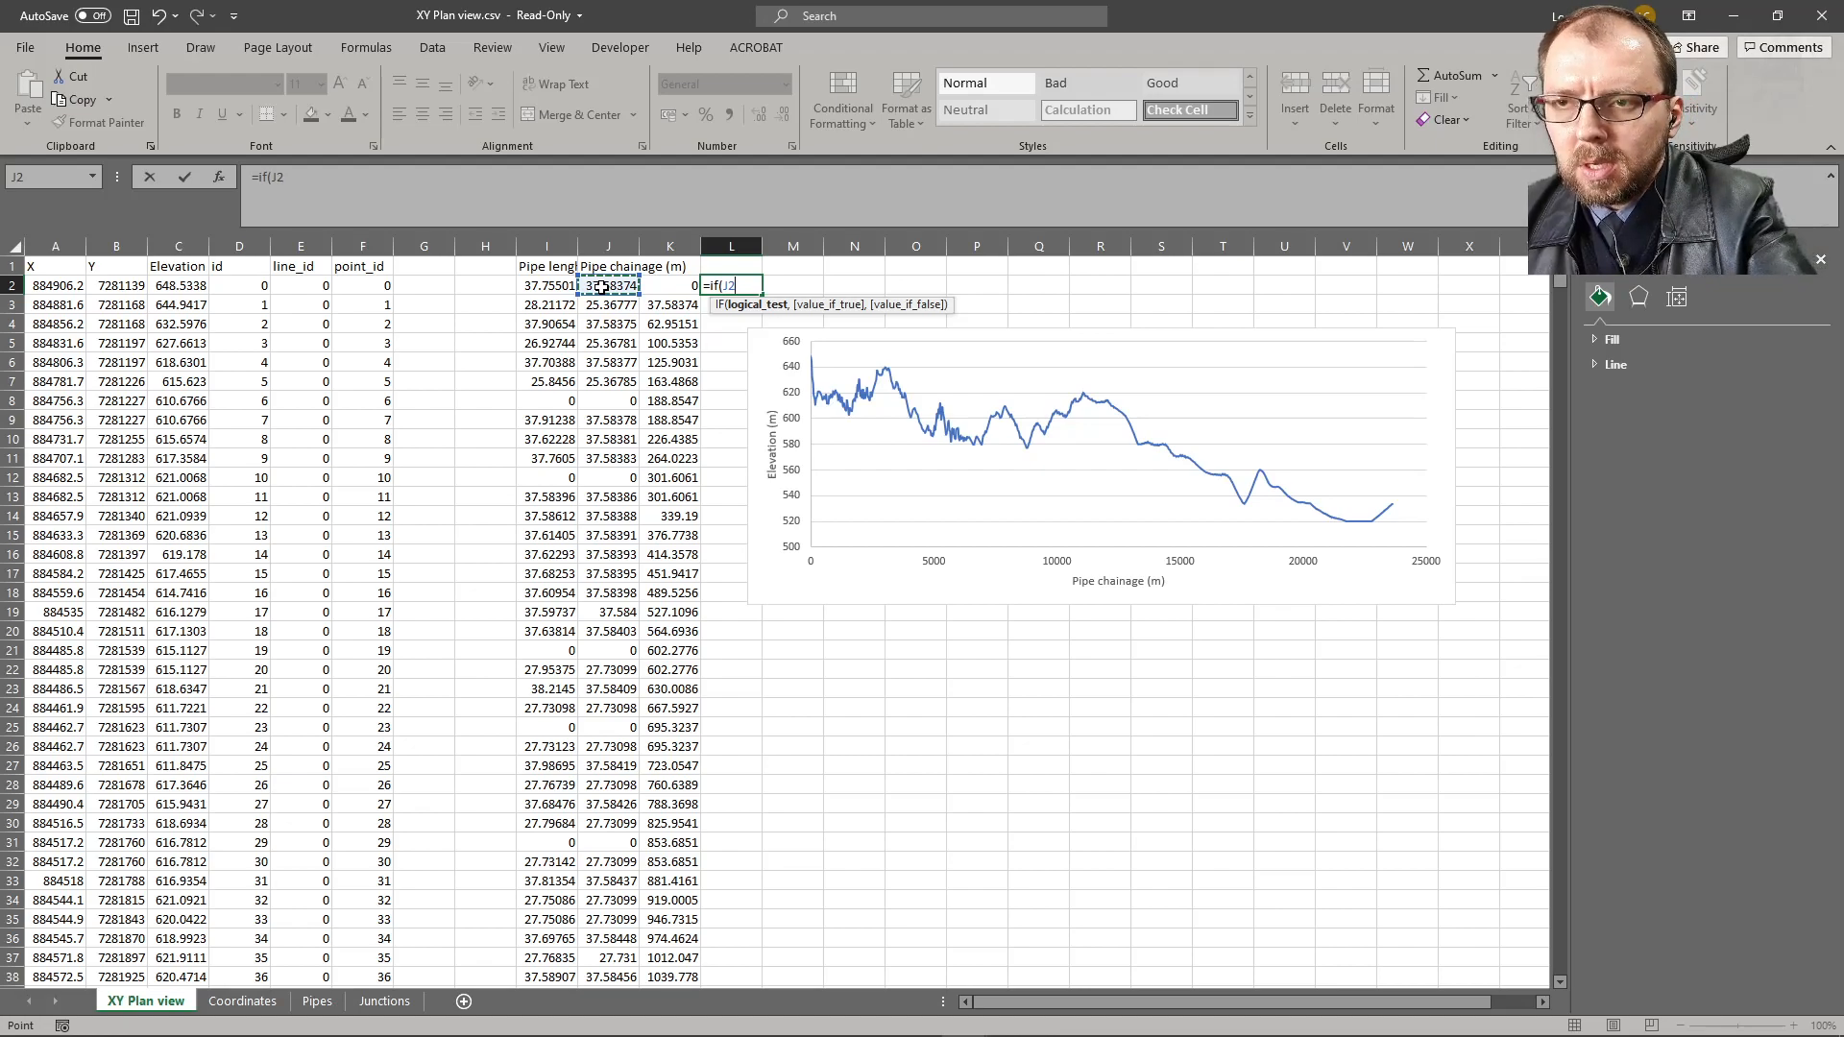
{"action": "type", "text": "="}
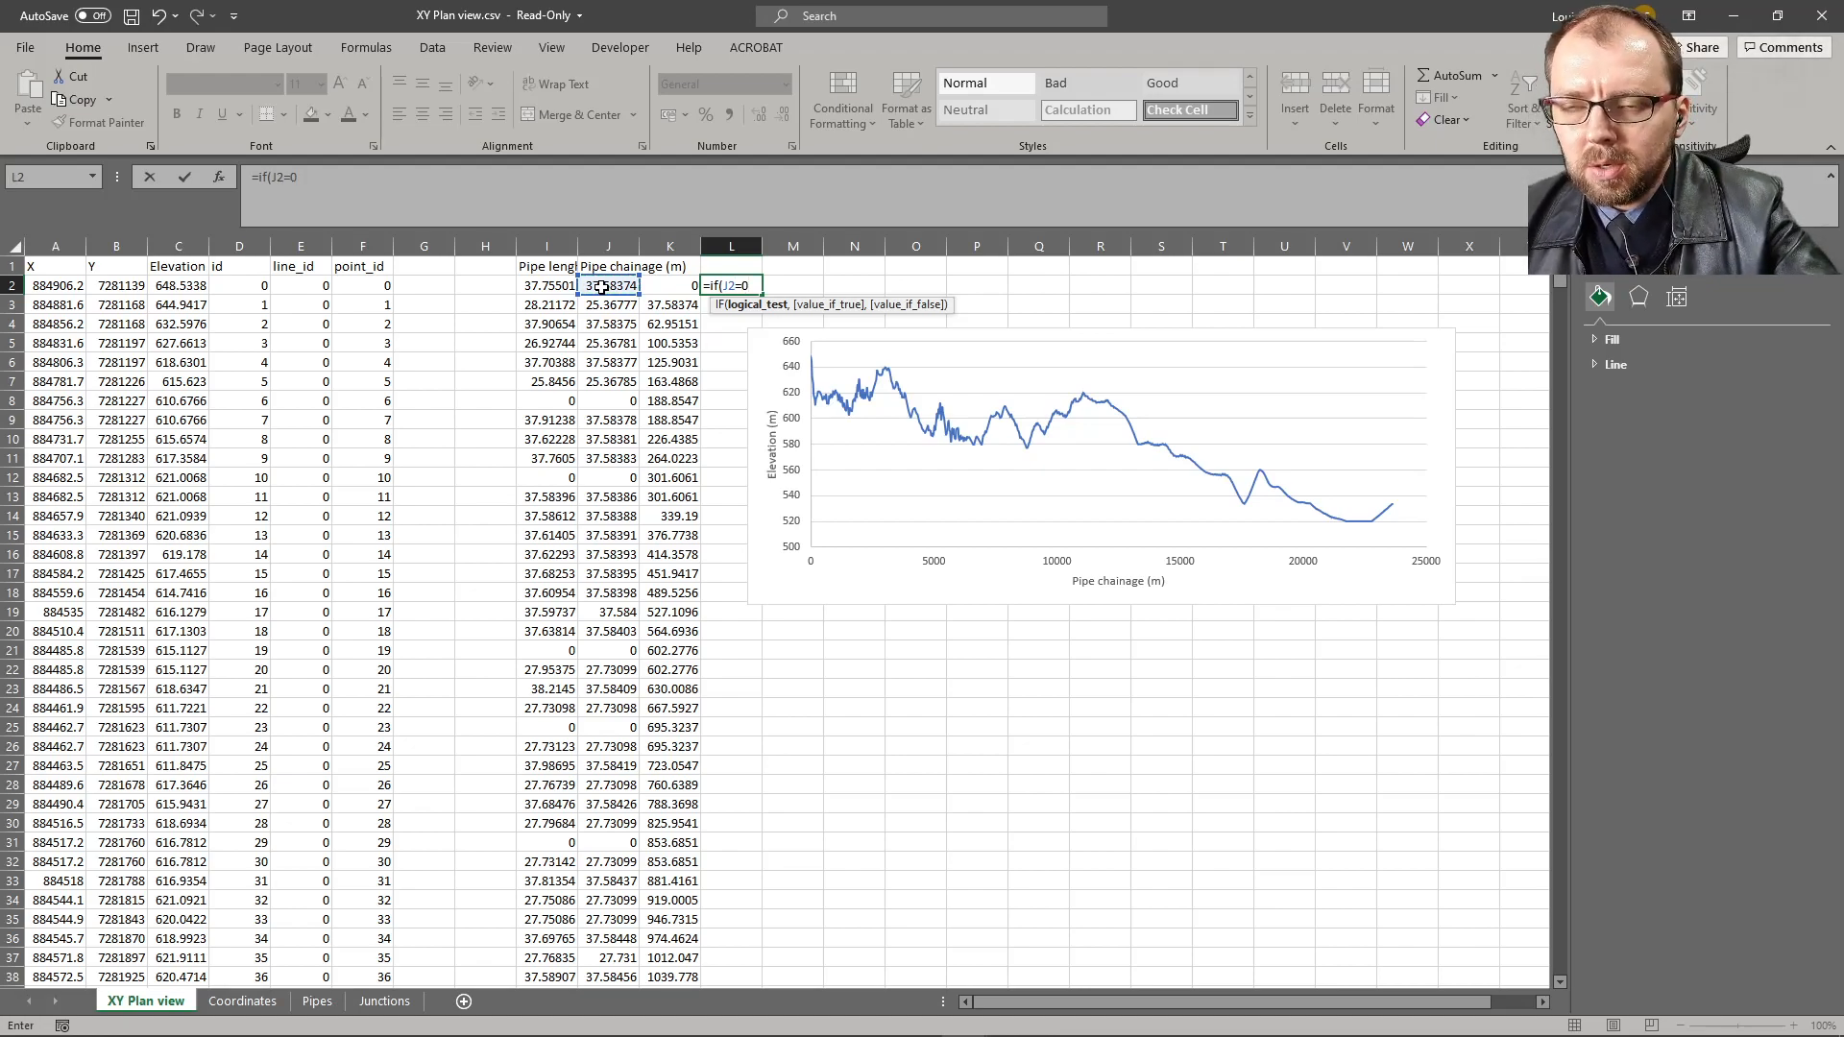
{"action": "type", "text": "0"}
{"action": "key", "text": "Return"}
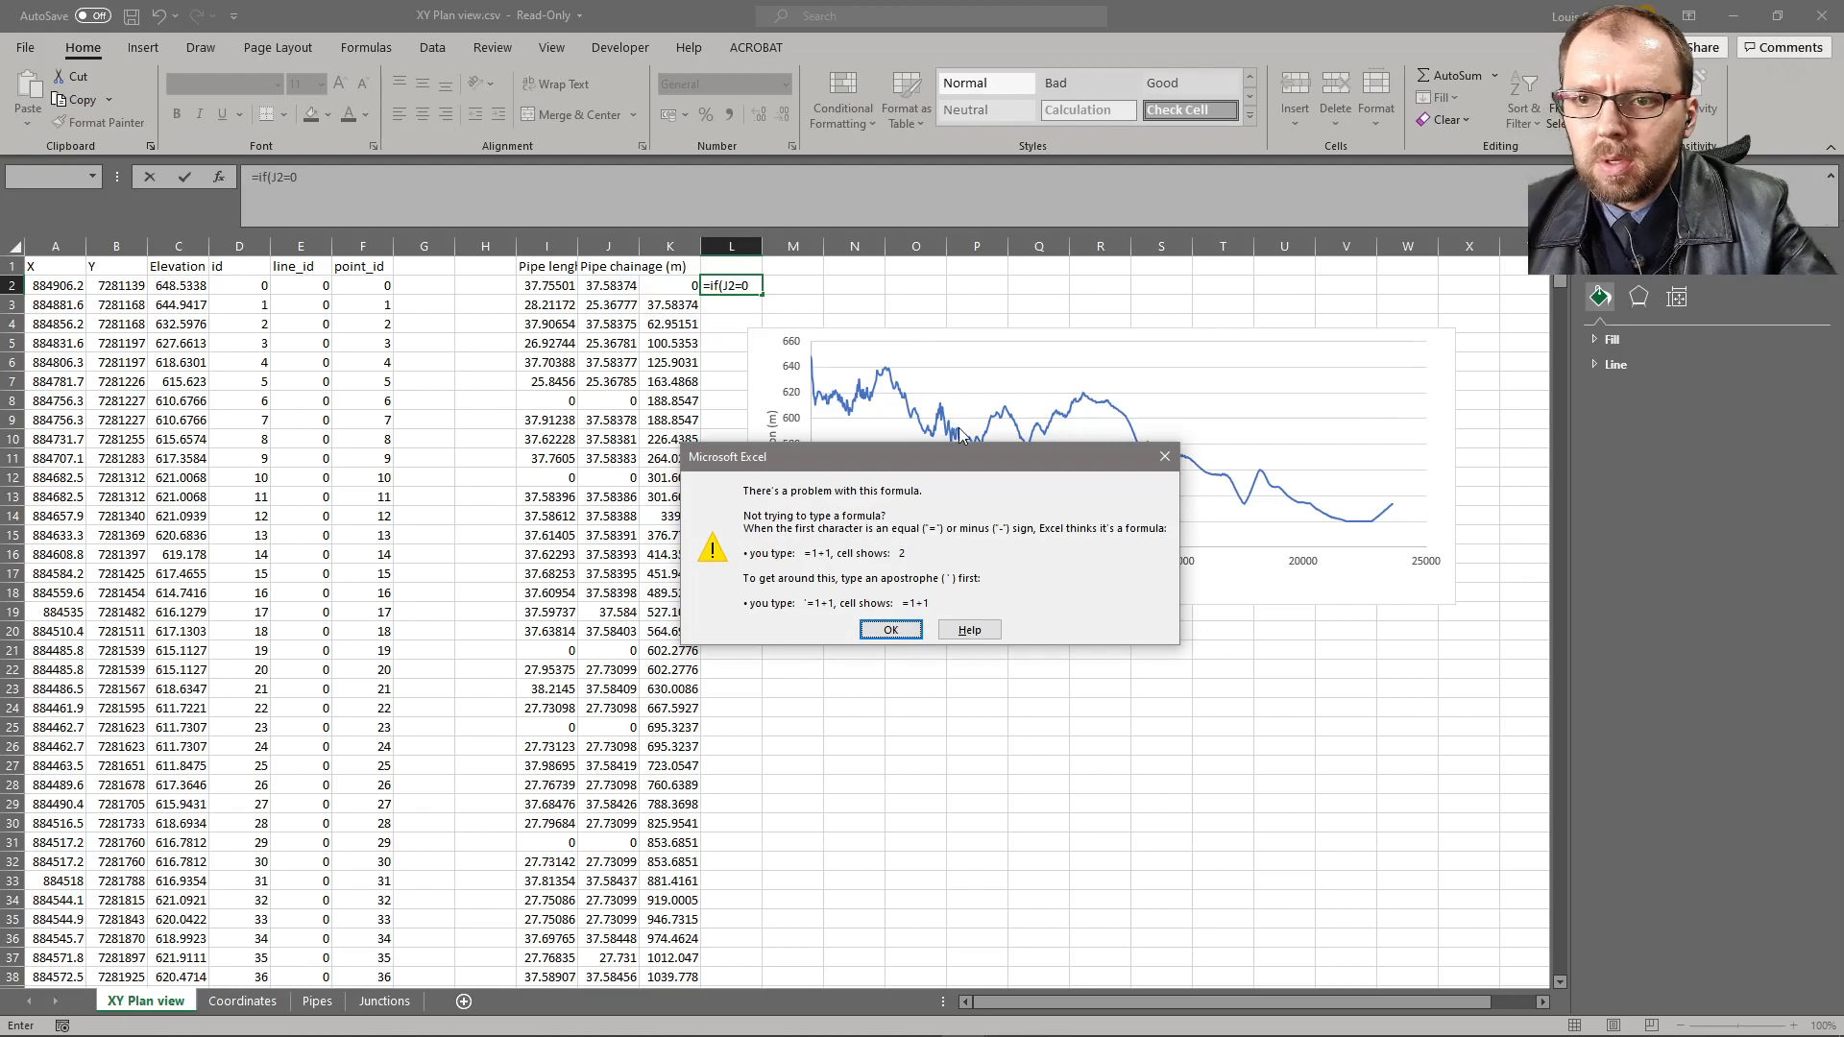
{"action": "left_click", "coordinate": [890, 629]}
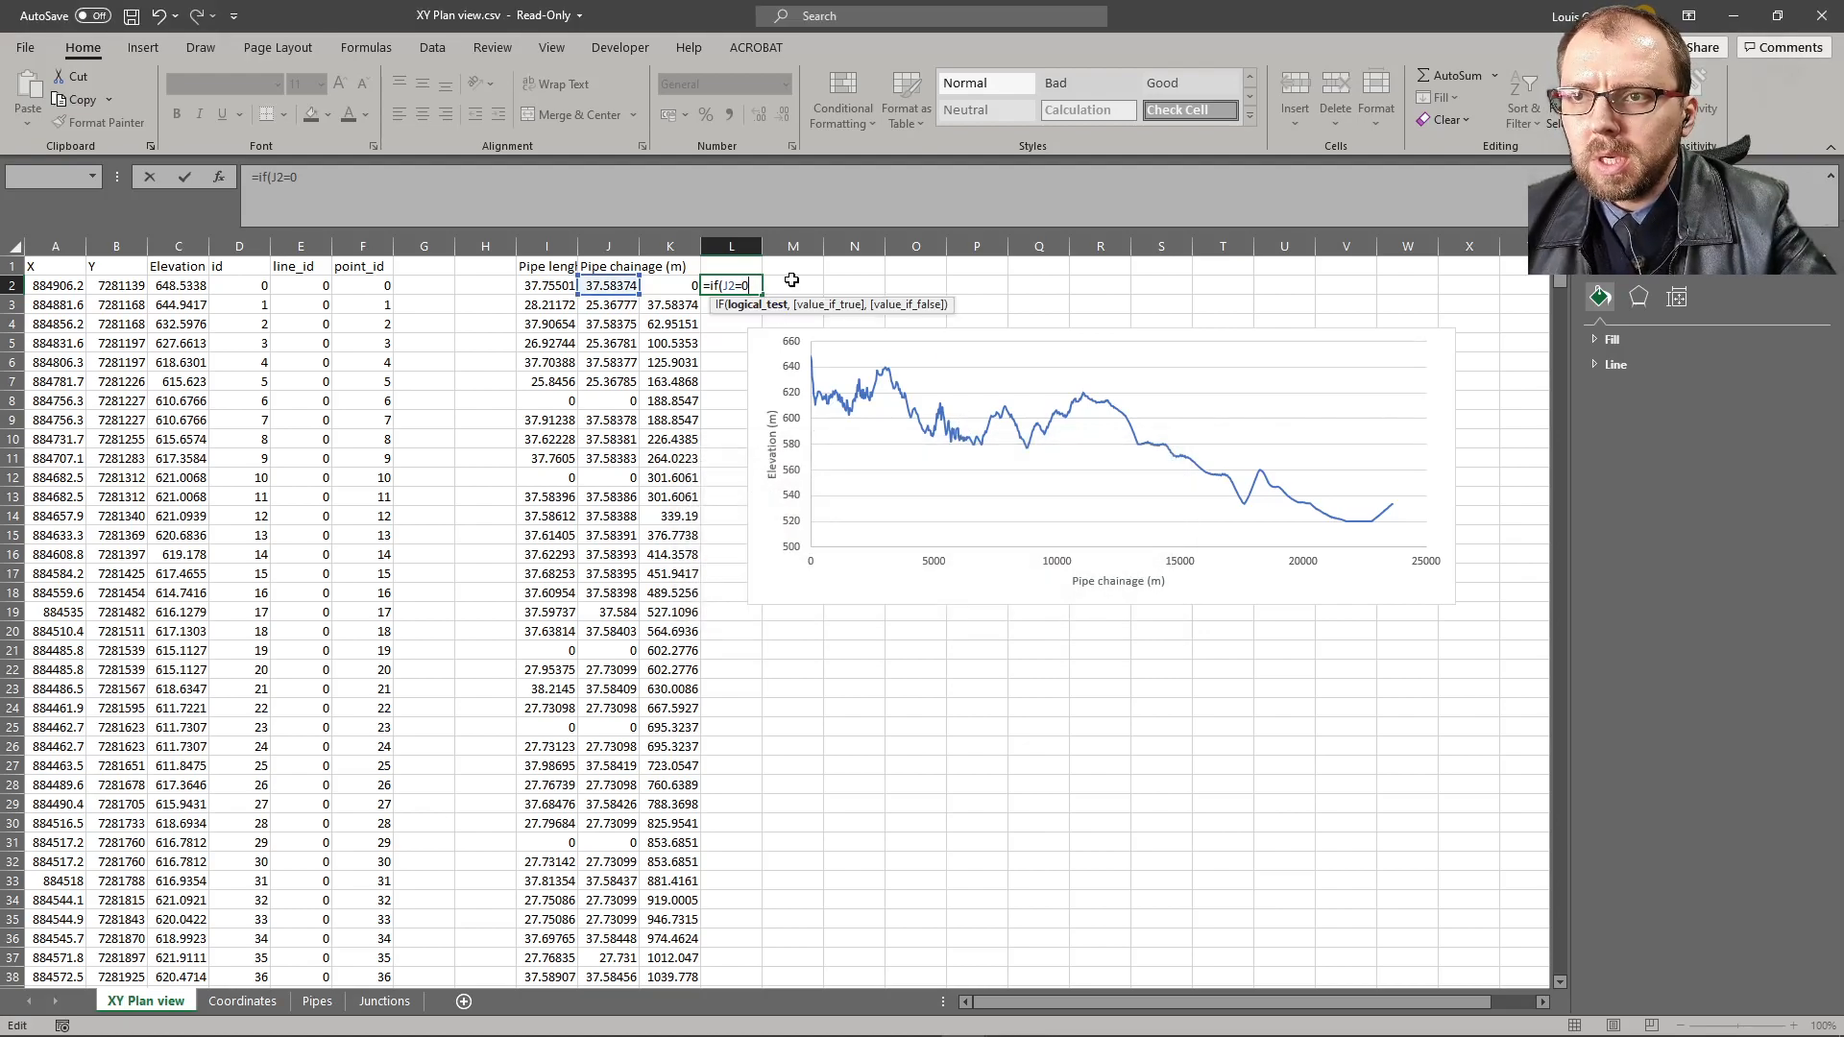
{"action": "type", "text": ",0.0"}
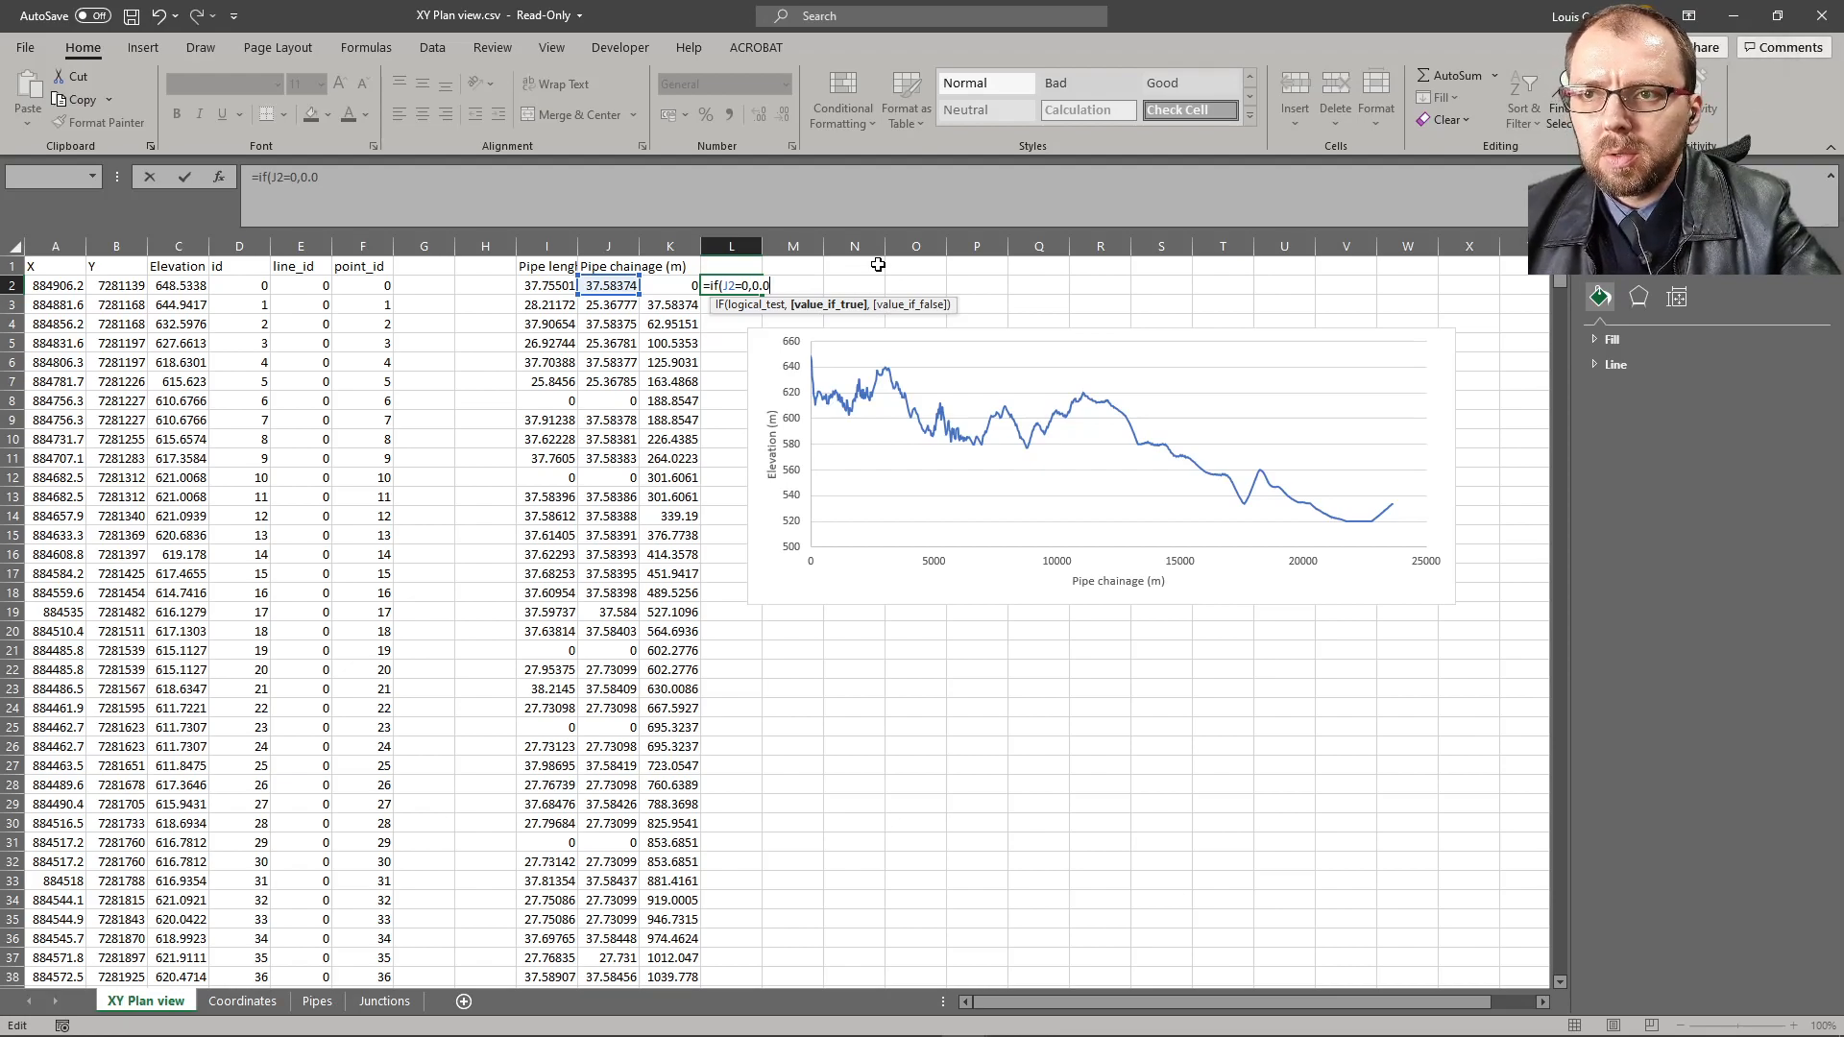
{"action": "type", "text": "01,"}
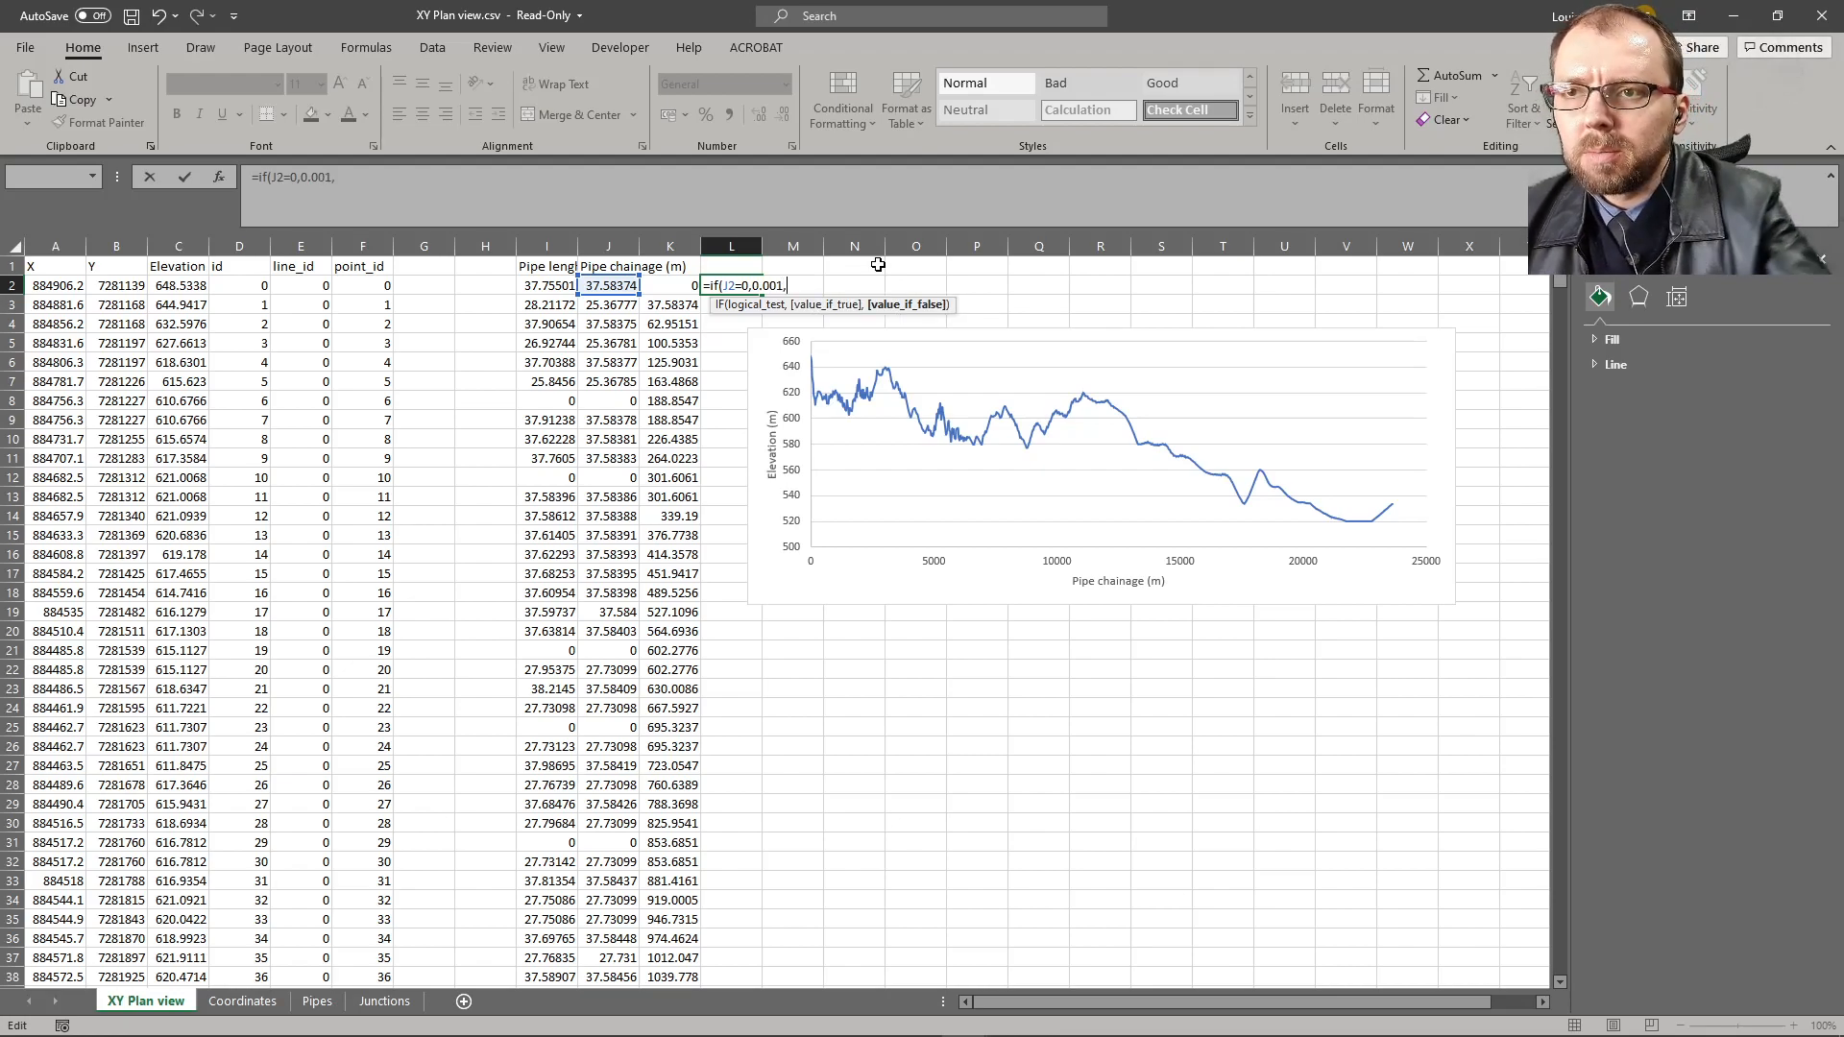
{"action": "left_click", "coordinate": [611, 289]}
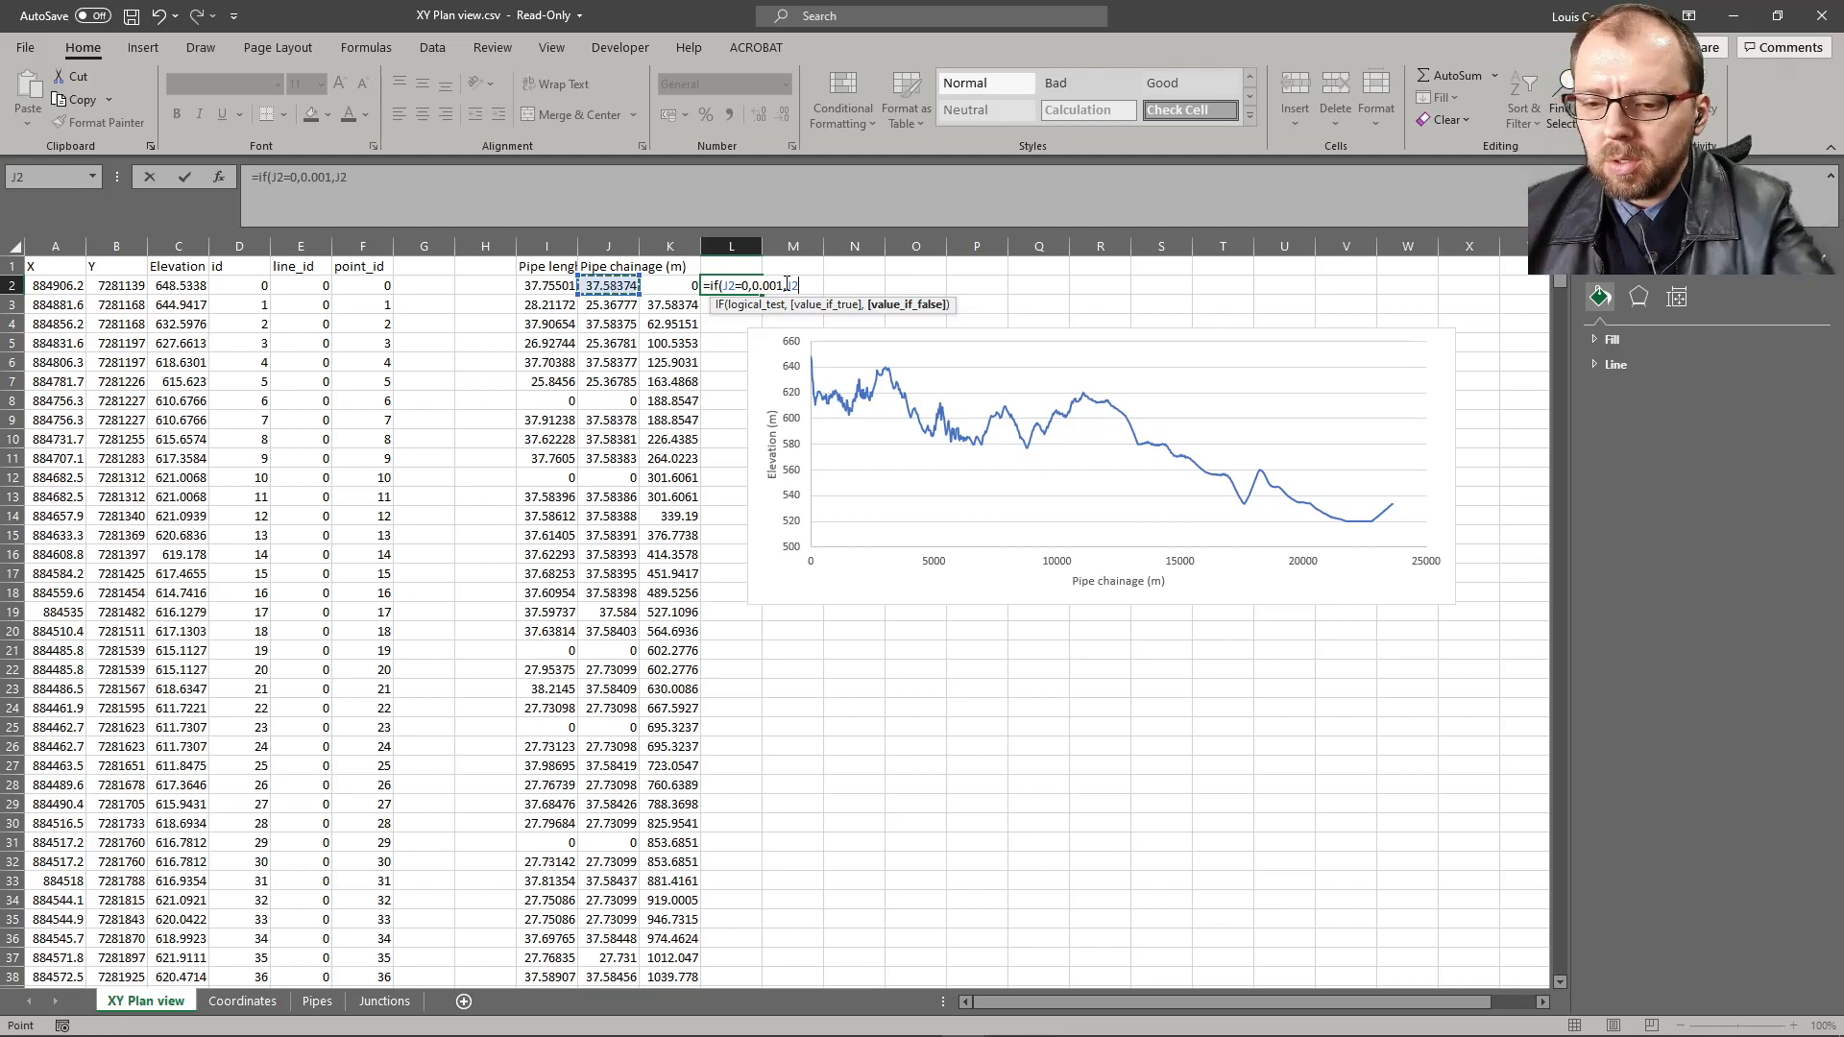
{"action": "type", "text": ")"}
{"action": "key", "text": "Return"}
- Fill the L2 formula down column L to row 789 and check the end of the filled range
{"action": "left_click", "coordinate": [728, 288]}
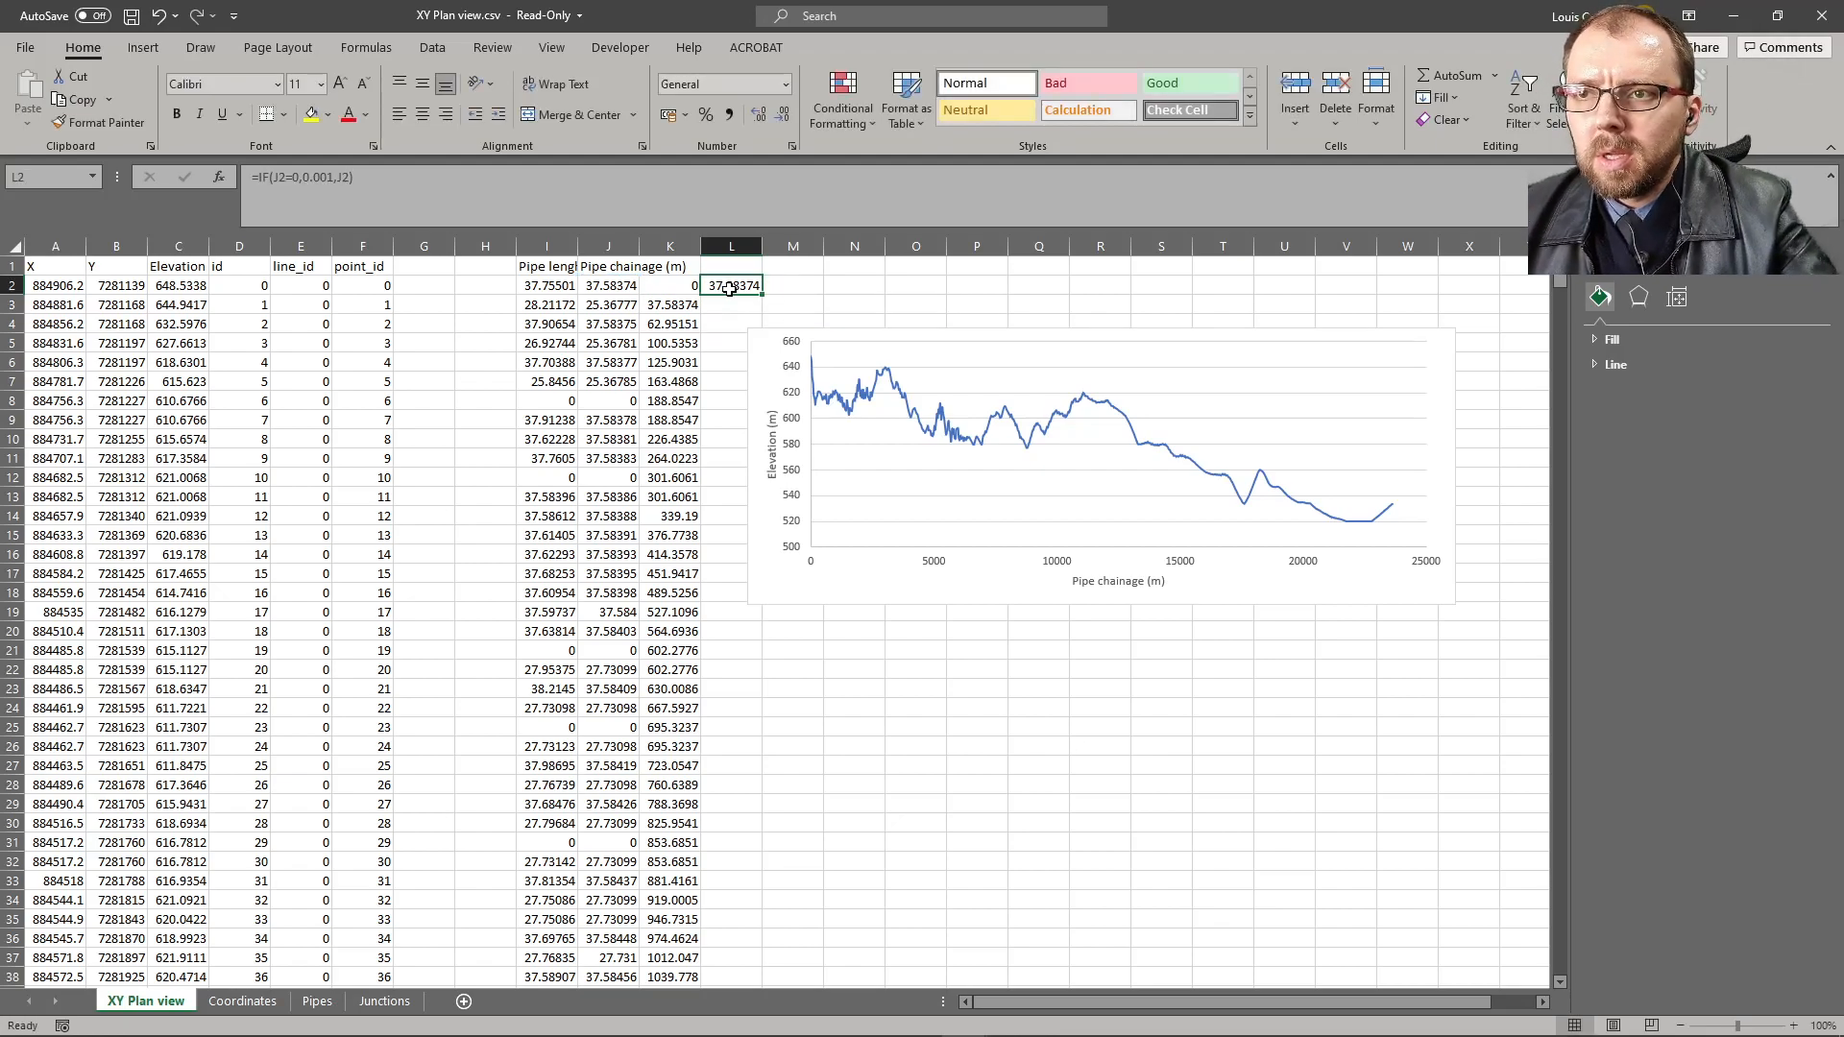
{"action": "double_click", "coordinate": [761, 300]}
{"action": "left_click", "coordinate": [721, 766]}
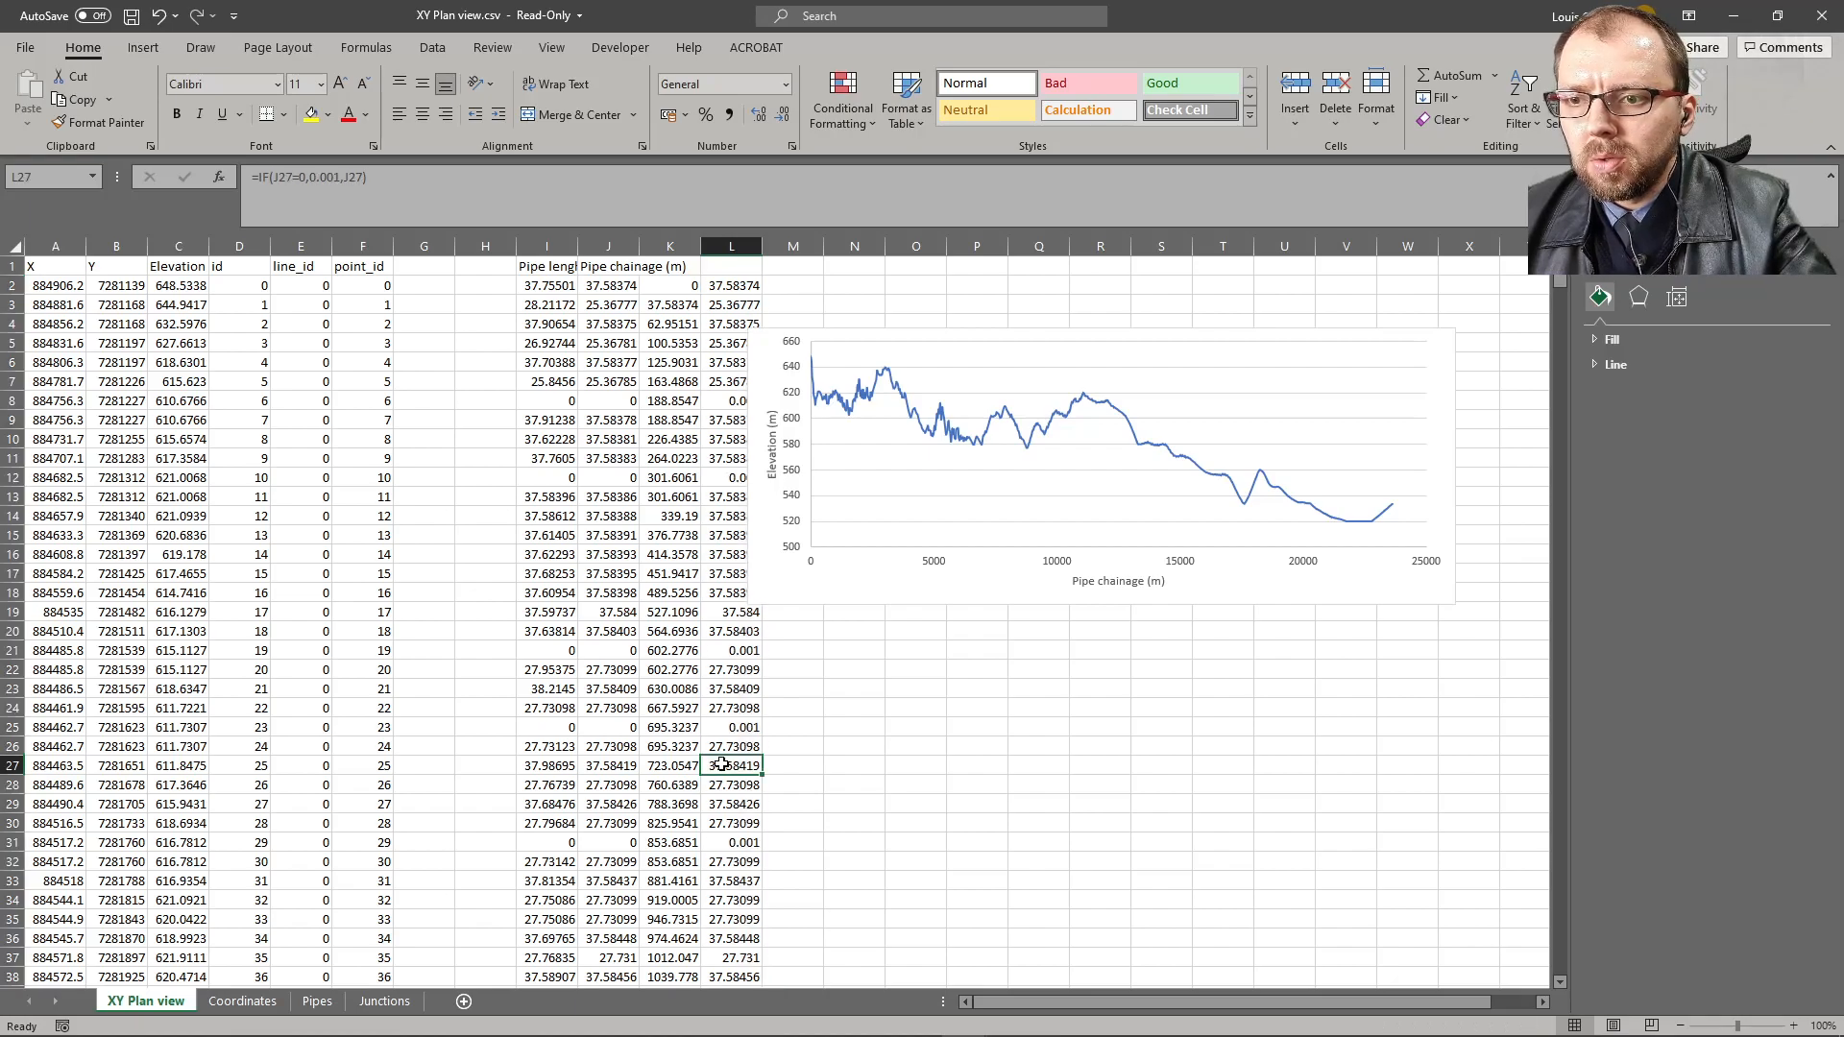
{"action": "key", "text": "ctrl+Down"}
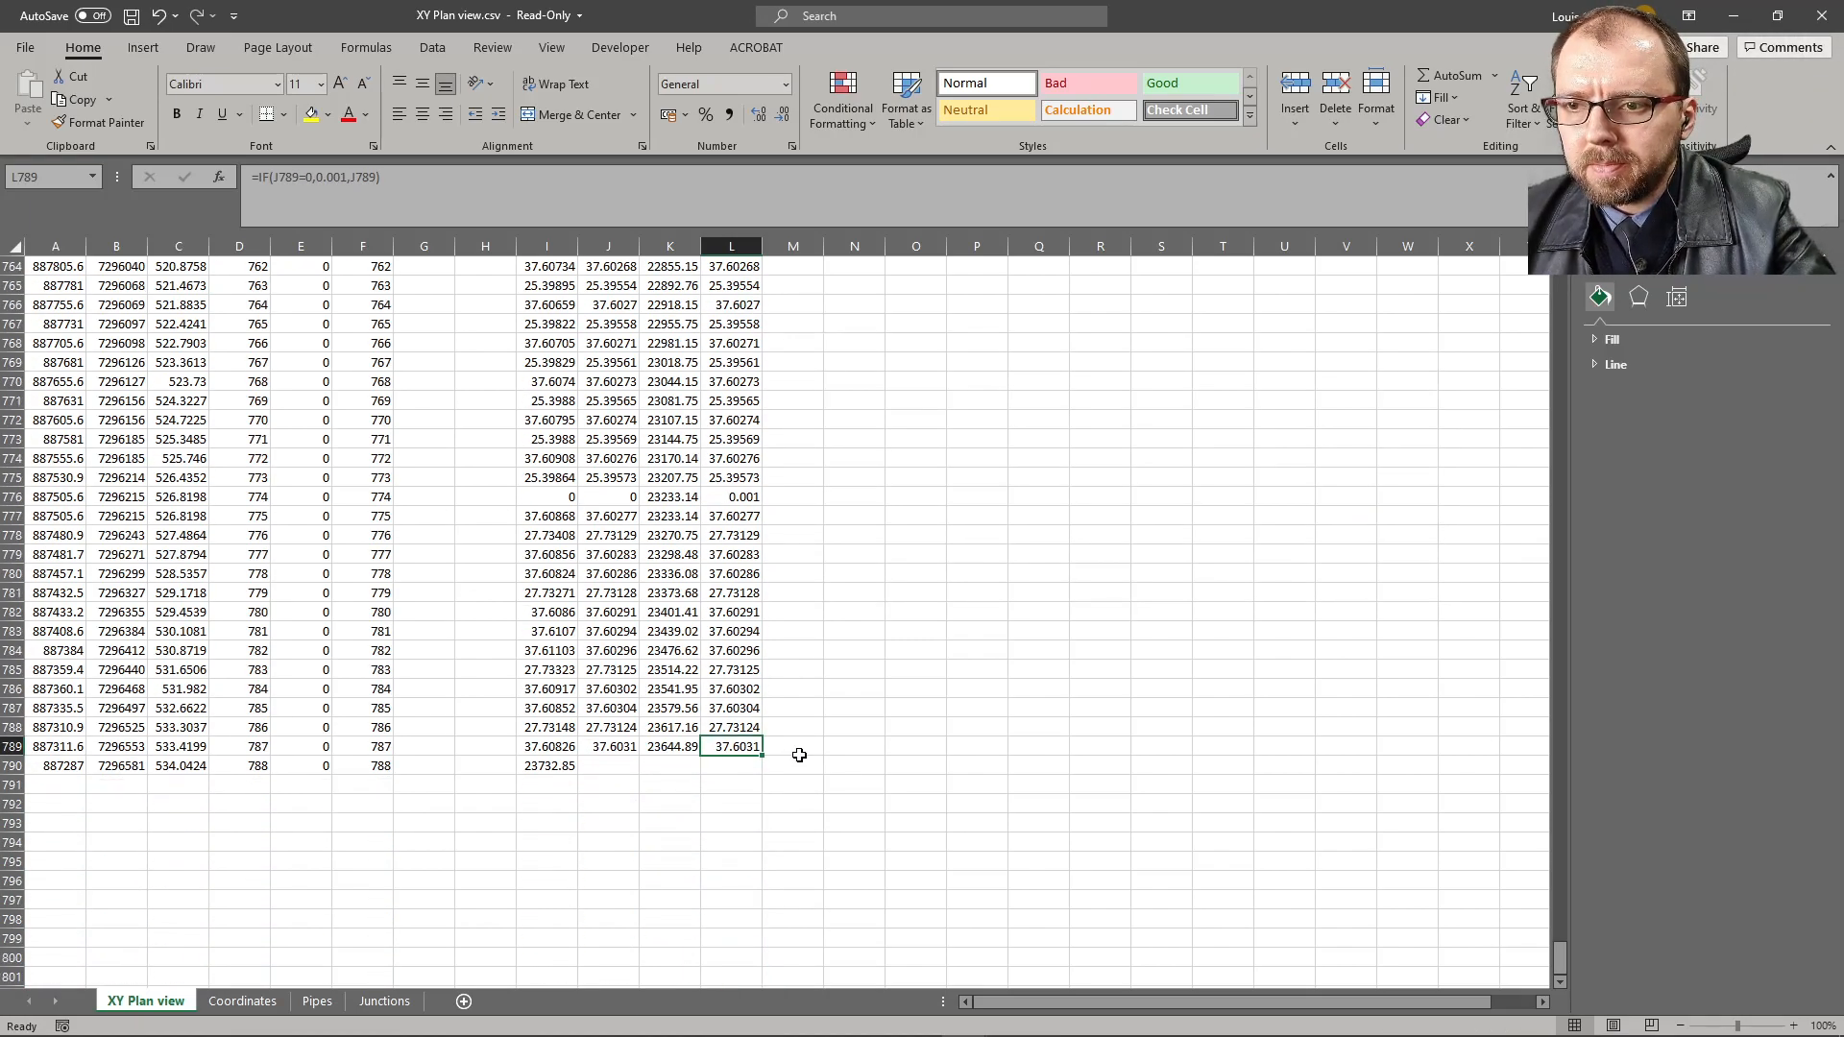
{"action": "key", "text": "ctrl+Up"}
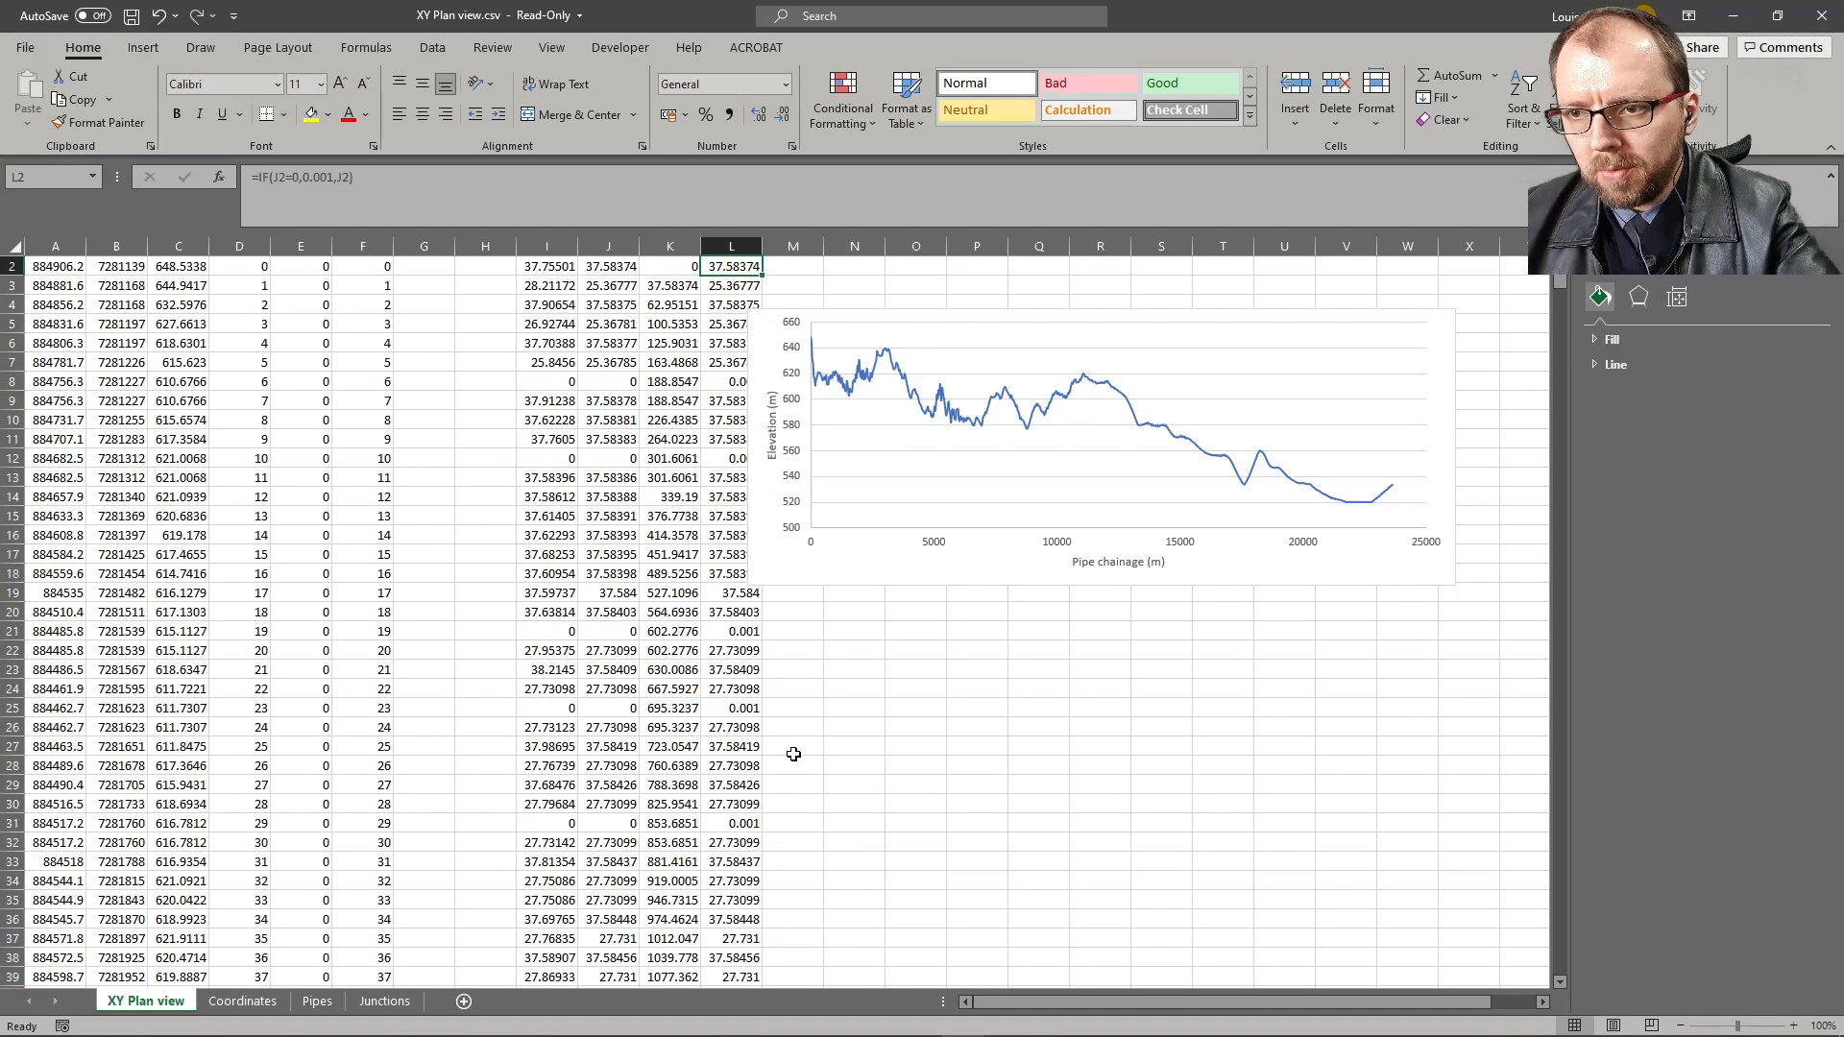
{"action": "scroll", "coordinate": [794, 754], "scroll_direction": "up", "scroll_amount": 1}
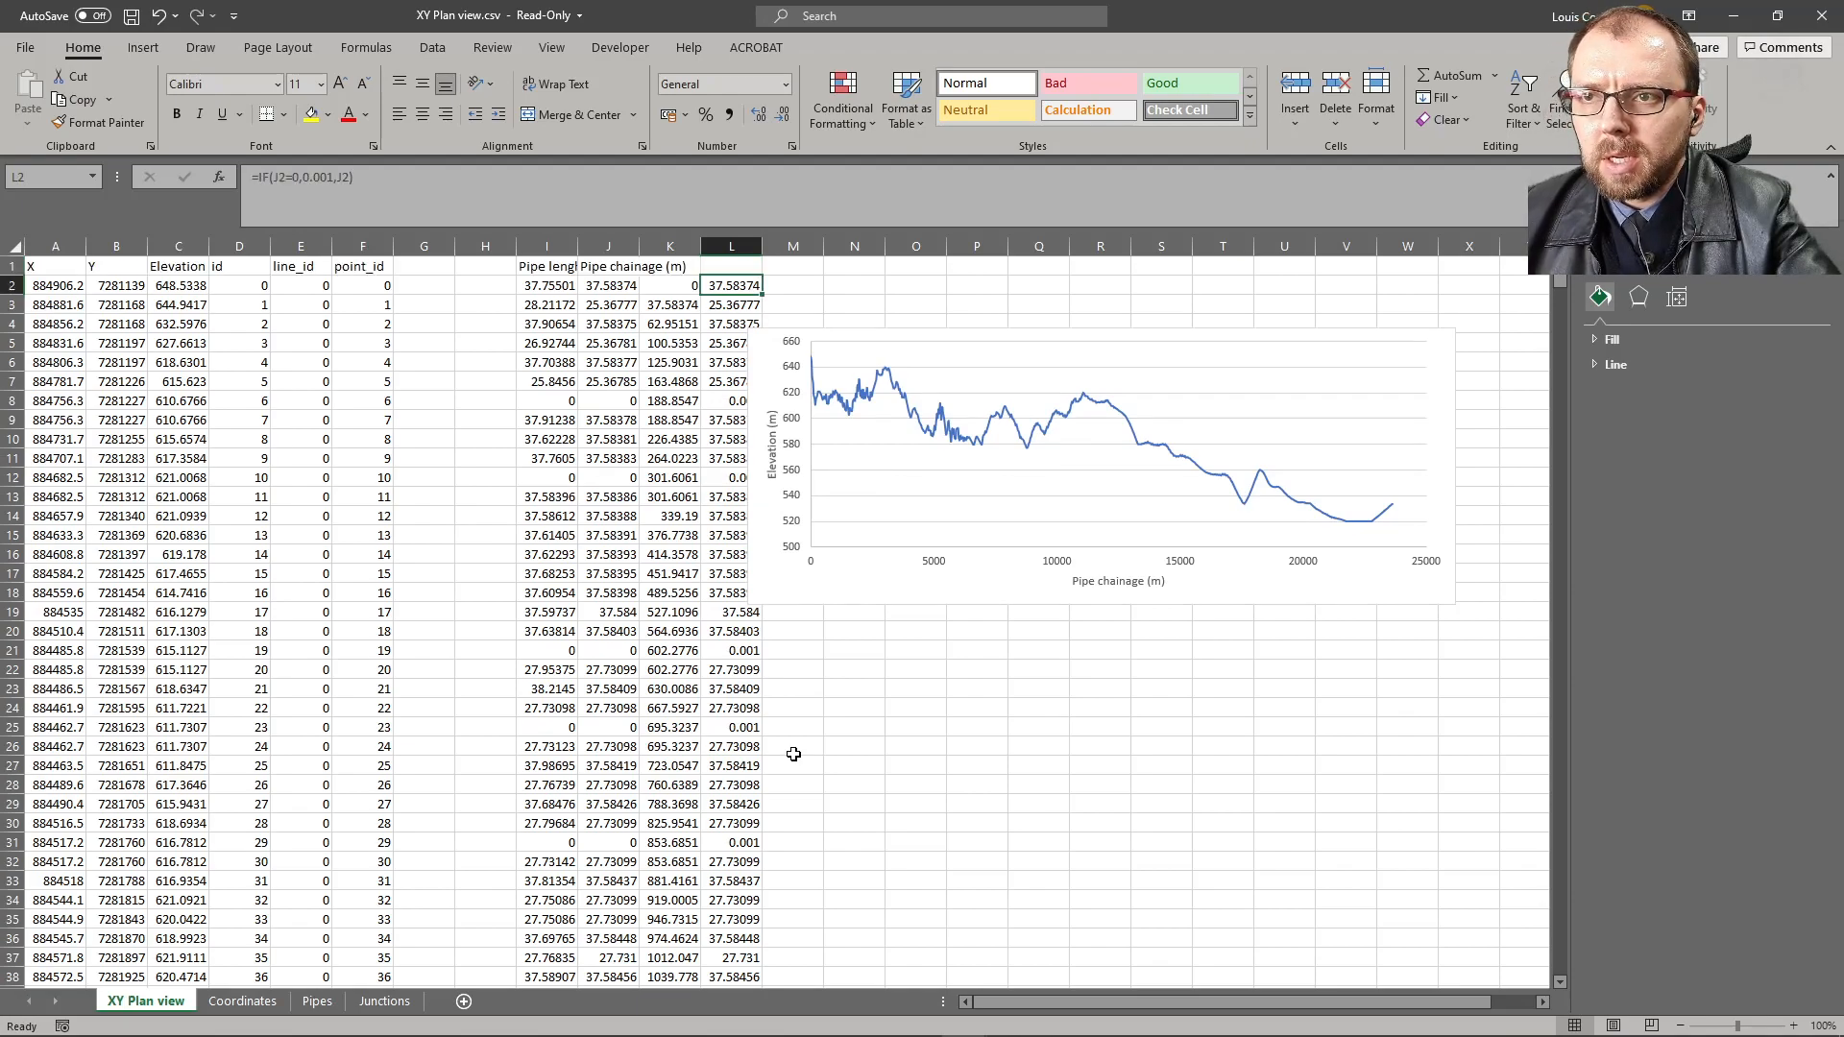
- Copy the adjusted lengths in L2:L789 and select cell D2 of the Pipes sheet as the destination
{"action": "key", "text": "ctrl+shift+Down"}
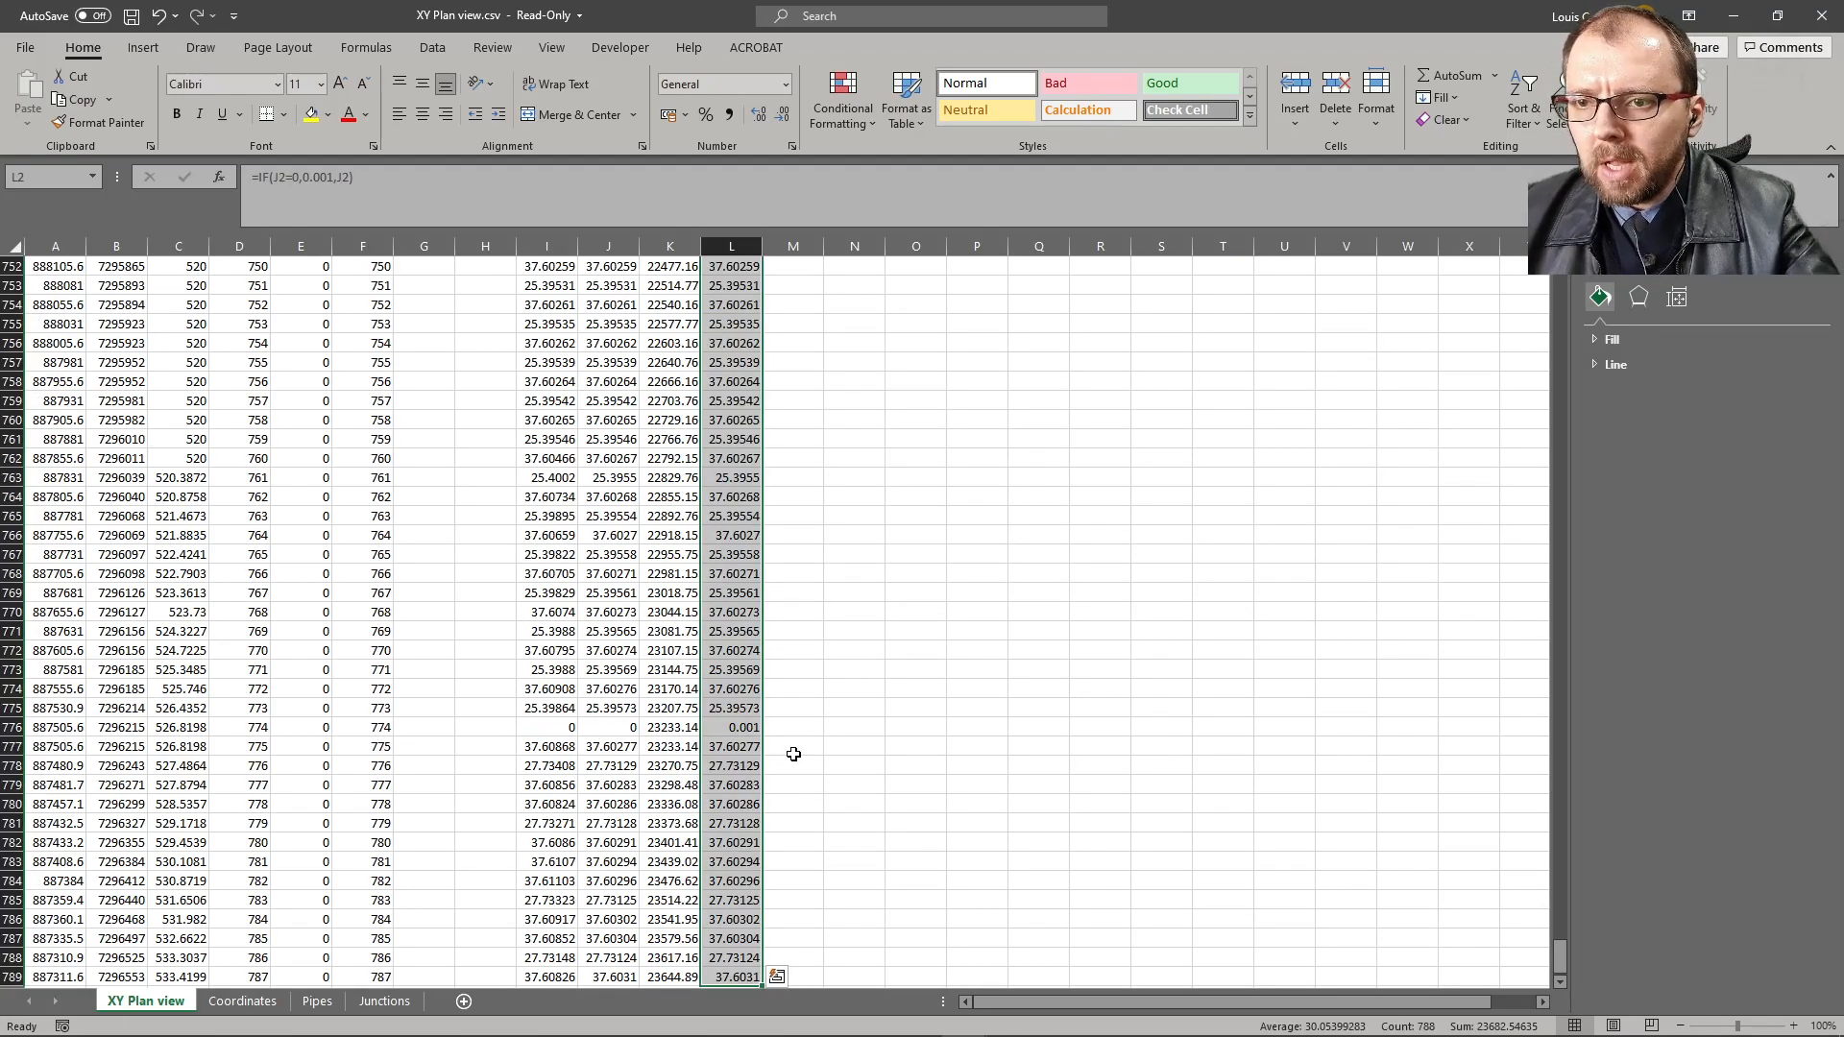
{"action": "key", "text": "ctrl+c"}
{"action": "left_click", "coordinate": [322, 1002]}
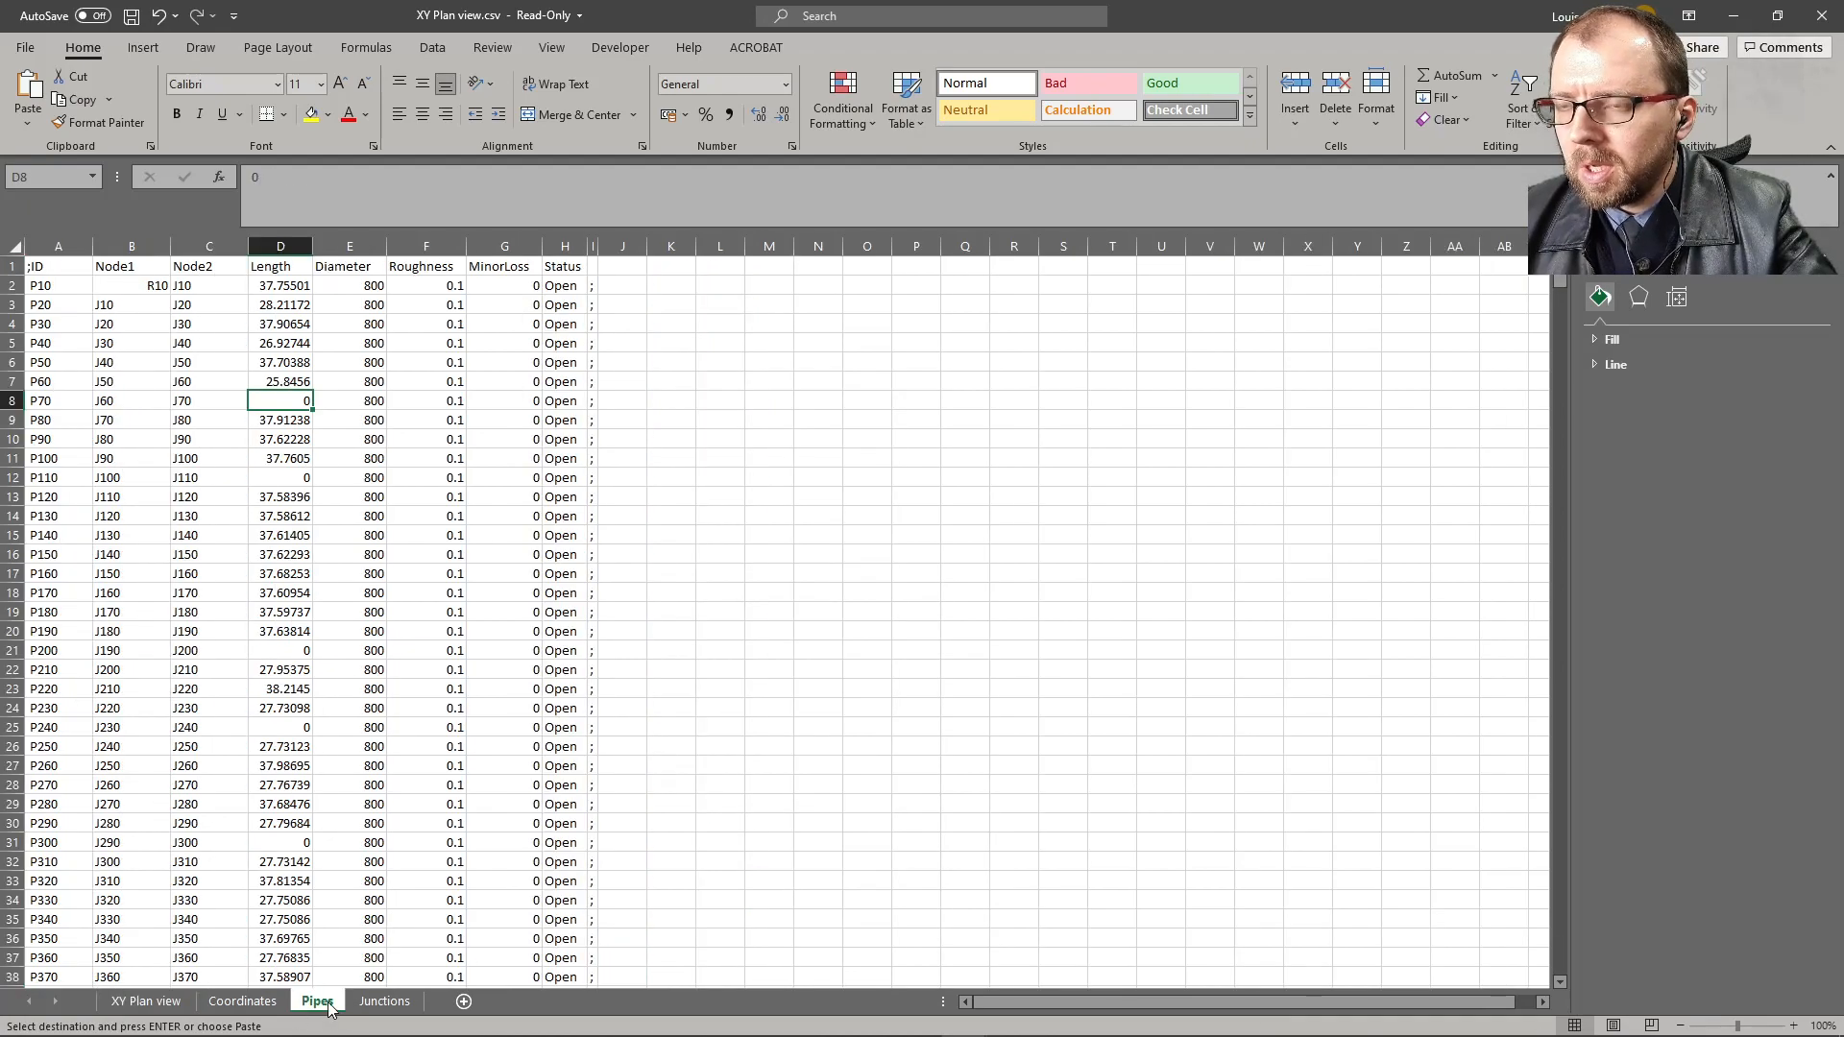
{"action": "left_click", "coordinate": [291, 290]}
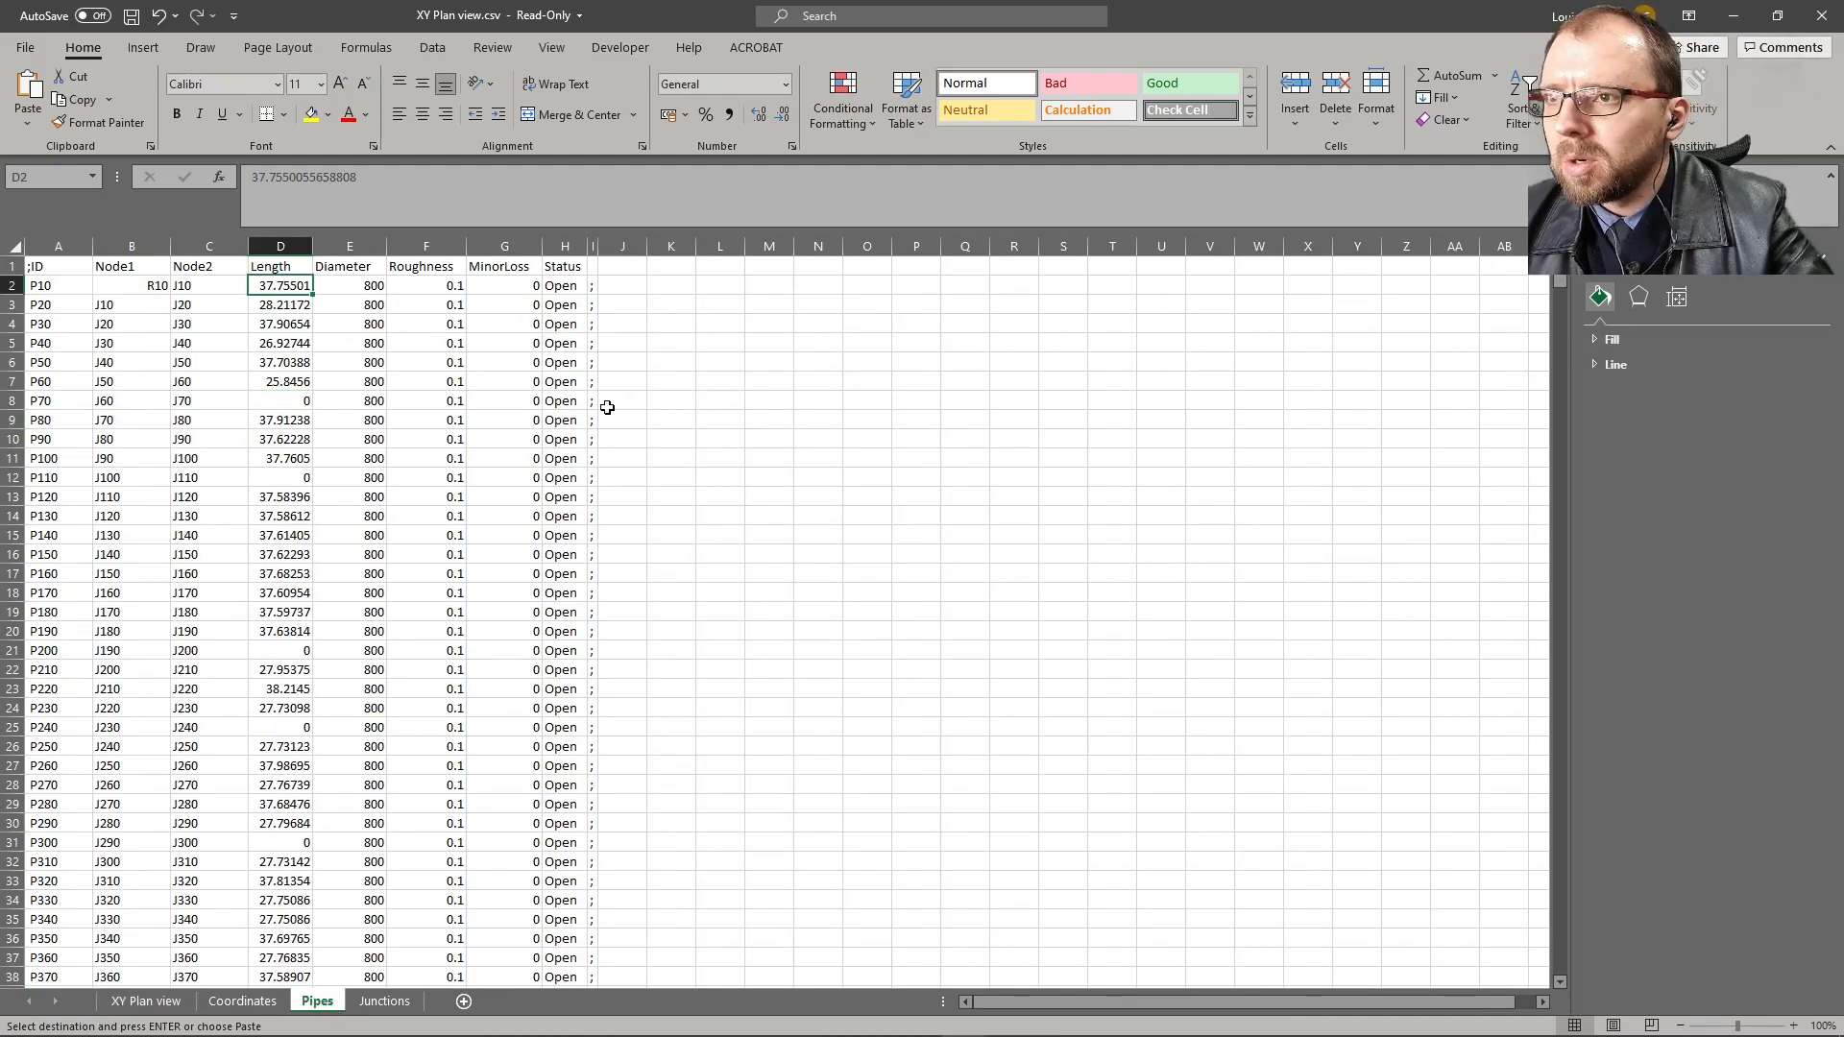
{"action": "key", "text": "ctrl+v"}
{"action": "key", "text": "ctrl+z"}
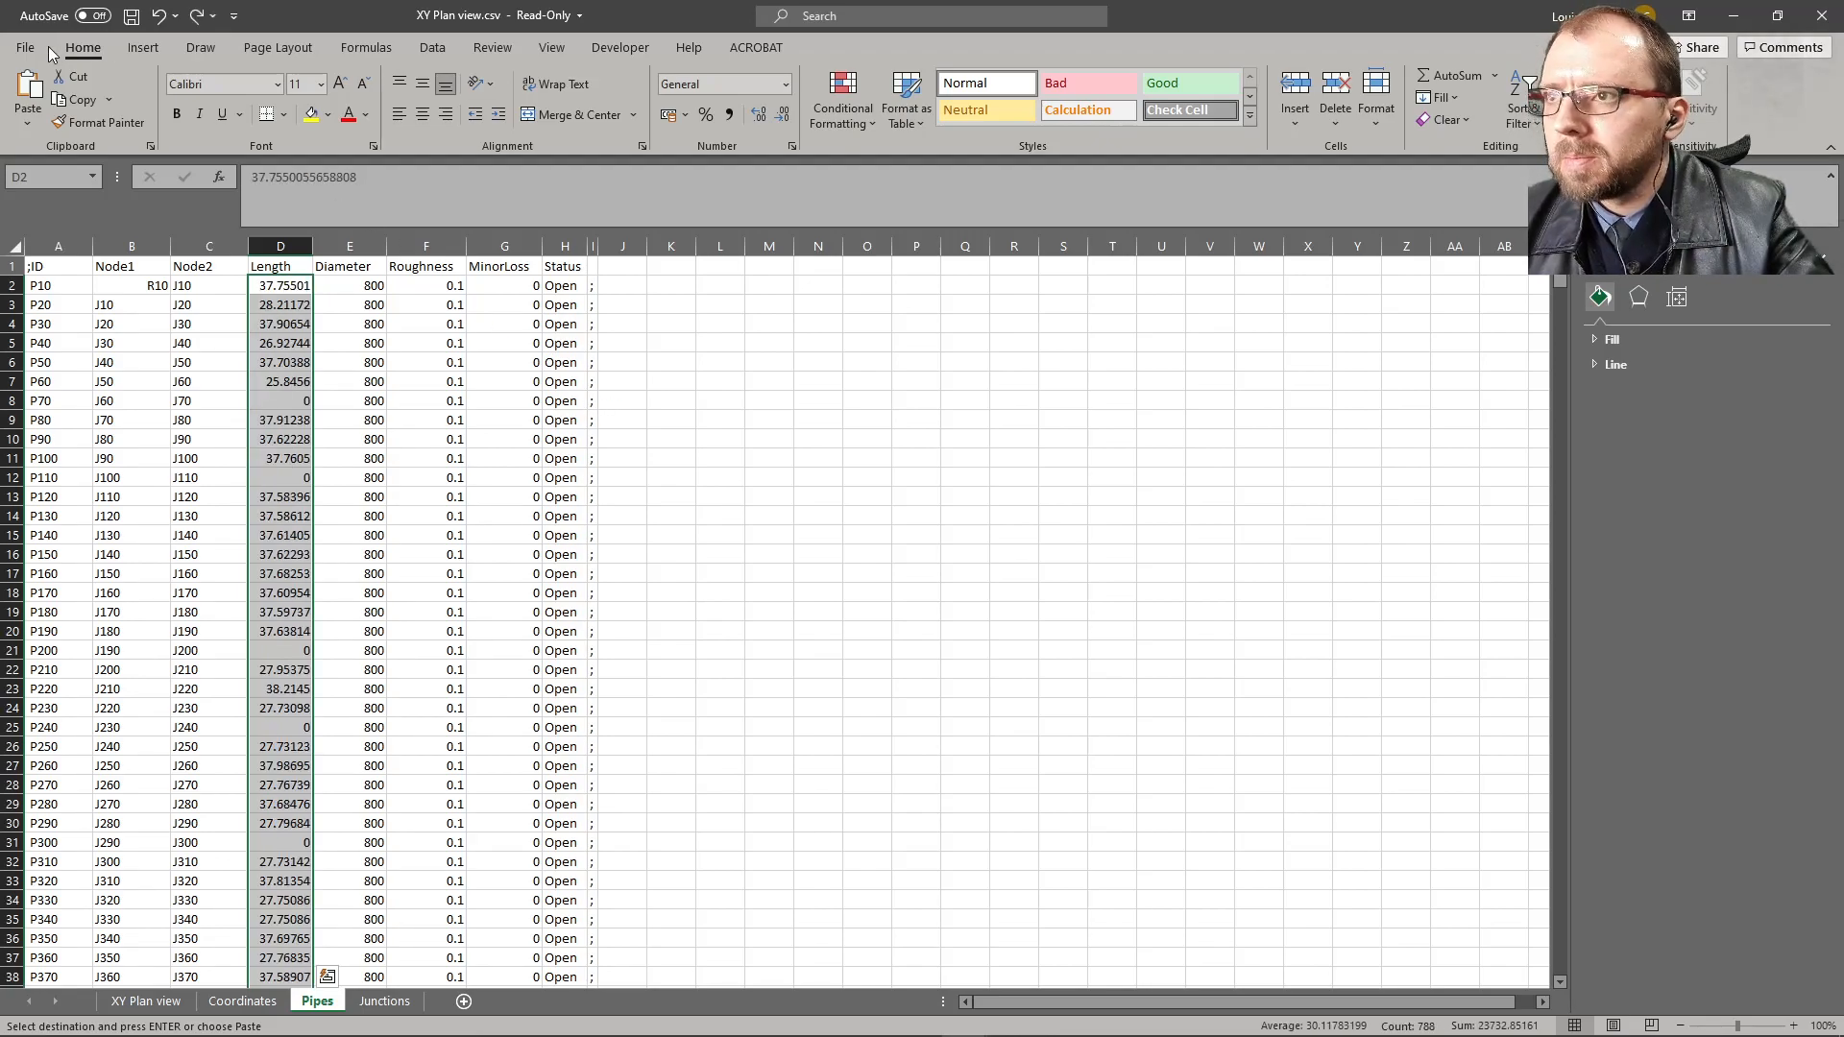
{"action": "left_click", "coordinate": [28, 123]}
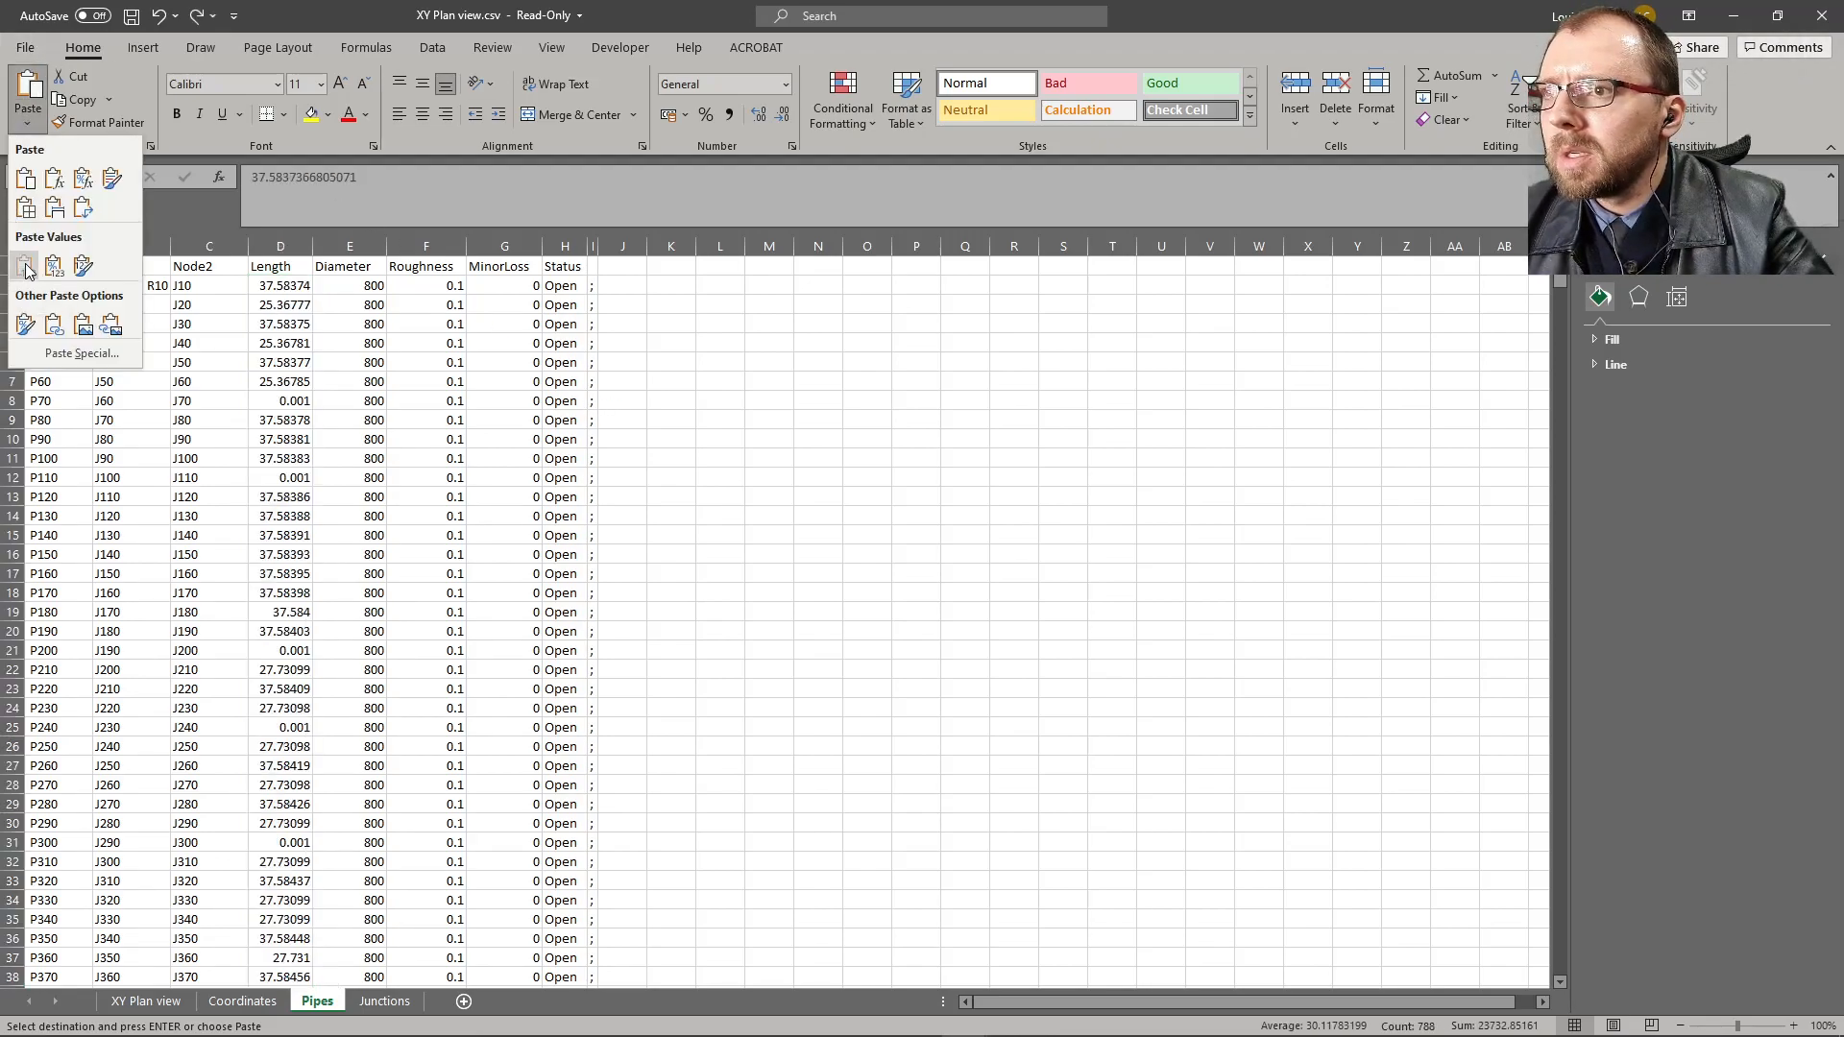
{"action": "left_click", "coordinate": [25, 267]}
{"action": "key", "text": "ctrl+z"}
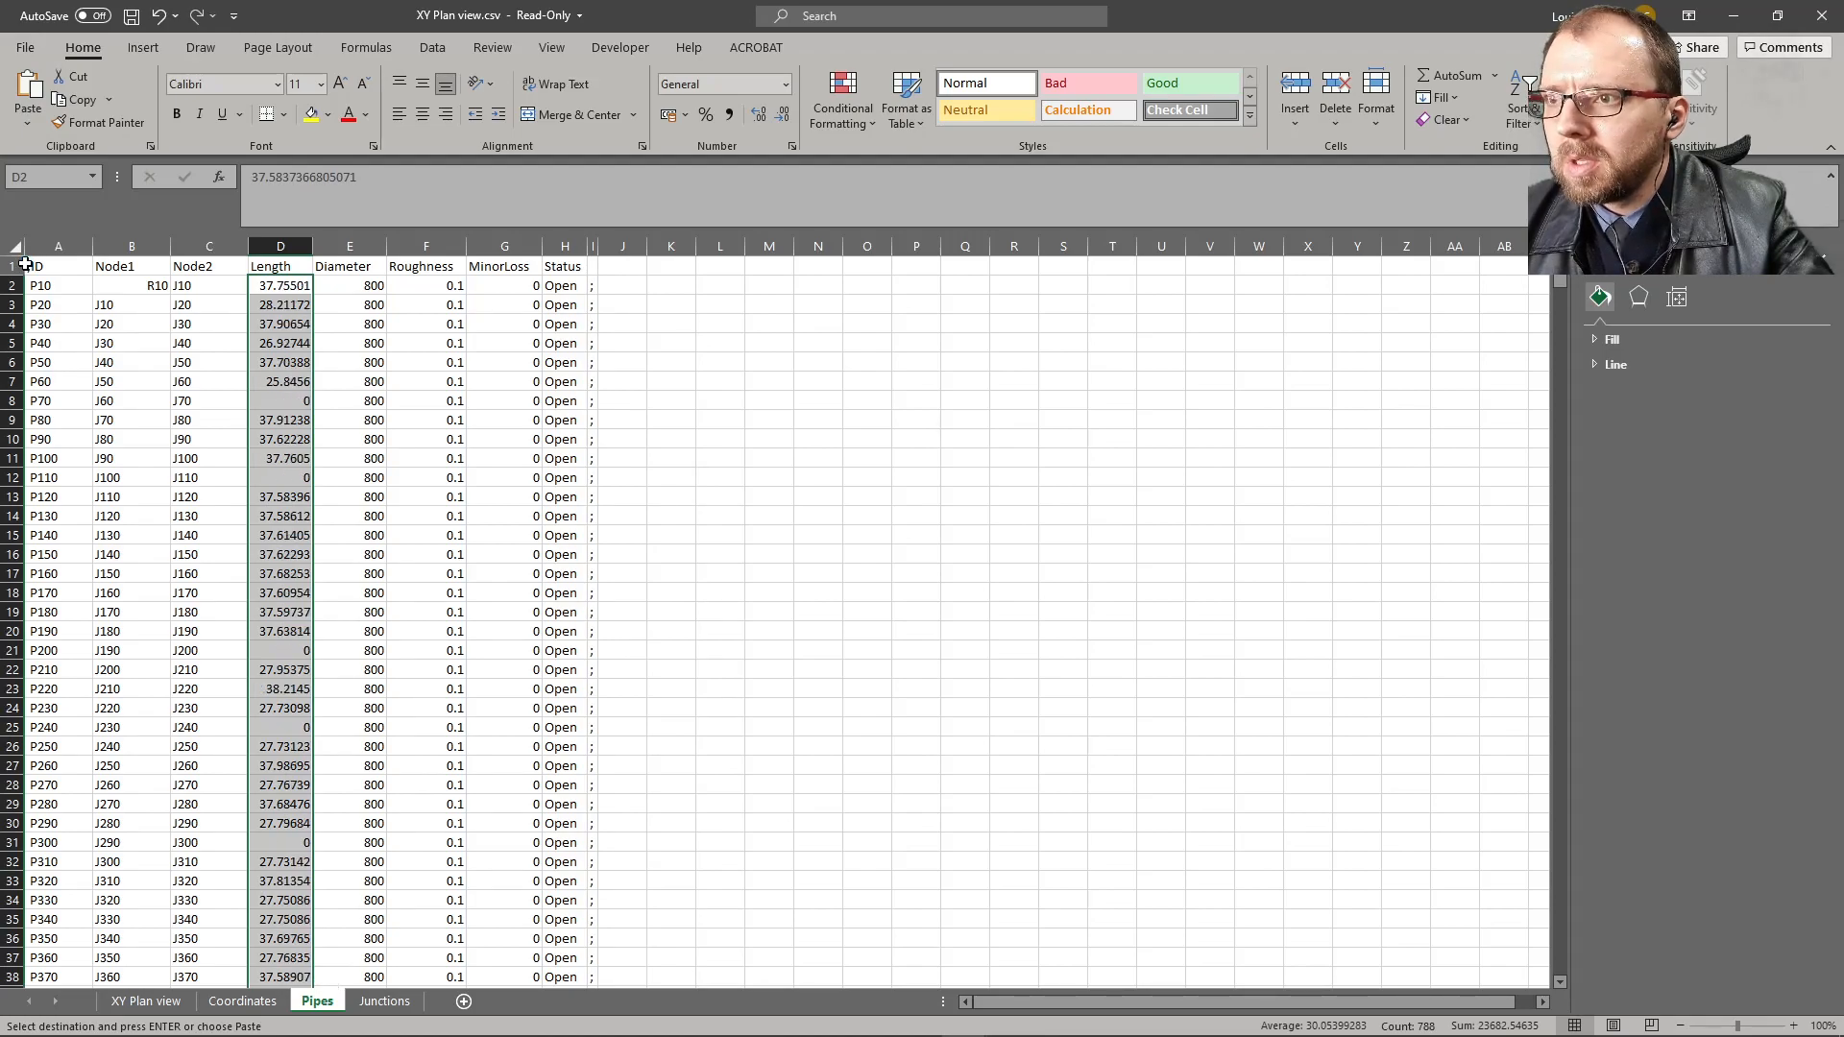
- Paste the copied lengths as values into the Length column from D2, and copy the whole pipe table A2:I789
{"action": "left_click", "coordinate": [28, 122]}
{"action": "left_click", "coordinate": [19, 258]}
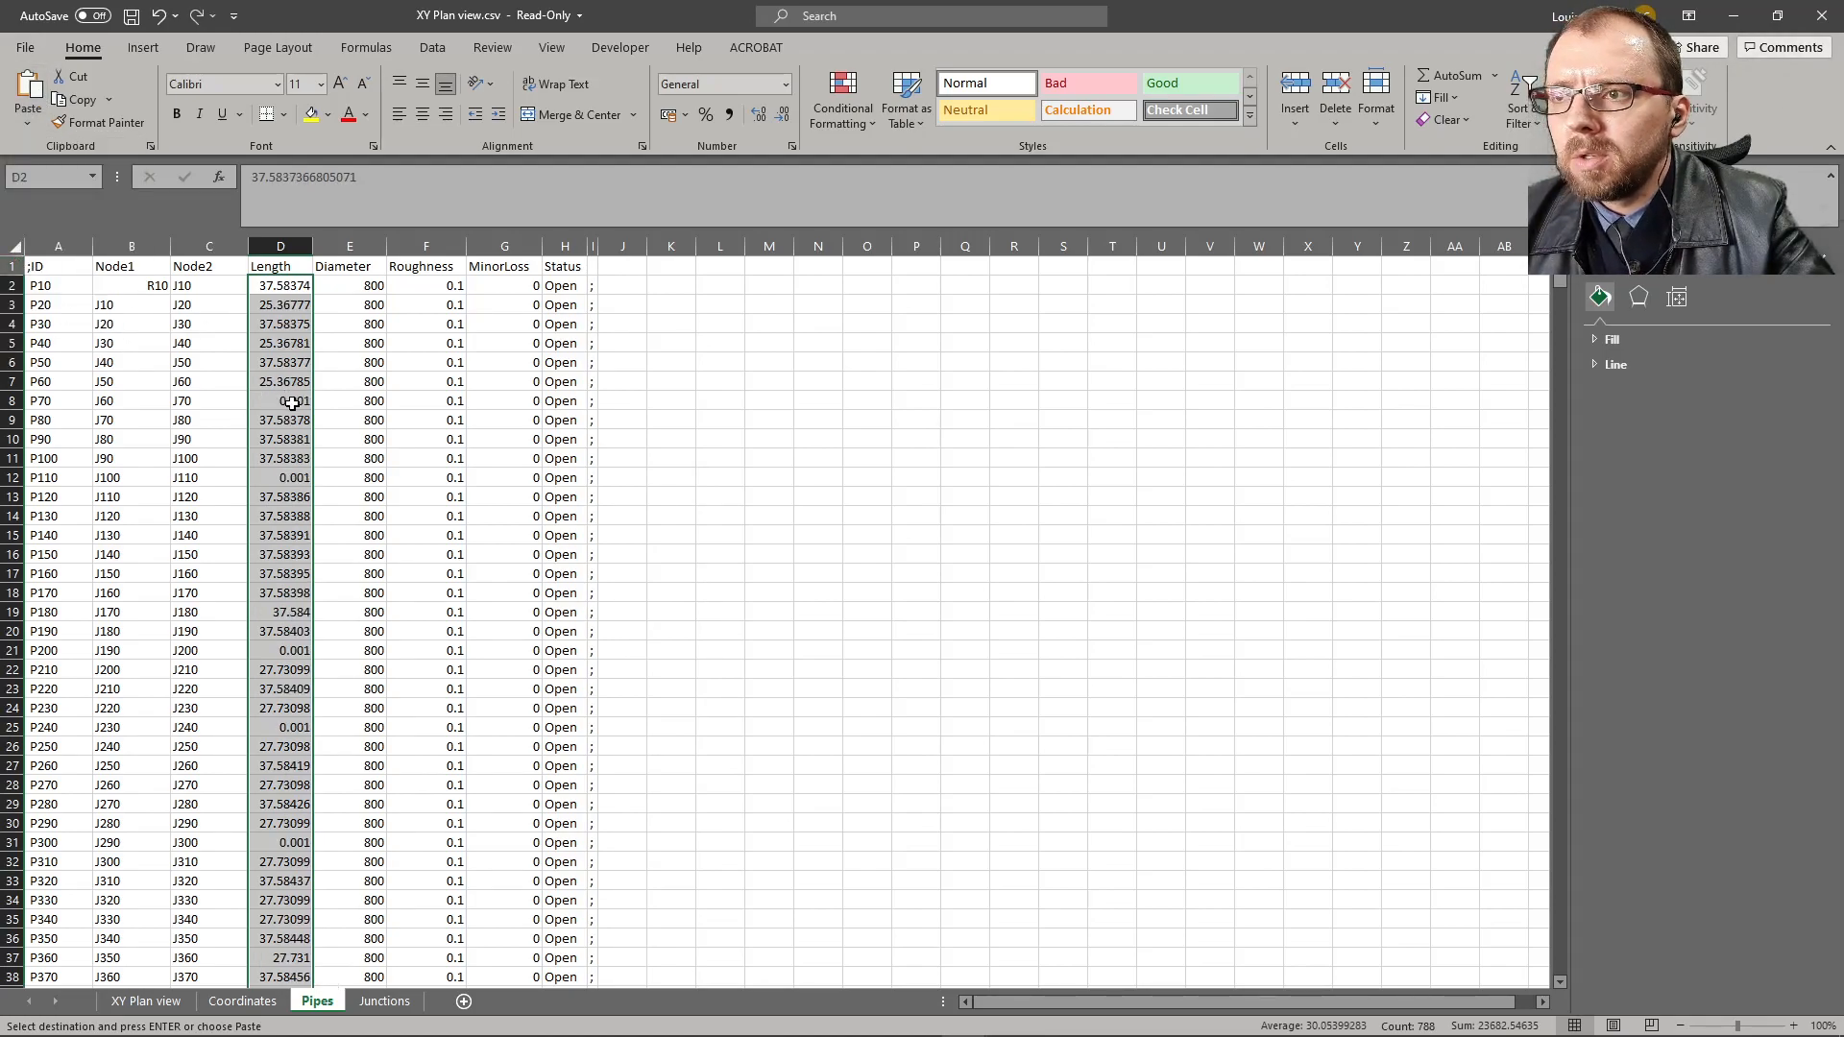
{"action": "left_click", "coordinate": [51, 289]}
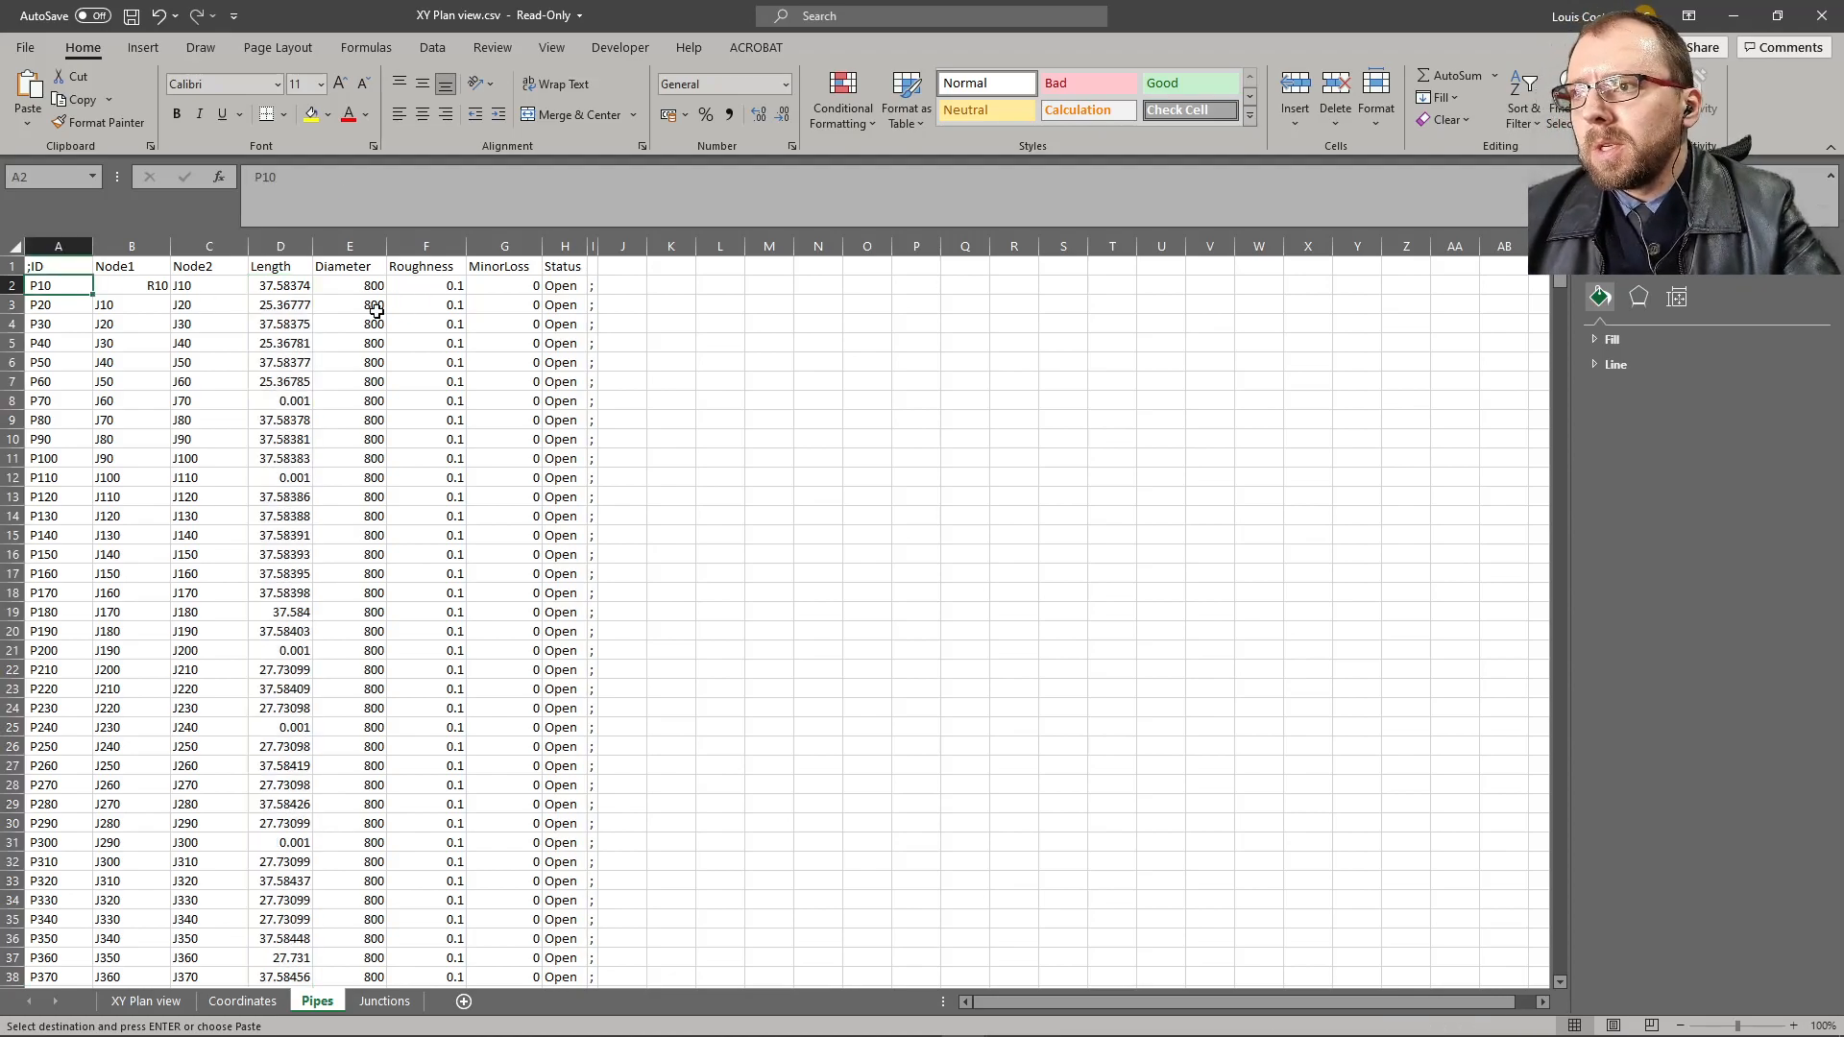
{"action": "key", "text": "ctrl+shift+Right"}
{"action": "key", "text": "ctrl+shift+Right"}
{"action": "key", "text": "ctrl+shift+Left"}
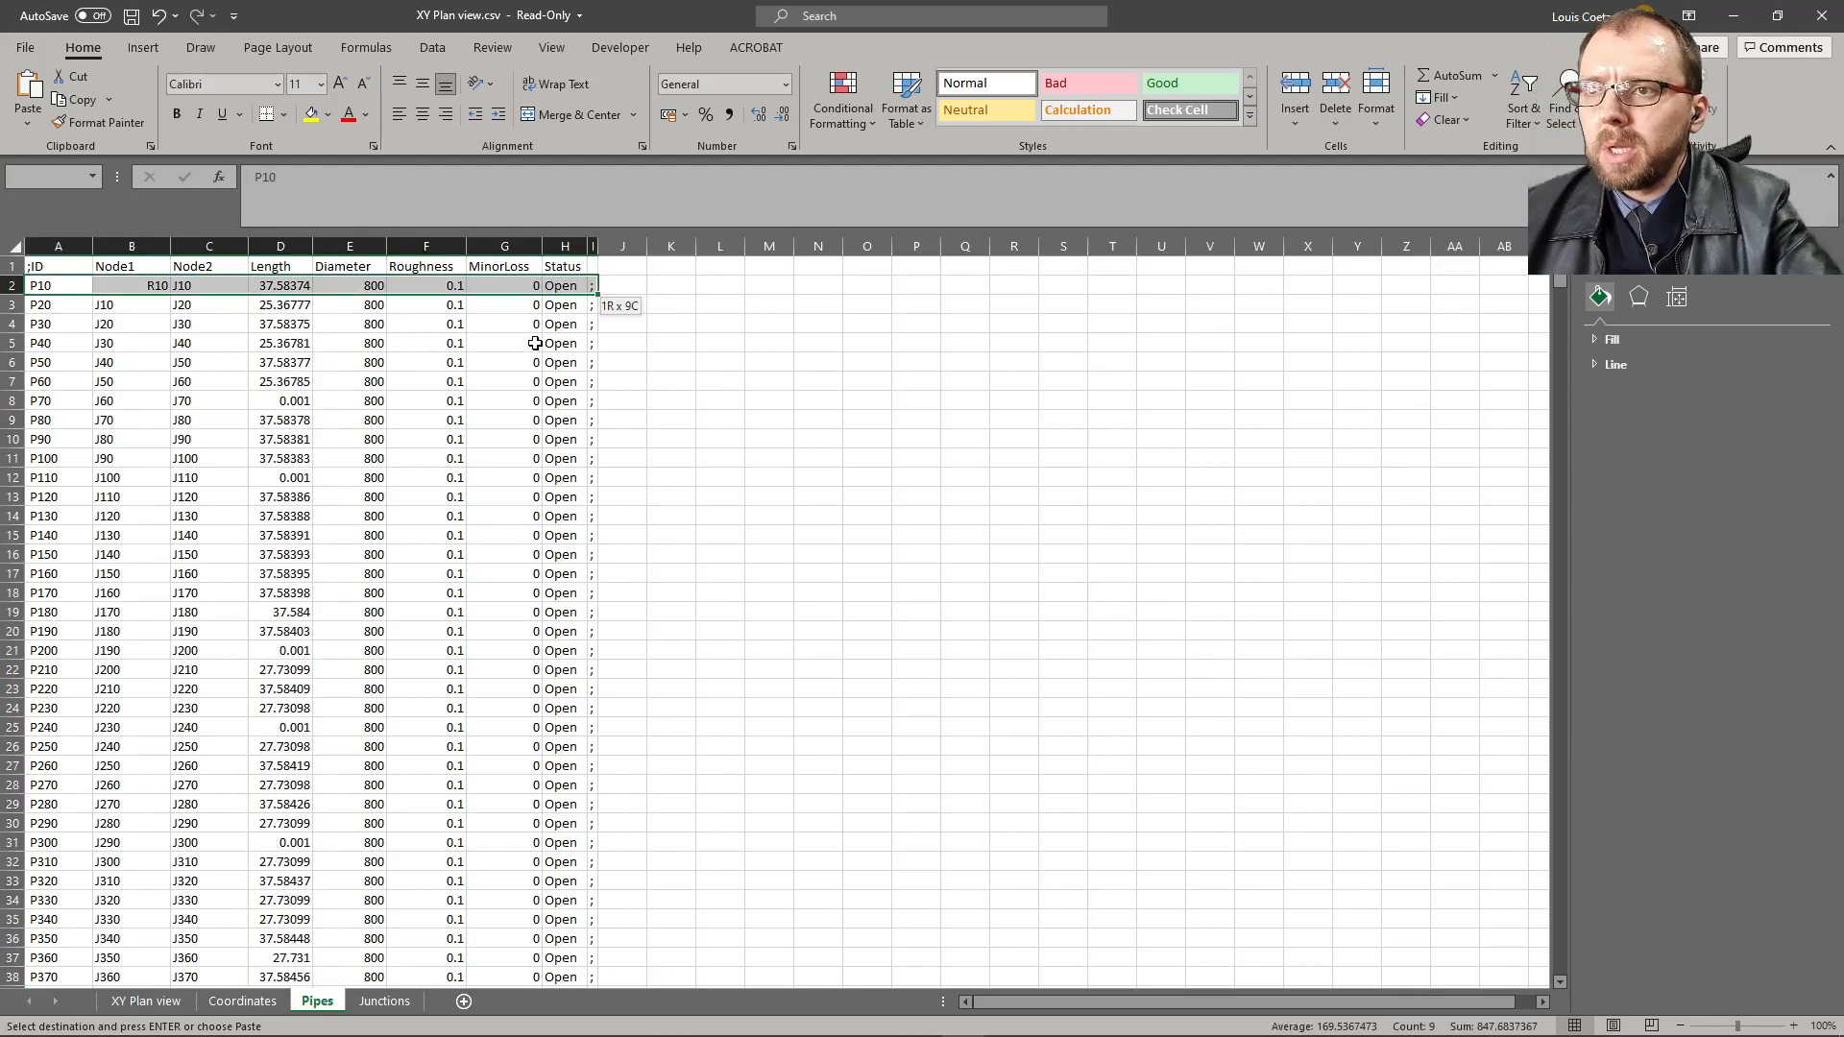
{"action": "key", "text": "ctrl+shift+Down"}
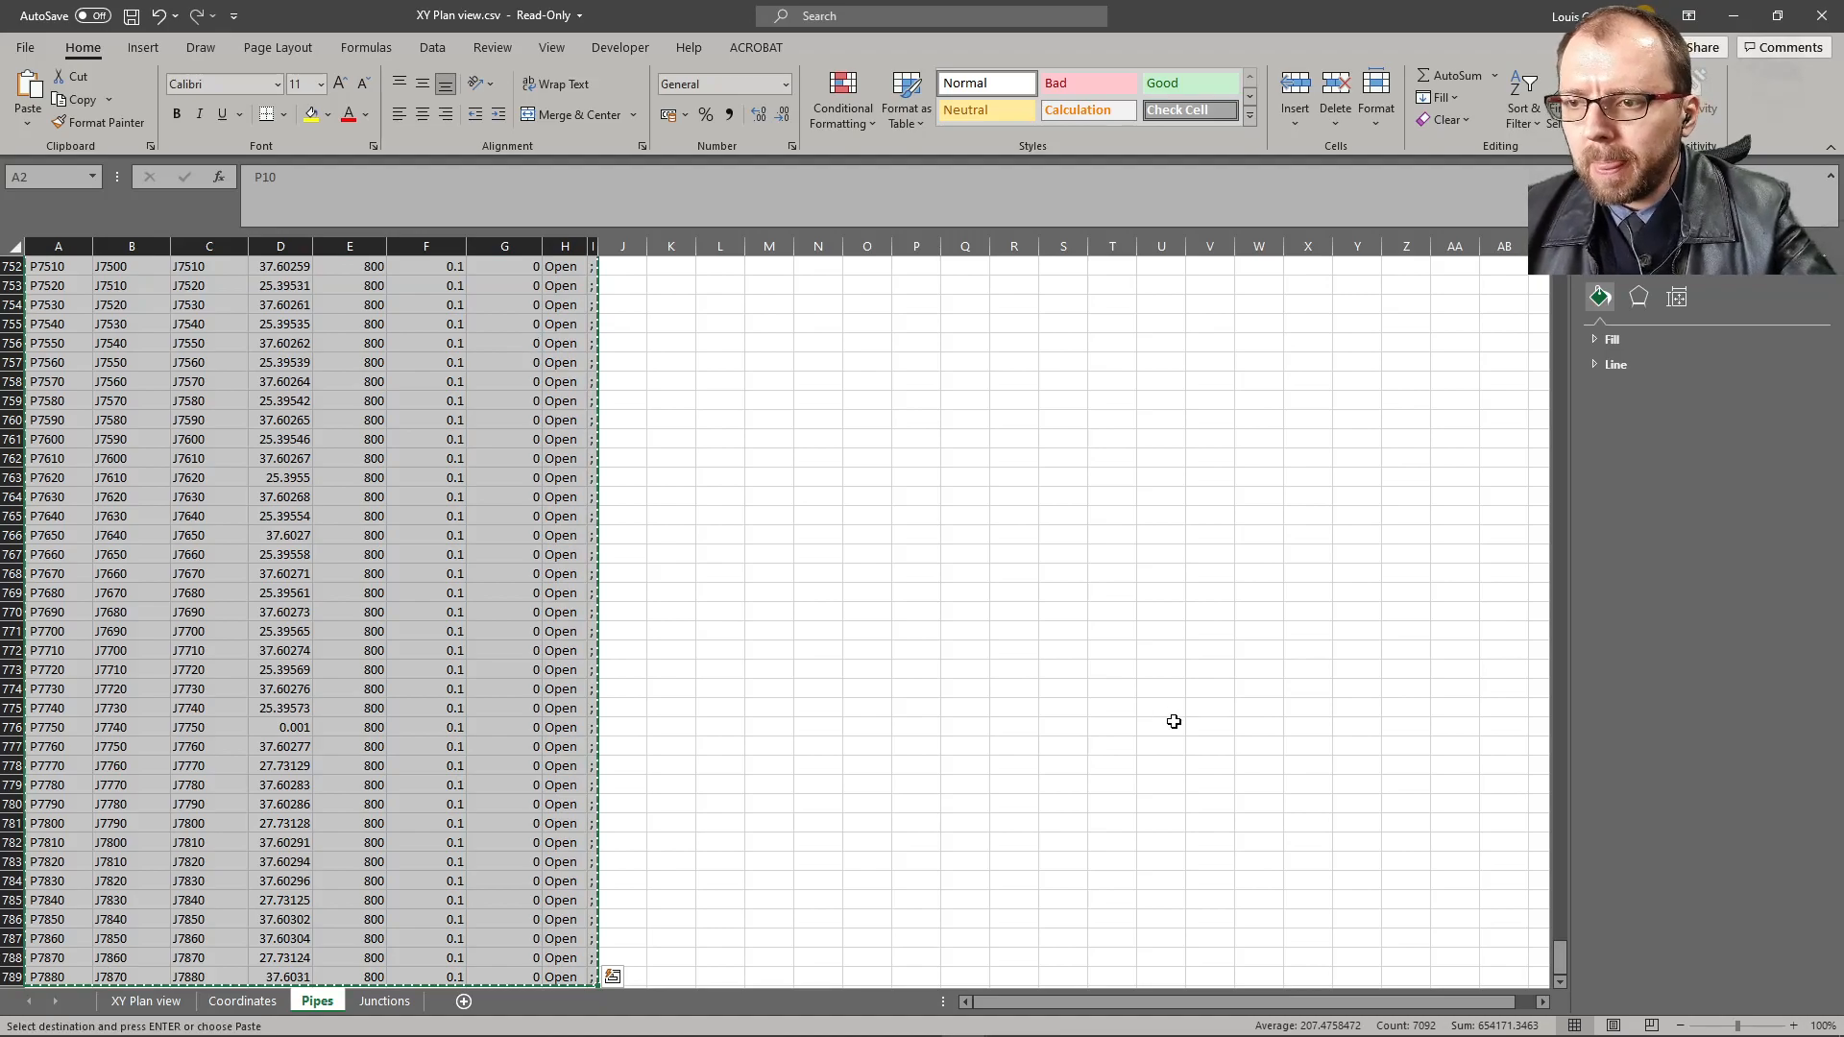
- Switch to Assignment - Pipe Flow.inp in Notepad2 and replace lines P10 to P7880 of the [PIPES] section with the copied pipe table
{"action": "left_click", "coordinate": [1058, 1024]}
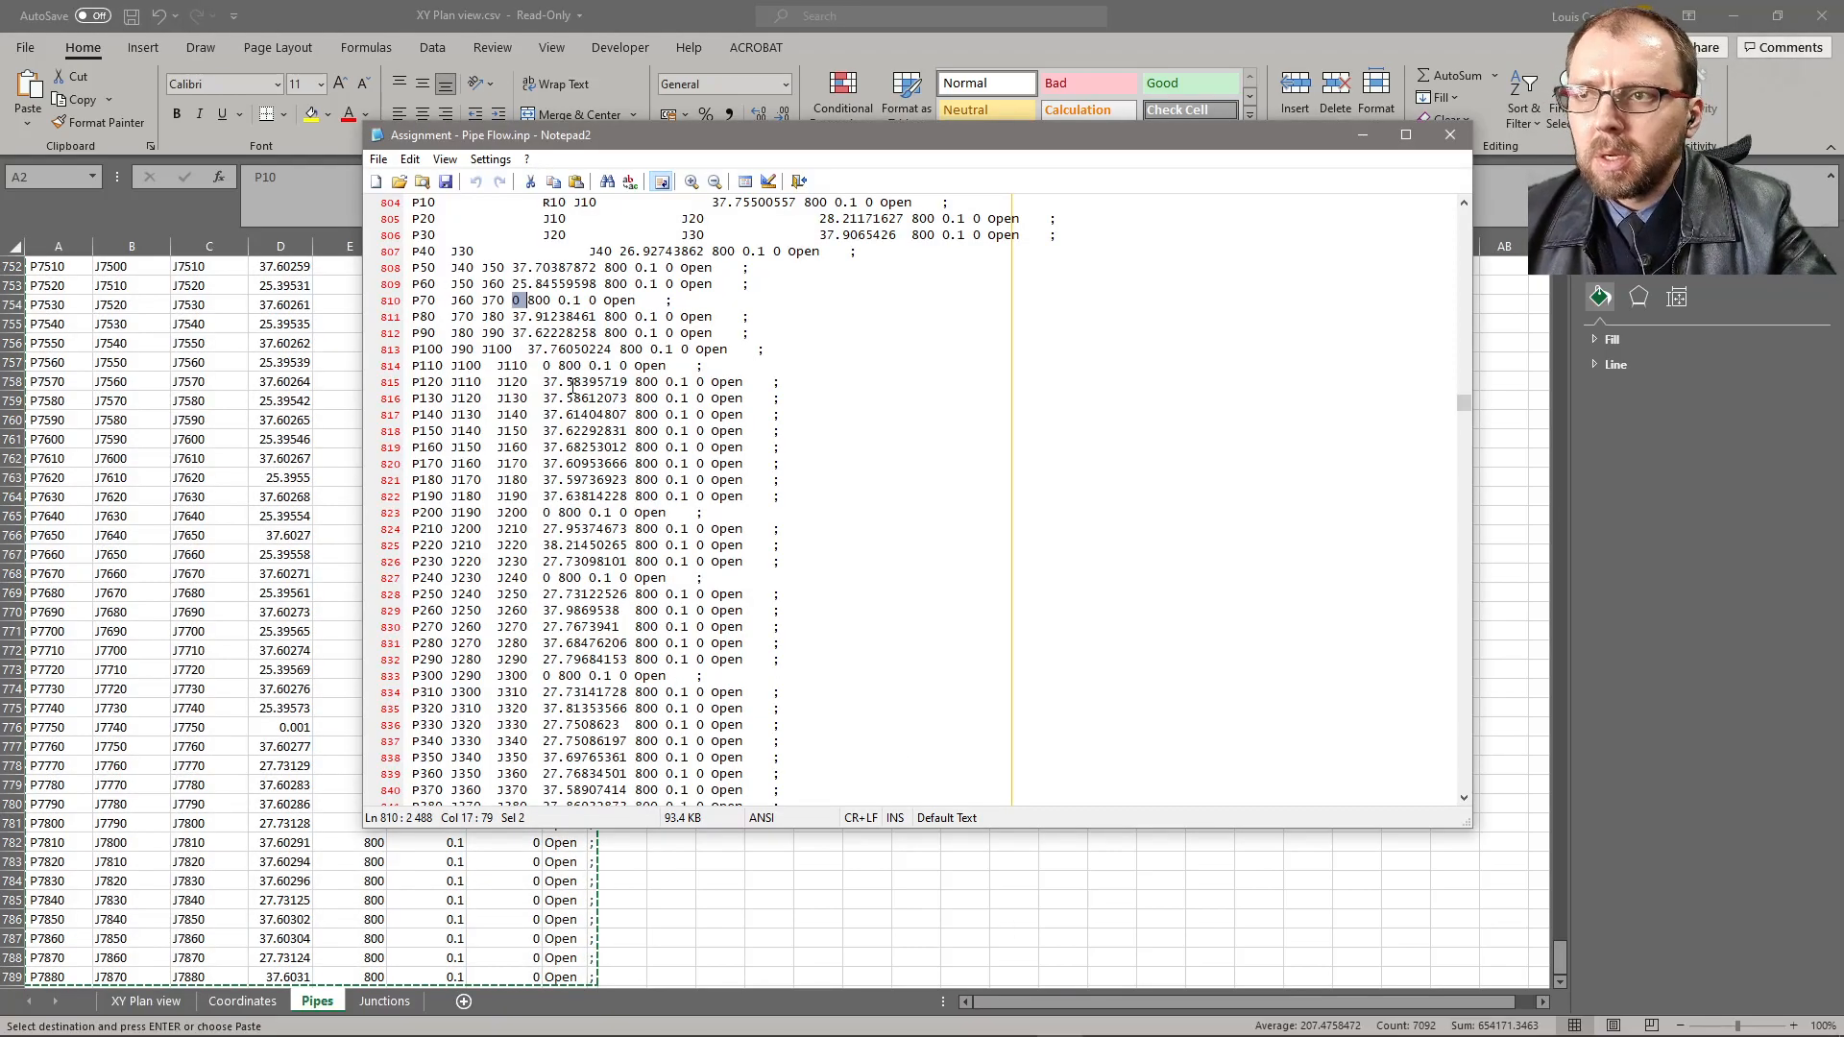
{"action": "scroll", "coordinate": [475, 274], "scroll_direction": "up", "scroll_amount": 3}
{"action": "left_click", "coordinate": [413, 349]}
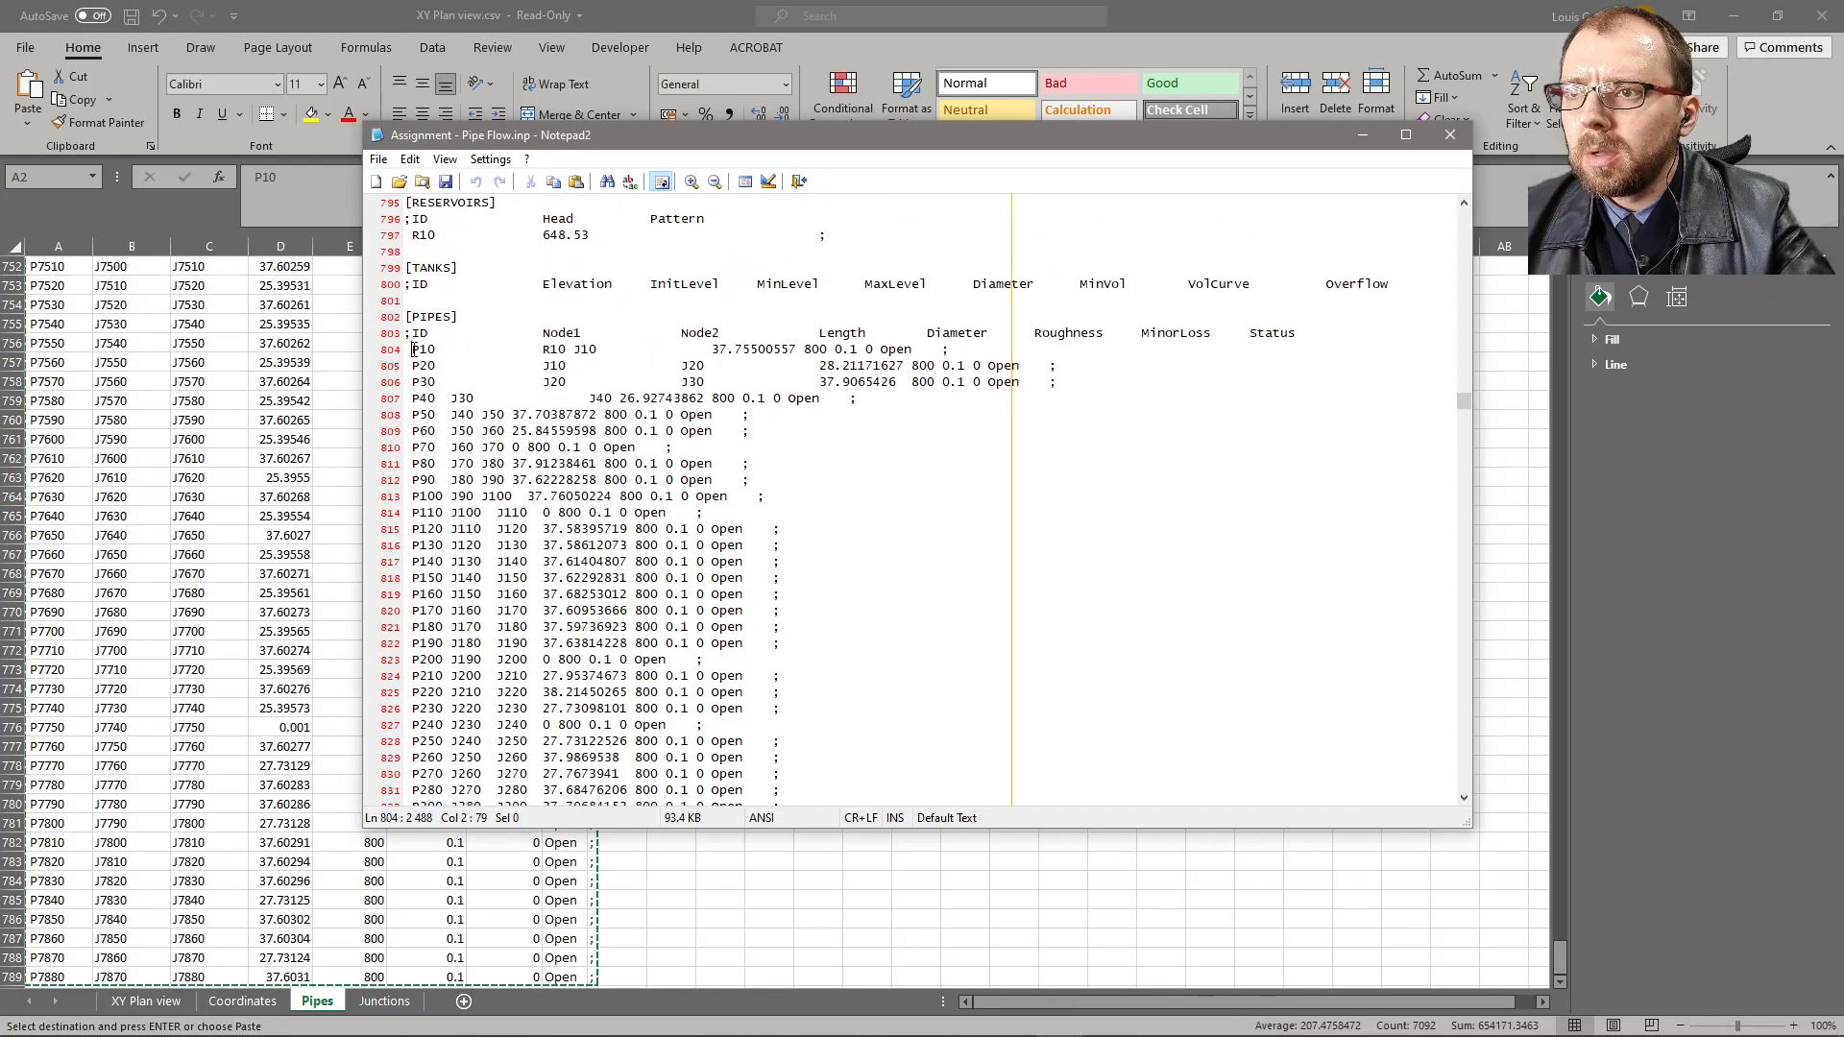
{"action": "scroll", "coordinate": [638, 503], "scroll_direction": "down", "scroll_amount": 20}
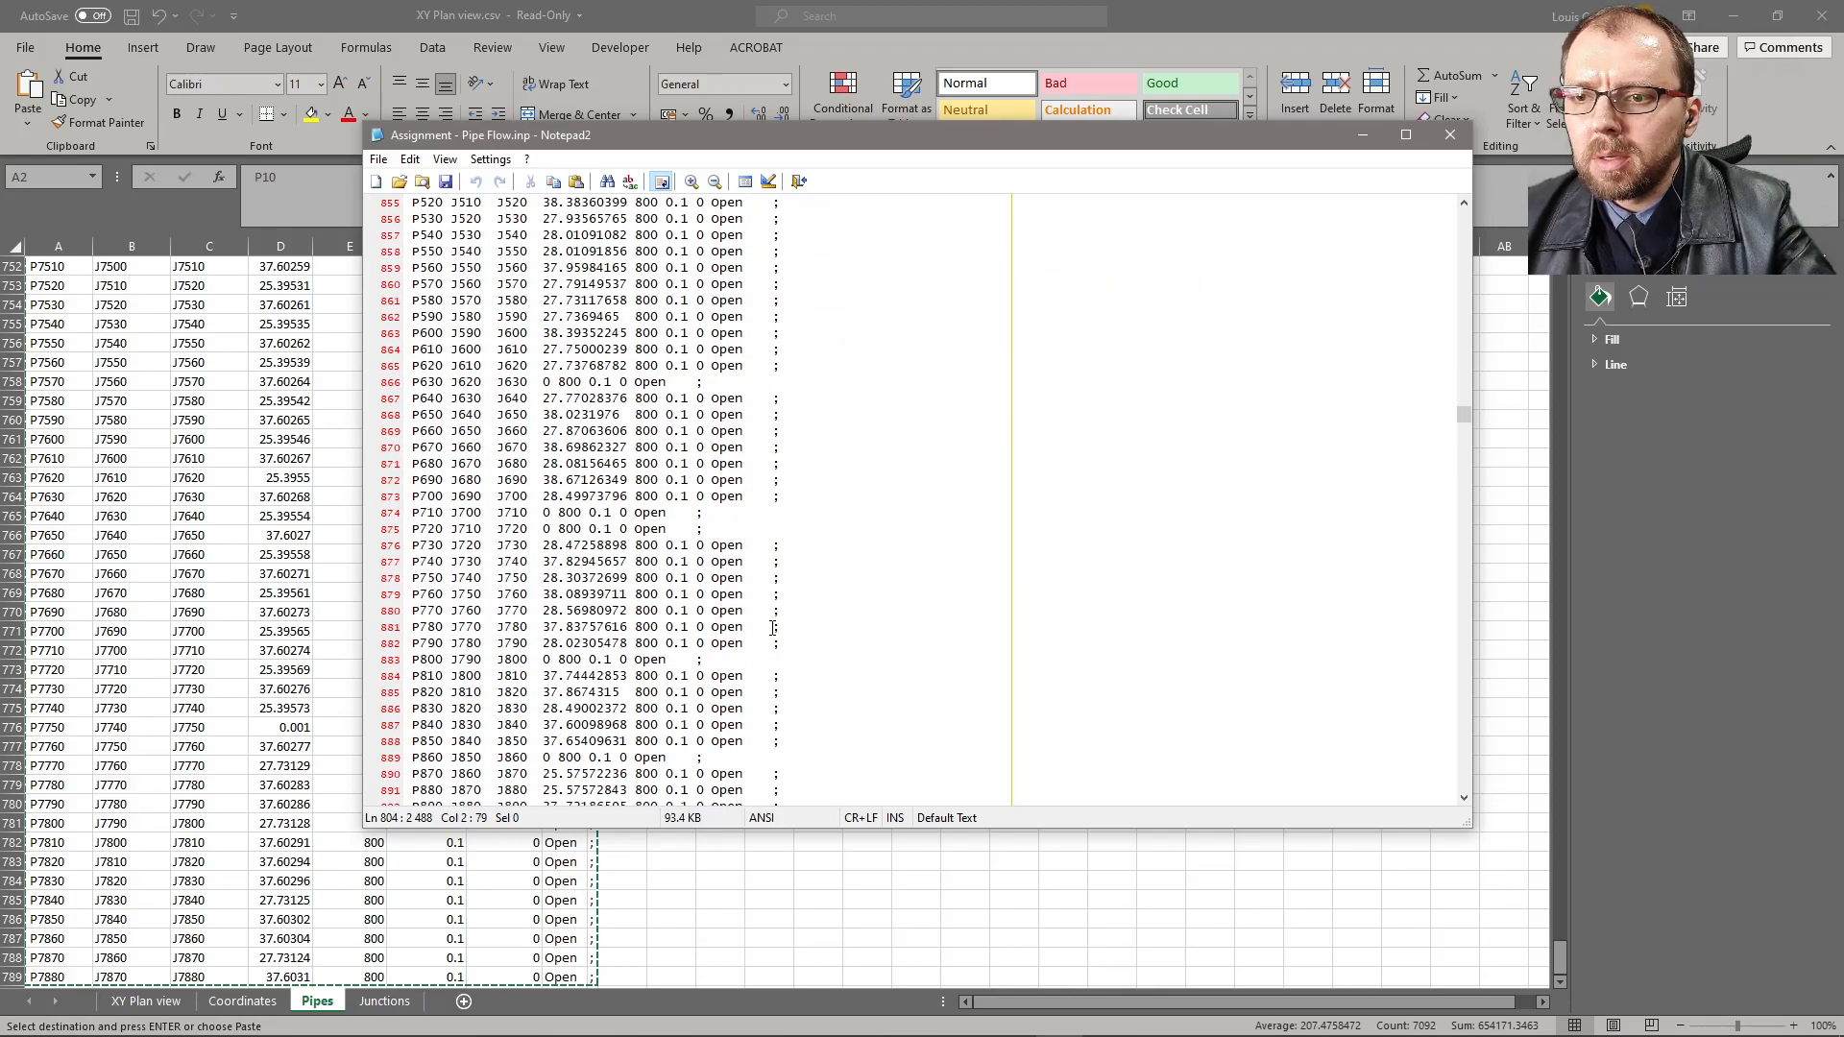
{"action": "scroll", "coordinate": [839, 567], "scroll_direction": "down", "scroll_amount": 20}
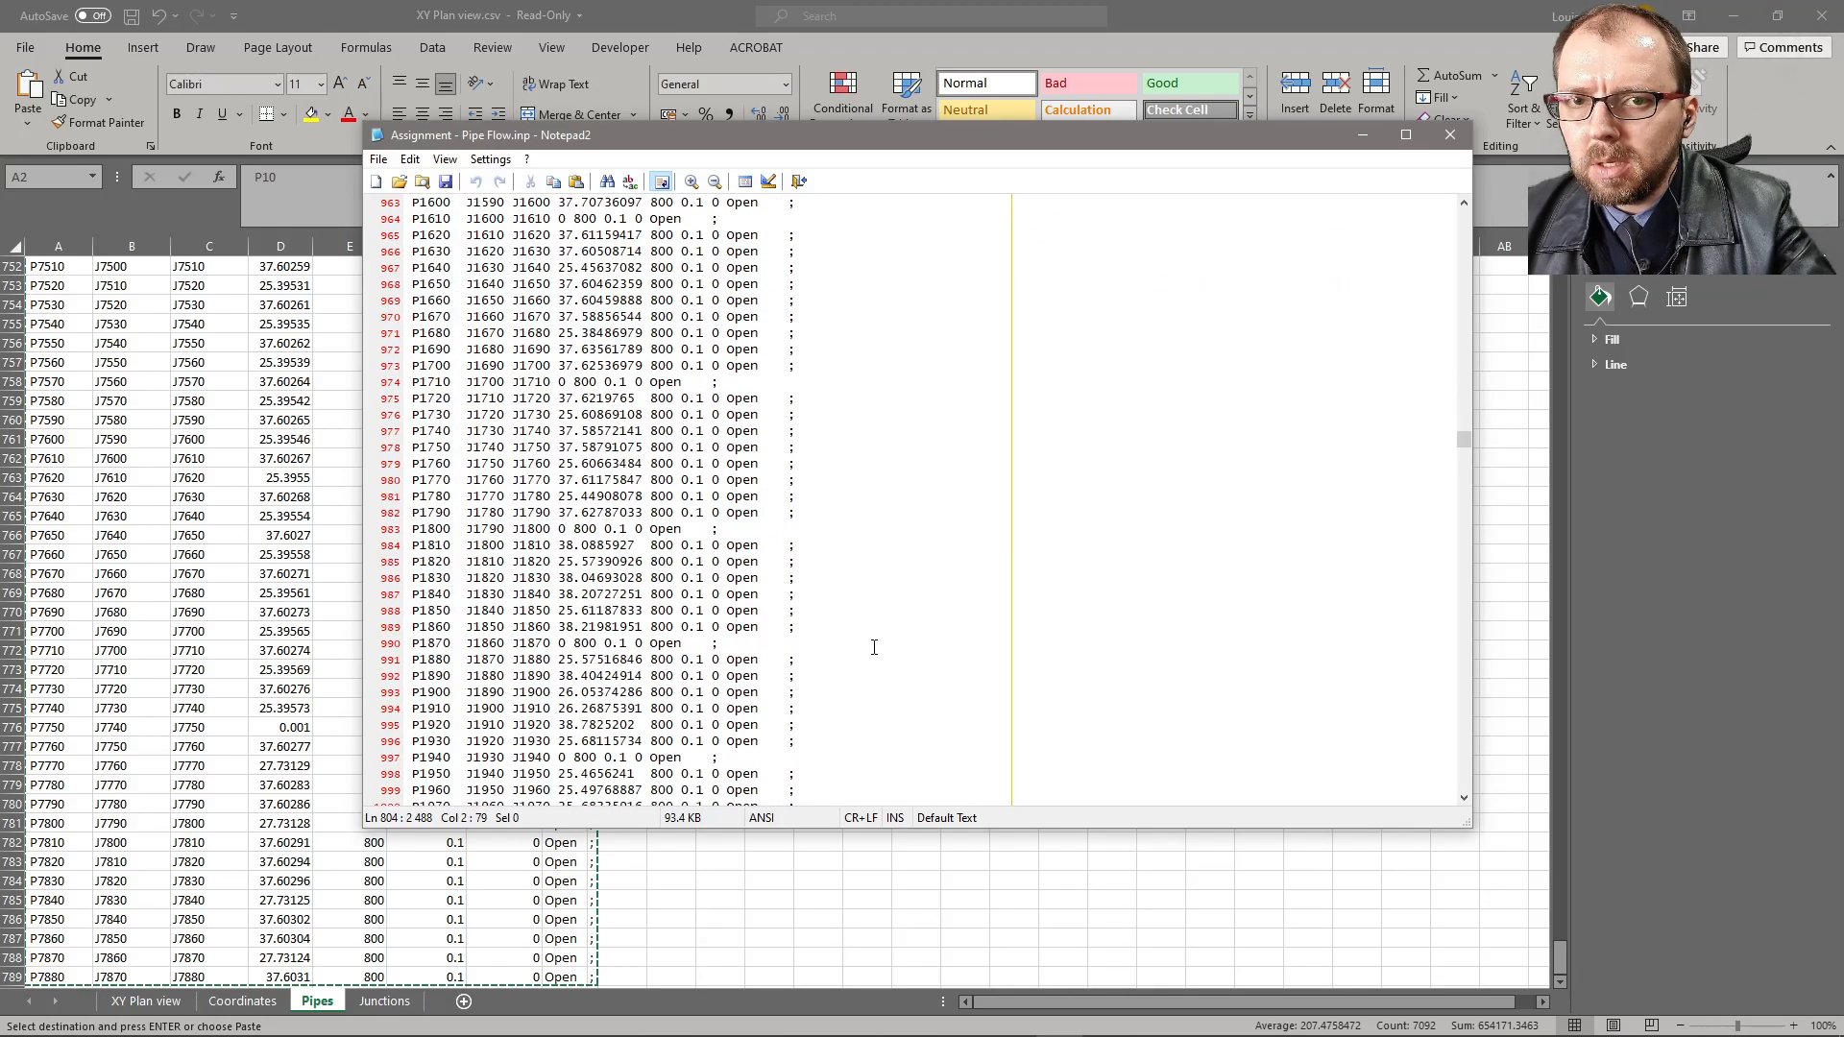
{"action": "scroll", "coordinate": [894, 672], "scroll_direction": "down", "scroll_amount": 8}
{"action": "left_click_drag", "start_coordinate": [1466, 462], "coordinate": [1432, 577]}
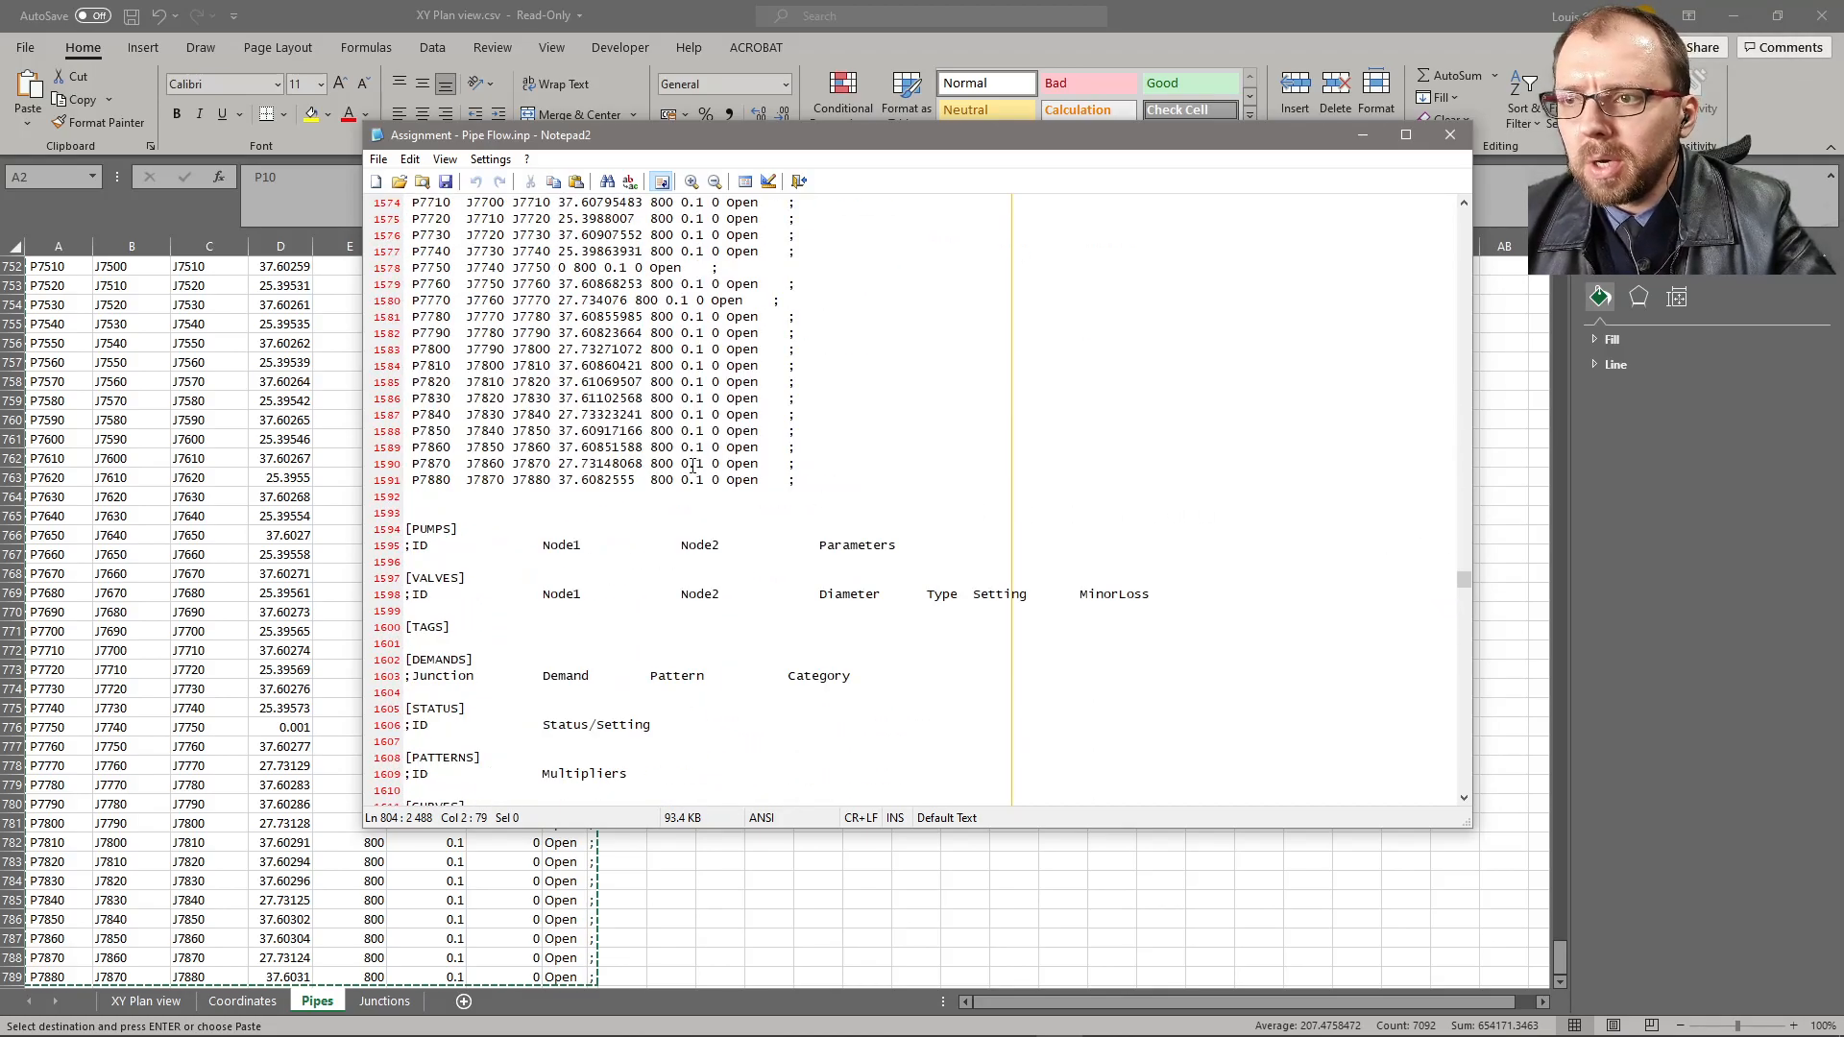
{"action": "left_click", "coordinate": [796, 481], "text": "shift"}
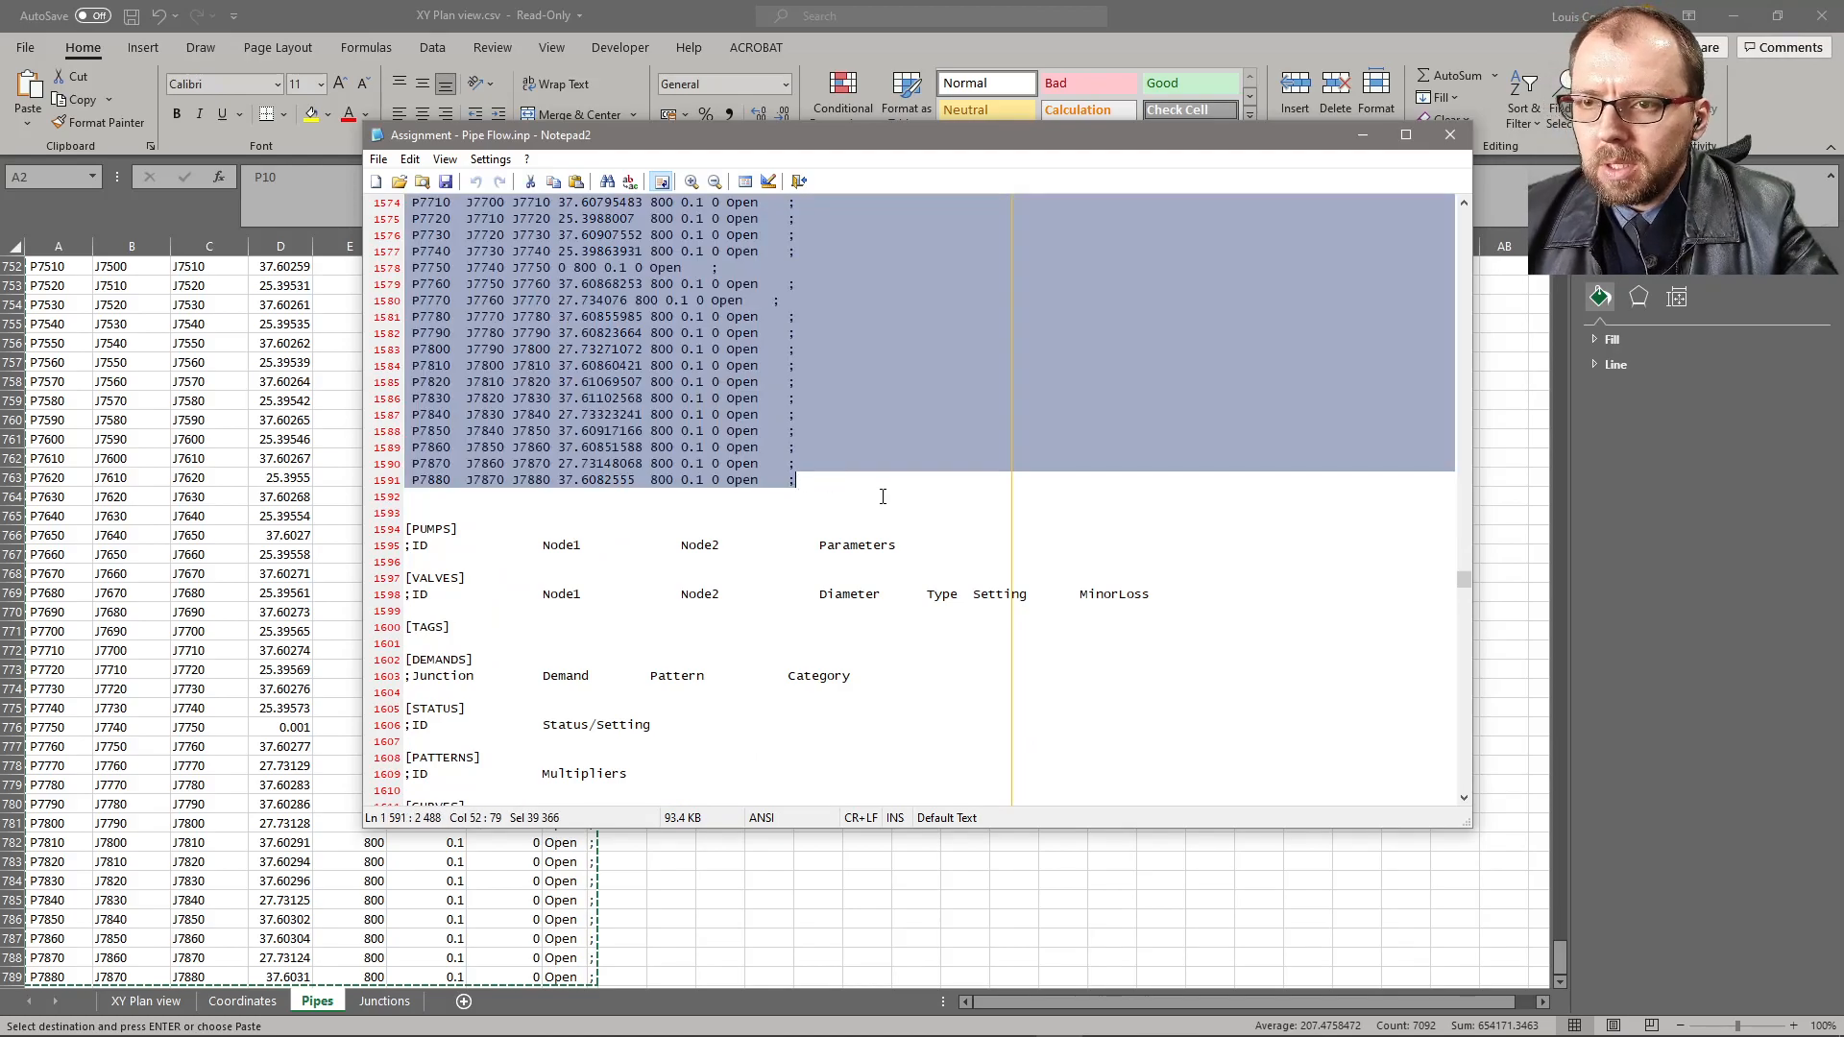
{"action": "key", "text": "ctrl+v"}
- Remove the surplus blank lines above the [PUMPS] section, and save and close the input file
{"action": "key", "text": "Delete"}
{"action": "key", "text": "Delete"}
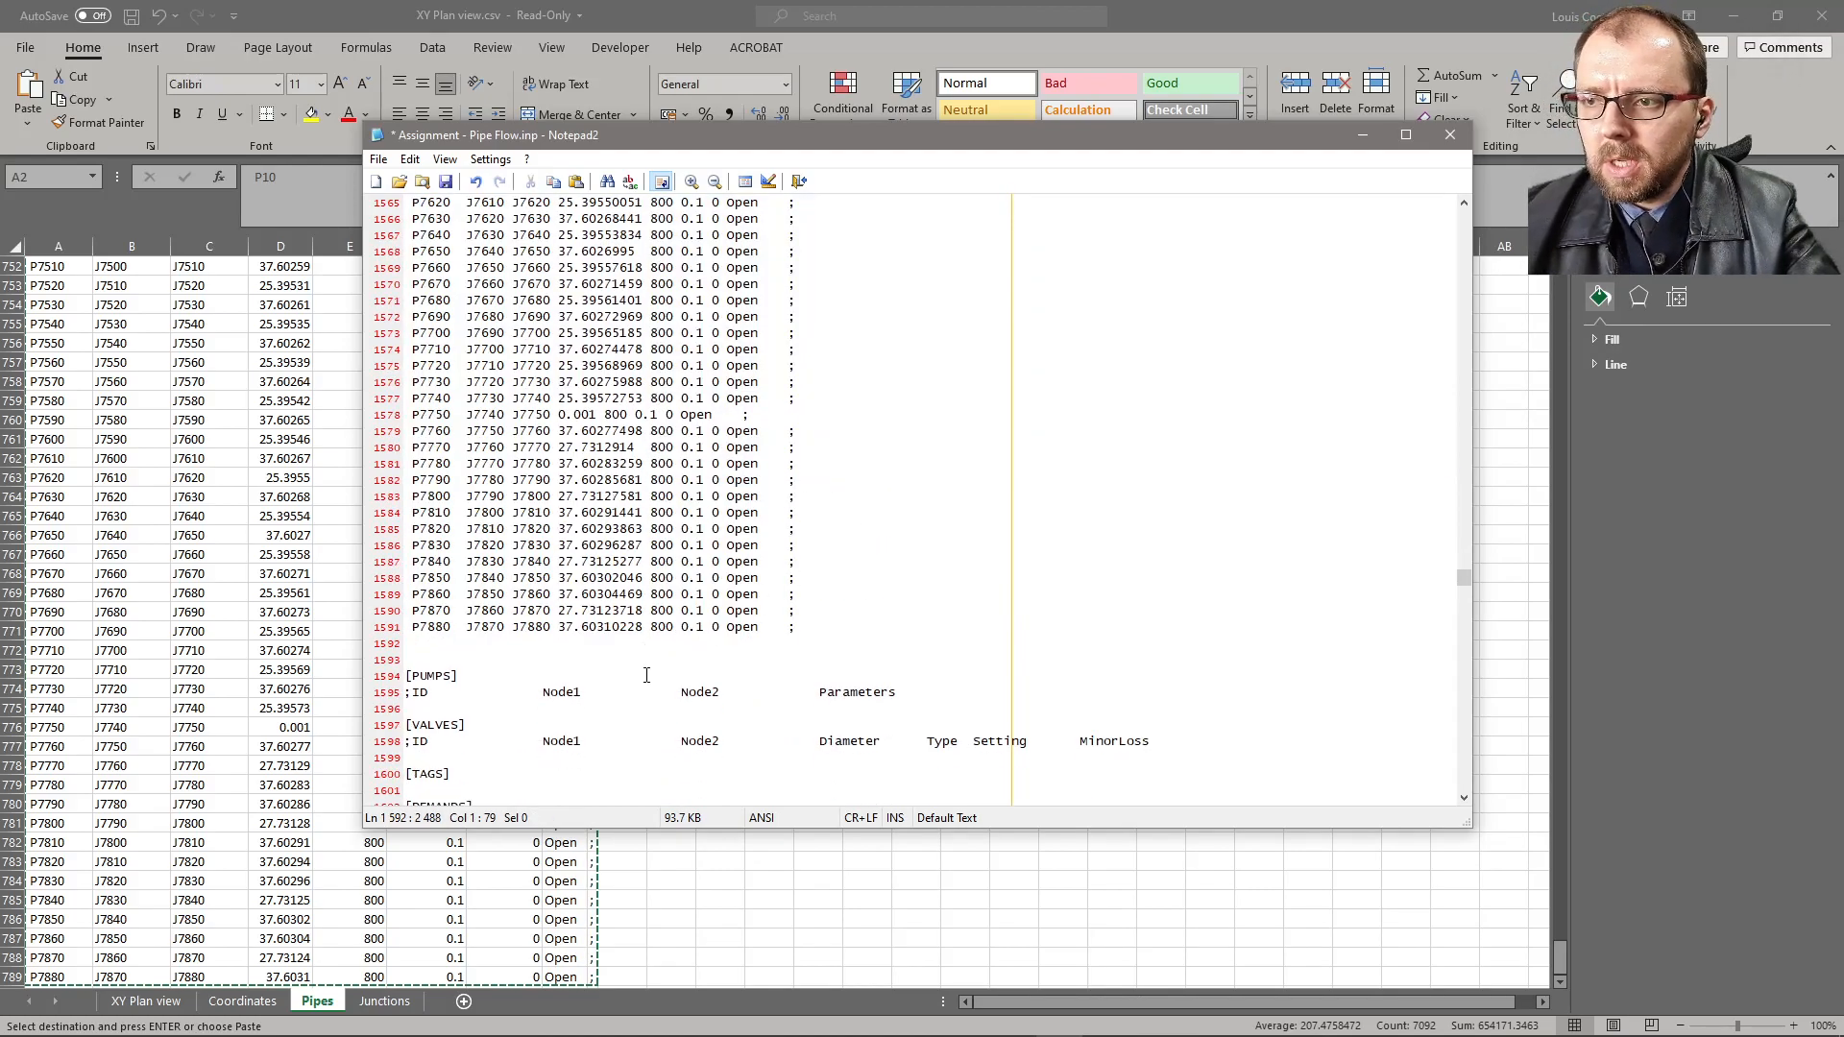
{"action": "left_click", "coordinate": [445, 181]}
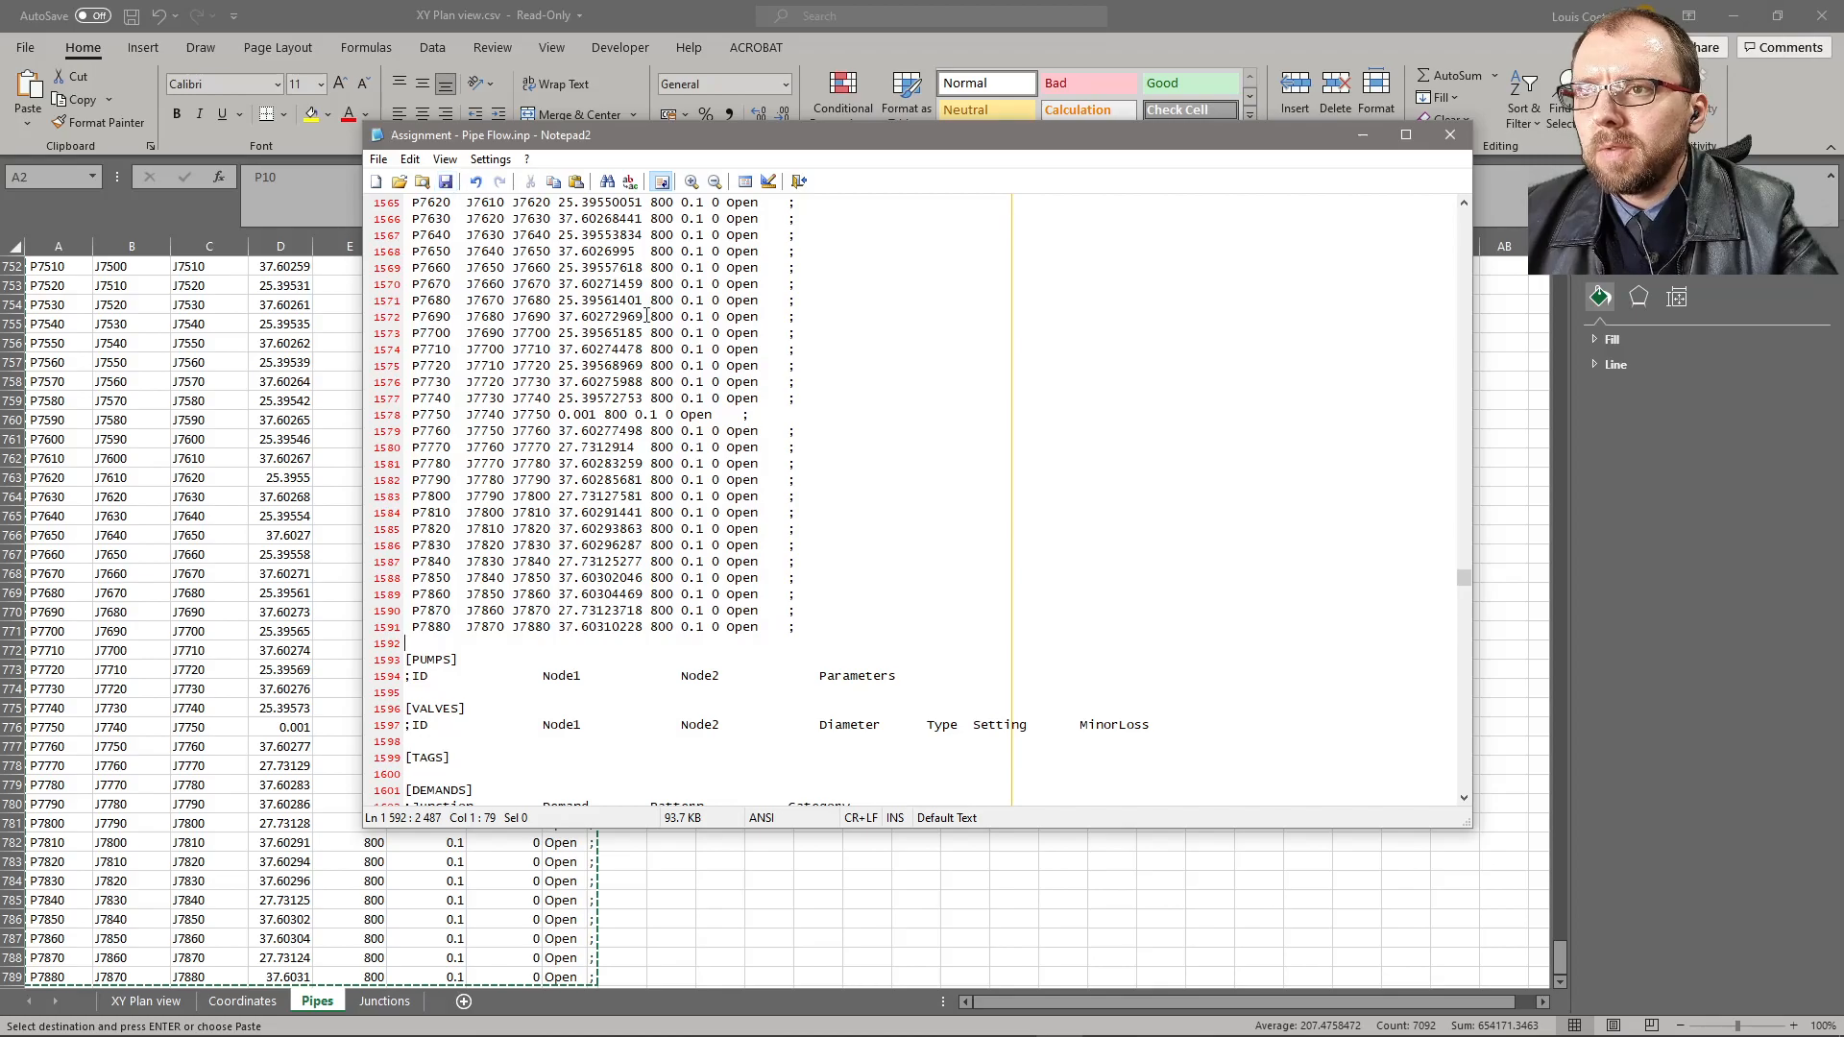
{"action": "left_click", "coordinate": [1449, 134]}
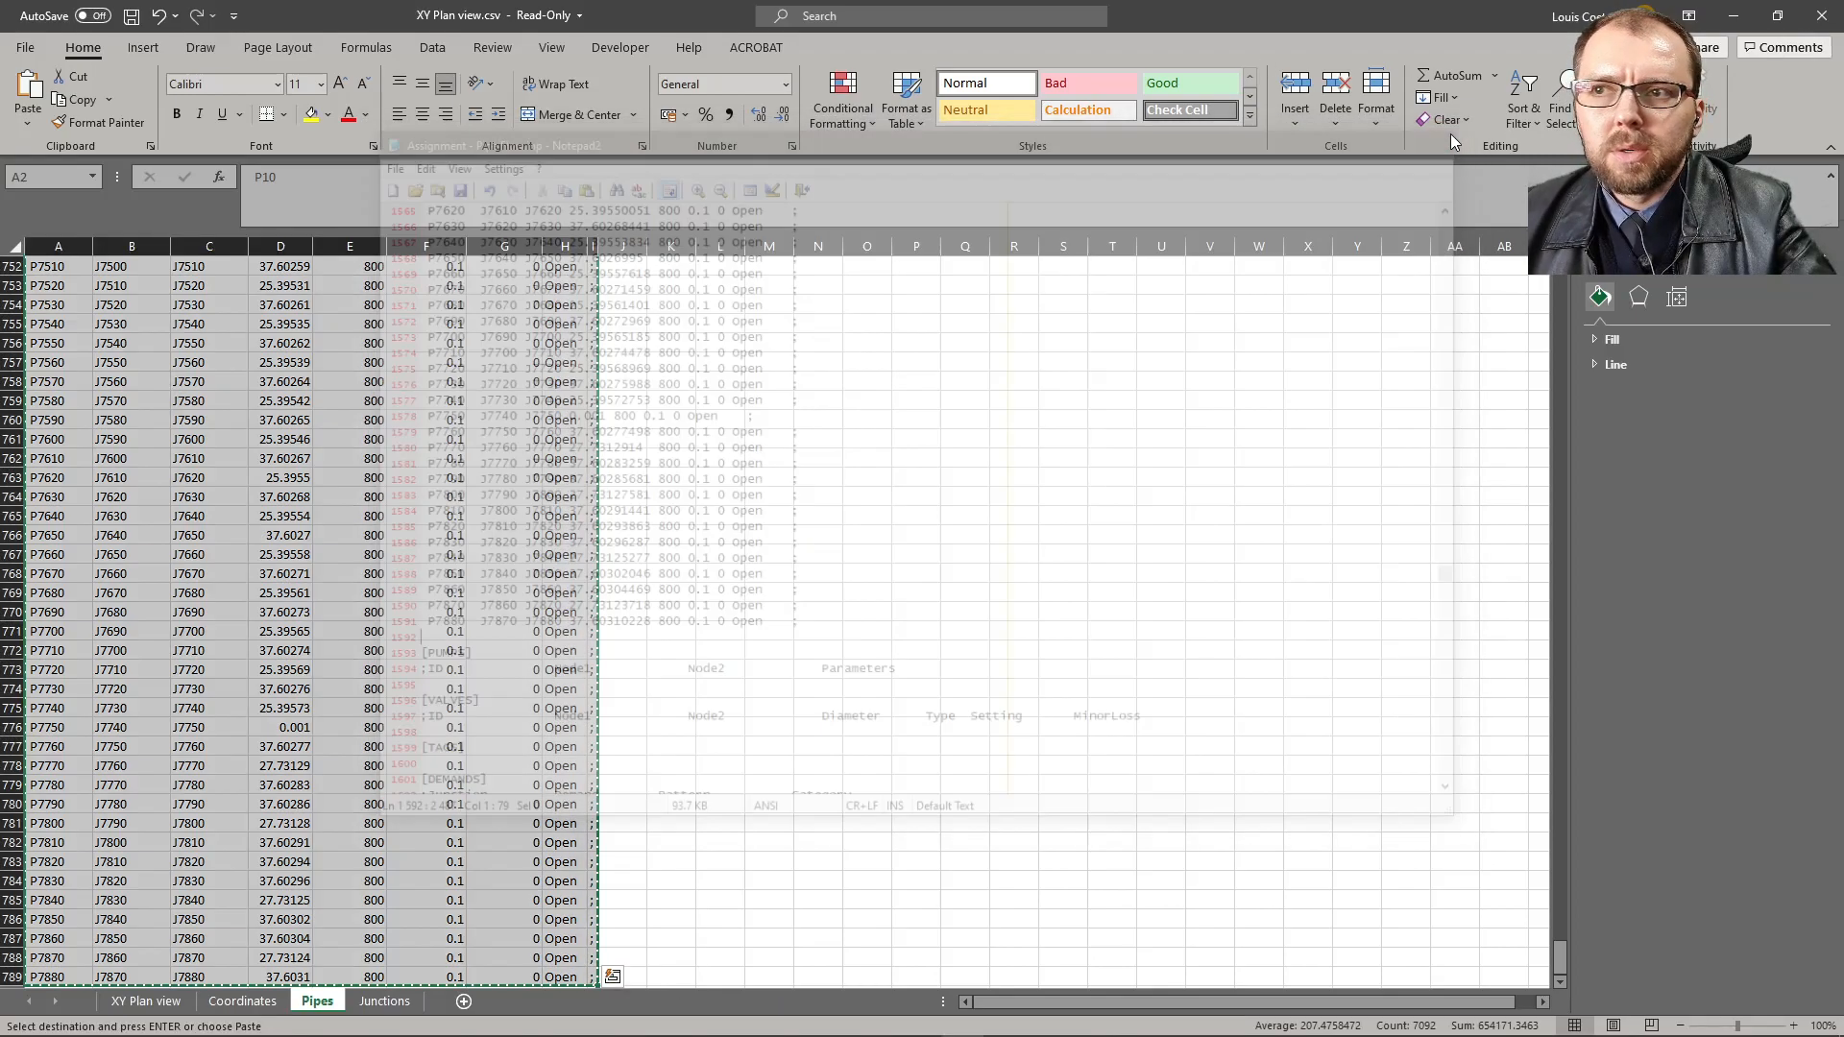
- Switch to EPANET and close the old Status Report
{"action": "left_click", "coordinate": [769, 823]}
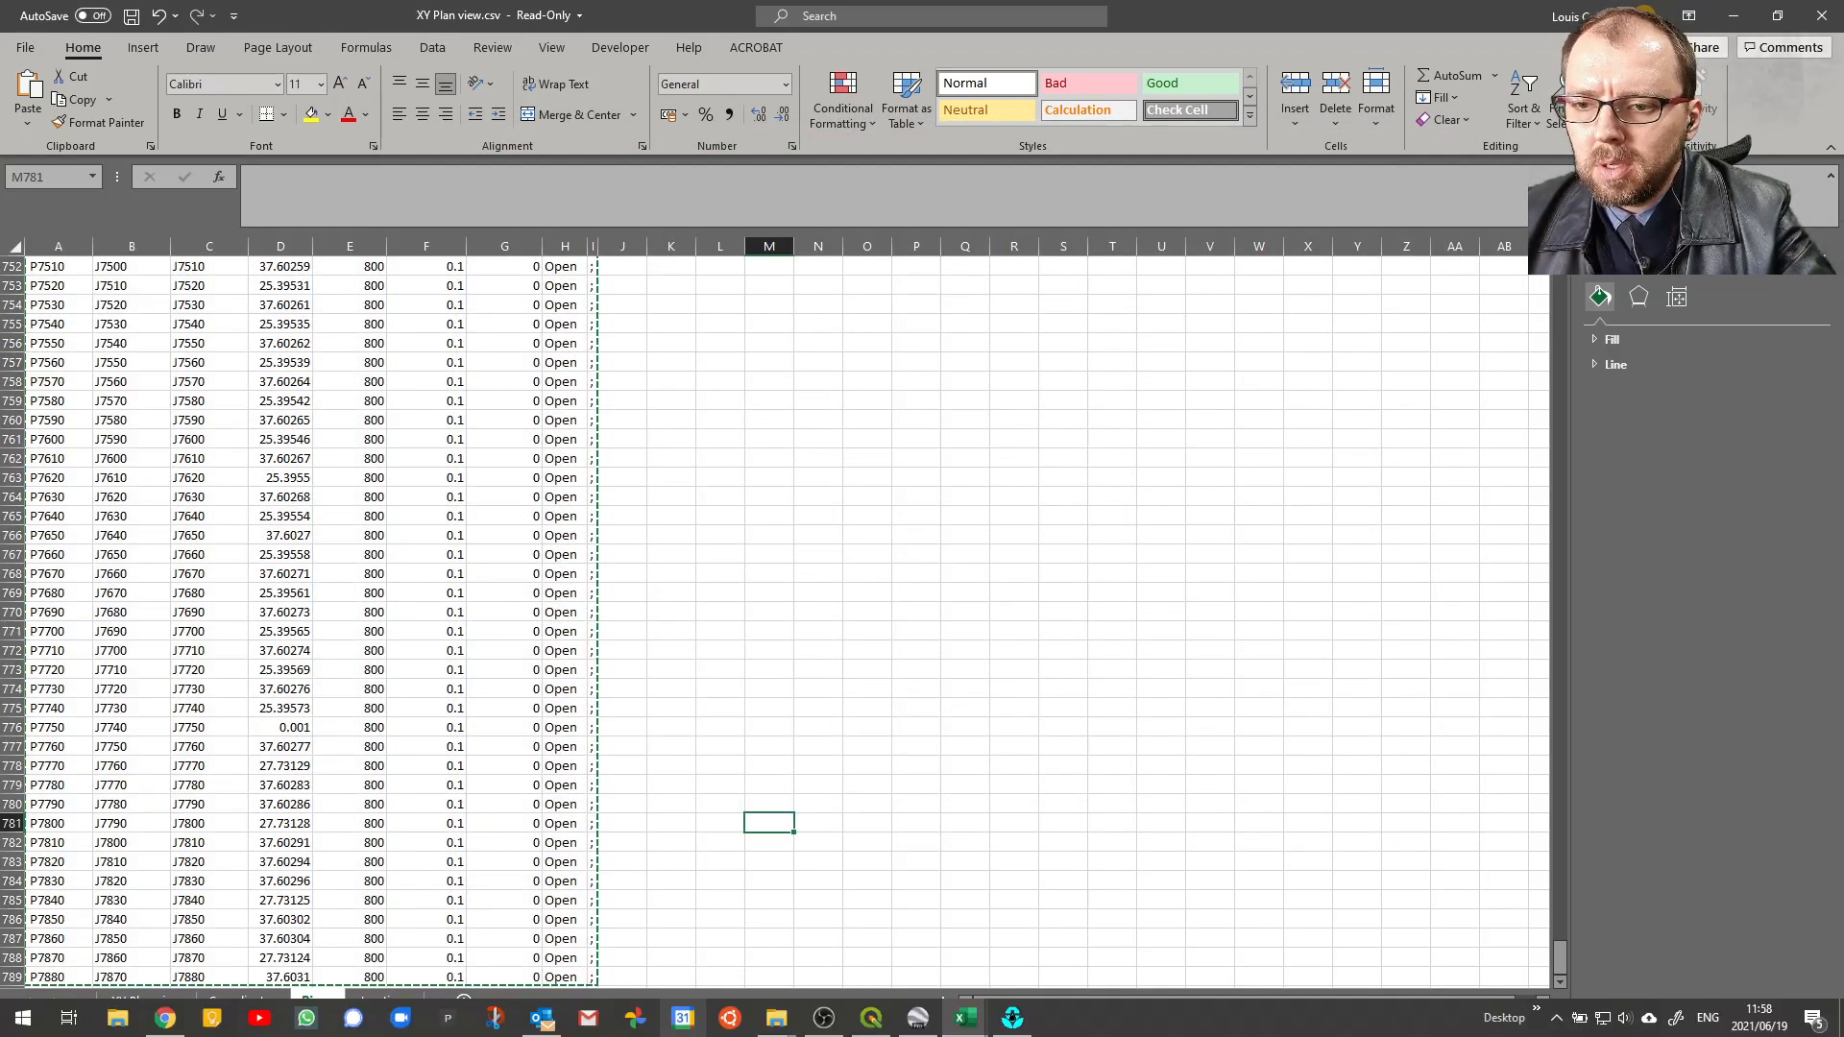
{"action": "left_click", "coordinate": [1012, 1020]}
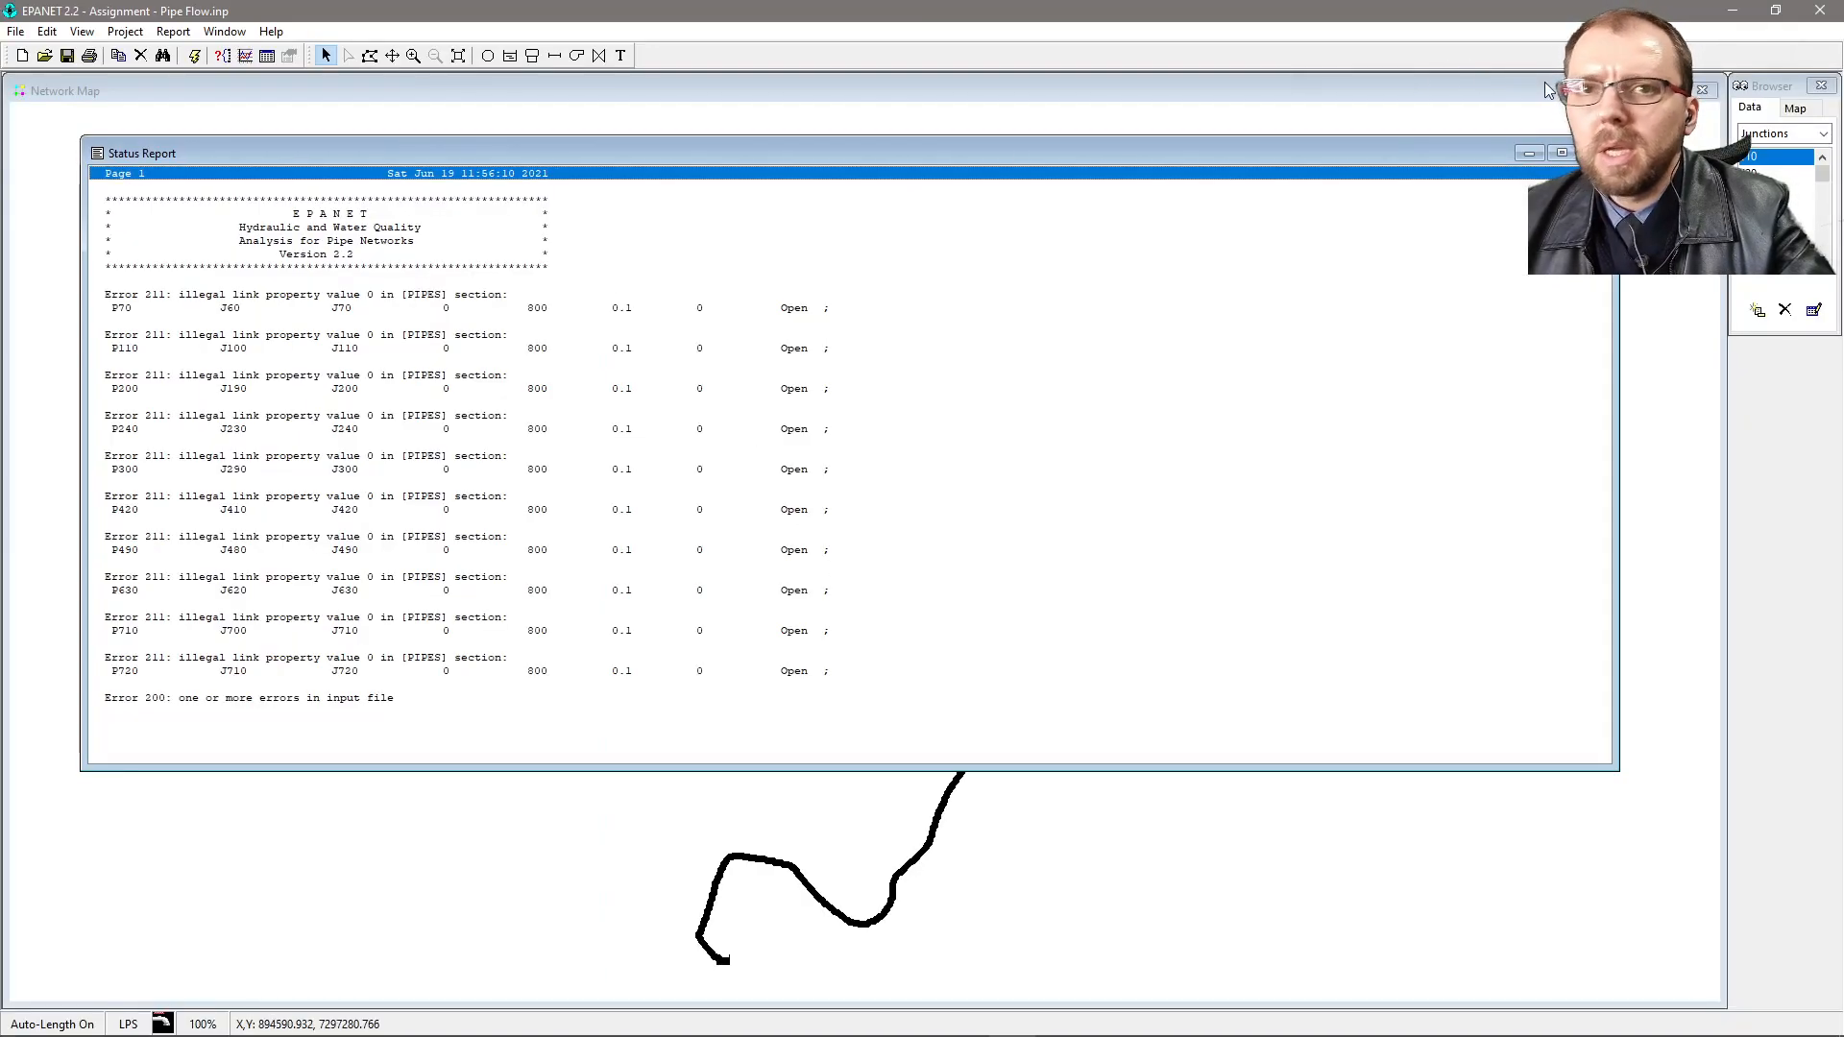
{"action": "left_click", "coordinate": [1595, 152]}
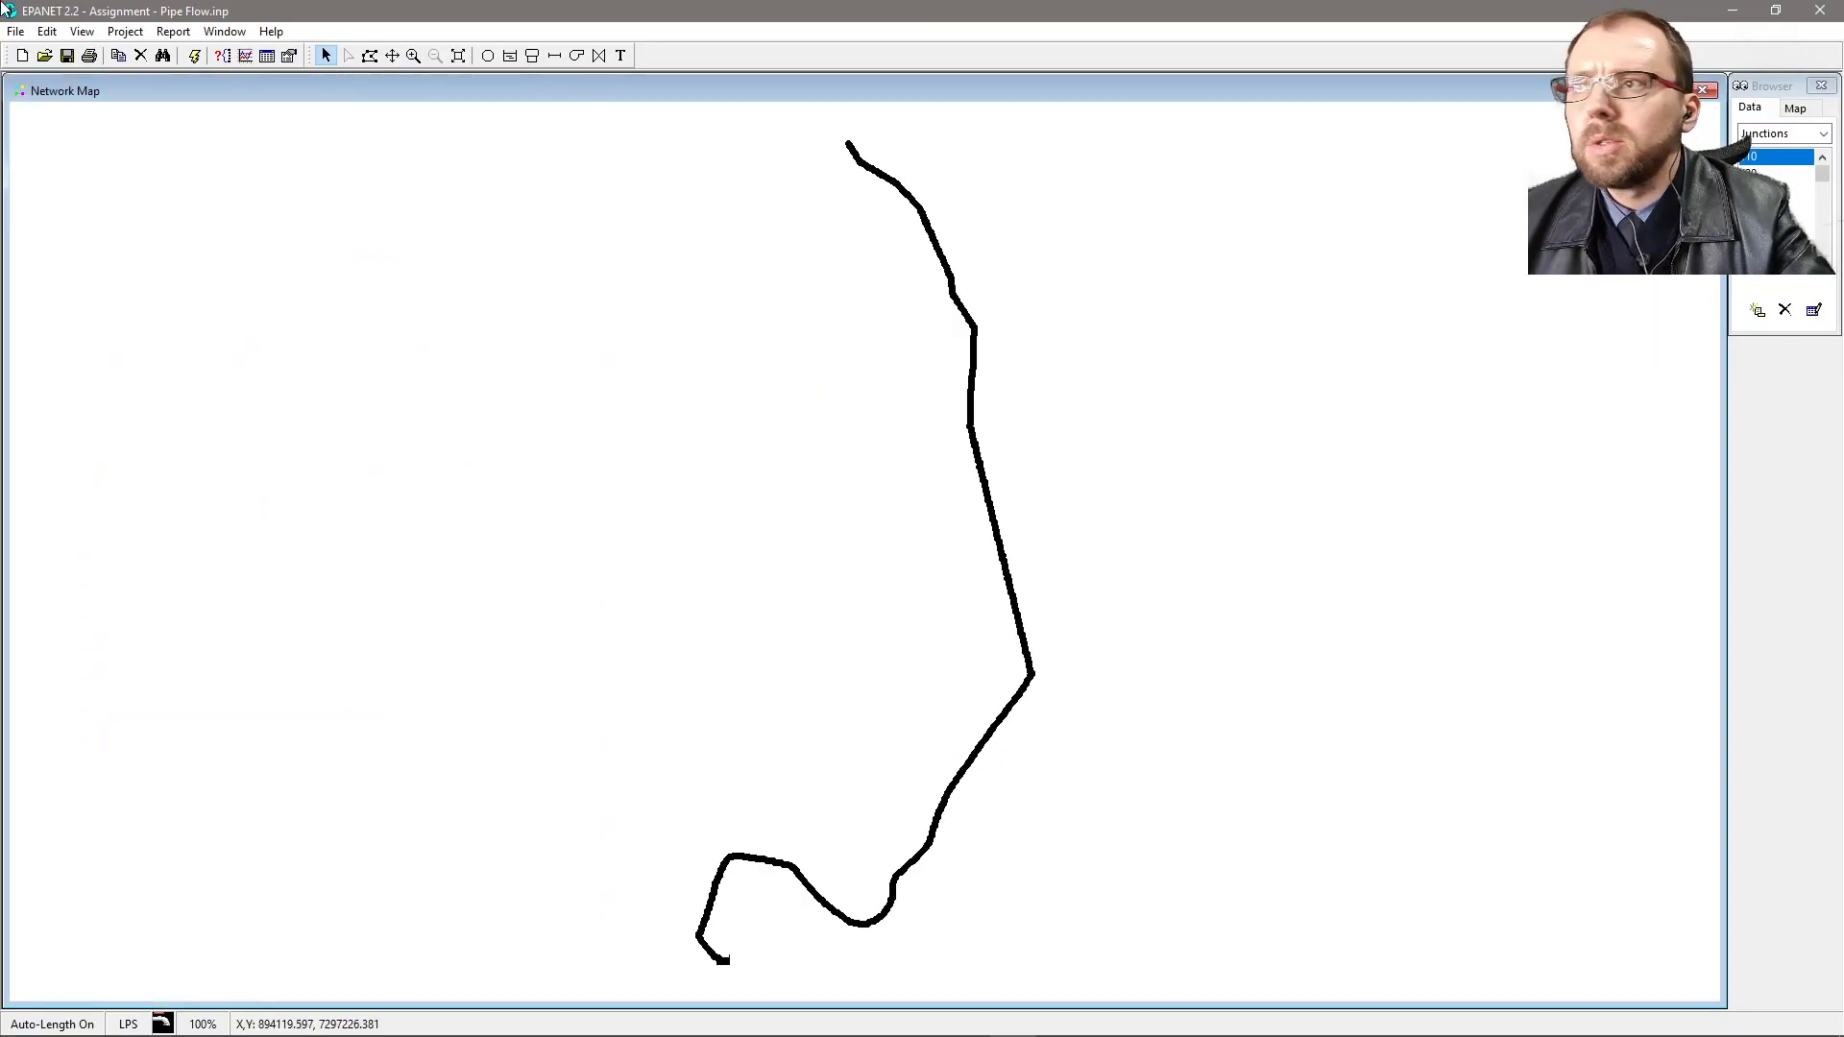
- Start a new project without saving the current one, and import the network file Assignment - Pipe Flow.inp from the temp folder
{"action": "left_click", "coordinate": [21, 56]}
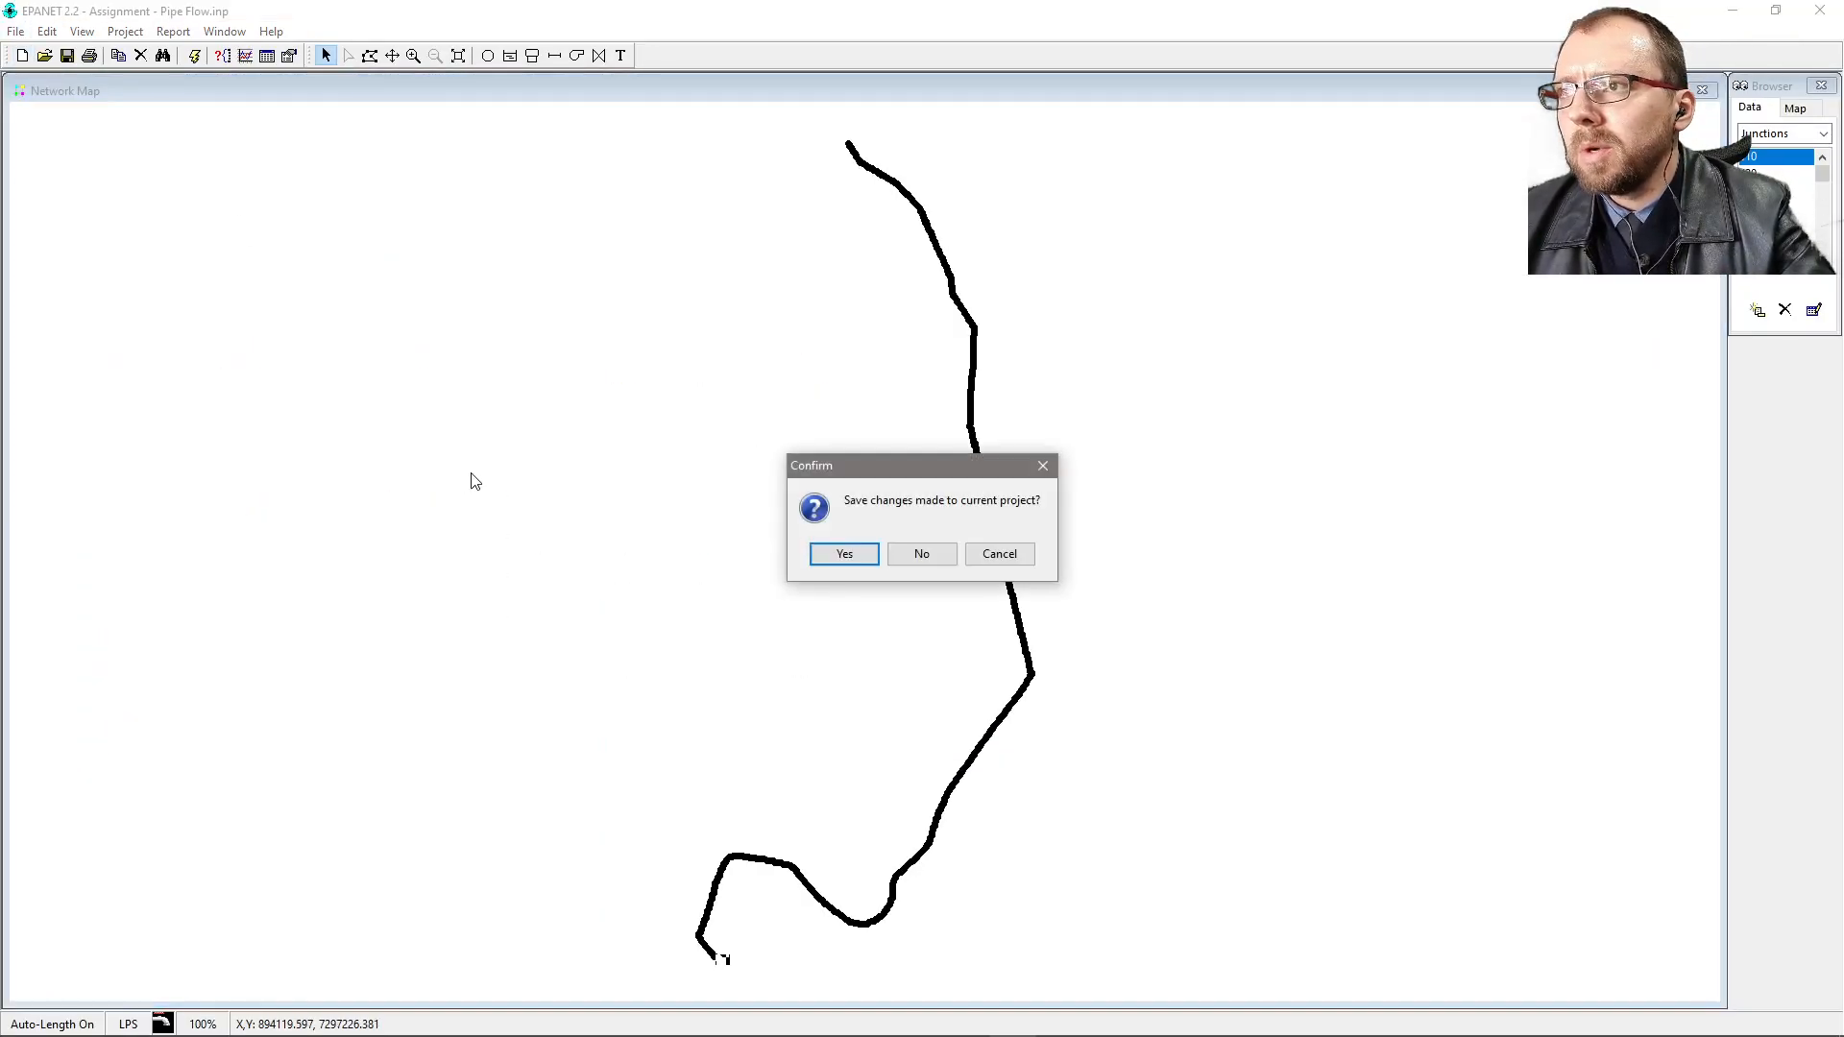
{"action": "left_click", "coordinate": [923, 554]}
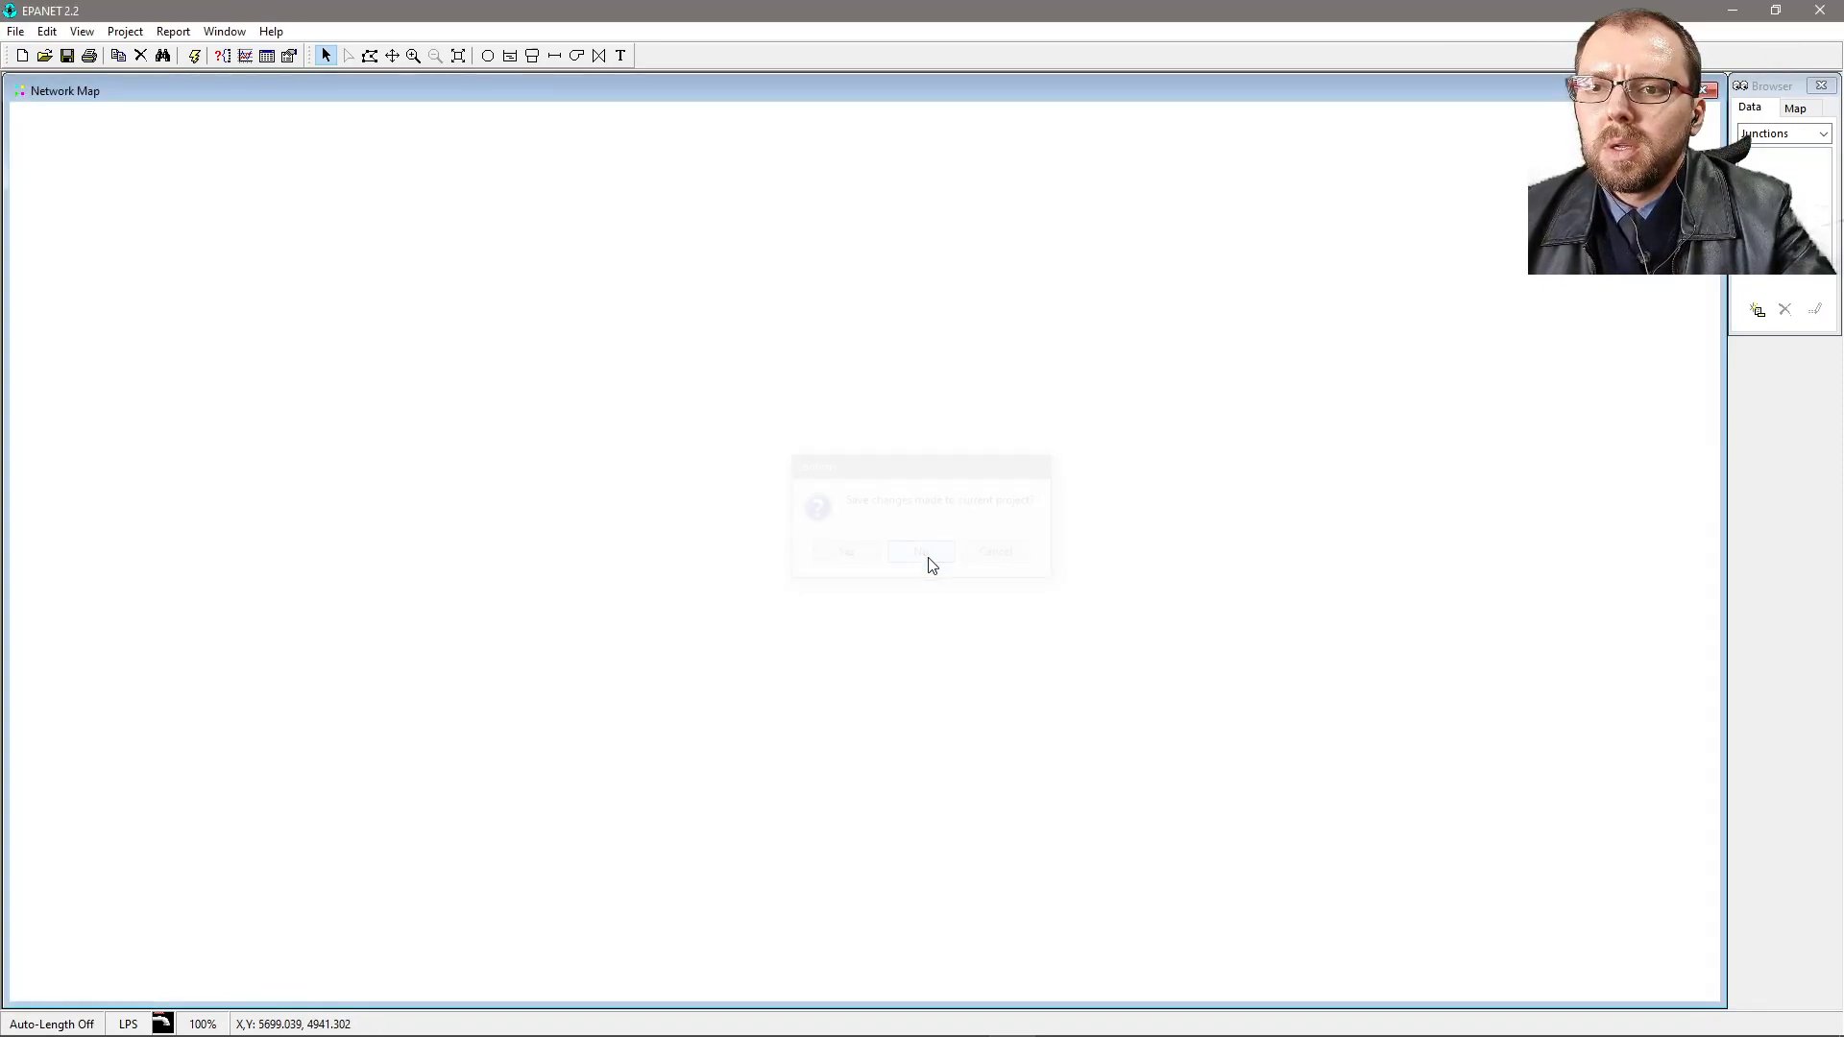
{"action": "left_click", "coordinate": [16, 31]}
{"action": "mouse_move", "coordinate": [48, 143]}
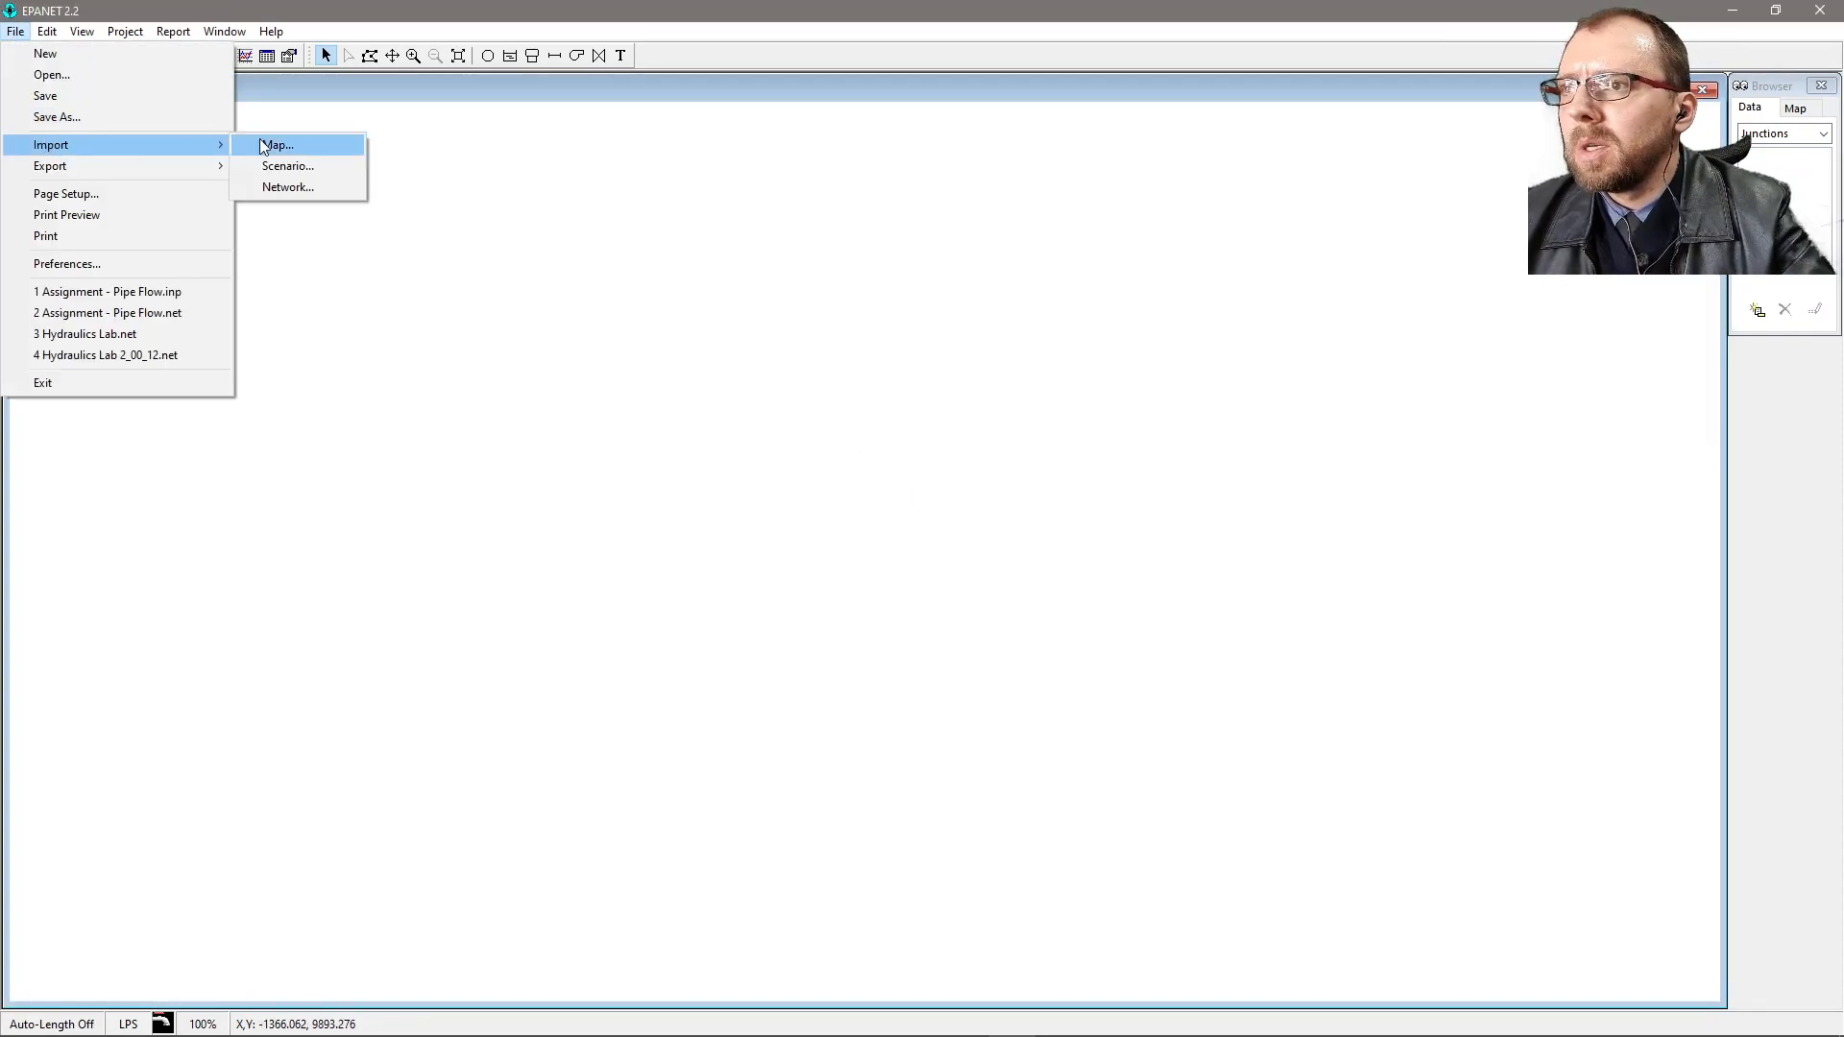
{"action": "left_click", "coordinate": [280, 187]}
{"action": "left_click", "coordinate": [774, 327]}
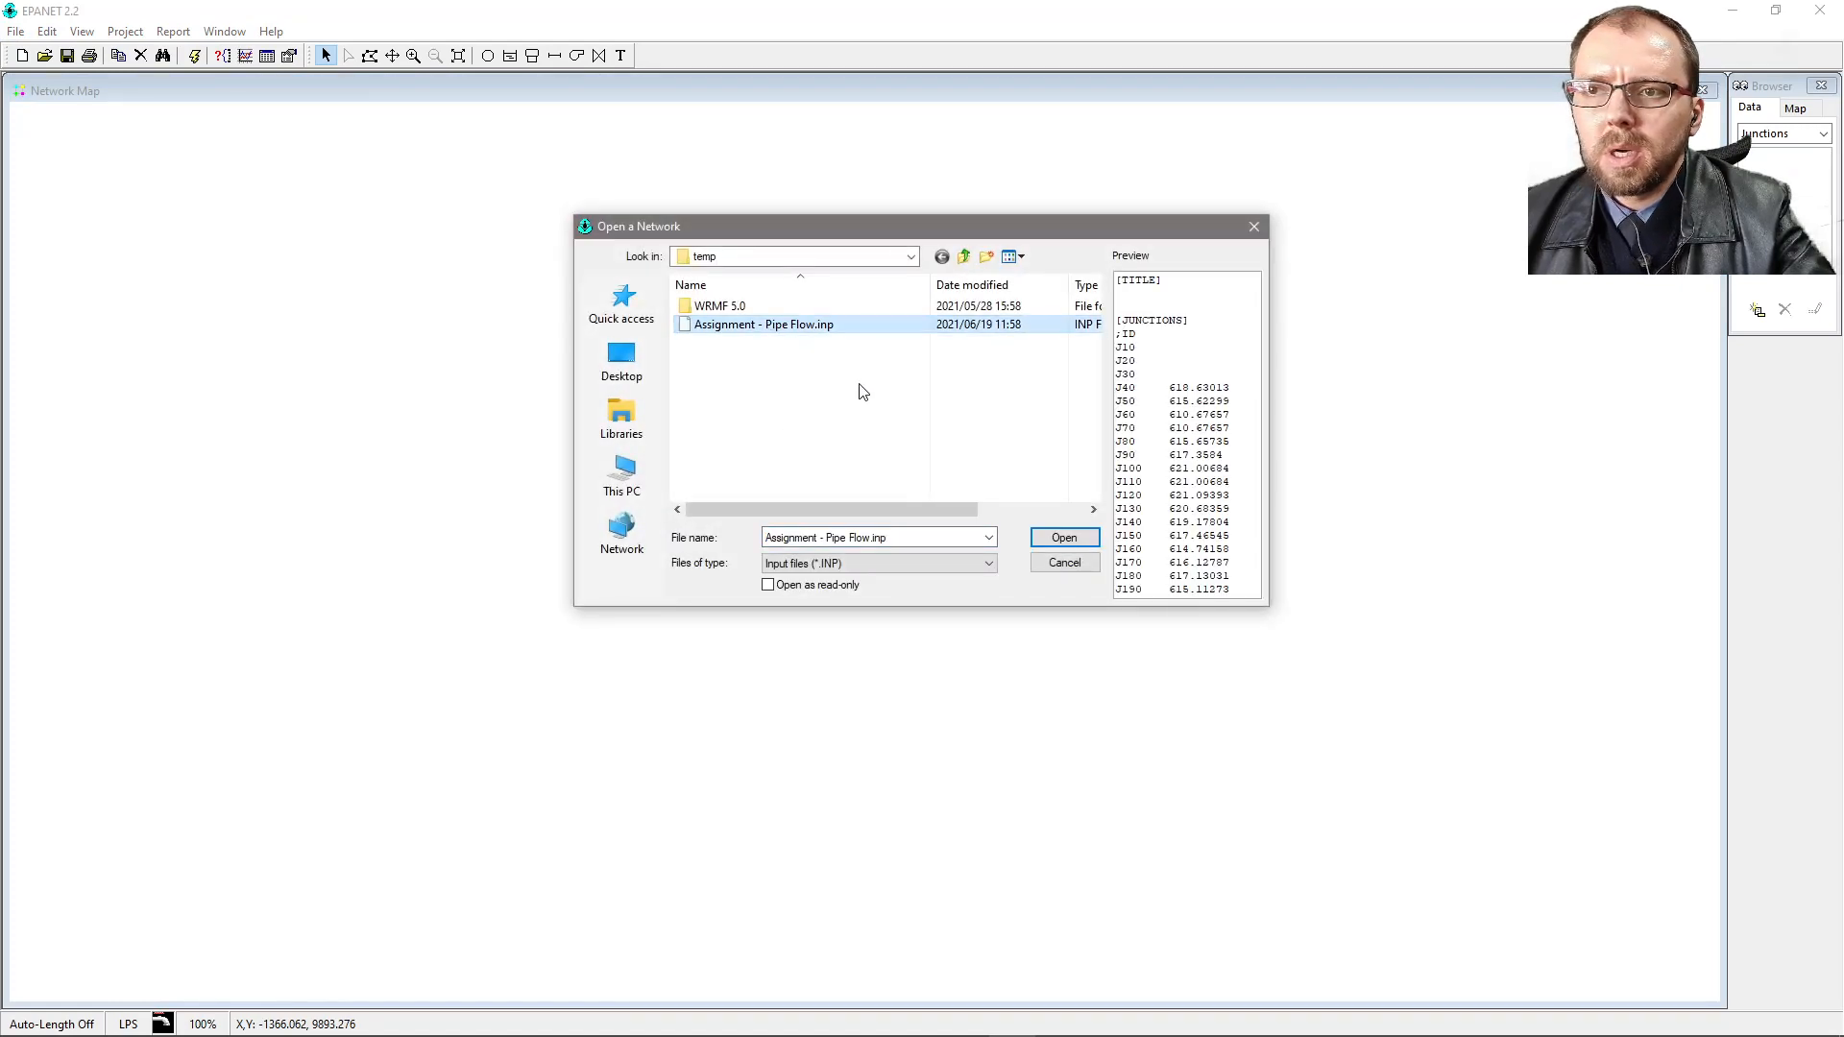
{"action": "left_click", "coordinate": [1064, 538]}
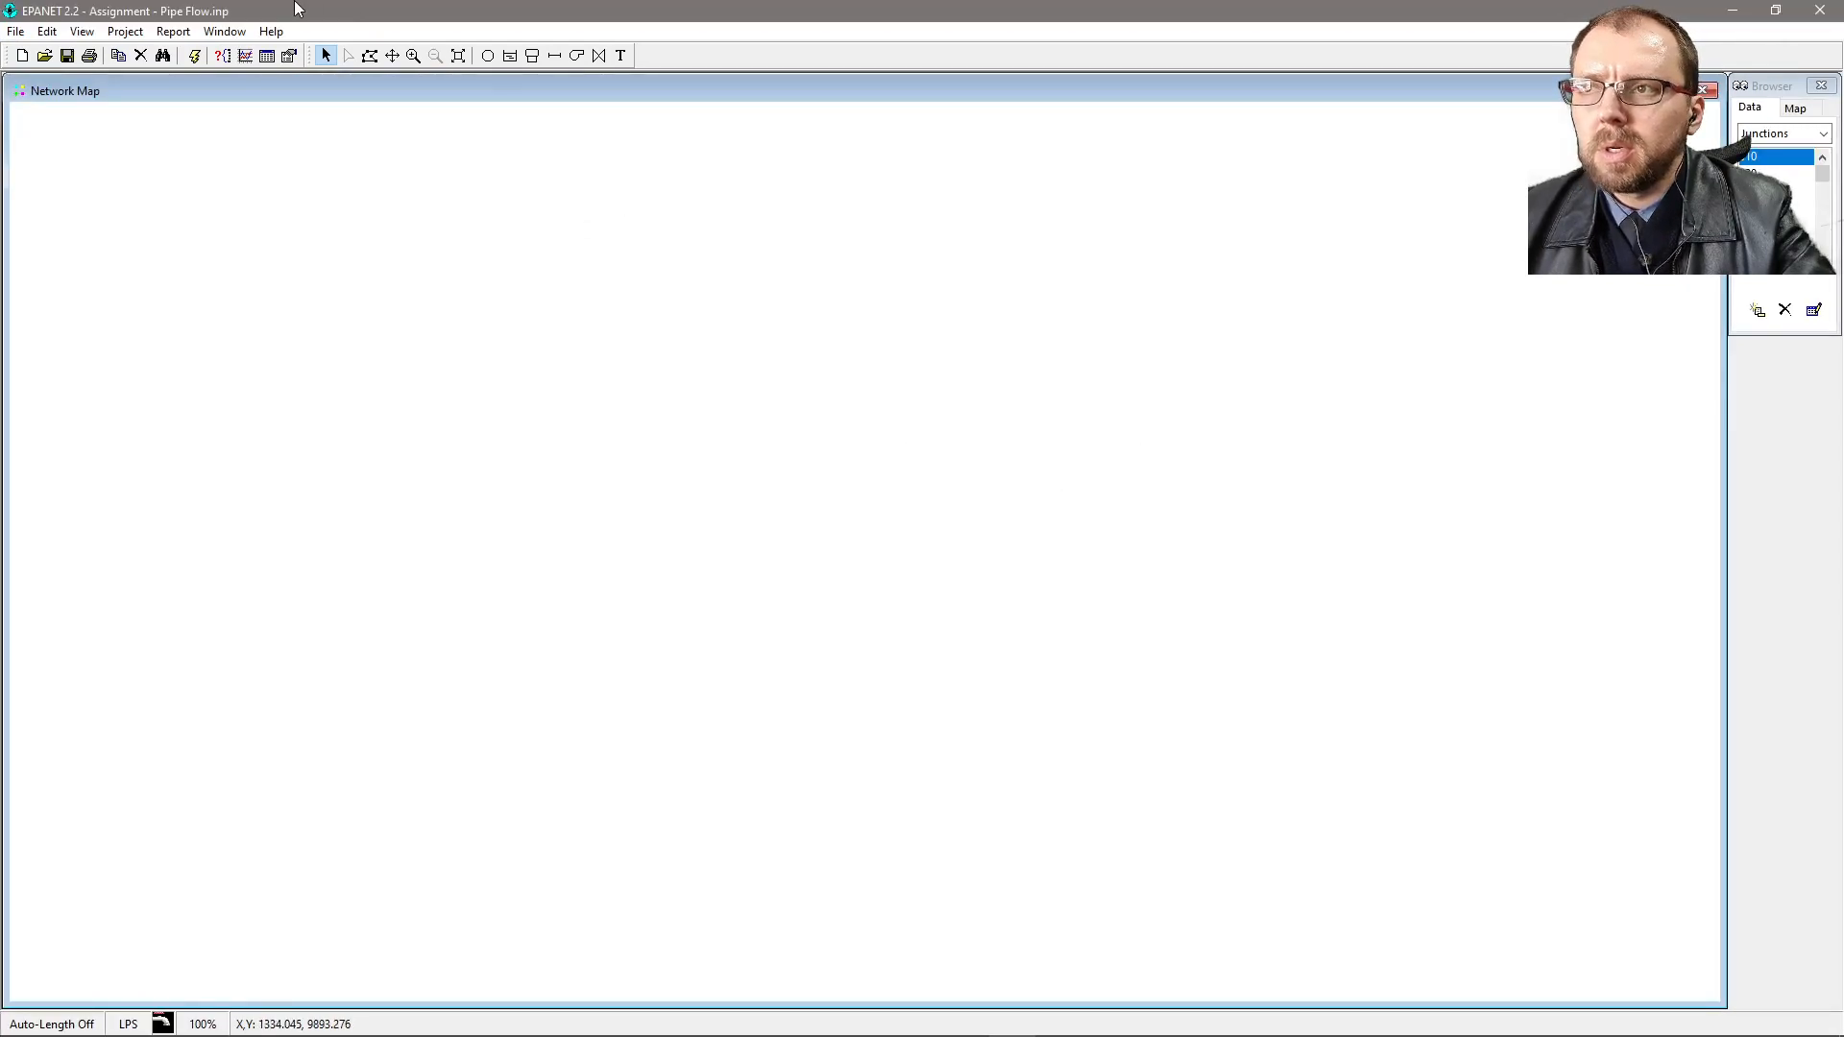
- Auto-size the map dimensions to the imported network and set the map units to Meters
{"action": "left_click", "coordinate": [81, 30]}
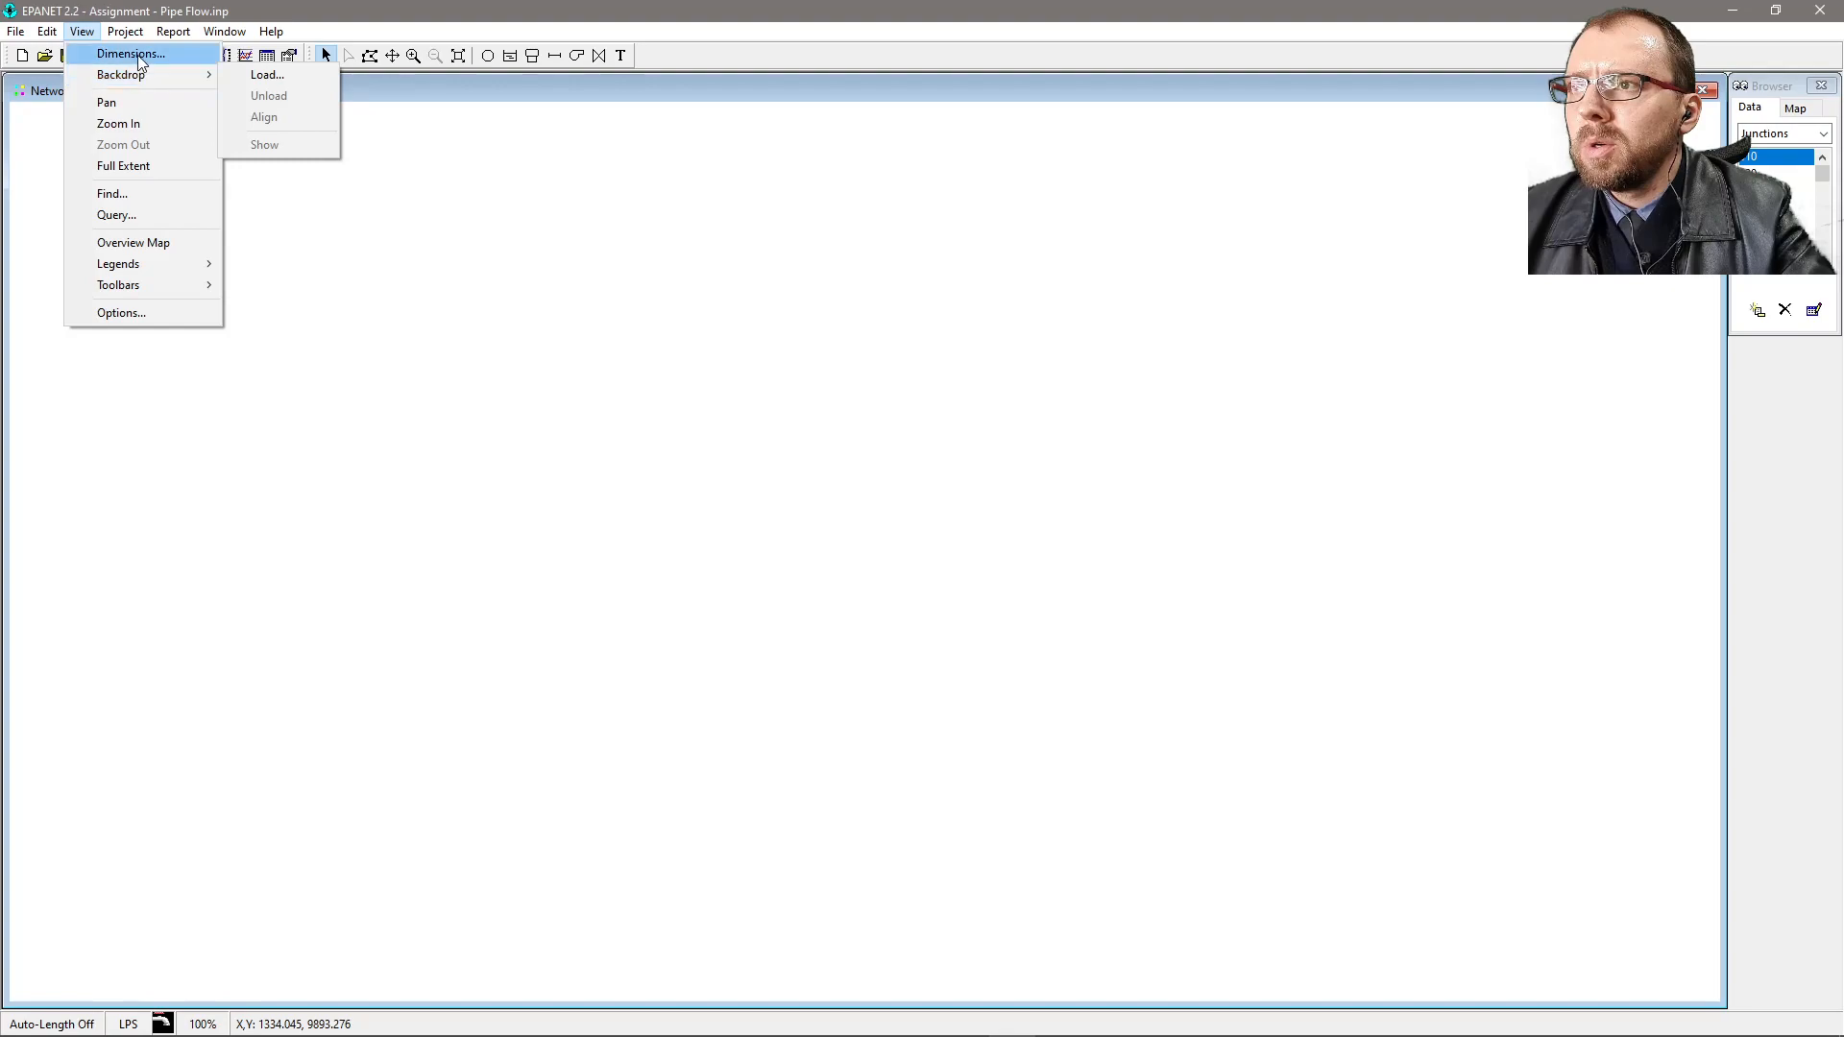
{"action": "left_click", "coordinate": [128, 54]}
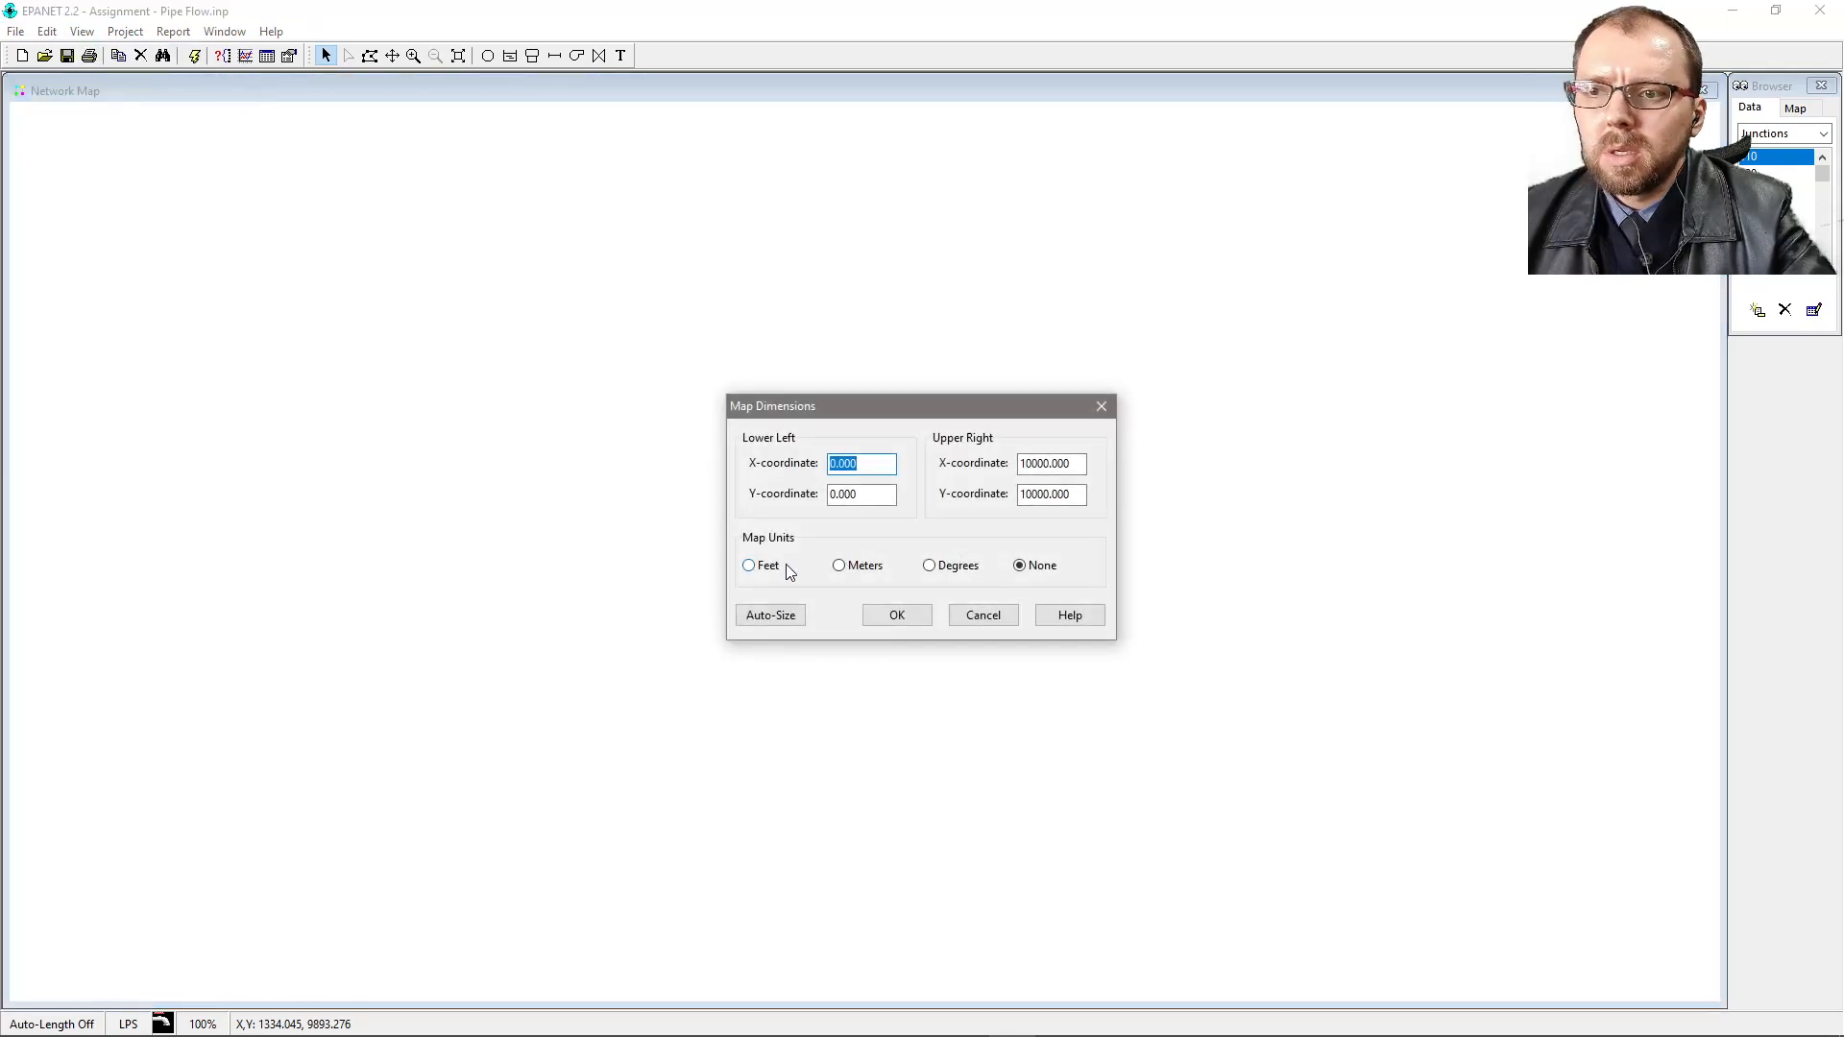
{"action": "left_click", "coordinate": [774, 615]}
{"action": "left_click", "coordinate": [862, 566]}
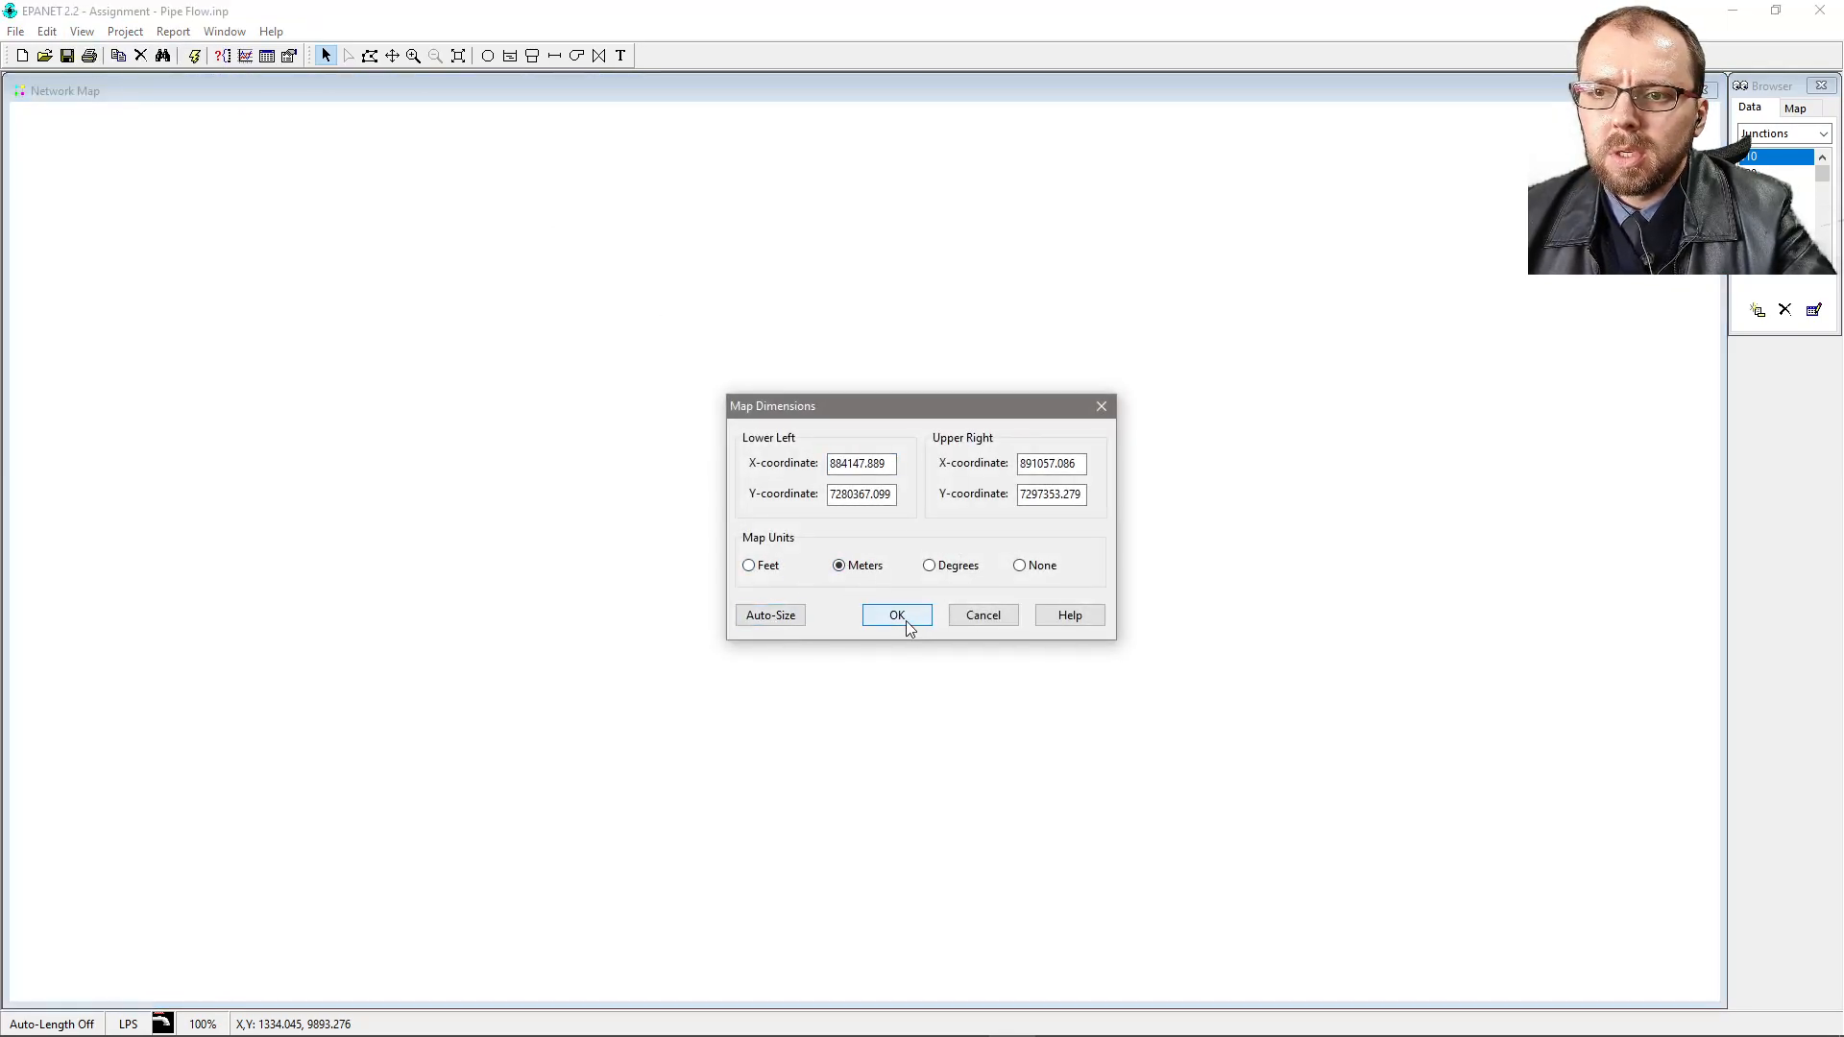
{"action": "left_click", "coordinate": [910, 625]}
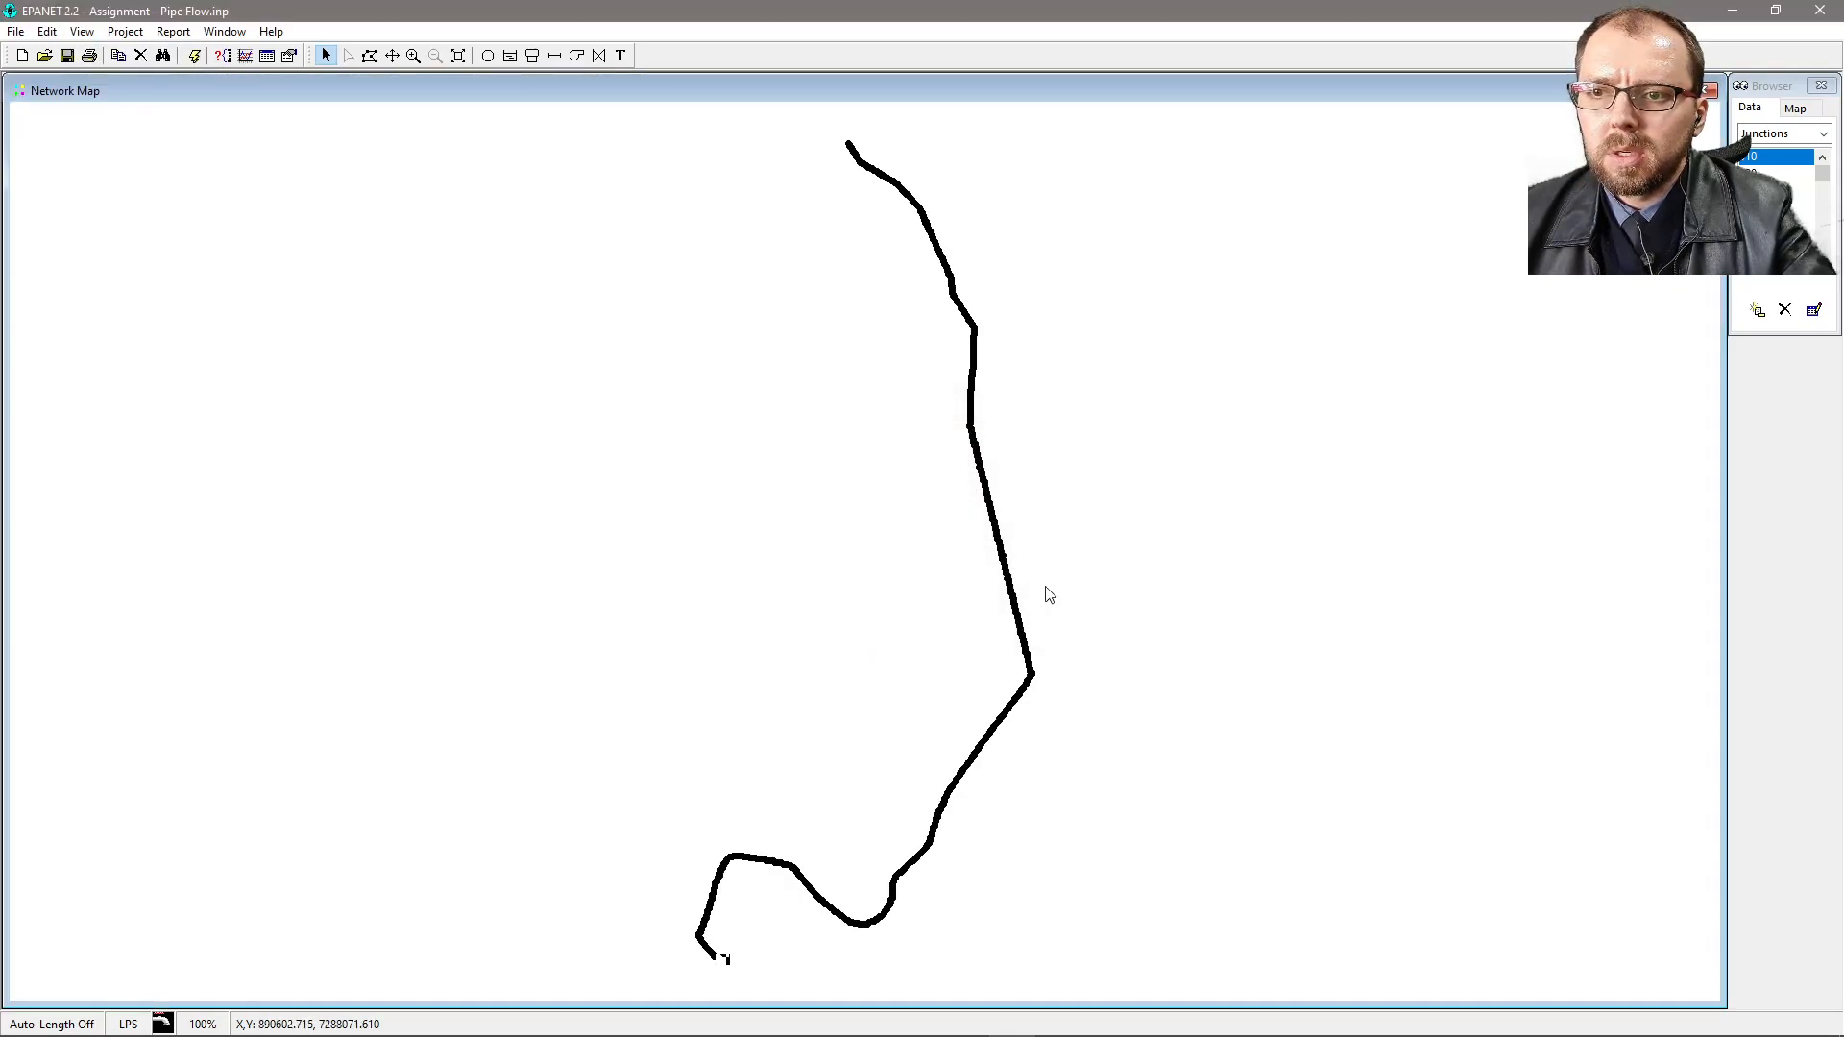
- Set the Base Demand of junction J7880, at the pipeline's northern end, to 500
{"action": "left_click", "coordinate": [413, 55]}
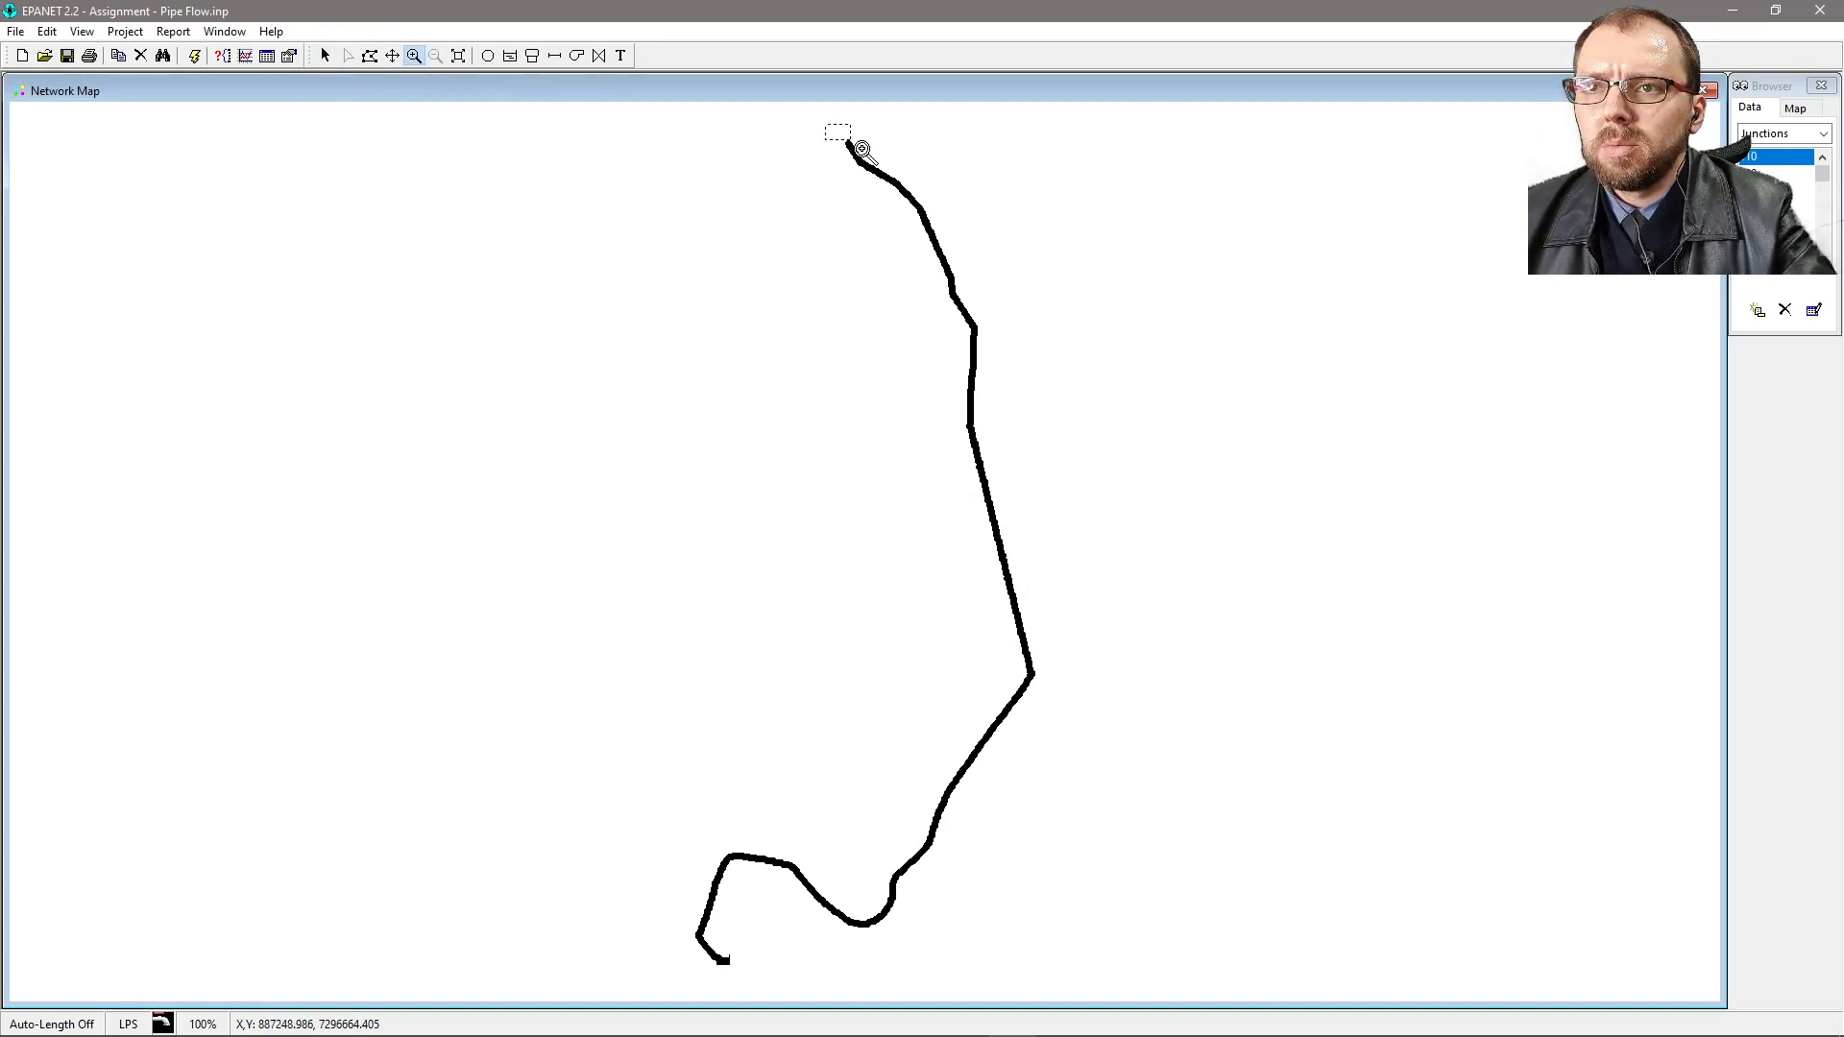
{"action": "left_click_drag", "start_coordinate": [854, 147], "coordinate": [855, 148]}
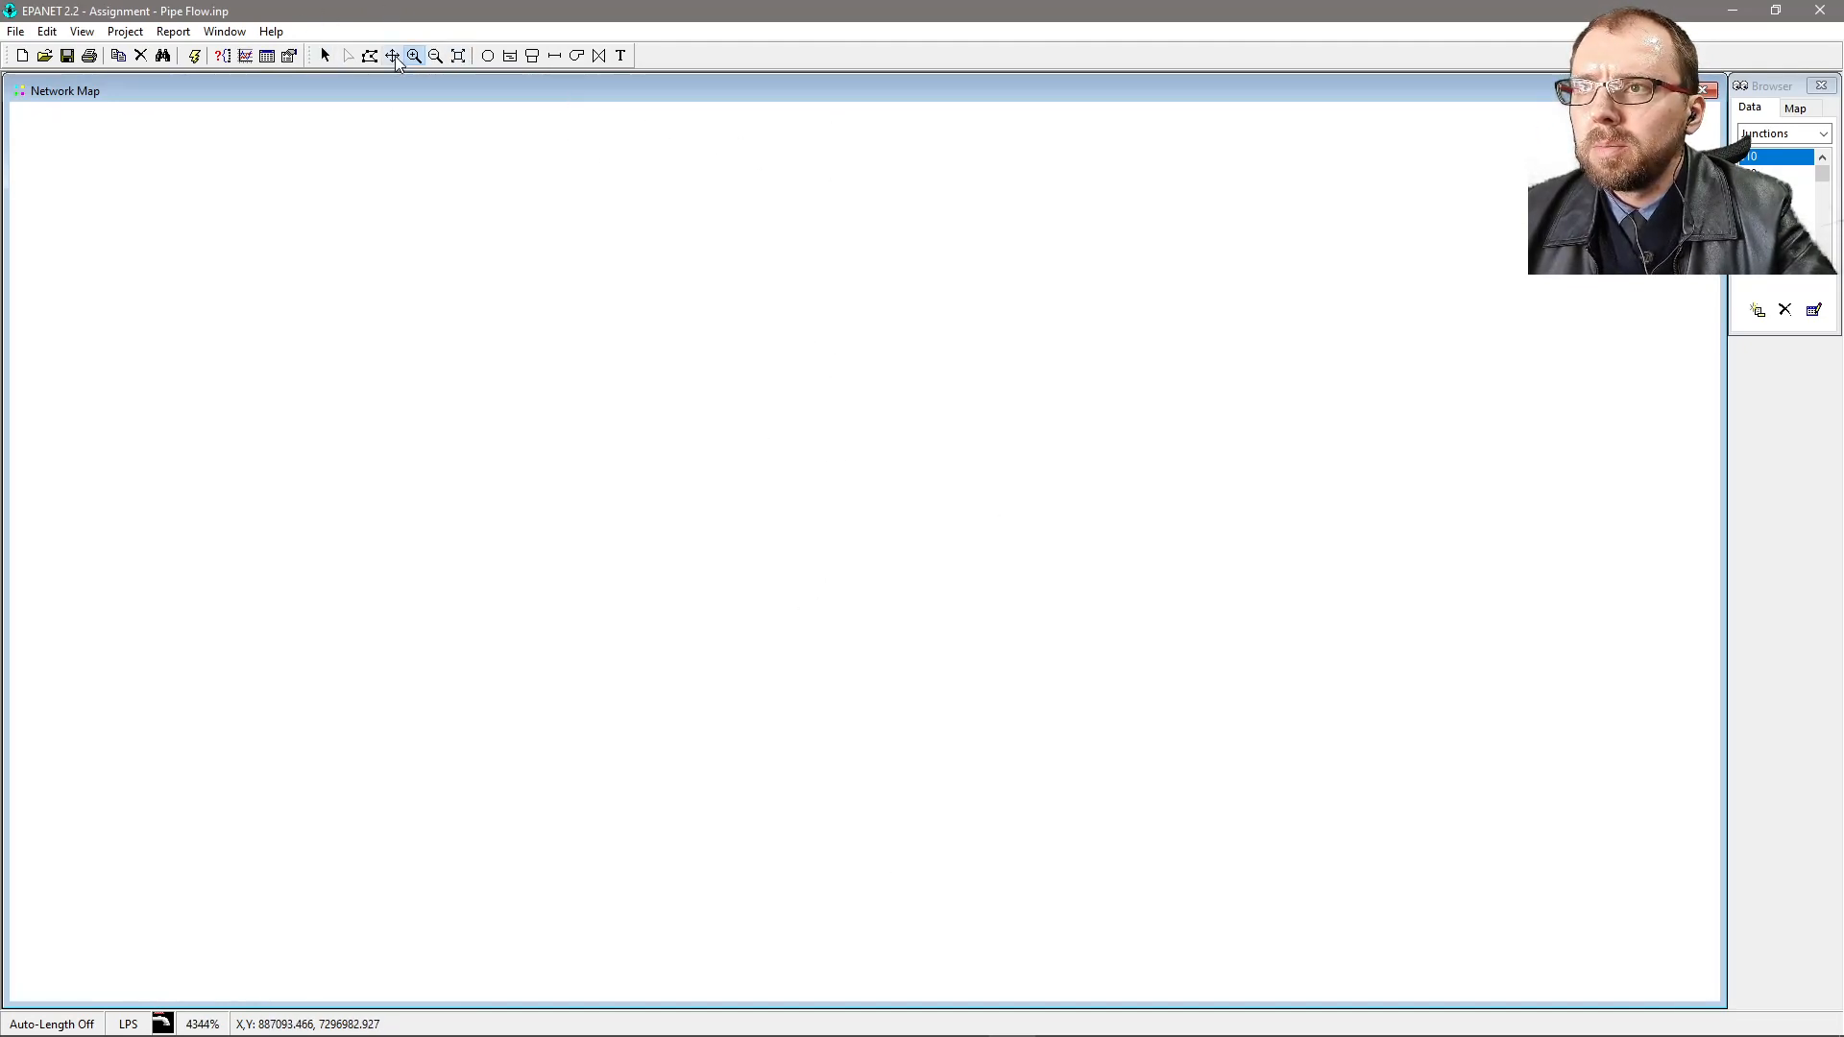
{"action": "left_click", "coordinate": [459, 56]}
{"action": "left_click_drag", "start_coordinate": [824, 126], "coordinate": [873, 163]}
{"action": "left_click", "coordinate": [325, 56]}
{"action": "left_click", "coordinate": [584, 421]}
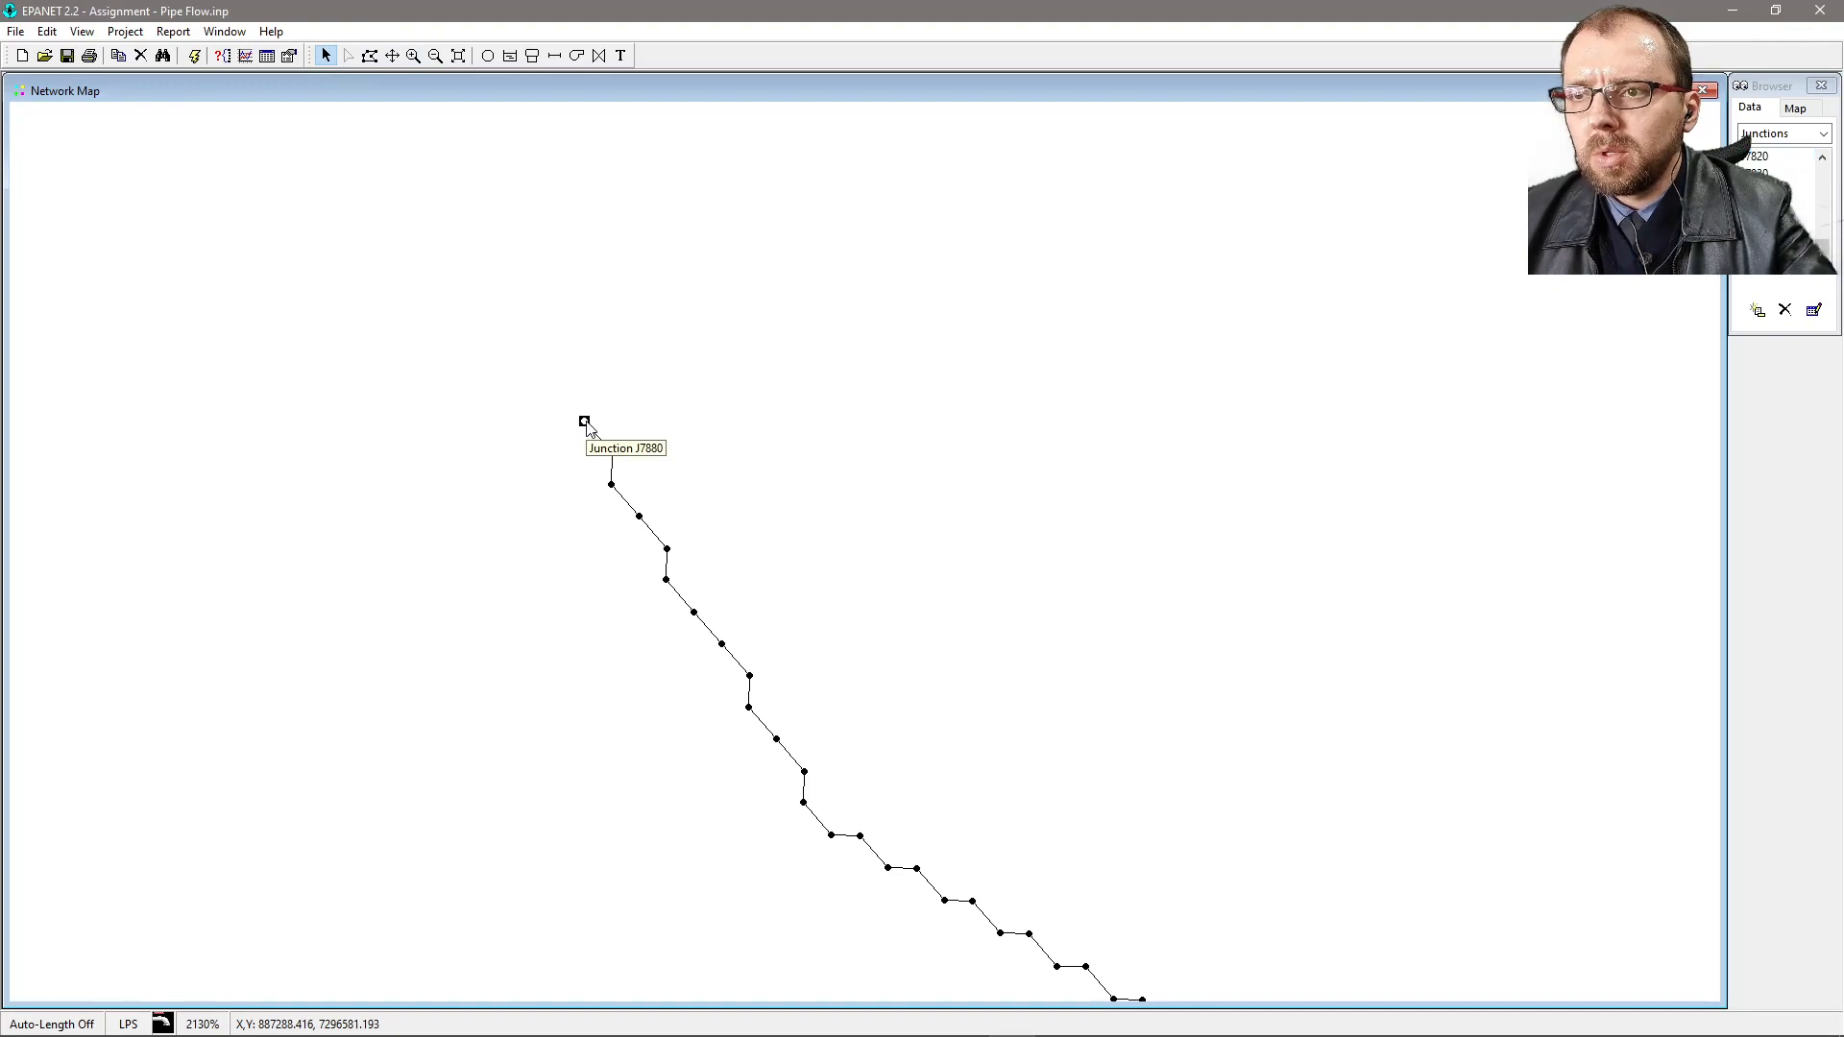
{"action": "double_click", "coordinate": [586, 422]}
{"action": "left_click", "coordinate": [561, 330]}
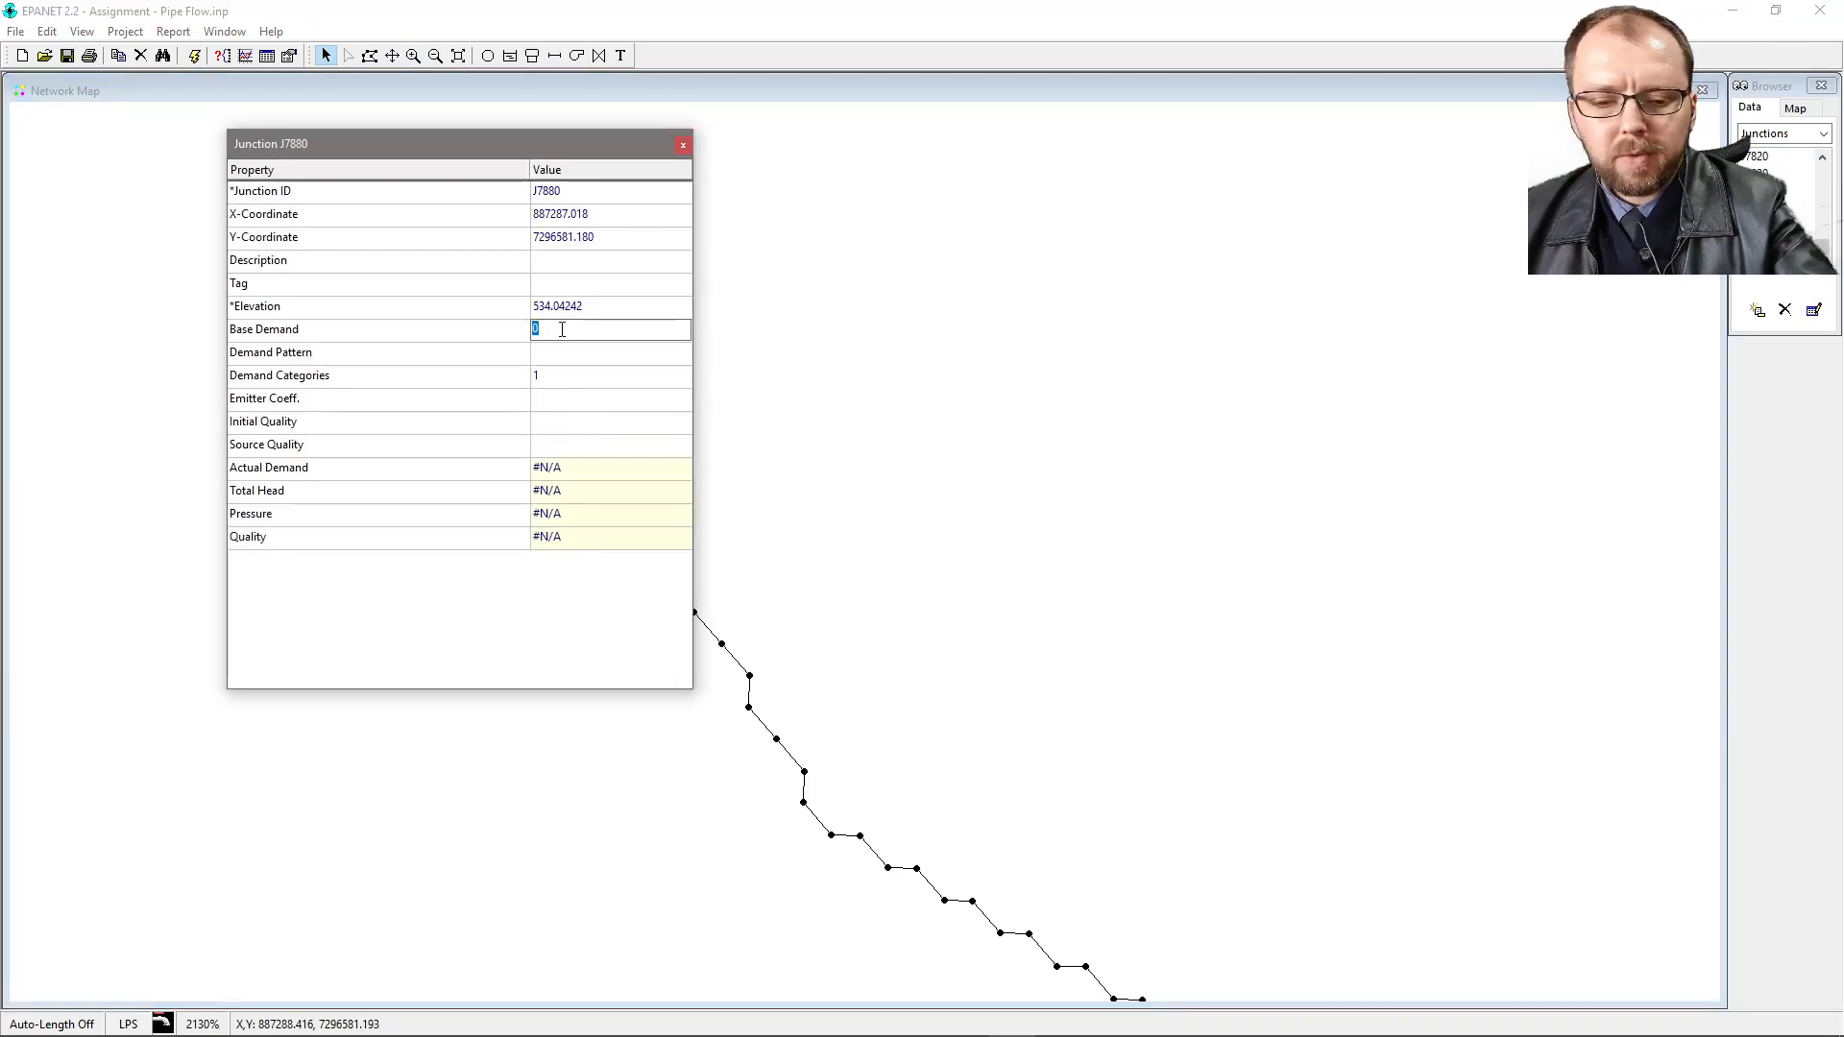
{"action": "key", "text": "Return"}
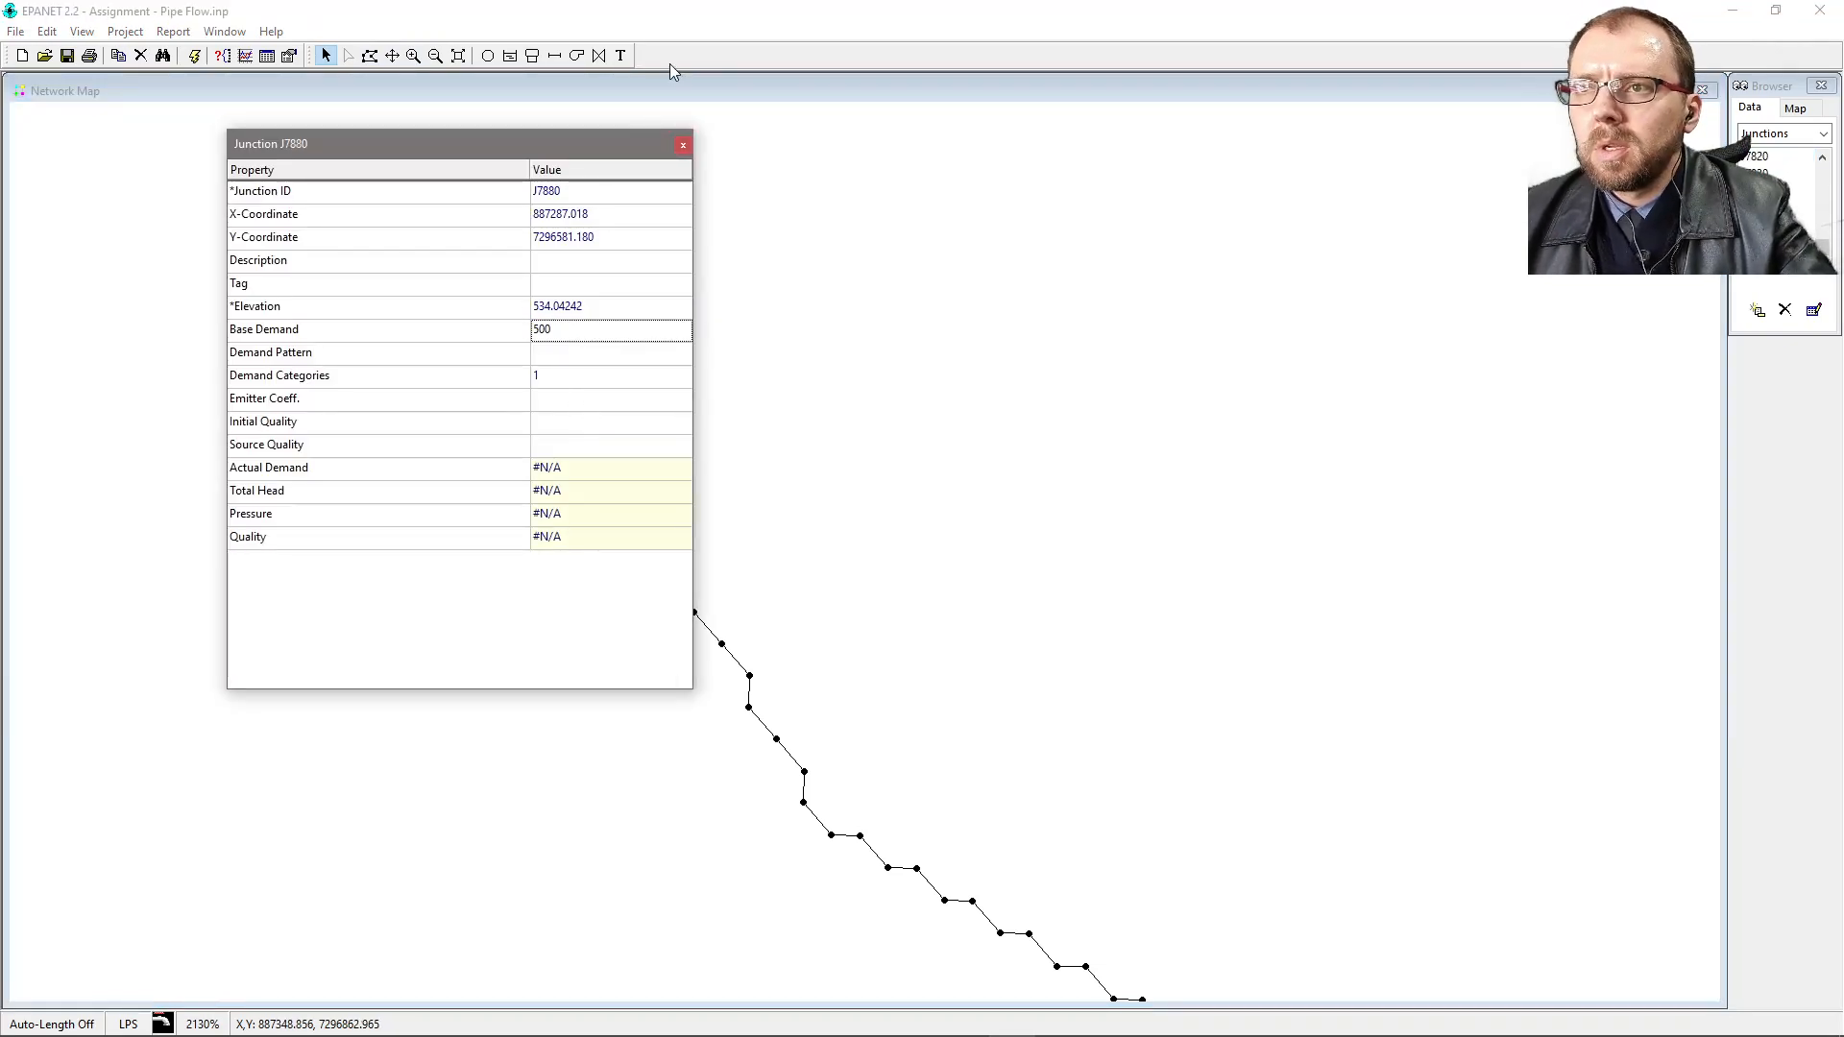
{"action": "left_click", "coordinate": [683, 144]}
- Run the hydraulic analysis, check the computed flow and velocity of pipe P7880, and return the map to full extent
{"action": "left_click", "coordinate": [194, 55]}
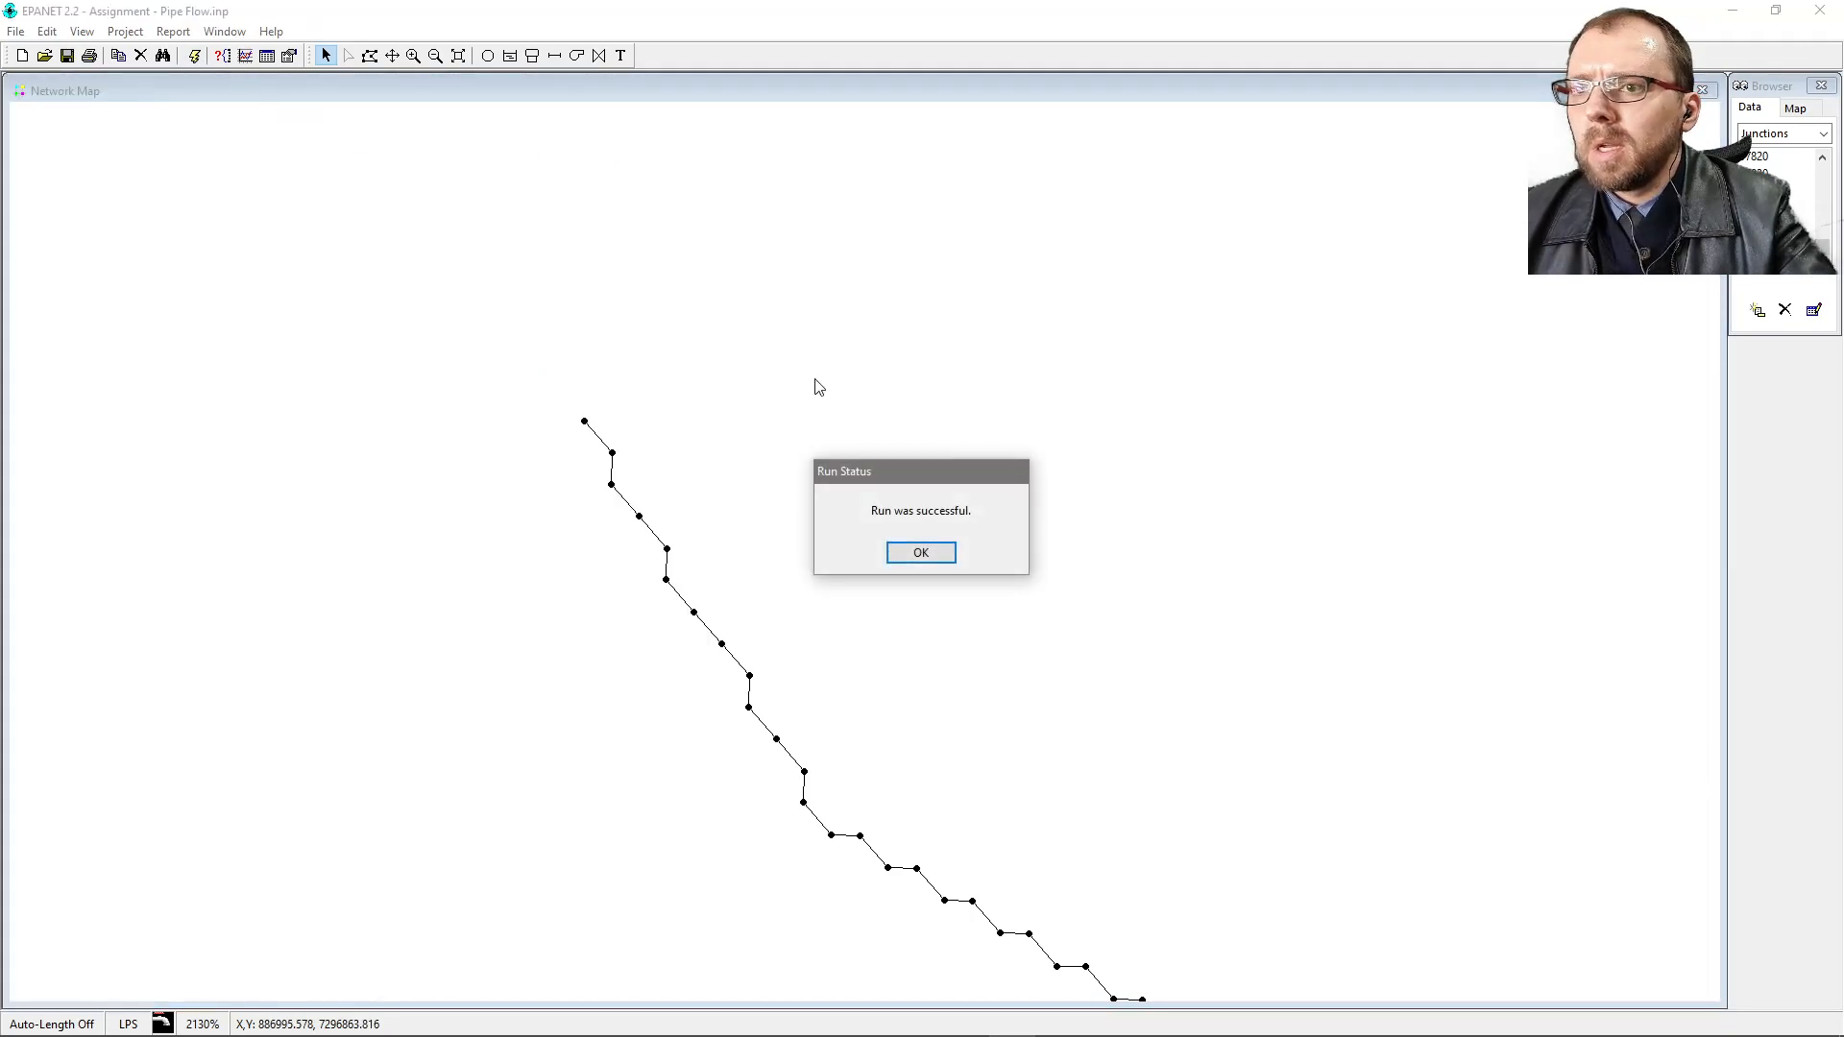
{"action": "left_click", "coordinate": [927, 553]}
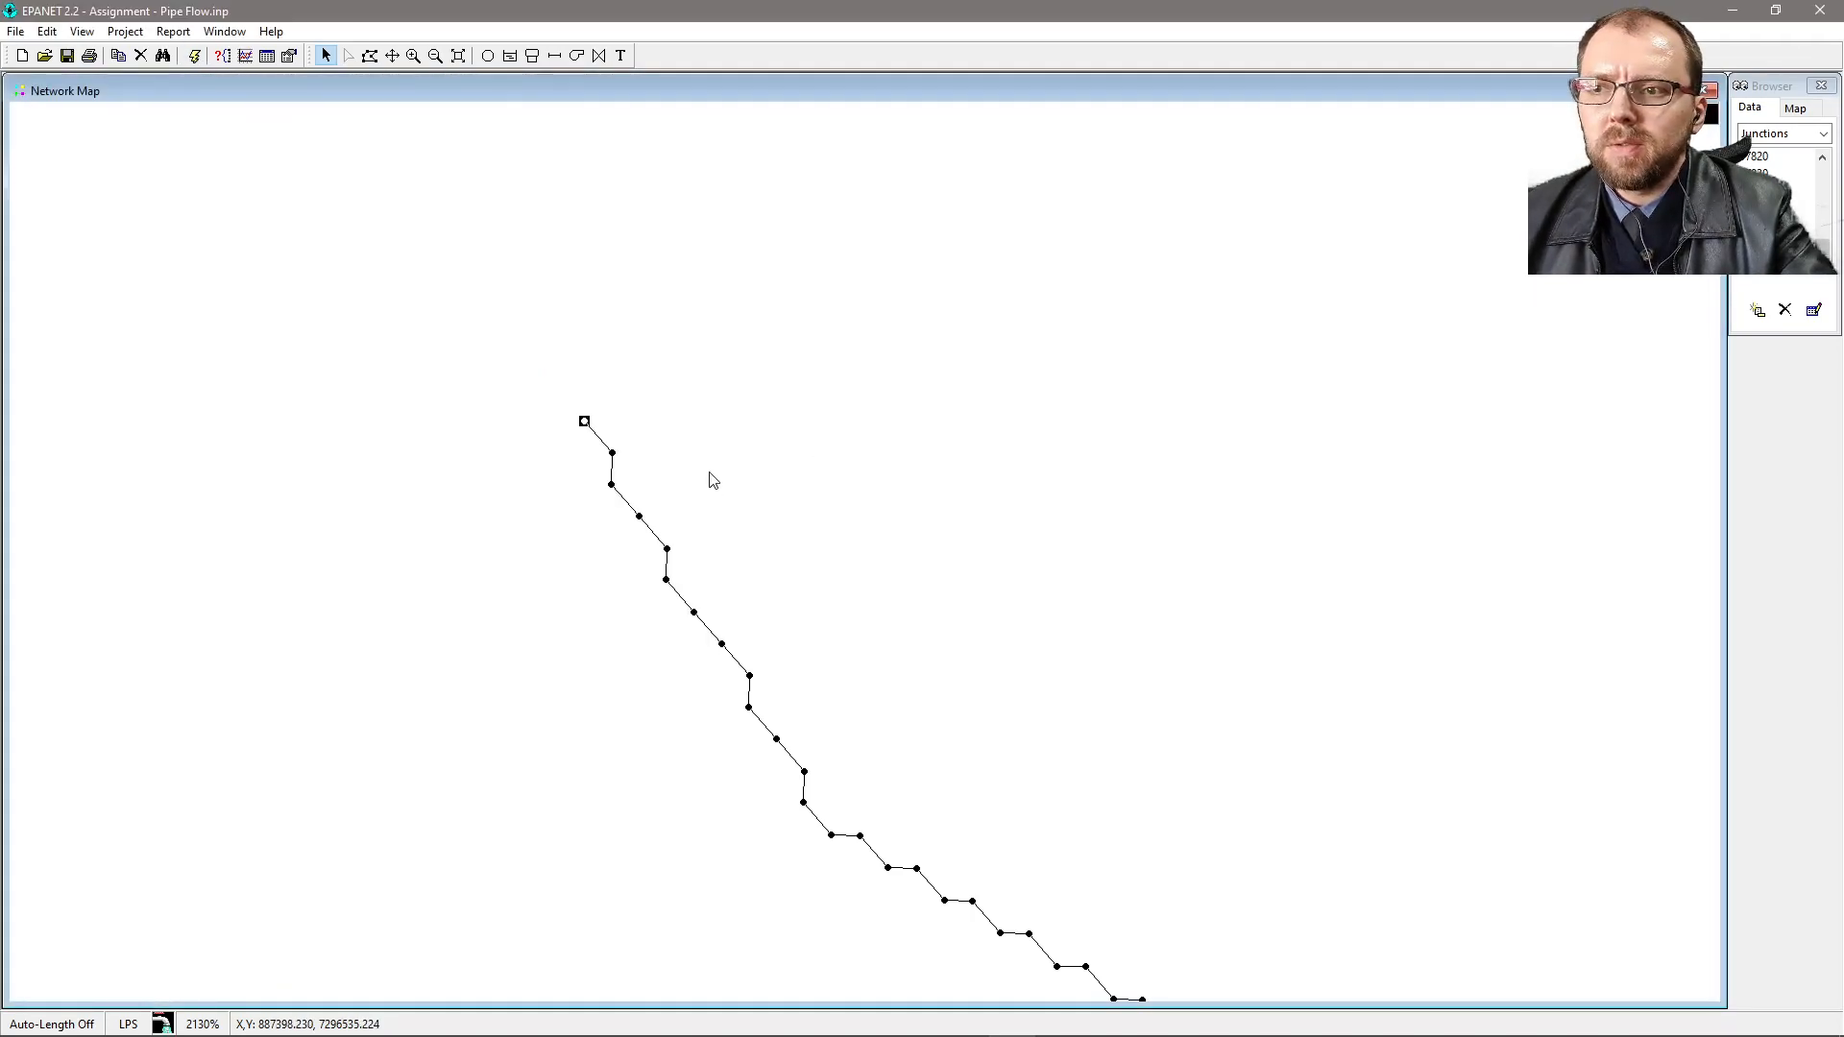
{"action": "double_click", "coordinate": [597, 442]}
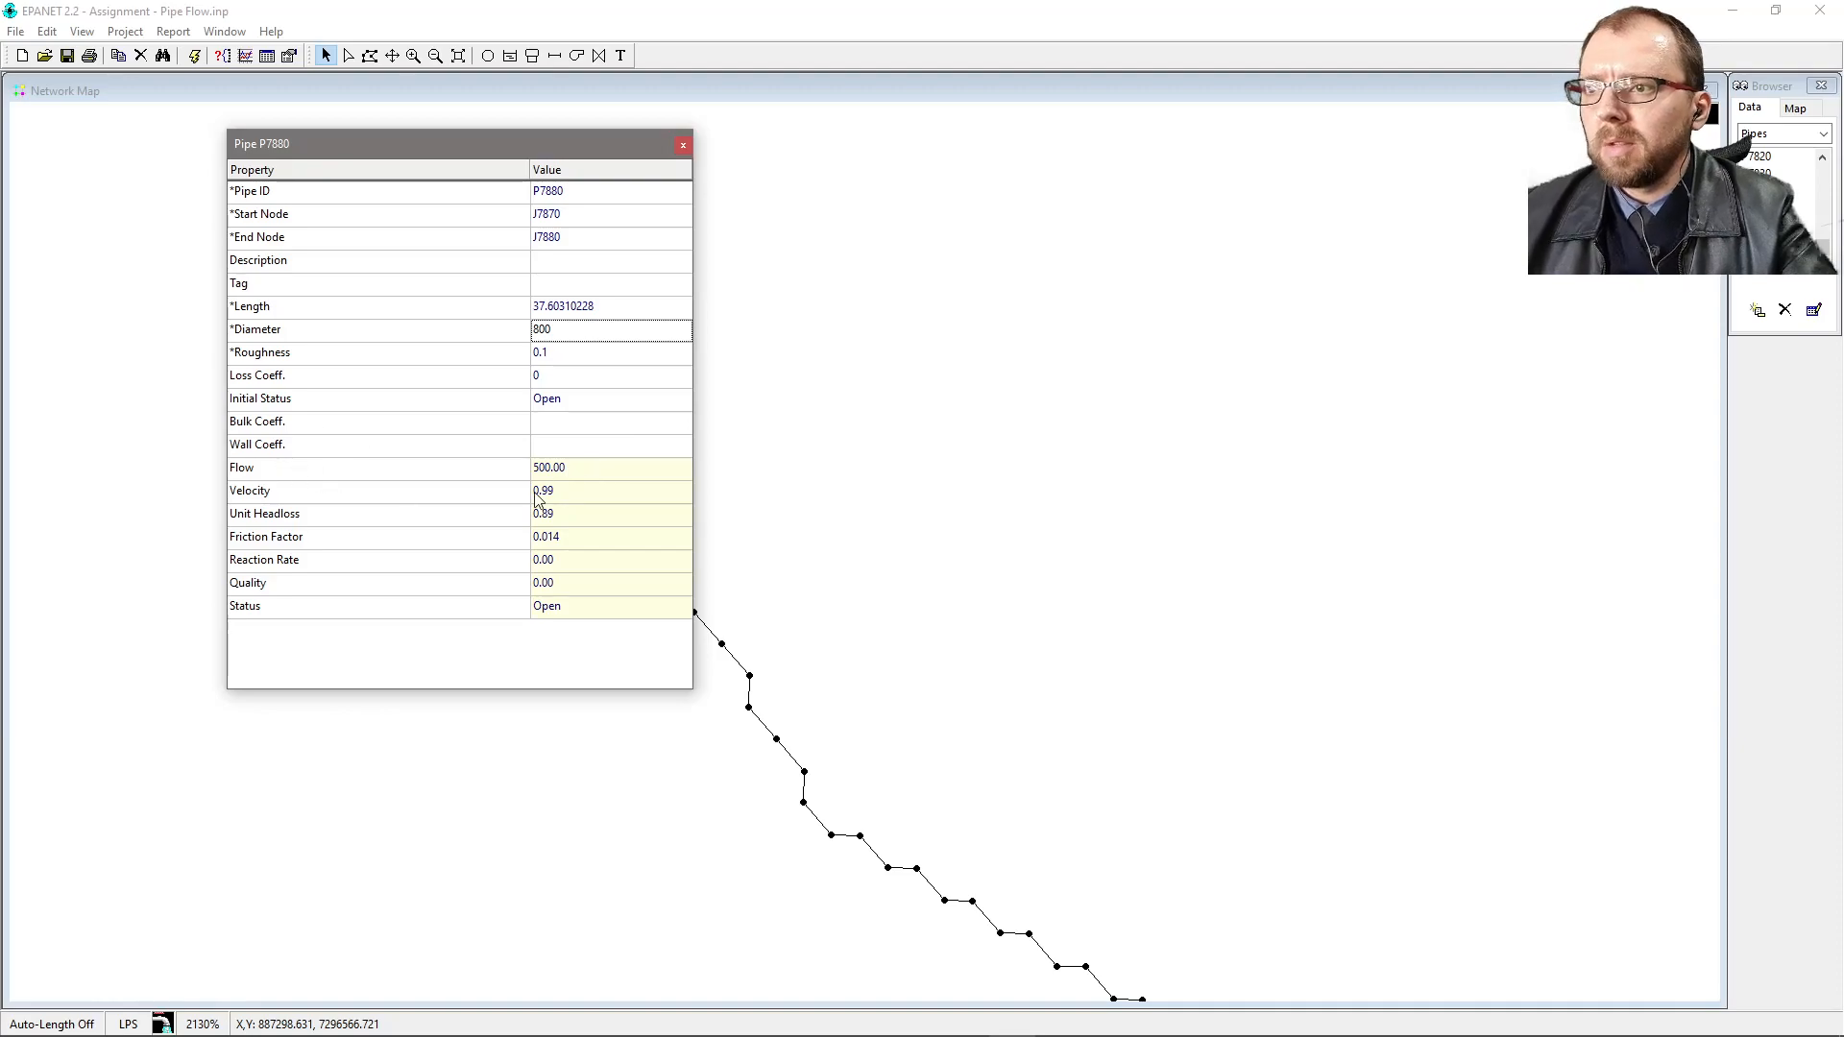
{"action": "left_click", "coordinate": [682, 148]}
{"action": "scroll", "coordinate": [886, 411], "scroll_direction": "down", "scroll_amount": 5}
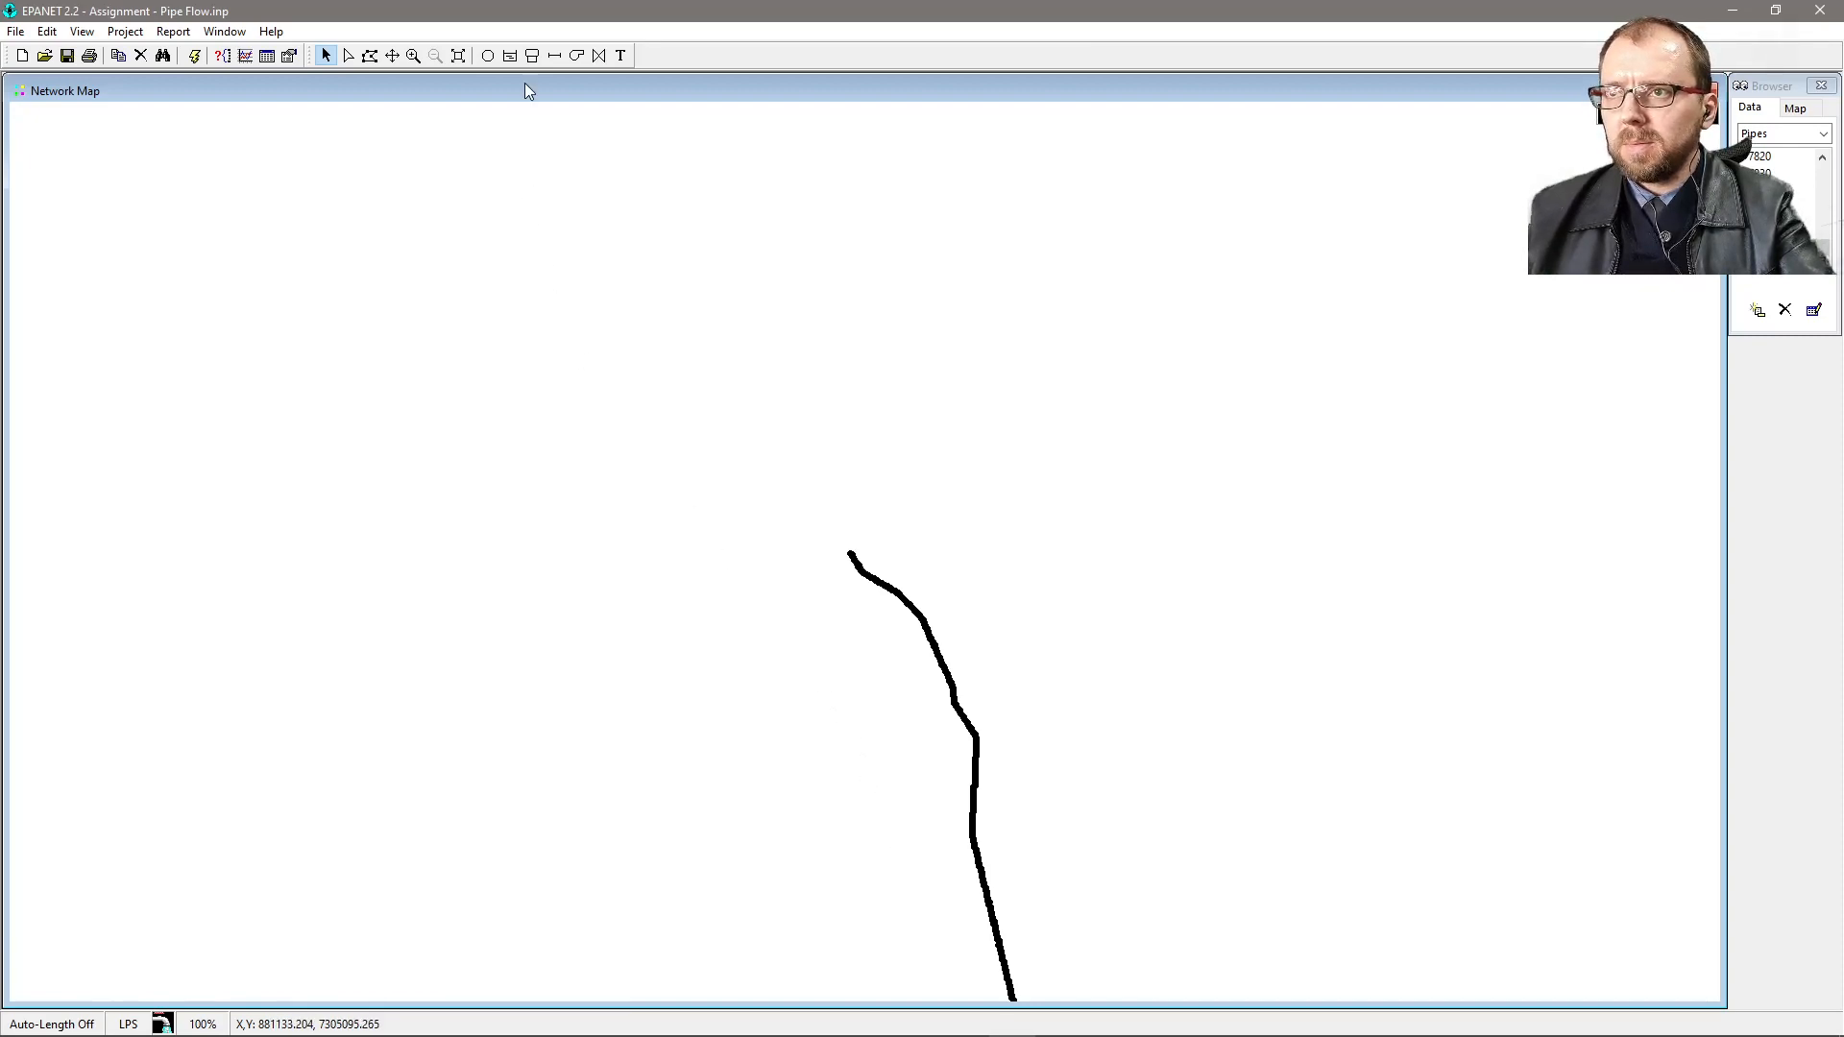
{"action": "left_click", "coordinate": [458, 55]}
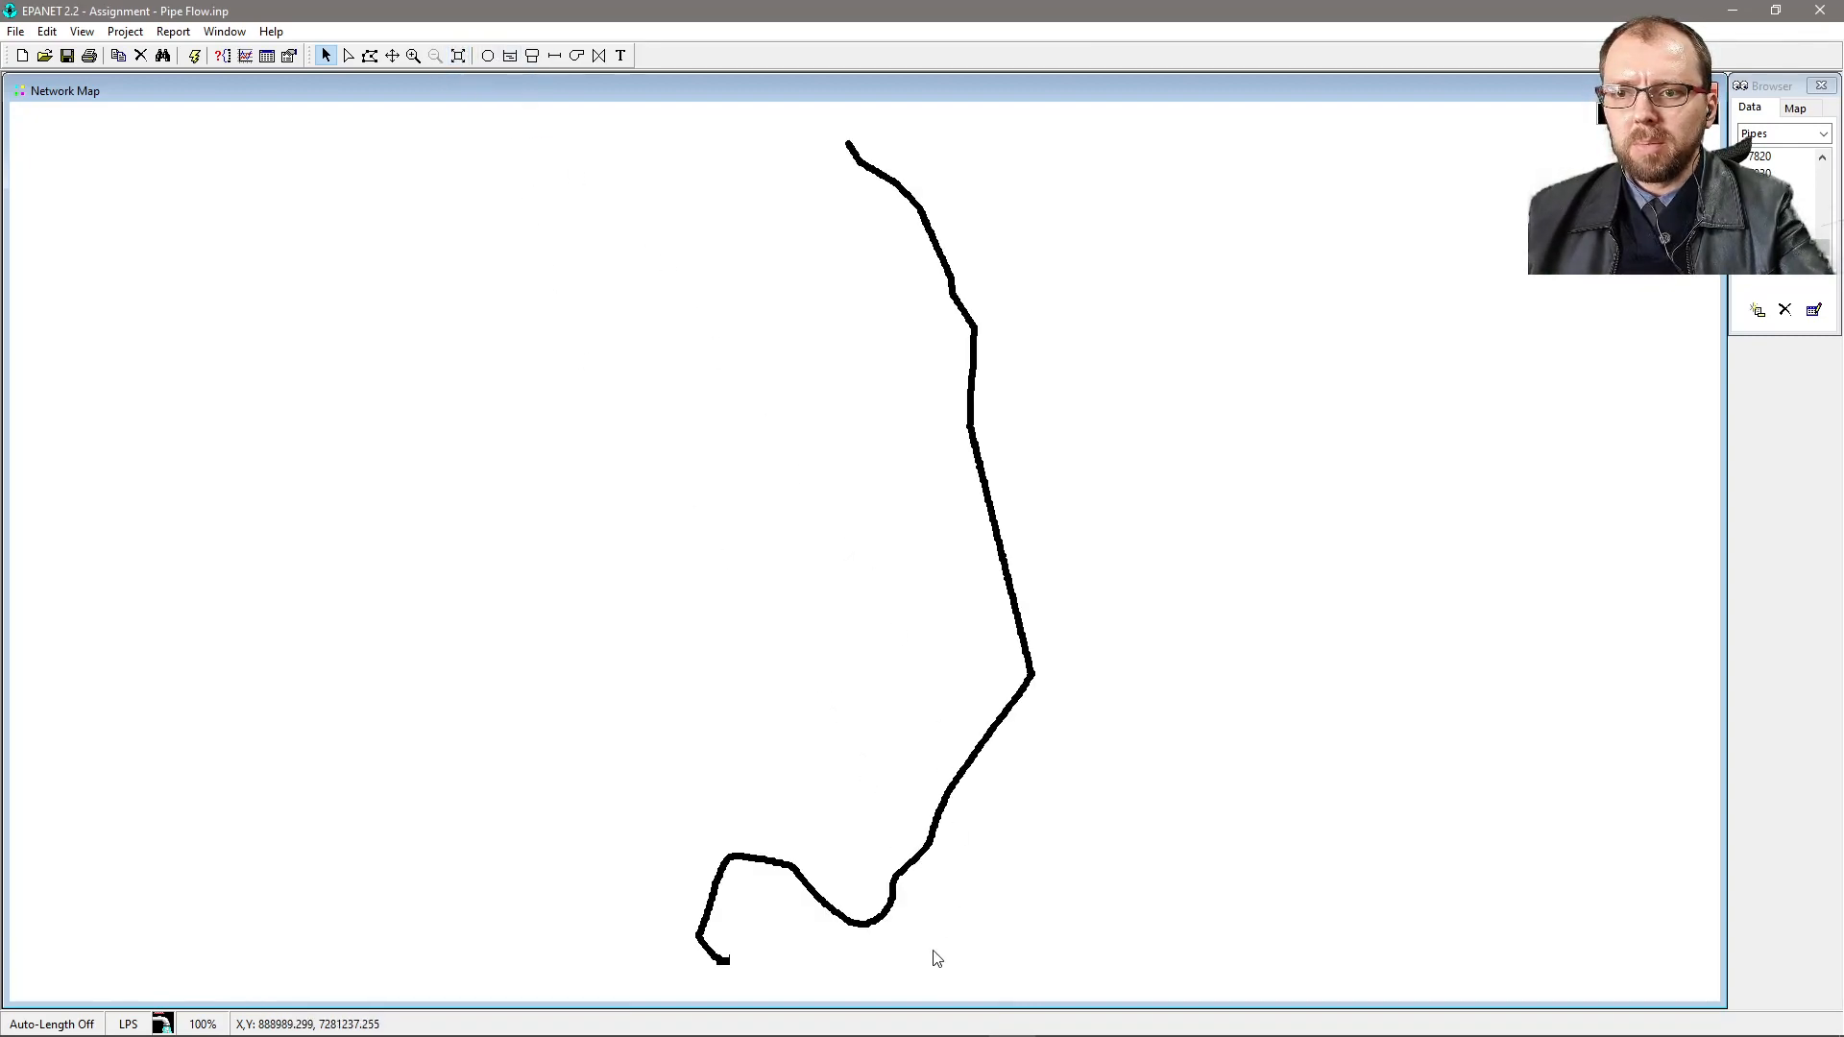